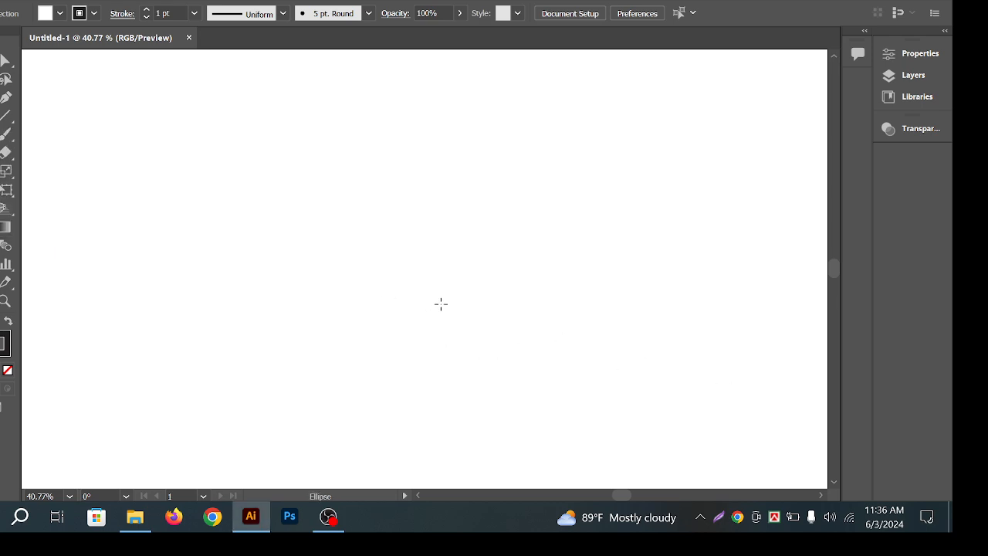
# Draw a large perfect circle outward from its center near the middle of the canvas and deselect it
pyautogui.moveTo(399, 274); pyautogui.dragTo(552, 371)
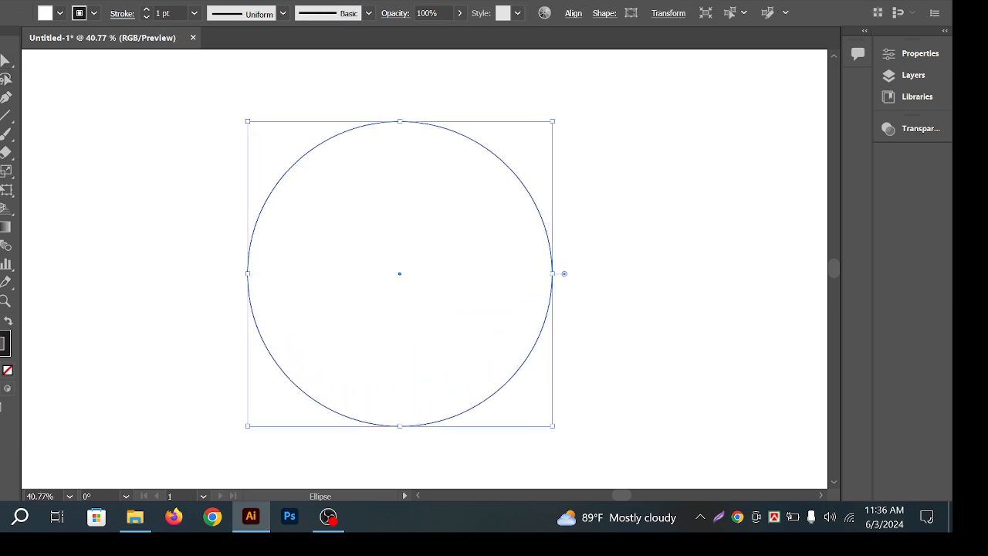
pyautogui.click(3, 68)
pyautogui.click(101, 110)
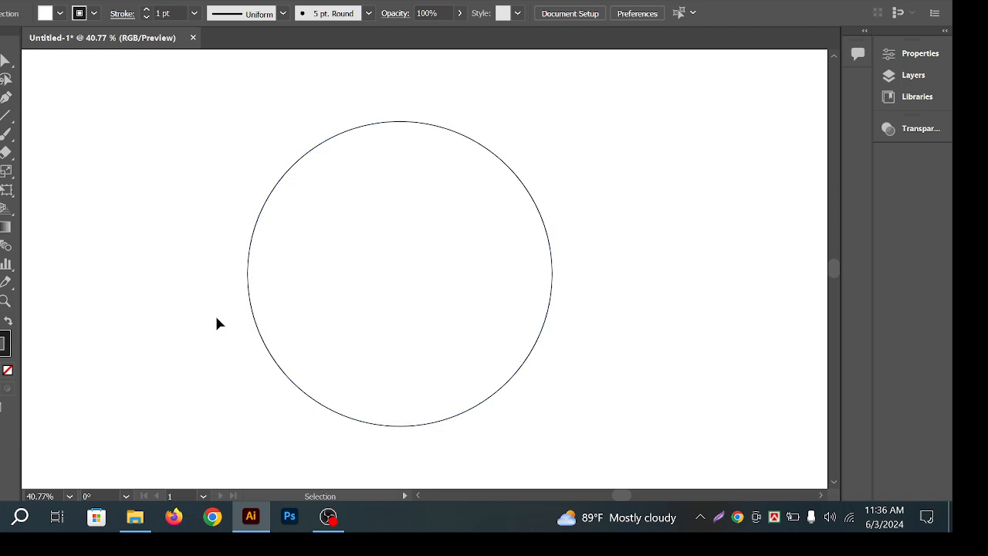
pyautogui.click(261, 309)
pyautogui.click(68, 322)
pyautogui.click(540, 217)
pyautogui.click(669, 188)
pyautogui.moveTo(381, 260); pyautogui.dragTo(412, 262)
pyautogui.moveTo(578, 267); pyautogui.dragTo(577, 257)
pyautogui.moveTo(693, 242); pyautogui.dragTo(490, 291)
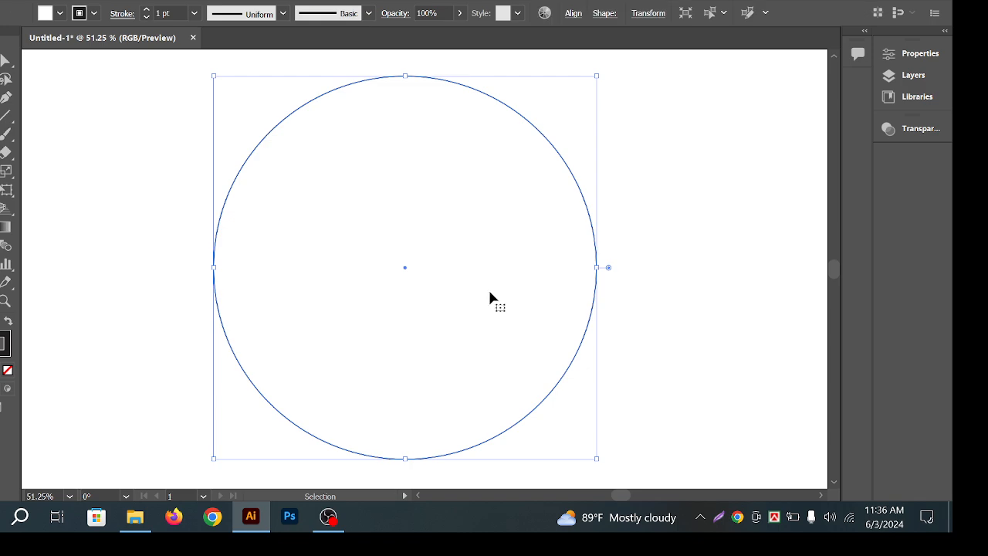
pyautogui.click(196, 245)
pyautogui.click(225, 265)
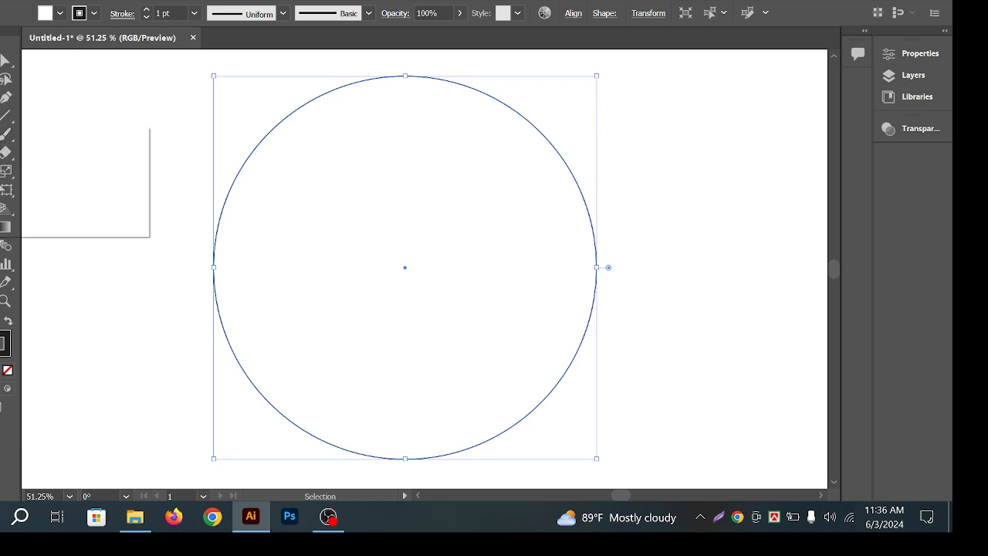
pyautogui.click(53, 173)
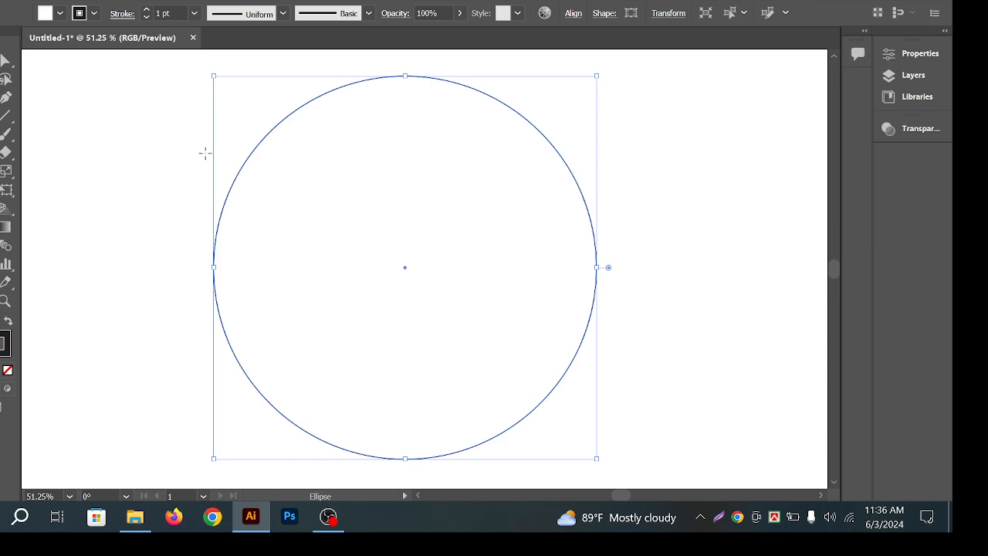
pyautogui.press('v')
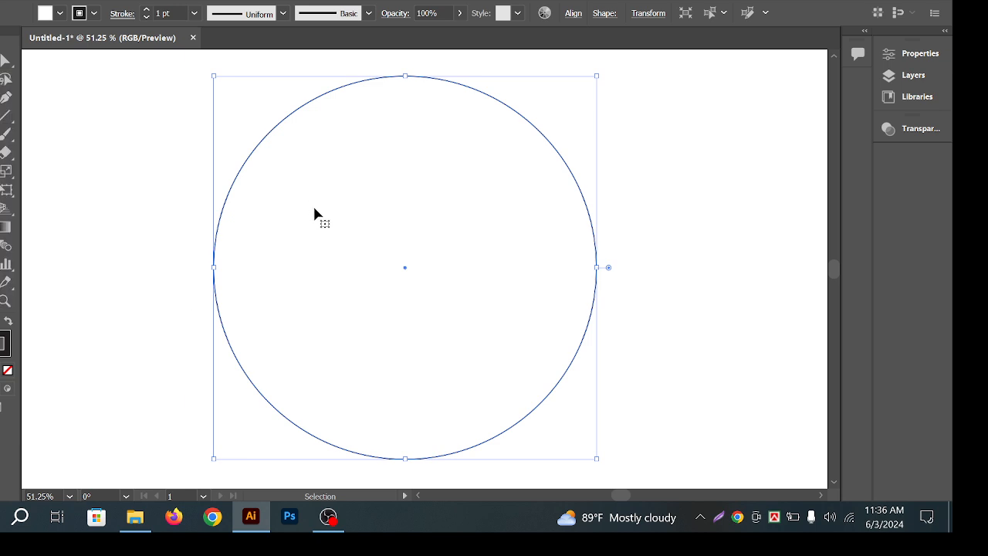
pyautogui.click(93, 132)
pyautogui.click(326, 263)
pyautogui.press('a')
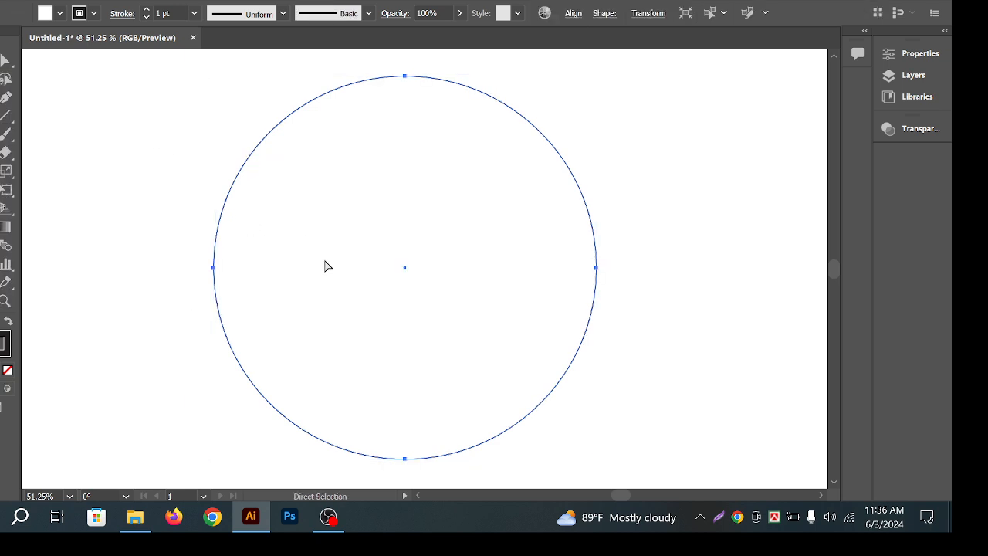
# Show the rulers and place a horizontal guide through the large circle's center
pyautogui.hotkey('ctrl', 'r')
pyautogui.press('v')
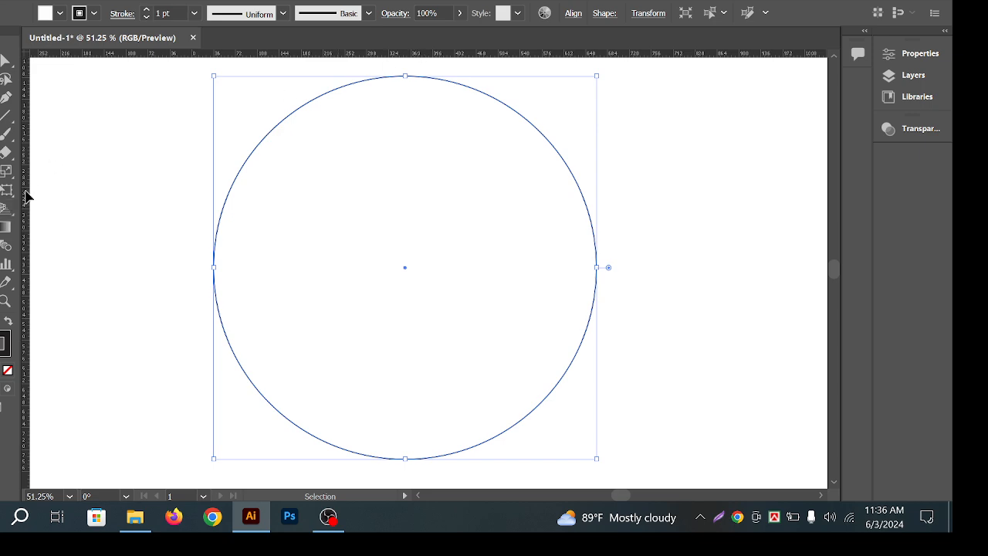
pyautogui.click(193, 193)
pyautogui.click(335, 230)
pyautogui.moveTo(416, 57); pyautogui.dragTo(451, 267)
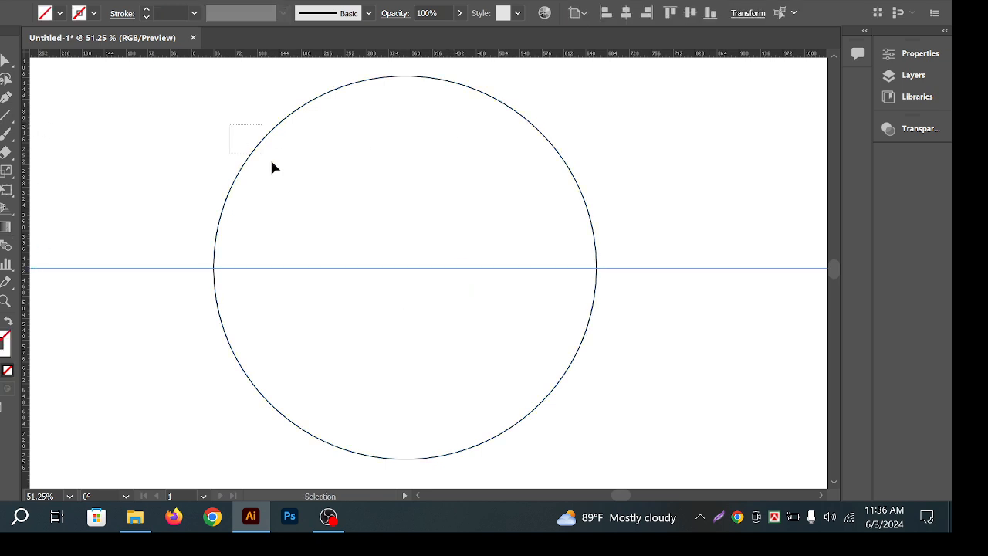
# Place a vertical guide through the large circle's center so that it crosses the horizontal guide
pyautogui.moveTo(272, 184); pyautogui.dragTo(251, 197)
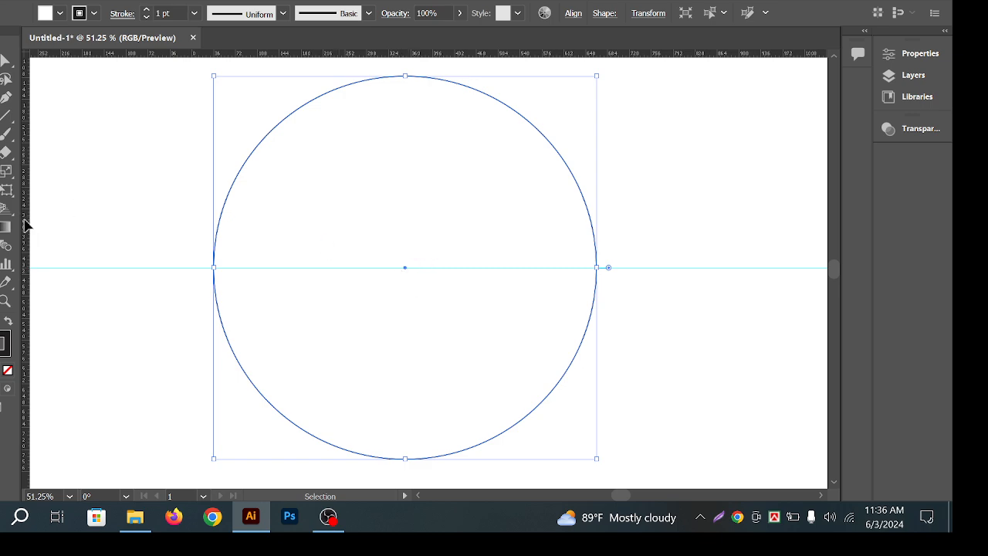
pyautogui.moveTo(25, 224); pyautogui.dragTo(405, 305)
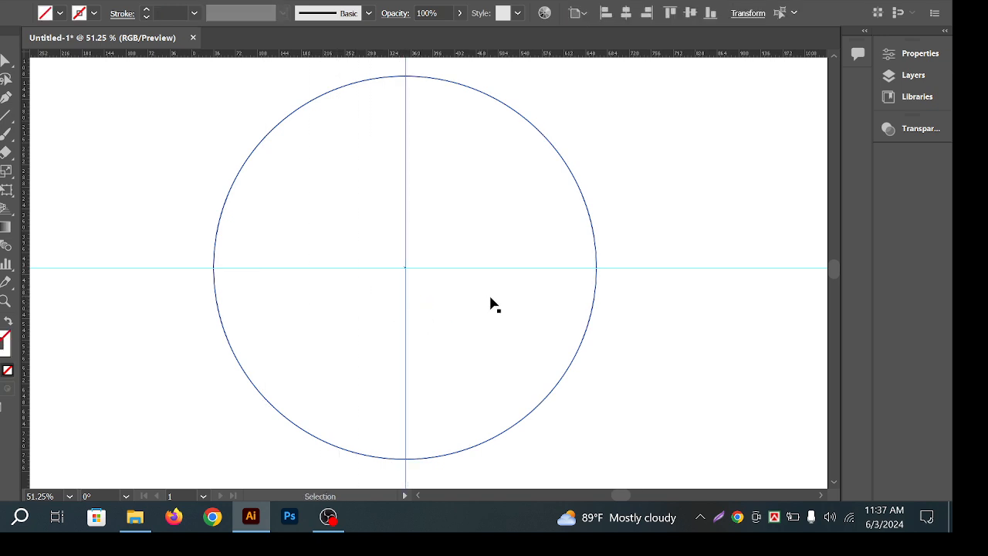
pyautogui.click(733, 183)
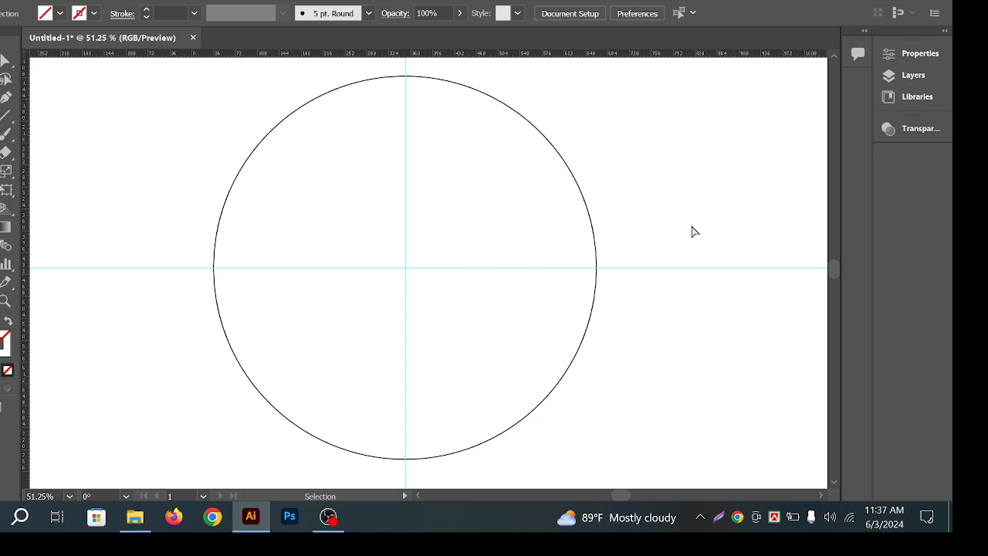
# Fine-tune the vertical and horizontal guides so they cross exactly on the circle's center point
pyautogui.hotkey('ctrl', 'space')
pyautogui.scroll(5, 407, 266)
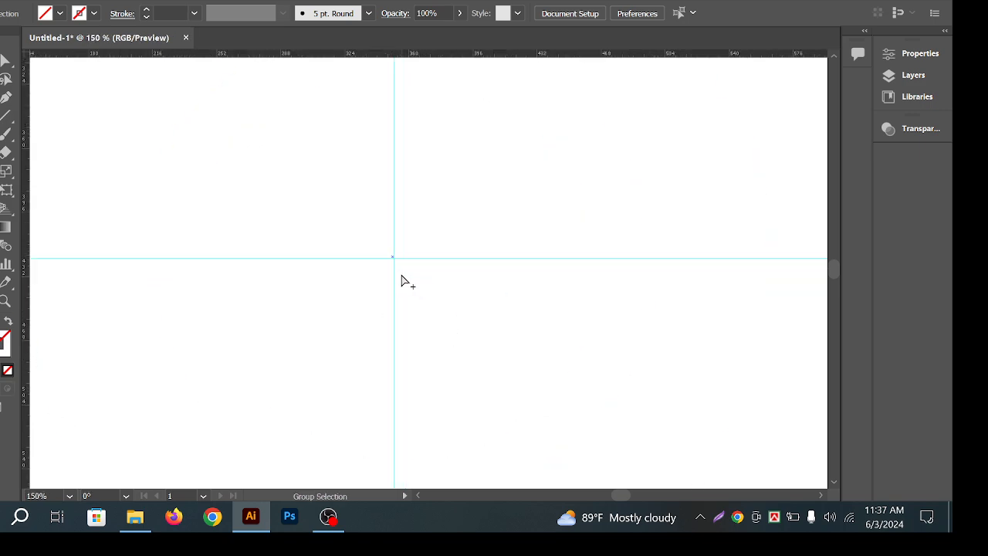
pyautogui.scroll(5, 386, 263)
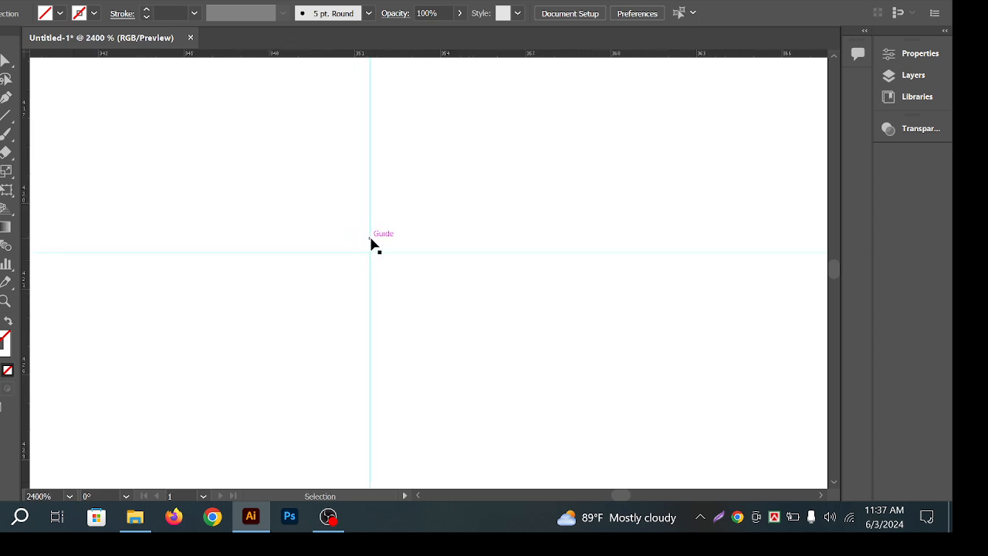
pyautogui.moveTo(371, 242)
pyautogui.mouseDown()
pyautogui.moveTo(348, 241)
pyautogui.moveTo(378, 236)
pyautogui.mouseUp()
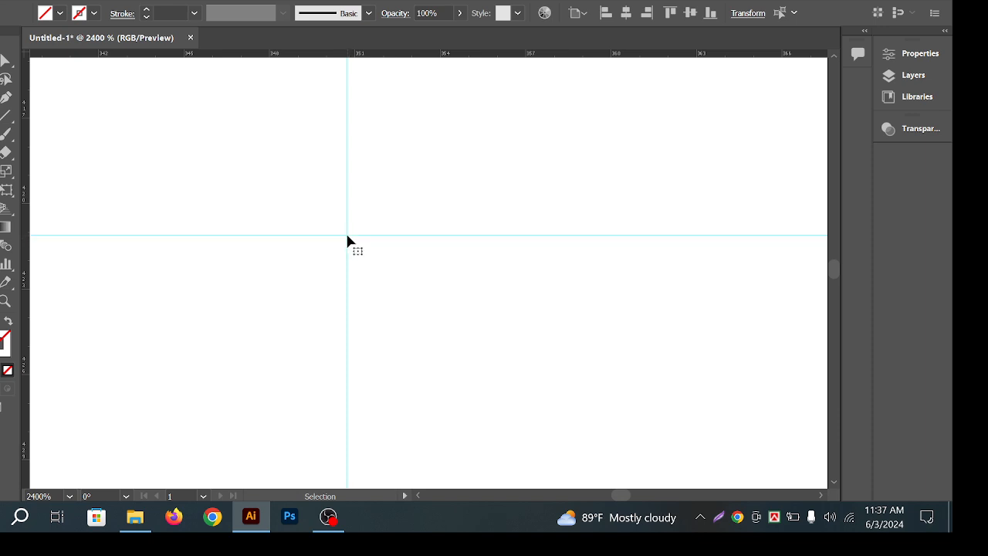
pyautogui.click(373, 229)
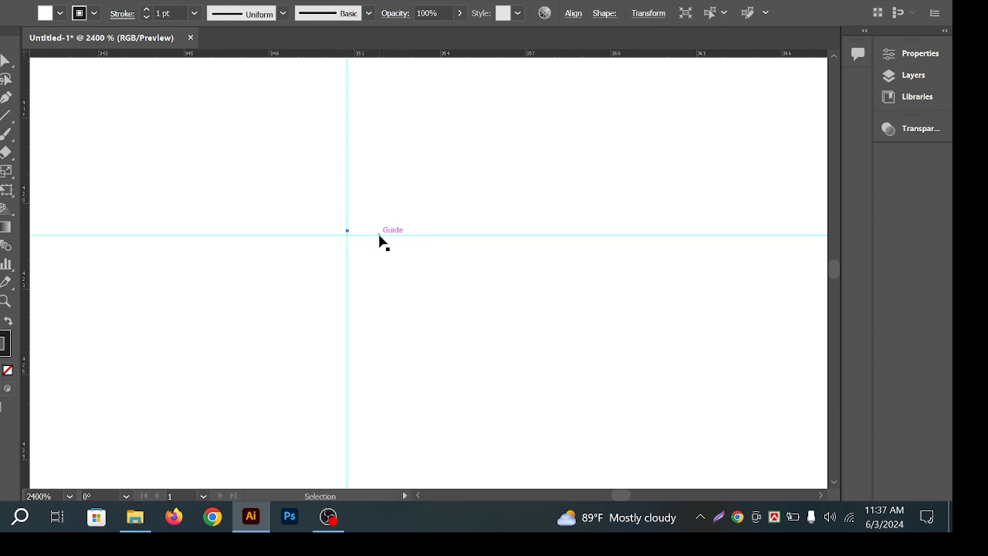
pyautogui.moveTo(379, 234); pyautogui.dragTo(380, 230)
pyautogui.click(391, 202)
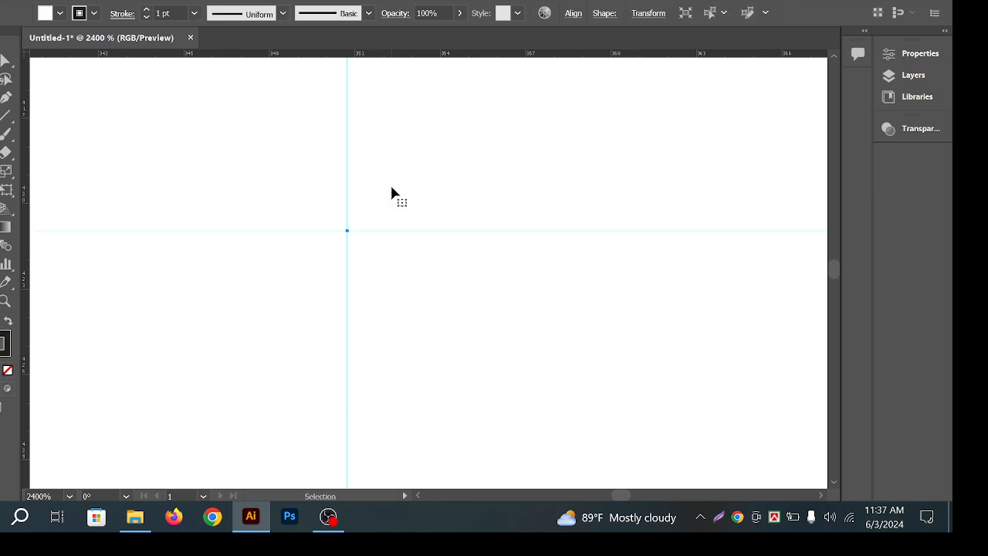
# Move the vertical and horizontal guides slightly away from the circle's center point
pyautogui.press('a')
pyautogui.press('v')
pyautogui.press('a')
pyautogui.press('v')
pyautogui.press('z')
pyautogui.moveTo(385, 250); pyautogui.dragTo(93, 249)
pyautogui.press('v')
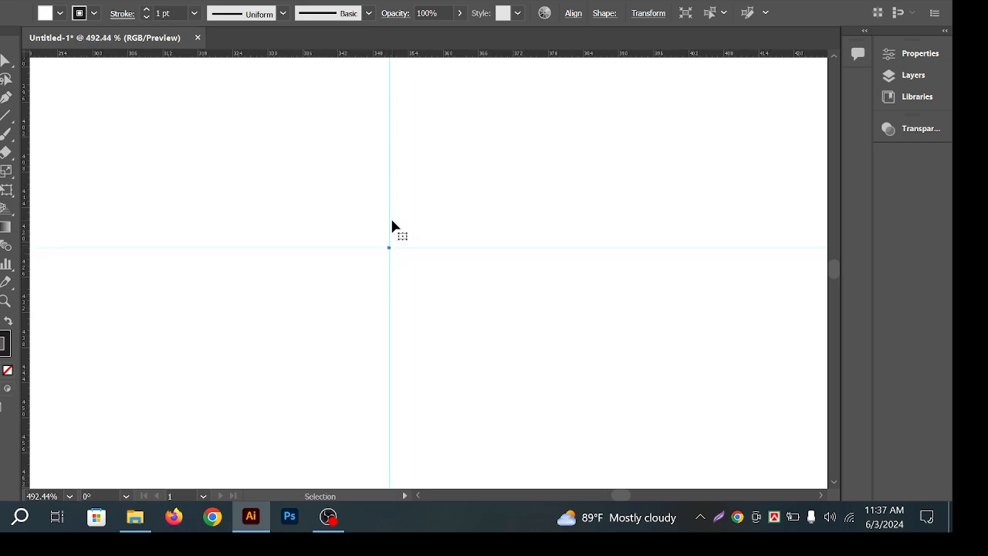
pyautogui.moveTo(390, 217); pyautogui.dragTo(412, 217)
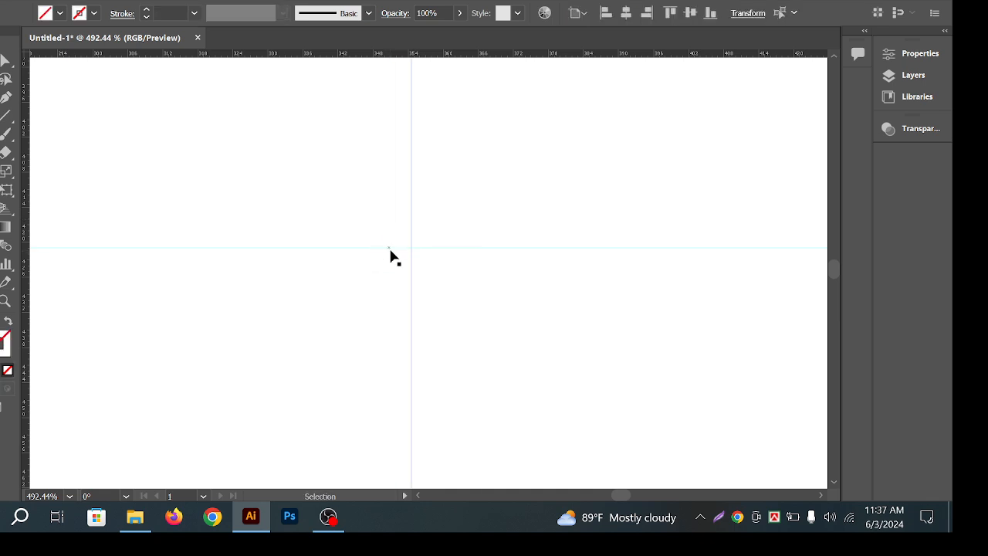
pyautogui.moveTo(390, 254); pyautogui.dragTo(381, 273)
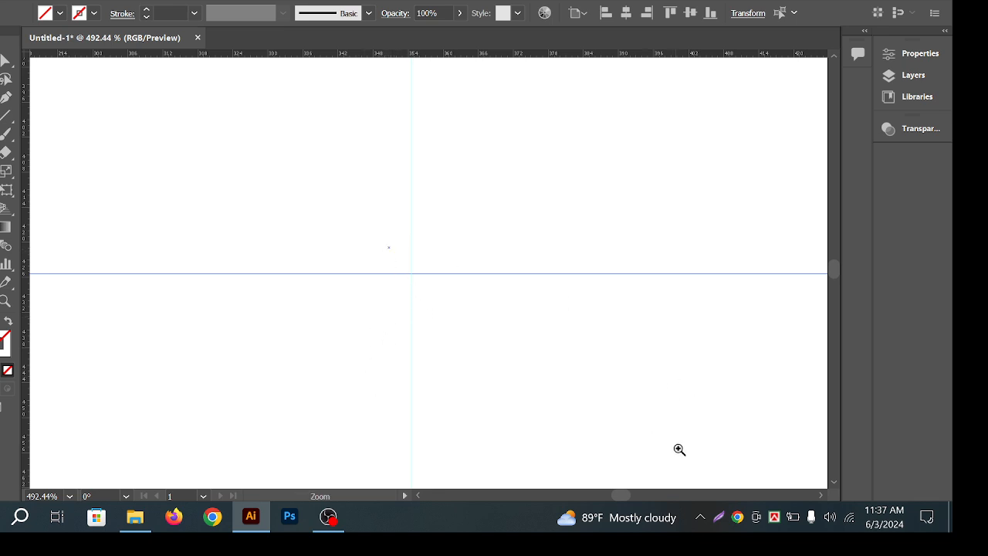
# Select the circle to reveal its center point and realign both guides exactly with it
pyautogui.moveTo(349, 181); pyautogui.dragTo(461, 376)
pyautogui.doubleClick(452, 369)
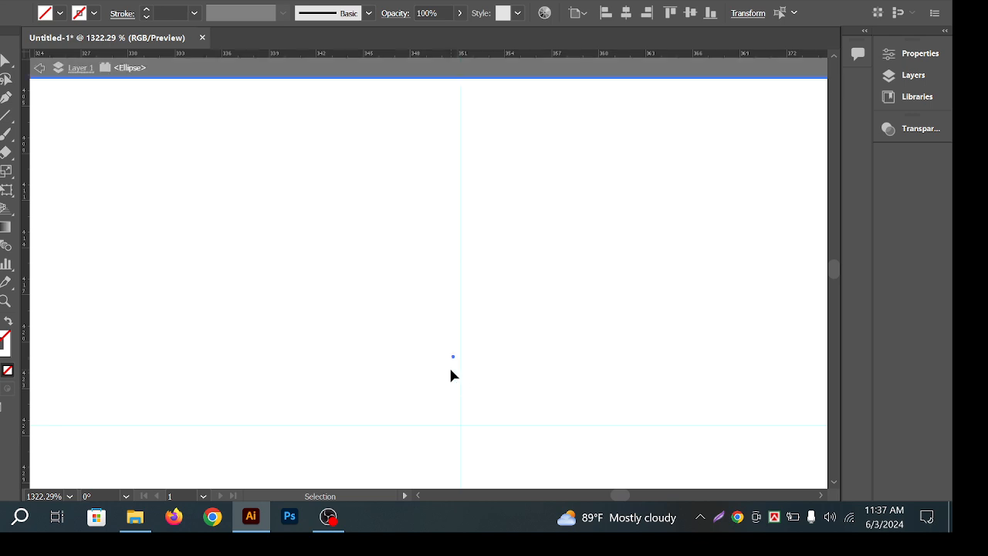
pyautogui.click(584, 71)
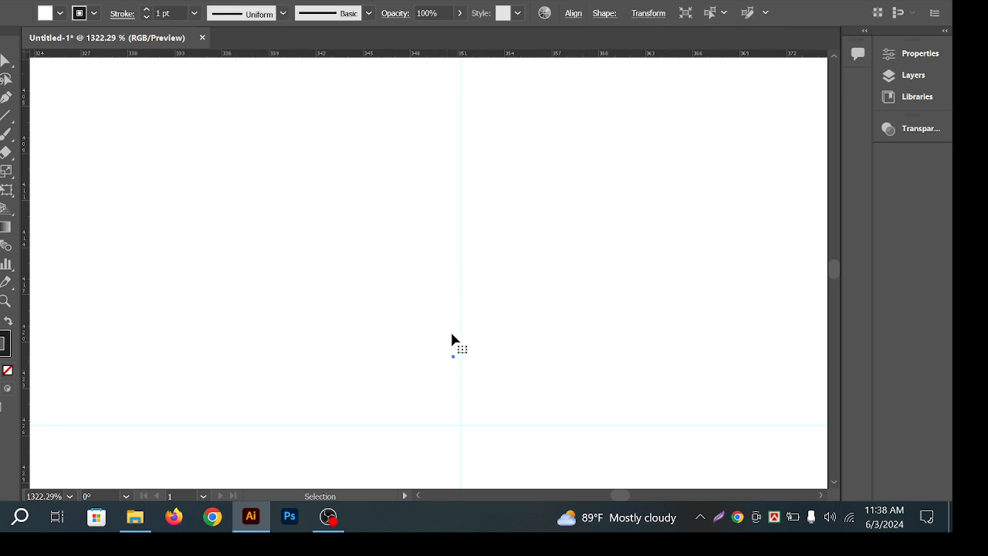
pyautogui.moveTo(460, 328); pyautogui.dragTo(454, 328)
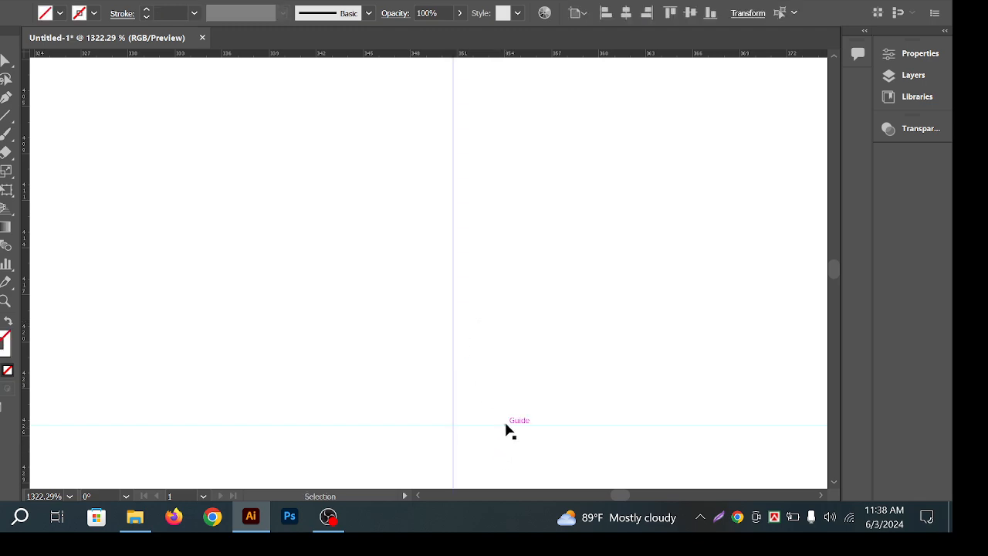
pyautogui.moveTo(507, 425)
pyautogui.mouseDown()
pyautogui.moveTo(513, 351)
pyautogui.moveTo(509, 360)
pyautogui.moveTo(467, 357)
pyautogui.mouseUp()
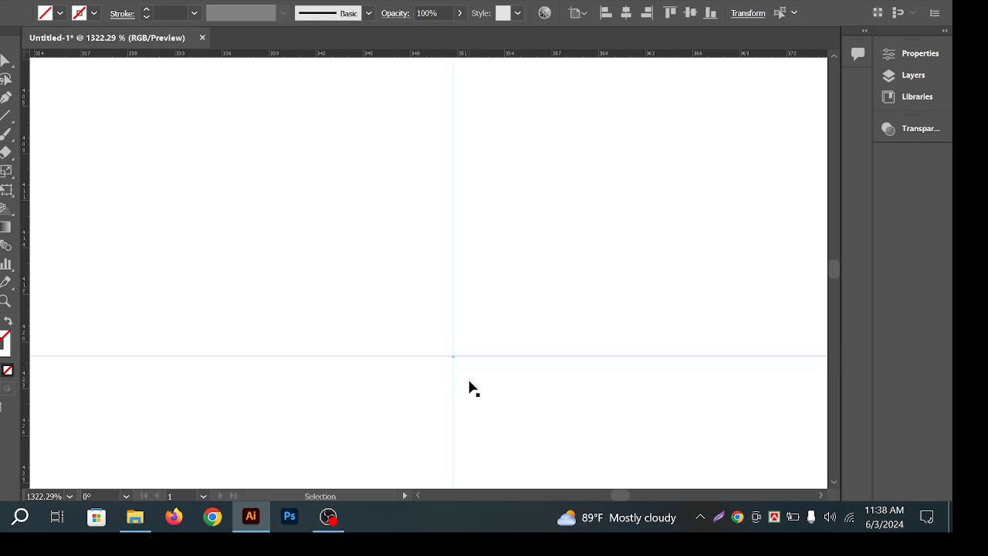
pyautogui.scroll(-3, 466, 315)
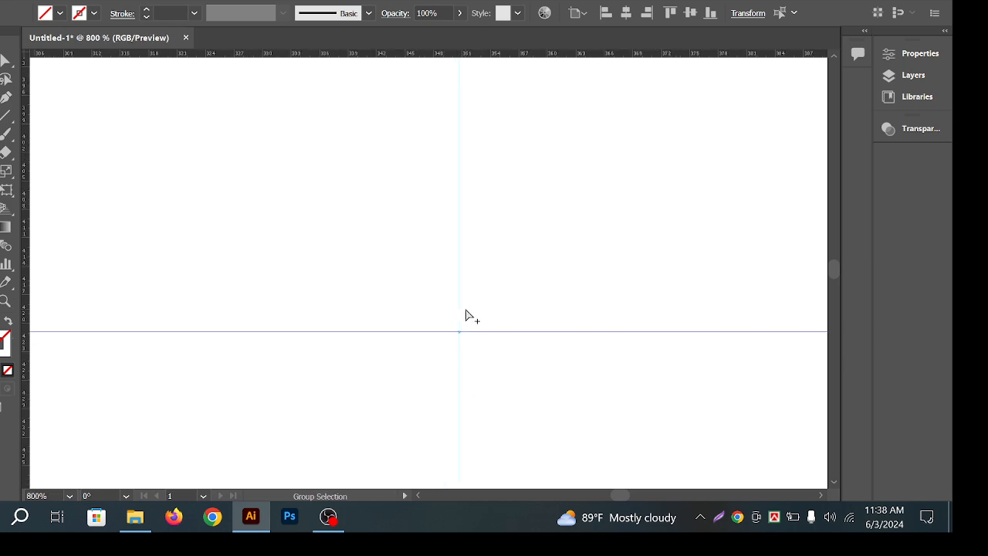
pyautogui.scroll(-8, 465, 315)
pyautogui.click(648, 215)
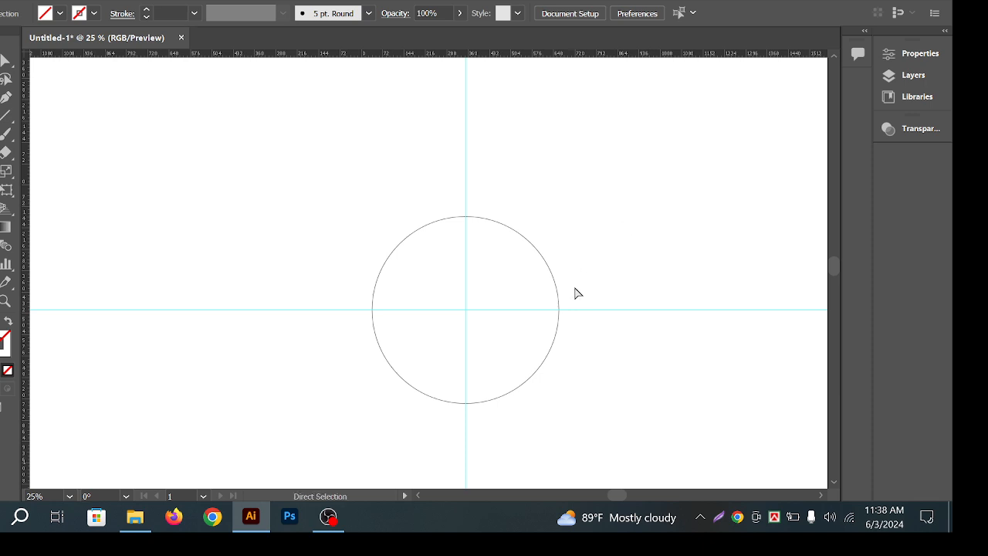
# Examine the guide intersection at the circle's center, close up and in the full view
pyautogui.scroll(4, 454, 303)
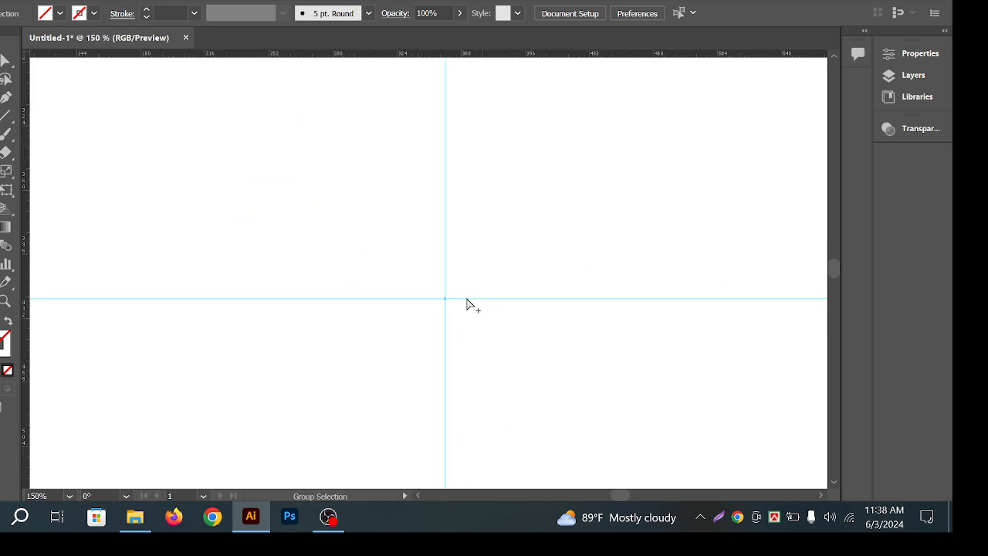
pyautogui.scroll(-1, 468, 302)
pyautogui.scroll(3, 468, 317)
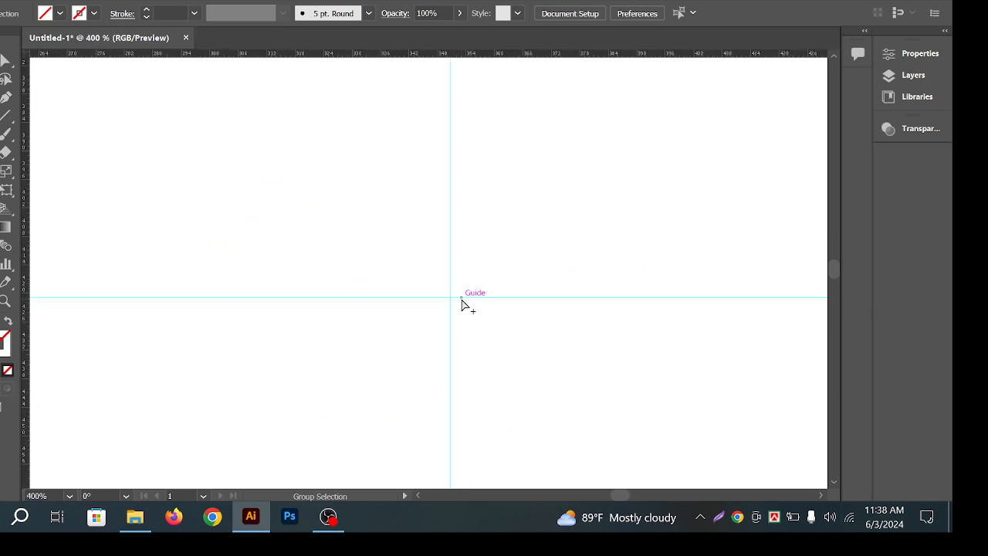
pyautogui.scroll(-5, 462, 304)
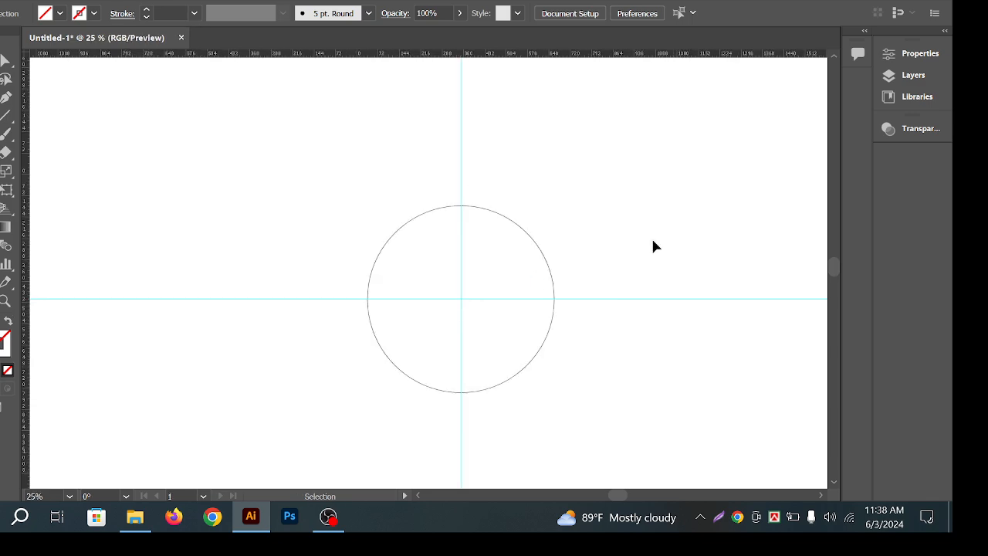
pyautogui.moveTo(538, 154); pyautogui.dragTo(551, 156)
pyautogui.click(563, 159)
pyautogui.moveTo(601, 276); pyautogui.dragTo(614, 357)
pyautogui.click(615, 360)
# Draw a tiny circle with the Ellipse tool, centered on the intersection of the two guides
pyautogui.click(3, 134)
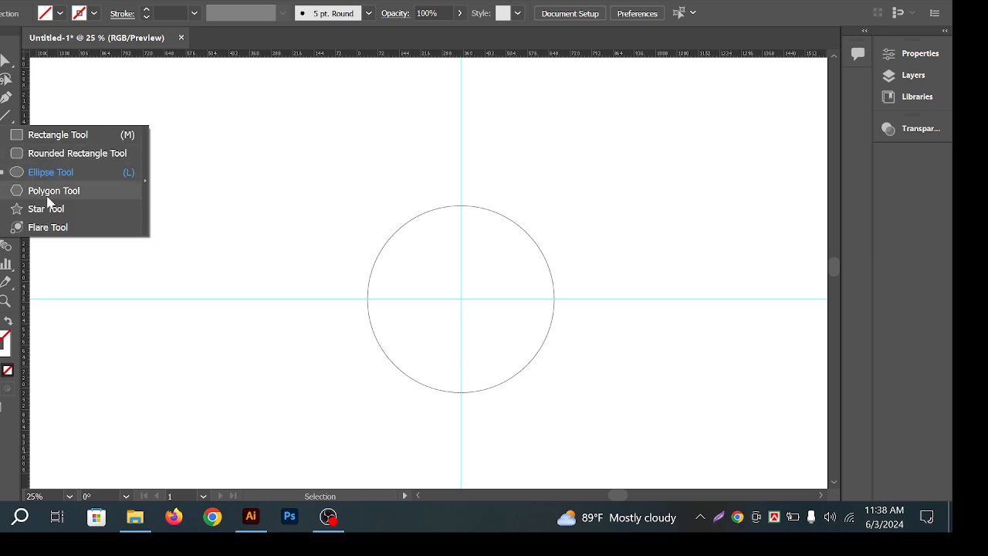
pyautogui.click(62, 175)
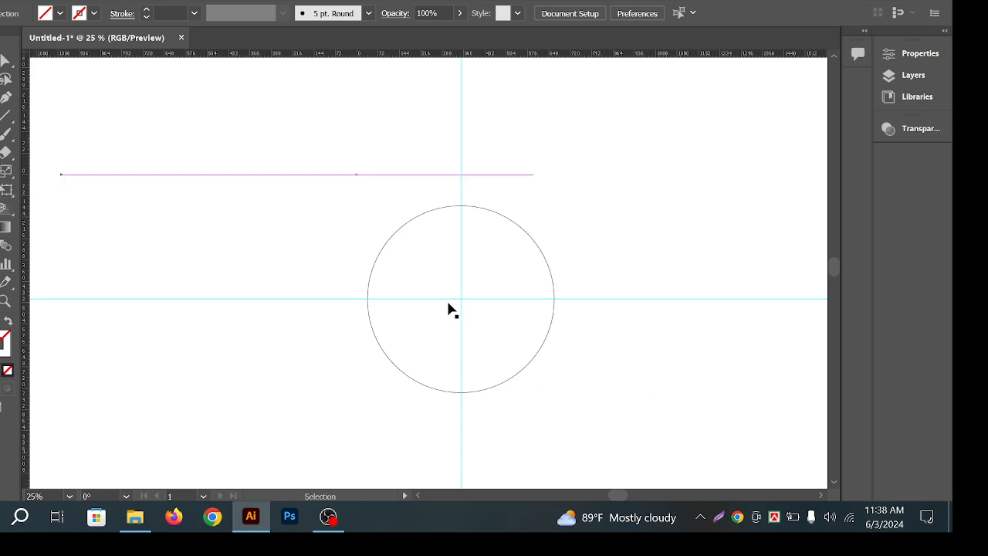
pyautogui.hotkey('ctrl', '+')
pyautogui.hotkey('ctrl', '+')
pyautogui.hotkey('ctrl', '+')
pyautogui.hotkey('ctrl', '+')
pyautogui.hotkey('ctrl', '+')
pyautogui.hotkey('ctrl', '+')
pyautogui.hotkey('ctrl', '+')
pyautogui.hotkey('ctrl', '+')
pyautogui.hotkey('ctrl', '+')
pyautogui.hotkey('ctrl', '+')
pyautogui.hotkey('ctrl', '+')
pyautogui.hotkey('ctrl', '+')
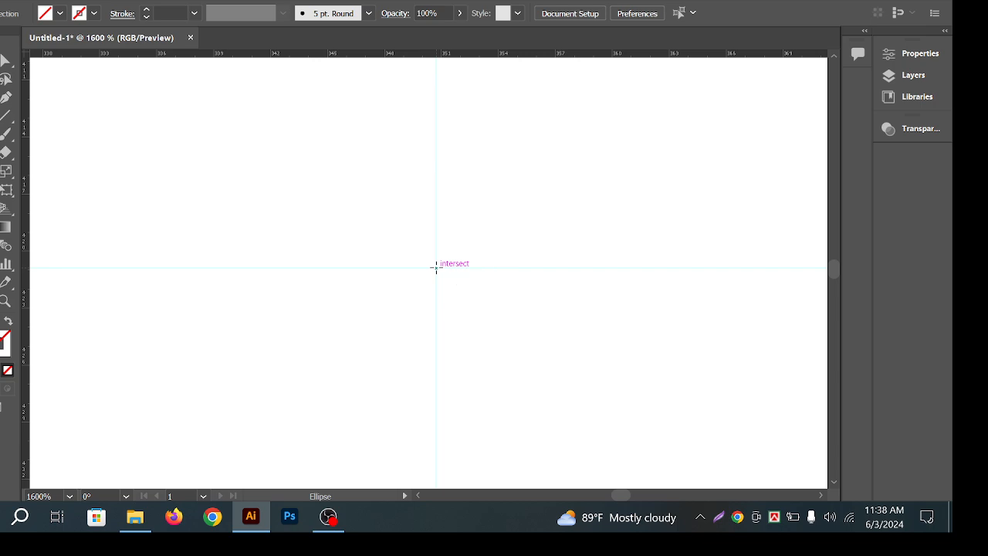
pyautogui.moveTo(437, 268); pyautogui.dragTo(446, 277)
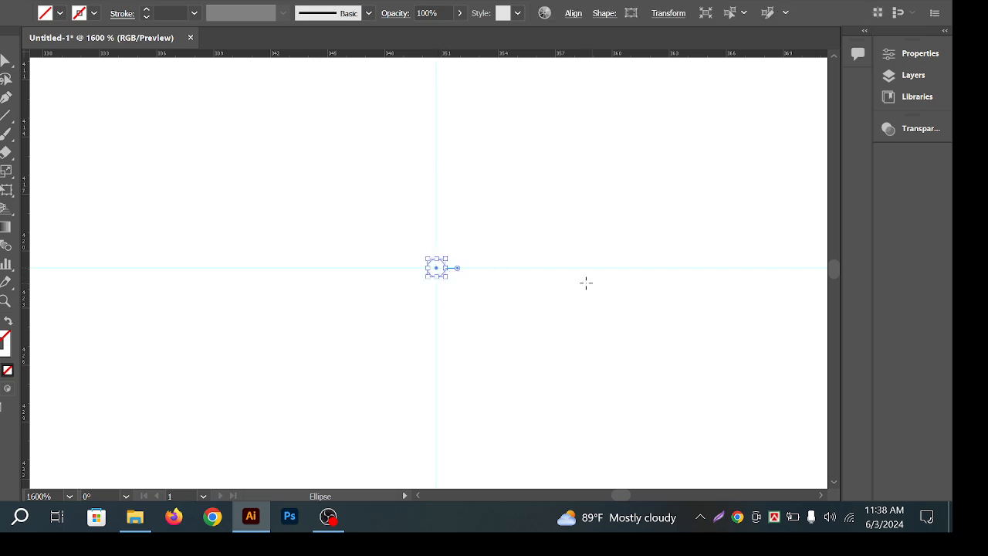
# Fill the tiny circle at the guide intersection with a bright pinkish red and deselect it
pyautogui.doubleClick(4, 343)
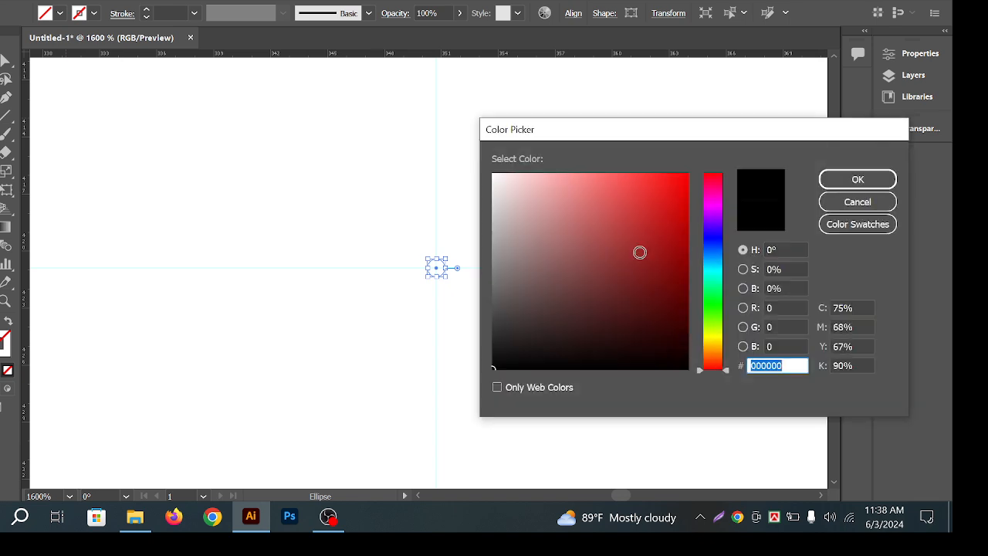
pyautogui.click(679, 171)
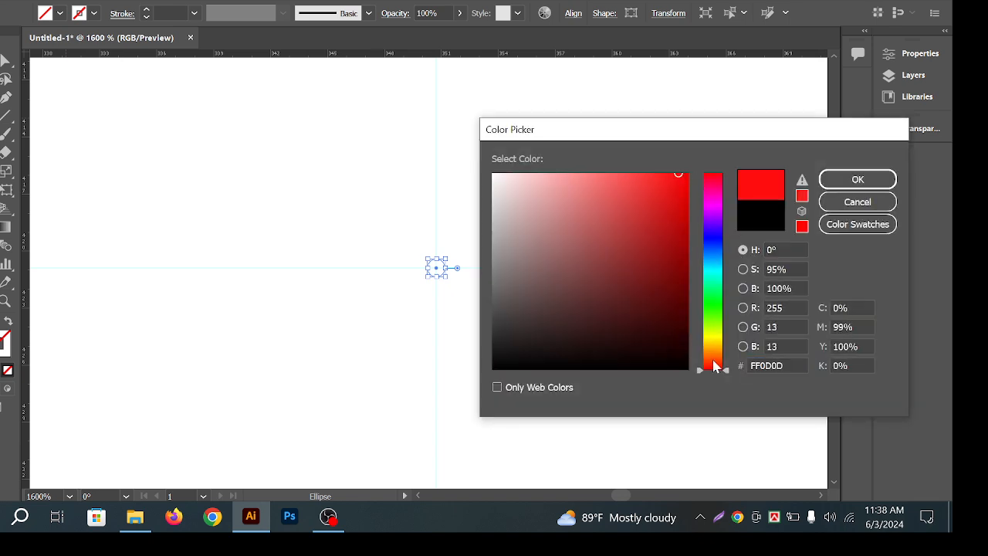
pyautogui.moveTo(723, 225); pyautogui.dragTo(721, 186)
pyautogui.click(687, 171)
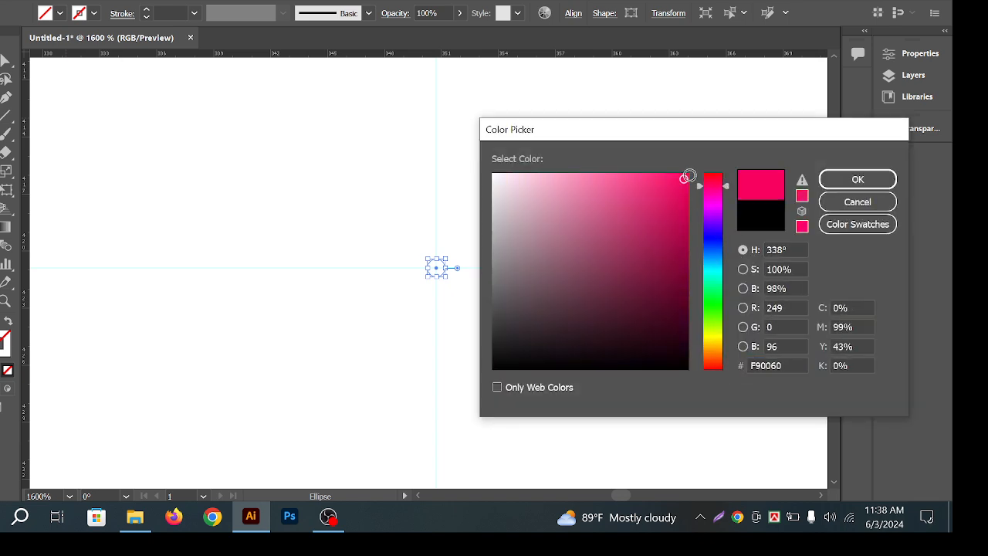
pyautogui.click(858, 179)
pyautogui.click(621, 200)
pyautogui.click(496, 272)
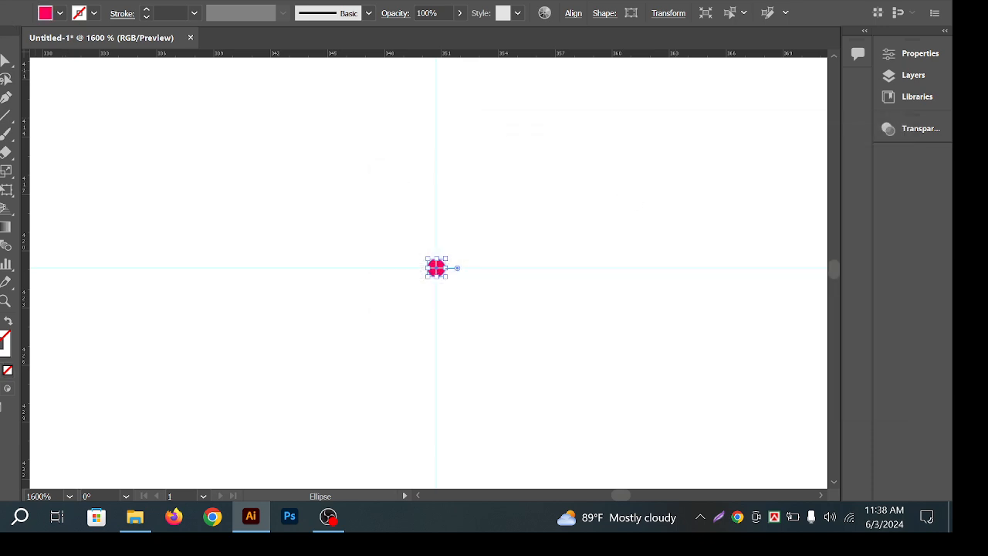
pyautogui.press('v')
pyautogui.click(673, 252)
# Examine the pinkish-red dot at the guide intersection, close up and against the whole large circle
pyautogui.press('a')
pyautogui.scroll(-5, 425, 267)
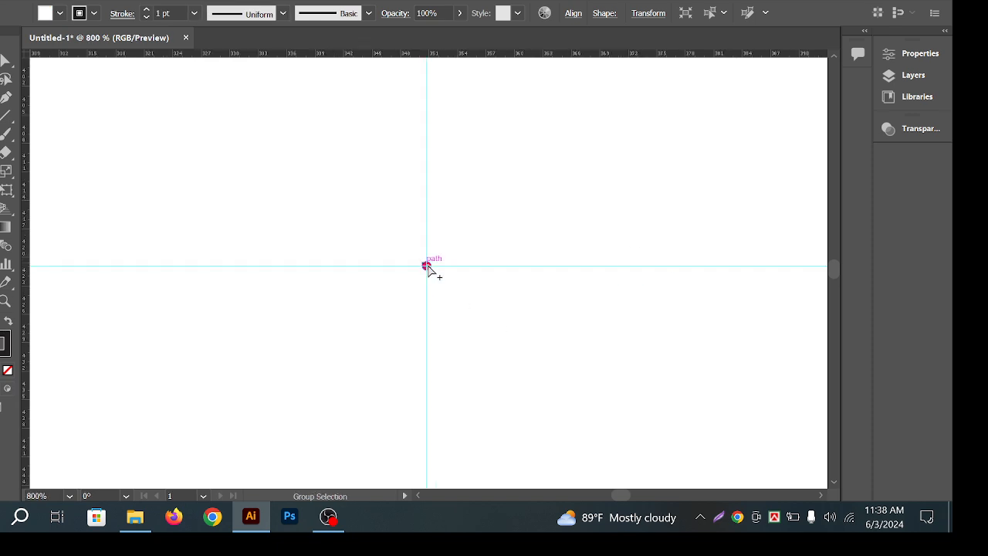
pyautogui.scroll(-3, 438, 272)
pyautogui.scroll(-2, 464, 273)
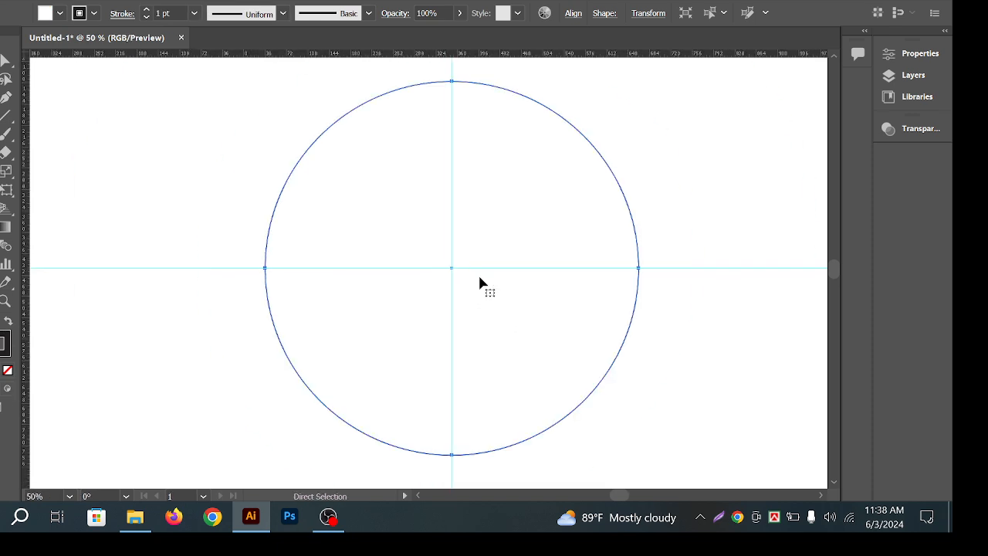
pyautogui.scroll(12, 451, 270)
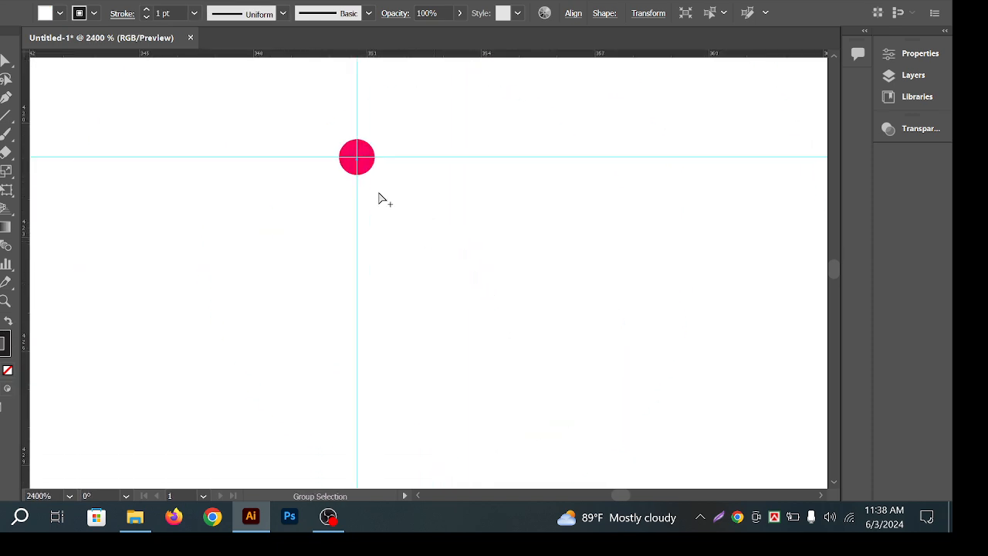
pyautogui.click(366, 159)
pyautogui.moveTo(375, 157); pyautogui.dragTo(467, 190)
pyautogui.scroll(-12, 481, 214)
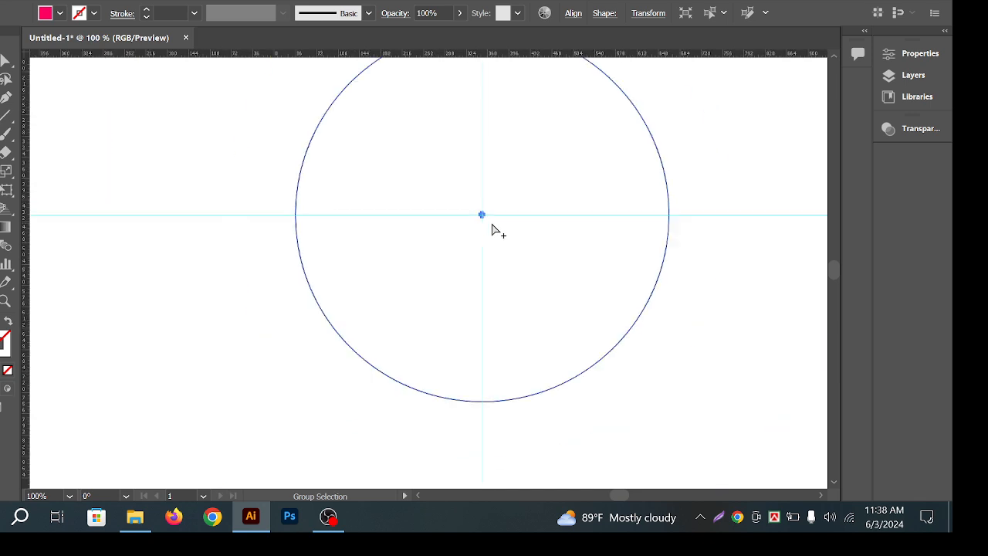
pyautogui.click(561, 267)
pyautogui.click(740, 266)
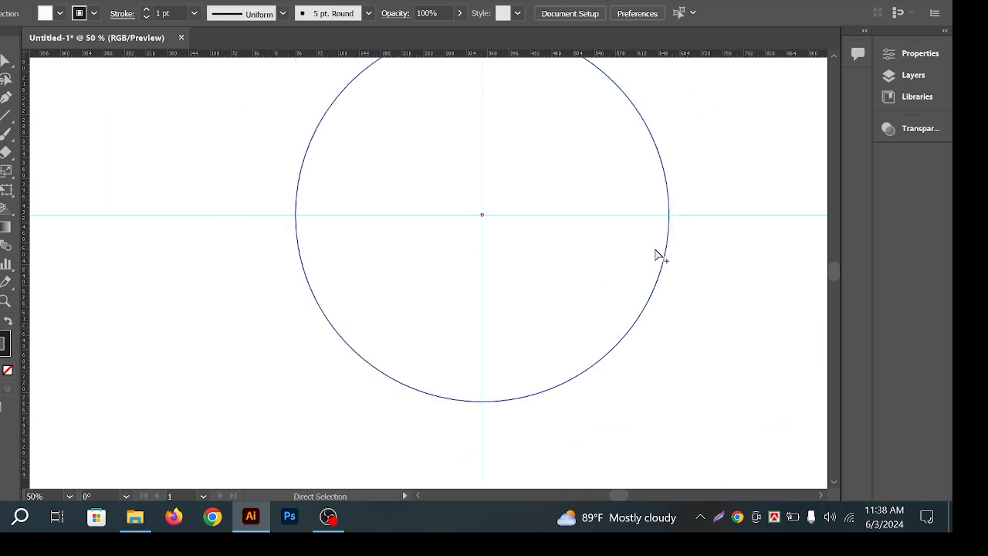
pyautogui.scroll(-1, 657, 256)
pyautogui.moveTo(737, 149); pyautogui.dragTo(633, 189)
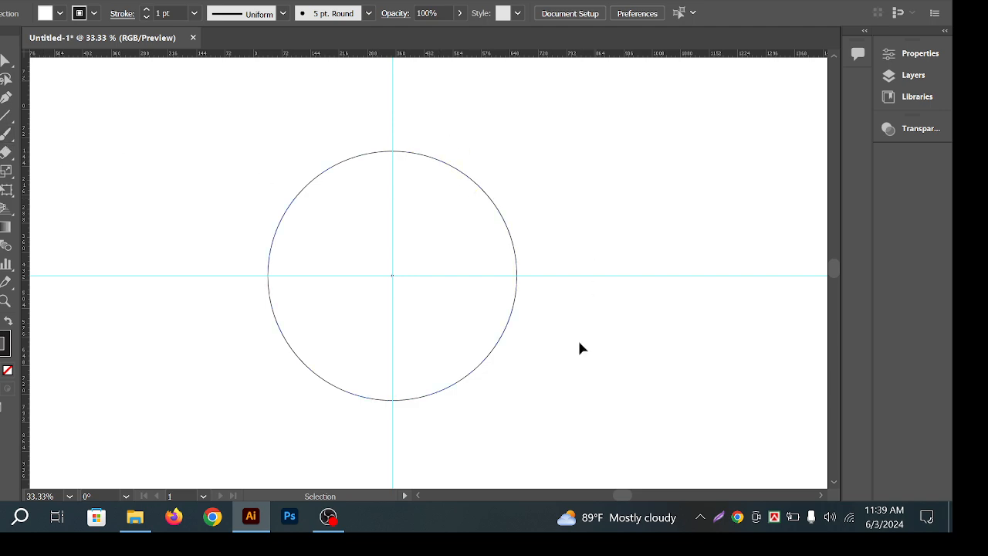
# Draw a small narrow upright rectangle with the Rectangle tool where the vertical guide crosses the circle's upper edge
pyautogui.click(2, 135)
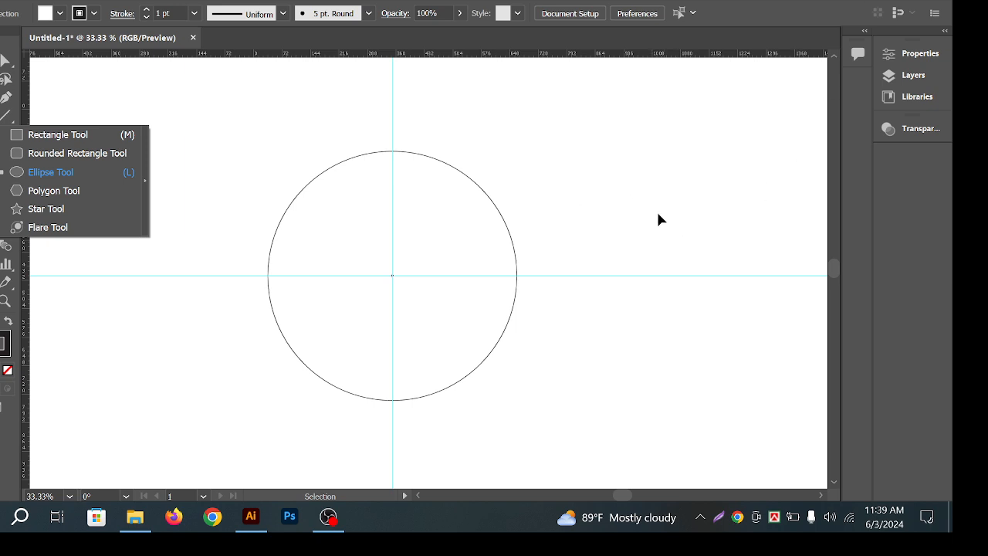
pyautogui.click(58, 134)
pyautogui.scroll(5, 385, 143)
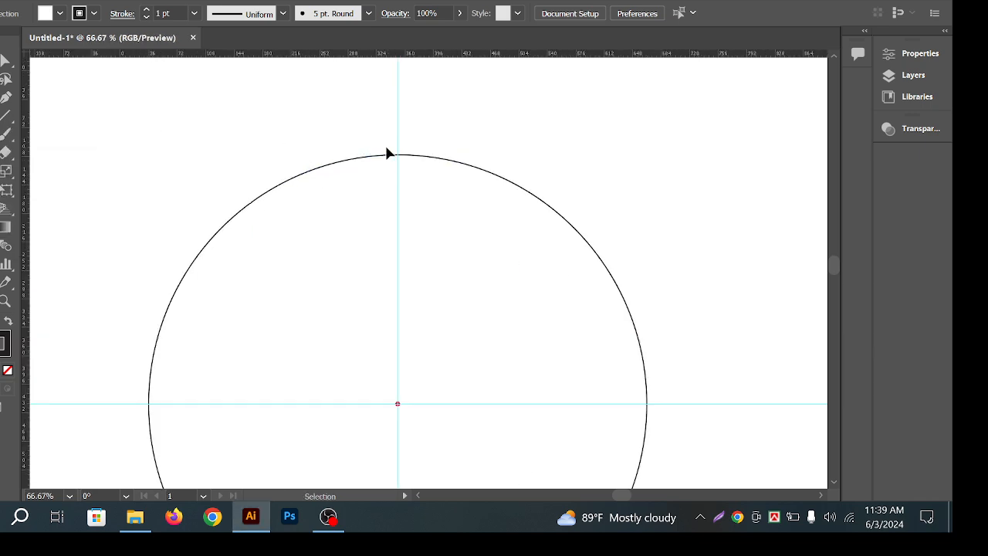
pyautogui.scroll(4, 401, 166)
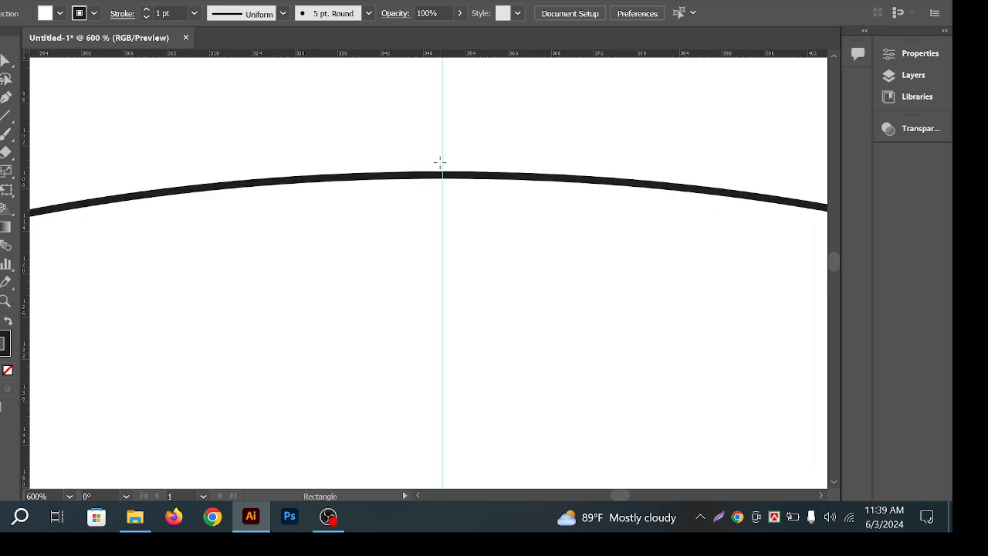
pyautogui.moveTo(430, 169); pyautogui.dragTo(459, 256)
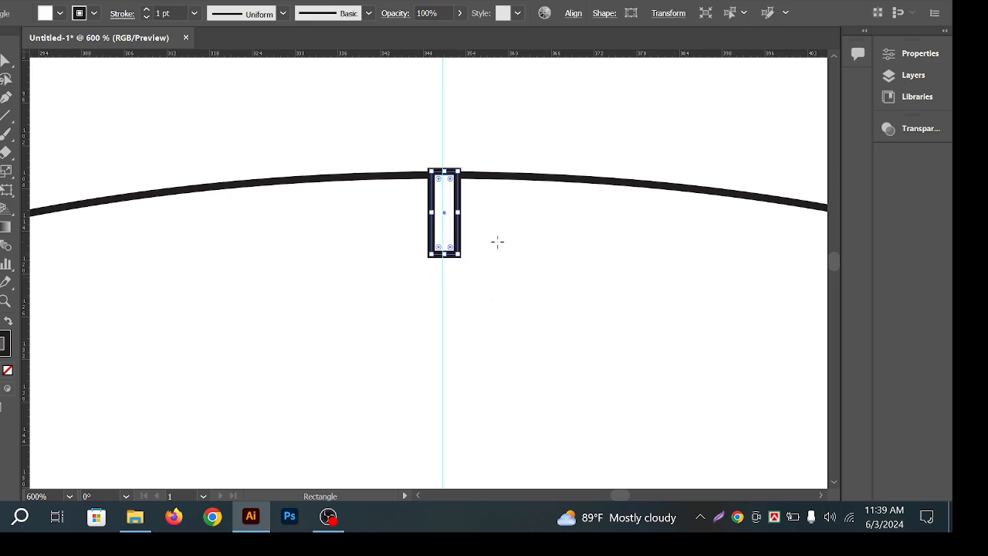
# Swap the rectangle's fill and stroke to make it black, and remove its stroke
pyautogui.click(8, 323)
pyautogui.press('v')
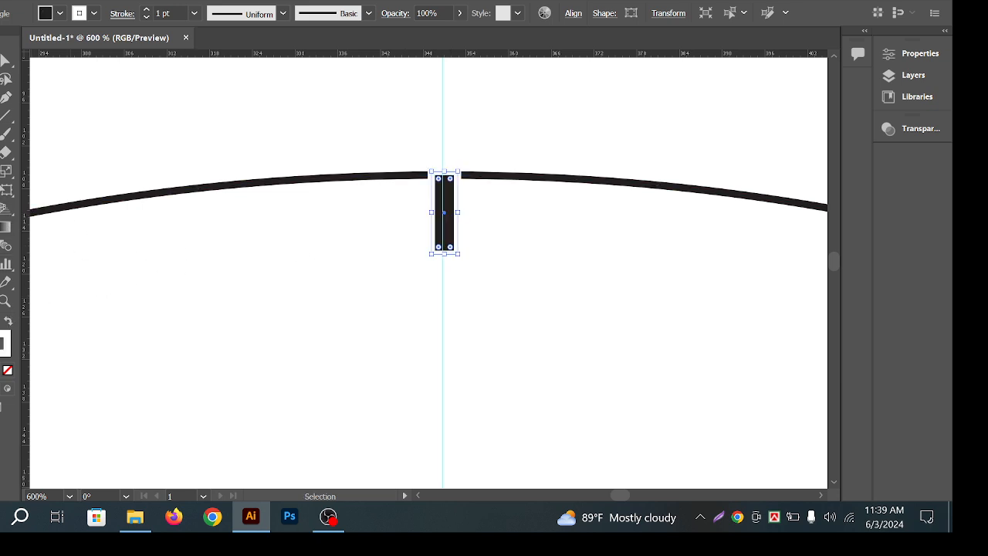
pyautogui.click(369, 302)
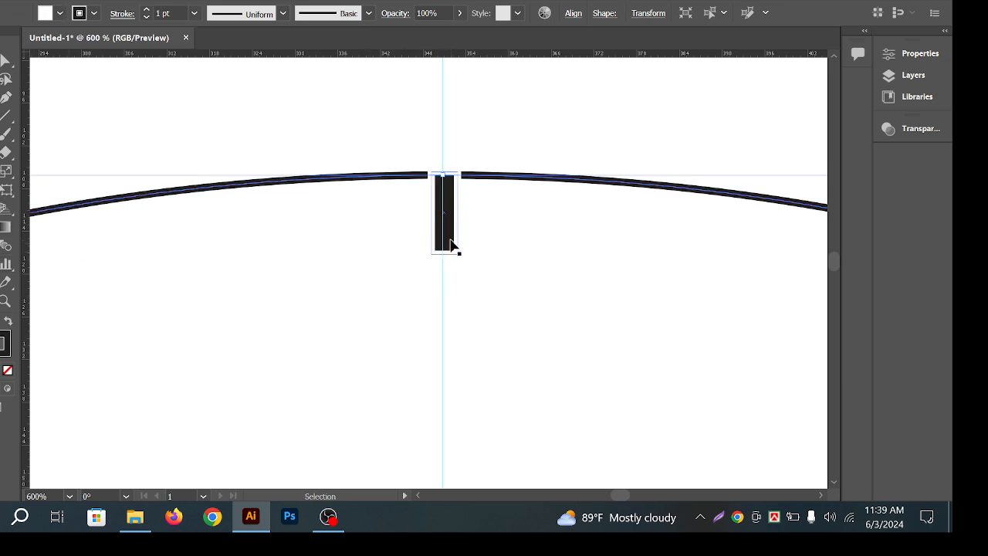
pyautogui.click(451, 241)
pyautogui.press('F6')
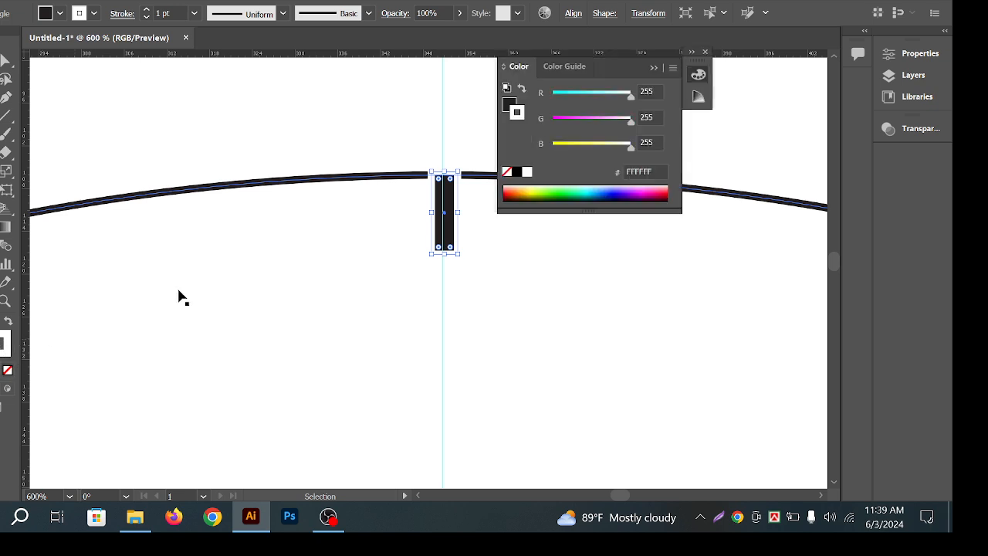
pyautogui.click(704, 51)
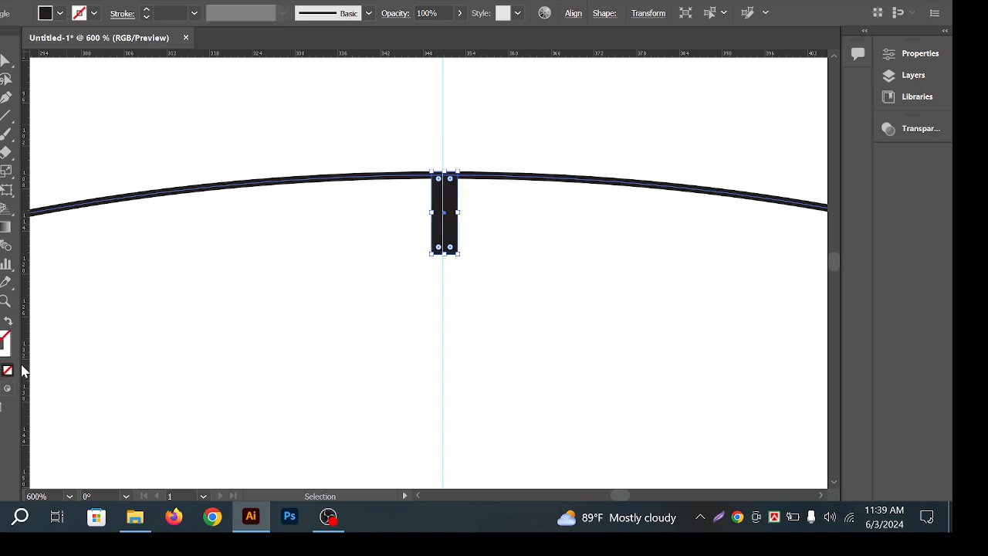
pyautogui.click(300, 299)
# Move the black rectangle slightly sideways to center it on the vertical guide
pyautogui.click(457, 251)
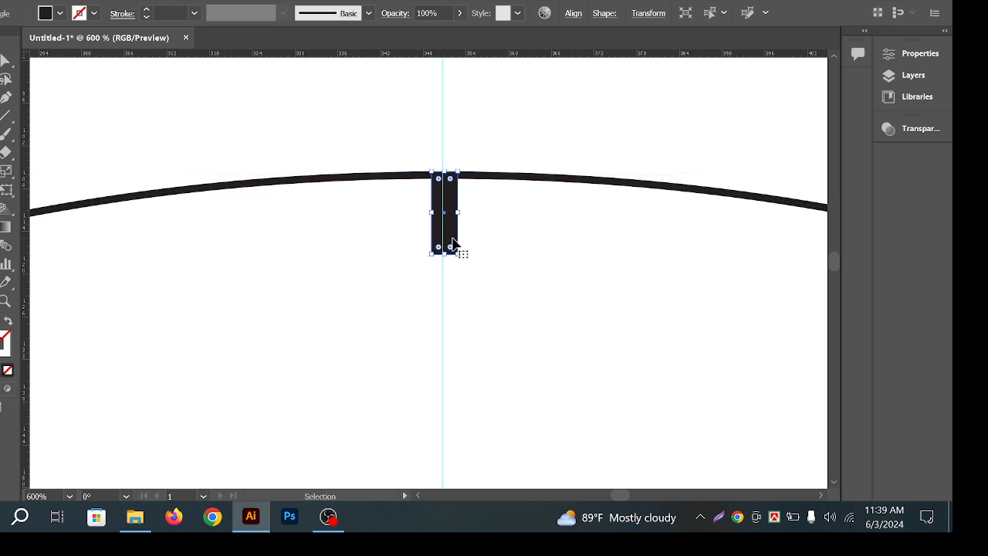
pyautogui.scroll(5, 448, 228)
pyautogui.press('v')
pyautogui.moveTo(483, 224); pyautogui.dragTo(474, 223)
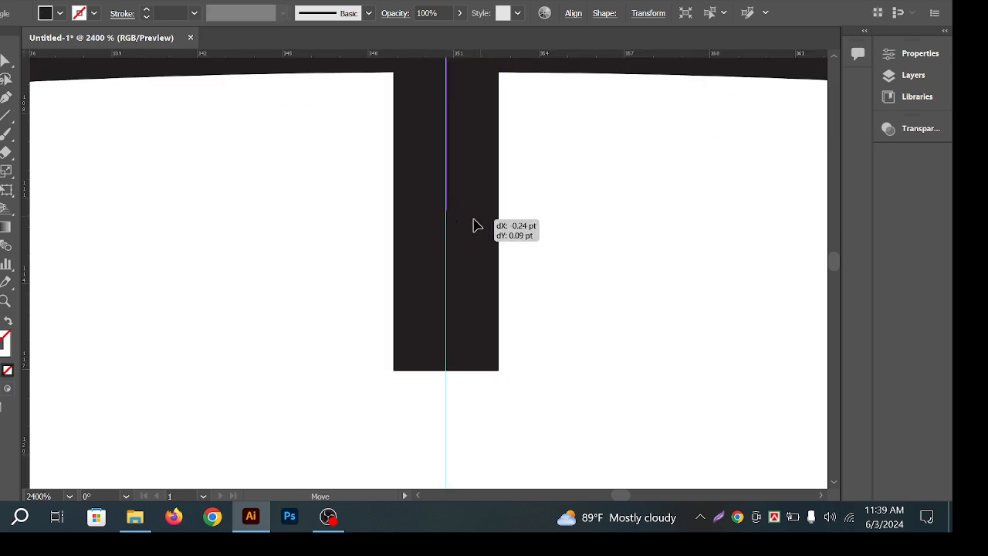
pyautogui.scroll(-4, 563, 220)
# Enlarge the black rectangle proportionally downward from its top edge, keeping it centered on the vertical guide, and deselect it
pyautogui.press('a')
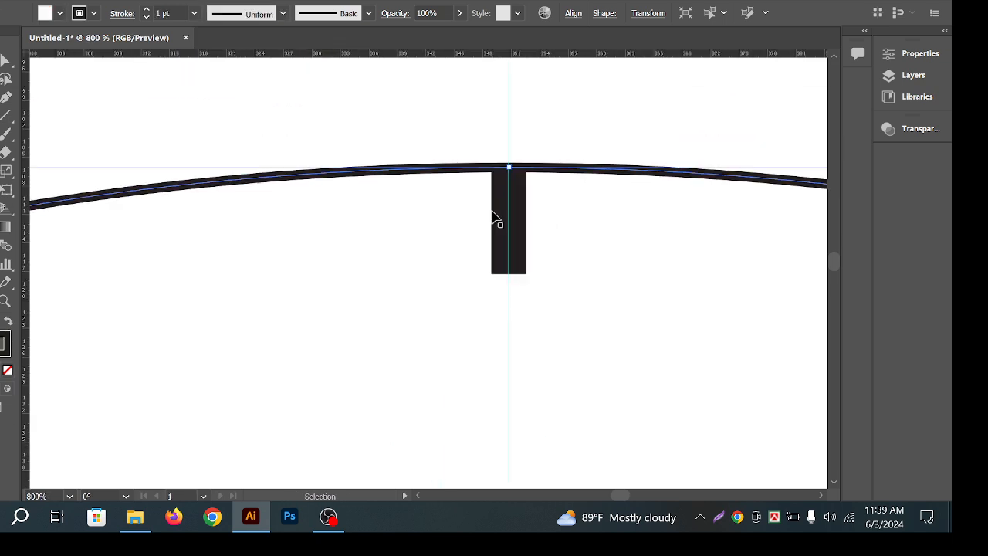
pyautogui.scroll(-4, 518, 213)
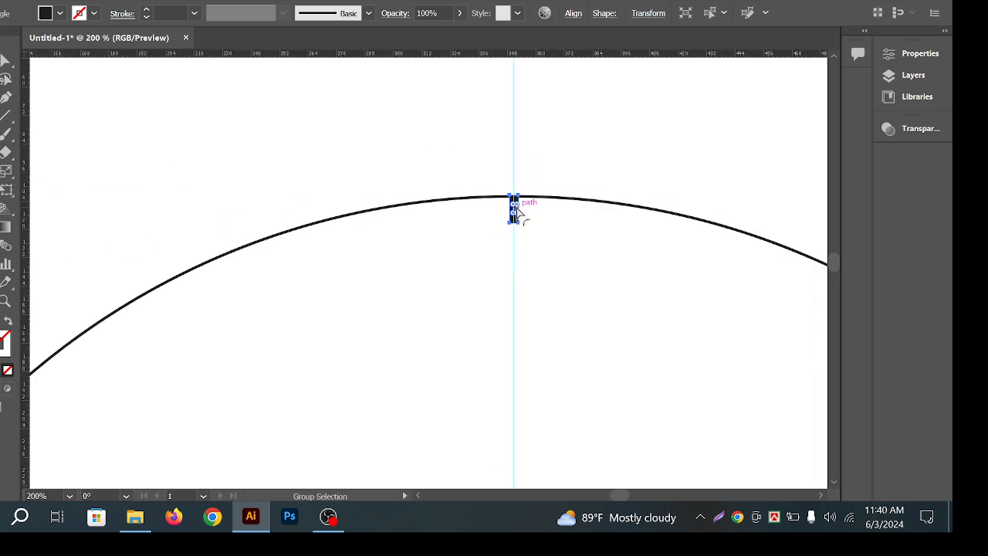
pyautogui.keyDown('ctrl'); pyautogui.click(566, 212); pyautogui.keyUp('ctrl')
pyautogui.scroll(2, 515, 231)
pyautogui.scroll(5, 516, 230)
pyautogui.press('v')
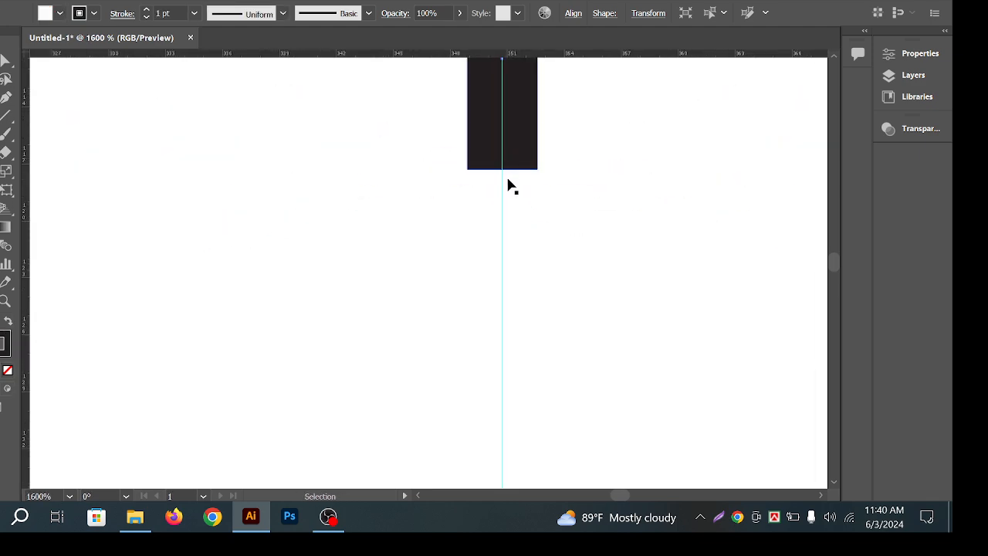
pyautogui.click(517, 166)
pyautogui.moveTo(508, 168); pyautogui.dragTo(512, 331)
pyautogui.scroll(-4, 519, 324)
pyautogui.scroll(-2, 521, 318)
pyautogui.click(585, 227)
pyautogui.scroll(-5, 600, 203)
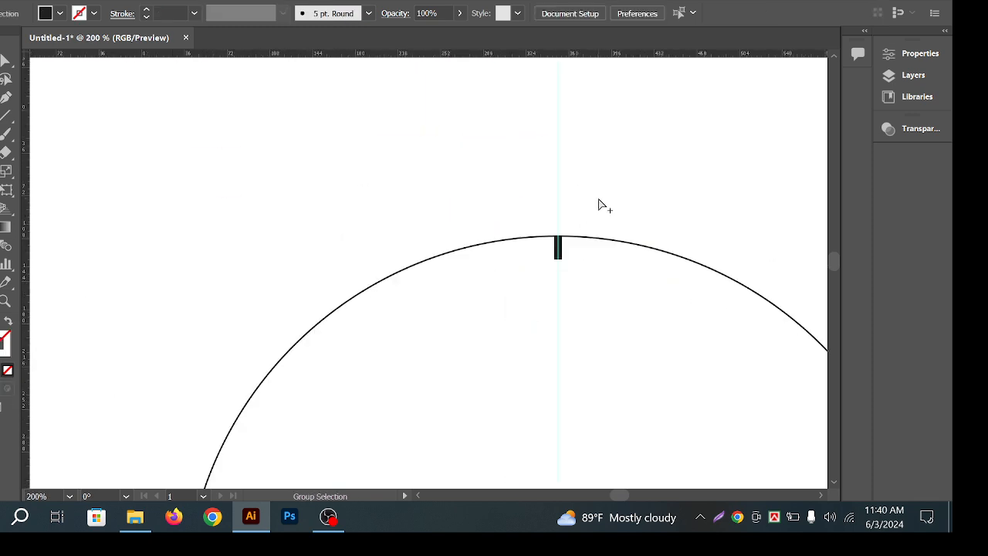
# Examine how the enlarged black rectangle sits on the circle's edge and vertical guide, close up and in the full view
pyautogui.press('v')
pyautogui.scroll(6, 592, 218)
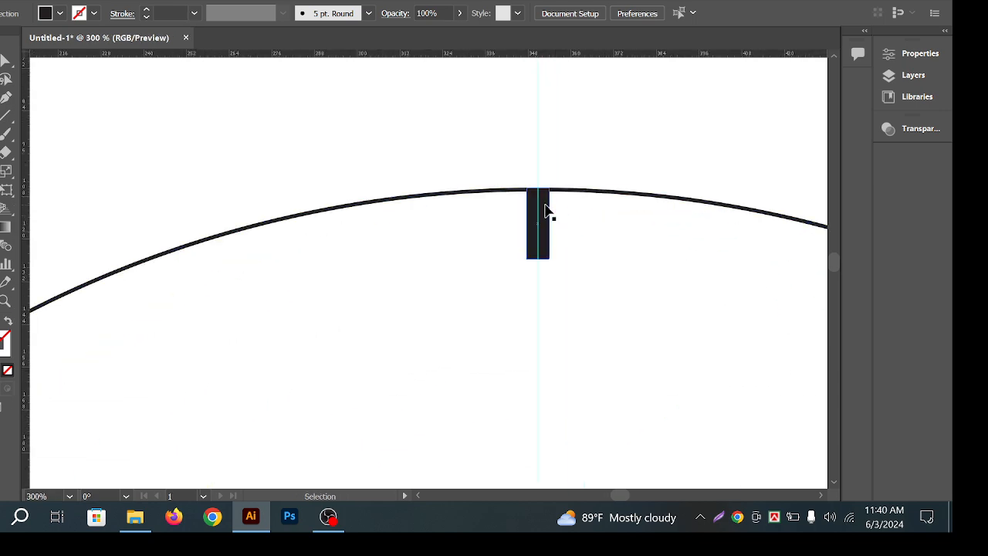
pyautogui.click(545, 211)
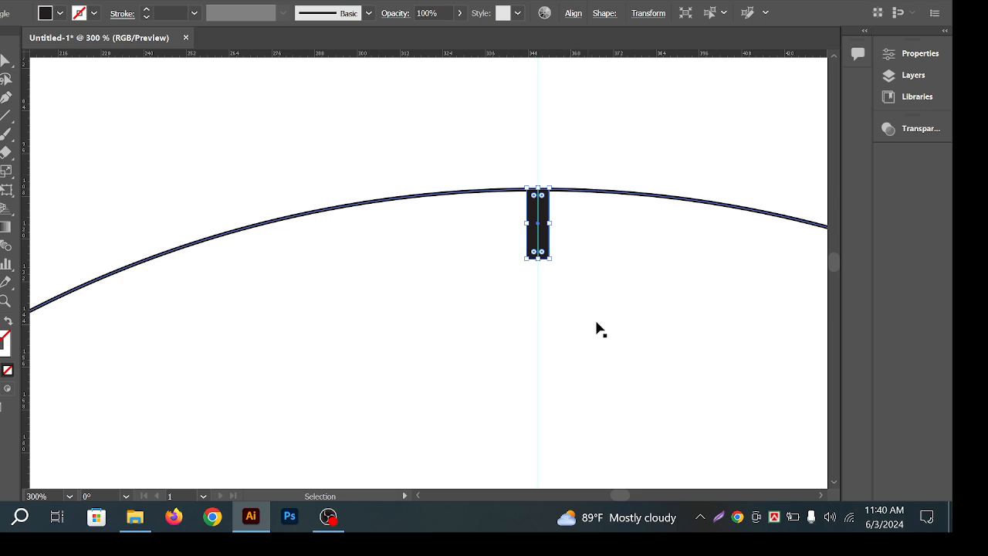
pyautogui.scroll(-5, 648, 317)
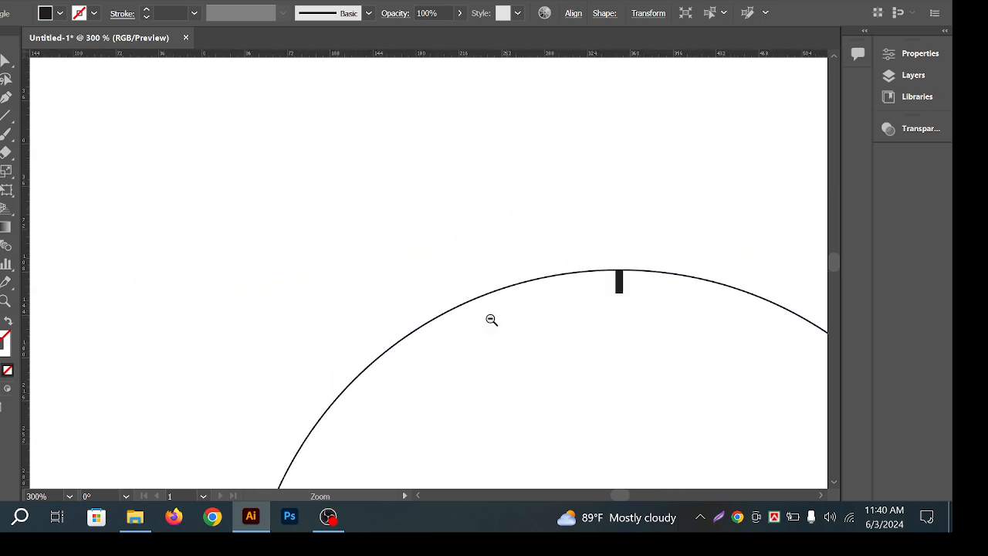
pyautogui.moveTo(647, 315); pyautogui.dragTo(465, 165)
pyautogui.moveTo(573, 220); pyautogui.dragTo(423, 225)
pyautogui.moveTo(553, 263); pyautogui.dragTo(542, 248)
pyautogui.click(507, 162)
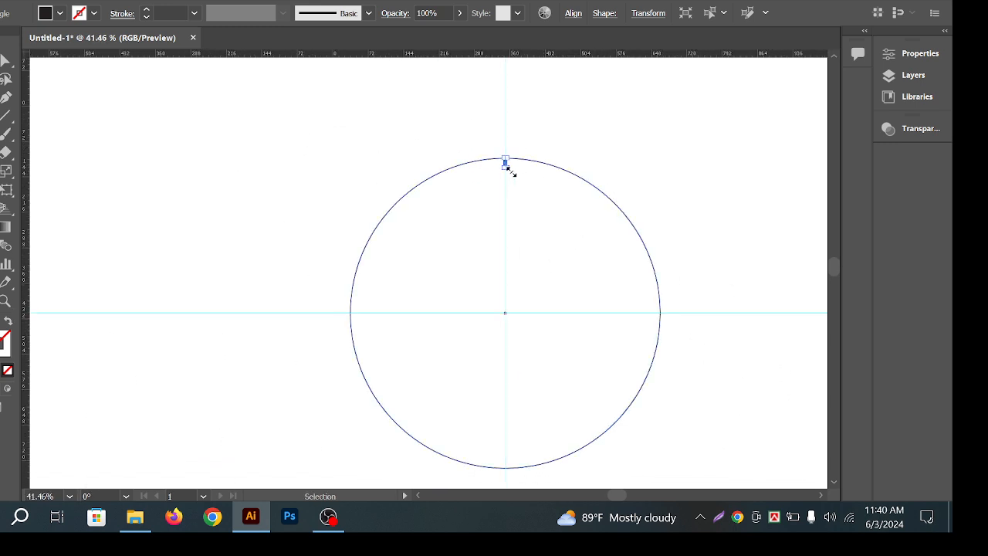
pyautogui.click(667, 171)
pyautogui.press('z')
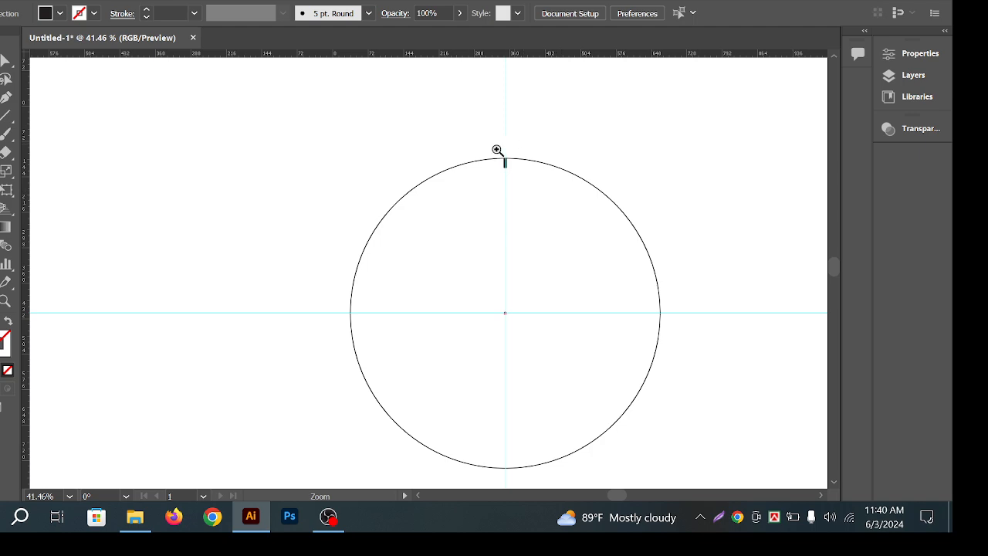
pyautogui.moveTo(499, 159); pyautogui.dragTo(834, 270)
pyautogui.click(547, 174)
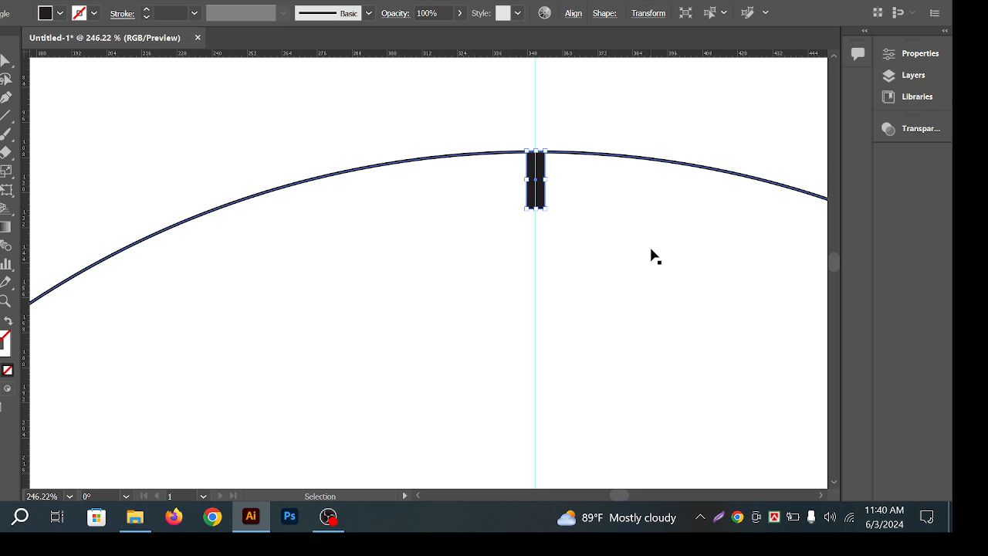
# Review the whole circle with its black tick rectangle and center dot, and clear the selection
pyautogui.press('a')
pyautogui.hotkey('ctrl', '-')
pyautogui.hotkey('ctrl', '-')
pyautogui.hotkey('ctrl', '-')
pyautogui.hotkey('ctrl', '-')
pyautogui.hotkey('ctrl', '-')
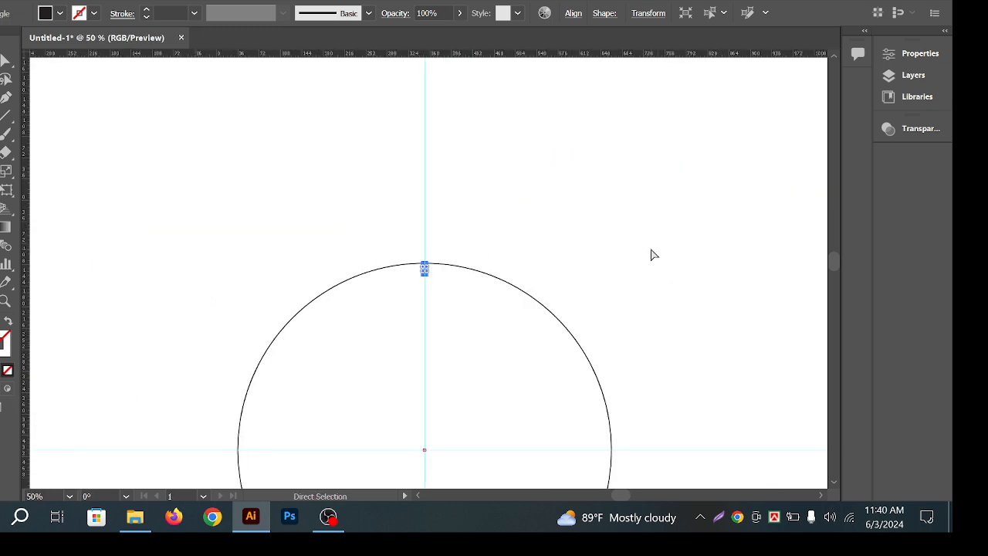
pyautogui.hotkey('ctrl', '-')
pyautogui.press('h')
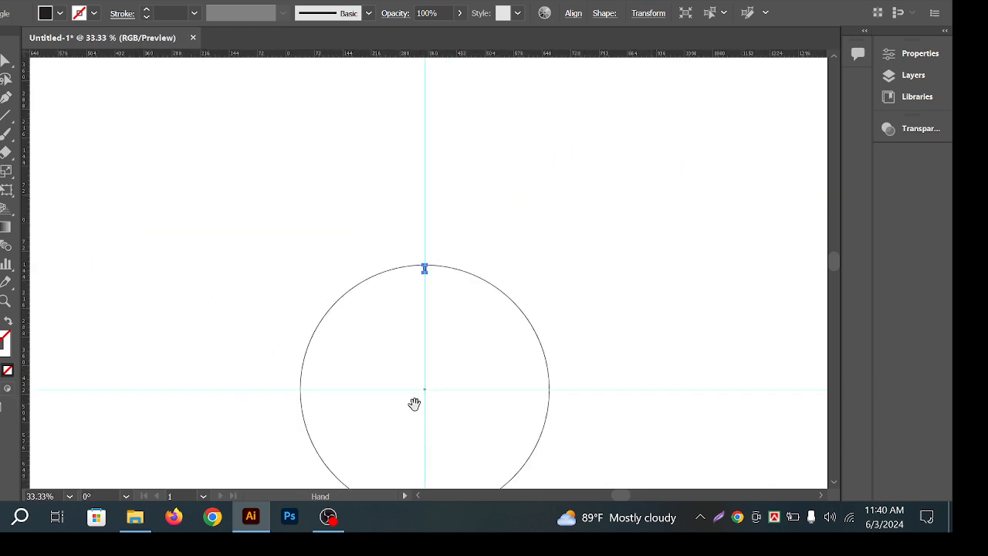
pyautogui.moveTo(415, 404); pyautogui.dragTo(494, 274)
pyautogui.press('v')
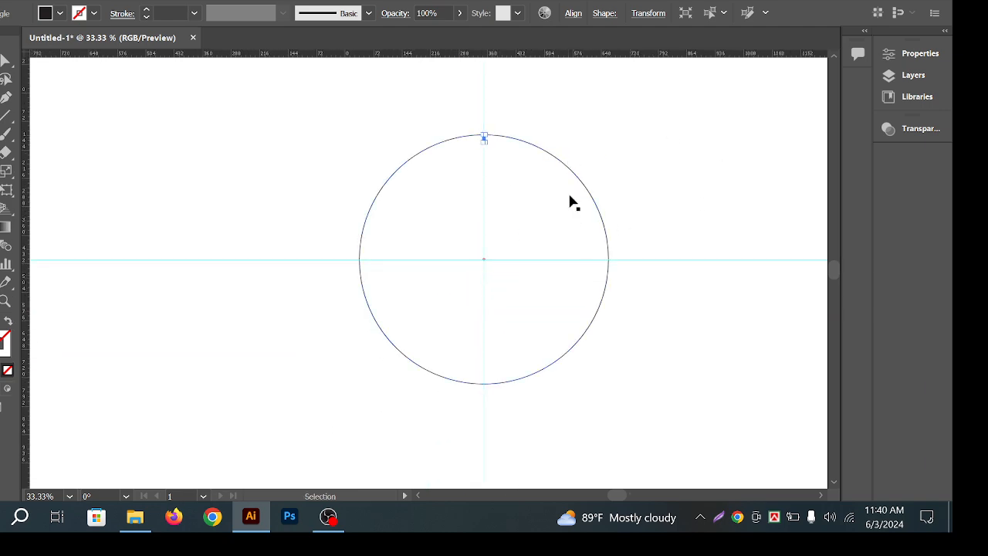
pyautogui.press('h')
pyautogui.moveTo(554, 179)
pyautogui.mouseDown()
pyautogui.moveTo(563, 159)
pyautogui.moveTo(536, 190)
pyautogui.moveTo(537, 172)
pyautogui.mouseUp()
pyautogui.press('v')
pyautogui.press('a')
pyautogui.press('v')
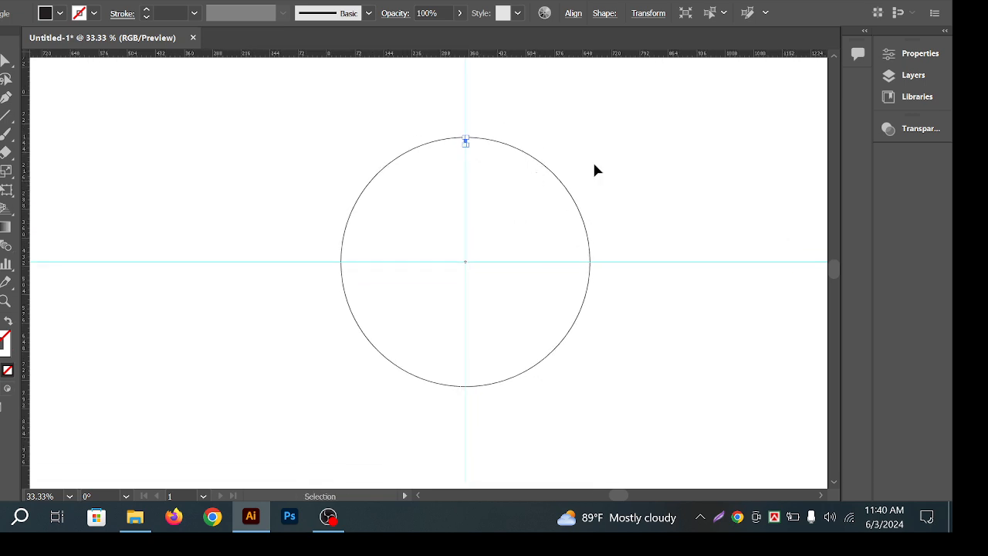
pyautogui.press('a')
pyautogui.press('v')
pyautogui.click(726, 131)
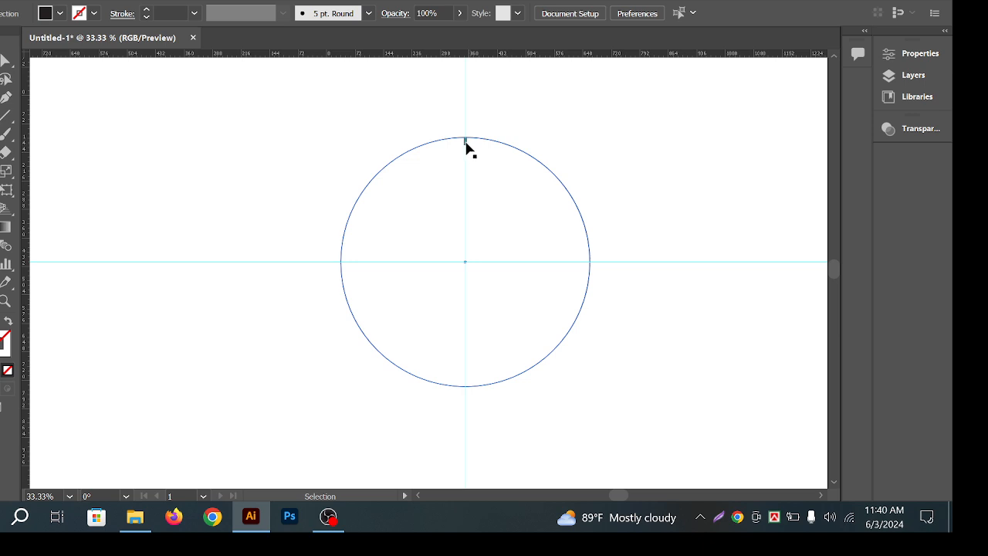
# Select the black tick rectangle and examine its position on the guide, close up and against the whole circle
pyautogui.hotkey('ctrl', 'space')
pyautogui.moveTo(457, 136); pyautogui.dragTo(563, 180)
pyautogui.click(511, 151)
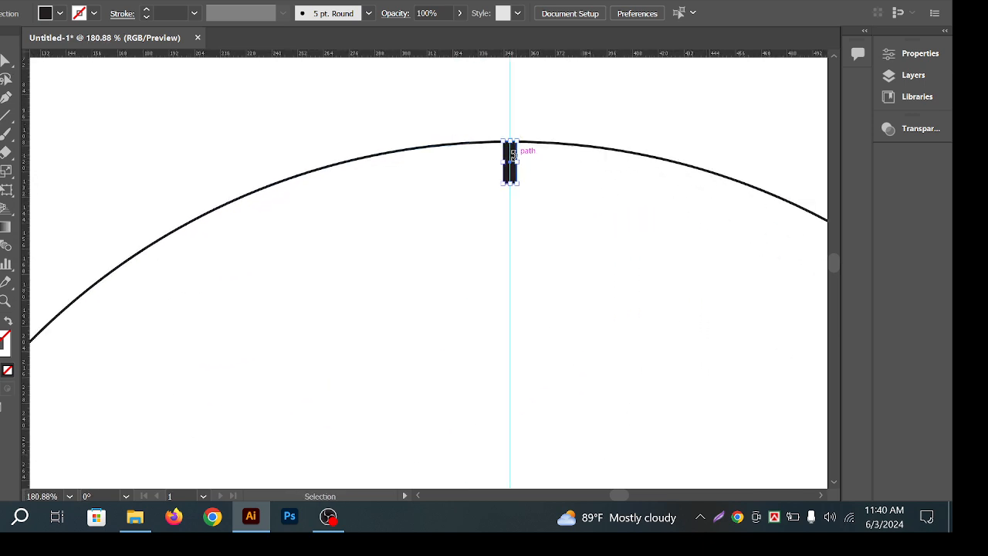
pyautogui.hotkey('ctrl', 'space')
pyautogui.moveTo(635, 181); pyautogui.dragTo(325, 220)
pyautogui.press('space')
pyautogui.moveTo(823, 341); pyautogui.dragTo(651, 309)
pyautogui.hotkey('ctrl', 'space')
pyautogui.moveTo(435, 242); pyautogui.dragTo(487, 267)
pyautogui.moveTo(441, 166); pyautogui.dragTo(442, 161)
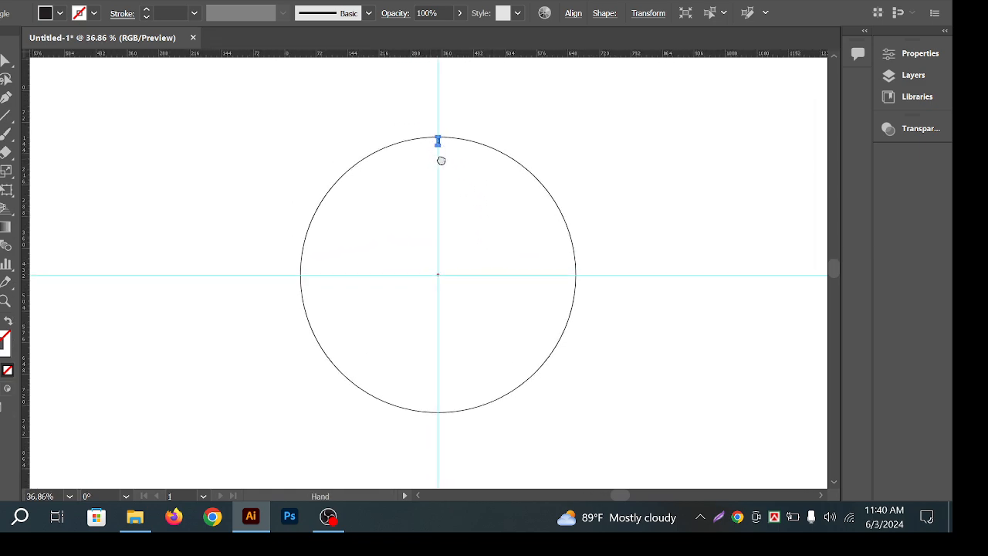
pyautogui.hotkey('ctrl', 'space')
pyautogui.moveTo(443, 239); pyautogui.dragTo(499, 235)
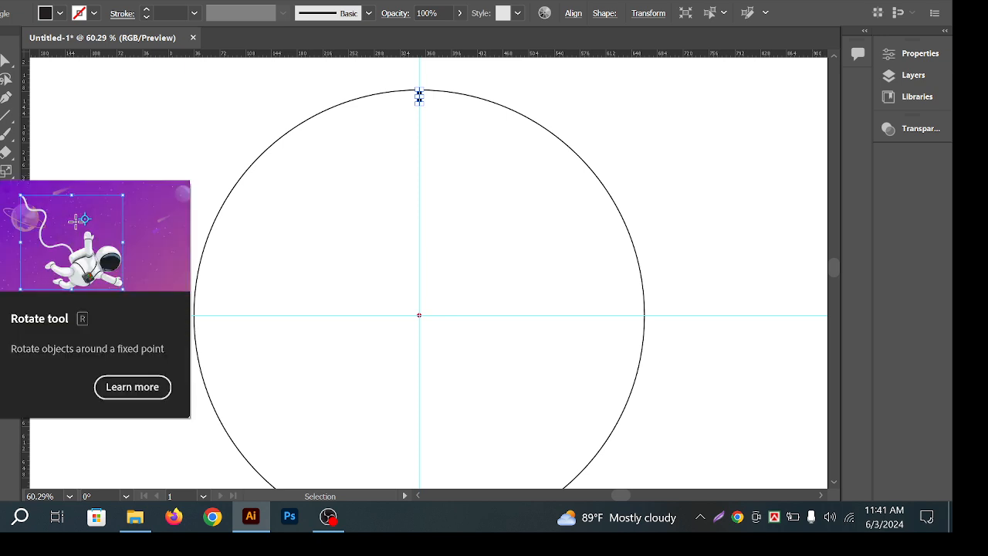
pyautogui.click(6, 171)
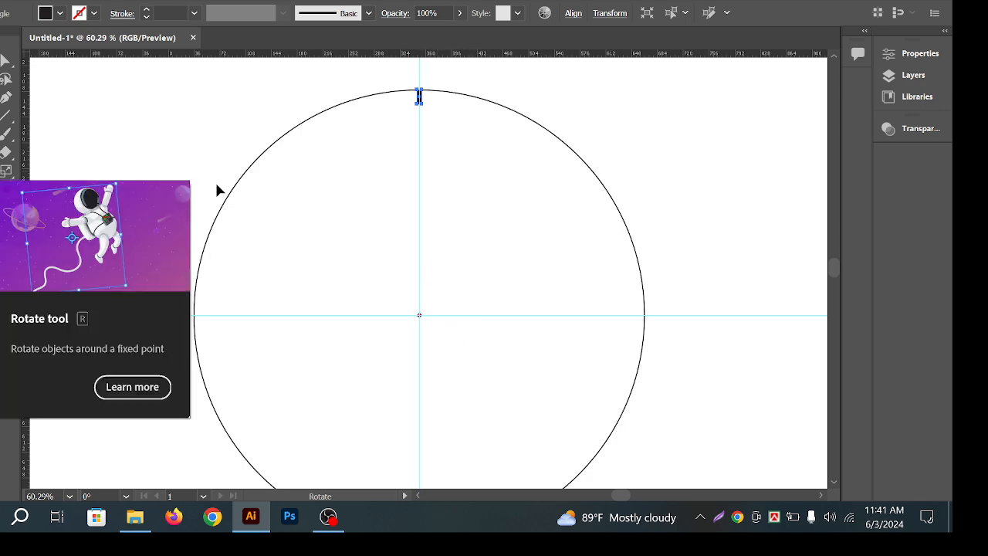
pyautogui.press('v')
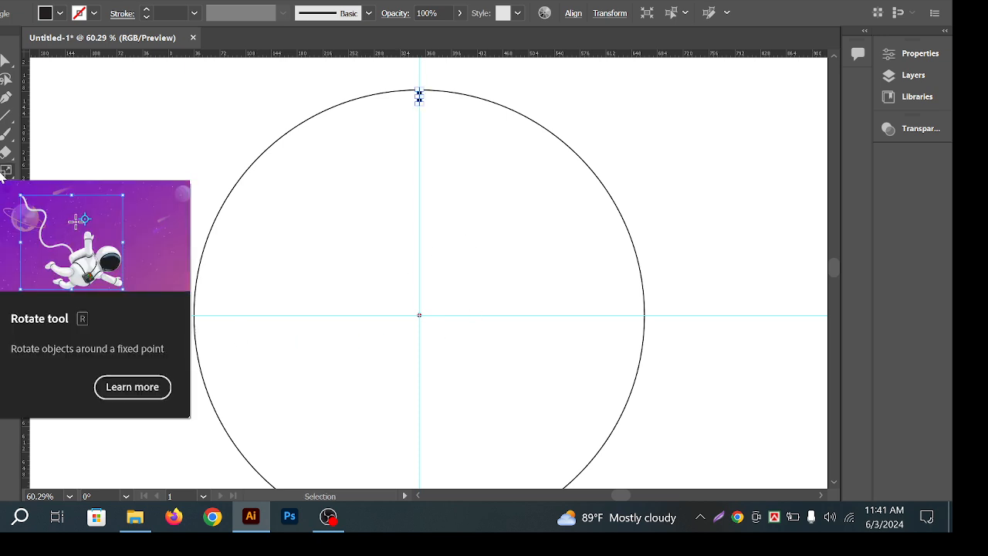
pyautogui.press('r')
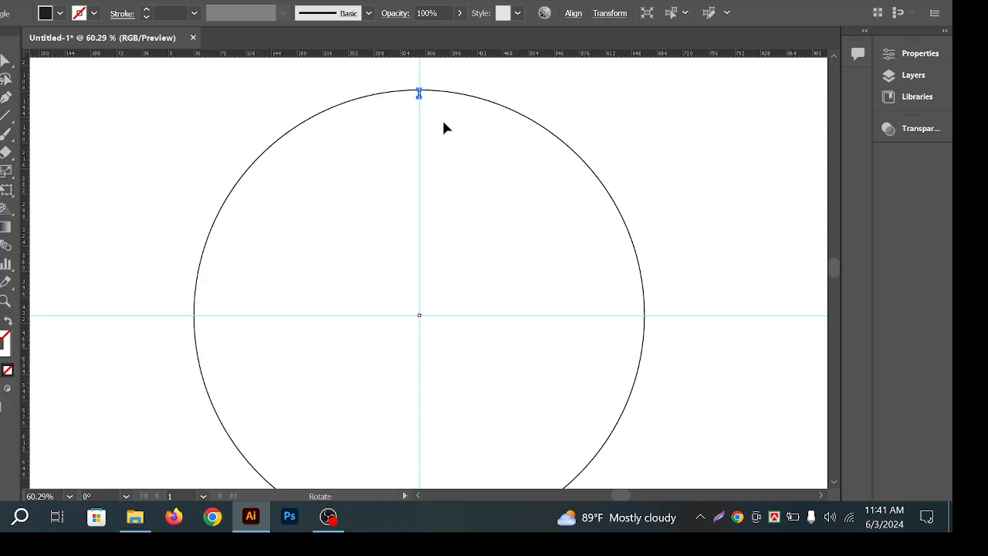
pyautogui.hotkey('ctrl', 'space')
pyautogui.moveTo(406, 82); pyautogui.dragTo(139, 163)
pyautogui.hotkey('ctrl', 'space')
pyautogui.press('space')
pyautogui.moveTo(593, 288); pyautogui.dragTo(303, 277)
pyautogui.hotkey('ctrl', 'space')
pyautogui.moveTo(403, 196); pyautogui.dragTo(537, 331)
pyautogui.press('space')
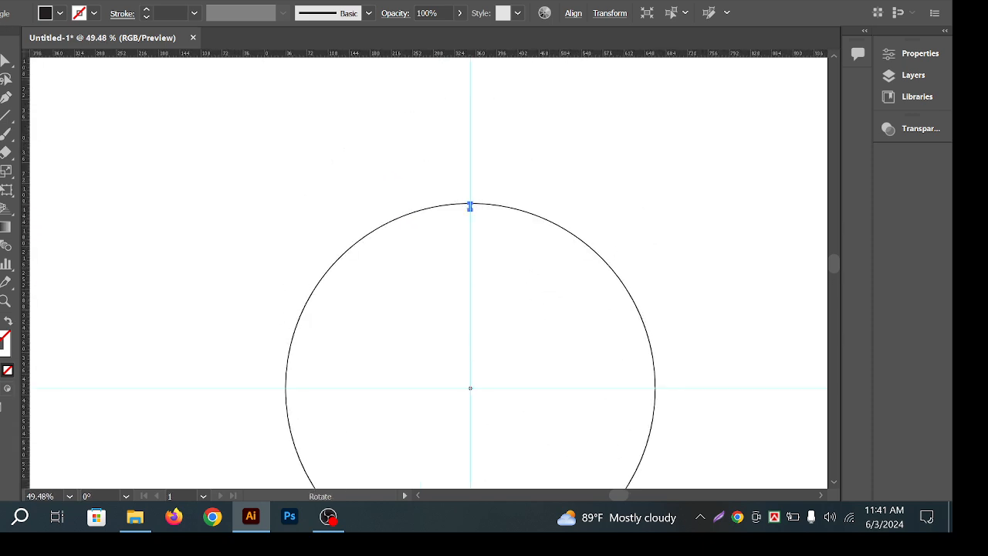
pyautogui.press('v')
pyautogui.click(126, 146)
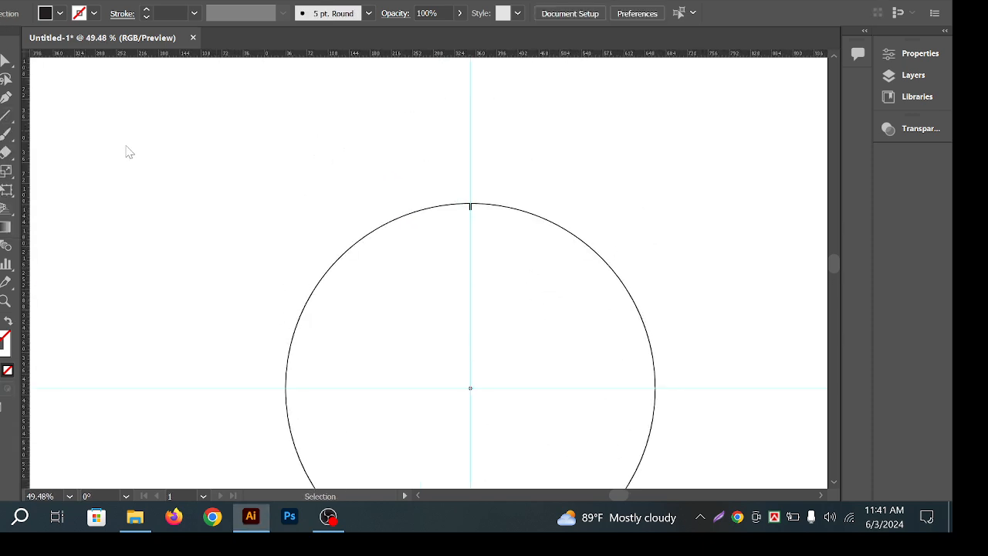
pyautogui.press('t')
pyautogui.moveTo(128, 146); pyautogui.dragTo(171, 161)
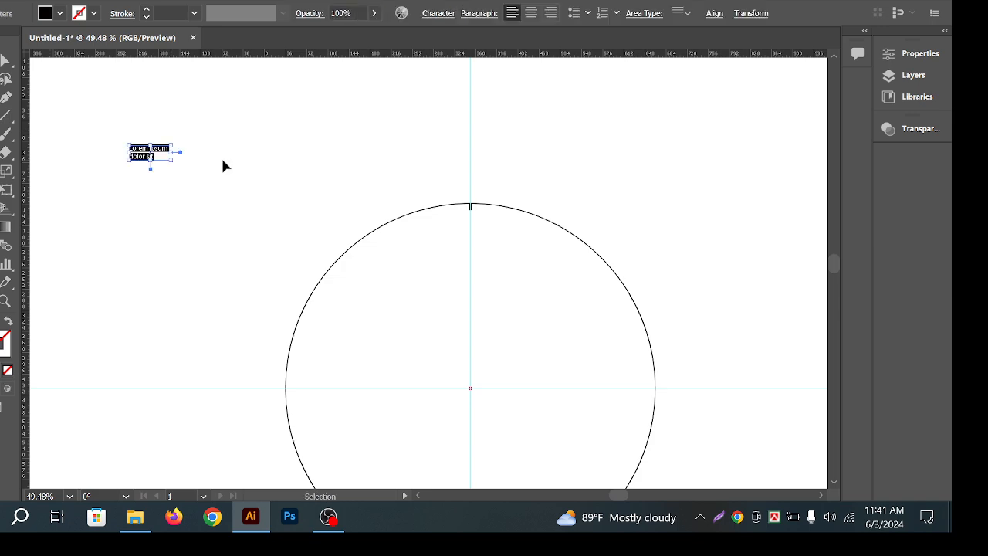
pyautogui.press('Escape')
pyautogui.press('Delete')
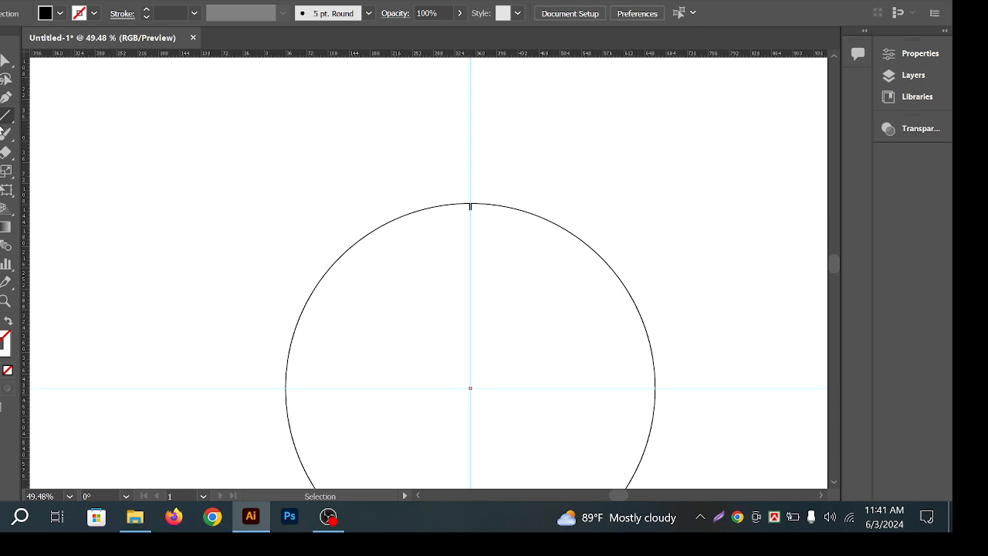
# Add point text reading "ALT" above the circle, scaled up to about 38 pt
pyautogui.press('t')
pyautogui.click(257, 147)
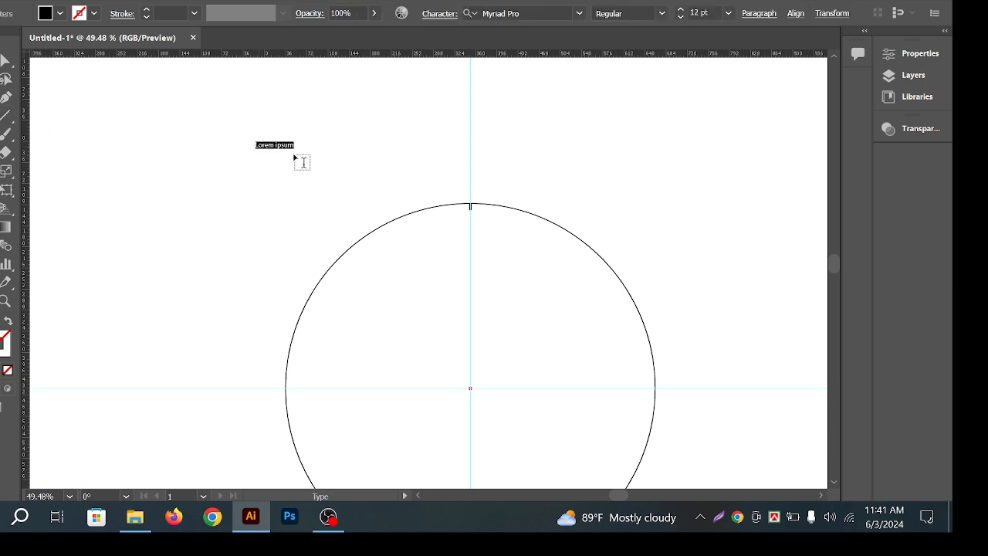
pyautogui.press('Escape')
pyautogui.moveTo(295, 149); pyautogui.dragTo(376, 204)
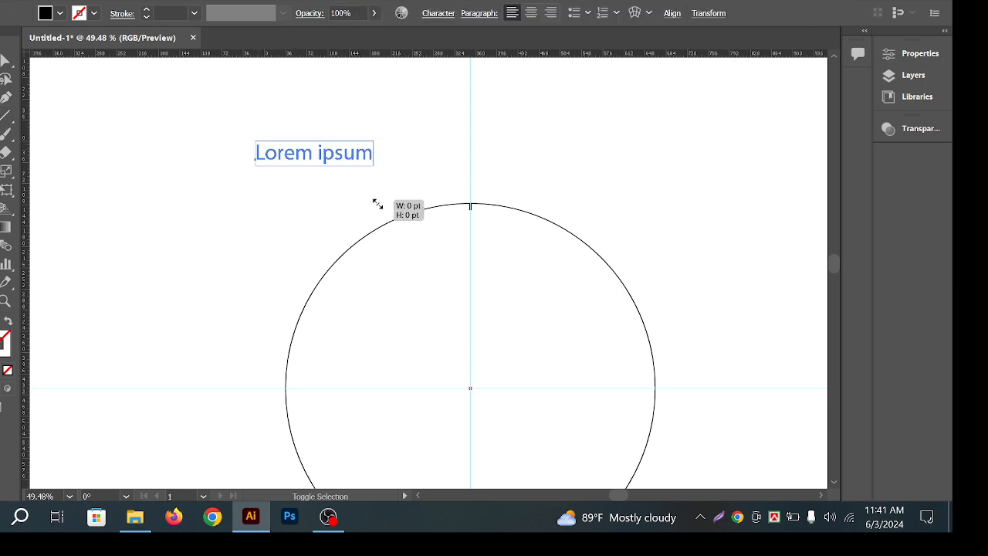
pyautogui.tripleClick(340, 157)
pyautogui.write('A')
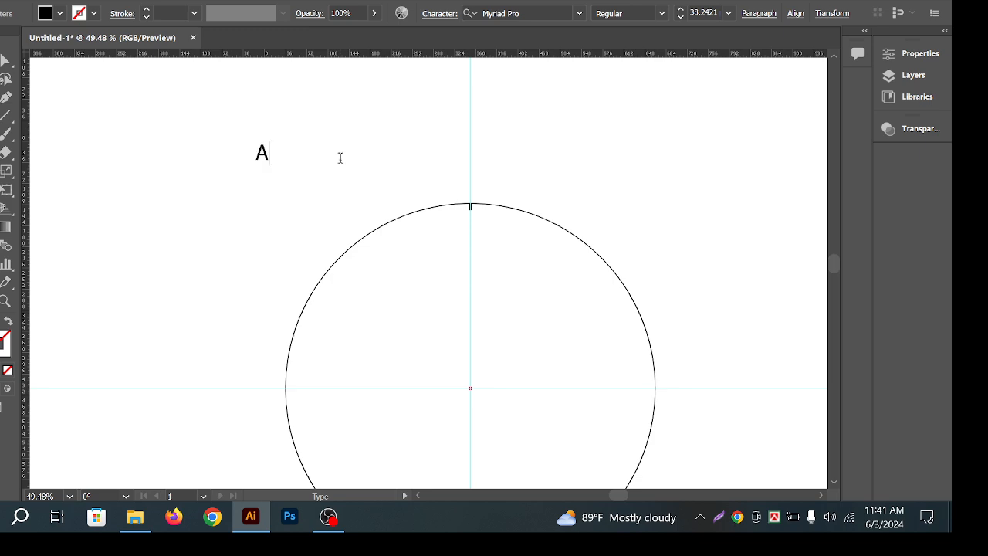
pyautogui.write('LT')
pyautogui.press('Escape')
# Enlarge the ALT text proportionally to several times its size and deselect it
pyautogui.click(302, 123)
pyautogui.click(278, 161)
pyautogui.moveTo(290, 166); pyautogui.dragTo(415, 137)
pyautogui.click(599, 129)
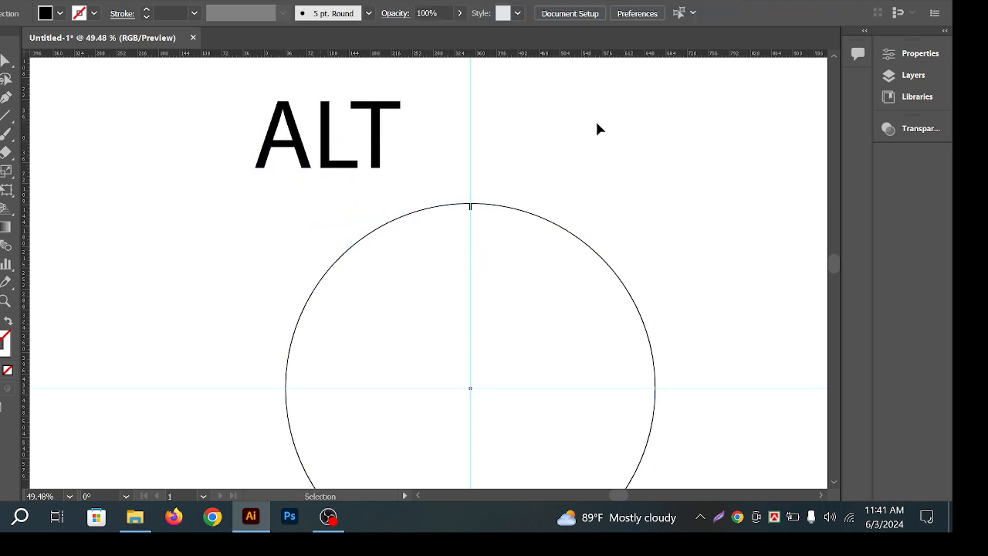
# Enlarge the black tick rectangle proportionally downward to about twice its size, keeping its top on the circle and centered on the vertical guide
pyautogui.moveTo(531, 253); pyautogui.dragTo(527, 227)
pyautogui.scroll(3, 454, 182)
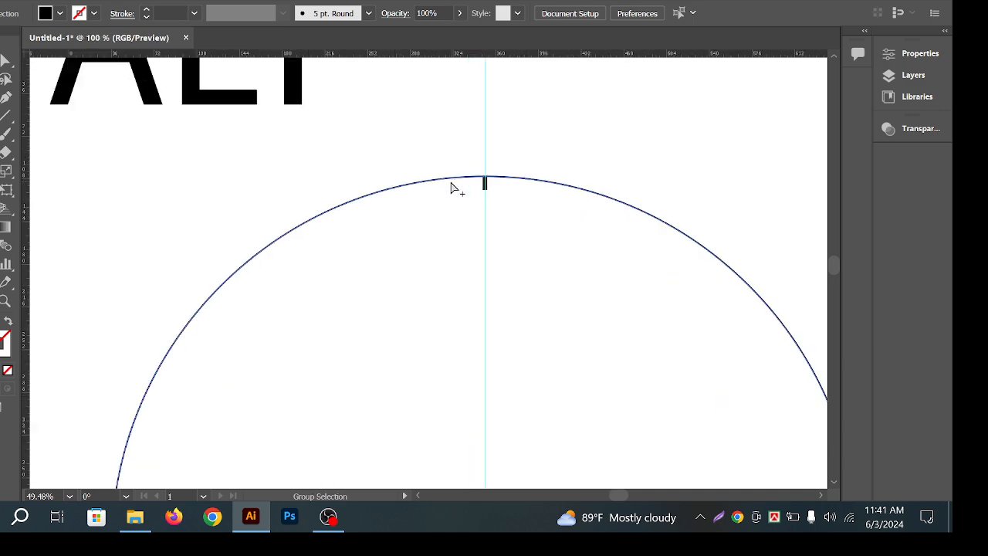
pyautogui.scroll(5, 486, 183)
pyautogui.click(487, 194)
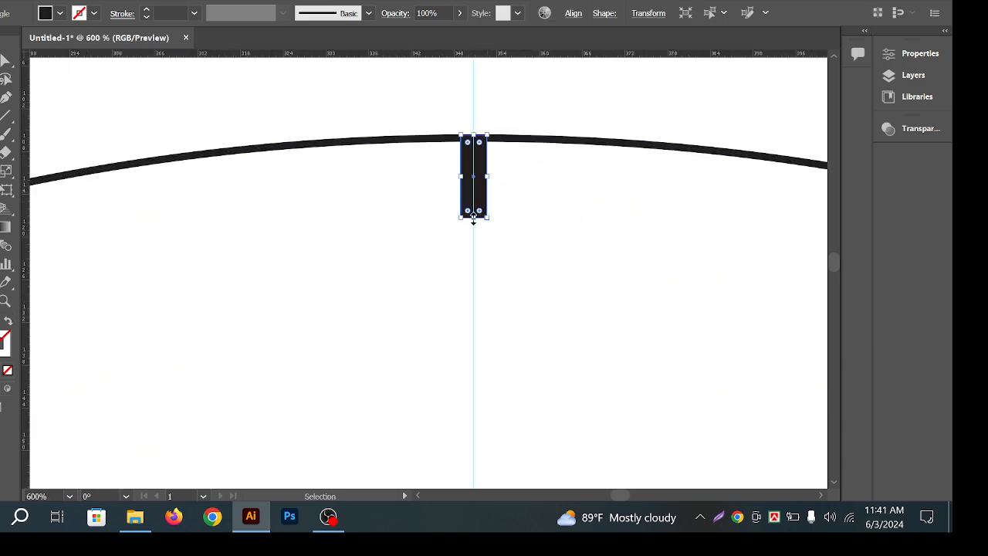
pyautogui.moveTo(473, 220); pyautogui.dragTo(477, 293)
pyautogui.scroll(-2, 562, 249)
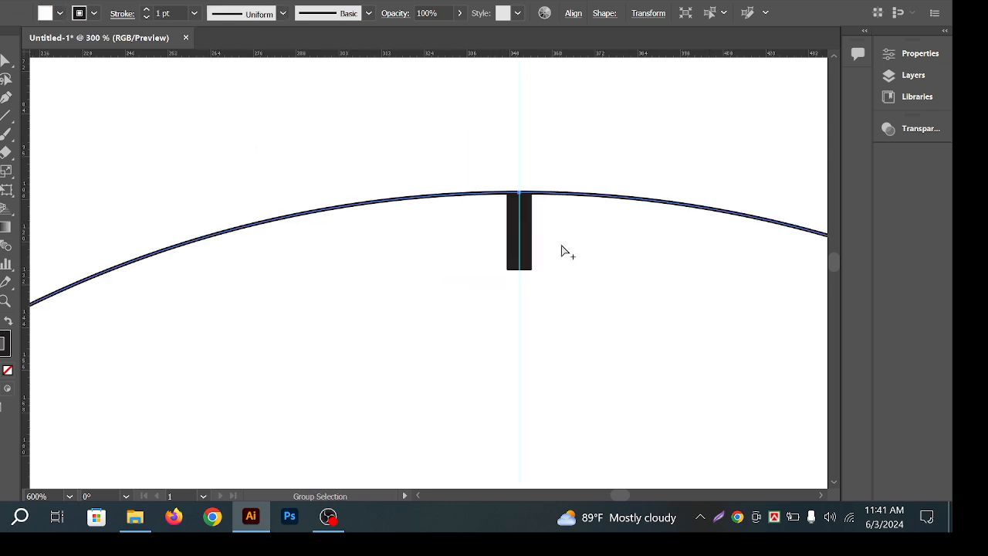
pyautogui.scroll(-7, 565, 249)
pyautogui.moveTo(610, 199); pyautogui.dragTo(586, 169)
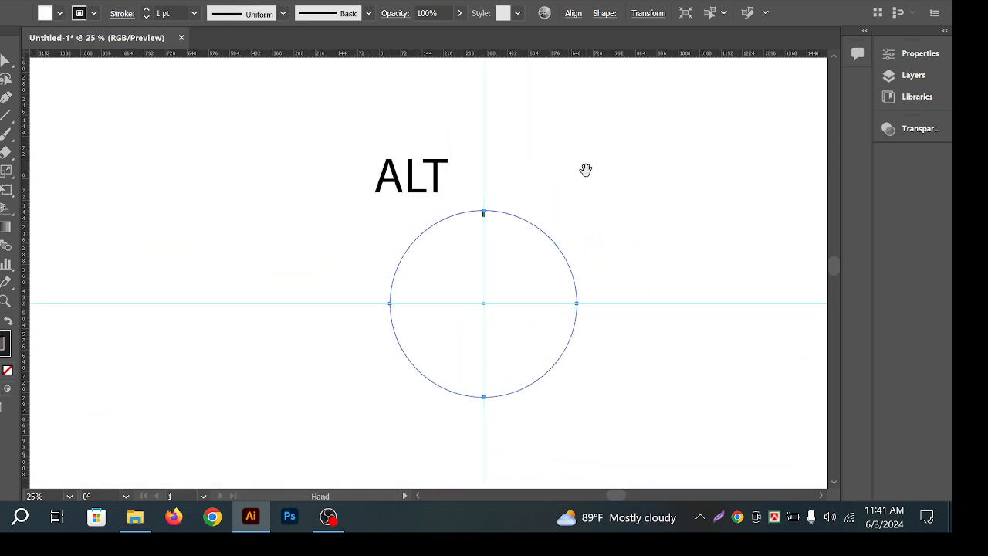
# Create a copy of the tick rectangle rotated counterclockwise about the circle's center point with the Rotate tool
pyautogui.scroll(4, 491, 202)
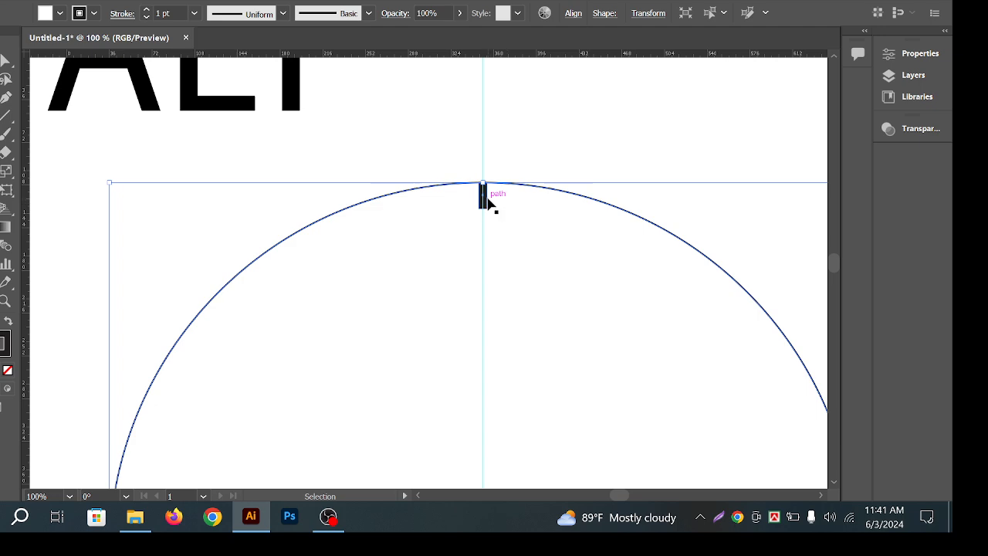
pyautogui.click(489, 202)
pyautogui.click(485, 197)
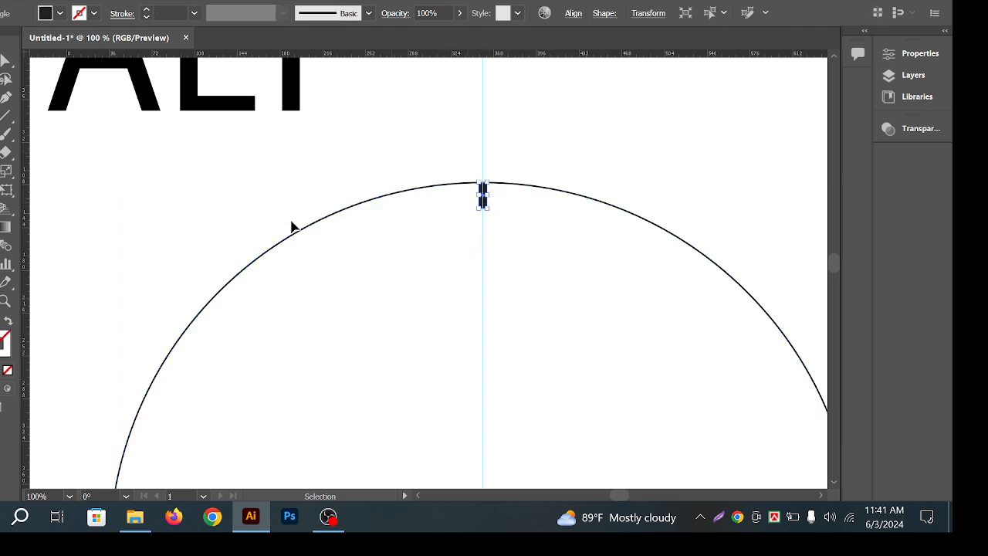
pyautogui.scroll(-2, 440, 242)
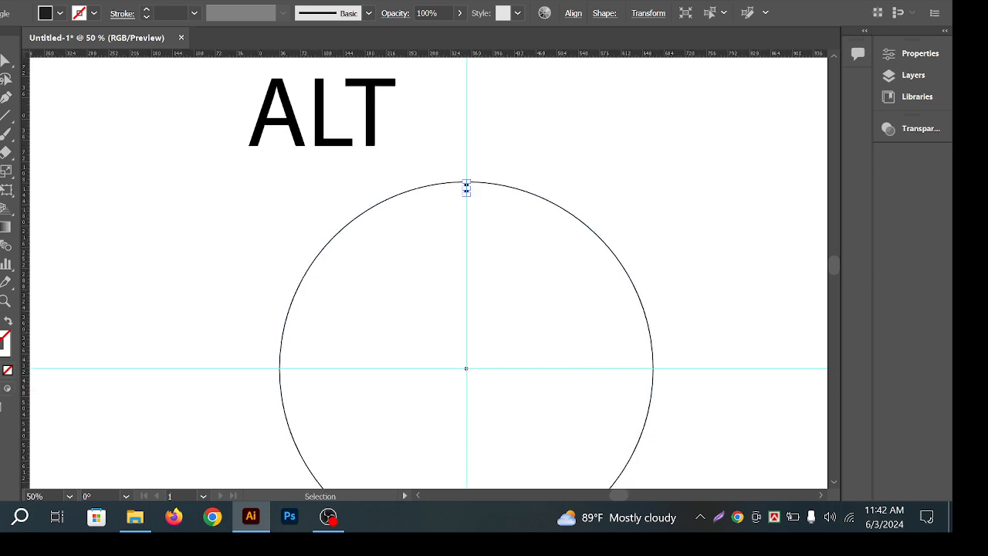
pyautogui.press('r')
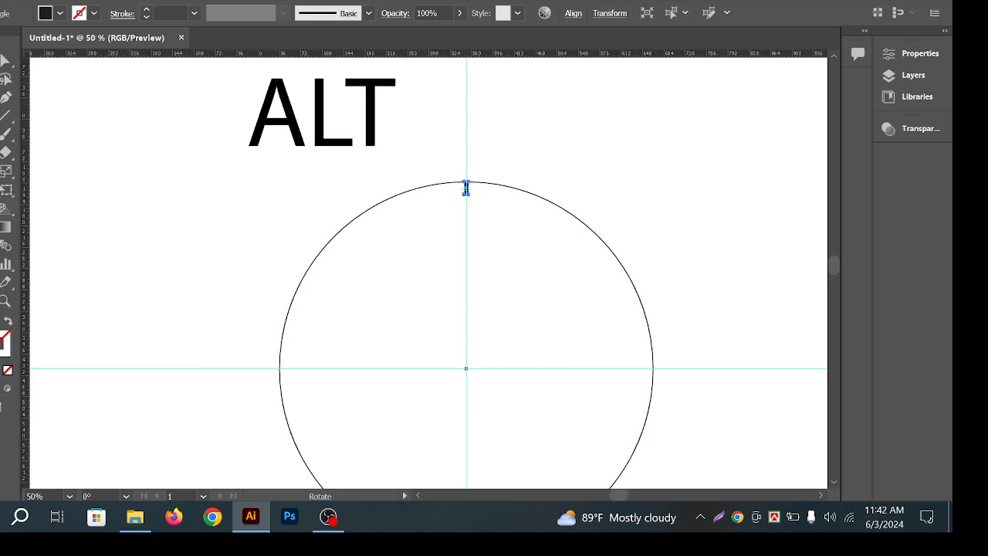
pyautogui.press('v')
pyautogui.moveTo(495, 371); pyautogui.dragTo(504, 348)
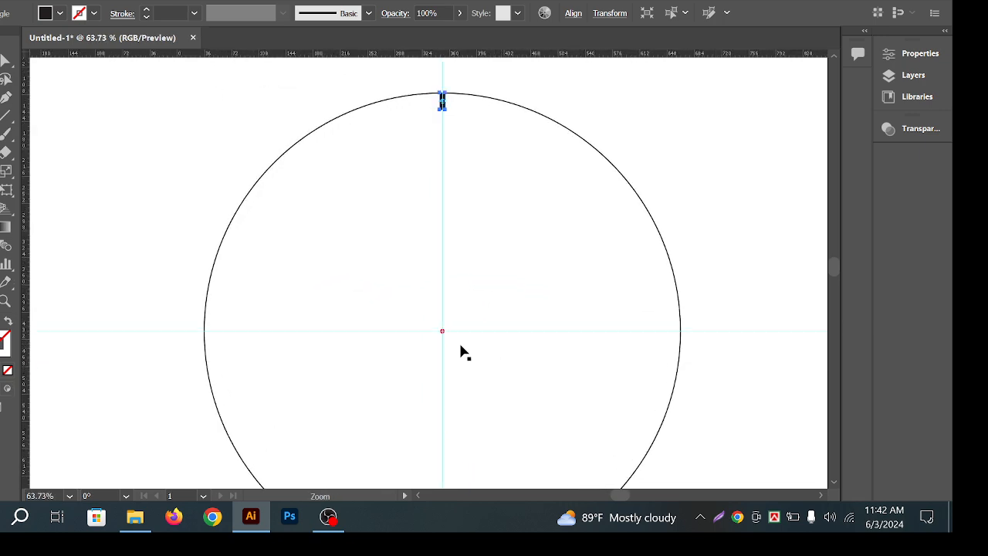
pyautogui.press('r')
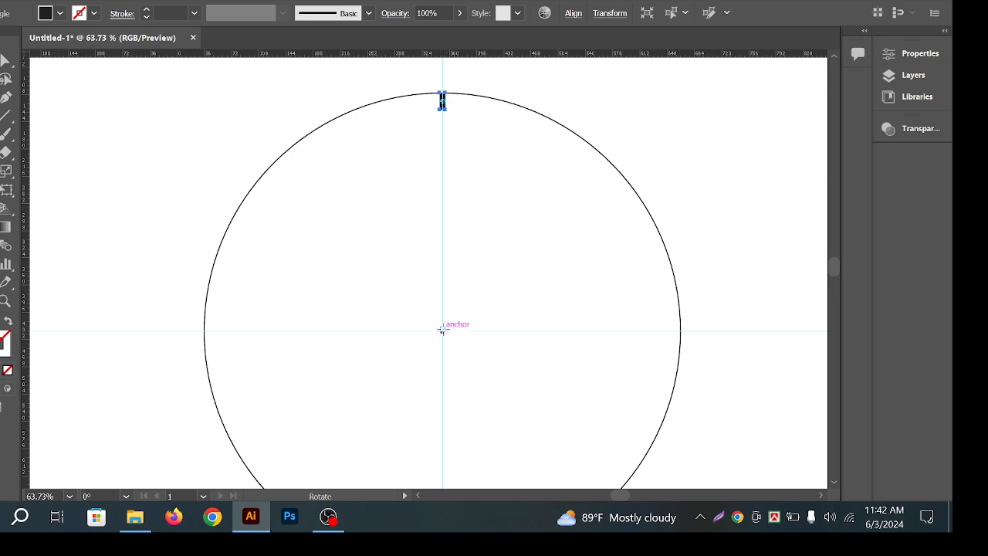
pyautogui.hotkey('ctrl', 'space')
pyautogui.moveTo(439, 333); pyautogui.dragTo(530, 353)
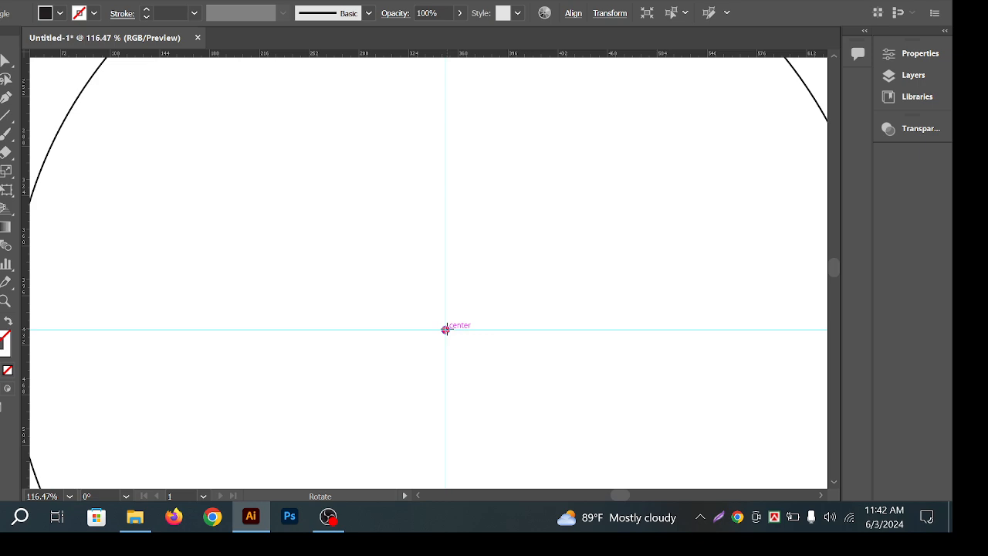
pyautogui.keyDown('alt'); pyautogui.click(445, 330); pyautogui.keyUp('alt')
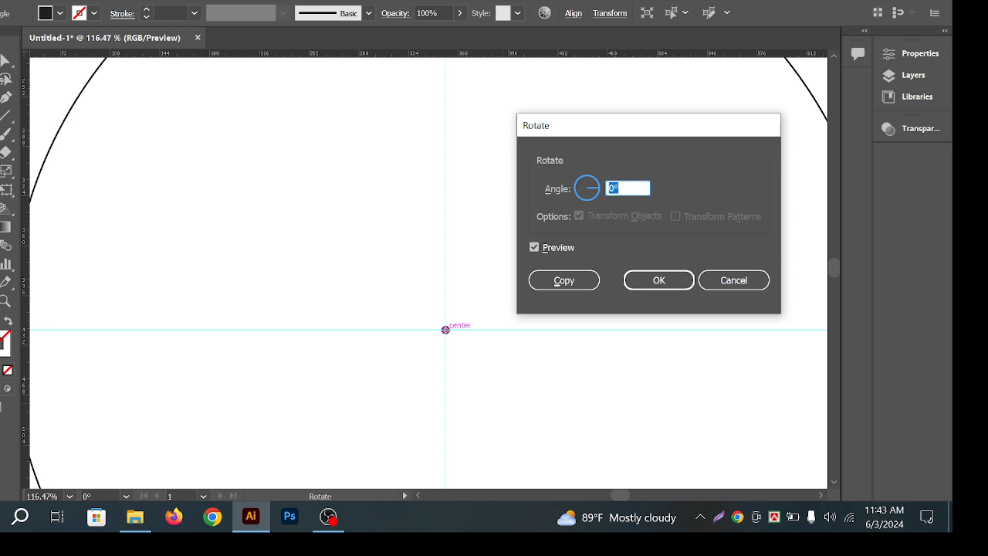
pyautogui.click(565, 281)
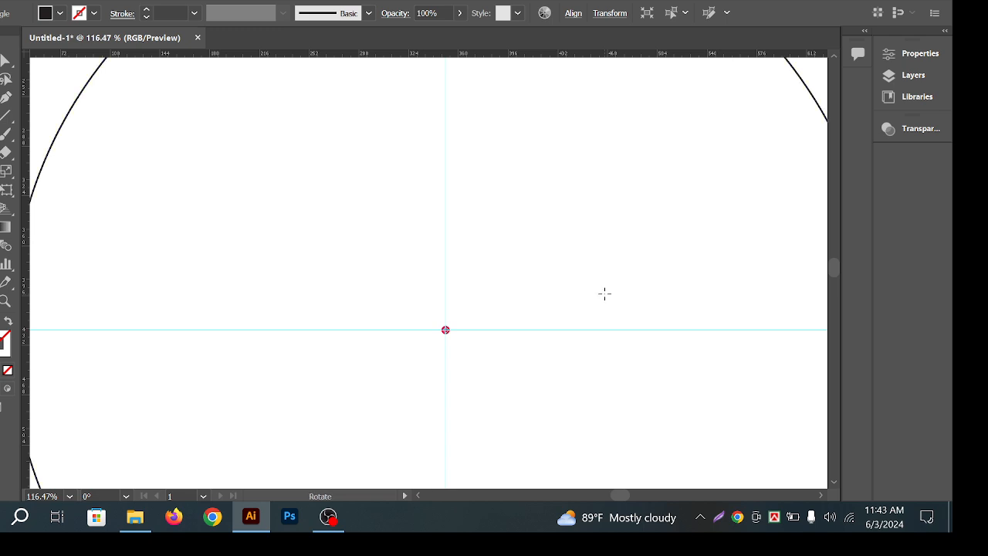
# Repeat the rotated copy of the tick until evenly spaced ticks fill the whole circle, and clear the selection
pyautogui.press('z')
pyautogui.moveTo(651, 214); pyautogui.dragTo(576, 202)
pyautogui.press('space')
pyautogui.moveTo(633, 161); pyautogui.dragTo(585, 199)
pyautogui.press('space')
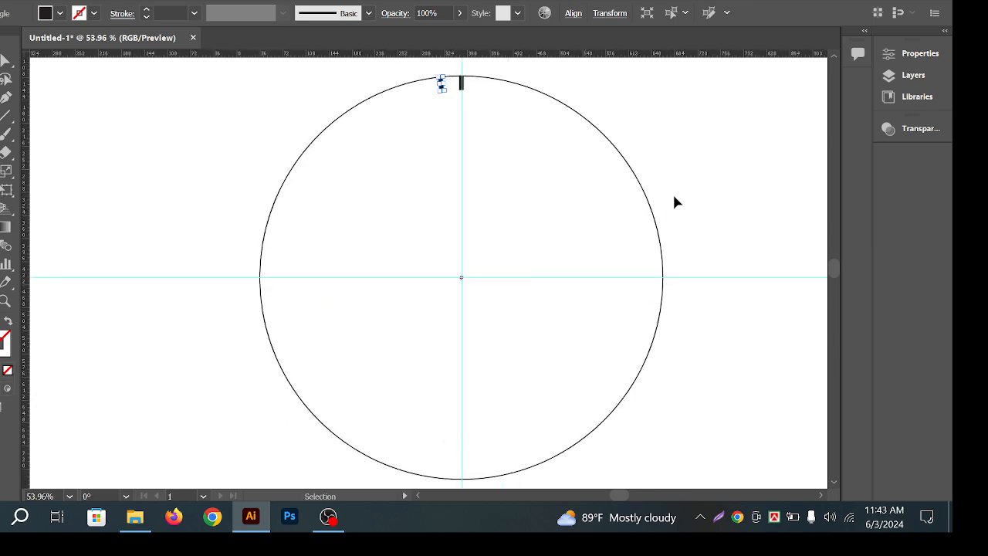
pyautogui.hotkey('ctrl', 'd')
pyautogui.hotkey('ctrl', 'd')
pyautogui.hotkey('ctrl', 'd')
pyautogui.hotkey('ctrl', 'd')
pyautogui.hotkey('ctrl', 'd')
pyautogui.hotkey('ctrl', 'd')
pyautogui.hotkey('ctrl', 'd')
pyautogui.hotkey('ctrl', 'd')
pyautogui.hotkey('ctrl', 'd')
pyautogui.hotkey('ctrl', 'd')
pyautogui.hotkey('ctrl', 'd')
pyautogui.hotkey('ctrl', 'd')
pyautogui.hotkey('ctrl', 'd')
pyautogui.hotkey('ctrl', 'd')
pyautogui.hotkey('ctrl', 'd')
pyautogui.hotkey('ctrl', 'd')
pyautogui.hotkey('ctrl', 'd')
pyautogui.hotkey('ctrl', 'd')
pyautogui.hotkey('ctrl', 'd')
pyautogui.hotkey('ctrl', 'd')
pyautogui.hotkey('ctrl', 'd')
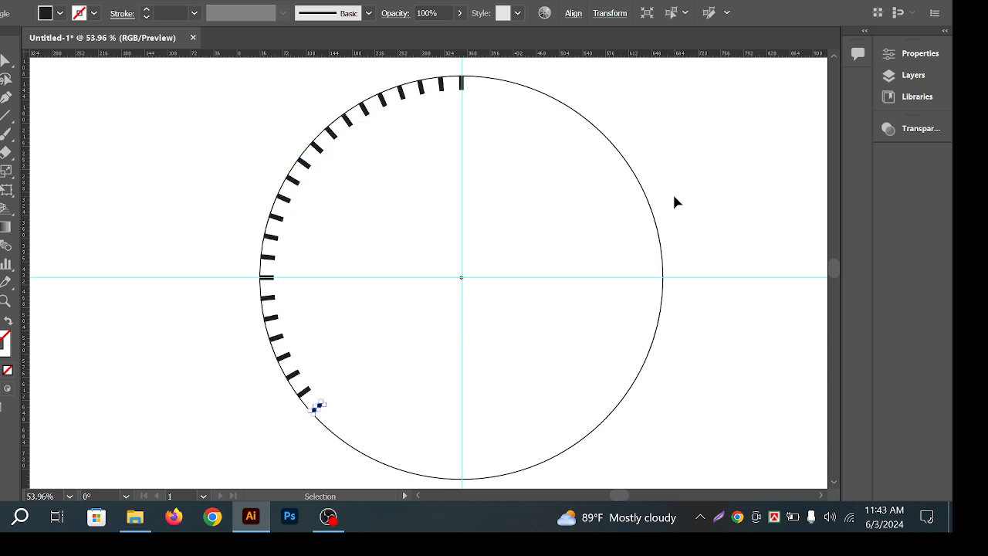
pyautogui.hotkey('ctrl', 'd')
pyautogui.hotkey('ctrl', 'd')
pyautogui.hotkey('ctrl', 'd')
pyautogui.hotkey('ctrl', 'd')
pyautogui.hotkey('ctrl', 'd')
pyautogui.hotkey('ctrl', 'd')
pyautogui.hotkey('ctrl', 'd')
pyautogui.hotkey('ctrl', 'd')
pyautogui.hotkey('ctrl', 'd')
pyautogui.hotkey('ctrl', 'd')
pyautogui.hotkey('ctrl', 'd')
pyautogui.hotkey('ctrl', 'd')
pyautogui.hotkey('ctrl', 'd')
pyautogui.hotkey('ctrl', 'd')
pyautogui.hotkey('ctrl', 'd')
pyautogui.hotkey('ctrl', 'd')
pyautogui.hotkey('ctrl', 'd')
pyautogui.hotkey('ctrl', 'd')
pyautogui.hotkey('ctrl', 'd')
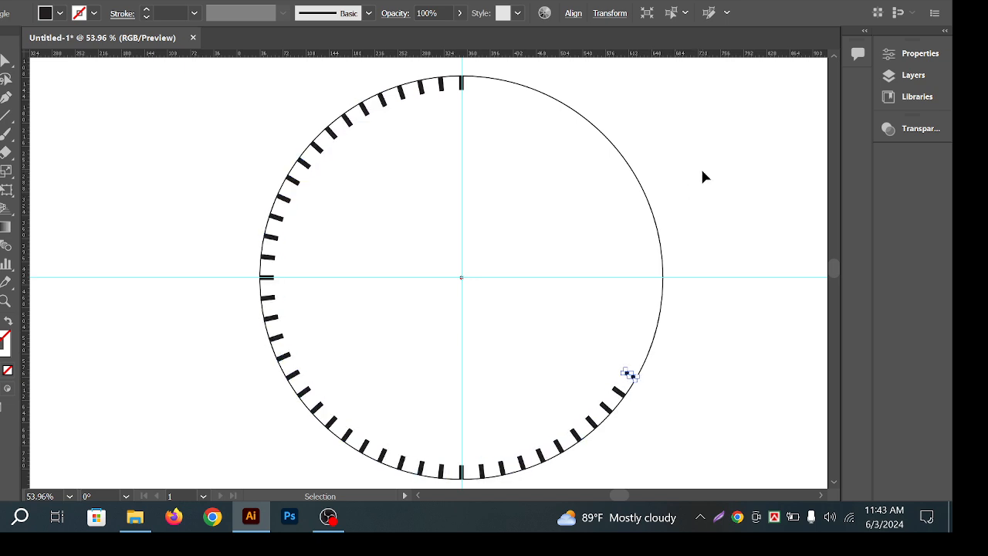
pyautogui.hotkey('ctrl', 'd')
pyautogui.hotkey('ctrl', 'd')
pyautogui.hotkey('ctrl', 'd')
pyautogui.hotkey('ctrl', 'd')
pyautogui.hotkey('ctrl', 'd')
pyautogui.hotkey('ctrl', 'd')
pyautogui.hotkey('ctrl', 'd')
pyautogui.hotkey('ctrl', 'd')
pyautogui.hotkey('ctrl', 'd')
pyautogui.hotkey('ctrl', 'd')
pyautogui.hotkey('ctrl', 'd')
pyautogui.hotkey('ctrl', 'd')
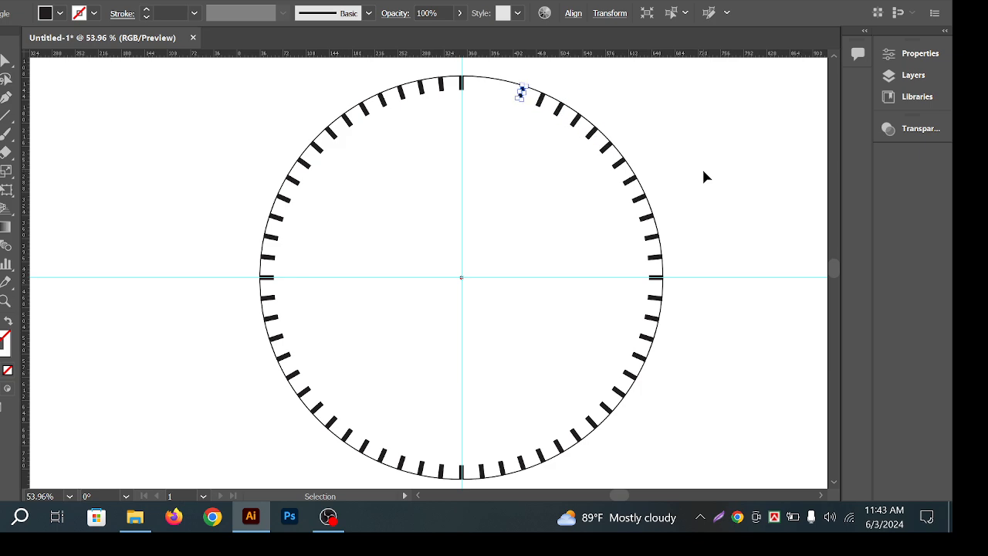
pyautogui.press('r')
pyautogui.press('v')
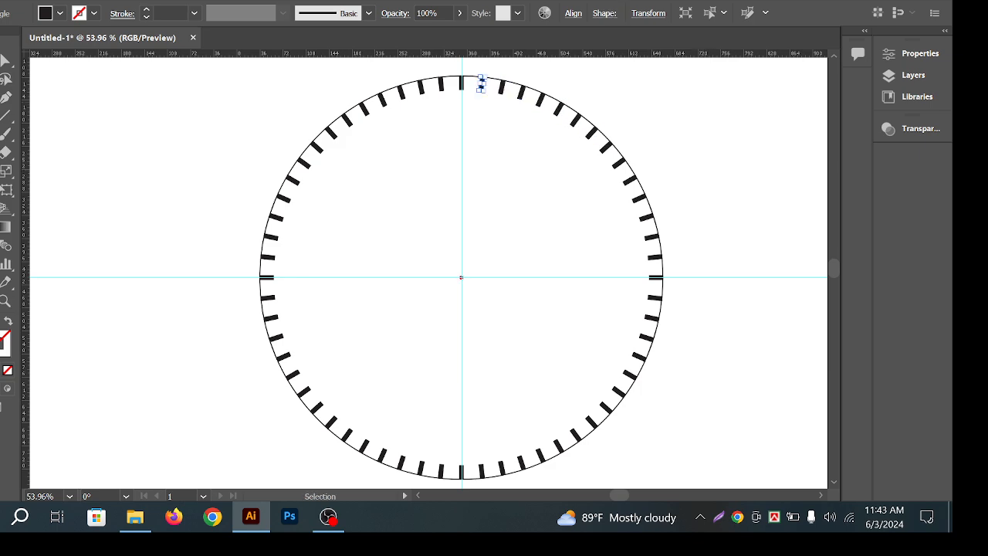
pyautogui.click(118, 85)
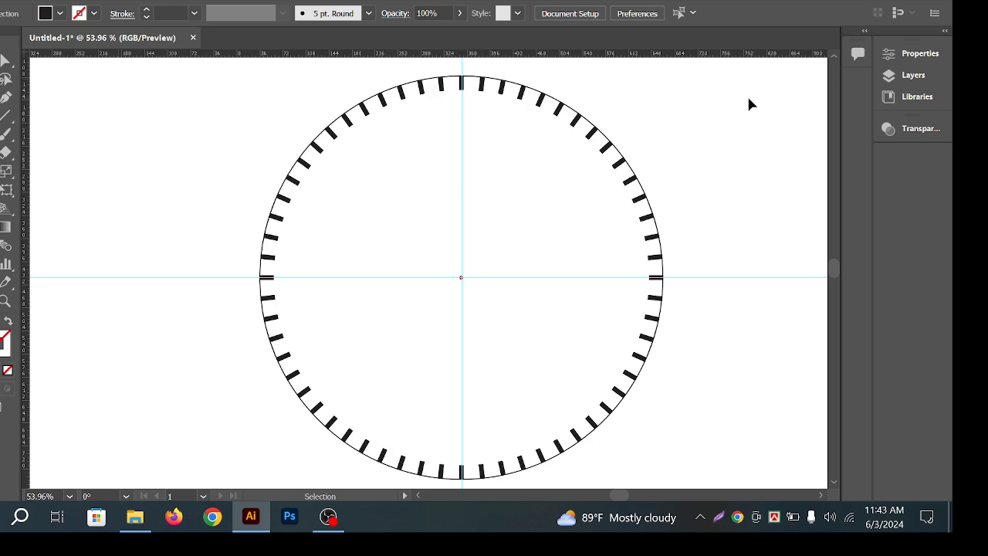
pyautogui.moveTo(719, 149); pyautogui.dragTo(695, 200)
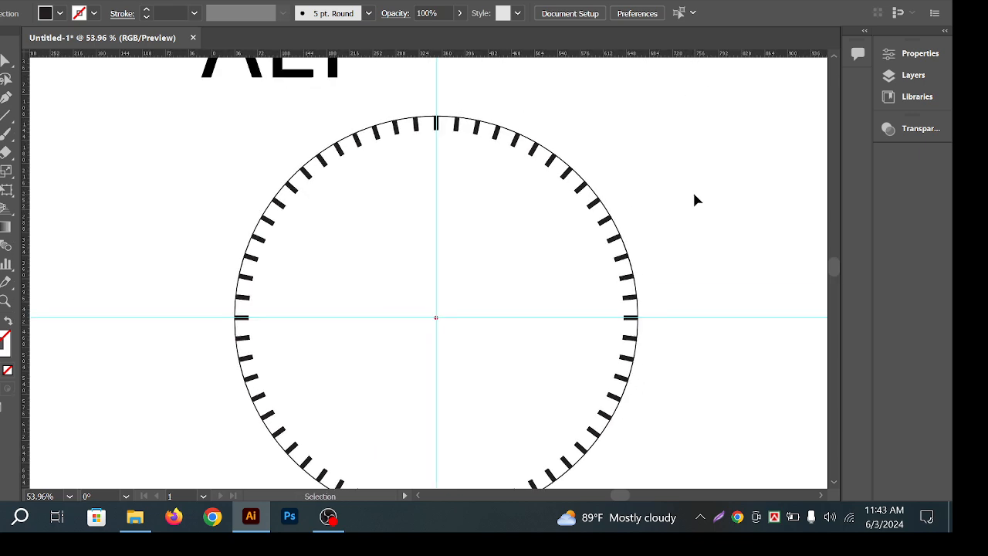
pyautogui.scroll(-1, 448, 157)
pyautogui.moveTo(585, 141)
pyautogui.mouseDown()
pyautogui.moveTo(601, 180)
pyautogui.moveTo(579, 157)
pyautogui.moveTo(608, 158)
pyautogui.moveTo(597, 151)
pyautogui.mouseUp()
pyautogui.scroll(-2, 607, 274)
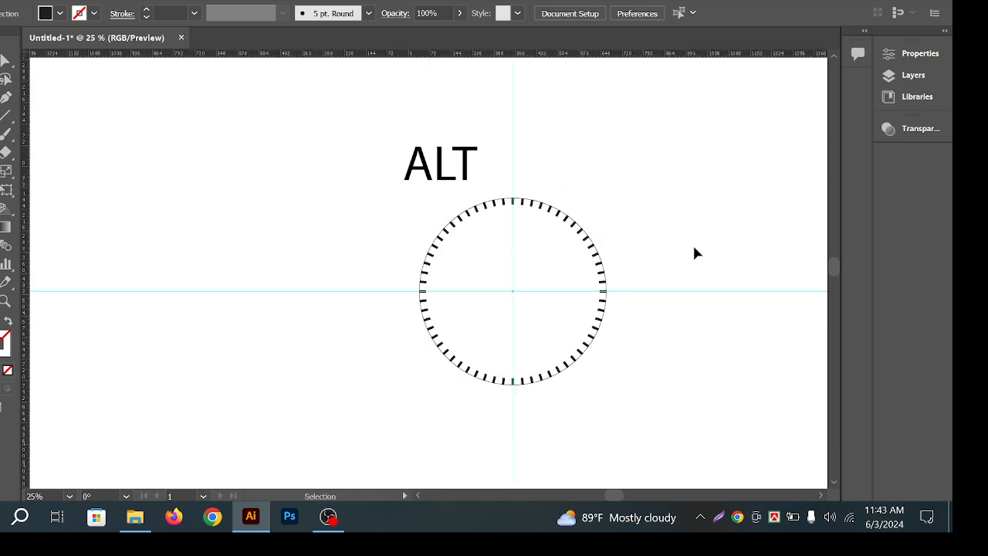
# Delete the horizontal and vertical guides that cross at the circle's center
pyautogui.moveTo(664, 214); pyautogui.dragTo(739, 399)
pyautogui.moveTo(712, 258); pyautogui.dragTo(734, 364)
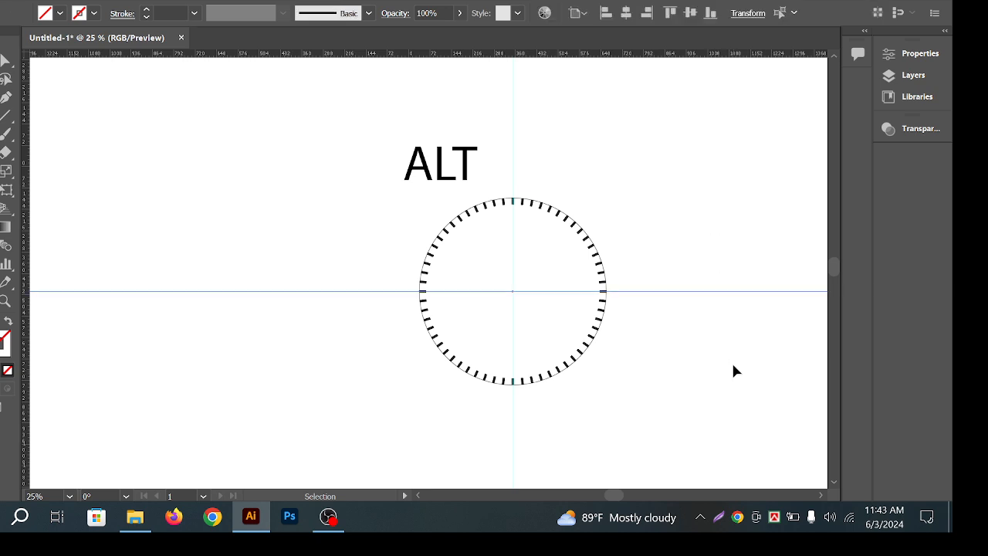
pyautogui.press('Delete')
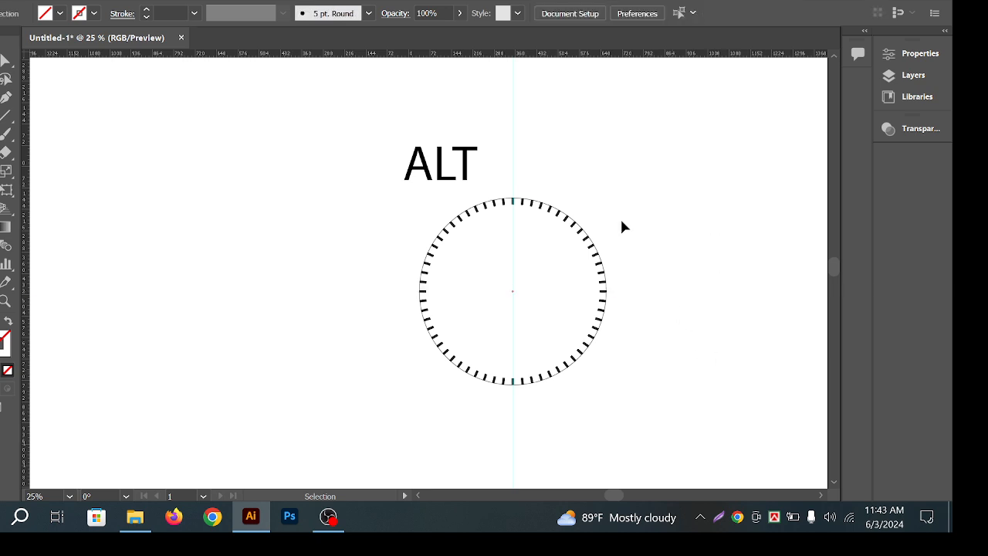
pyautogui.moveTo(483, 85); pyautogui.dragTo(576, 120)
pyautogui.press('Delete')
# Place a horizontal guide through the circle's center, remove it, and toggle the rulers off and back on
pyautogui.moveTo(500, 52); pyautogui.dragTo(528, 290)
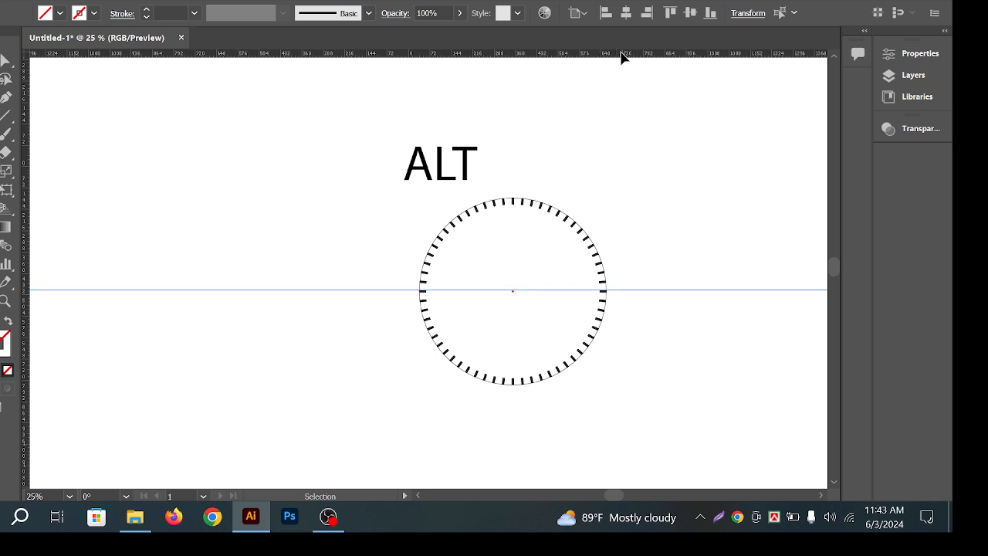
pyautogui.hotkey('ctrl', ';')
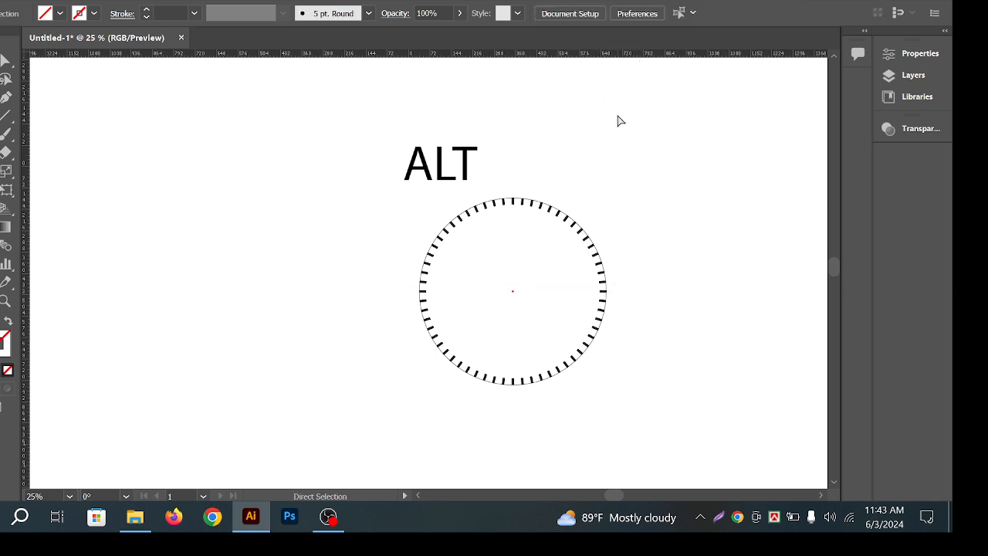
pyautogui.hotkey('ctrl', 'r')
pyautogui.hotkey('ctrl', 'r')
pyautogui.hotkey('ctrl', 'r')
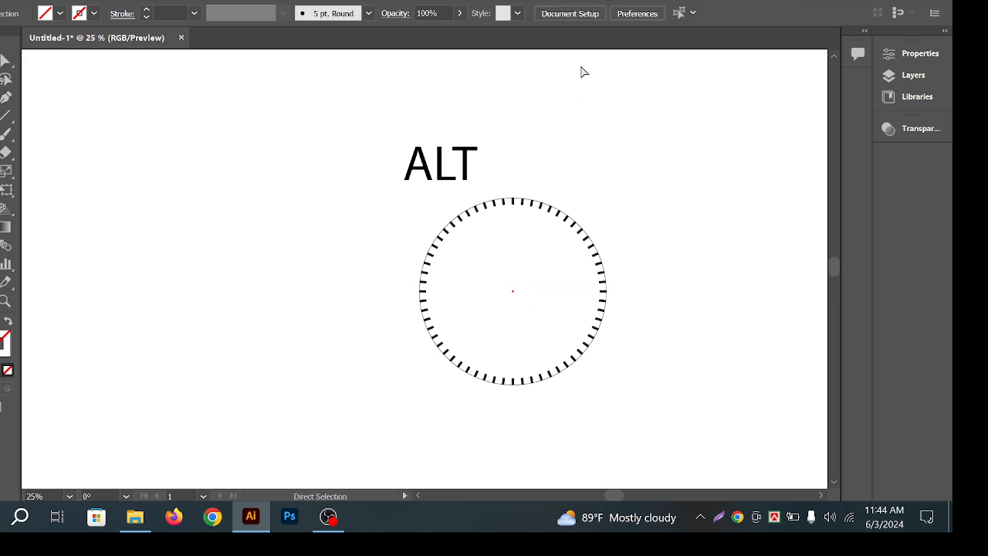
pyautogui.hotkey('ctrl', 'r')
pyautogui.hotkey('ctrl', 'r')
pyautogui.hotkey('ctrl', 'r')
pyautogui.hotkey('ctrl', 'r')
pyautogui.hotkey('ctrl', 'r')
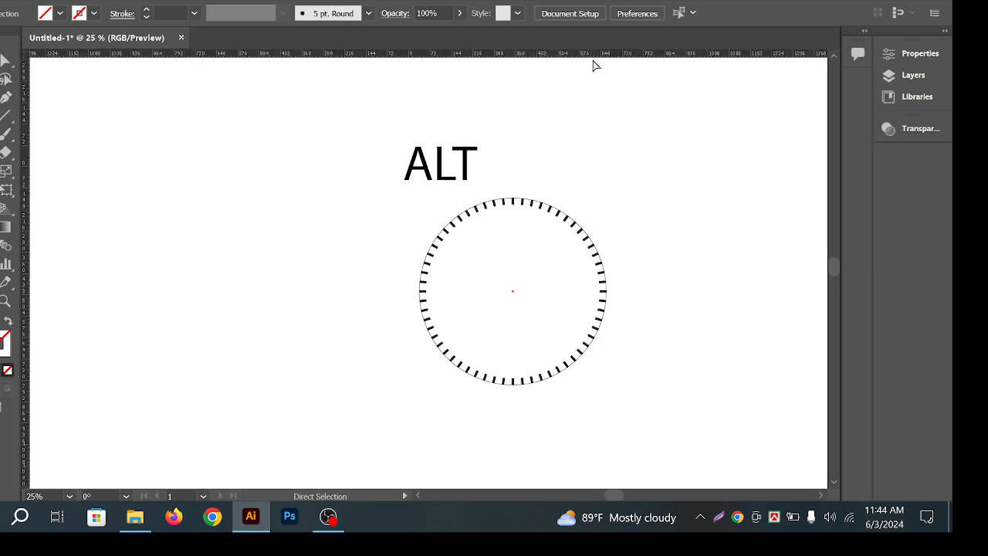
# Place a horizontal and a vertical guide through the circle's center and delete both
pyautogui.moveTo(608, 57); pyautogui.dragTo(640, 294)
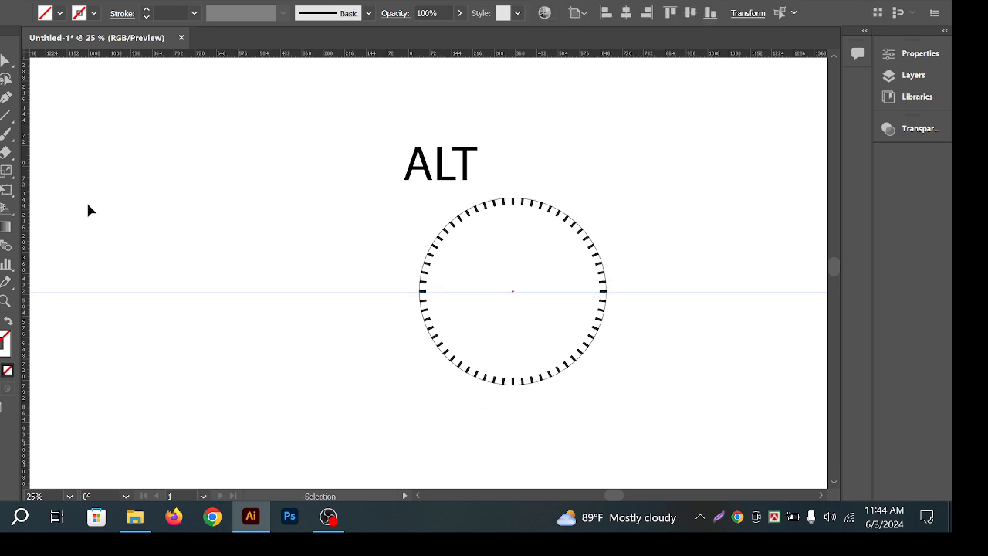
pyautogui.moveTo(25, 194); pyautogui.dragTo(514, 245)
pyautogui.moveTo(715, 232); pyautogui.dragTo(732, 397)
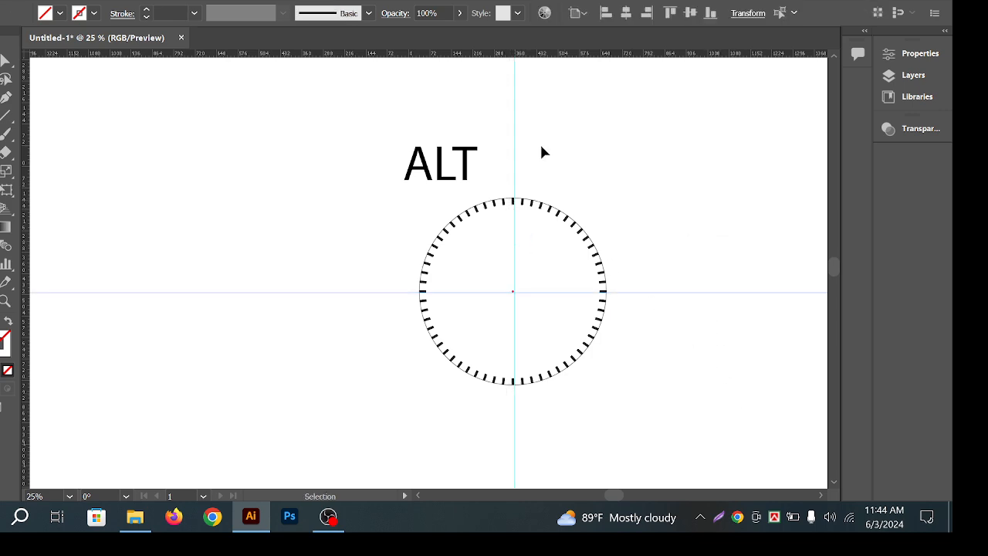
pyautogui.press('Delete')
pyautogui.moveTo(494, 93); pyautogui.dragTo(560, 108)
pyautogui.press('Delete')
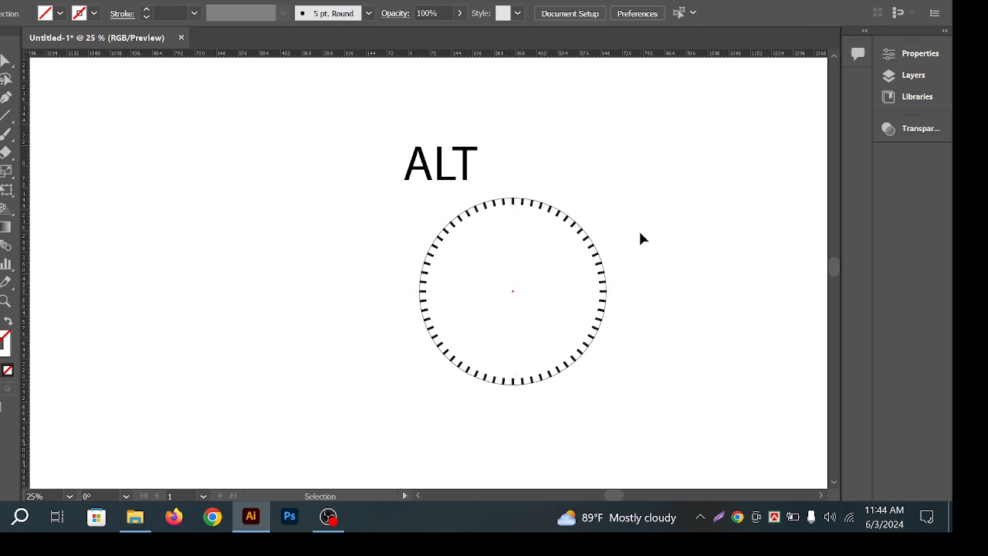
# Select the large circle near its upper ticks and clear the selection
pyautogui.scroll(4, 541, 224)
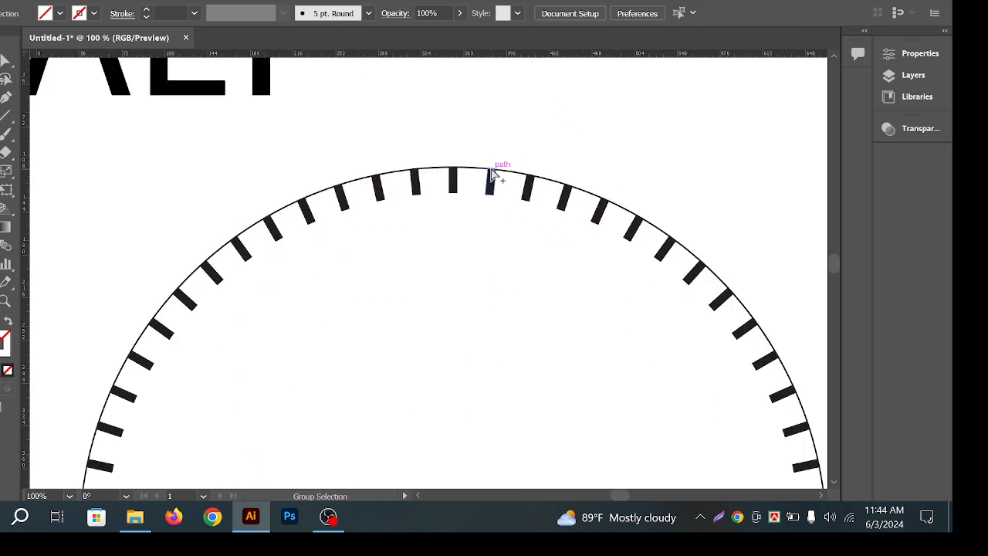
pyautogui.moveTo(505, 138); pyautogui.dragTo(516, 124)
pyautogui.press('v')
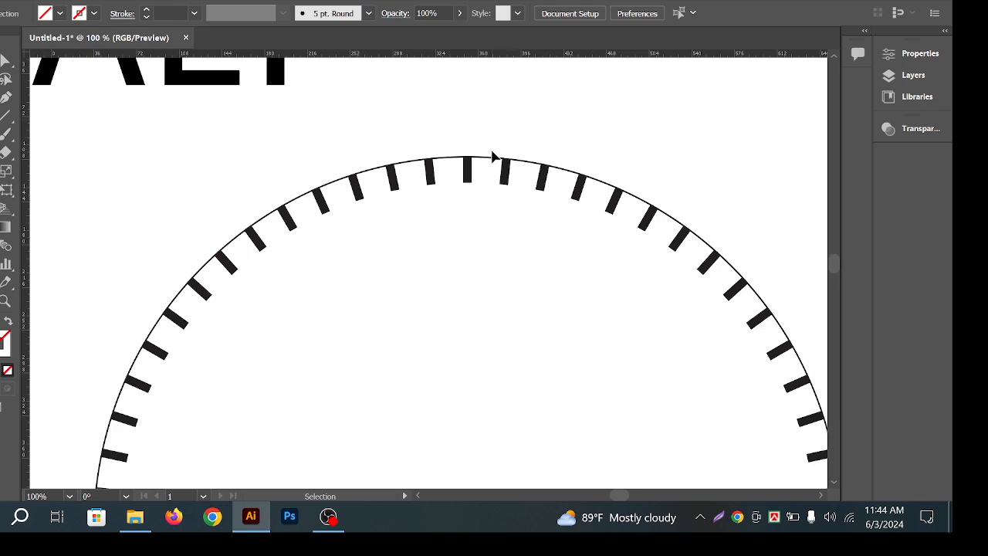
pyautogui.click(471, 173)
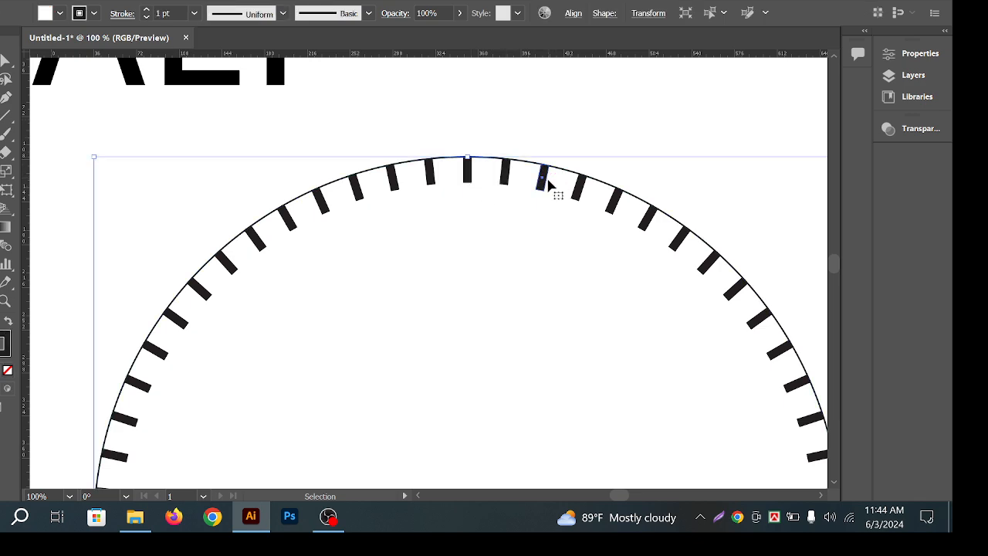
pyautogui.click(568, 94)
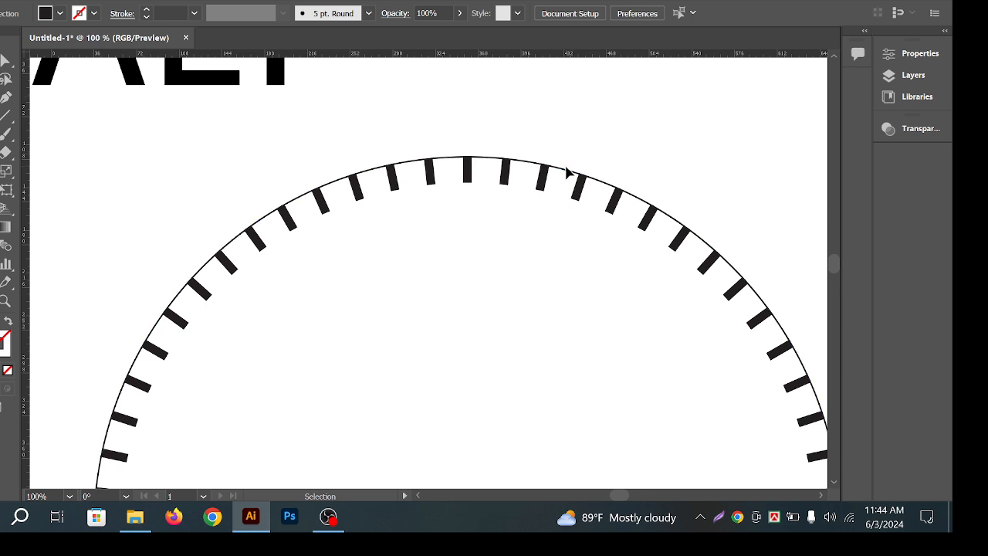
pyautogui.click(572, 170)
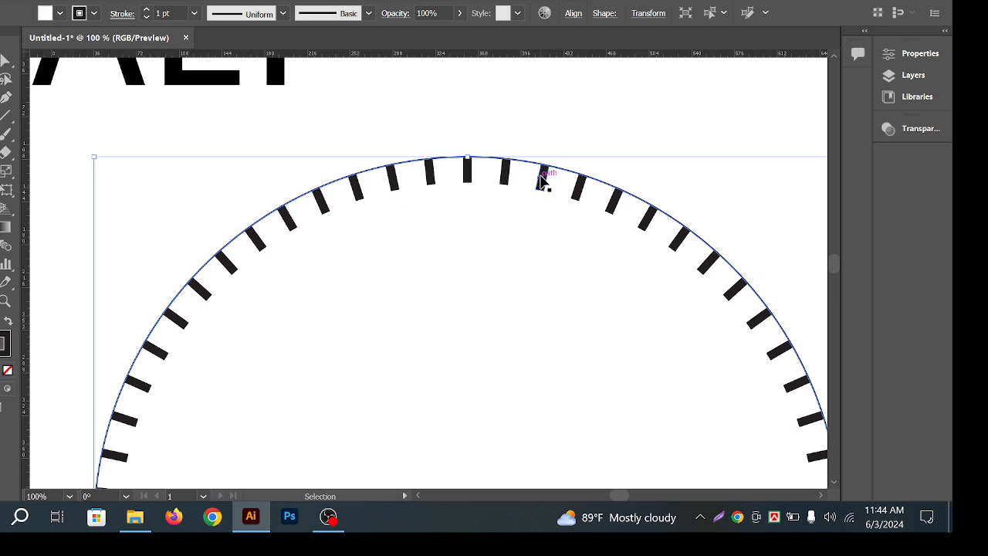
pyautogui.hotkey('ctrl', 'space')
pyautogui.moveTo(596, 208); pyautogui.dragTo(469, 236)
pyautogui.moveTo(556, 270); pyautogui.dragTo(521, 245)
pyautogui.click(541, 135)
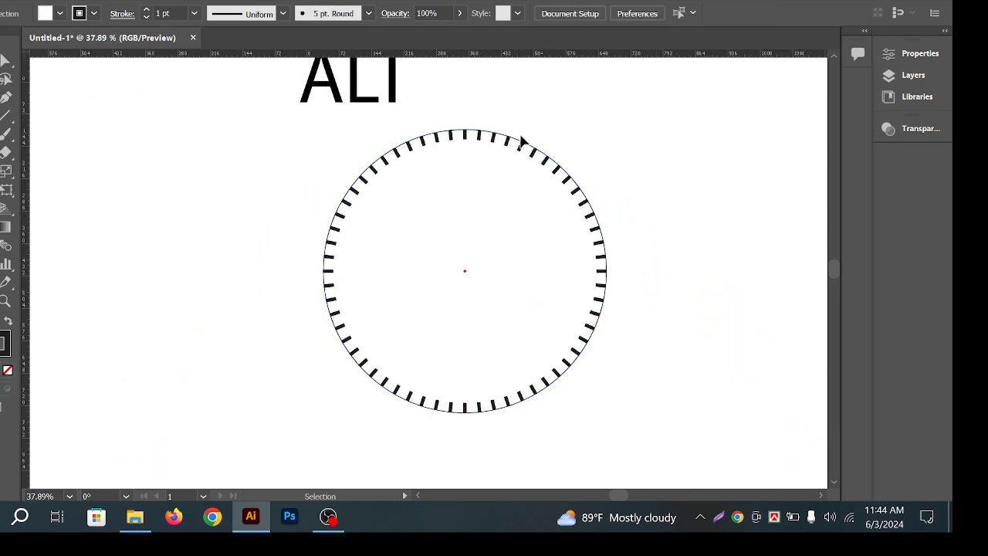
# Examine the lock options for the selected large circle, and close them without locking it
pyautogui.click(474, 132)
pyautogui.click(133, 0)
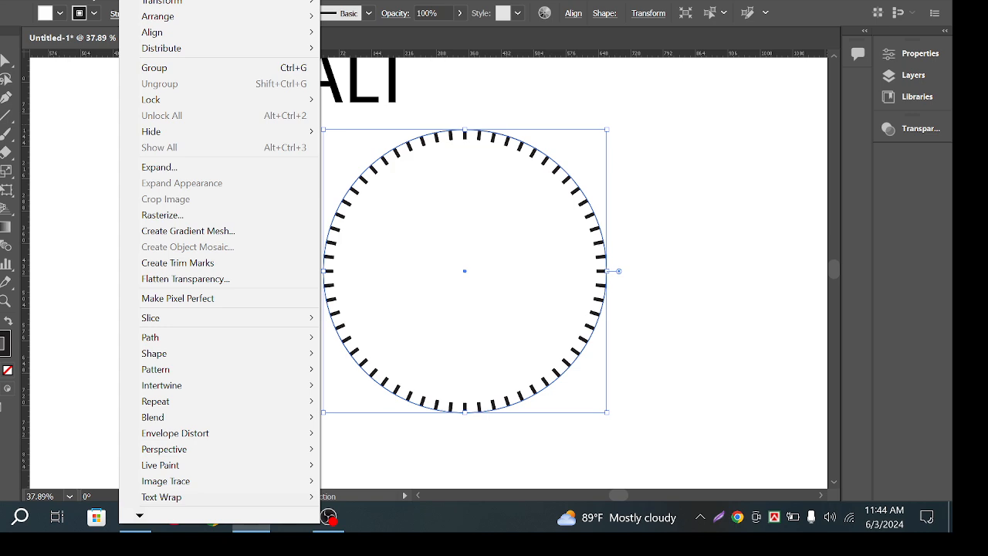
pyautogui.click(101, 1)
pyautogui.click(101, 1)
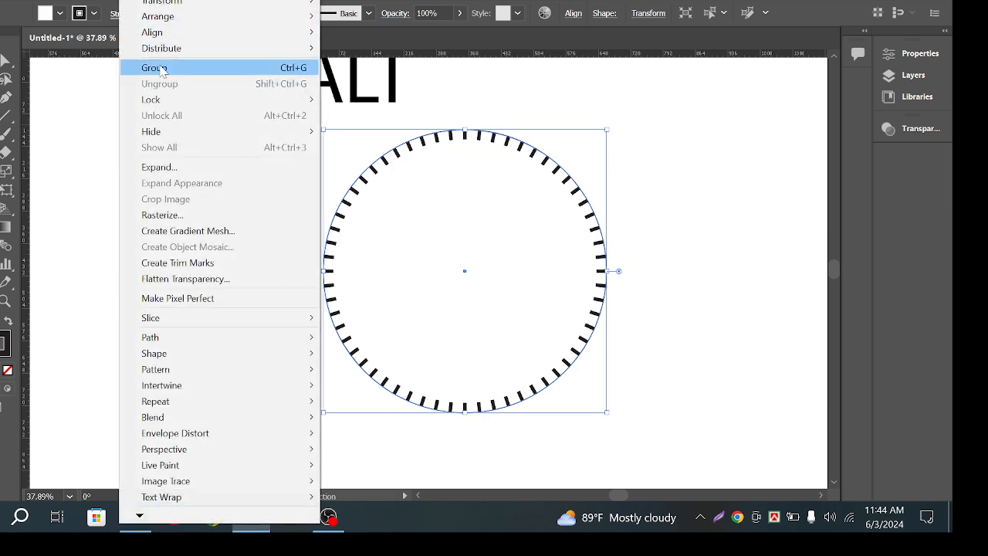
pyautogui.moveTo(270, 106)
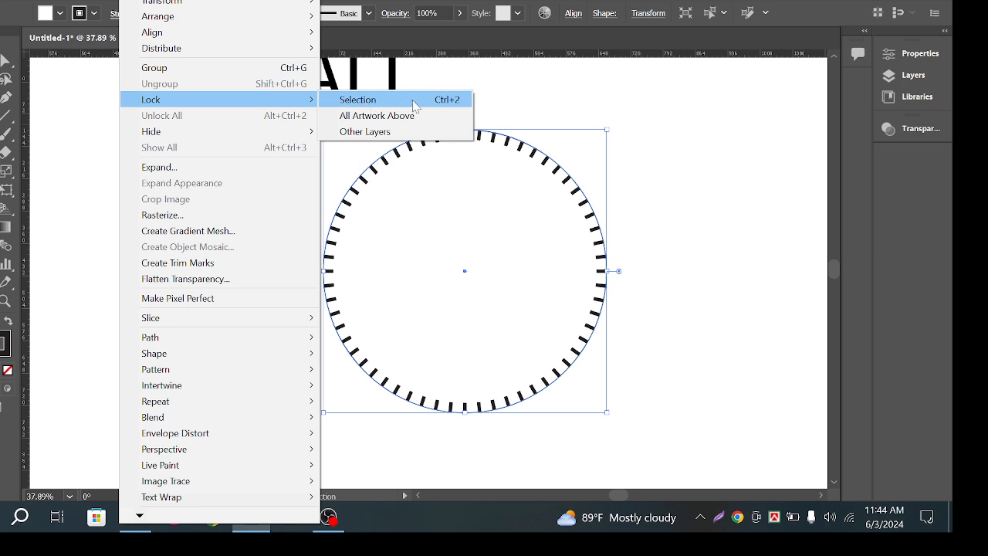
pyautogui.click(613, 95)
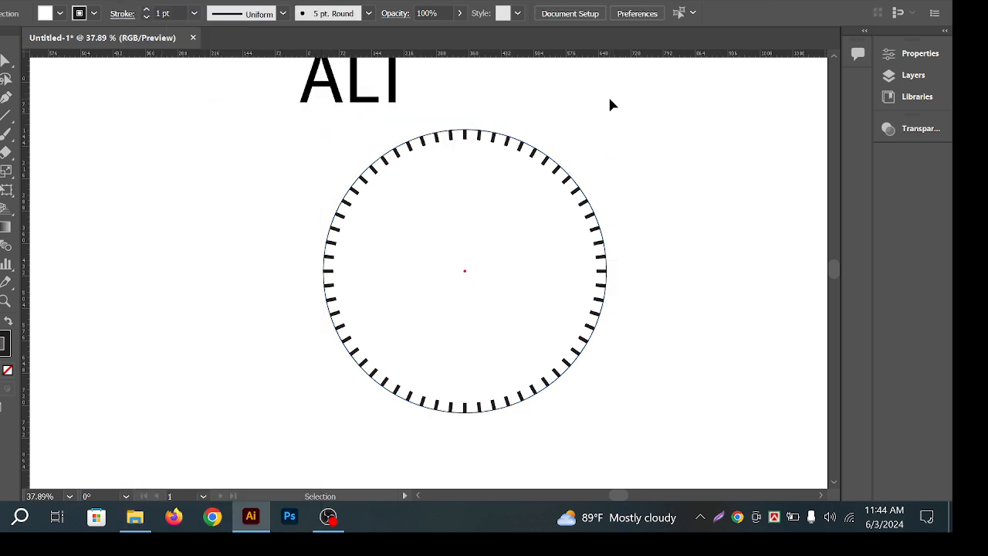
# Select the tick just left of the topmost tick and clear the selection
pyautogui.hotkey('ctrl', 'space')
pyautogui.moveTo(457, 136); pyautogui.dragTo(501, 132)
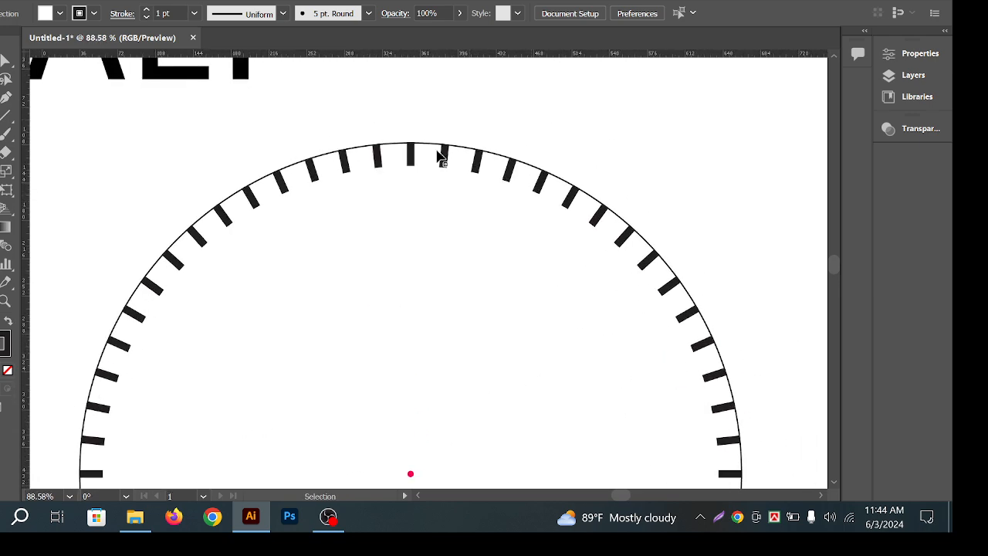
pyautogui.click(378, 159)
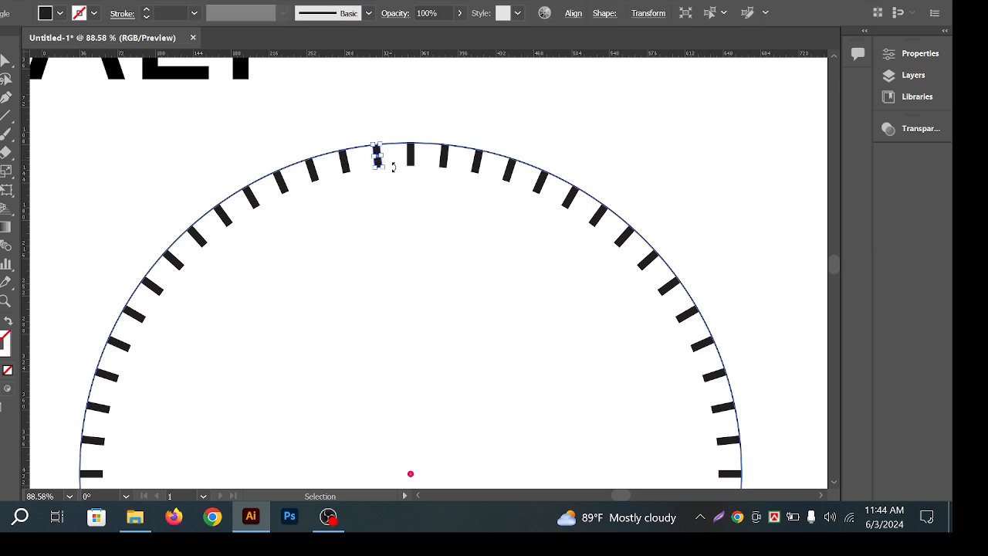
pyautogui.keyDown('ctrl'); pyautogui.click(395, 203); pyautogui.keyUp('ctrl')
pyautogui.scroll(-4, 395, 209)
pyautogui.click(292, 194)
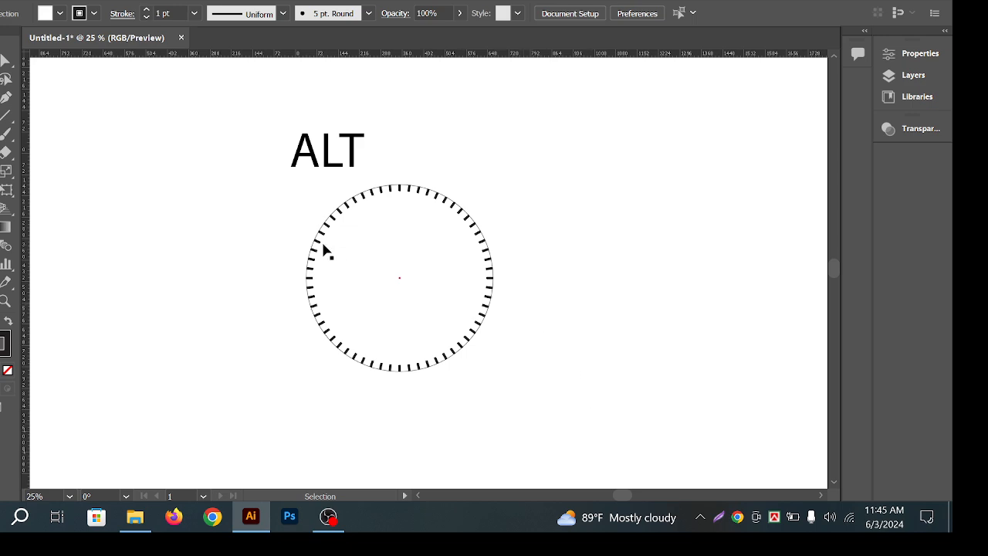
# Try to move the circle and its ticks to the right
pyautogui.moveTo(276, 200); pyautogui.dragTo(566, 429)
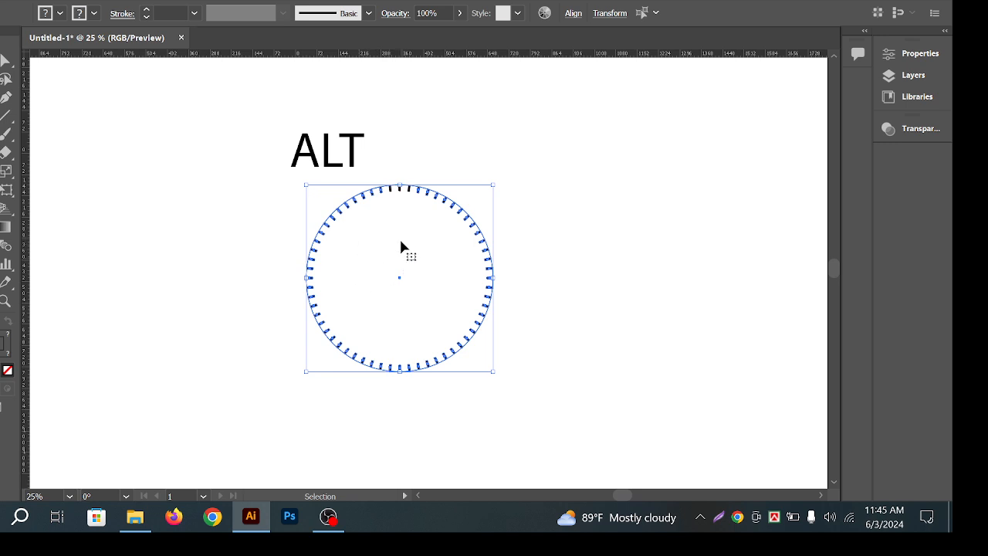
pyautogui.moveTo(414, 236); pyautogui.dragTo(525, 258)
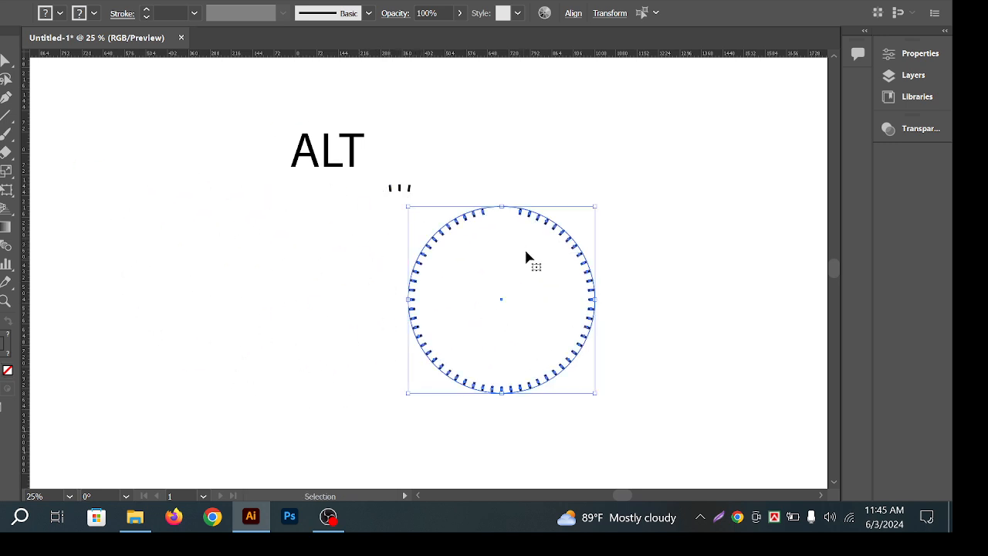
pyautogui.hotkey('ctrl', 'z')
# Move the ALT text up and to the left, away from the dial
pyautogui.press('a')
pyautogui.click(401, 172)
pyautogui.moveTo(337, 154); pyautogui.dragTo(287, 120)
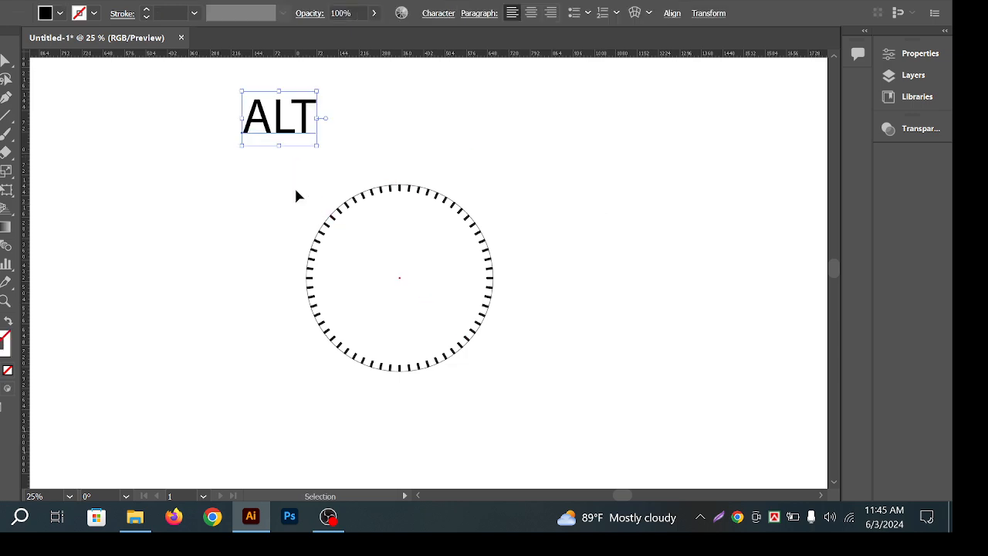
# Try to move the complete dial with all its ticks to the left, and clear the selection
pyautogui.moveTo(280, 168); pyautogui.dragTo(603, 408)
pyautogui.moveTo(481, 261); pyautogui.dragTo(385, 244)
pyautogui.hotkey('ctrl', 'z')
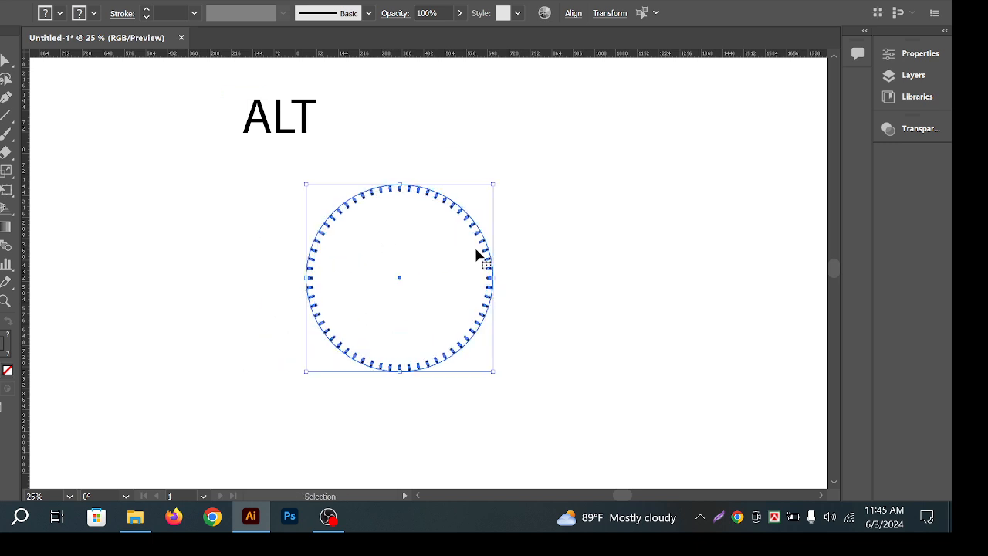
pyautogui.click(529, 243)
# Try to move the large circle up and to the right, away from its ticks
pyautogui.scroll(4, 441, 214)
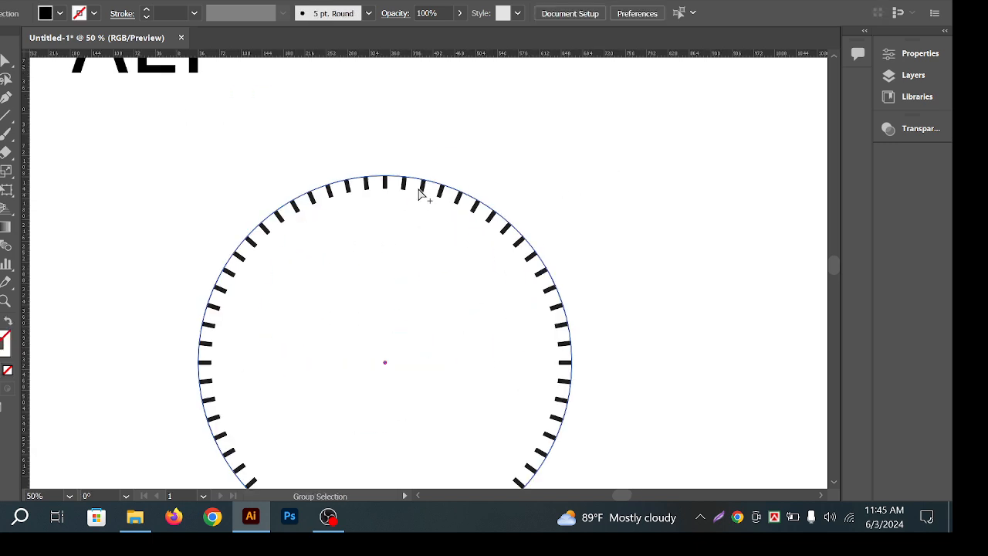
pyautogui.click(453, 178)
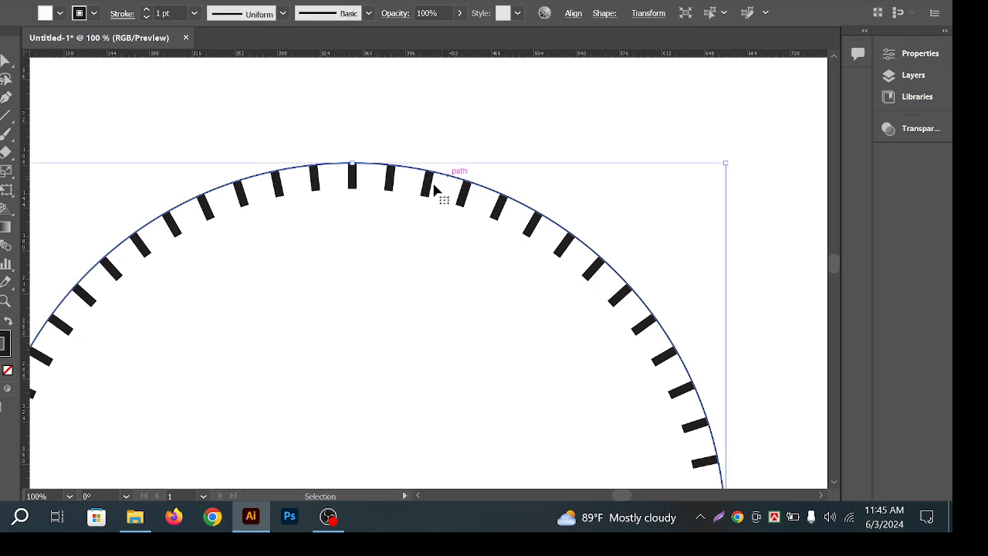
pyautogui.click(470, 146)
pyautogui.moveTo(454, 180); pyautogui.dragTo(578, 150)
pyautogui.hotkey('ctrl', 'z')
# Fill the large circle with the pale yellow color F0F2DA
pyautogui.click(123, 163)
pyautogui.click(330, 283)
pyautogui.doubleClick(2, 335)
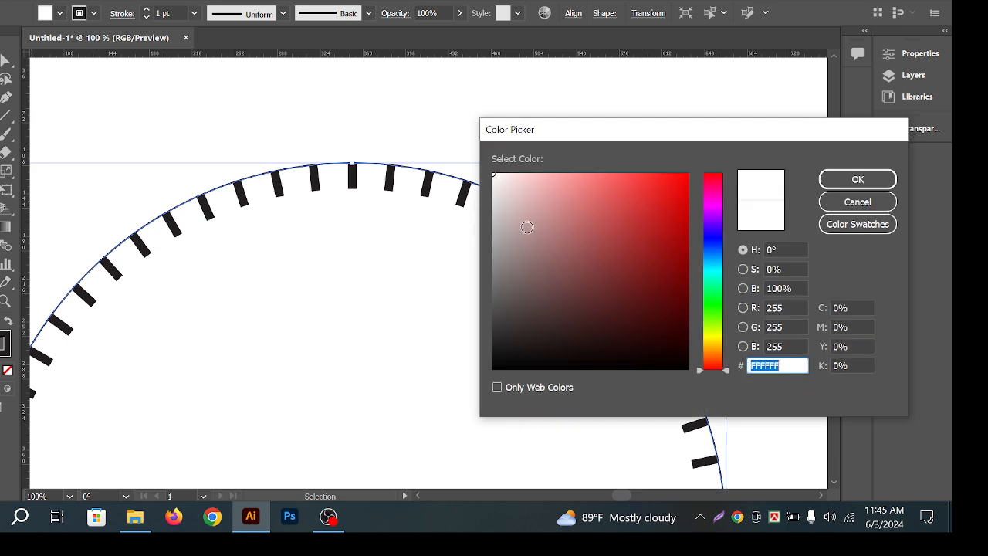
pyautogui.click(687, 321)
pyautogui.moveTo(718, 345); pyautogui.dragTo(714, 333)
pyautogui.click(517, 183)
pyautogui.click(513, 181)
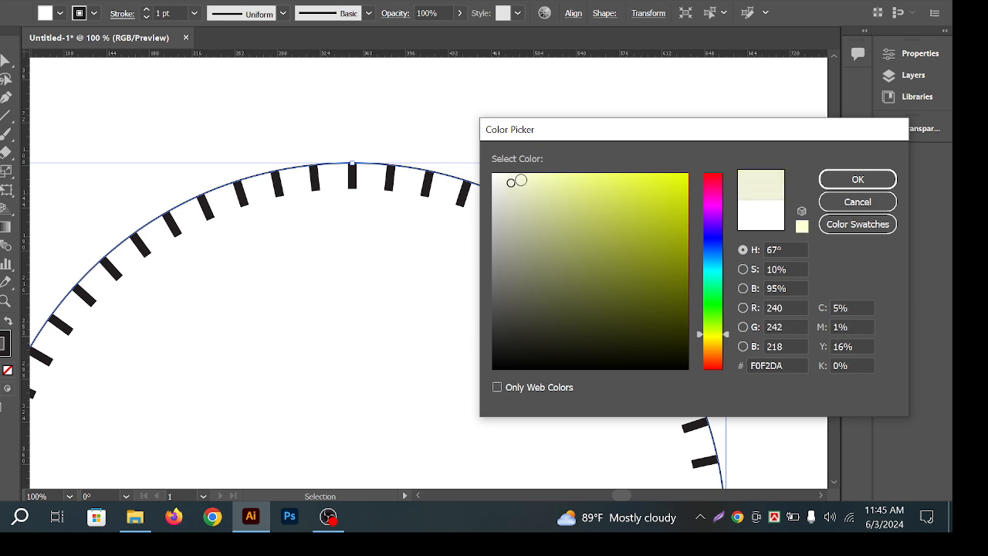
pyautogui.click(858, 179)
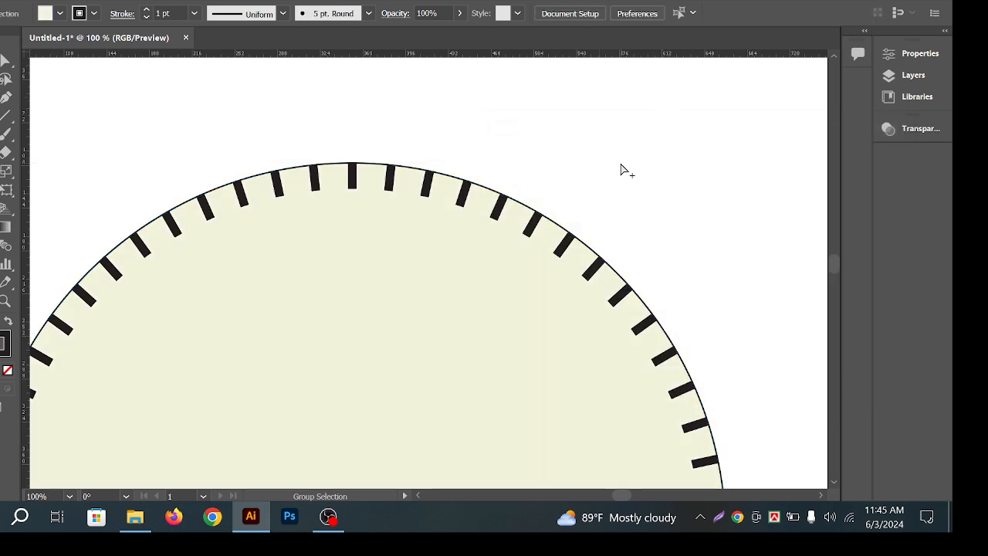
# Try to move the filled dial with all its ticks down and to the left, and clear the selection
pyautogui.scroll(-2, 622, 167)
pyautogui.scroll(-2, 386, 131)
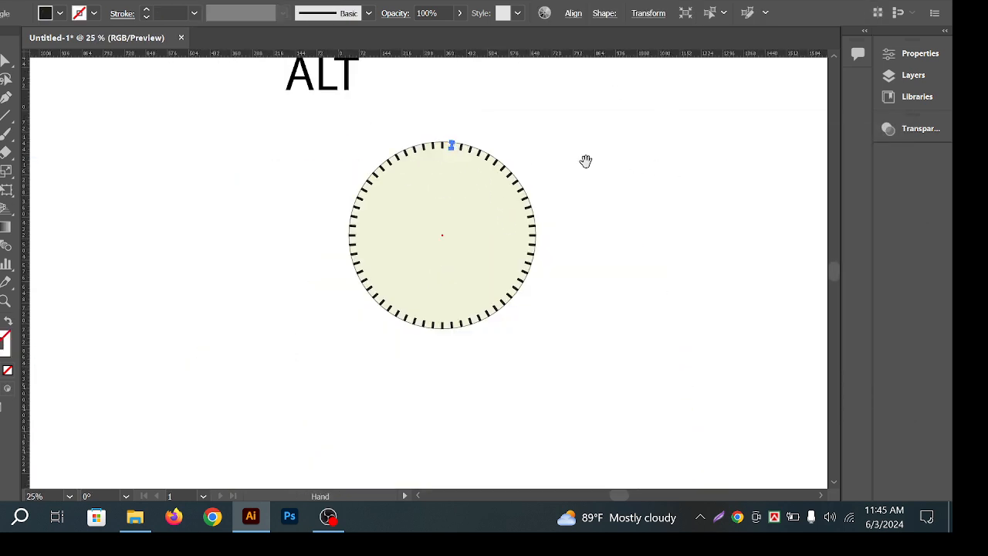
pyautogui.moveTo(305, 133); pyautogui.dragTo(691, 263)
pyautogui.hotkey('ctrl', 'z')
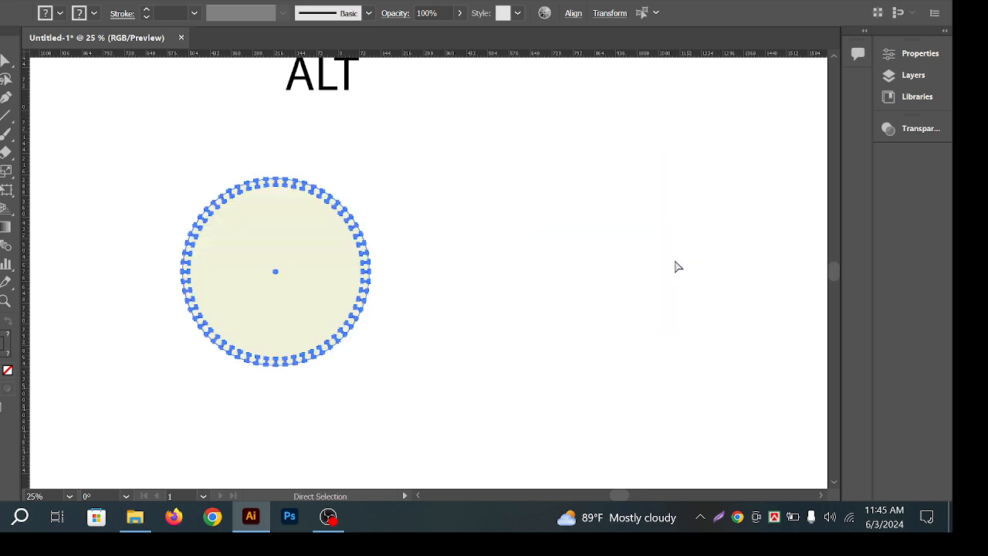
pyautogui.hotkey('ctrl', 'z')
pyautogui.click(595, 245)
pyautogui.scroll(1, 456, 184)
pyautogui.moveTo(463, 189); pyautogui.dragTo(492, 236)
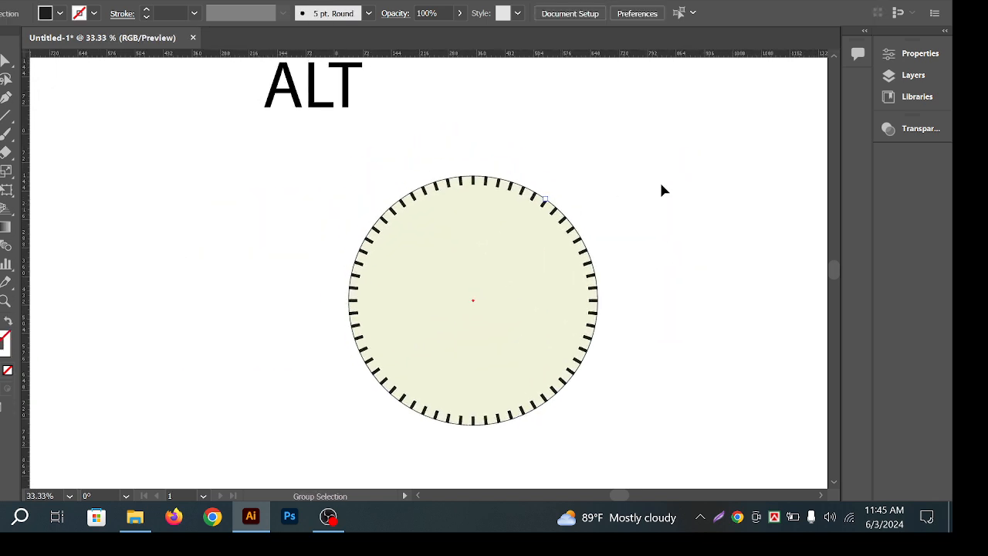
pyautogui.scroll(1, 529, 196)
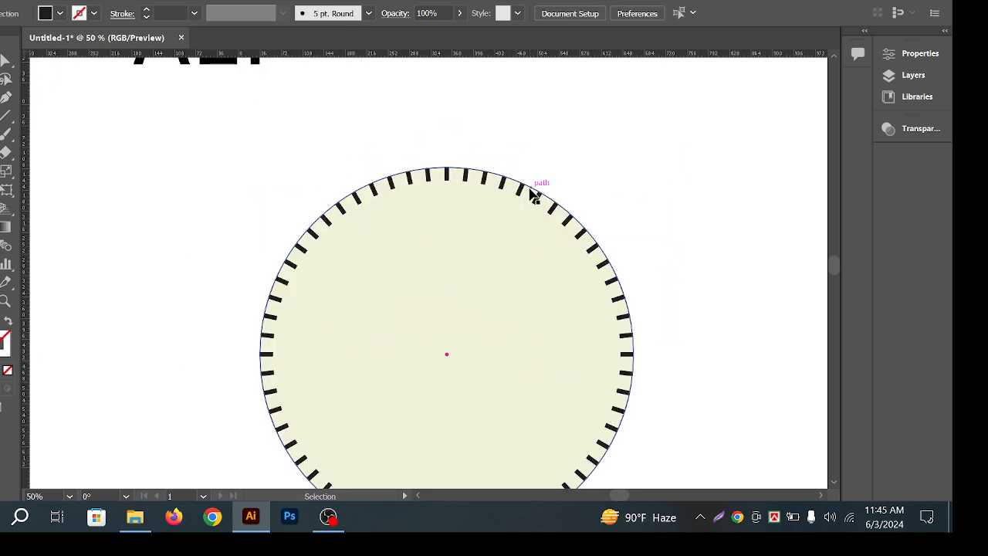
# Lock the pale yellow circle in place
pyautogui.click(530, 188)
pyautogui.click(502, 183)
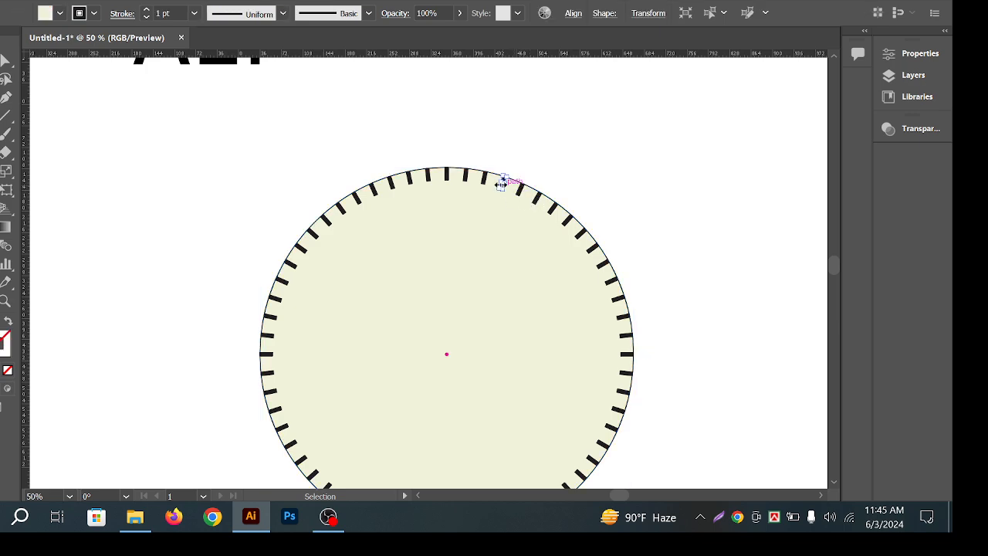
pyautogui.click(606, 162)
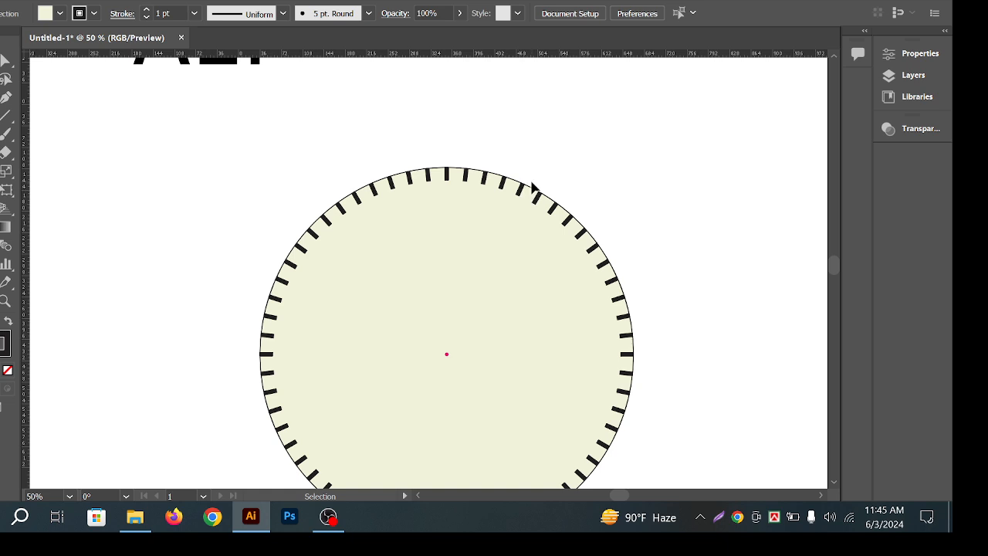
pyautogui.click(531, 188)
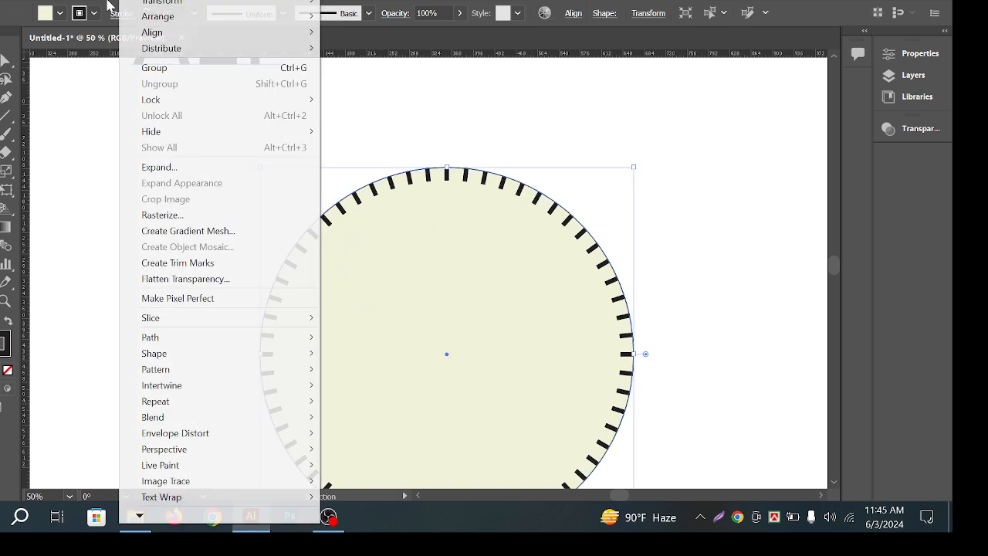
pyautogui.rightClick(120, 93)
pyautogui.moveTo(280, 106)
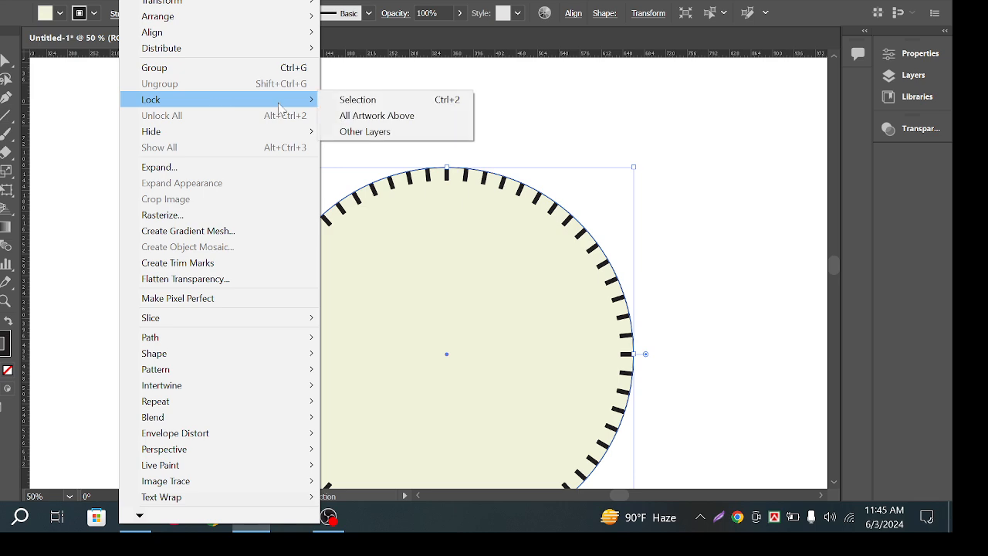
pyautogui.click(467, 104)
pyautogui.click(465, 166)
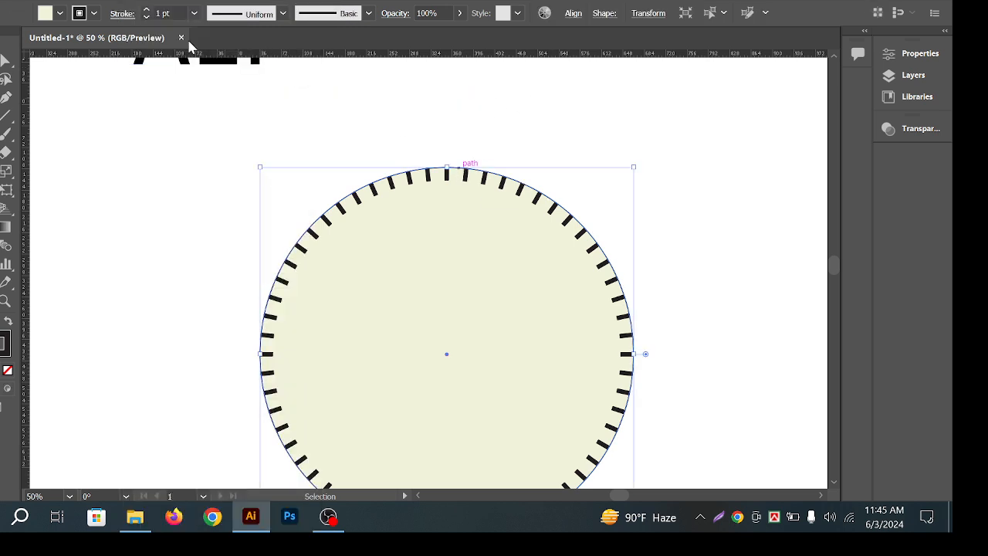
pyautogui.click(104, 3)
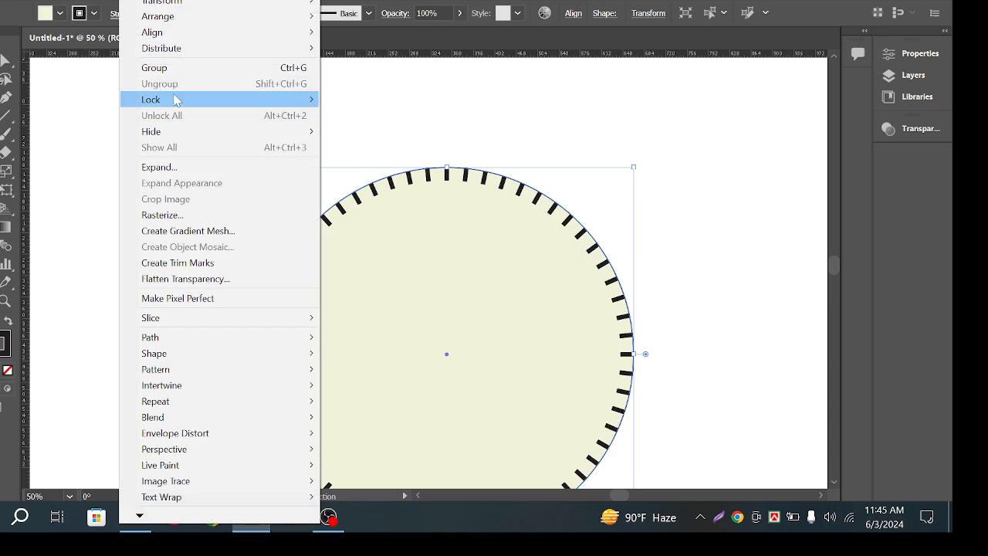
pyautogui.moveTo(176, 97)
pyautogui.click(353, 101)
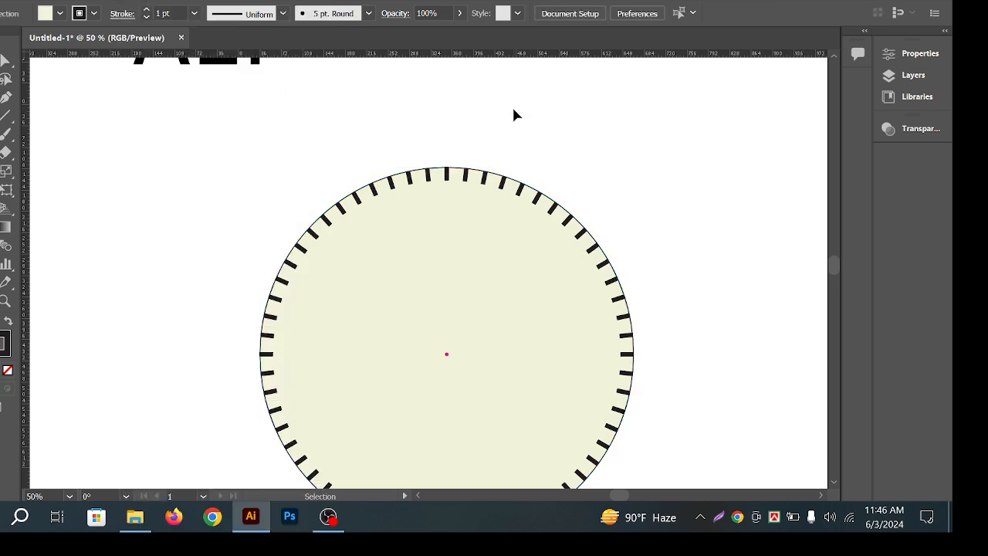
# Delete the small red dot at the center of the dial
pyautogui.moveTo(391, 307); pyautogui.dragTo(487, 393)
pyautogui.moveTo(419, 270); pyautogui.dragTo(499, 391)
pyautogui.moveTo(412, 311); pyautogui.dragTo(469, 383)
pyautogui.moveTo(415, 327); pyautogui.dragTo(451, 389)
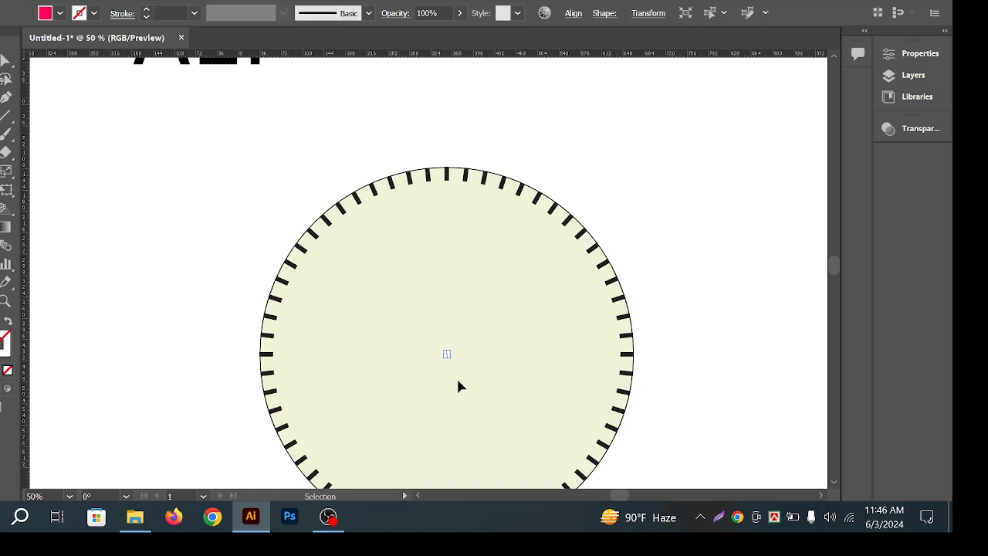
pyautogui.click(495, 354)
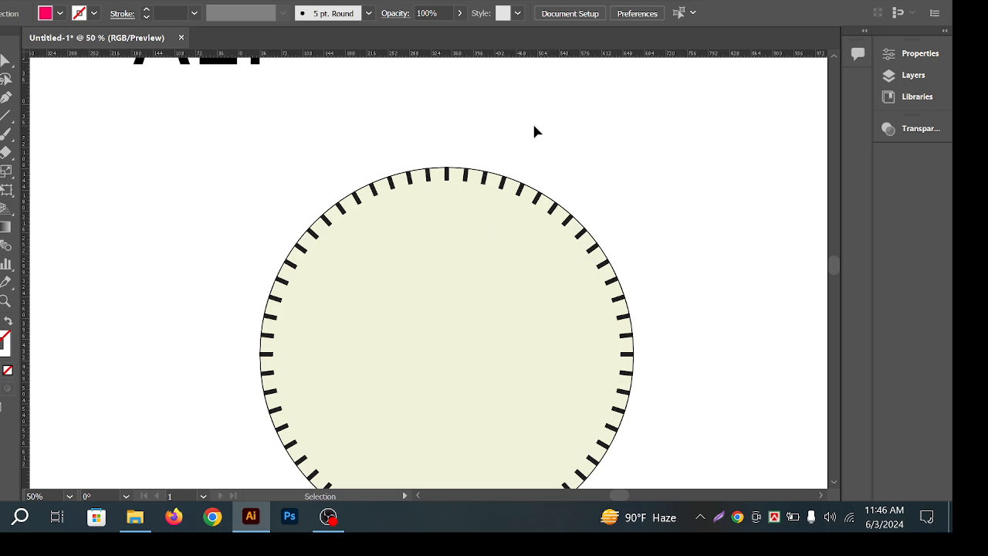
pyautogui.hotkey('ctrl', 'z')
pyautogui.moveTo(498, 309); pyautogui.dragTo(473, 240)
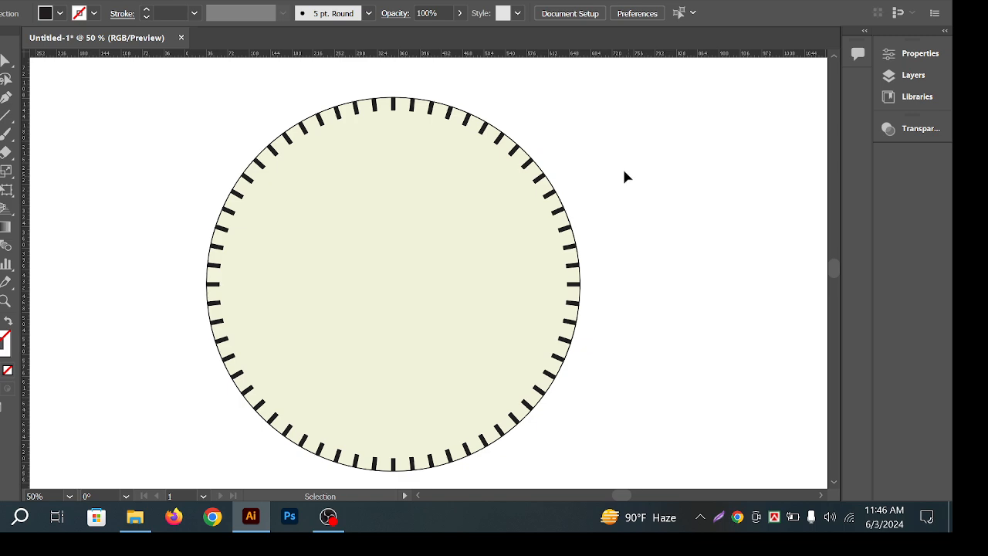
# Select all the black ticks around the locked circle and group them
pyautogui.moveTo(132, 91); pyautogui.dragTo(647, 451)
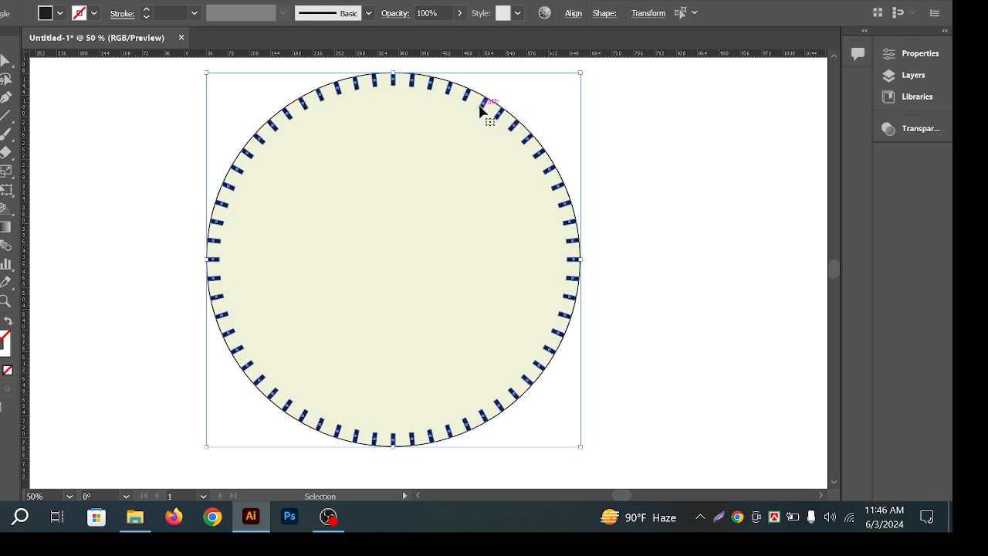
pyautogui.press('a')
pyautogui.moveTo(488, 112); pyautogui.dragTo(686, 207)
pyautogui.hotkey('ctrl', 'z')
pyautogui.press('v')
pyautogui.rightClick(463, 180)
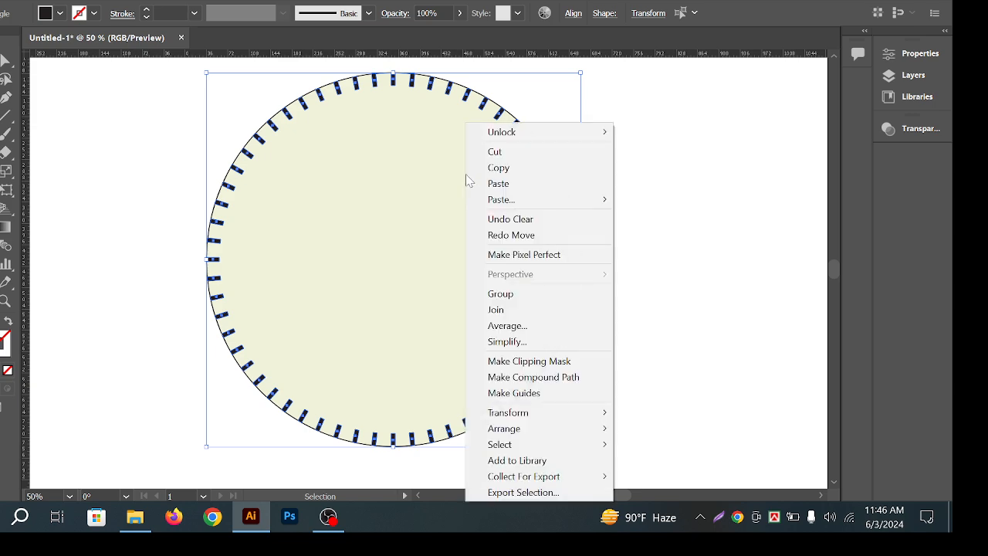
pyautogui.click(546, 306)
pyautogui.click(639, 223)
# Try to move the grouped ticks to the right, off the locked circle
pyautogui.moveTo(501, 114); pyautogui.dragTo(672, 183)
pyautogui.hotkey('ctrl', 'z')
pyautogui.click(645, 187)
# Unlock all the locked artwork
pyautogui.moveTo(544, 180); pyautogui.dragTo(560, 195)
pyautogui.click(127, 1)
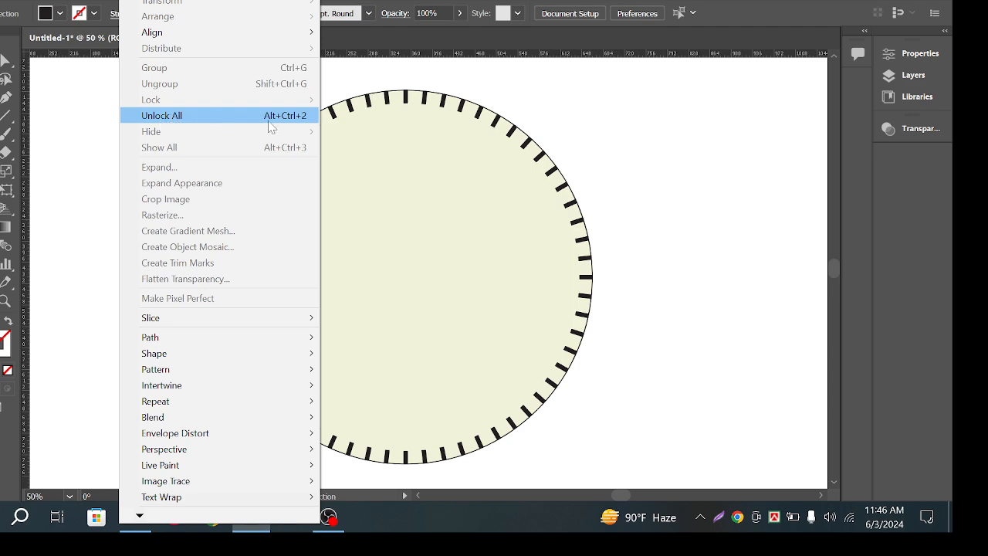
pyautogui.click(633, 130)
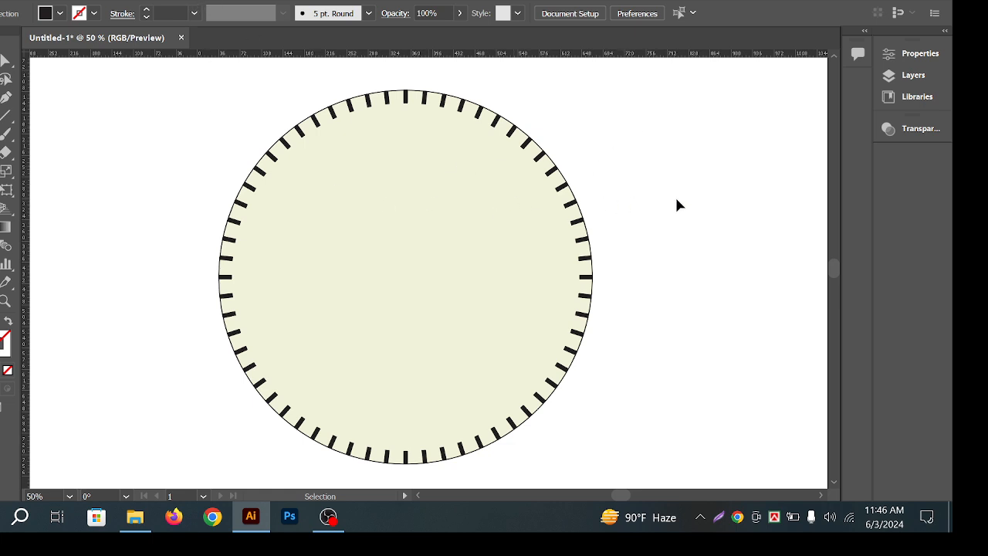
pyautogui.click(154, 0)
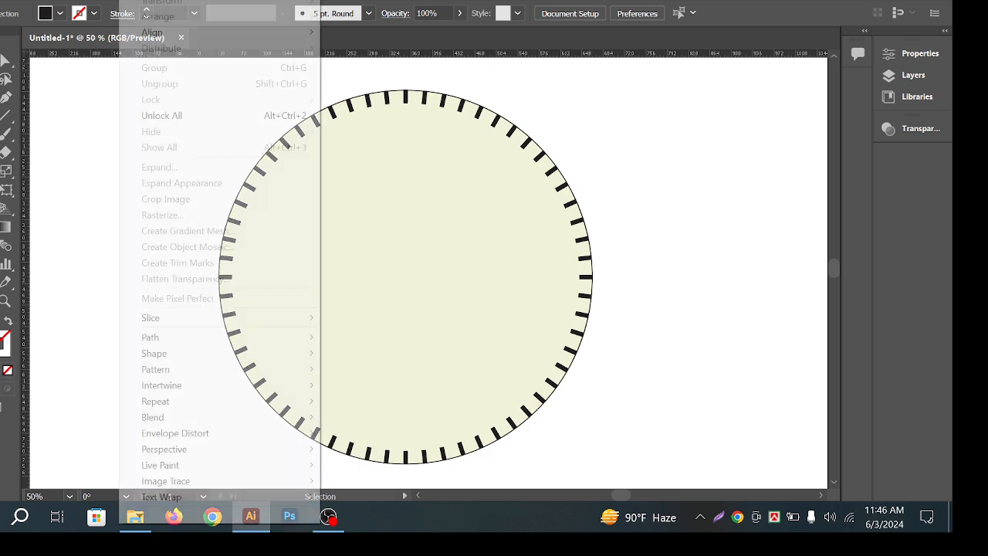
pyautogui.click(198, 114)
# Try to move the unlocked circle down and to the right, away from its tick ring
pyautogui.moveTo(315, 252); pyautogui.dragTo(390, 320)
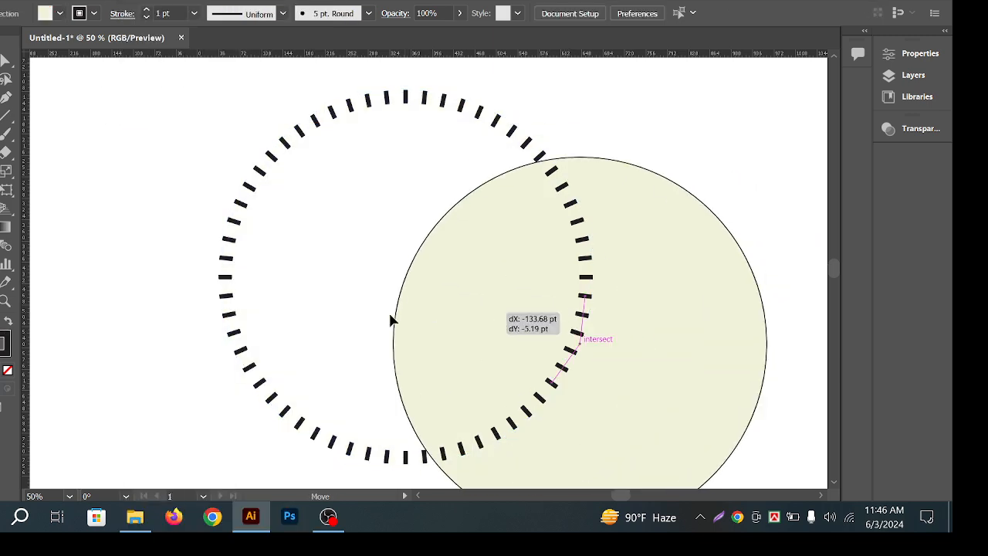
pyautogui.hotkey('ctrl', 'z')
pyautogui.hotkey('ctrl', 'z')
pyautogui.press('v')
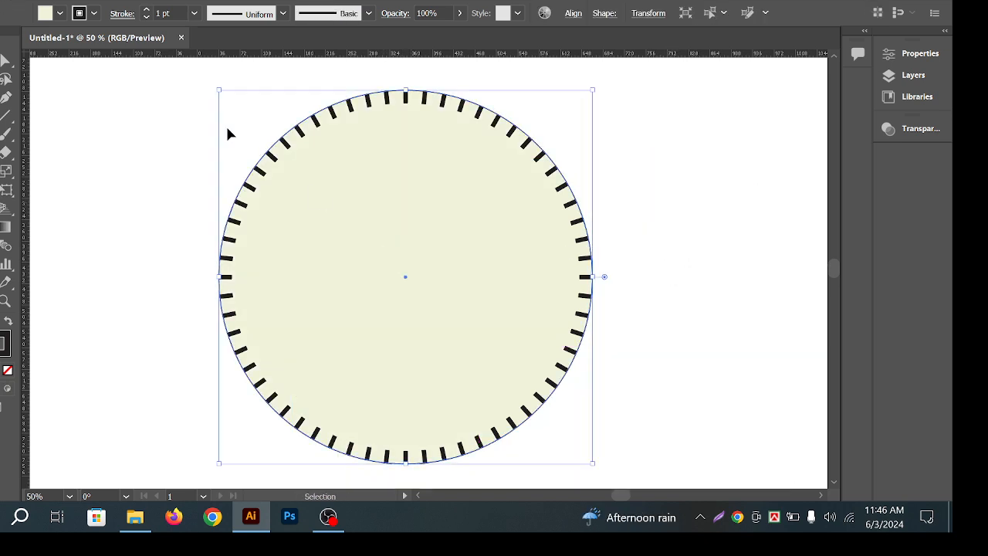
pyautogui.click(379, 220)
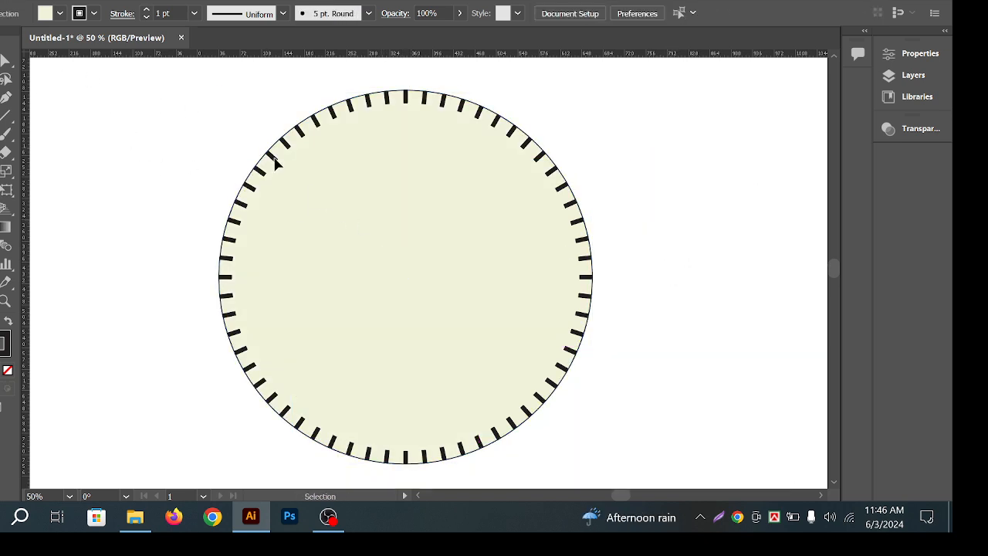
# Try to move the tick group to the right, away from the circle
pyautogui.click(347, 112)
pyautogui.moveTo(355, 121); pyautogui.dragTo(489, 165)
pyautogui.hotkey('ctrl', 'z')
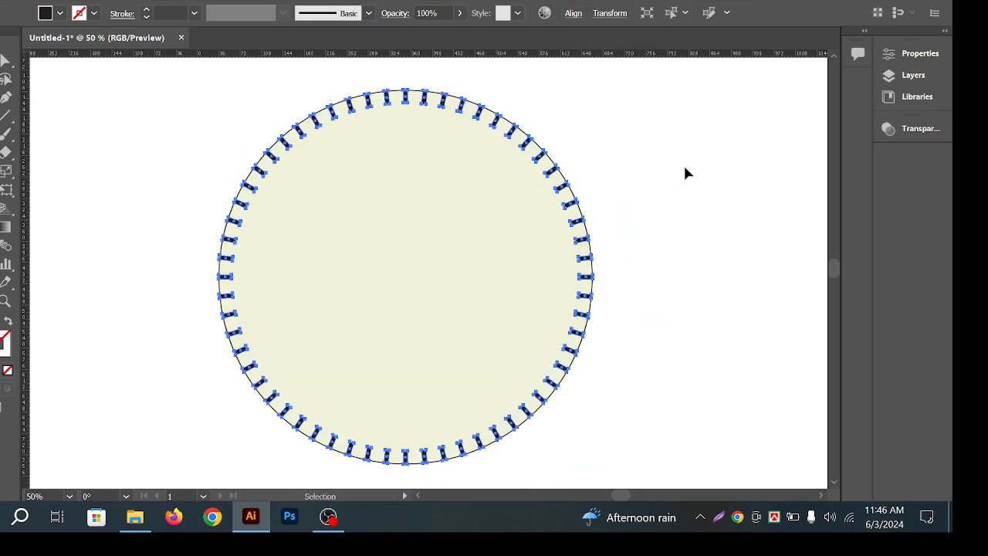
pyautogui.click(685, 172)
# Ungroup the ring of black ticks and clear the selection
pyautogui.click(504, 119)
pyautogui.rightClick(501, 133)
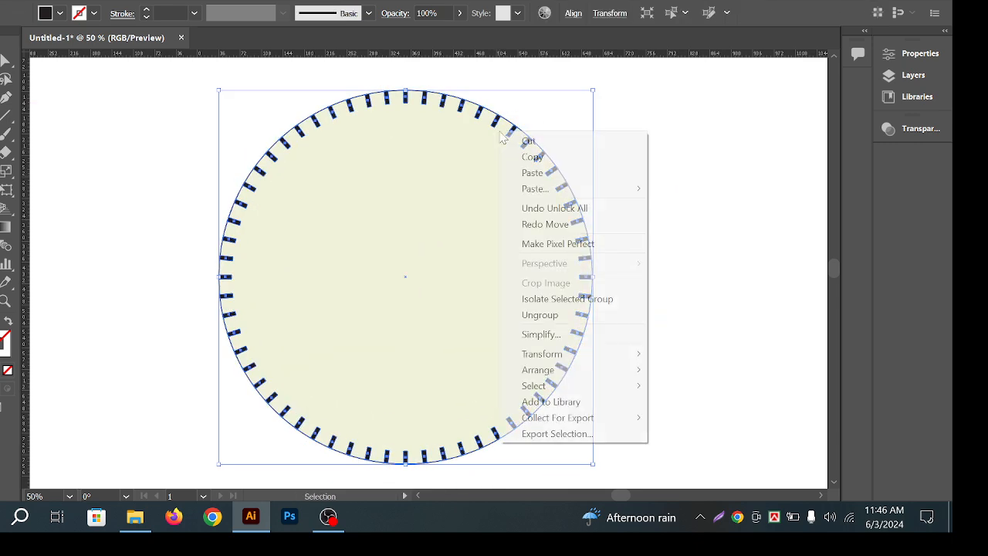
pyautogui.click(578, 313)
pyautogui.click(664, 214)
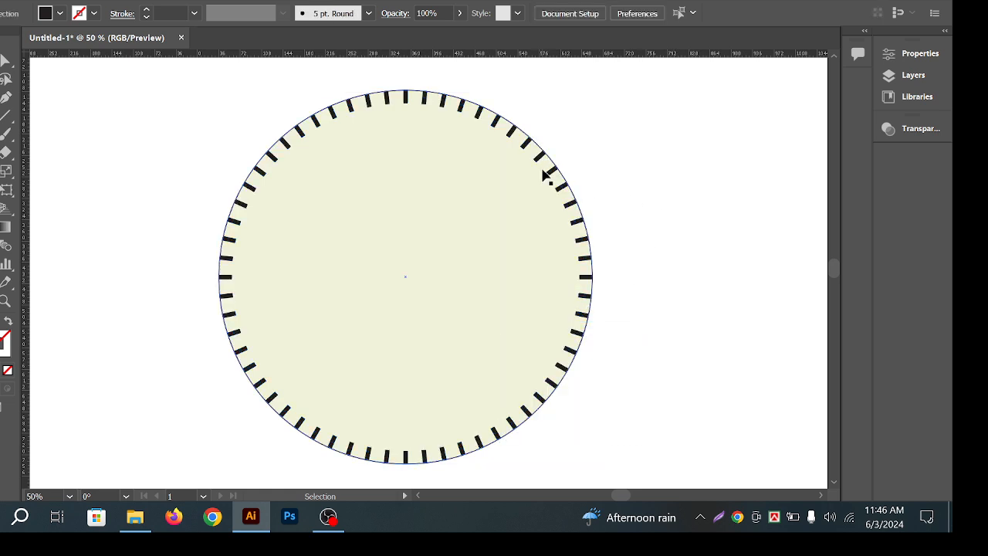
# Try to move the pale yellow circle away from the ungrouped ticks
pyautogui.moveTo(548, 177); pyautogui.dragTo(531, 209)
pyautogui.hotkey('ctrl', 'z')
pyautogui.click(677, 203)
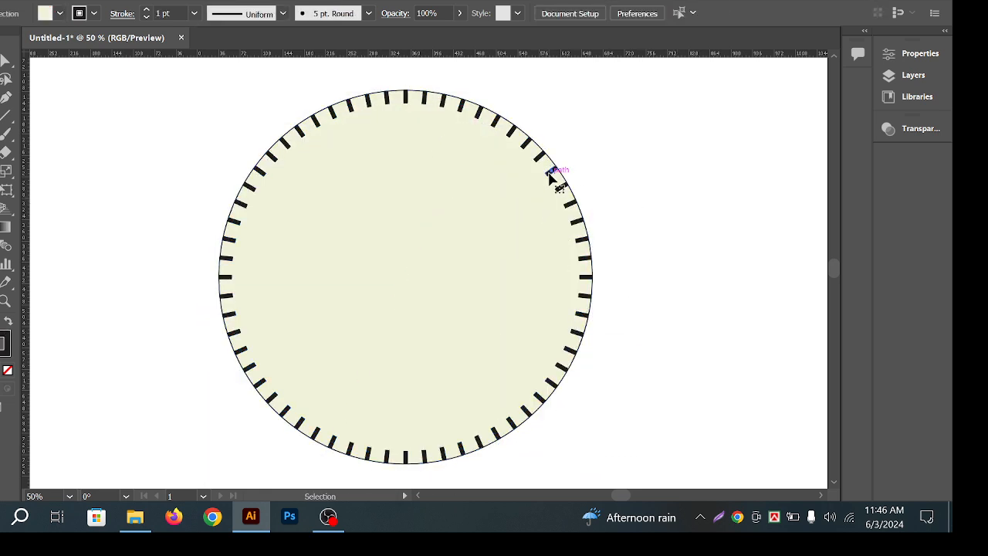
pyautogui.click(550, 175)
pyautogui.click(522, 161)
pyautogui.click(699, 199)
pyautogui.moveTo(356, 208); pyautogui.dragTo(450, 234)
pyautogui.hotkey('ctrl', 'z')
pyautogui.click(587, 200)
# Hide the pale yellow circle so that only the ticks are shown
pyautogui.click(428, 229)
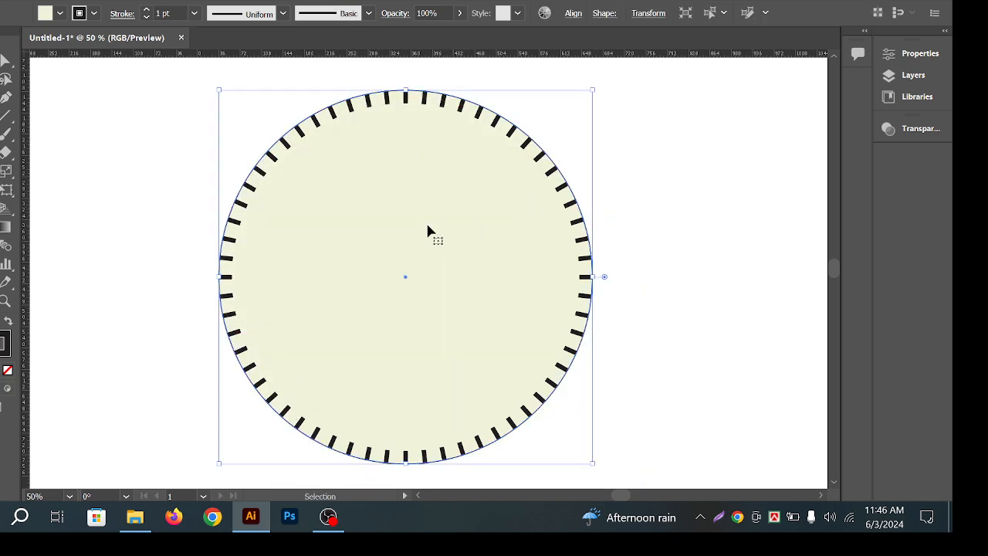
pyautogui.click(100, 4)
pyautogui.moveTo(175, 132)
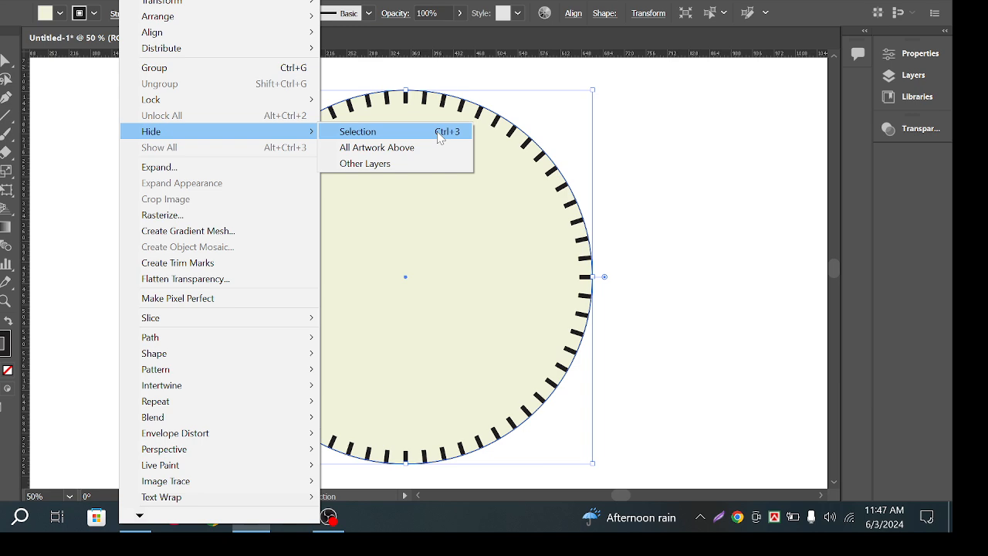
pyautogui.click(378, 132)
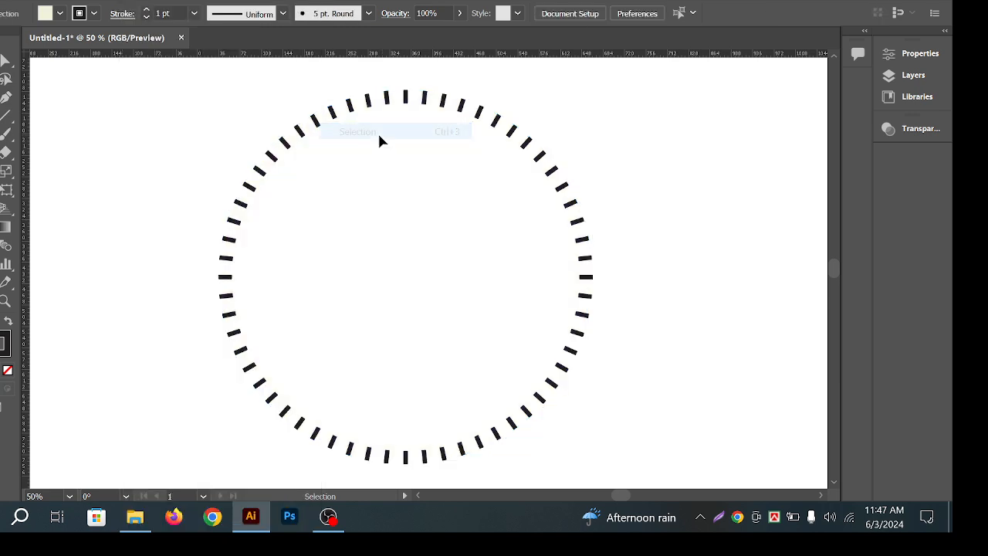
# Group all the black ticks, and try moving the group down and to the left
pyautogui.moveTo(489, 295); pyautogui.dragTo(485, 290)
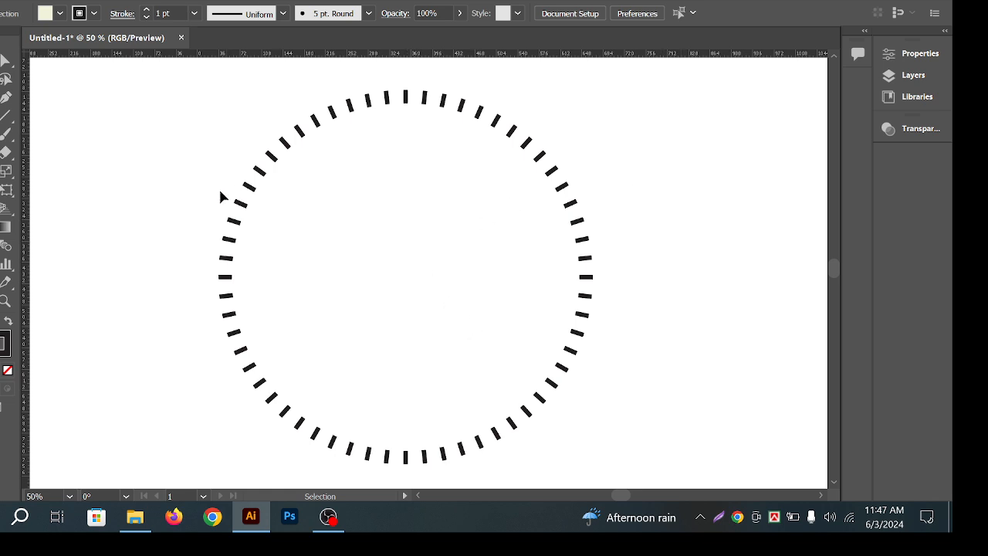
pyautogui.moveTo(178, 83); pyautogui.dragTo(692, 481)
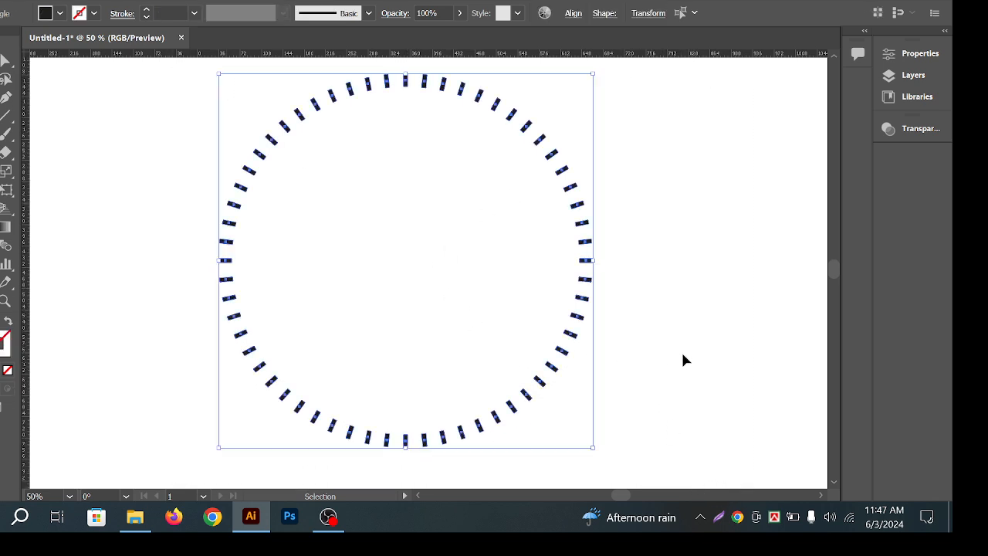
pyautogui.press('a')
pyautogui.press('v')
pyautogui.rightClick(575, 193)
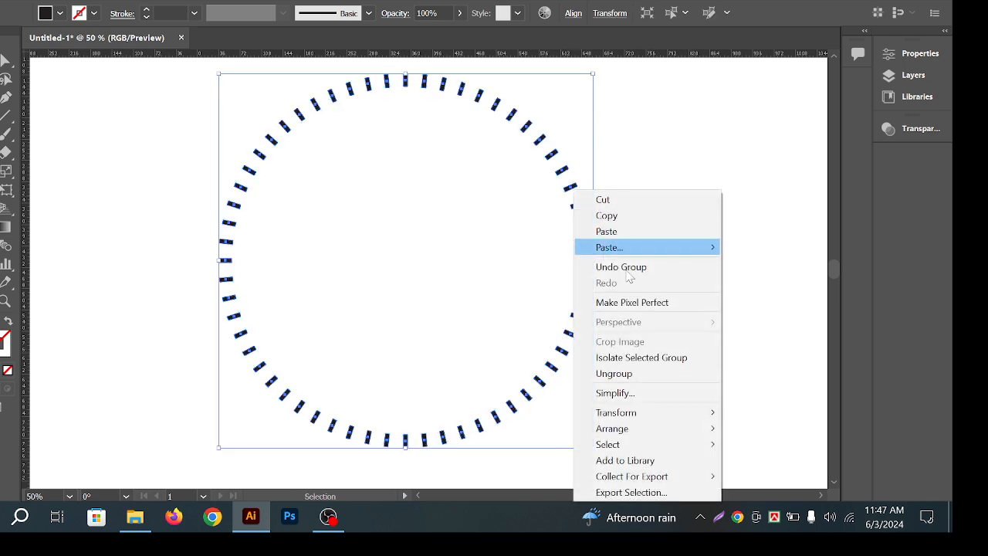
pyautogui.click(504, 274)
pyautogui.click(581, 194)
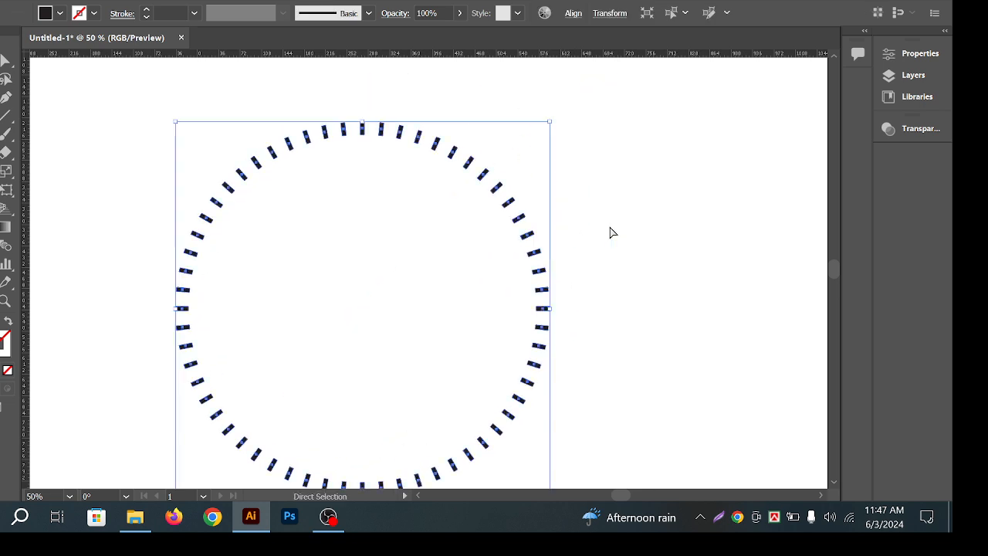
pyautogui.click(672, 218)
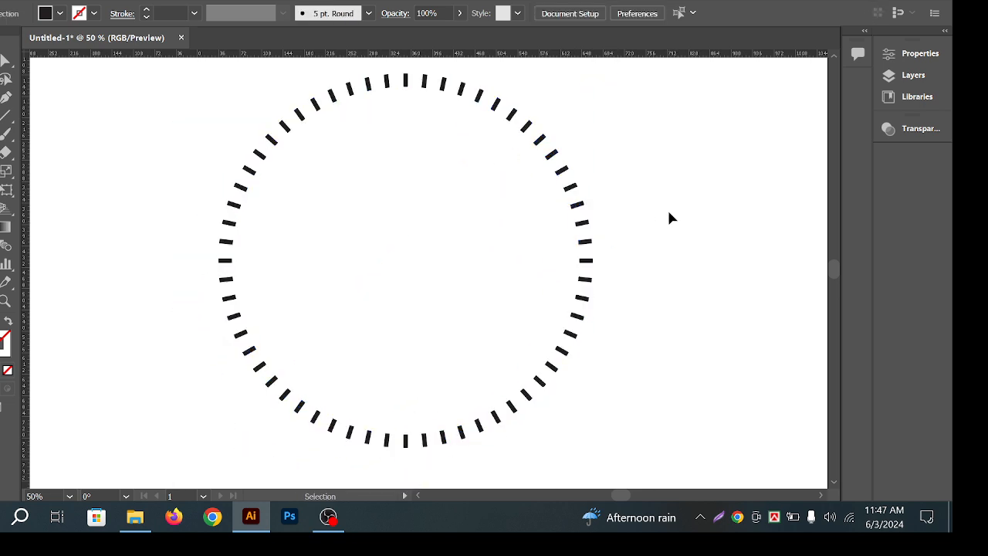
# Show all the hidden artwork and clear the selection
pyautogui.click(99, 3)
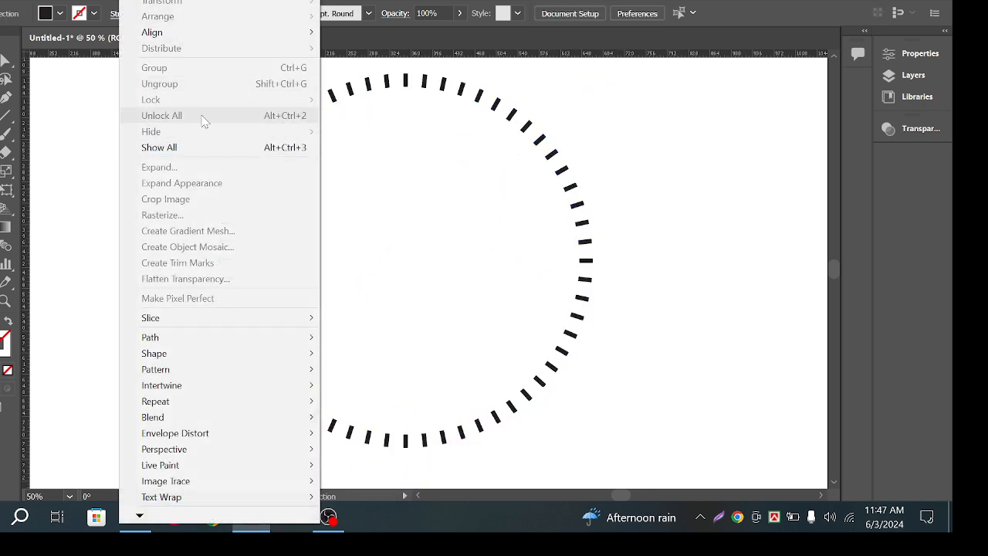
pyautogui.click(254, 152)
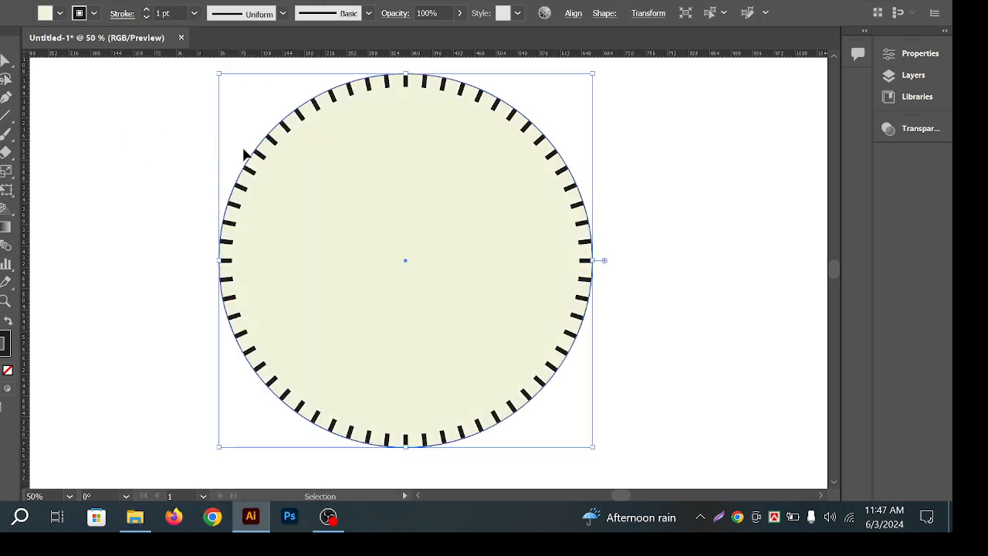
pyautogui.click(597, 174)
# Try to move the restored circle down and to the right, away from the grouped ticks
pyautogui.moveTo(460, 285); pyautogui.dragTo(592, 355)
pyautogui.hotkey('ctrl', 'z')
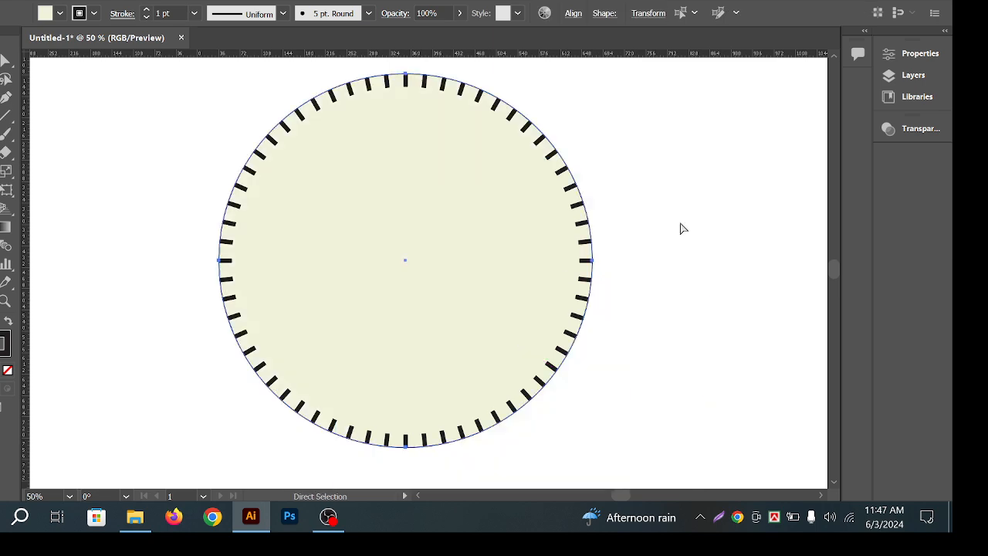
pyautogui.click(694, 215)
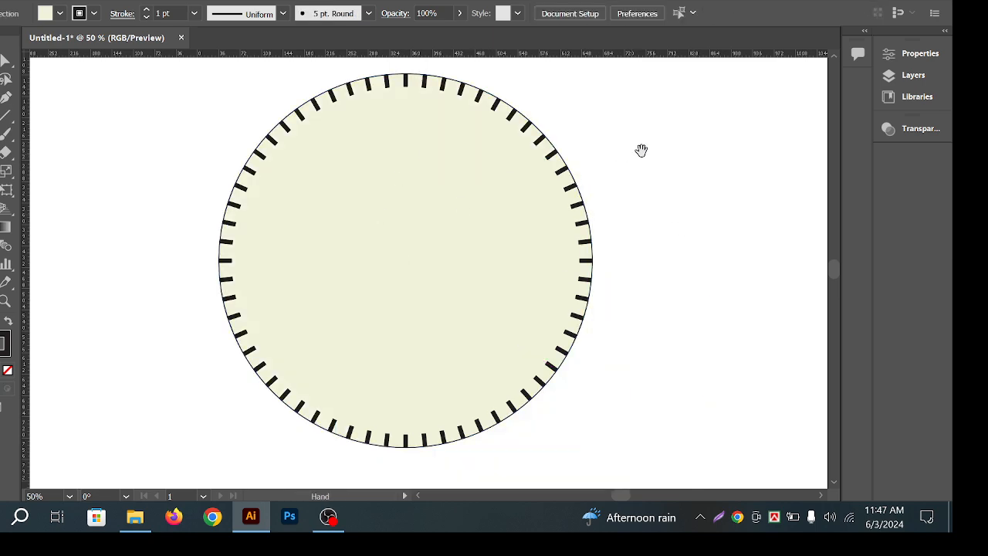
pyautogui.moveTo(640, 150)
pyautogui.mouseDown()
pyautogui.moveTo(638, 293)
pyautogui.moveTo(567, 208)
pyautogui.moveTo(596, 141)
pyautogui.mouseUp()
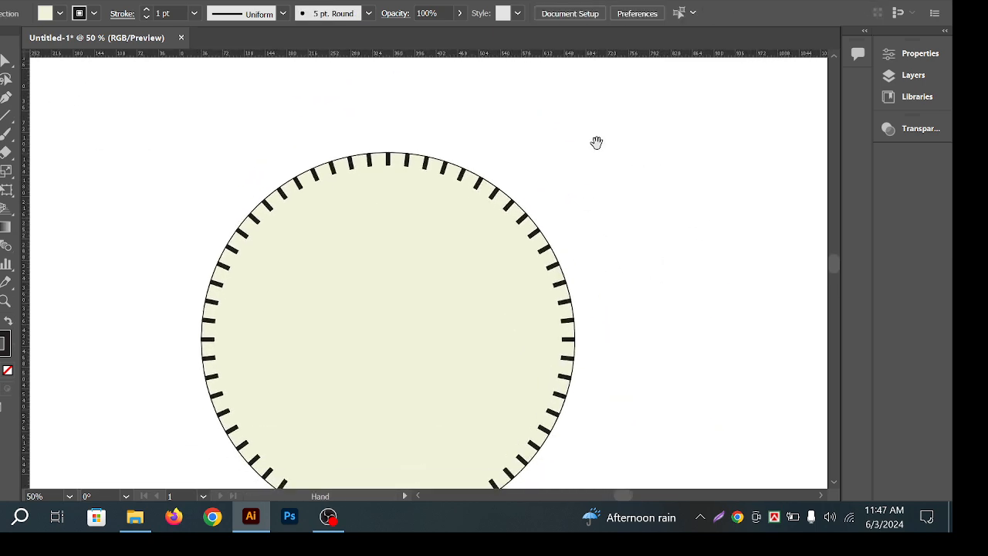
# Review the group, lock and hide commands offered for the selected pale yellow circle, and clear the selection
pyautogui.moveTo(597, 237)
pyautogui.mouseDown()
pyautogui.moveTo(600, 192)
pyautogui.moveTo(618, 185)
pyautogui.mouseUp()
pyautogui.scroll(-1, 546, 161)
pyautogui.moveTo(631, 137)
pyautogui.mouseDown()
pyautogui.moveTo(614, 201)
pyautogui.moveTo(611, 175)
pyautogui.moveTo(590, 211)
pyautogui.moveTo(609, 181)
pyautogui.mouseUp()
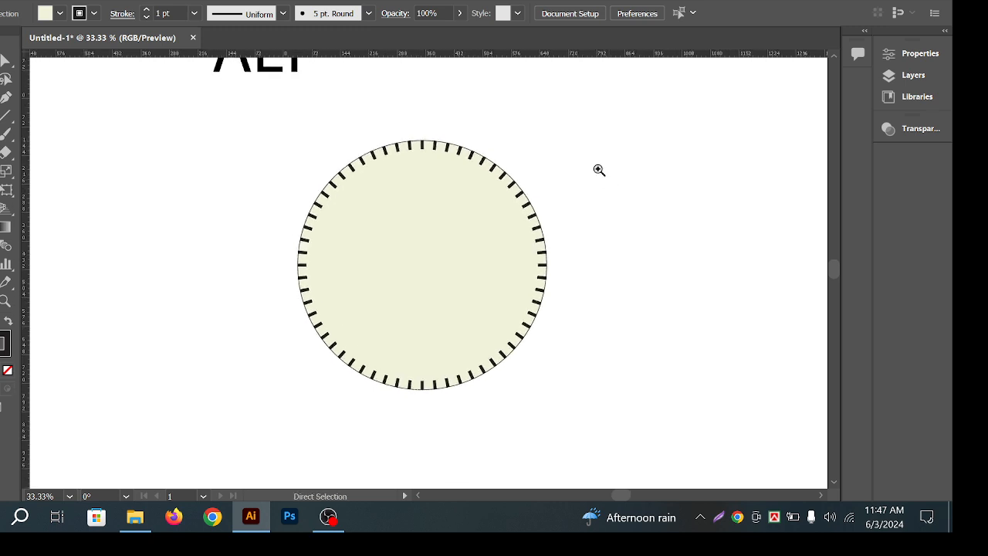
pyautogui.moveTo(580, 242); pyautogui.dragTo(580, 233)
pyautogui.click(136, 0)
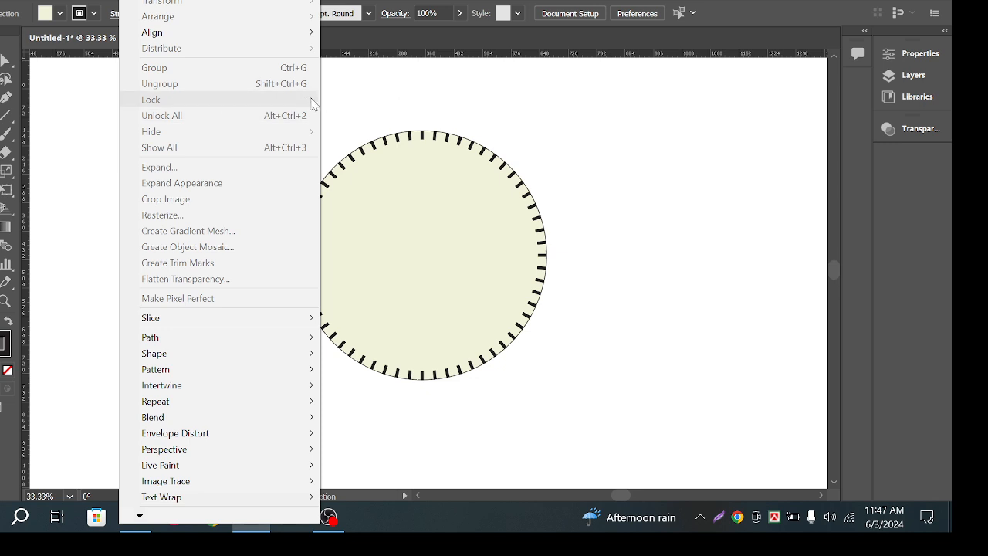
pyautogui.click(583, 212)
pyautogui.click(400, 216)
pyautogui.click(135, 0)
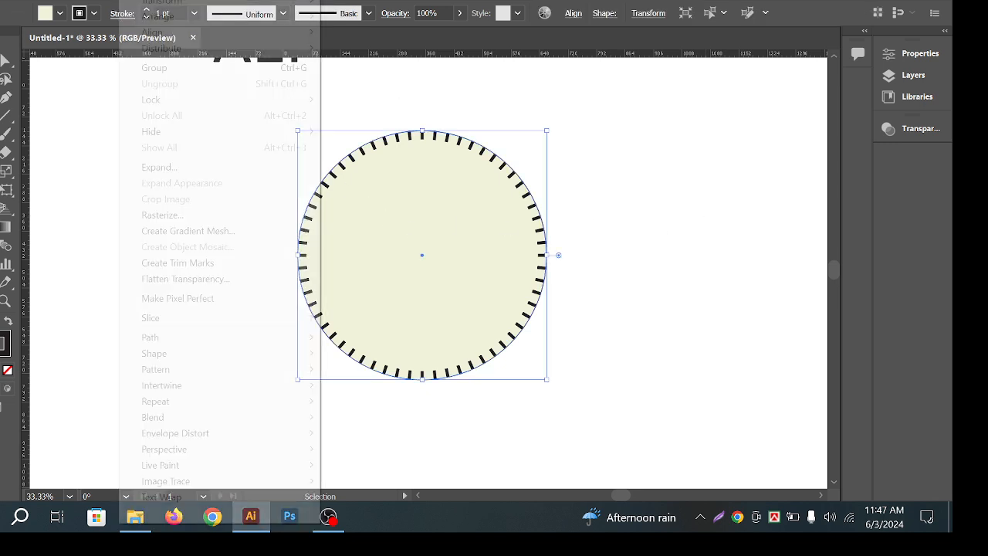
pyautogui.moveTo(250, 98)
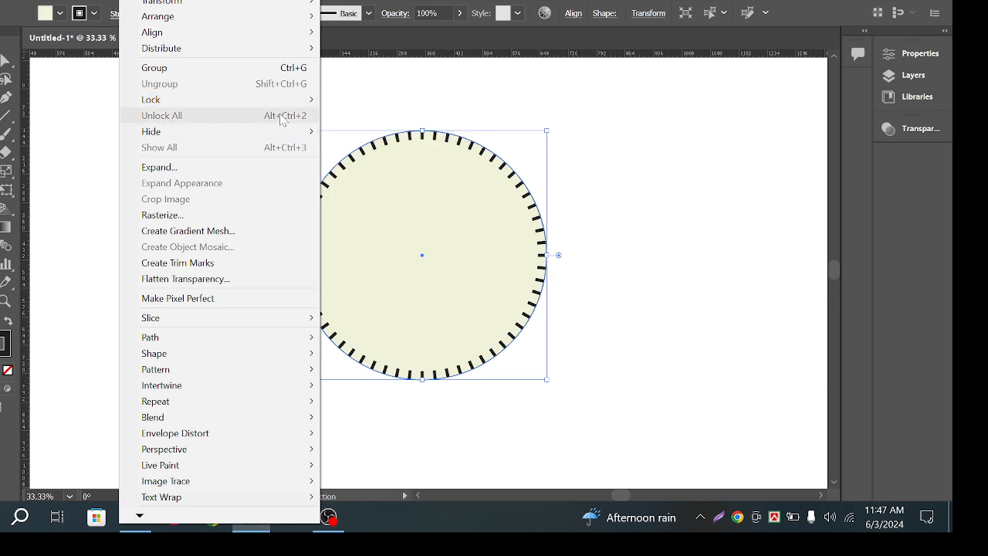
pyautogui.moveTo(218, 132)
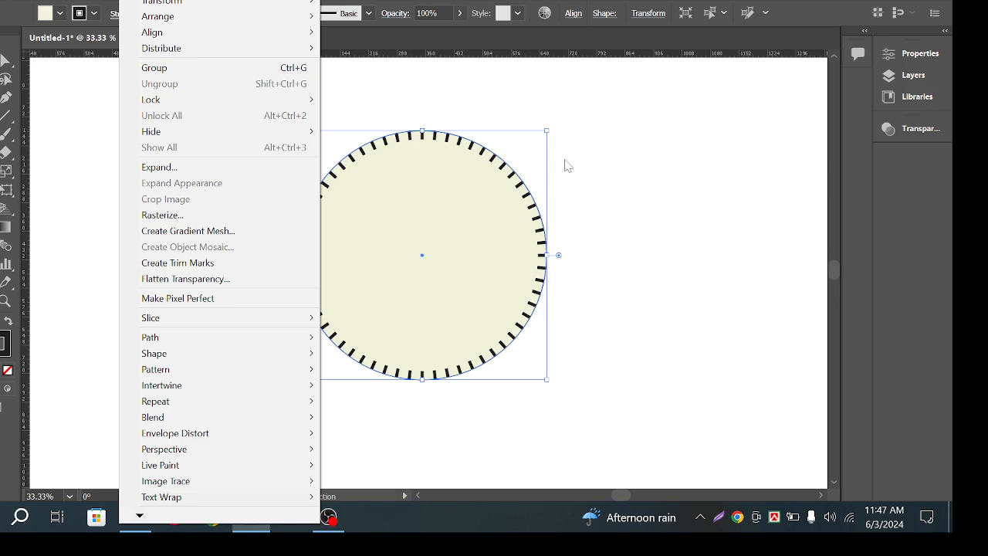
pyautogui.click(692, 185)
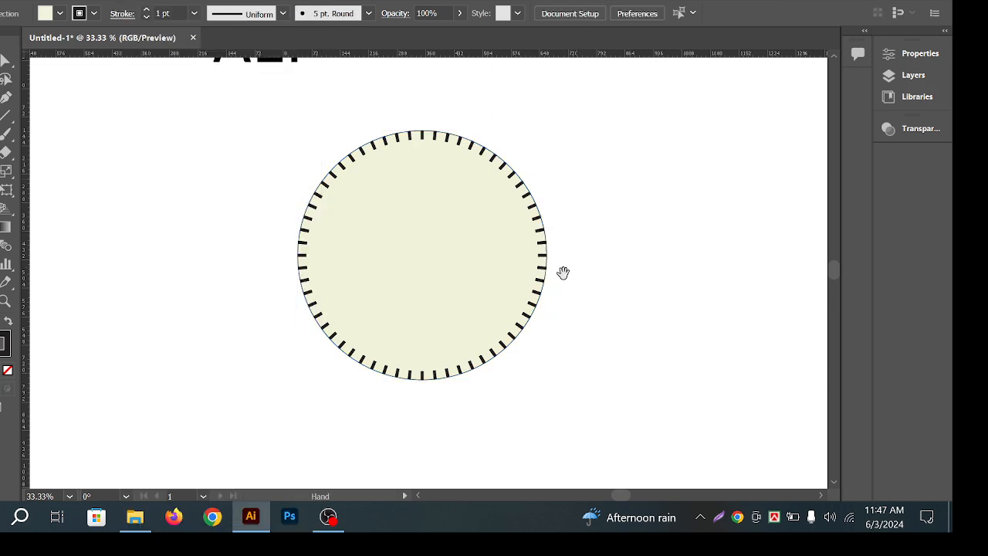
pyautogui.moveTo(563, 271)
pyautogui.mouseDown()
pyautogui.moveTo(540, 270)
pyautogui.moveTo(561, 255)
pyautogui.mouseUp()
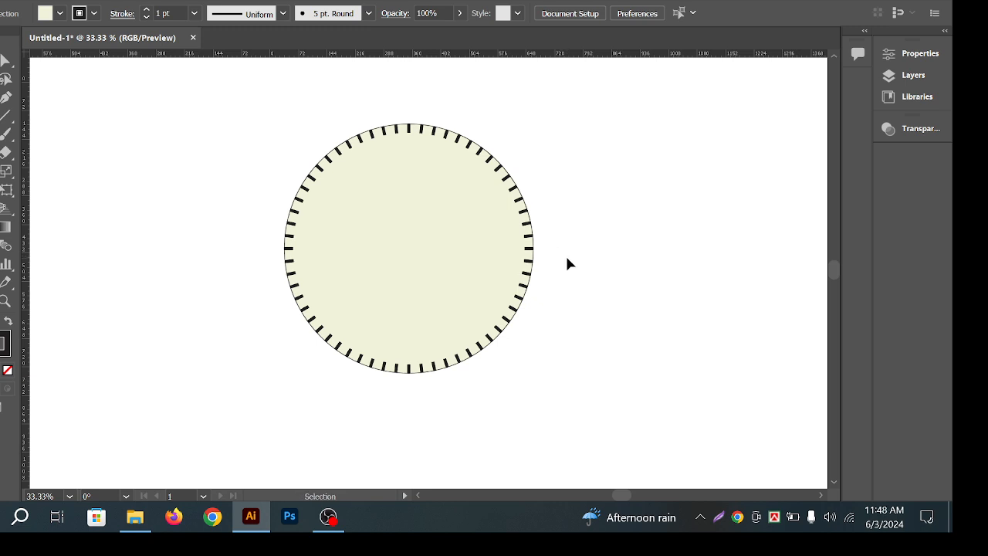
pyautogui.press('space')
pyautogui.press('a')
pyautogui.keyDown('alt'); pyautogui.scroll(-2, 466, 221); pyautogui.keyUp('alt')
pyautogui.keyDown('alt'); pyautogui.scroll(3, 450, 207); pyautogui.keyUp('alt')
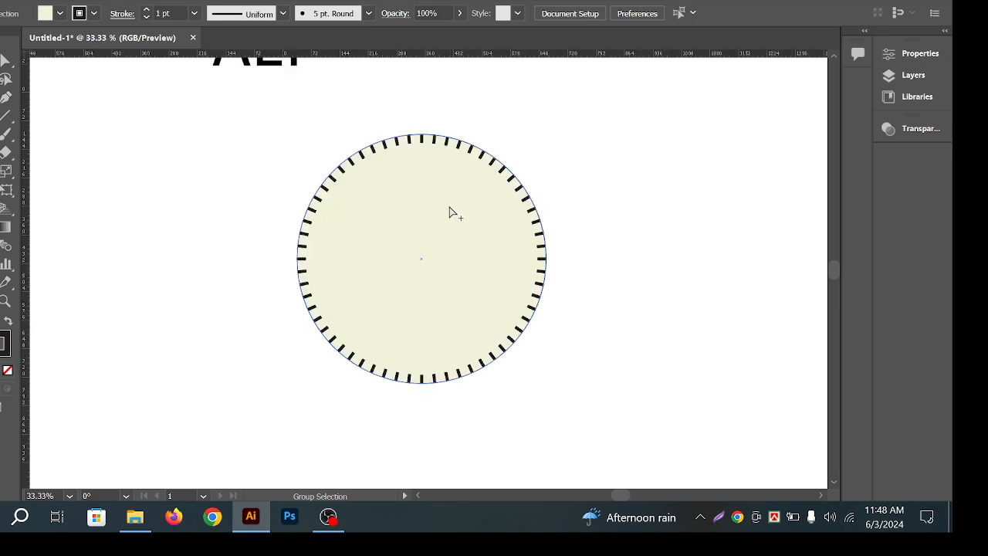
pyautogui.press('space')
pyautogui.moveTo(591, 210)
pyautogui.mouseDown()
pyautogui.moveTo(560, 208)
pyautogui.moveTo(579, 196)
pyautogui.mouseUp()
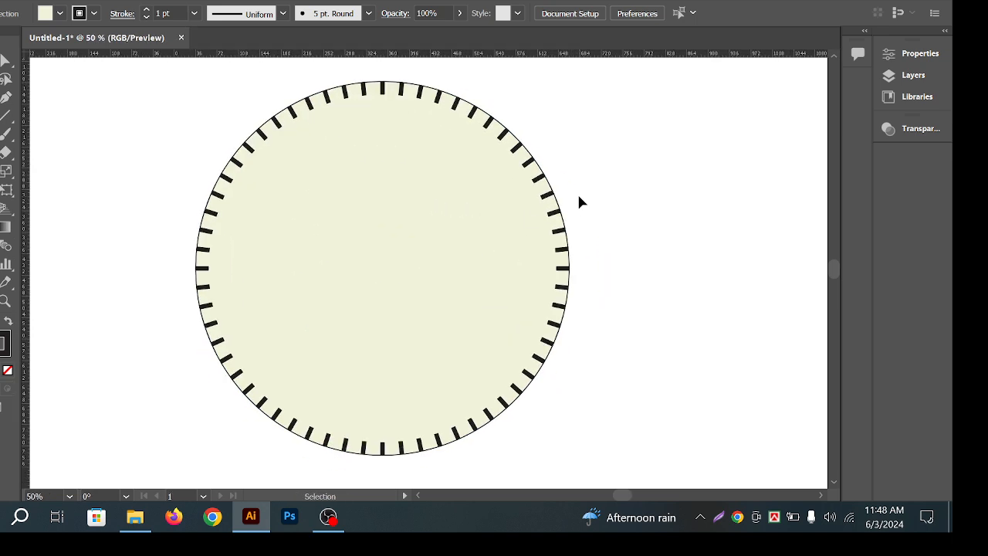
pyautogui.keyDown('alt'); pyautogui.scroll(-1, 565, 158); pyautogui.keyUp('alt')
pyautogui.press('space')
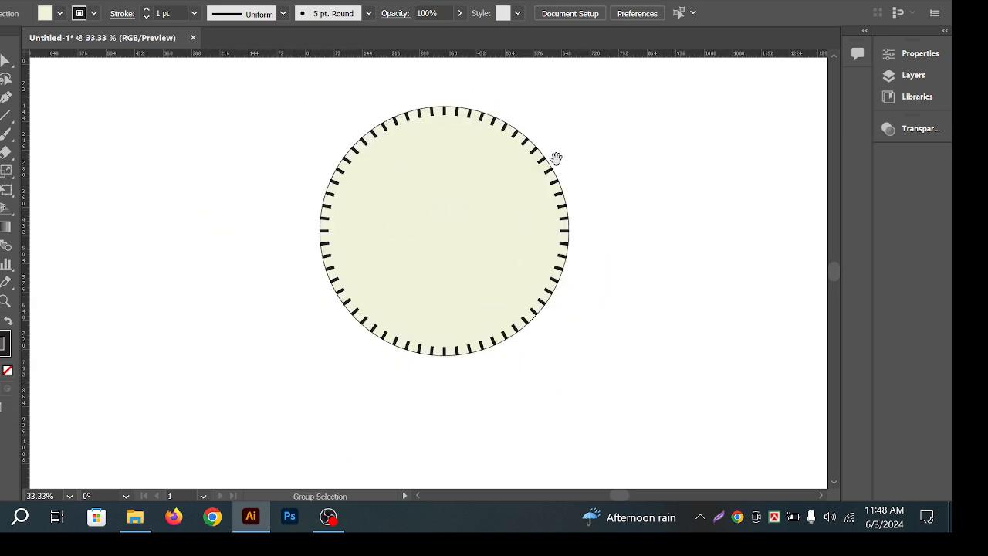
pyautogui.moveTo(665, 151); pyautogui.dragTo(588, 193)
pyautogui.keyDown('alt'); pyautogui.scroll(7, 359, 147); pyautogui.keyUp('alt')
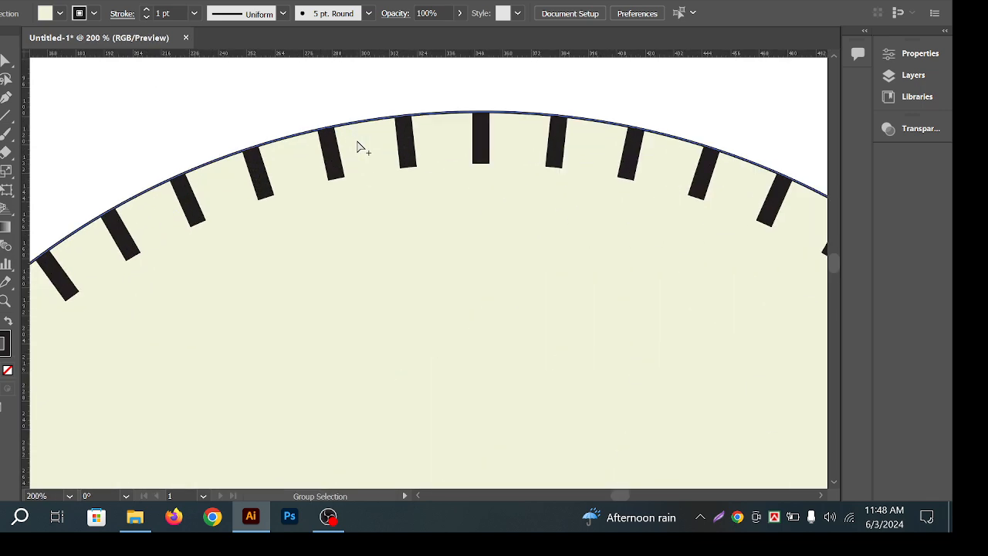
pyautogui.keyDown('alt'); pyautogui.scroll(-6, 359, 147); pyautogui.keyUp('alt')
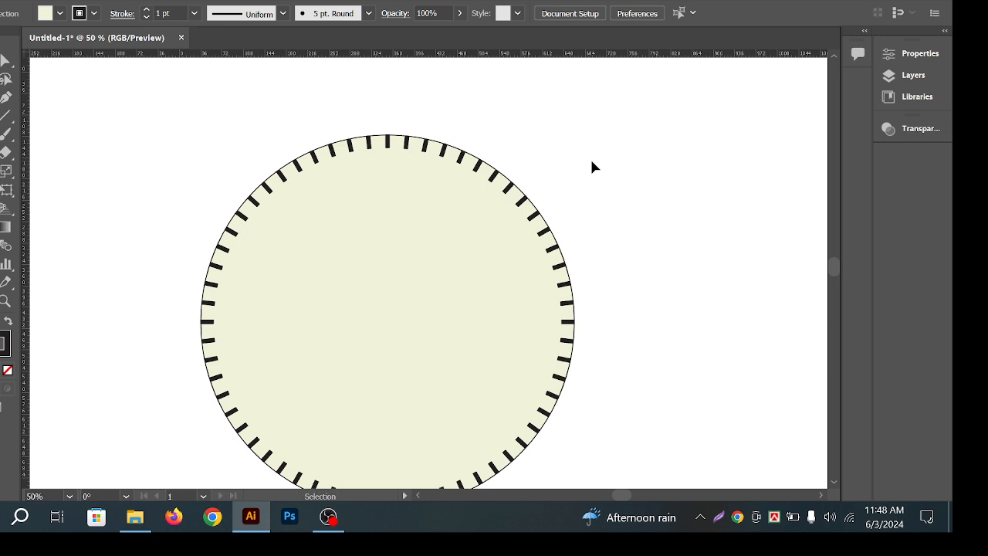
# Try moving the pale yellow circle to the right of the ticks and deleting it, and undo both changes
pyautogui.press('space')
pyautogui.moveTo(603, 304); pyautogui.dragTo(571, 236)
pyautogui.click(541, 270)
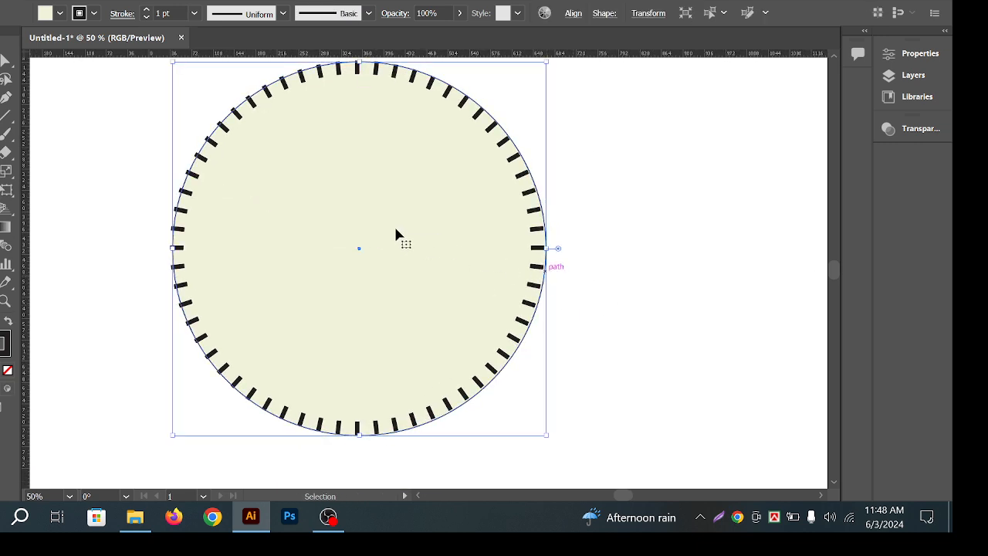
pyautogui.moveTo(397, 223); pyautogui.dragTo(619, 255)
pyautogui.press('Delete')
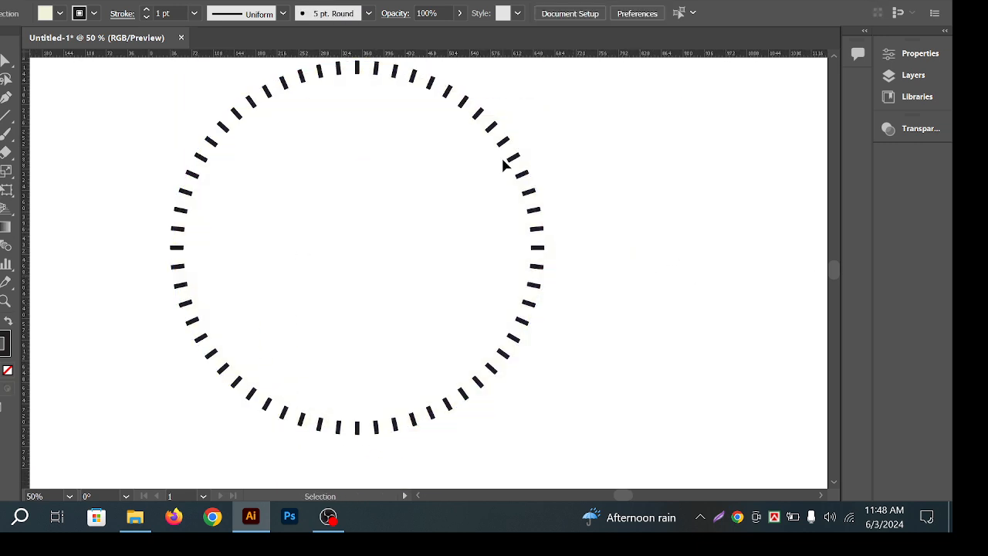
pyautogui.press('a')
pyautogui.hotkey('ctrl', 'z')
pyautogui.hotkey('ctrl', 'z')
pyautogui.keyDown('alt'); pyautogui.scroll(-1, 421, 145); pyautogui.keyUp('alt')
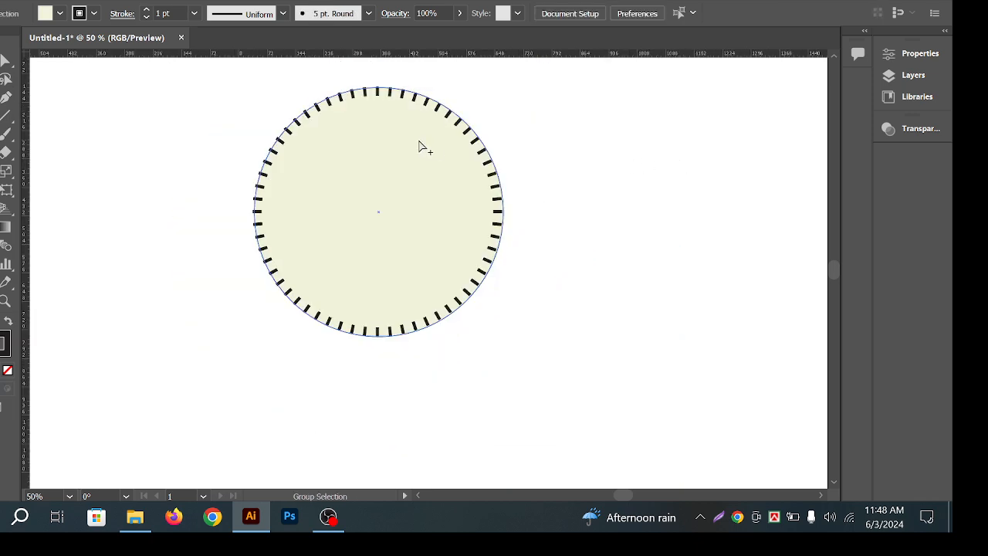
# Nudge the pale yellow circle slightly left to line its edge up with the ring of ticks, and deselect it
pyautogui.press('space')
pyautogui.moveTo(567, 165); pyautogui.dragTo(584, 202)
pyautogui.keyDown('alt'); pyautogui.scroll(1, 383, 187); pyautogui.keyUp('alt')
pyautogui.press('space')
pyautogui.moveTo(529, 225); pyautogui.dragTo(542, 217)
pyautogui.moveTo(681, 217)
pyautogui.mouseDown()
pyautogui.moveTo(644, 227)
pyautogui.moveTo(664, 216)
pyautogui.mouseUp()
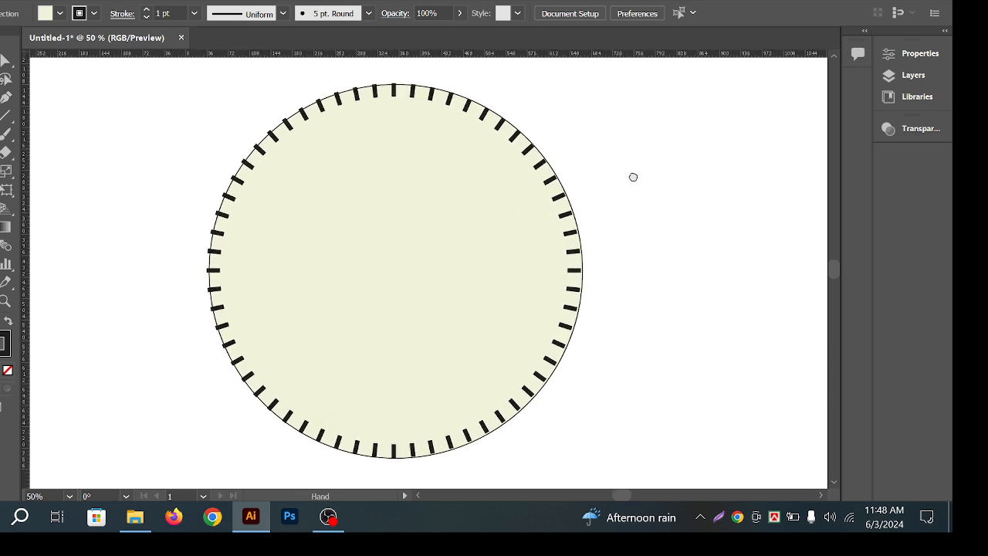
pyautogui.keyDown('alt'); pyautogui.scroll(2, 253, 213); pyautogui.keyUp('alt')
pyautogui.moveTo(216, 196); pyautogui.dragTo(209, 197)
pyautogui.click(118, 190)
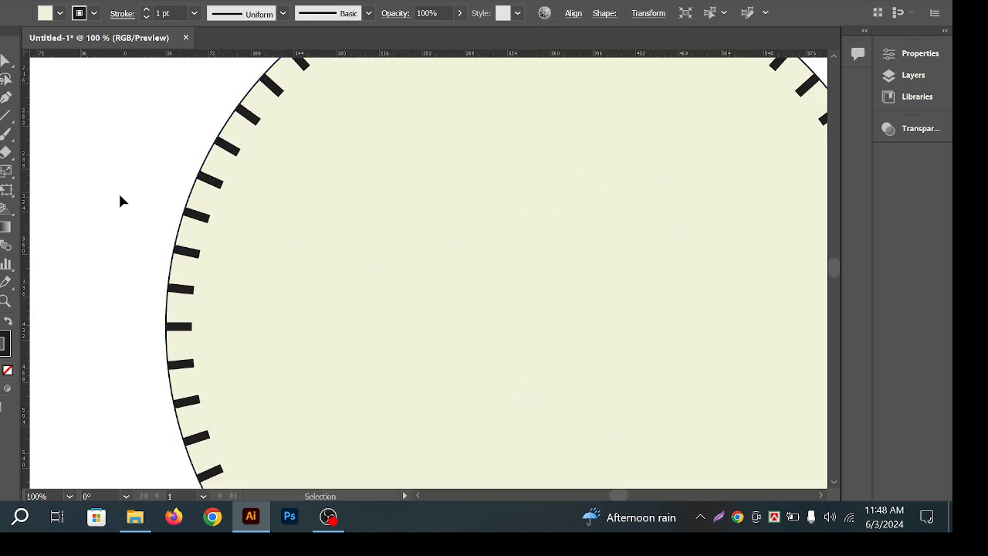
# Select the grouped black ticks around the circle to inspect them, and clear the selection
pyautogui.keyDown('alt'); pyautogui.scroll(-3, 361, 217); pyautogui.keyUp('alt')
pyautogui.keyDown('alt'); pyautogui.scroll(1, 423, 276); pyautogui.keyUp('alt')
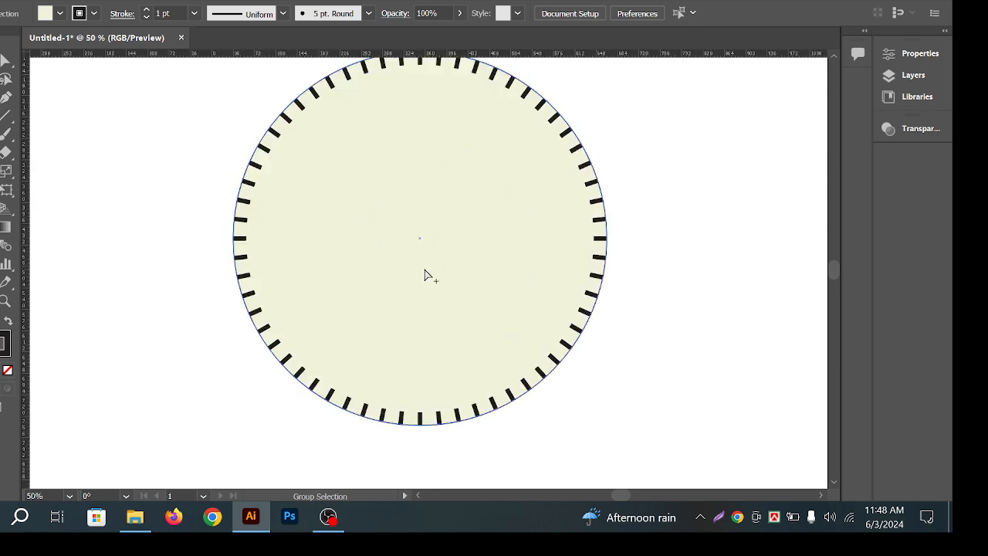
pyautogui.moveTo(581, 229); pyautogui.dragTo(562, 256)
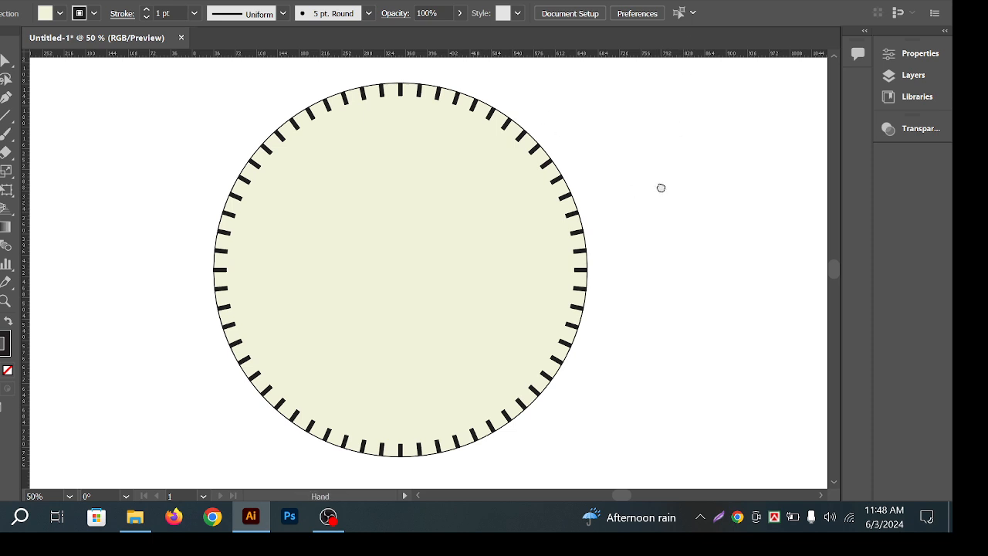
pyautogui.moveTo(659, 185); pyautogui.dragTo(664, 207)
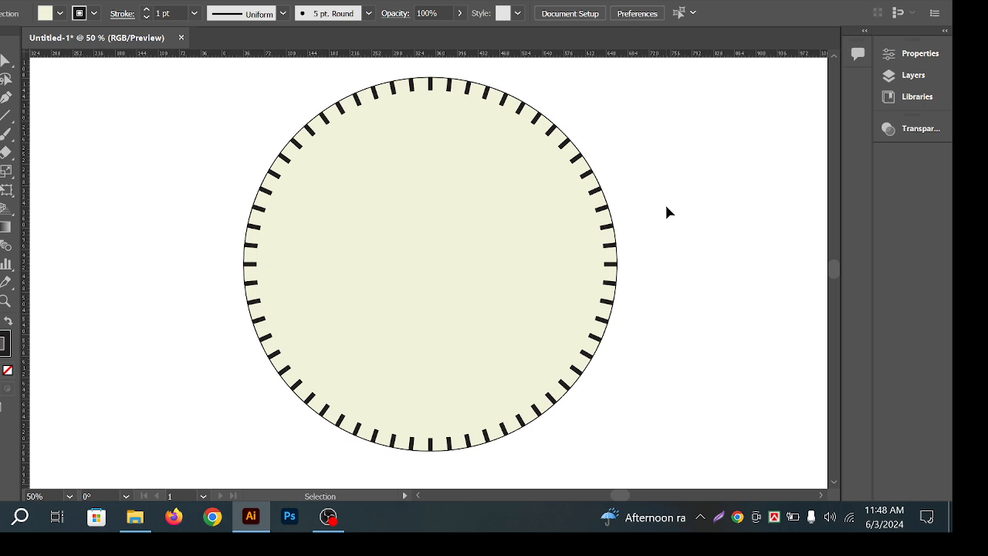
pyautogui.moveTo(615, 194); pyautogui.dragTo(669, 216)
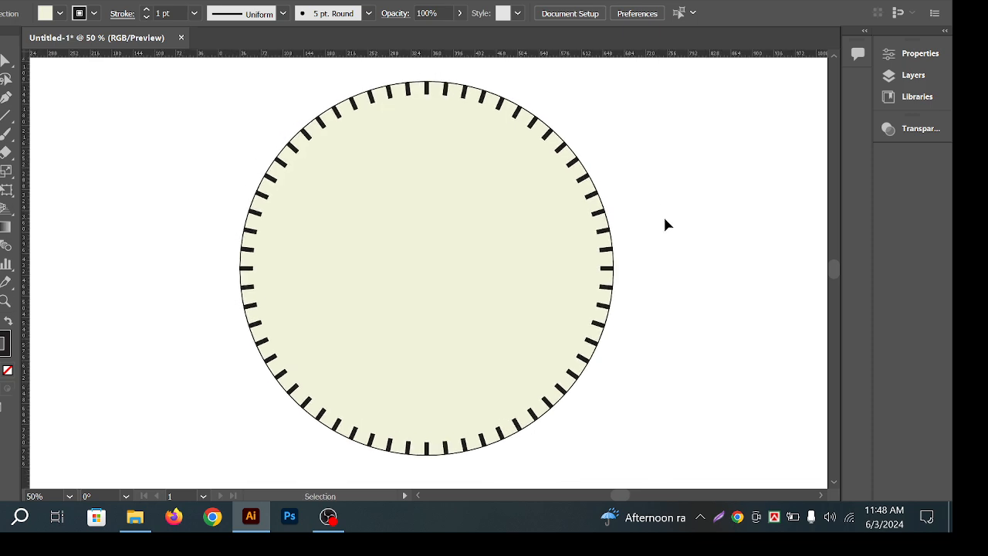
pyautogui.click(407, 104)
pyautogui.click(468, 99)
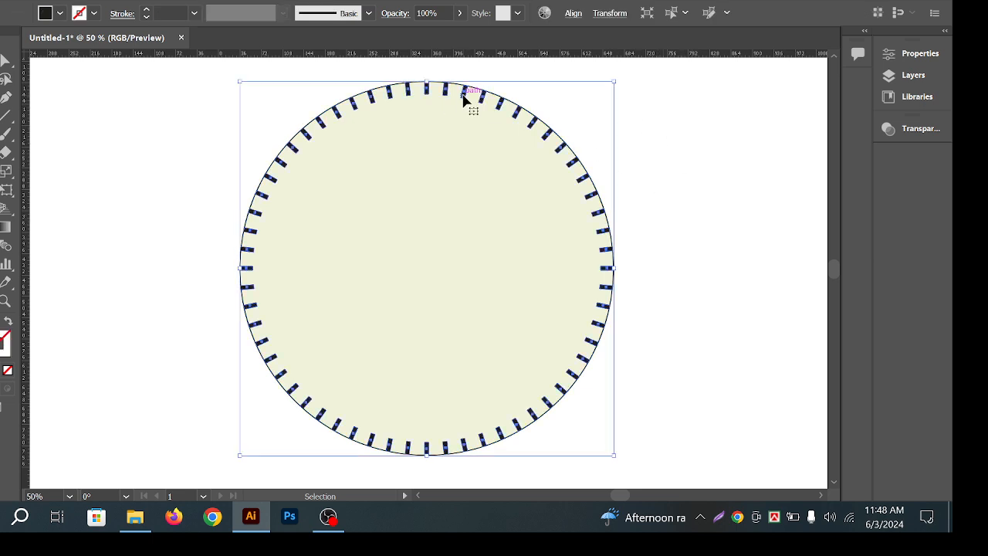
pyautogui.click(656, 135)
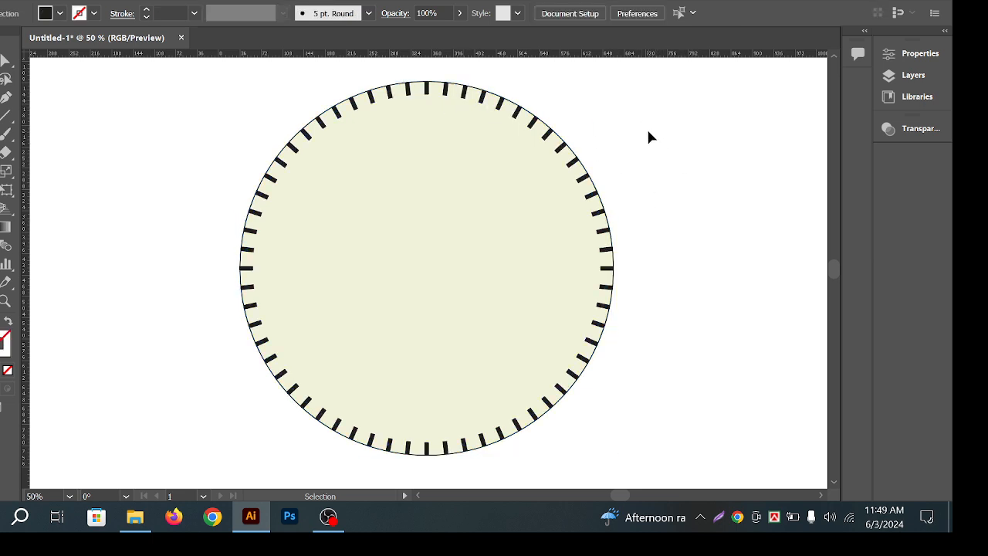
pyautogui.hotkey('ctrl', 'space')
pyautogui.moveTo(691, 148); pyautogui.dragTo(683, 151)
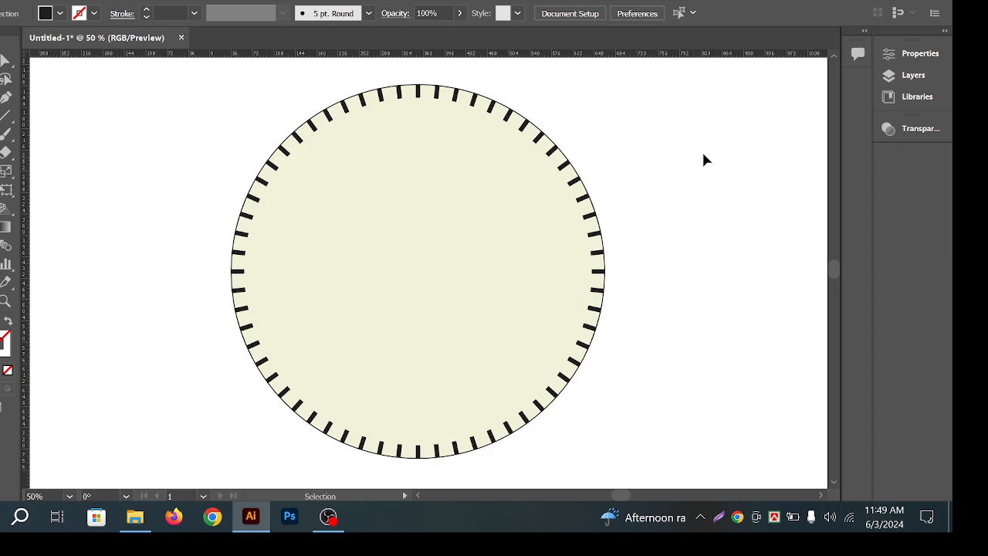
pyautogui.scroll(4, 423, 94)
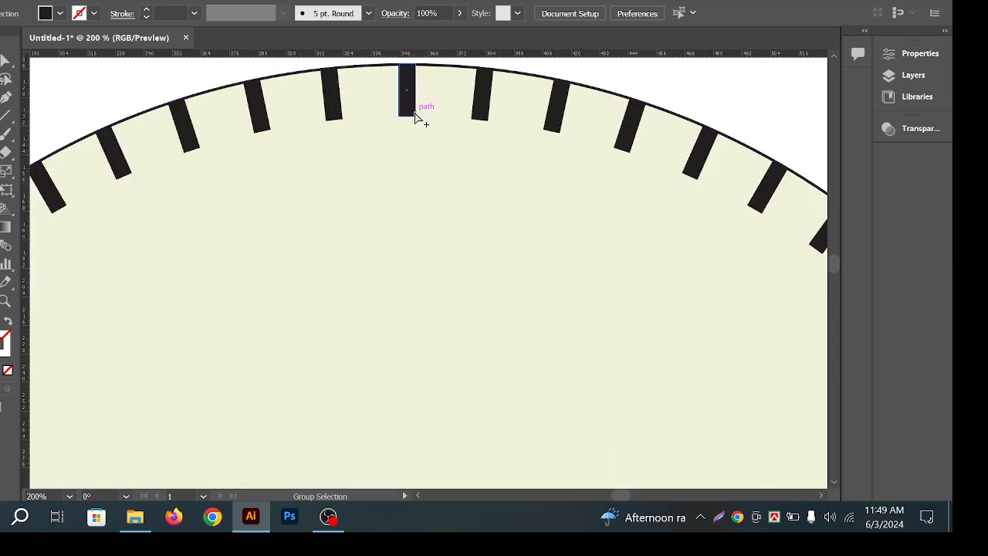
pyautogui.scroll(-1, 417, 124)
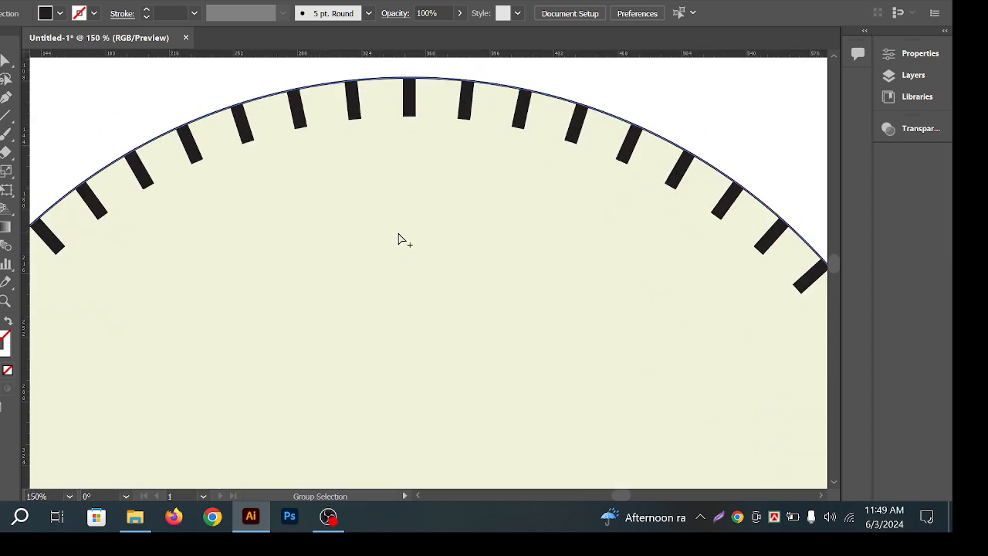
pyautogui.scroll(-3, 399, 240)
pyautogui.moveTo(591, 238); pyautogui.dragTo(617, 172)
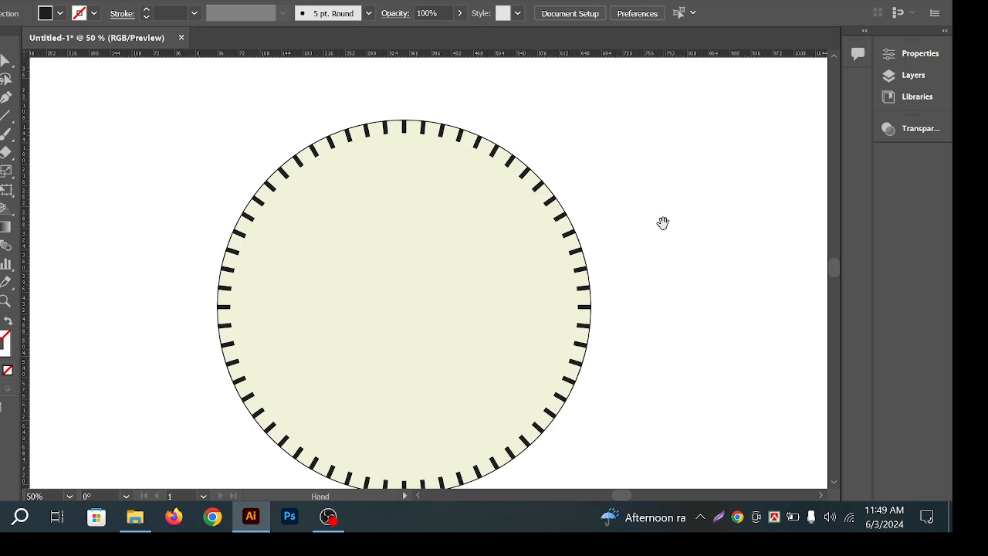
pyautogui.moveTo(662, 222)
pyautogui.mouseDown()
pyautogui.moveTo(659, 210)
pyautogui.moveTo(655, 219)
pyautogui.mouseUp()
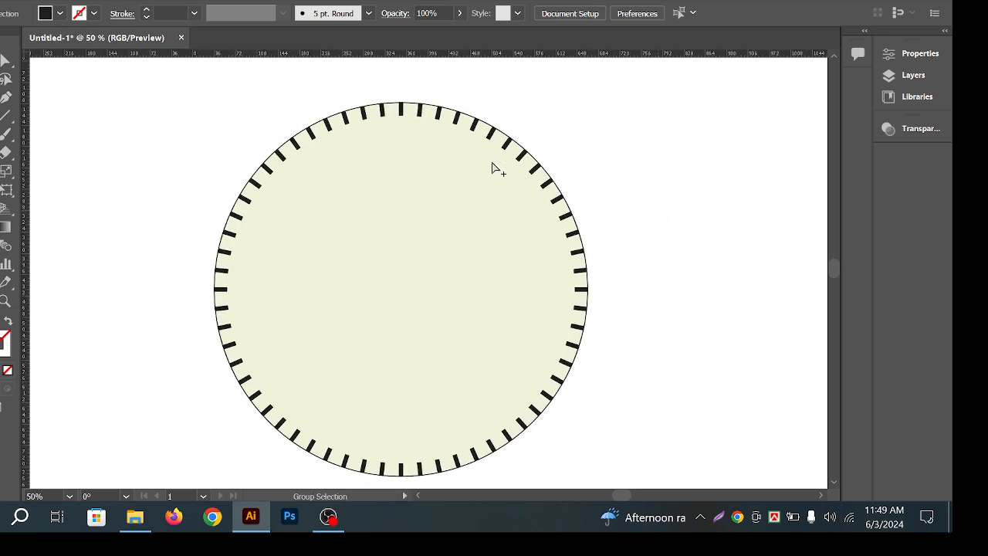
pyautogui.scroll(2, 492, 168)
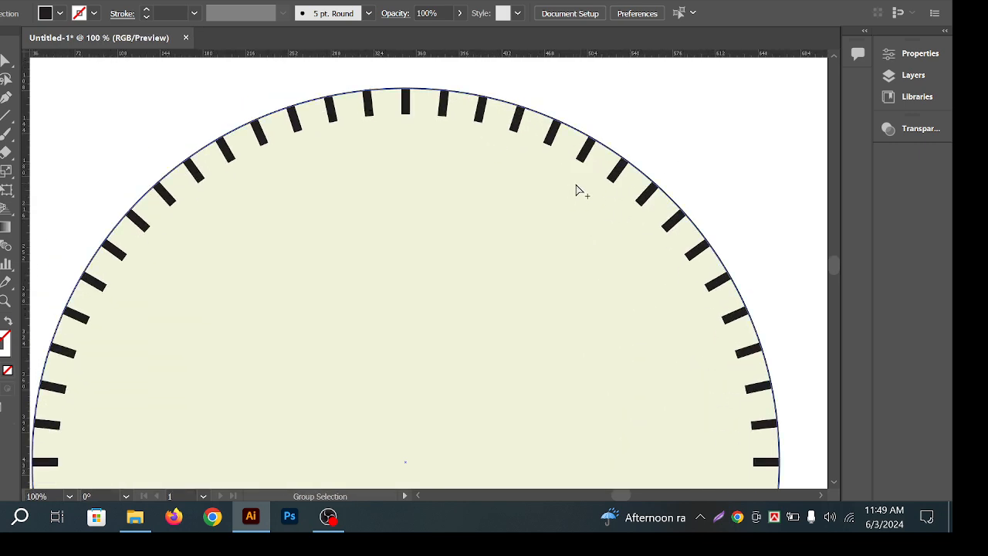
pyautogui.scroll(-1, 602, 186)
pyautogui.moveTo(695, 206); pyautogui.dragTo(646, 159)
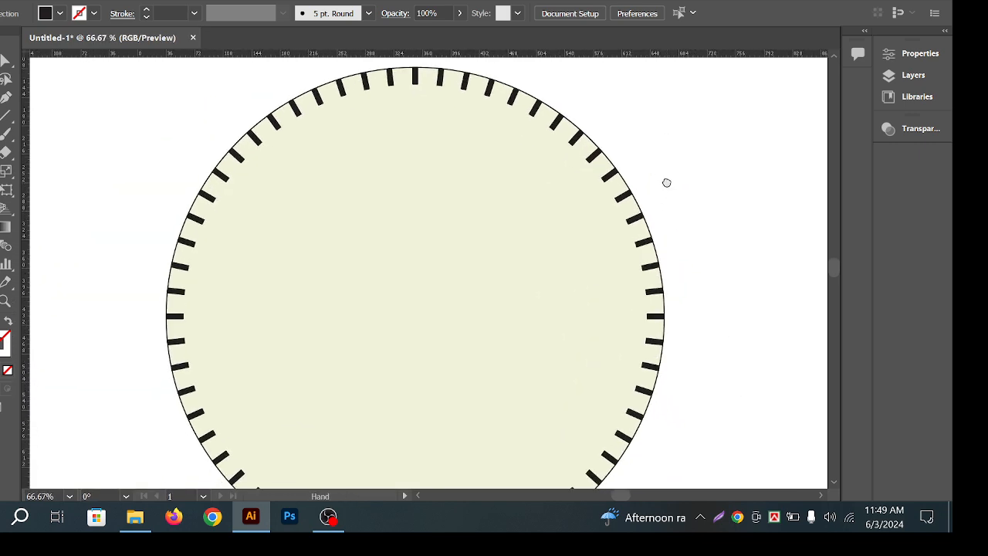
pyautogui.scroll(-1, 668, 185)
pyautogui.moveTo(695, 190); pyautogui.dragTo(689, 213)
pyautogui.press('space')
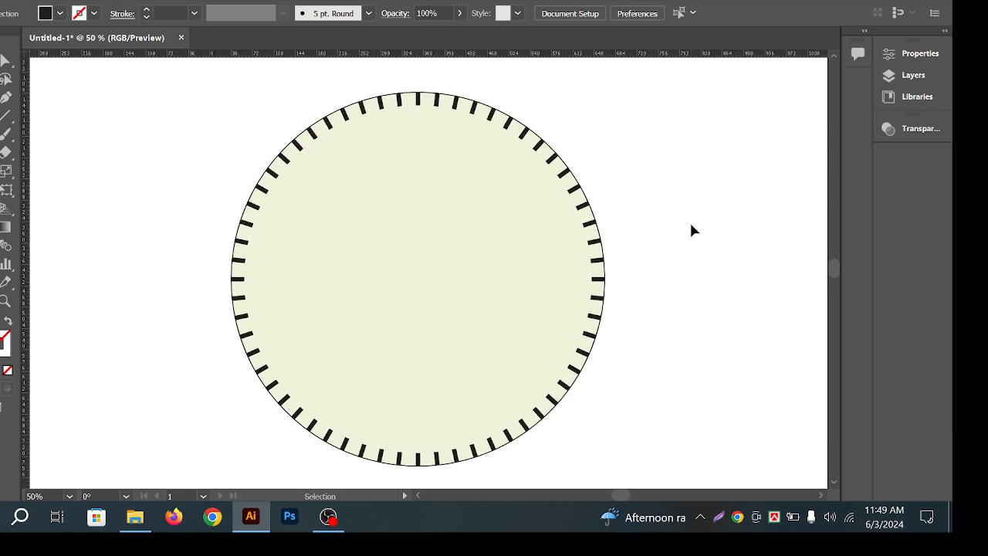
pyautogui.moveTo(634, 254); pyautogui.dragTo(622, 247)
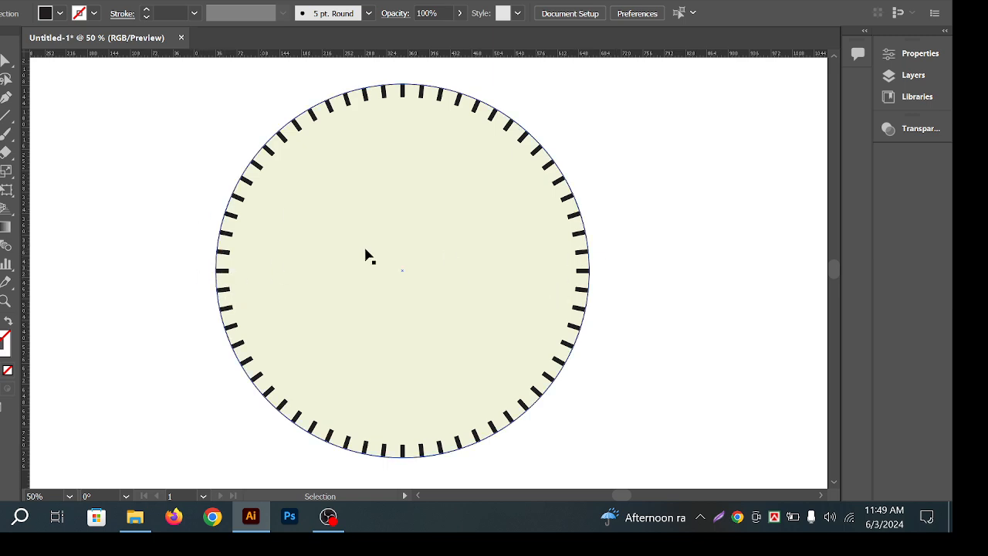
pyautogui.press('h')
pyautogui.moveTo(606, 217); pyautogui.dragTo(635, 198)
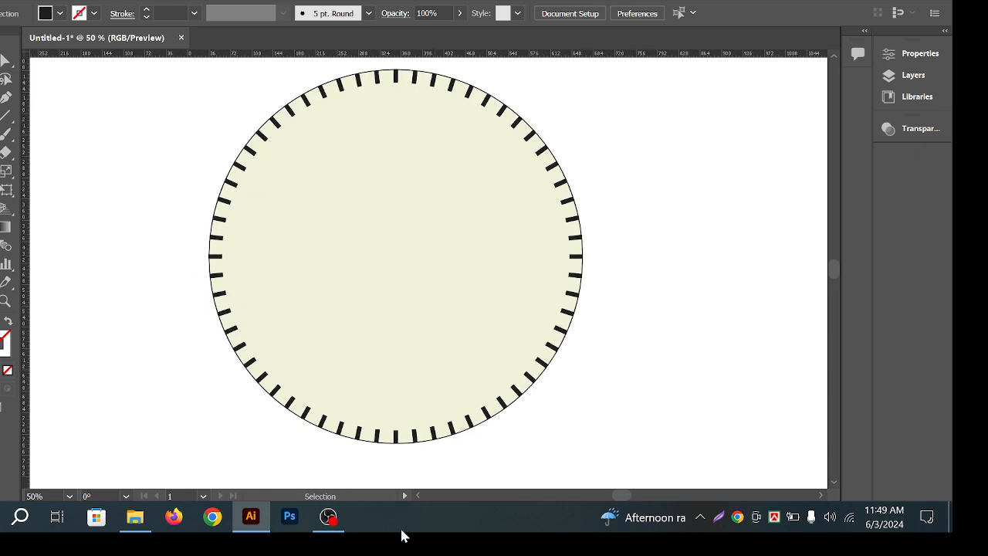
# Switch to Chrome and open it with the Graphic Design profile
pyautogui.click(212, 519)
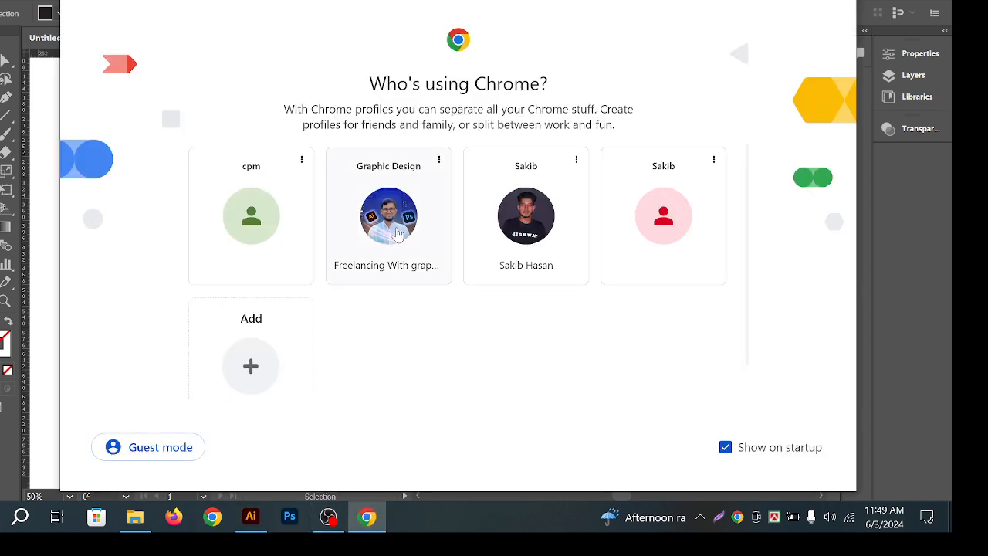
pyautogui.click(397, 233)
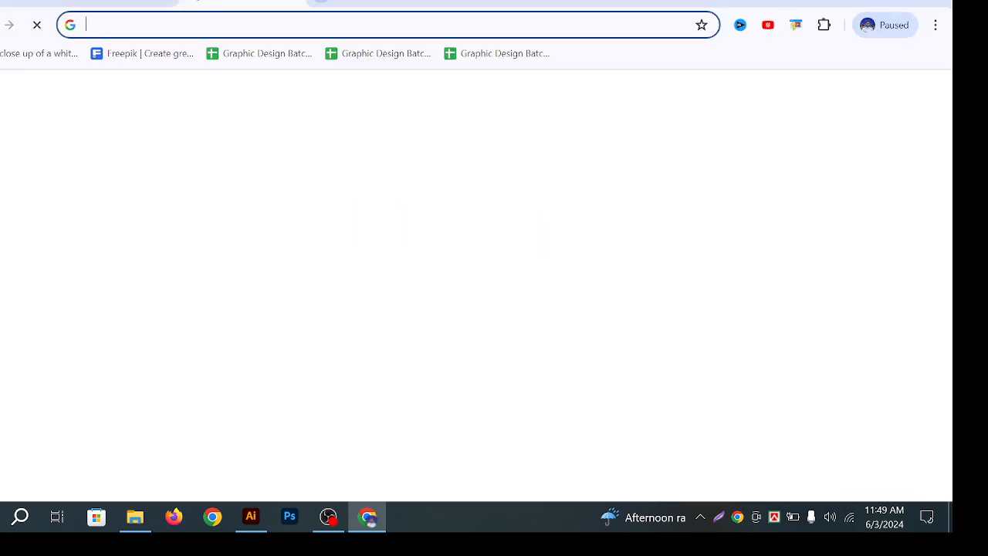
# Search Google for "watch" and show the image results
pyautogui.click(389, 25)
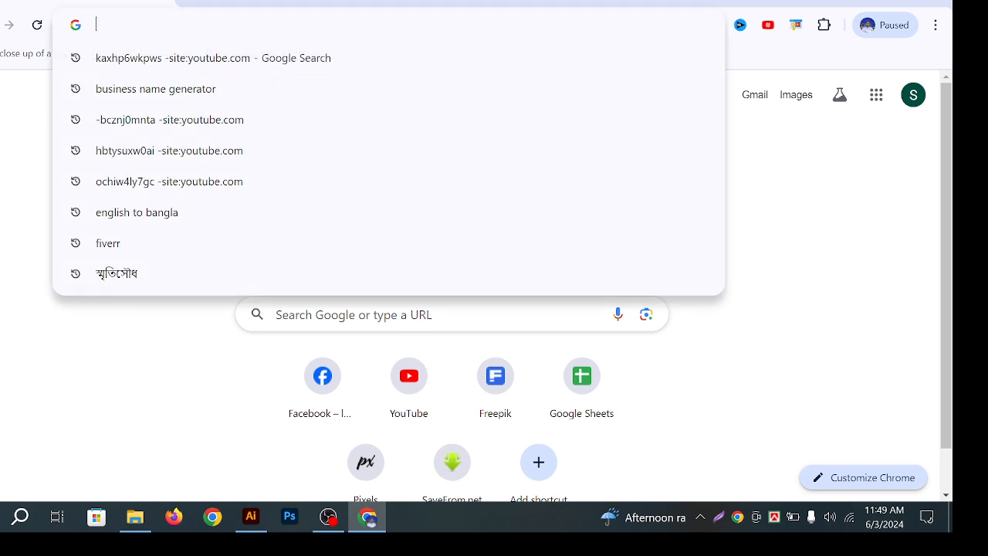
pyautogui.write('wa')
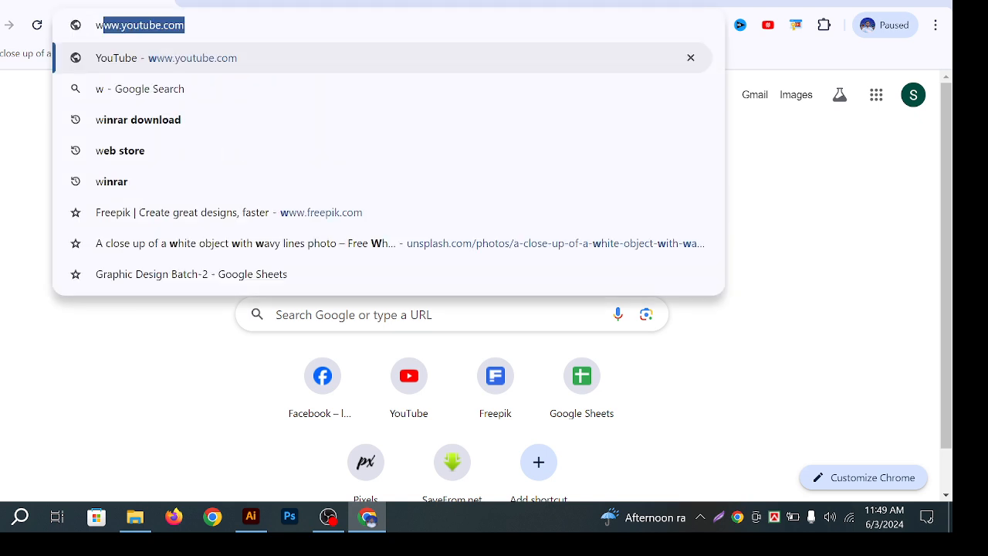
pyautogui.press('BackSpace')
pyautogui.press('BackSpace')
pyautogui.write('watch')
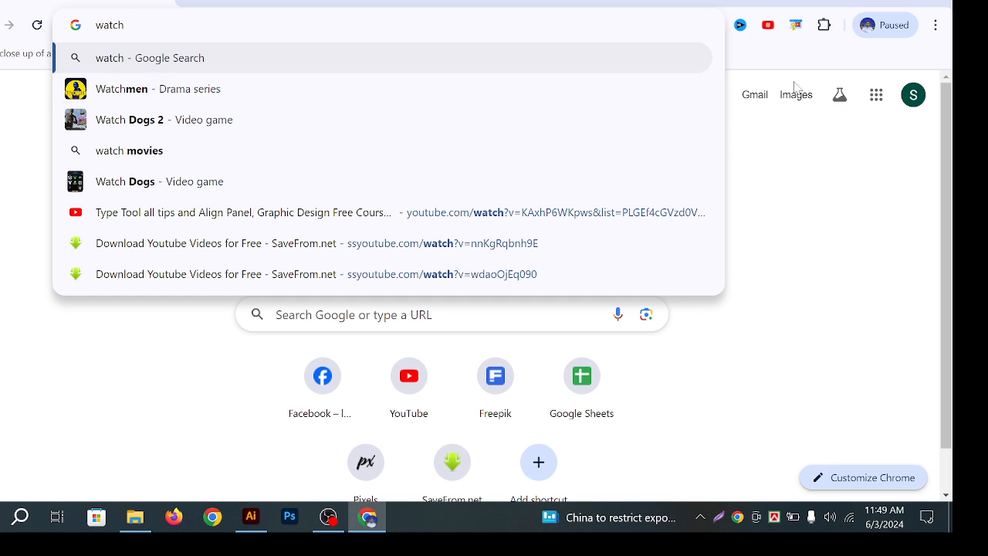
pyautogui.press('Return')
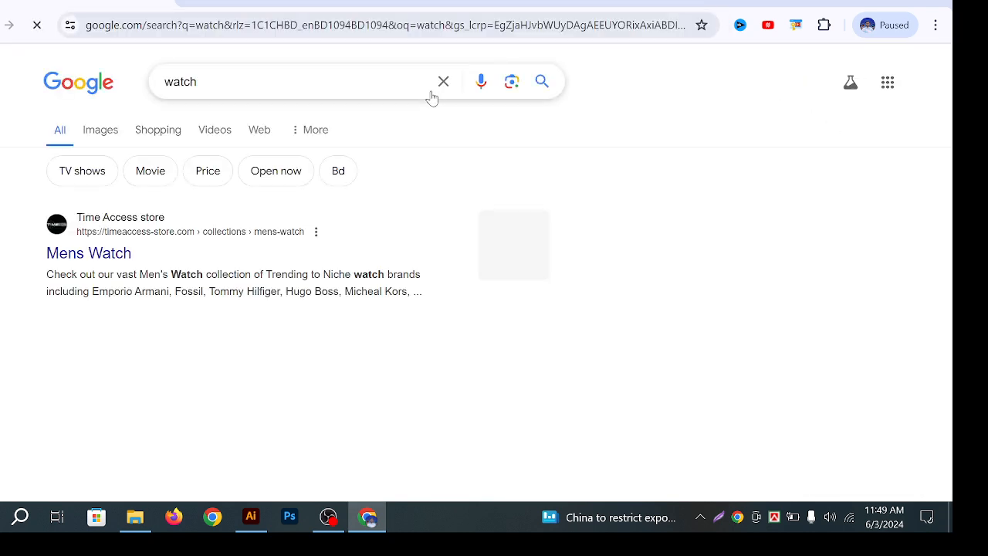
pyautogui.click(100, 133)
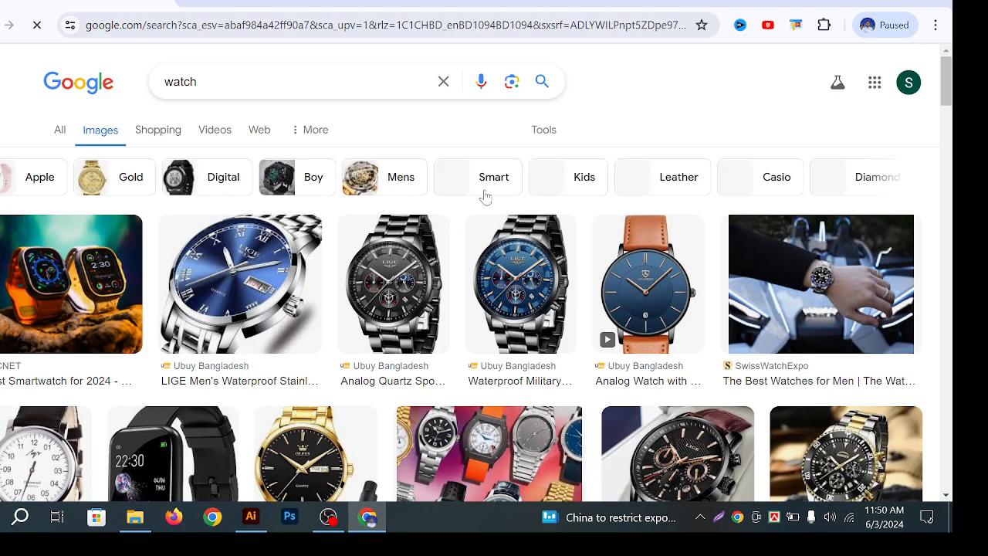
# Browse the watch images, preview the white-dial TIMEWEAR watch with the brown leather strap, and return to Illustrator
pyautogui.scroll(-3, 485, 197)
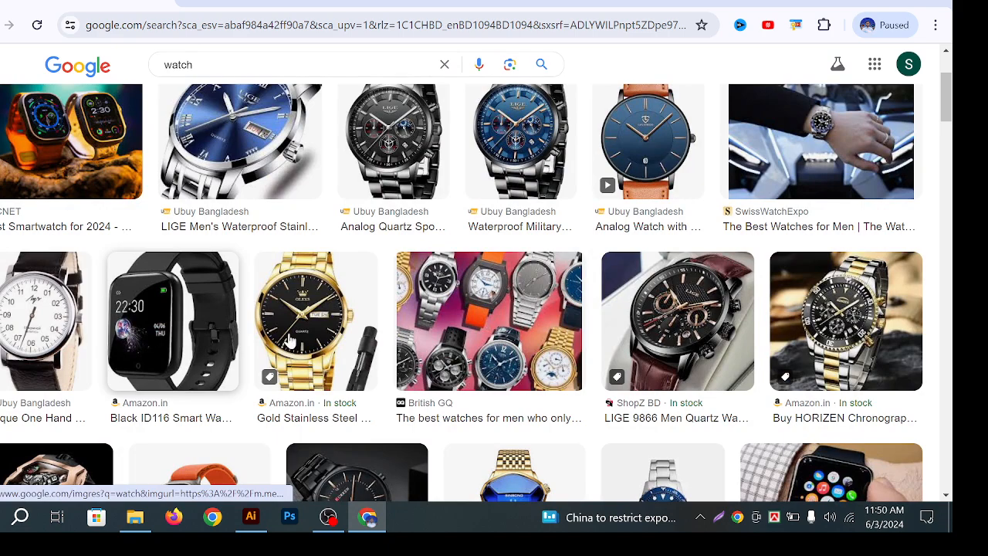
pyautogui.scroll(-7, 291, 341)
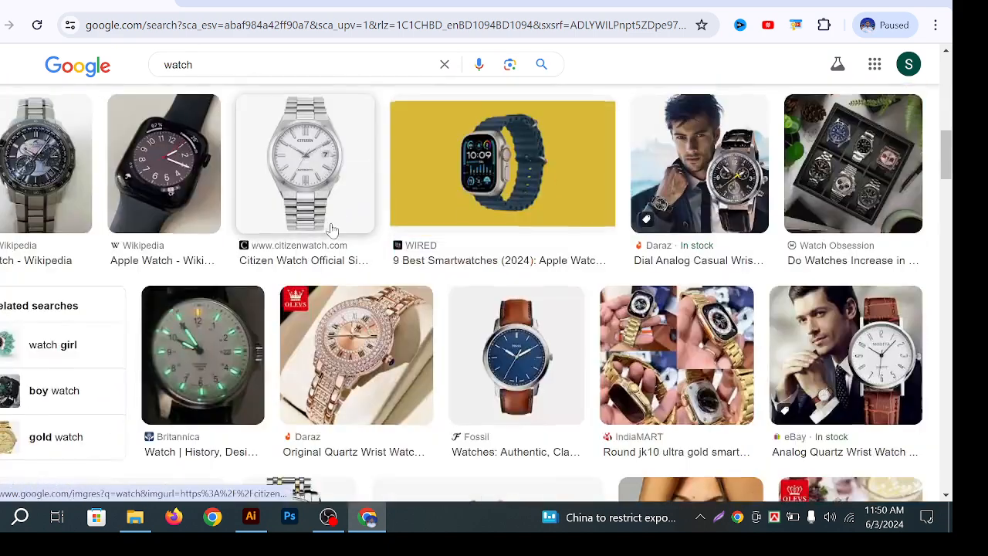
pyautogui.scroll(10, 332, 230)
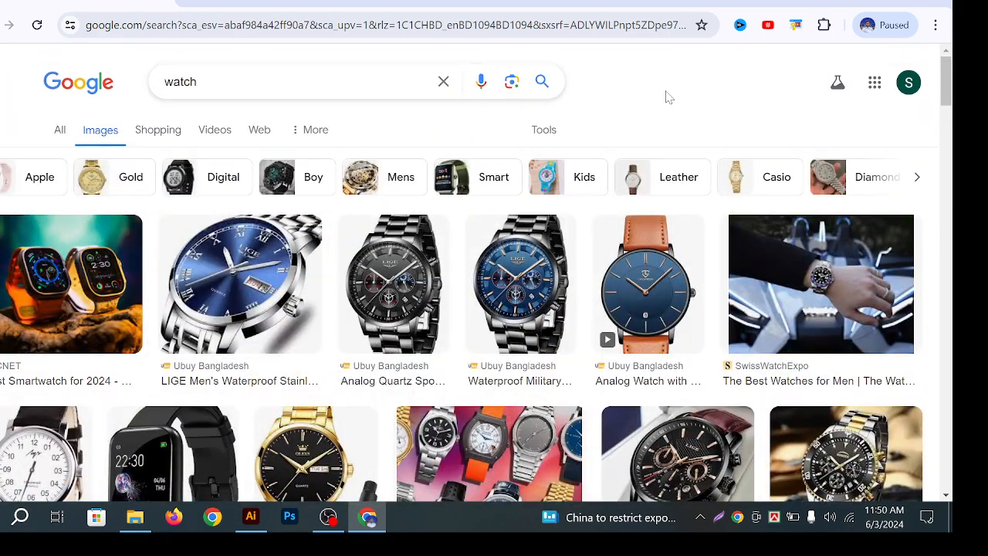
pyautogui.scroll(-6, 612, 239)
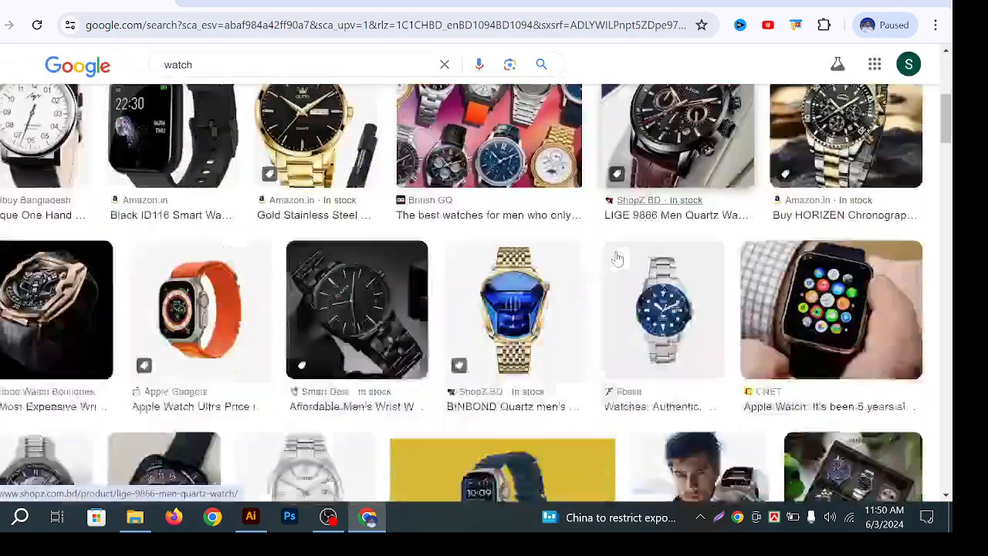
pyautogui.scroll(-7, 618, 257)
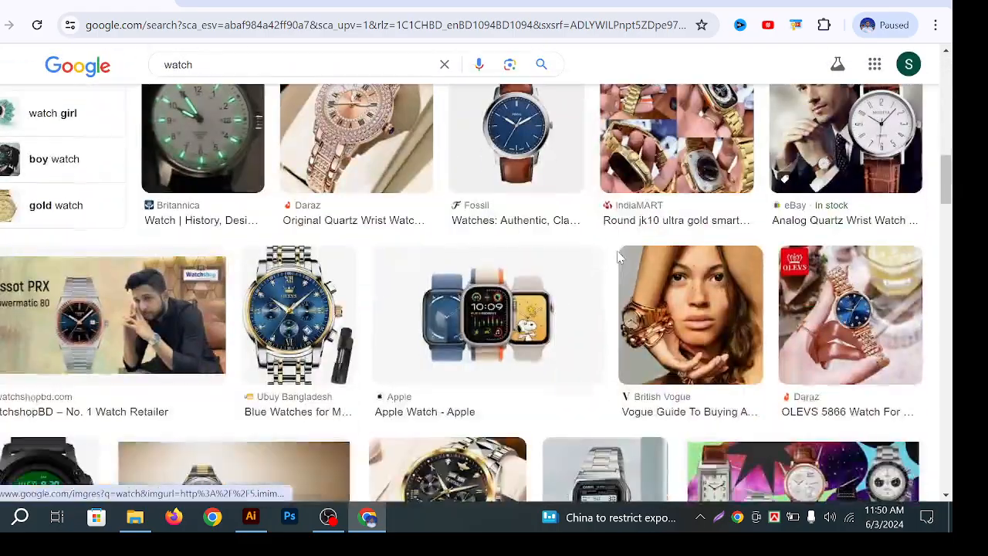
pyautogui.scroll(-5, 618, 257)
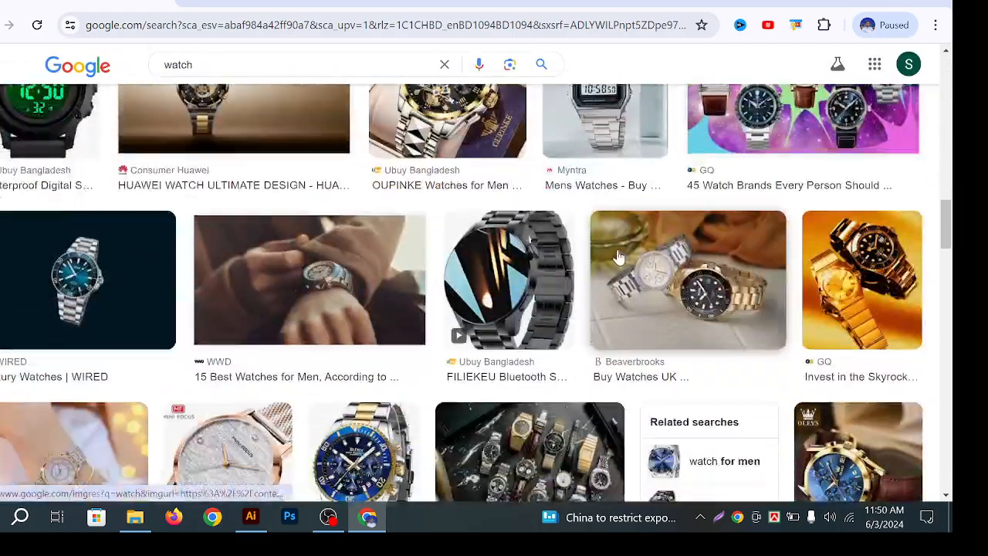
pyautogui.scroll(-5, 618, 257)
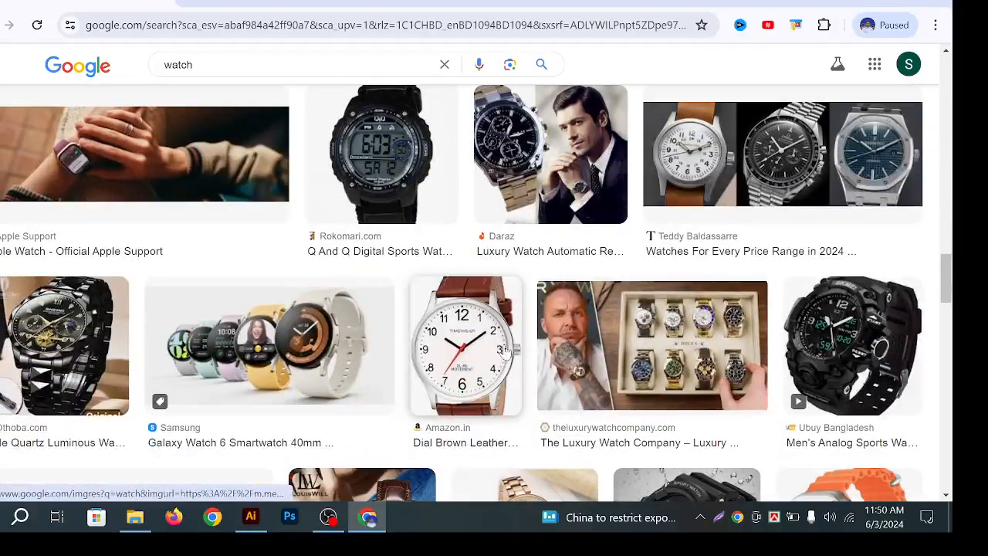
pyautogui.click(503, 351)
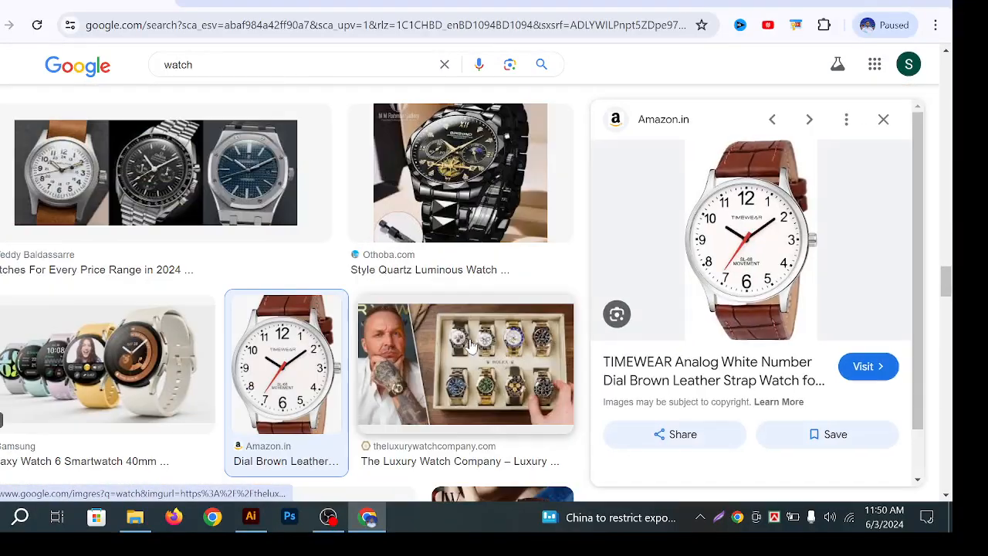
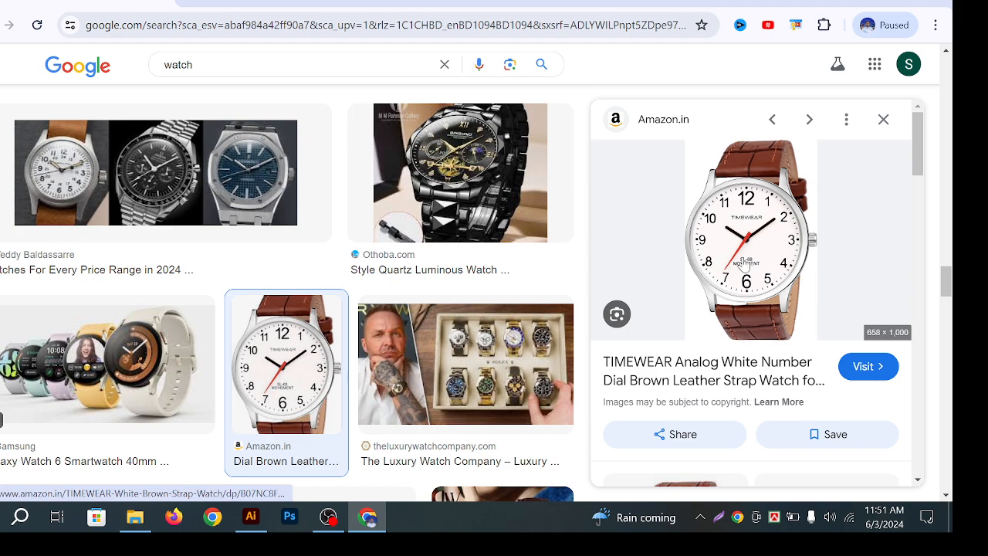
pyautogui.click(883, 119)
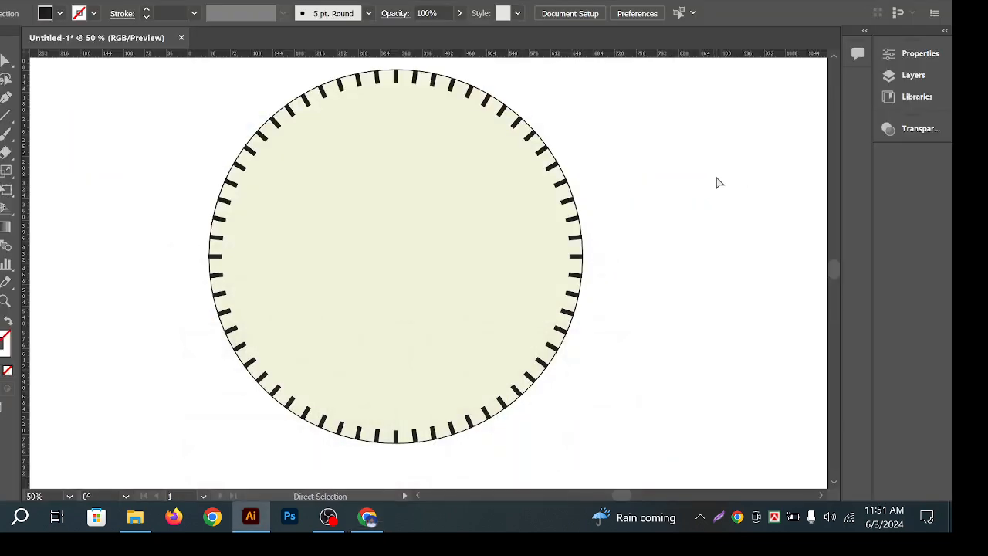
pyautogui.moveTo(646, 237); pyautogui.dragTo(642, 245)
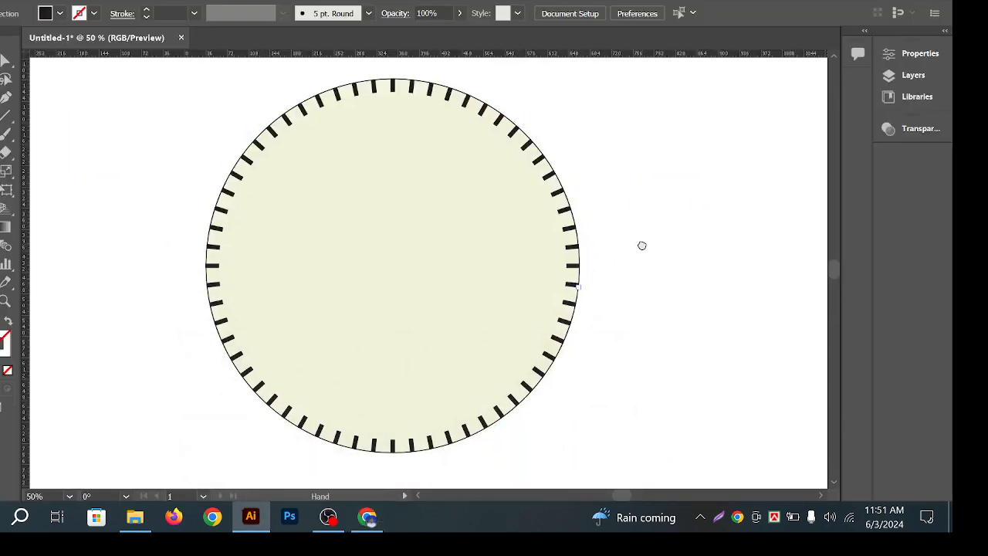
pyautogui.click(439, 289)
pyautogui.click(645, 237)
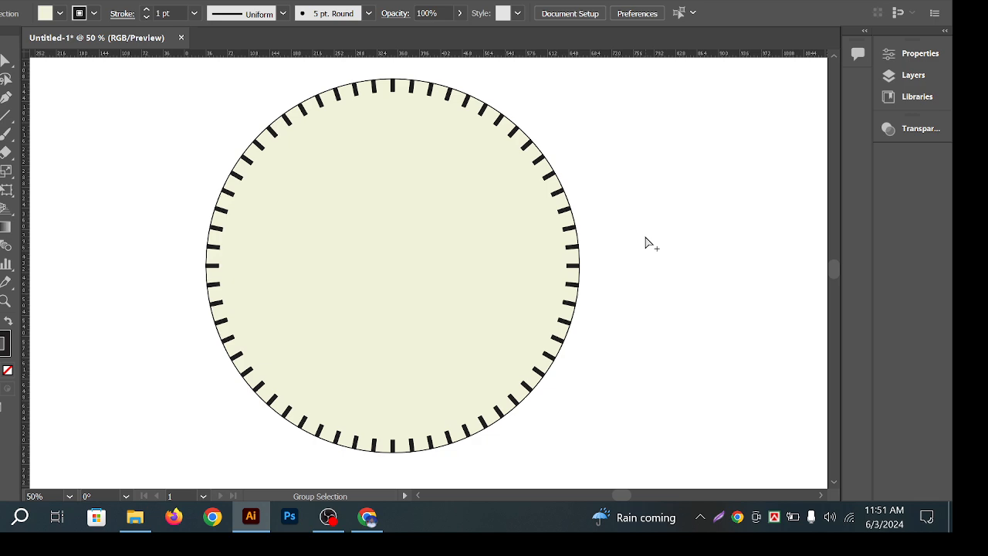
pyautogui.scroll(-1, 644, 235)
pyautogui.moveTo(643, 235); pyautogui.dragTo(622, 238)
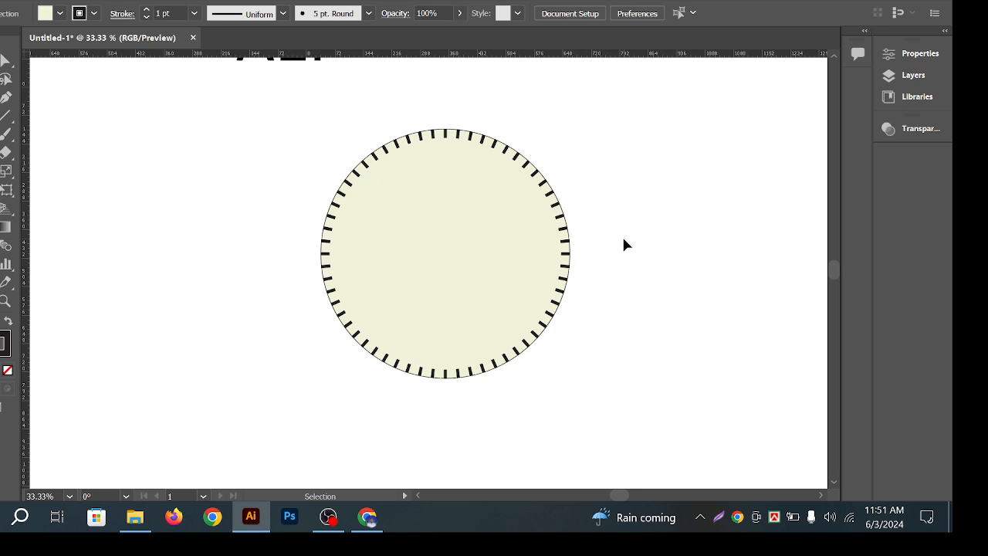
pyautogui.scroll(1, 624, 239)
pyautogui.moveTo(624, 238); pyautogui.dragTo(617, 212)
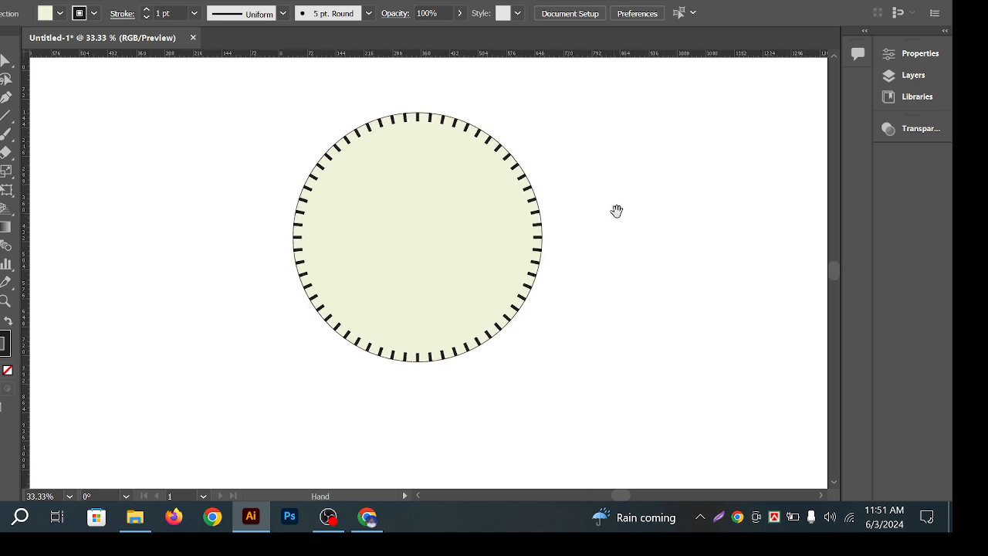
pyautogui.click(487, 227)
pyautogui.click(629, 164)
# Place a horizontal and a vertical guide through the centre of the pale yellow circle
pyautogui.click(434, 212)
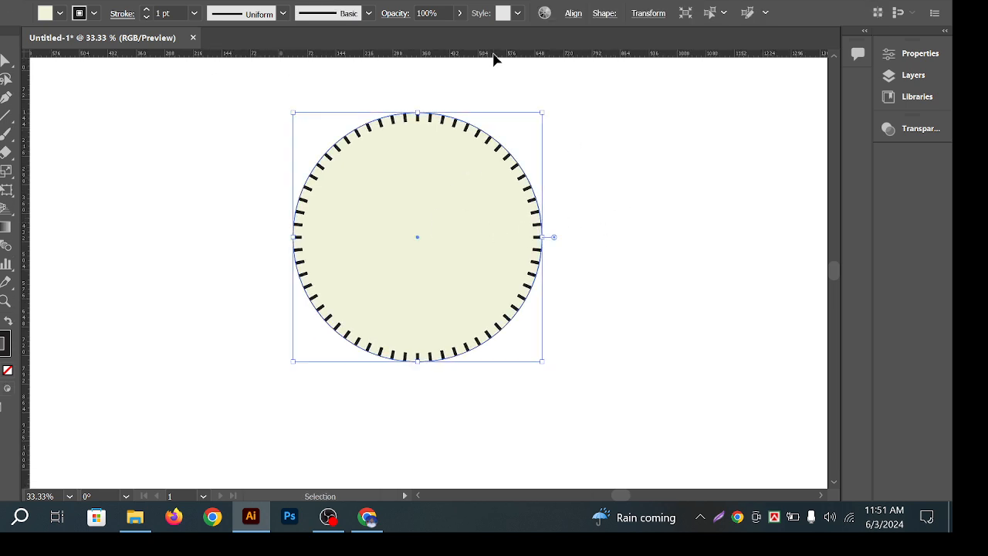
pyautogui.moveTo(493, 55); pyautogui.dragTo(515, 237)
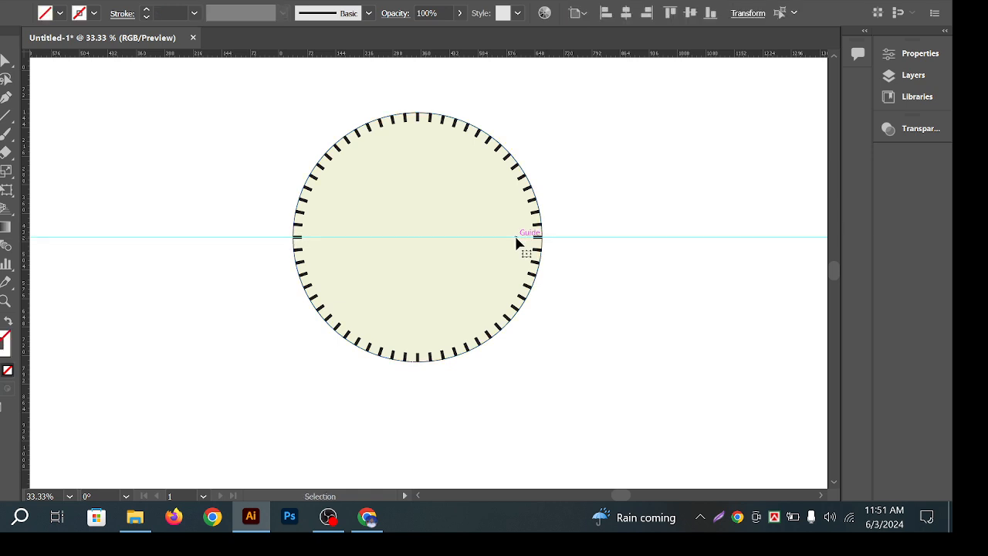
pyautogui.moveTo(30, 194); pyautogui.dragTo(416, 253)
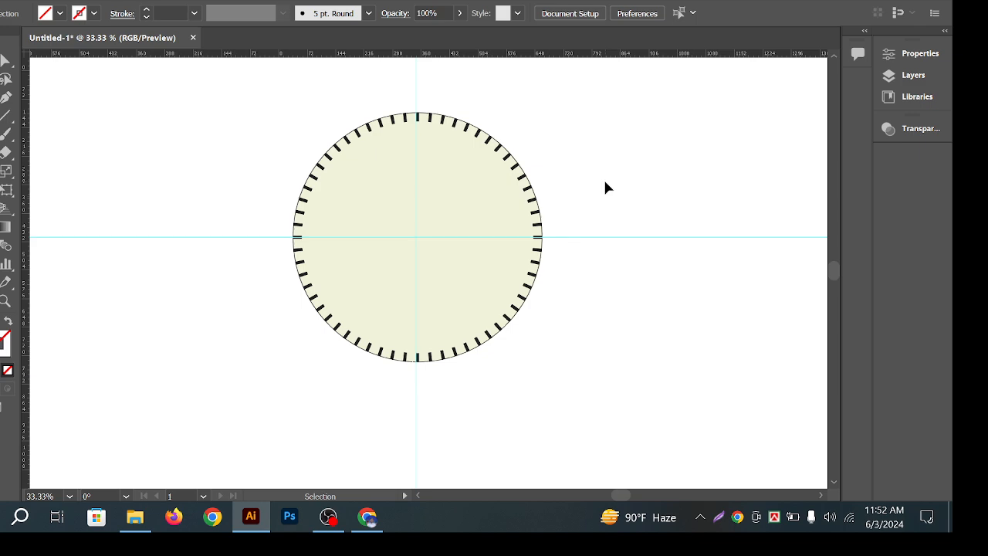
# Align the guides more precisely with the exact centre point of the pale yellow circle, and deselect them
pyautogui.moveTo(511, 227)
pyautogui.mouseDown()
pyautogui.moveTo(549, 214)
pyautogui.moveTo(518, 227)
pyautogui.mouseUp()
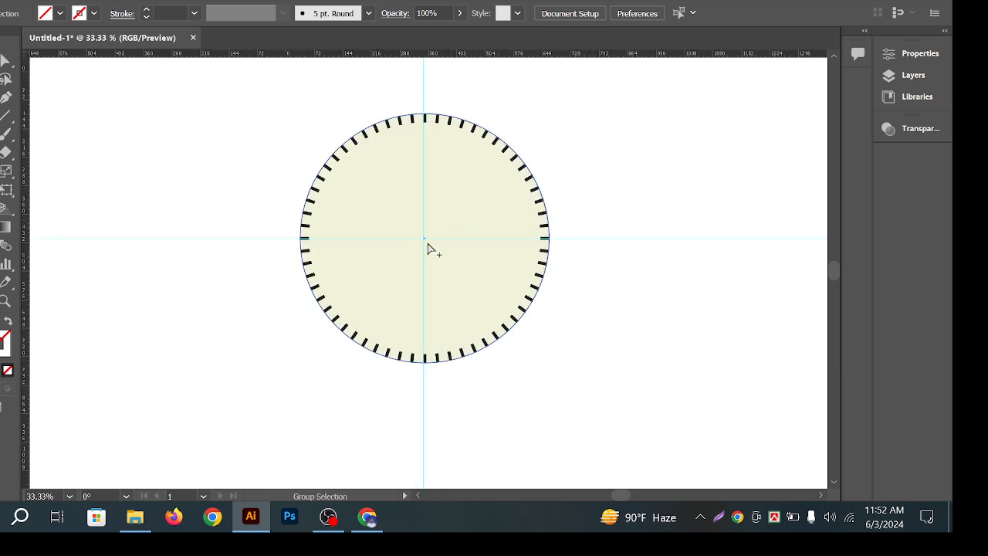
pyautogui.scroll(8, 428, 244)
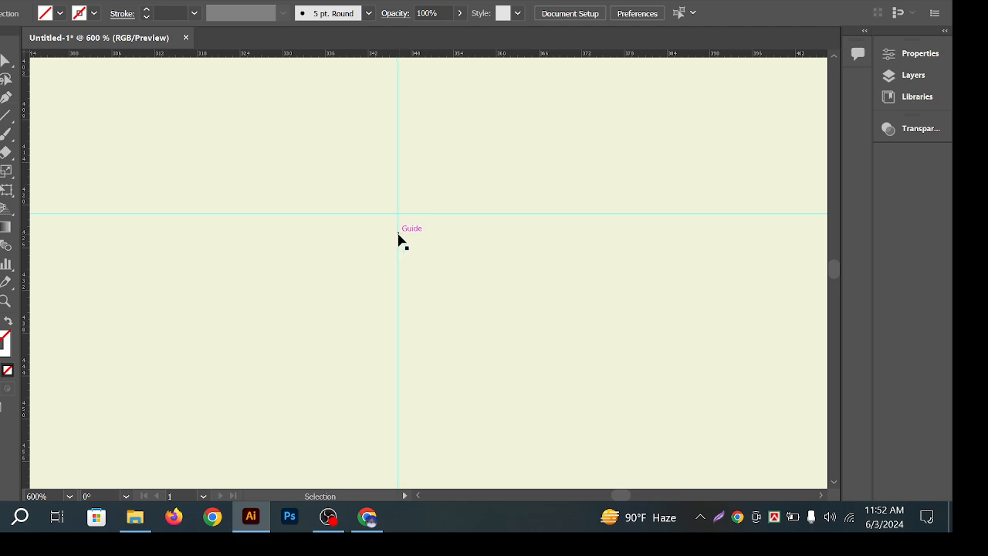
pyautogui.moveTo(399, 237); pyautogui.dragTo(484, 214)
pyautogui.scroll(-9, 483, 214)
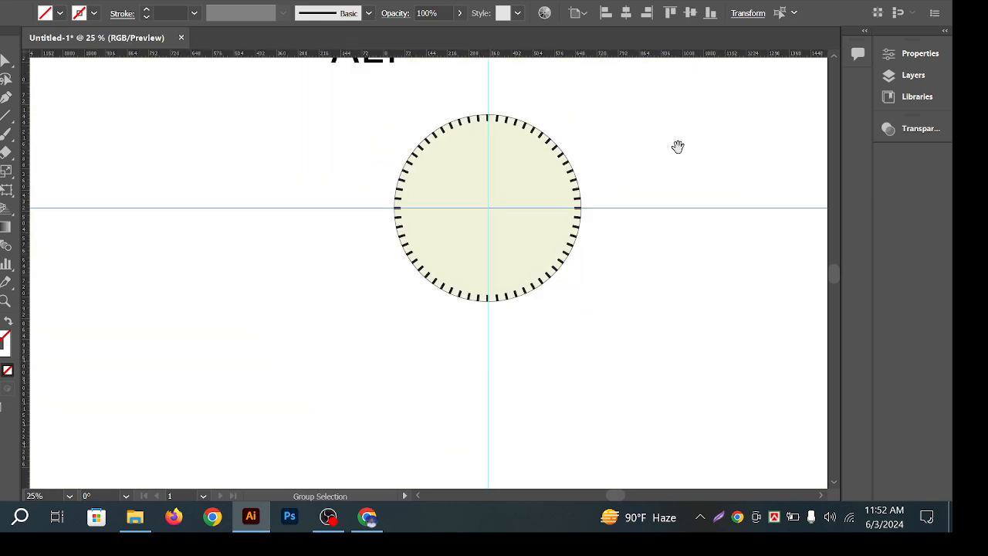
pyautogui.click(630, 183)
# Draw a small circle about 94 pt in diameter, centred on the intersection of the guides
pyautogui.scroll(1, 456, 250)
pyautogui.moveTo(543, 194); pyautogui.dragTo(517, 192)
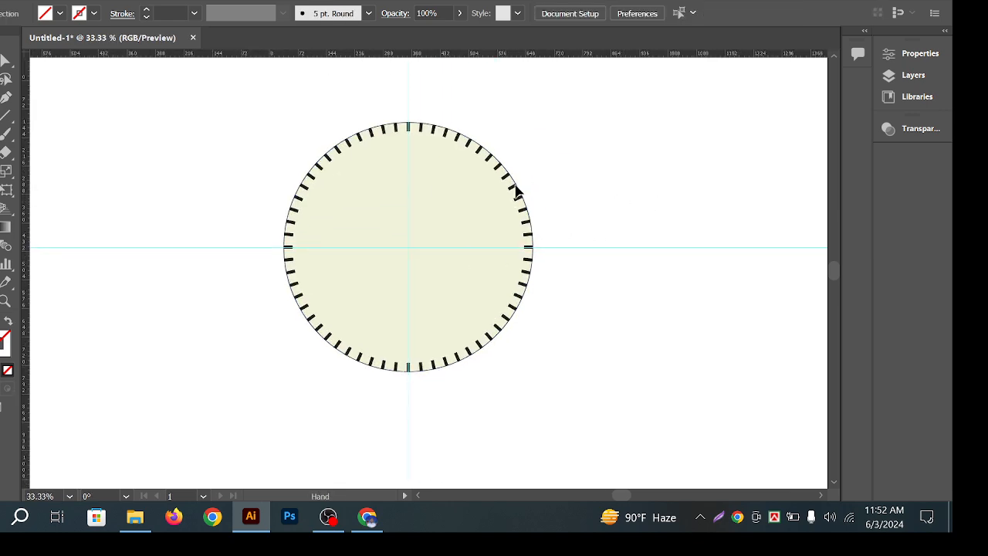
pyautogui.moveTo(6, 153); pyautogui.dragTo(44, 172)
pyautogui.scroll(4, 353, 261)
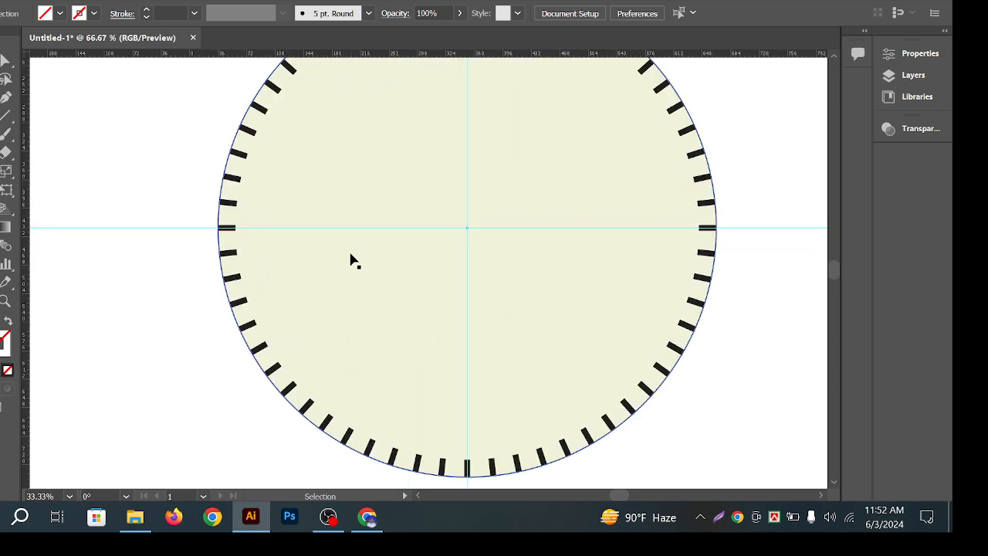
pyautogui.moveTo(506, 201); pyautogui.dragTo(525, 282)
pyautogui.scroll(-5, 523, 282)
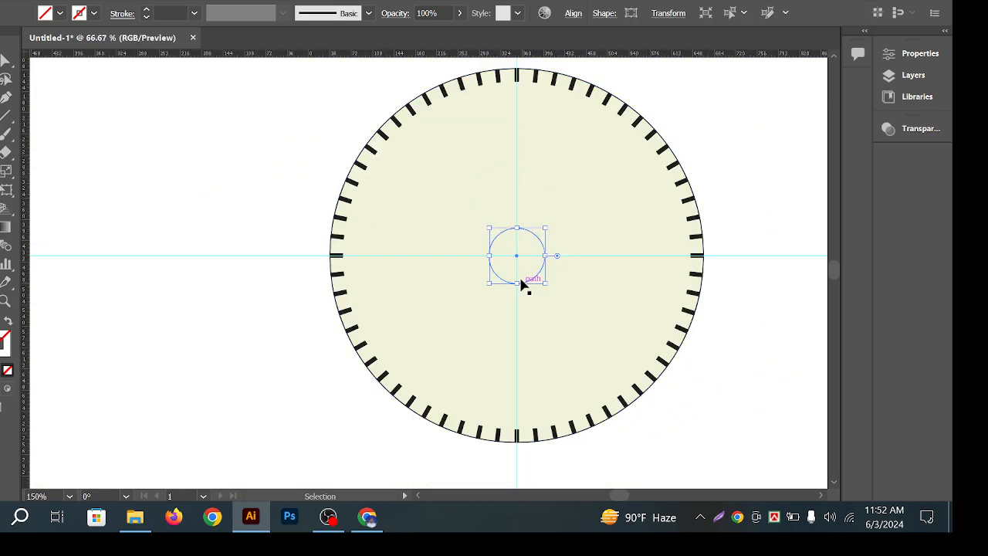
# Fill the small centre circle with a dark gold at a hue of 45°, and deselect it
pyautogui.doubleClick(4, 340)
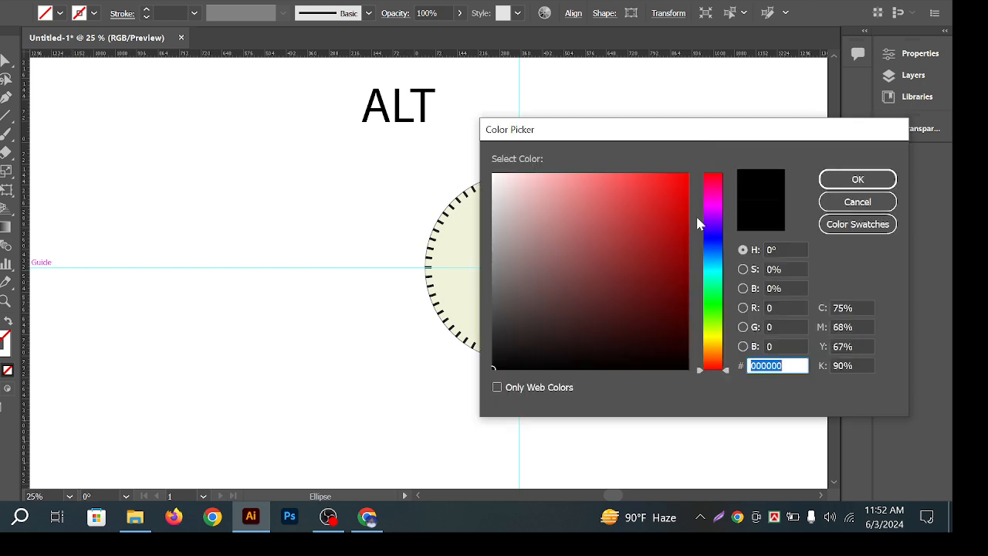
pyautogui.click(705, 346)
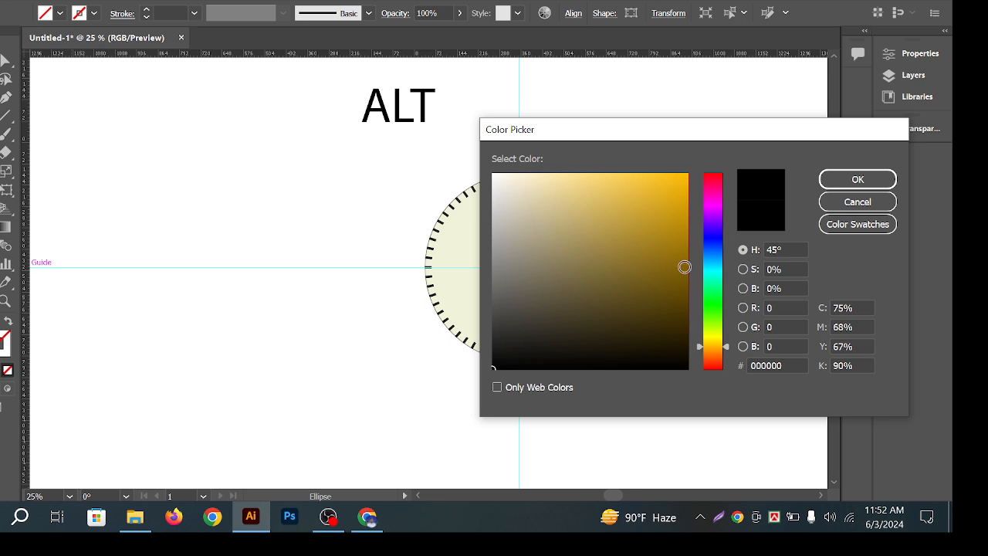
pyautogui.click(671, 230)
pyautogui.click(858, 179)
pyautogui.click(718, 137)
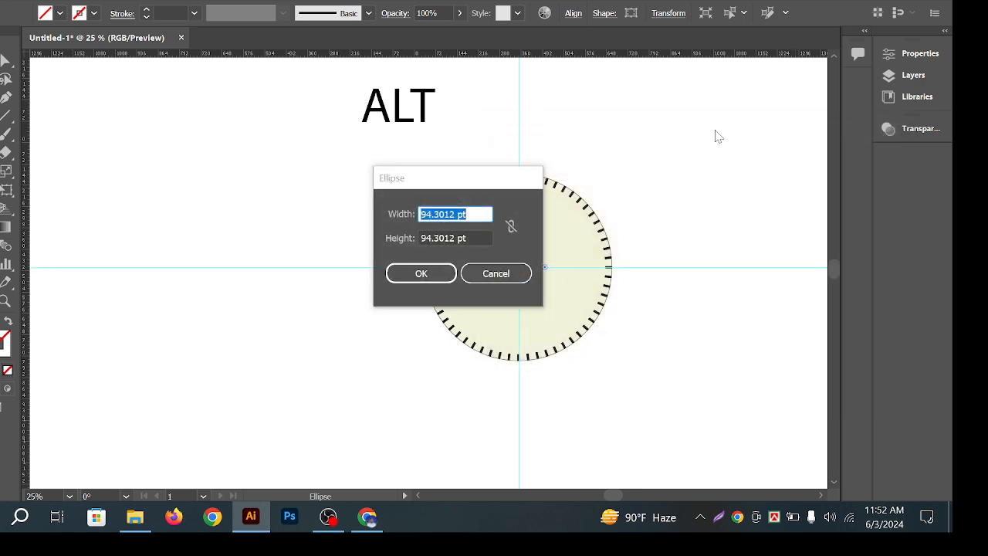
pyautogui.click(509, 275)
pyautogui.click(5, 60)
pyautogui.click(677, 186)
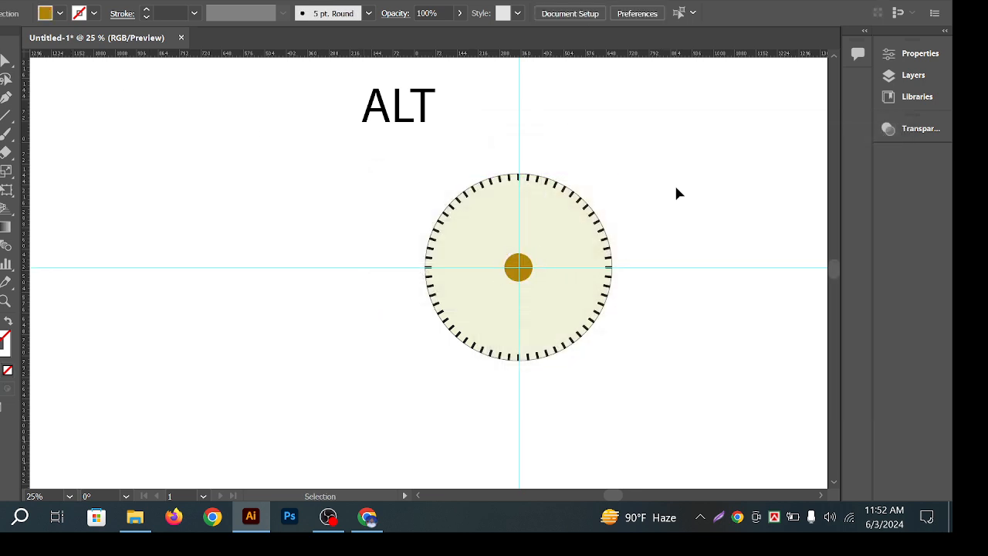
# Draw a gold triangle about 87 pt wide and 75 pt high in the blank area beside the dial
pyautogui.scroll(4, 517, 269)
pyautogui.moveTo(591, 261); pyautogui.dragTo(480, 244)
pyautogui.scroll(-2, 505, 263)
pyautogui.moveTo(611, 227); pyautogui.dragTo(552, 268)
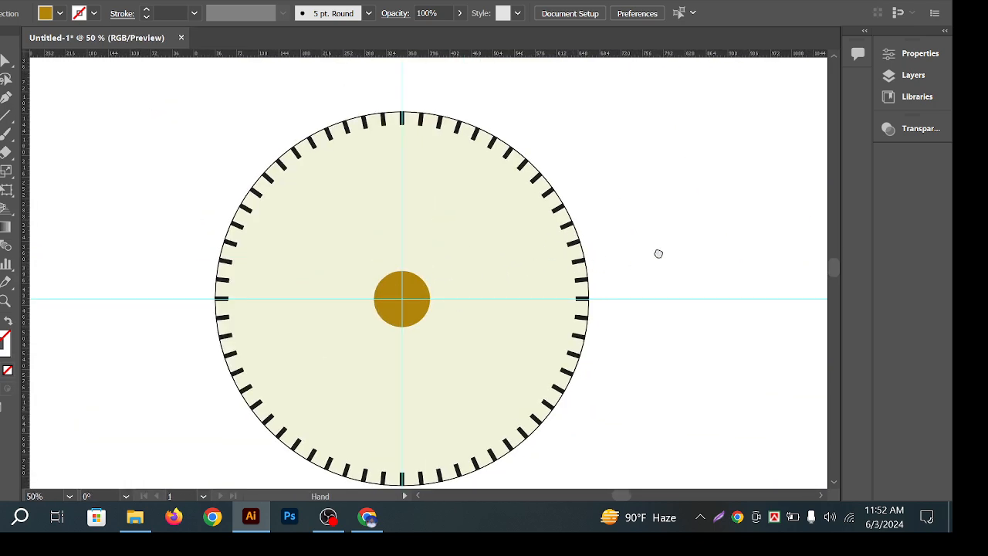
pyautogui.moveTo(658, 254)
pyautogui.mouseDown()
pyautogui.moveTo(667, 271)
pyautogui.moveTo(672, 257)
pyautogui.mouseUp()
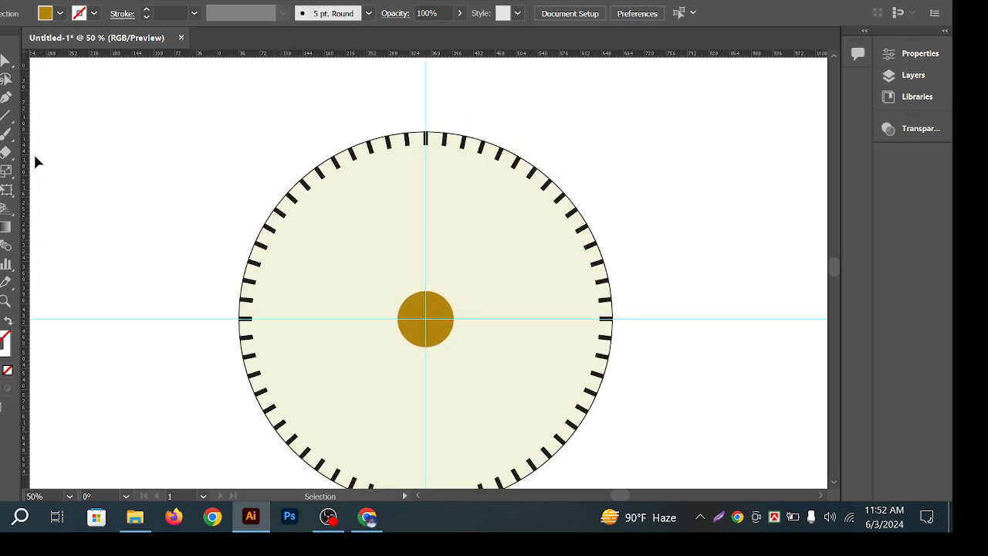
pyautogui.click(3, 134)
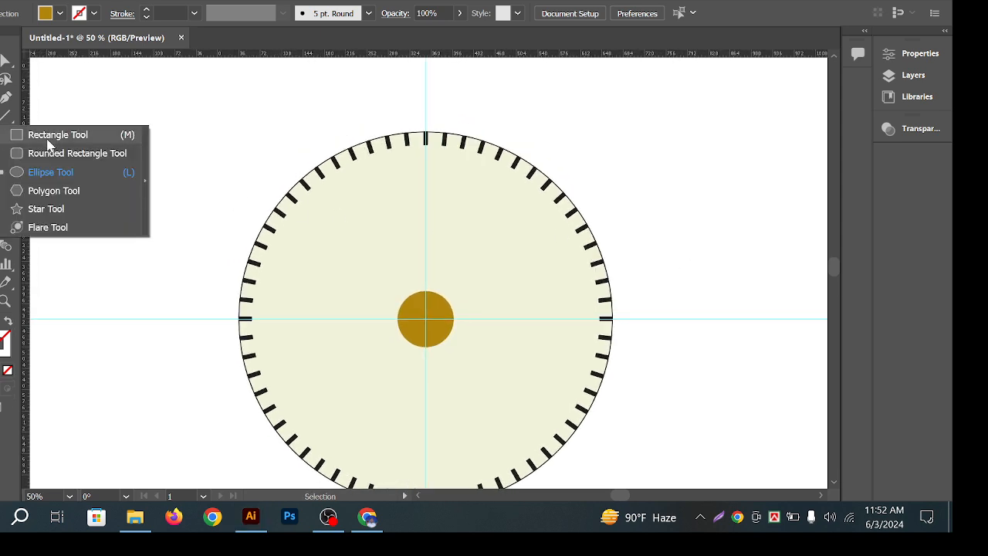
pyautogui.click(64, 194)
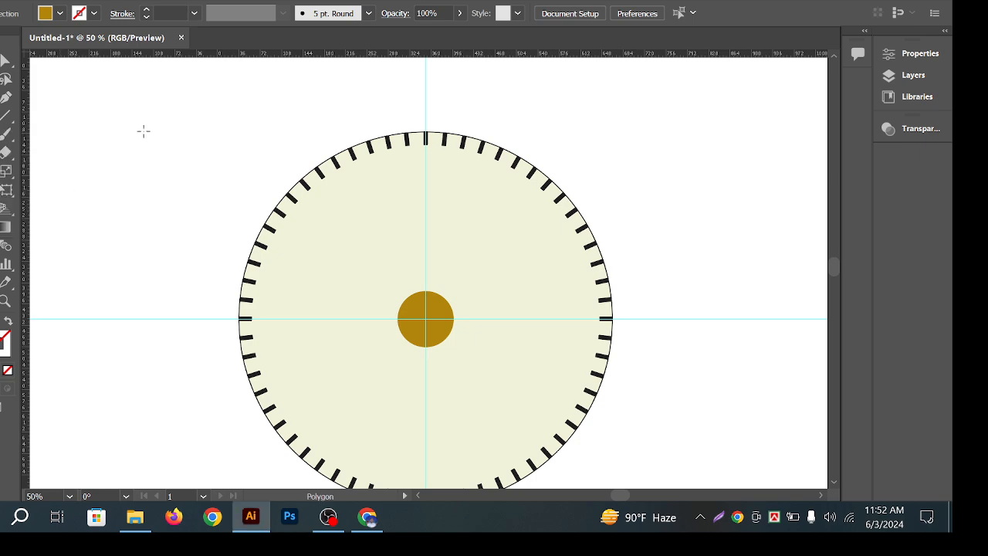
pyautogui.click(143, 131)
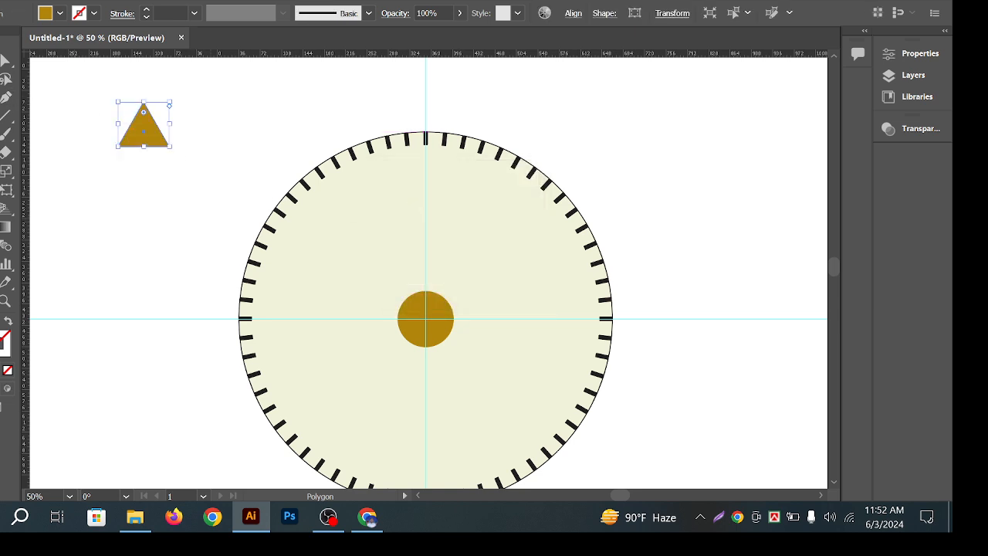
pyautogui.press('v')
pyautogui.click(197, 98)
pyautogui.click(143, 139)
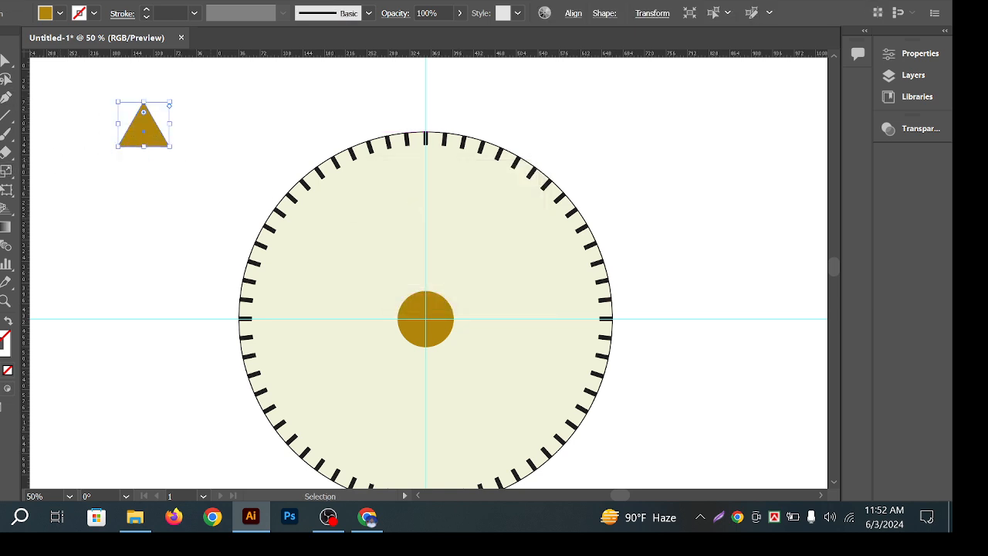
# Rotate the gold triangle 90° clockwise so that it points to the right
pyautogui.click(6, 171)
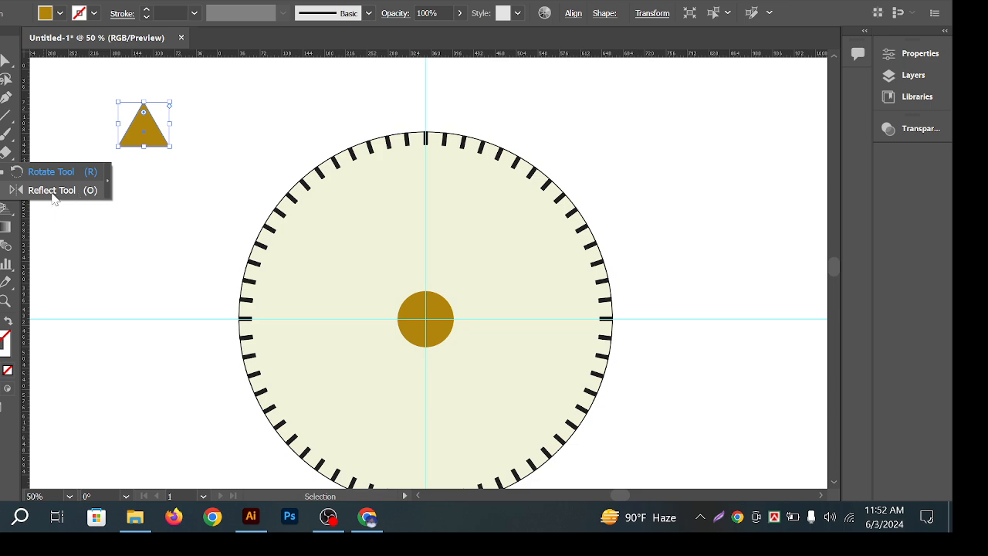
pyautogui.click(254, 128)
pyautogui.click(146, 132)
pyautogui.moveTo(170, 97); pyautogui.dragTo(209, 184)
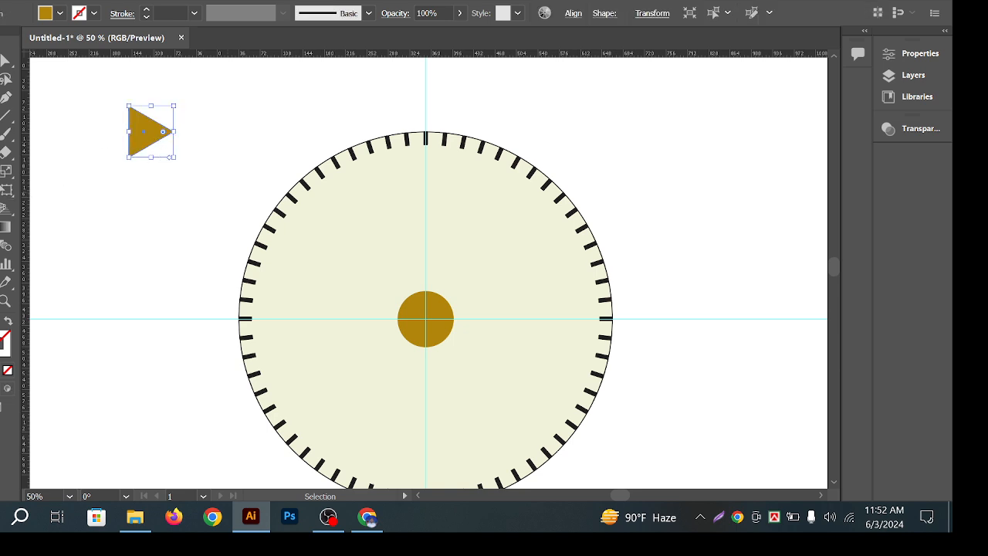
# Try reflecting the gold triangle freehand with the Reflect tool, undo the reflection, and reselect the triangle
pyautogui.moveTo(6, 171); pyautogui.dragTo(46, 184)
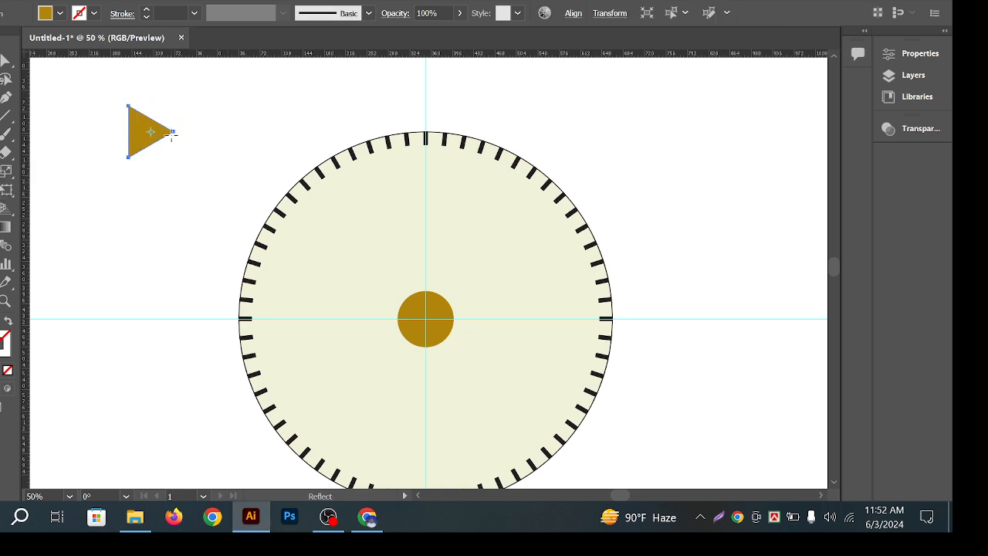
pyautogui.moveTo(172, 133); pyautogui.dragTo(31, 90)
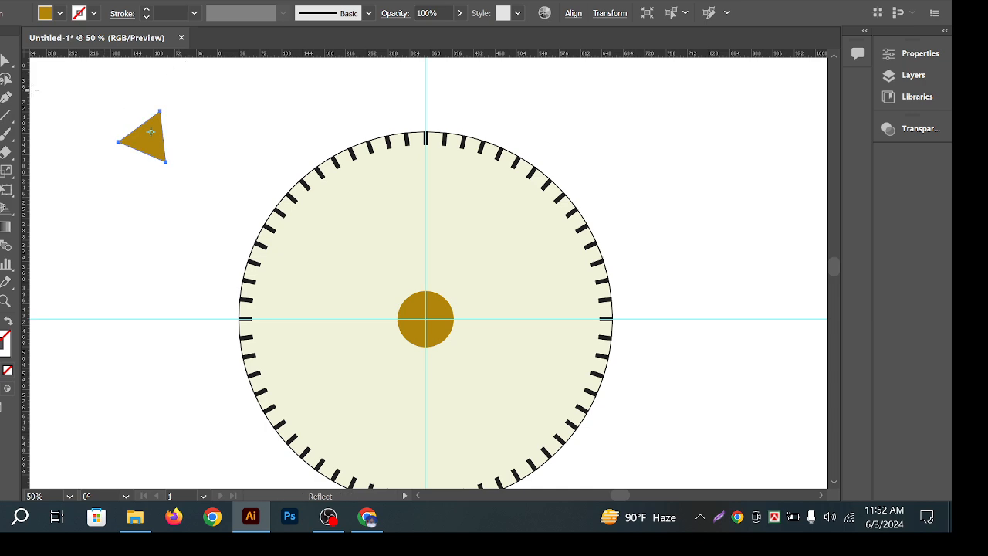
pyautogui.press('v')
pyautogui.click(176, 137)
pyautogui.hotkey('ctrl', 'z')
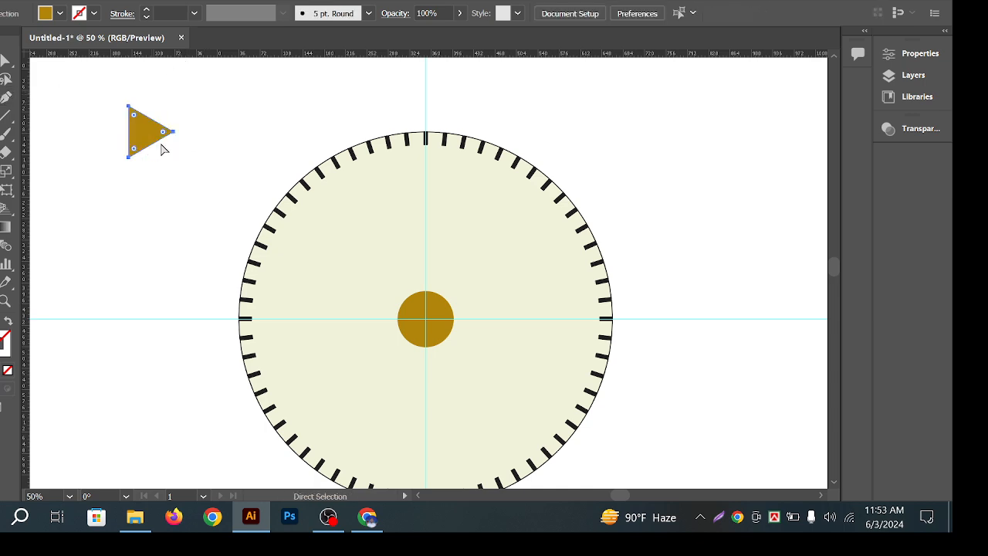
pyautogui.click(163, 147)
pyautogui.click(150, 148)
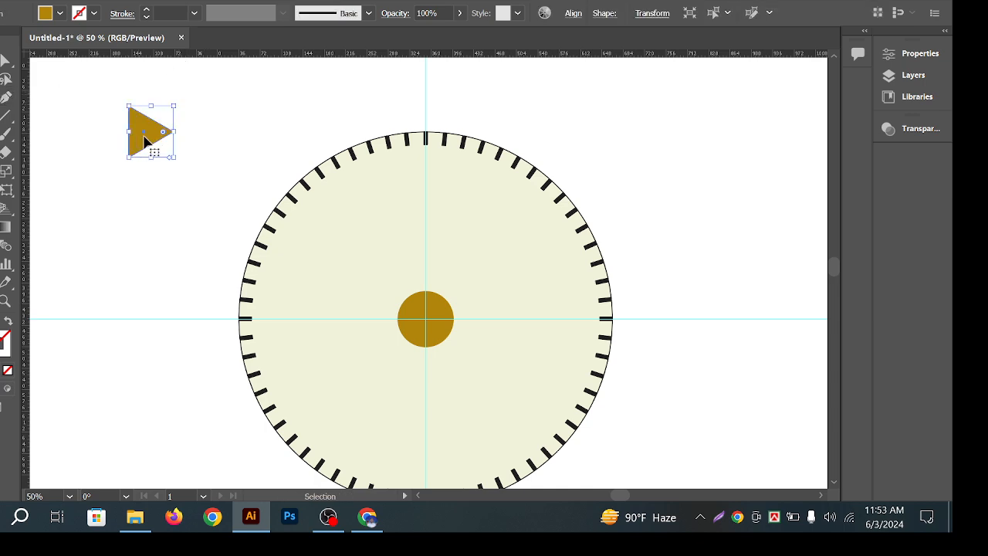
# Flip the gold triangle horizontally several times, ending with it pointing to the left
pyautogui.click(919, 56)
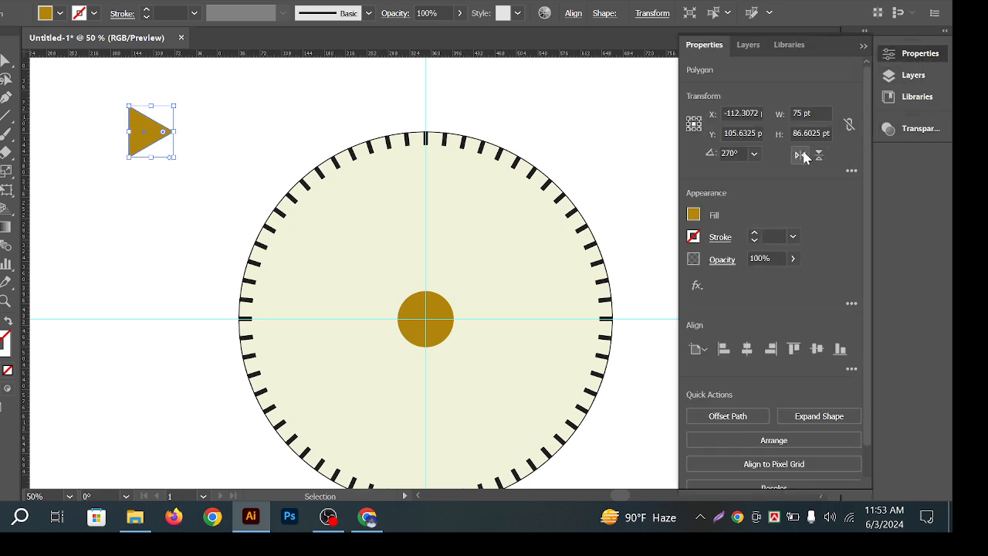
pyautogui.click(800, 156)
pyautogui.click(800, 156)
pyautogui.click(800, 156)
pyautogui.click(800, 156)
pyautogui.click(800, 156)
pyautogui.click(800, 156)
pyautogui.click(800, 156)
pyautogui.click(800, 156)
pyautogui.click(800, 156)
pyautogui.click(303, 127)
pyautogui.click(164, 128)
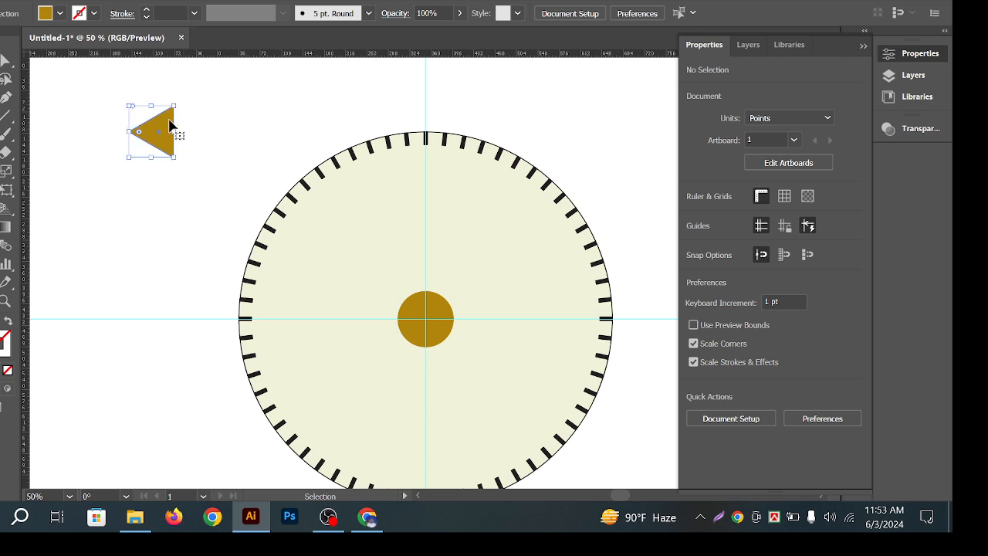
# Rotate the gold triangle to point upward, then flip it vertically several times so it ends pointing downward
pyautogui.moveTo(179, 102); pyautogui.dragTo(228, 159)
pyautogui.click(171, 154)
pyautogui.click(159, 137)
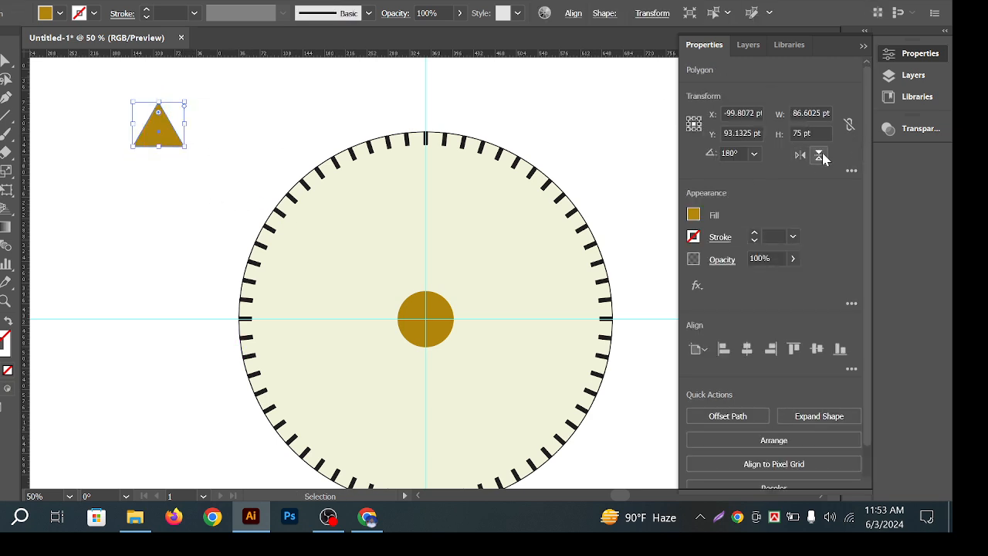
pyautogui.click(819, 155)
pyautogui.click(819, 155)
pyautogui.click(819, 155)
pyautogui.click(630, 102)
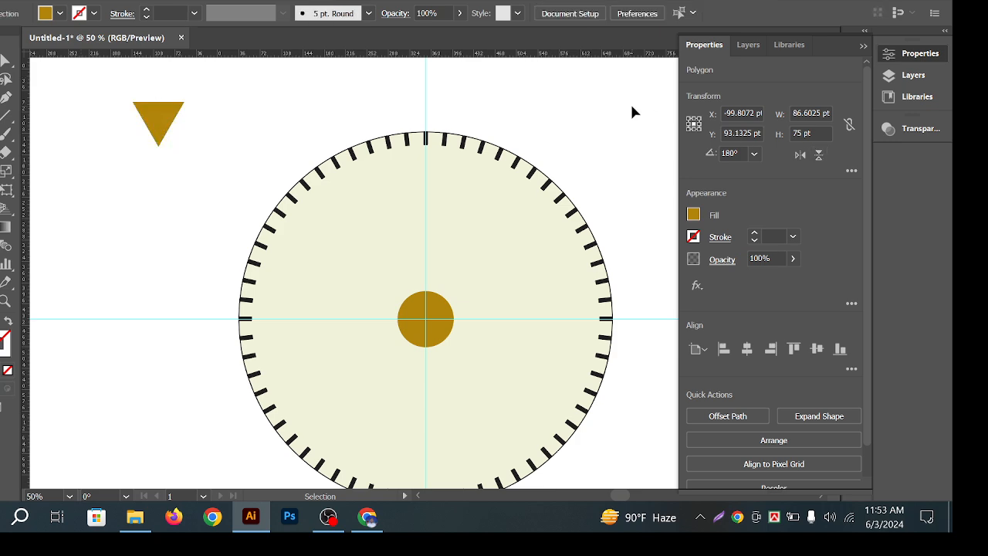
# Delete the gold triangle beside the dial
pyautogui.click(861, 45)
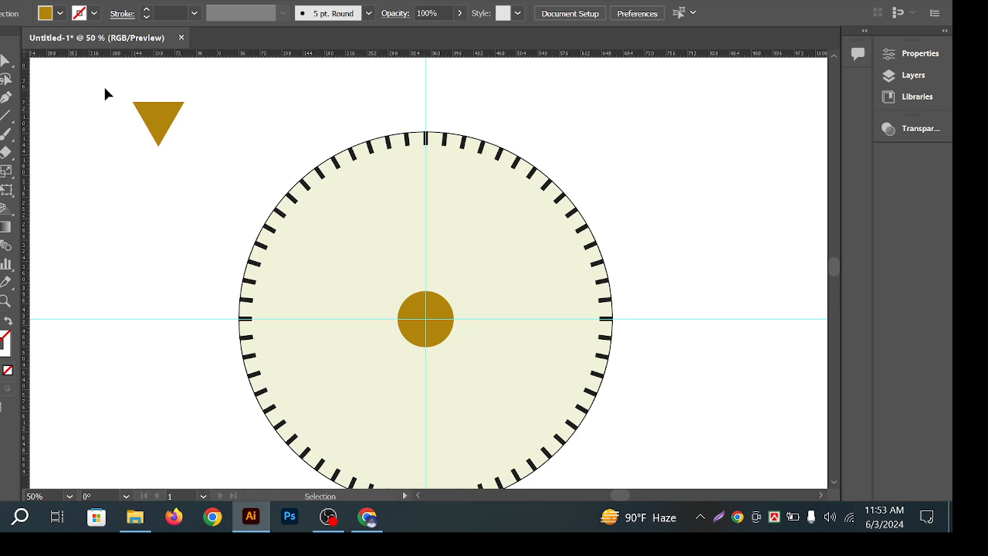
pyautogui.moveTo(105, 87); pyautogui.dragTo(187, 129)
pyautogui.press('Delete')
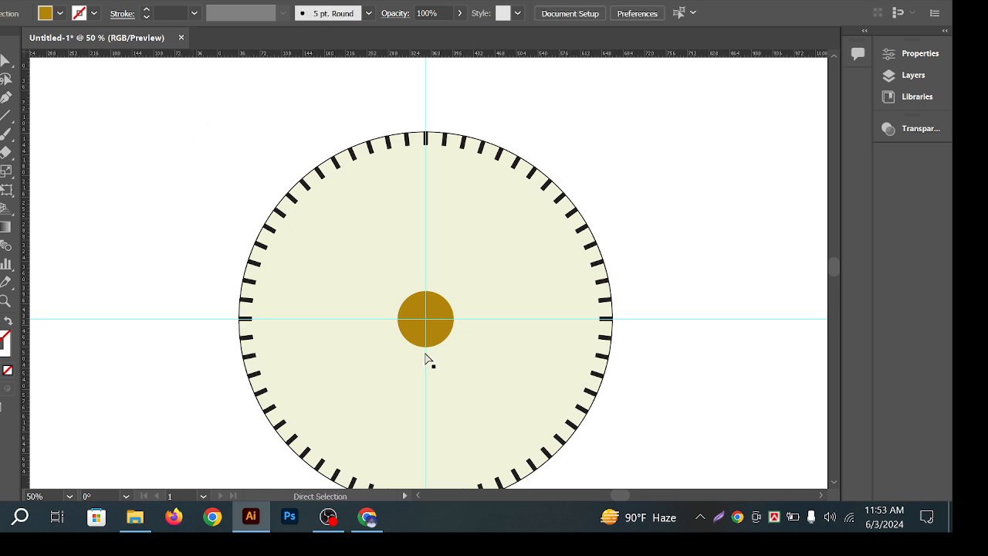
# Shrink the gold hub around its centre to roughly half its diameter
pyautogui.scroll(3, 425, 359)
pyautogui.click(465, 287)
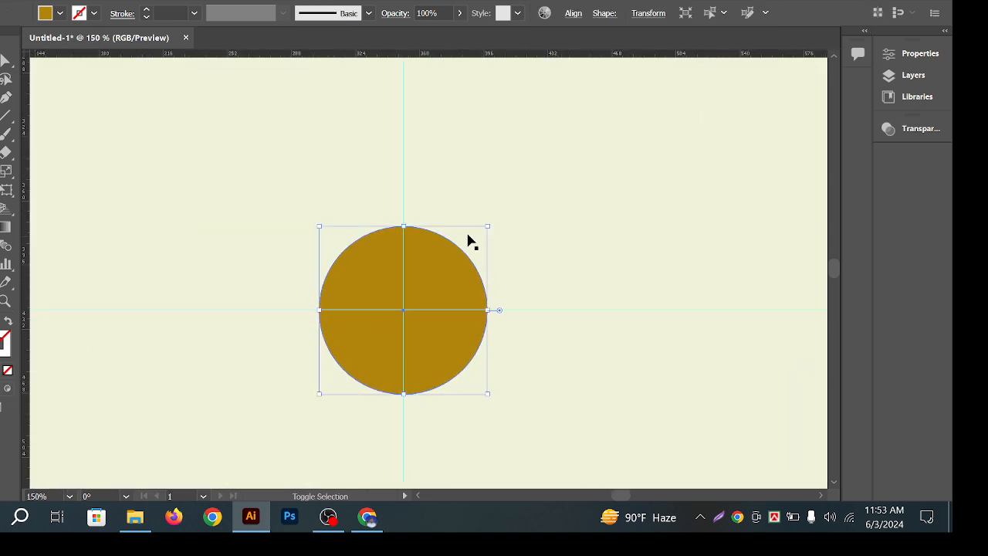
pyautogui.moveTo(485, 226); pyautogui.dragTo(481, 267)
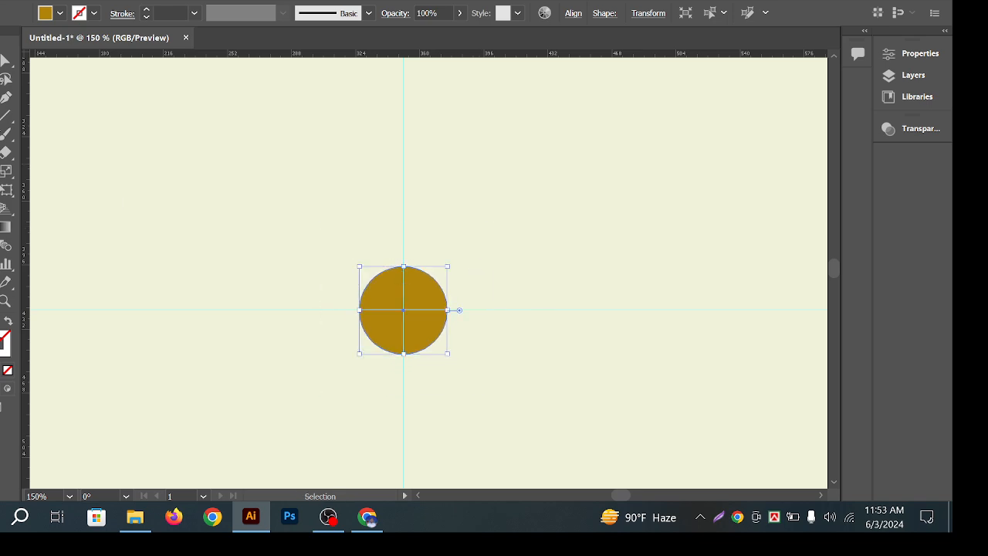
# Draw a tall, thin gold rectangle in the blank area beside the dial
pyautogui.click(7, 134)
pyautogui.click(46, 135)
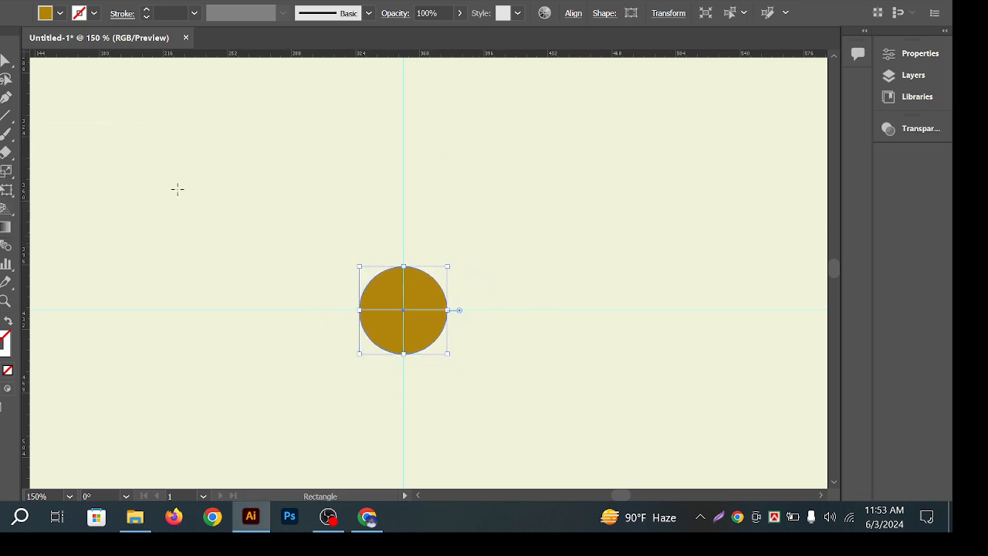
pyautogui.press('v')
pyautogui.scroll(-3, 452, 240)
pyautogui.moveTo(55, 240); pyautogui.dragTo(319, 294)
pyautogui.moveTo(496, 301); pyautogui.dragTo(510, 295)
pyautogui.press('m')
pyautogui.moveTo(215, 107); pyautogui.dragTo(220, 294)
pyautogui.press('v')
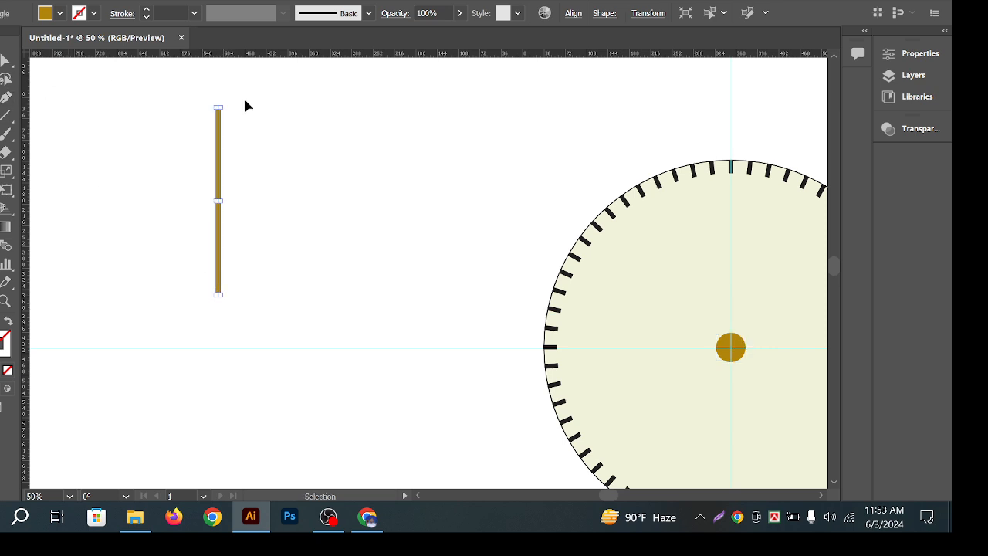
# Fully round the two upper corners of the thin gold bar, keep its lower end square, and deselect it
pyautogui.click(243, 98)
pyautogui.scroll(3, 205, 108)
pyautogui.moveTo(236, 92); pyautogui.dragTo(255, 127)
pyautogui.press('v')
pyautogui.click(324, 216)
pyautogui.hscroll(1, 329, 178)
pyautogui.moveTo(257, 375); pyautogui.dragTo(362, 162)
pyautogui.scroll(-1, 439, 300)
pyautogui.moveTo(444, 350); pyautogui.dragTo(434, 334)
pyautogui.moveTo(320, 371); pyautogui.dragTo(401, 413)
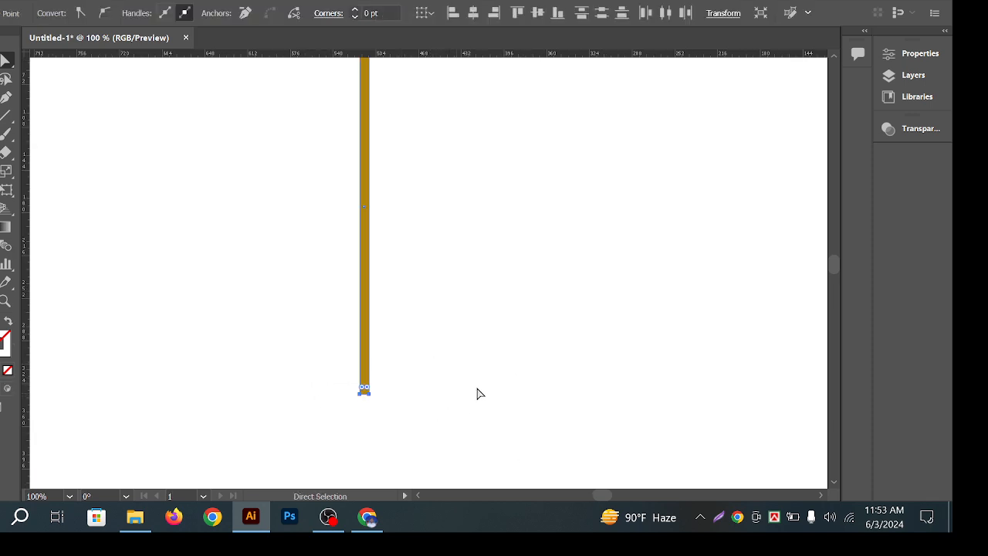
pyautogui.click(478, 392)
pyautogui.scroll(-2, 364, 384)
pyautogui.moveTo(464, 301); pyautogui.dragTo(463, 266)
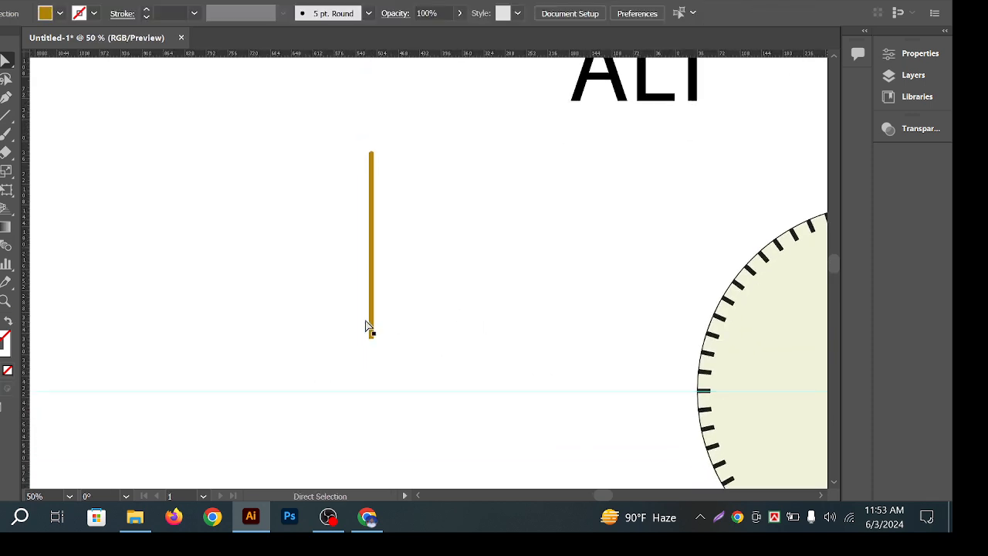
# Examine the rounded upper end of the thin gold bar up close
pyautogui.scroll(6, 369, 176)
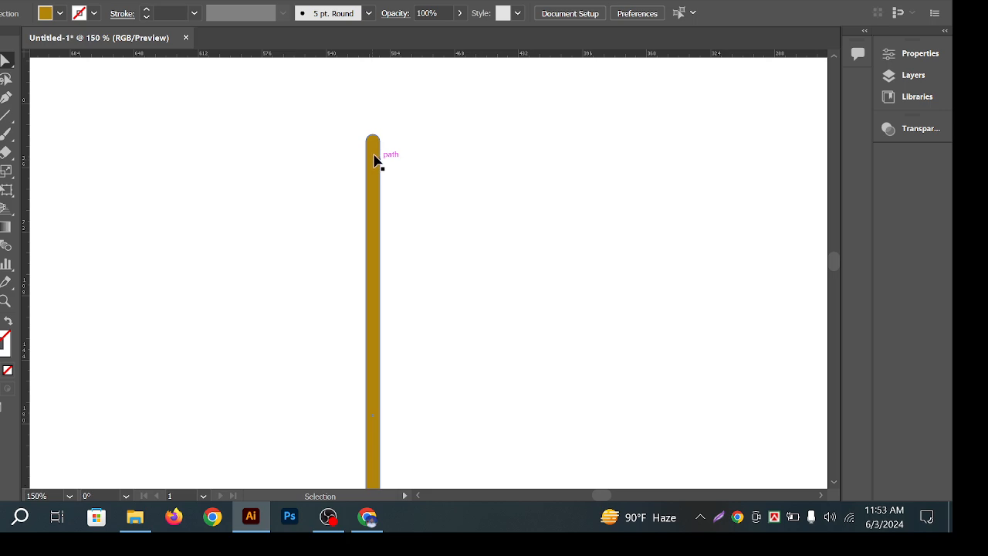
pyautogui.scroll(3, 376, 170)
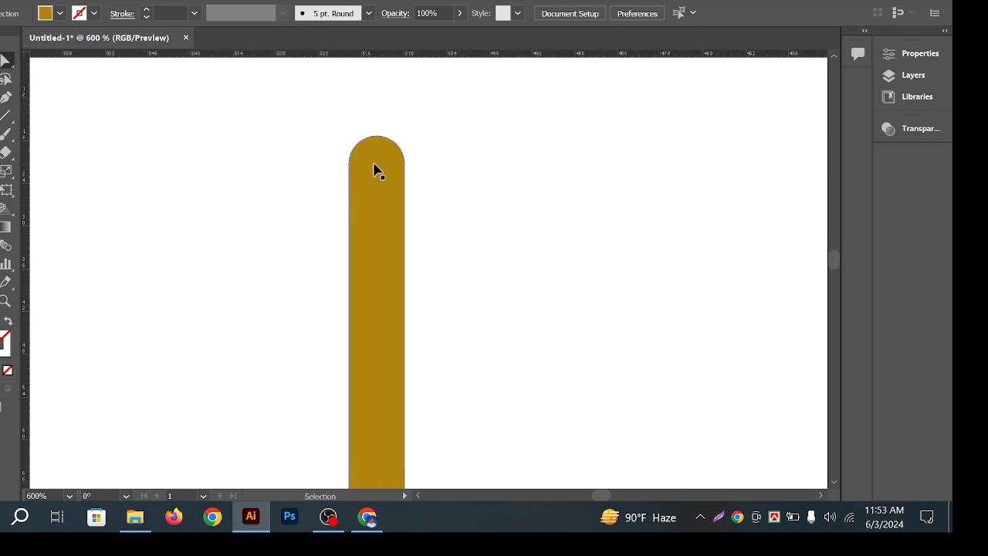
pyautogui.moveTo(492, 190); pyautogui.dragTo(491, 182)
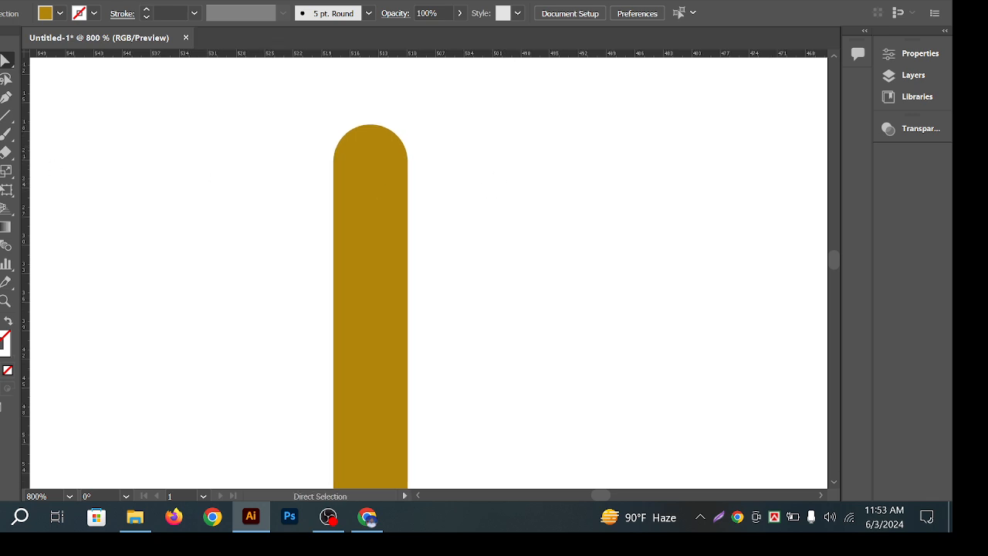
pyautogui.click(7, 171)
pyautogui.click(49, 171)
pyautogui.click(6, 170)
pyautogui.click(40, 135)
pyautogui.scroll(-5, 587, 263)
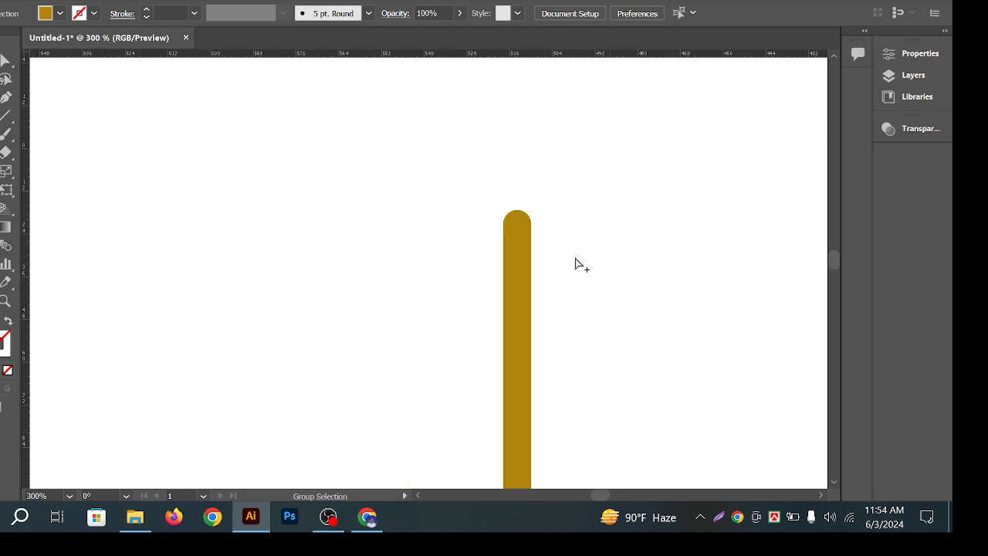
pyautogui.moveTo(578, 300); pyautogui.dragTo(344, 118)
pyautogui.scroll(-3, 479, 227)
pyautogui.scroll(-1, 469, 220)
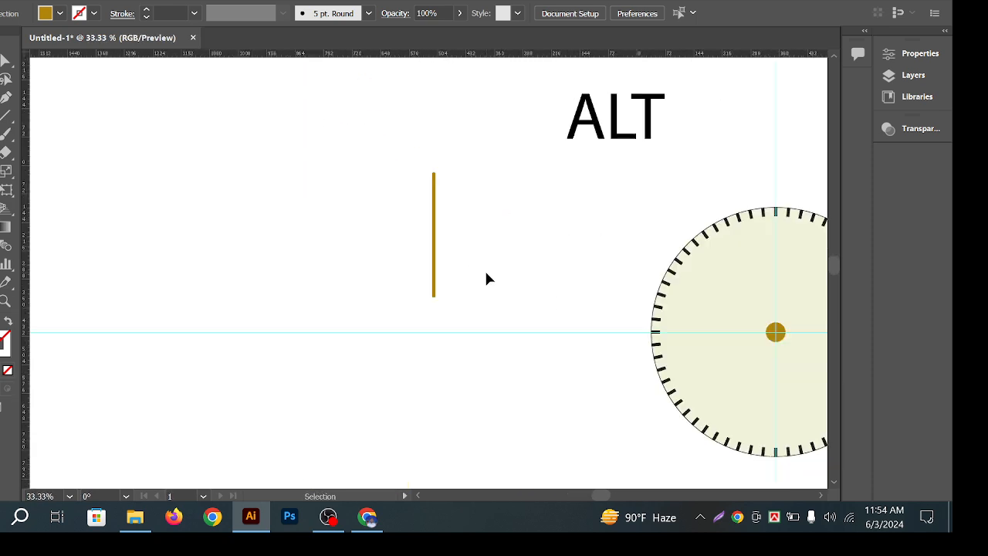
# Draw a second, slightly wider and shorter gold rectangle directly alongside the thin bar, level with its lower end
pyautogui.click(7, 134)
pyautogui.click(57, 137)
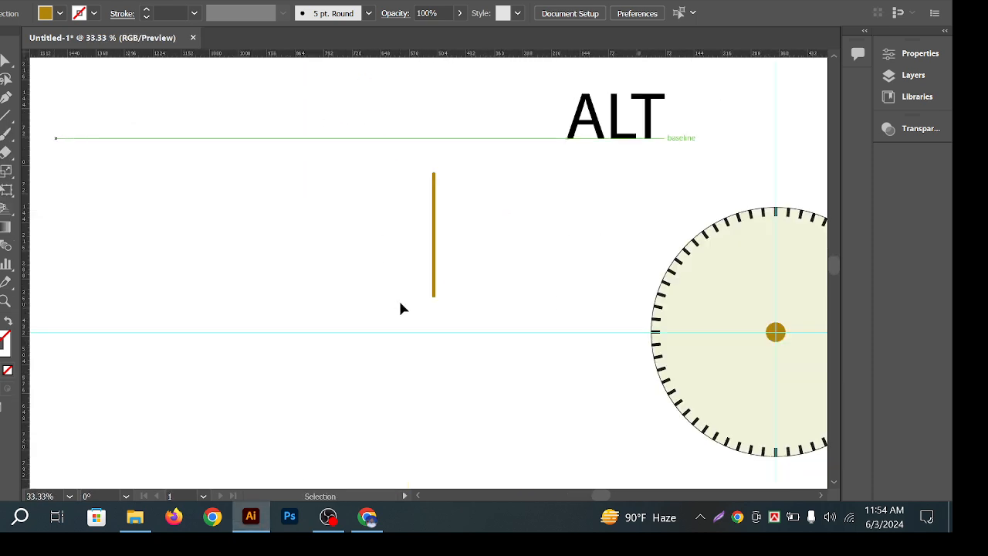
pyautogui.scroll(2, 402, 303)
pyautogui.moveTo(429, 309); pyautogui.dragTo(446, 106)
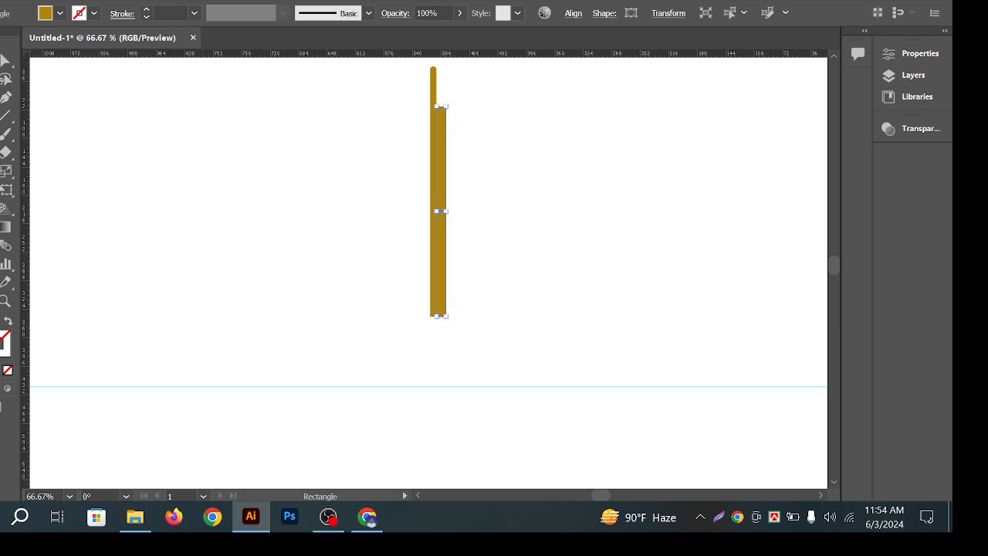
pyautogui.press('v')
pyautogui.hotkey('ctrl', 'shift', 'a')
pyautogui.click(440, 126)
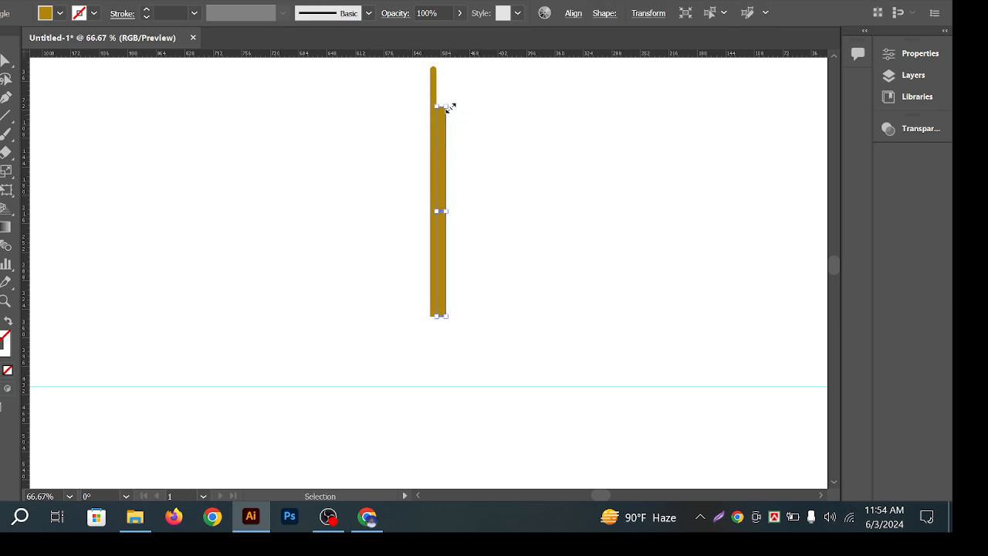
# Rotate the second gold bar clockwise to a diagonal and move it so its lower end meets the upright bar's lower end
pyautogui.moveTo(453, 100); pyautogui.dragTo(502, 126)
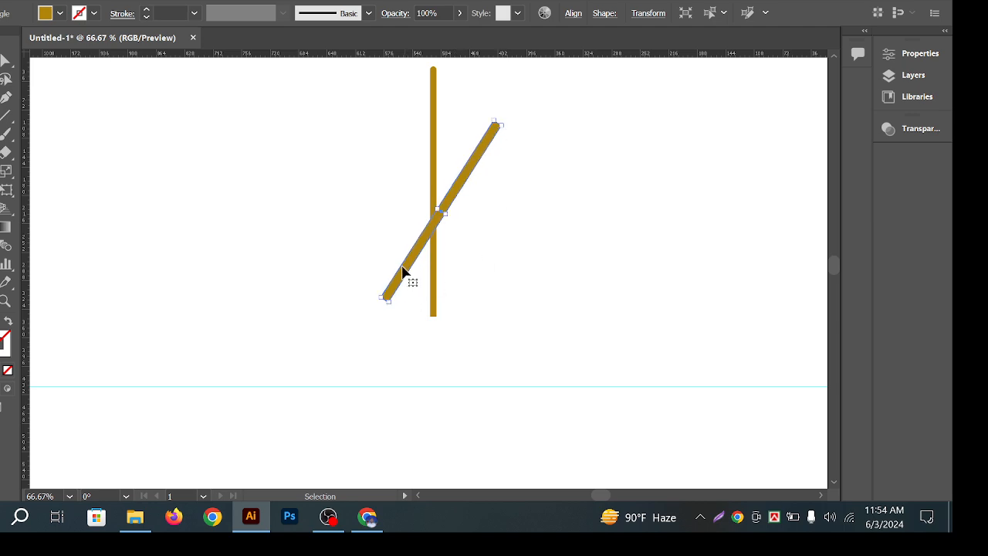
pyautogui.moveTo(404, 275); pyautogui.dragTo(448, 286)
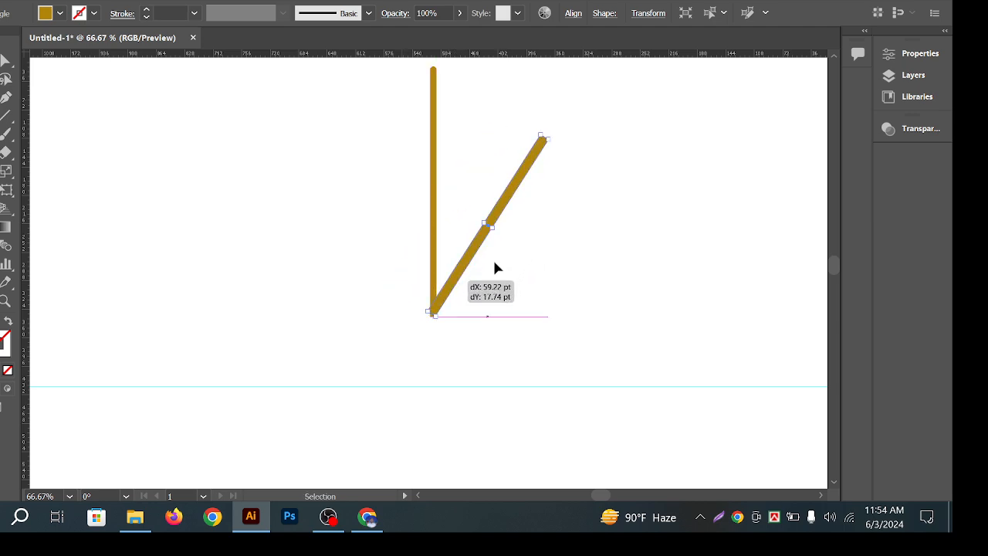
pyautogui.hotkey('ctrl', 'shift', 'a')
pyautogui.click(533, 163)
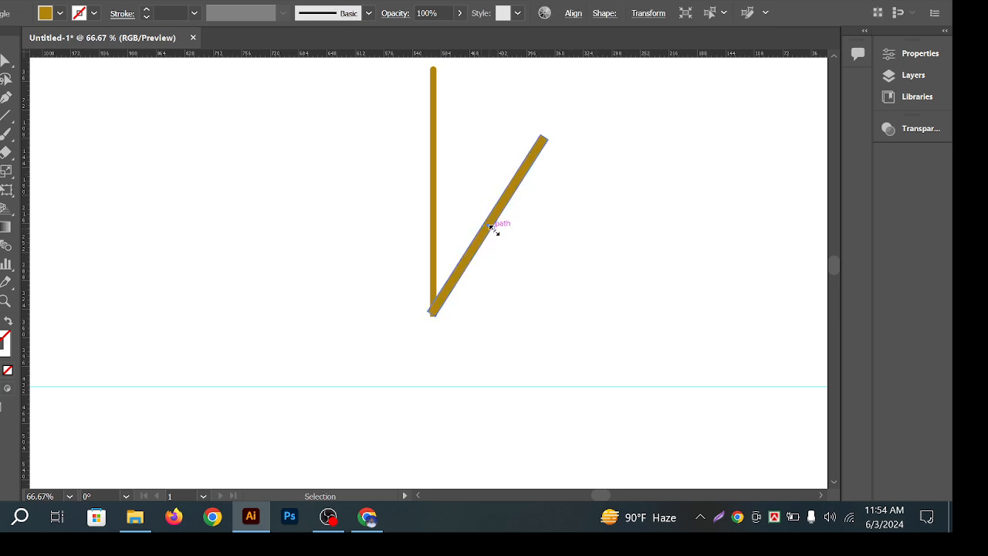
# Fully round the two corners at the upper end of the diagonal gold bar, keeping its lower end square
pyautogui.moveTo(492, 228)
pyautogui.mouseDown()
pyautogui.moveTo(509, 248)
pyautogui.moveTo(494, 236)
pyautogui.mouseUp()
pyautogui.click(560, 199)
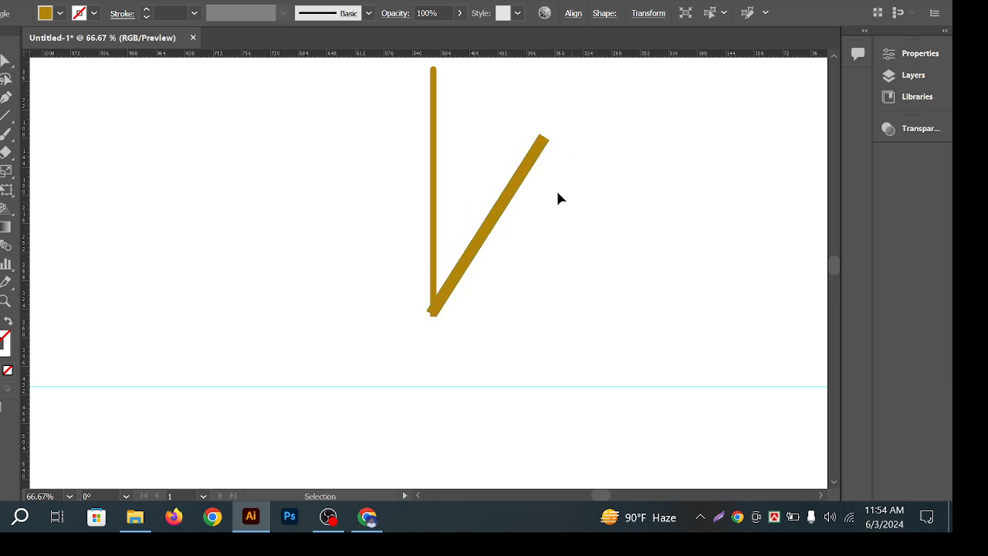
pyautogui.click(543, 151)
pyautogui.click(6, 77)
pyautogui.click(542, 142)
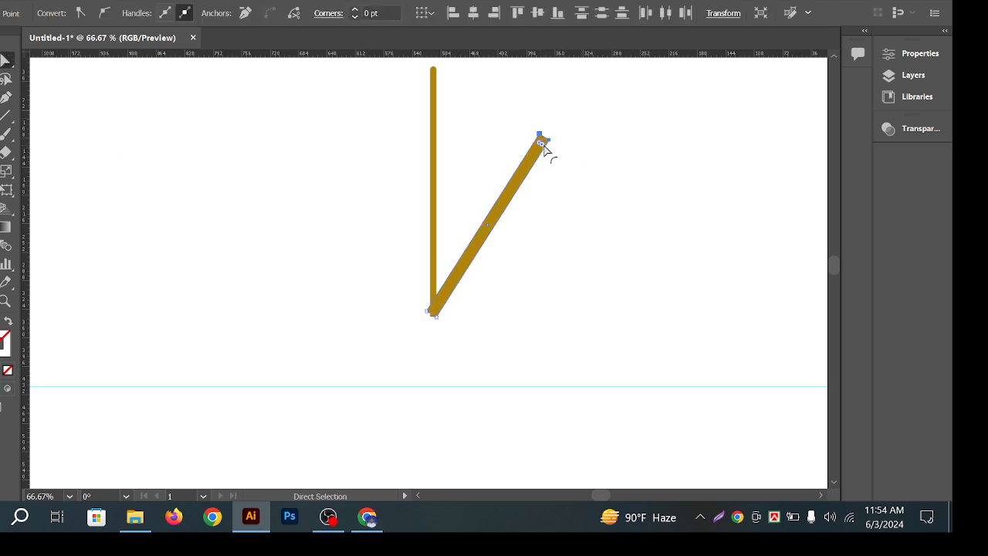
pyautogui.click(514, 242)
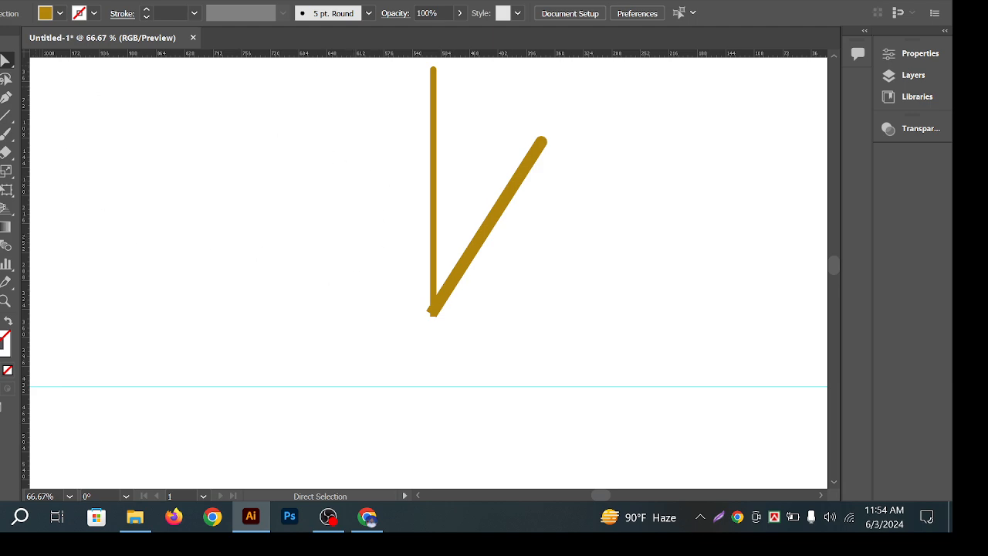
# Draw a third, thicker gold rectangle extending horizontally right from where the bars meet, and shorten it from its right end
pyautogui.click(6, 132)
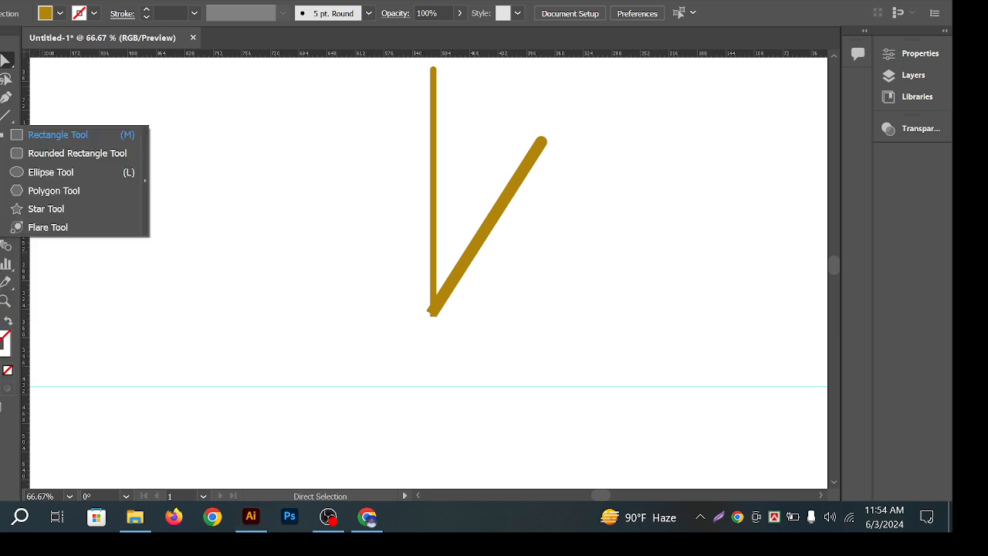
pyautogui.click(46, 134)
pyautogui.moveTo(437, 313); pyautogui.dragTo(672, 297)
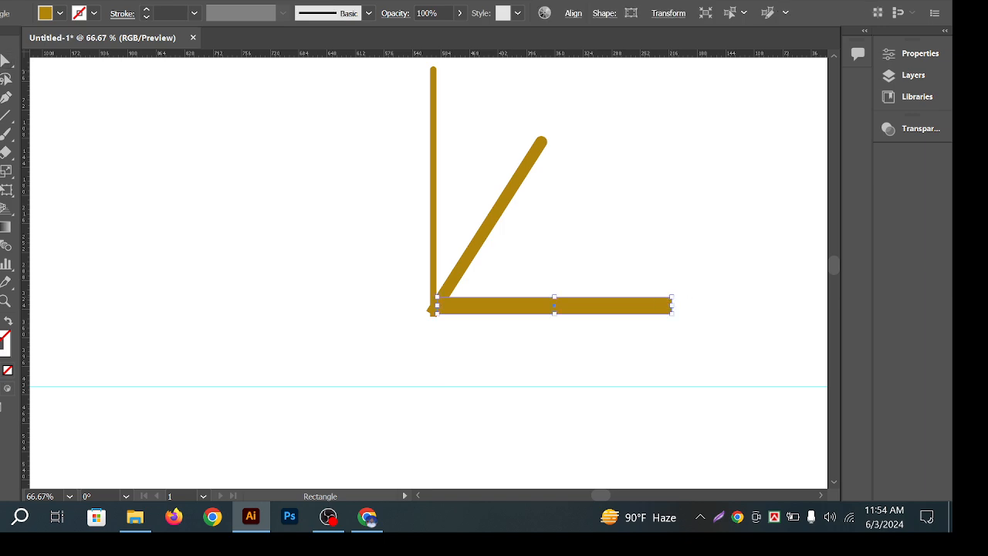
pyautogui.press('v')
pyautogui.click(194, 128)
pyautogui.click(540, 302)
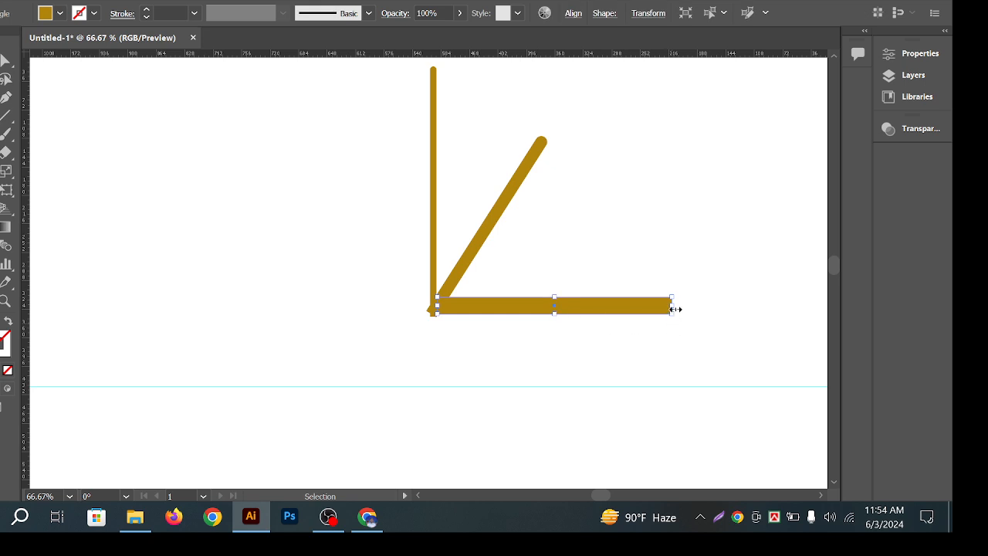
pyautogui.moveTo(675, 308); pyautogui.dragTo(578, 330)
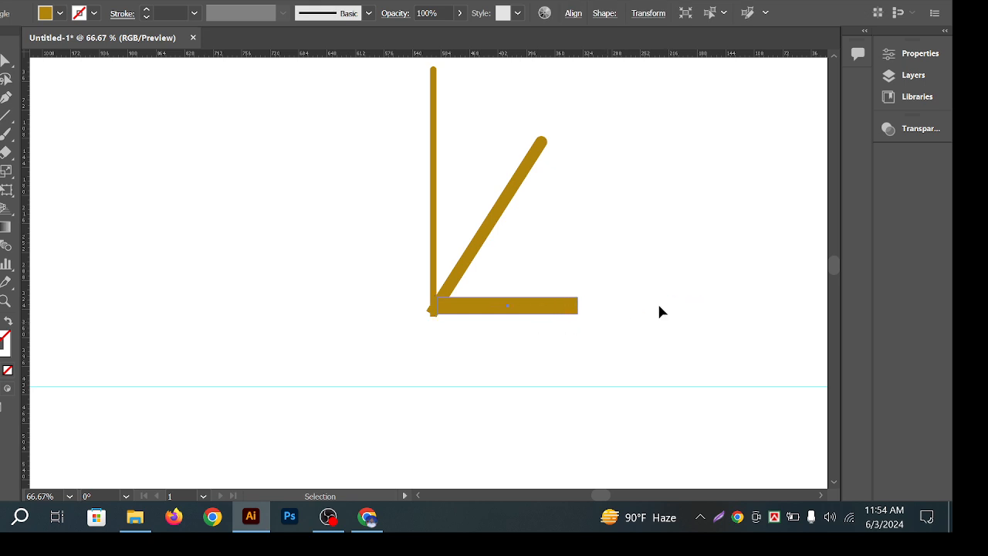
pyautogui.click(660, 311)
# Try fully rounding all four corners of the horizontal gold bar and undo it
pyautogui.click(550, 307)
pyautogui.click(5, 77)
pyautogui.click(443, 232)
pyautogui.click(505, 306)
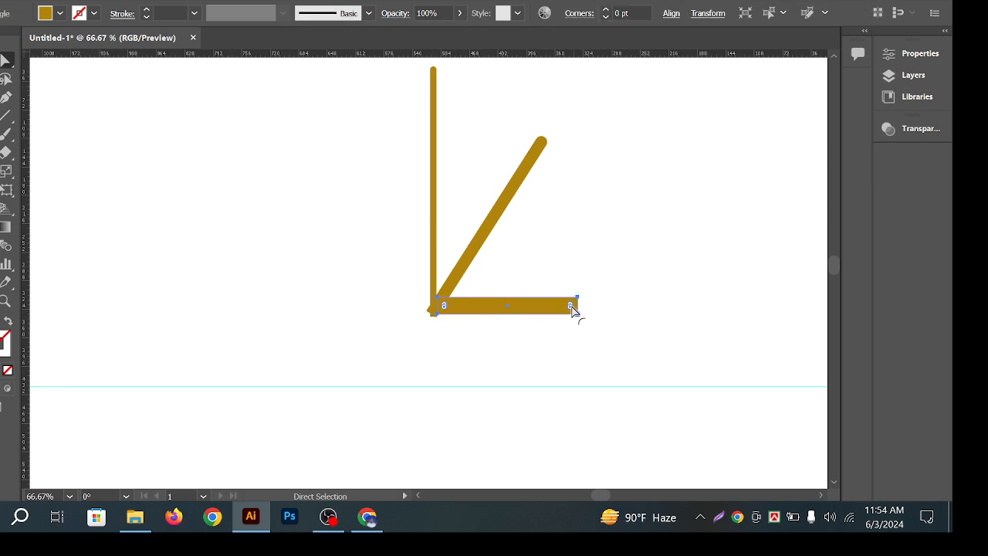
pyautogui.moveTo(571, 306); pyautogui.dragTo(435, 310)
pyautogui.click(538, 274)
pyautogui.hotkey('ctrl', 'z')
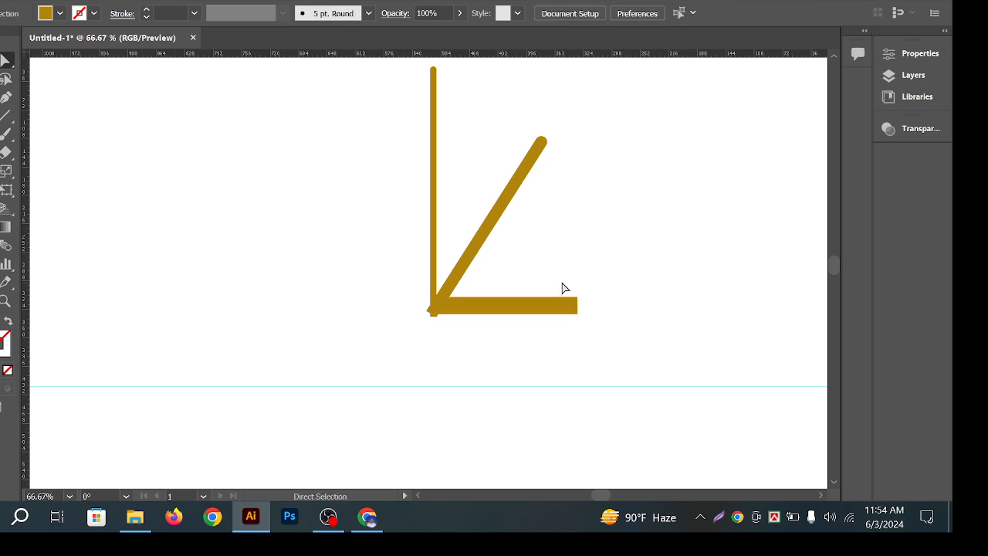
# Fully round only the two right-end corners of the horizontal gold bar and deselect it
pyautogui.click(567, 311)
pyautogui.click(326, 218)
pyautogui.moveTo(549, 282); pyautogui.dragTo(628, 351)
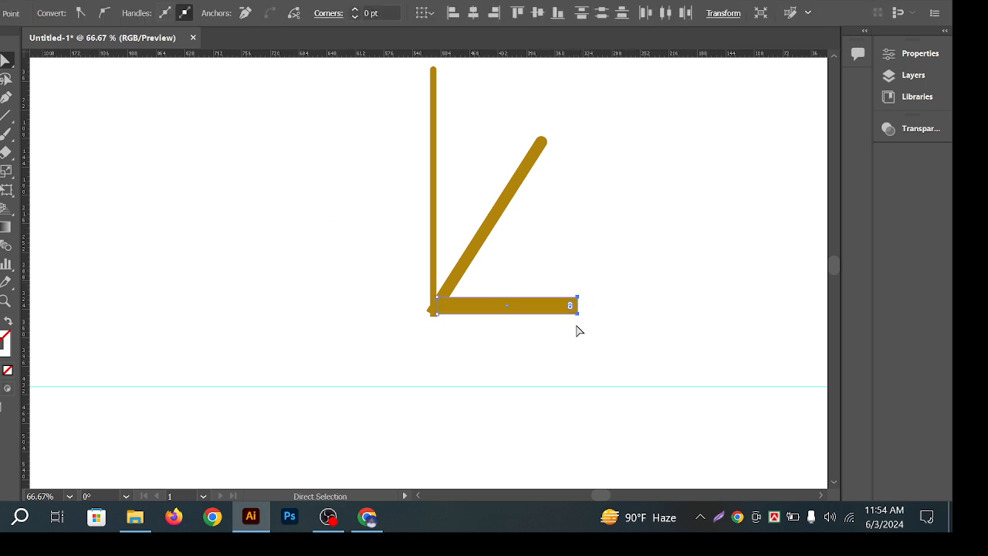
pyautogui.moveTo(571, 307); pyautogui.dragTo(332, 279)
pyautogui.click(569, 283)
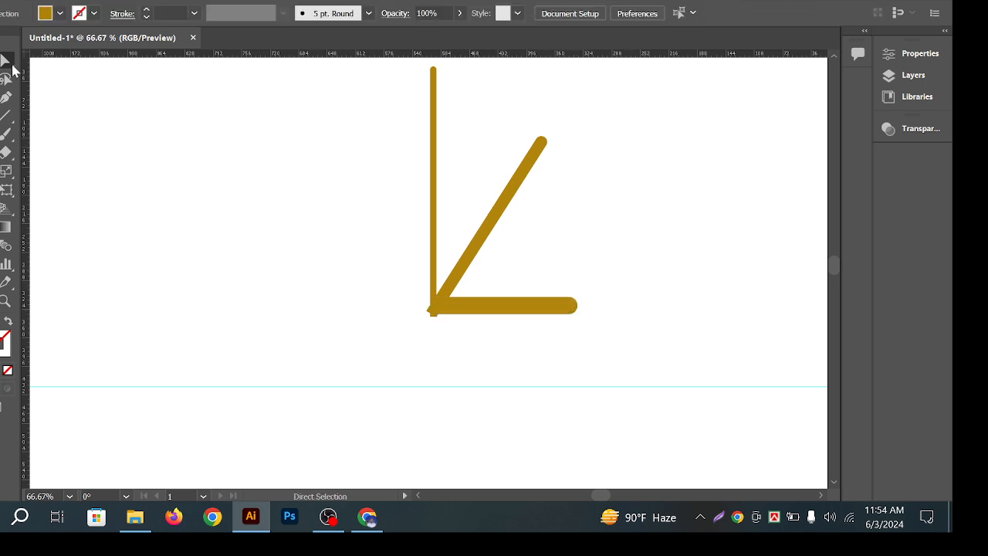
# Try tapering the horizontal gold bar to a point at its square left end and undo it
pyautogui.scroll(1, 516, 305)
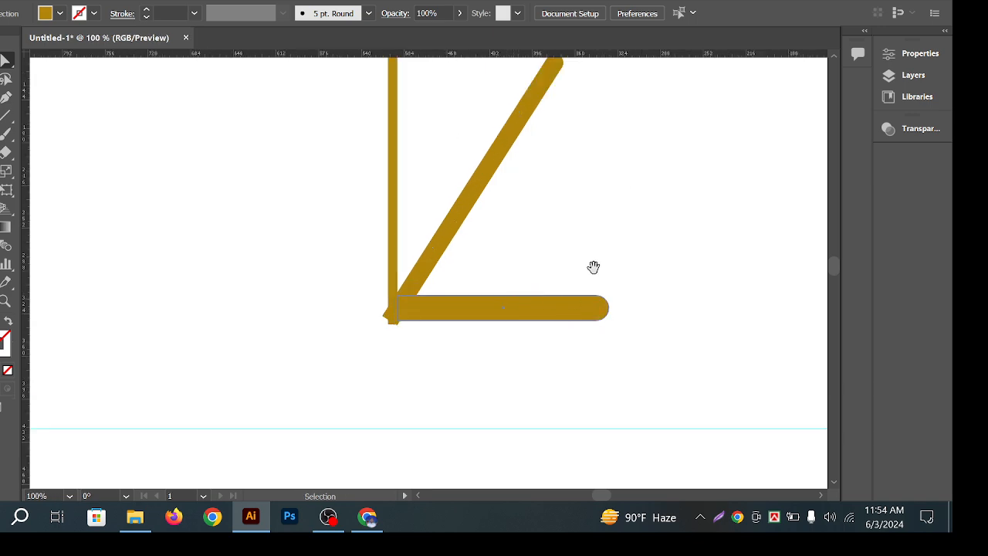
pyautogui.scroll(2, 417, 300)
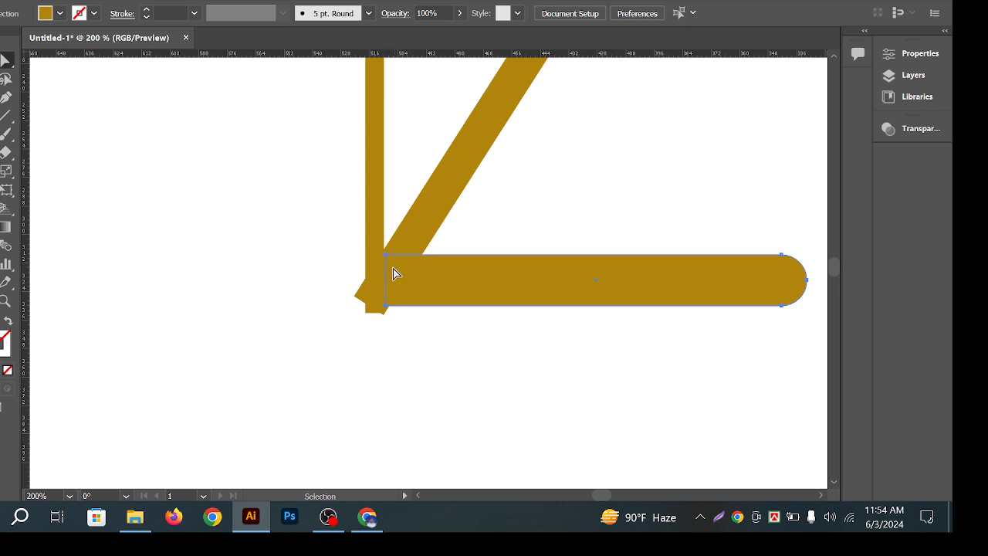
pyautogui.click(392, 270)
pyautogui.moveTo(388, 261); pyautogui.dragTo(390, 281)
pyautogui.press('v')
pyautogui.click(513, 307)
pyautogui.scroll(-3, 511, 306)
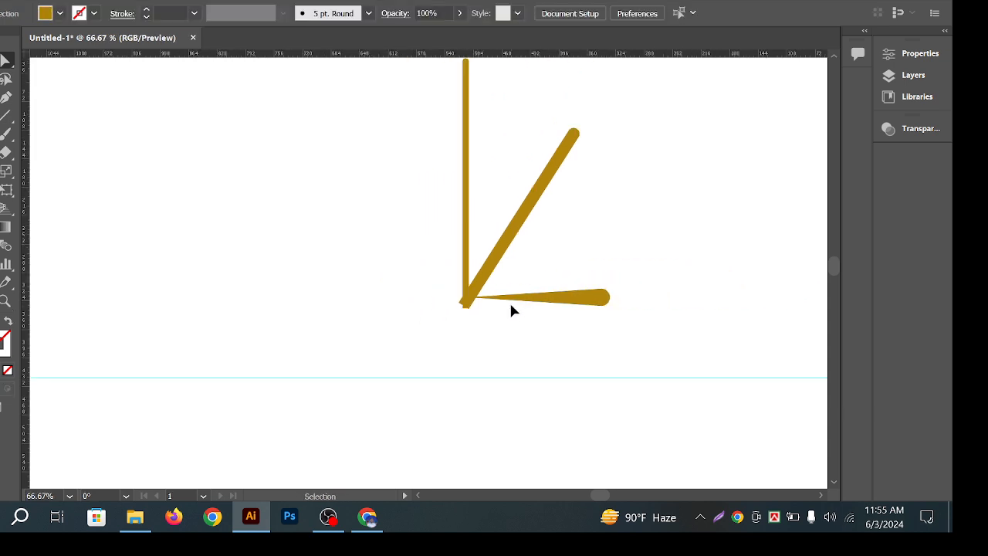
pyautogui.hotkey('ctrl', 'z')
pyautogui.hotkey('ctrl', 'z')
pyautogui.hotkey('ctrl', 'z')
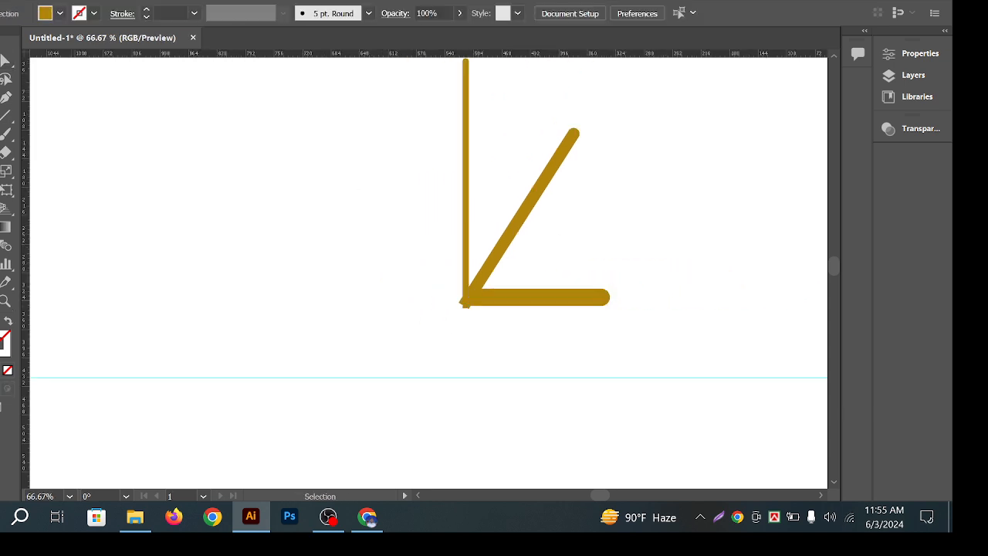
# Group the three gold bars into one set of watch hands
pyautogui.scroll(-2, 444, 196)
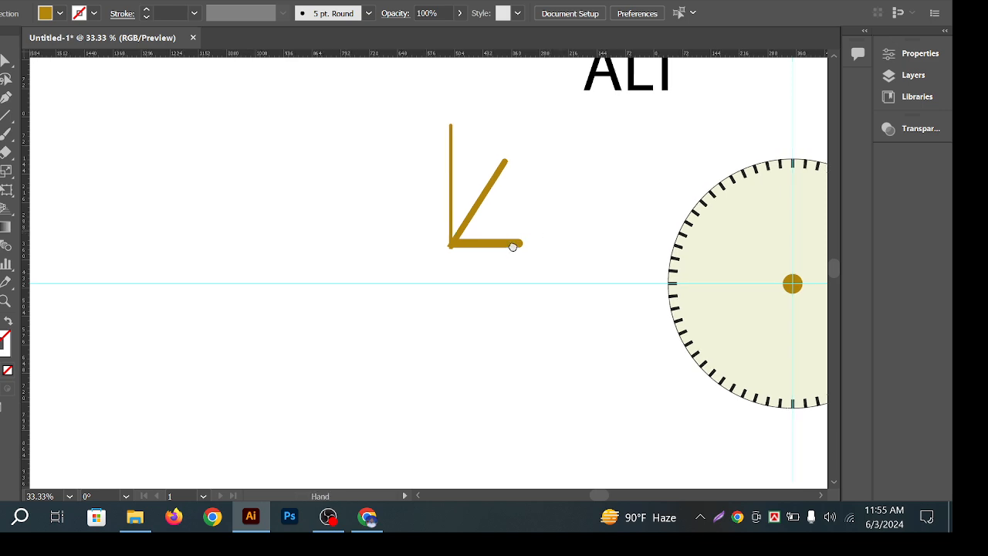
pyautogui.moveTo(514, 245)
pyautogui.mouseDown()
pyautogui.moveTo(473, 259)
pyautogui.moveTo(533, 244)
pyautogui.mouseUp()
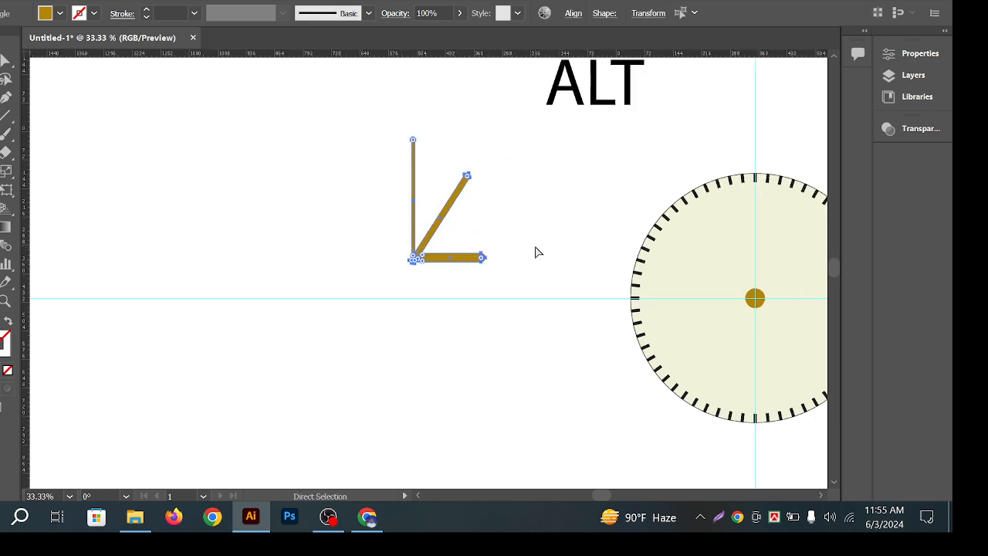
pyautogui.hotkey('ctrl', 'g')
pyautogui.click(538, 239)
# Move the gold hands onto the dial so their shared lower end sits over the gold hub
pyautogui.keyDown('ctrl'); pyautogui.keyDown('alt'); pyautogui.click(477, 229); pyautogui.keyUp('alt'); pyautogui.keyUp('ctrl')
pyautogui.moveTo(477, 230); pyautogui.dragTo(433, 326)
pyautogui.scroll(2, 333, 255)
pyautogui.click(274, 258)
pyautogui.scroll(-2, 381, 247)
pyautogui.click(600, 251)
pyautogui.scroll(2, 478, 284)
pyautogui.scroll(2, 464, 278)
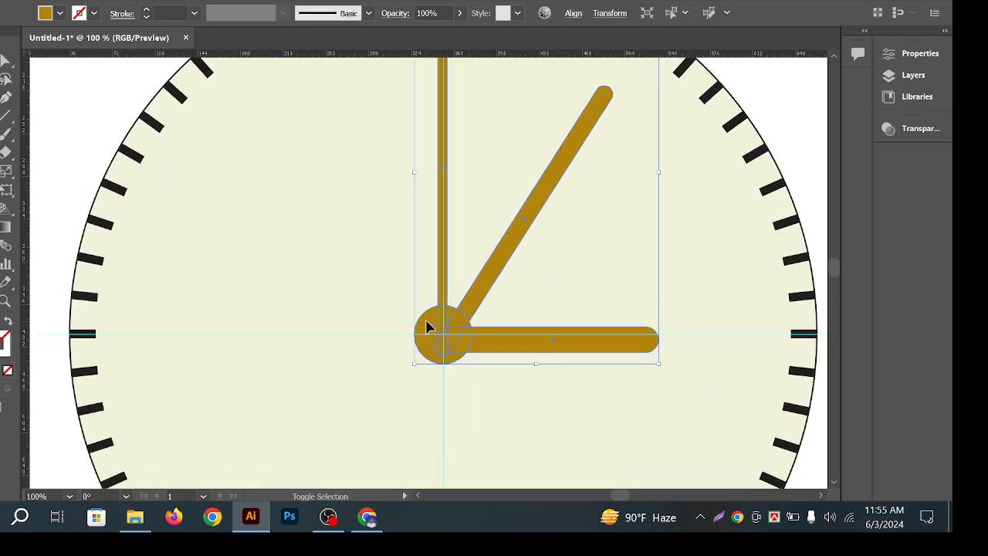
# Group the three hands and scale them down proportionally, keeping their shared end anchored at the hub
pyautogui.click(442, 357)
pyautogui.scroll(5, 497, 308)
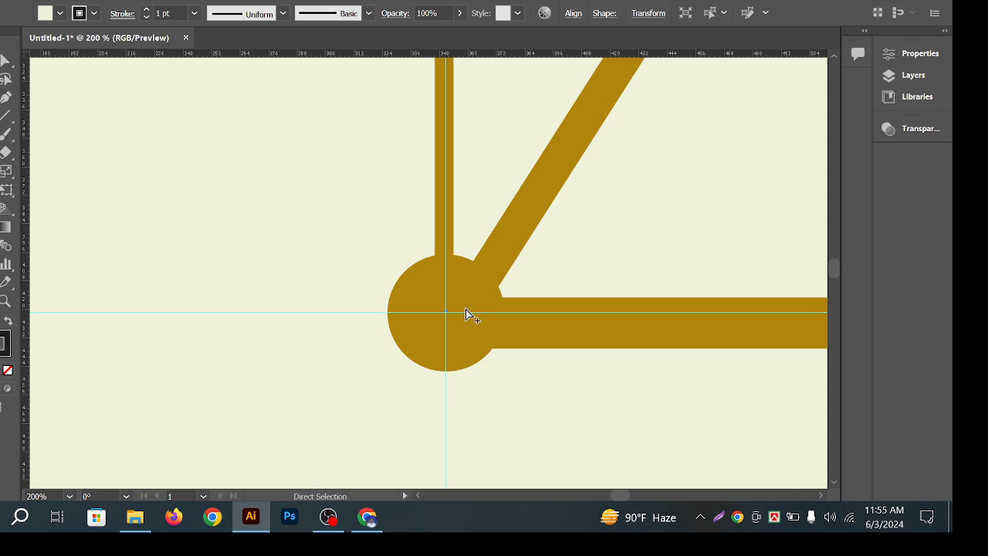
pyautogui.moveTo(539, 245)
pyautogui.mouseDown()
pyautogui.moveTo(518, 221)
pyautogui.moveTo(523, 239)
pyautogui.mouseUp()
pyautogui.scroll(-3, 522, 240)
pyautogui.scroll(-4, 521, 236)
pyautogui.moveTo(624, 202); pyautogui.dragTo(553, 350)
pyautogui.hotkey('ctrl', 'g')
pyautogui.click(511, 282)
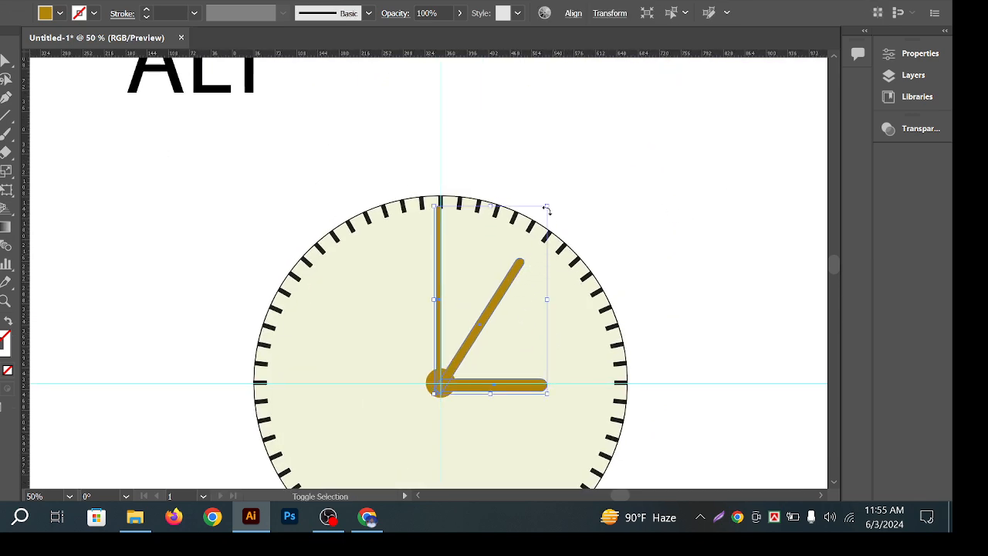
pyautogui.moveTo(546, 210); pyautogui.dragTo(514, 263)
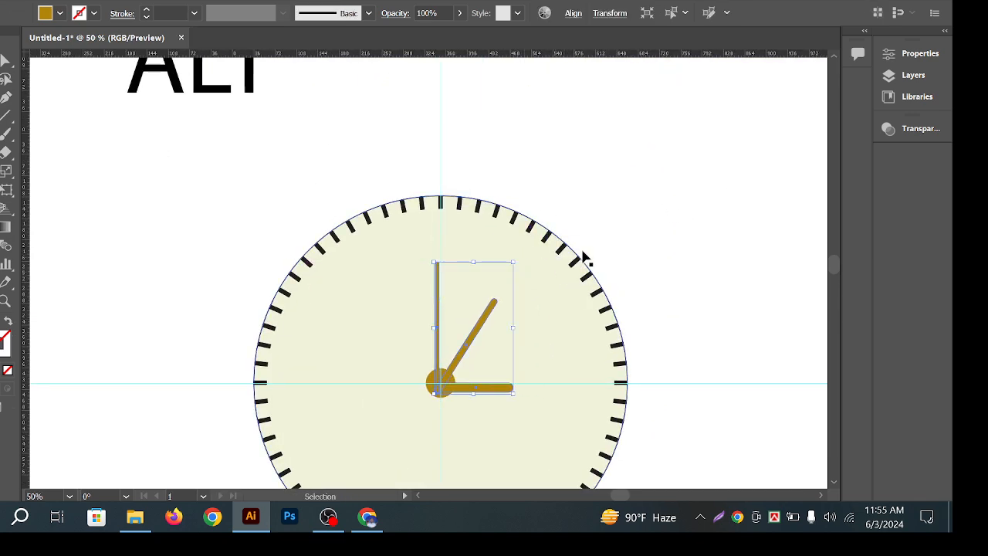
pyautogui.click(640, 242)
# Shrink the gold hub circle proportionally about its centre at the guide intersection and deselect it
pyautogui.moveTo(547, 356); pyautogui.dragTo(547, 309)
pyautogui.moveTo(695, 250); pyautogui.dragTo(661, 258)
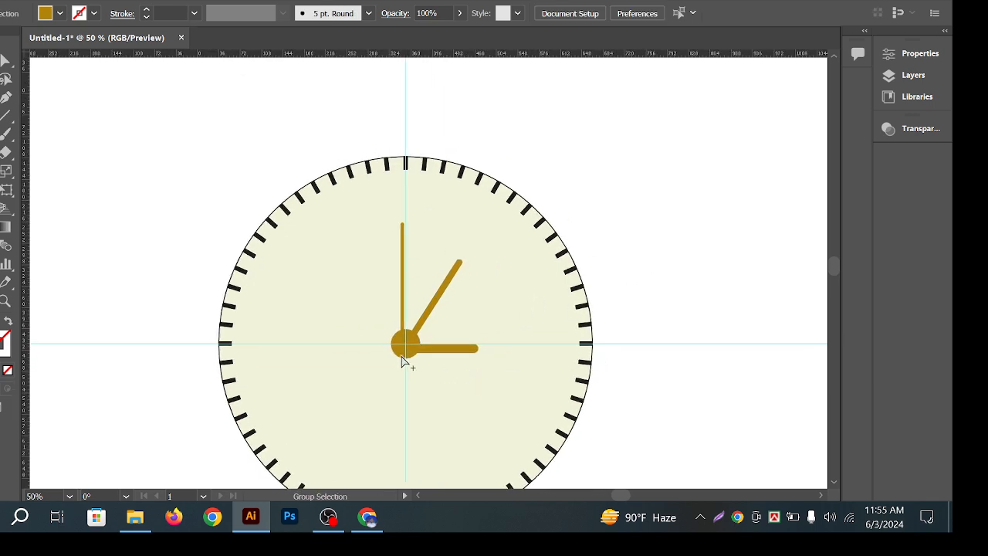
pyautogui.scroll(3, 402, 351)
pyautogui.click(428, 313)
pyautogui.scroll(3, 428, 307)
pyautogui.click(365, 314)
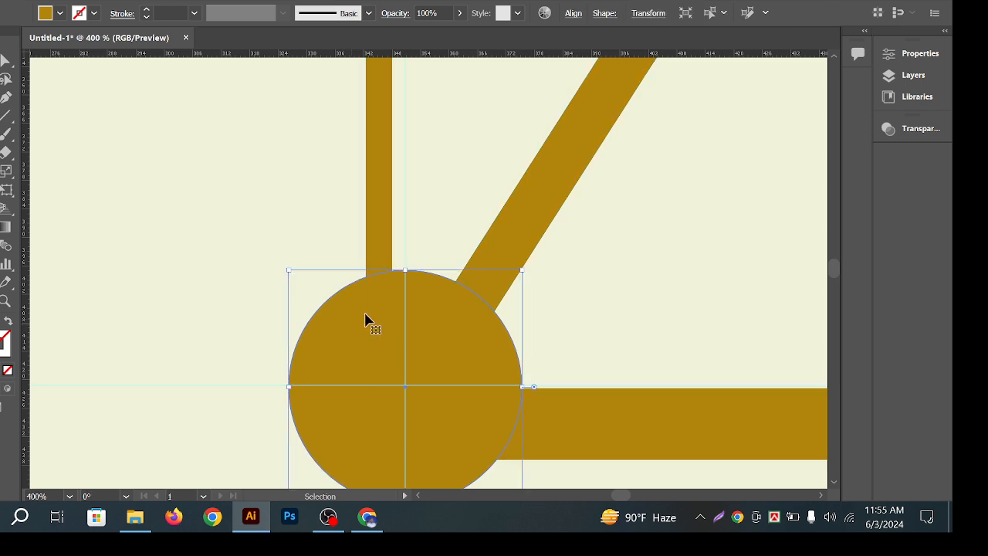
pyautogui.moveTo(411, 274); pyautogui.dragTo(412, 302)
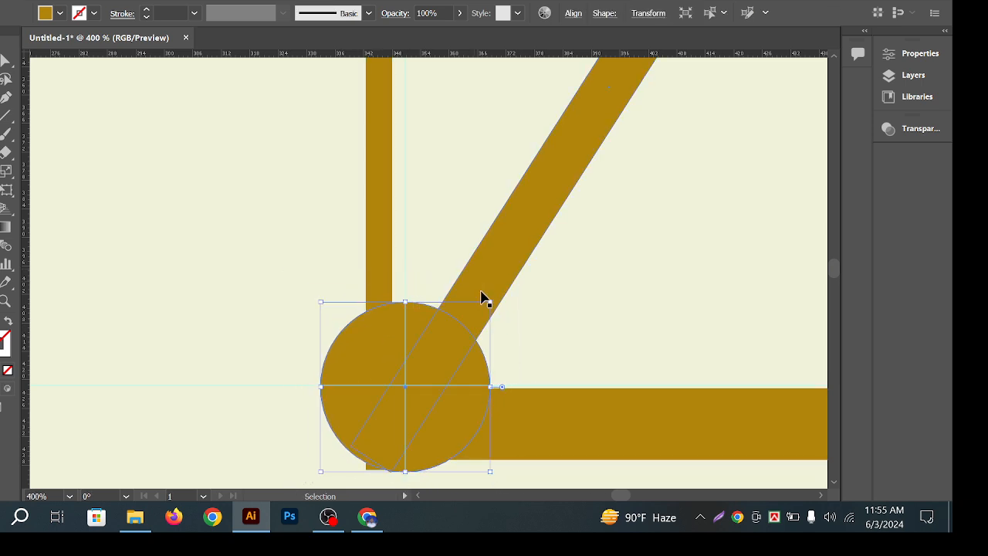
pyautogui.click(510, 305)
pyautogui.click(339, 377)
pyautogui.scroll(-3, 458, 366)
pyautogui.scroll(-3, 516, 309)
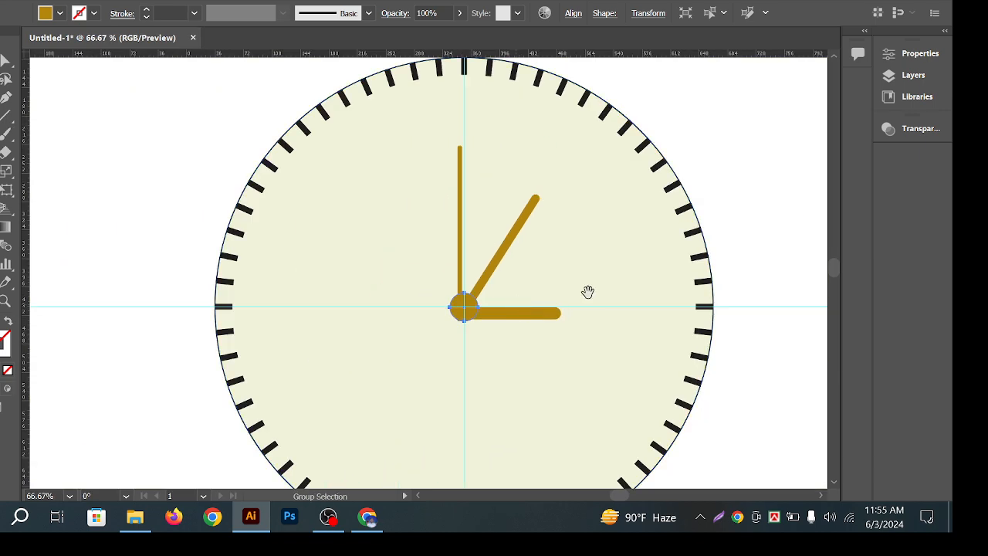
pyautogui.moveTo(587, 291); pyautogui.dragTo(494, 295)
pyautogui.click(656, 195)
# Bring the gold hub circle to the front of the stacking order
pyautogui.scroll(2, 380, 298)
pyautogui.scroll(1, 380, 304)
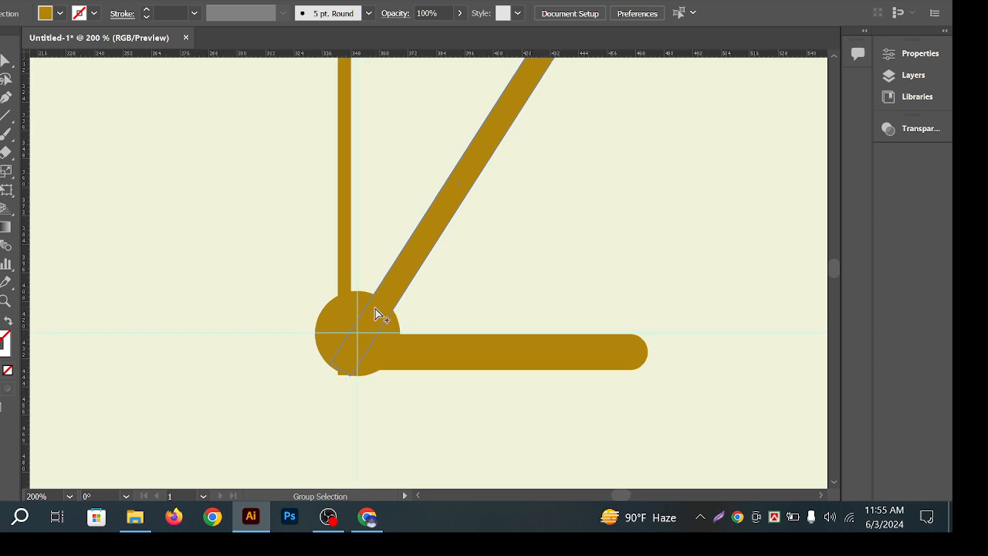
pyautogui.press('v')
pyautogui.click(342, 315)
pyautogui.click(323, 332)
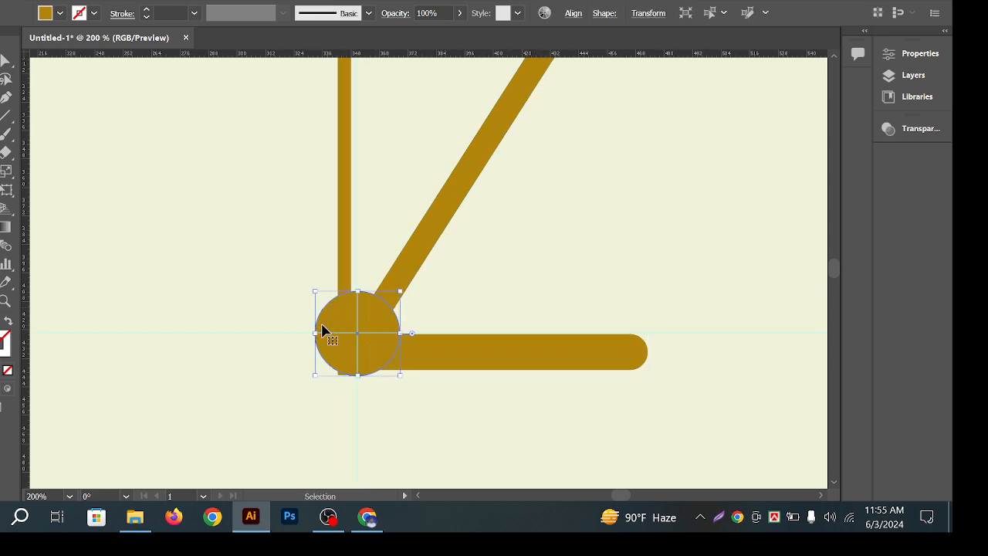
pyautogui.rightClick(323, 332)
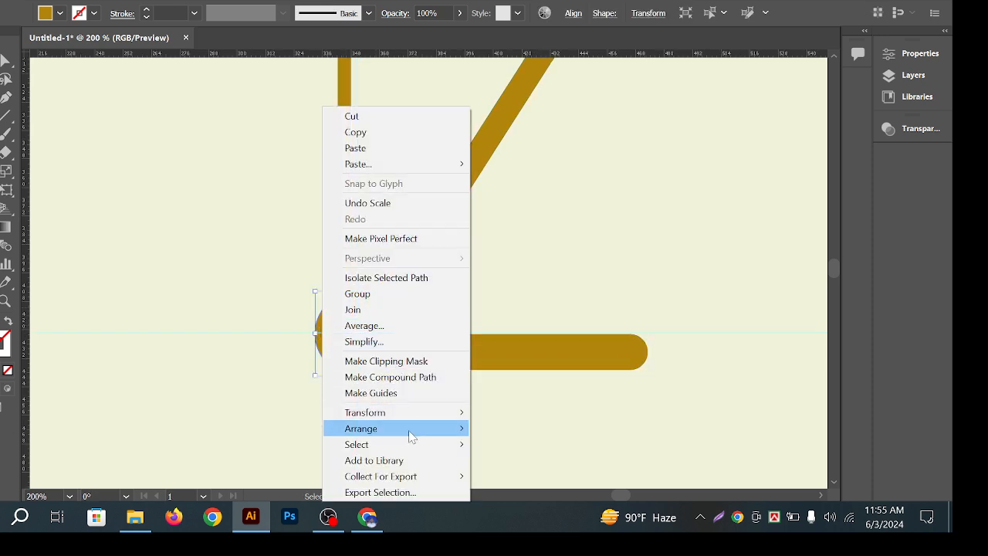
pyautogui.moveTo(423, 428)
pyautogui.click(532, 429)
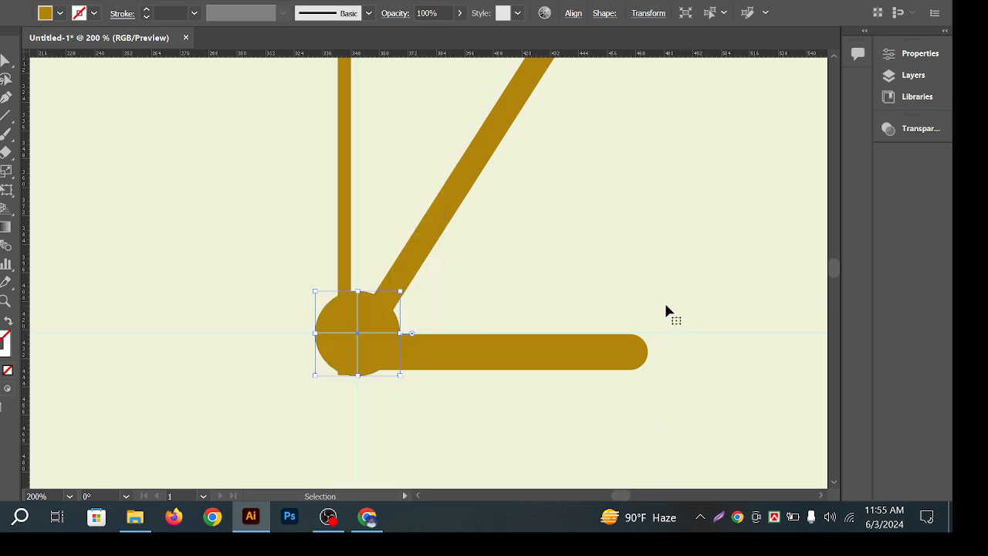
# Examine the whole watch face and the lower edge of the hub where the hands meet
pyautogui.scroll(-1, 417, 332)
pyautogui.click(585, 274)
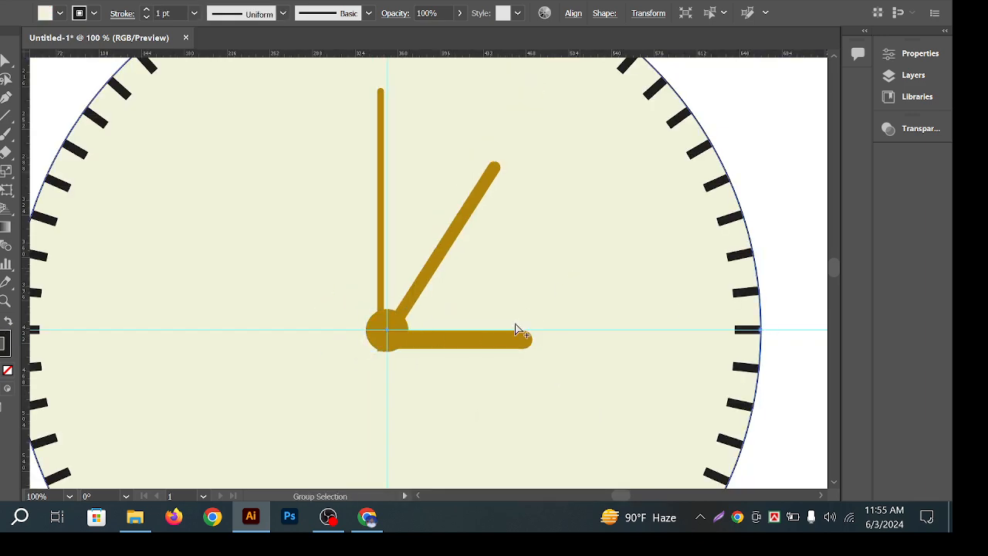
pyautogui.scroll(-2, 516, 329)
pyautogui.click(717, 213)
pyautogui.moveTo(693, 345); pyautogui.dragTo(626, 344)
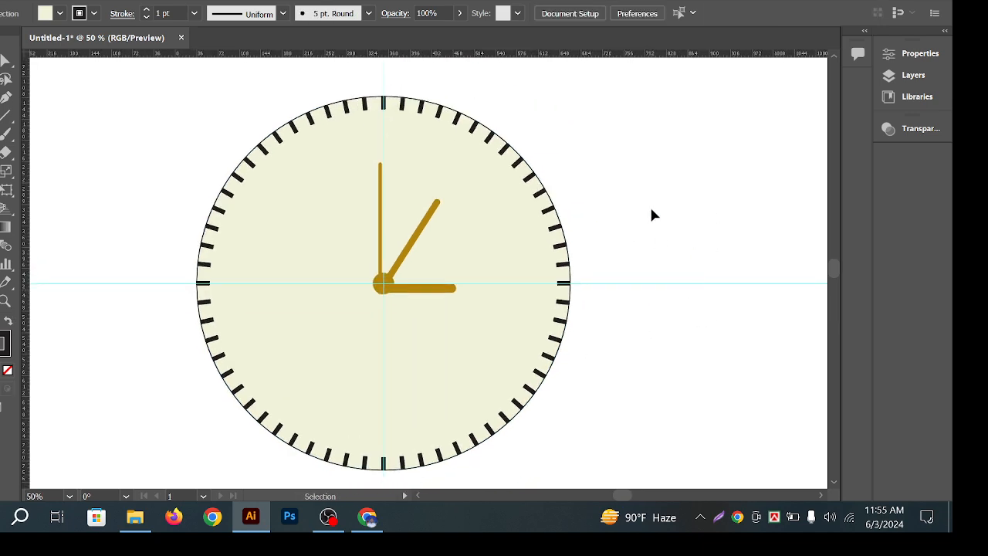
pyautogui.moveTo(415, 285); pyautogui.dragTo(430, 284)
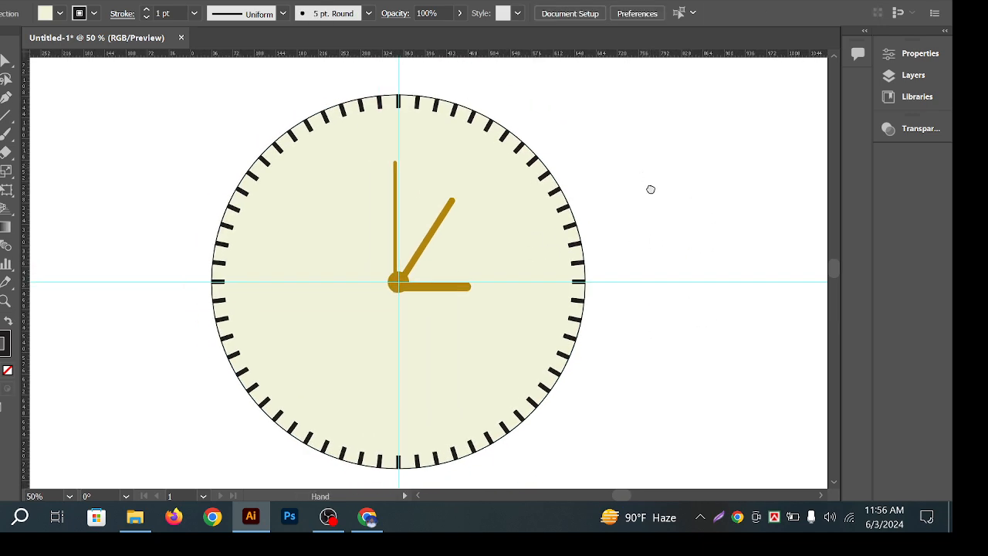
pyautogui.moveTo(651, 189); pyautogui.dragTo(656, 171)
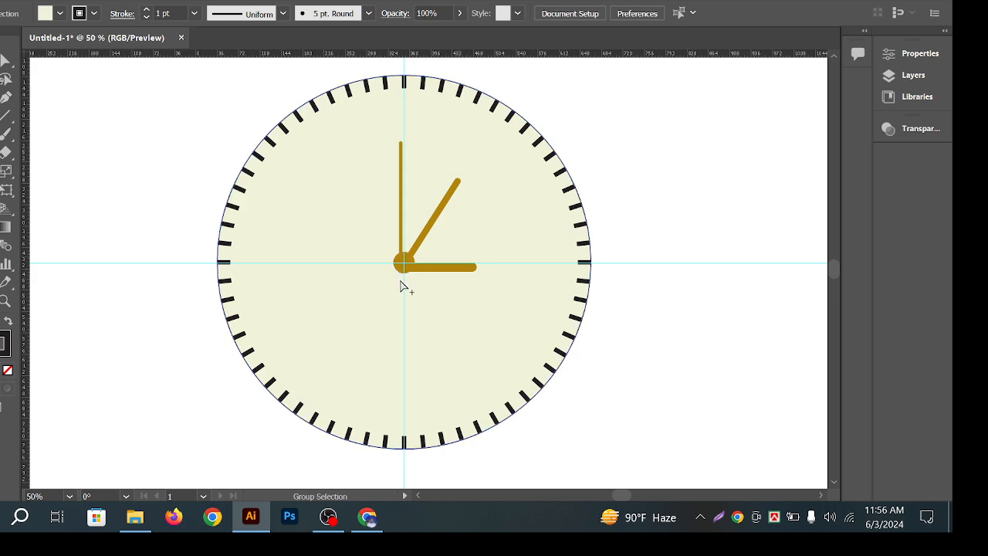
pyautogui.scroll(7, 404, 274)
pyautogui.click(444, 236)
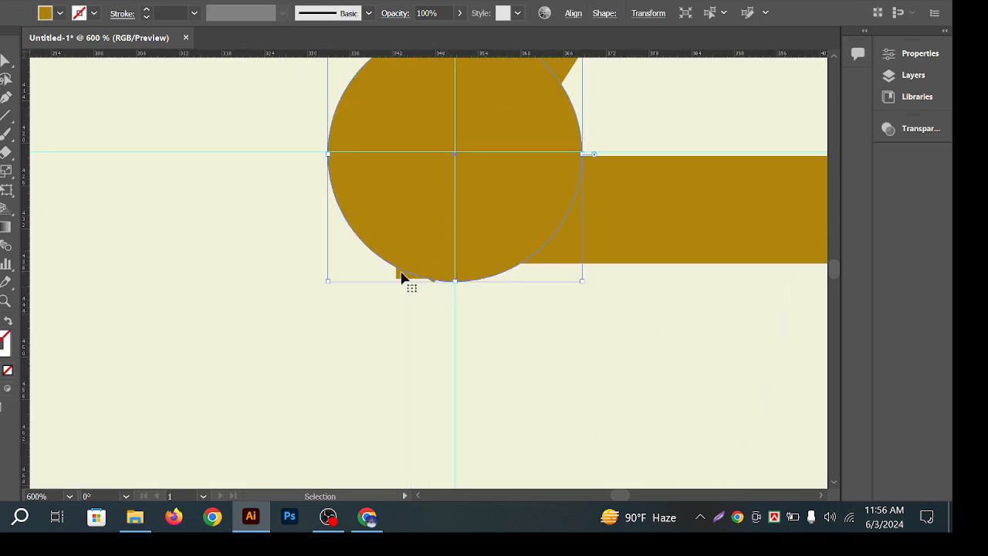
pyautogui.click(401, 277)
pyautogui.moveTo(458, 194); pyautogui.dragTo(448, 223)
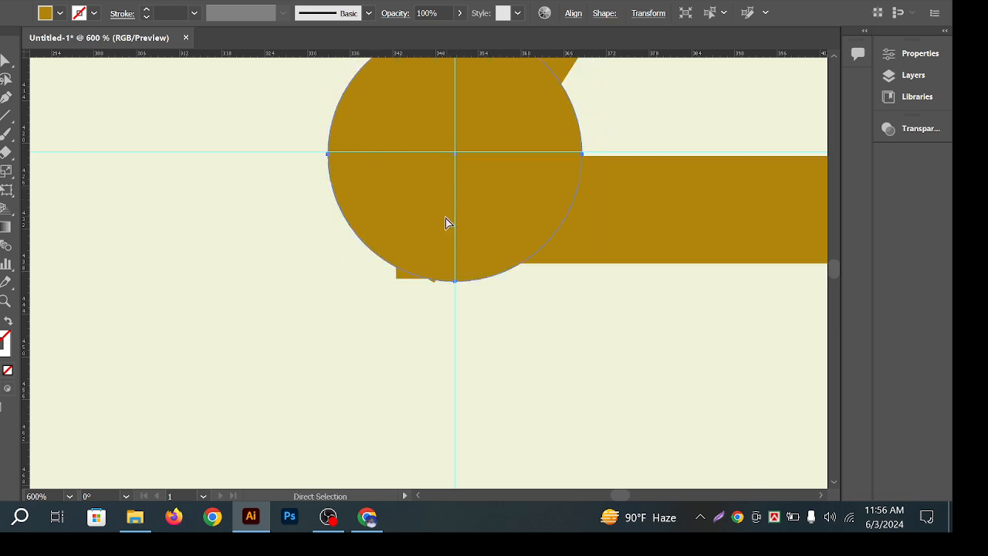
pyautogui.moveTo(688, 208)
pyautogui.mouseDown()
pyautogui.moveTo(671, 216)
pyautogui.moveTo(671, 201)
pyautogui.mouseUp()
pyautogui.scroll(-8, 672, 201)
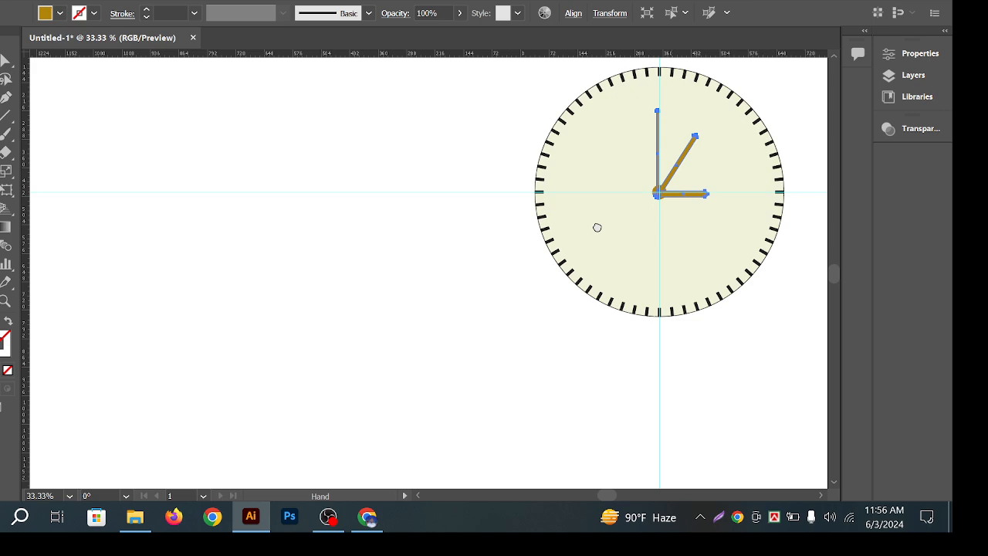
pyautogui.moveTo(597, 227); pyautogui.dragTo(414, 299)
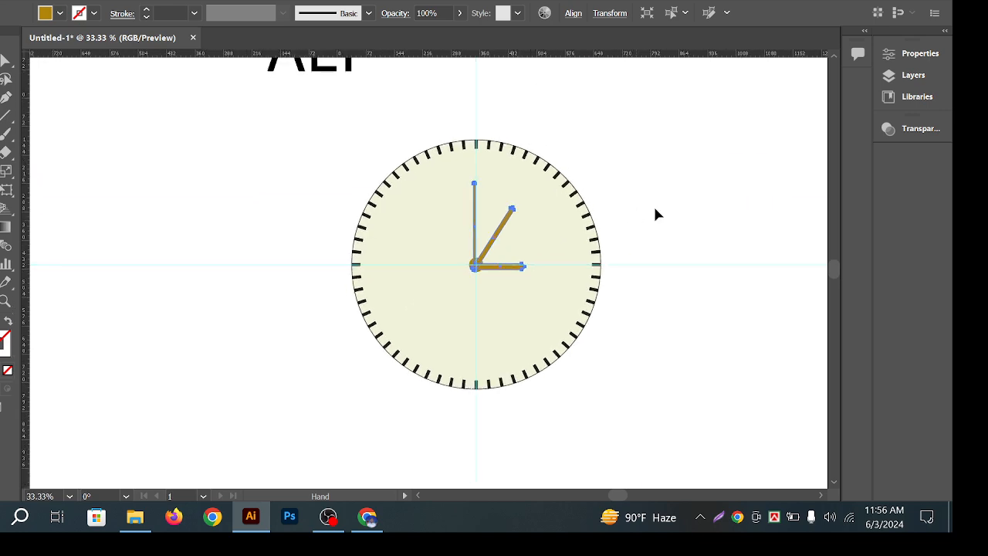
pyautogui.click(656, 207)
# Activate the Type tool for placing text below the twelve o'clock tick
pyautogui.scroll(2, 490, 164)
pyautogui.scroll(5, 460, 159)
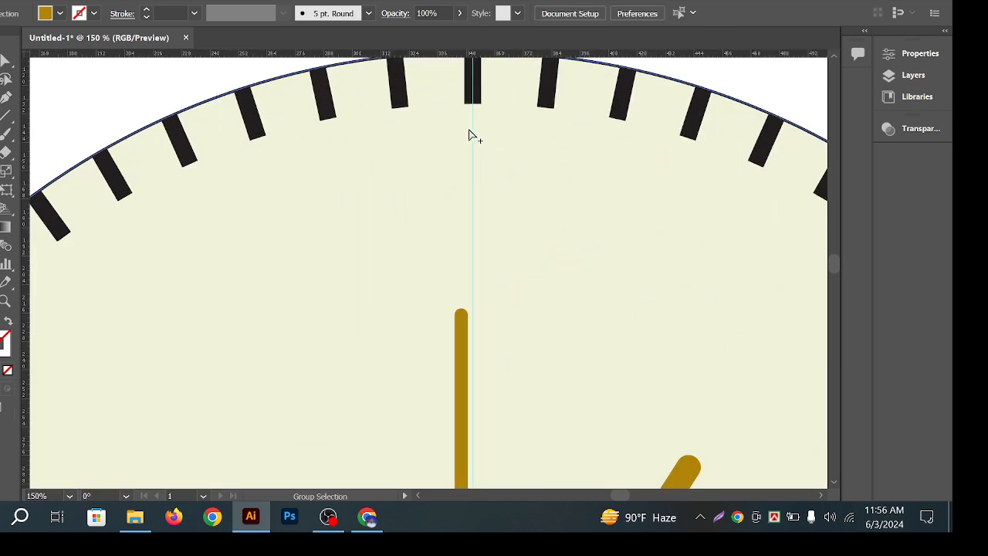
pyautogui.scroll(-2, 472, 132)
pyautogui.moveTo(523, 118); pyautogui.dragTo(543, 191)
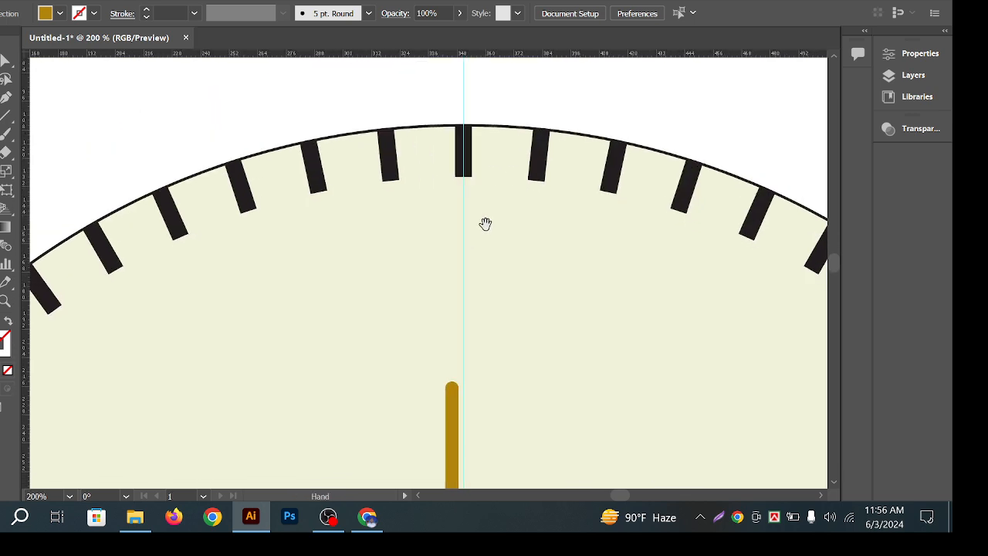
pyautogui.click(1, 116)
pyautogui.click(62, 117)
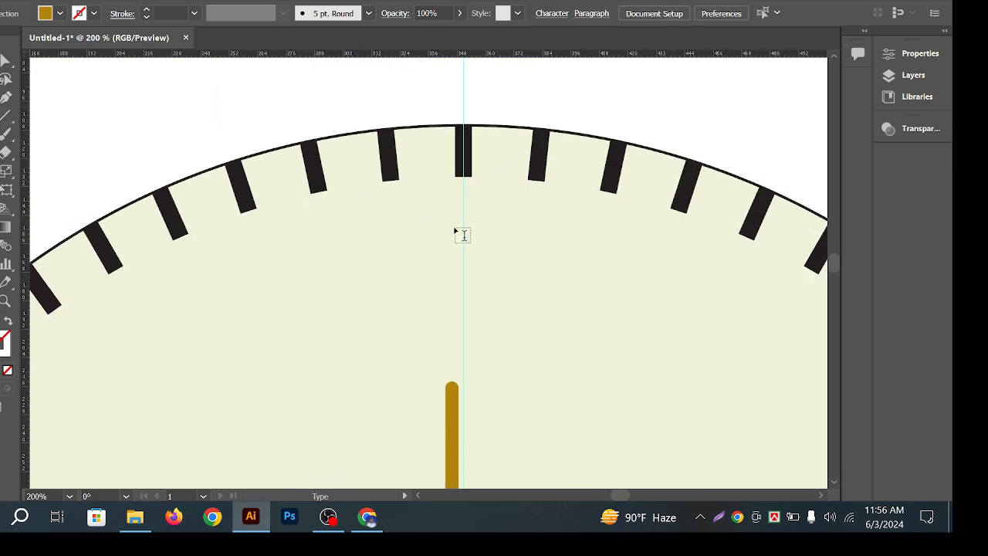
# Add the text 12 on the clock face below the top tick mark
pyautogui.click(435, 237)
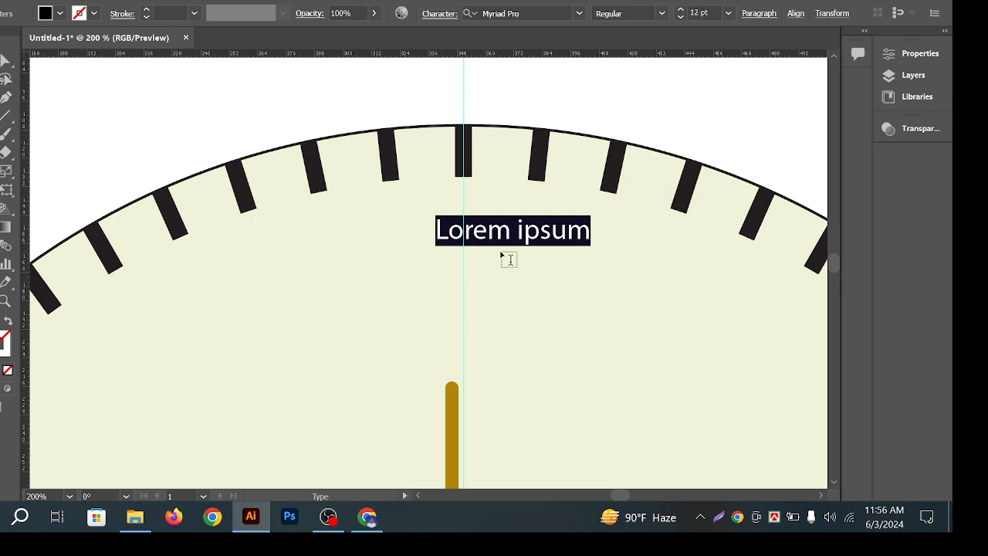
pyautogui.write('12')
pyautogui.press('Escape')
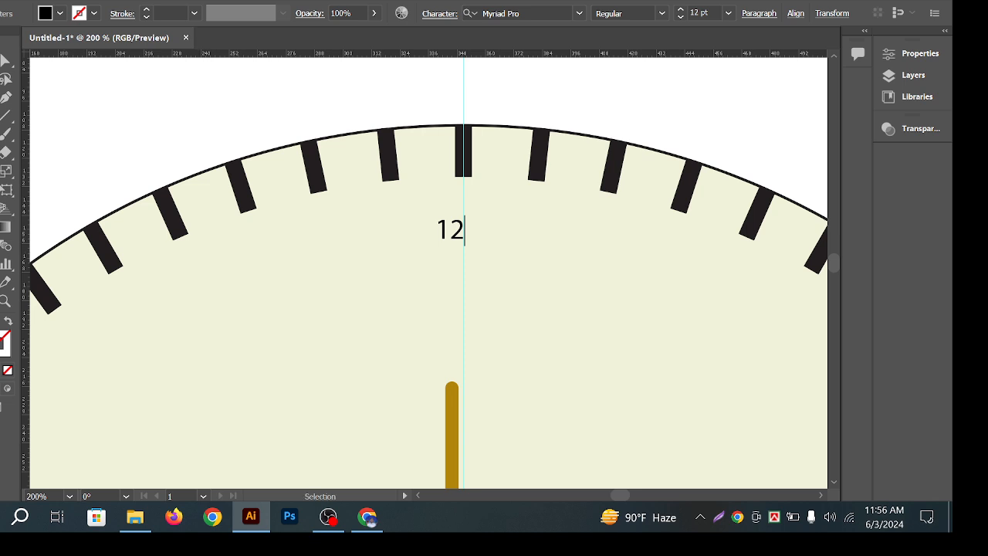
# Enlarge the 12 to about 24.5 pt and centre it on the vertical guide below the top tick
pyautogui.hotkey('ctrl', '+')
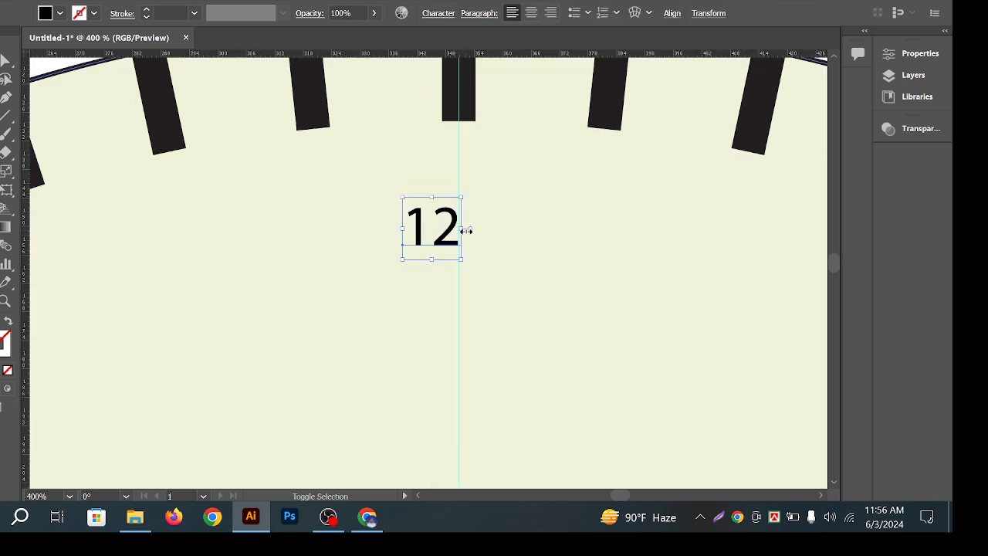
pyautogui.moveTo(505, 239); pyautogui.dragTo(522, 250)
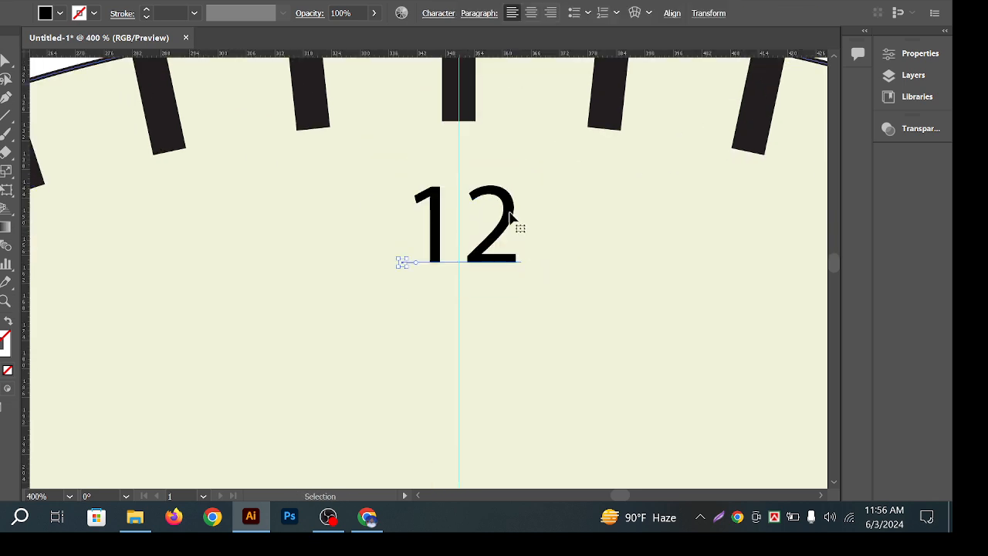
pyautogui.moveTo(509, 207); pyautogui.dragTo(509, 202)
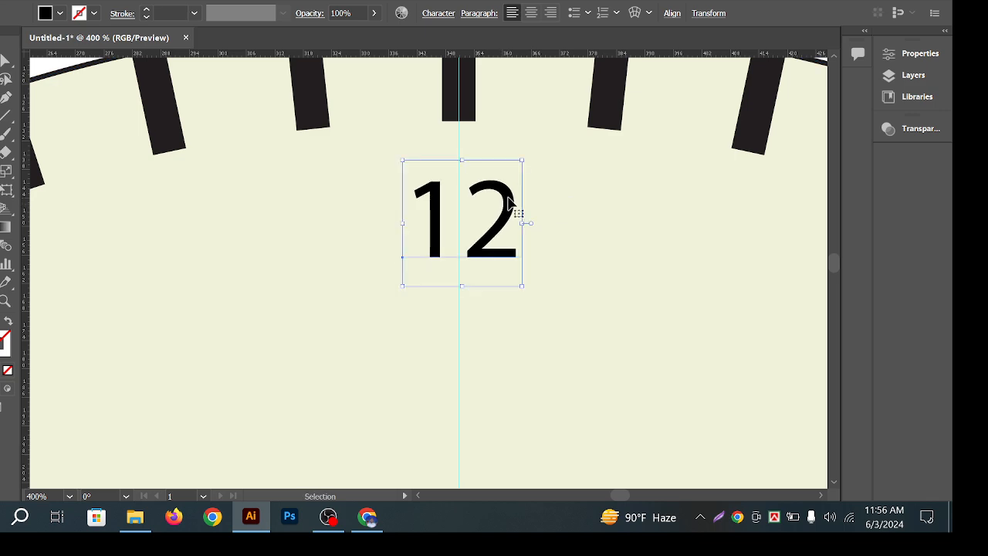
pyautogui.press('Left')
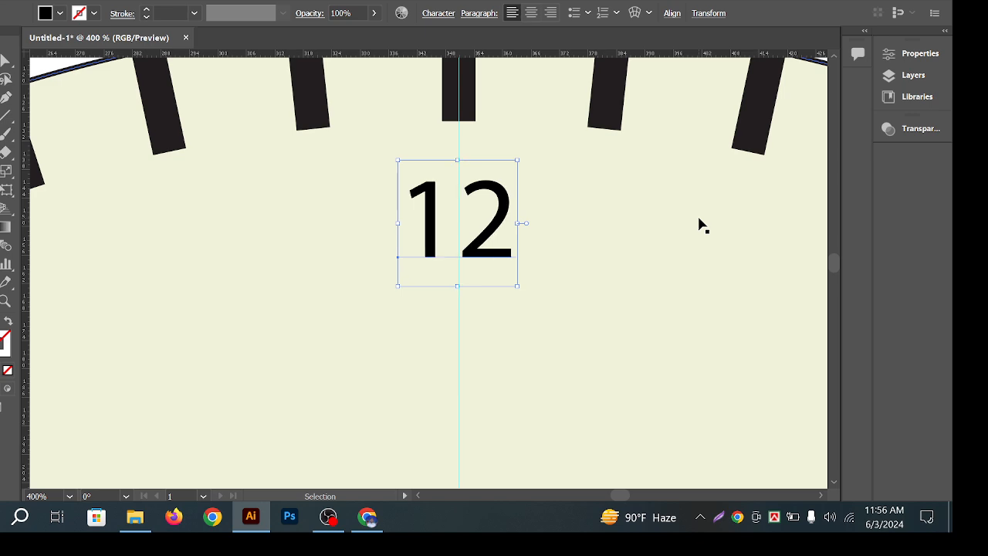
pyautogui.click(631, 240)
pyautogui.scroll(-3, 500, 236)
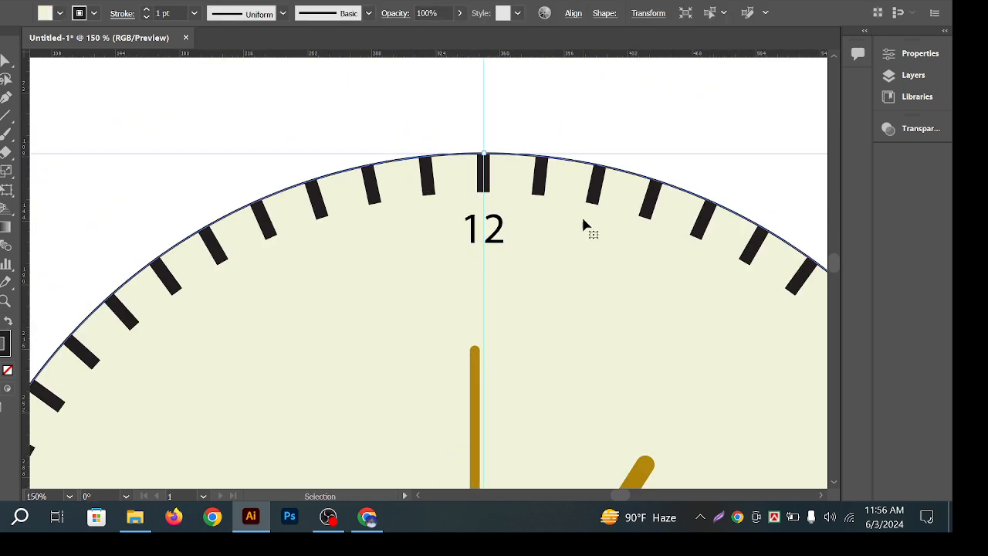
# Set the font of the 12 to Poppins Bold
pyautogui.click(498, 239)
pyautogui.scroll(-4, 552, 276)
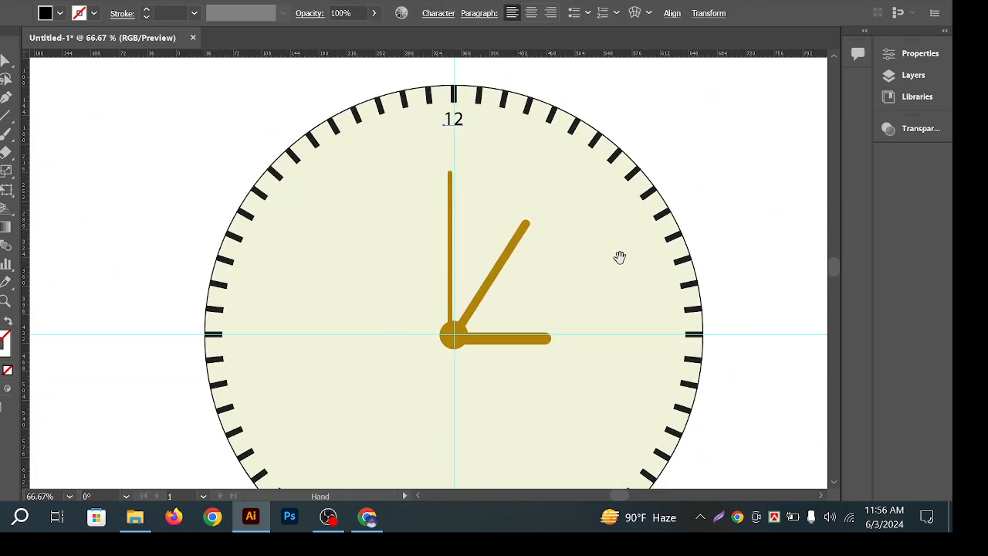
pyautogui.scroll(-1, 627, 234)
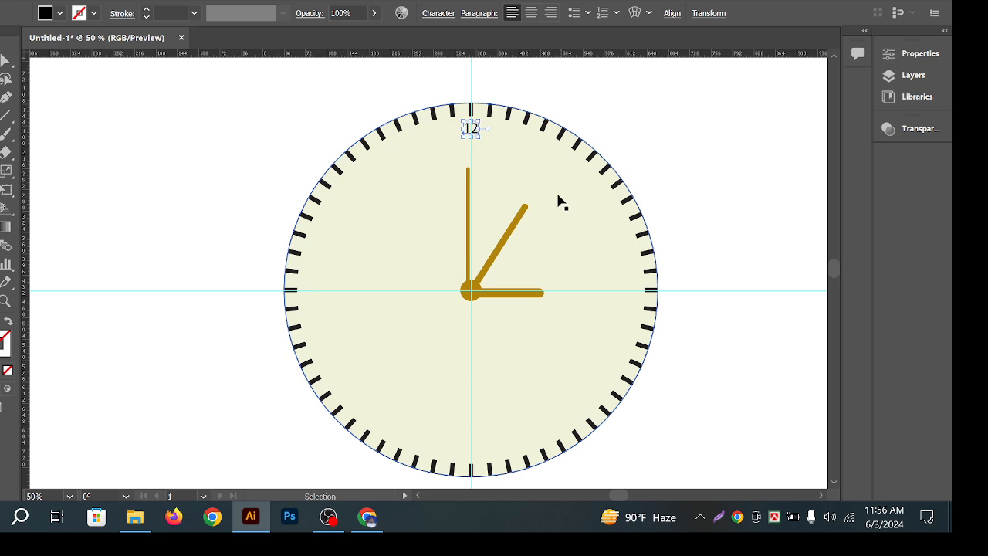
pyautogui.click(661, 159)
pyautogui.moveTo(514, 163); pyautogui.dragTo(506, 173)
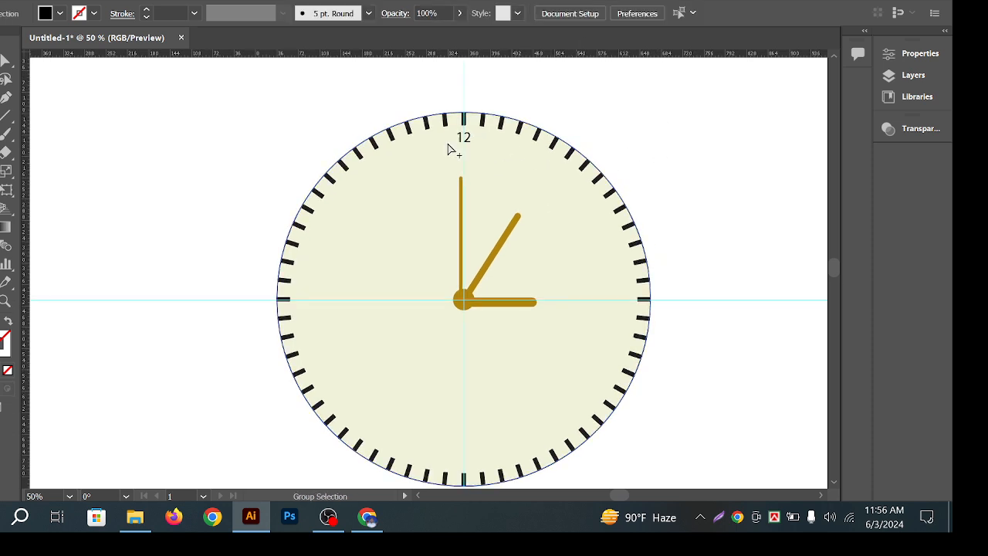
pyautogui.scroll(5, 450, 149)
pyautogui.click(519, 150)
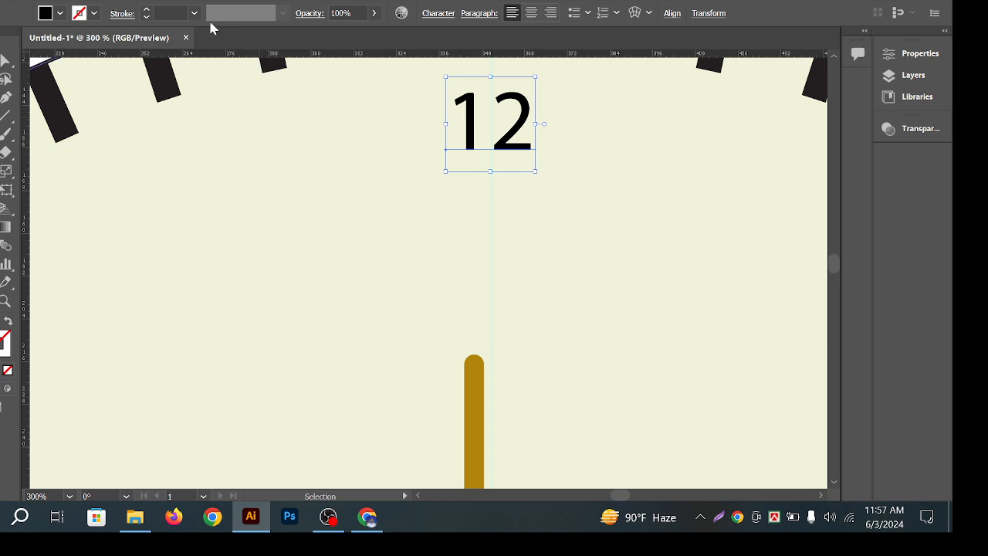
pyautogui.click(438, 13)
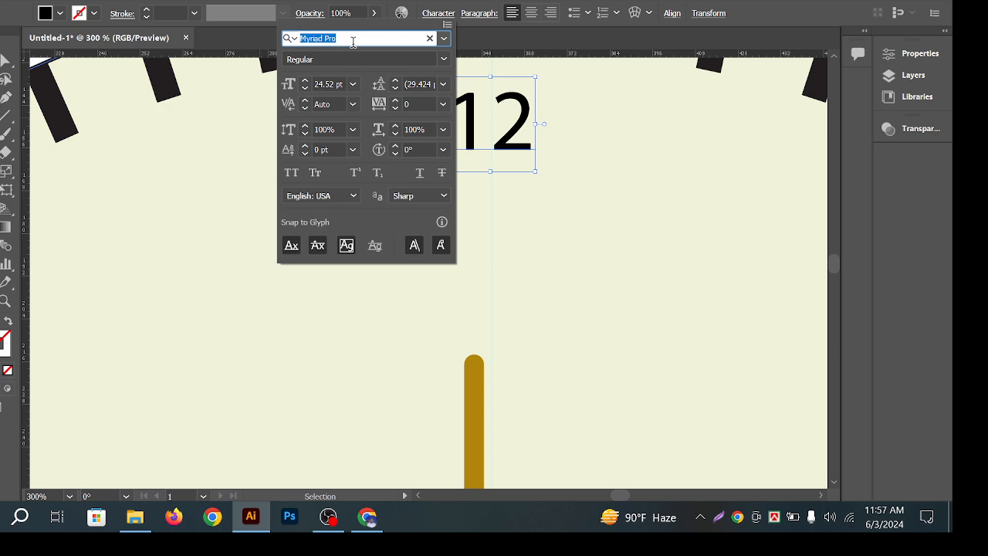
pyautogui.write('popp')
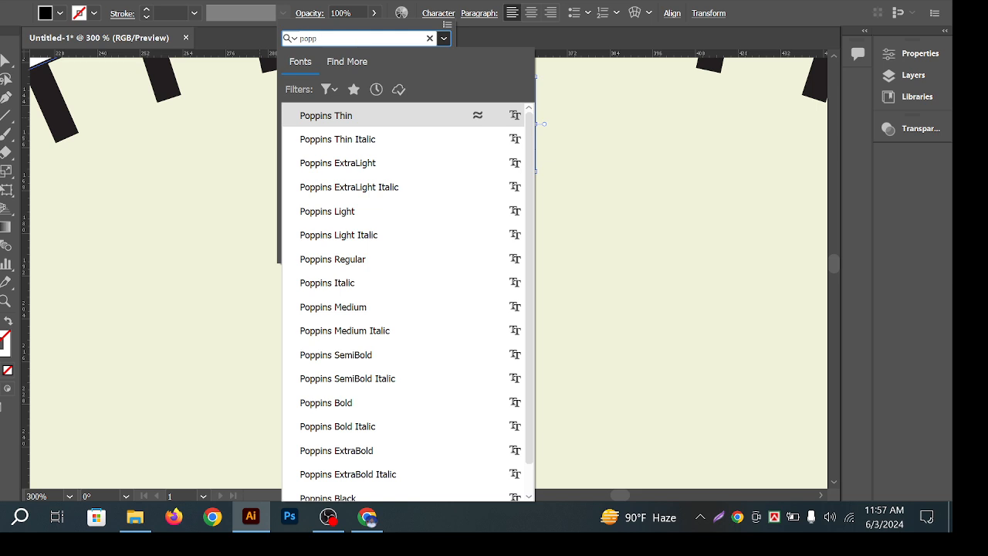
pyautogui.click(366, 404)
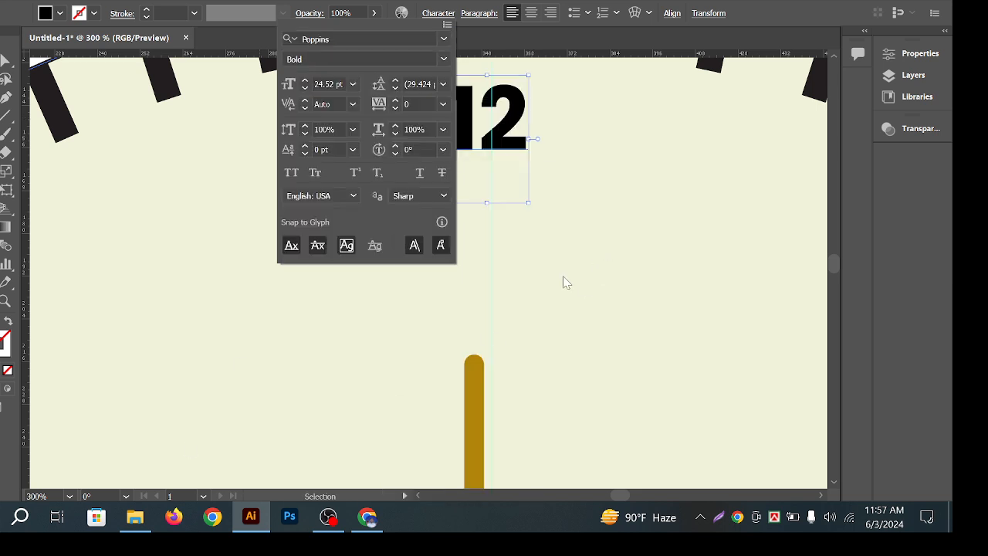
# Recentre the bold 12 on the vertical guide
pyautogui.click(616, 221)
pyautogui.moveTo(516, 143); pyautogui.dragTo(521, 144)
pyautogui.click(545, 155)
pyautogui.click(530, 145)
pyautogui.scroll(-3, 522, 145)
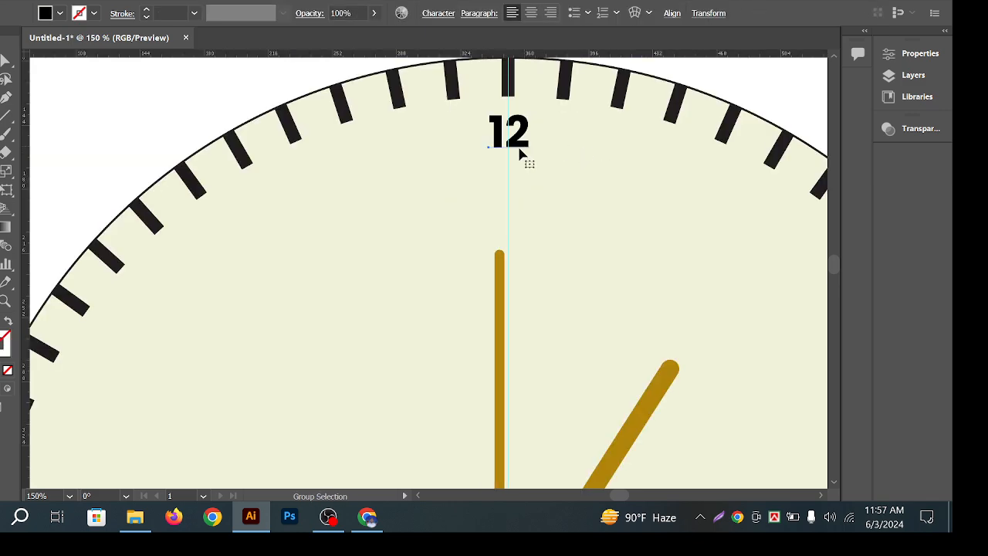
pyautogui.scroll(-3, 564, 161)
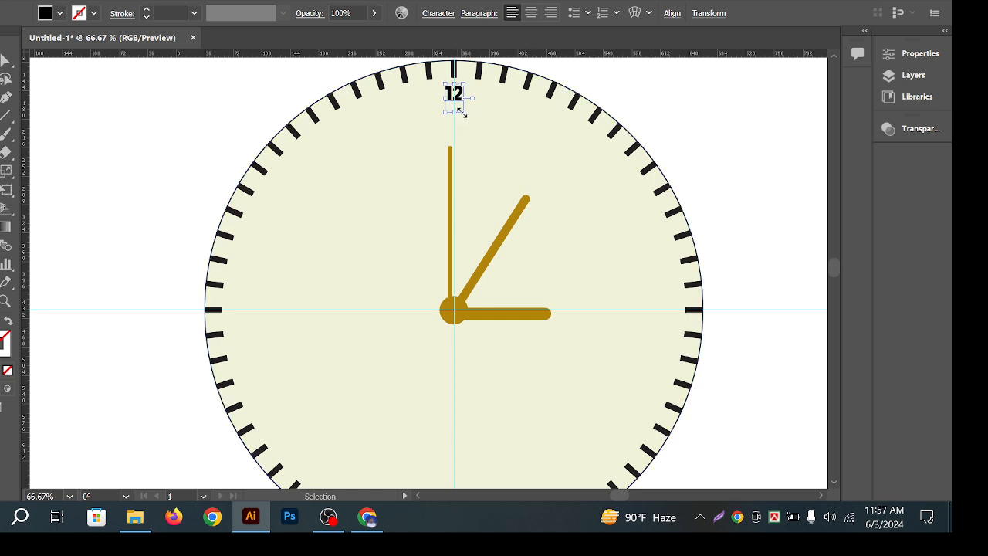
# Enlarge the 12 to about 42.3 pt, keeping it centred on the vertical guide
pyautogui.moveTo(454, 116); pyautogui.dragTo(457, 134)
pyautogui.click(466, 114)
pyautogui.click(465, 114)
pyautogui.moveTo(1, 172); pyautogui.dragTo(44, 172)
pyautogui.press('v')
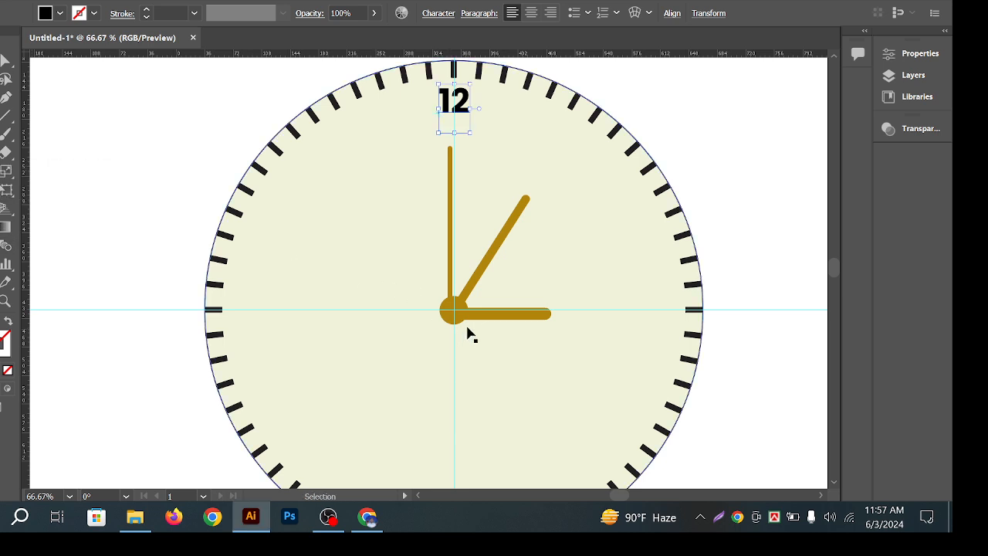
# Create a copy of the 12 rotated 30° about the centre of the clock
pyautogui.scroll(2, 461, 312)
pyautogui.scroll(3, 458, 317)
pyautogui.press('r')
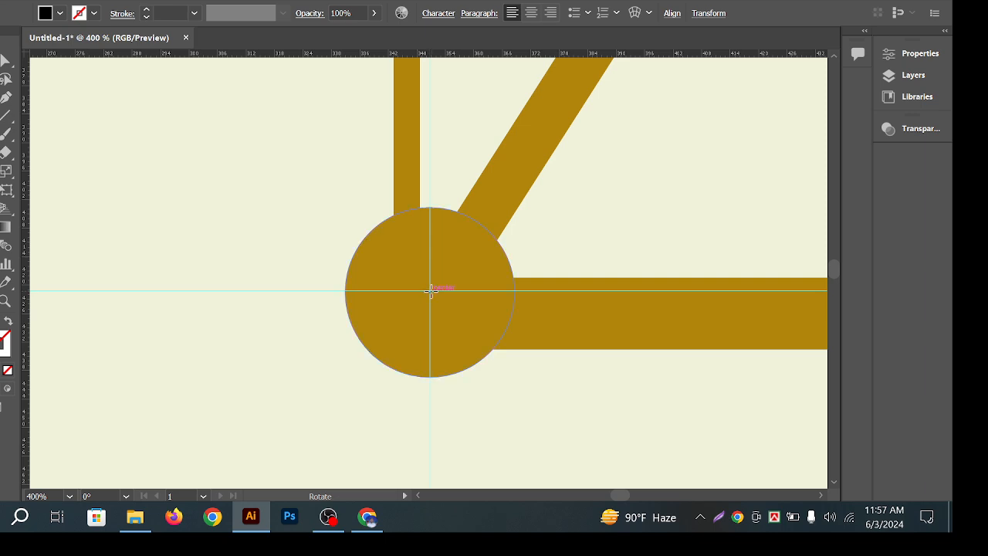
pyautogui.keyDown('alt'); pyautogui.click(431, 292); pyautogui.keyUp('alt')
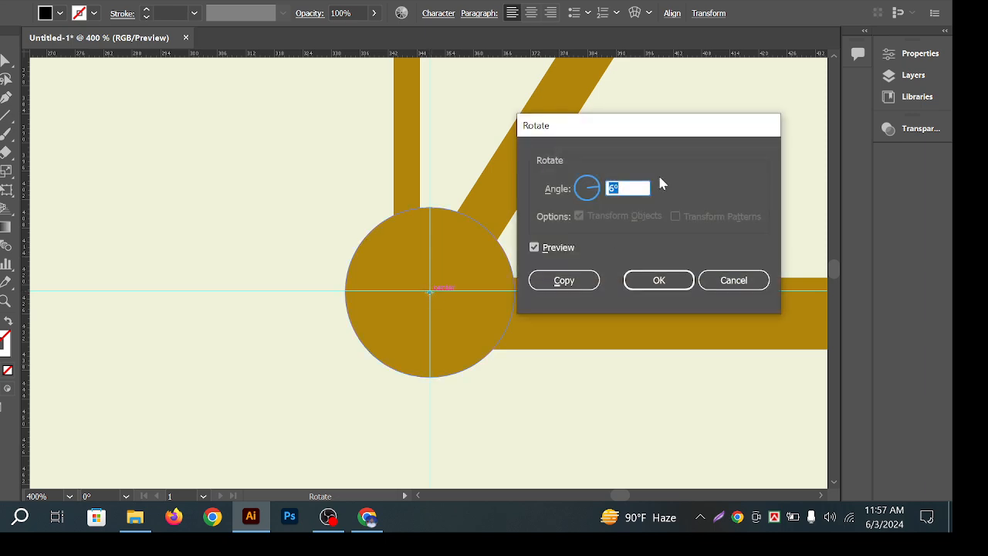
pyautogui.write('30')
pyautogui.click(564, 280)
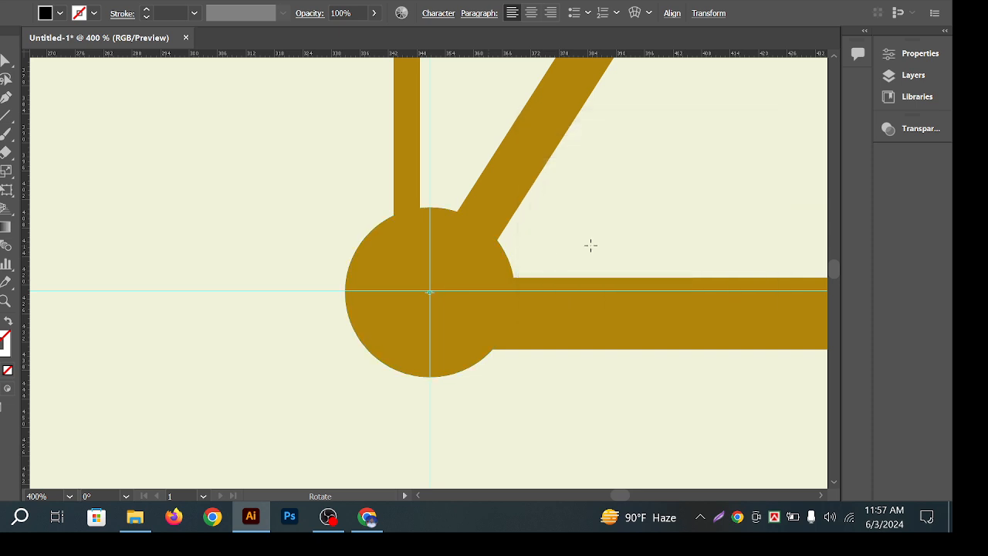
# Repeat the rotated copy ten times so a 12 stands at every hour position, then deselect
pyautogui.press('z')
pyautogui.scroll(-8, 651, 252)
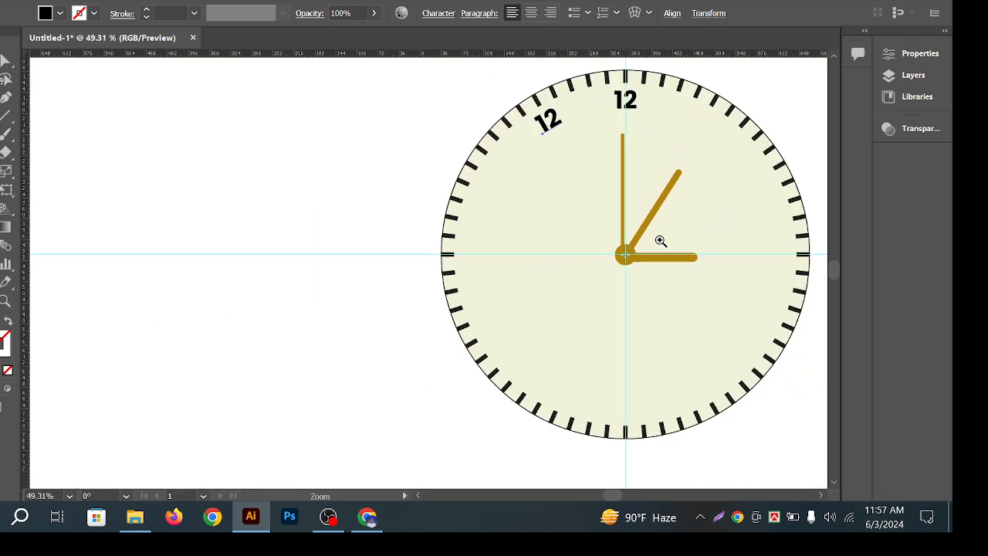
pyautogui.hotkey('ctrl', 'd')
pyautogui.hotkey('ctrl', 'd')
pyautogui.hotkey('ctrl', 'd')
pyautogui.hotkey('ctrl', 'd')
pyautogui.hotkey('ctrl', 'd')
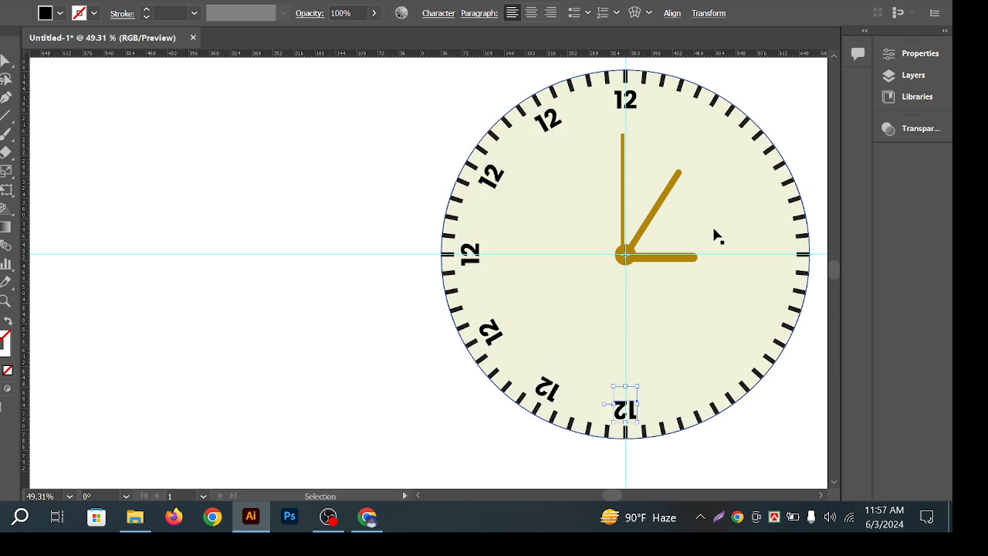
pyautogui.hotkey('ctrl', 'd')
pyautogui.hotkey('ctrl', 'd')
pyautogui.hotkey('ctrl', 'd')
pyautogui.hotkey('ctrl', 'd')
pyautogui.hotkey('ctrl', 'd')
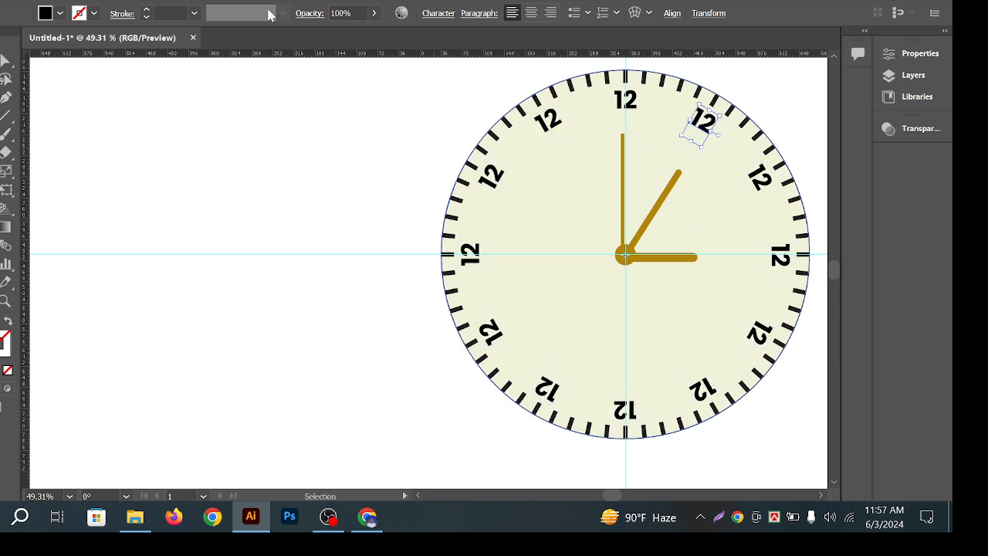
pyautogui.click(6, 61)
pyautogui.click(818, 128)
# Change the numbers at the one and two o'clock positions to 1 and 2
pyautogui.scroll(1, 752, 119)
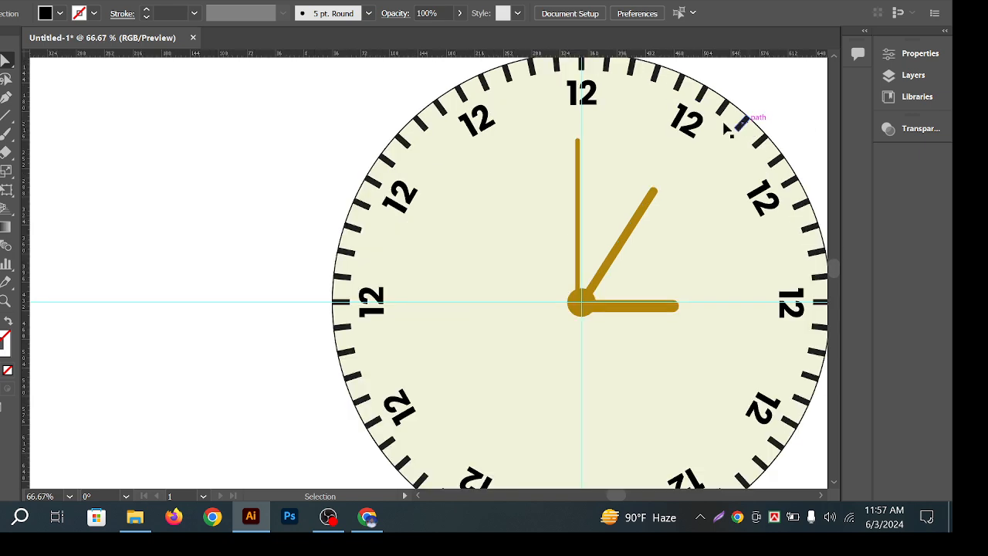
pyautogui.moveTo(697, 140); pyautogui.dragTo(605, 163)
pyautogui.doubleClick(594, 152)
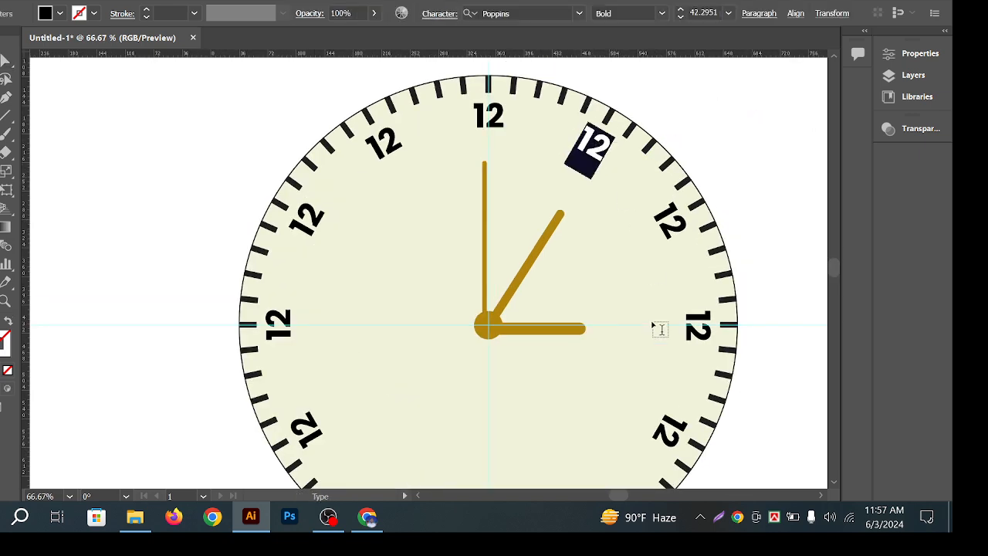
pyautogui.press('BackSpace')
pyautogui.write('1')
pyautogui.doubleClick(672, 228)
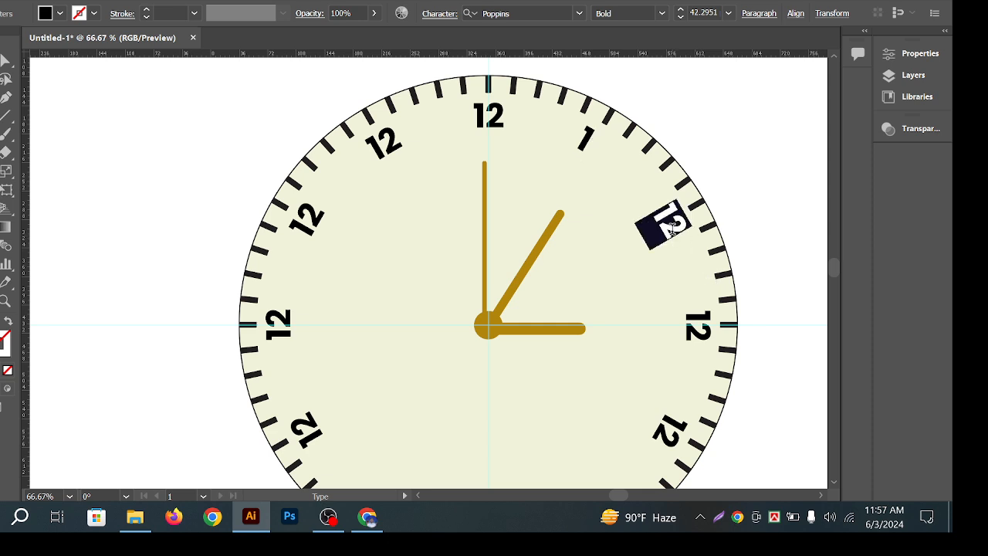
pyautogui.write('2')
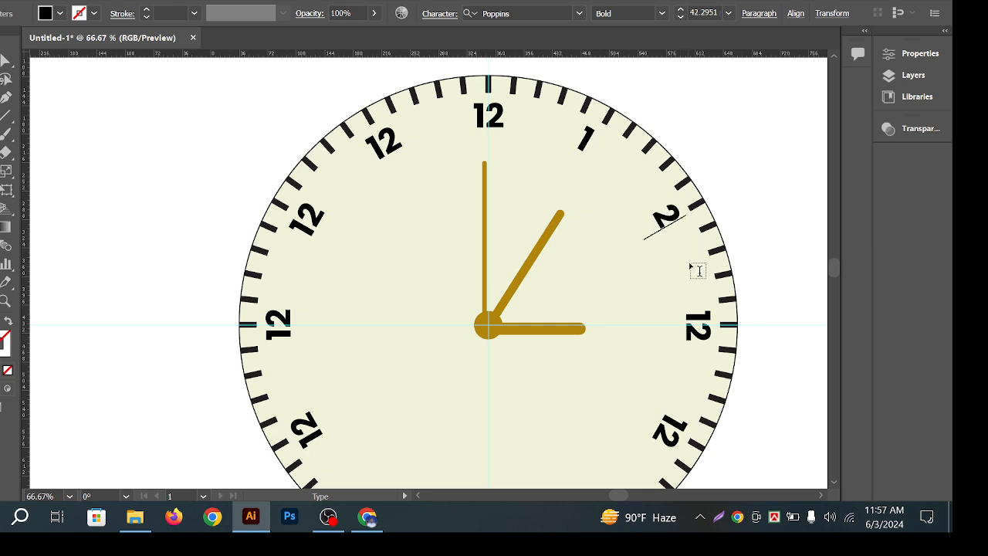
# Change the numbers at the three and four o'clock positions to 3 and 4
pyautogui.doubleClick(697, 332)
pyautogui.write('3')
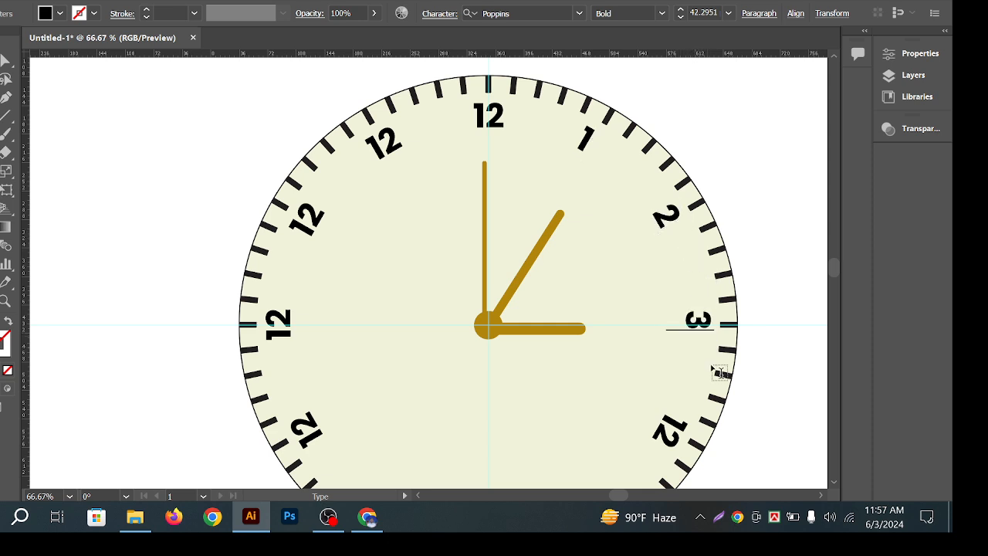
pyautogui.doubleClick(662, 432)
pyautogui.write('4')
# Change the numbers at the five and six o'clock positions to 5 and 6
pyautogui.scroll(-3, 629, 413)
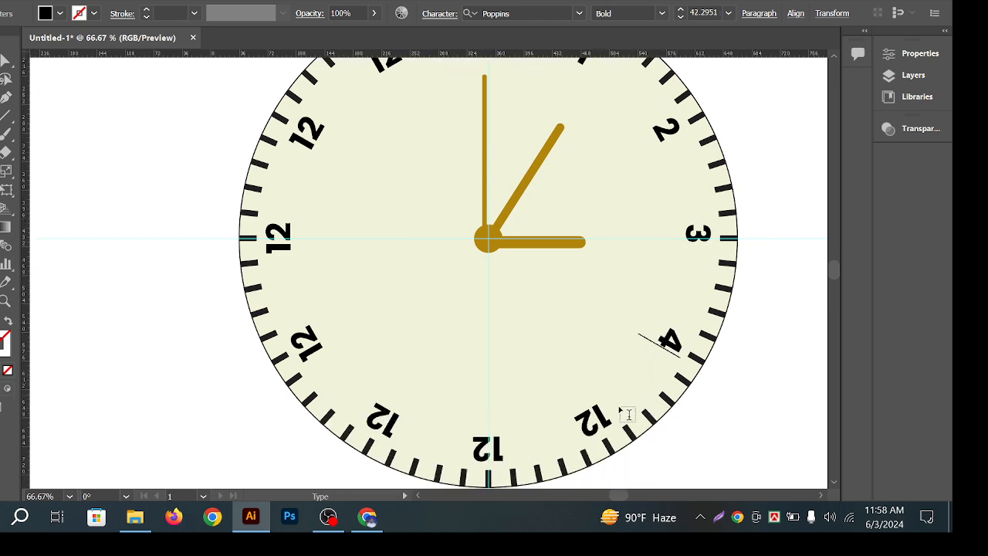
pyautogui.doubleClick(601, 414)
pyautogui.write('5')
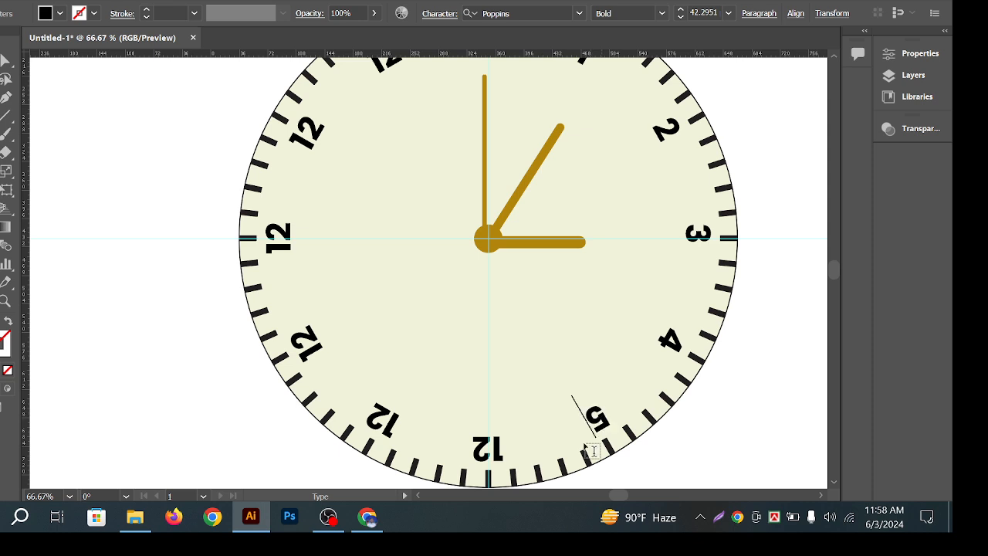
pyautogui.doubleClick(487, 453)
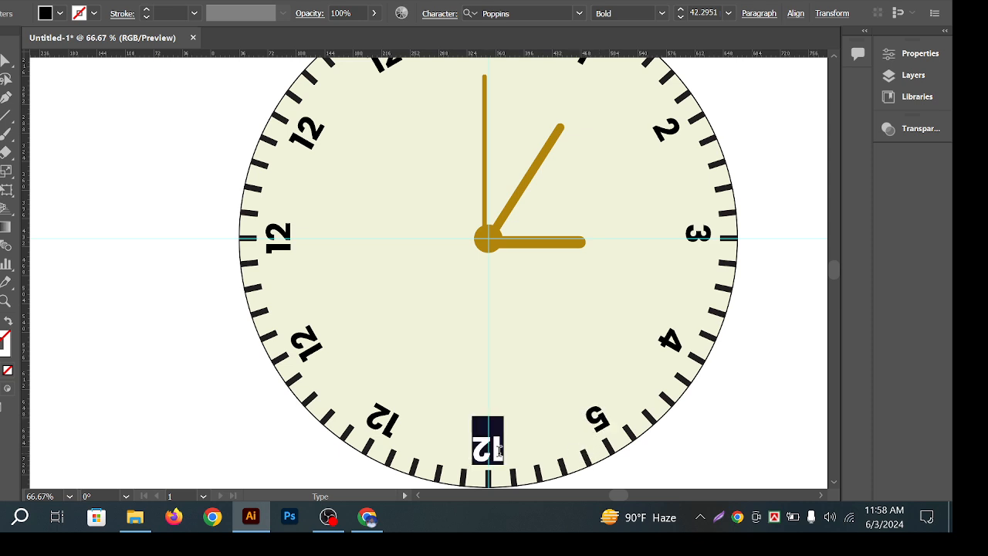
pyautogui.write('6')
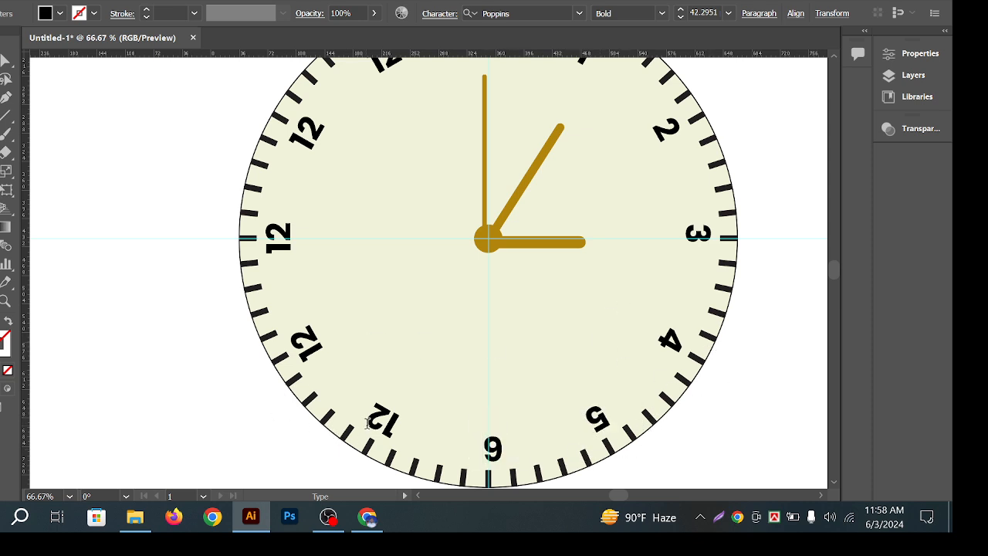
pyautogui.doubleClick(387, 416)
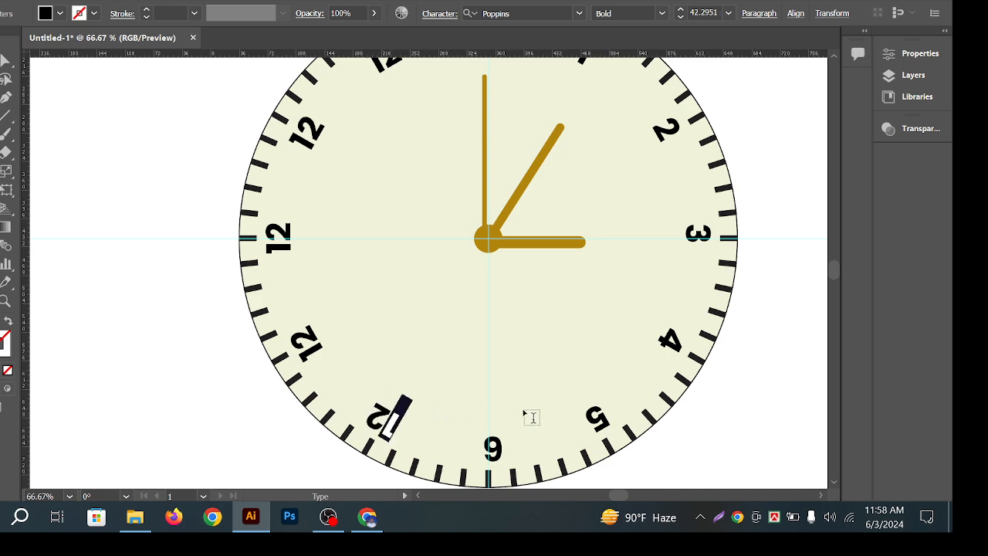
pyautogui.click(390, 417)
pyautogui.doubleClick(390, 415)
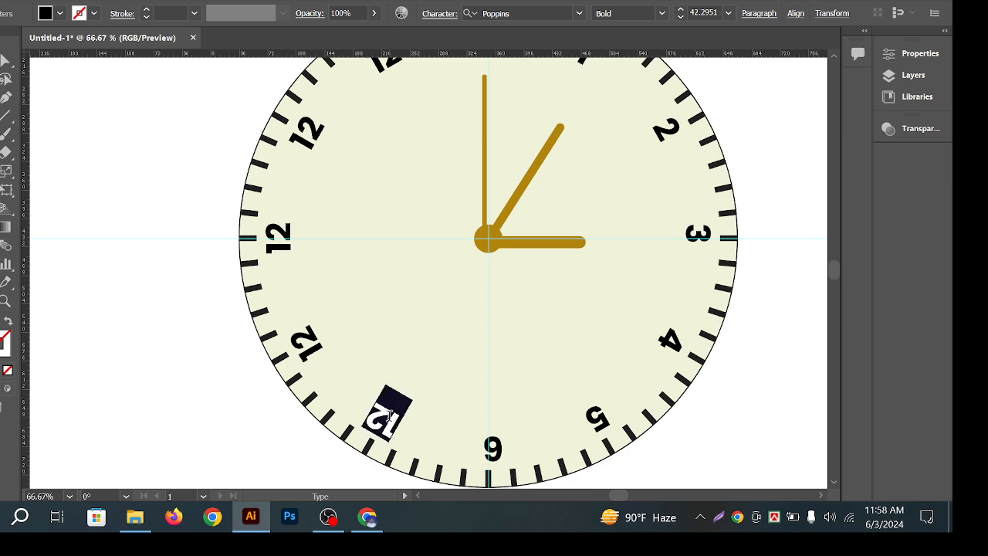
pyautogui.click(5, 60)
pyautogui.click(53, 80)
pyautogui.scroll(-1, 392, 257)
pyautogui.moveTo(633, 244); pyautogui.dragTo(492, 255)
pyautogui.moveTo(593, 272); pyautogui.dragTo(597, 257)
pyautogui.moveTo(543, 334); pyautogui.dragTo(539, 356)
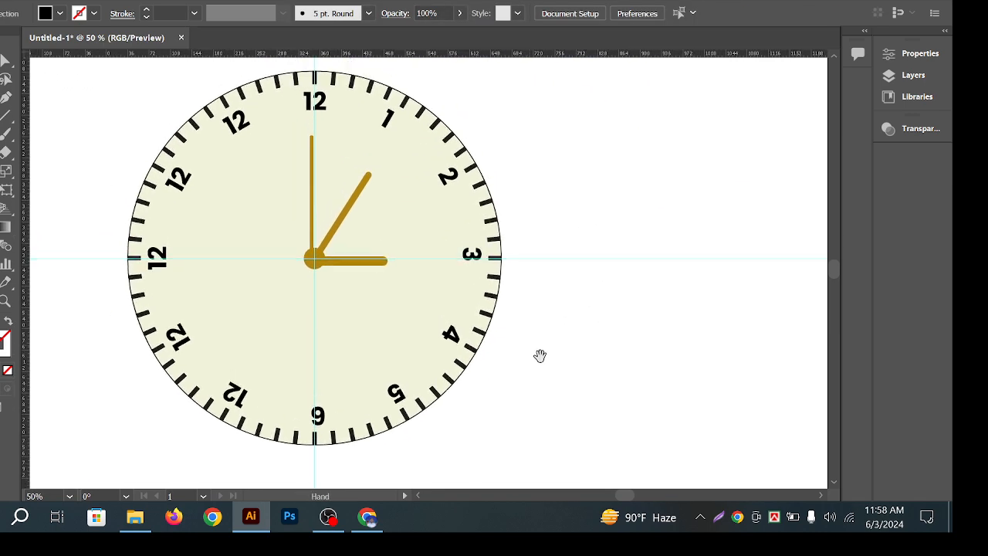
# Examine the watch photos in the browser's image results for dial number orientation, and return to the clock artwork in Illustrator
pyautogui.moveTo(598, 379)
pyautogui.mouseDown()
pyautogui.moveTo(604, 368)
pyautogui.moveTo(565, 374)
pyautogui.moveTo(615, 376)
pyautogui.mouseUp()
pyautogui.moveTo(643, 342); pyautogui.dragTo(635, 357)
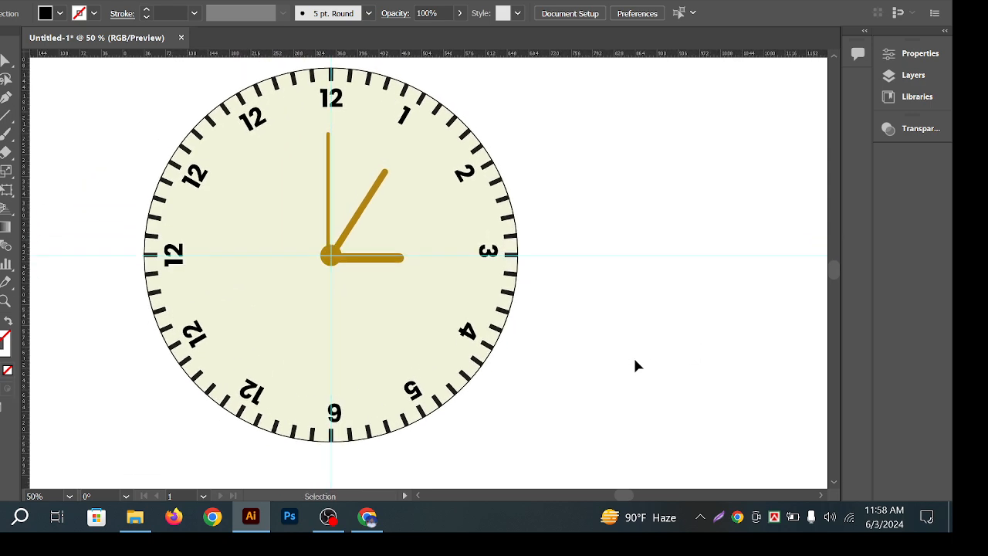
pyautogui.click(367, 516)
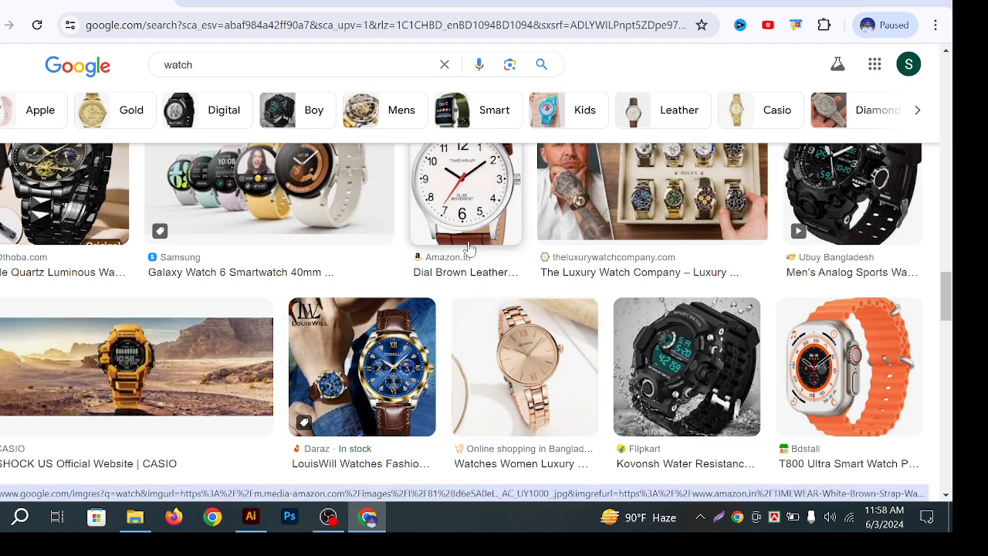
pyautogui.click(251, 517)
pyautogui.scroll(3, 477, 173)
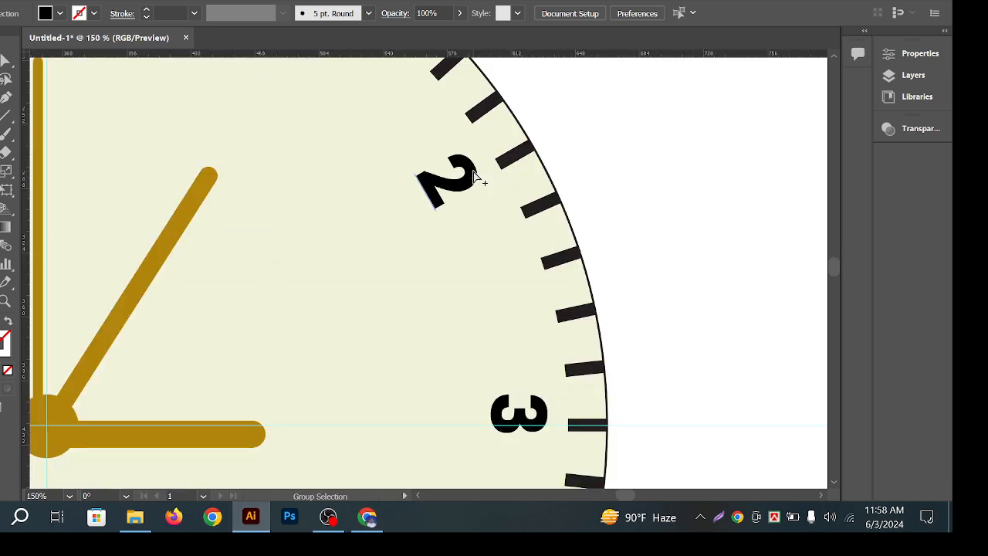
pyautogui.scroll(-2, 478, 174)
pyautogui.moveTo(610, 241); pyautogui.dragTo(622, 219)
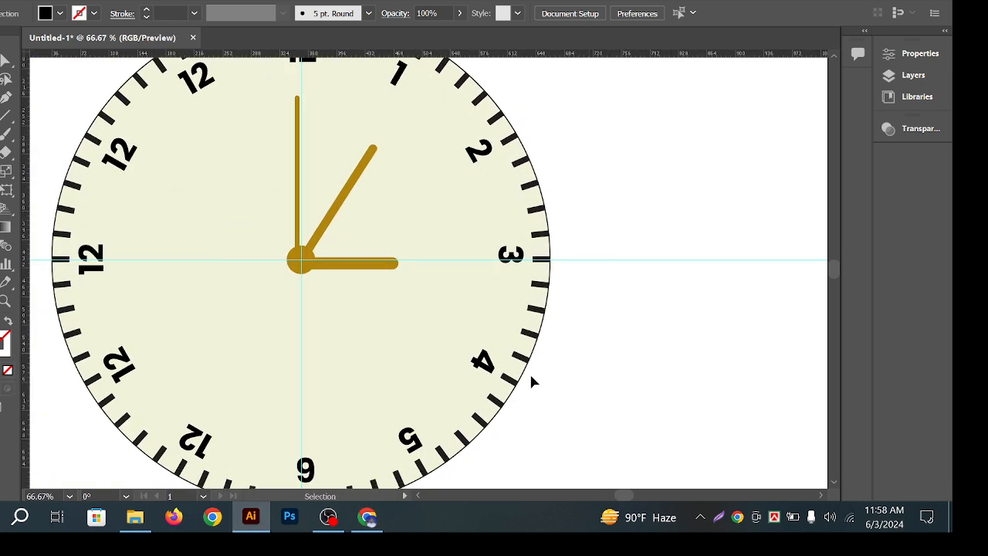
# Try flipping the 4 at the four o'clock position horizontally
pyautogui.click(485, 374)
pyautogui.click(492, 367)
pyautogui.scroll(2, 493, 367)
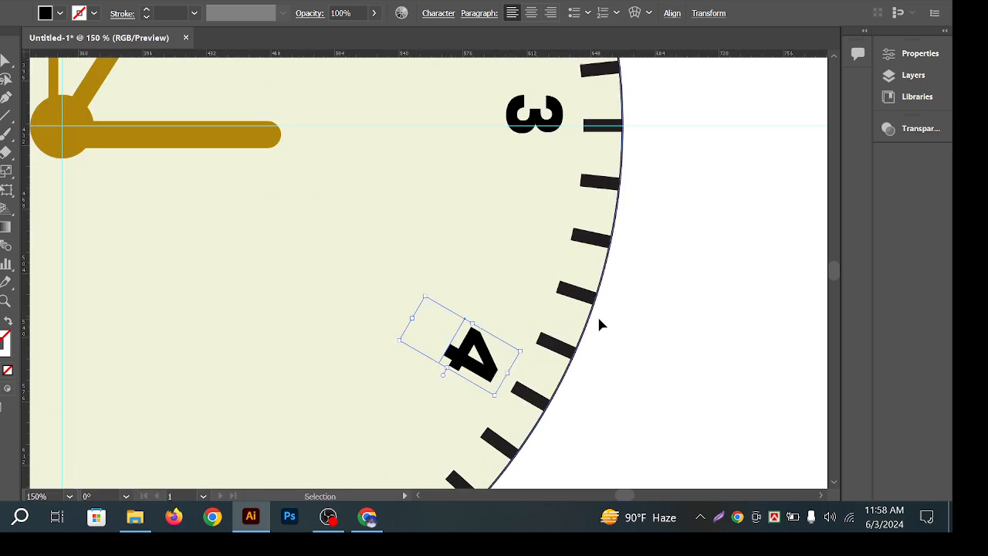
pyautogui.scroll(-2, 601, 325)
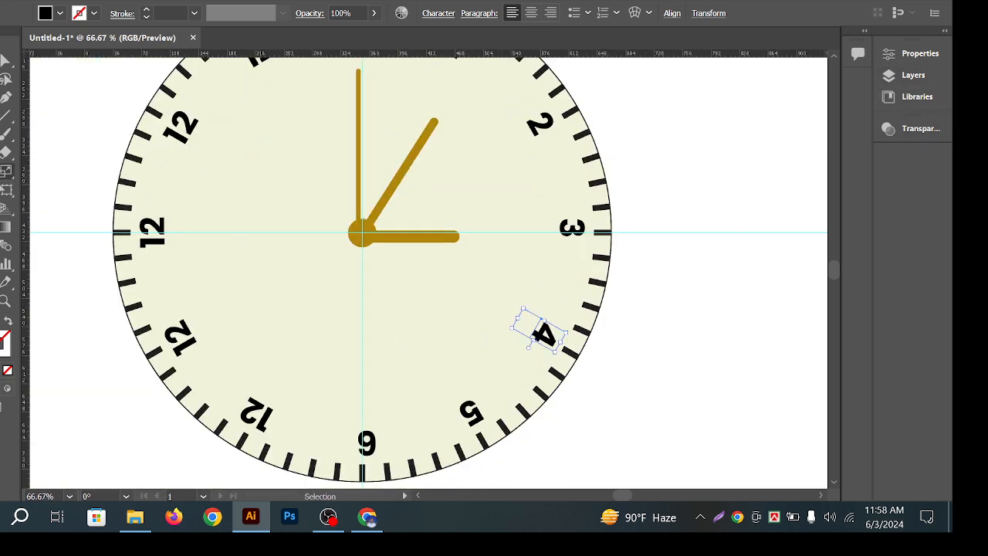
pyautogui.click(905, 55)
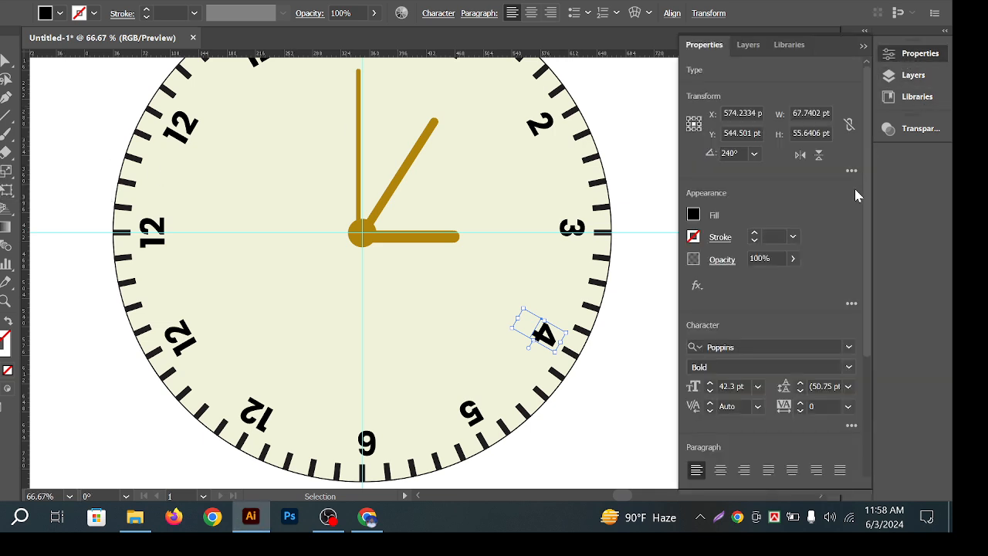
pyautogui.click(800, 155)
pyautogui.click(636, 323)
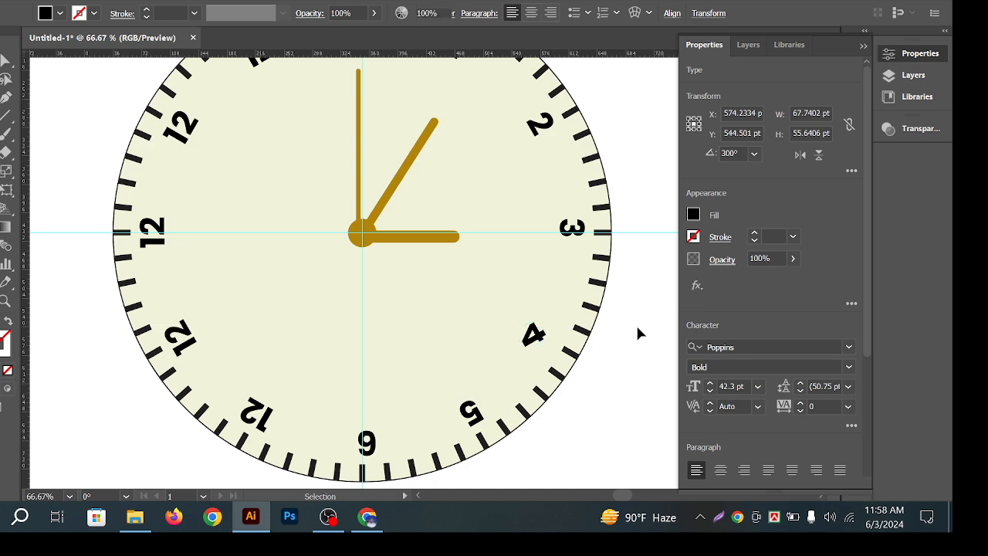
# Undo the horizontal flip of the 4
pyautogui.press('a')
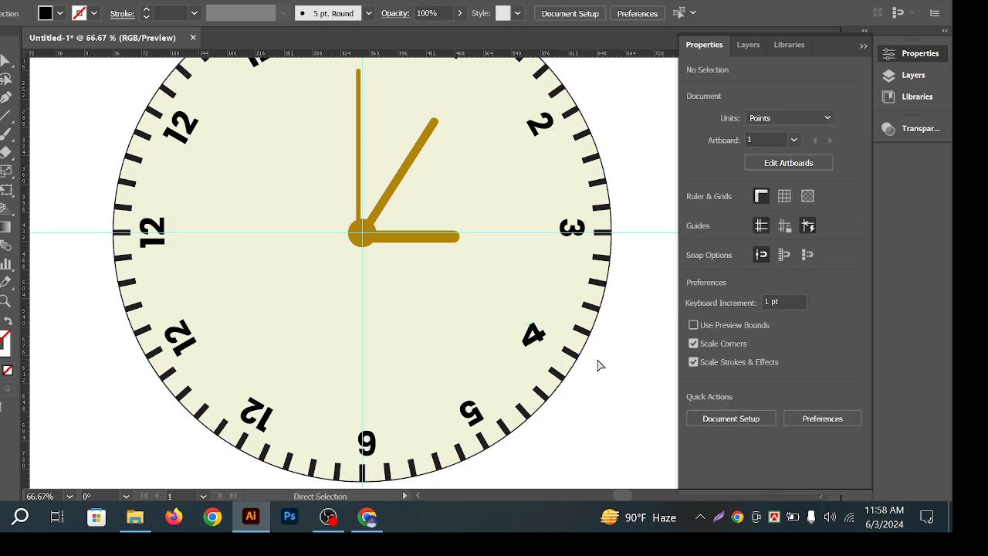
pyautogui.hotkey('ctrl', 'z')
pyautogui.click(601, 361)
pyautogui.press('v')
# Try flipping the 4 horizontally and vertically, reversing each flip, and deselect it
pyautogui.click(544, 339)
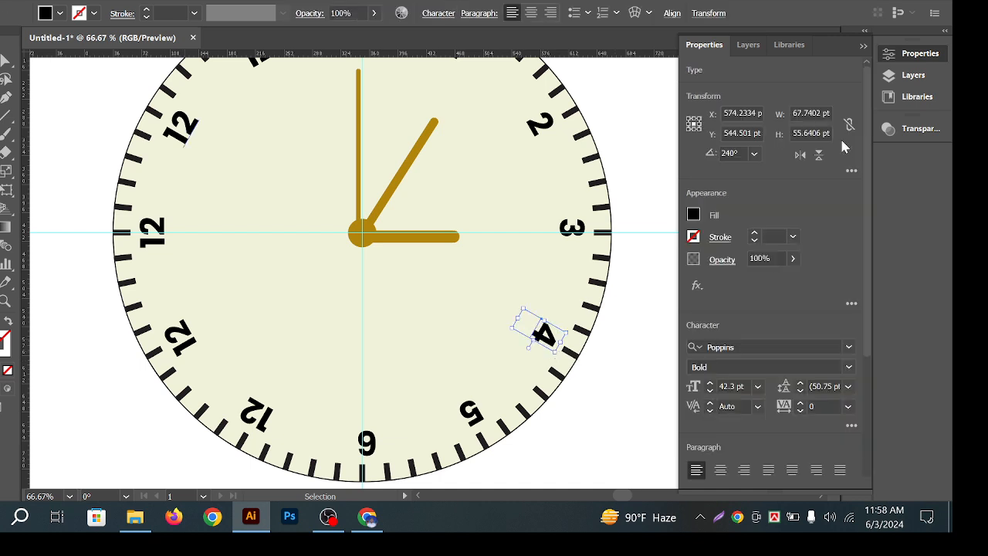
pyautogui.click(801, 156)
pyautogui.click(804, 157)
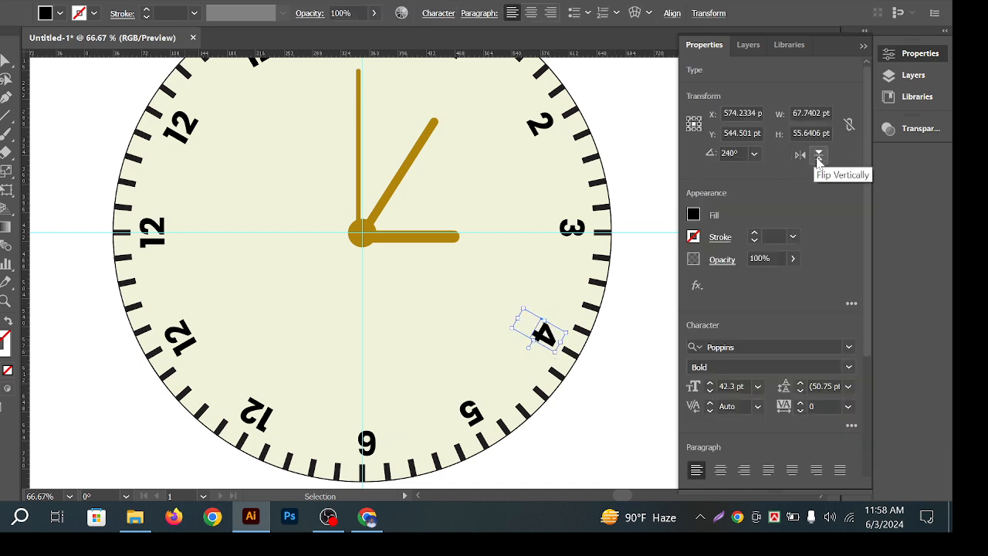
pyautogui.click(819, 159)
pyautogui.click(819, 159)
pyautogui.click(628, 386)
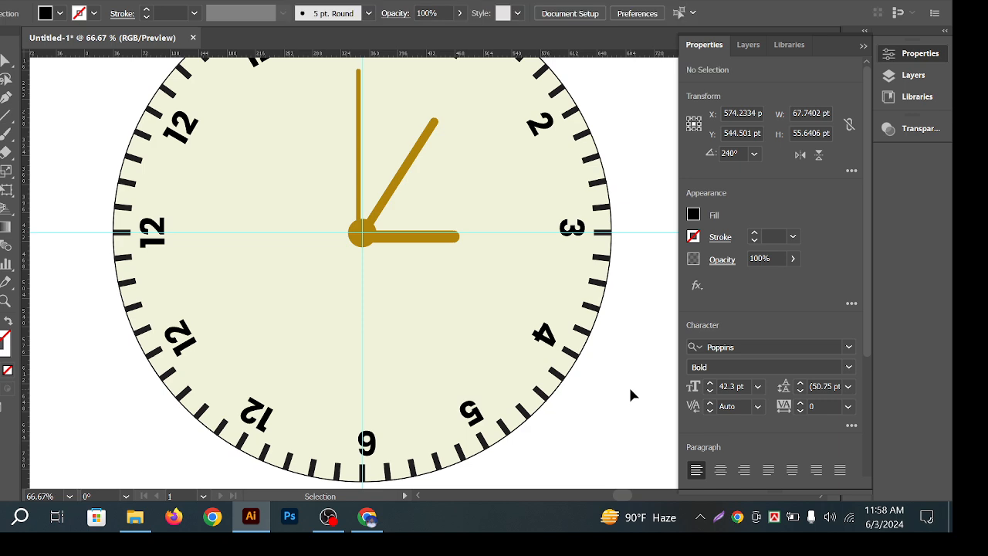
pyautogui.scroll(4, 551, 347)
pyautogui.click(551, 347)
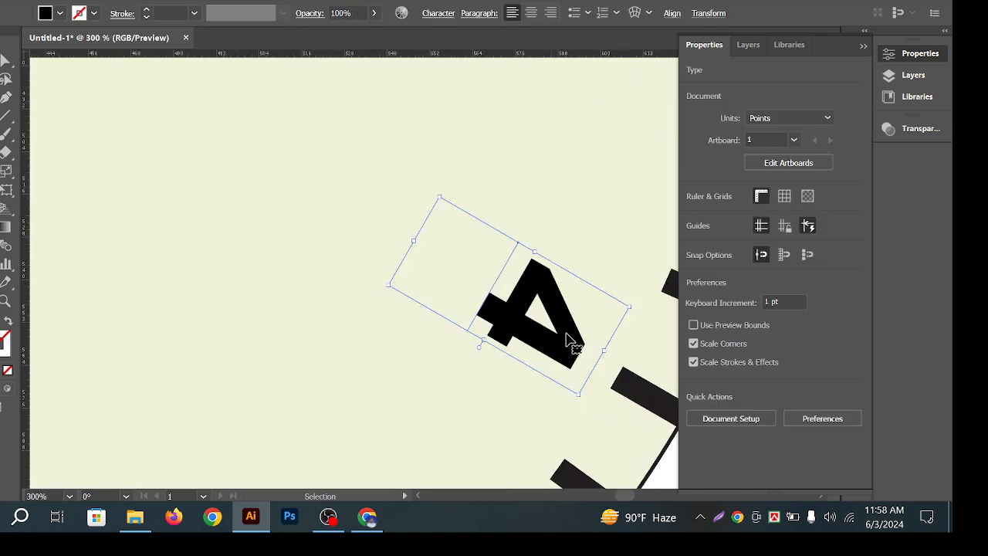
pyautogui.scroll(-6, 481, 246)
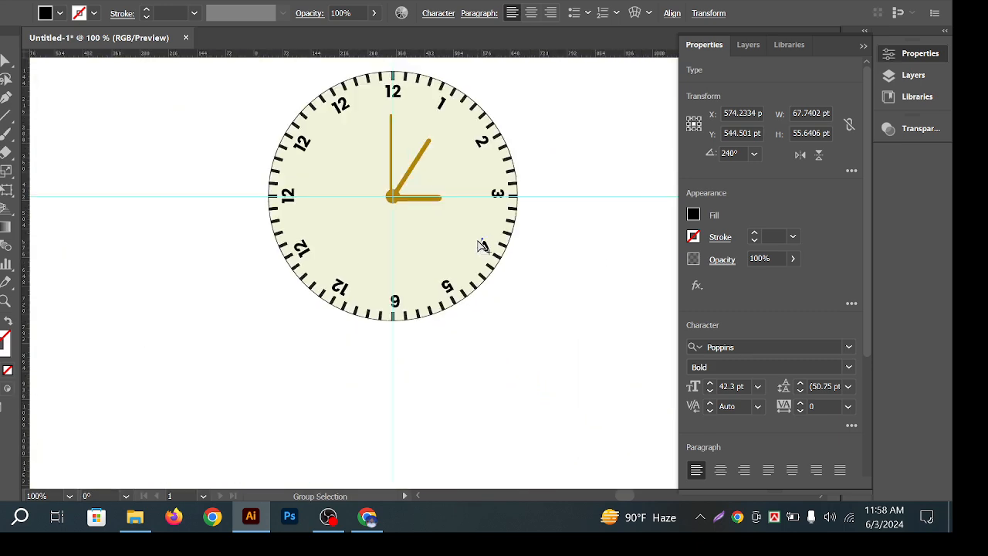
pyautogui.click(582, 258)
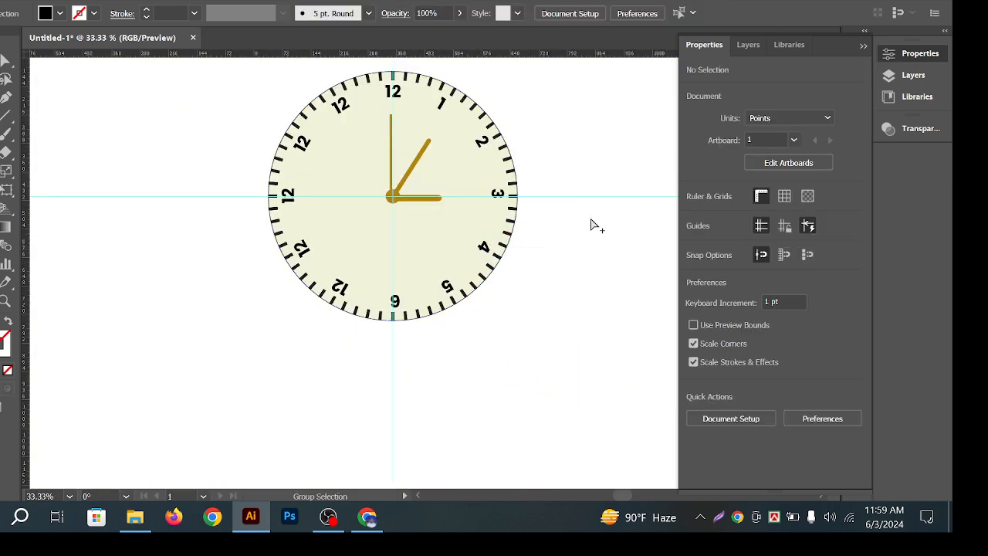
pyautogui.scroll(5, 494, 258)
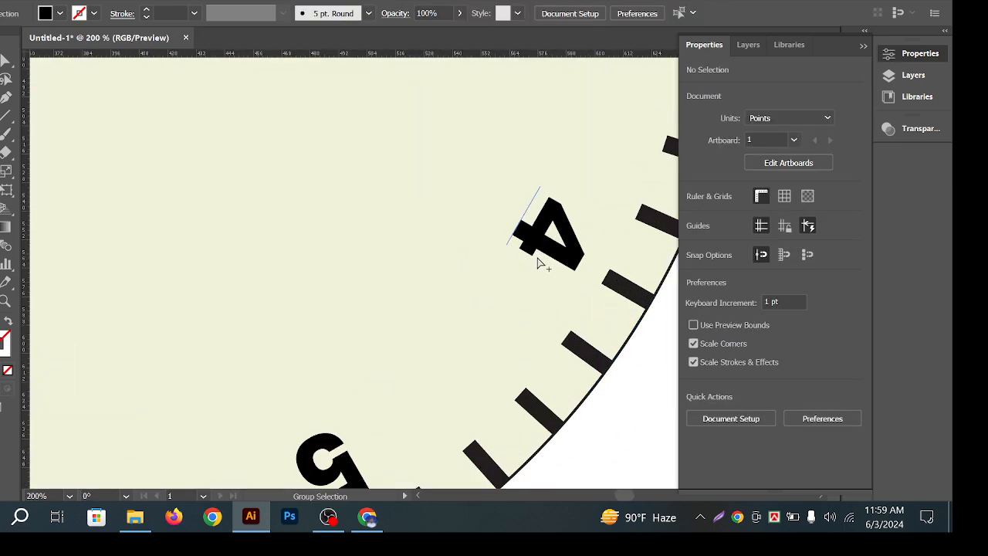
pyautogui.scroll(-5, 536, 258)
pyautogui.moveTo(593, 265); pyautogui.dragTo(532, 232)
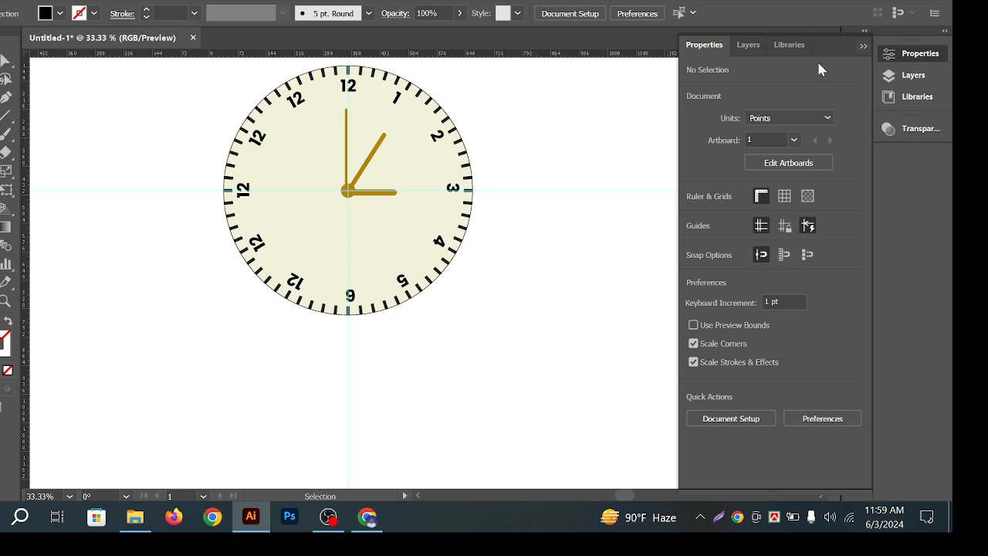
# Delete the whole clock artwork together with the ALT text and the guides
pyautogui.click(864, 47)
pyautogui.scroll(-2, 615, 232)
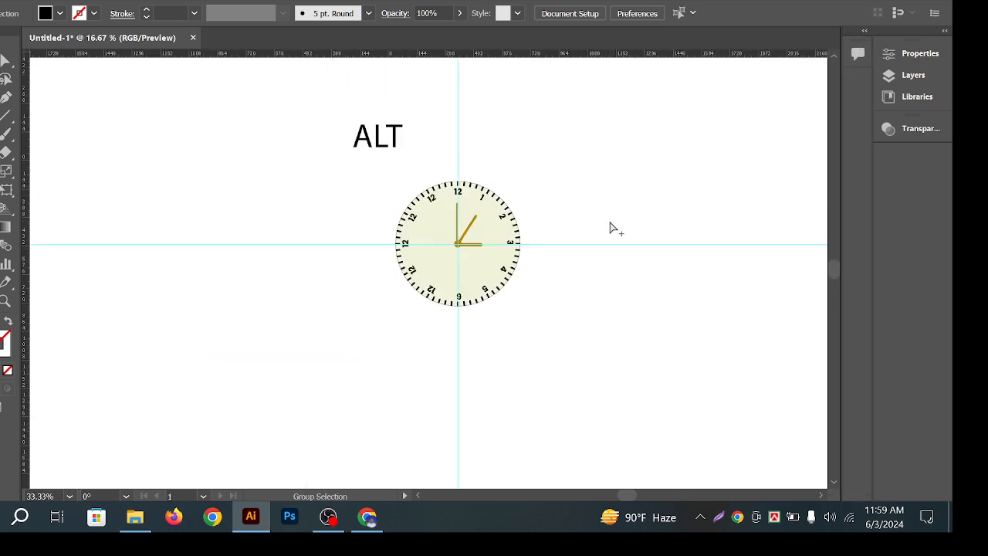
pyautogui.press('v')
pyautogui.moveTo(176, 115); pyautogui.dragTo(576, 446)
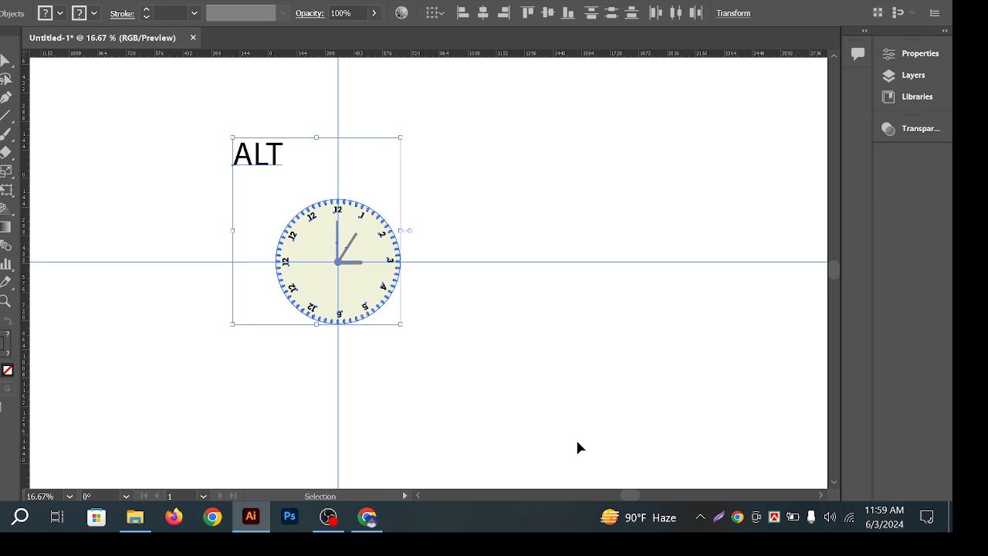
pyautogui.press('Delete')
pyautogui.moveTo(401, 213); pyautogui.dragTo(493, 208)
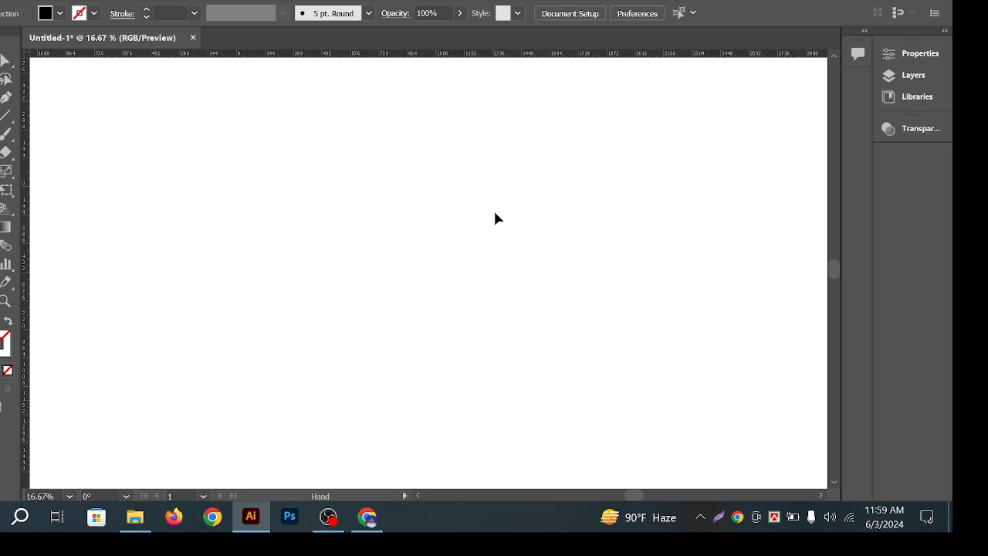
pyautogui.moveTo(286, 289); pyautogui.dragTo(514, 239)
pyautogui.moveTo(362, 269); pyautogui.dragTo(455, 246)
pyautogui.moveTo(517, 260); pyautogui.dragTo(473, 263)
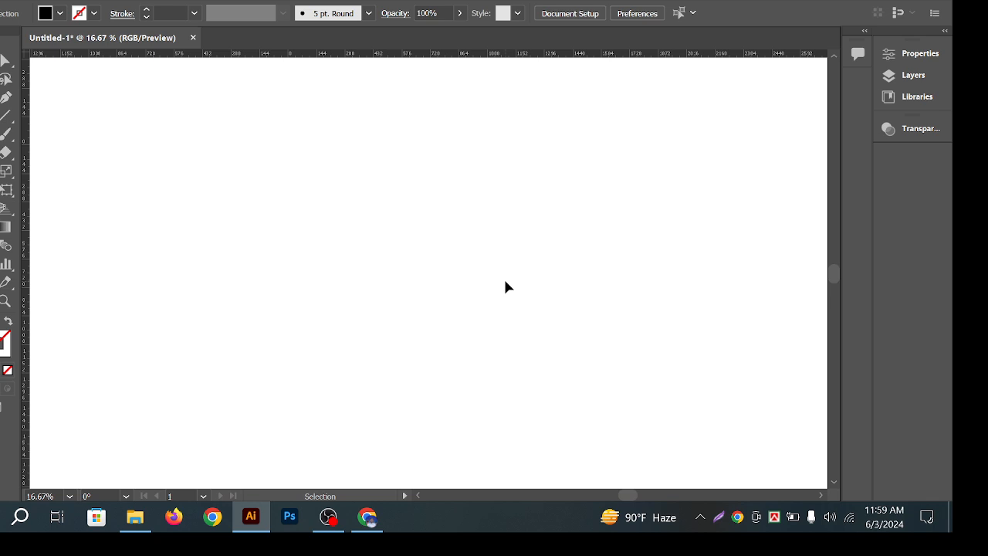
pyautogui.press('space')
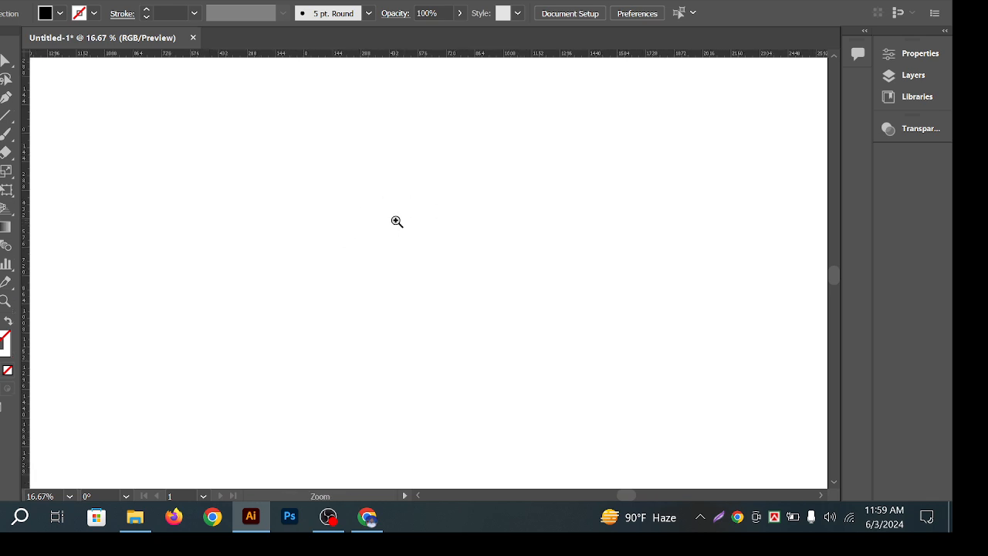
pyautogui.press('h')
pyautogui.press('v')
# Draw a black circle on the empty canvas with the Ellipse tool
pyautogui.moveTo(6, 169); pyautogui.dragTo(67, 172)
pyautogui.moveTo(340, 222); pyautogui.dragTo(405, 285)
pyautogui.press('v')
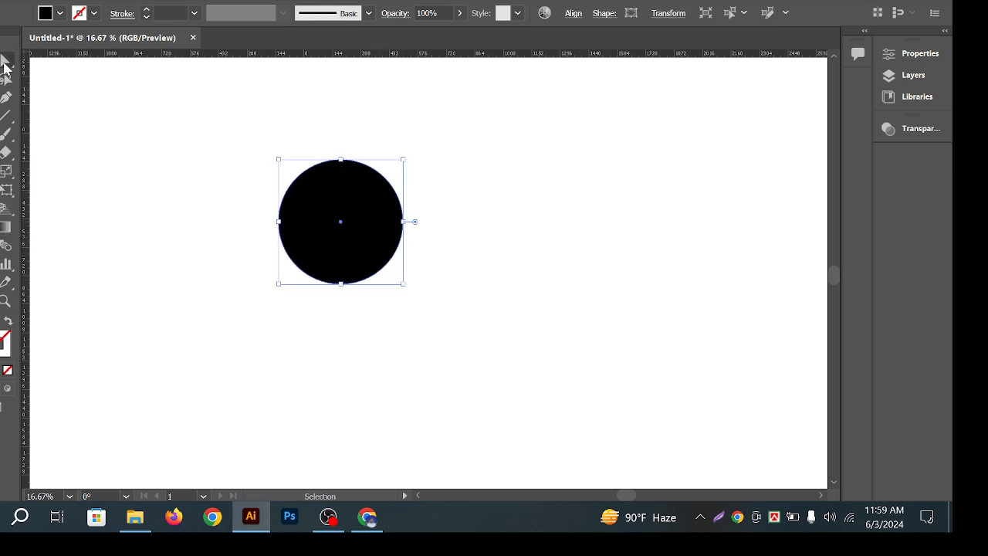
# Delete the circle's right anchor point with the Direct Selection tool to leave a half circle
pyautogui.click(4, 62)
pyautogui.click(90, 90)
pyautogui.click(367, 221)
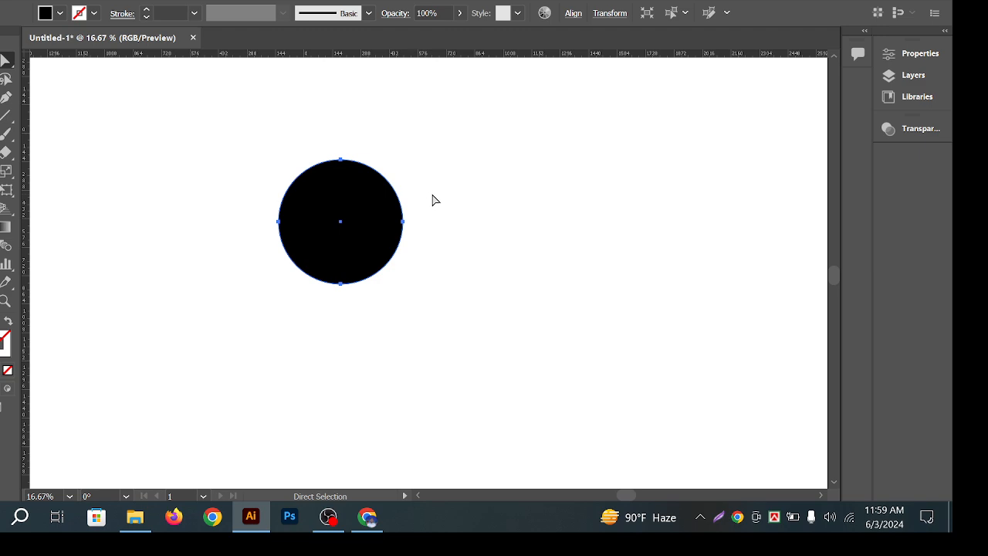
pyautogui.moveTo(395, 182); pyautogui.dragTo(434, 267)
pyautogui.press('Delete')
pyautogui.click(74, 89)
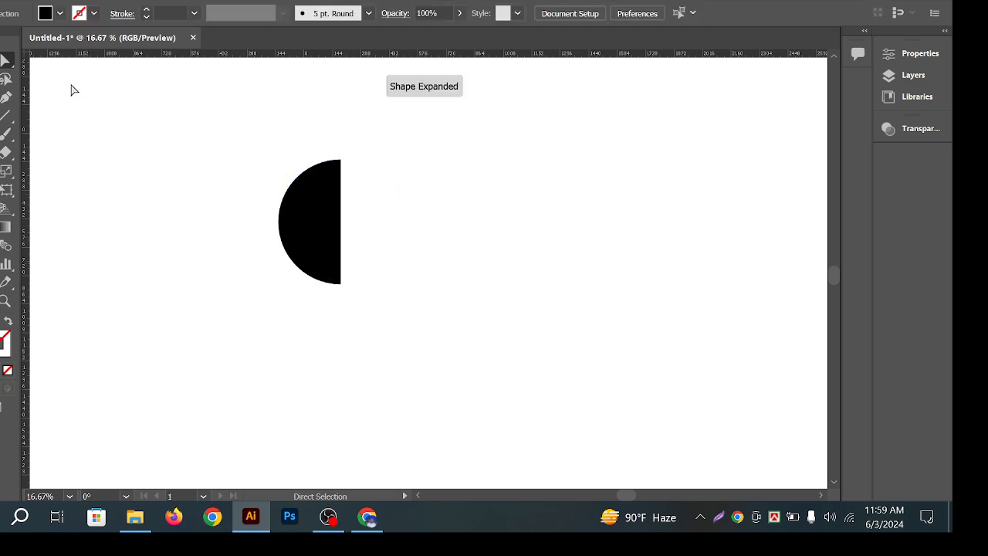
# Try dragging the half circle to the right, and undo back to the full circle
pyautogui.click(335, 242)
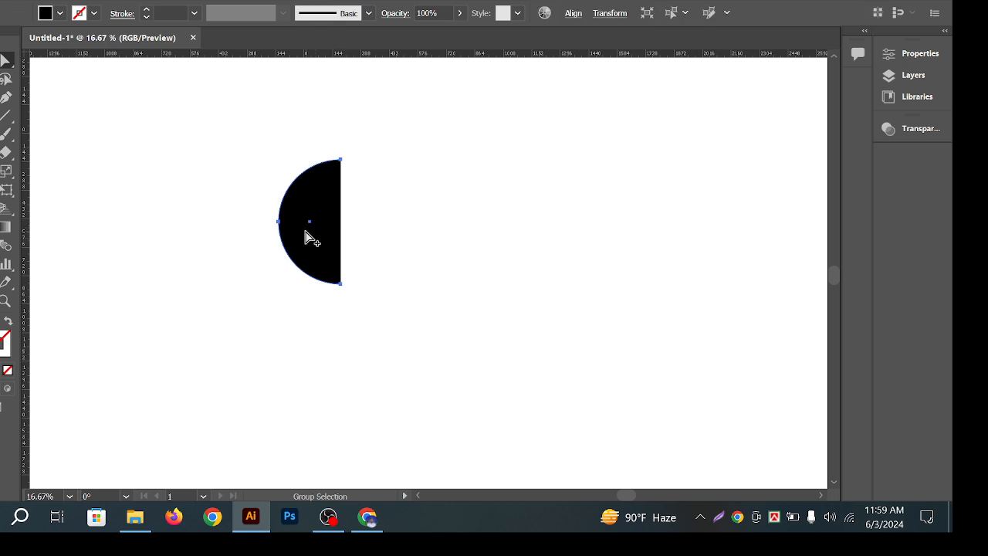
pyautogui.moveTo(309, 234); pyautogui.dragTo(375, 231)
pyautogui.hotkey('ctrl', 'z')
pyautogui.hotkey('ctrl', 'z')
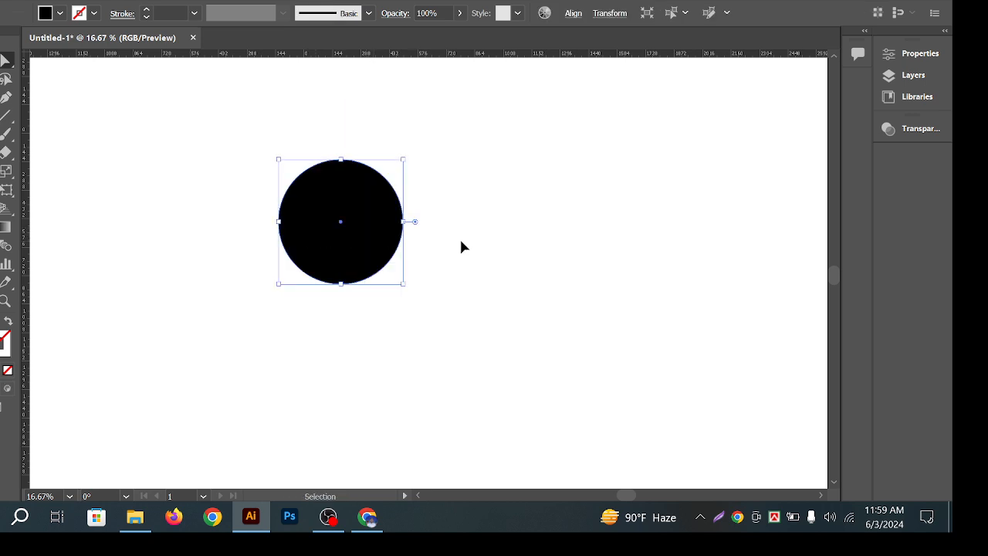
pyautogui.click(467, 244)
pyautogui.press('v')
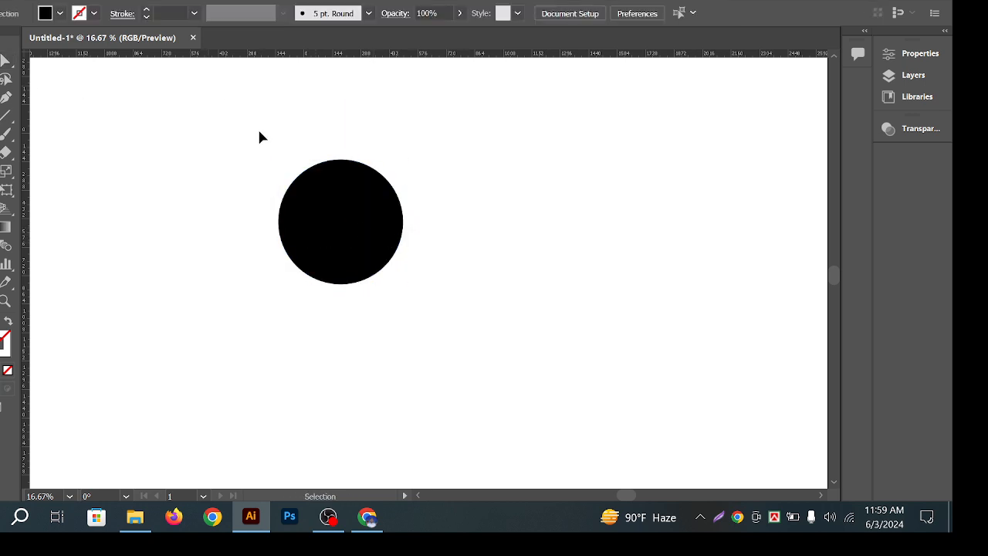
# Delete the black circle
pyautogui.click(363, 230)
pyautogui.press('Print')
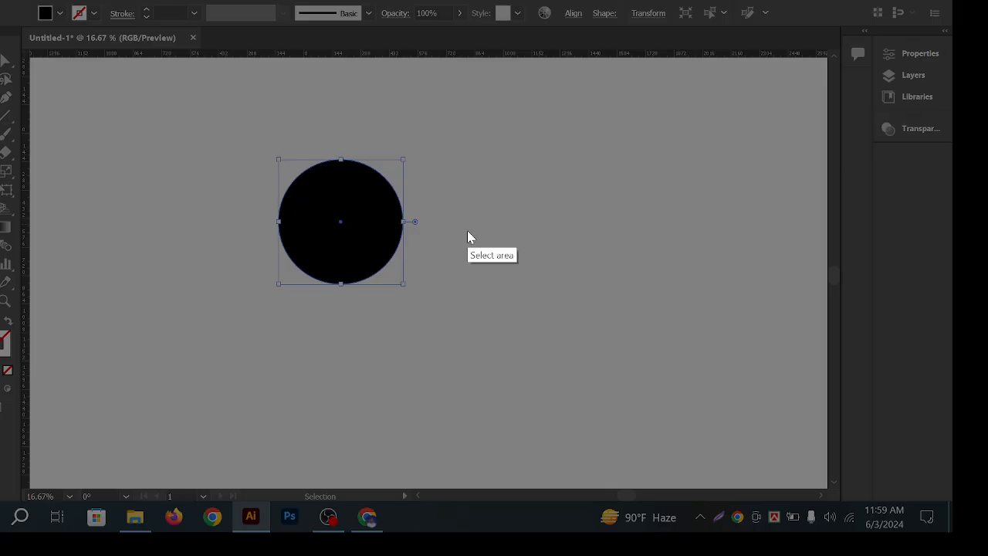
pyautogui.press('Escape')
pyautogui.press('Delete')
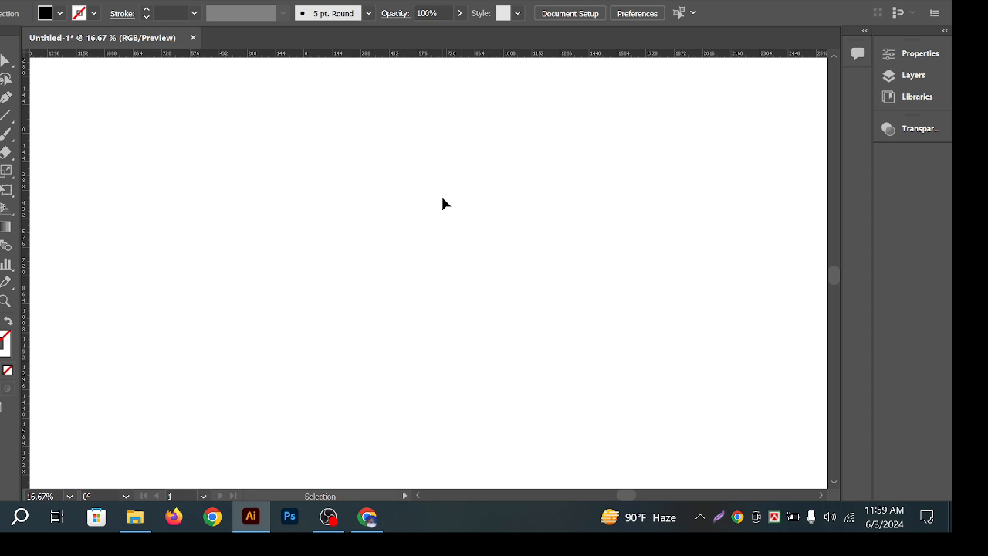
pyautogui.press('h')
pyautogui.press('space')
pyautogui.moveTo(450, 215)
pyautogui.mouseDown()
pyautogui.moveTo(455, 207)
pyautogui.moveTo(433, 216)
pyautogui.mouseUp()
pyautogui.press('space')
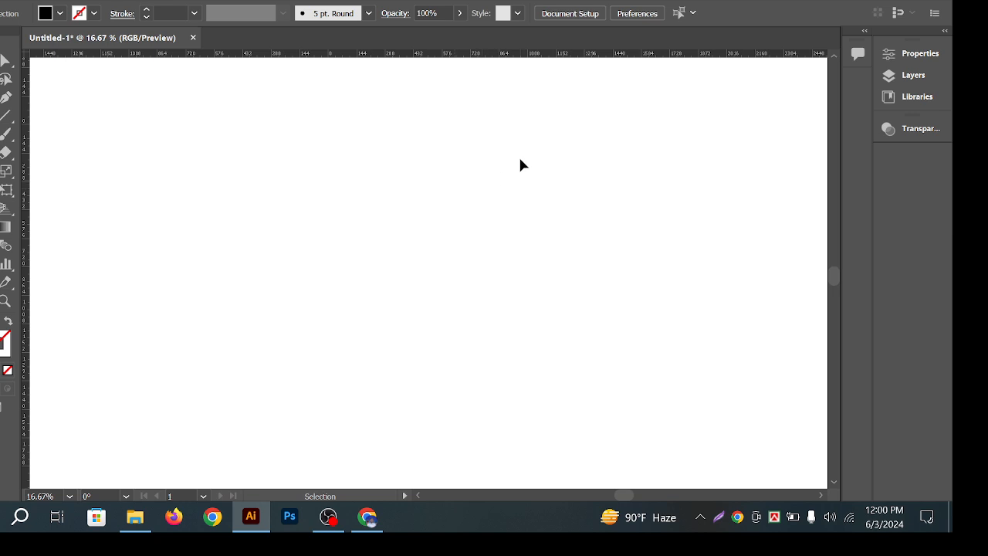
# Draw a wide grid of six columns and six rows with the Rectangular Grid tool
pyautogui.click(3, 135)
pyautogui.click(6, 116)
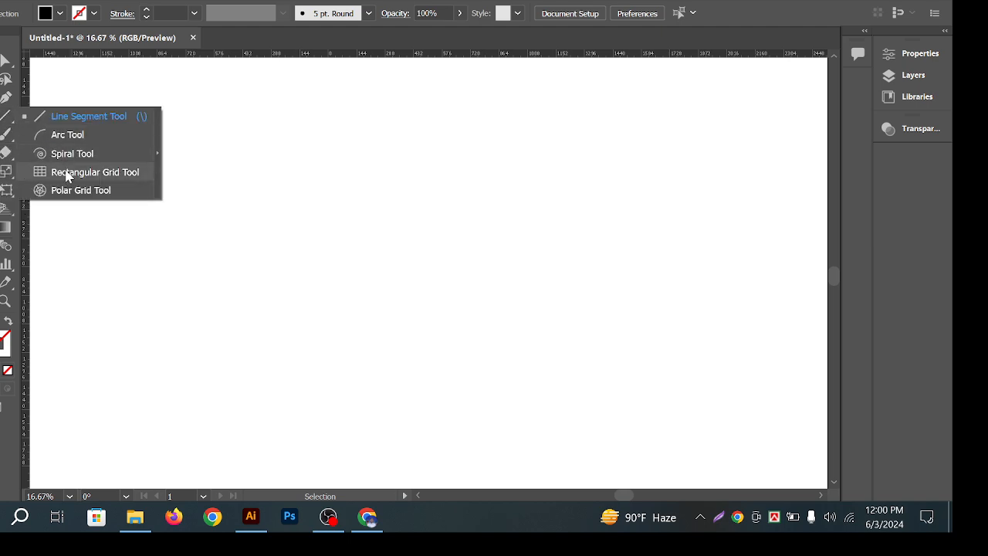
pyautogui.click(85, 172)
pyautogui.moveTo(166, 217)
pyautogui.mouseDown()
pyautogui.moveTo(638, 421)
pyautogui.moveTo(565, 411)
pyautogui.moveTo(547, 422)
pyautogui.mouseUp()
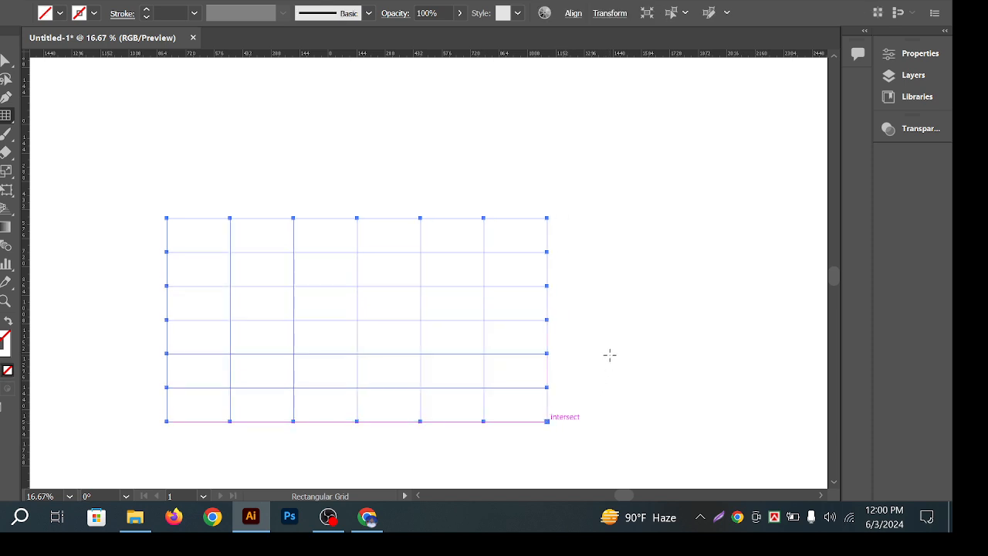
# Give the grid lines a dark olive stroke in colour 585C00
pyautogui.press('v')
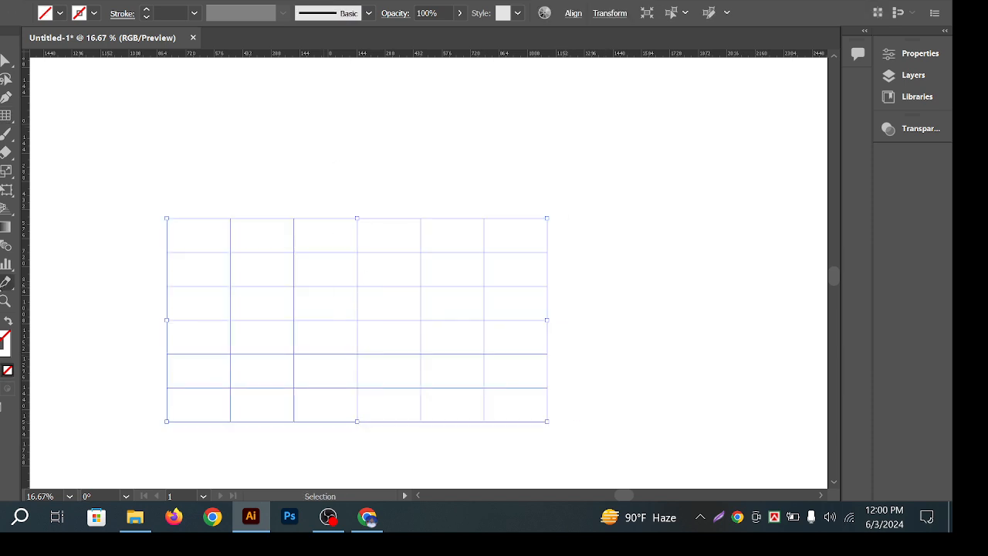
pyautogui.click(5, 347)
pyautogui.click(540, 192)
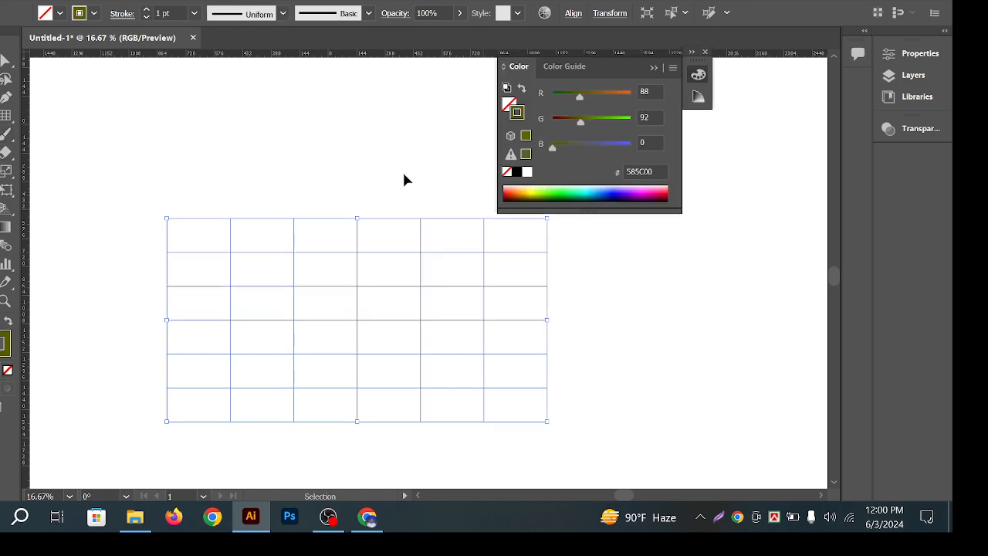
# Deselect the grid and collapse the Color panel
pyautogui.click(369, 135)
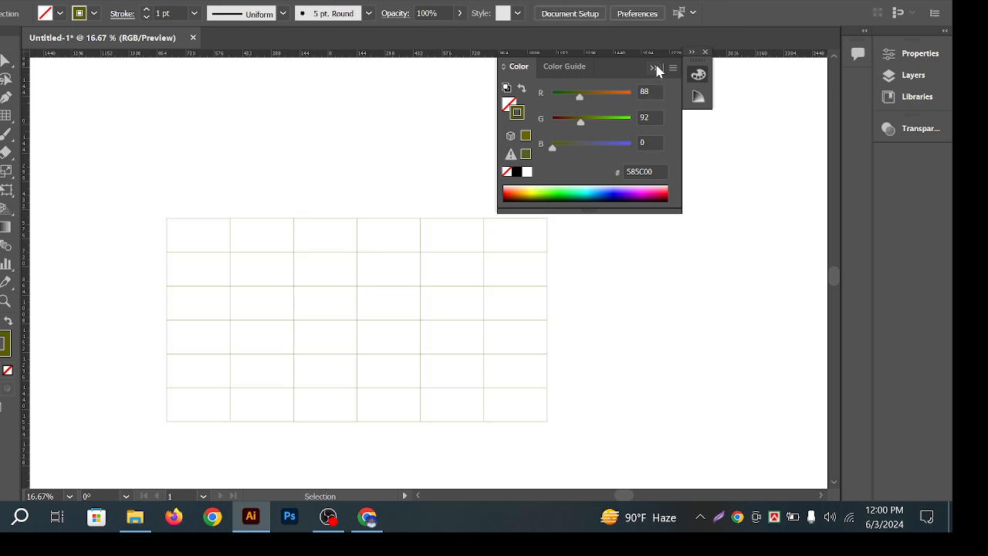
pyautogui.click(655, 69)
pyautogui.hscroll(-2, 657, 314)
pyautogui.scroll(-1, 540, 300)
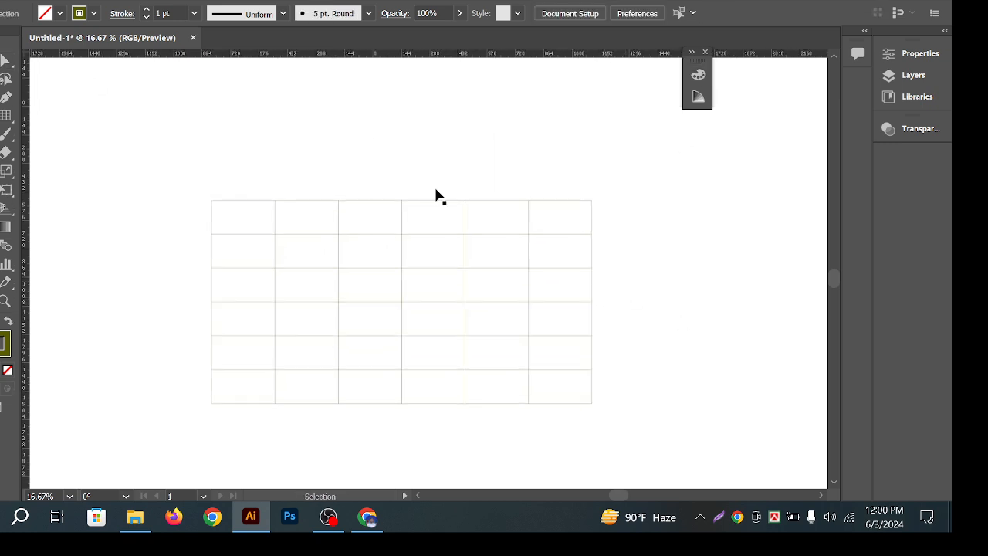
pyautogui.moveTo(644, 272); pyautogui.dragTo(532, 302)
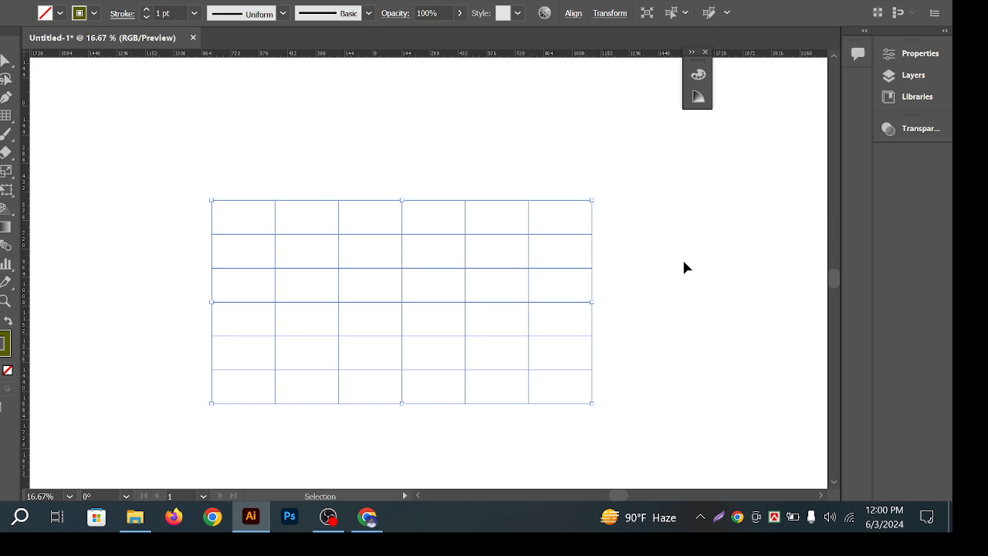
pyautogui.click(684, 267)
pyautogui.click(523, 268)
pyautogui.click(558, 296)
pyautogui.click(524, 302)
pyautogui.click(657, 236)
# Draw a square in the empty space beside the grid and swap its colours to an olive fill without stroke
pyautogui.press('space')
pyautogui.moveTo(463, 251); pyautogui.dragTo(513, 263)
pyautogui.moveTo(349, 203); pyautogui.dragTo(359, 168)
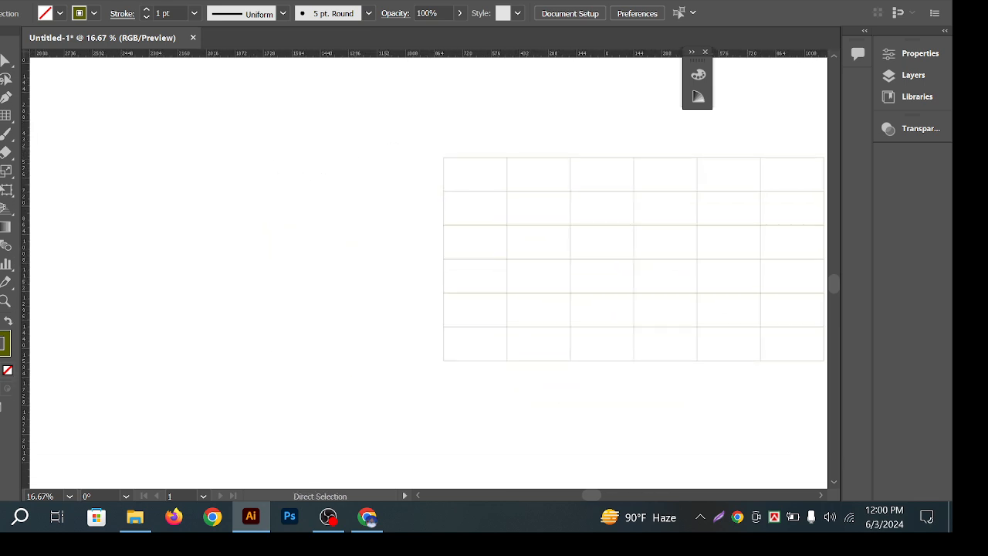
pyautogui.rightClick(3, 134)
pyautogui.click(45, 134)
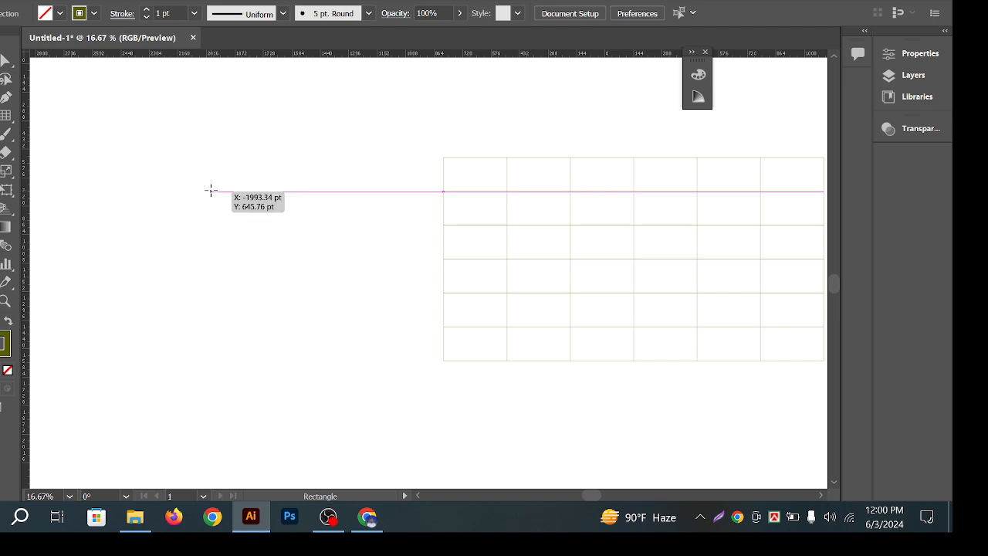
pyautogui.moveTo(209, 189); pyautogui.dragTo(232, 229)
pyautogui.press('v')
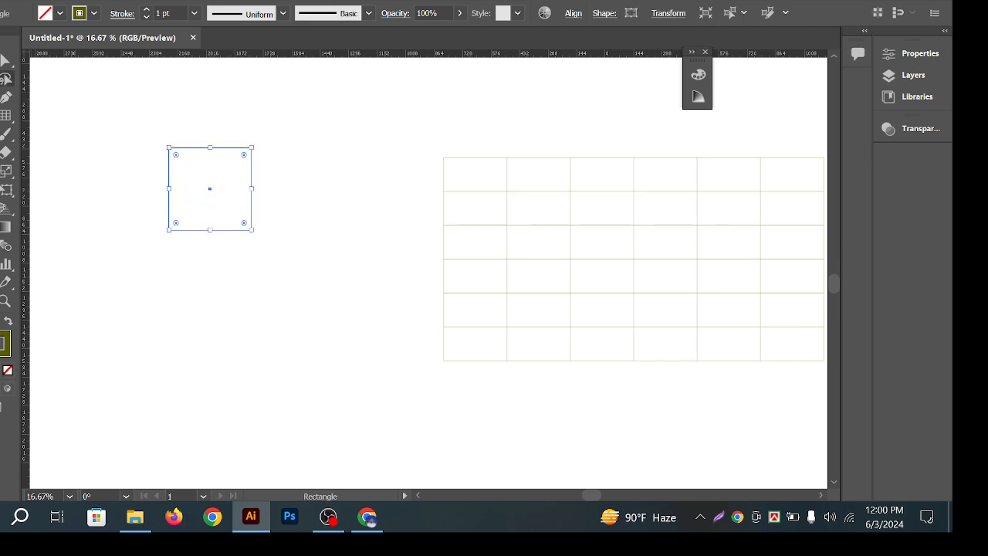
pyautogui.click(7, 321)
pyautogui.click(290, 210)
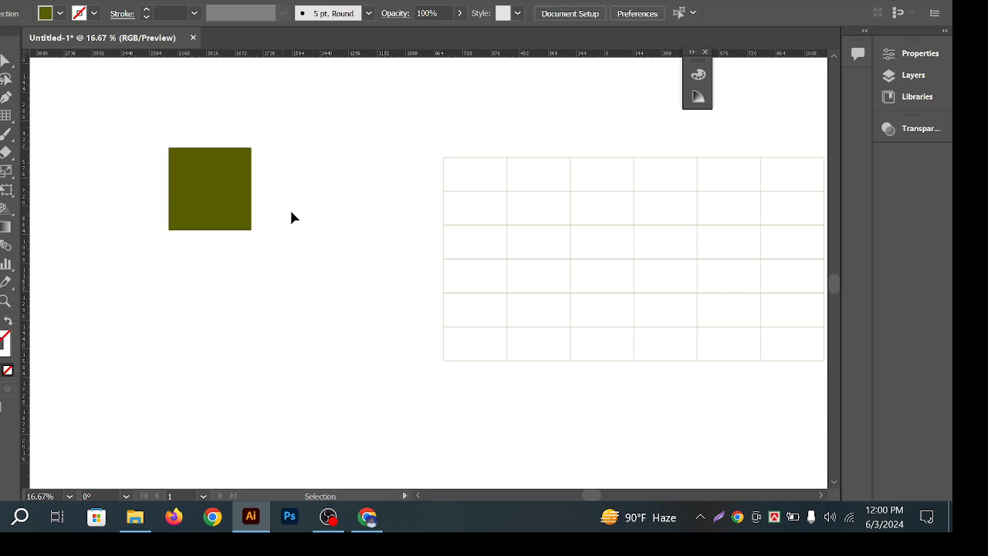
# Round the square's upper-right and lower-left corners fully to form a pointed leaf shape
pyautogui.click(204, 189)
pyautogui.click(6, 77)
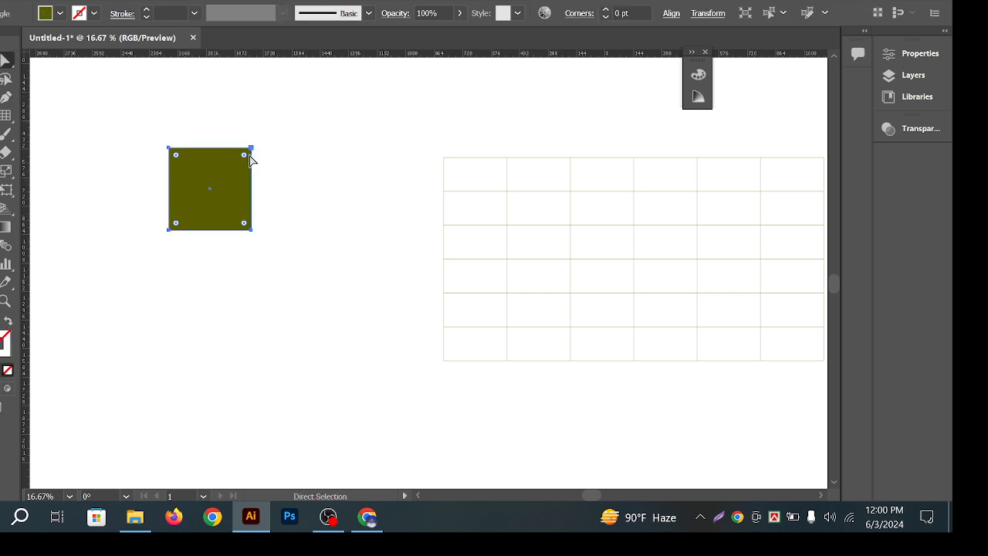
pyautogui.click(244, 156)
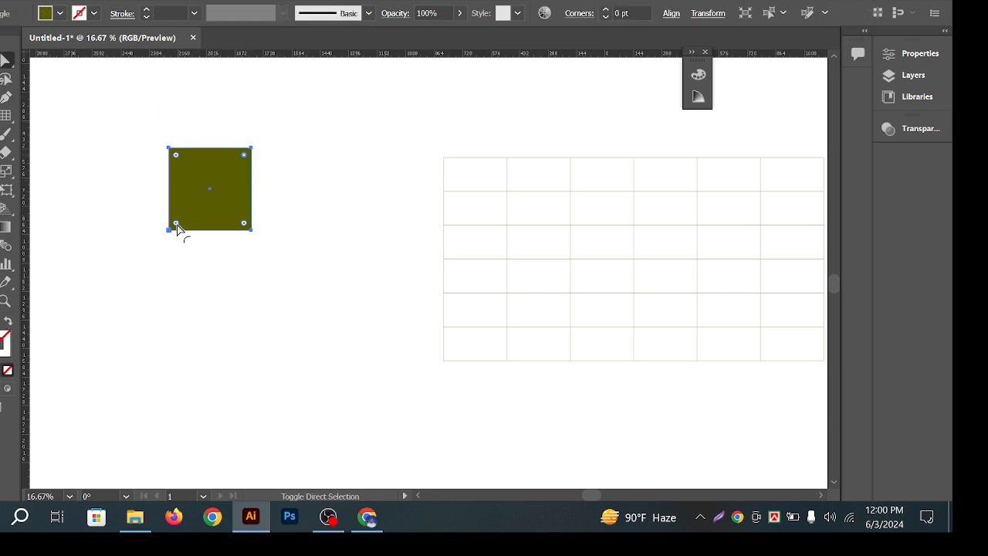
pyautogui.keyDown('shift'); pyautogui.click(176, 223); pyautogui.keyUp('shift')
pyautogui.moveTo(176, 223); pyautogui.dragTo(432, 132)
pyautogui.click(282, 179)
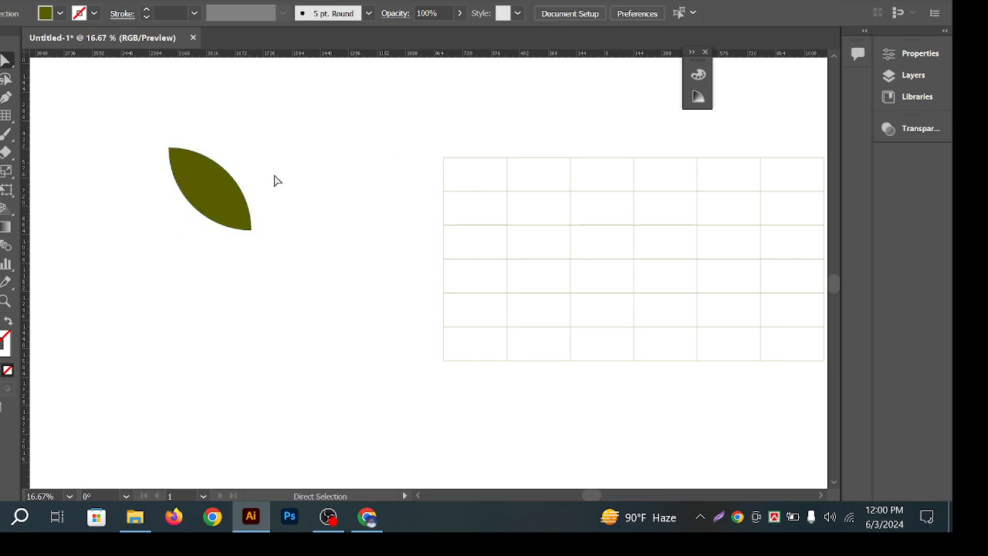
# Rotate the leaf upright so its tips point straight up and down
pyautogui.press('v')
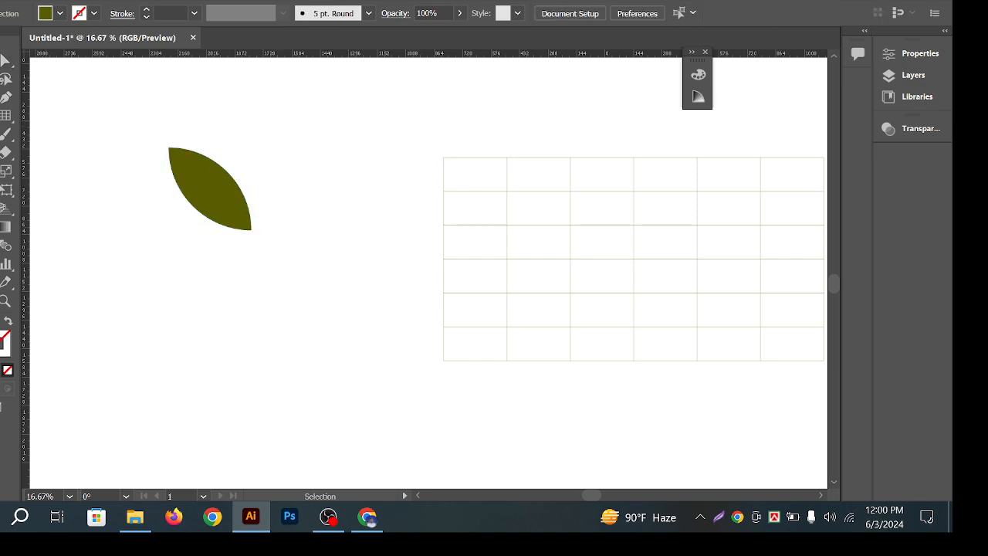
pyautogui.click(223, 196)
pyautogui.moveTo(258, 139); pyautogui.dragTo(316, 196)
pyautogui.click(320, 174)
pyautogui.click(206, 193)
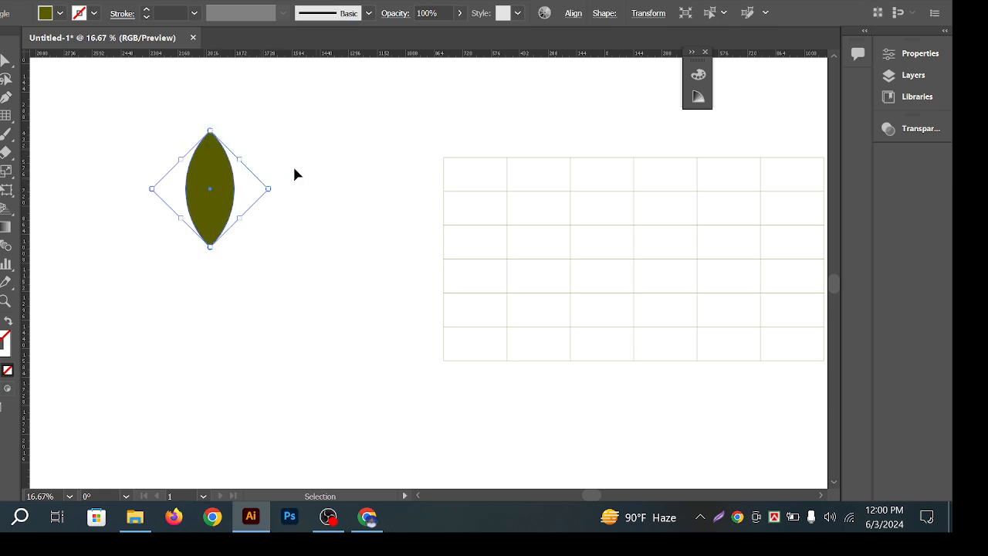
pyautogui.click(294, 175)
pyautogui.scroll(-1, 268, 177)
pyautogui.moveTo(276, 243); pyautogui.dragTo(319, 263)
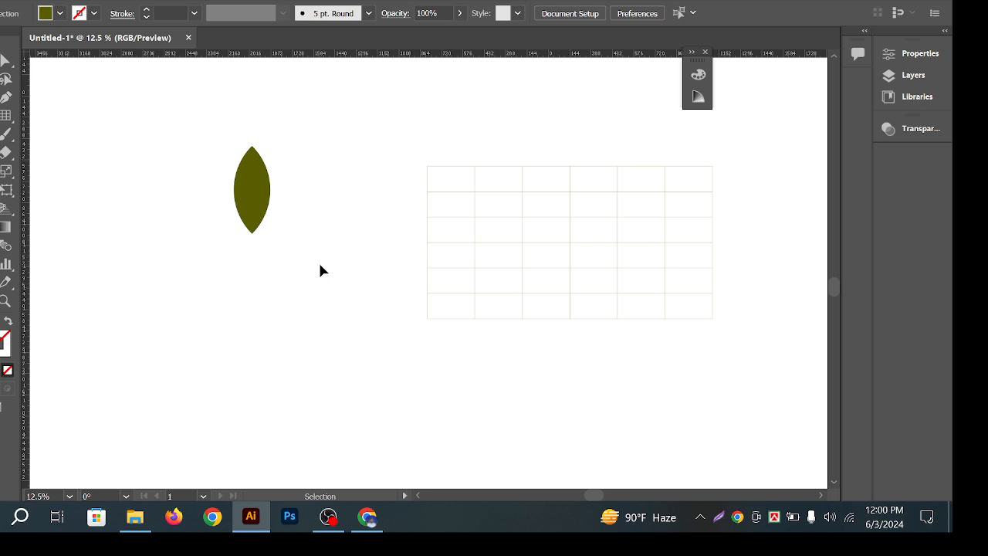
pyautogui.click(267, 207)
pyautogui.press('a')
pyautogui.click(324, 199)
pyautogui.keyDown('ctrl'); pyautogui.click(224, 190); pyautogui.keyUp('ctrl')
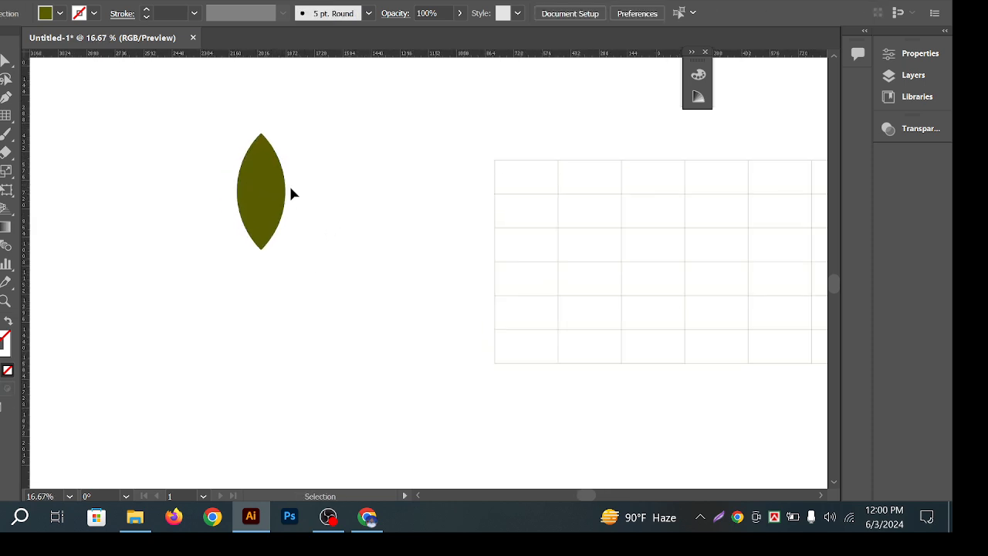
pyautogui.scroll(-2, 294, 189)
pyautogui.moveTo(294, 210); pyautogui.dragTo(245, 230)
# Rotate the upright leaf clockwise so its upper tip slants diagonally to the right
pyautogui.click(232, 205)
pyautogui.scroll(1, 235, 196)
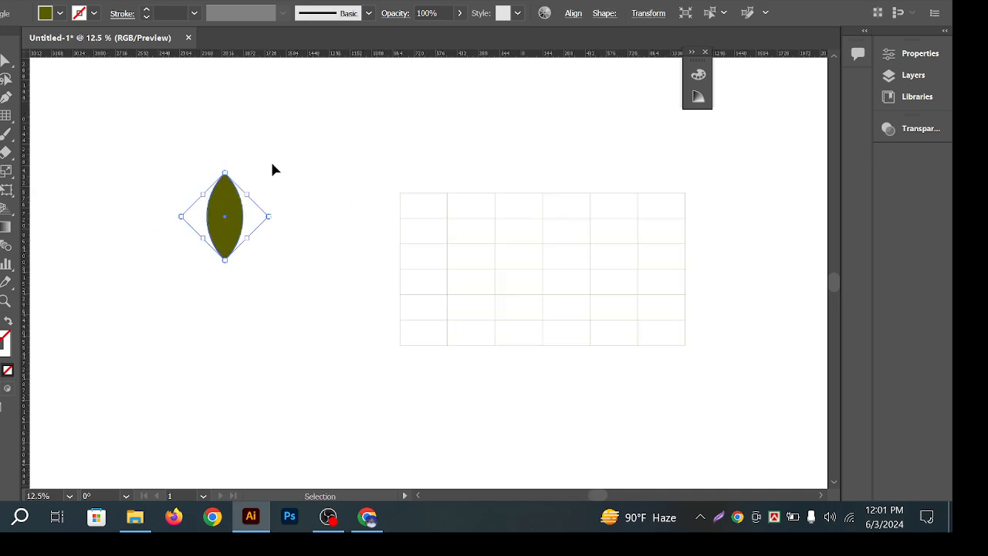
pyautogui.moveTo(230, 167); pyautogui.dragTo(261, 178)
pyautogui.hotkey('ctrl', 'shift', 'a')
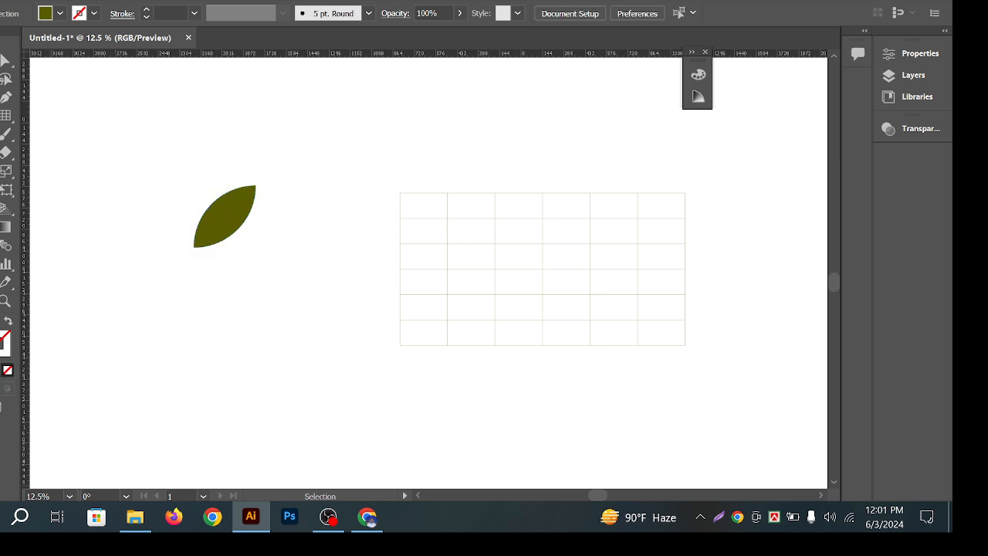
# Draw a long vertical stem line through the leaf with the Line Segment tool
pyautogui.click(7, 115)
pyautogui.click(54, 113)
pyautogui.moveTo(206, 122); pyautogui.dragTo(206, 405)
pyautogui.press('v')
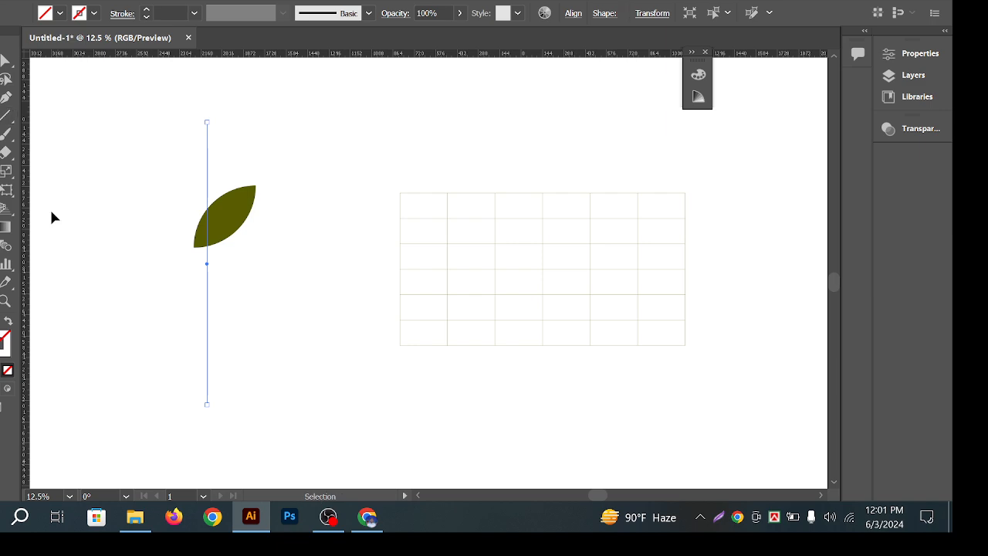
# Give the stem line a near-black stroke colour
pyautogui.doubleClick(4, 343)
pyautogui.click(659, 206)
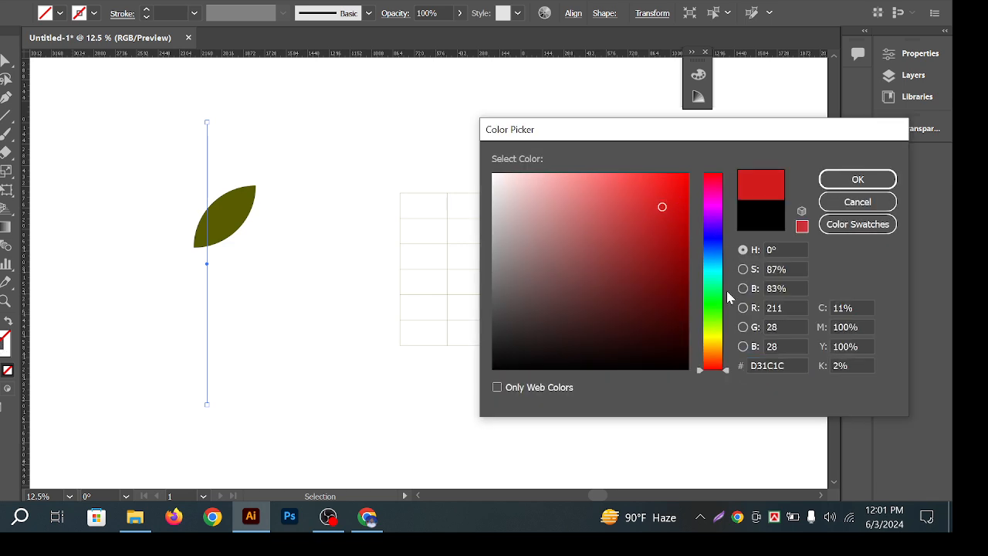
pyautogui.click(714, 331)
pyautogui.moveTo(707, 356); pyautogui.dragTo(707, 369)
pyautogui.moveTo(506, 298)
pyautogui.mouseDown()
pyautogui.moveTo(495, 284)
pyautogui.moveTo(505, 326)
pyautogui.mouseUp()
pyautogui.press('Return')
# Set the stem line's stroke weight to 11 pt
pyautogui.moveTo(266, 152); pyautogui.dragTo(163, 135)
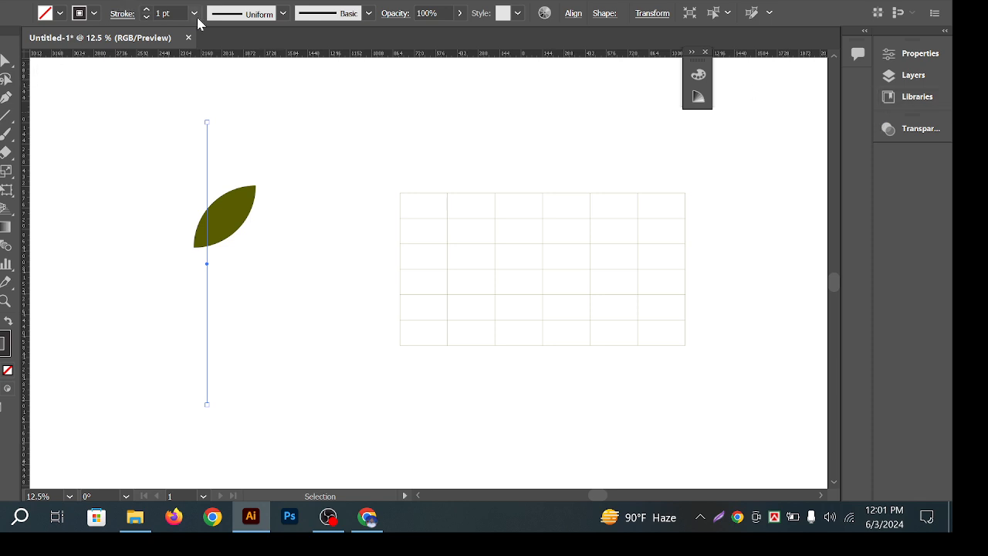
pyautogui.scroll(4, 176, 13)
pyautogui.scroll(6, 175, 14)
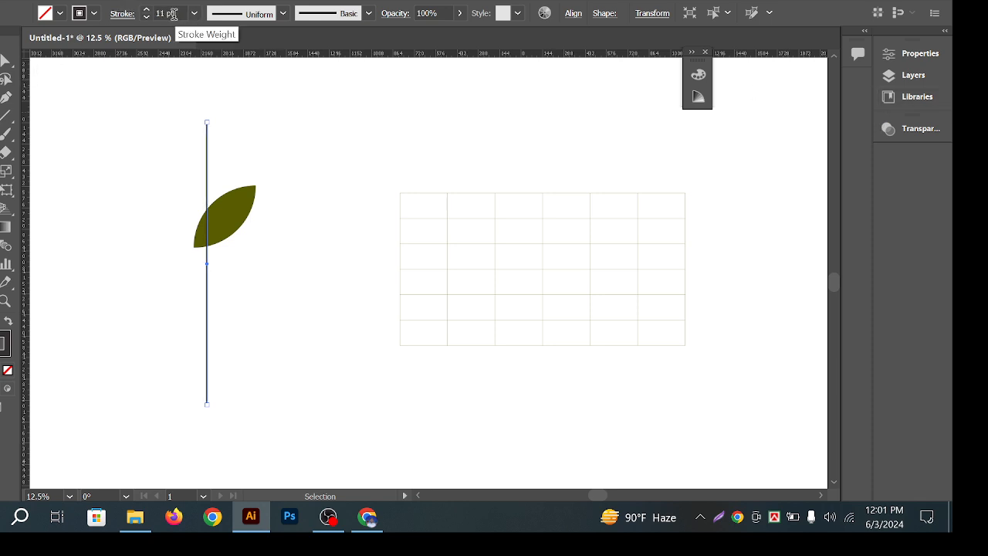
pyautogui.click(282, 144)
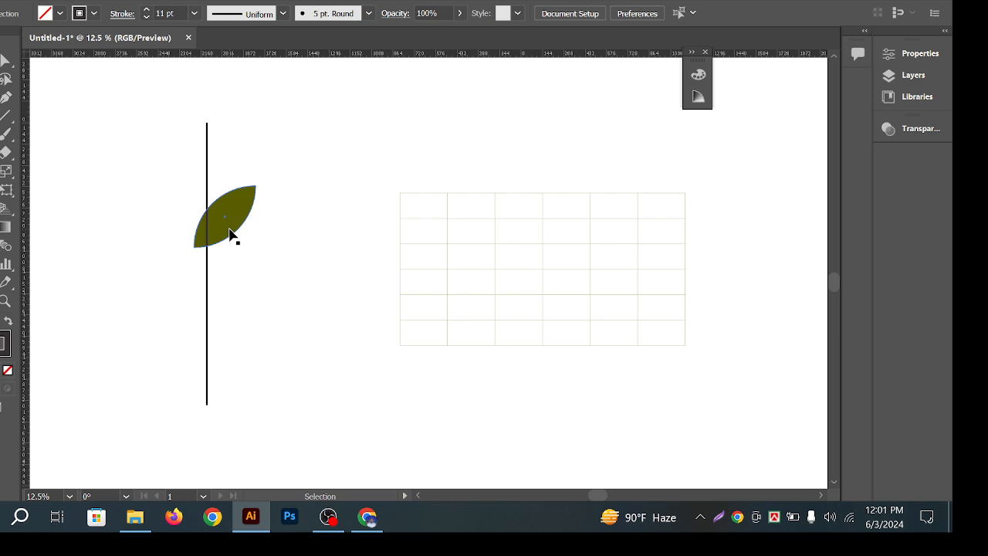
# Scale the leaf down to about 281 pt wide and place its lower tip against the right side of the stem's upper end
pyautogui.moveTo(222, 225); pyautogui.dragTo(246, 157)
pyautogui.moveTo(270, 112); pyautogui.dragTo(200, 160)
pyautogui.click(273, 139)
# Duplicate the leaf onto the left side of the stem and flip the copy horizontally
pyautogui.click(236, 153)
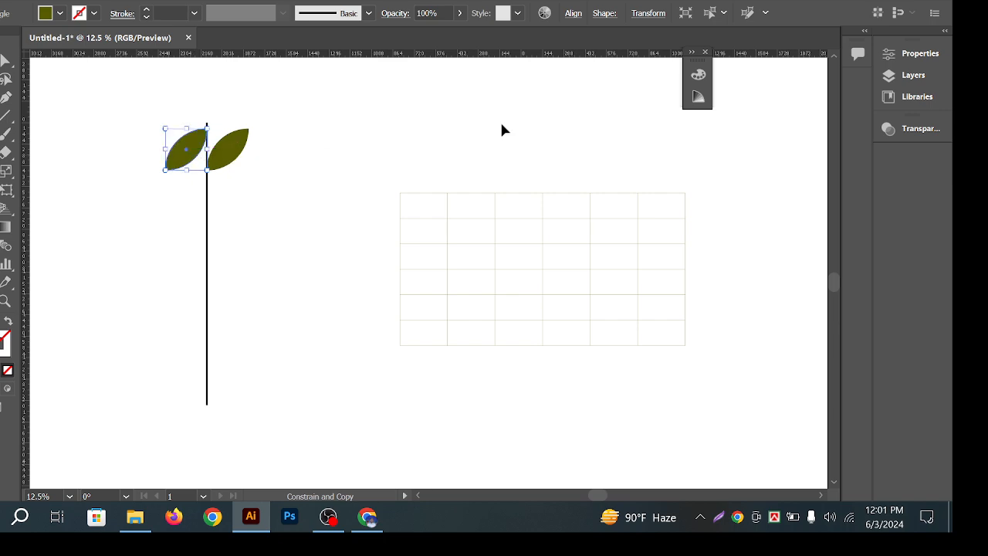
pyautogui.click(919, 54)
pyautogui.click(800, 155)
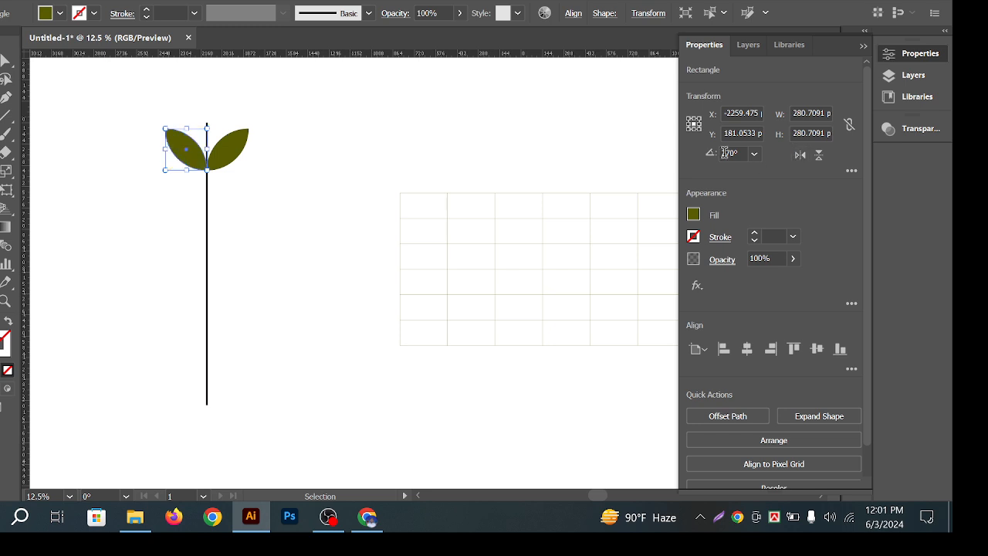
pyautogui.click(287, 174)
# Try moving the left leaf slightly upward, and undo the move
pyautogui.scroll(2, 174, 151)
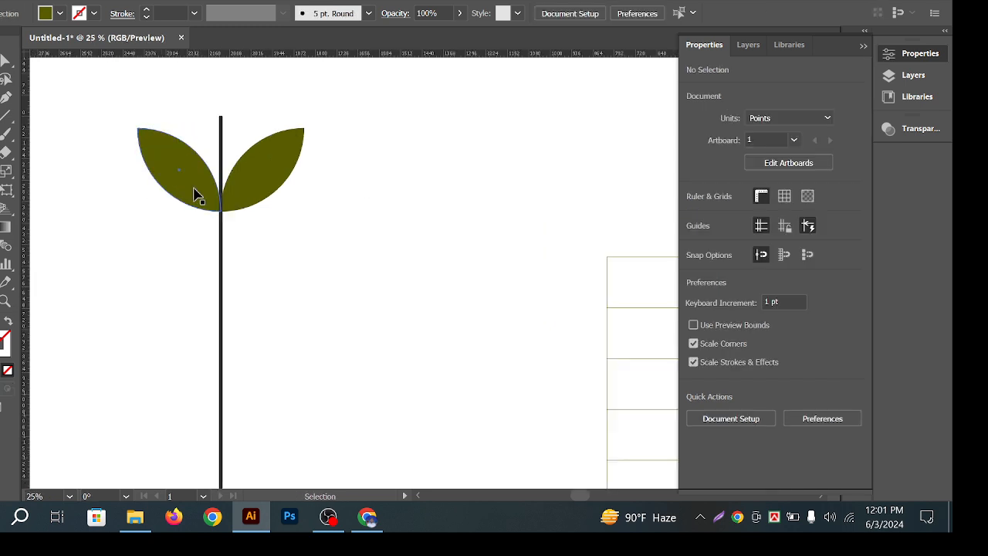
pyautogui.moveTo(194, 194); pyautogui.dragTo(199, 177)
pyautogui.click(448, 197)
pyautogui.hotkey('ctrl', 'z')
pyautogui.click(286, 216)
pyautogui.scroll(1, 198, 181)
pyautogui.scroll(-2, 346, 170)
pyautogui.hotkey('ctrl', 'z')
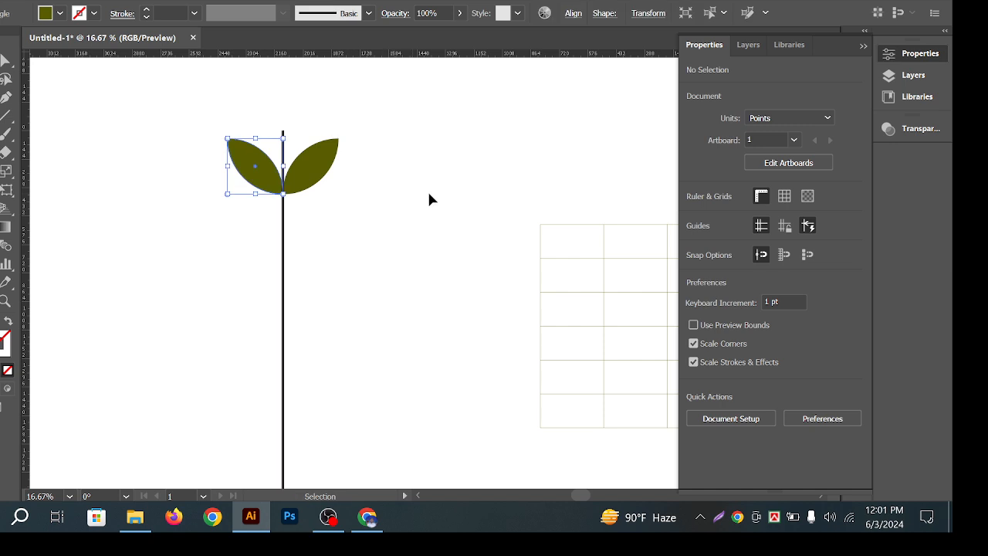
# Group the left and right leaves into one pair
pyautogui.click(427, 190)
pyautogui.click(321, 173)
pyautogui.keyDown('shift'); pyautogui.click(251, 171); pyautogui.keyUp('shift')
pyautogui.rightClick(302, 173)
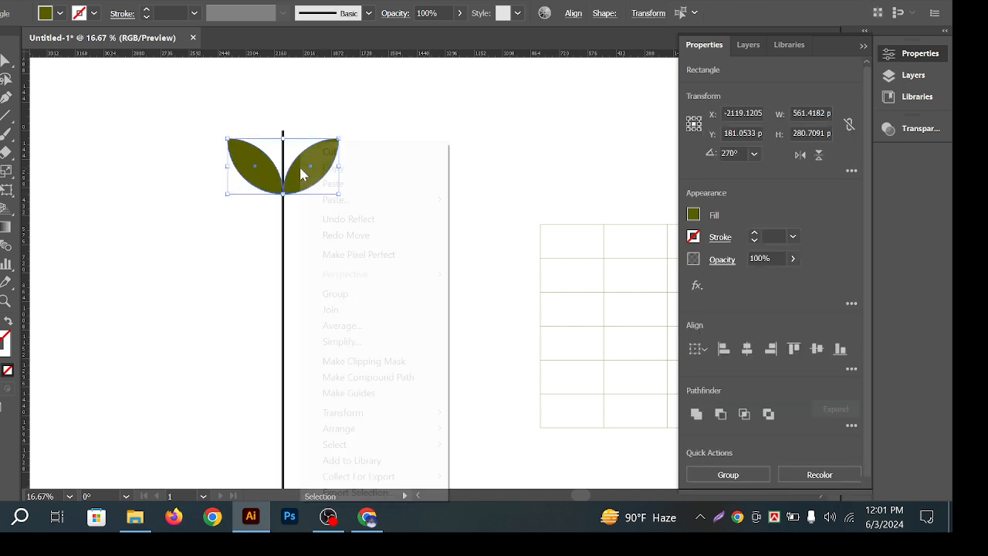
pyautogui.click(385, 291)
pyautogui.scroll(-1, 371, 146)
pyautogui.click(412, 139)
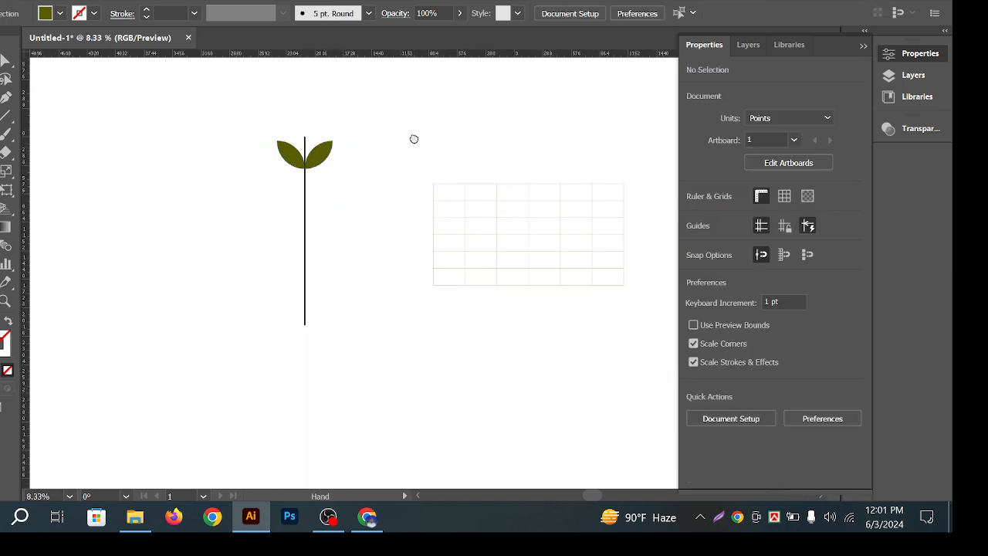
# Duplicate the leaf pair straight down the stem and repeat the copy five more times at the same spacing
pyautogui.moveTo(331, 146); pyautogui.dragTo(324, 172)
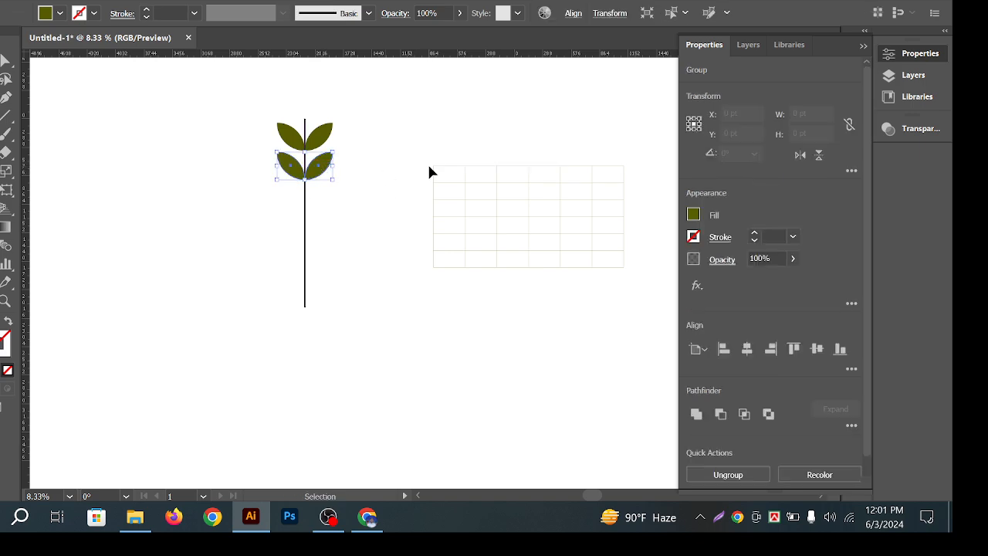
pyautogui.hotkey('ctrl', 'd')
pyautogui.hotkey('ctrl', 'd')
pyautogui.hotkey('ctrl', 'd')
pyautogui.hotkey('ctrl', 'd')
pyautogui.hotkey('ctrl', 'd')
pyautogui.press('v')
pyautogui.click(390, 176)
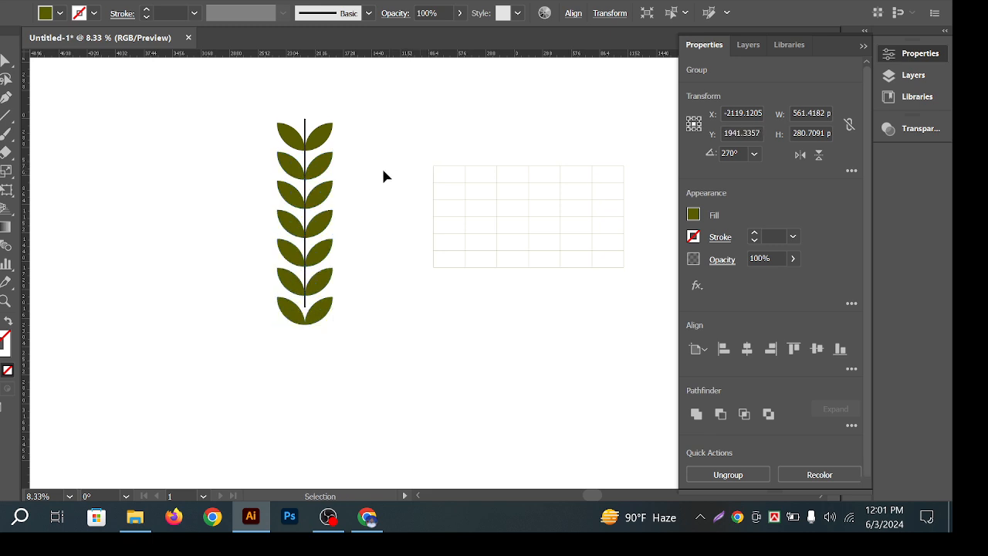
pyautogui.moveTo(215, 111); pyautogui.dragTo(412, 354)
pyautogui.press('space')
pyautogui.click(452, 366)
pyautogui.press('space')
pyautogui.moveTo(406, 274); pyautogui.dragTo(443, 252)
pyautogui.press('space')
pyautogui.moveTo(360, 124); pyautogui.dragTo(342, 150)
pyautogui.moveTo(304, 88); pyautogui.dragTo(397, 381)
pyautogui.click(380, 364)
# Delete the whole leafy stem and the rectangular grid
pyautogui.press('space')
pyautogui.moveTo(408, 334); pyautogui.dragTo(220, 112)
pyautogui.press('Delete')
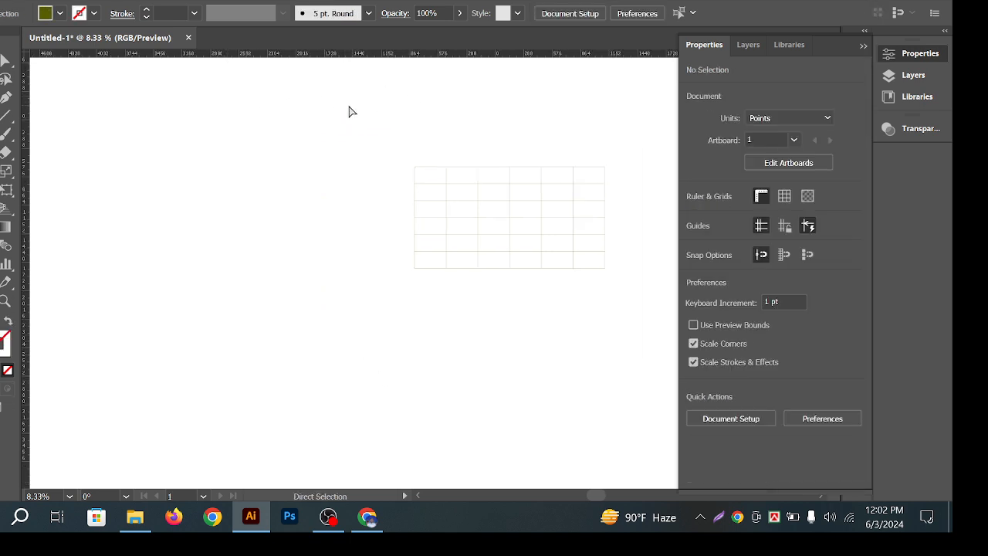
pyautogui.press('space')
pyautogui.moveTo(348, 110); pyautogui.dragTo(517, 298)
pyautogui.press('Delete')
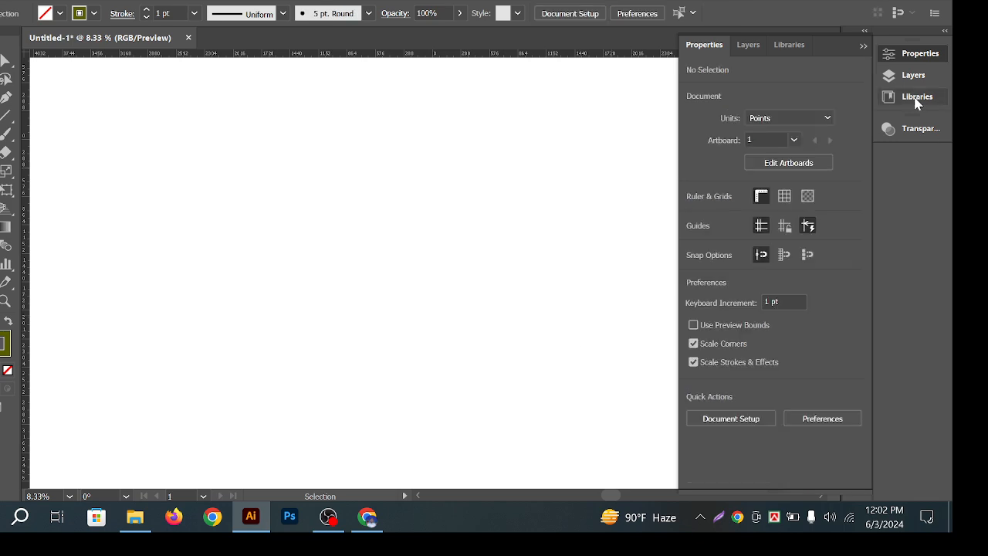
# Close the Properties and floating colour panels, and detach the Pen tool group as a floating toolbar
pyautogui.click(863, 45)
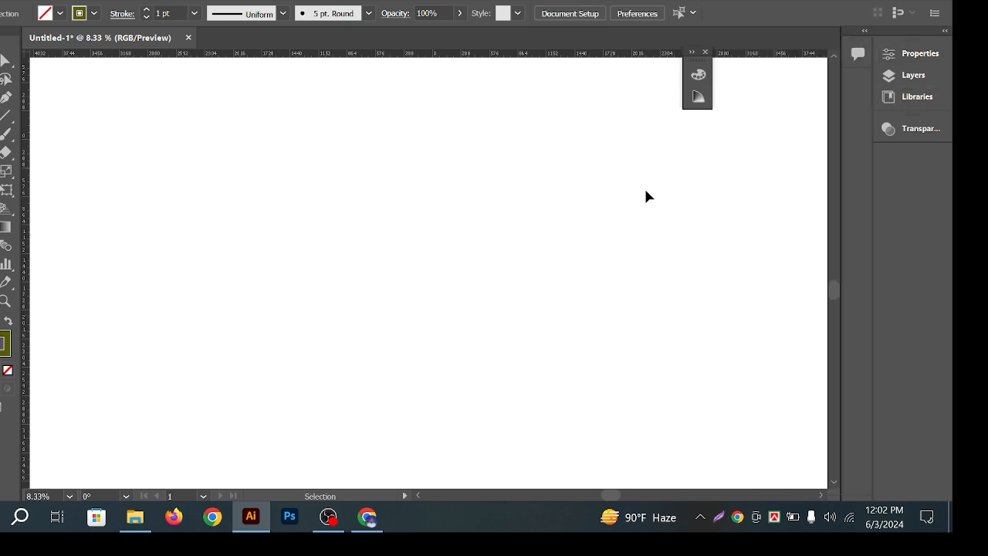
pyautogui.click(705, 53)
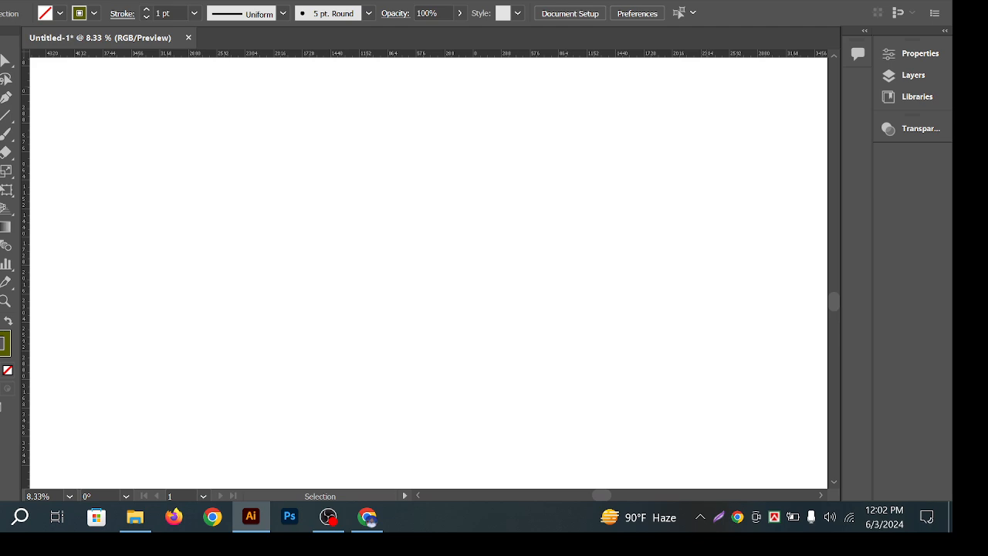
pyautogui.click(5, 97)
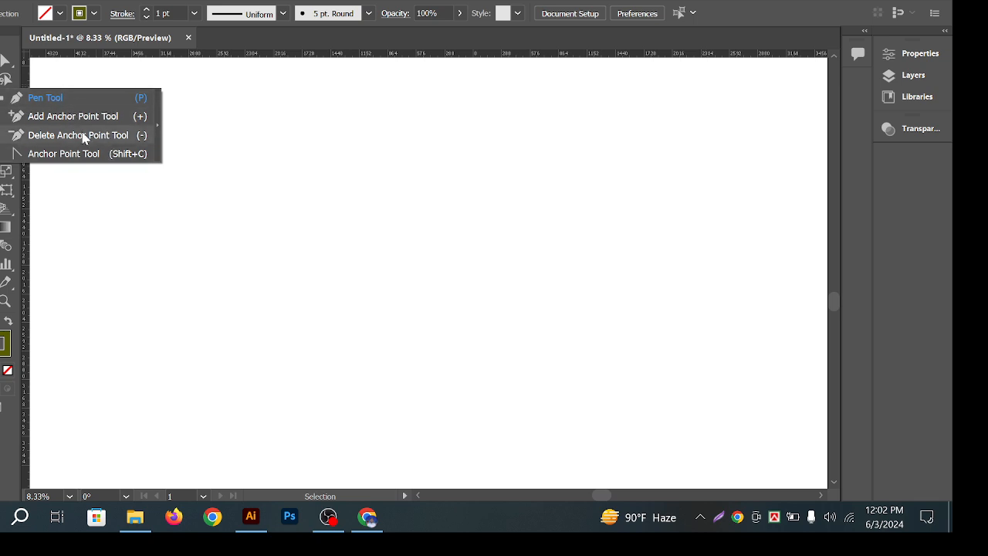
pyautogui.click(157, 125)
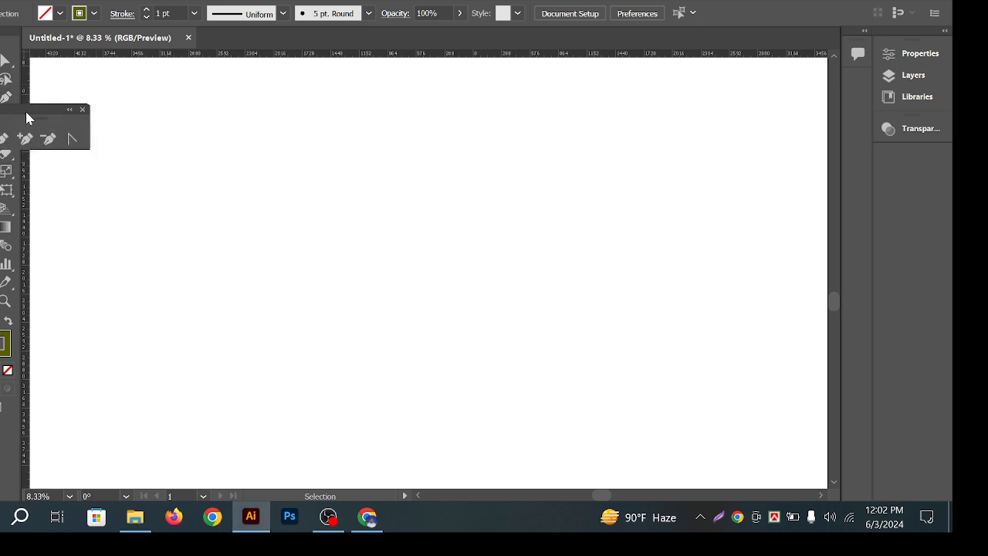
# Place the floating Pen toolbar over the upper middle of the canvas and activate the Pen tool
pyautogui.moveTo(27, 117); pyautogui.dragTo(422, 77)
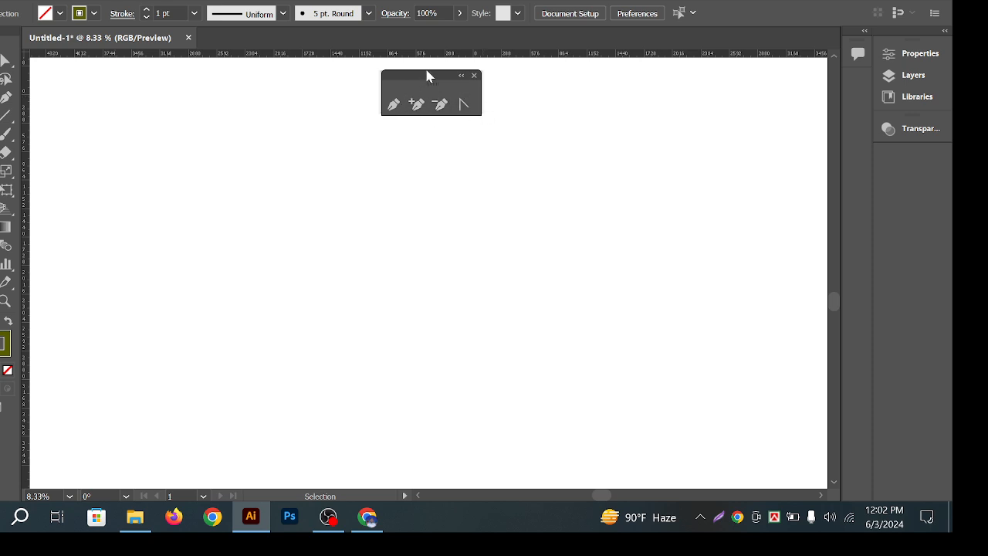
pyautogui.moveTo(453, 77); pyautogui.dragTo(441, 81)
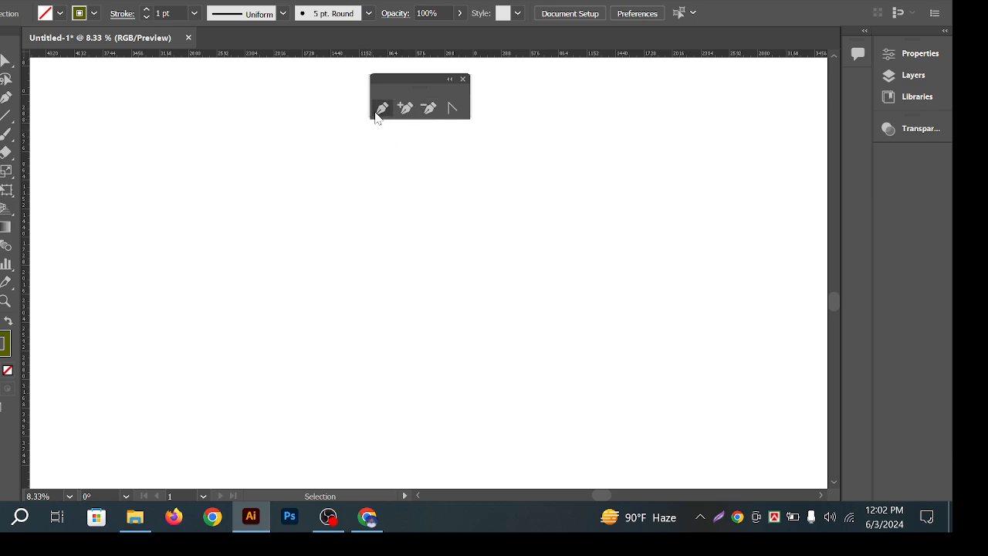
pyautogui.click(380, 110)
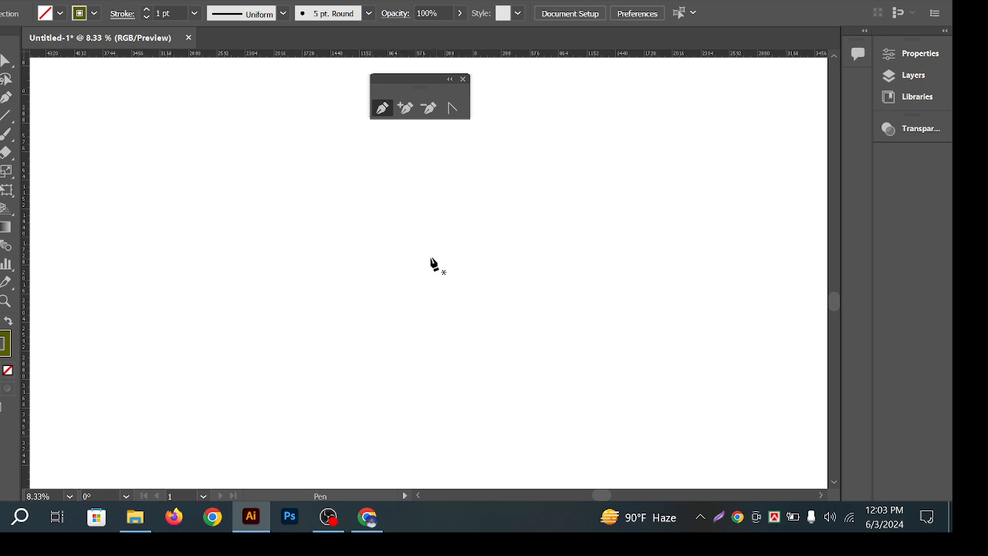
# Draw a closed, straight-sided six-point shape with a notch near its upper-left corner, in the left half of the canvas
pyautogui.click(185, 253)
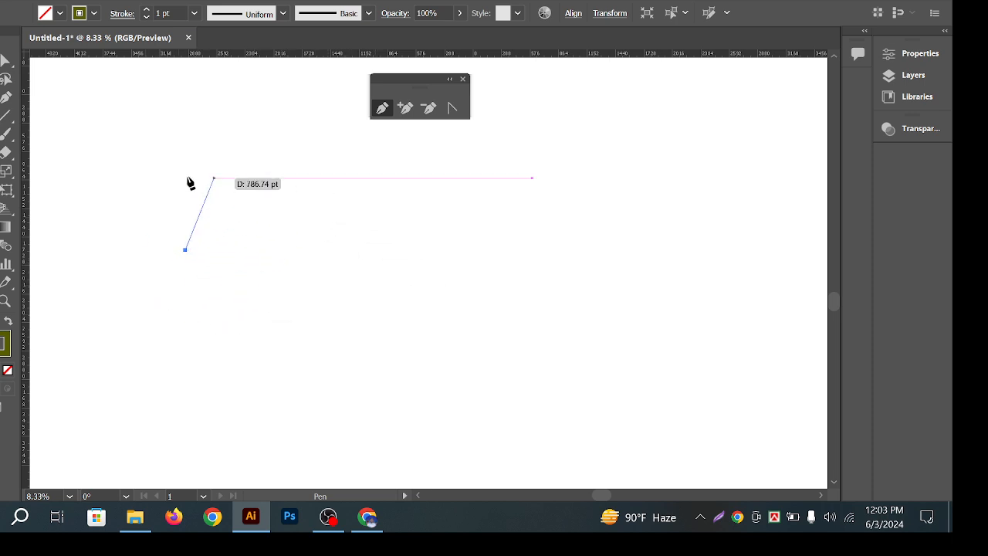
pyautogui.click(289, 250)
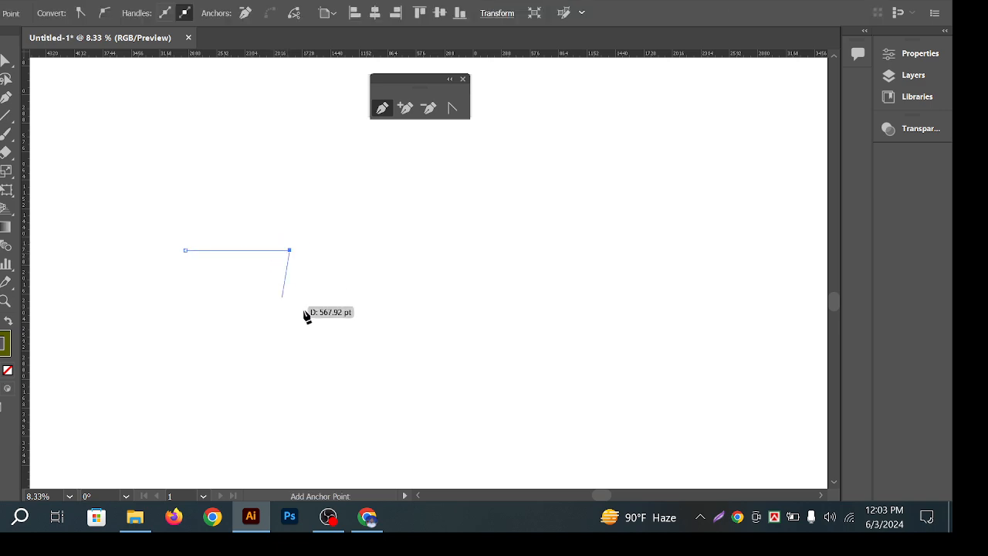
pyautogui.click(290, 341)
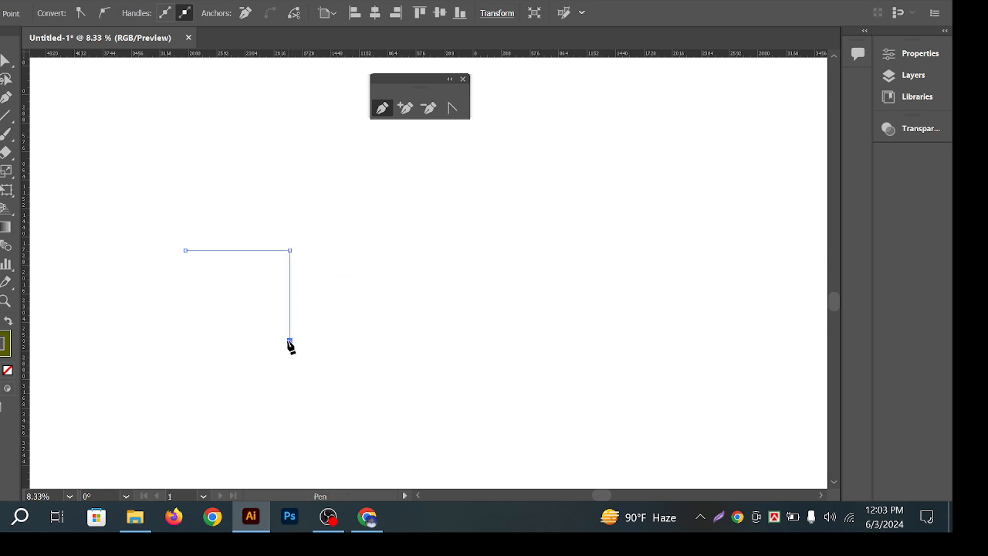
pyautogui.click(194, 350)
pyautogui.click(190, 284)
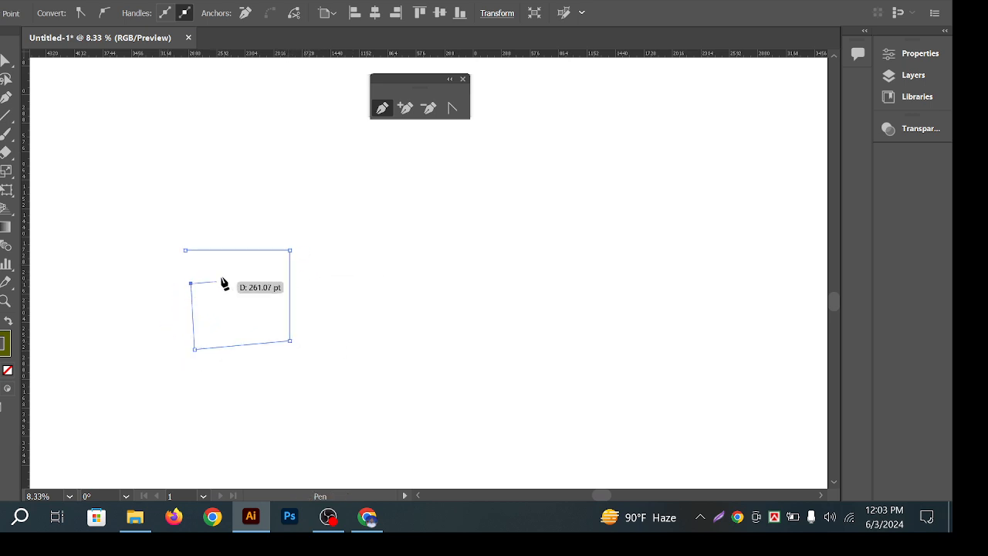
pyautogui.click(229, 265)
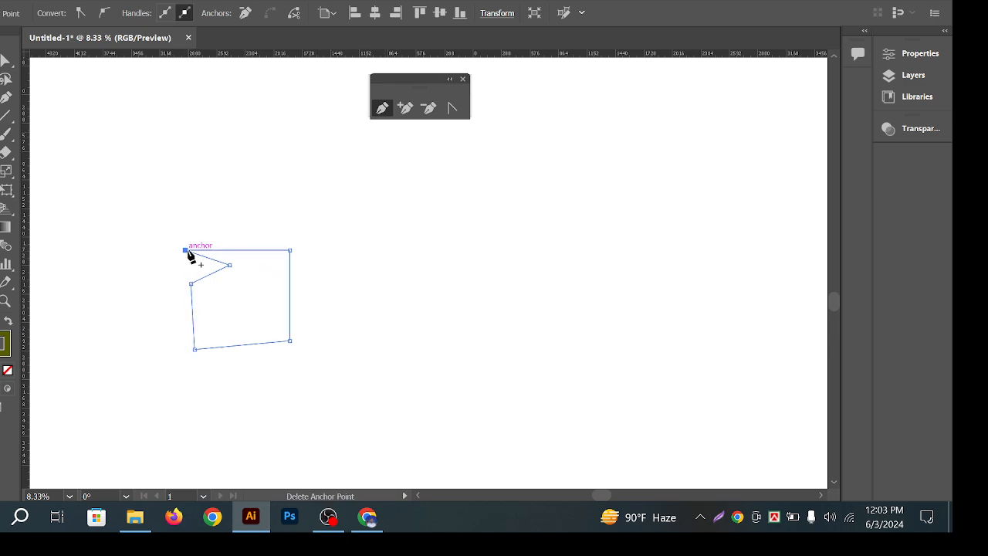
# Swap the notched shape's fill and stroke so it is filled olive without an outline, and move it up and to the left
pyautogui.click(4, 82)
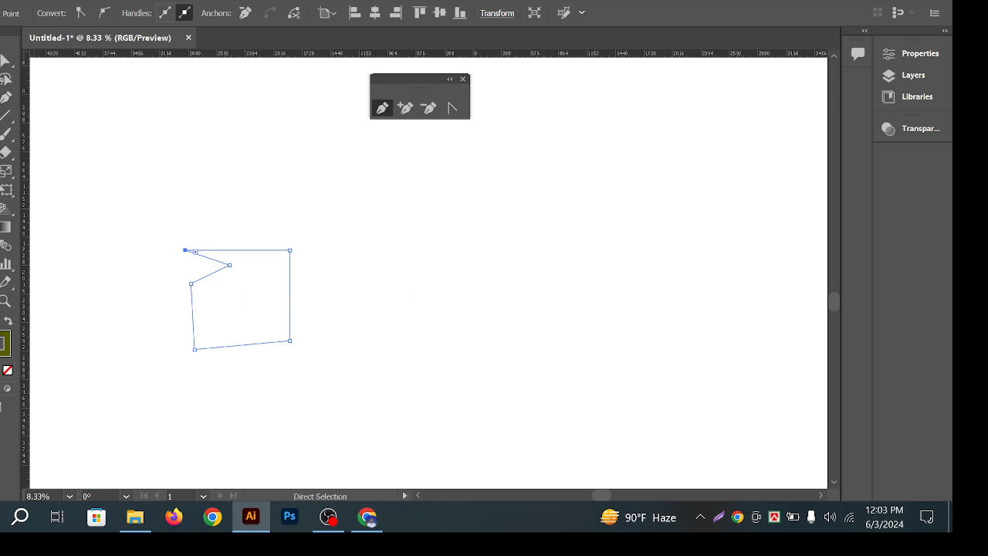
pyautogui.press('v')
pyautogui.moveTo(191, 131); pyautogui.dragTo(114, 316)
pyautogui.click(10, 322)
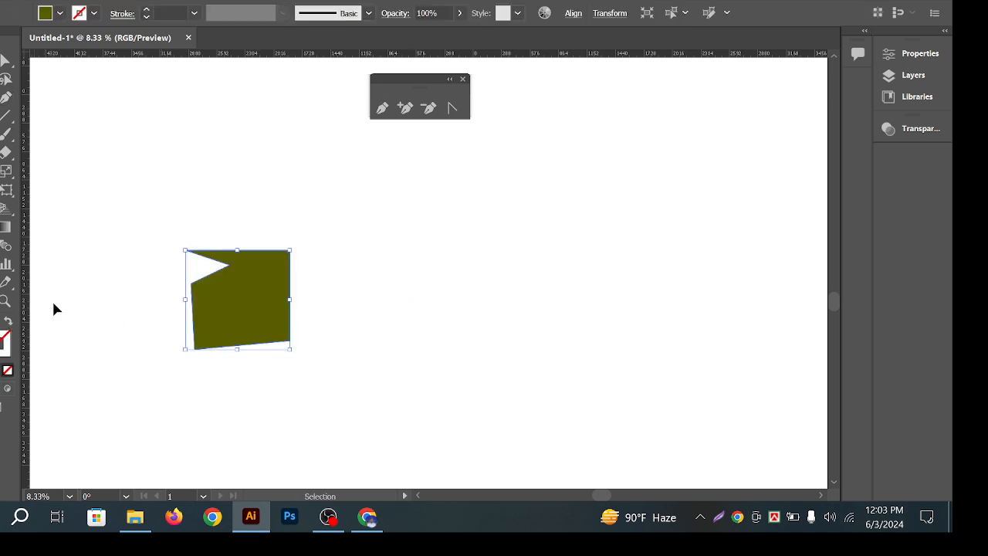
pyautogui.click(211, 219)
pyautogui.moveTo(236, 311); pyautogui.dragTo(201, 262)
pyautogui.click(349, 270)
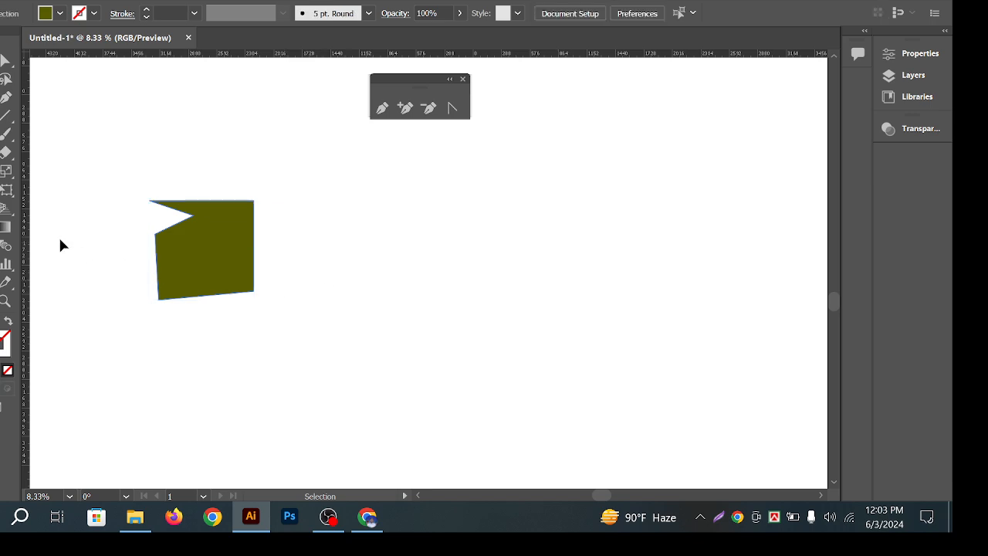
# Draw a large closed nine-point polygon beside the notched shape with the Pen tool, including a pointed tail at its lower left
pyautogui.click(6, 99)
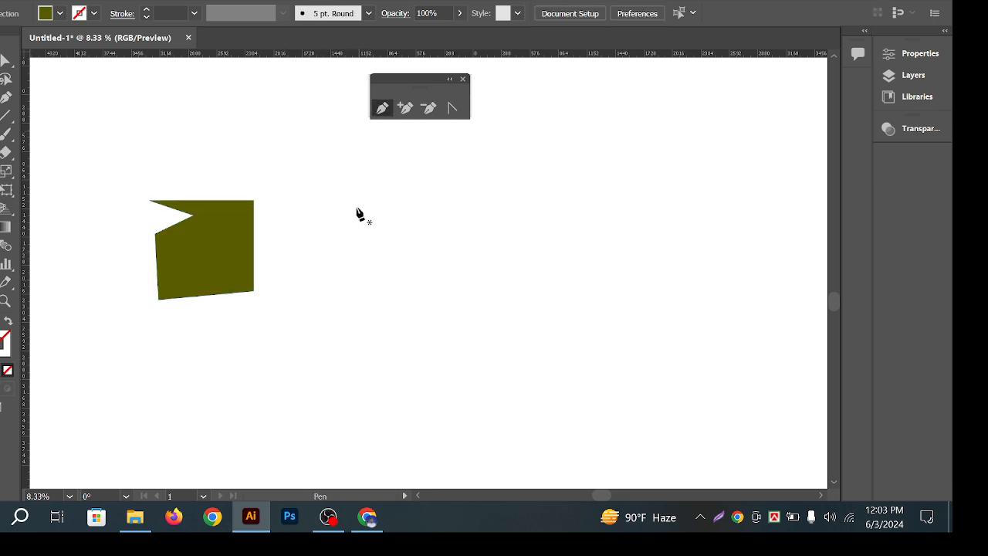
pyautogui.click(512, 208)
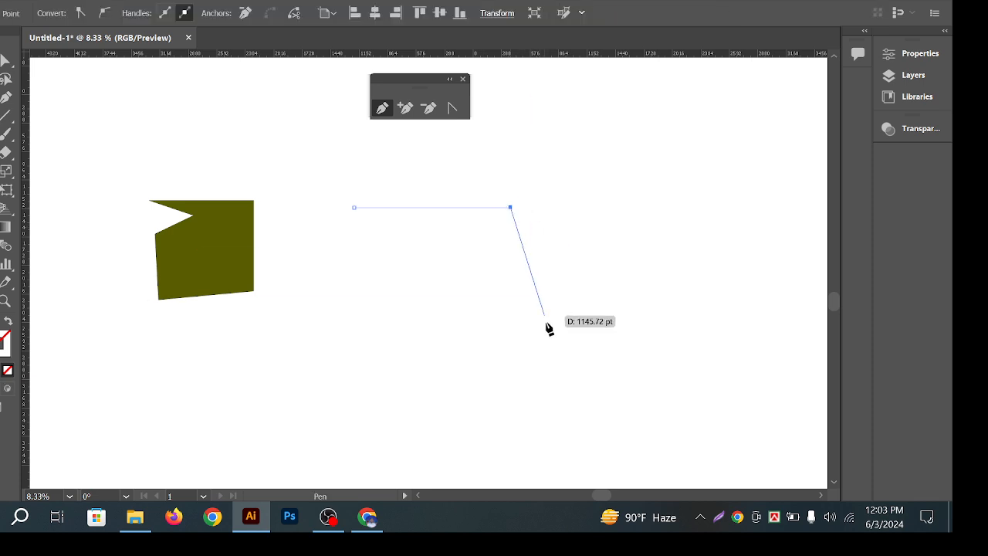
pyautogui.click(547, 327)
pyautogui.click(464, 362)
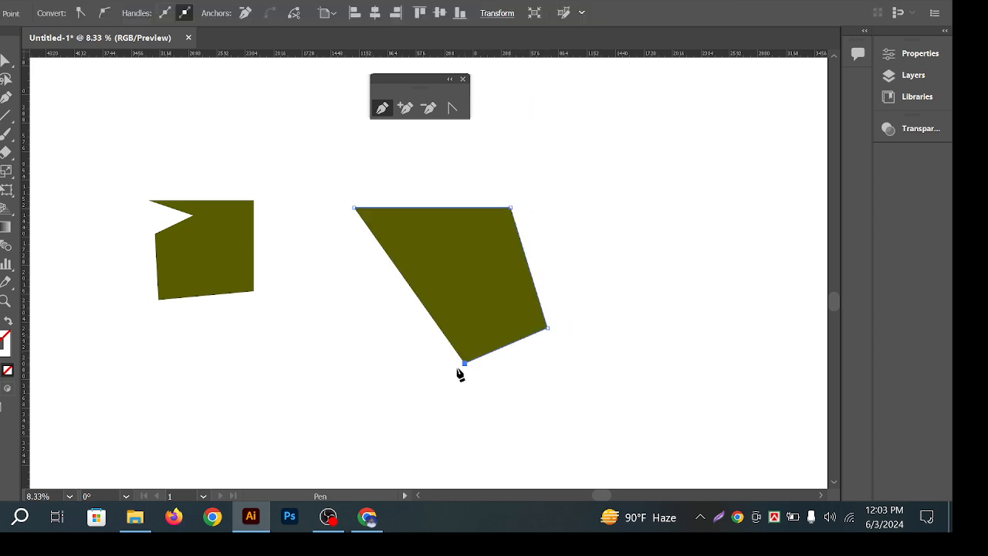
pyautogui.click(388, 348)
pyautogui.click(269, 305)
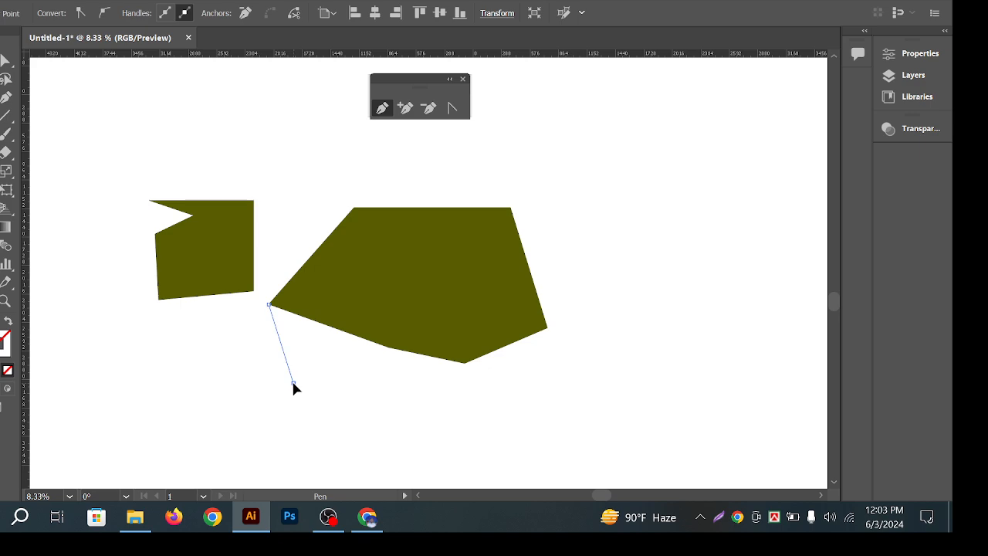
pyautogui.click(294, 382)
pyautogui.click(247, 338)
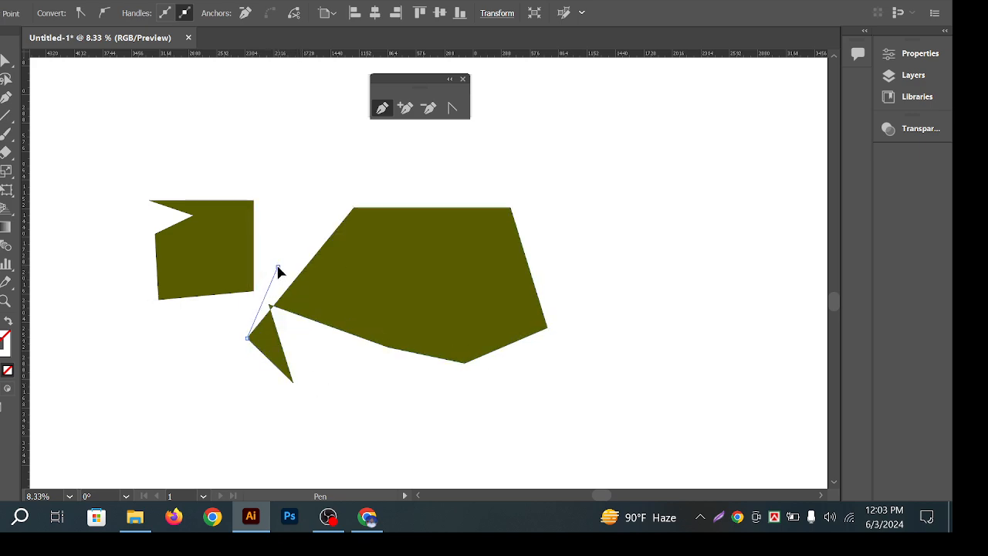
pyautogui.click(277, 267)
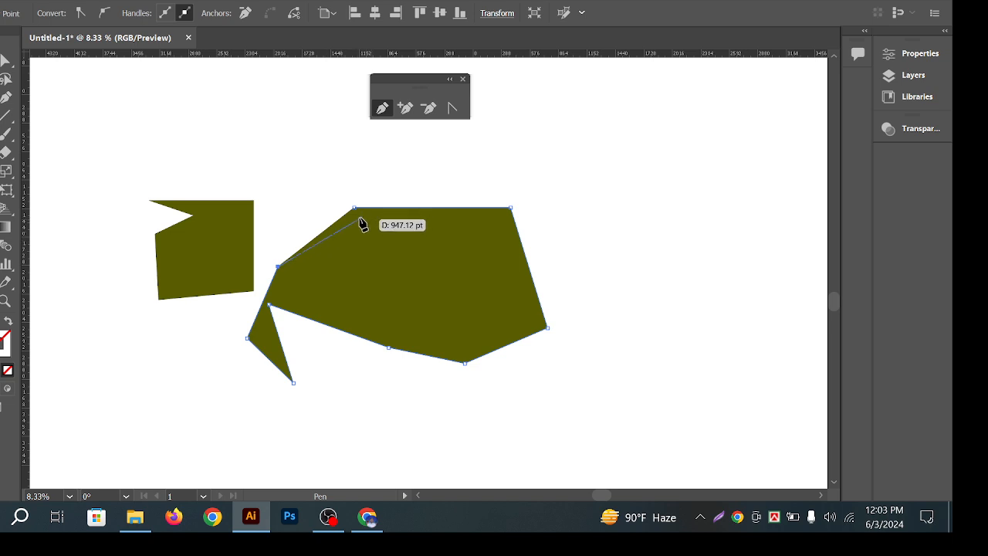
pyautogui.click(354, 209)
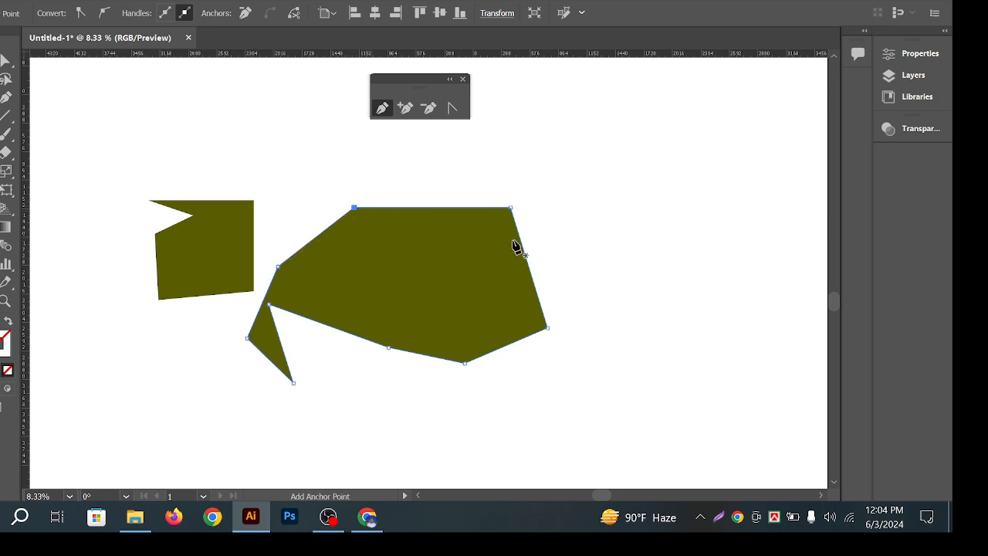
# Delete the nine-point polygon and the notched shape to empty the canvas
pyautogui.press('v')
pyautogui.click(479, 193)
pyautogui.click(456, 298)
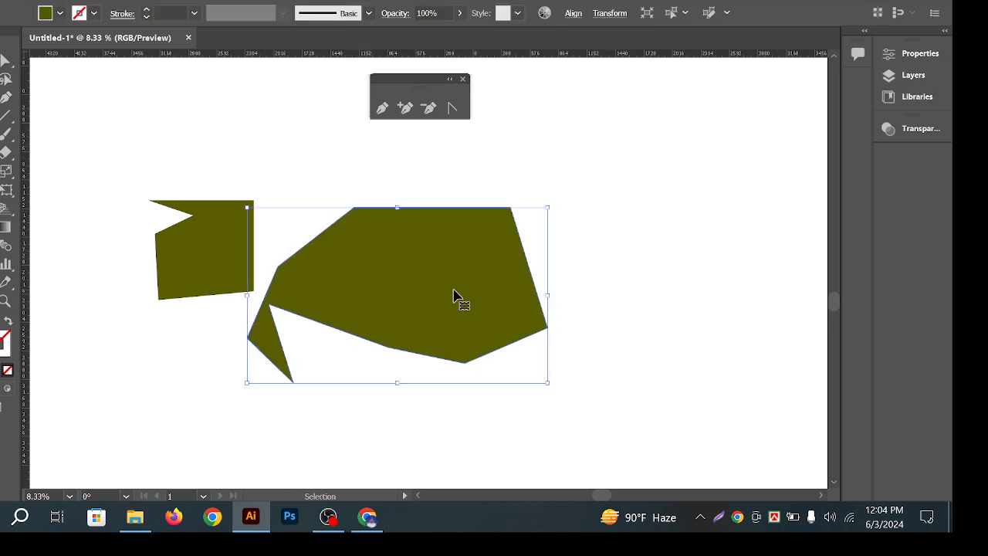
pyautogui.press('Delete')
pyautogui.click(185, 280)
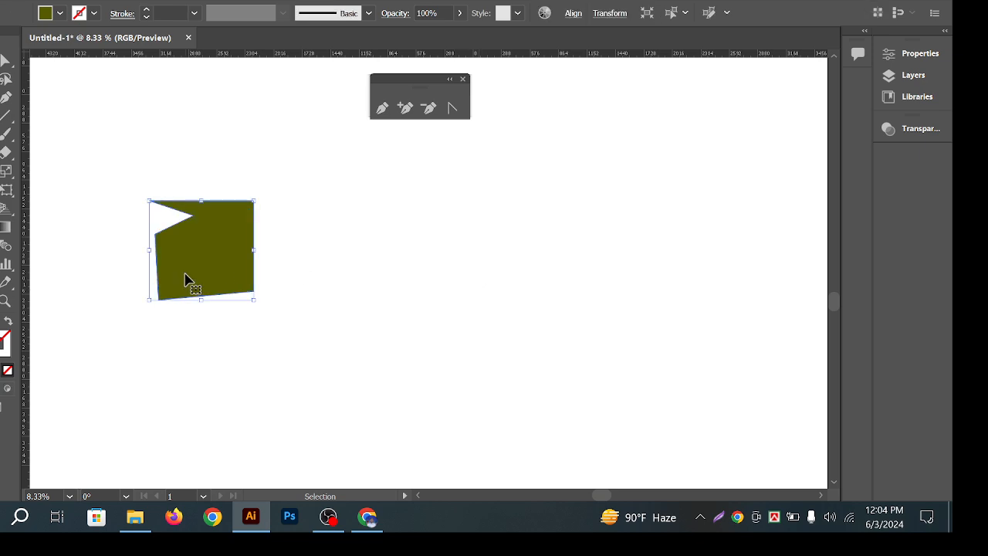
pyautogui.press('Delete')
# Draw a closed five-sided polygon with straight Pen segments in the upper-left area of the canvas
pyautogui.press('p')
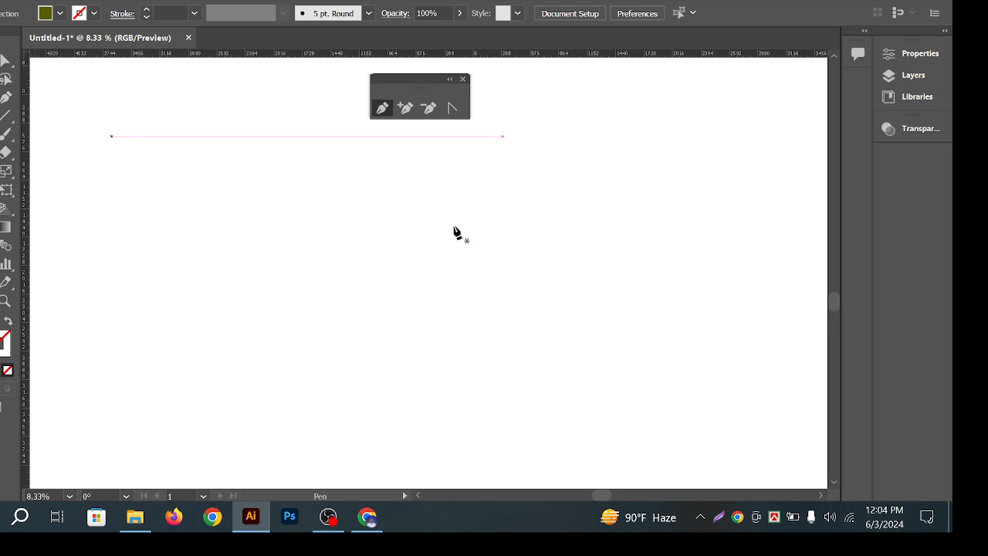
pyautogui.click(182, 186)
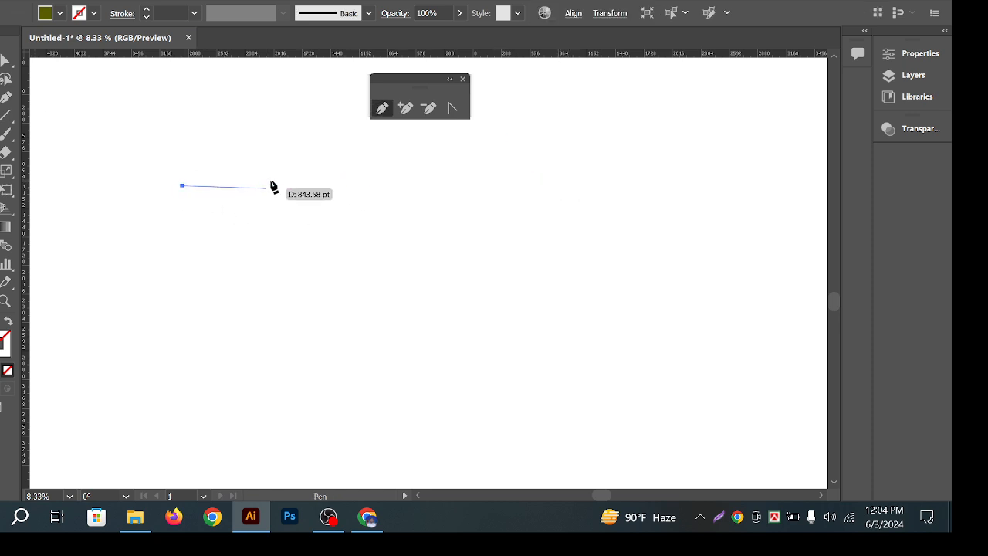
pyautogui.click(261, 123)
pyautogui.click(313, 189)
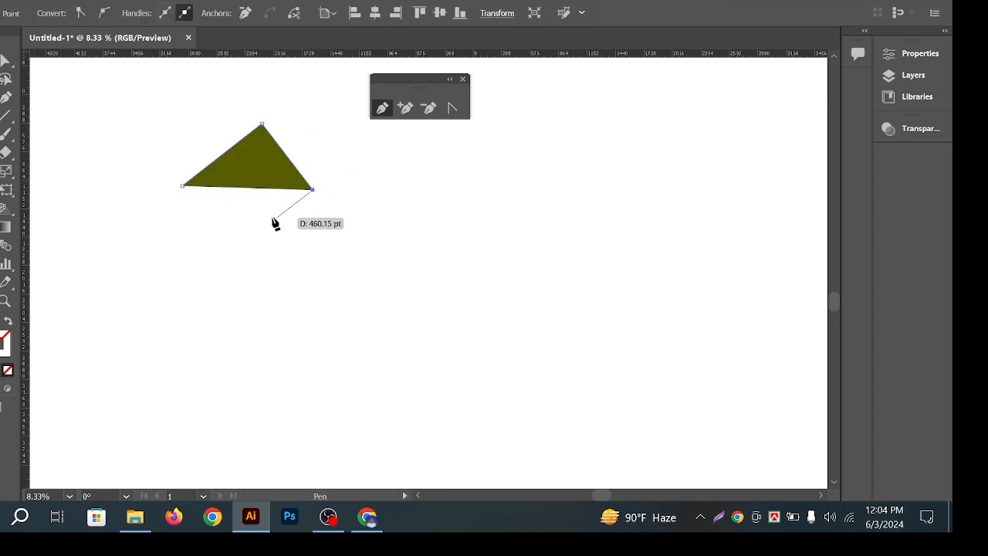
pyautogui.click(283, 242)
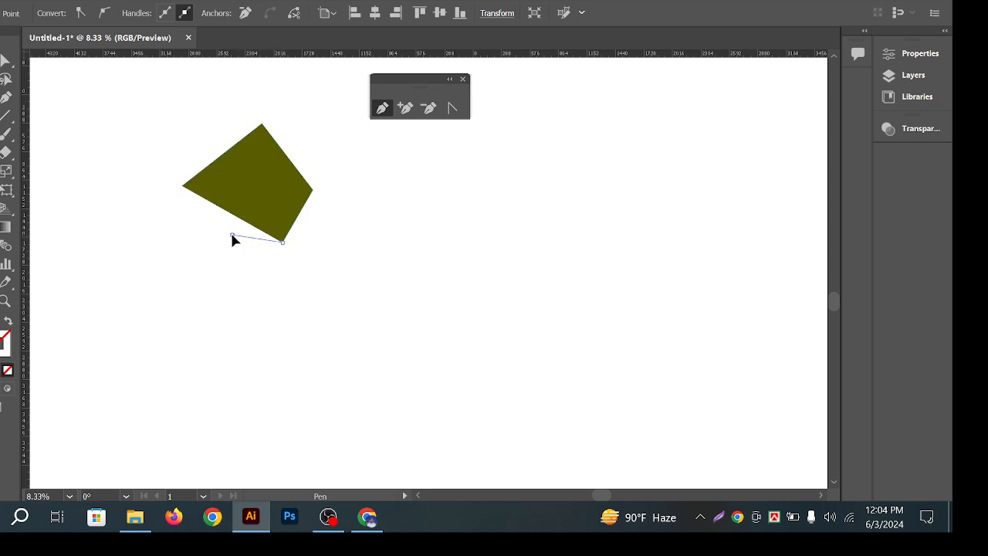
pyautogui.click(231, 235)
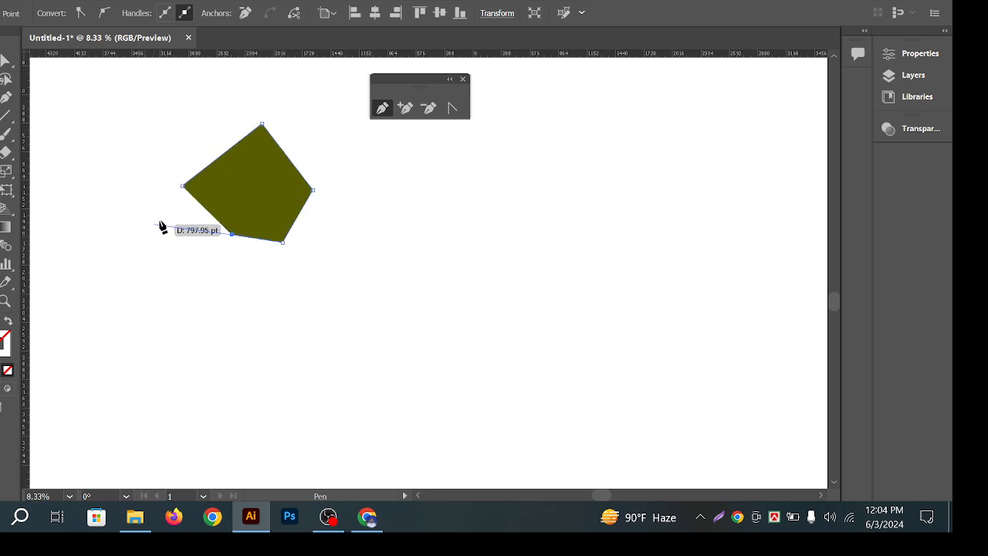
pyautogui.click(182, 187)
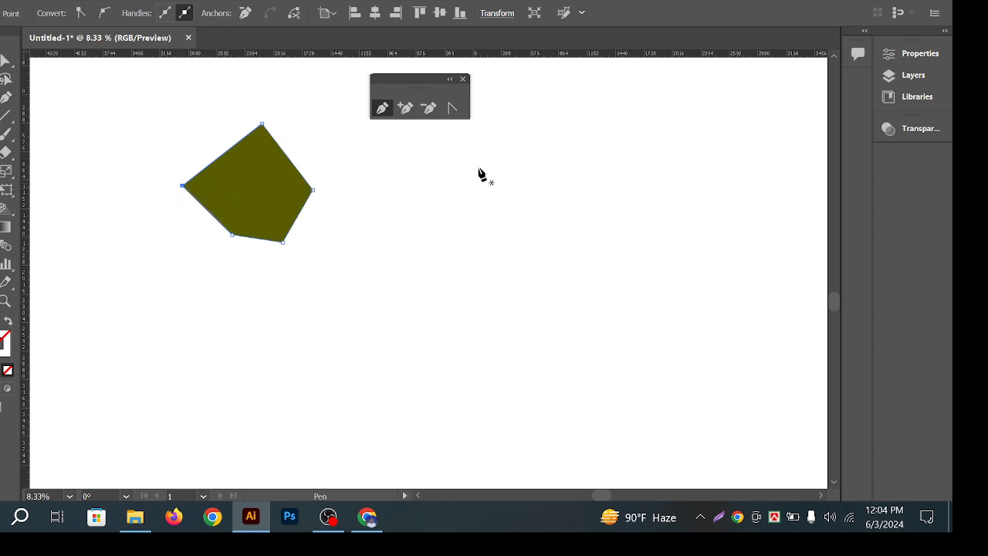
# Move the five-sided polygon to the left and delete it
pyautogui.press('v')
pyautogui.moveTo(220, 216); pyautogui.dragTo(144, 205)
pyautogui.click(163, 202)
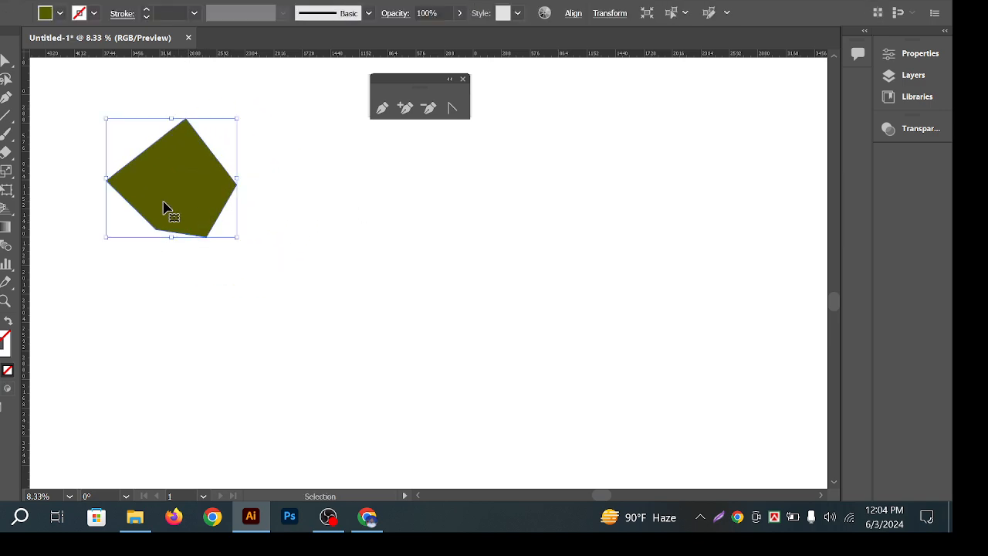
pyautogui.press('Delete')
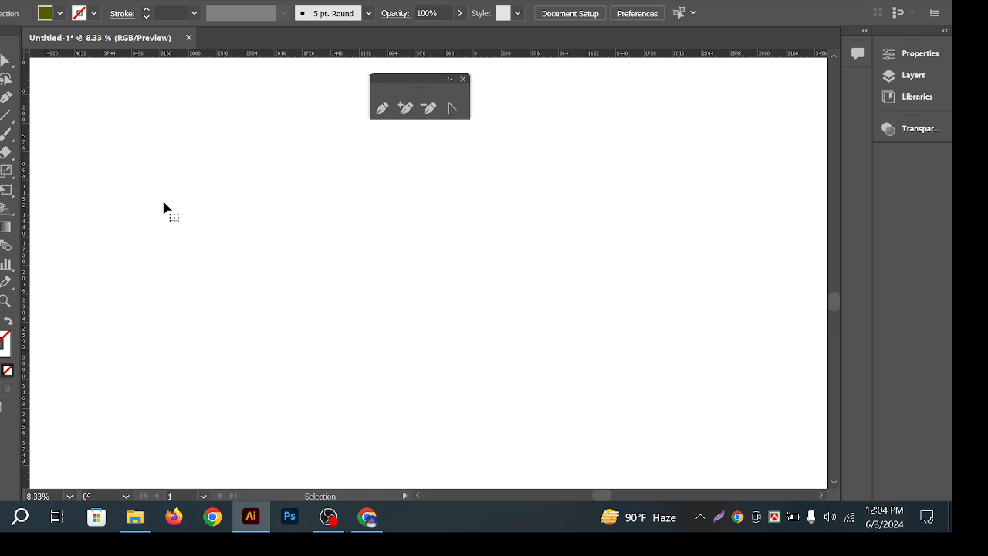
# Draw a straight horizontal Pen segment in the upper-left area of the canvas and undo its second anchor point
pyautogui.click(6, 133)
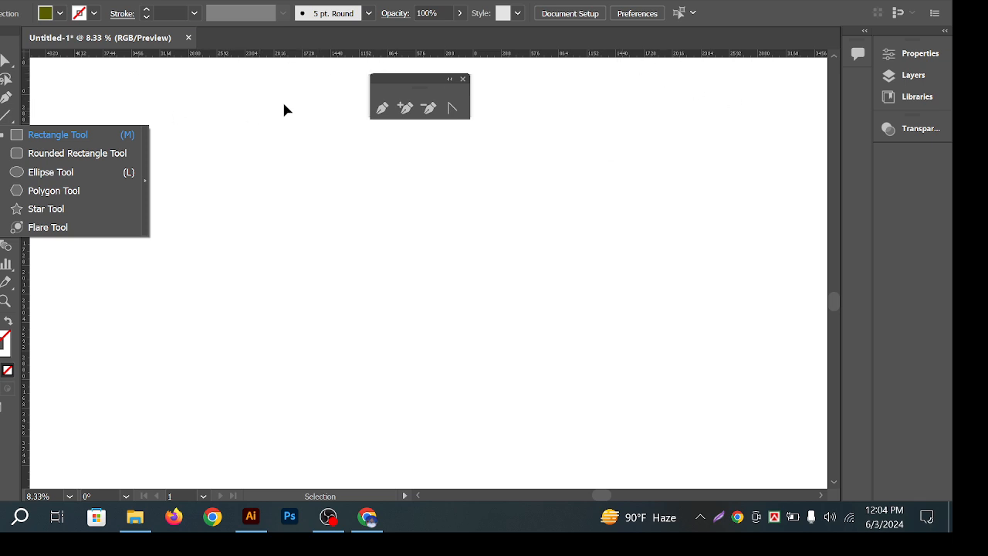
pyautogui.click(6, 97)
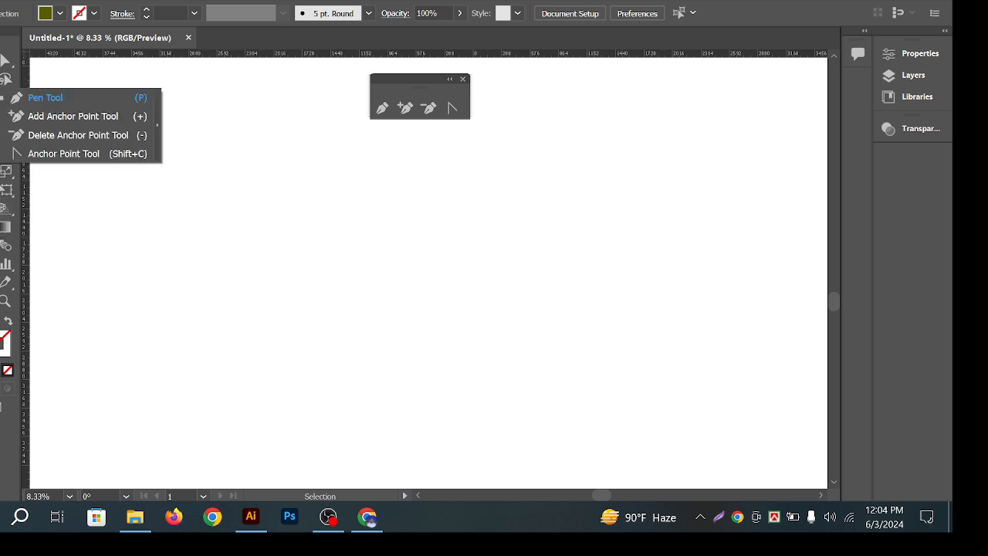
pyautogui.click(36, 98)
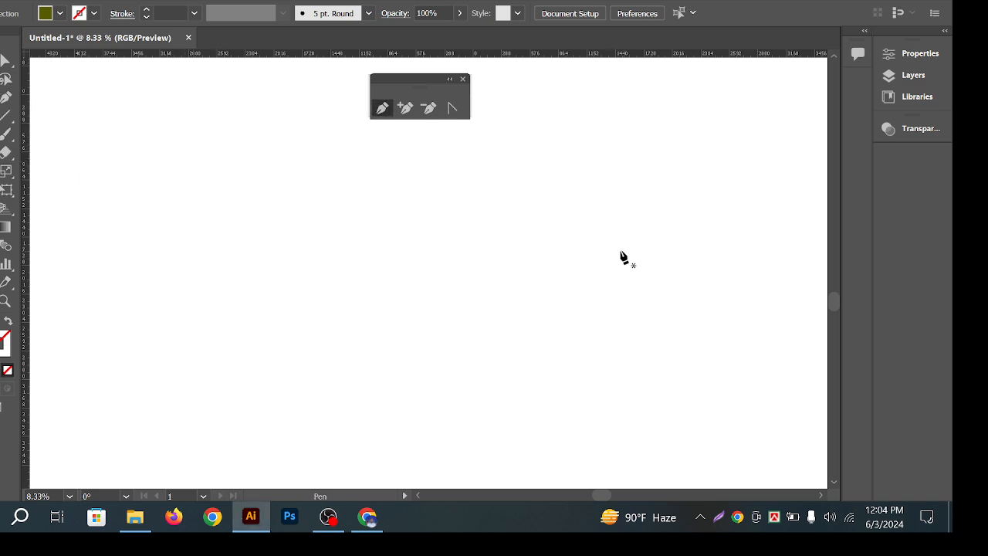
pyautogui.click(179, 208)
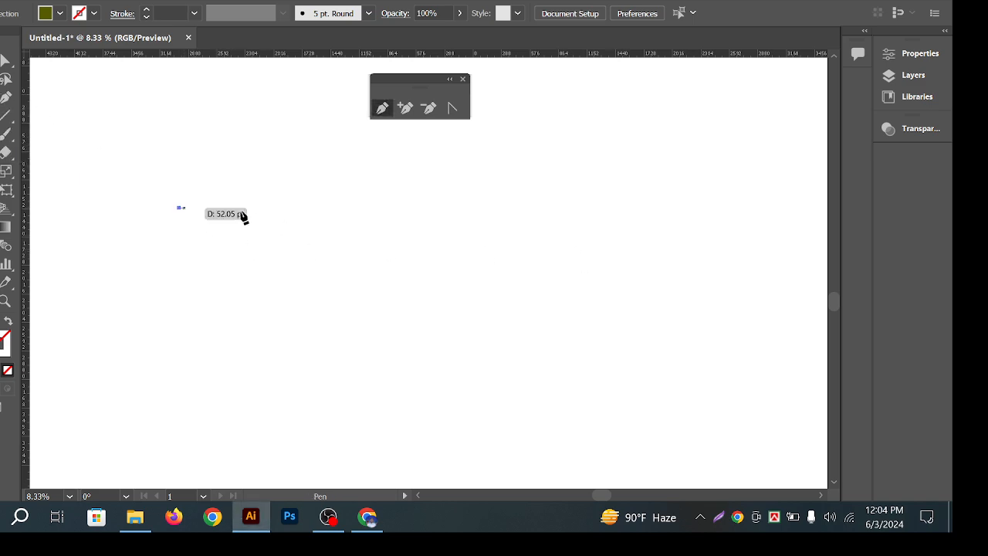
pyautogui.click(332, 208)
pyautogui.press('ctrl')
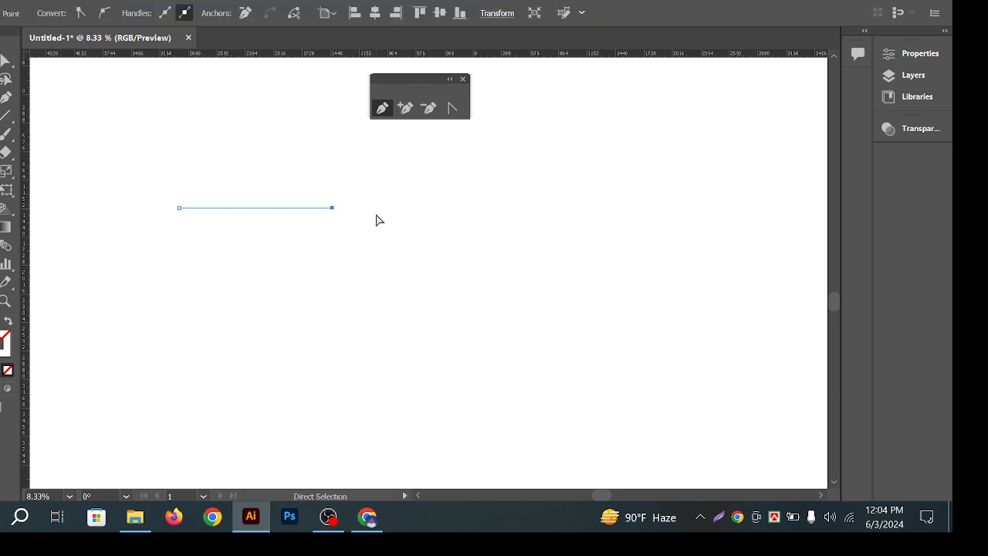
pyautogui.hotkey('ctrl', 'z')
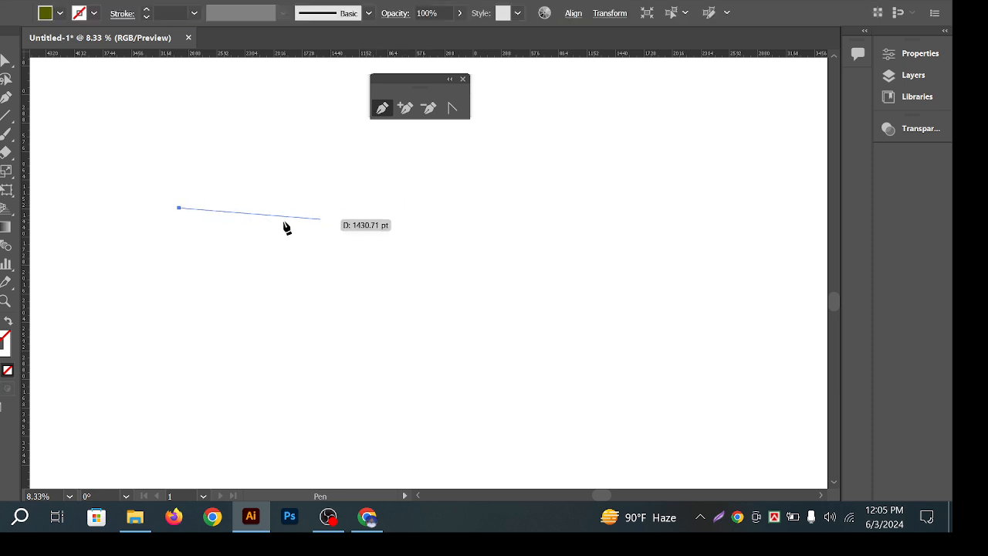
# Try a second Pen anchor with direction handles pulled far down from it, and undo back to the first anchor
pyautogui.click(350, 208)
pyautogui.moveTo(350, 207); pyautogui.dragTo(16, 494)
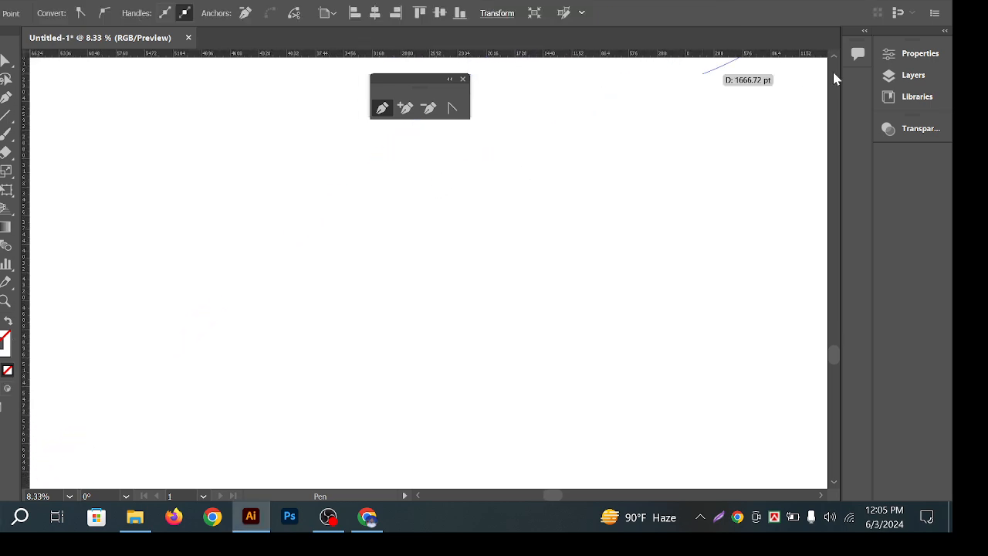
pyautogui.press('a')
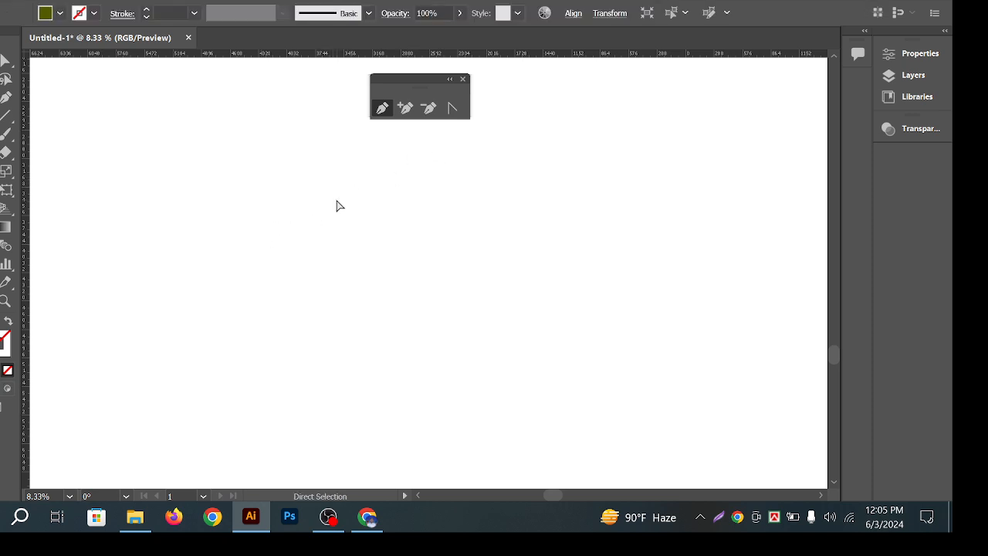
pyautogui.hotkey('ctrl', 'z')
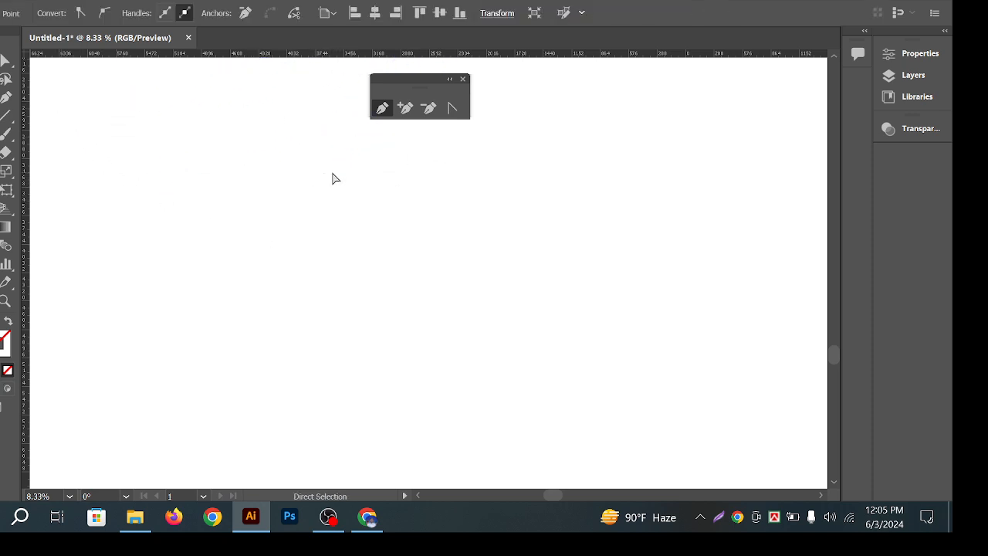
pyautogui.moveTo(574, 162); pyautogui.dragTo(417, 344)
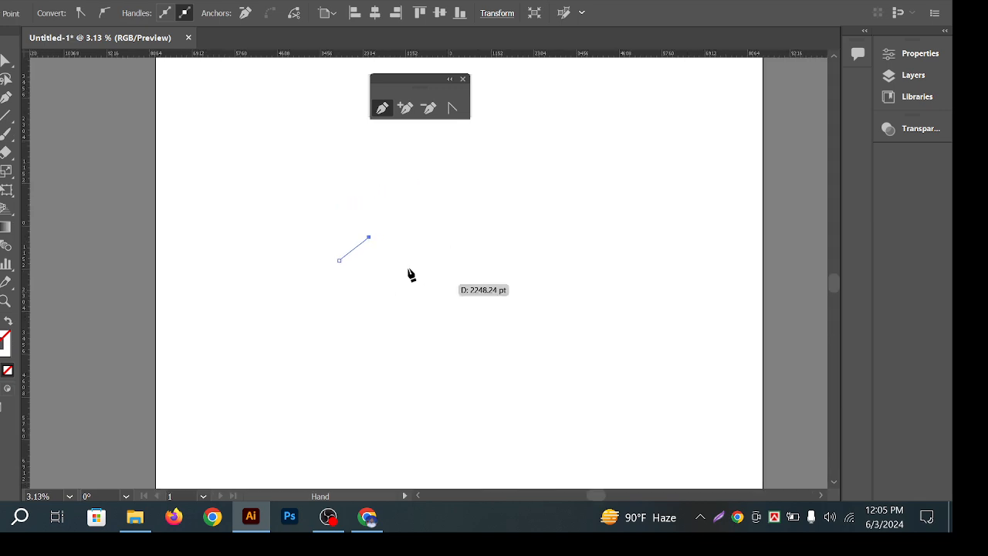
pyautogui.moveTo(371, 231); pyautogui.dragTo(519, 275)
pyautogui.hotkey('ctrl', 'z')
pyautogui.hotkey('ctrl', 'z')
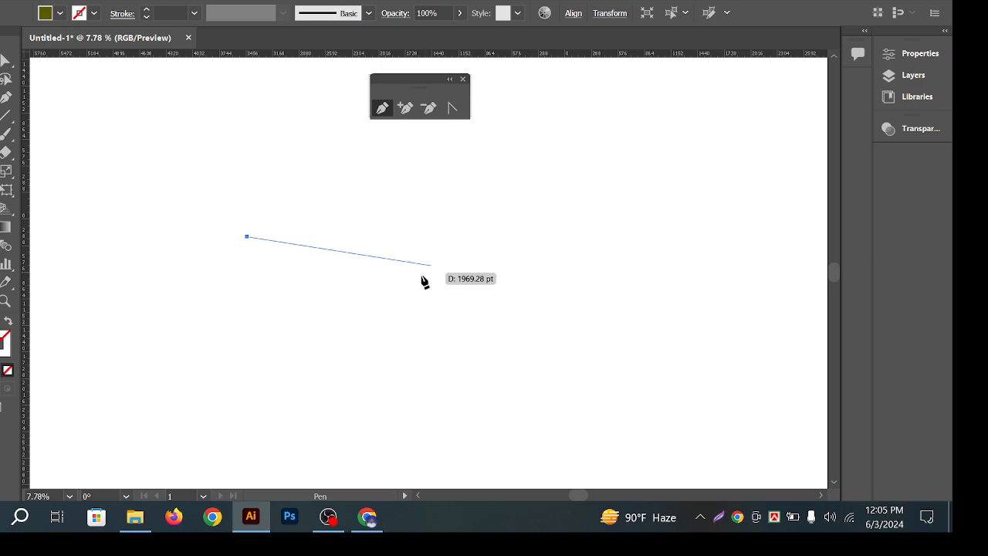
# Replace a straight horizontal Pen segment with one about 1668 pt long, bending it into an arch with vertical direction handles at its end anchor
pyautogui.keyDown('shift'); pyautogui.click(427, 236); pyautogui.keyUp('shift')
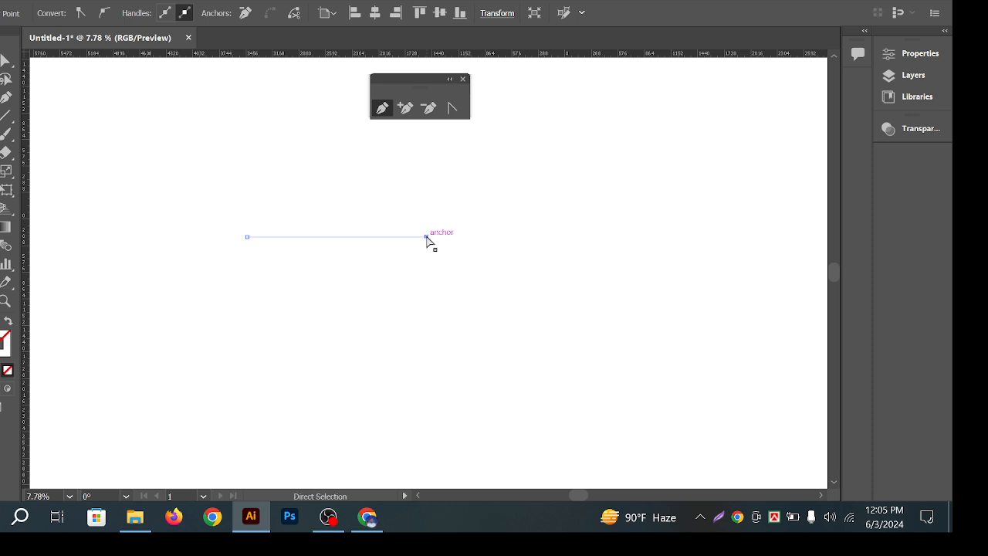
pyautogui.hotkey('ctrl', 'z')
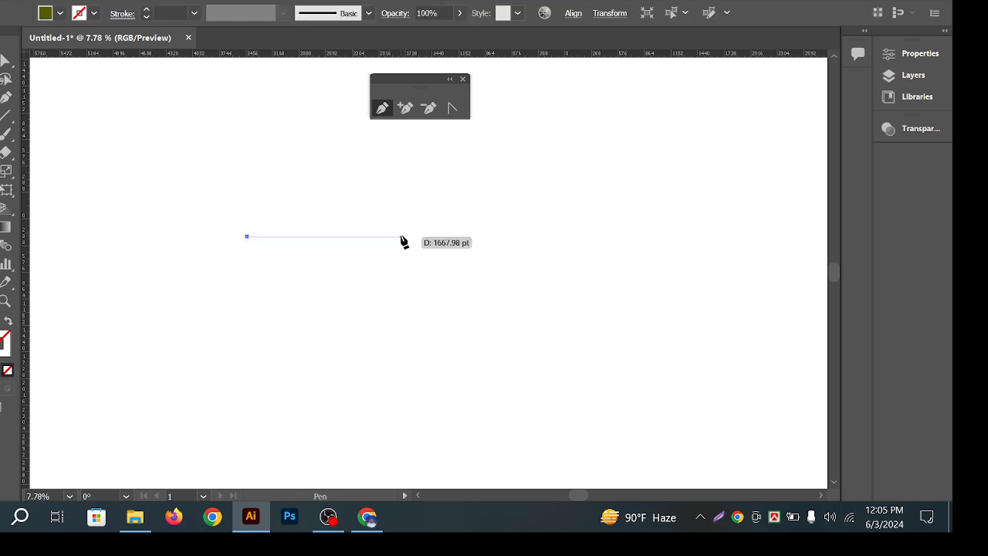
pyautogui.keyDown('shift'); pyautogui.click(401, 236); pyautogui.keyUp('shift')
pyautogui.moveTo(400, 237); pyautogui.dragTo(407, 263)
pyautogui.moveTo(407, 224); pyautogui.dragTo(430, 233)
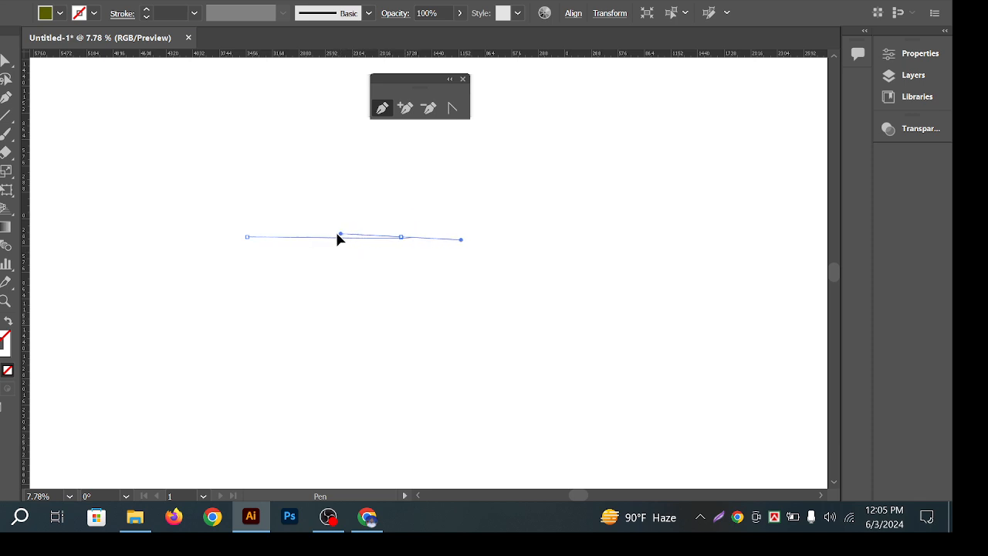
pyautogui.moveTo(340, 238); pyautogui.dragTo(400, 279)
# Capture the area around the curve, mark both handle ends and the curve's middle with red rectangles, and discard the capture
pyautogui.press('super+shift+s')
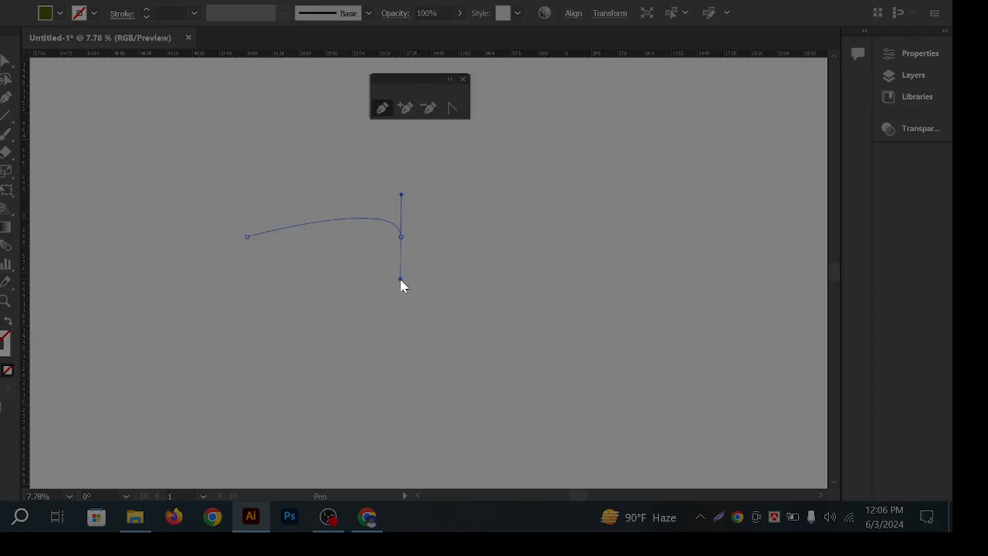
pyautogui.moveTo(201, 151); pyautogui.dragTo(461, 339)
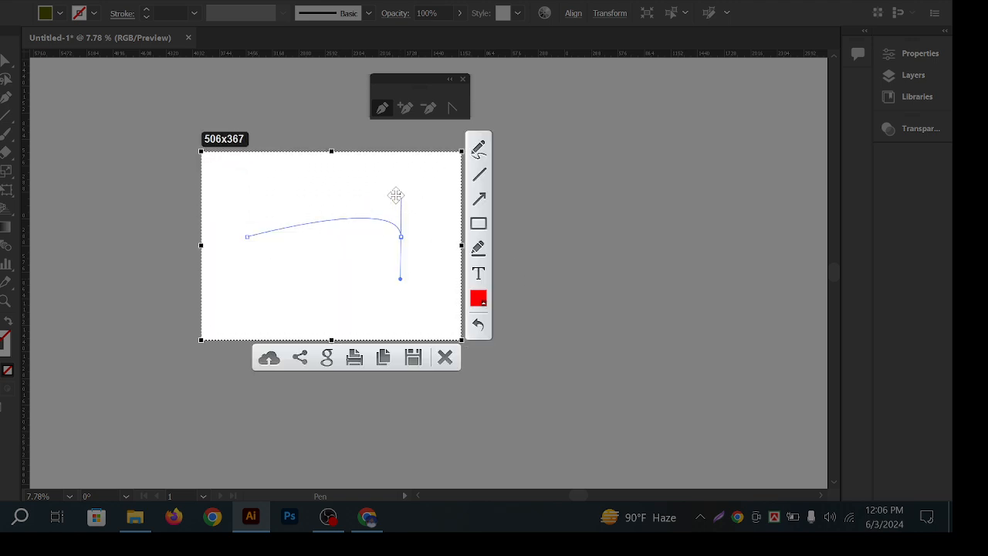
pyautogui.moveTo(388, 187); pyautogui.dragTo(418, 212)
pyautogui.moveTo(381, 269); pyautogui.dragTo(420, 296)
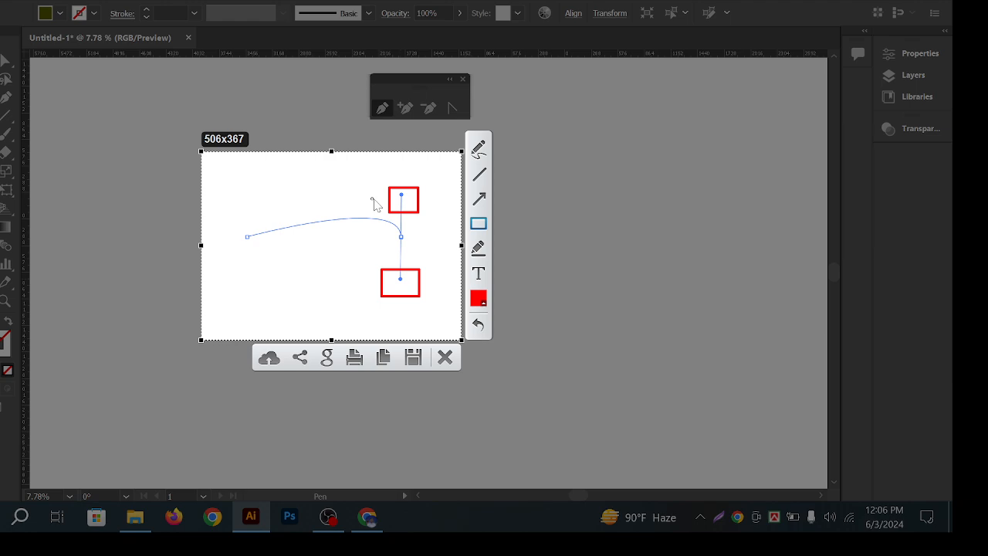
pyautogui.moveTo(310, 190); pyautogui.dragTo(354, 259)
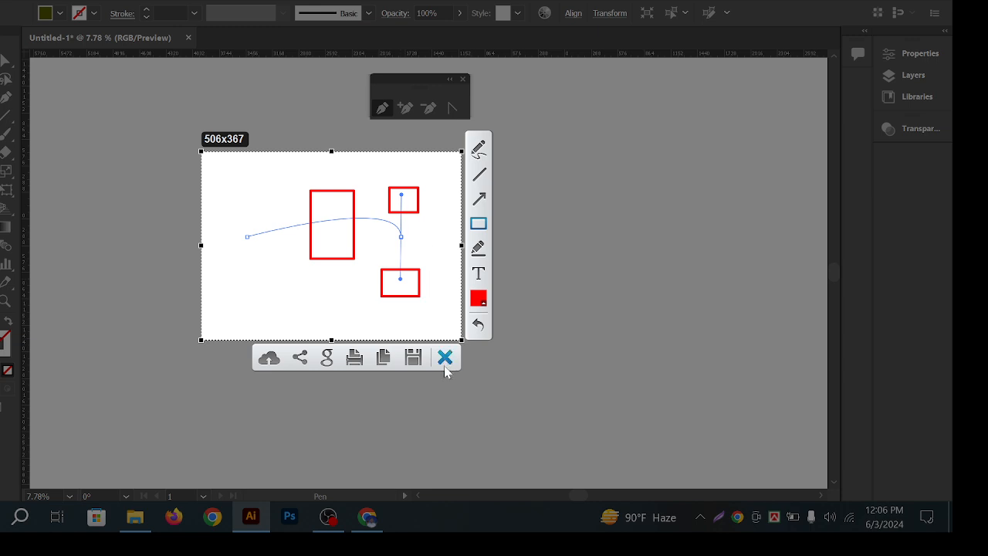
pyautogui.click(445, 357)
# Undo the curve's end anchor and redraw the segment as a wider arch with handles sloping diagonally down from its end anchor
pyautogui.press('ctrl')
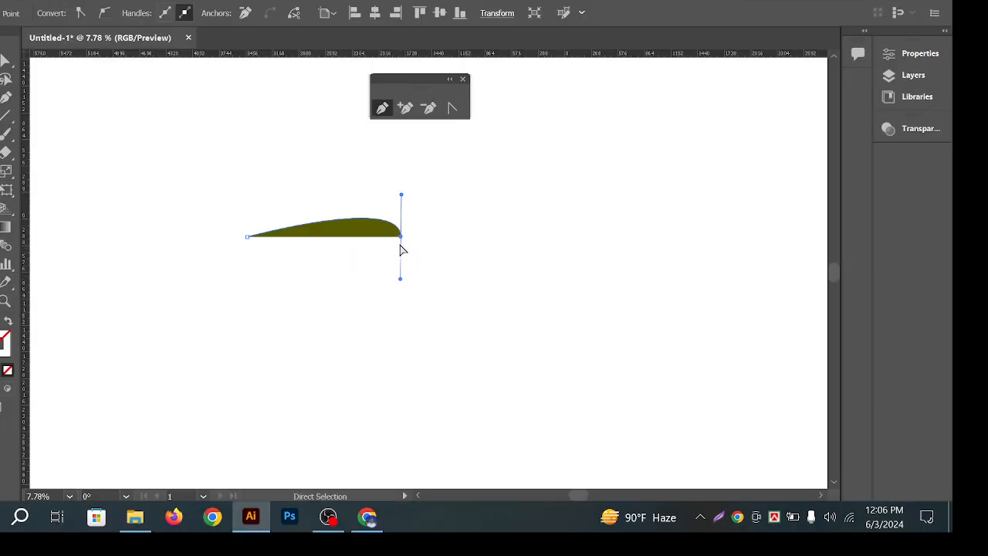
pyautogui.hotkey('ctrl', 'z')
pyautogui.moveTo(406, 231); pyautogui.dragTo(484, 287)
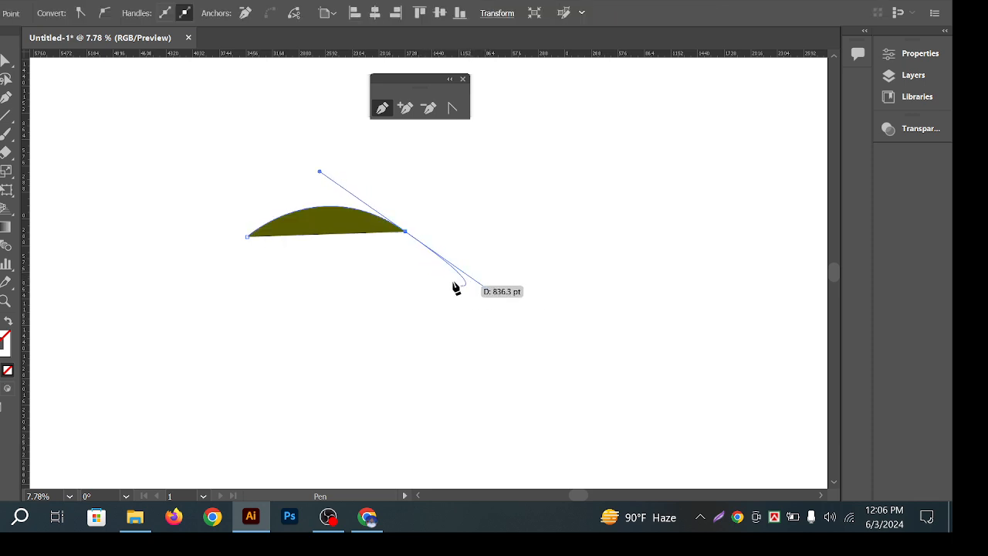
pyautogui.hotkey('ctrl', 'z')
pyautogui.moveTo(409, 237); pyautogui.dragTo(493, 315)
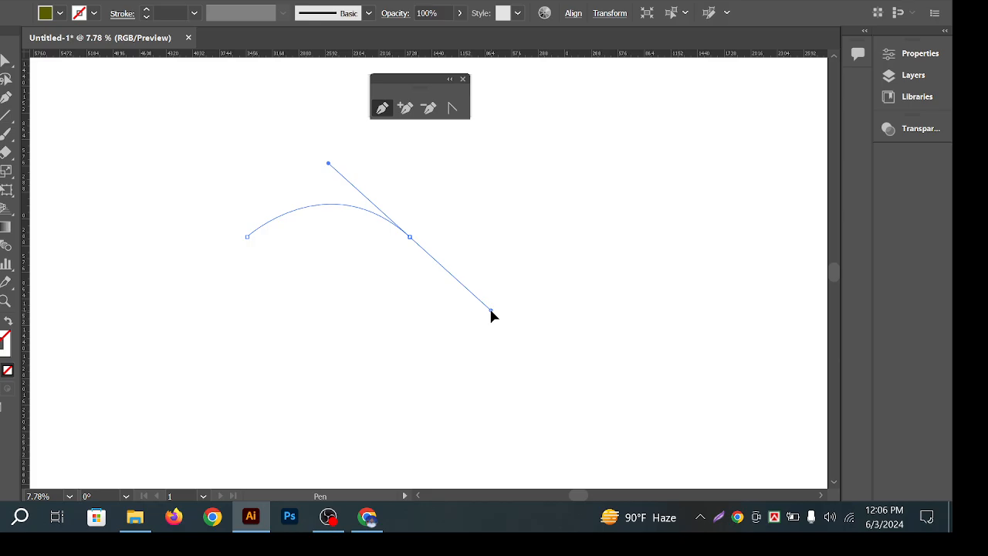
# Capture the area around the arch, draw three red lines across the curve, handle and end anchor, and discard the capture
pyautogui.press('Print')
pyautogui.moveTo(191, 137); pyautogui.dragTo(549, 397)
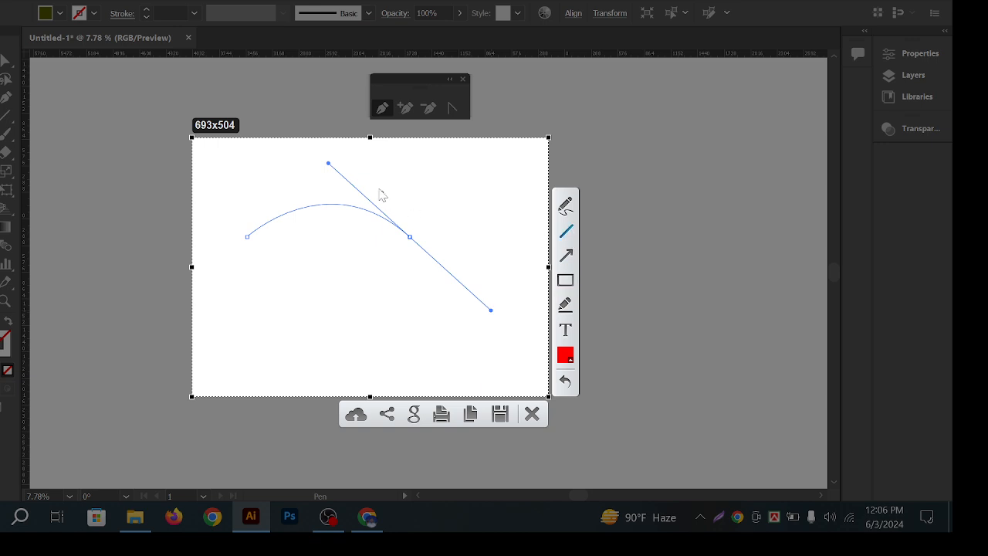
pyautogui.moveTo(331, 162); pyautogui.dragTo(325, 275)
pyautogui.moveTo(403, 198); pyautogui.dragTo(371, 281)
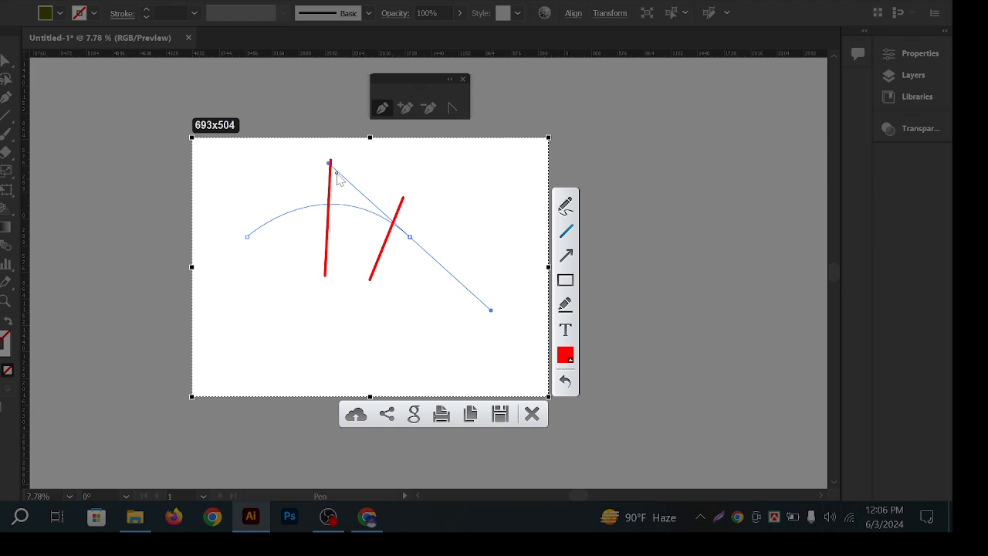
pyautogui.moveTo(409, 185)
pyautogui.mouseDown()
pyautogui.moveTo(426, 337)
pyautogui.moveTo(410, 344)
pyautogui.moveTo(416, 316)
pyautogui.mouseUp()
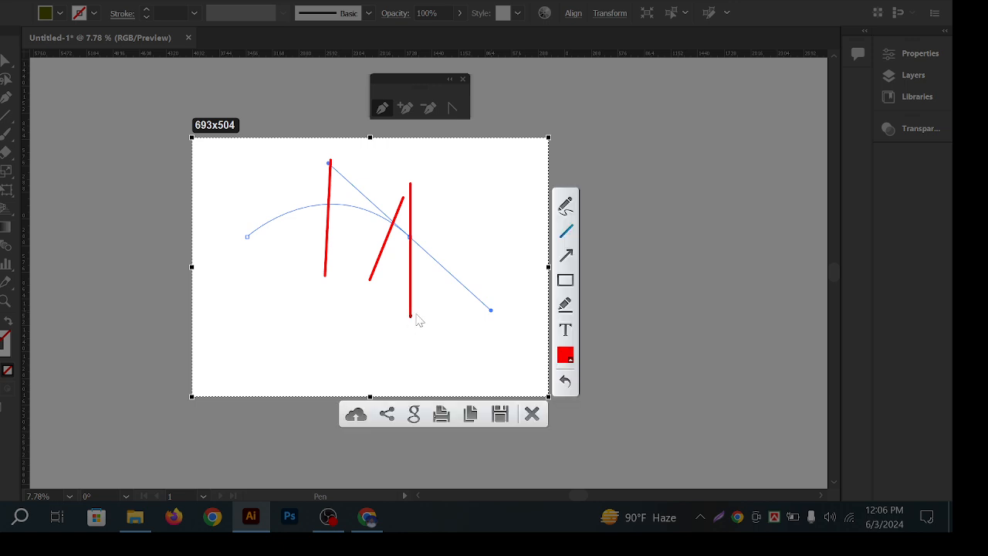
pyautogui.click(537, 420)
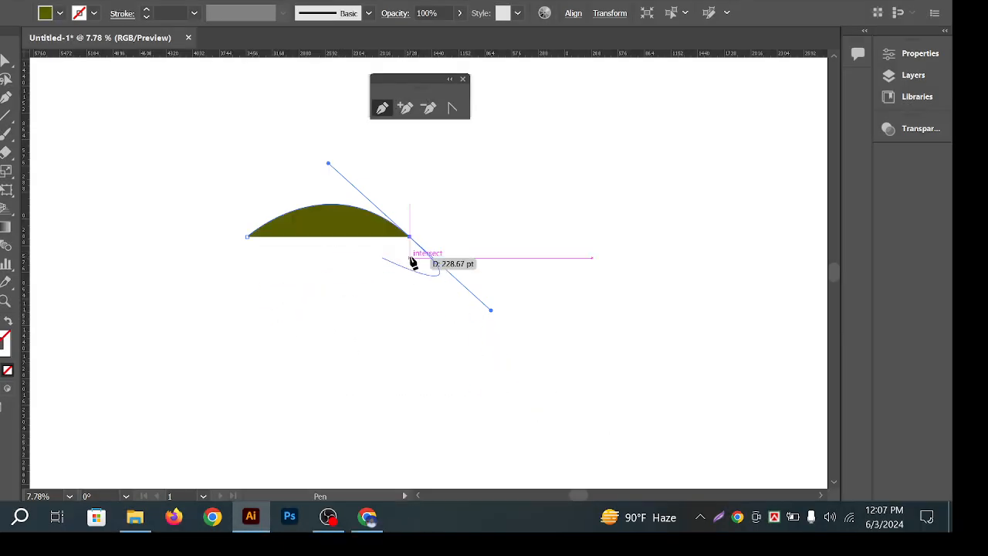
# Redraw the upward Pen arch about 1936 pt wide and continue it with a downward arc, removing the outgoing handle at each arc's end
pyautogui.hotkey('ctrl', 'z')
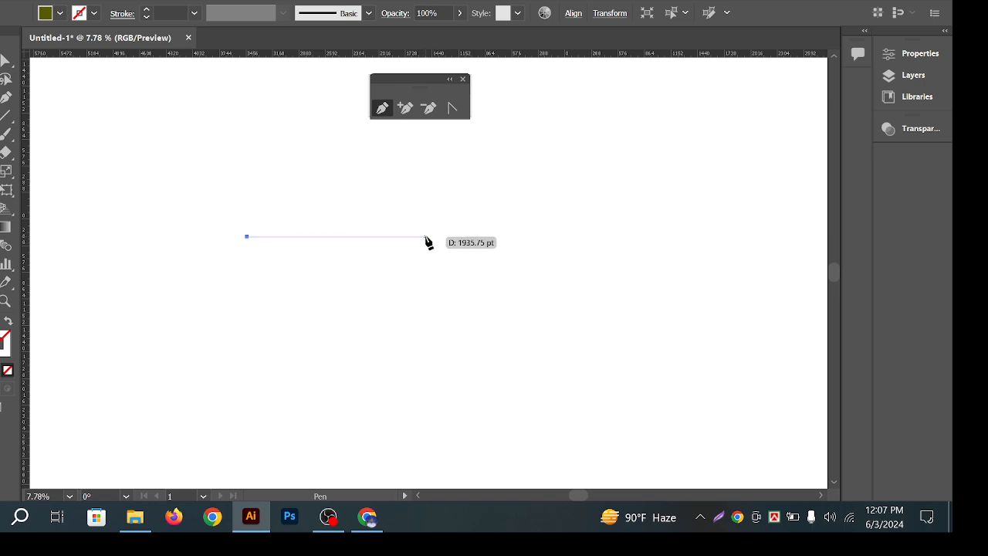
pyautogui.click(424, 236)
pyautogui.moveTo(428, 241); pyautogui.dragTo(508, 334)
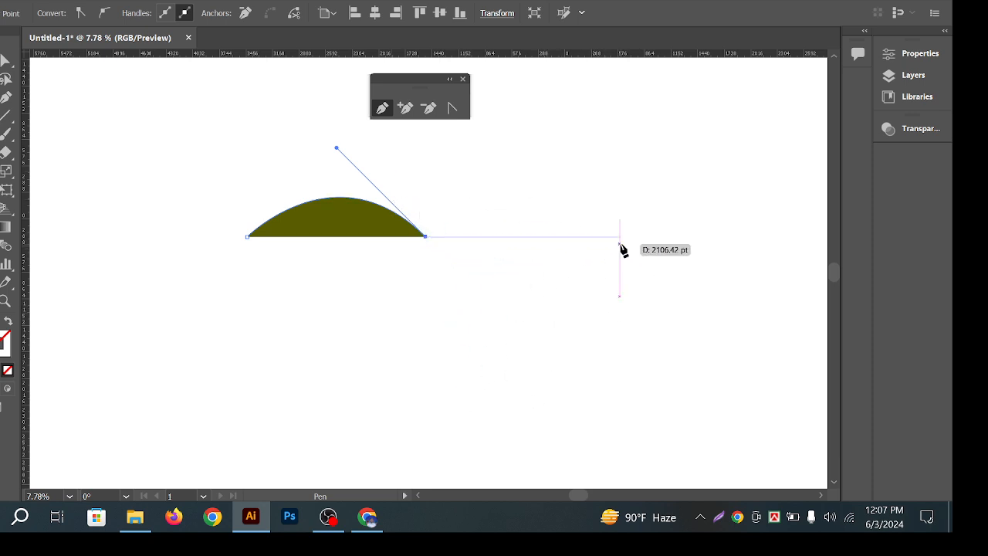
pyautogui.moveTo(599, 238); pyautogui.dragTo(701, 168)
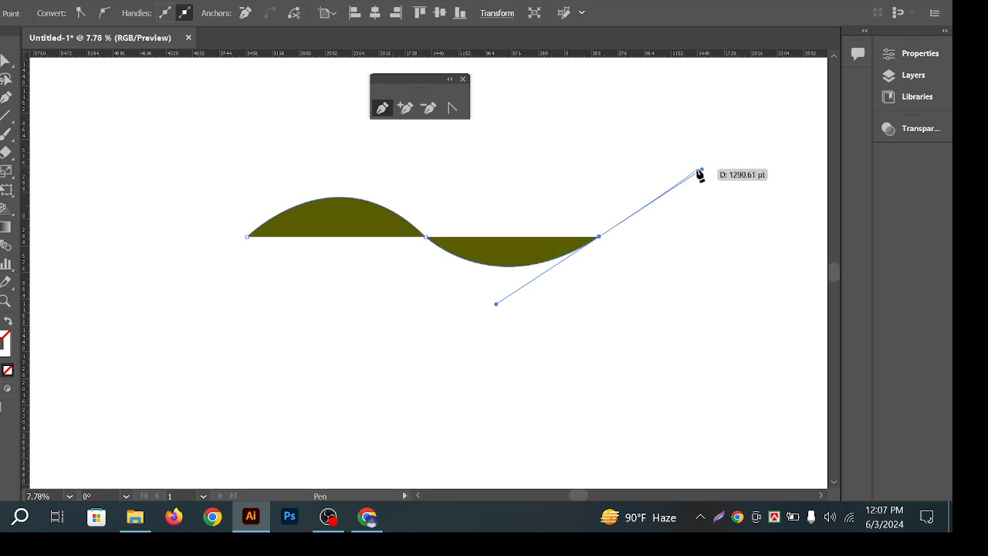
pyautogui.moveTo(599, 236); pyautogui.dragTo(54, 101)
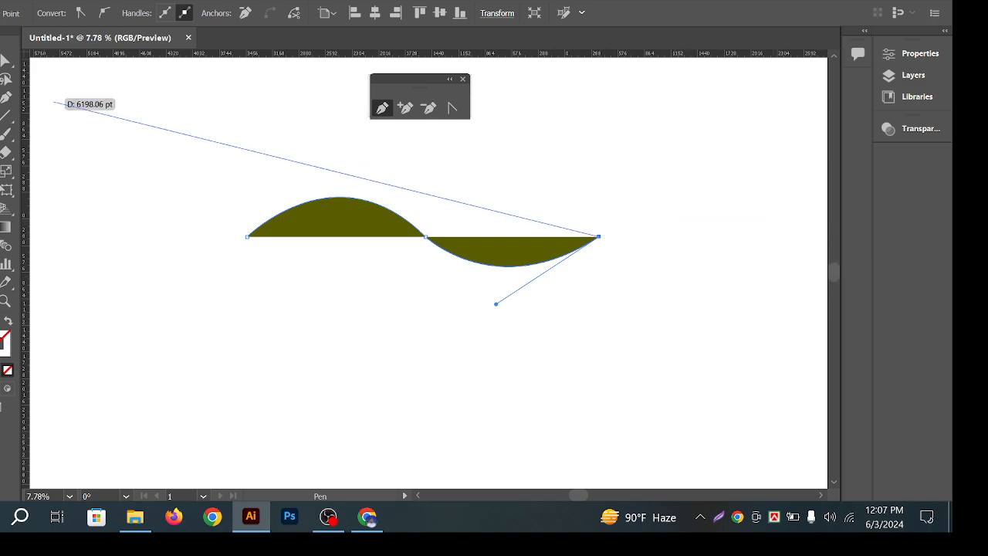
# Move the two-arc wave shape up and to the left, and deselect it
pyautogui.press('v')
pyautogui.click(273, 126)
pyautogui.moveTo(340, 227); pyautogui.dragTo(303, 160)
pyautogui.click(498, 282)
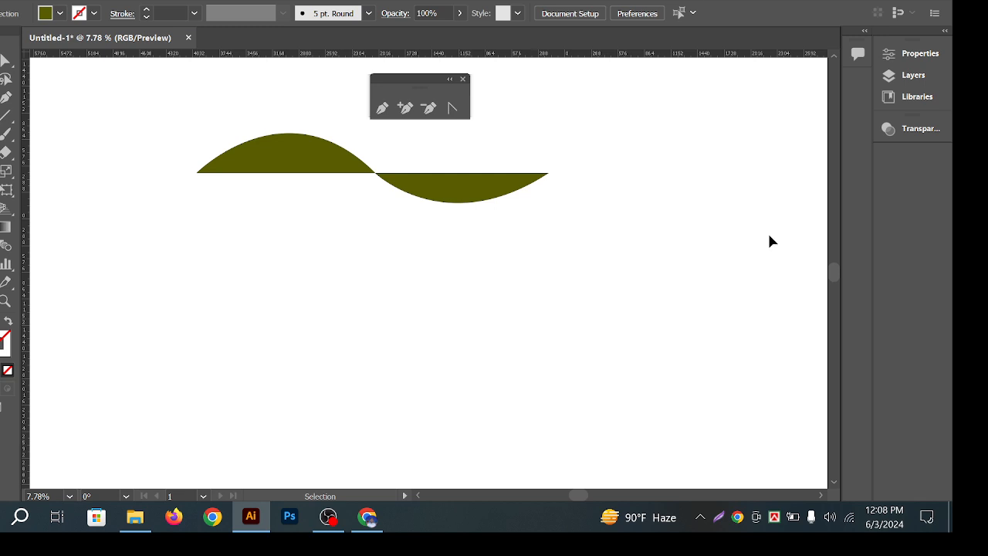
pyautogui.moveTo(477, 243); pyautogui.dragTo(494, 216)
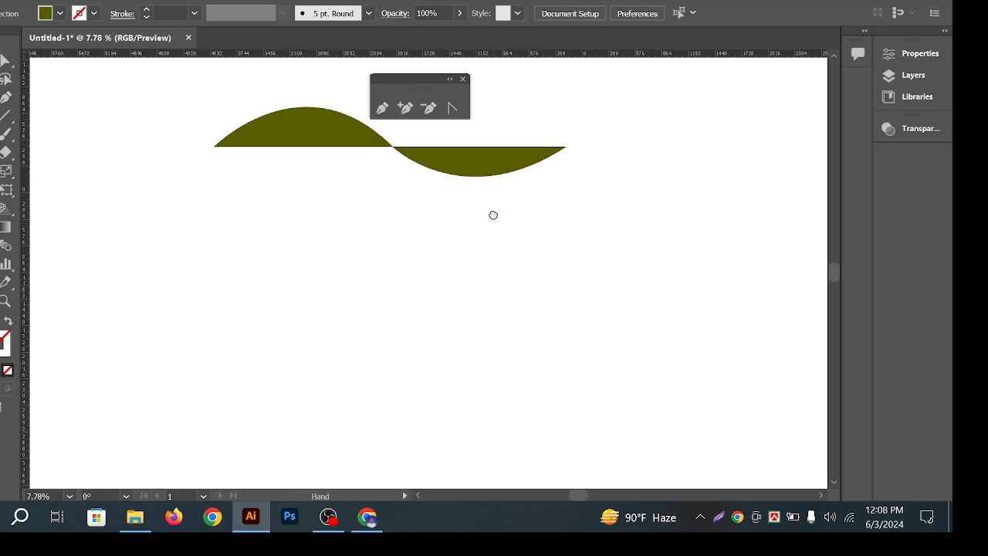
pyautogui.moveTo(562, 236); pyautogui.dragTo(530, 232)
pyautogui.click(464, 166)
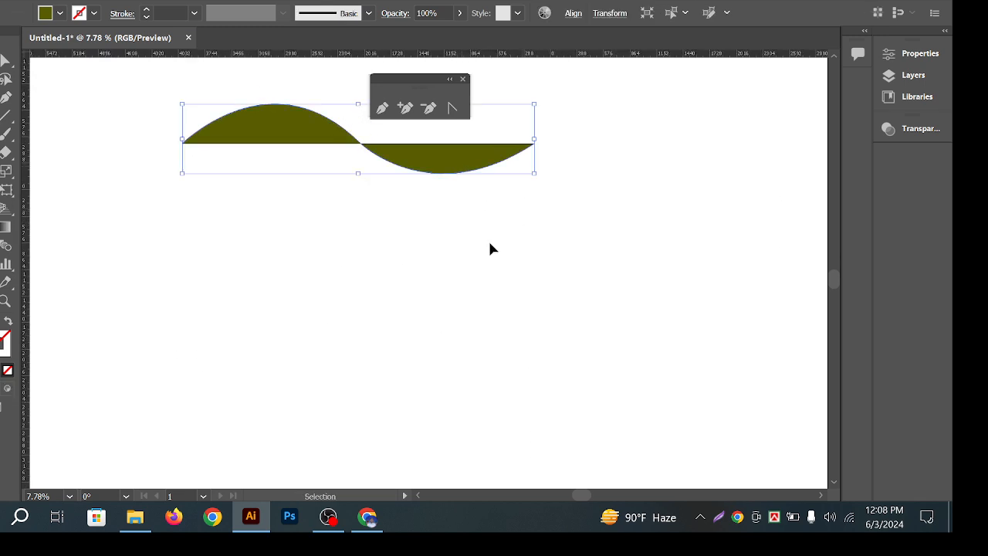
pyautogui.click(330, 167)
# Draw a closed five-point shape with straight Pen segments below the wave, with a top edge about 1874 pt long
pyautogui.click(387, 112)
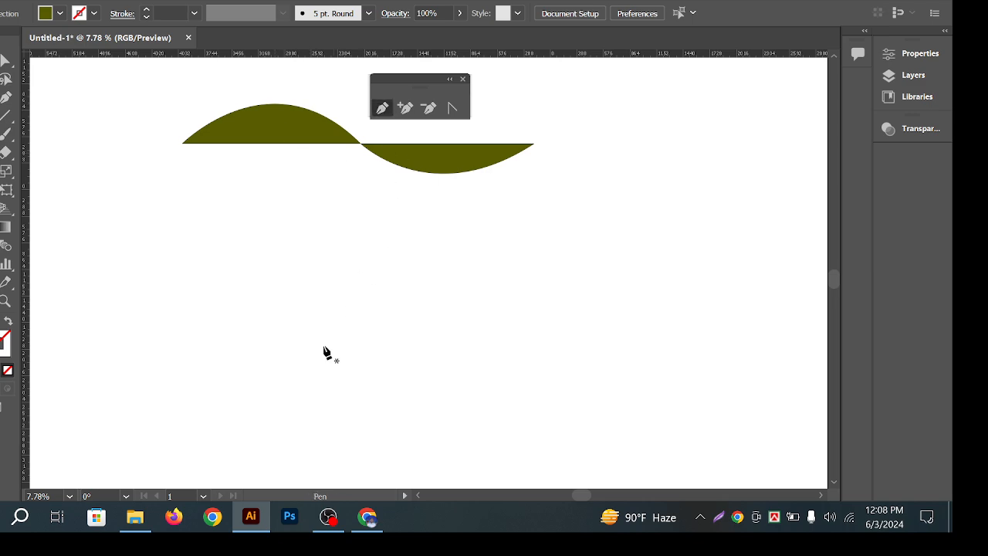
pyautogui.click(242, 245)
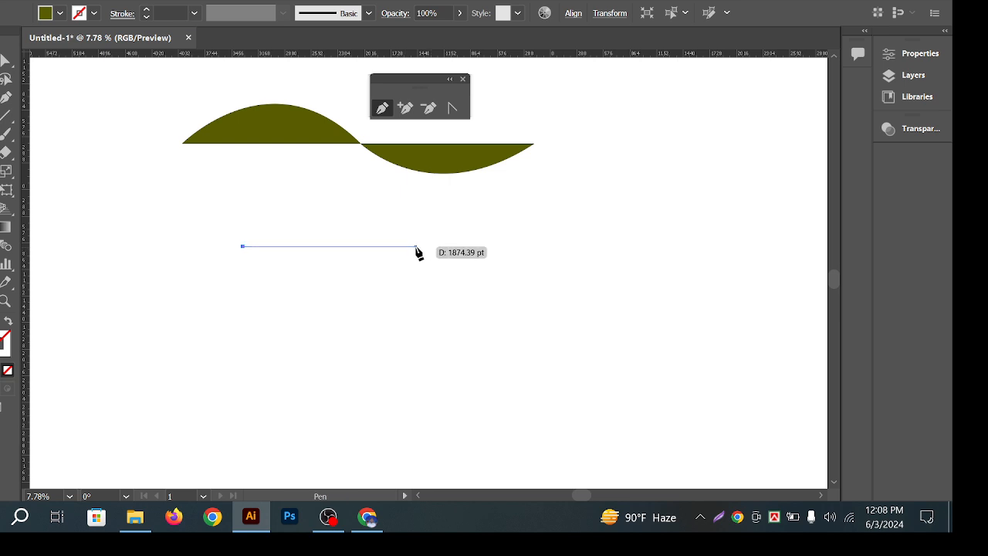
pyautogui.click(415, 246)
pyautogui.click(358, 316)
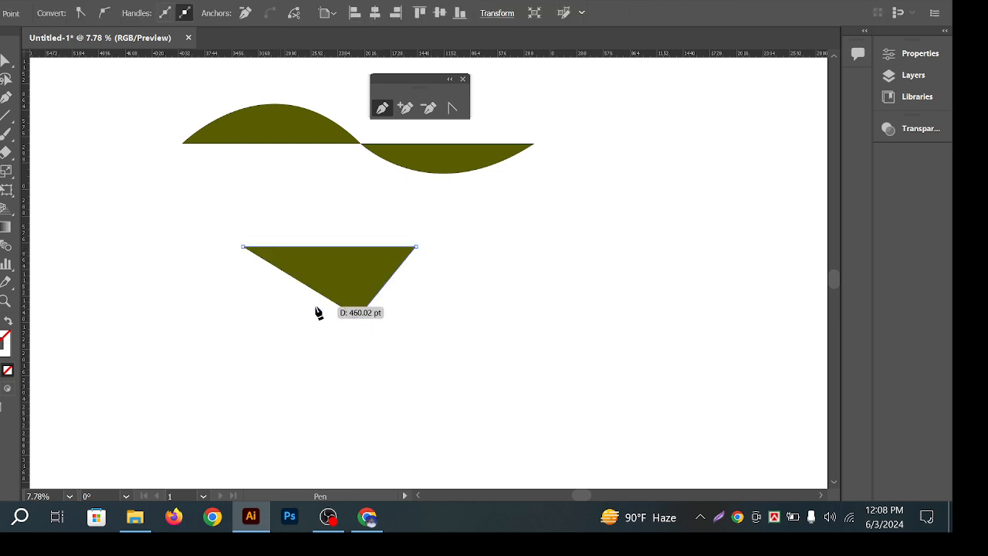
pyautogui.click(285, 310)
pyautogui.click(243, 350)
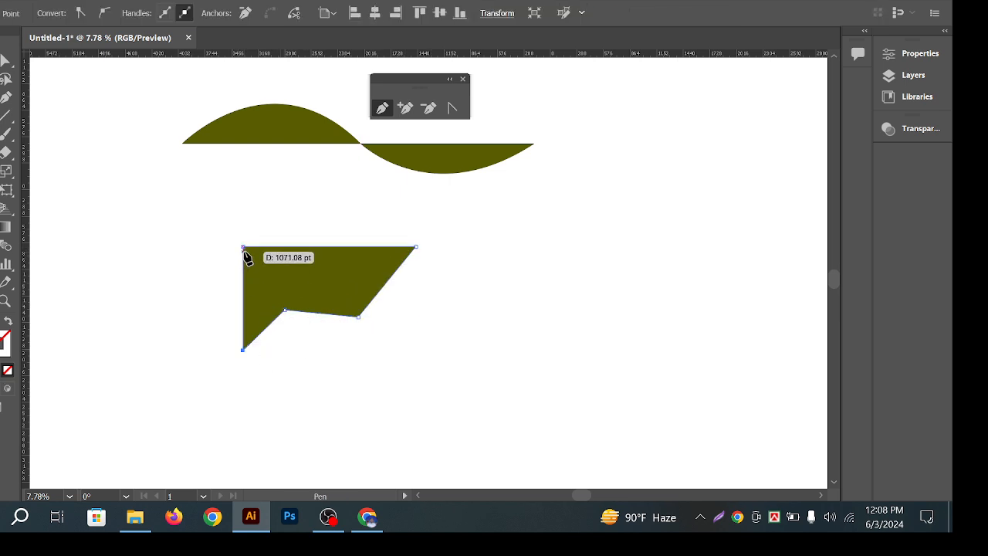
pyautogui.click(242, 248)
# Delete the five-point straight-sided shape below the wave
pyautogui.click(6, 60)
pyautogui.click(178, 202)
pyautogui.click(285, 276)
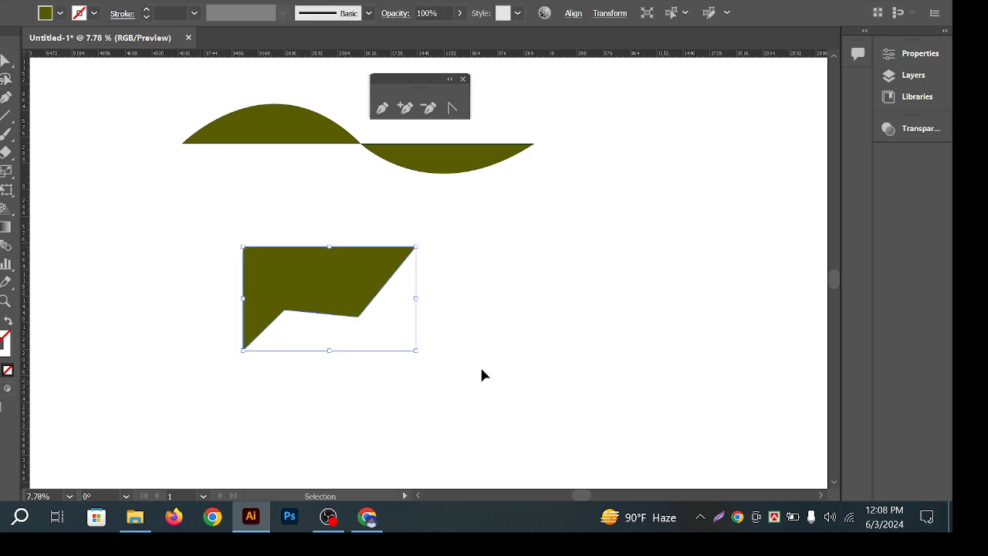
pyautogui.press('Delete')
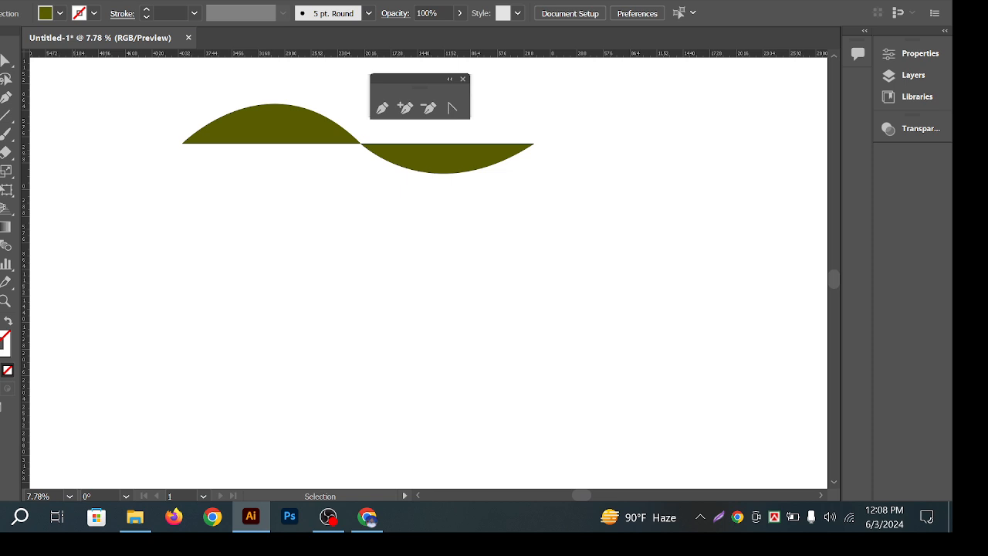
# Draw a single upward Pen arch about 2103 pt wide below the wave, pulling long diagonal handles from its end anchor
pyautogui.click(381, 107)
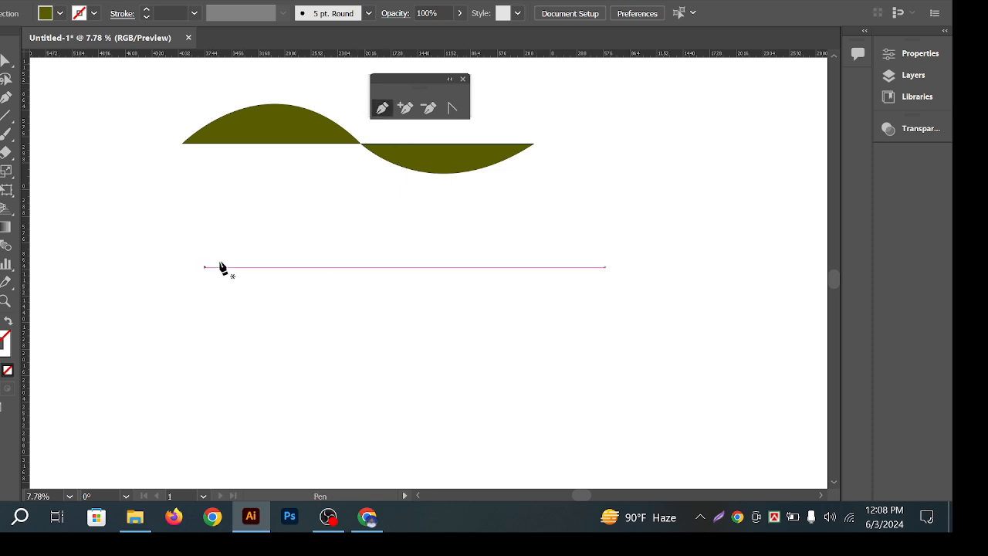
pyautogui.click(244, 233)
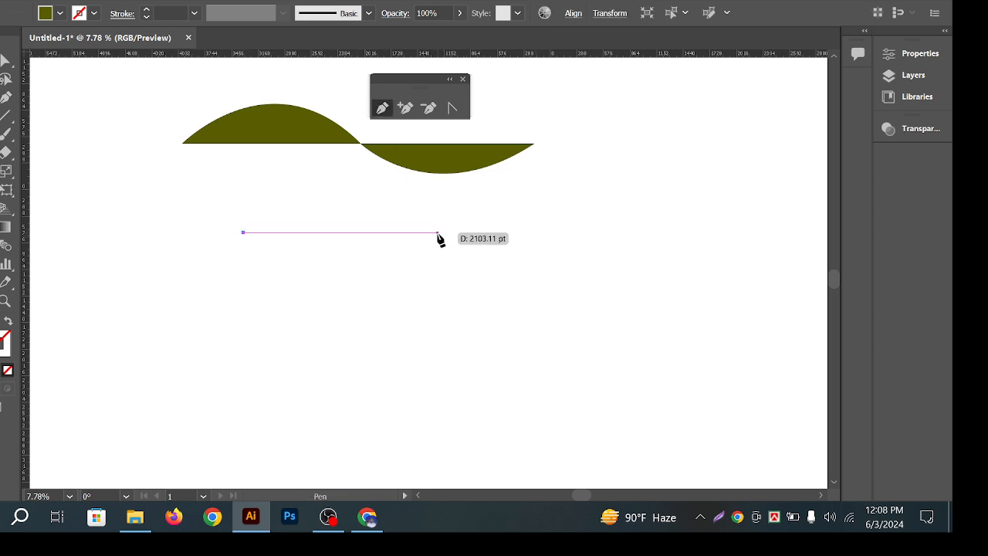
pyautogui.moveTo(438, 233); pyautogui.dragTo(611, 335)
pyautogui.press('v')
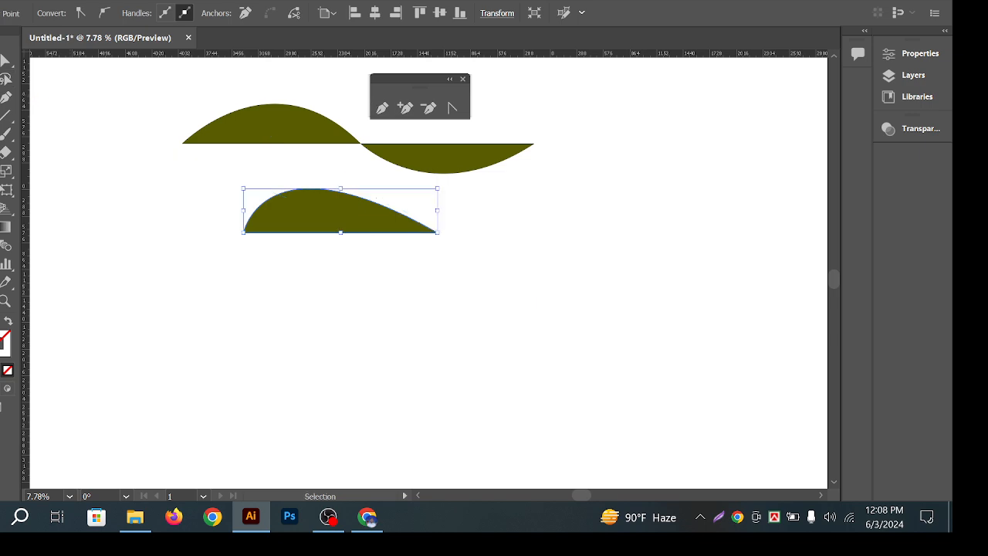
# Delete the single upward arch below the wave
pyautogui.click(207, 214)
pyautogui.moveTo(206, 208); pyautogui.dragTo(507, 275)
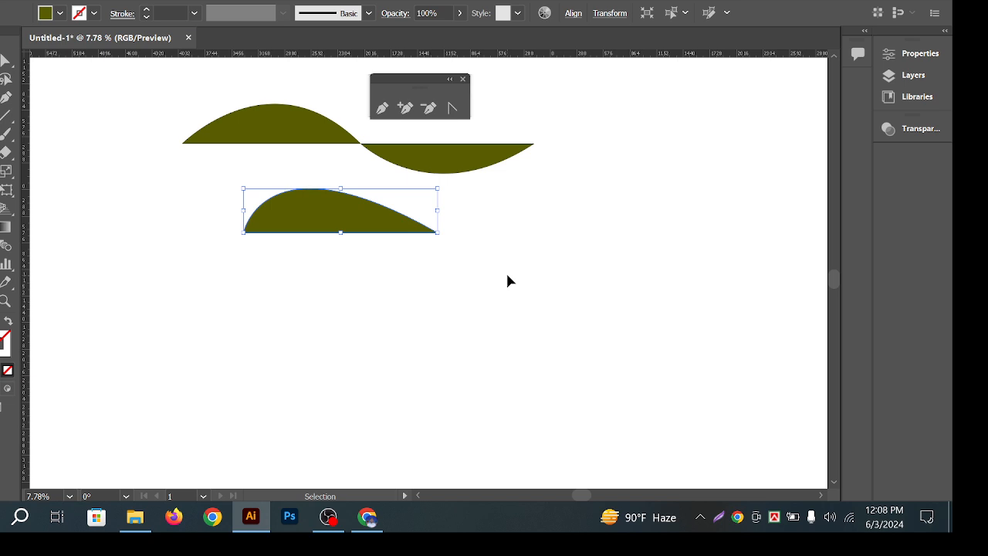
pyautogui.press('Delete')
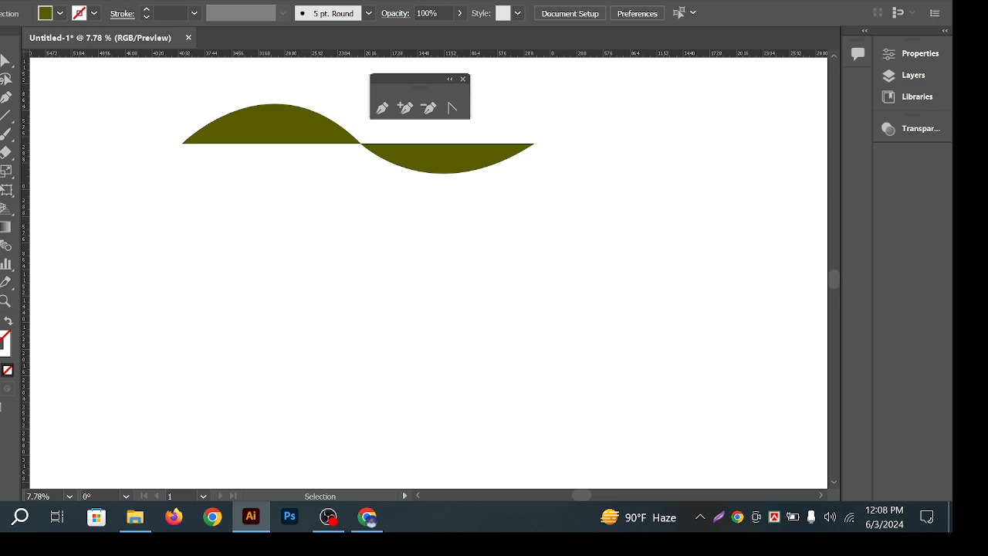
# Draw a curved Pen segment about 2033 pt wide below the wave, pulling a very long steep handle from its end anchor
pyautogui.click(390, 109)
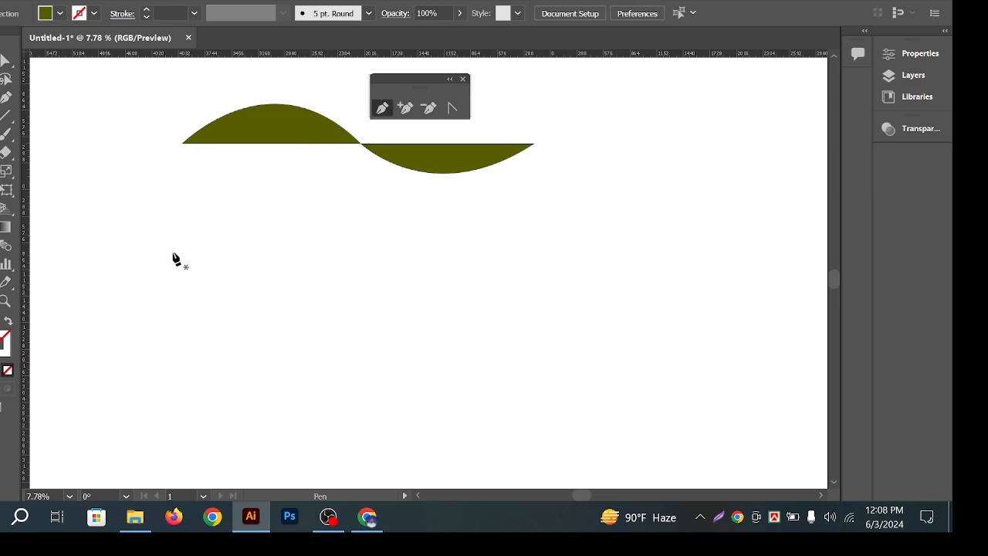
pyautogui.click(214, 250)
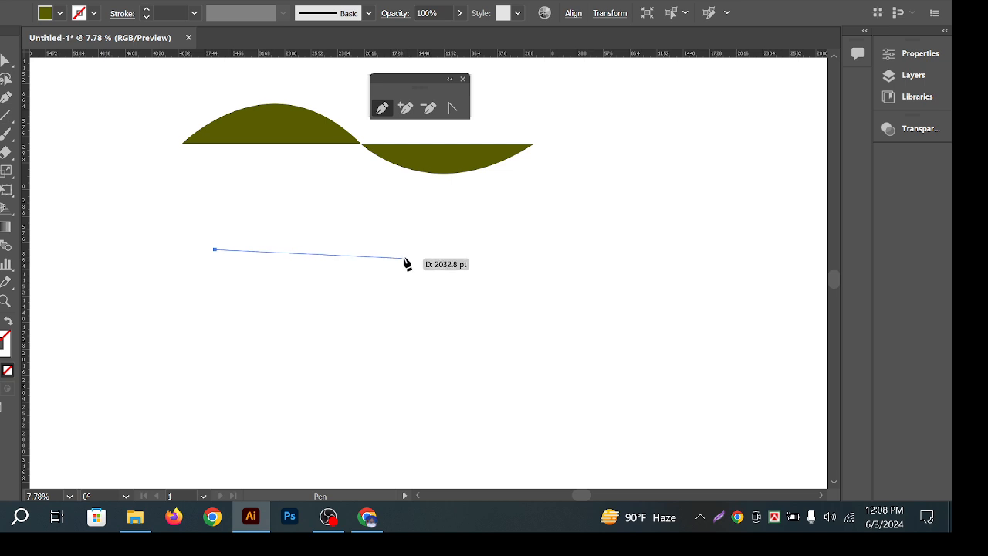
pyautogui.moveTo(404, 258); pyautogui.dragTo(452, 484)
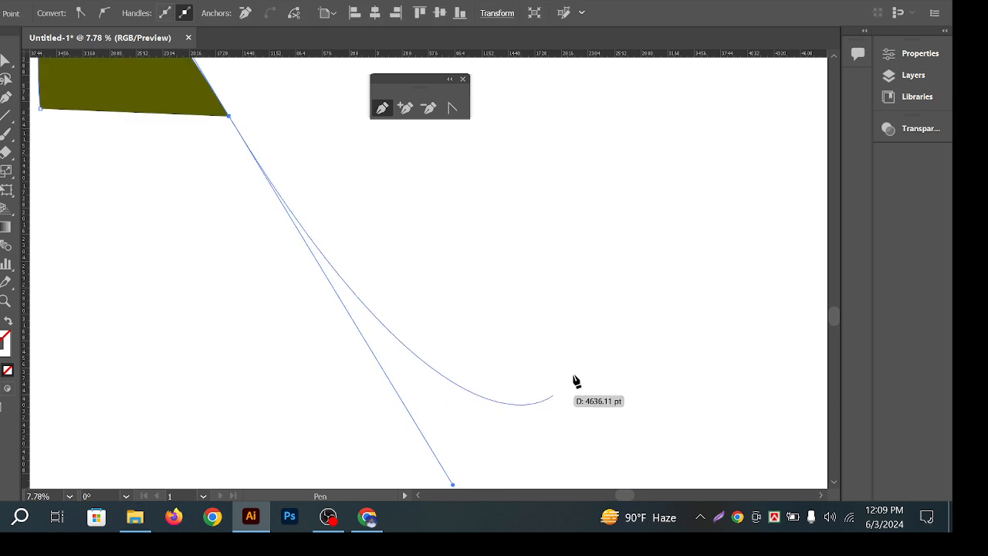
pyautogui.press('a')
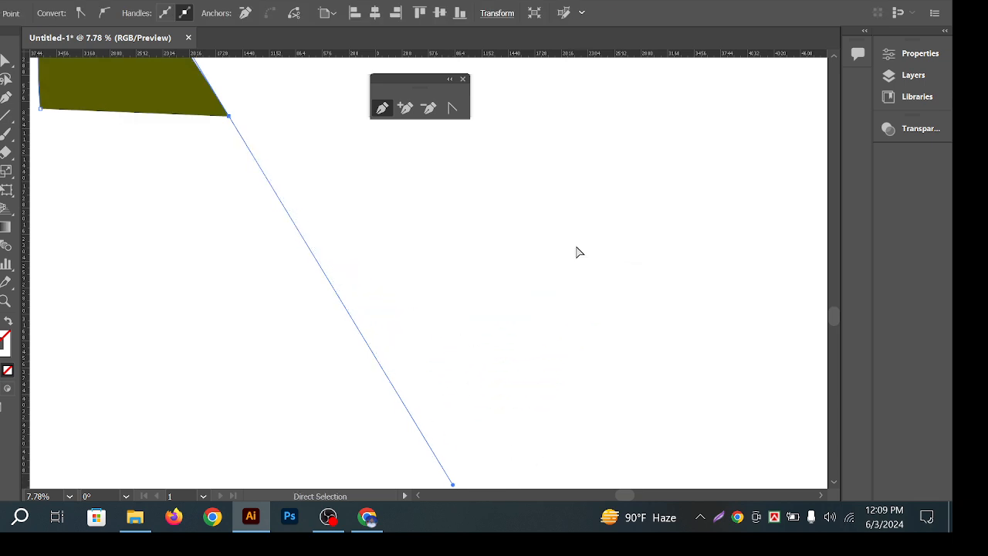
# Delete the steep curved shape below the wave, including its leftover starting anchor
pyautogui.press('z')
pyautogui.moveTo(600, 189); pyautogui.dragTo(463, 187)
pyautogui.moveTo(529, 135); pyautogui.dragTo(447, 250)
pyautogui.press('Delete')
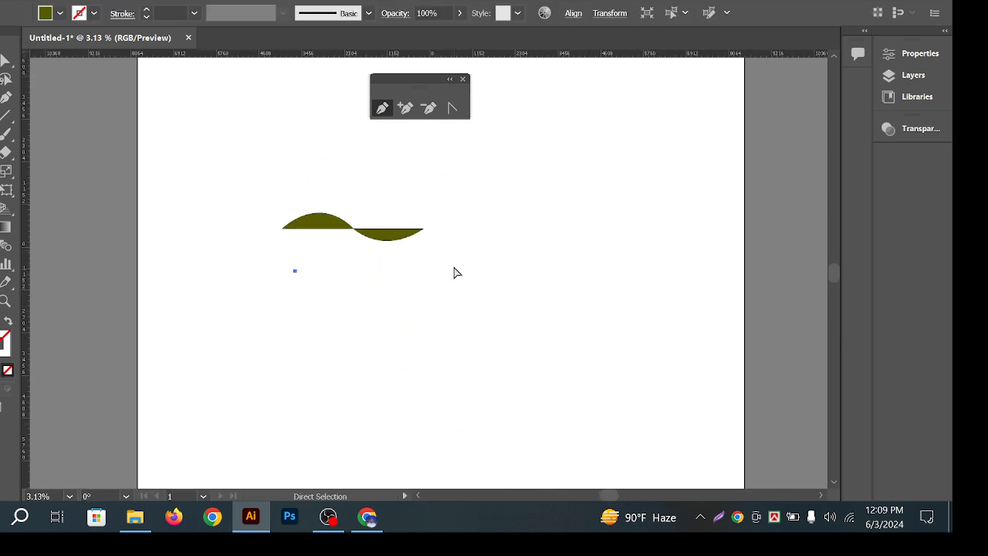
pyautogui.press('Delete')
# Draw a level two-anchor Pen path below the wave, bending it with a very long diagonal handle pulled from the second anchor
pyautogui.press('z')
pyautogui.moveTo(350, 287); pyautogui.dragTo(509, 236)
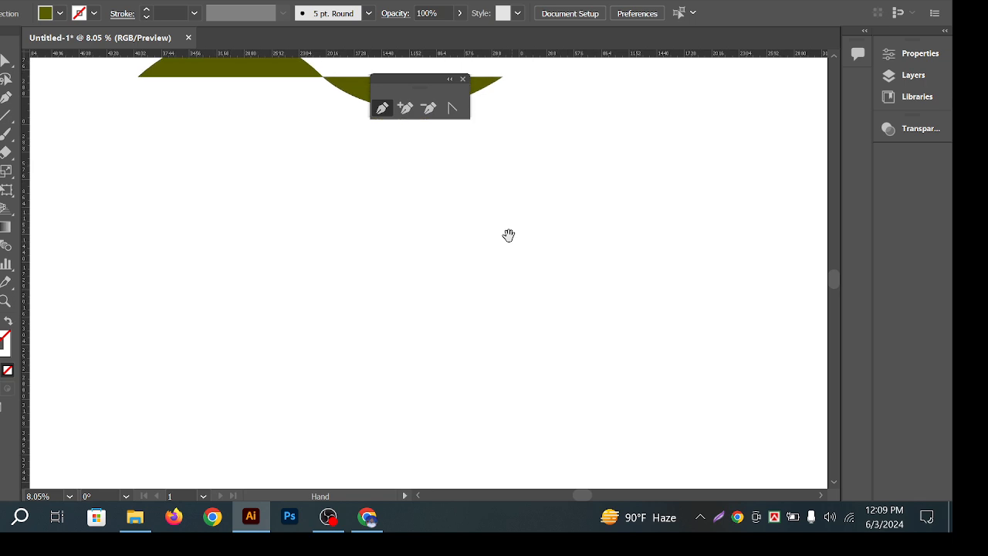
pyautogui.click(384, 111)
pyautogui.click(233, 216)
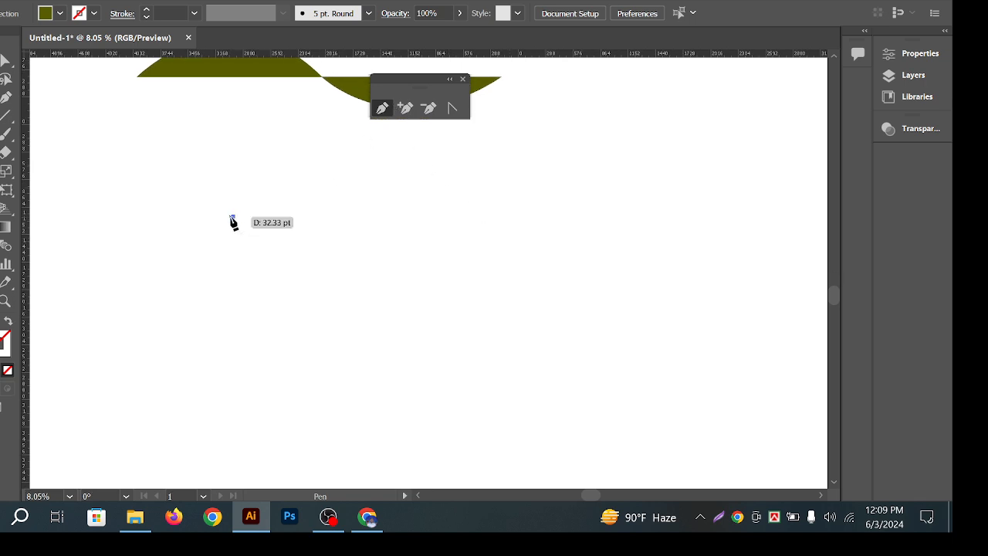
pyautogui.click(372, 218)
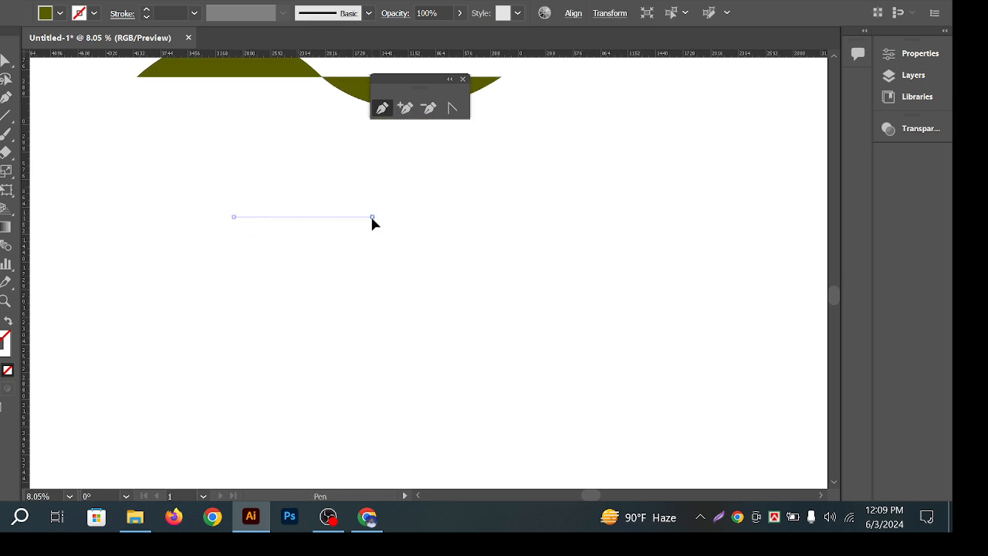
pyautogui.moveTo(373, 219); pyautogui.dragTo(803, 539)
pyautogui.moveTo(480, 145); pyautogui.dragTo(876, 532)
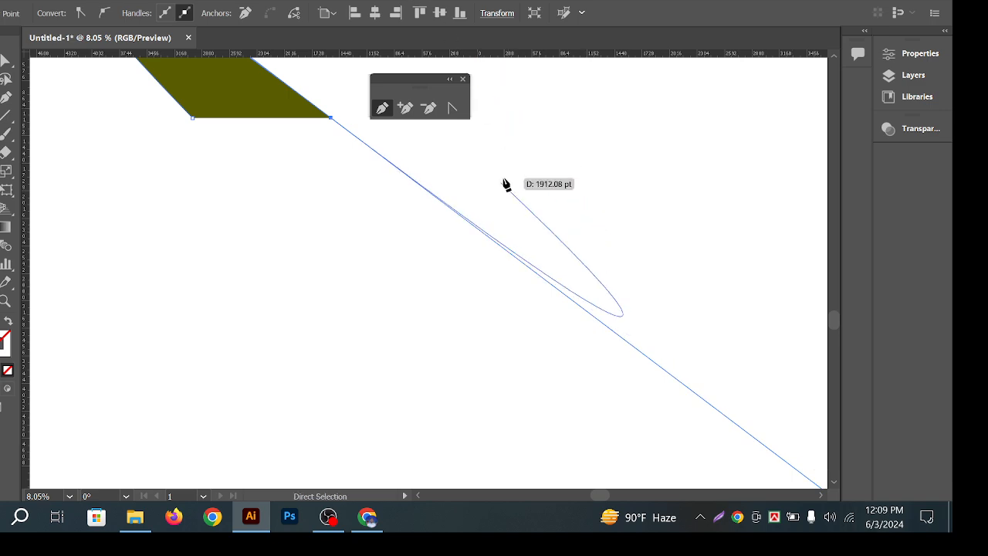
# Undo the stretched curve back to its starting anchor below the wave
pyautogui.moveTo(656, 216); pyautogui.dragTo(527, 214)
pyautogui.moveTo(624, 143); pyautogui.dragTo(485, 230)
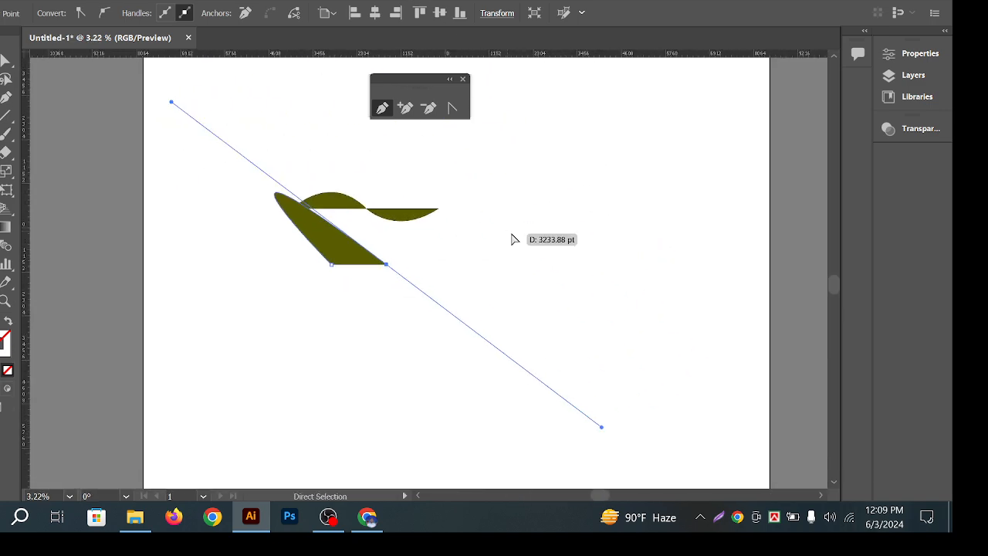
pyautogui.hotkey('ctrl', 'z')
pyautogui.moveTo(372, 267); pyautogui.dragTo(428, 282)
pyautogui.moveTo(335, 274); pyautogui.dragTo(362, 317)
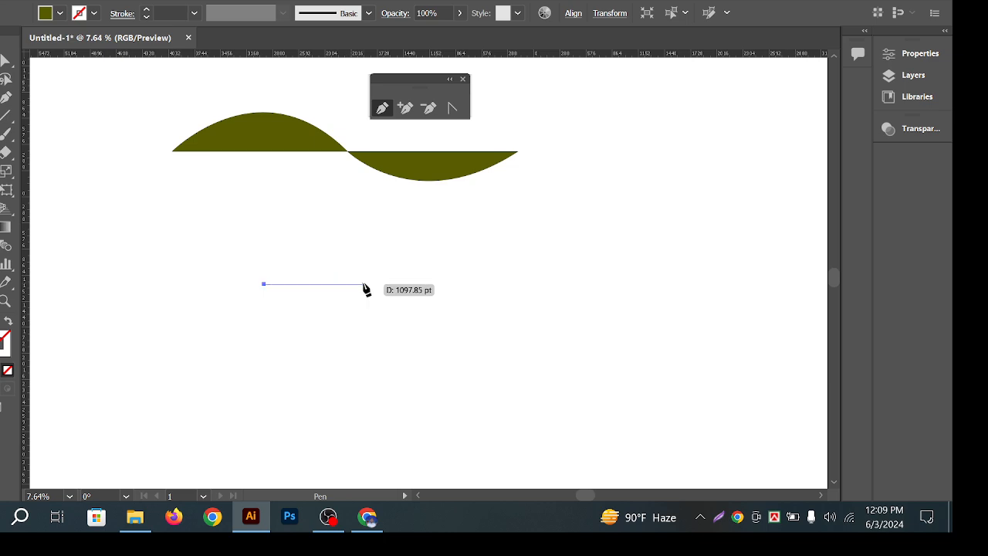
# Try curved and straight Pen segments from the remaining anchor, swinging the curve's handles in several directions, and undo them
pyautogui.click(363, 284)
pyautogui.moveTo(364, 304); pyautogui.dragTo(367, 325)
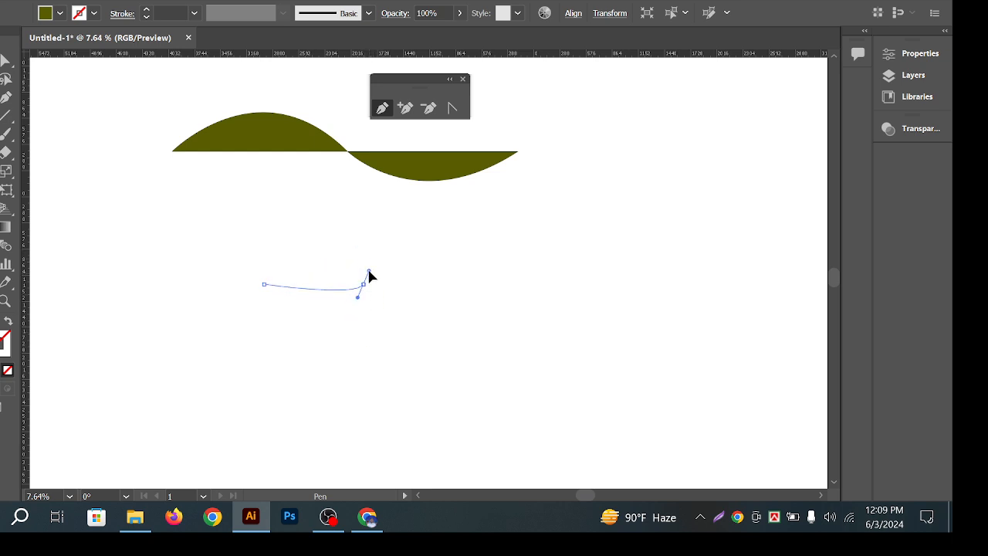
pyautogui.moveTo(369, 276); pyautogui.dragTo(364, 320)
pyautogui.moveTo(369, 264); pyautogui.dragTo(413, 315)
pyautogui.hotkey('ctrl', 'z')
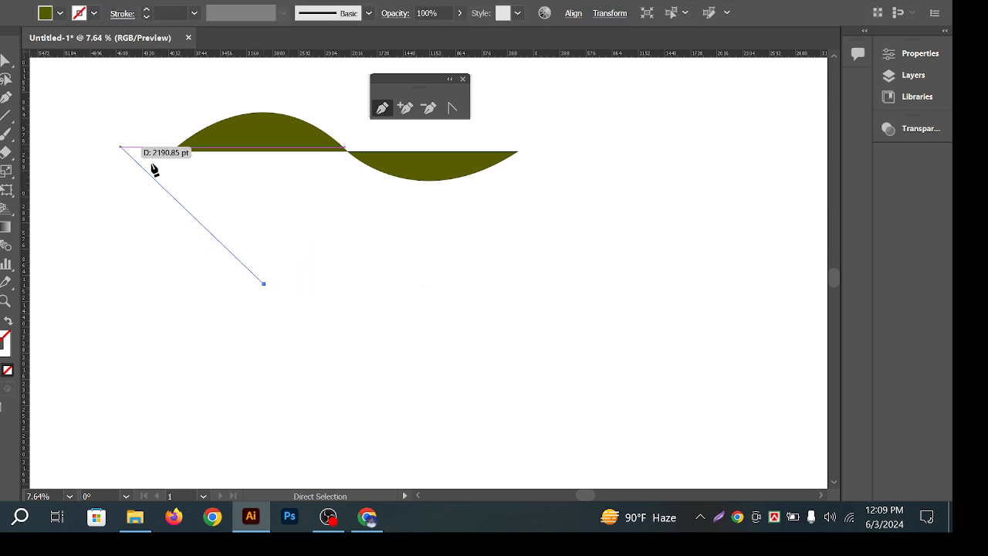
pyautogui.keyDown('shift'); pyautogui.click(376, 294); pyautogui.keyUp('shift')
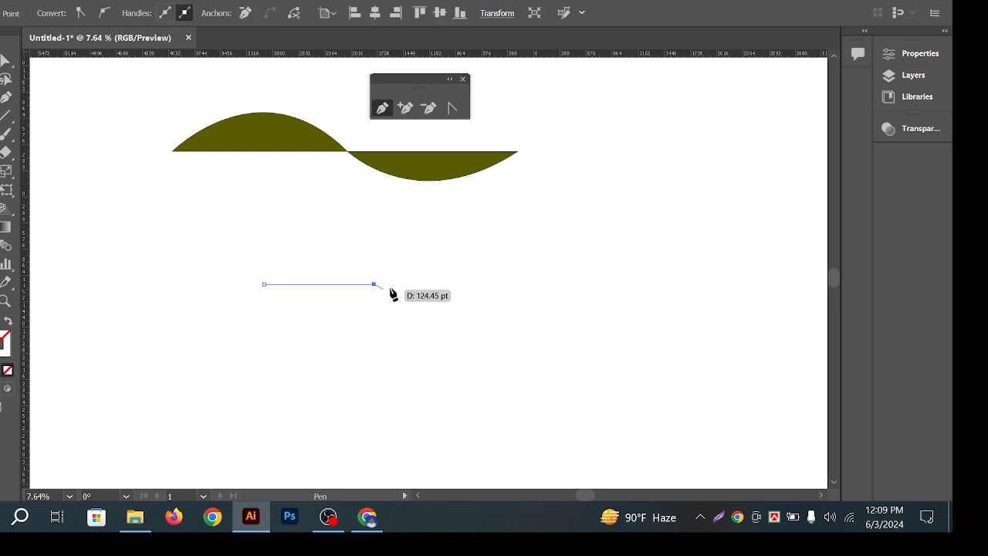
pyautogui.hotkey('ctrl', 'z')
# Draw a small upward Pen arch from the remaining anchor, try continuing from its end anchor, and undo the whole path
pyautogui.moveTo(378, 288); pyautogui.dragTo(413, 338)
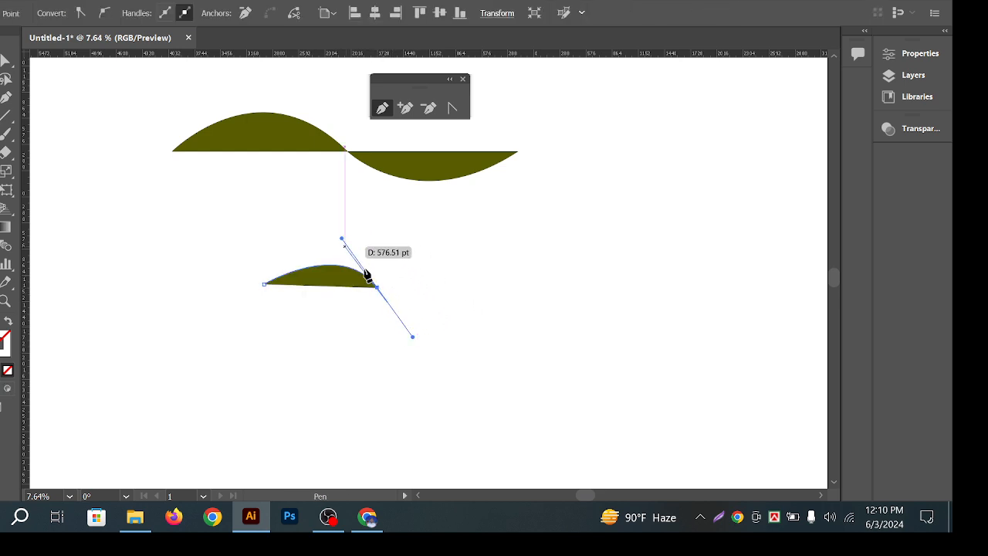
pyautogui.moveTo(378, 287); pyautogui.dragTo(421, 326)
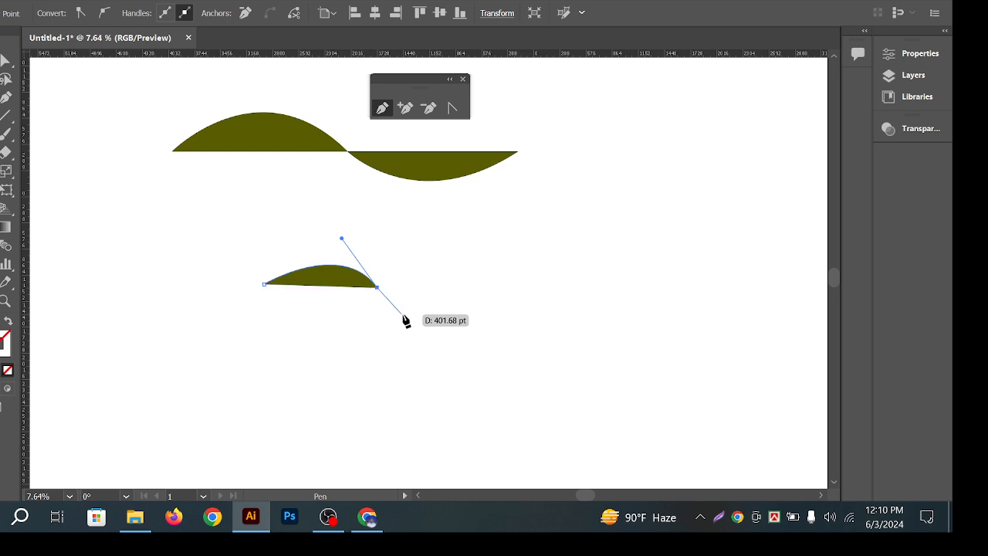
pyautogui.hotkey('ctrl', 'z')
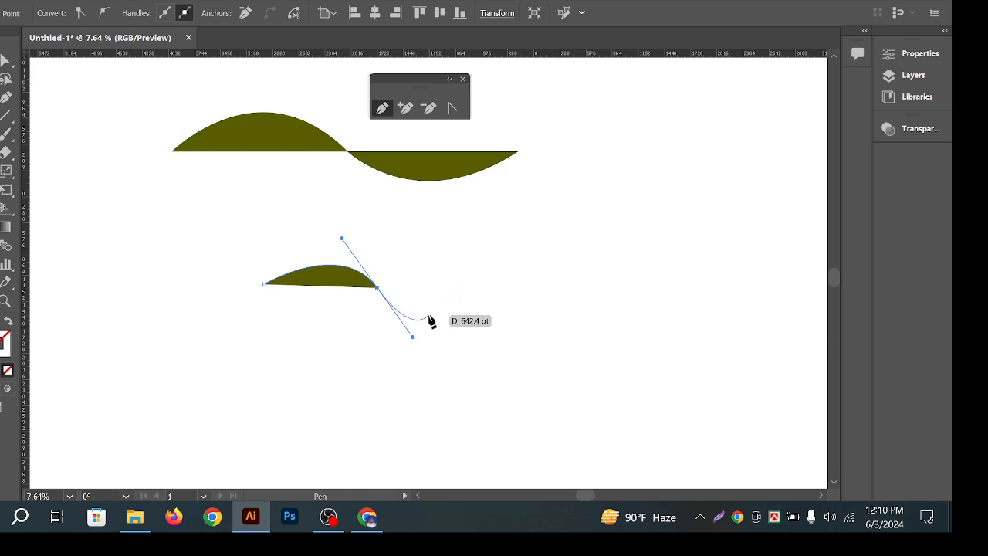
pyautogui.hotkey('ctrl', 'z')
pyautogui.hotkey('ctrl', 'z')
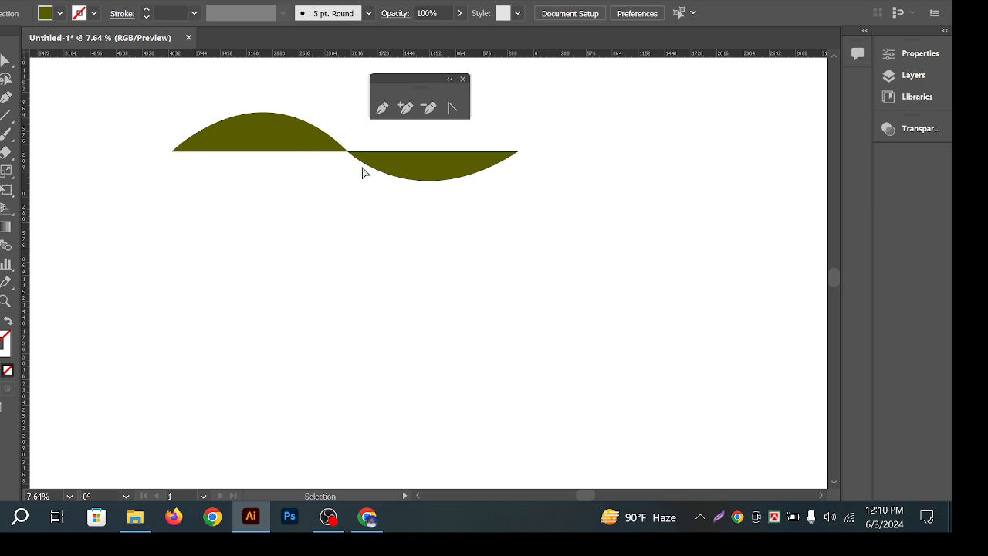
# Select the whole two-arc wave and delete it to empty the artboard
pyautogui.scroll(2, 363, 173)
pyautogui.moveTo(180, 164); pyautogui.dragTo(666, 317)
pyautogui.click(580, 297)
pyautogui.moveTo(576, 300); pyautogui.dragTo(116, 164)
pyautogui.moveTo(188, 121); pyautogui.dragTo(576, 330)
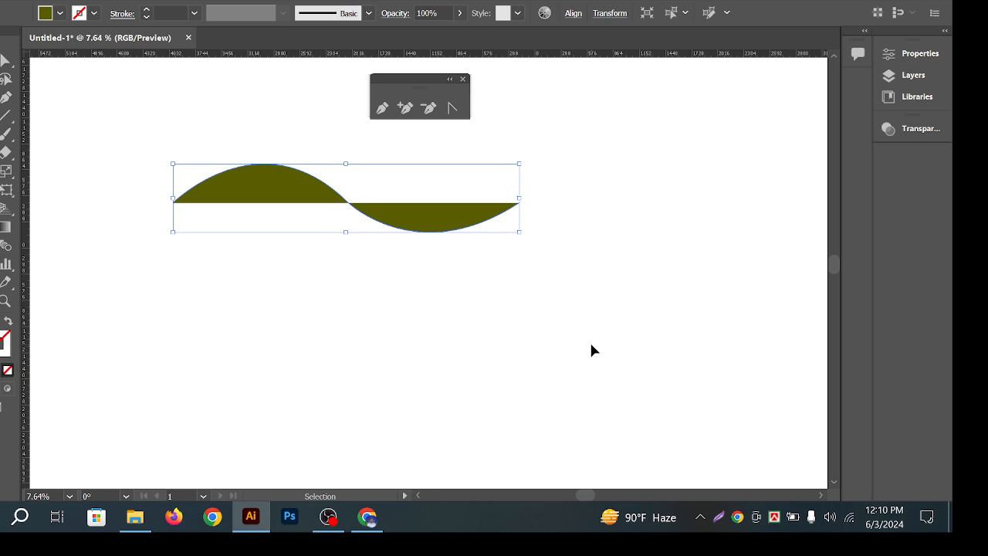
pyautogui.press('Delete')
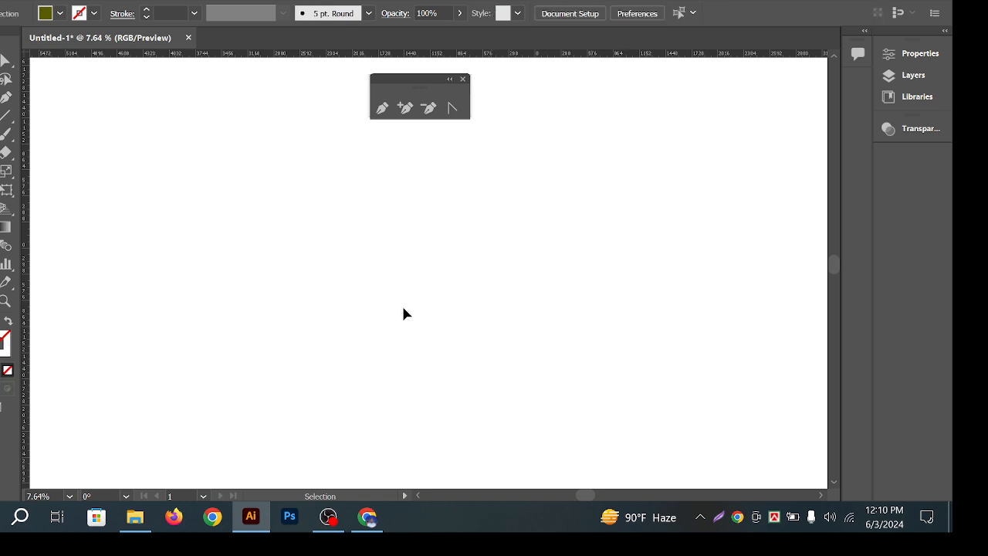
# Switch to Chrome and replace the watch image search with a Google Images search for panda
pyautogui.click(368, 517)
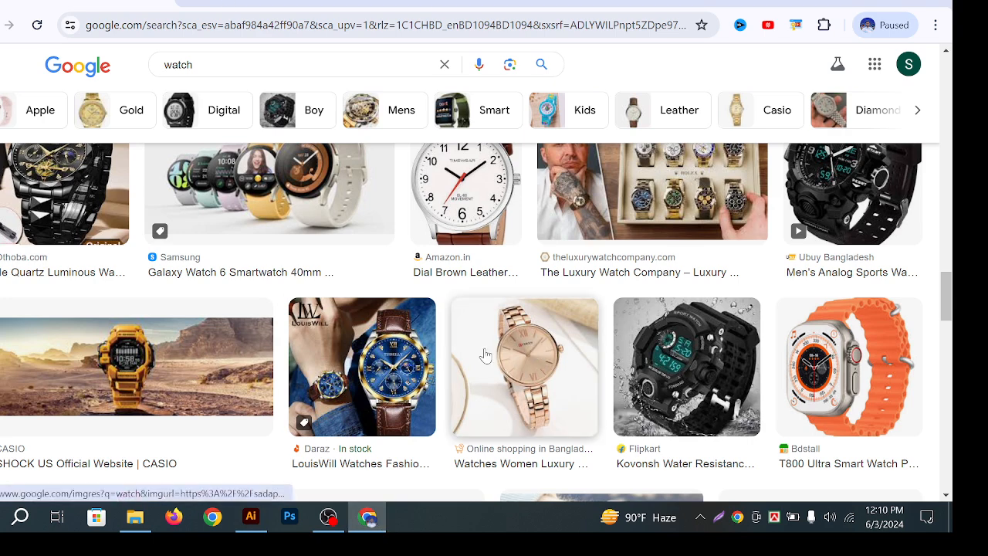
pyautogui.scroll(3, 251, 161)
pyautogui.scroll(2, 251, 161)
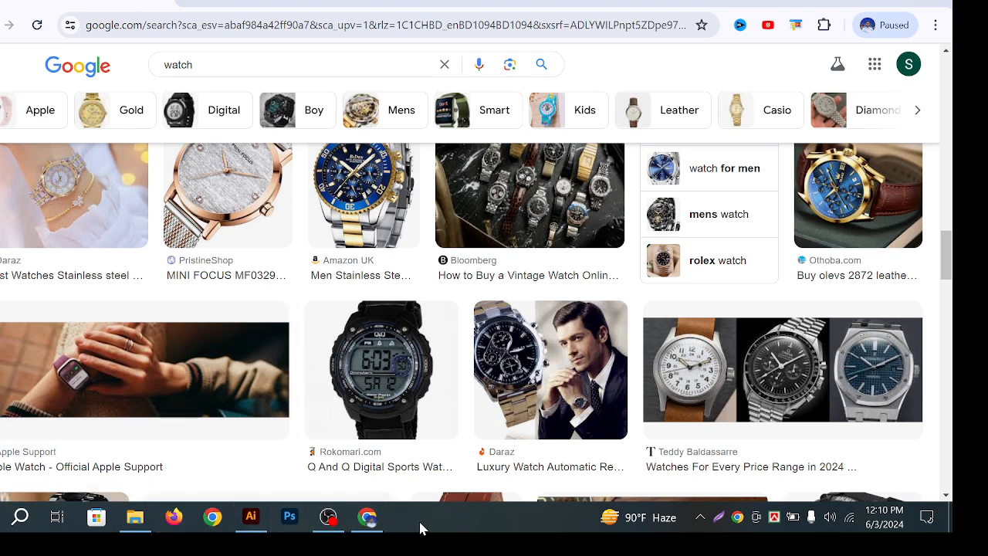
pyautogui.scroll(-10, 490, 286)
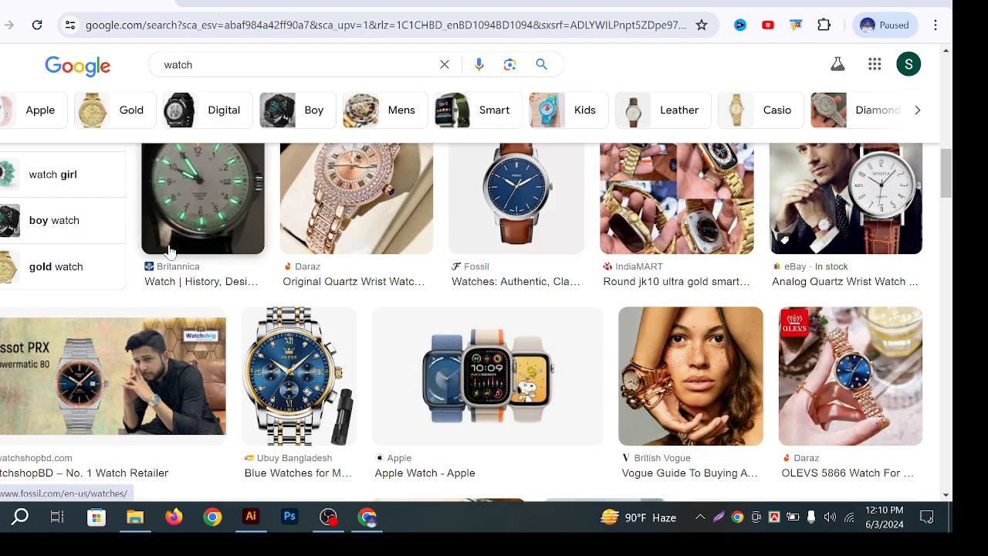
pyautogui.scroll(10, 502, 286)
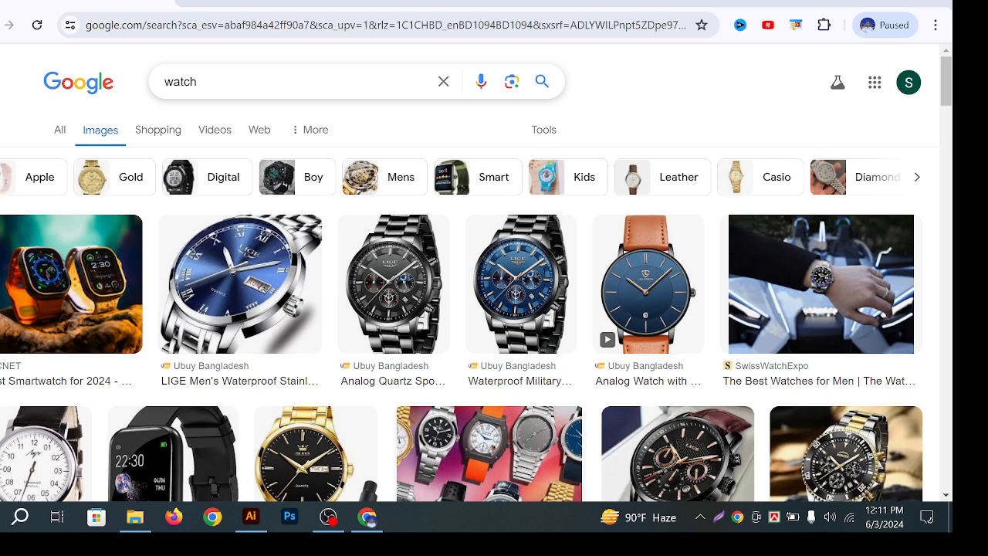
pyautogui.doubleClick(180, 81)
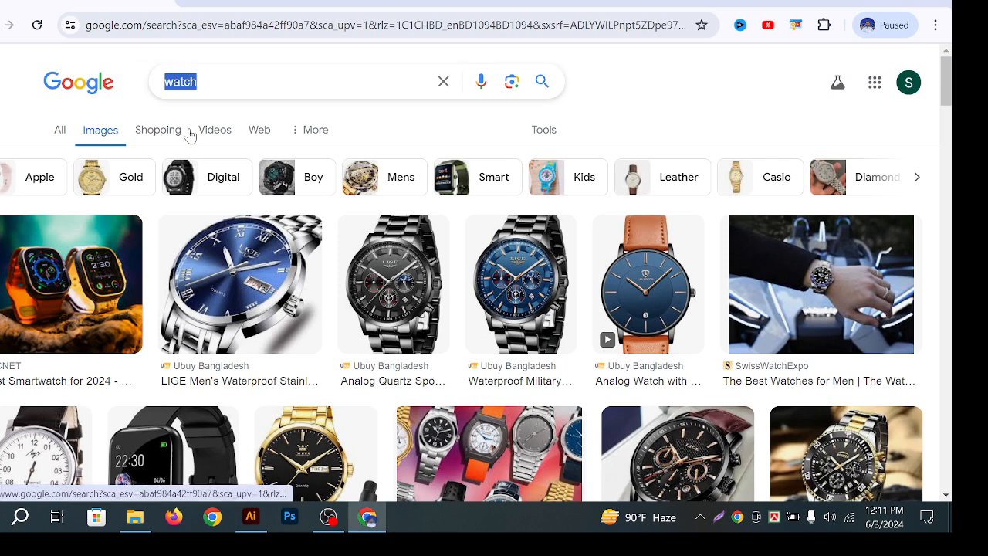
pyautogui.write('pan')
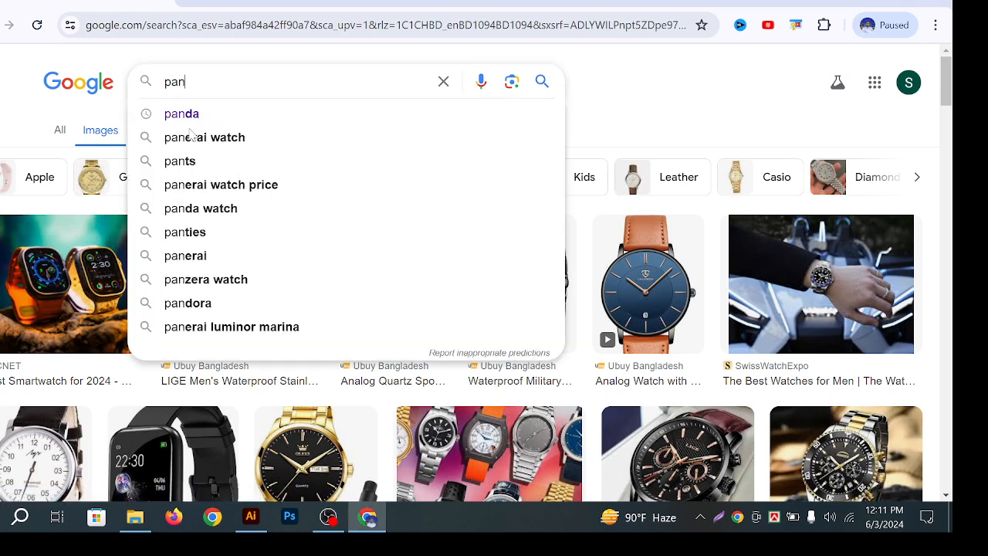
pyautogui.click(182, 116)
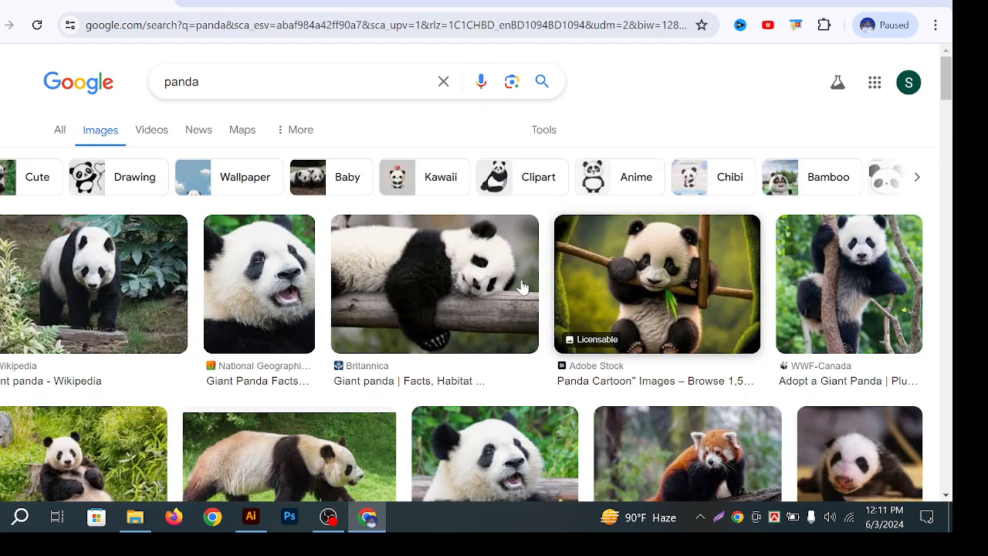
# Open the preview of The Economic Times image of the cartoon panda with raised arms and look through its related images
pyautogui.scroll(-2, 539, 274)
pyautogui.scroll(-2, 541, 276)
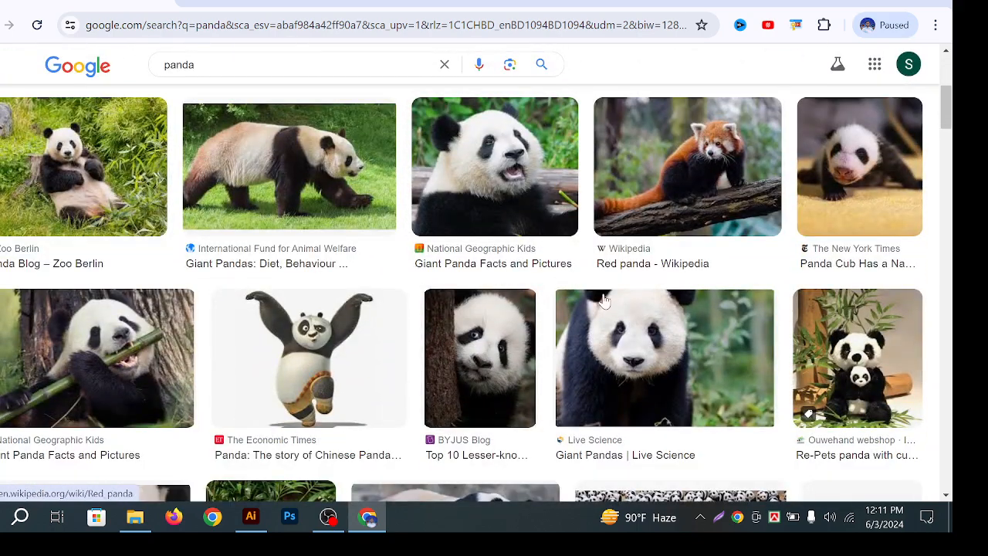
pyautogui.click(297, 390)
pyautogui.scroll(-4, 695, 316)
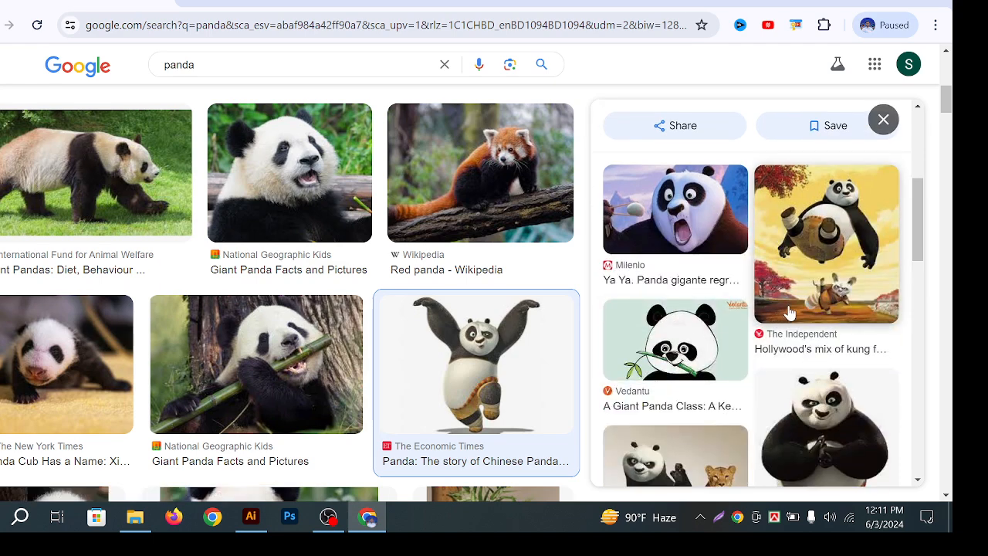
pyautogui.scroll(-4, 789, 312)
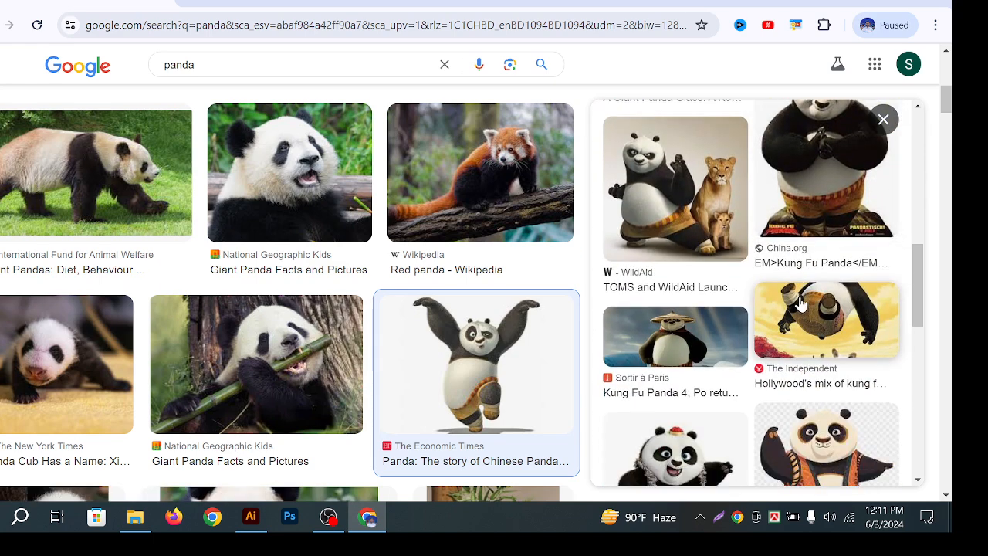
pyautogui.scroll(8, 800, 304)
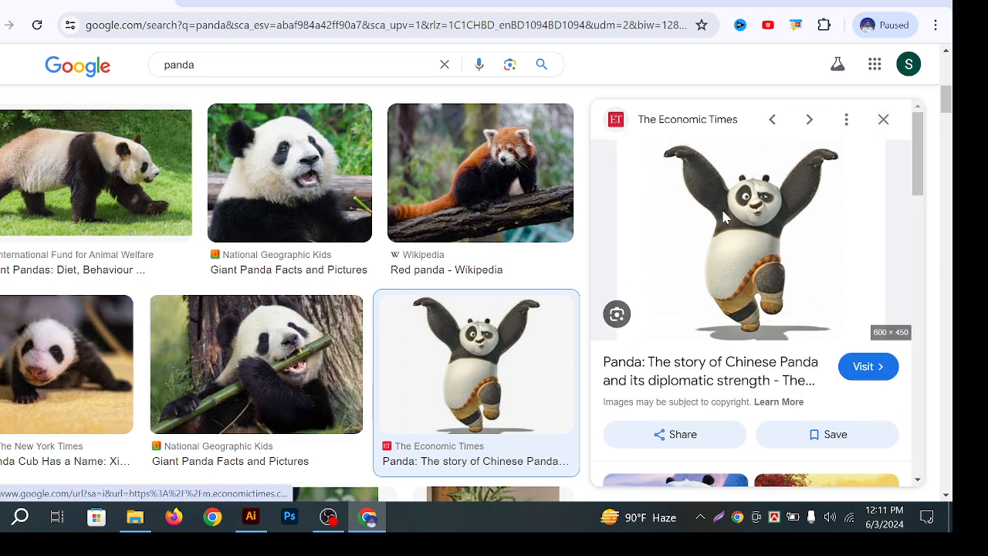
# Copy the previewed cartoon panda image and switch back to Illustrator
pyautogui.rightClick(724, 218)
pyautogui.scroll(-2, 633, 348)
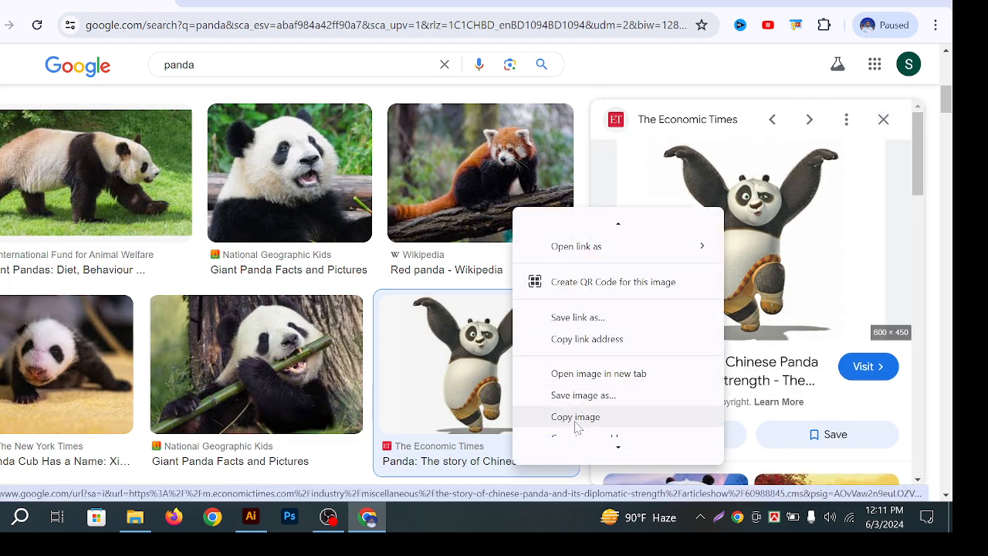
pyautogui.click(575, 421)
pyautogui.click(251, 517)
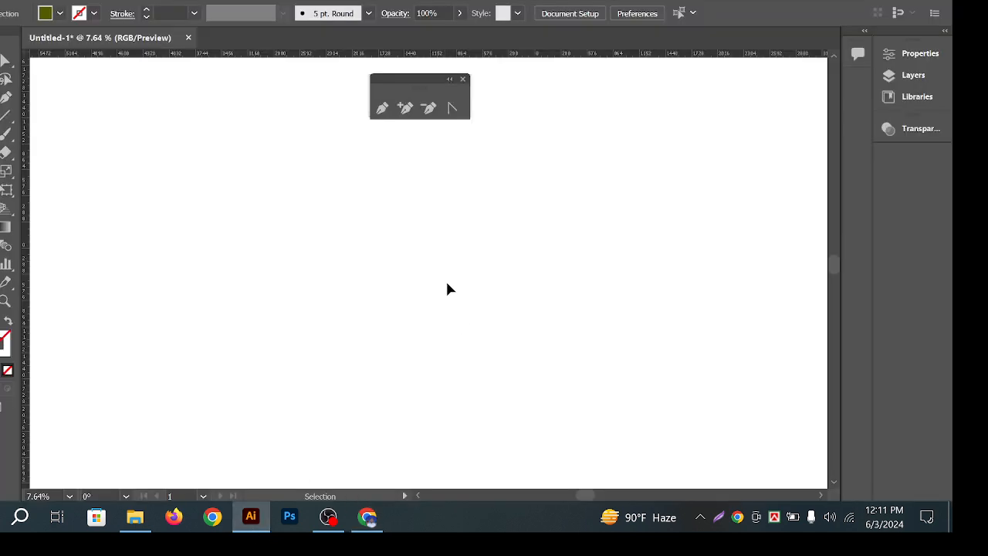
# Paste the copied panda image onto the artboard, enlarge it and move it up
pyautogui.hotkey('ctrl', 'v')
pyautogui.click(475, 284)
pyautogui.click(426, 293)
pyautogui.moveTo(429, 294); pyautogui.dragTo(441, 447)
pyautogui.moveTo(430, 356); pyautogui.dragTo(410, 289)
pyautogui.click(718, 232)
pyautogui.click(438, 301)
pyautogui.moveTo(409, 381); pyautogui.dragTo(429, 460)
pyautogui.moveTo(431, 399); pyautogui.dragTo(426, 330)
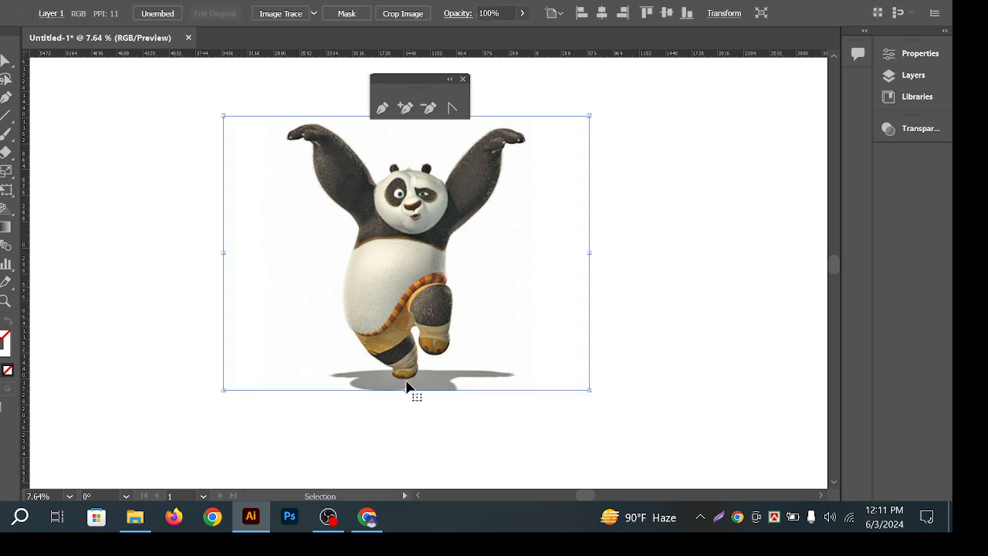
# Enlarge the panda image further from its lower edge and adjust its position
pyautogui.moveTo(405, 391); pyautogui.dragTo(414, 444)
pyautogui.moveTo(416, 291)
pyautogui.mouseDown()
pyautogui.moveTo(399, 309)
pyautogui.moveTo(404, 291)
pyautogui.mouseUp()
pyautogui.click(658, 222)
pyautogui.click(379, 287)
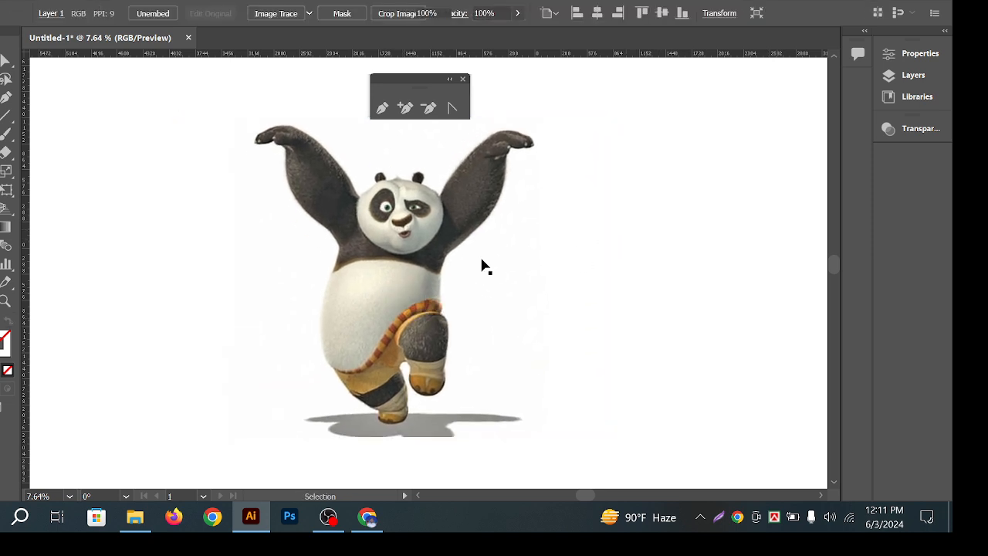
pyautogui.click(625, 274)
pyautogui.click(404, 121)
pyautogui.click(382, 108)
pyautogui.moveTo(376, 254); pyautogui.dragTo(434, 271)
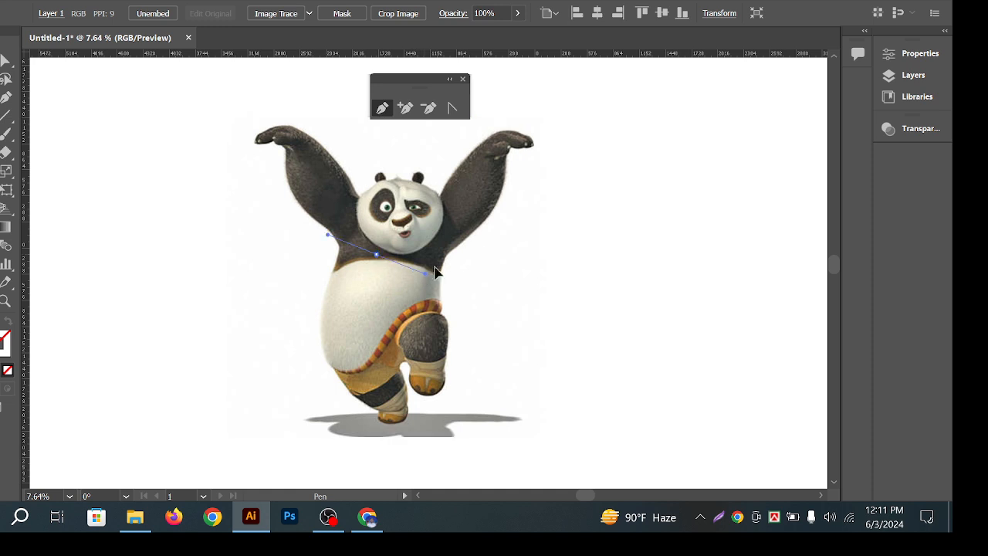
pyautogui.hotkey('ctrl', 'z')
pyautogui.hotkey('ctrl', 'z')
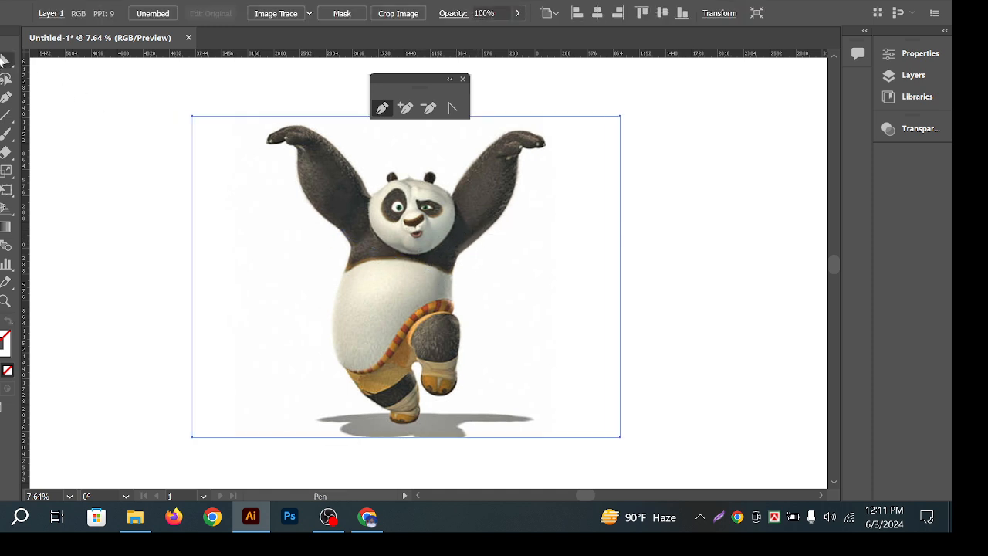
# Select the panda image and lock it in place so that it cannot be selected or moved
pyautogui.click(5, 60)
pyautogui.click(134, 94)
pyautogui.click(361, 244)
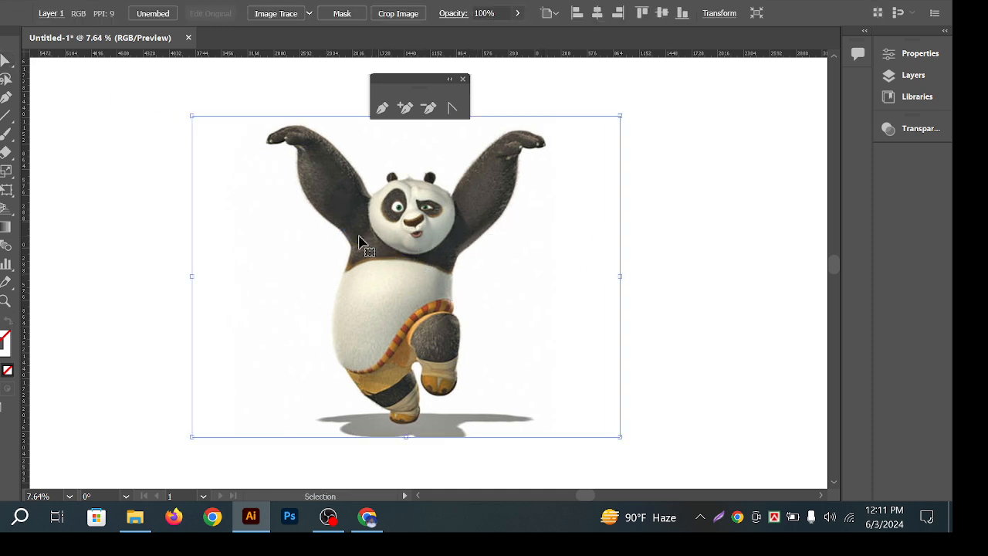
pyautogui.click(673, 224)
pyautogui.click(398, 250)
pyautogui.click(97, 3)
pyautogui.moveTo(214, 102)
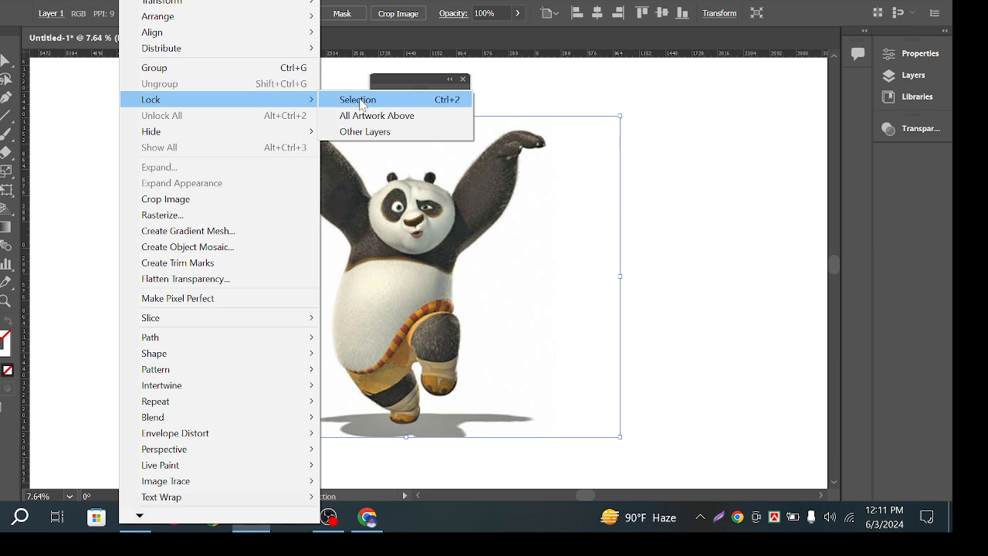
pyautogui.click(360, 102)
pyautogui.moveTo(471, 307); pyautogui.dragTo(570, 372)
pyautogui.moveTo(270, 170); pyautogui.dragTo(451, 282)
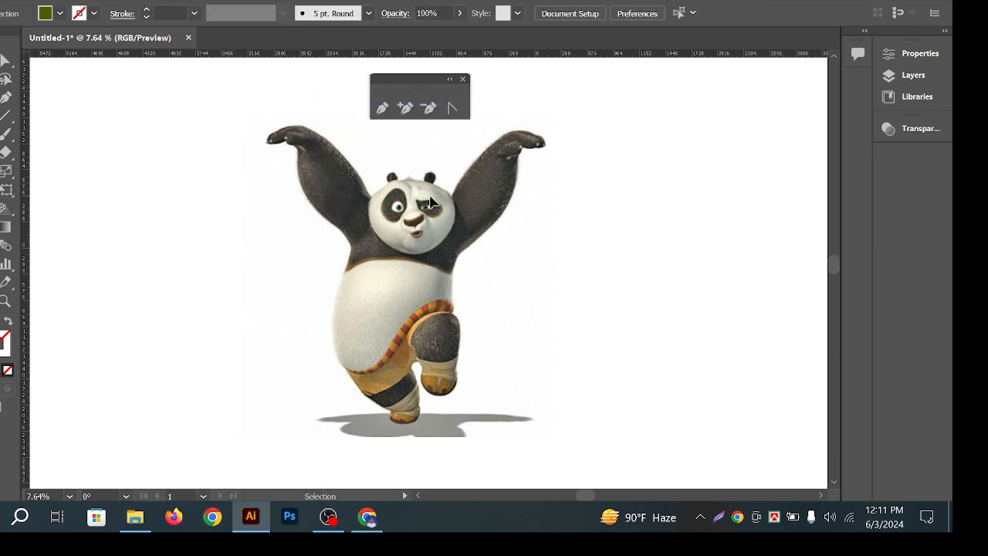
# Examine the locked panda image at several magnifications, from the full figure to a close view of the head and raised arms
pyautogui.hotkey('ctrl', 'space')
pyautogui.press('space')
pyautogui.moveTo(514, 244)
pyautogui.mouseDown()
pyautogui.moveTo(487, 258)
pyautogui.moveTo(502, 248)
pyautogui.mouseUp()
pyautogui.press('space')
pyautogui.moveTo(548, 221)
pyautogui.mouseDown()
pyautogui.moveTo(560, 236)
pyautogui.moveTo(558, 225)
pyautogui.mouseUp()
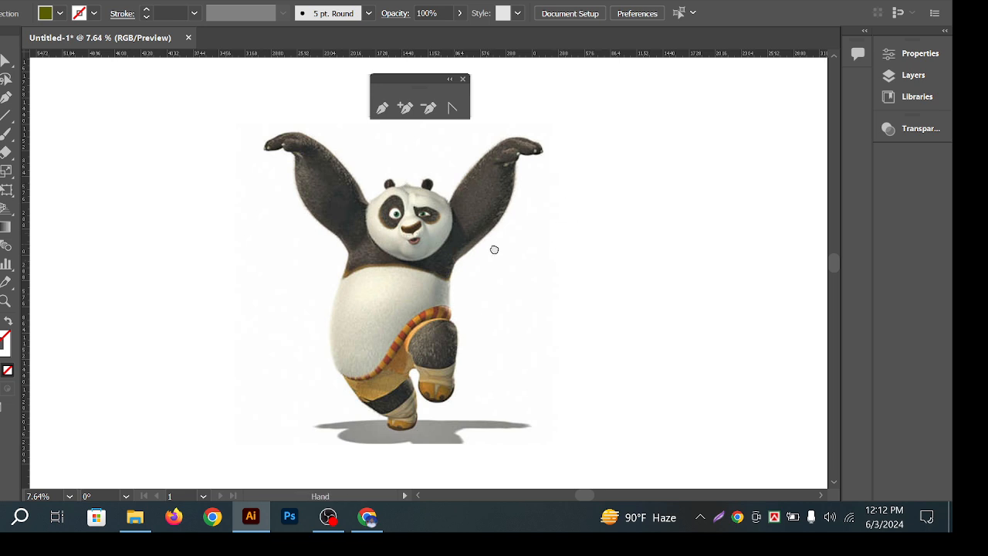
pyautogui.moveTo(560, 252); pyautogui.dragTo(507, 237)
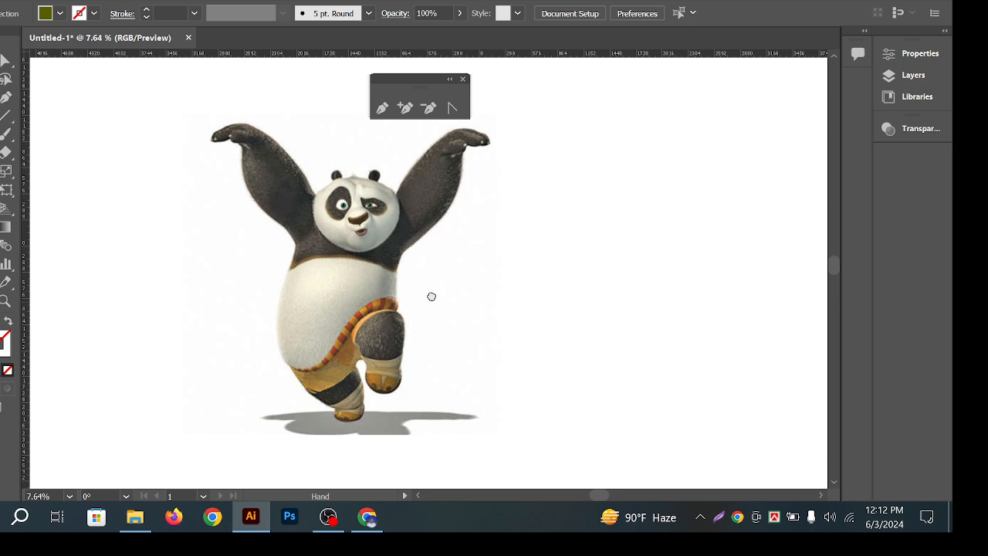
pyautogui.moveTo(430, 296); pyautogui.dragTo(492, 265)
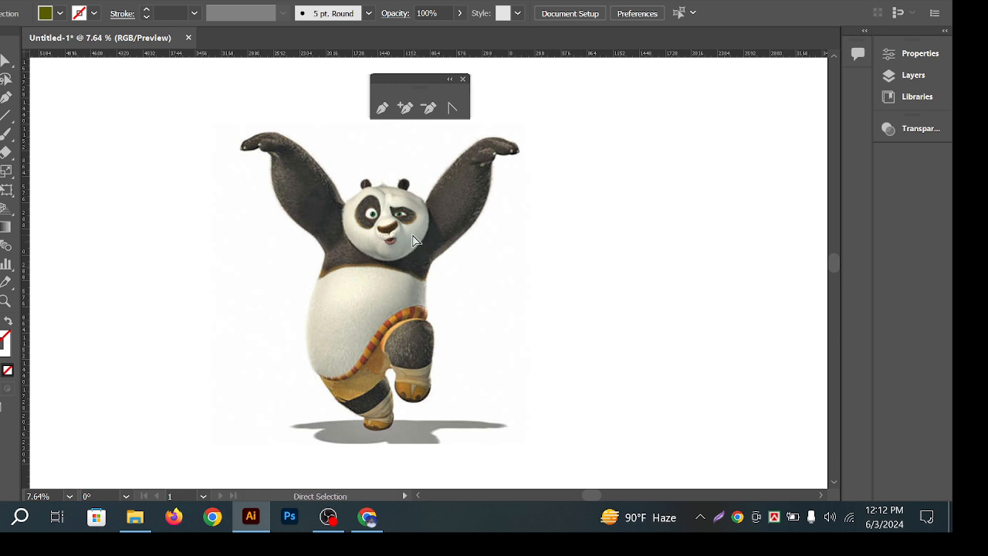
pyautogui.moveTo(405, 244); pyautogui.dragTo(428, 252)
pyautogui.moveTo(504, 258)
pyautogui.mouseDown()
pyautogui.moveTo(505, 243)
pyautogui.moveTo(509, 255)
pyautogui.moveTo(549, 240)
pyautogui.moveTo(523, 254)
pyautogui.mouseUp()
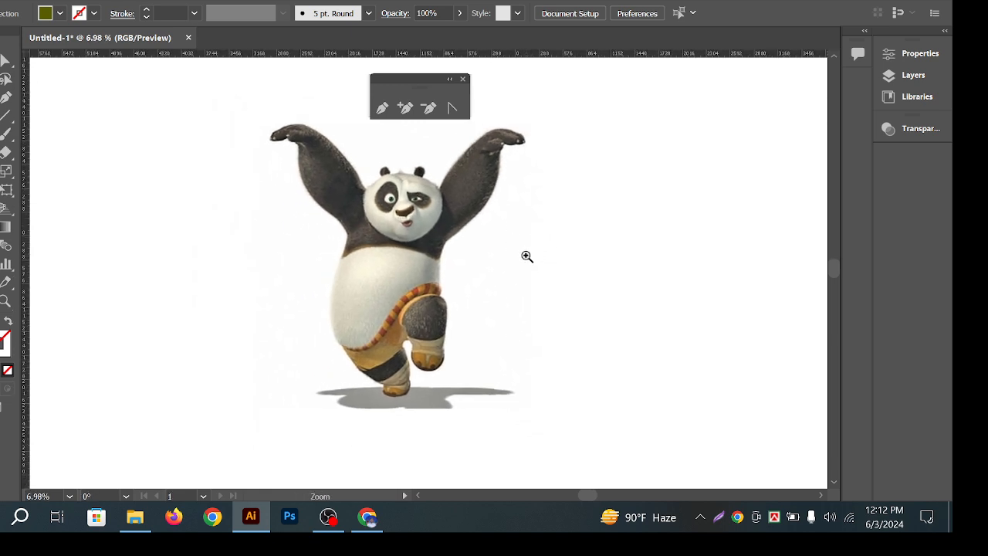
pyautogui.moveTo(400, 266); pyautogui.dragTo(410, 267)
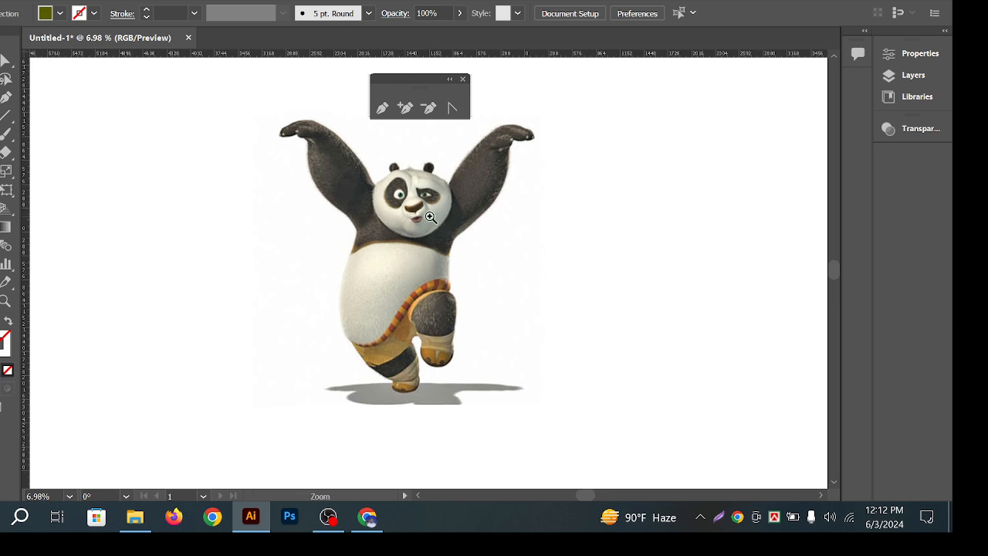
pyautogui.moveTo(487, 266); pyautogui.dragTo(458, 274)
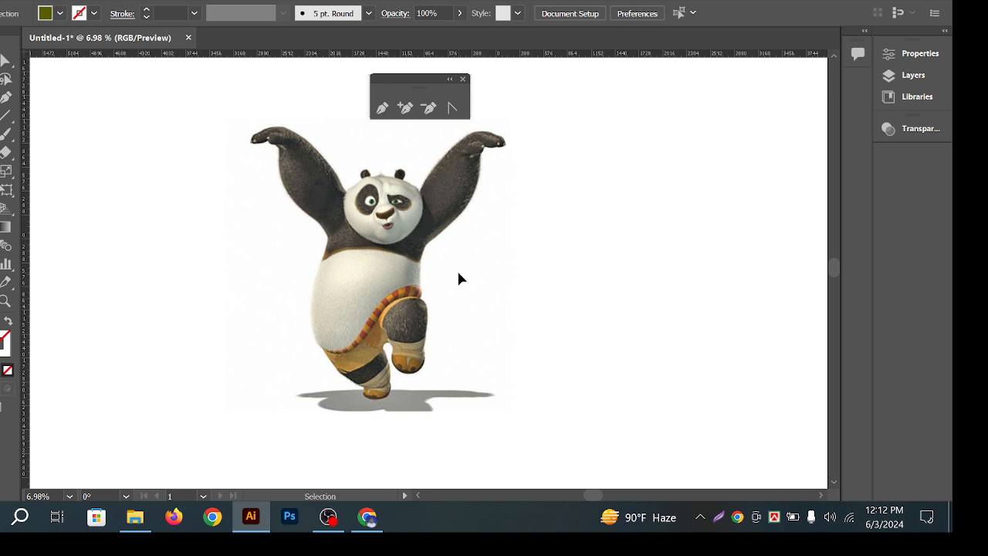
pyautogui.moveTo(366, 161); pyautogui.dragTo(390, 177)
pyautogui.moveTo(524, 278); pyautogui.dragTo(511, 265)
pyautogui.moveTo(511, 265); pyautogui.dragTo(438, 242)
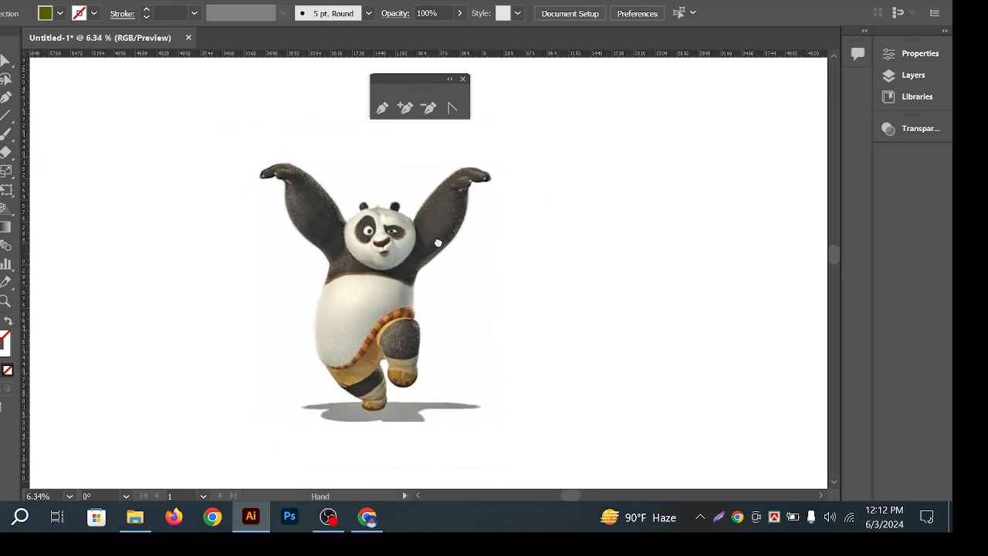
pyautogui.moveTo(386, 197); pyautogui.dragTo(495, 263)
pyautogui.moveTo(349, 213); pyautogui.dragTo(386, 298)
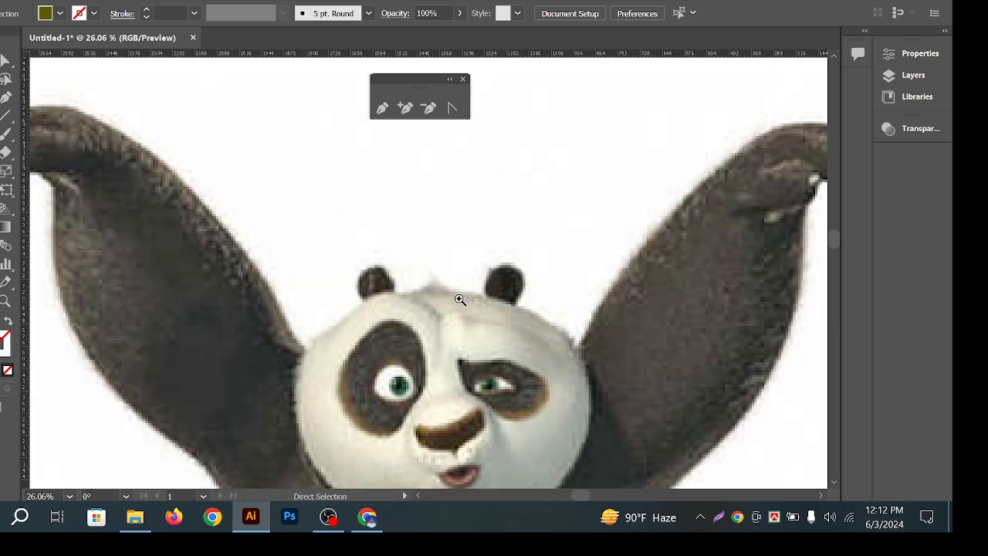
pyautogui.moveTo(460, 300); pyautogui.dragTo(413, 271)
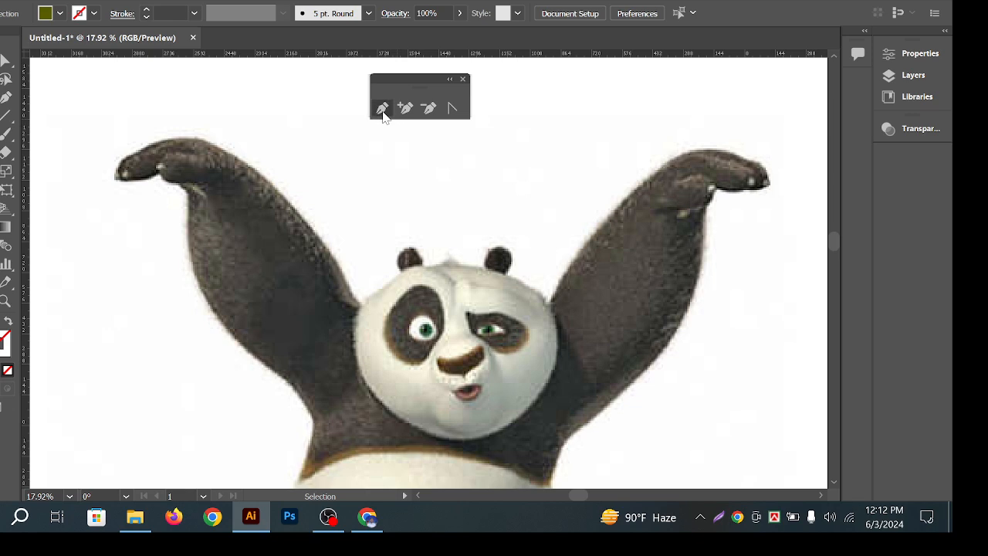
# Start a Pen path at the left ear's base, trace down to the arm, curve up the arm's edge and remove the outgoing handle
pyautogui.hotkey('ctrl', 'space')
pyautogui.scroll(1, 405, 276)
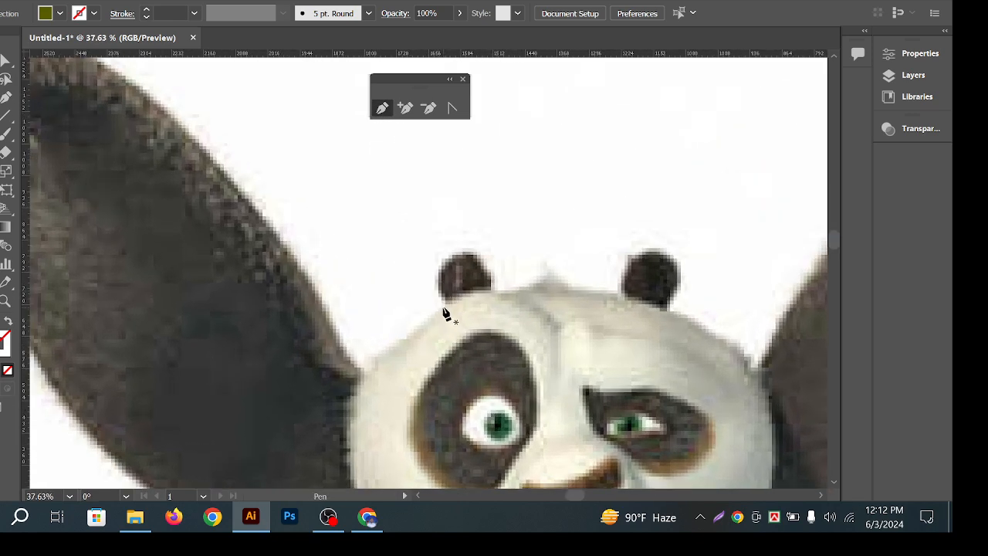
pyautogui.click(443, 308)
pyautogui.click(364, 367)
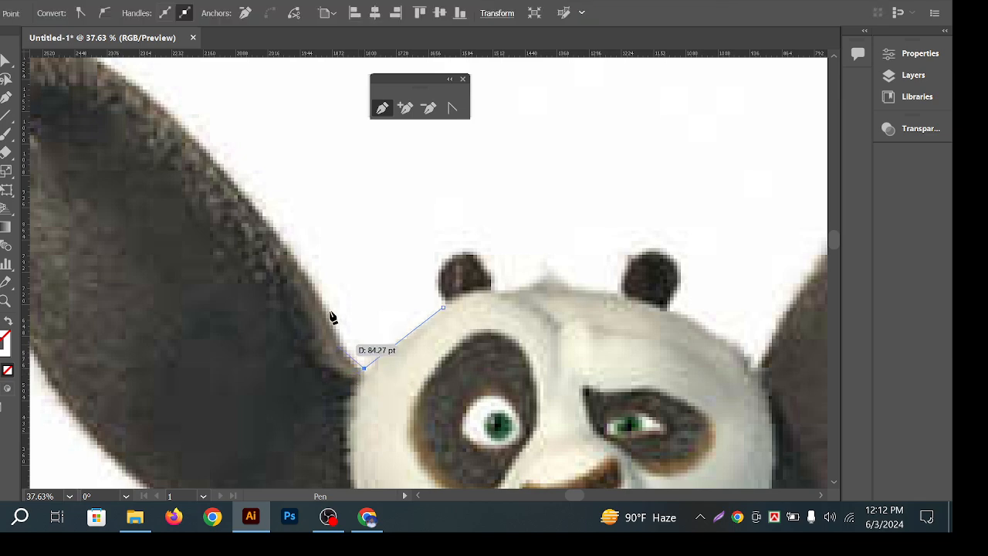
pyautogui.scroll(-3, 479, 314)
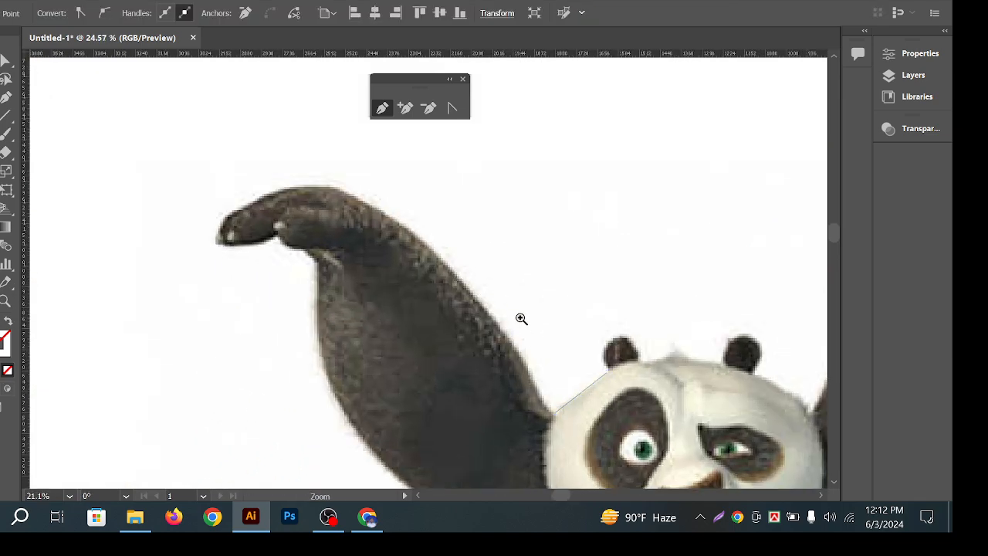
pyautogui.scroll(2, 463, 364)
pyautogui.scroll(-1, 379, 375)
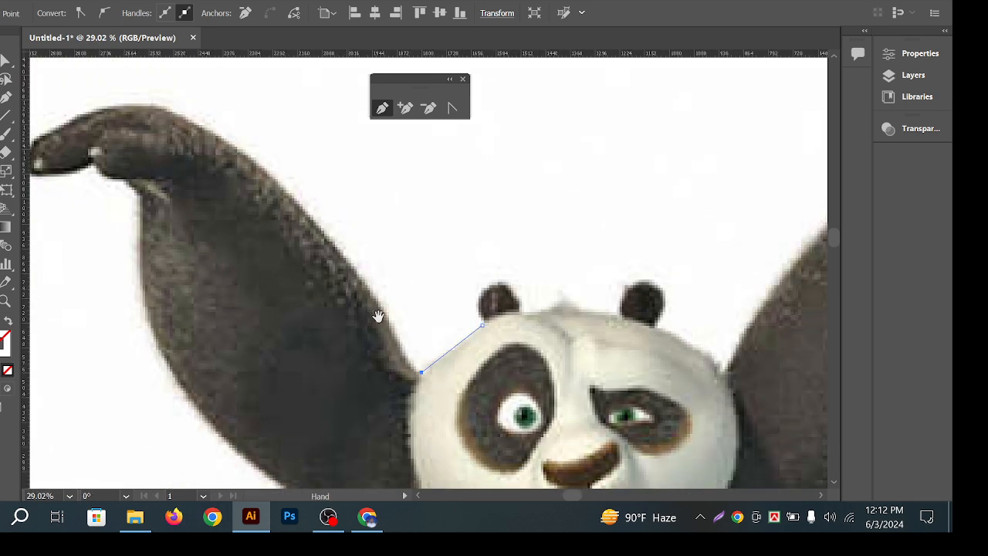
pyautogui.scroll(2, 379, 317)
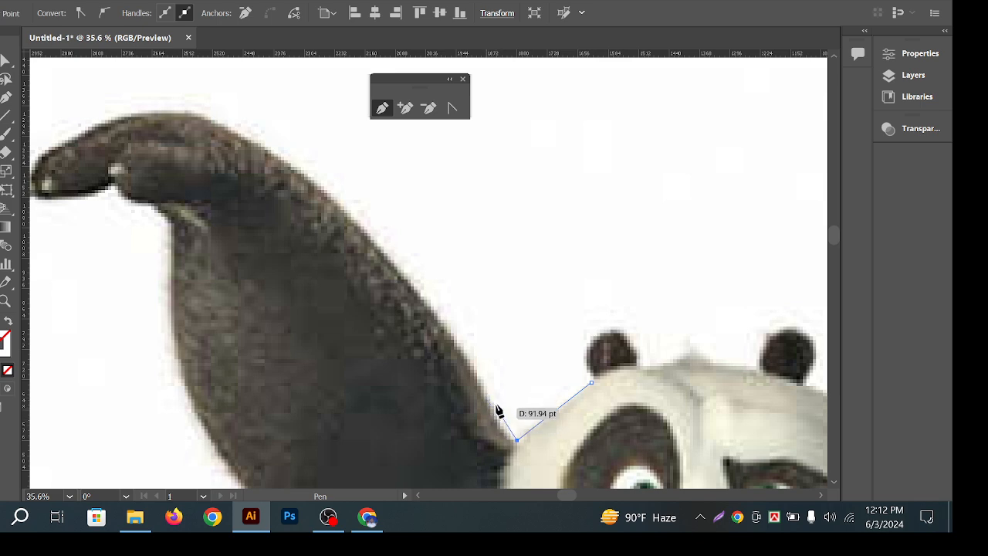
pyautogui.click(472, 368)
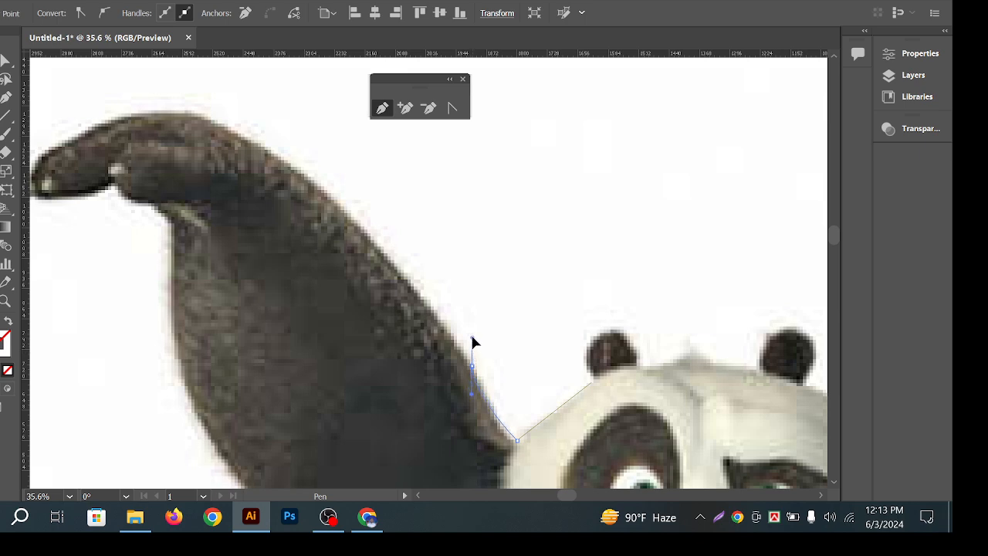
pyautogui.moveTo(472, 337); pyautogui.dragTo(470, 334)
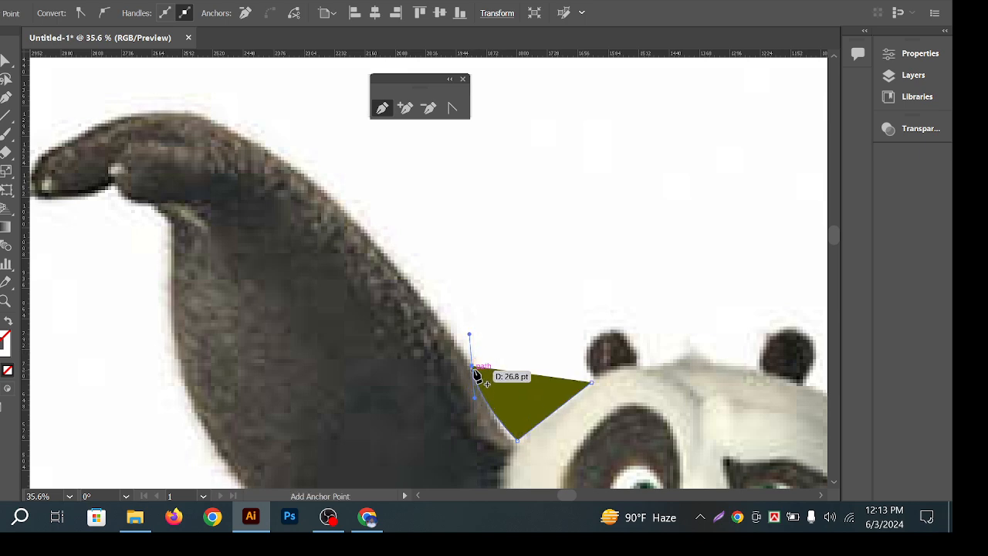
pyautogui.click(473, 370)
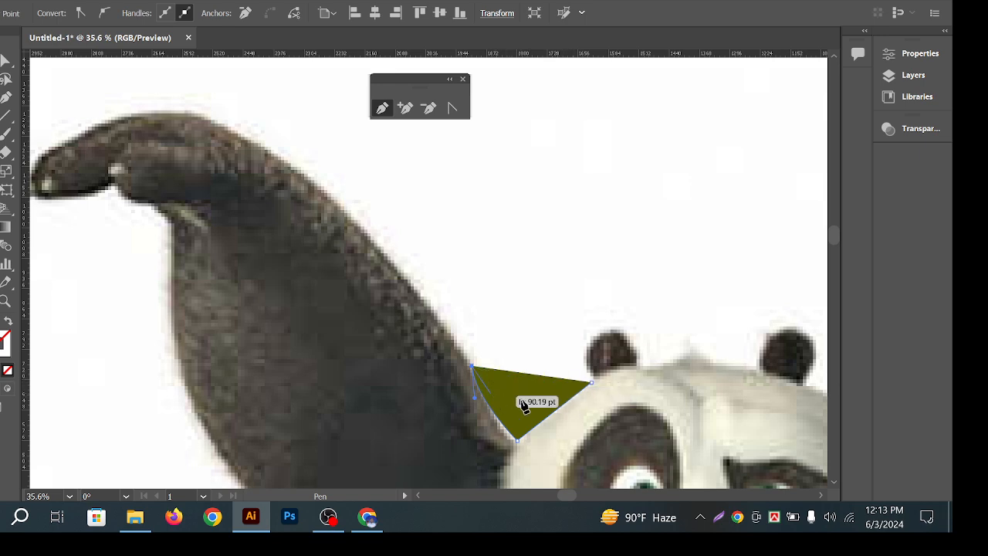
# Swap the path's fill and stroke, and continue tracing the raised left arm's upper edge to the top of the hand
pyautogui.click(7, 323)
pyautogui.hotkey('ctrl', 'space')
pyautogui.moveTo(450, 357)
pyautogui.mouseDown()
pyautogui.moveTo(538, 395)
pyautogui.moveTo(500, 363)
pyautogui.mouseUp()
pyautogui.press('space')
pyautogui.hotkey('ctrl', 'alt', 'space')
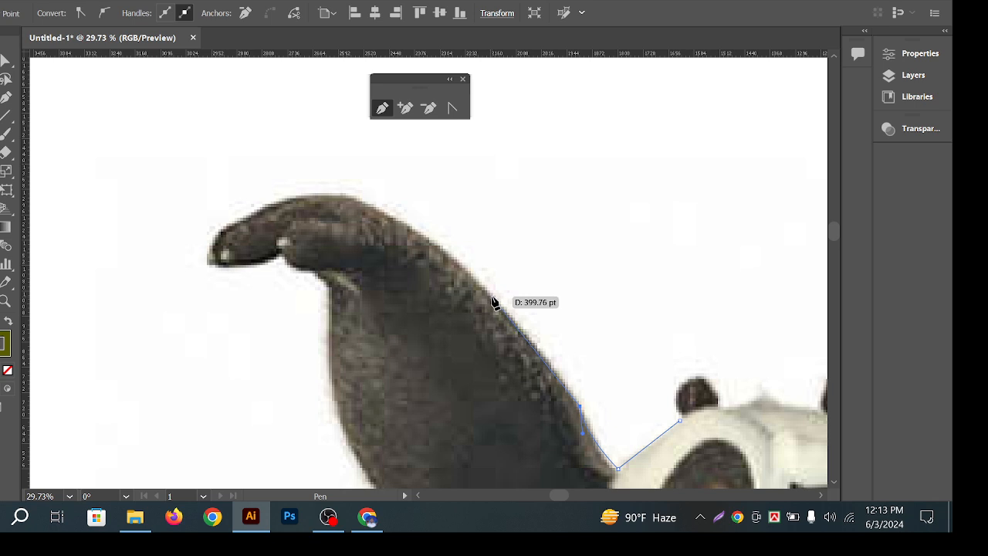
pyautogui.scroll(2, 404, 247)
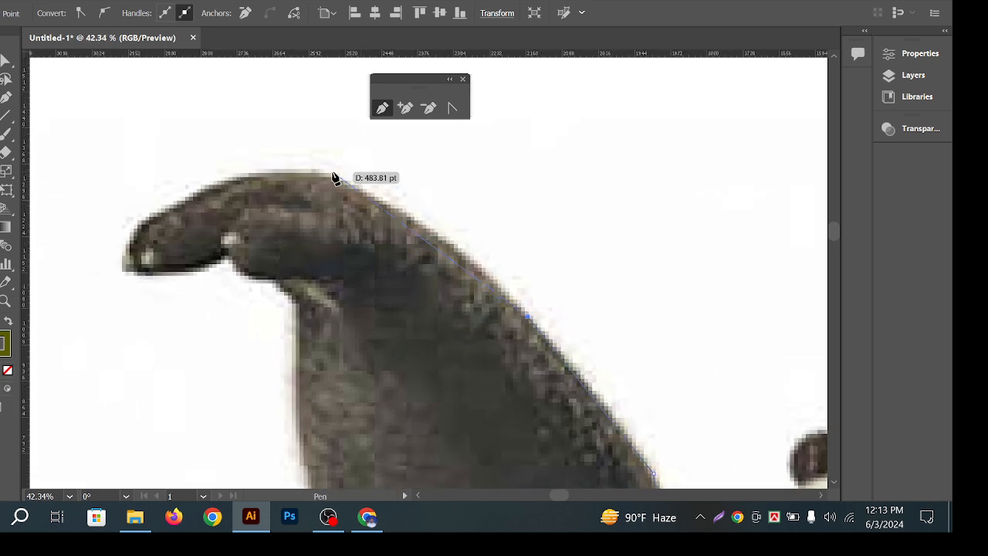
pyautogui.click(440, 233)
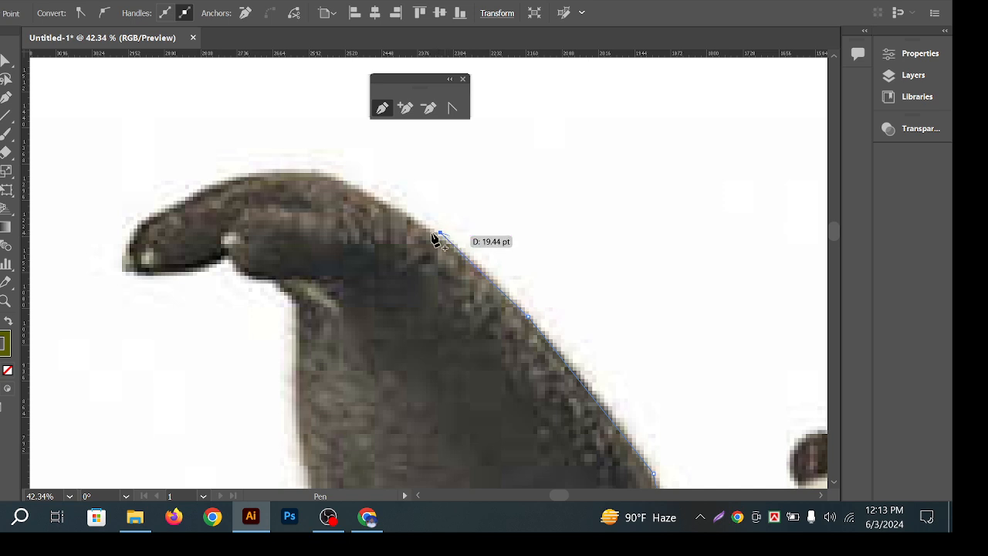
pyautogui.click(333, 175)
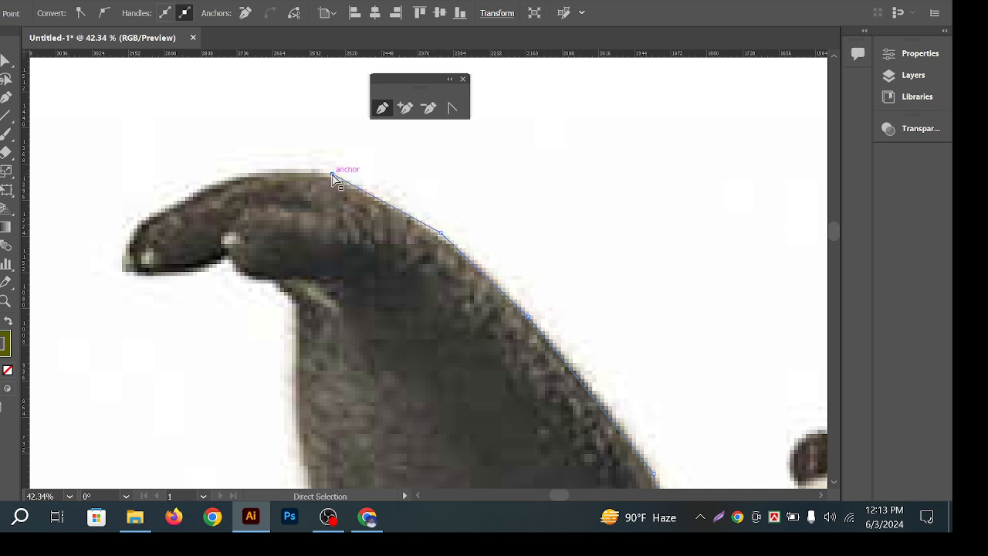
pyautogui.moveTo(263, 221); pyautogui.dragTo(362, 222)
pyautogui.click(249, 175)
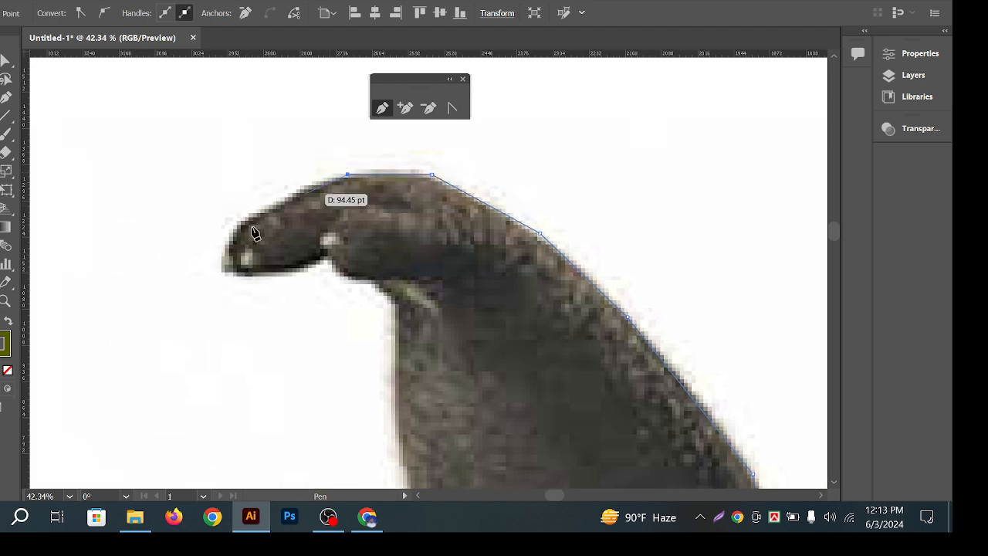
pyautogui.click(234, 272)
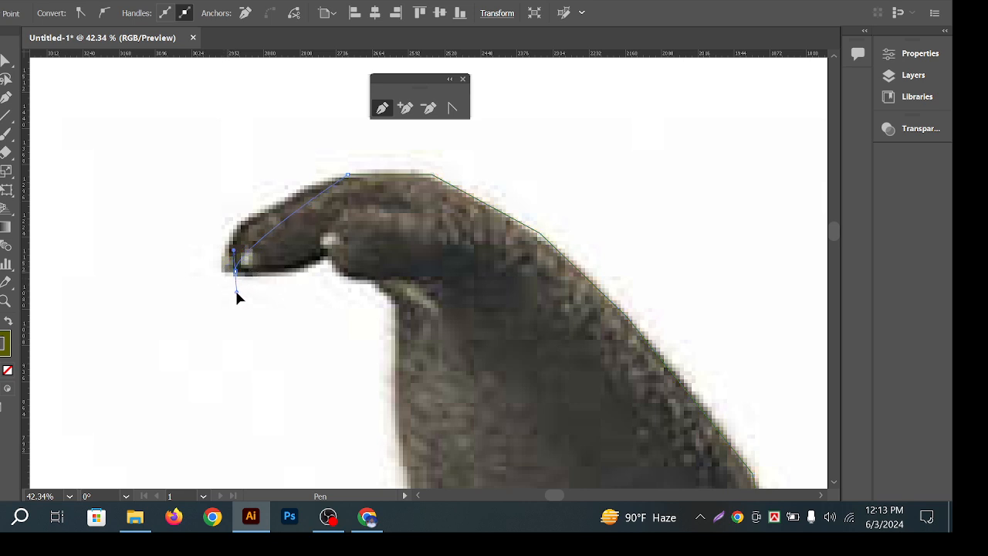
pyautogui.moveTo(230, 309)
pyautogui.mouseDown()
pyautogui.moveTo(229, 286)
pyautogui.moveTo(237, 339)
pyautogui.moveTo(233, 316)
pyautogui.mouseUp()
pyautogui.press('Print')
pyautogui.moveTo(188, 146); pyautogui.dragTo(391, 355)
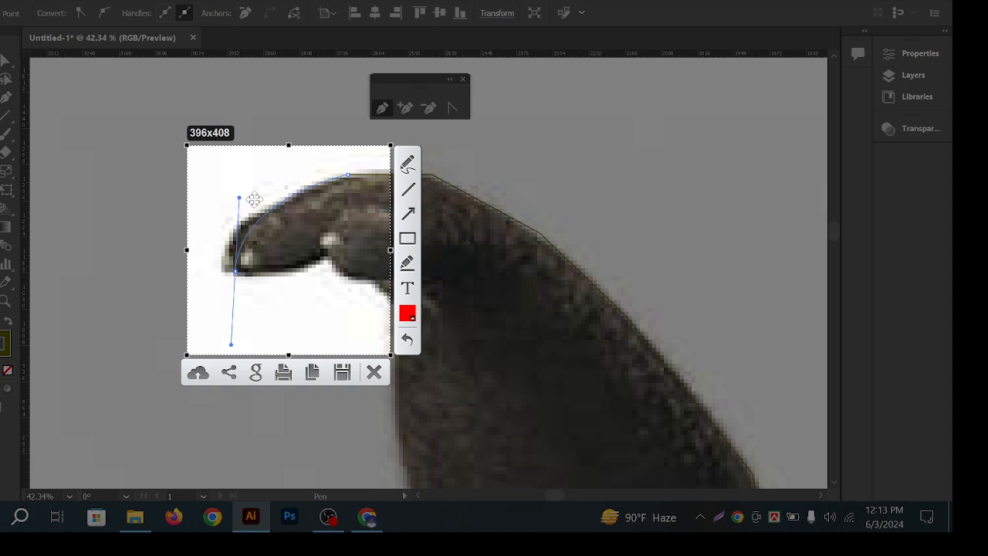
pyautogui.click(374, 374)
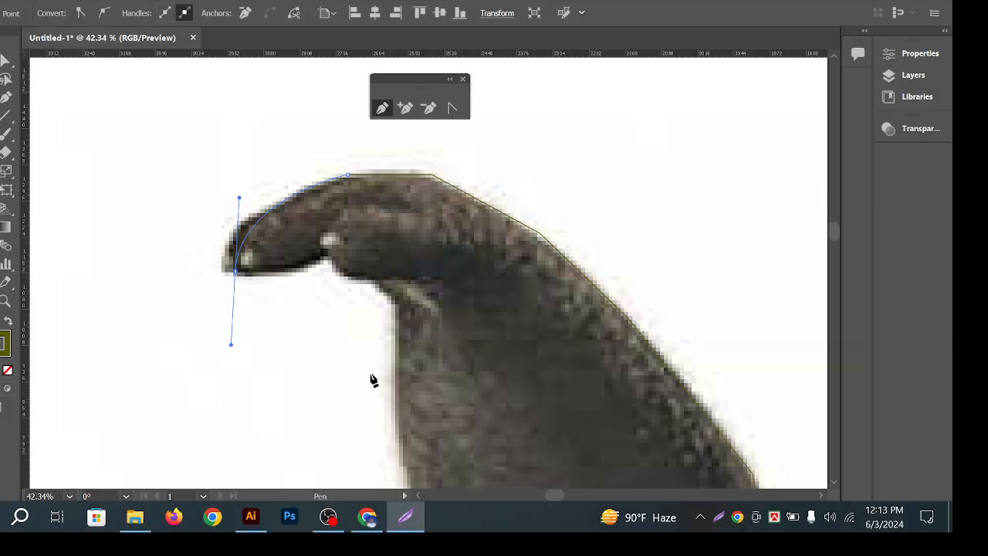
pyautogui.hotkey('ctrl', 'z')
# Curve the path around the left hand's fingertip and along the fingers' underside to the wrist, removing the fingertip anchor's outgoing handle
pyautogui.click(233, 270)
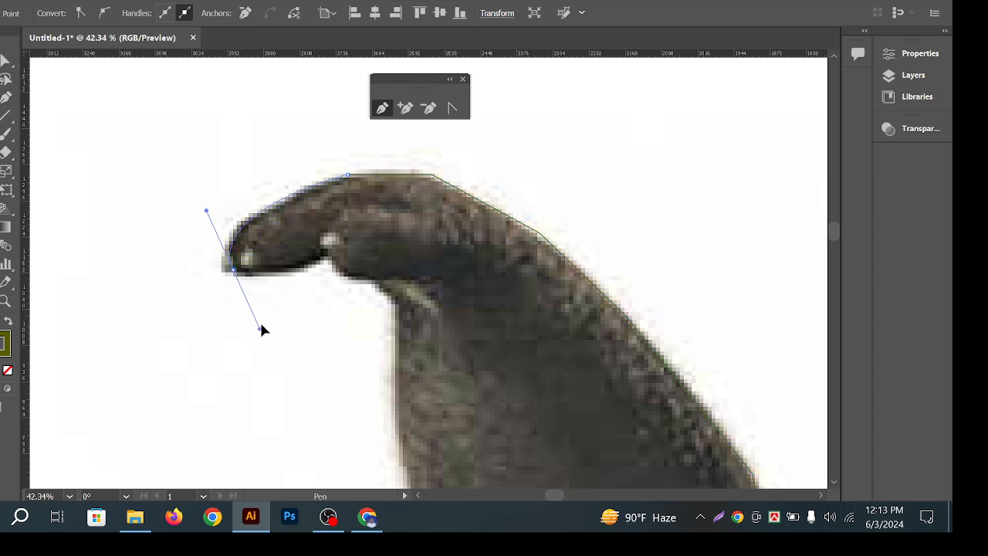
pyautogui.moveTo(211, 356); pyautogui.dragTo(264, 325)
pyautogui.click(233, 271)
pyautogui.moveTo(325, 261); pyautogui.dragTo(350, 243)
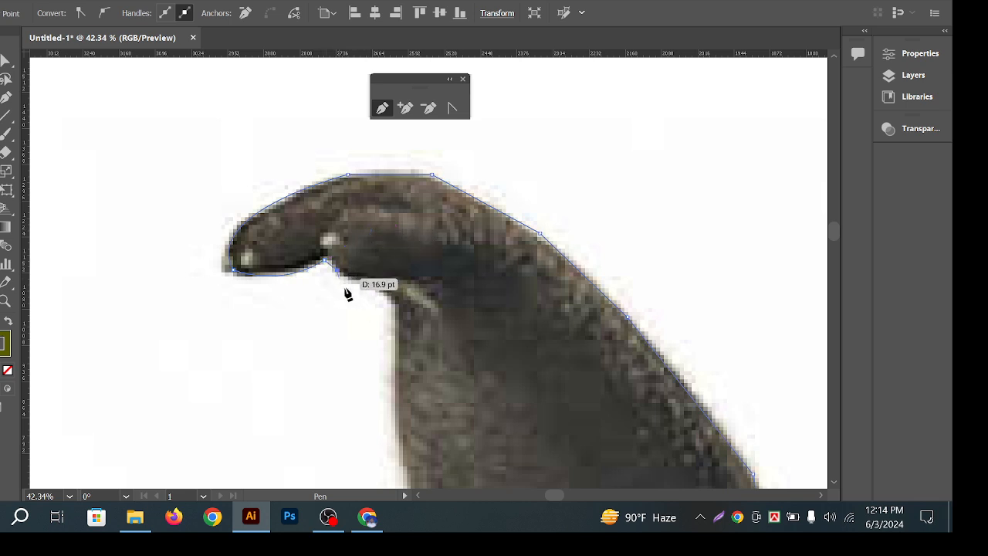
pyautogui.click(378, 287)
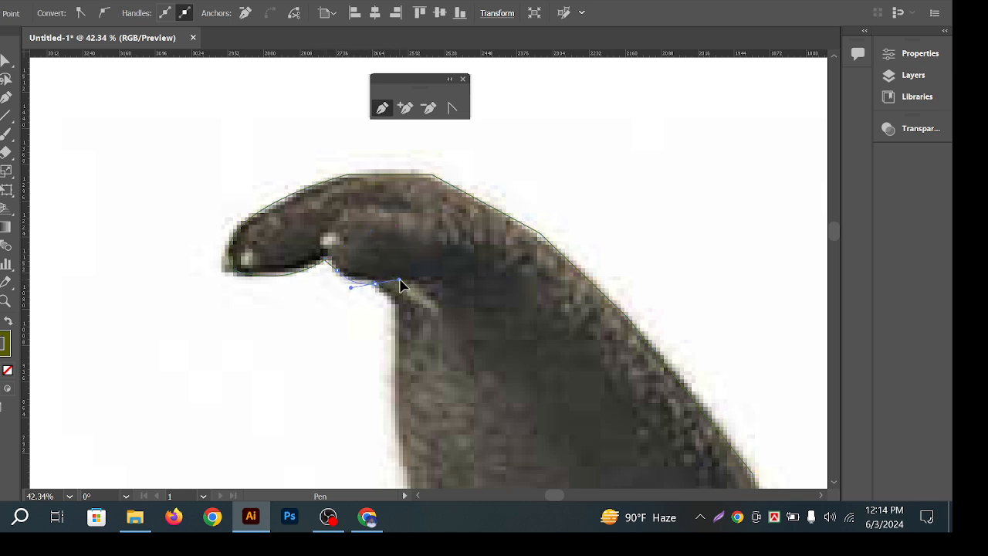
# Trace the raised left arm's outer edge from the wrist down past the forearm's bulge and remove the last anchor's outgoing handle
pyautogui.scroll(-3, 416, 334)
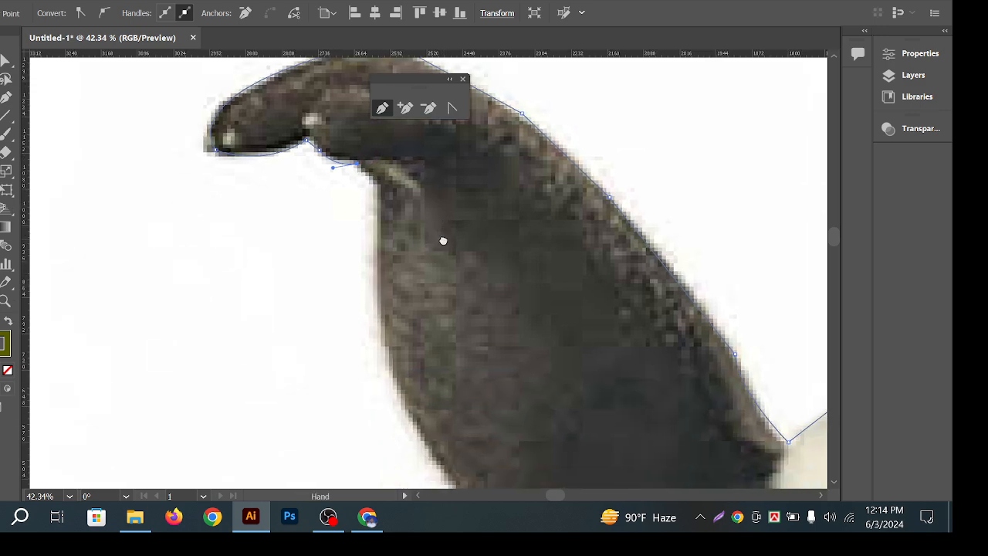
pyautogui.moveTo(377, 215); pyautogui.dragTo(372, 253)
pyautogui.scroll(-3, 388, 256)
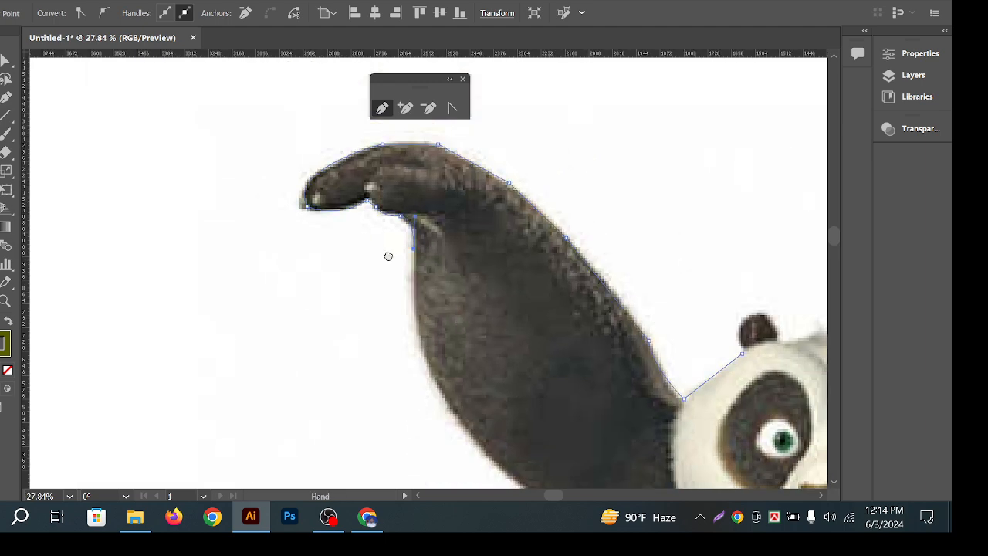
pyautogui.moveTo(359, 223); pyautogui.dragTo(370, 222)
pyautogui.click(328, 268)
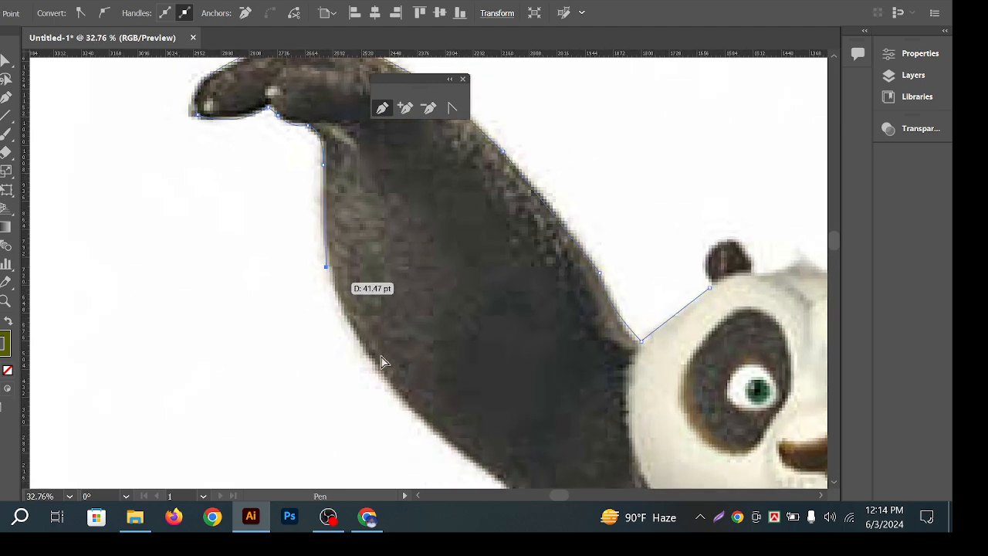
pyautogui.moveTo(436, 346); pyautogui.dragTo(350, 266)
pyautogui.scroll(1, 273, 254)
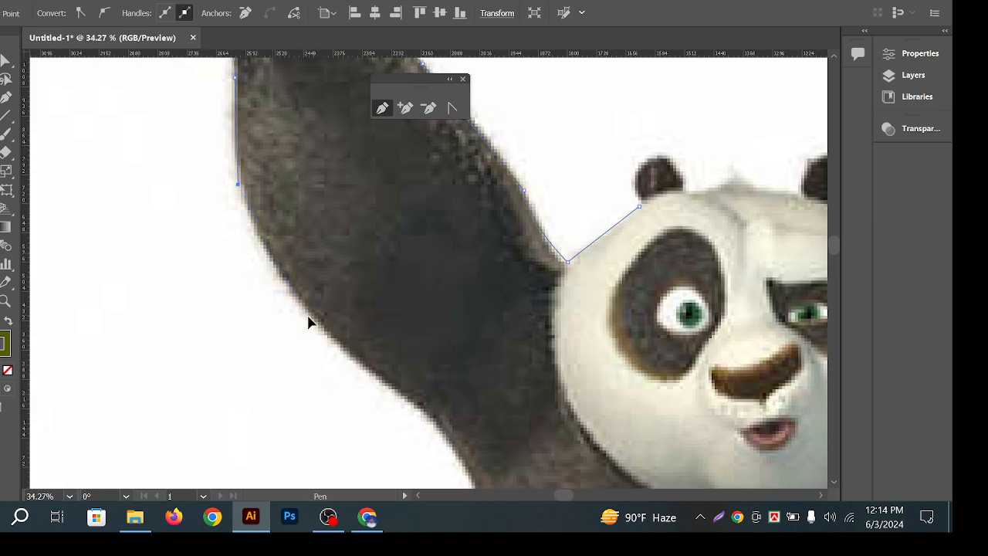
pyautogui.moveTo(345, 353)
pyautogui.mouseDown()
pyautogui.moveTo(312, 323)
pyautogui.moveTo(340, 344)
pyautogui.mouseUp()
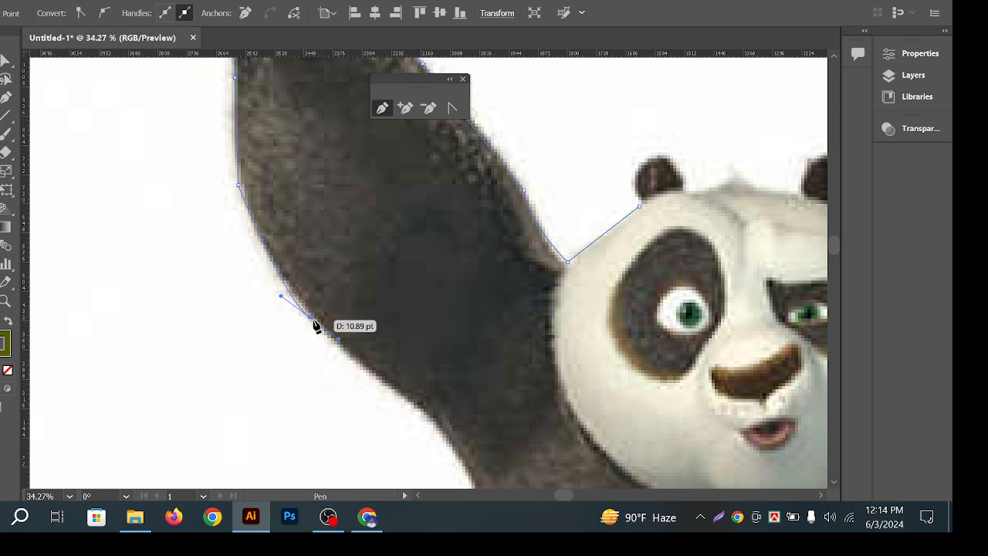
pyautogui.click(310, 318)
# Continue along the left arm's lower edge and curve around the armpit, removing the outgoing handle at each new curve anchor
pyautogui.moveTo(477, 334); pyautogui.dragTo(419, 206)
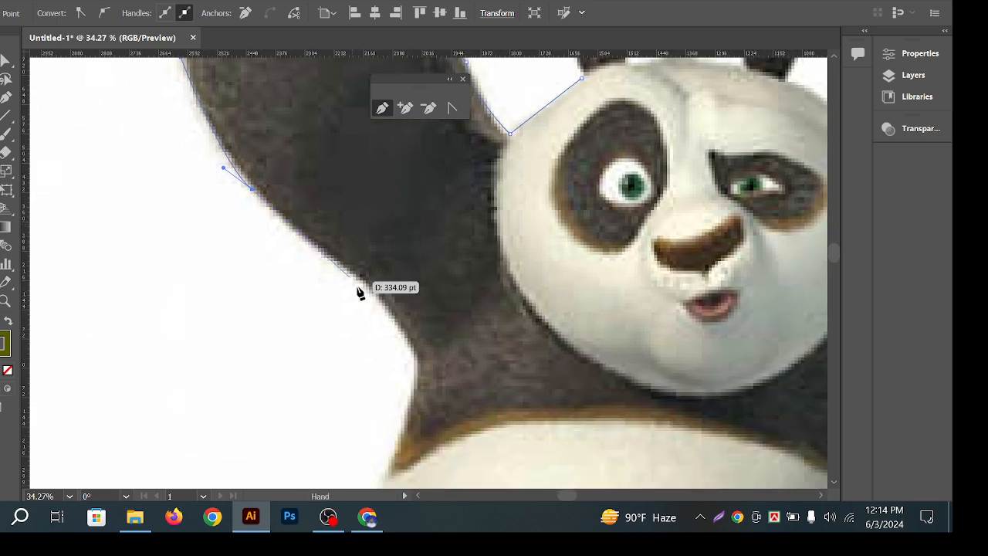
pyautogui.moveTo(363, 285); pyautogui.dragTo(397, 302)
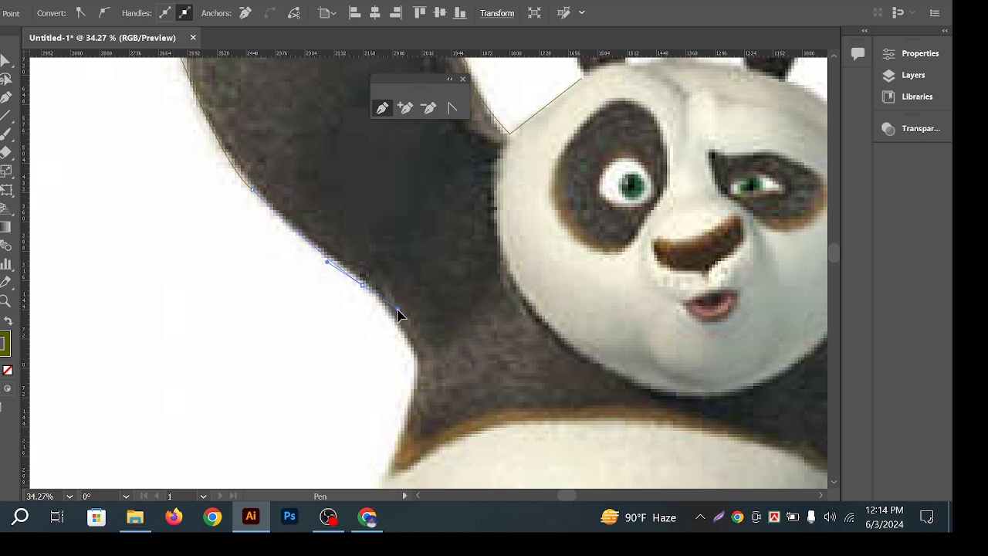
pyautogui.click(363, 285)
pyautogui.moveTo(420, 353); pyautogui.dragTo(407, 242)
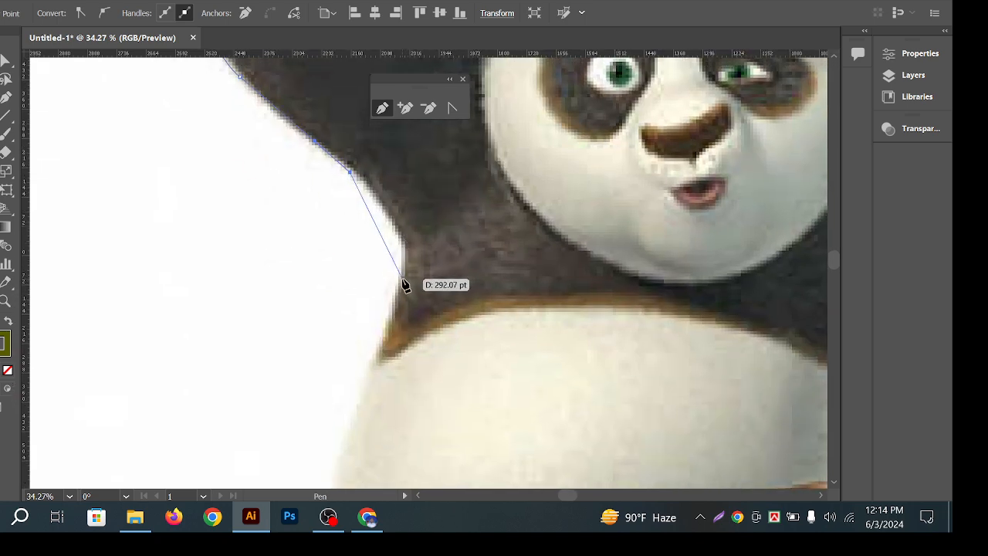
pyautogui.moveTo(402, 276); pyautogui.dragTo(400, 315)
pyautogui.moveTo(395, 353)
pyautogui.mouseDown()
pyautogui.moveTo(400, 317)
pyautogui.moveTo(395, 349)
pyautogui.mouseUp()
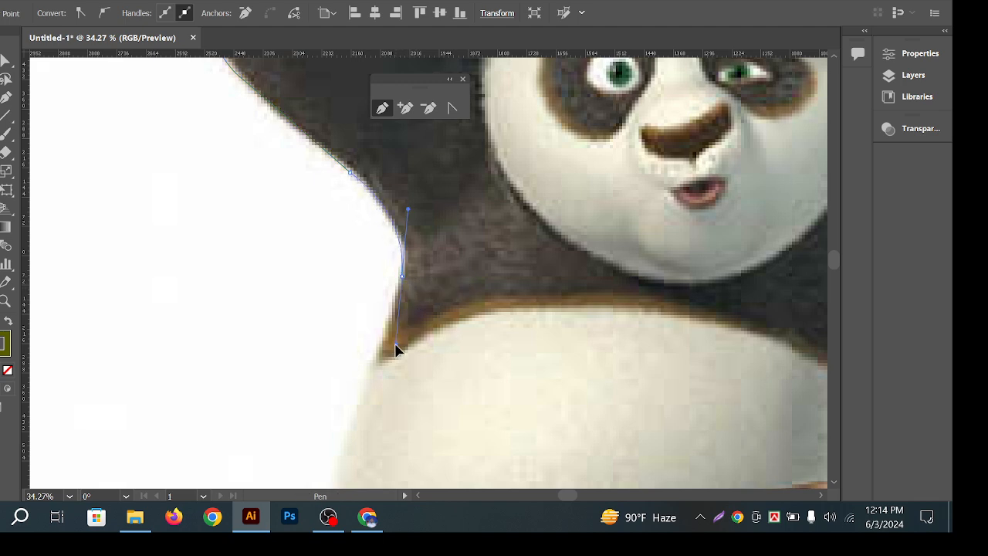
pyautogui.click(402, 276)
# Extend the path below the left armpit to the point where the dark fur meets the white belly
pyautogui.press('space')
pyautogui.moveTo(423, 325); pyautogui.dragTo(438, 215)
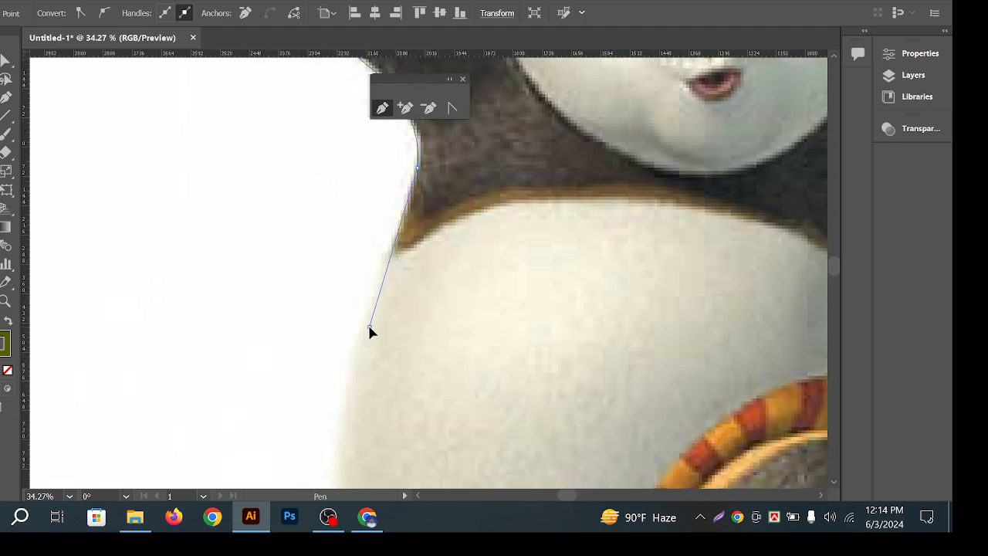
pyautogui.press('space')
pyautogui.keyDown('ctrl'); pyautogui.keyDown('alt'); pyautogui.click(435, 289); pyautogui.keyUp('alt'); pyautogui.keyUp('ctrl')
pyautogui.moveTo(448, 309); pyautogui.dragTo(453, 278)
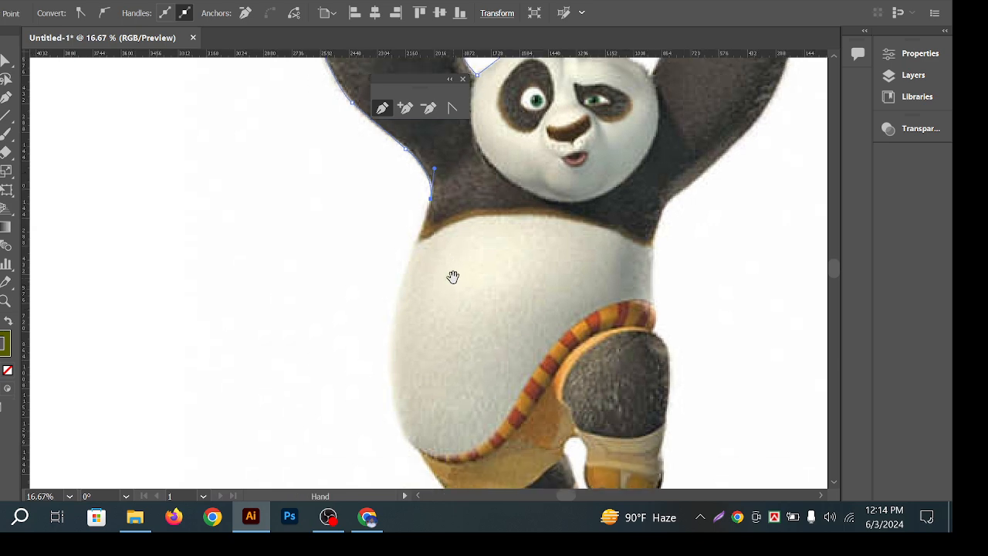
pyautogui.click(423, 237)
# Curve the path around the belly's left side down to the striped belt and remove the outgoing handle there
pyautogui.scroll(-3, 431, 251)
pyautogui.hscroll(-1, 431, 251)
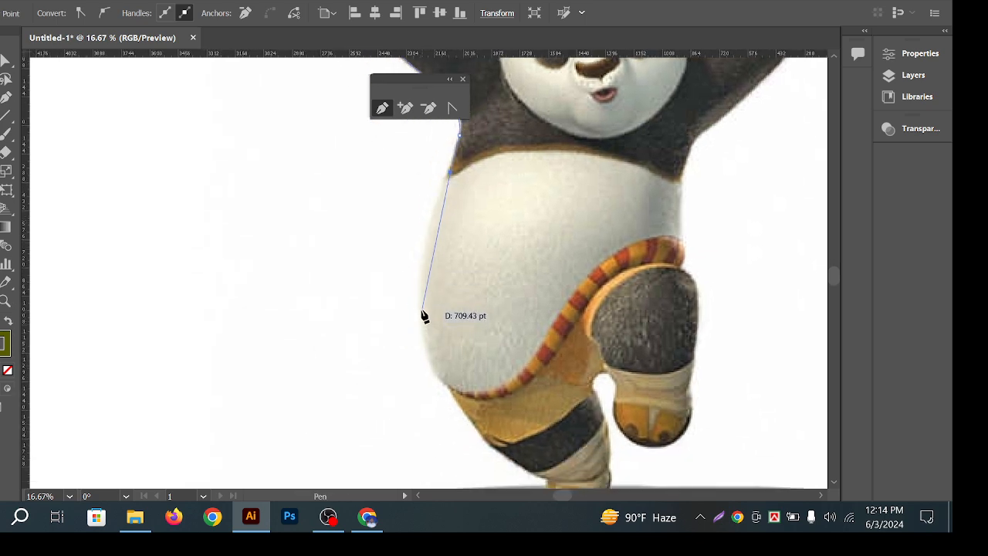
pyautogui.moveTo(438, 370); pyautogui.dragTo(383, 290)
pyautogui.moveTo(378, 324); pyautogui.dragTo(423, 330)
pyautogui.click(384, 325)
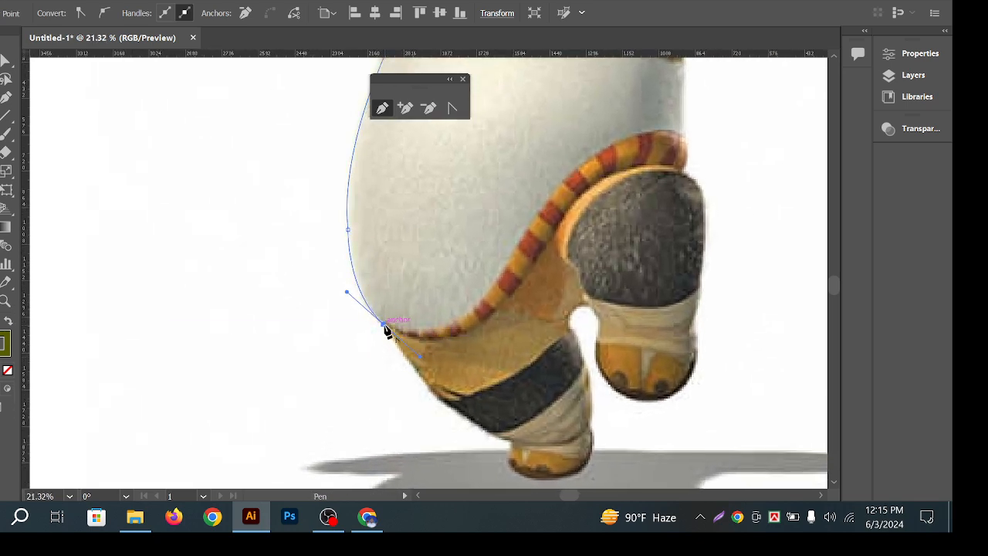
pyautogui.click(384, 325)
# Trace the standing leg's outer edge down to the wrapped ankle and along the left side of the foot
pyautogui.moveTo(468, 396); pyautogui.dragTo(373, 301)
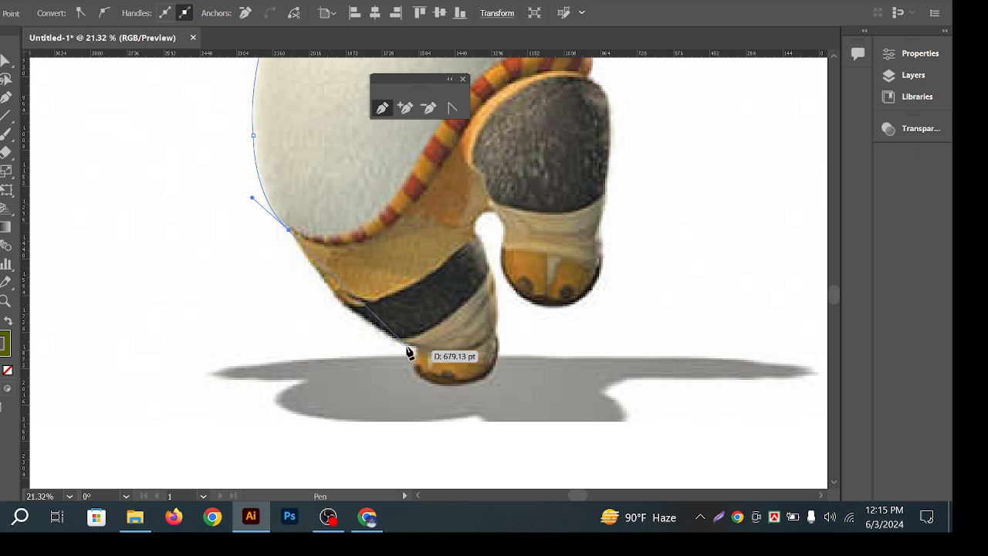
pyautogui.moveTo(397, 340); pyautogui.dragTo(399, 298)
pyautogui.scroll(3, 404, 320)
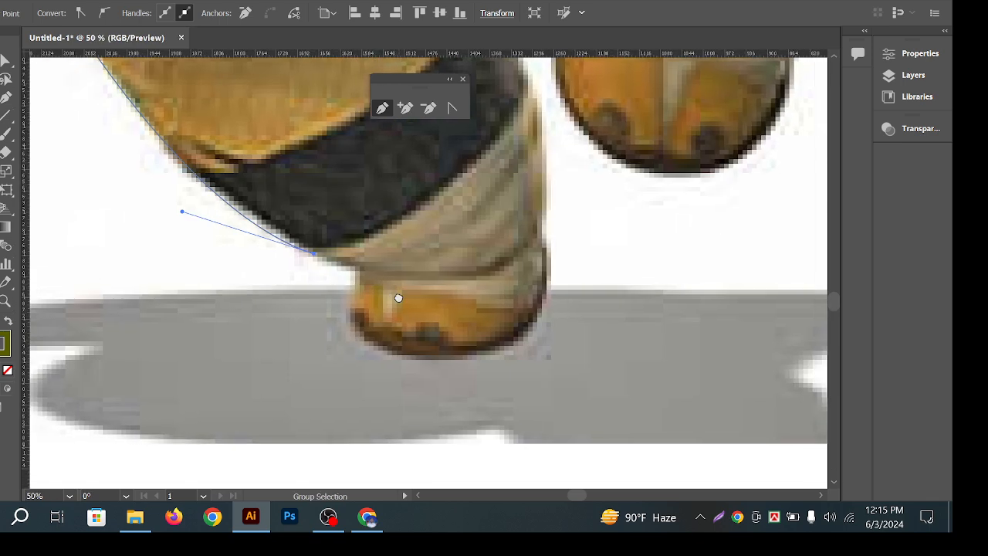
pyautogui.click(353, 293)
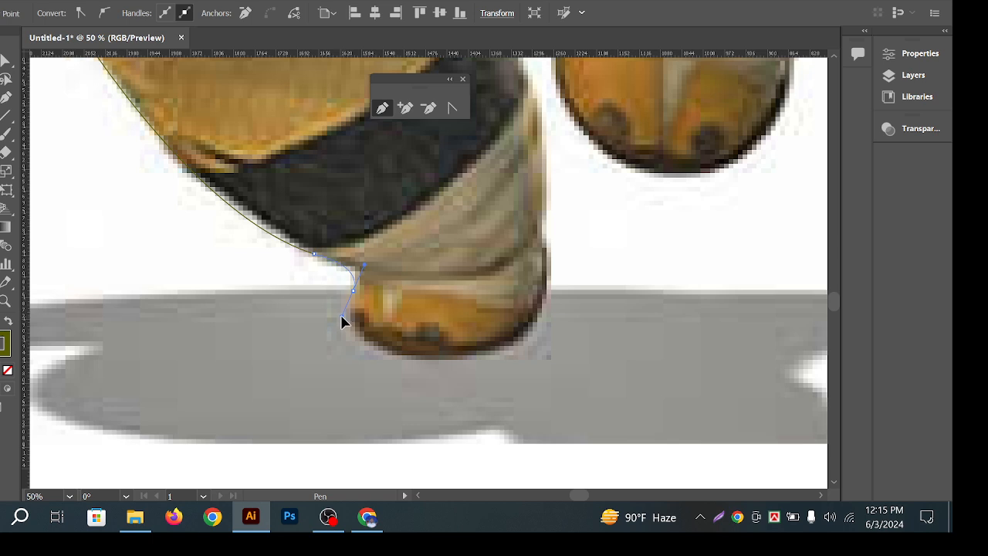
pyautogui.moveTo(342, 316)
pyautogui.mouseDown()
pyautogui.moveTo(360, 274)
pyautogui.moveTo(381, 267)
pyautogui.moveTo(353, 330)
pyautogui.moveTo(360, 334)
pyautogui.moveTo(357, 325)
pyautogui.mouseUp()
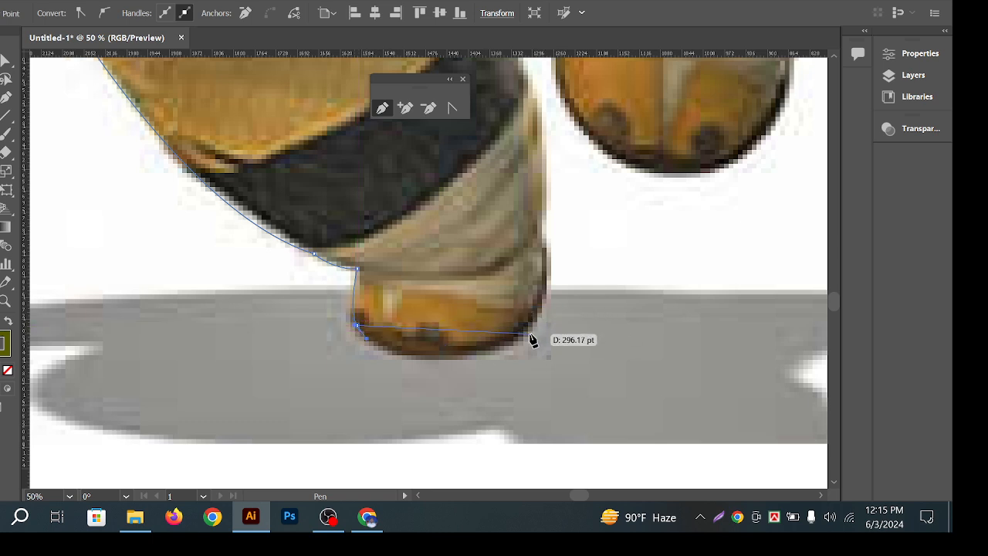
# Curve the path under the standing foot, remove the outgoing handles and continue up the wrapped ankle's right edge
pyautogui.moveTo(531, 335); pyautogui.dragTo(617, 285)
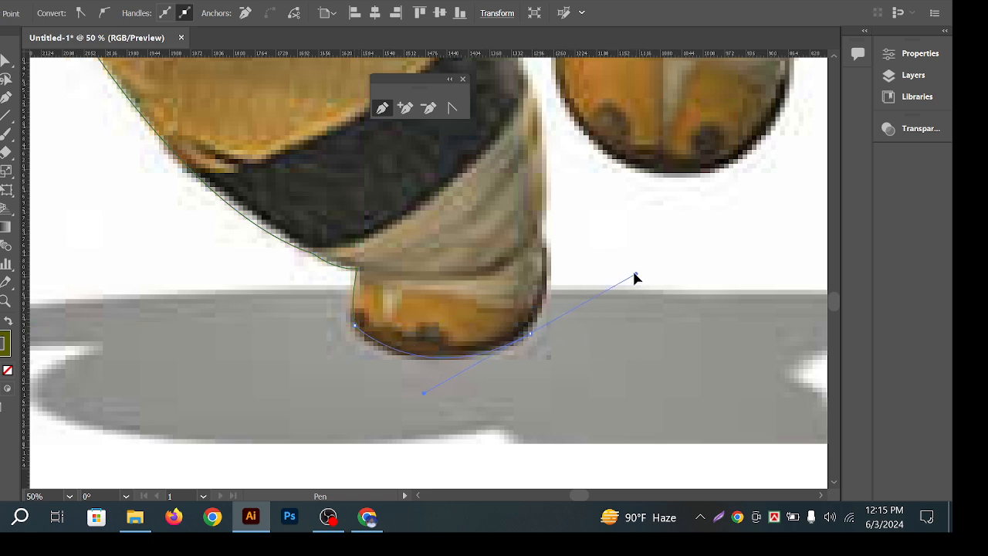
pyautogui.click(531, 334)
pyautogui.moveTo(545, 245); pyautogui.dragTo(546, 232)
pyautogui.click(545, 246)
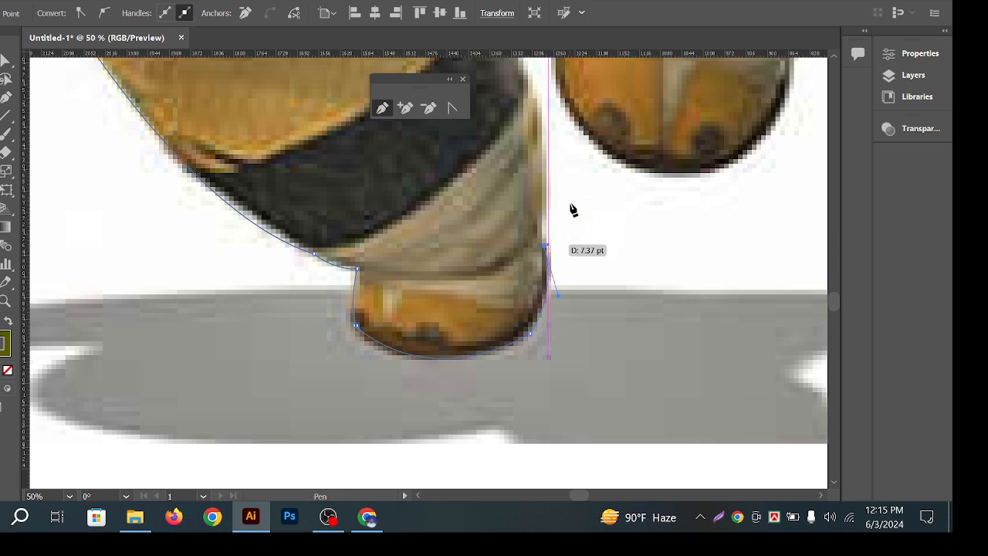
pyautogui.click(541, 101)
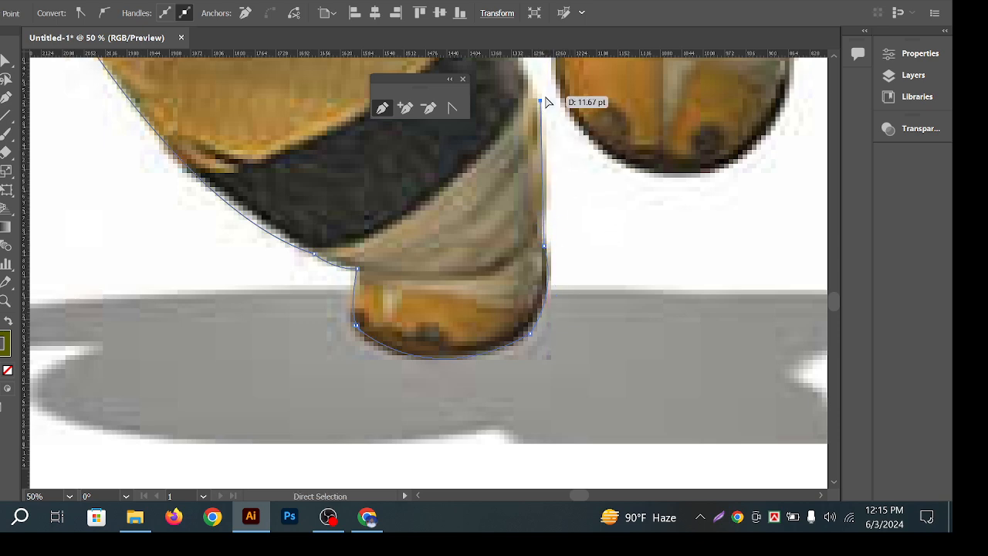
pyautogui.scroll(-2, 544, 103)
pyautogui.moveTo(544, 103); pyautogui.dragTo(549, 303)
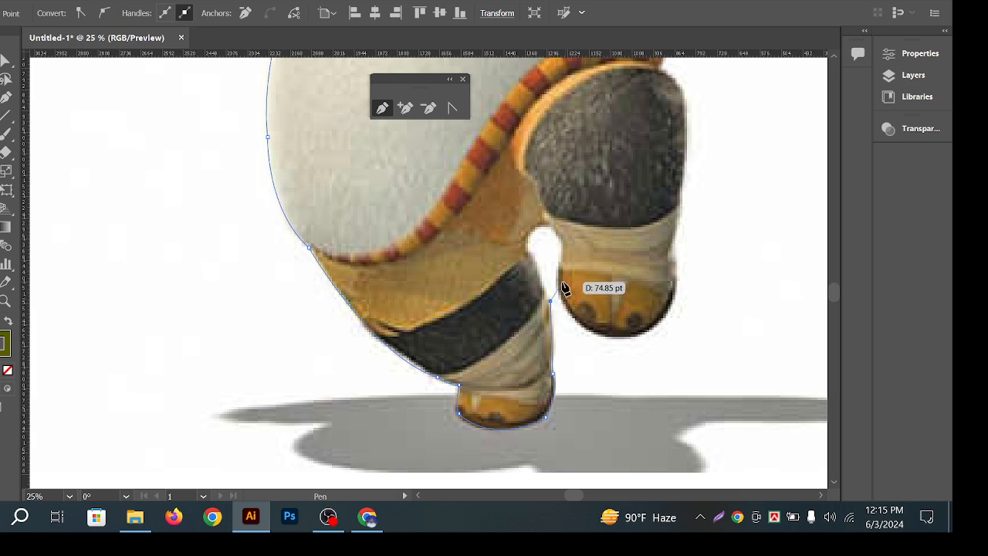
# Trace the gap between the legs, from the standing leg's inner edge over and down to the raised foot's left side
pyautogui.click(539, 270)
pyautogui.click(526, 252)
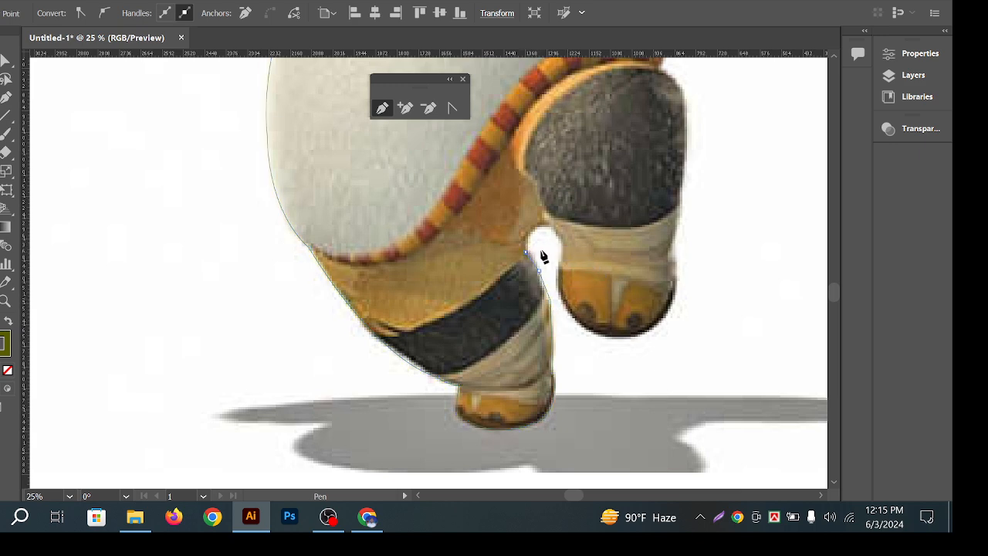
pyautogui.moveTo(554, 233); pyautogui.dragTo(562, 270)
pyautogui.scroll(4, 564, 291)
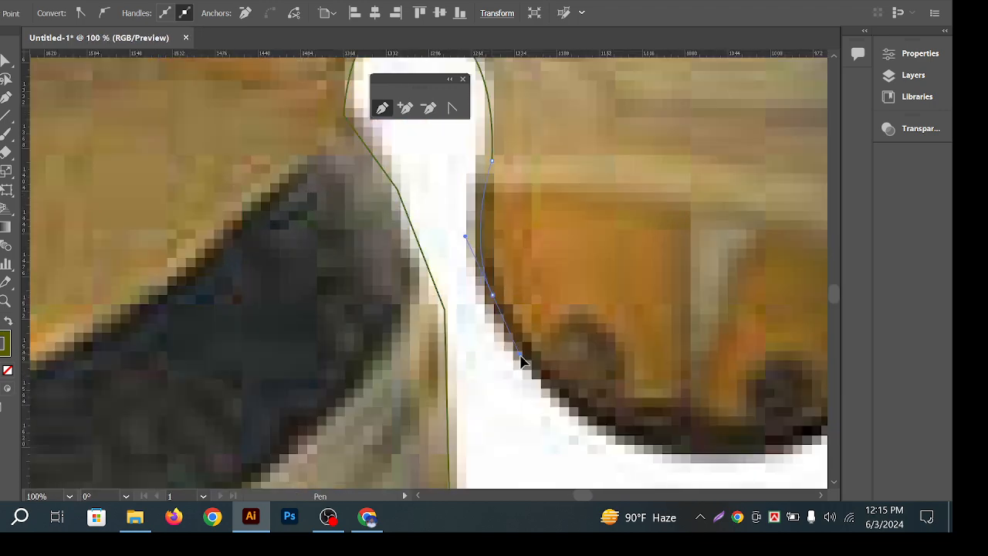
pyautogui.moveTo(521, 355); pyautogui.dragTo(528, 362)
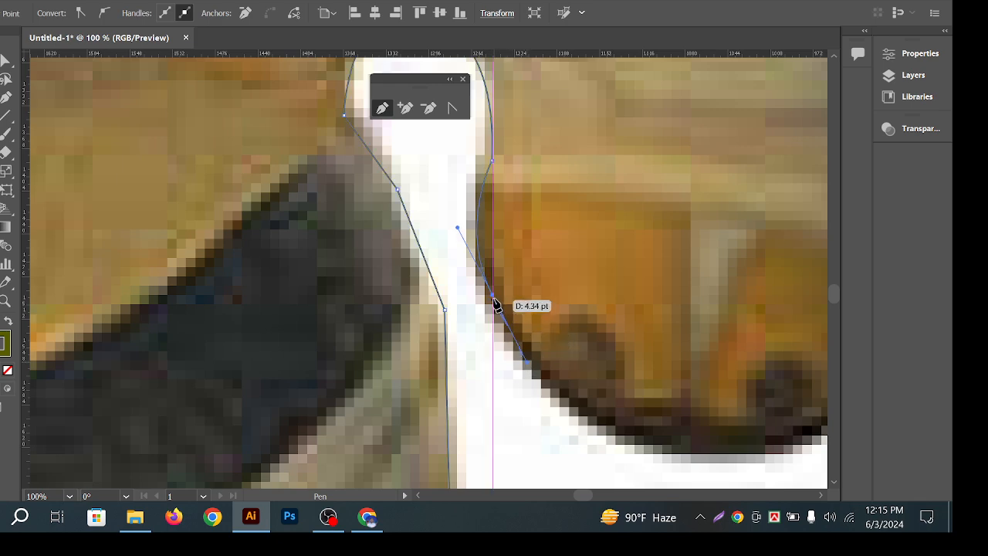
pyautogui.scroll(-2, 543, 317)
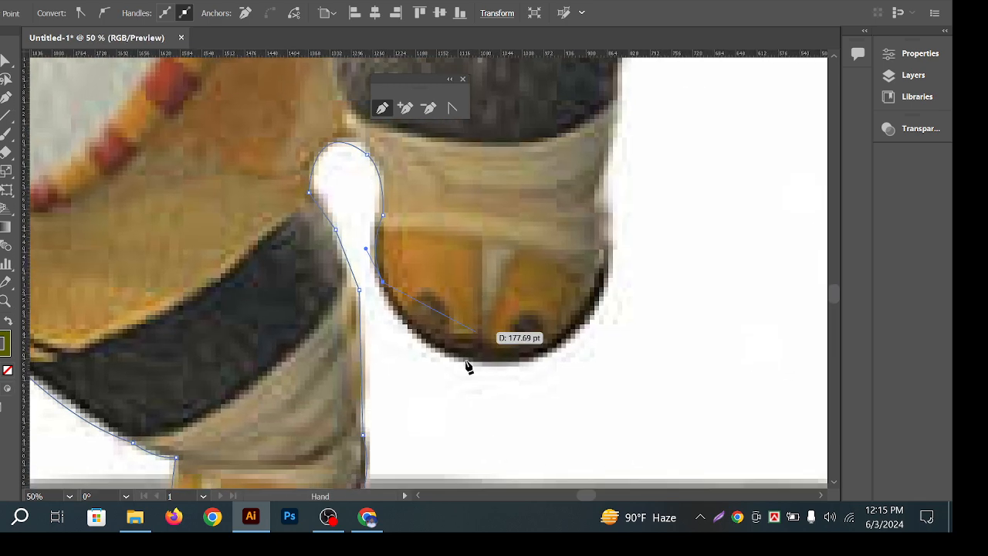
# Curve the path around the raised foot's sole to its right side, removing the outgoing handle at both anchors
pyautogui.moveTo(480, 360); pyautogui.dragTo(558, 352)
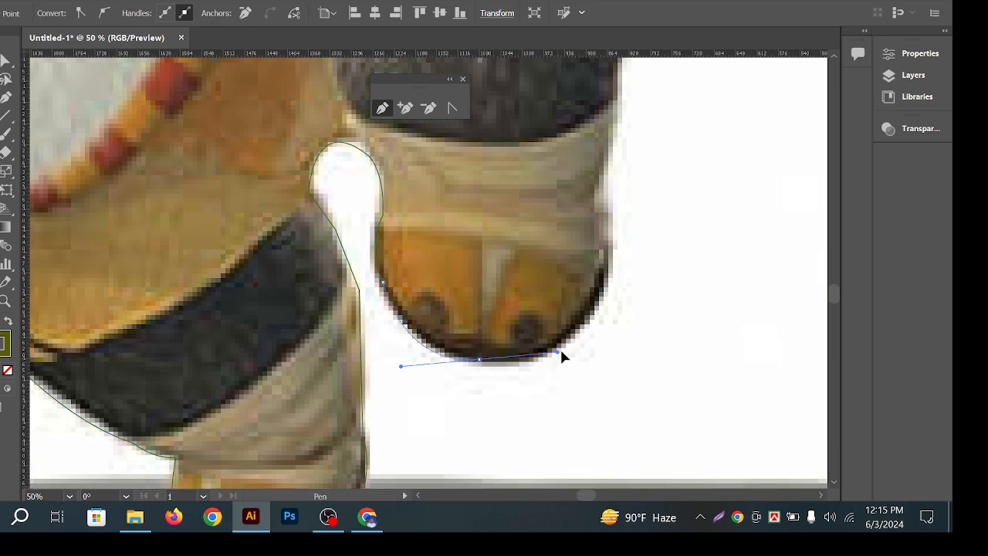
pyautogui.click(480, 359)
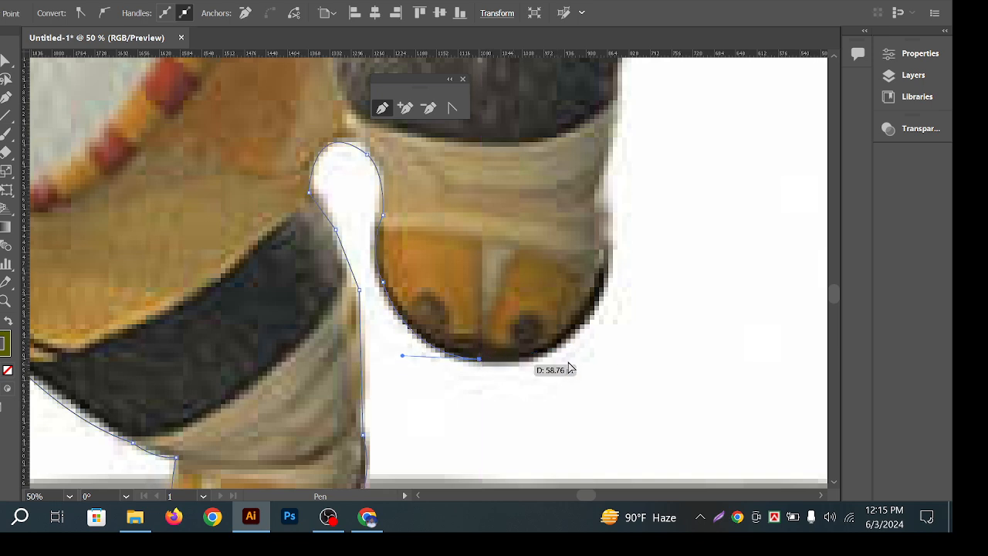
pyautogui.moveTo(621, 308); pyautogui.dragTo(517, 327)
pyautogui.moveTo(509, 283); pyautogui.dragTo(526, 168)
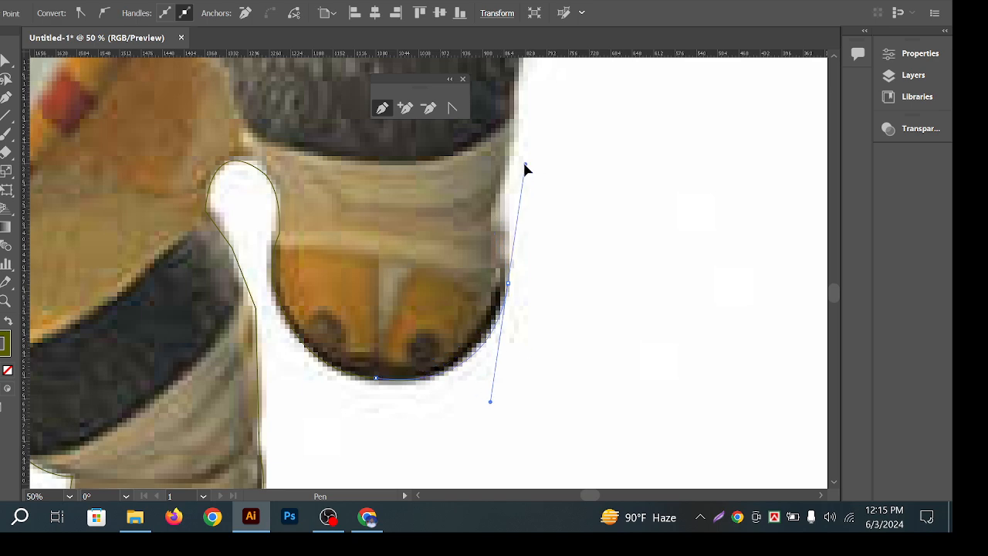
pyautogui.click(509, 285)
# Trace the raised leg's right edge up past the knee and curve over its top to the striped belt
pyautogui.hotkey('ctrl', '-')
pyautogui.hotkey('ctrl', '-')
pyautogui.hotkey('ctrl', '-')
pyautogui.moveTo(540, 254); pyautogui.dragTo(531, 310)
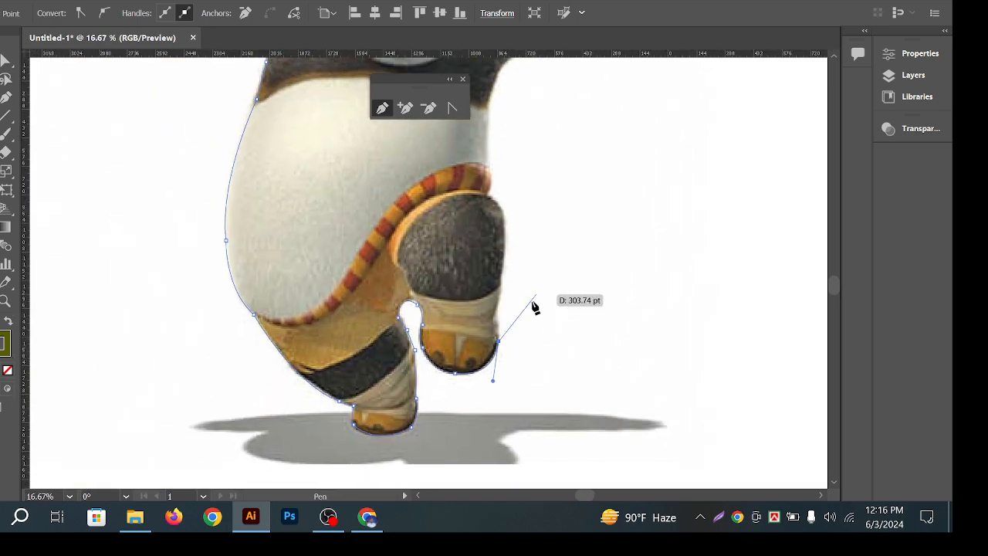
pyautogui.hotkey('ctrl', '+')
pyautogui.hotkey('ctrl', '+')
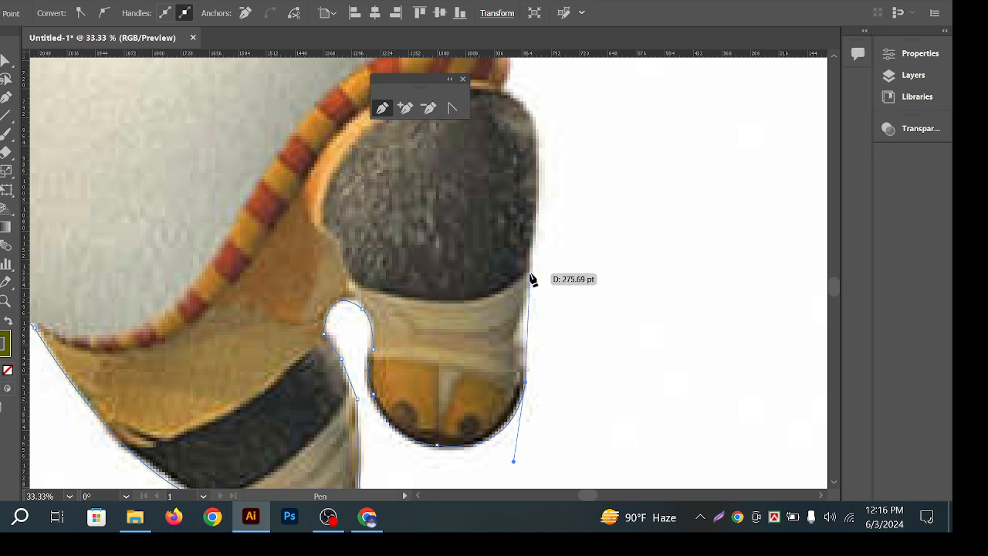
pyautogui.scroll(4, 549, 232)
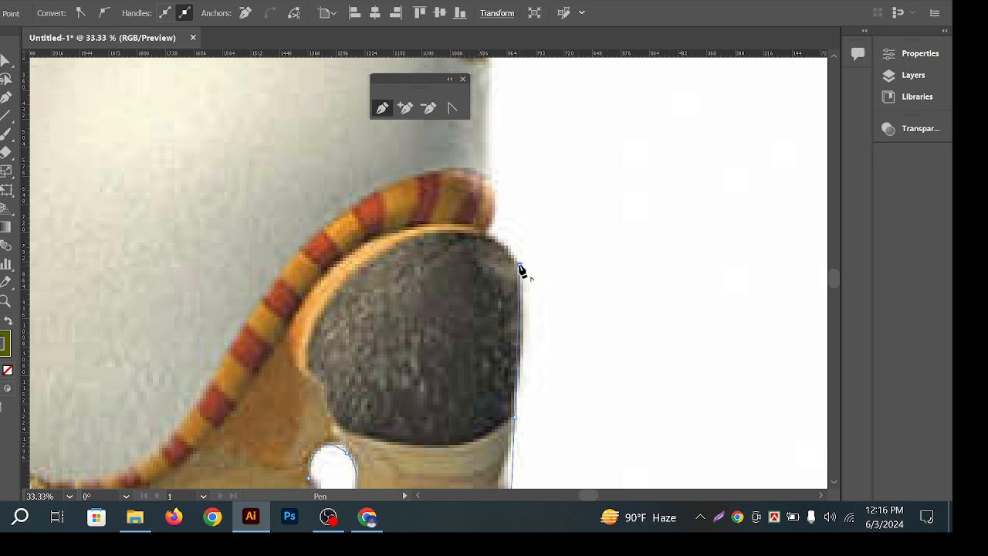
pyautogui.moveTo(520, 269); pyautogui.dragTo(514, 305)
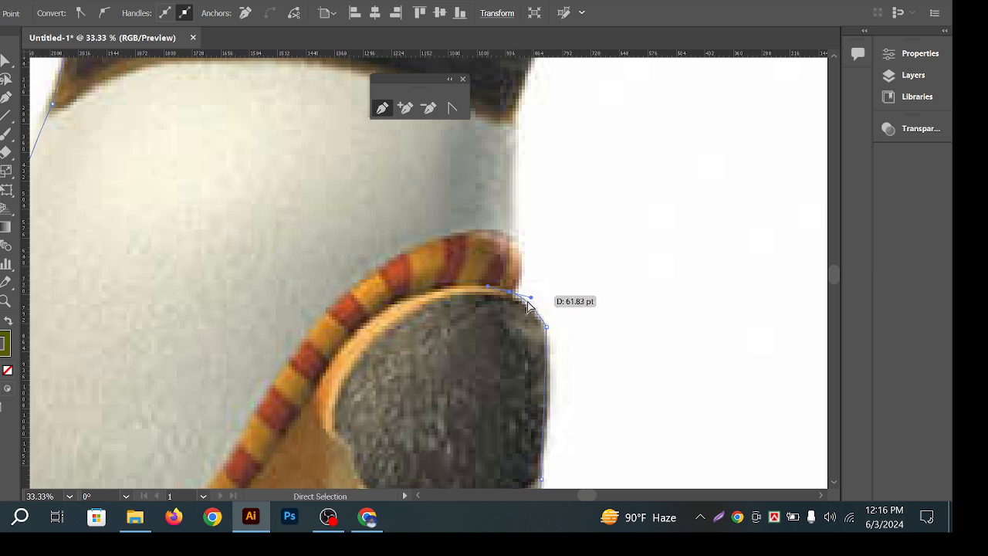
# Redo the anchor where the raised leg meets the striped belt, remove its outgoing handle and curve the path around the belt's end
pyautogui.hotkey('ctrl', 'z')
pyautogui.click(518, 293)
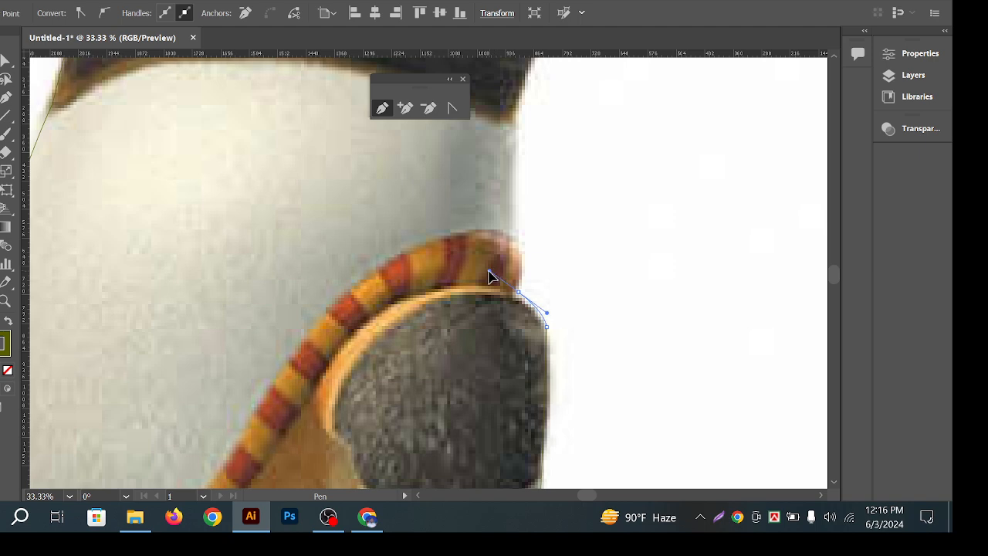
pyautogui.click(518, 294)
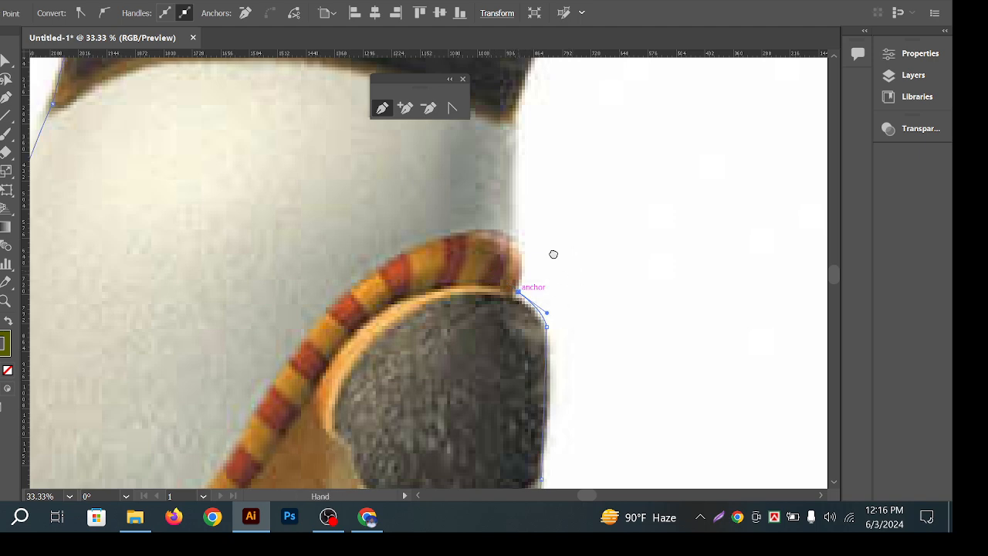
pyautogui.moveTo(554, 254); pyautogui.dragTo(494, 329)
pyautogui.hotkey('ctrl', 'space')
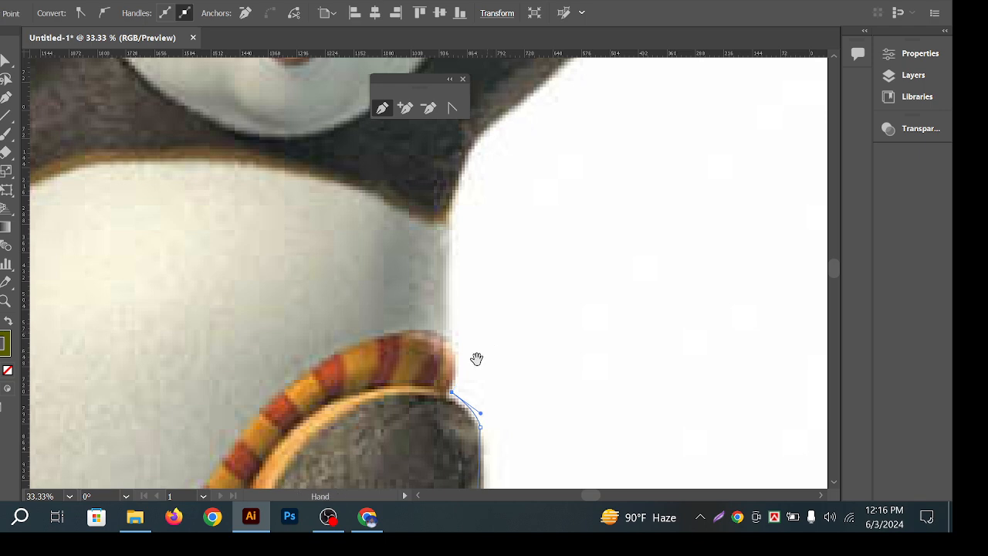
pyautogui.moveTo(471, 361); pyautogui.dragTo(482, 375)
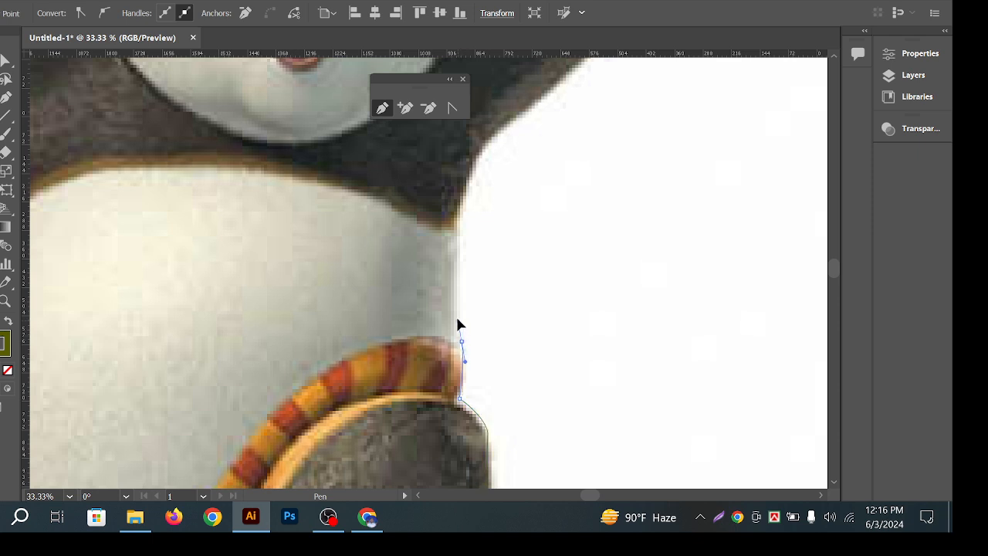
pyautogui.moveTo(457, 320); pyautogui.dragTo(452, 322)
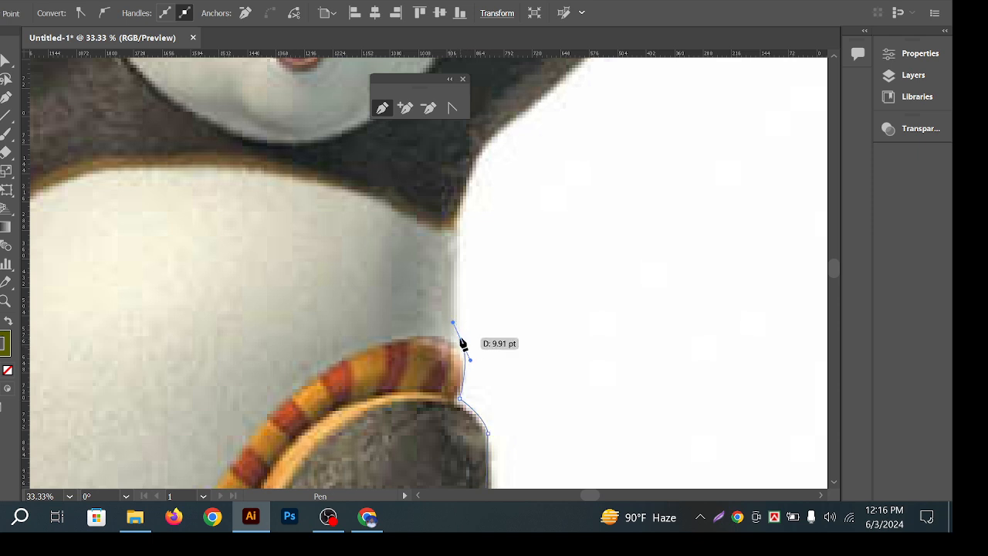
# Trace the belly's right edge up to the black fur and curve around the armpit, removing the outgoing handle
pyautogui.moveTo(493, 295); pyautogui.dragTo(465, 366)
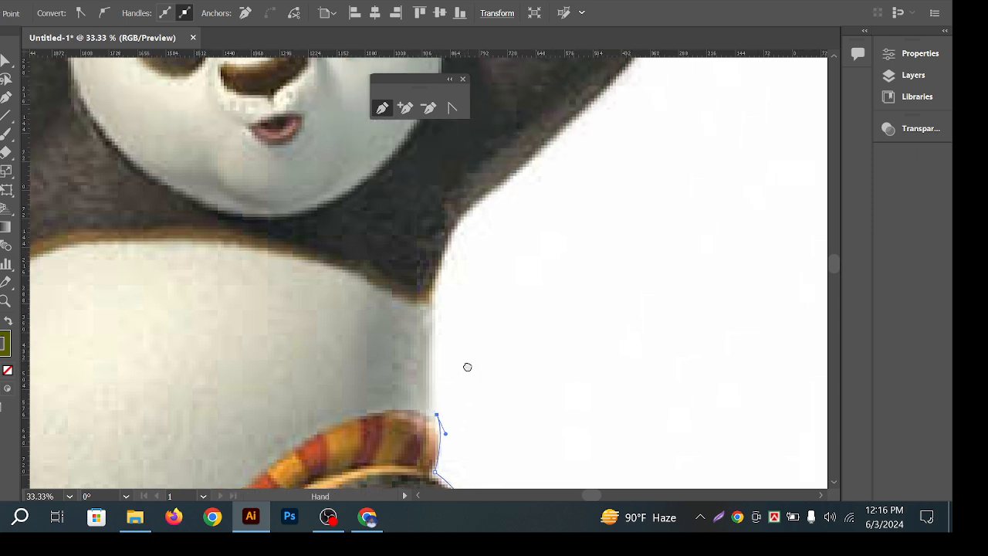
pyautogui.click(436, 302)
pyautogui.moveTo(435, 293); pyautogui.dragTo(380, 371)
pyautogui.moveTo(439, 281); pyautogui.dragTo(483, 267)
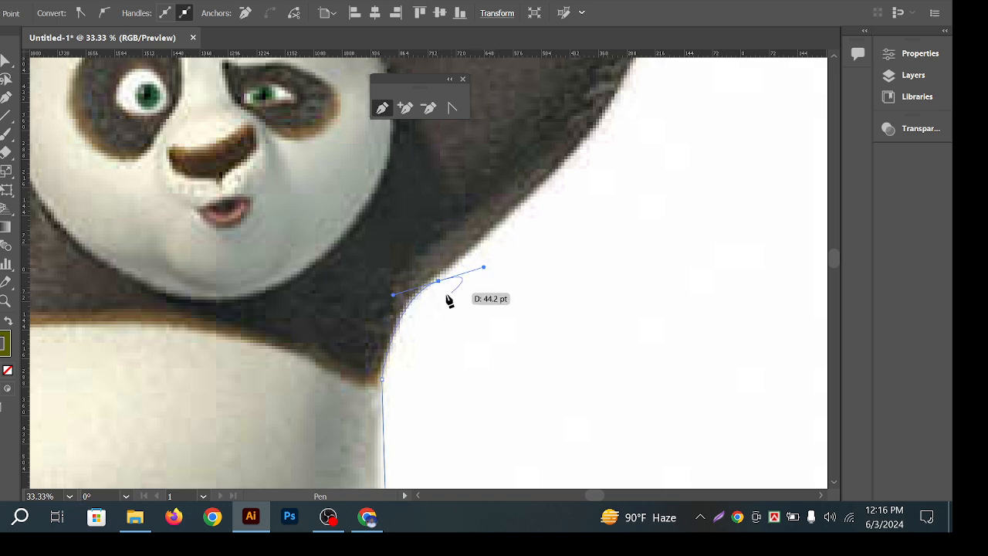
pyautogui.click(439, 282)
# Trace the right arm's outer edge with a straight segment and a curve towards the wrist, removing the last outgoing handle
pyautogui.scroll(3, 502, 309)
pyautogui.hscroll(2, 502, 309)
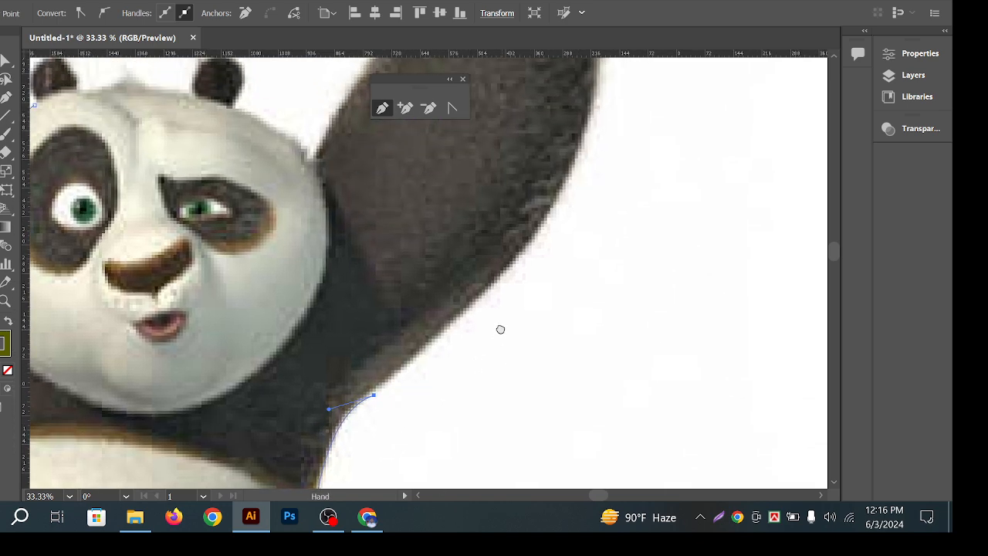
pyautogui.click(534, 246)
pyautogui.scroll(5, 533, 324)
pyautogui.hscroll(1, 533, 324)
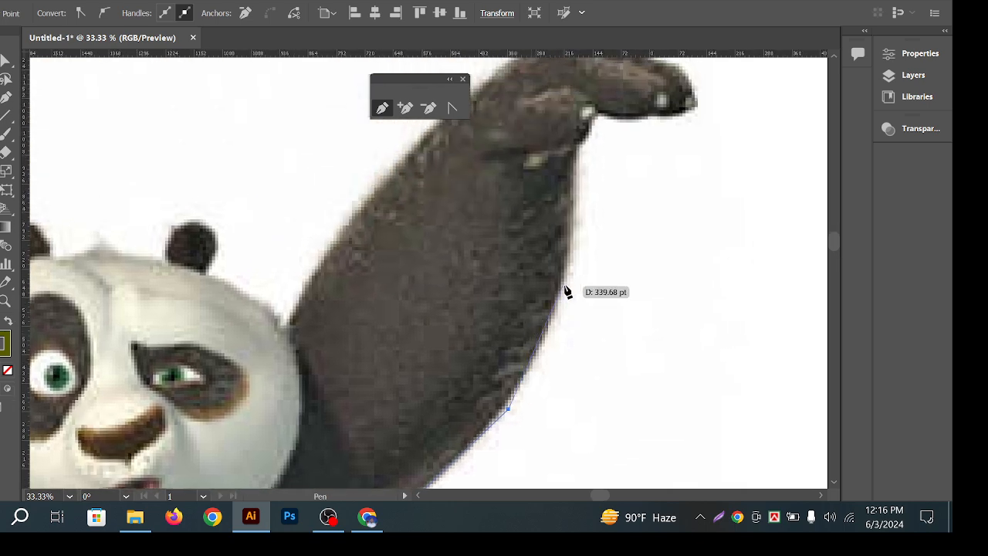
pyautogui.moveTo(567, 289); pyautogui.dragTo(569, 268)
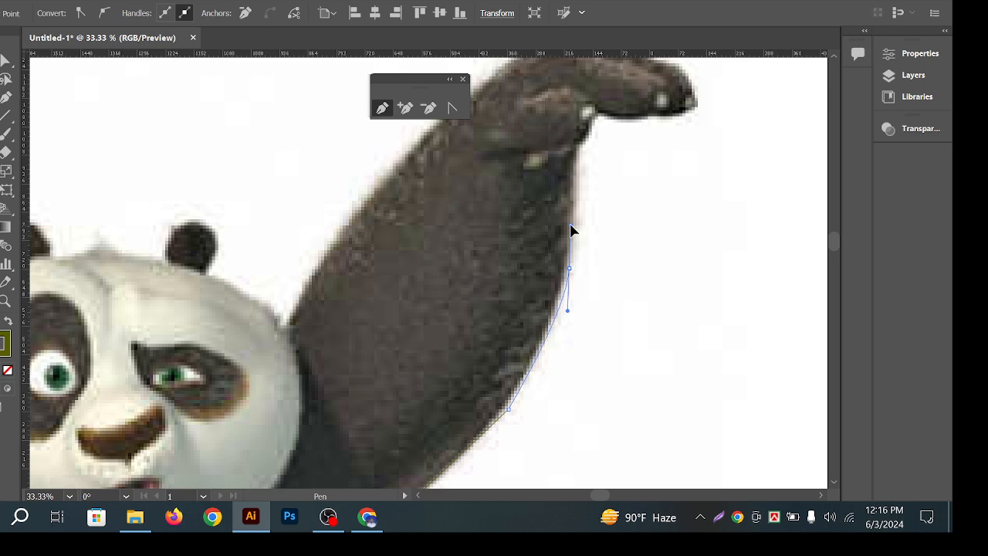
pyautogui.moveTo(571, 226); pyautogui.dragTo(570, 221)
pyautogui.click(570, 268)
# Curve the path up to the right wrist and around the thumb to the palm, removing the outgoing handle at each anchor
pyautogui.press('space')
pyautogui.moveTo(577, 172); pyautogui.dragTo(548, 226)
pyautogui.hotkey('ctrl', 'z')
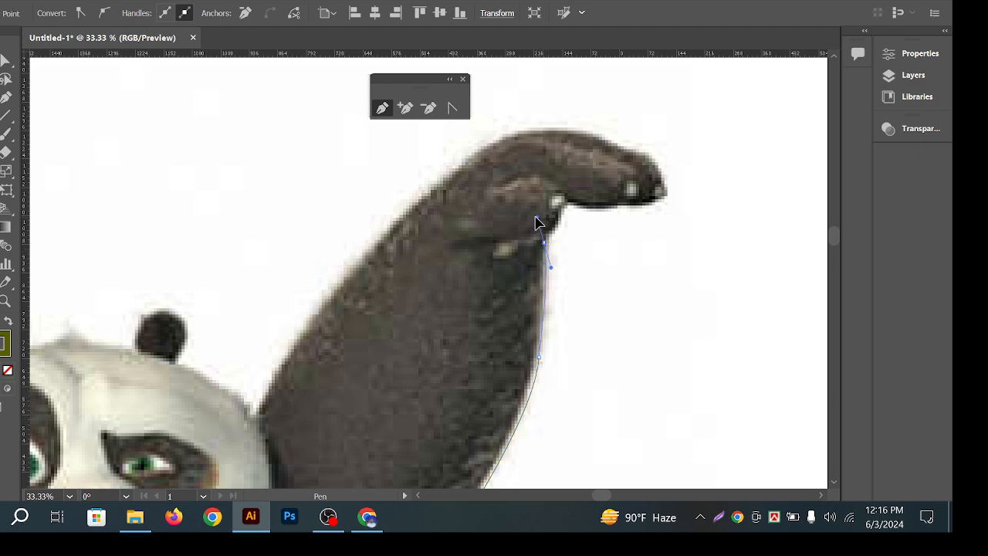
pyautogui.click(544, 243)
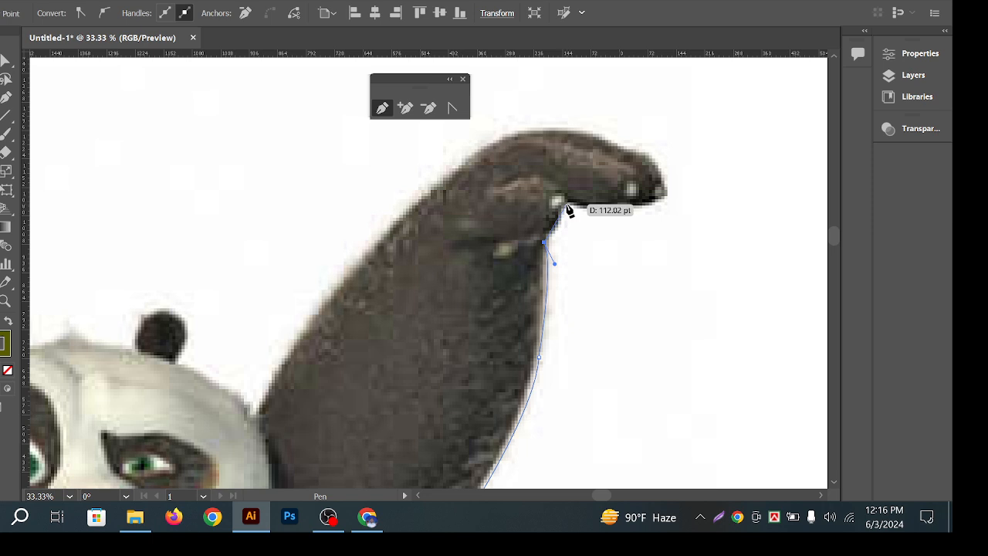
pyautogui.moveTo(566, 203); pyautogui.dragTo(572, 179)
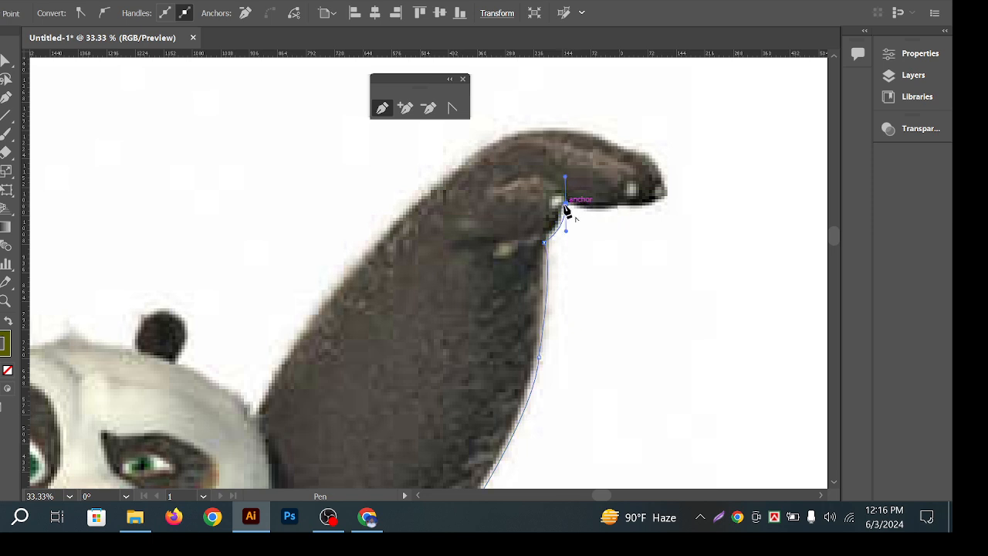
pyautogui.click(566, 204)
# Curve the path under the right hand's fingers, around the fingertips and over the back of the hand, removing the outgoing handles
pyautogui.moveTo(654, 199); pyautogui.dragTo(672, 194)
pyautogui.click(655, 199)
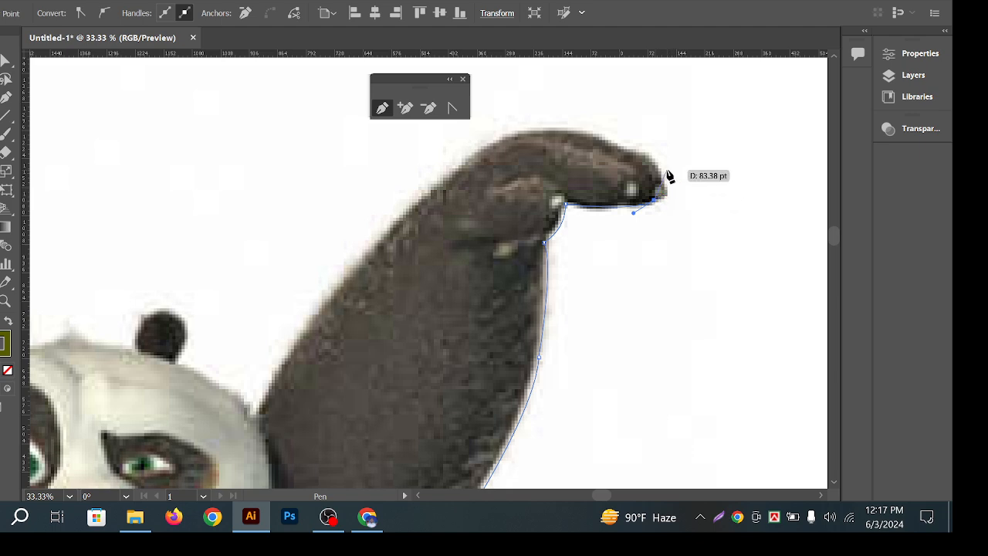
pyautogui.moveTo(664, 171); pyautogui.dragTo(645, 160)
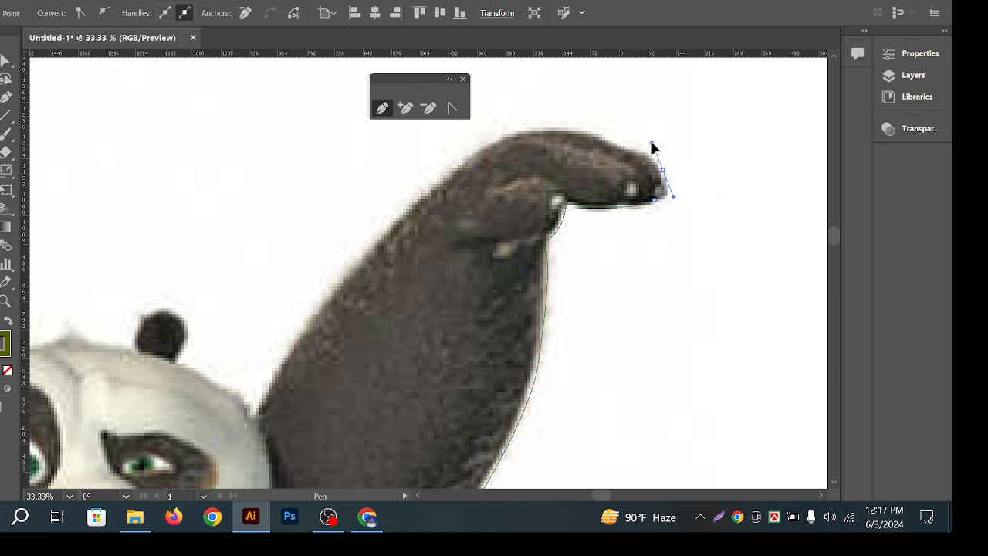
pyautogui.click(664, 170)
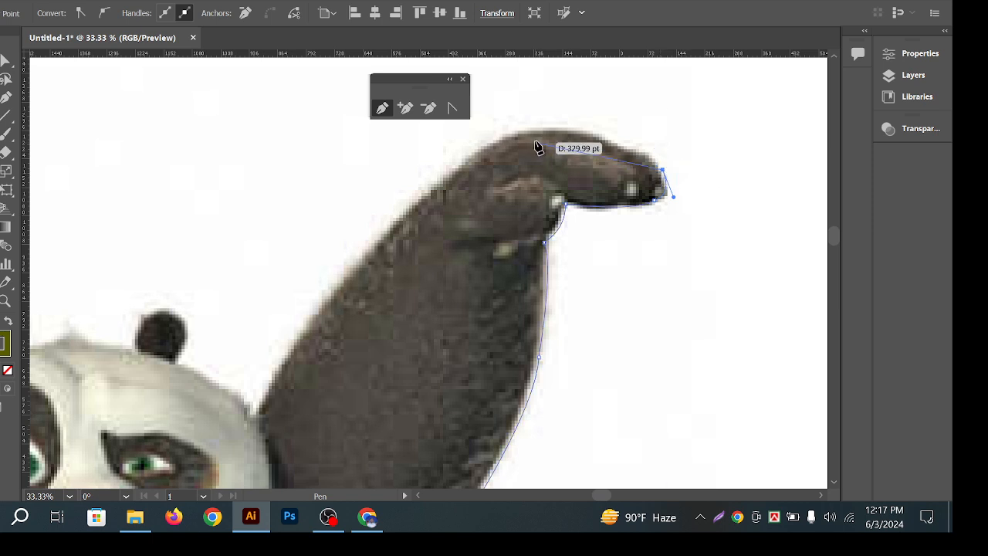
pyautogui.moveTo(539, 132); pyautogui.dragTo(460, 146)
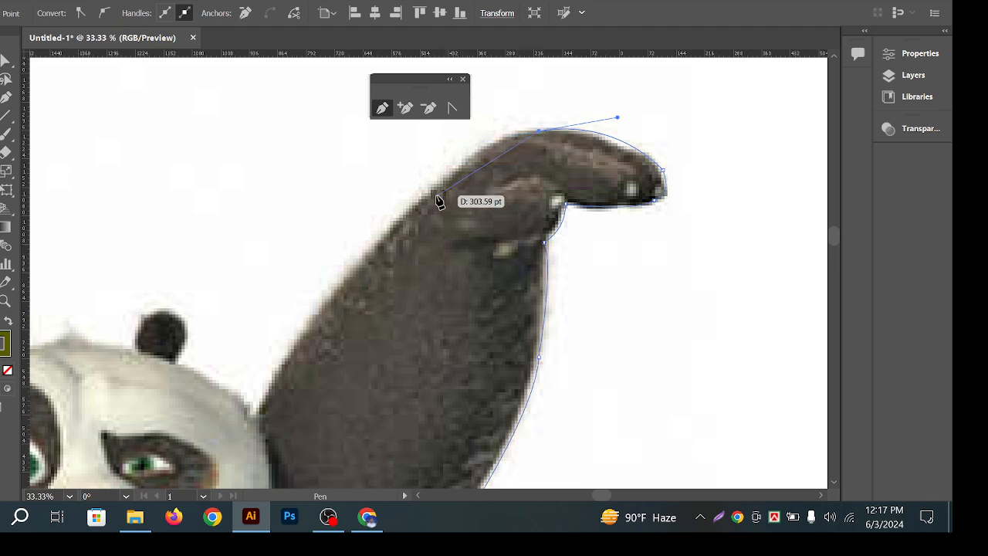
# Curve the path down the right arm's inner edge to the point where the arm meets the head
pyautogui.moveTo(438, 196); pyautogui.dragTo(390, 259)
pyautogui.hotkey('ctrl', 'z')
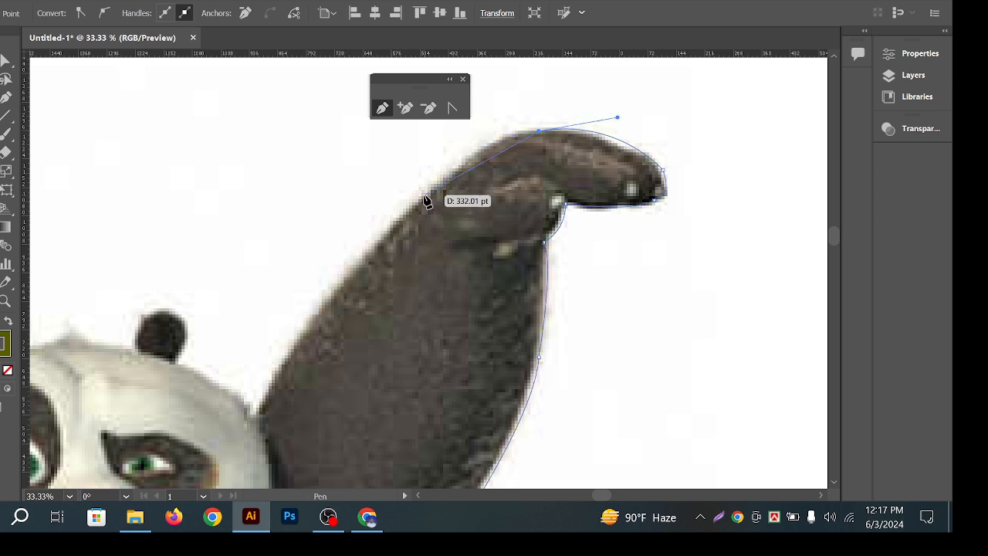
pyautogui.moveTo(425, 195); pyautogui.dragTo(372, 258)
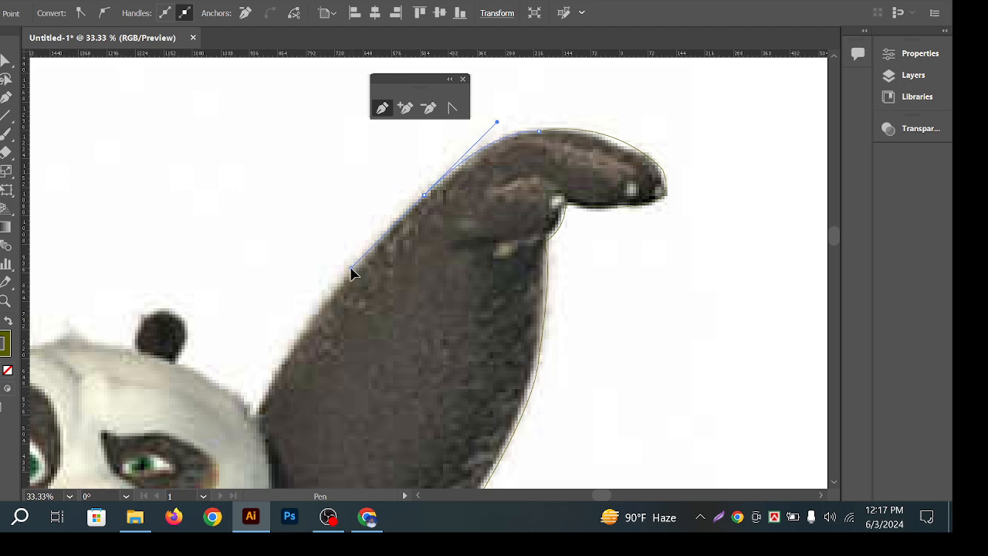
pyautogui.click(425, 194)
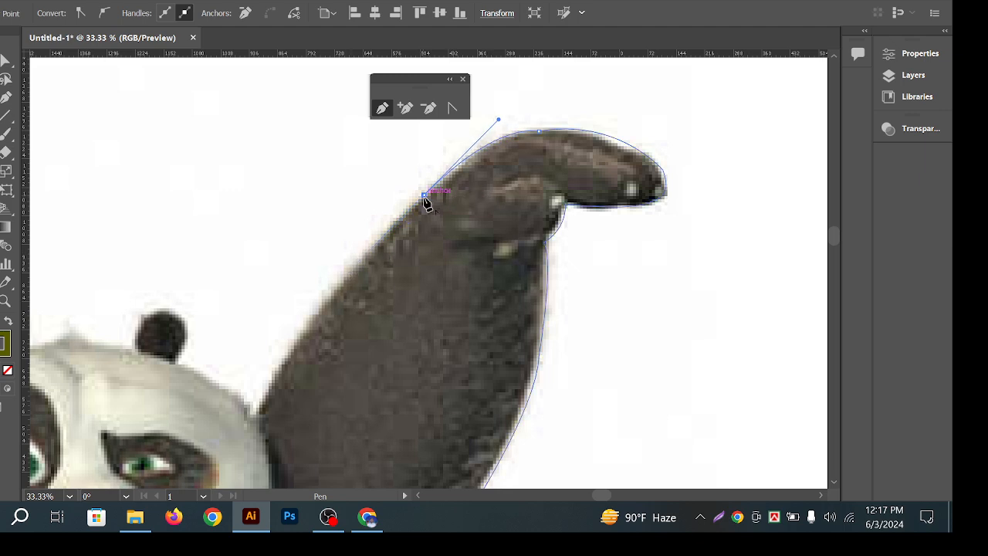
pyautogui.scroll(-2, 449, 249)
pyautogui.moveTo(442, 302); pyautogui.dragTo(466, 261)
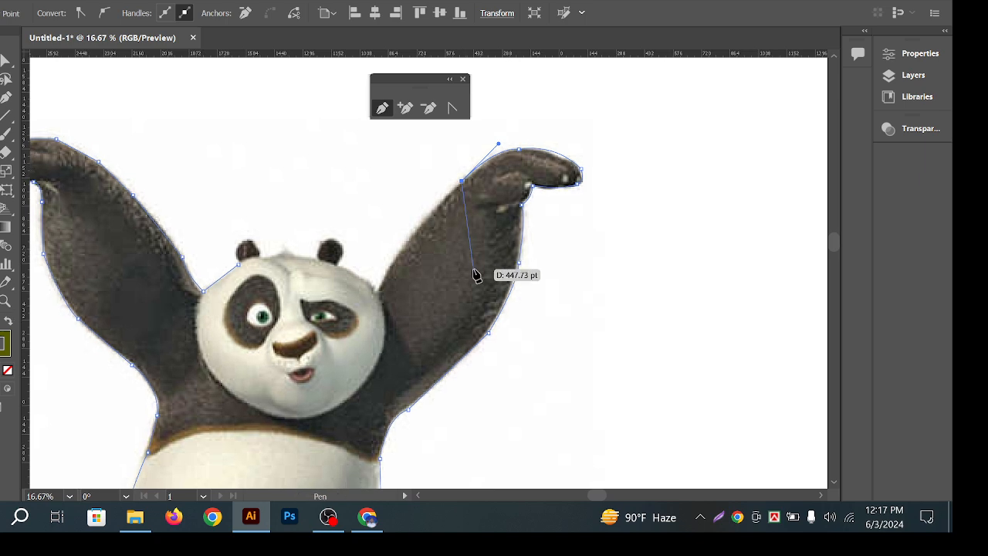
pyautogui.click(380, 291)
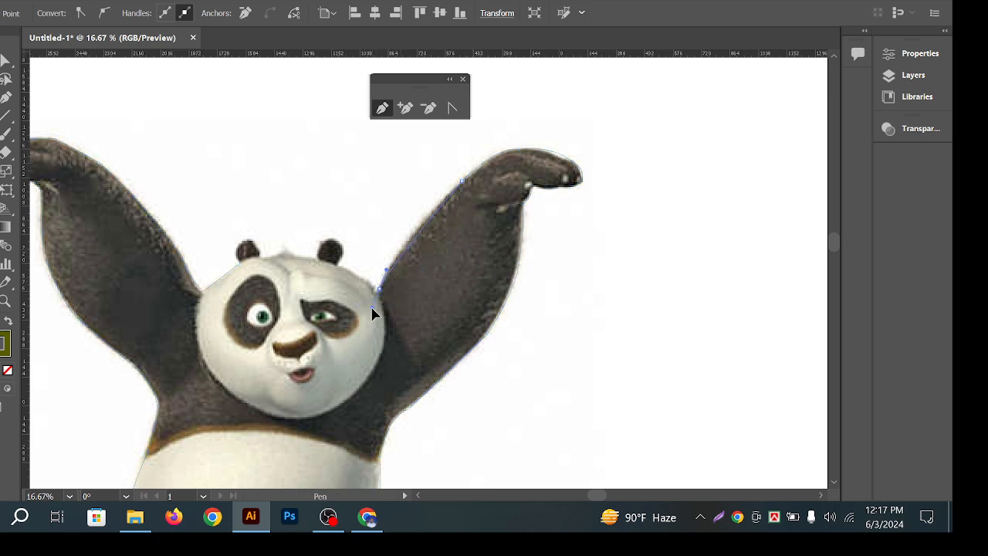
pyautogui.moveTo(359, 343); pyautogui.dragTo(359, 343)
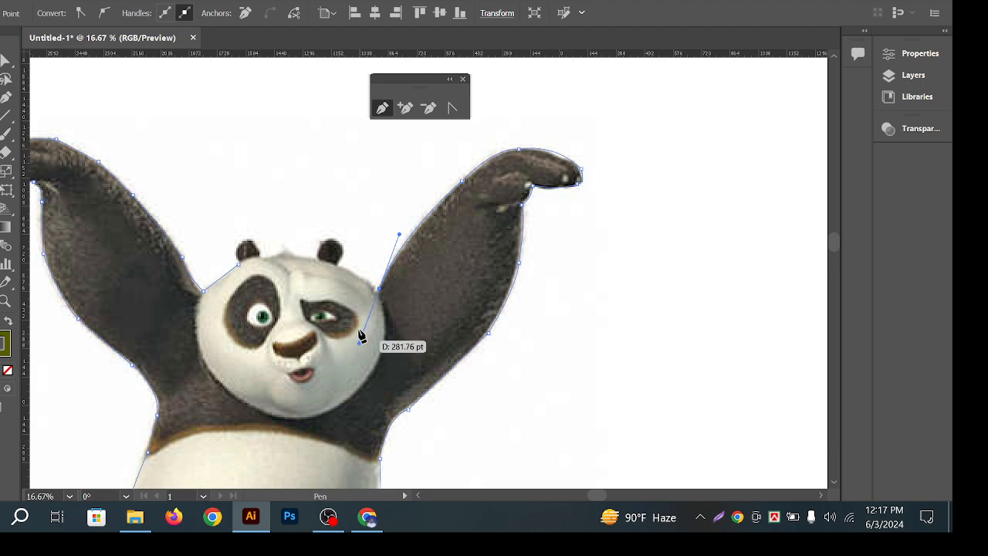
# Curve the path along the head to the right ear's base and up the ear's outer side, removing the outgoing handles
pyautogui.scroll(5, 380, 292)
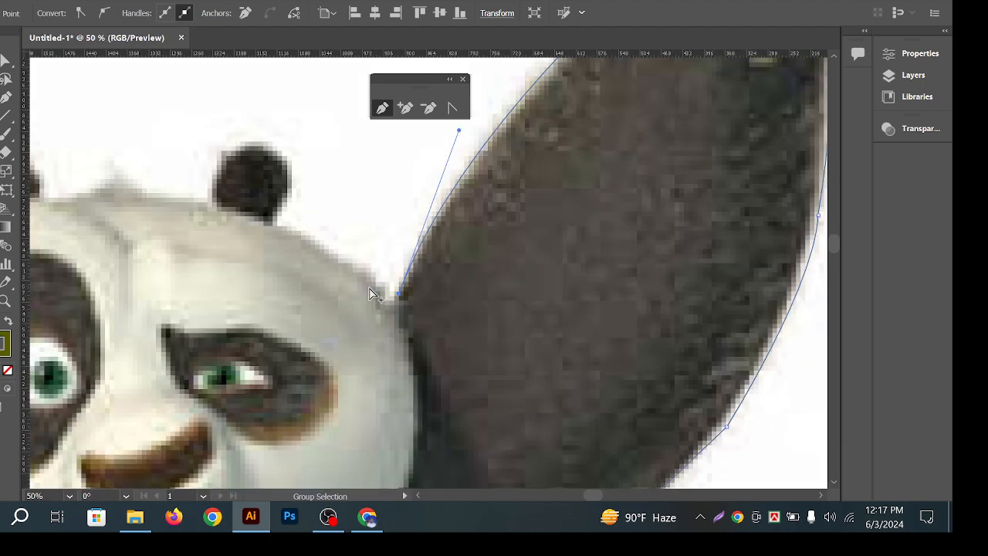
pyautogui.moveTo(189, 163)
pyautogui.mouseDown()
pyautogui.moveTo(157, 188)
pyautogui.moveTo(126, 194)
pyautogui.moveTo(100, 163)
pyautogui.moveTo(48, 152)
pyautogui.mouseUp()
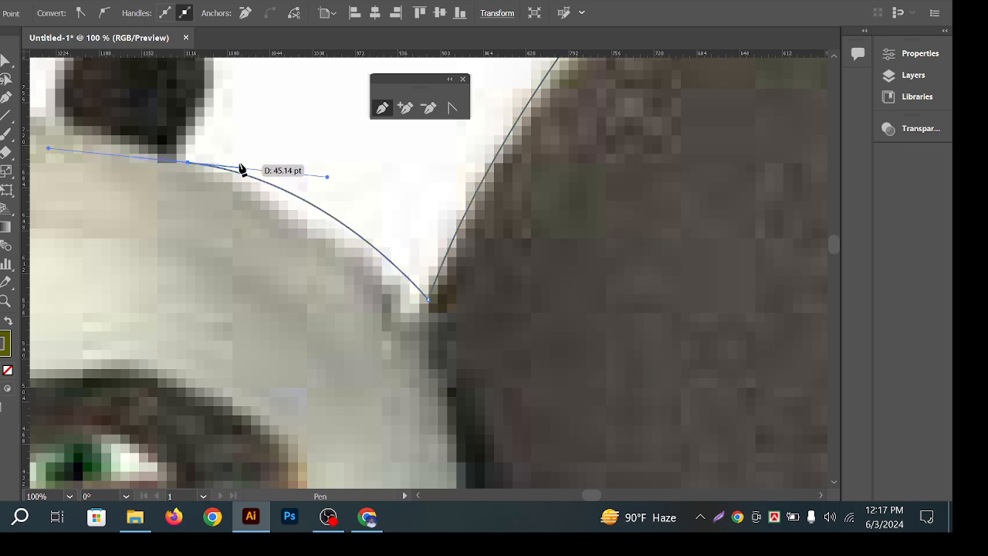
pyautogui.scroll(-1, 203, 160)
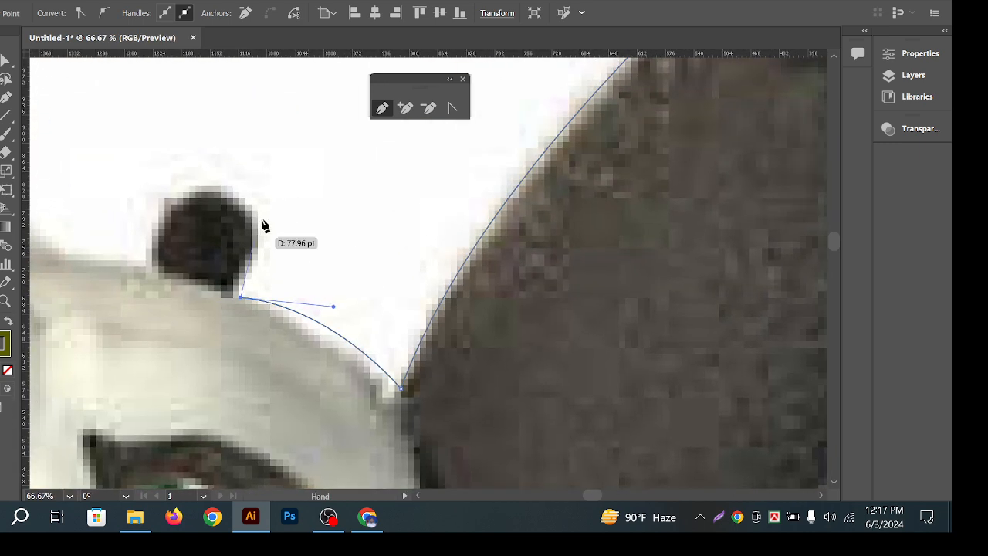
pyautogui.moveTo(242, 206); pyautogui.dragTo(203, 193)
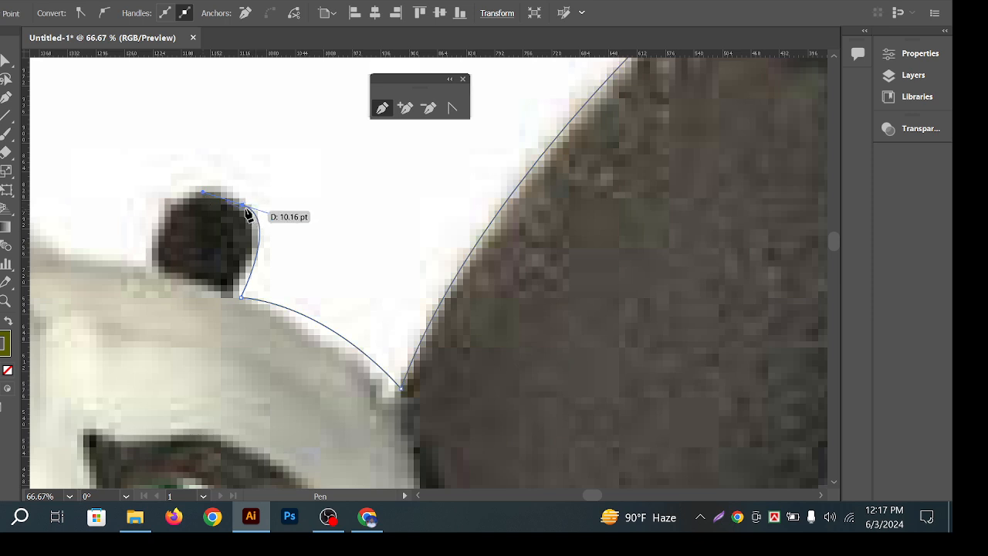
pyautogui.click(243, 206)
# Curve the path over the right ear's top, remove the outgoing handle and add a straight segment down to the head
pyautogui.moveTo(159, 228); pyautogui.dragTo(113, 304)
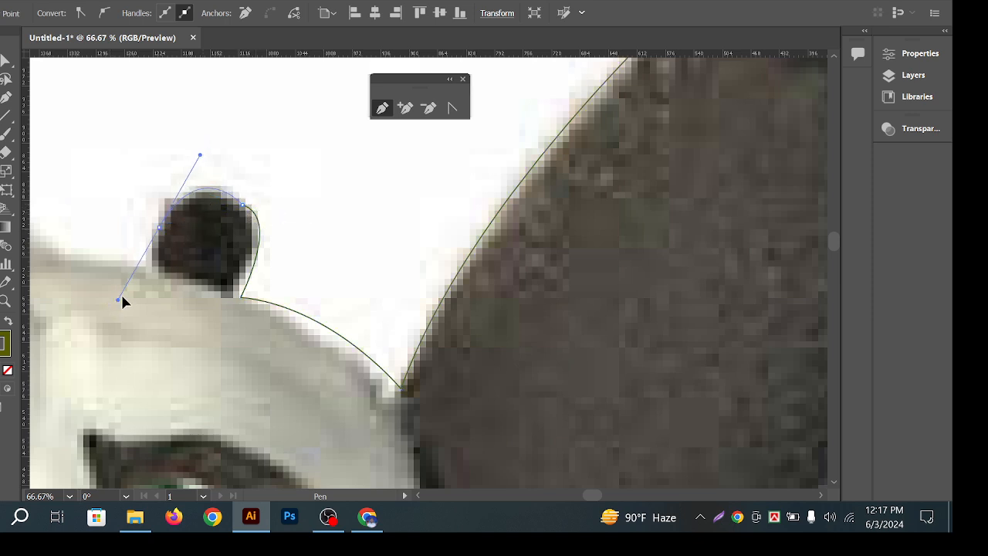
pyautogui.hotkey('ctrl', 'z')
pyautogui.moveTo(154, 228); pyautogui.dragTo(122, 288)
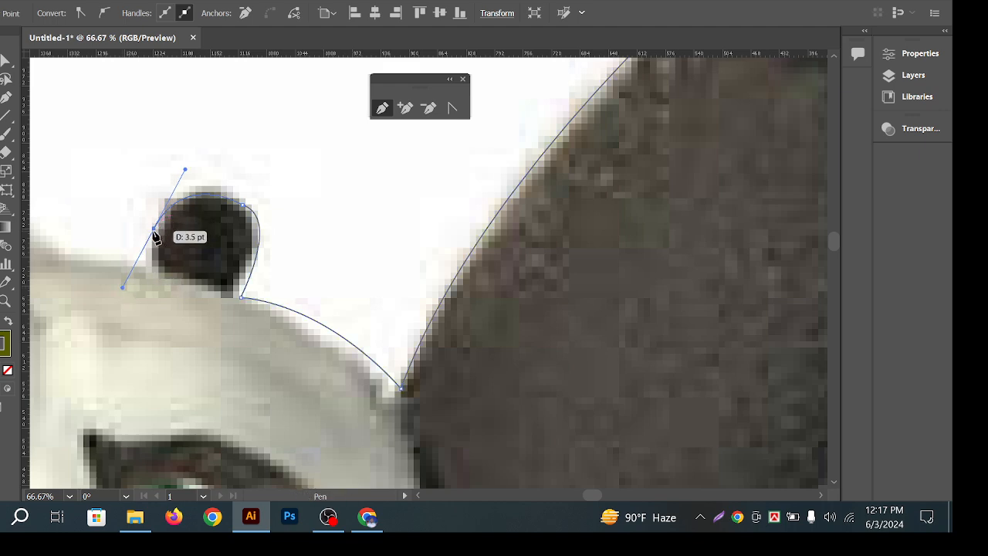
pyautogui.click(155, 229)
pyautogui.scroll(-2, 173, 235)
pyautogui.press('space')
pyautogui.moveTo(470, 258); pyautogui.dragTo(481, 267)
pyautogui.scroll(2, 493, 248)
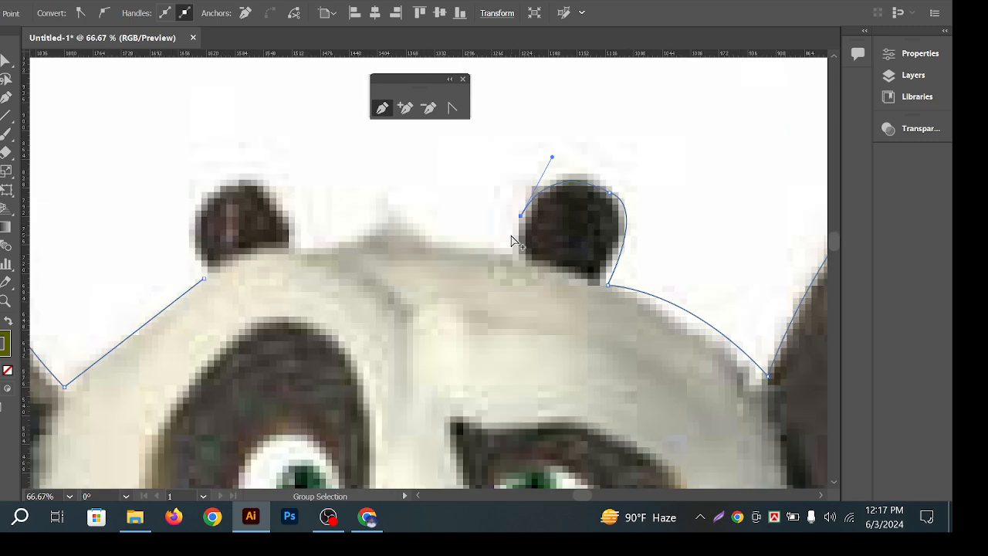
pyautogui.click(518, 252)
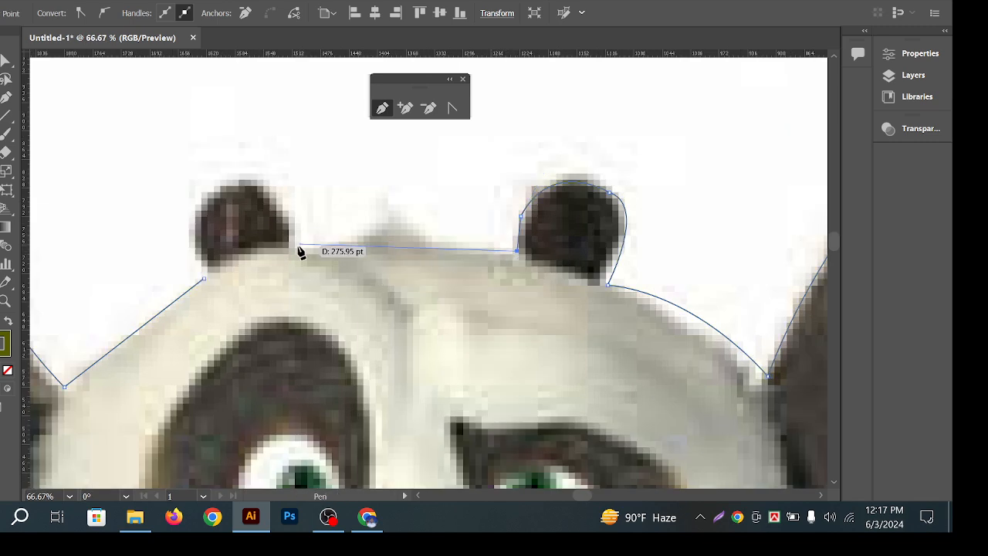
# Trace over the hair tuft to the left ear, curve around the ear and close the path at its starting anchor
pyautogui.scroll(-2, 386, 254)
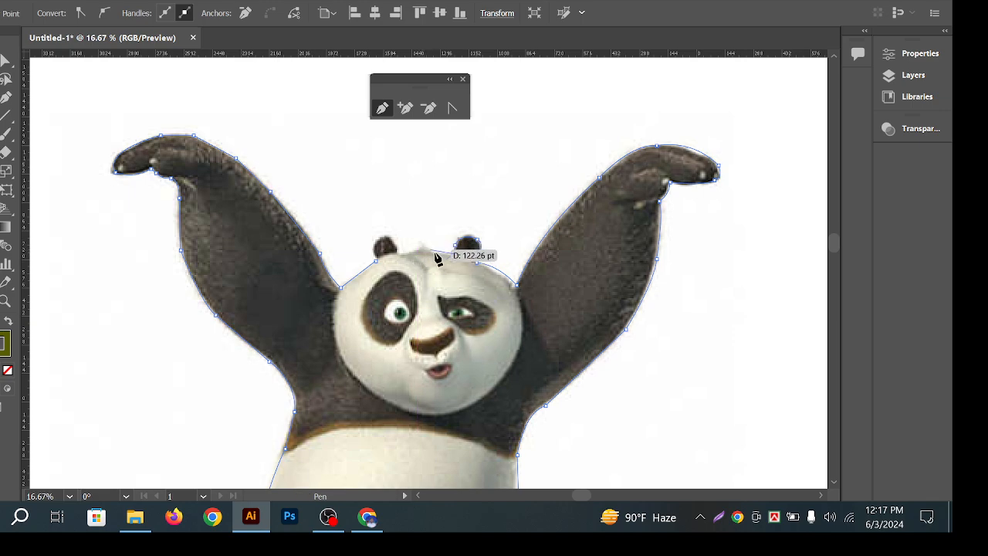
pyautogui.scroll(3, 429, 260)
pyautogui.scroll(3, 428, 262)
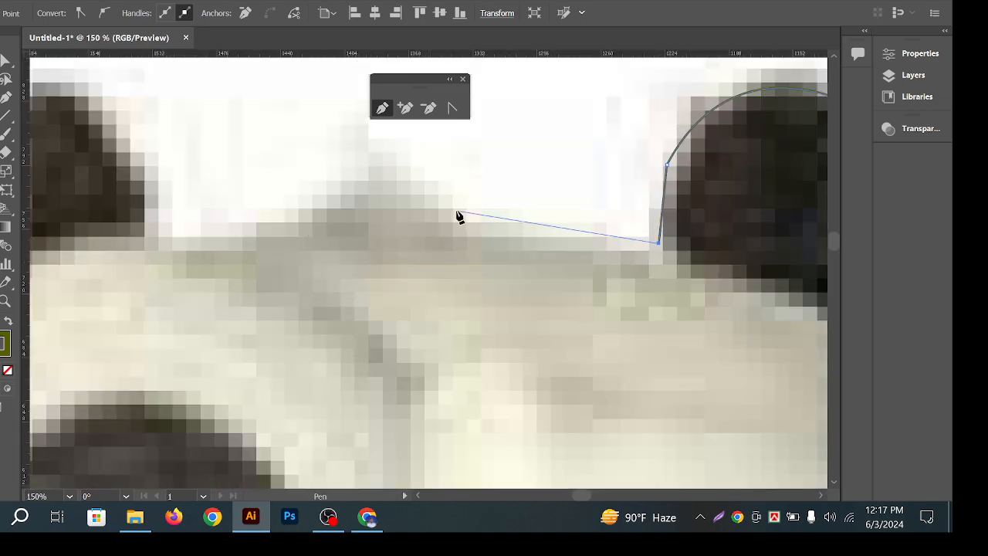
pyautogui.moveTo(456, 210); pyautogui.dragTo(390, 283)
pyautogui.scroll(-3, 461, 214)
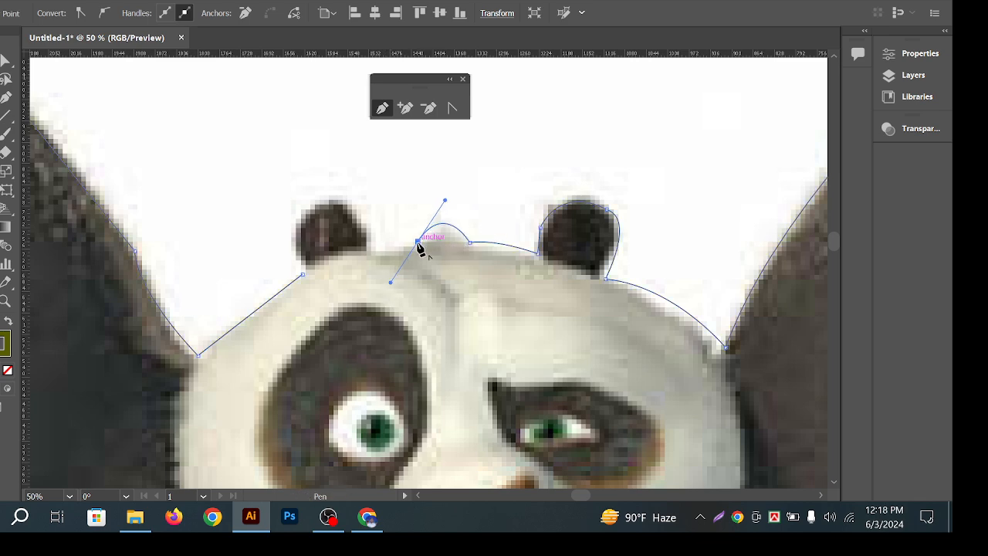
pyautogui.click(371, 249)
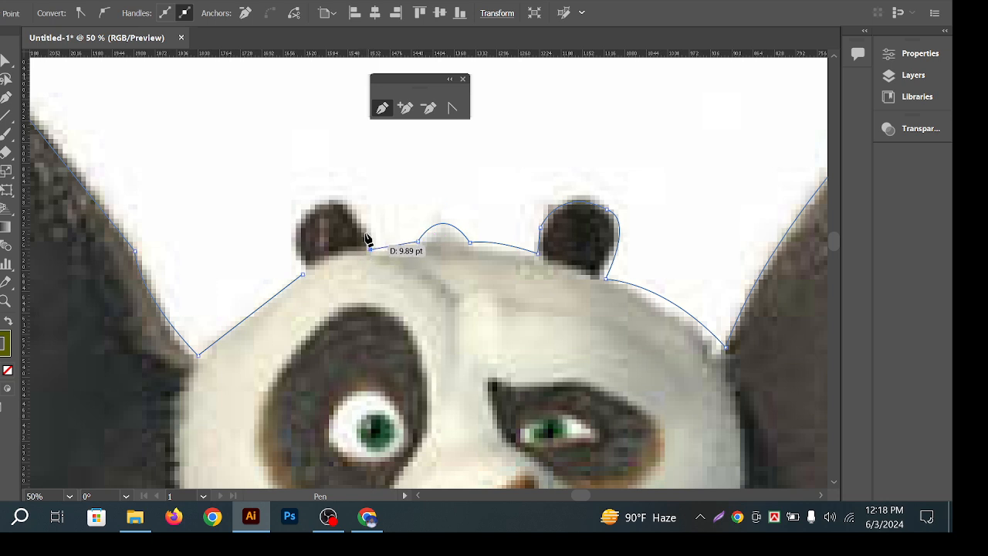
pyautogui.moveTo(325, 202); pyautogui.dragTo(283, 204)
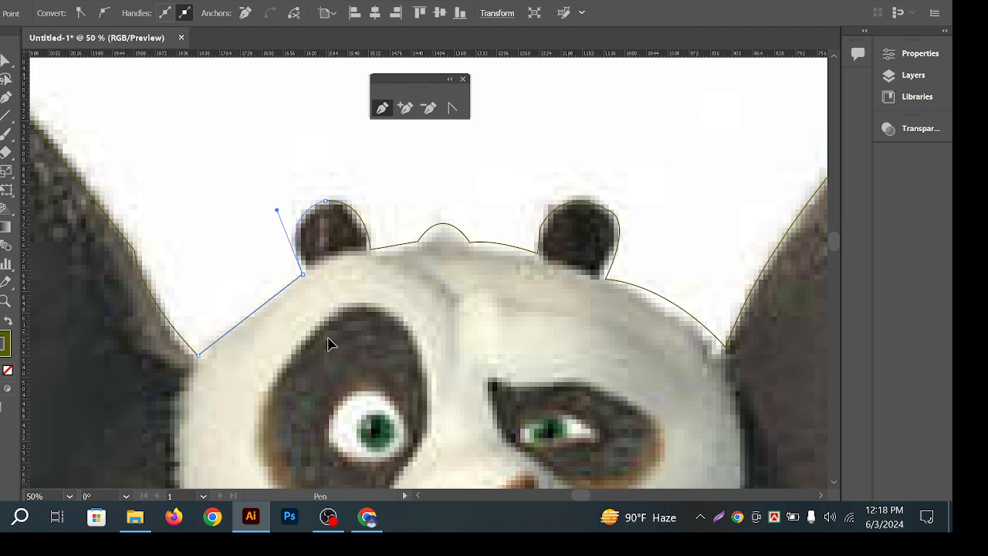
# Deselect the finished path and select the whole traced panda outline with a selection marquee
pyautogui.hotkey('ctrl', '-')
pyautogui.hotkey('ctrl', '-')
pyautogui.hotkey('ctrl', '-')
pyautogui.hotkey('ctrl', '-')
pyautogui.hotkey('ctrl', '-')
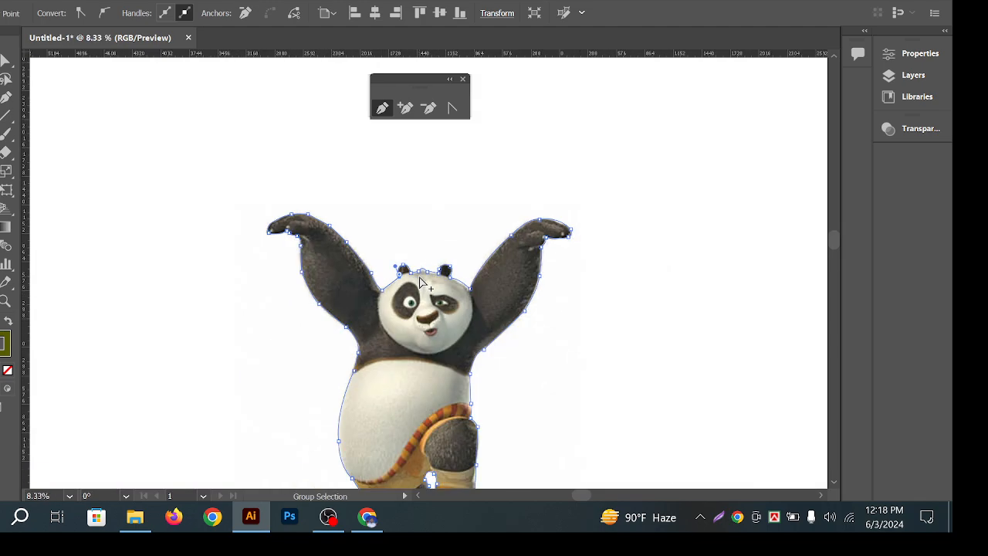
pyautogui.hotkey('ctrl', '-')
pyautogui.press('v')
pyautogui.click(522, 305)
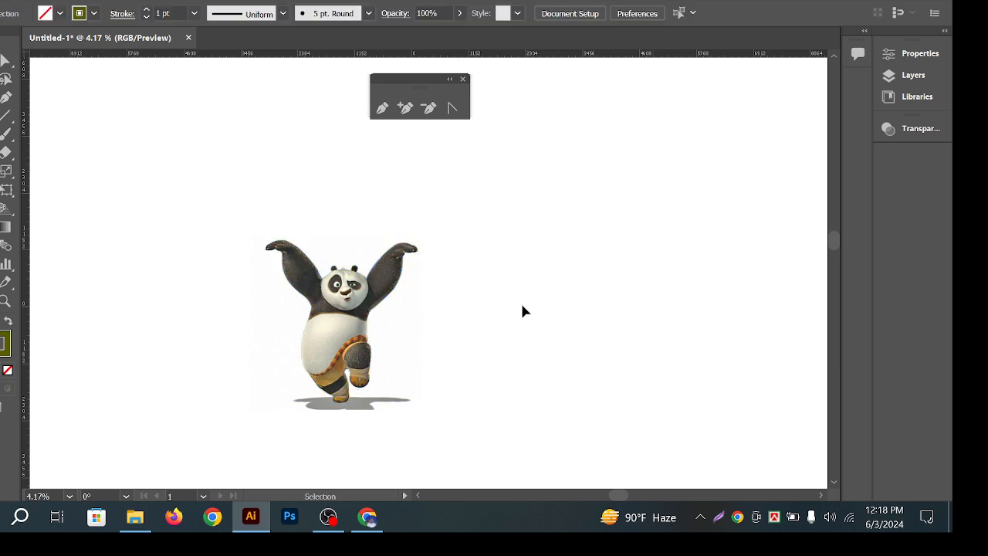
pyautogui.moveTo(232, 215); pyautogui.dragTo(568, 345)
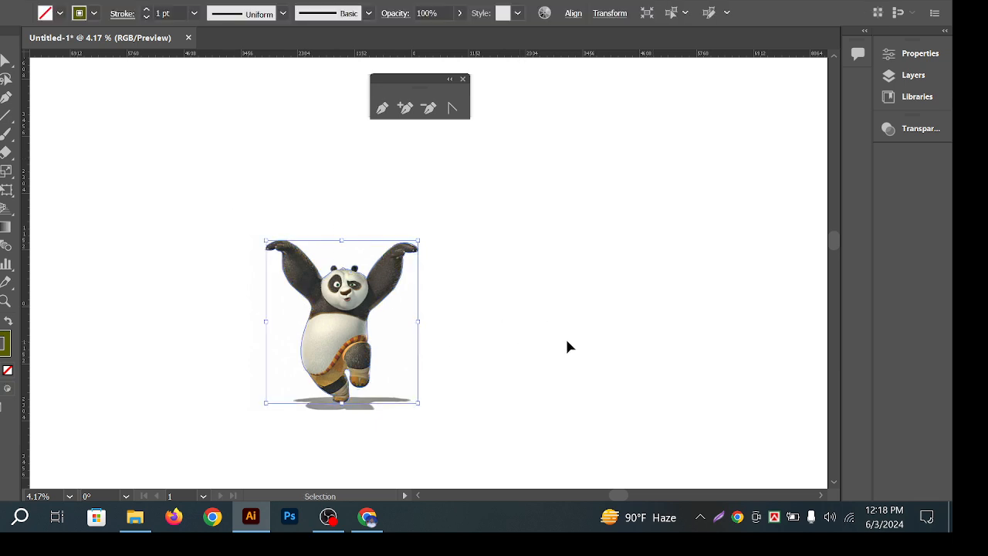
# Swap the traced body outline's stroke colour to its fill and move the silhouette to the right of the panda picture
pyautogui.click(9, 324)
pyautogui.click(110, 278)
pyautogui.moveTo(345, 334); pyautogui.dragTo(592, 344)
pyautogui.click(517, 205)
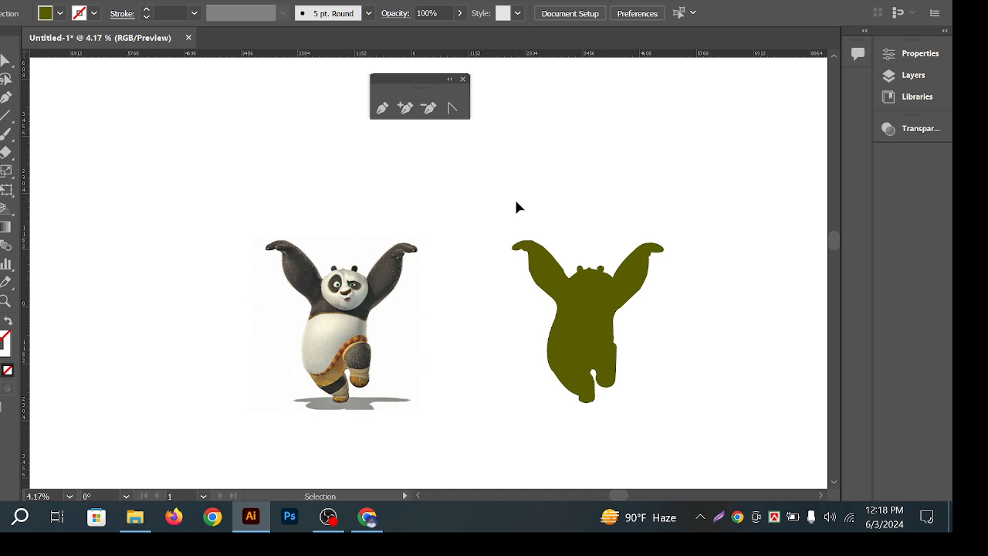
# Undo the silhouette's move and swap its fill colour back to the stroke
pyautogui.hotkey('ctrl', 'z')
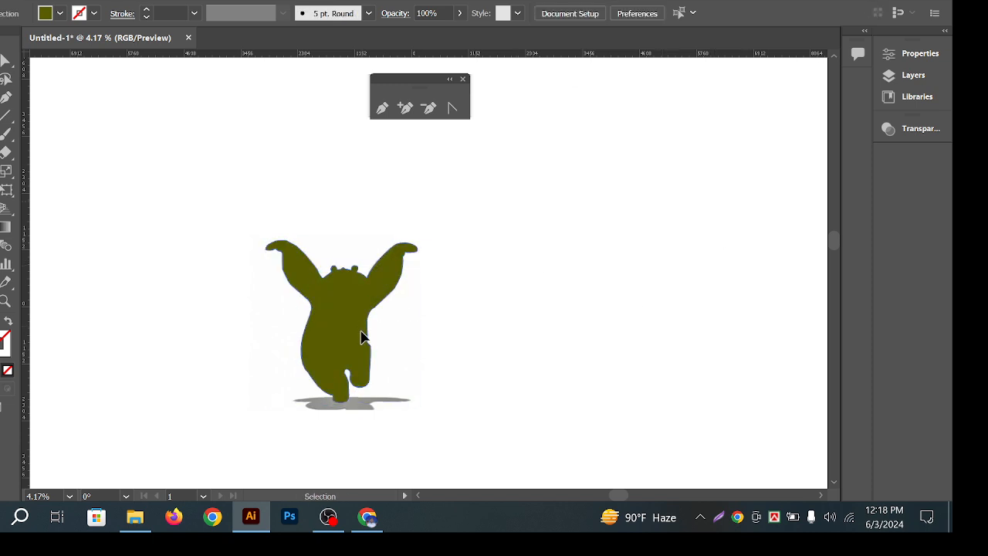
pyautogui.click(360, 332)
pyautogui.click(6, 322)
pyautogui.press('a')
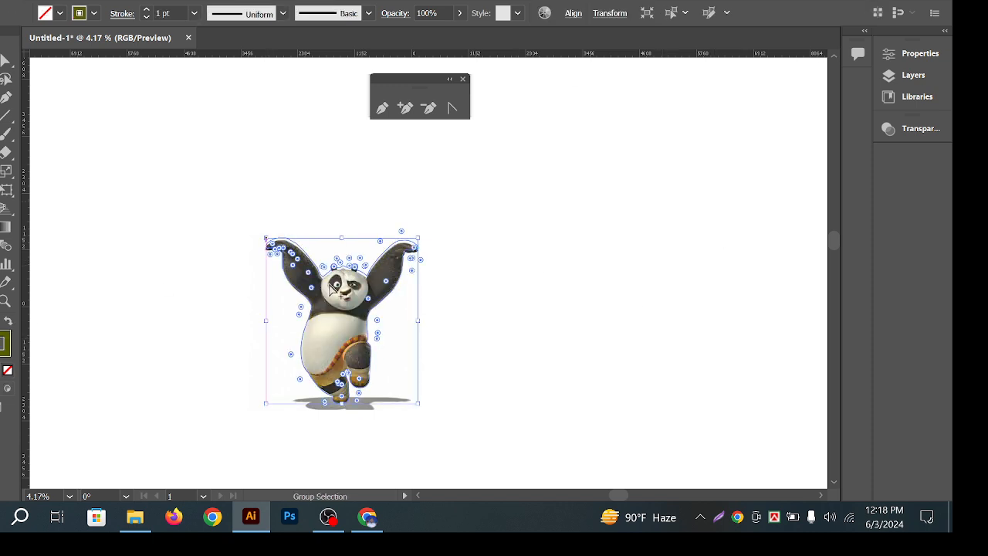
# Start a Pen path around the panda's left eye patch, curving from its upper-left edge down to its lowest point
pyautogui.scroll(6, 336, 286)
pyautogui.moveTo(435, 288); pyautogui.dragTo(422, 321)
pyautogui.press('v')
pyautogui.click(585, 131)
pyautogui.click(6, 96)
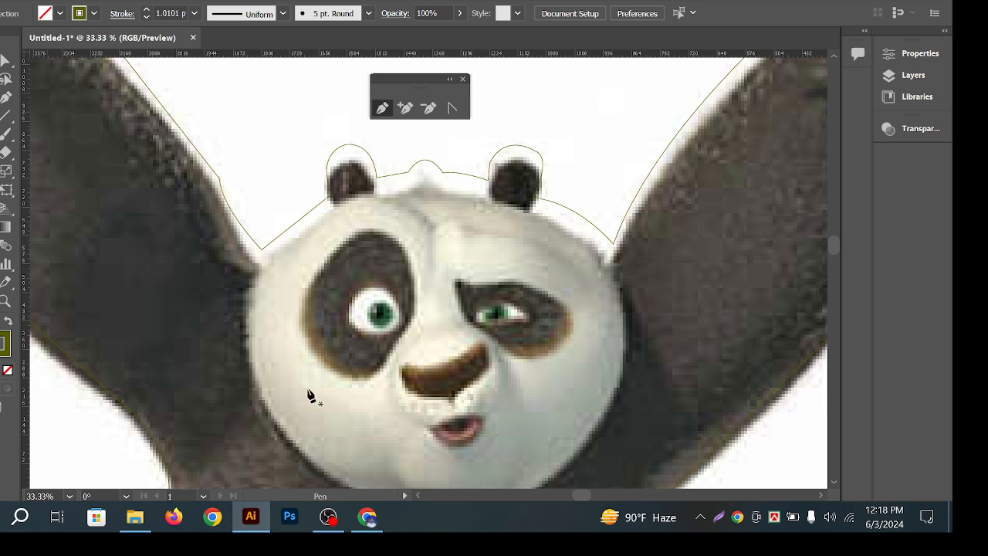
pyautogui.click(325, 260)
pyautogui.click(361, 376)
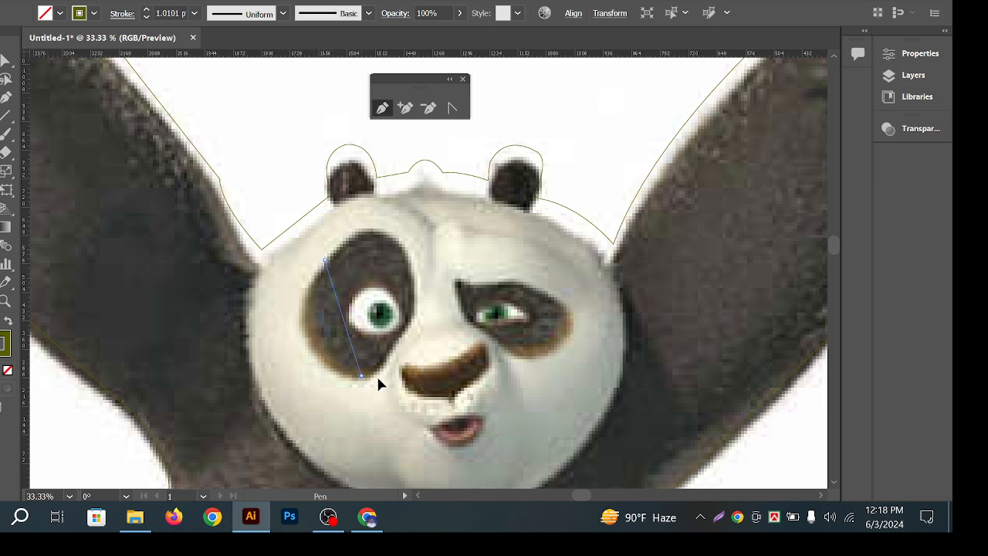
pyautogui.moveTo(433, 398); pyautogui.dragTo(457, 401)
pyautogui.click(361, 377)
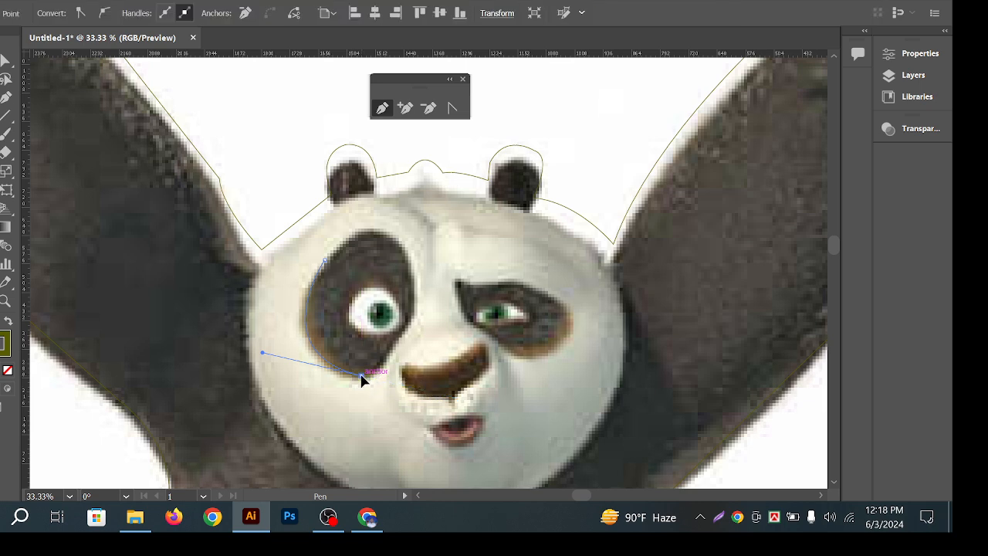
# Continue the path up the inner side of the left eye patch and close it with a curve over the top
pyautogui.click(411, 326)
pyautogui.moveTo(421, 294); pyautogui.dragTo(424, 291)
pyautogui.click(412, 323)
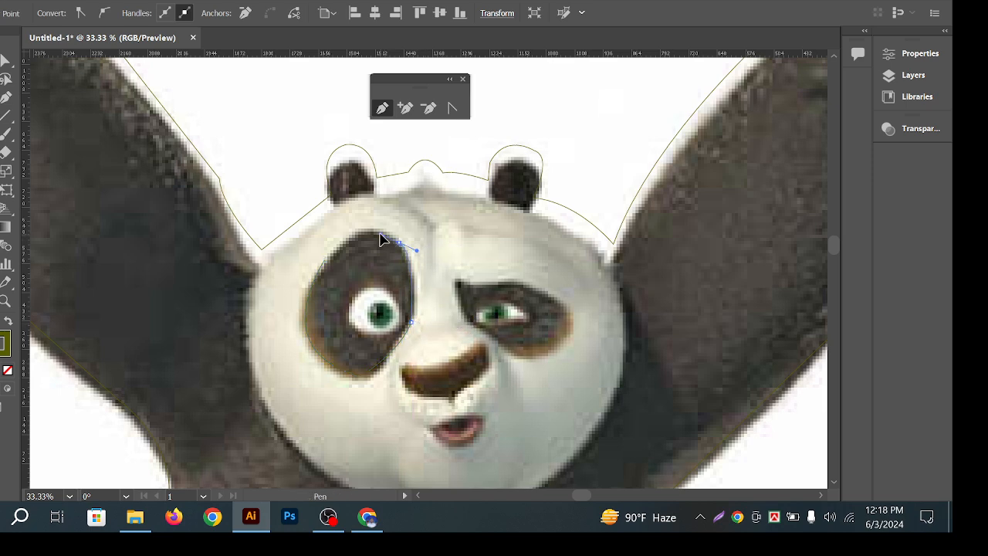
pyautogui.moveTo(399, 244); pyautogui.dragTo(420, 252)
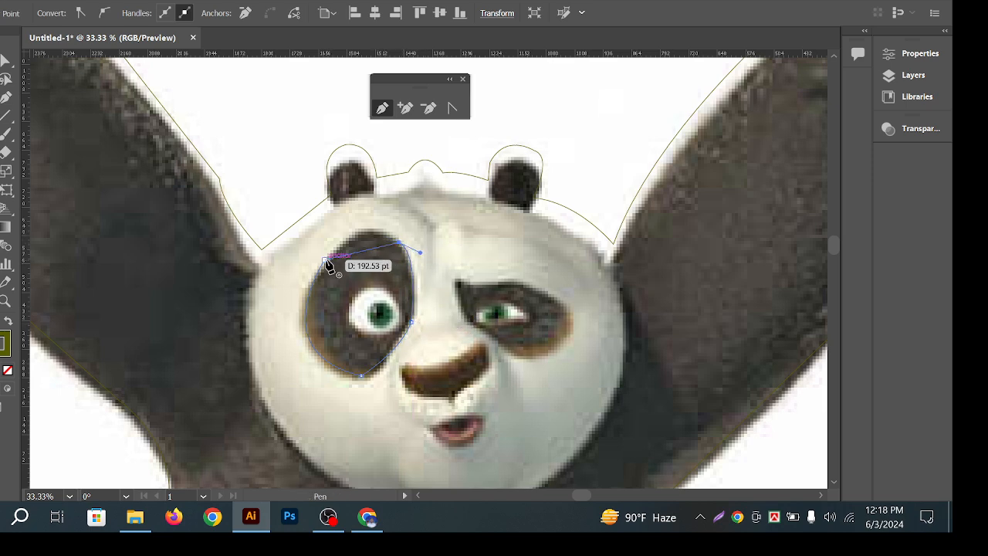
pyautogui.moveTo(333, 245); pyautogui.dragTo(321, 273)
pyautogui.moveTo(274, 317); pyautogui.dragTo(285, 317)
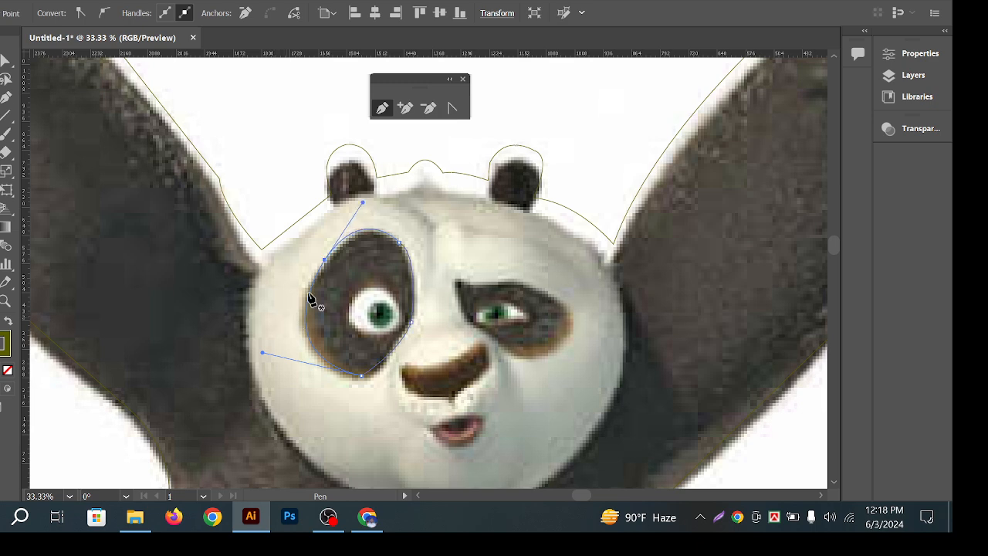
# Trace the panda's right eye patch as a closed curved Pen path, starting from its pointed inner corner
pyautogui.click(456, 281)
pyautogui.moveTo(525, 358); pyautogui.dragTo(557, 357)
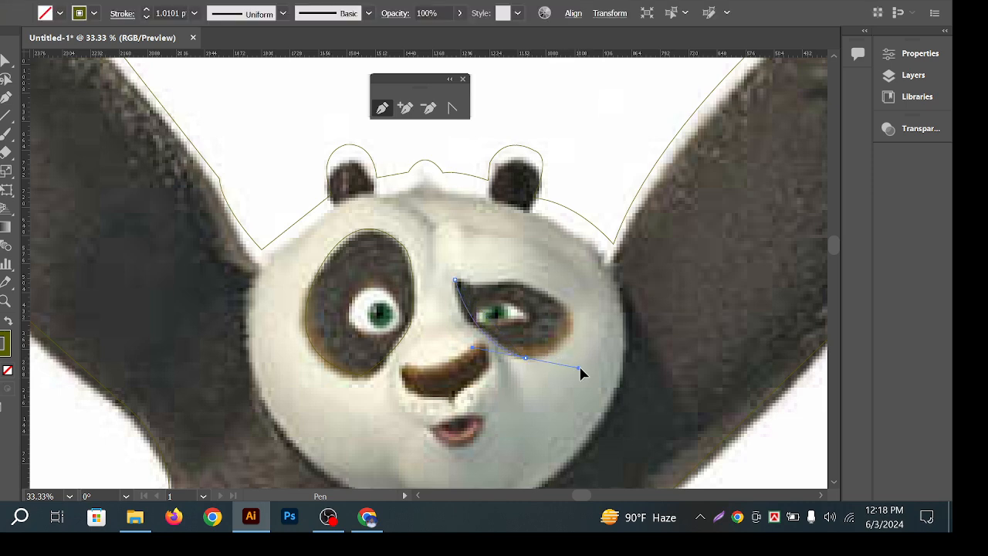
pyautogui.click(527, 358)
pyautogui.moveTo(572, 323); pyautogui.dragTo(570, 289)
pyautogui.click(573, 323)
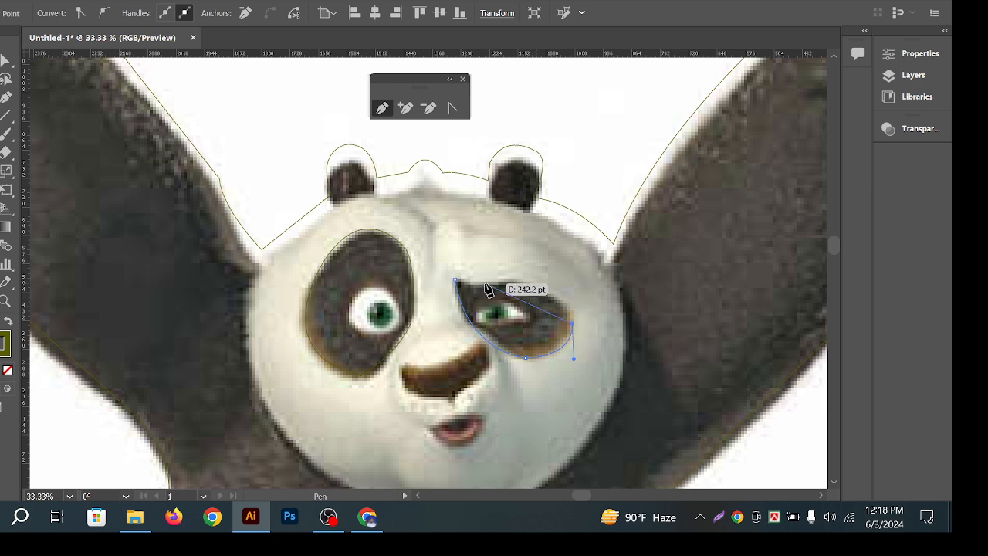
pyautogui.moveTo(511, 280); pyautogui.dragTo(509, 279)
pyautogui.moveTo(446, 274); pyautogui.dragTo(514, 283)
pyautogui.click(455, 283)
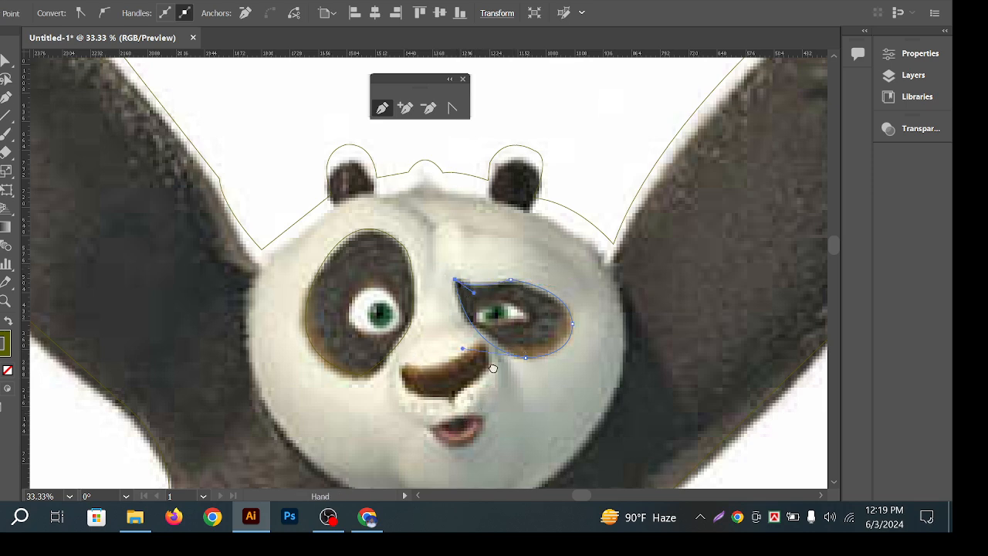
# Trace the panda's nose as a closed curved Pen path
pyautogui.scroll(-2, 493, 368)
pyautogui.click(406, 322)
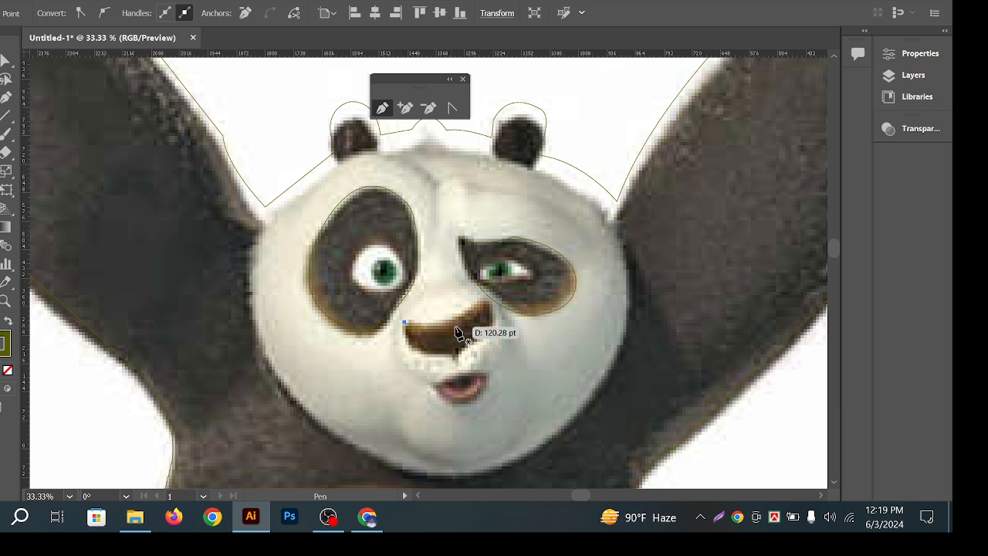
pyautogui.moveTo(481, 300); pyautogui.dragTo(494, 278)
pyautogui.moveTo(482, 306); pyautogui.dragTo(480, 303)
pyautogui.hotkey('ctrl', '+')
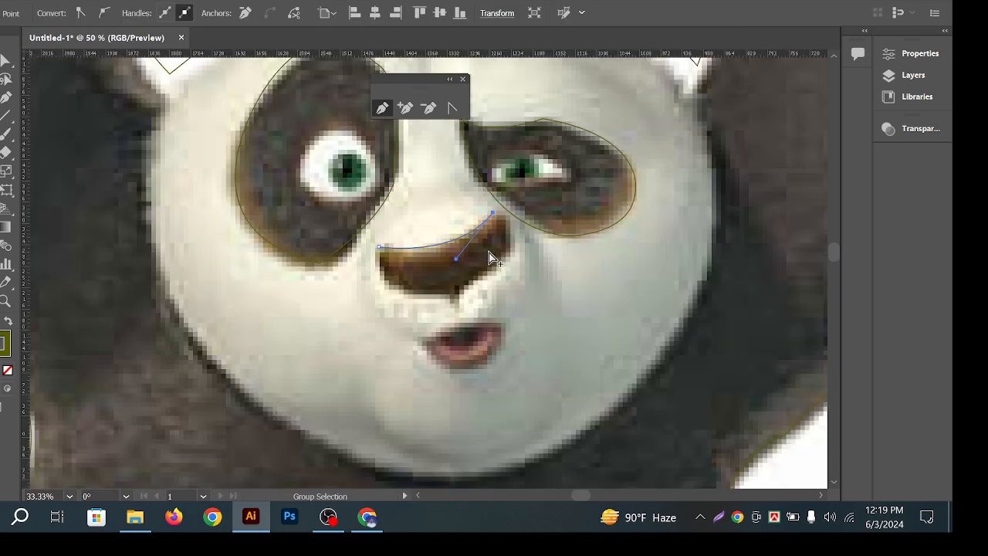
pyautogui.moveTo(508, 249); pyautogui.dragTo(390, 282)
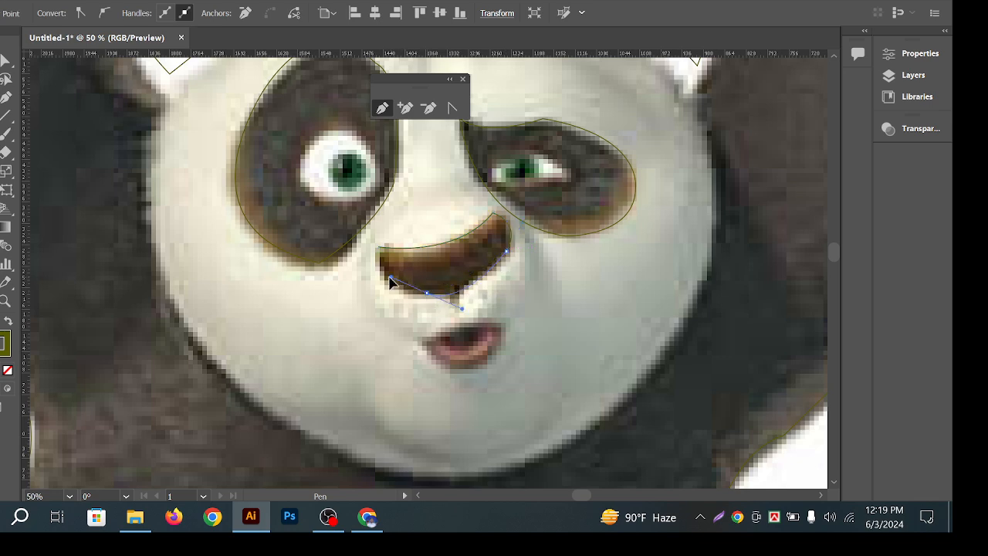
pyautogui.click(428, 294)
pyautogui.moveTo(379, 248); pyautogui.dragTo(390, 231)
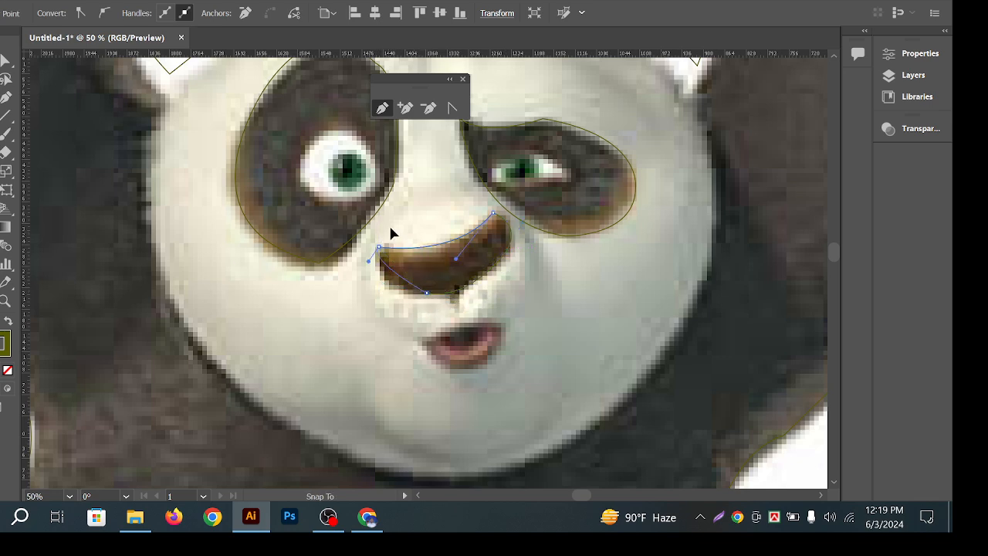
pyautogui.moveTo(474, 273); pyautogui.dragTo(462, 202)
# Trace the outer edge of the panda's lips as a closed curved Pen path
pyautogui.scroll(2, 452, 284)
pyautogui.scroll(-2, 485, 283)
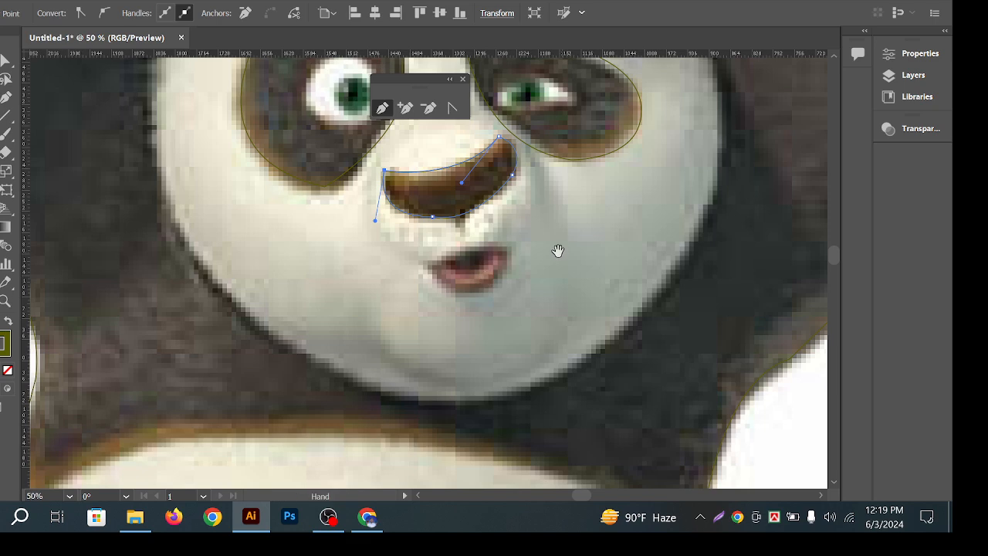
pyautogui.moveTo(475, 281); pyautogui.dragTo(435, 261)
pyautogui.scroll(2, 434, 237)
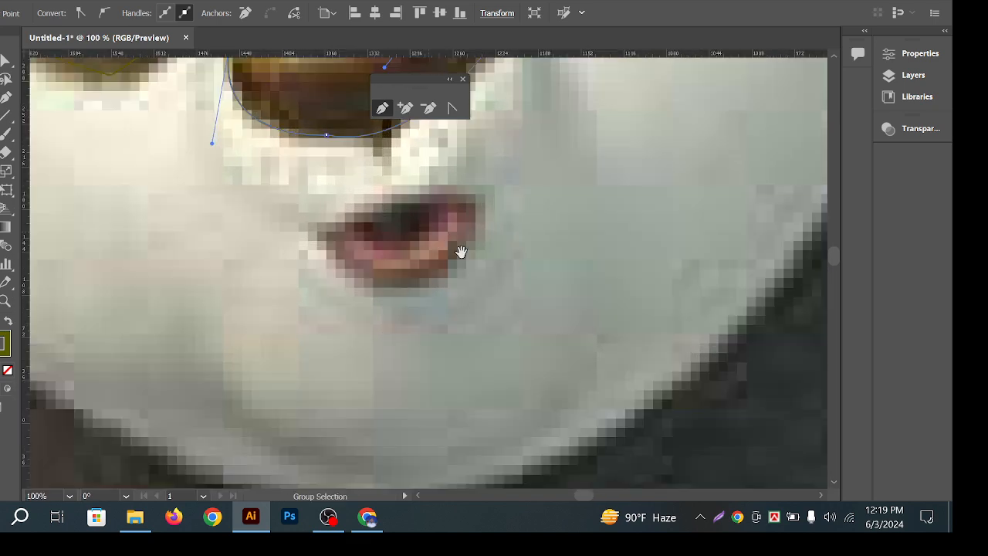
pyautogui.moveTo(467, 255); pyautogui.dragTo(417, 261)
pyautogui.scroll(-3, 443, 268)
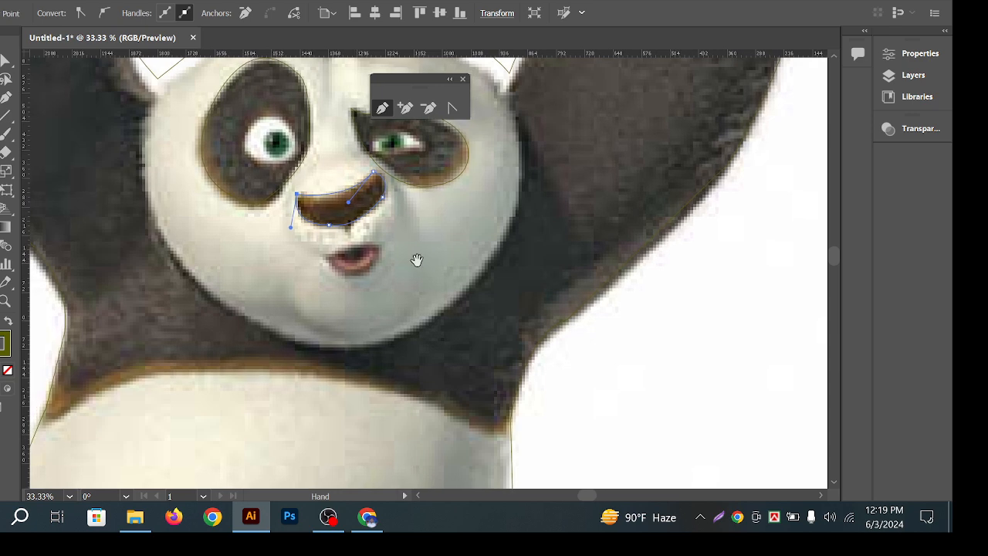
pyautogui.click(325, 256)
pyautogui.moveTo(364, 273); pyautogui.dragTo(386, 244)
pyautogui.click(364, 274)
pyautogui.moveTo(325, 256); pyautogui.dragTo(483, 249)
# Trace the dark mouth opening inside the lips as a closed curved Pen path and deselect it
pyautogui.scroll(5, 359, 253)
pyautogui.click(387, 236)
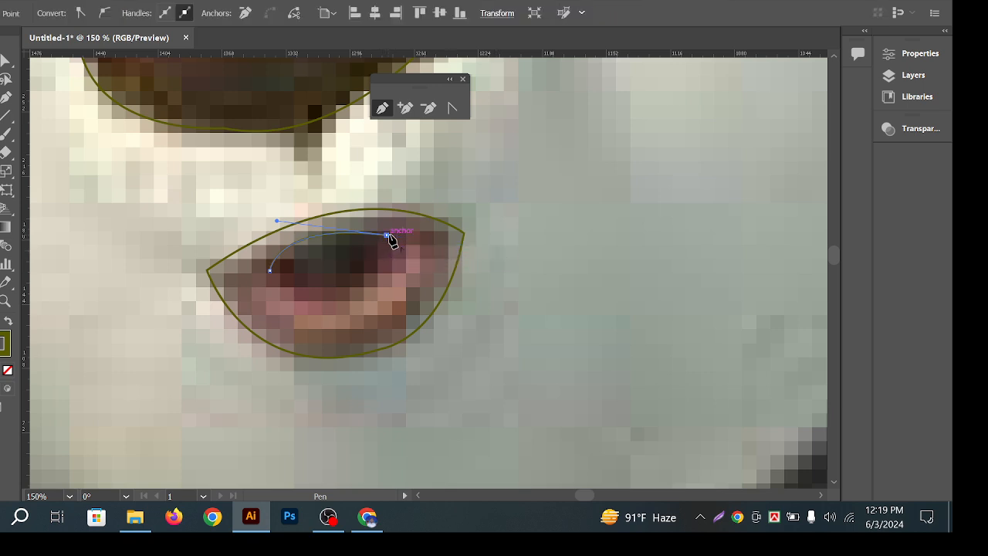
pyautogui.moveTo(271, 271); pyautogui.dragTo(151, 234)
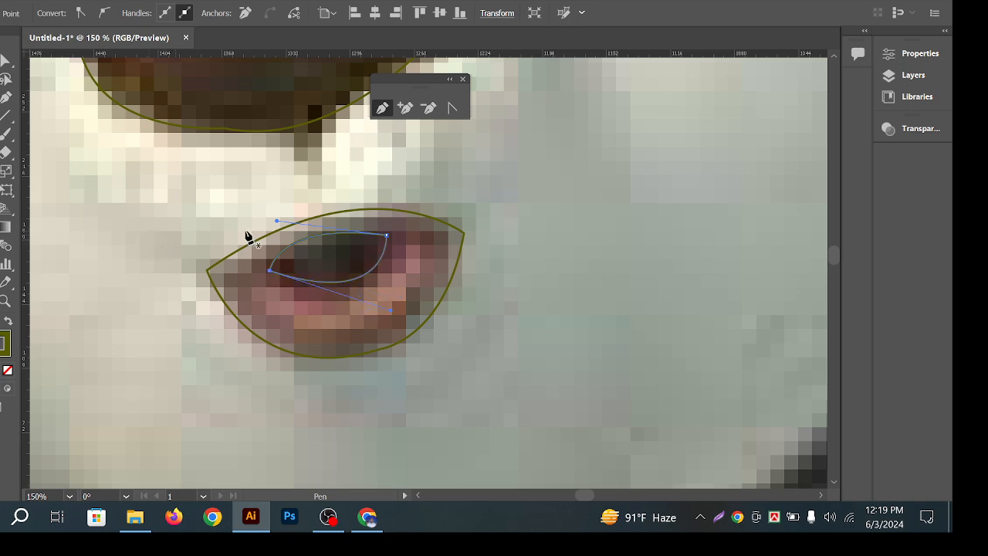
pyautogui.press('v')
pyautogui.press('a')
pyautogui.click(425, 146)
# Draw a circle over the white of the panda's left eye with the Ellipse tool, starting from the eyeball's centre
pyautogui.scroll(-2, 426, 146)
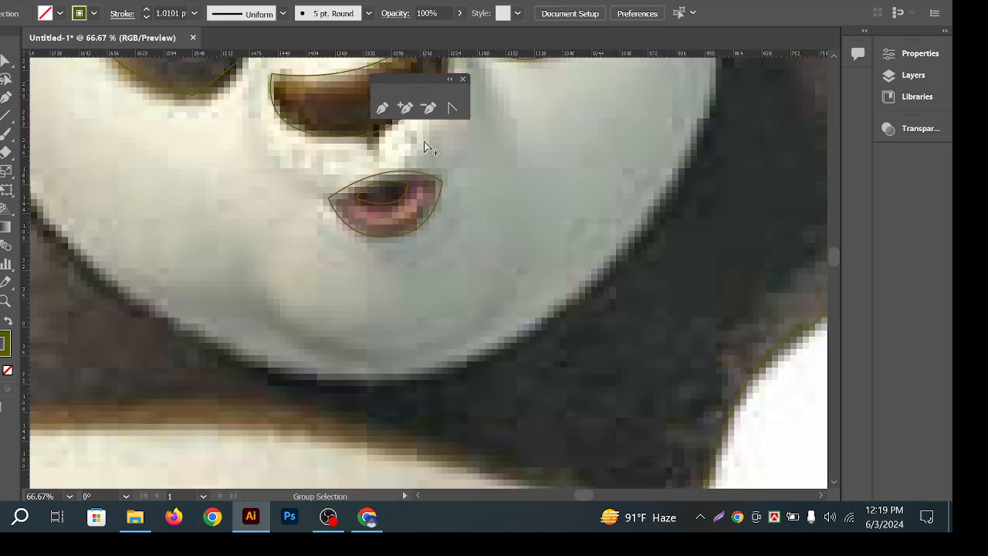
pyautogui.moveTo(541, 221); pyautogui.dragTo(593, 363)
pyautogui.scroll(-2, 527, 288)
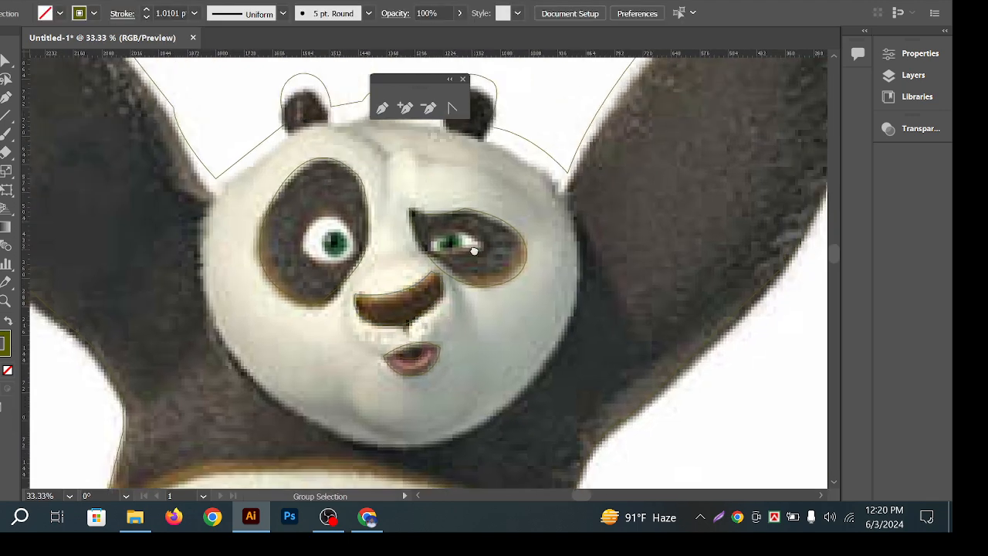
pyautogui.scroll(4, 463, 247)
pyautogui.scroll(-4, 379, 227)
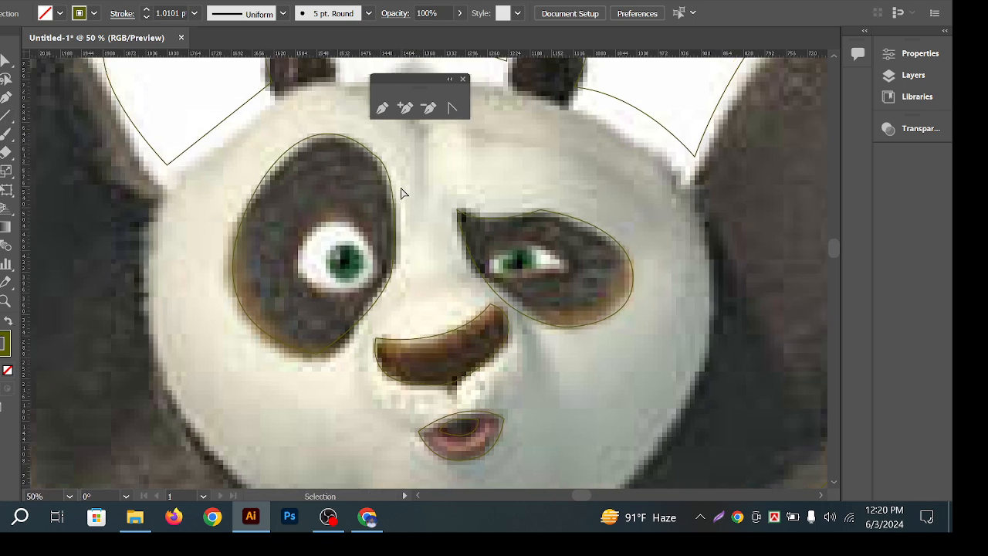
pyautogui.moveTo(343, 228); pyautogui.dragTo(348, 226)
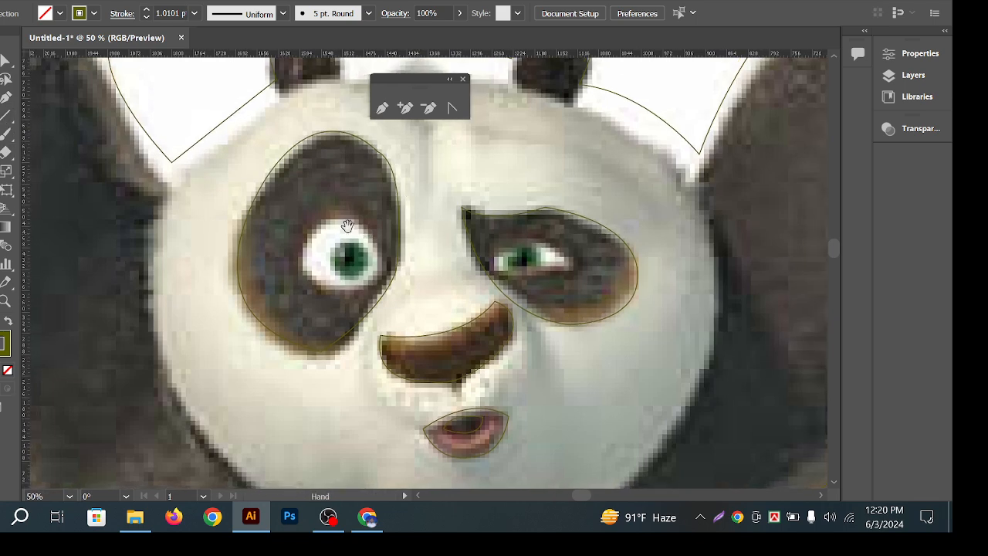
pyautogui.moveTo(2, 134); pyautogui.dragTo(40, 174)
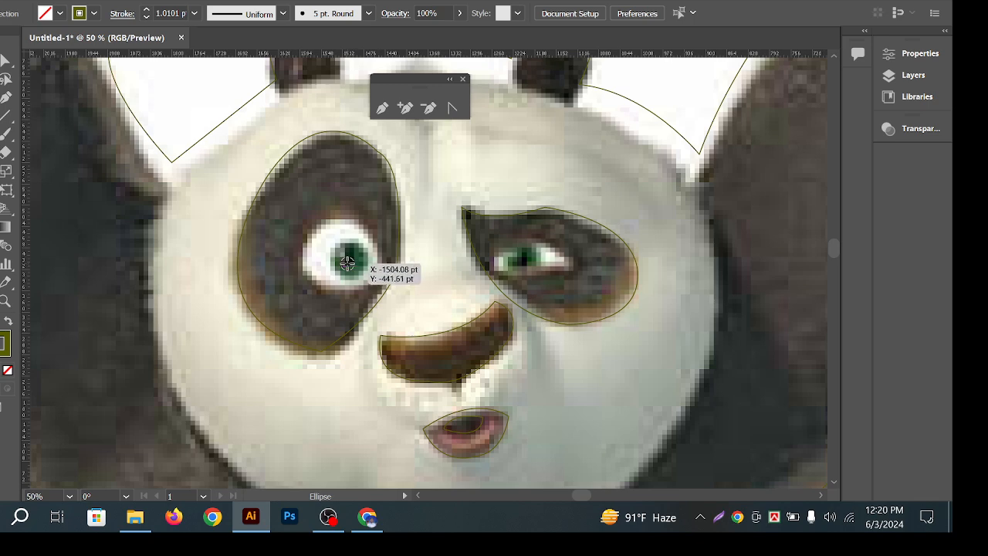
pyautogui.moveTo(347, 258); pyautogui.dragTo(385, 301)
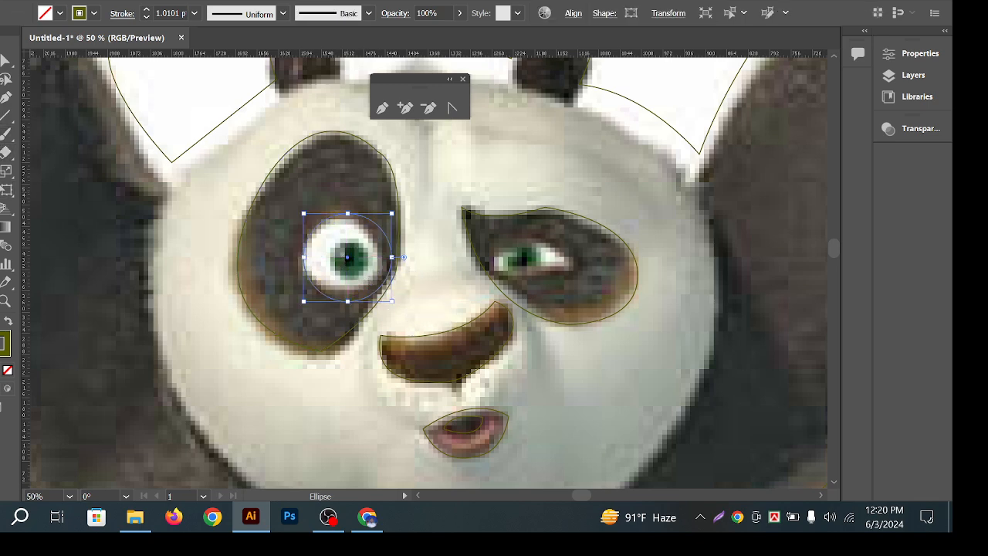
# Resize the ellipse in width and height to fit around the white of the left eye
pyautogui.hotkey('ctrl', '=')
pyautogui.moveTo(447, 237); pyautogui.dragTo(419, 239)
pyautogui.moveTo(271, 237); pyautogui.dragTo(267, 237)
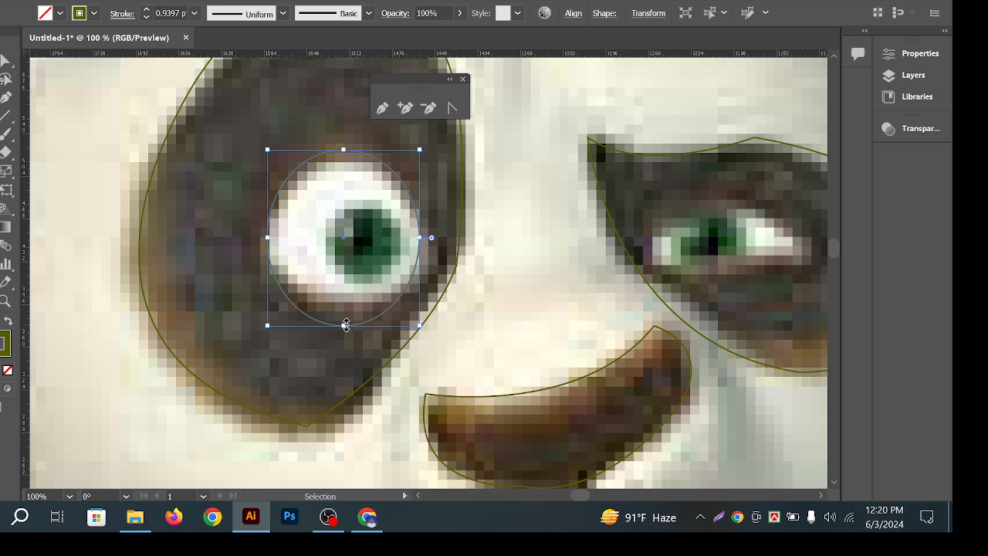
pyautogui.moveTo(346, 325); pyautogui.dragTo(346, 309)
pyautogui.moveTo(349, 155)
pyautogui.mouseDown()
pyautogui.moveTo(351, 166)
pyautogui.moveTo(349, 157)
pyautogui.mouseUp()
pyautogui.moveTo(422, 234); pyautogui.dragTo(438, 234)
# Draw a smaller circle over the left eye's green iris, widen it to cover the iris, and deselect it
pyautogui.press('l')
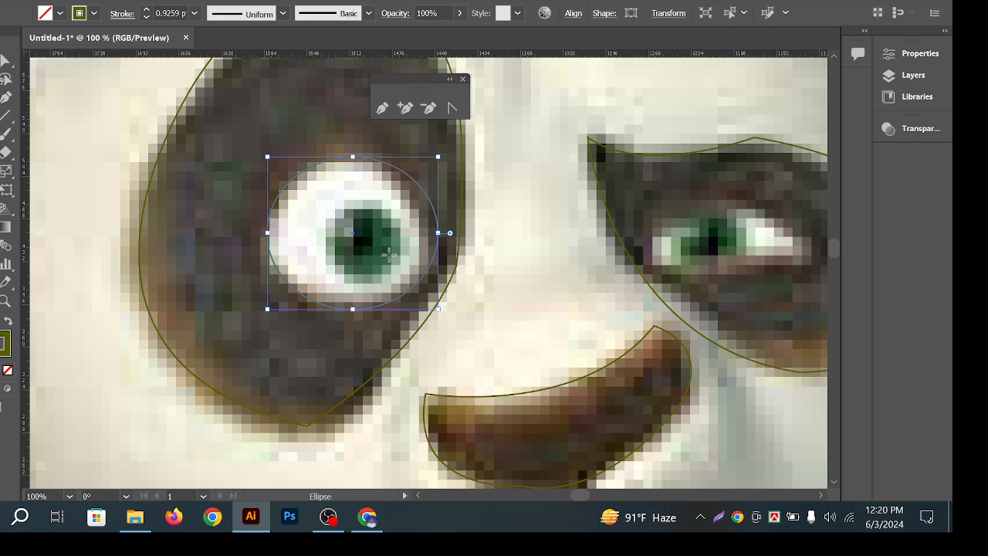
pyautogui.moveTo(383, 247); pyautogui.dragTo(418, 282)
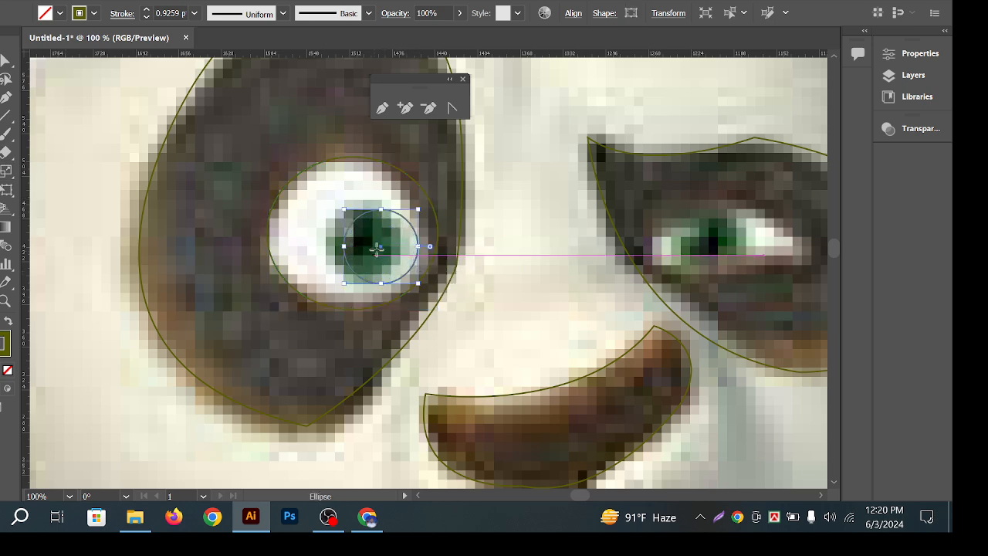
pyautogui.press('v')
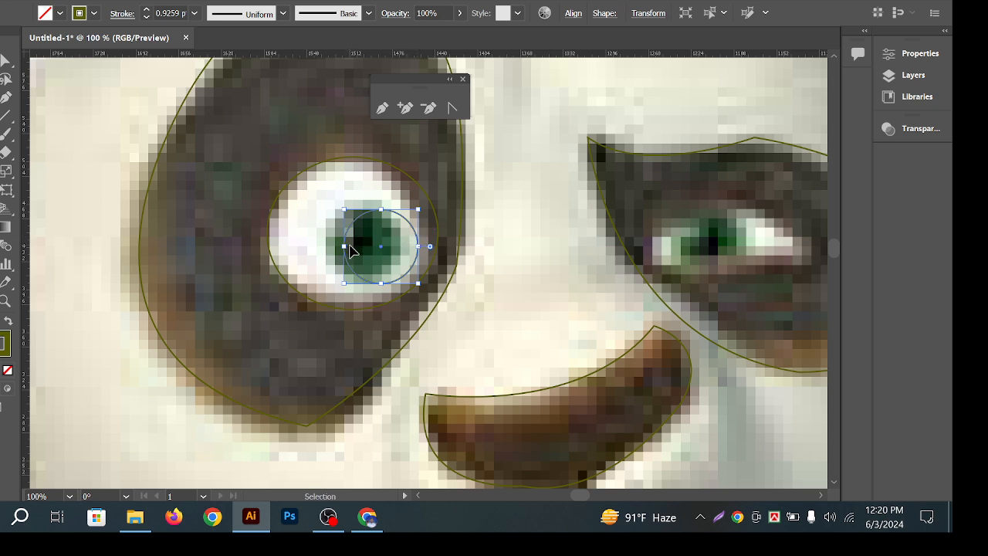
pyautogui.moveTo(343, 252); pyautogui.dragTo(329, 248)
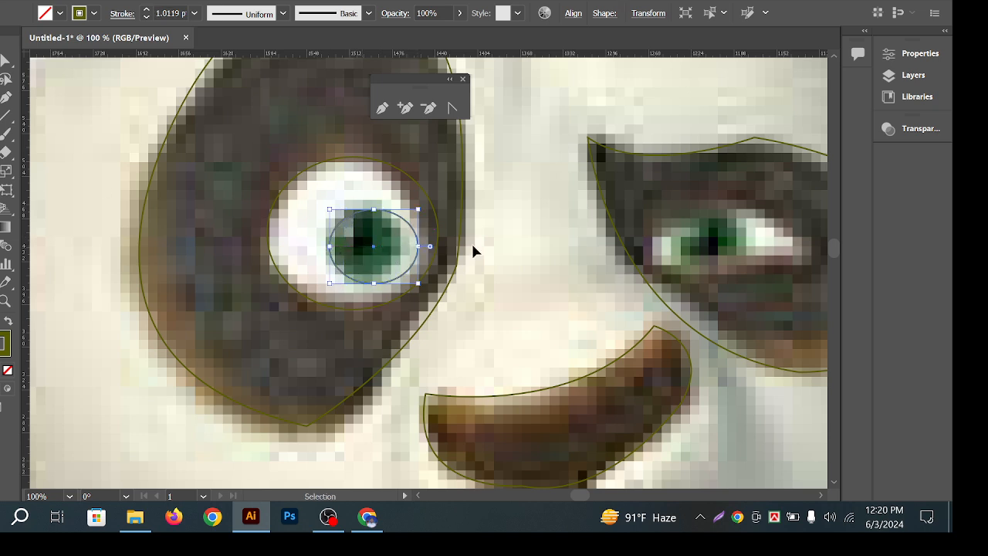
pyautogui.click(474, 244)
pyautogui.moveTo(509, 239); pyautogui.dragTo(472, 239)
pyautogui.scroll(-1, 495, 246)
pyautogui.moveTo(512, 267); pyautogui.dragTo(341, 278)
pyautogui.scroll(1, 486, 266)
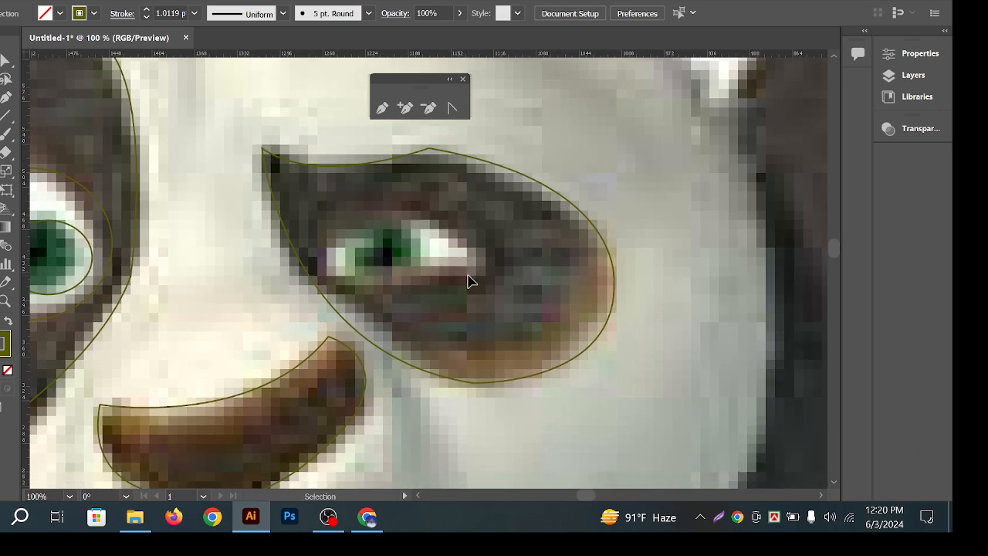
pyautogui.scroll(-3, 472, 278)
pyautogui.scroll(-1, 479, 276)
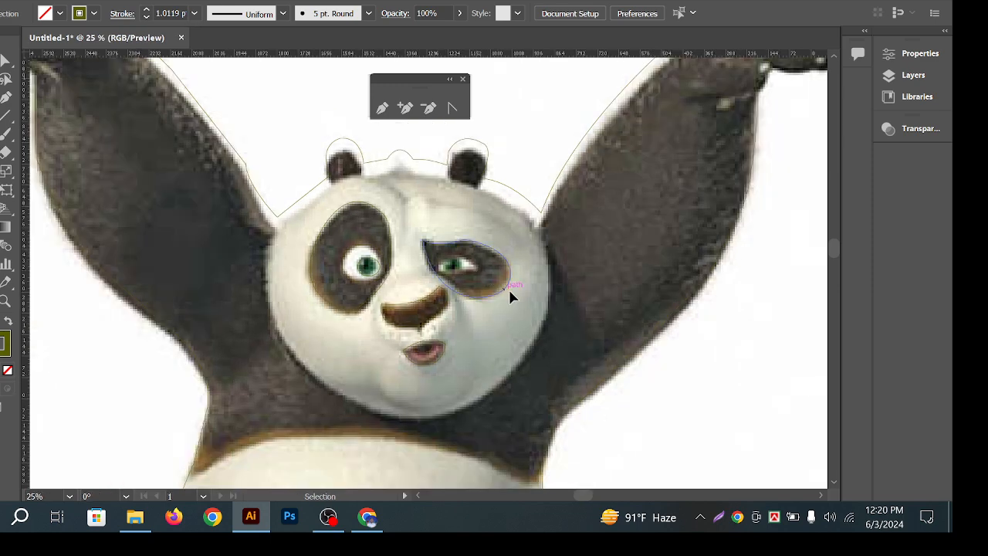
pyautogui.moveTo(471, 286); pyautogui.dragTo(450, 291)
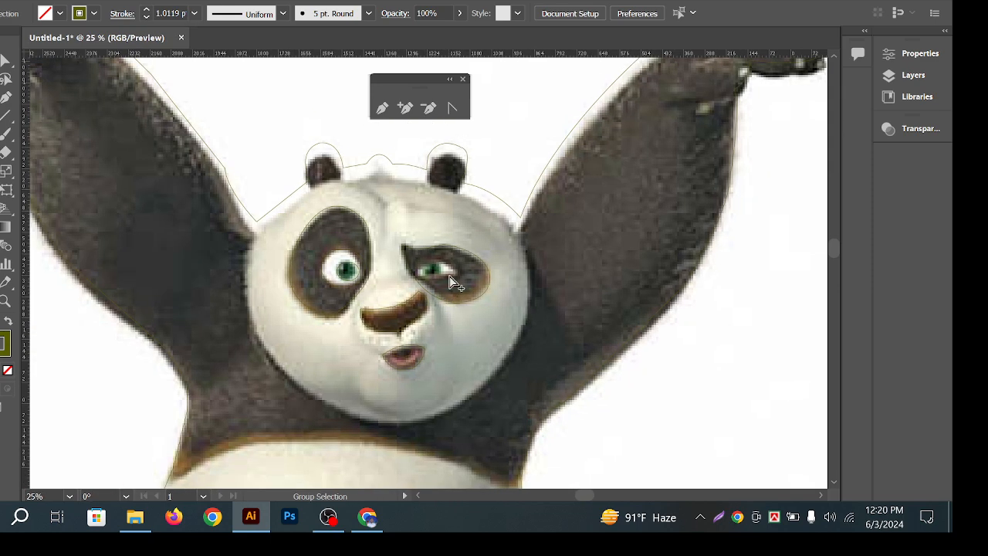
# Trace the narrowed opening of the panda's right eye as a closed curved Pen path from corner to corner
pyautogui.press('p')
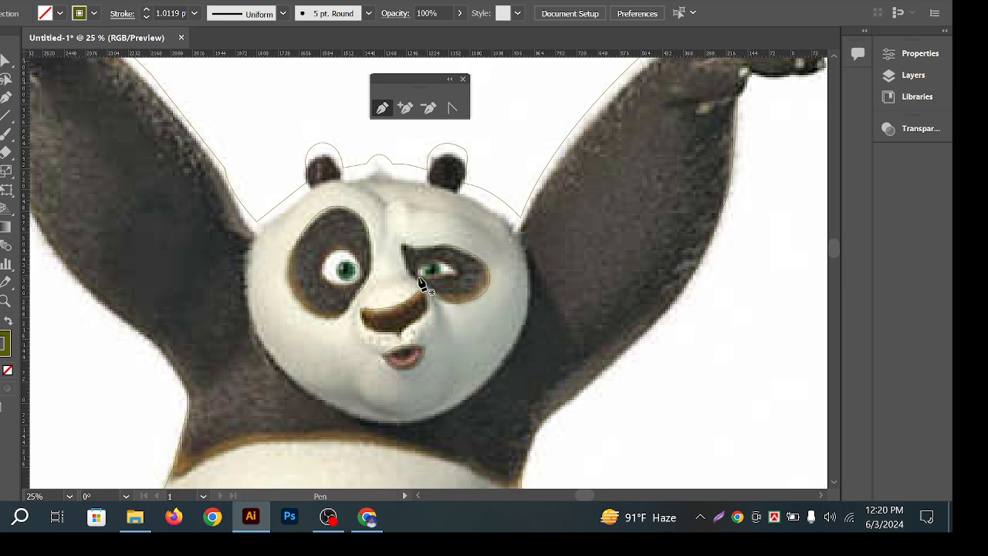
pyautogui.scroll(4, 417, 279)
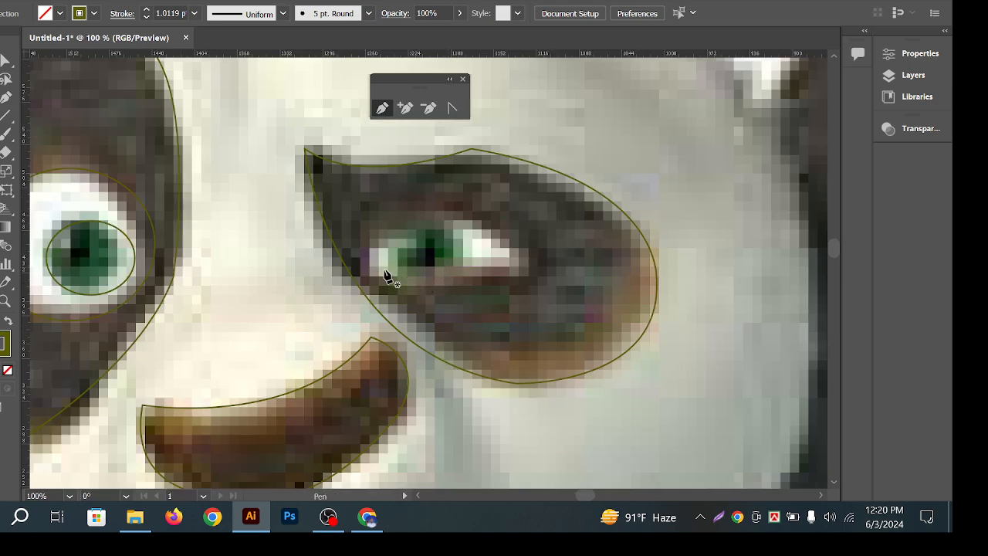
pyautogui.click(366, 261)
pyautogui.moveTo(530, 266); pyautogui.dragTo(642, 218)
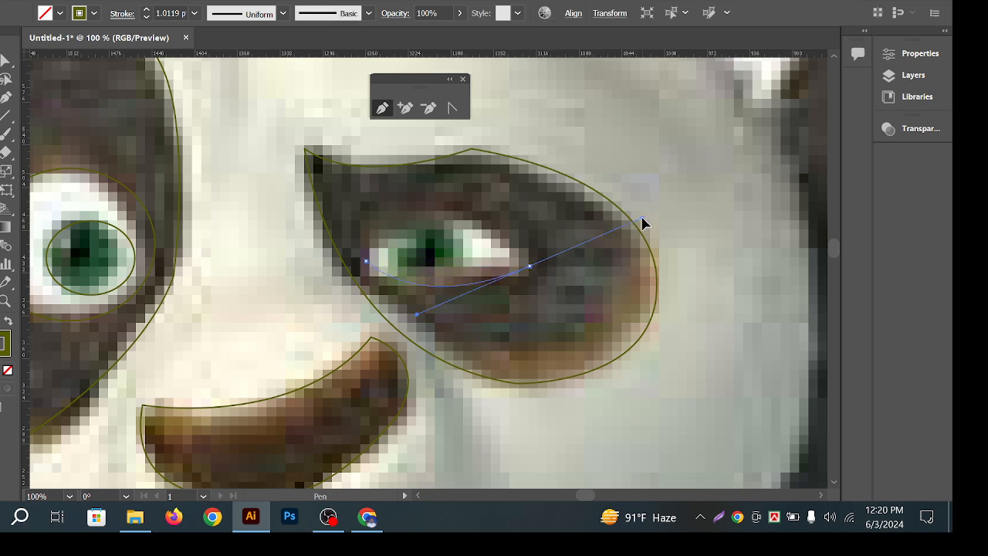
pyautogui.click(530, 266)
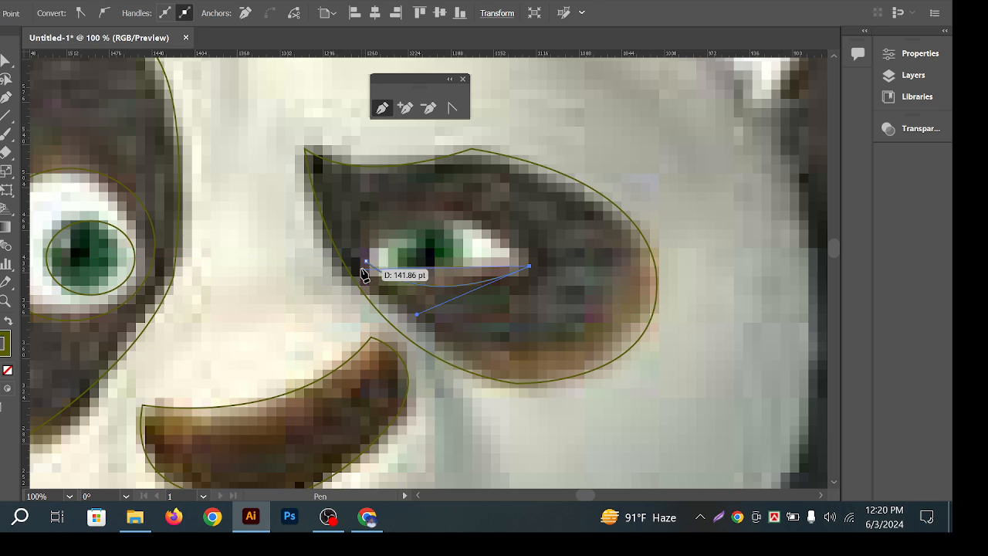
pyautogui.moveTo(366, 261); pyautogui.dragTo(272, 333)
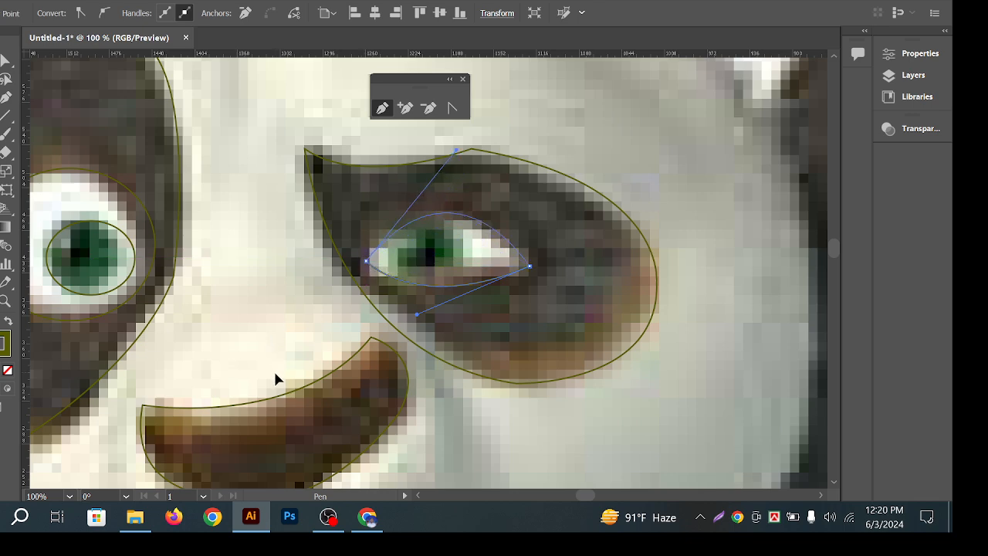
pyautogui.moveTo(275, 375); pyautogui.dragTo(302, 377)
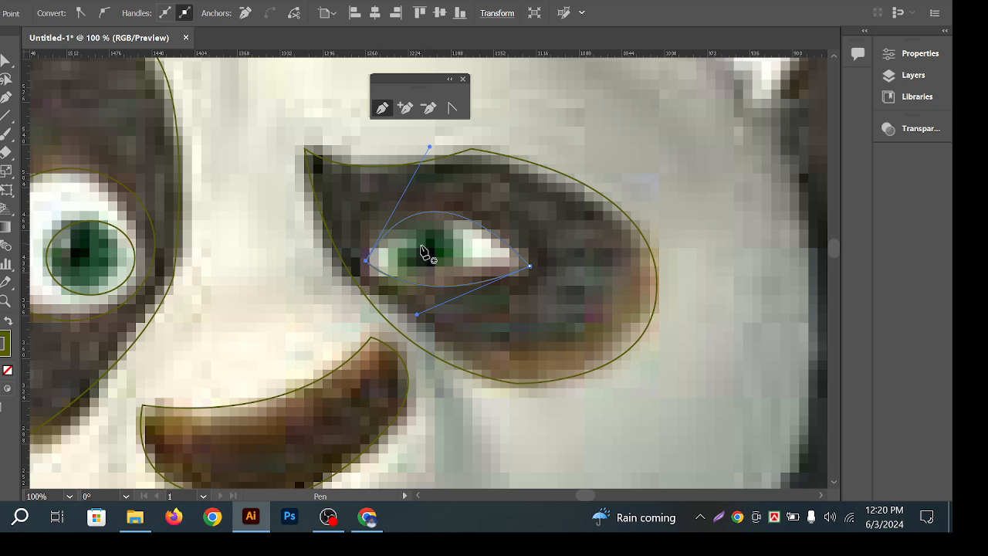
# Draw a flat ellipse over the right eye's green iris with the Ellipse tool and deselect it
pyautogui.press('l')
pyautogui.moveTo(393, 241); pyautogui.dragTo(480, 267)
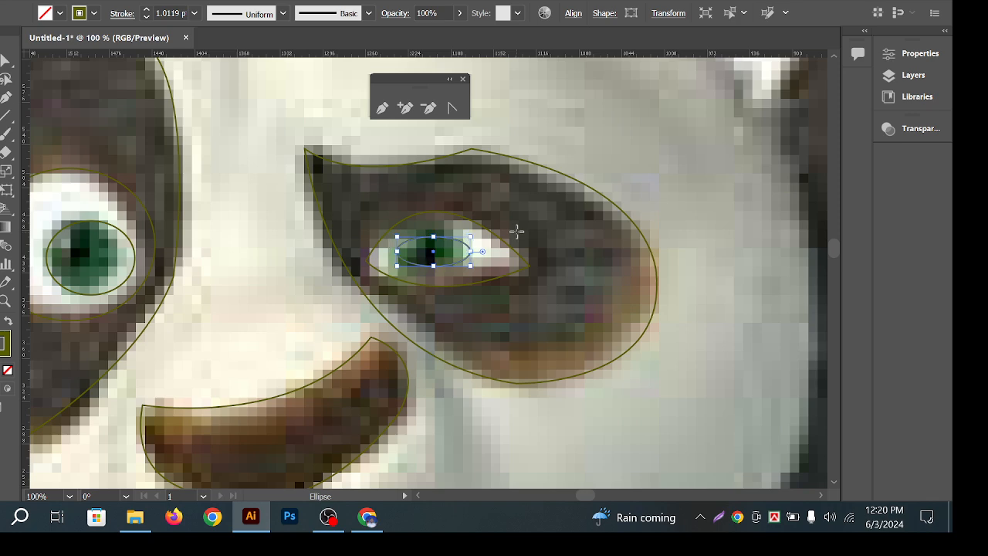
pyautogui.press('v')
pyautogui.click(344, 117)
pyautogui.scroll(-2, 317, 130)
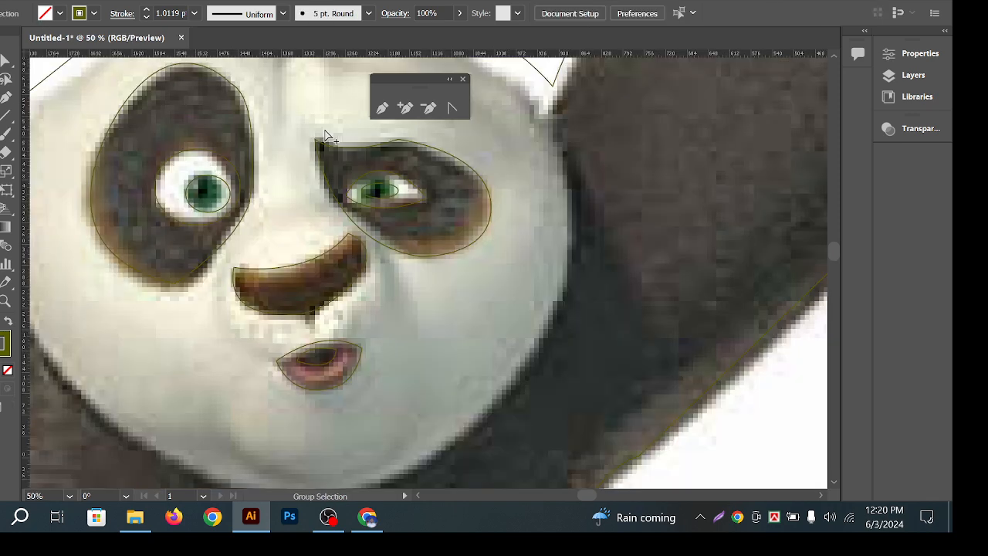
# Start the face outline with the Pen tool at the left temple, curving around the chin and right cheek to the right ear
pyautogui.press('space')
pyautogui.moveTo(530, 261); pyautogui.dragTo(613, 204)
pyautogui.moveTo(490, 255); pyautogui.dragTo(519, 213)
pyautogui.scroll(-3, 522, 215)
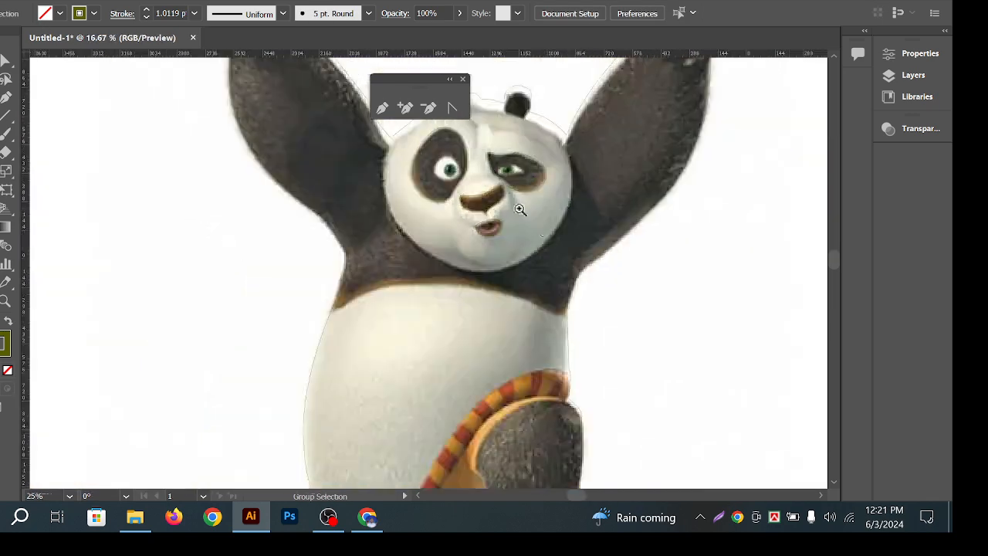
pyautogui.press('space')
pyautogui.moveTo(596, 200); pyautogui.dragTo(549, 270)
pyautogui.scroll(2, 417, 185)
pyautogui.press('space')
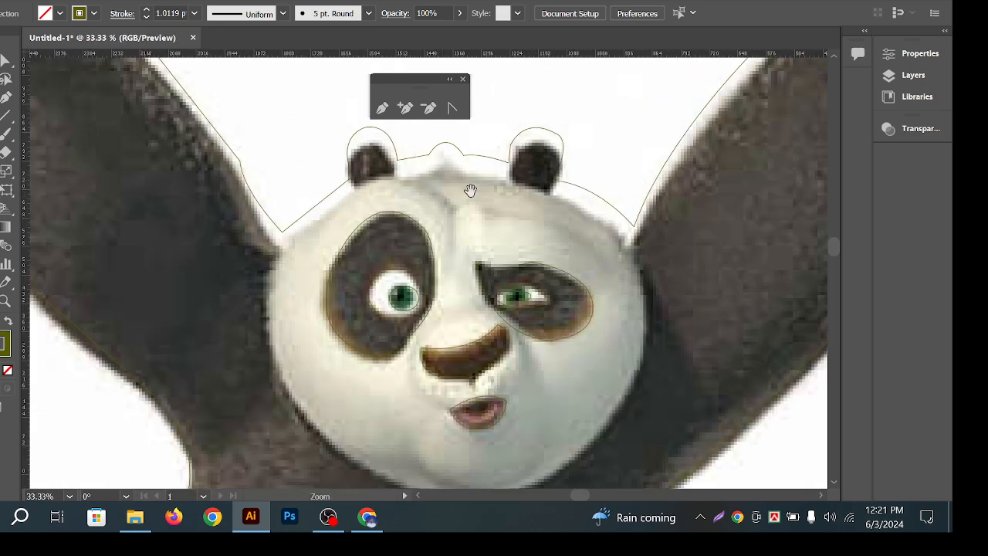
pyautogui.moveTo(553, 199); pyautogui.dragTo(494, 177)
pyautogui.scroll(-1, 492, 177)
pyautogui.press('space')
pyautogui.moveTo(553, 201); pyautogui.dragTo(530, 201)
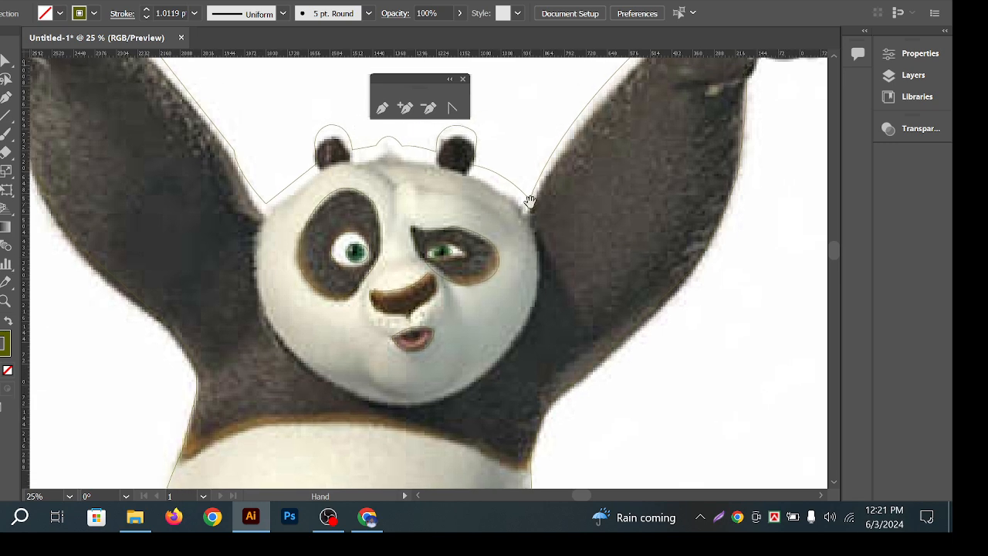
pyautogui.click(264, 211)
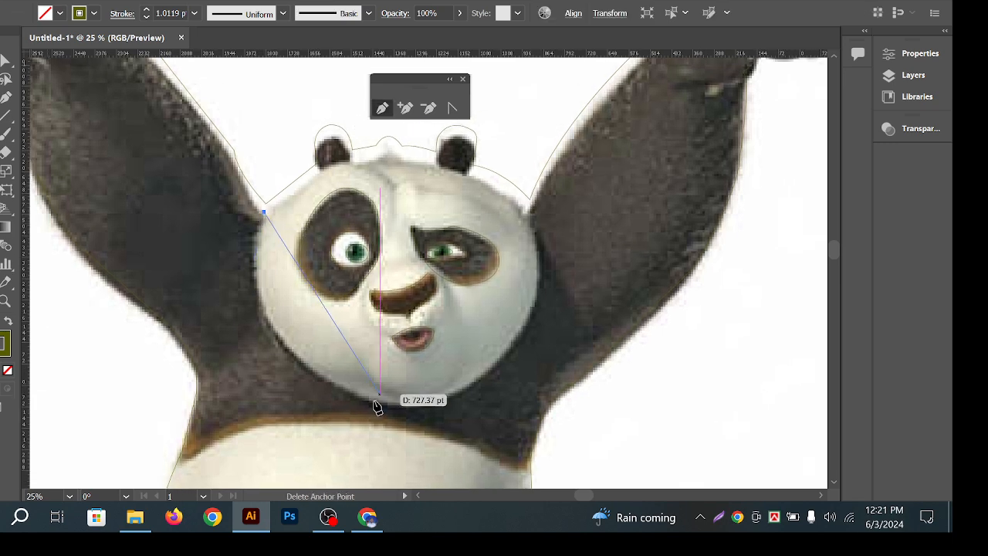
pyautogui.moveTo(392, 406); pyautogui.dragTo(570, 450)
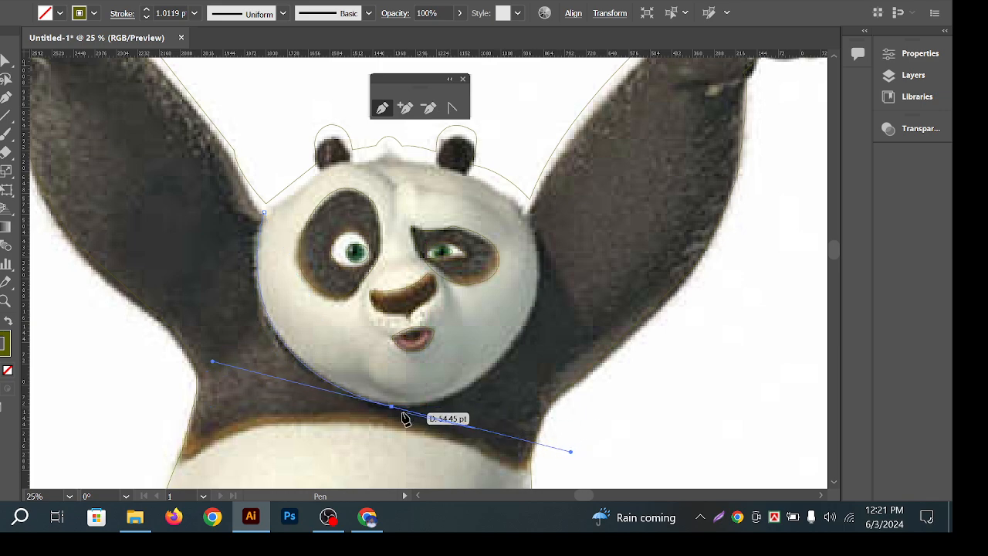
pyautogui.moveTo(392, 407); pyautogui.dragTo(546, 123)
pyautogui.click(539, 264)
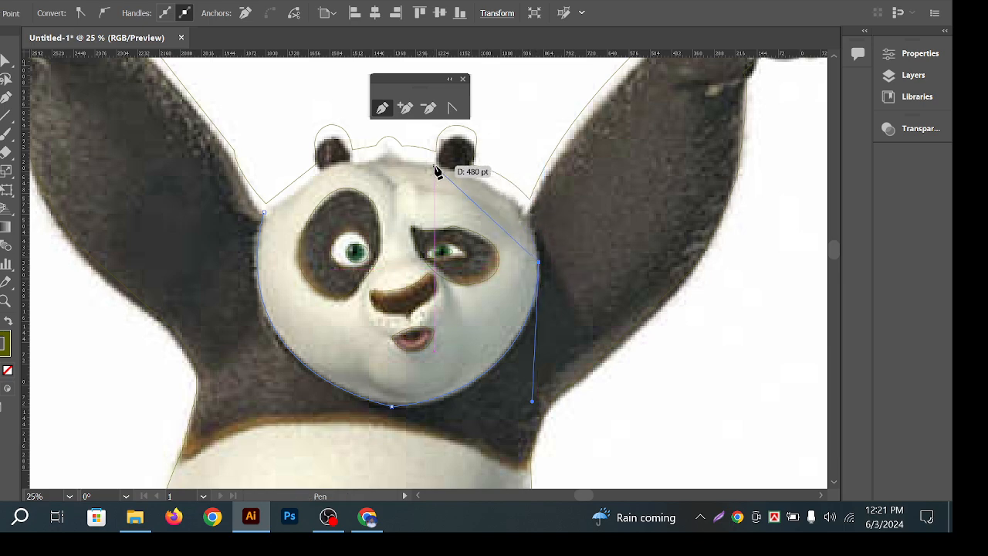
pyautogui.moveTo(435, 165); pyautogui.dragTo(336, 166)
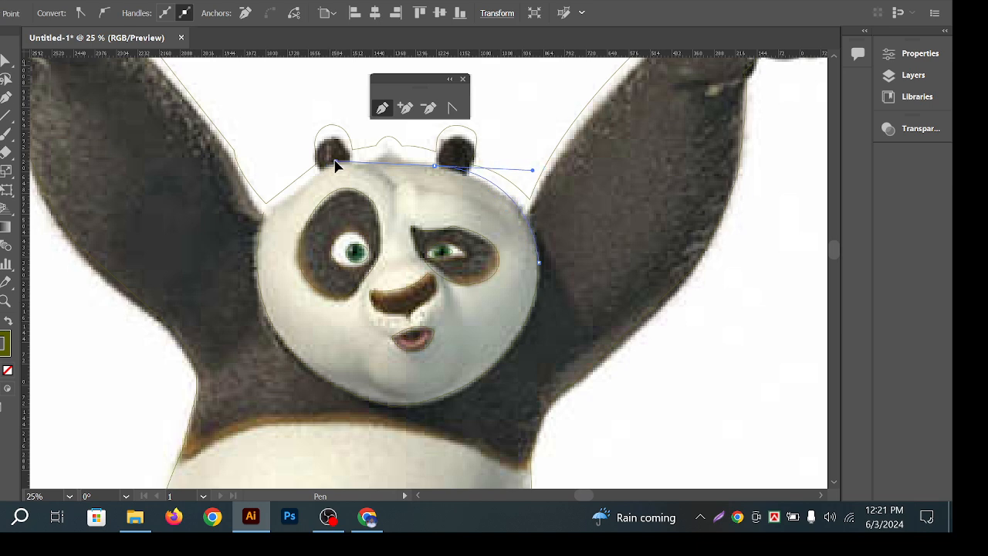
pyautogui.click(435, 166)
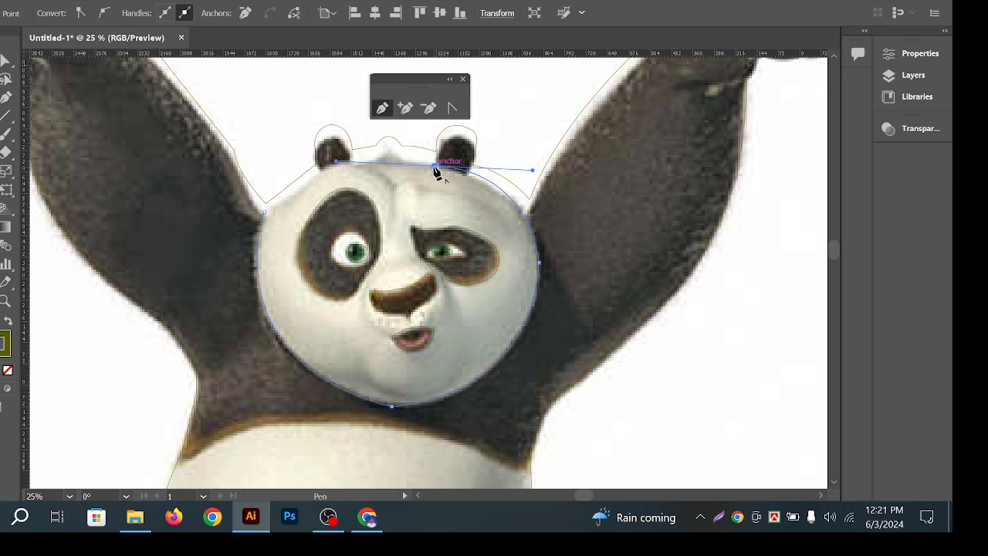
pyautogui.click(303, 183)
pyautogui.moveTo(288, 199); pyautogui.dragTo(243, 218)
pyautogui.hotkey('ctrl', 'z')
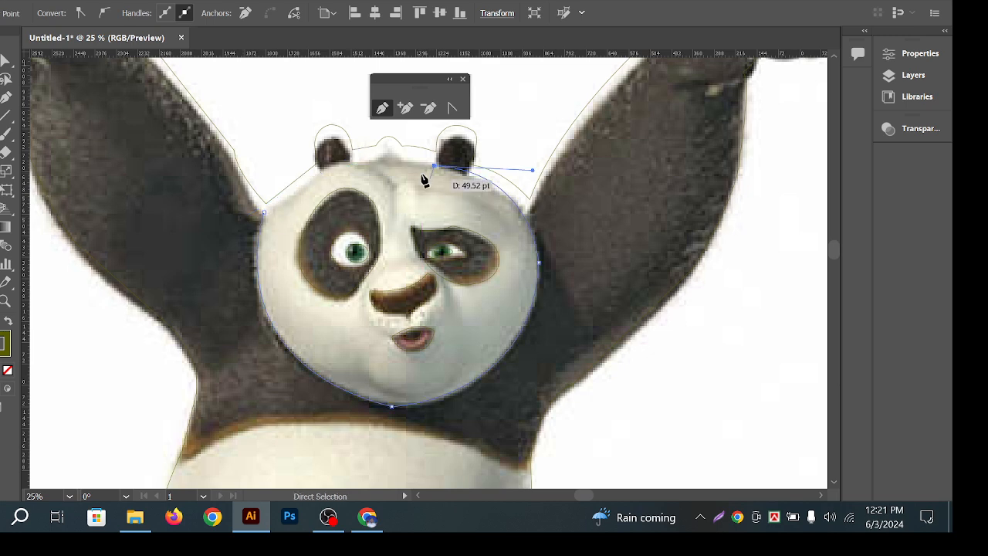
# Extend the face outline along the forehead to the base of the hair tuft and curve it up to the tuft's tip
pyautogui.scroll(2, 390, 158)
pyautogui.click(414, 166)
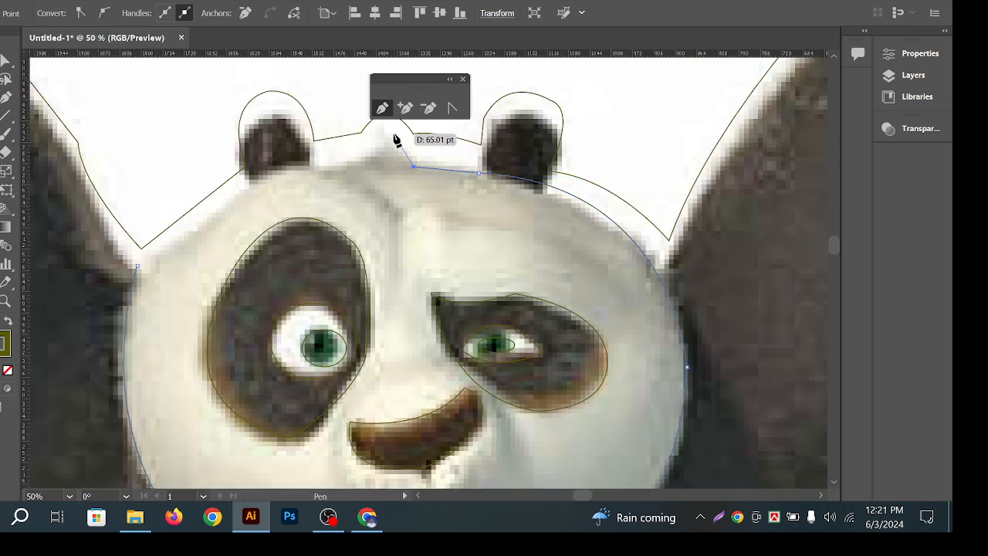
pyautogui.click(393, 136)
pyautogui.moveTo(376, 137); pyautogui.dragTo(353, 167)
pyautogui.hotkey('ctrl', 'z')
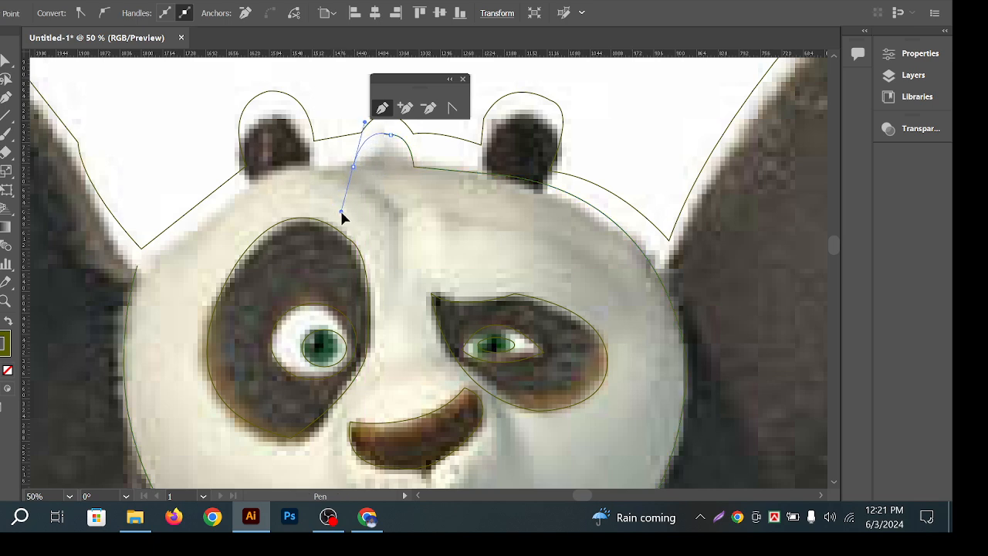
pyautogui.moveTo(340, 212); pyautogui.dragTo(339, 211)
pyautogui.hotkey('ctrl', 'z')
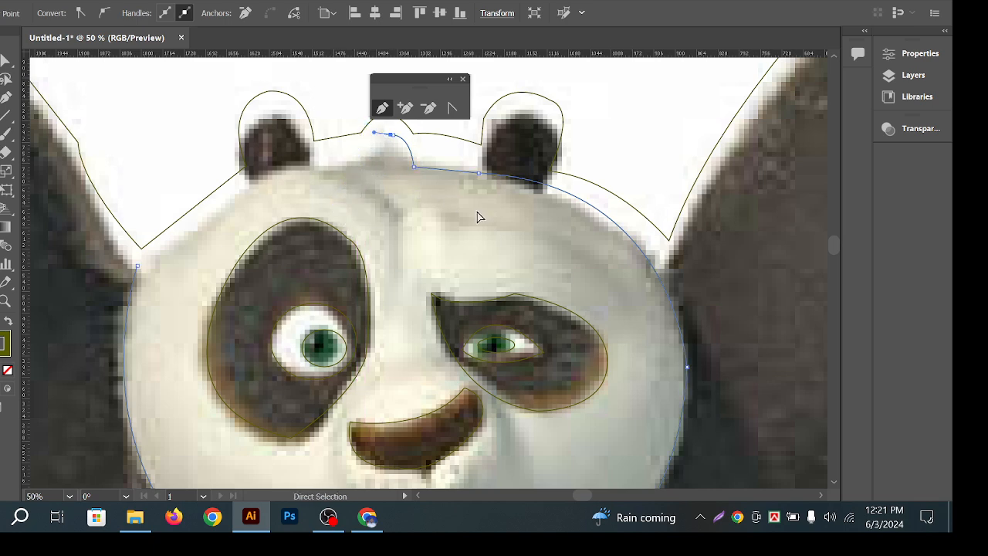
# Curve the face outline down the tuft's left side and close it with a curve at the left temple
pyautogui.scroll(-2, 503, 215)
pyautogui.scroll(-1, 503, 221)
pyautogui.scroll(-1, 503, 221)
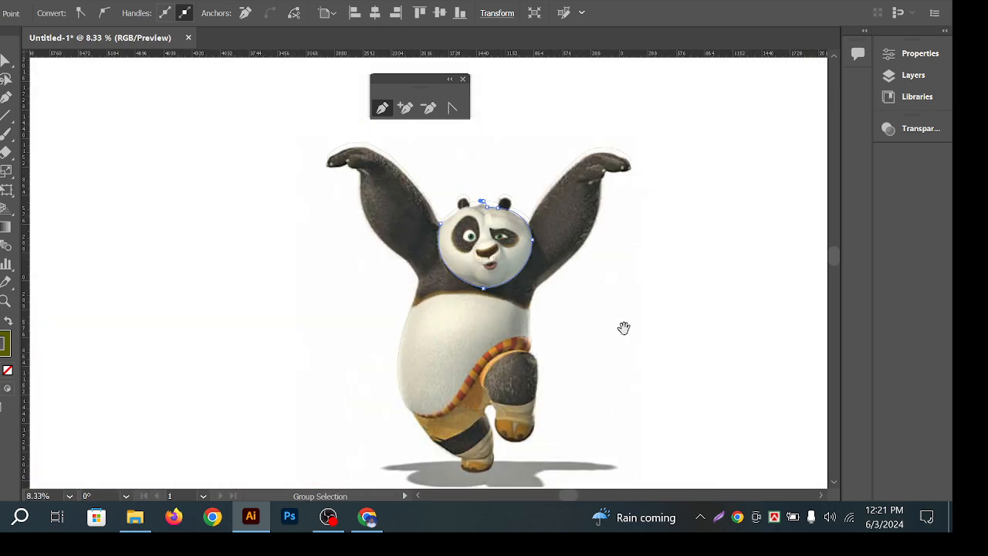
pyautogui.scroll(2, 315, 144)
pyautogui.scroll(1, 246, 121)
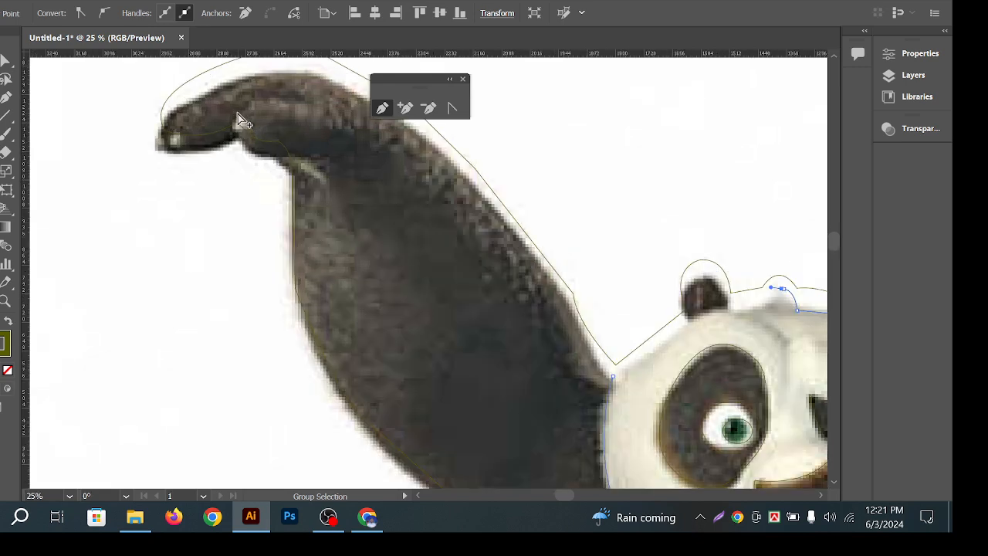
pyautogui.scroll(-1, 260, 113)
pyautogui.press('space')
pyautogui.moveTo(581, 263); pyautogui.dragTo(550, 228)
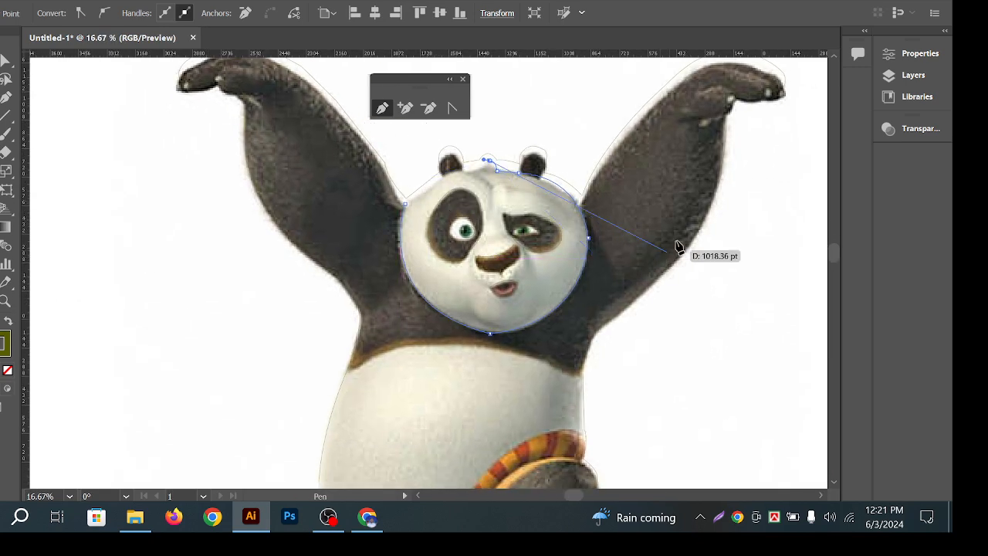
pyautogui.scroll(2, 490, 160)
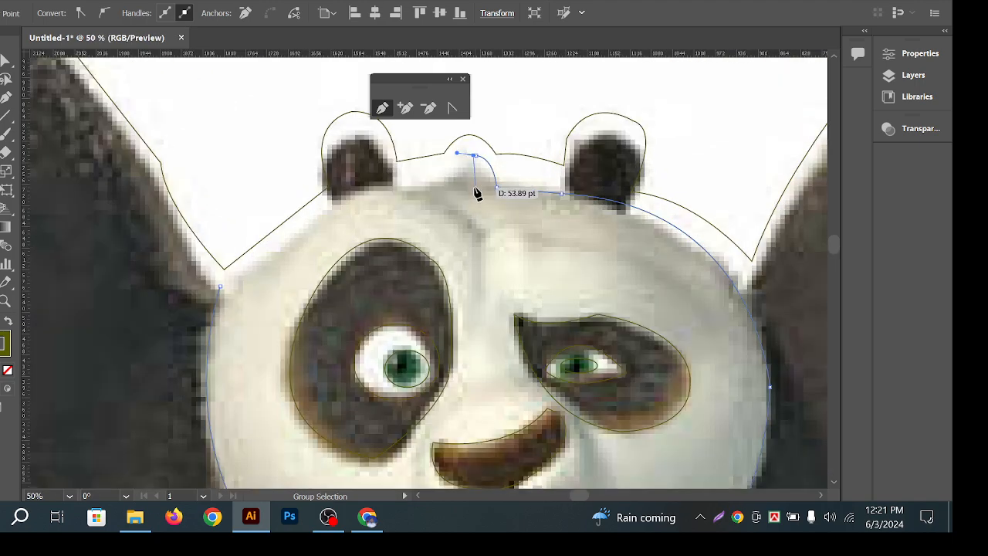
pyautogui.moveTo(435, 183); pyautogui.dragTo(426, 207)
pyautogui.click(433, 185)
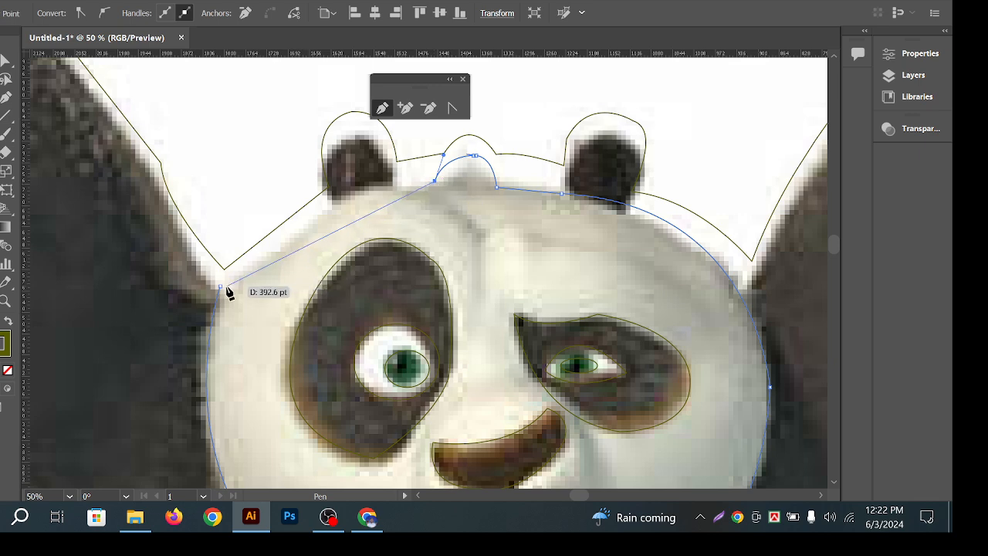
pyautogui.moveTo(222, 290); pyautogui.dragTo(110, 394)
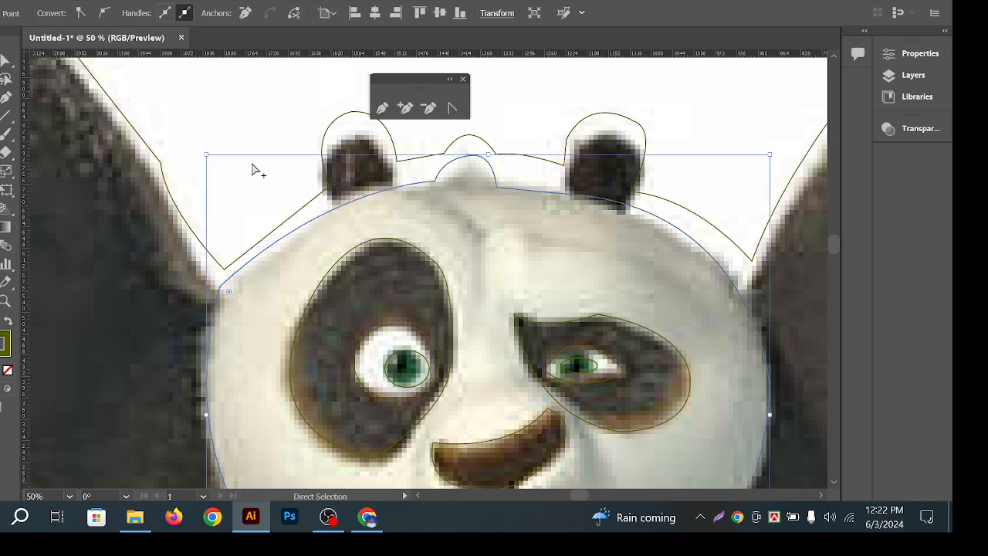
# Deselect the face outline and examine the traced outlines around the legs, belly, head and raised left arm
pyautogui.scroll(-4, 255, 169)
pyautogui.moveTo(477, 247); pyautogui.dragTo(538, 117)
pyautogui.moveTo(563, 320)
pyautogui.mouseDown()
pyautogui.moveTo(551, 240)
pyautogui.moveTo(554, 332)
pyautogui.mouseUp()
pyautogui.keyDown('ctrl'); pyautogui.click(518, 372); pyautogui.keyUp('ctrl')
pyautogui.scroll(2, 358, 441)
pyautogui.scroll(2, 358, 441)
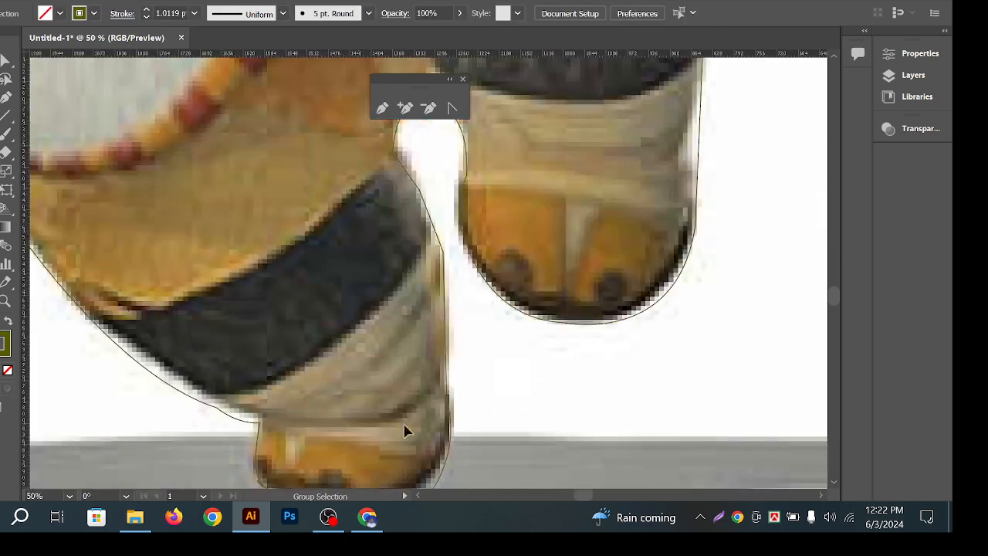
pyautogui.scroll(-2, 407, 429)
pyautogui.moveTo(556, 226); pyautogui.dragTo(569, 380)
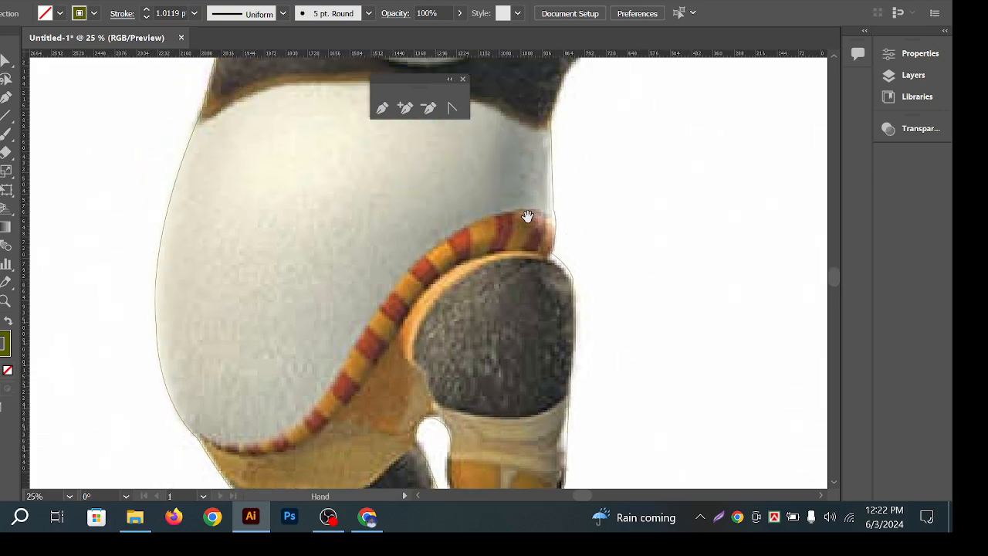
pyautogui.moveTo(394, 227); pyautogui.dragTo(486, 437)
pyautogui.moveTo(297, 154); pyautogui.dragTo(336, 418)
pyautogui.moveTo(284, 238); pyautogui.dragTo(351, 286)
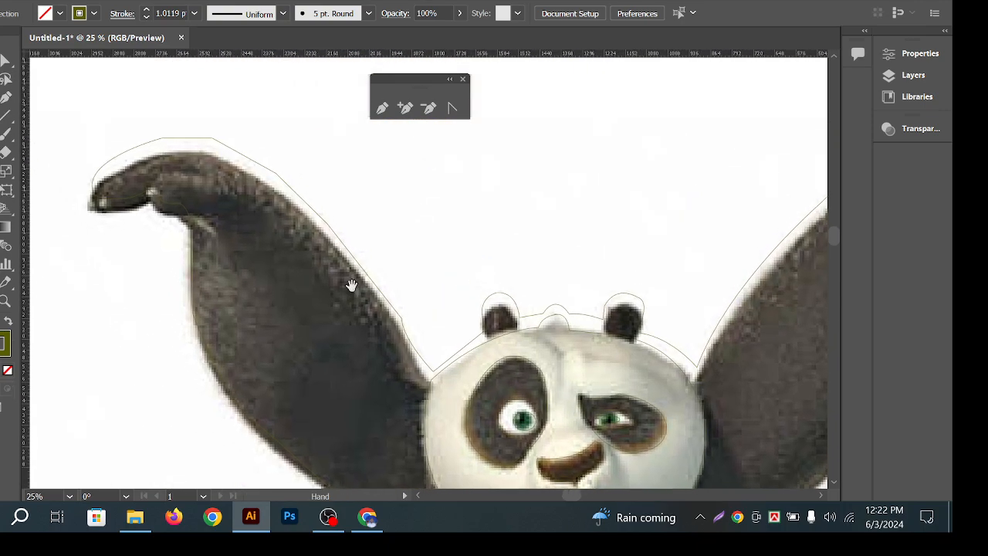
pyautogui.moveTo(274, 259); pyautogui.dragTo(318, 247)
pyautogui.scroll(-6, 337, 241)
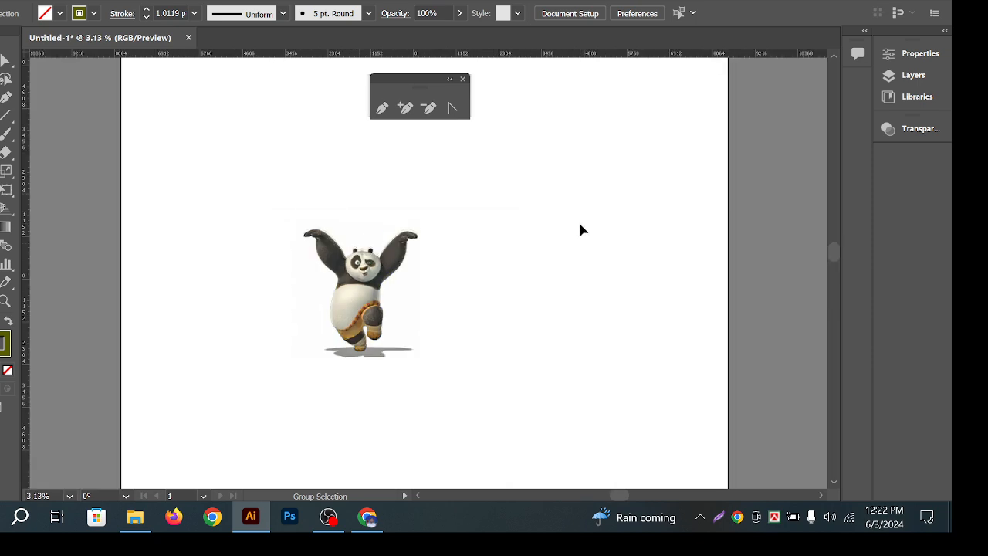
pyautogui.moveTo(488, 212); pyautogui.dragTo(596, 341)
pyautogui.scroll(8, 292, 255)
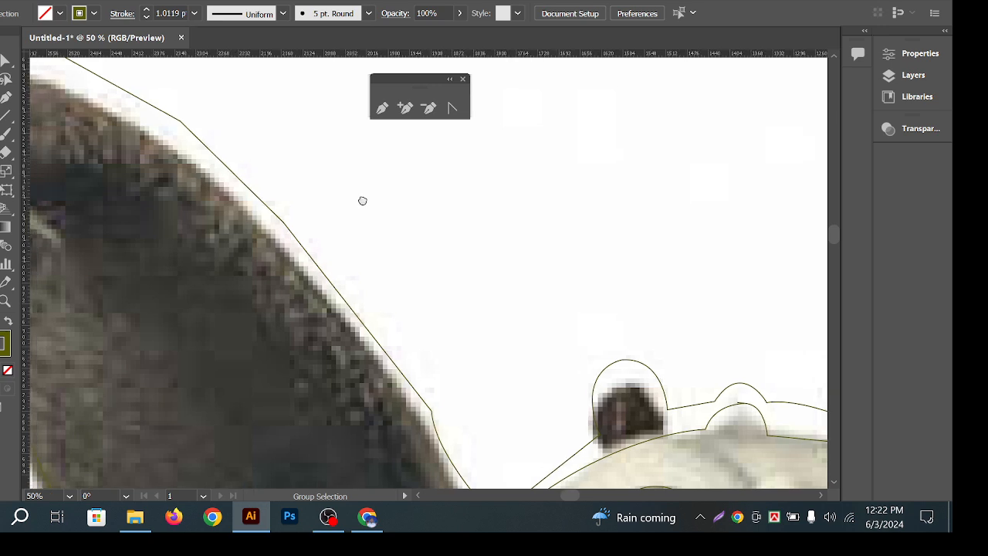
pyautogui.moveTo(132, 187); pyautogui.dragTo(411, 259)
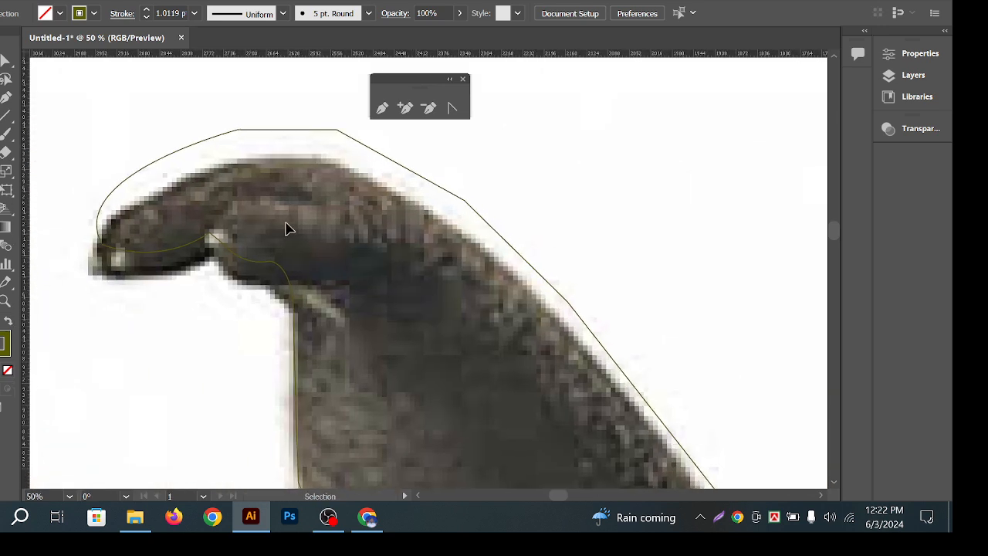
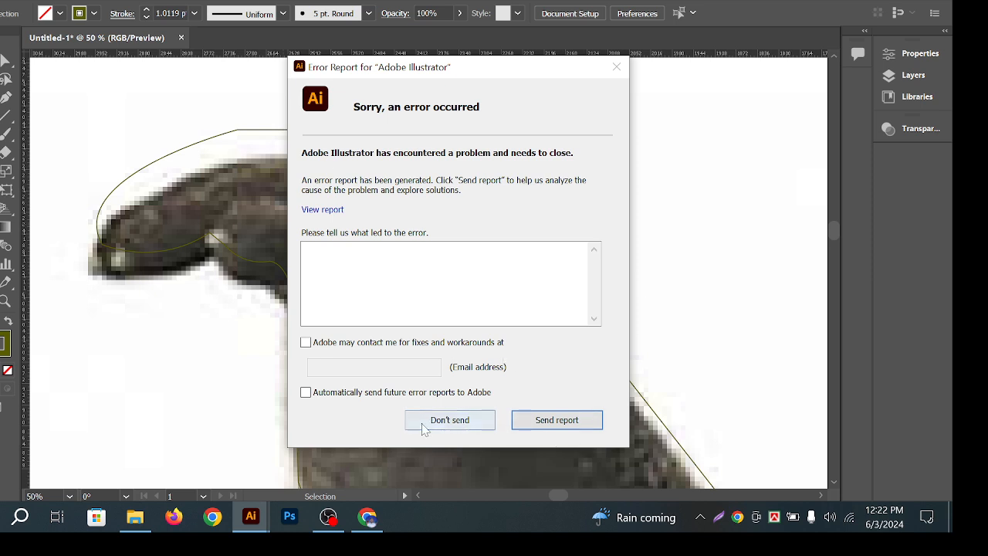
# Dismiss the Illustrator error report without sending it and minimize the browser window to reveal the desktop
pyautogui.click(450, 420)
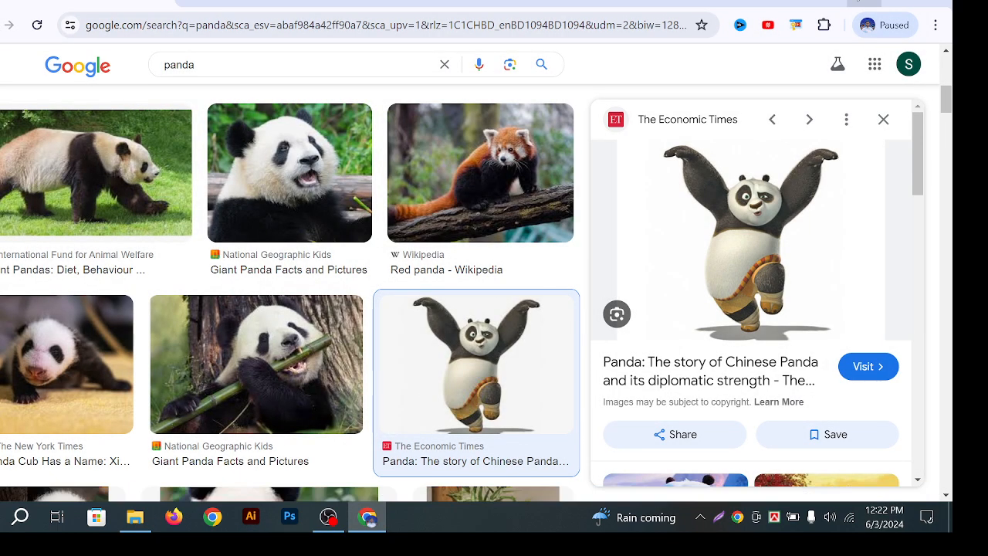
pyautogui.click(859, 2)
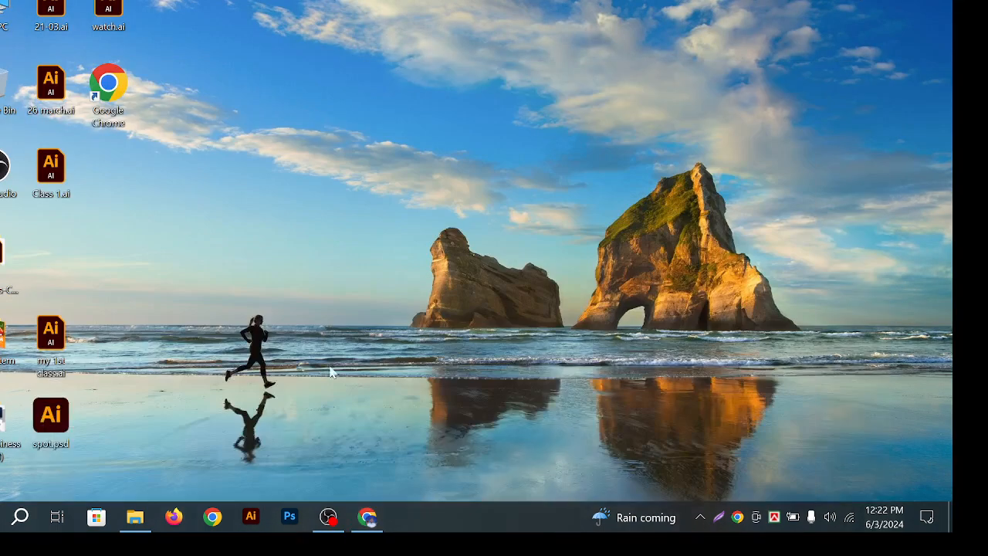
# Relaunch Illustrator, dismiss the Creative Cloud repair message and open the recovered document
pyautogui.click(247, 519)
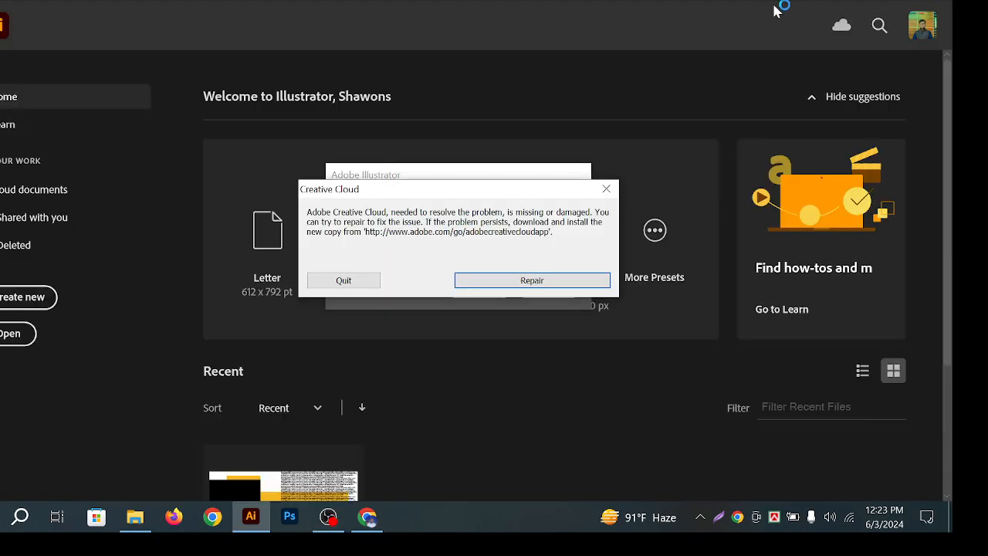
pyautogui.click(608, 192)
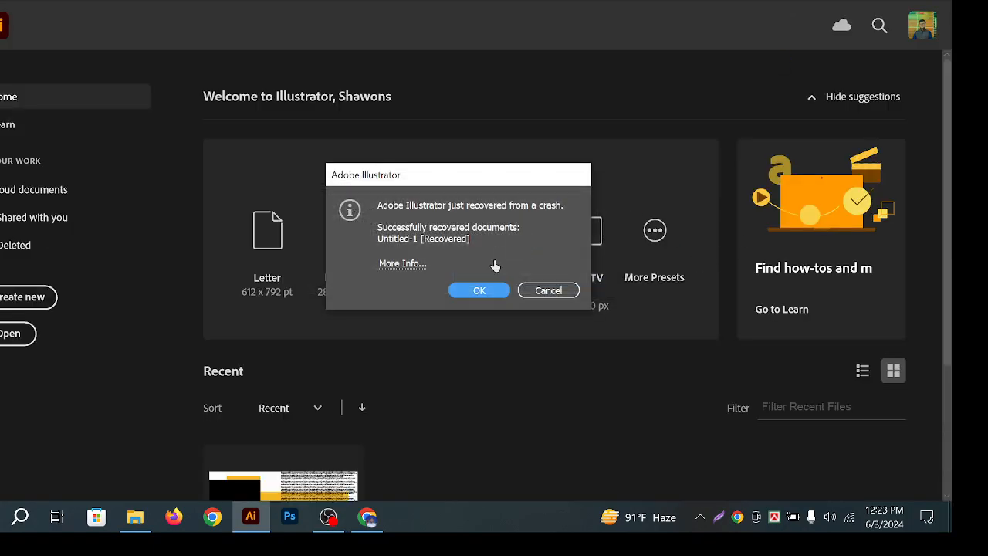
pyautogui.click(479, 290)
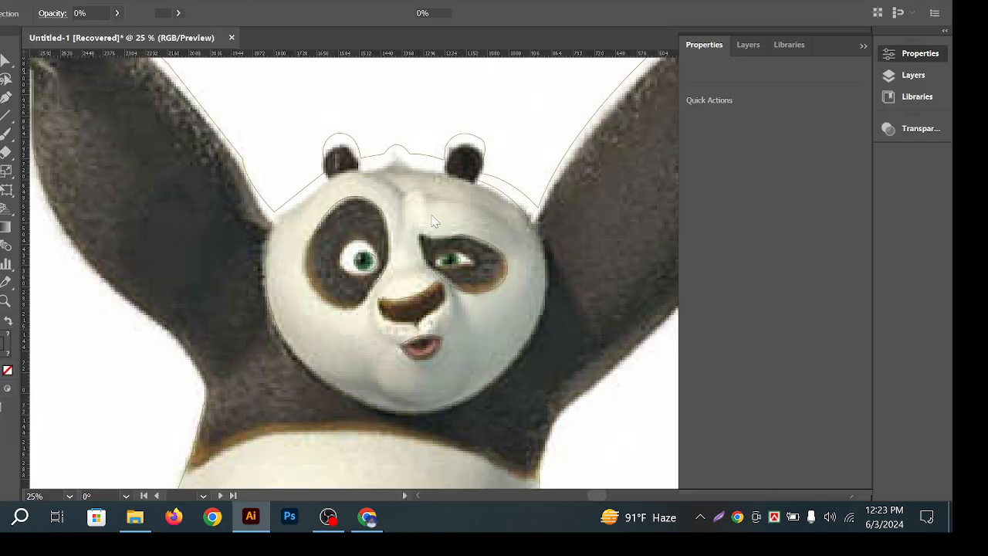
# Move the panda's body outline down so it fits the raised left arm in the picture, and deselect it
pyautogui.scroll(-2, 387, 193)
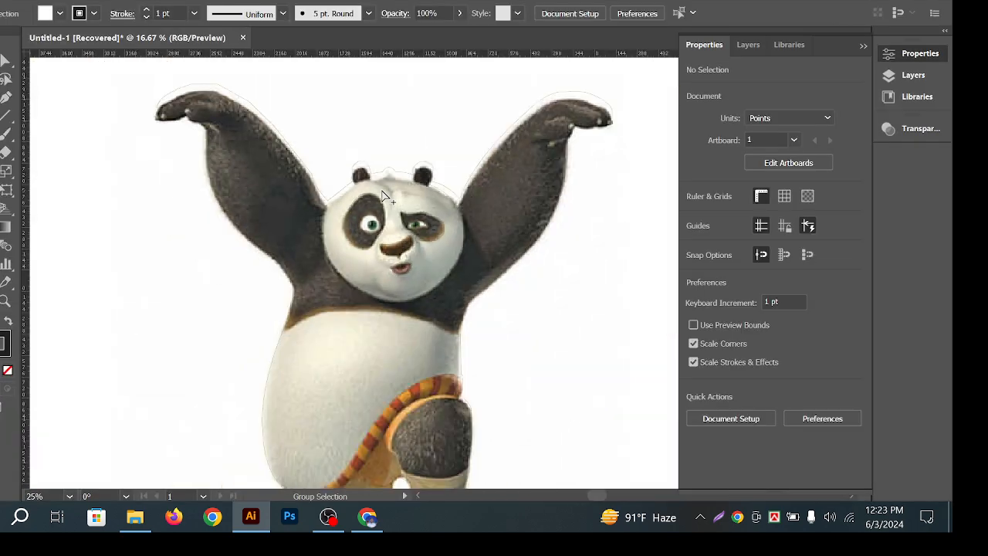
pyautogui.moveTo(402, 187); pyautogui.dragTo(418, 164)
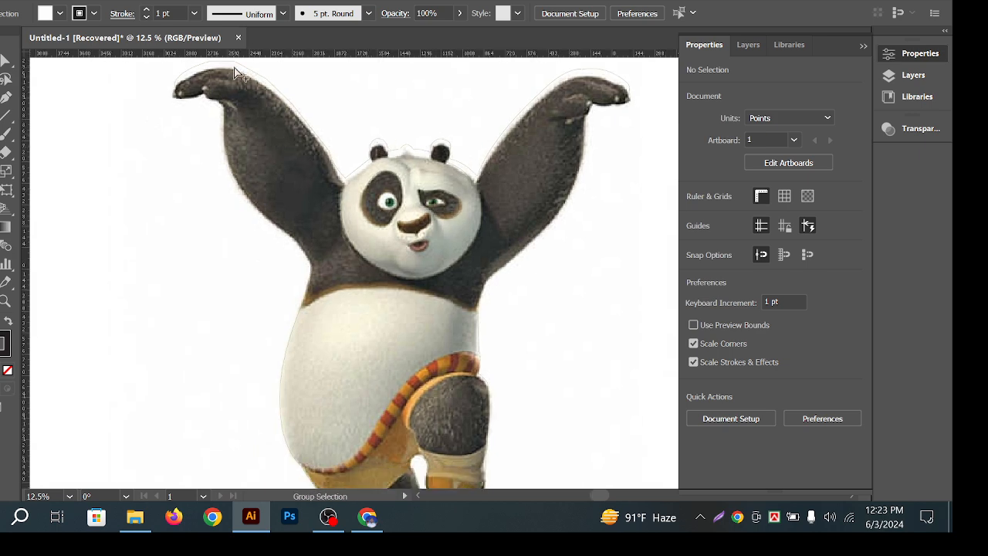
pyautogui.scroll(3, 236, 74)
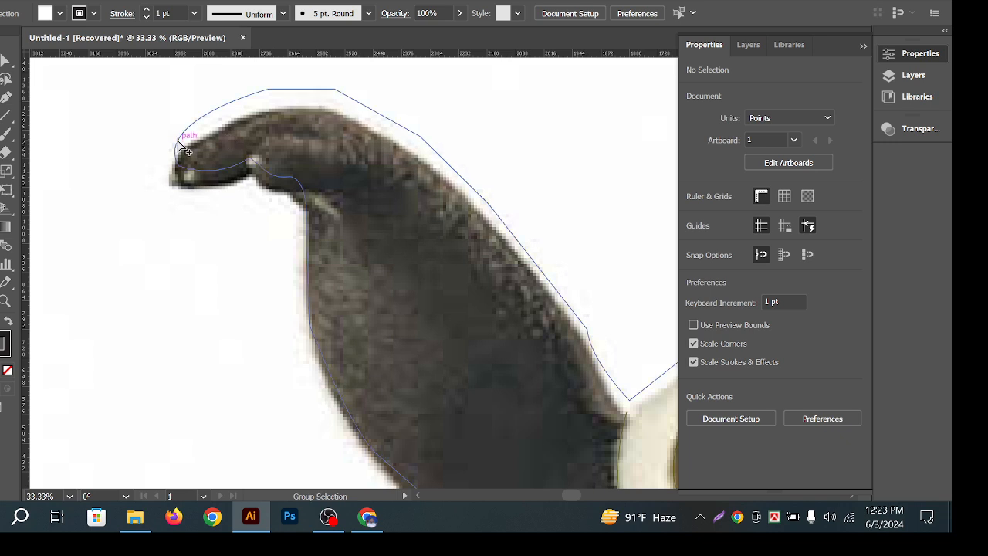
pyautogui.scroll(1, 184, 148)
pyautogui.moveTo(205, 117); pyautogui.dragTo(206, 146)
pyautogui.scroll(-3, 392, 174)
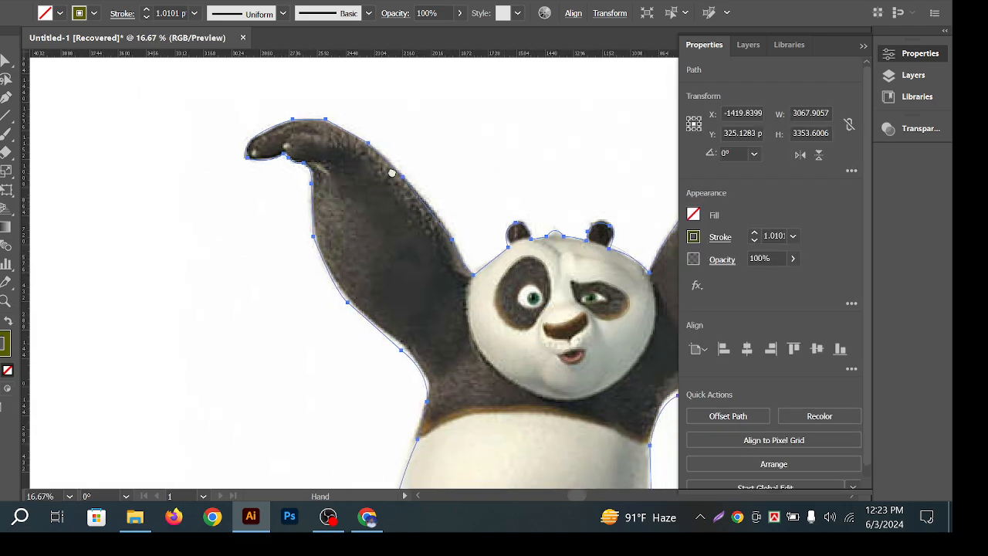
pyautogui.moveTo(392, 174); pyautogui.dragTo(217, 95)
pyautogui.click(571, 337)
# Select the face oval and examine how it runs along the forehead and ears, leaving it deselected
pyautogui.scroll(2, 380, 246)
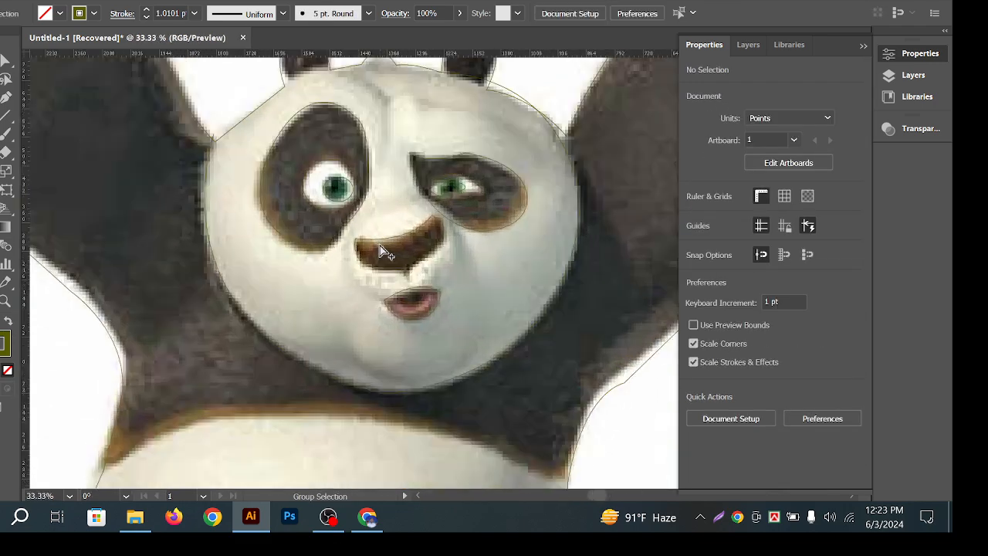
pyautogui.scroll(1, 380, 248)
pyautogui.scroll(-1, 382, 249)
pyautogui.moveTo(468, 194); pyautogui.dragTo(465, 278)
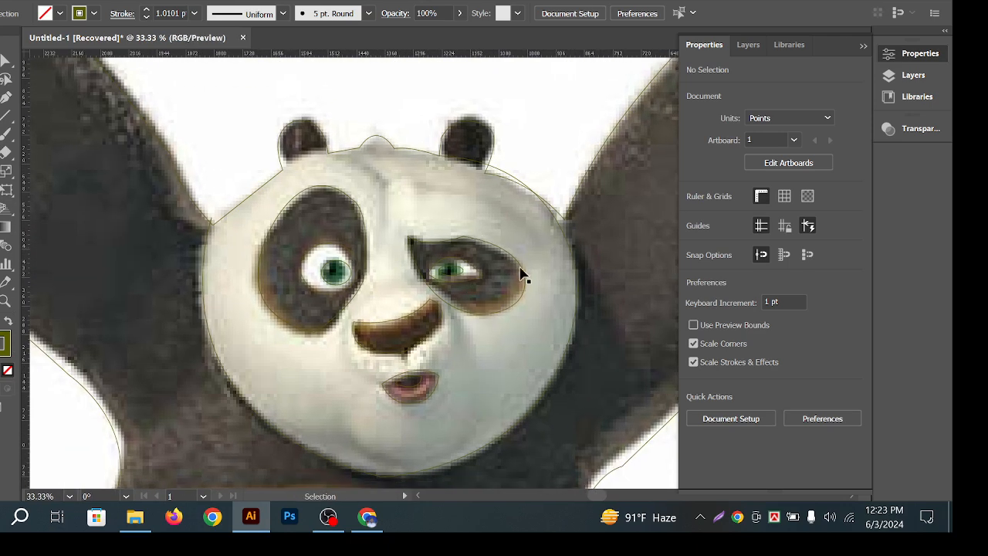
pyautogui.click(561, 372)
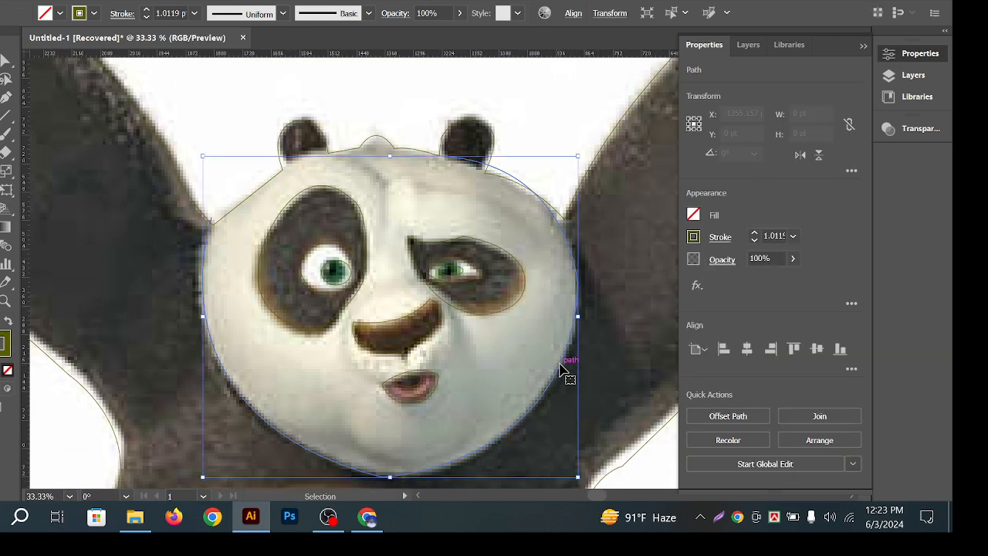
pyautogui.scroll(1, 362, 155)
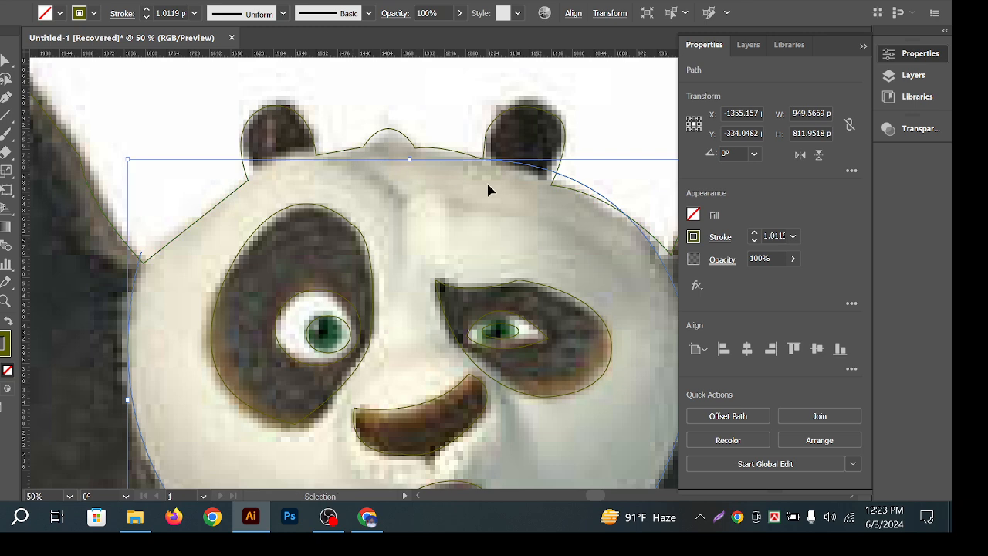
pyautogui.scroll(-1, 487, 186)
pyautogui.moveTo(516, 197); pyautogui.dragTo(434, 201)
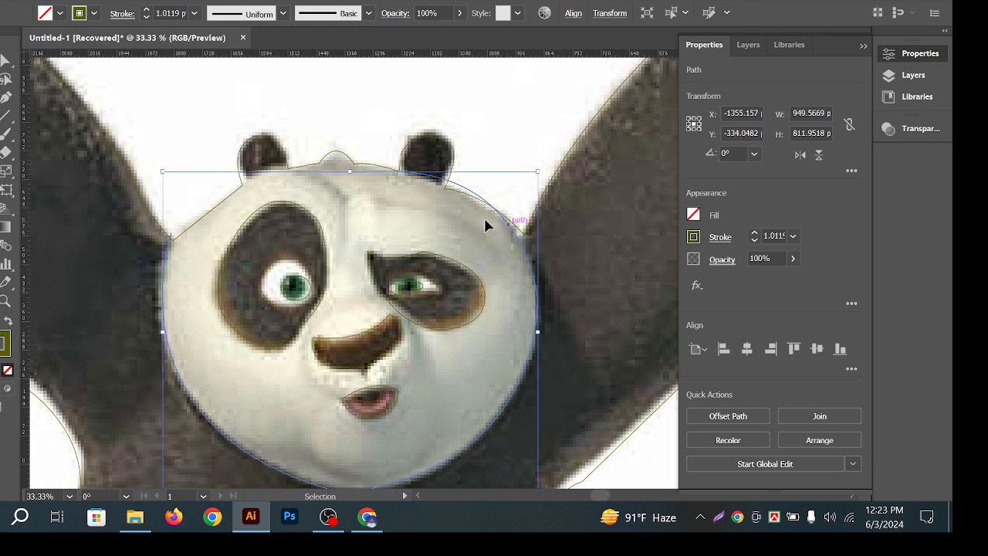
pyautogui.click(348, 83)
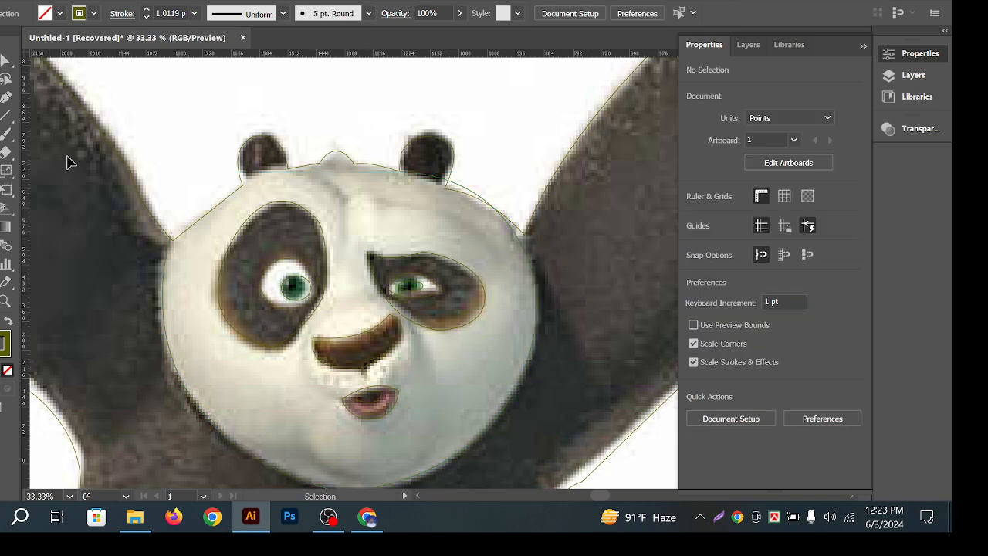
# Continue the open face oval with the Pen tool from the right ear's base and close it with a forehead curve to the left temple
pyautogui.moveTo(6, 98); pyautogui.dragTo(9, 99)
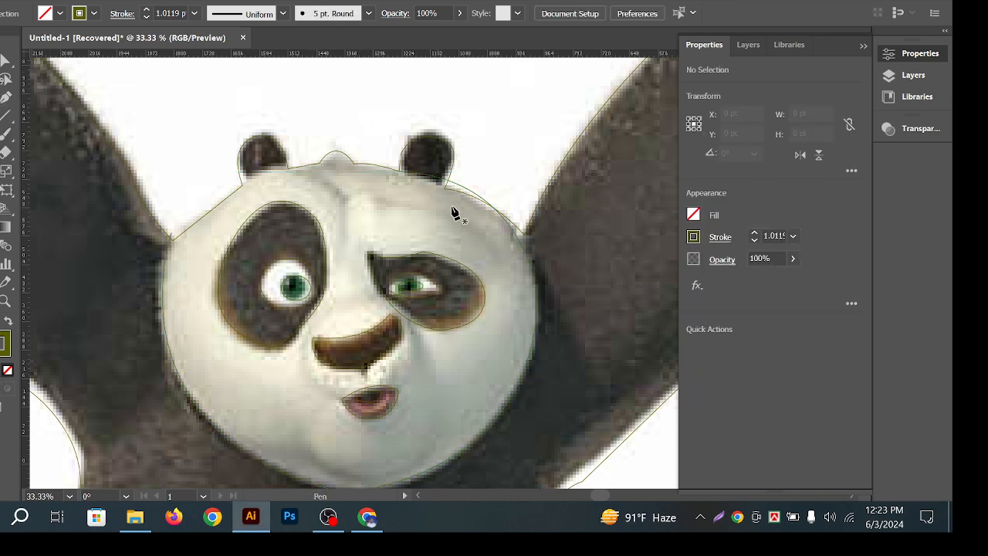
pyautogui.scroll(2, 457, 203)
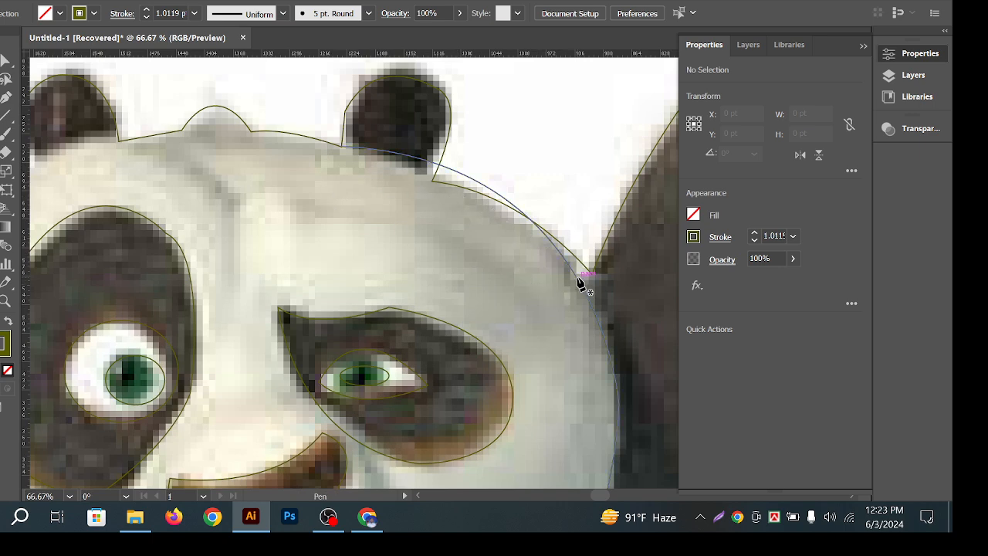
pyautogui.scroll(3, 339, 144)
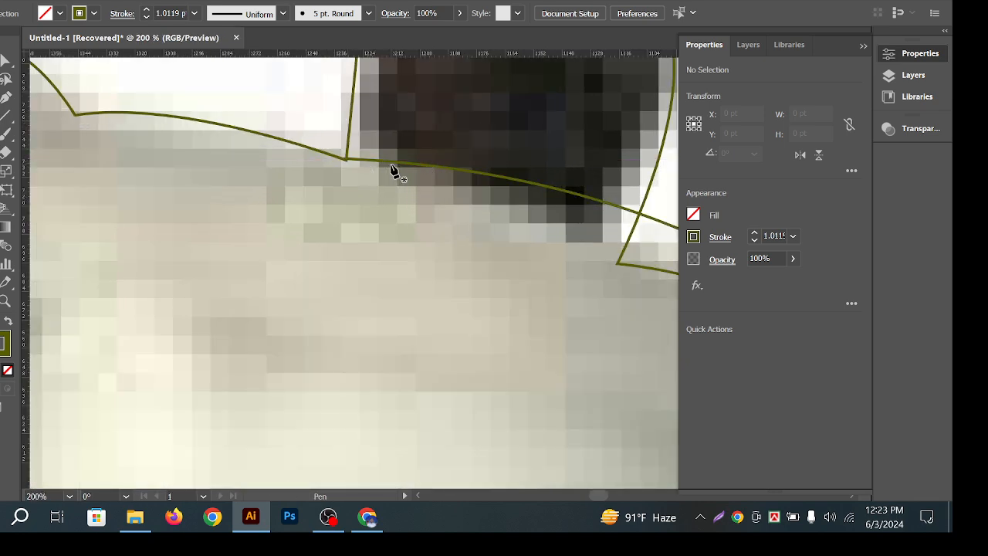
pyautogui.moveTo(344, 158); pyautogui.dragTo(322, 269)
pyautogui.scroll(-5, 321, 269)
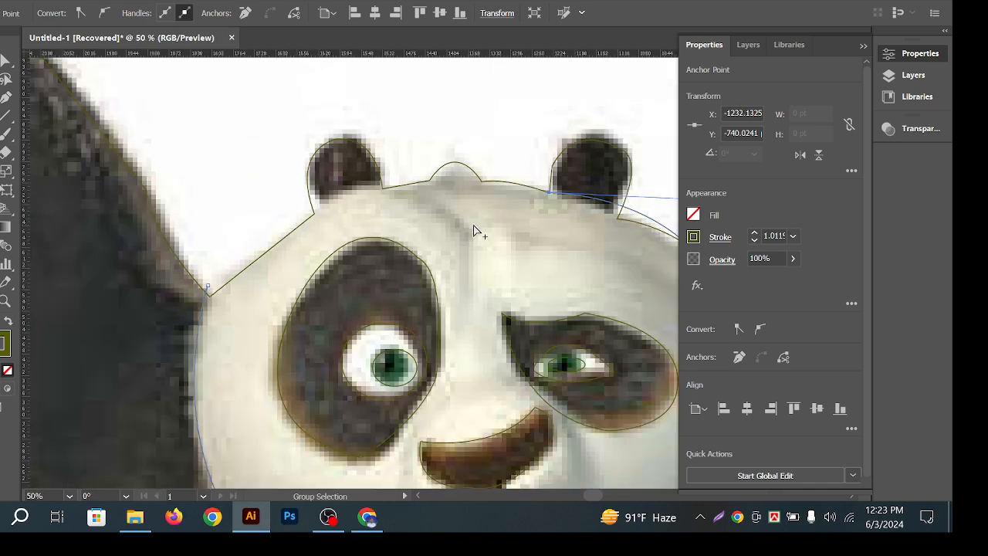
pyautogui.moveTo(540, 246); pyautogui.dragTo(512, 205)
pyautogui.scroll(-2, 468, 221)
pyautogui.scroll(2, 392, 188)
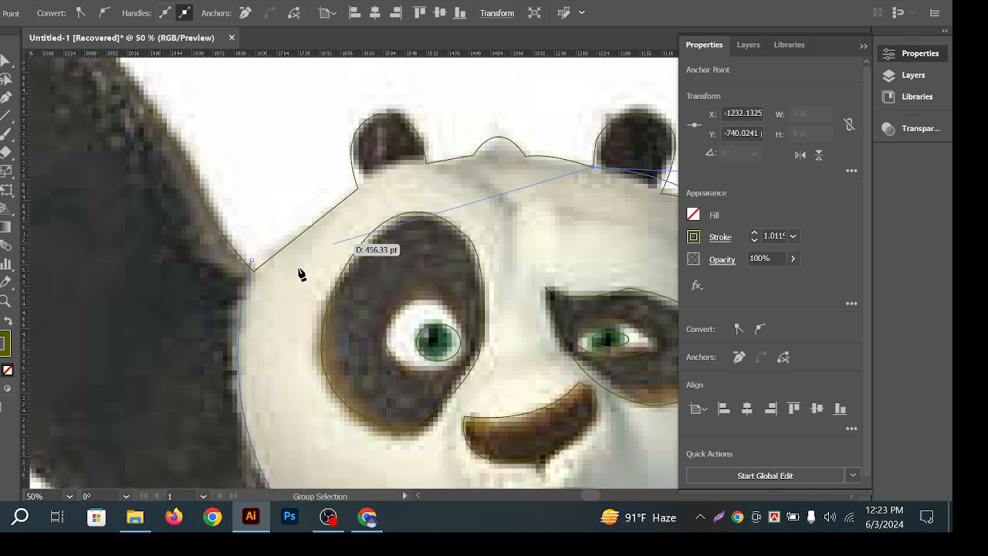
pyautogui.moveTo(253, 260); pyautogui.dragTo(95, 419)
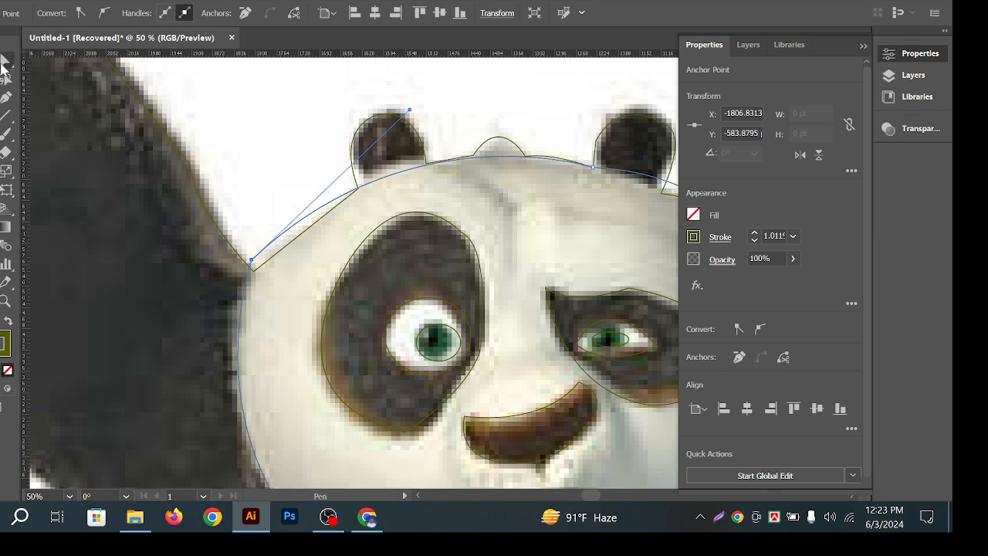
# Move the face oval's left temple anchor slightly down and inward toward the corner where the arm meets the head, and deselect the oval
pyautogui.click(5, 64)
pyautogui.click(276, 121)
pyautogui.click(316, 210)
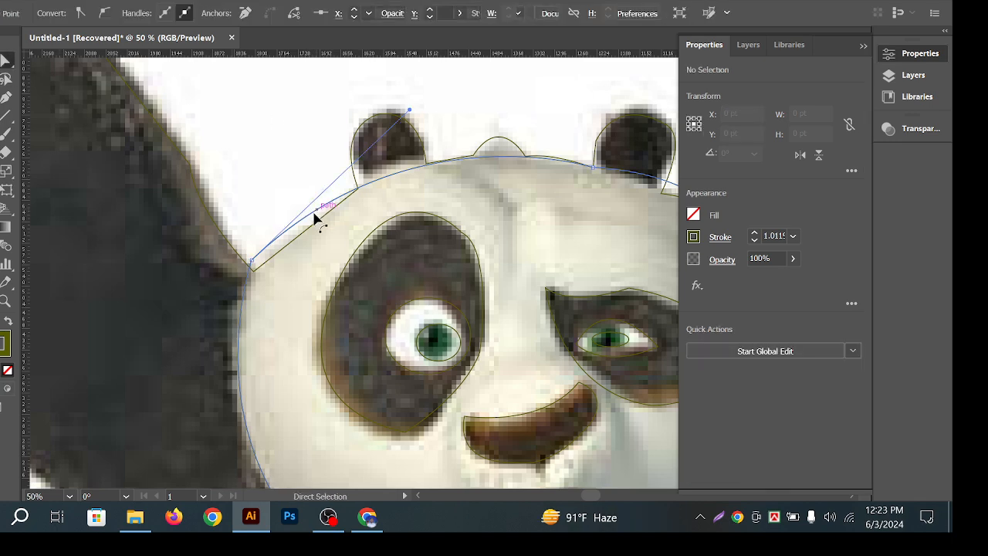
pyautogui.click(252, 262)
pyautogui.hotkey('ctrl', '=')
pyautogui.hotkey('ctrl', '=')
pyautogui.hotkey('ctrl', '=')
pyautogui.hotkey('ctrl', '=')
pyautogui.hotkey('ctrl', '=')
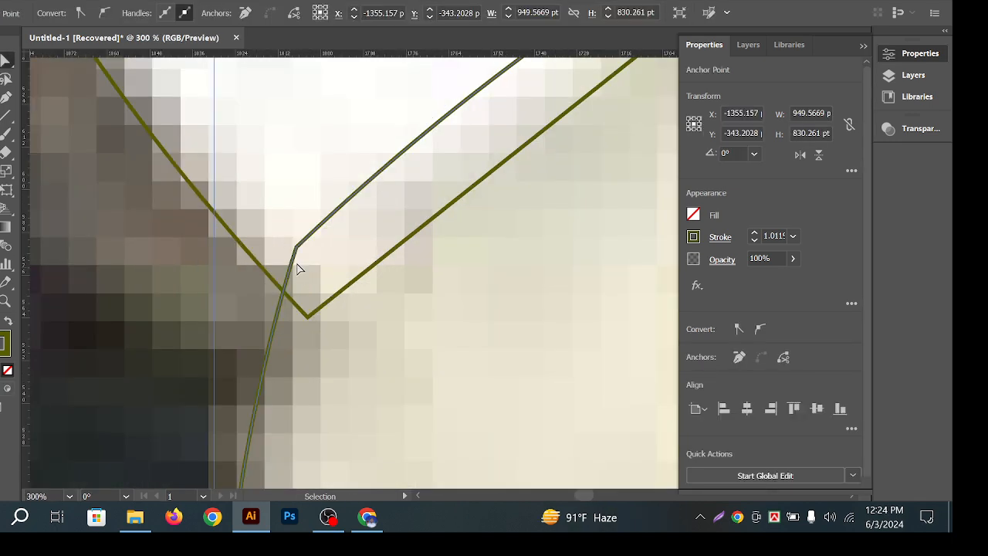
pyautogui.moveTo(298, 251); pyautogui.dragTo(315, 281)
pyautogui.hotkey('ctrl', '-')
pyautogui.hotkey('ctrl', '-')
pyautogui.scroll(-2, 323, 265)
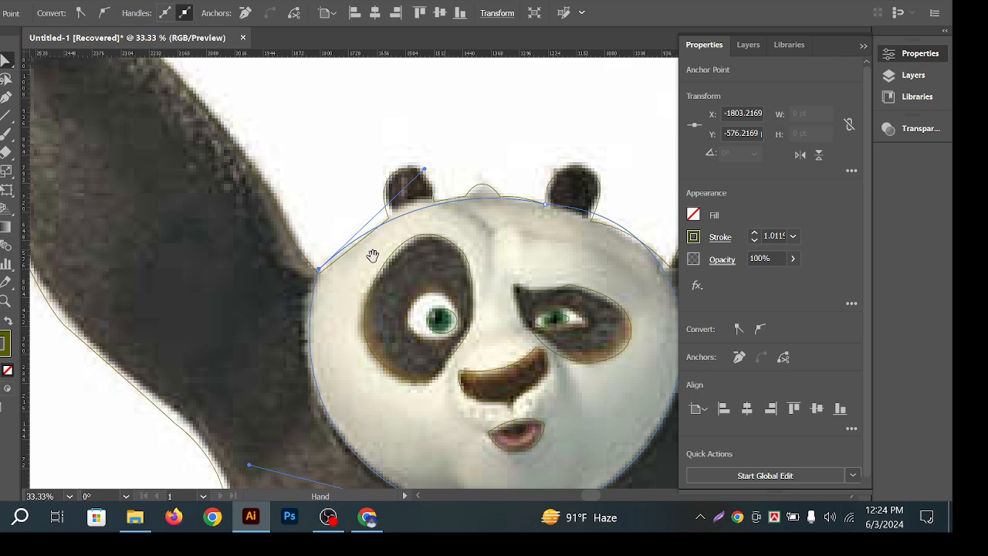
pyautogui.moveTo(373, 256); pyautogui.dragTo(344, 230)
pyautogui.click(428, 136)
# Trace the brown chest band's lower edge with one curve from the left armpit to the right armpit, and retract the end handle
pyautogui.hotkey('ctrl', '-')
pyautogui.scroll(-3, 437, 247)
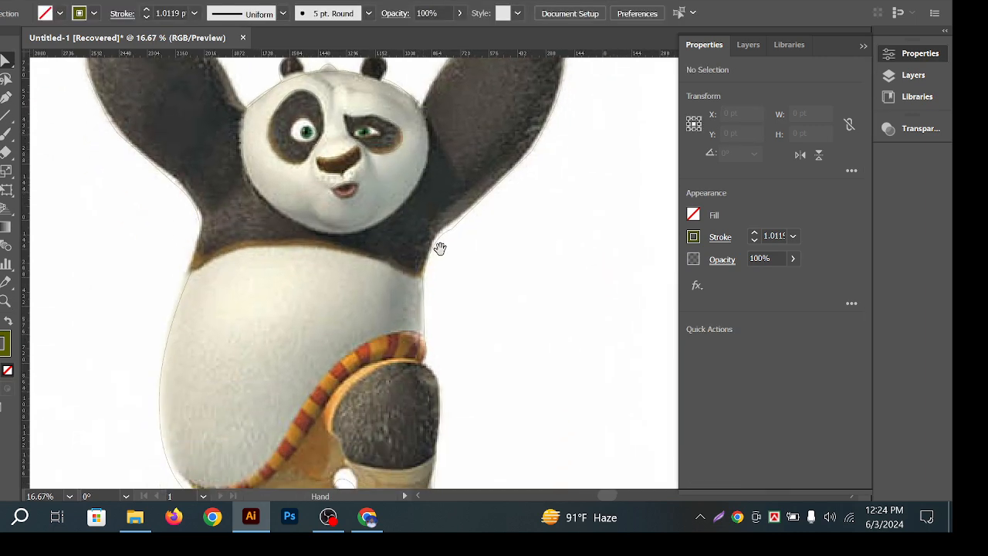
pyautogui.keyDown('ctrl'); pyautogui.click(458, 326); pyautogui.keyUp('ctrl')
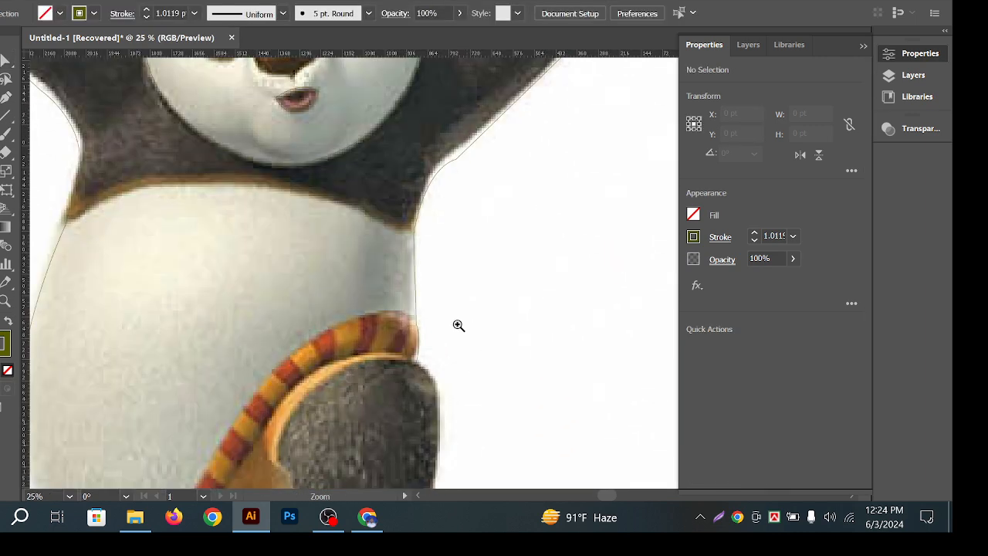
pyautogui.moveTo(423, 246); pyautogui.dragTo(533, 313)
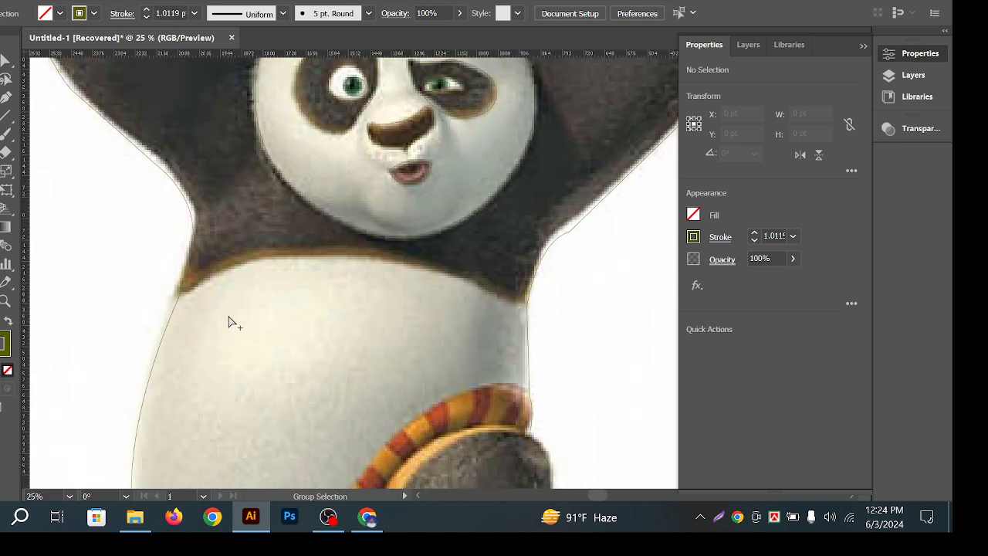
pyautogui.press('p')
pyautogui.scroll(-2, 223, 283)
pyautogui.click(172, 261)
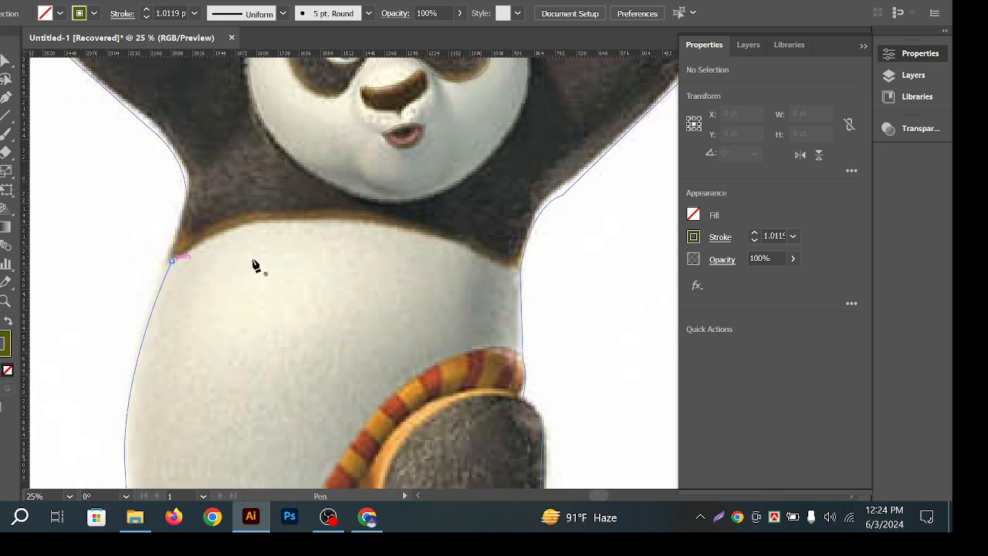
pyautogui.moveTo(514, 270); pyautogui.dragTo(738, 386)
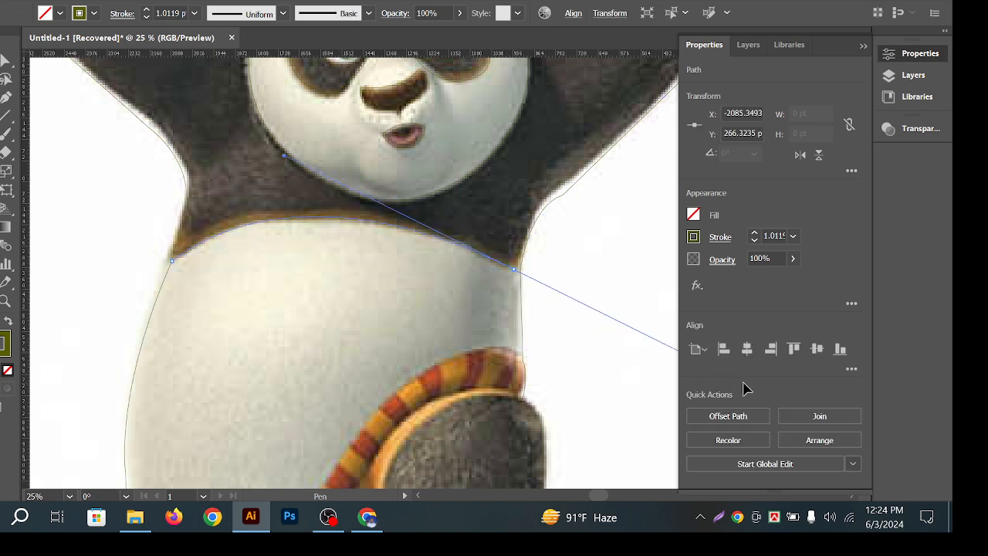
pyautogui.click(514, 270)
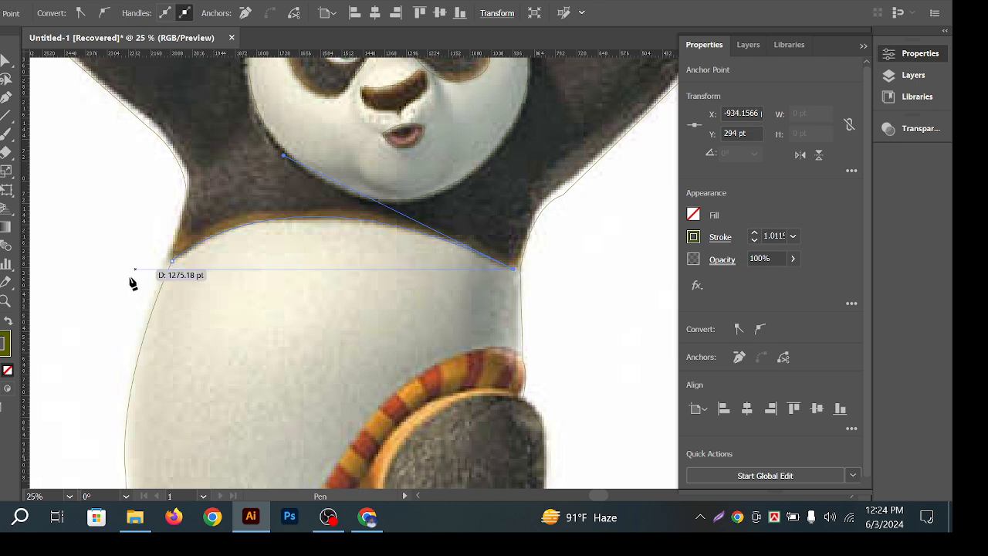
# Curve the chest band path back along its upper edge to the left side, bring it to its starting corner and deselect it
pyautogui.moveTo(176, 249); pyautogui.dragTo(71, 338)
pyautogui.scroll(4, 268, 258)
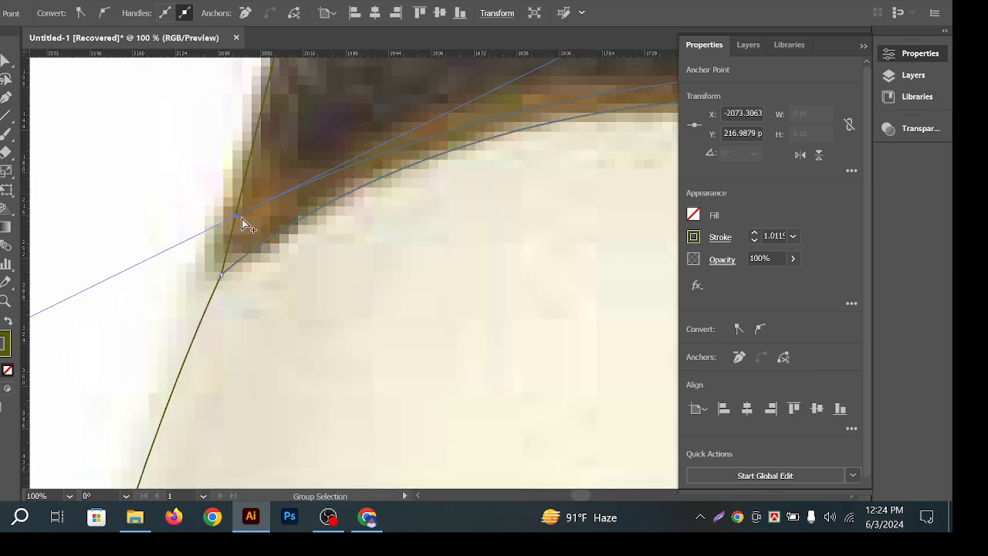
pyautogui.moveTo(244, 224)
pyautogui.mouseDown()
pyautogui.moveTo(223, 271)
pyautogui.moveTo(271, 254)
pyautogui.moveTo(265, 218)
pyautogui.moveTo(237, 221)
pyautogui.mouseUp()
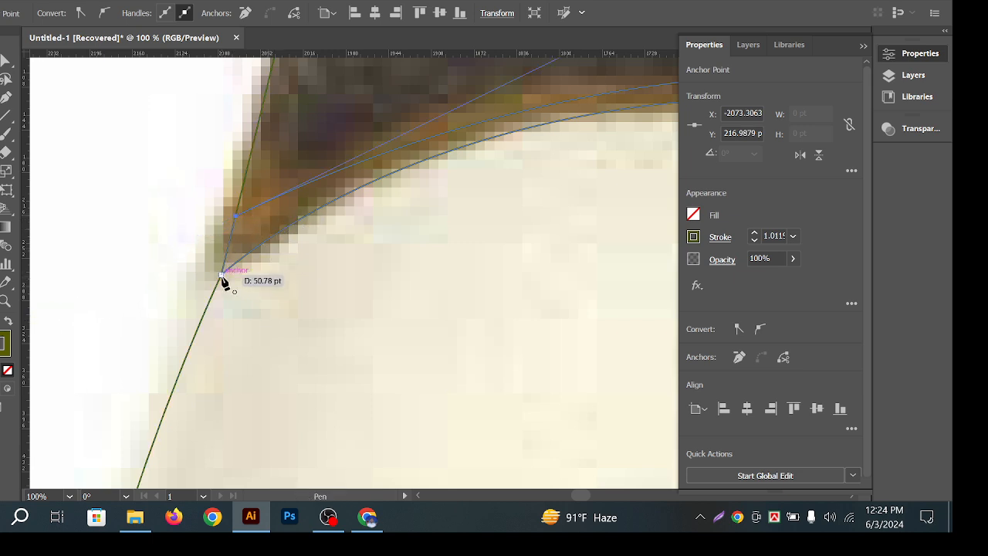
pyautogui.keyDown('ctrl'); pyautogui.click(287, 184); pyautogui.keyUp('ctrl')
pyautogui.scroll(-5, 288, 183)
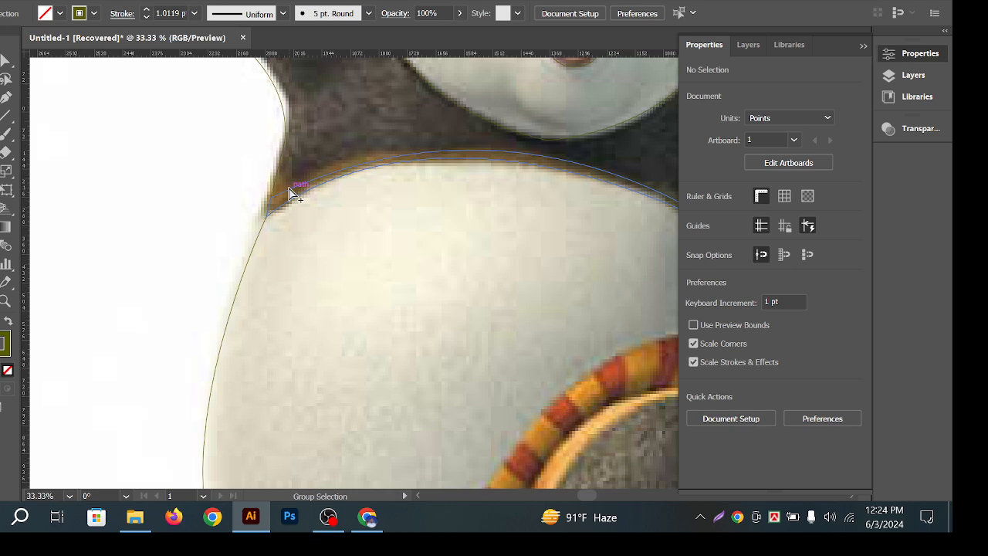
# Examine the body outline along the belly, the raised left arm, the legs and the feet
pyautogui.moveTo(579, 287); pyautogui.dragTo(551, 246)
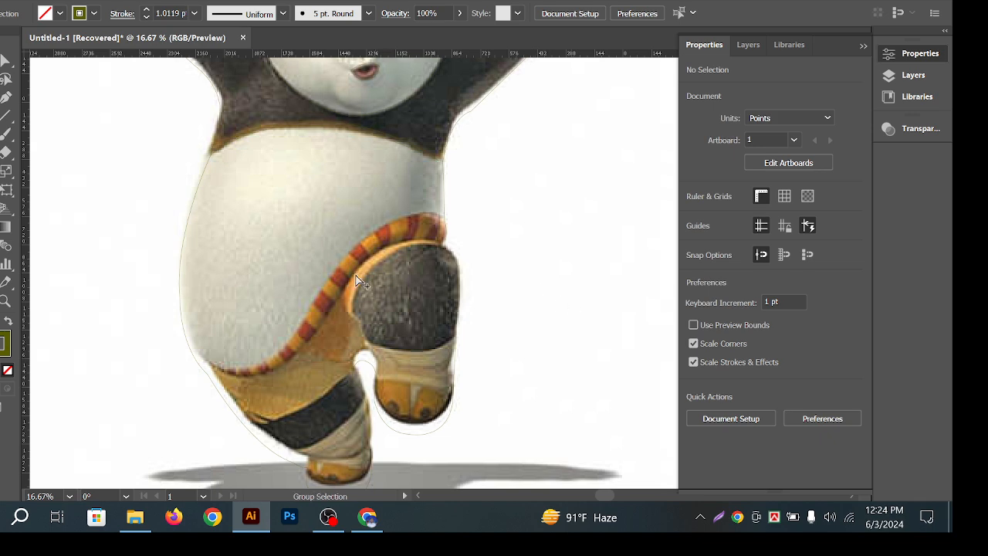
pyautogui.scroll(1, 355, 278)
pyautogui.moveTo(453, 201); pyautogui.dragTo(517, 390)
pyautogui.scroll(-1, 383, 185)
pyautogui.scroll(-1, 474, 192)
pyautogui.scroll(5, 258, 101)
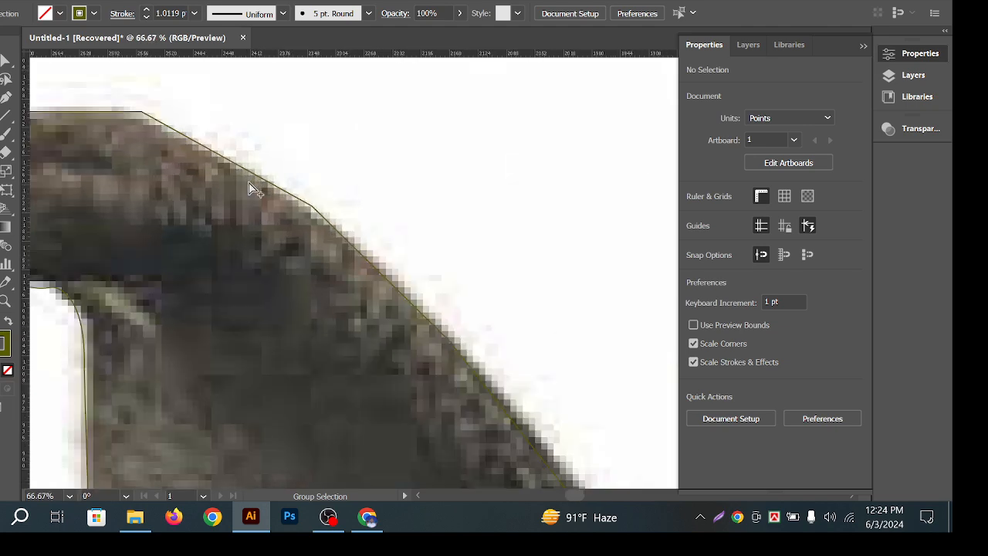
pyautogui.scroll(-3, 249, 188)
pyautogui.moveTo(460, 450); pyautogui.dragTo(338, 144)
pyautogui.scroll(-4, 430, 360)
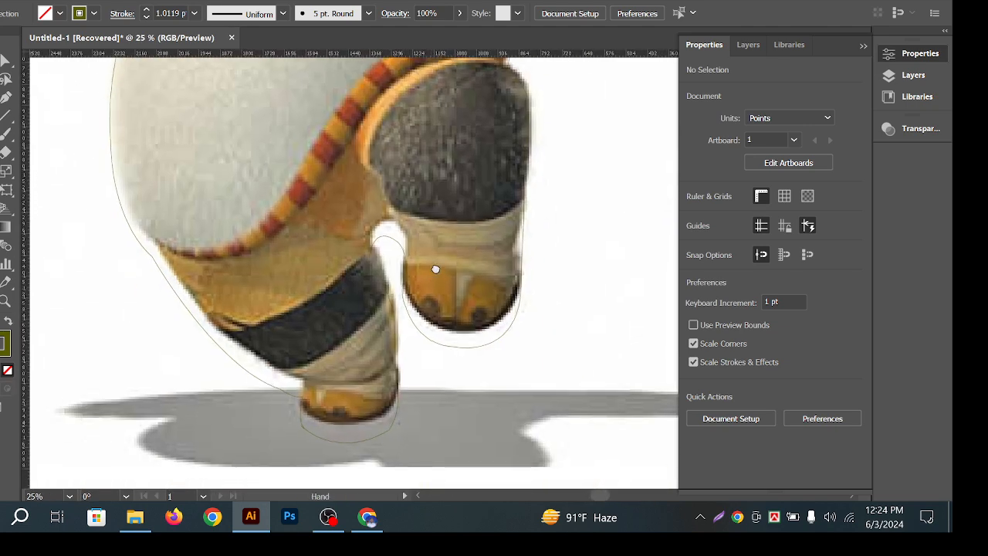
pyautogui.scroll(1, 391, 230)
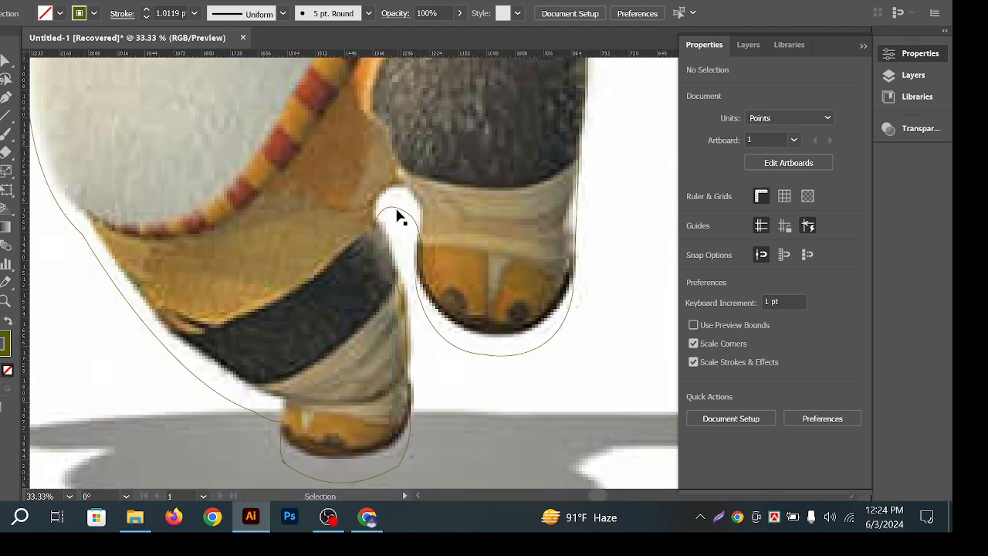
# Shorten the body outline from its lower edge to a height of 3291.26 pt so it meets the feet, and deselect it
pyautogui.click(397, 209)
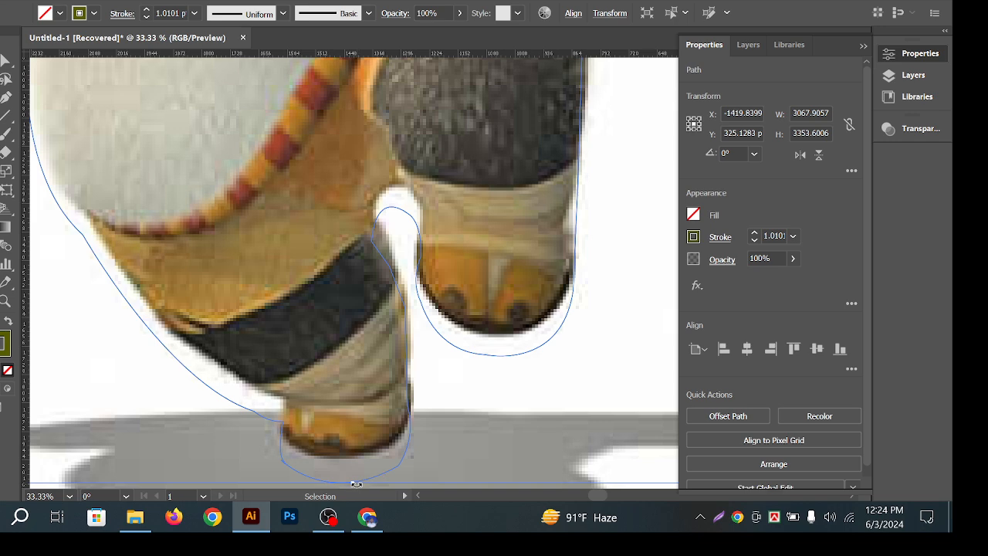
pyautogui.moveTo(356, 485); pyautogui.dragTo(360, 459)
pyautogui.press('a')
pyautogui.scroll(-2, 370, 435)
pyautogui.click(578, 282)
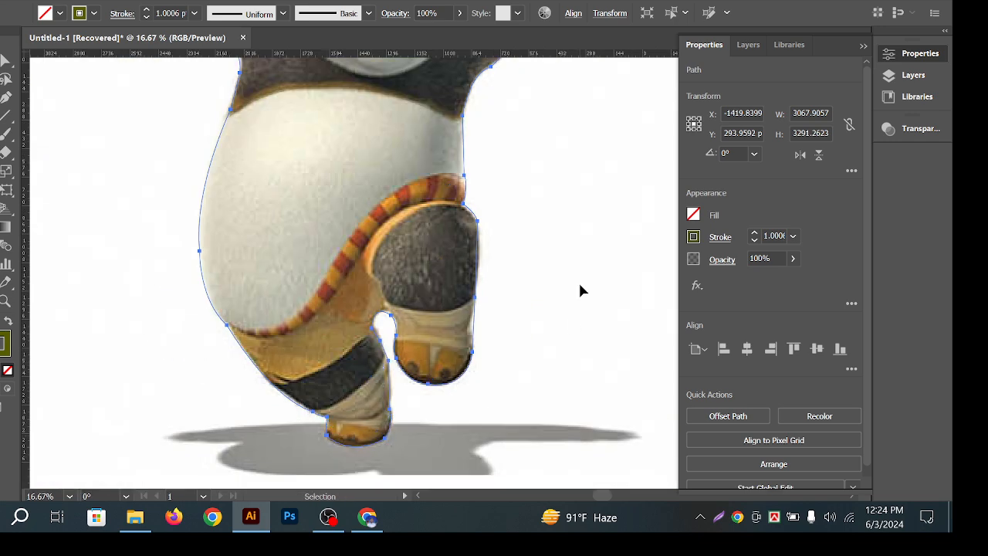
# Examine the shortened body outline against the whole panda picture, from the raised arms down to the legs and feet
pyautogui.press('space')
pyautogui.moveTo(491, 167); pyautogui.dragTo(510, 367)
pyautogui.moveTo(546, 302); pyautogui.dragTo(532, 380)
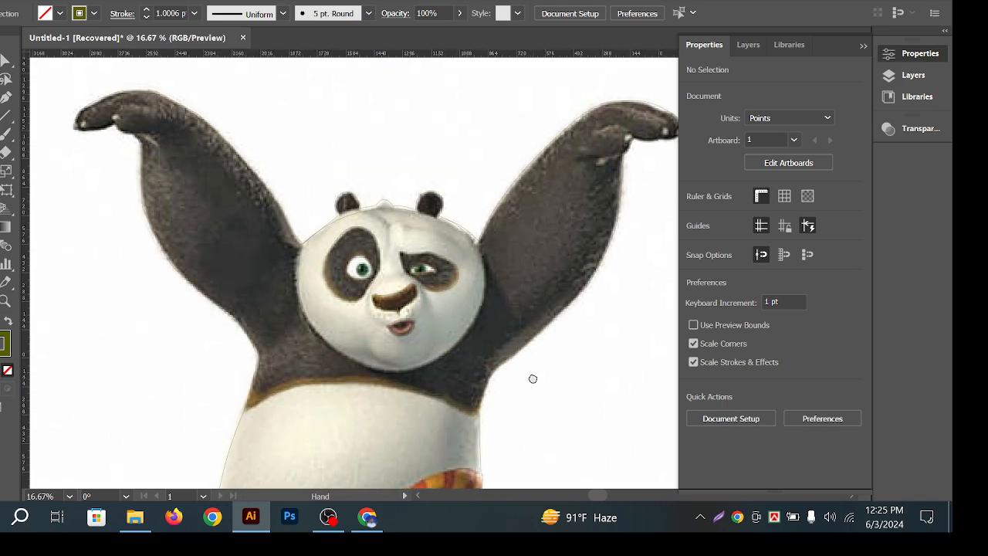
pyautogui.moveTo(497, 310); pyautogui.dragTo(487, 119)
pyautogui.moveTo(494, 409); pyautogui.dragTo(505, 203)
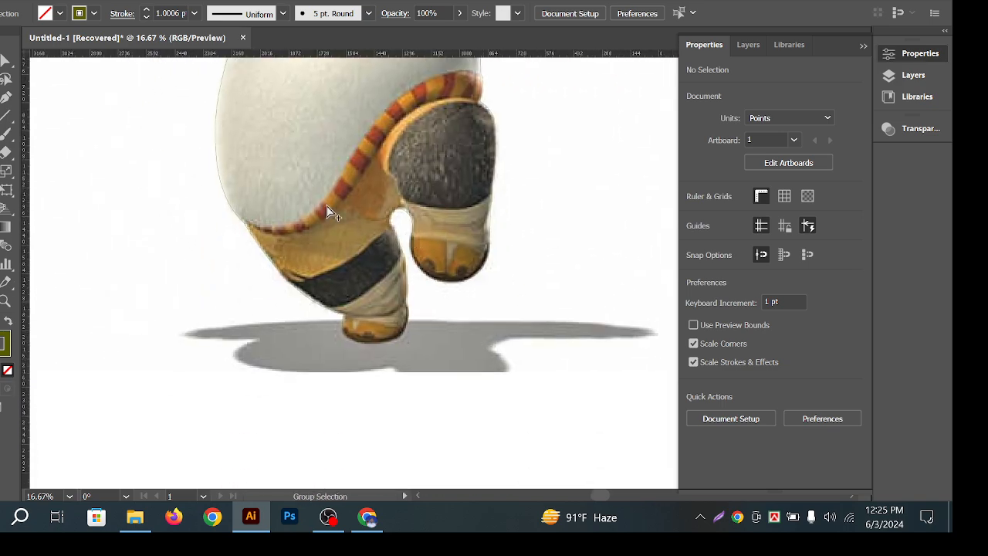
pyautogui.scroll(2, 414, 164)
pyautogui.press('space')
pyautogui.moveTo(381, 156); pyautogui.dragTo(437, 366)
pyautogui.moveTo(497, 258)
pyautogui.mouseDown()
pyautogui.moveTo(497, 302)
pyautogui.moveTo(491, 269)
pyautogui.mouseUp()
pyautogui.scroll(-1, 491, 270)
pyautogui.scroll(-2, 493, 267)
pyautogui.press('space')
pyautogui.moveTo(541, 229); pyautogui.dragTo(384, 291)
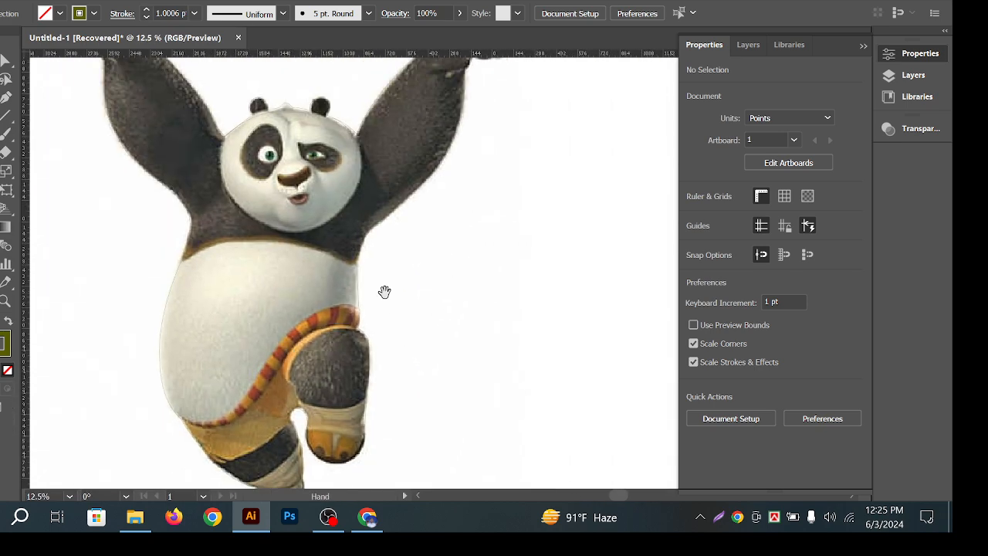
pyautogui.scroll(-2, 385, 293)
pyautogui.press('space')
pyautogui.moveTo(458, 255); pyautogui.dragTo(347, 259)
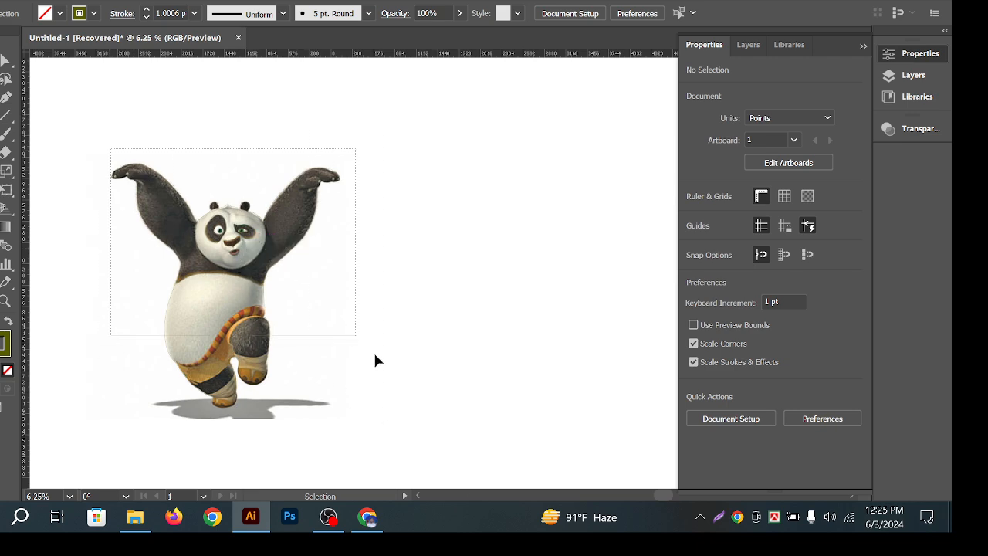
# Move all the traced paths together to the right of the panda picture, clear of its edge, and deselect them
pyautogui.hotkey('ctrl', 'a')
pyautogui.moveTo(228, 259); pyautogui.dragTo(457, 259)
pyautogui.click(439, 154)
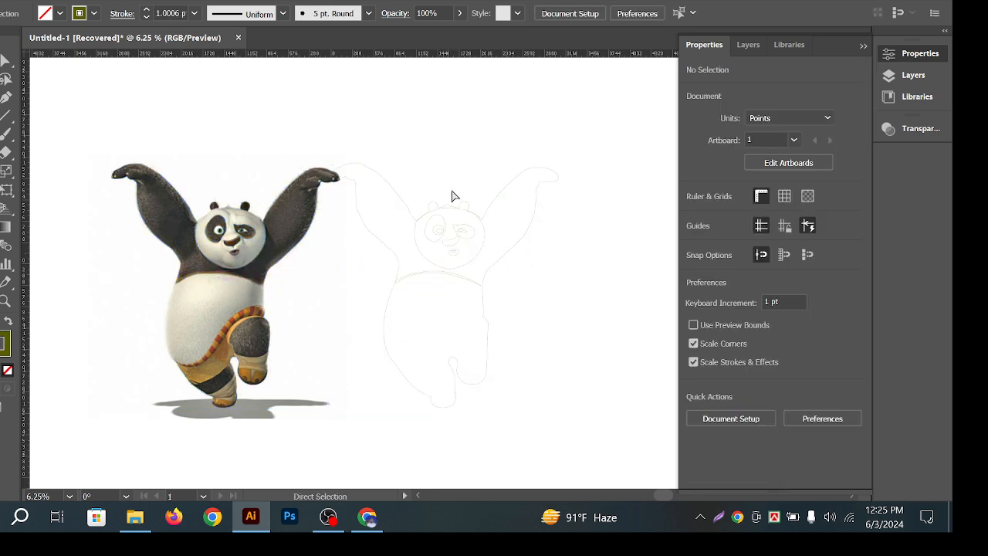
pyautogui.moveTo(453, 194); pyautogui.dragTo(316, 159)
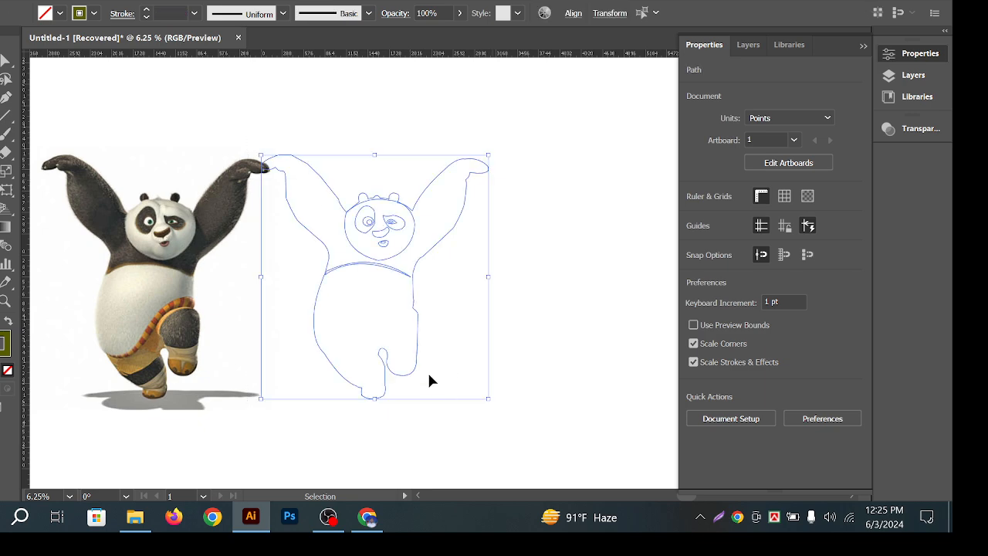
pyautogui.moveTo(386, 363)
pyautogui.mouseDown()
pyautogui.moveTo(387, 372)
pyautogui.moveTo(404, 356)
pyautogui.mouseUp()
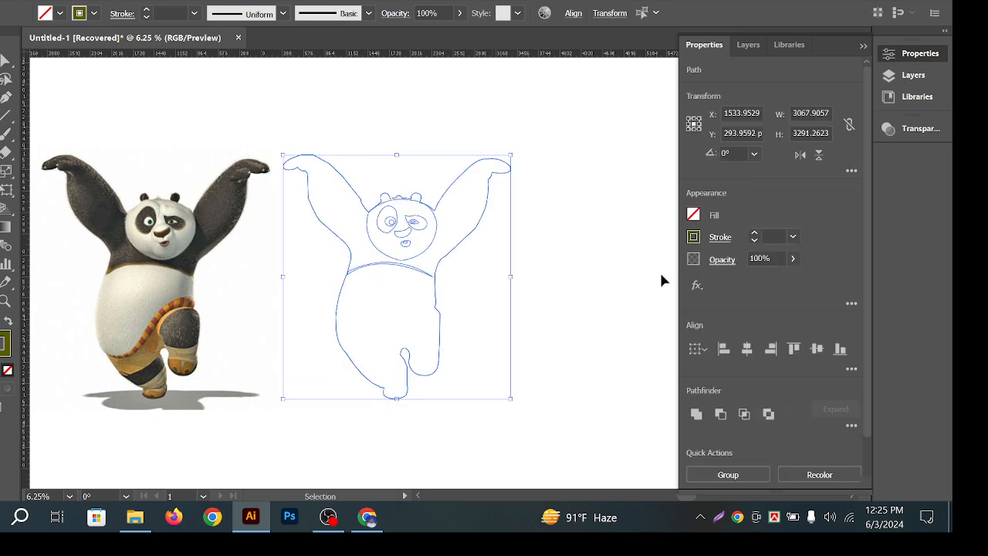
pyautogui.click(661, 274)
pyautogui.moveTo(461, 242); pyautogui.dragTo(496, 263)
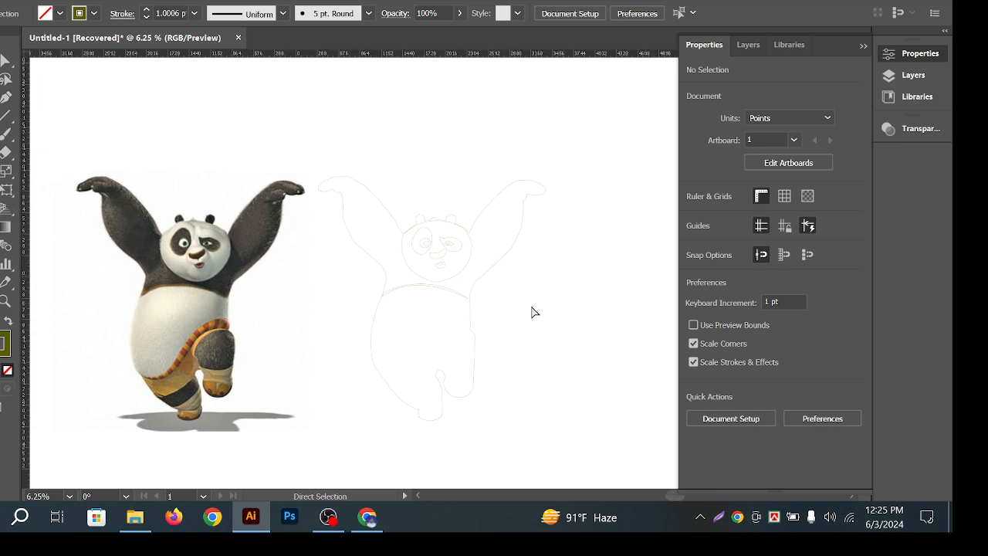
pyautogui.click(362, 207)
pyautogui.click(389, 143)
pyautogui.moveTo(512, 248); pyautogui.dragTo(516, 231)
pyautogui.hotkey('ctrl', 'z')
pyautogui.click(560, 256)
pyautogui.moveTo(317, 152); pyautogui.dragTo(563, 397)
pyautogui.click(484, 276)
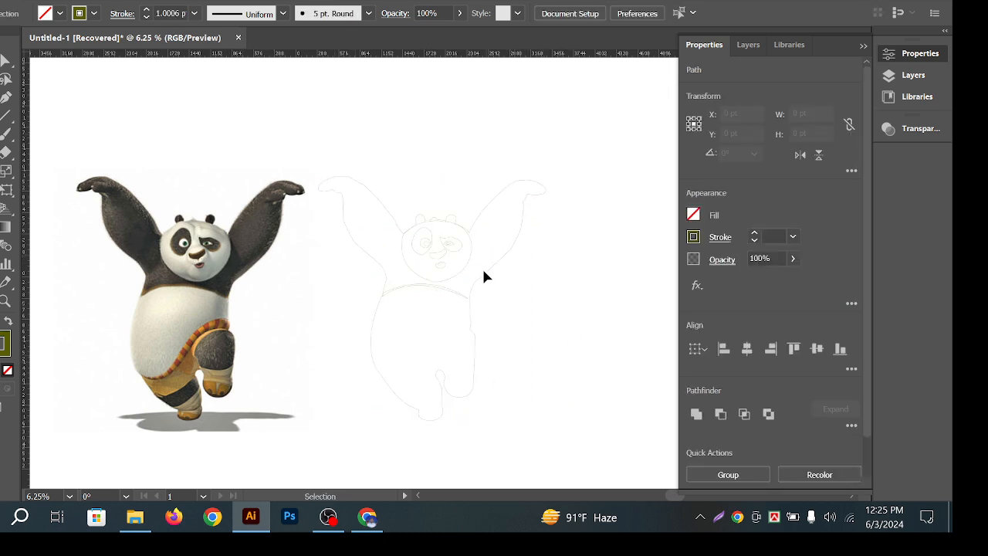
# Try filling the face oval with the light grey sampled from the panda's face in the picture
pyautogui.scroll(1, 381, 236)
pyautogui.moveTo(391, 242); pyautogui.dragTo(452, 277)
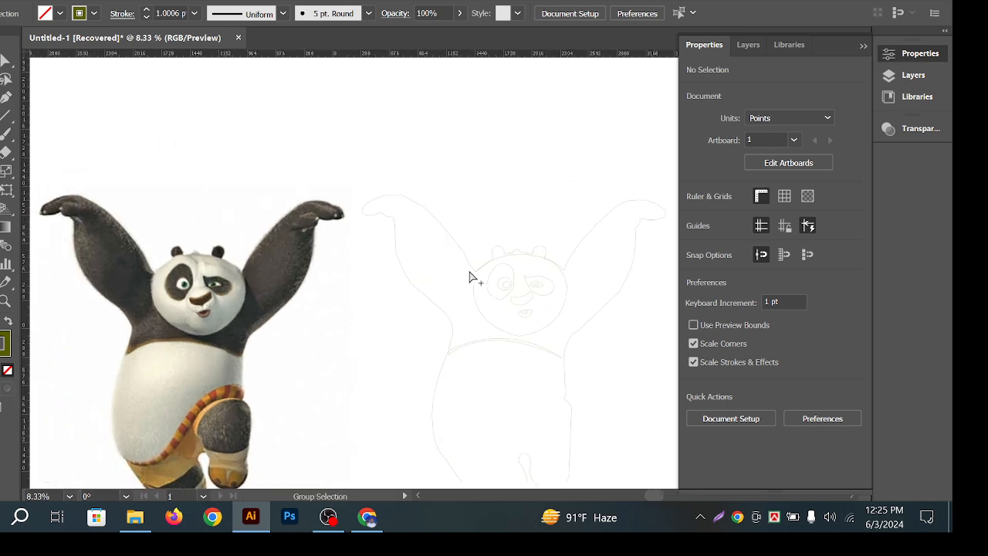
pyautogui.scroll(1, 520, 286)
pyautogui.press('v')
pyautogui.click(584, 293)
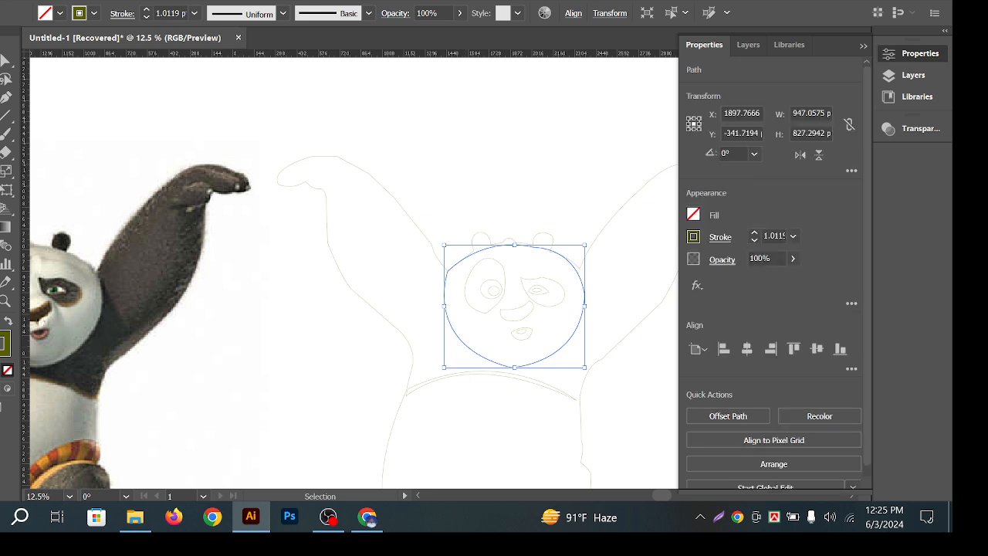
pyautogui.press('i')
pyautogui.click(80, 319)
pyautogui.scroll(-2, 277, 288)
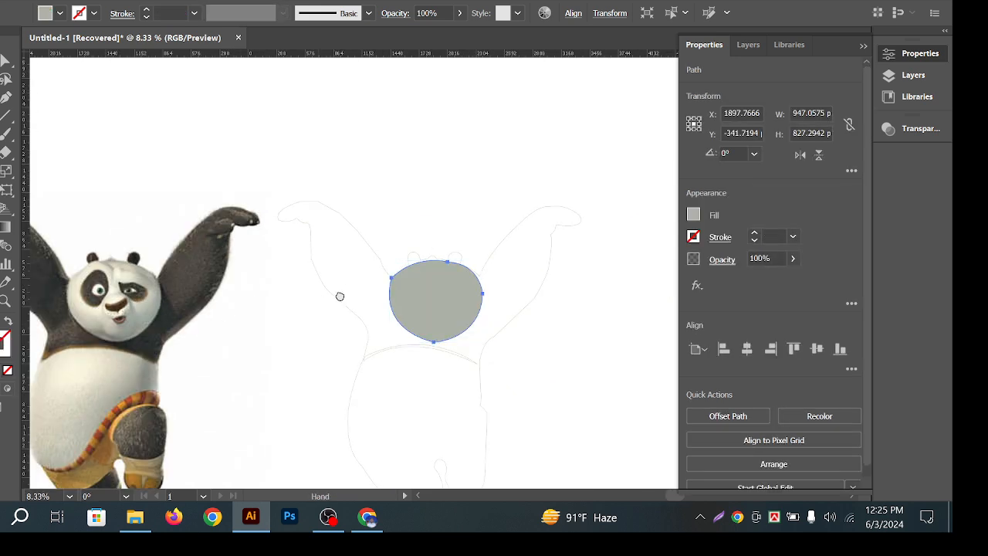
pyautogui.scroll(1, 340, 294)
pyautogui.click(391, 258)
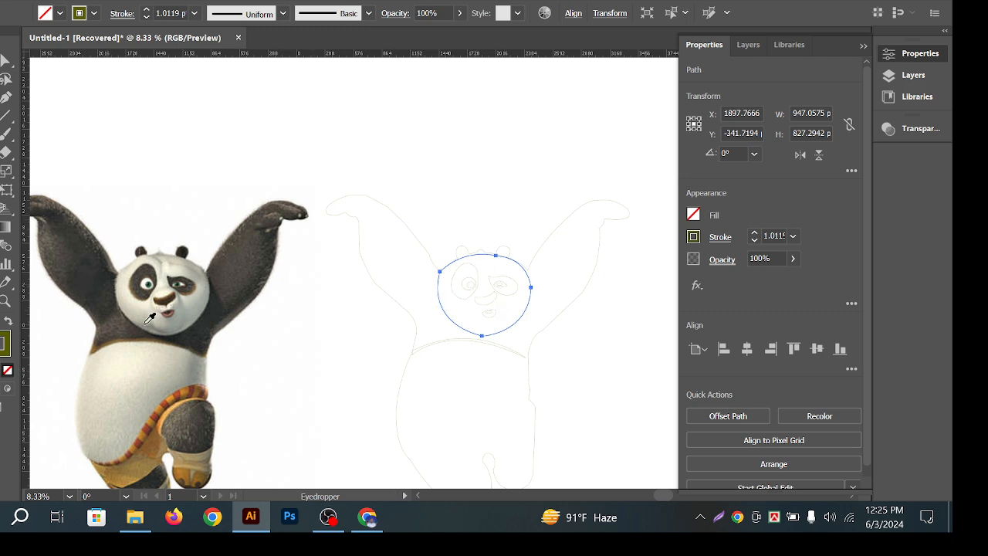
pyautogui.moveTo(261, 202); pyautogui.dragTo(172, 171)
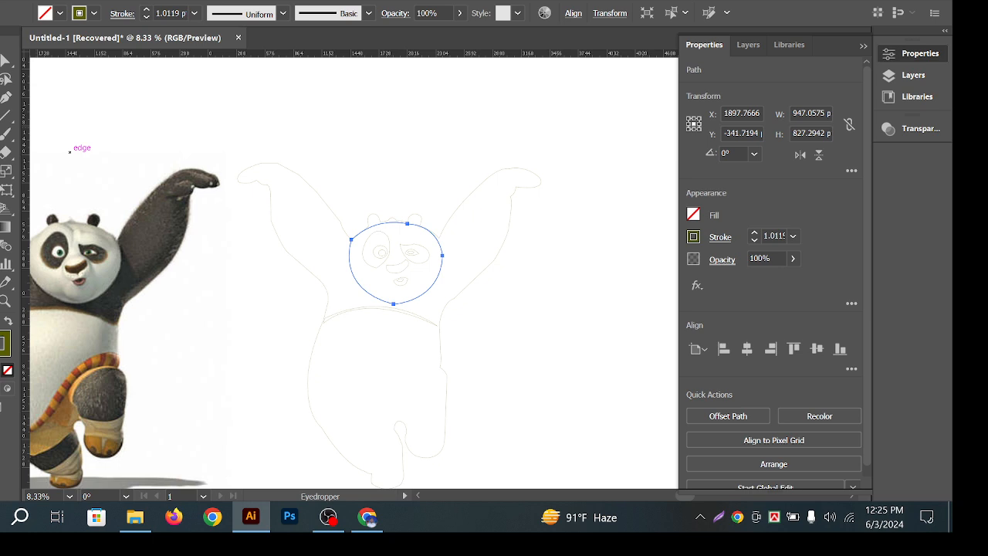
pyautogui.press('v')
pyautogui.click(460, 103)
pyautogui.moveTo(474, 348); pyautogui.dragTo(529, 281)
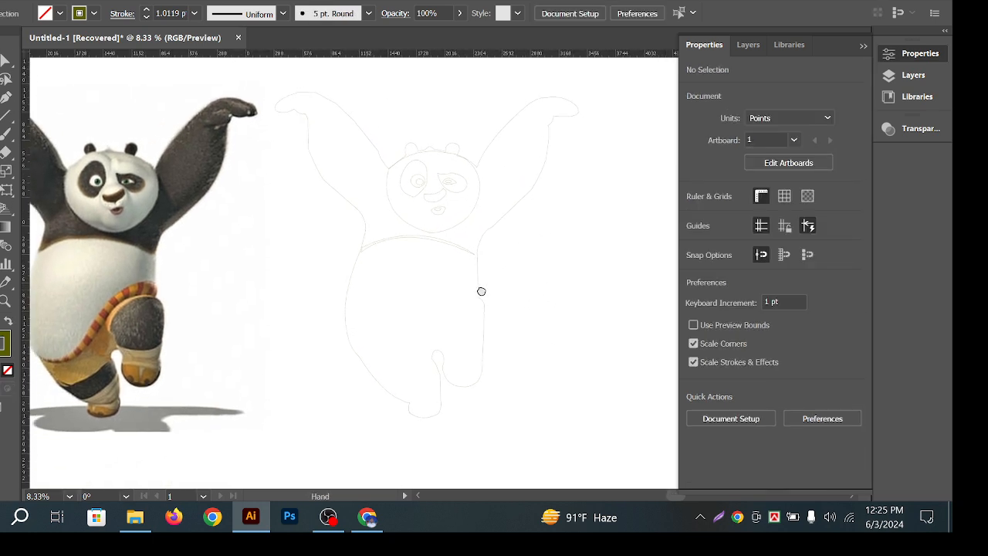
pyautogui.press('i')
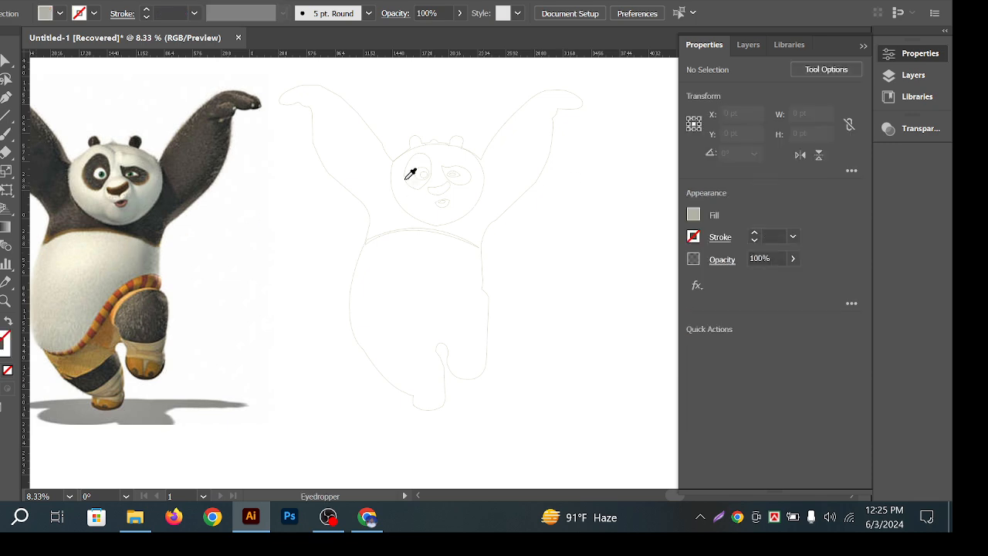
pyautogui.press('v')
pyautogui.hotkey('ctrl', 'z')
pyautogui.moveTo(507, 271); pyautogui.dragTo(515, 280)
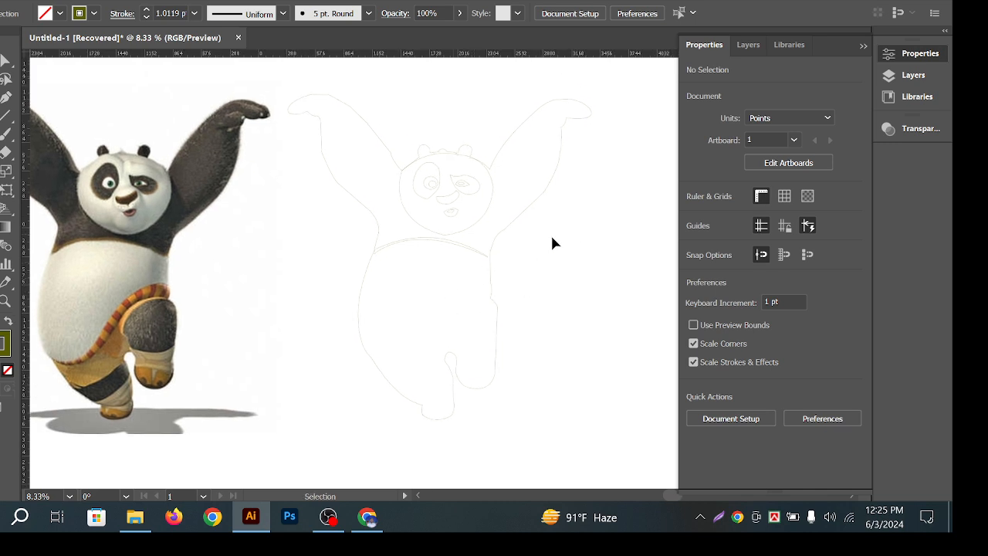
# Fill the chest band path with the brown sampled from the band in the picture, without a stroke, and deselect it
pyautogui.click(423, 256)
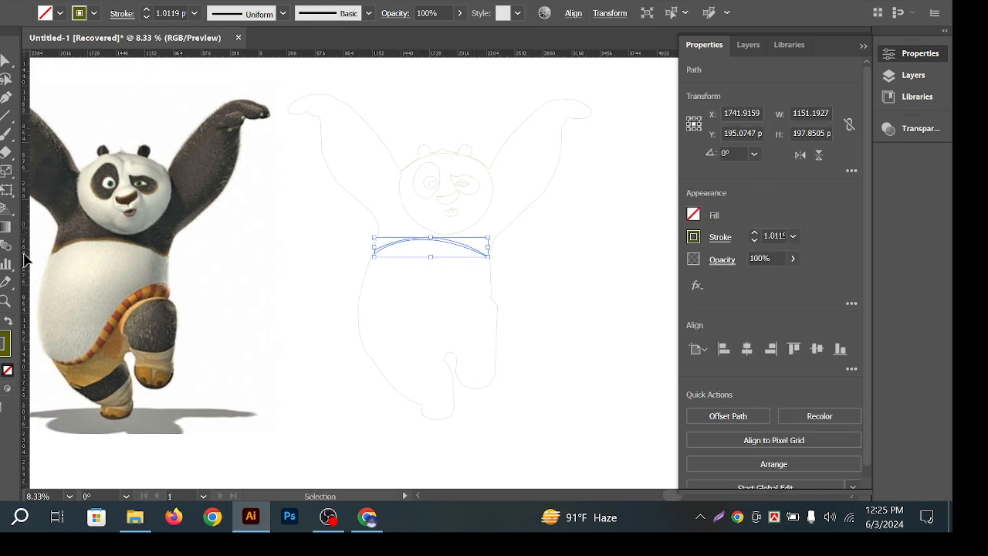
pyautogui.press('i')
pyautogui.moveTo(63, 236); pyautogui.dragTo(390, 282)
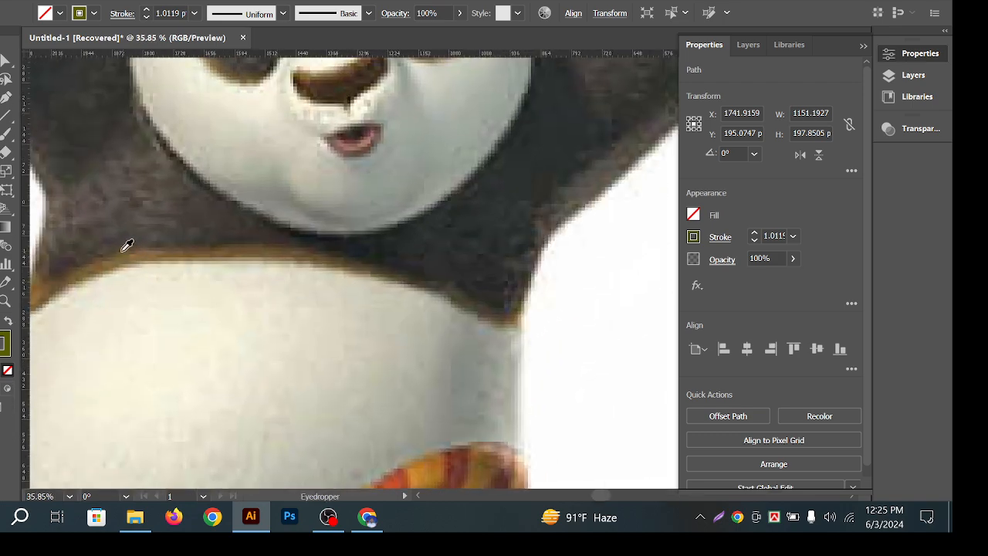
pyautogui.click(115, 258)
pyautogui.moveTo(327, 254); pyautogui.dragTo(31, 260)
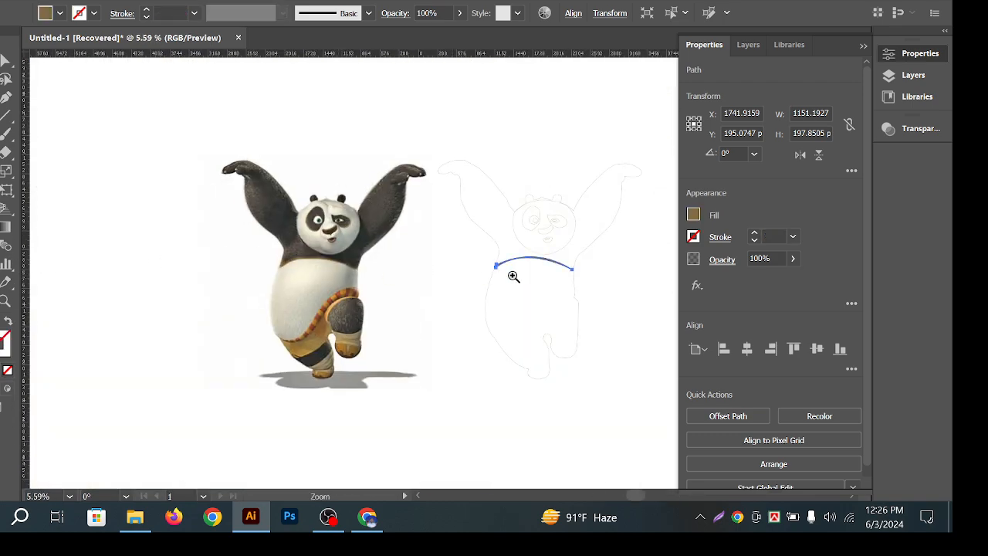
pyautogui.moveTo(514, 277); pyautogui.dragTo(325, 333)
pyautogui.moveTo(77, 289); pyautogui.dragTo(427, 303)
pyautogui.click(6, 62)
pyautogui.click(77, 95)
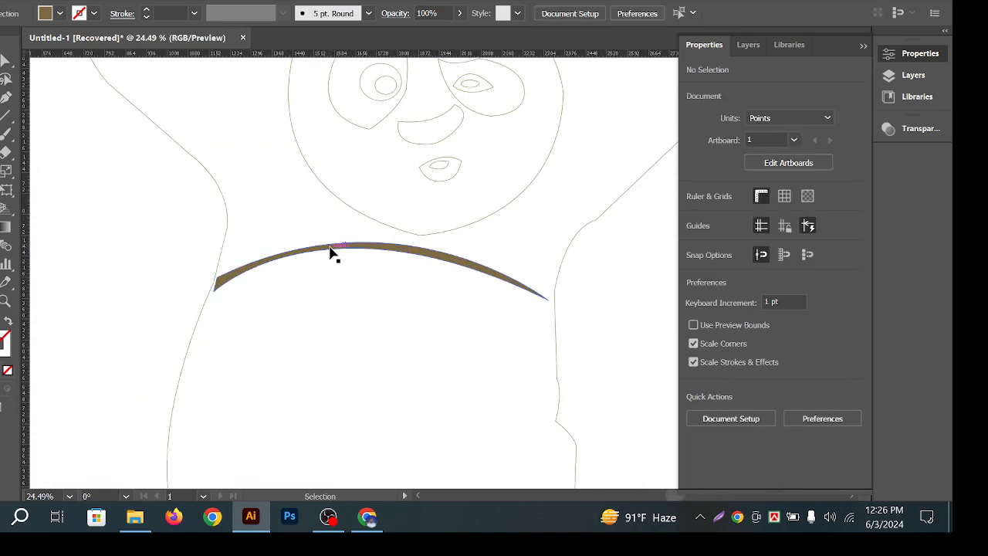
# Change the chest band's fill to the more saturated brown 7C6033
pyautogui.click(333, 253)
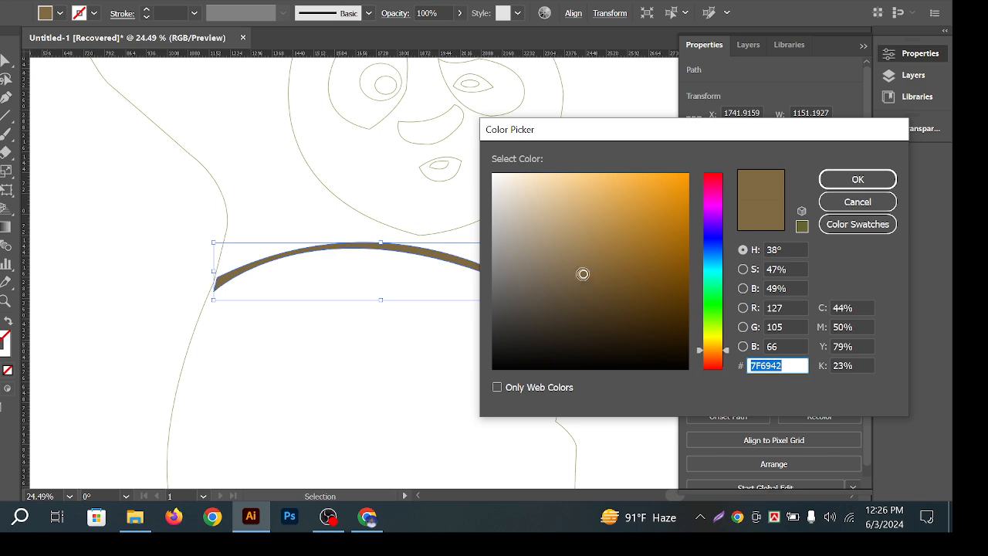
pyautogui.click(607, 274)
pyautogui.click(858, 179)
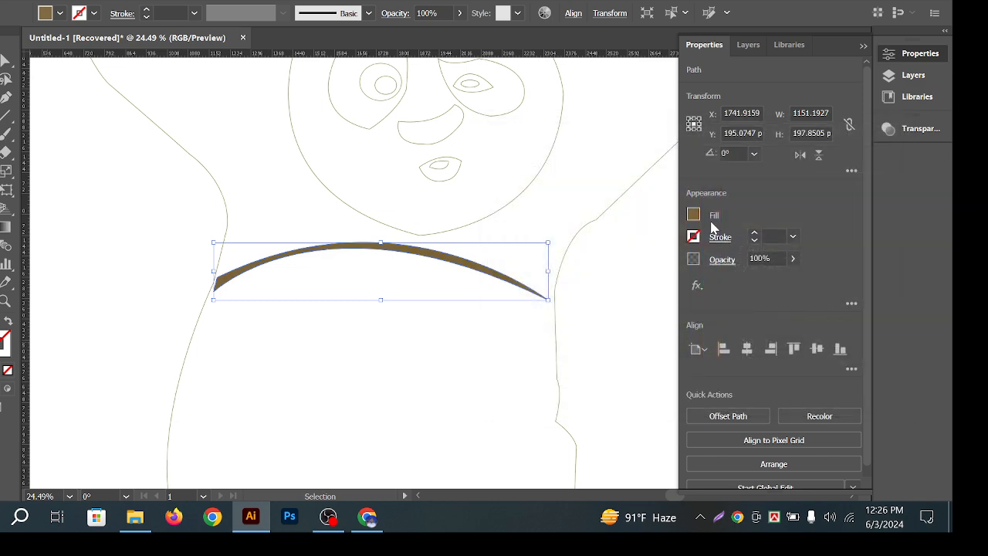
# Set the chest band's fill to bright red with R 255, G 0 and B 38, and deselect it
pyautogui.click(691, 218)
pyautogui.click(621, 244)
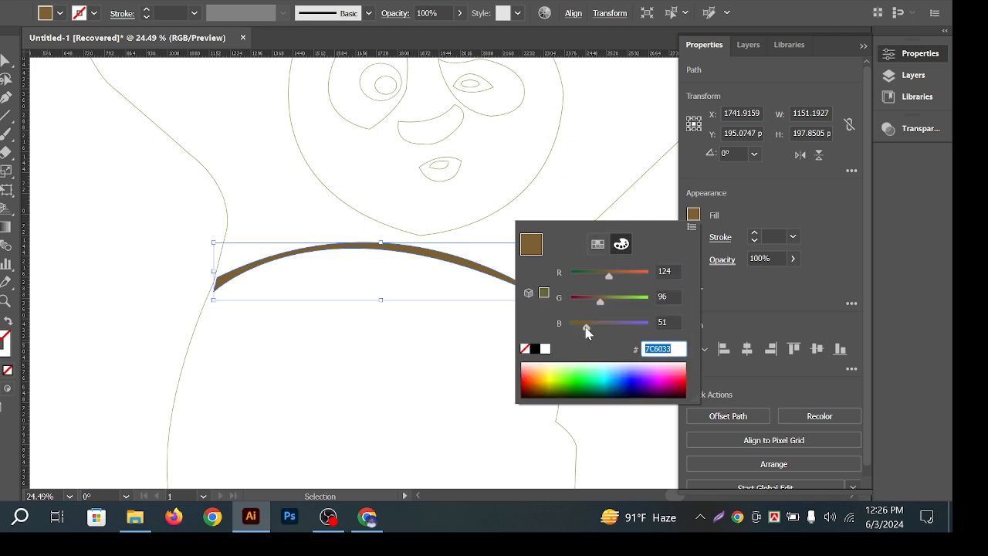
pyautogui.moveTo(587, 330); pyautogui.dragTo(583, 331)
pyautogui.moveTo(607, 292); pyautogui.dragTo(678, 270)
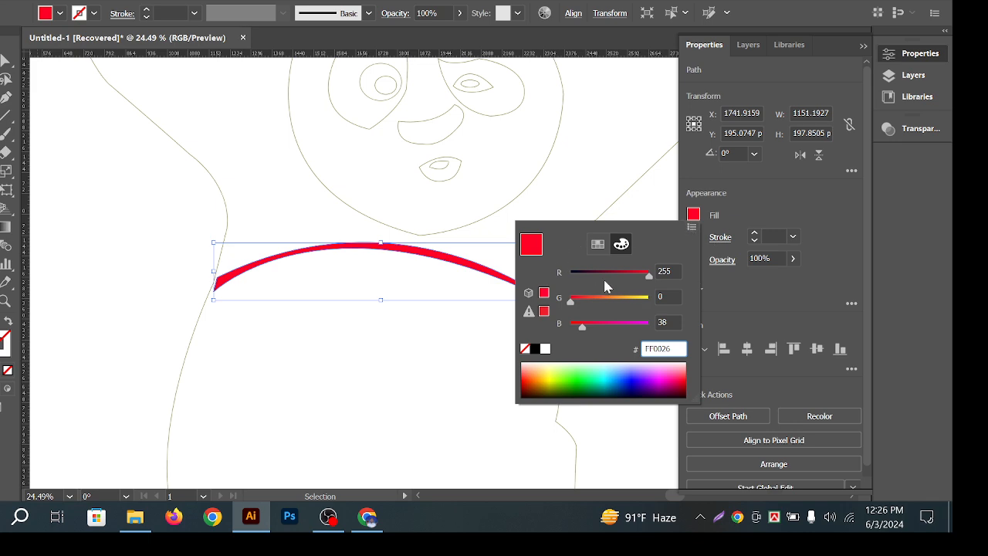
pyautogui.click(640, 198)
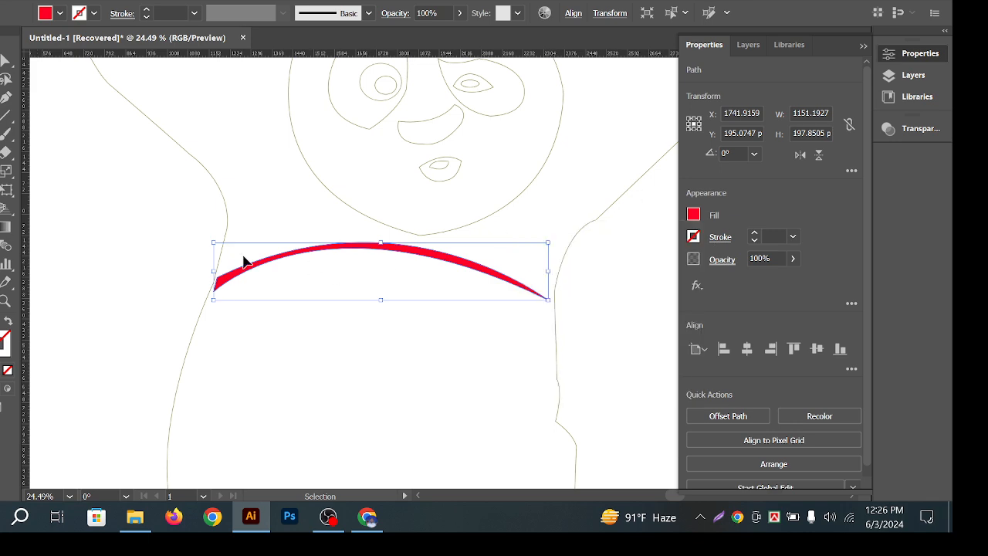
pyautogui.click(374, 323)
# Compare the separated outlines and the red chest band with the panda picture beside them
pyautogui.scroll(-4, 378, 302)
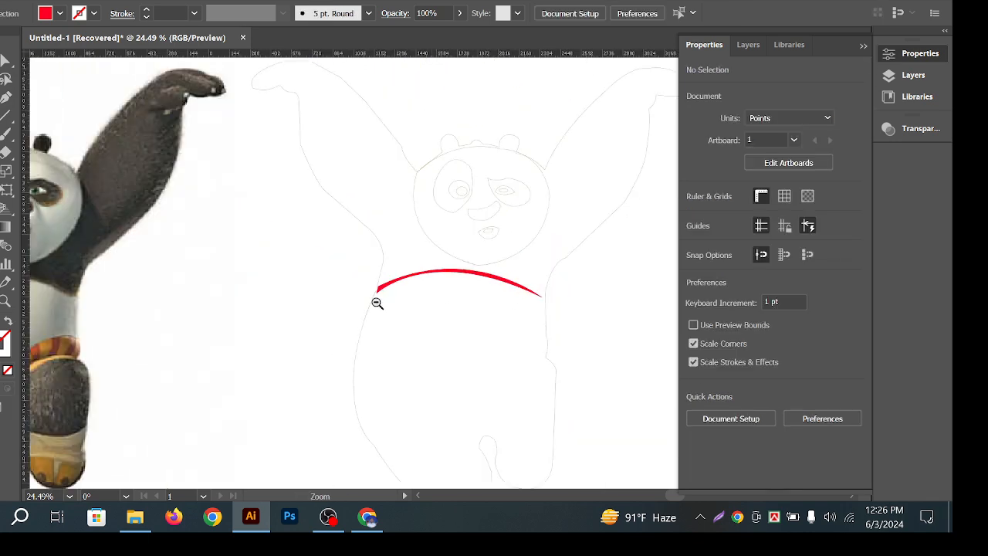
pyautogui.moveTo(488, 275); pyautogui.dragTo(361, 267)
pyautogui.moveTo(461, 333); pyautogui.dragTo(508, 245)
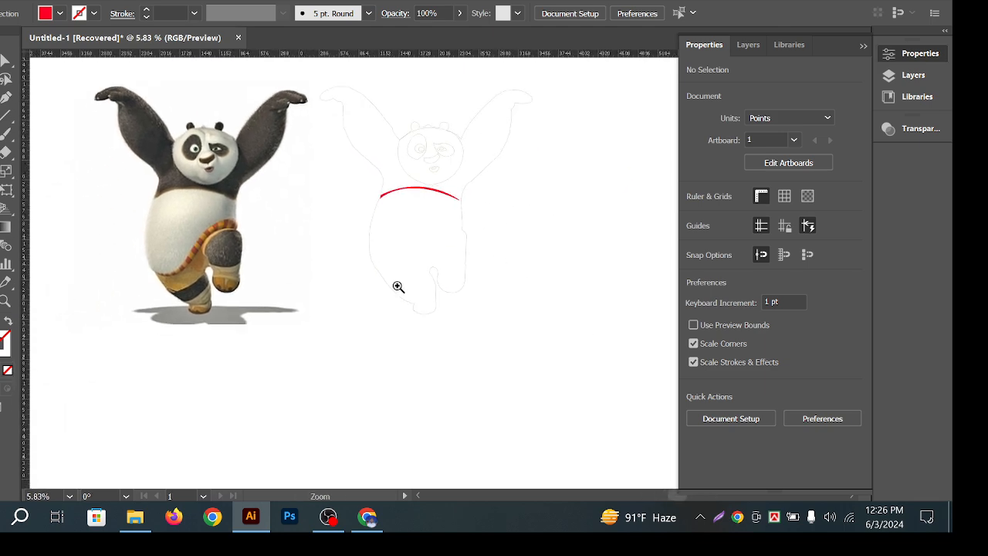
pyautogui.moveTo(438, 273); pyautogui.dragTo(558, 336)
pyautogui.moveTo(386, 294); pyautogui.dragTo(356, 271)
pyautogui.moveTo(435, 390); pyautogui.dragTo(409, 328)
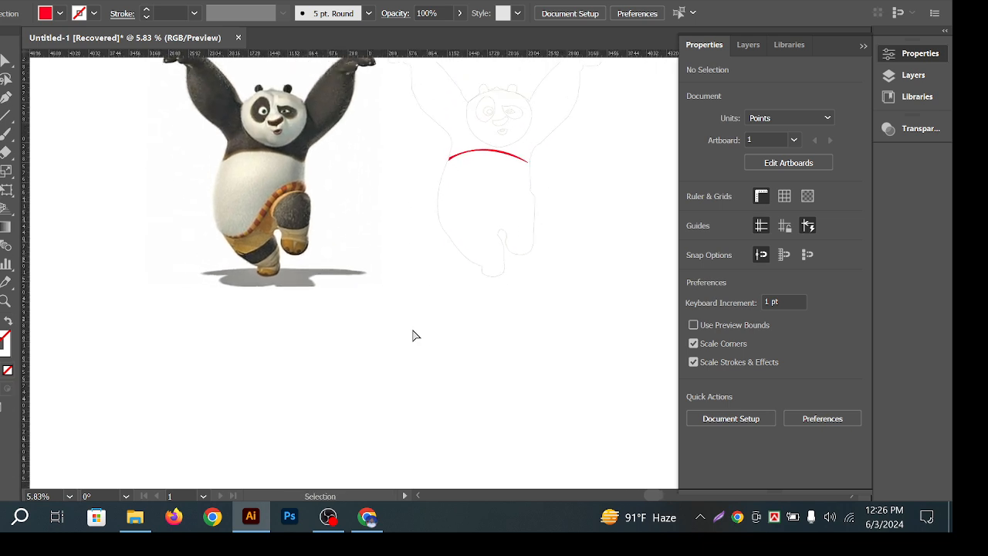
pyautogui.moveTo(340, 210); pyautogui.dragTo(377, 398)
pyautogui.moveTo(362, 287); pyautogui.dragTo(318, 85)
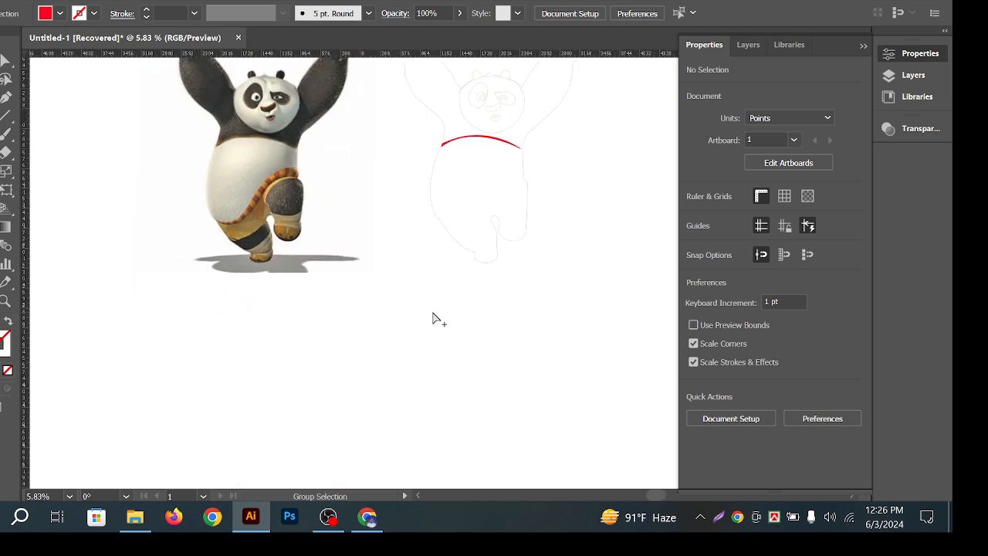
pyautogui.scroll(-2, 432, 319)
pyautogui.moveTo(433, 318); pyautogui.dragTo(462, 303)
pyautogui.moveTo(545, 275); pyautogui.dragTo(392, 264)
pyautogui.moveTo(301, 247); pyautogui.dragTo(375, 197)
pyautogui.scroll(1, 321, 152)
pyautogui.moveTo(320, 152); pyautogui.dragTo(402, 154)
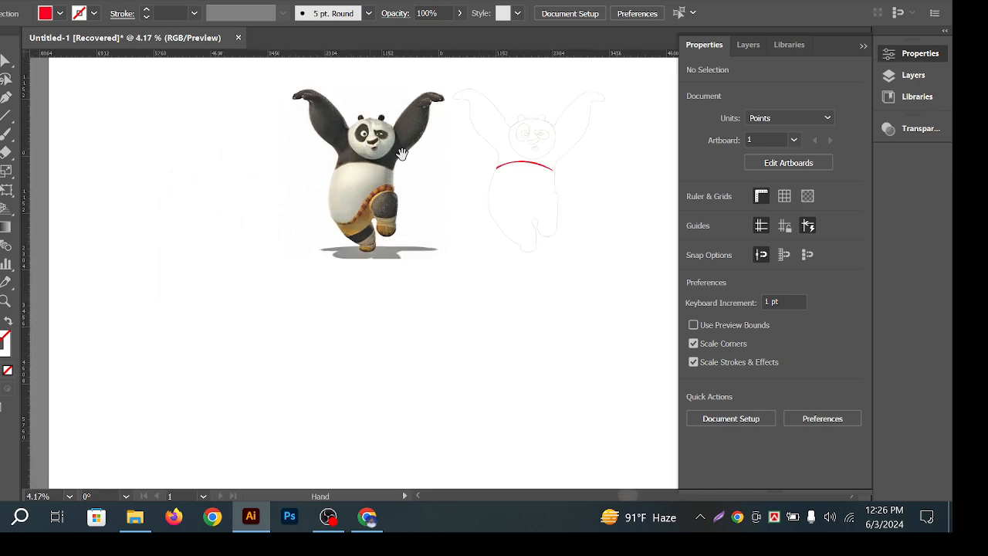
pyautogui.moveTo(476, 186); pyautogui.dragTo(388, 213)
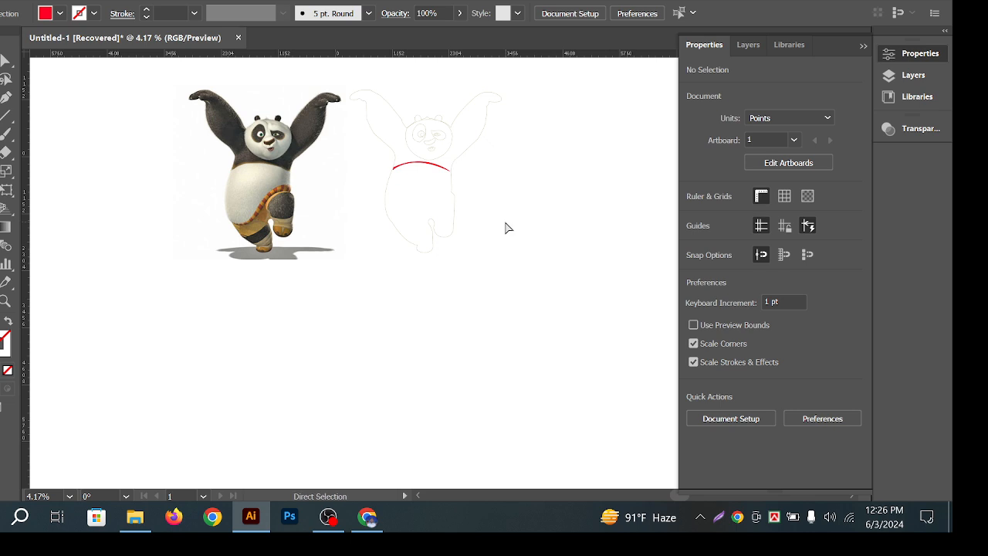
pyautogui.moveTo(496, 224); pyautogui.dragTo(494, 237)
pyautogui.press('v')
pyautogui.moveTo(162, 91); pyautogui.dragTo(561, 366)
pyautogui.click(562, 366)
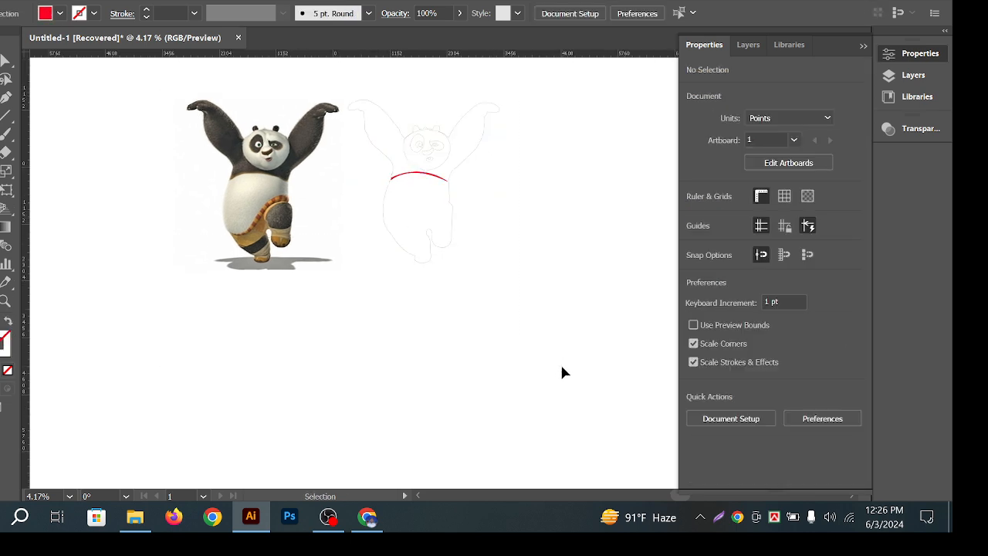
# Examine the face outlines and the red chest band up close
pyautogui.press('z')
pyautogui.moveTo(406, 152); pyautogui.dragTo(711, 320)
pyautogui.press('h')
pyautogui.moveTo(493, 149); pyautogui.dragTo(444, 335)
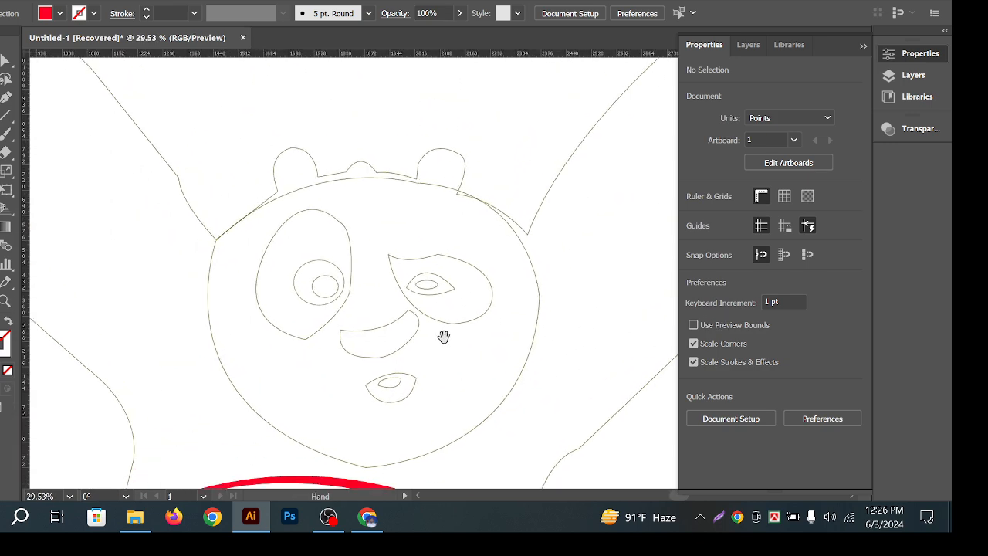
pyautogui.press('v')
pyautogui.press('h')
pyautogui.moveTo(489, 272); pyautogui.dragTo(365, 236)
pyautogui.moveTo(432, 362); pyautogui.dragTo(485, 128)
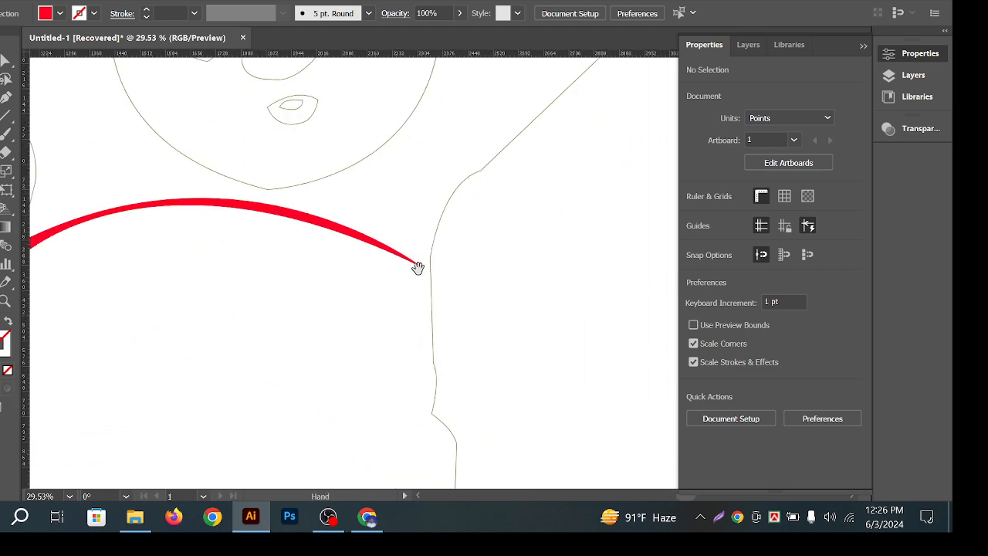
pyautogui.moveTo(332, 274); pyautogui.dragTo(458, 293)
pyautogui.moveTo(317, 298); pyautogui.dragTo(342, 301)
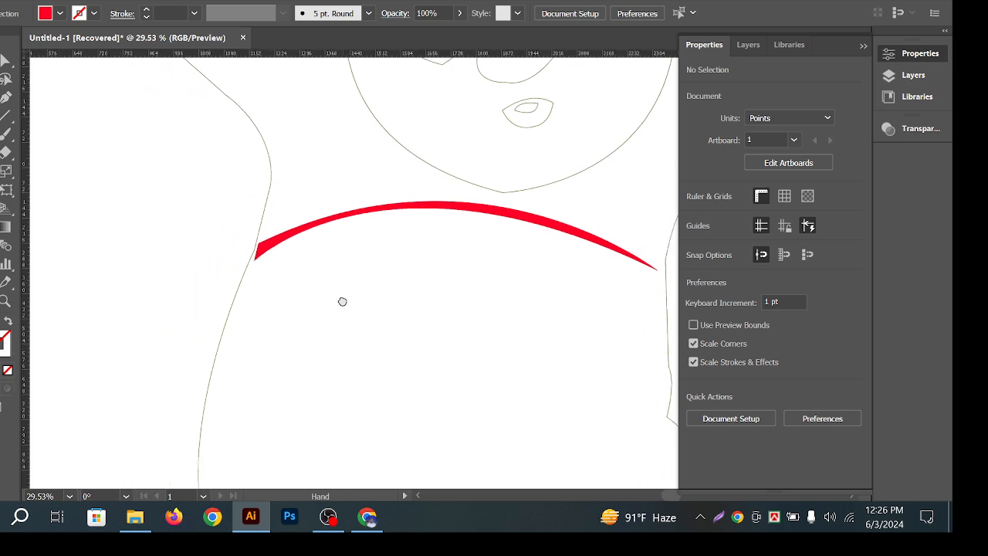
pyautogui.press('v')
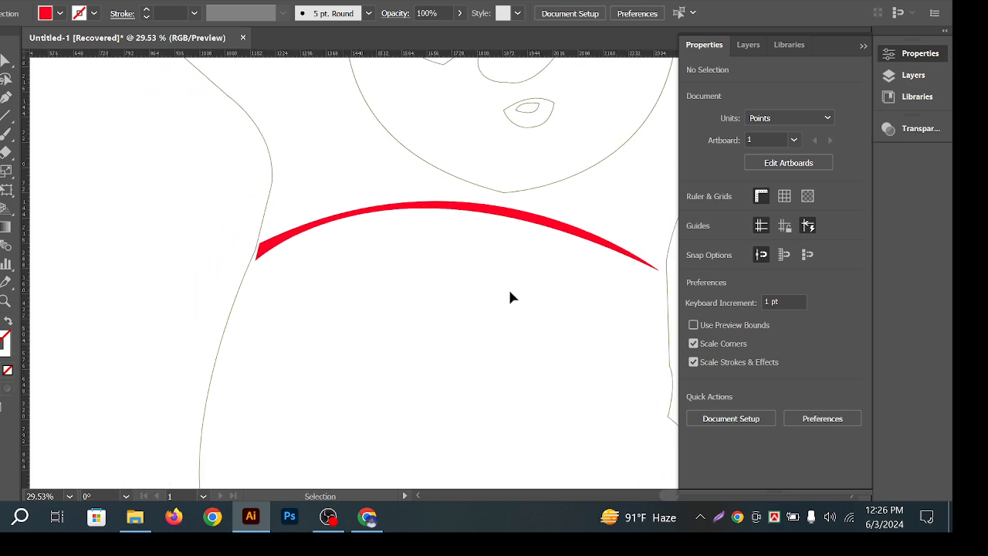
# Inspect both ends of the red chest band against the sides of the body outline
pyautogui.press('a')
pyautogui.click(616, 254)
pyautogui.moveTo(641, 303); pyautogui.dragTo(529, 311)
pyautogui.press('v')
pyautogui.click(576, 288)
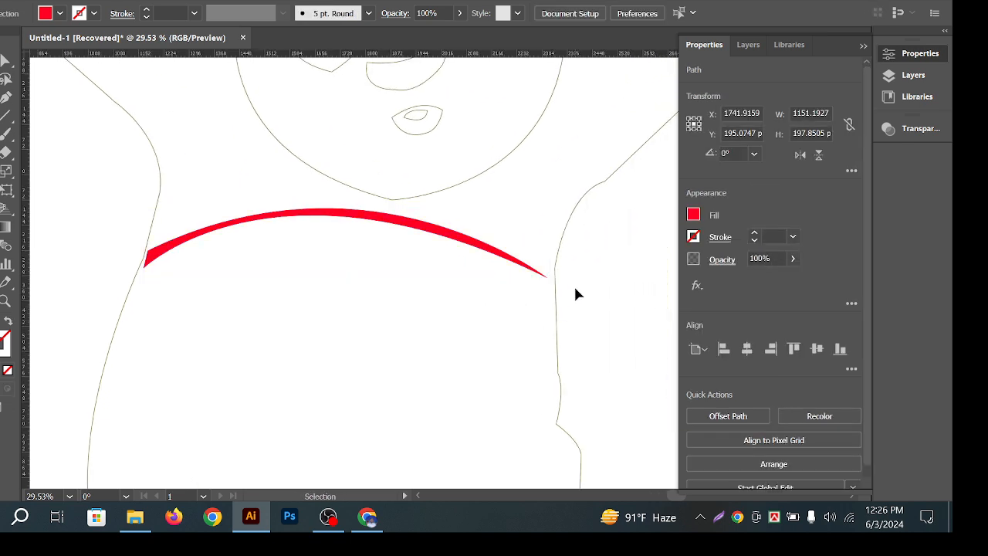
pyautogui.click(530, 272)
pyautogui.click(465, 267)
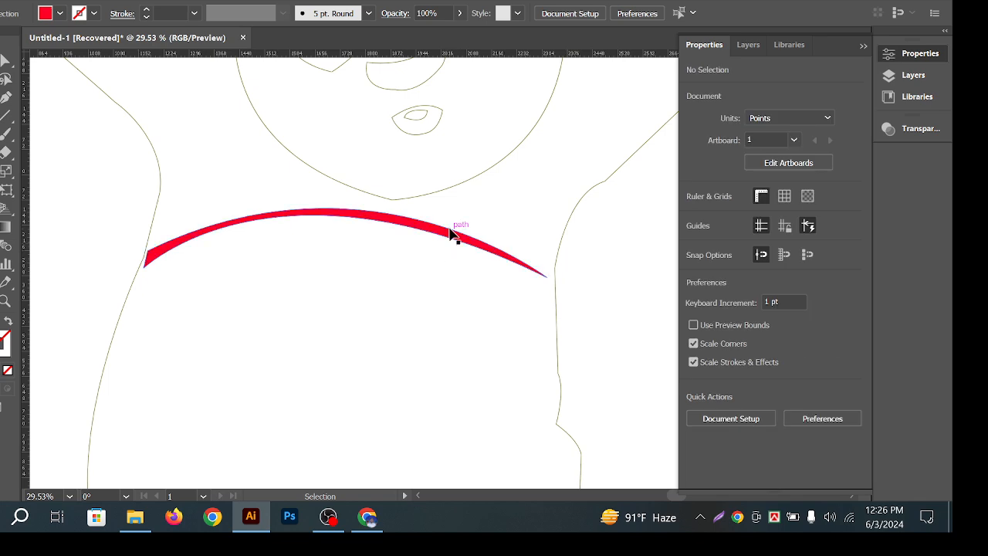
pyautogui.click(451, 238)
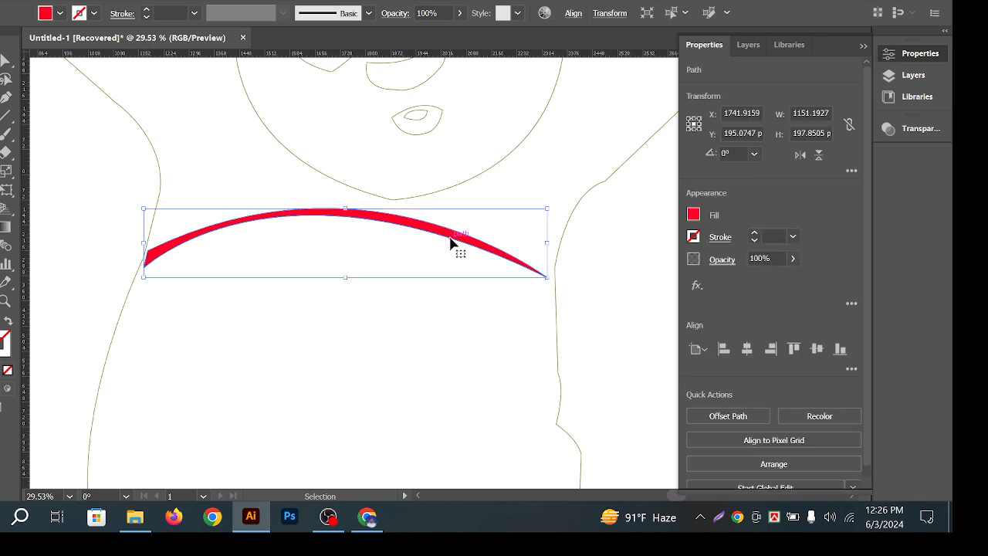
pyautogui.click(587, 252)
pyautogui.press('space')
pyautogui.moveTo(272, 248); pyautogui.dragTo(298, 228)
pyautogui.click(304, 208)
pyautogui.click(294, 247)
pyautogui.press('space')
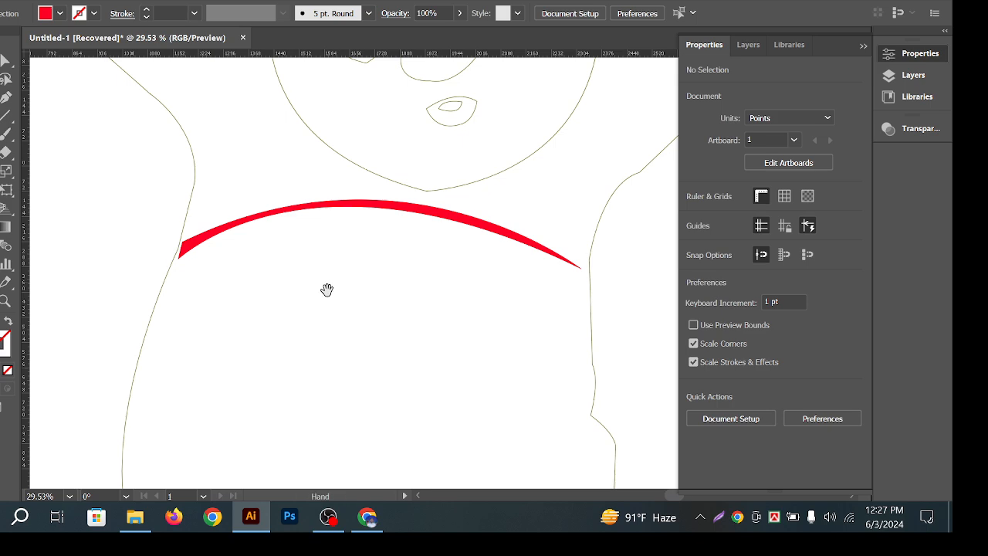
pyautogui.moveTo(389, 295); pyautogui.dragTo(329, 295)
pyautogui.moveTo(286, 279); pyautogui.dragTo(322, 280)
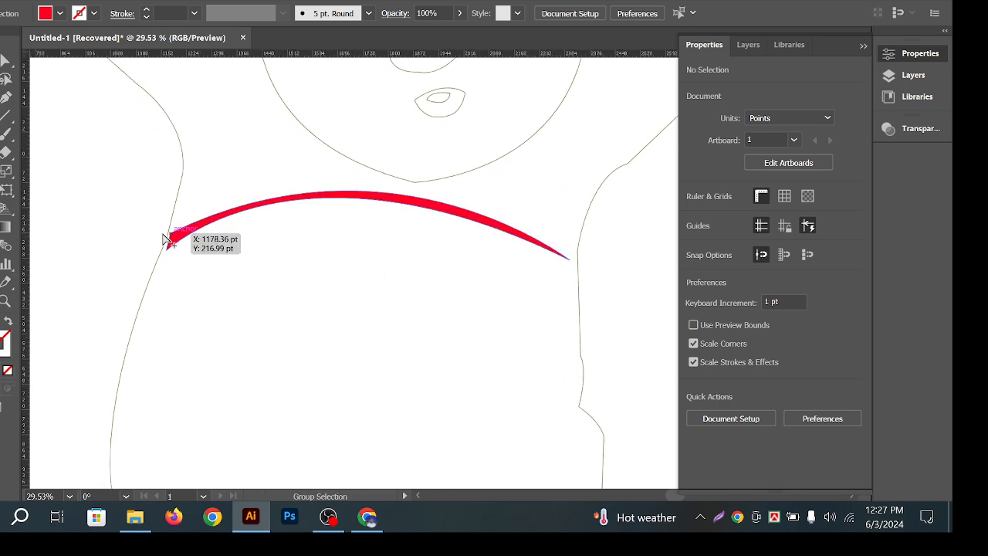
# Move the two anchor points at the chest band's blunt left end onto the body outline and deselect the band
pyautogui.scroll(7, 167, 240)
pyautogui.press('space')
pyautogui.moveTo(246, 266); pyautogui.dragTo(315, 227)
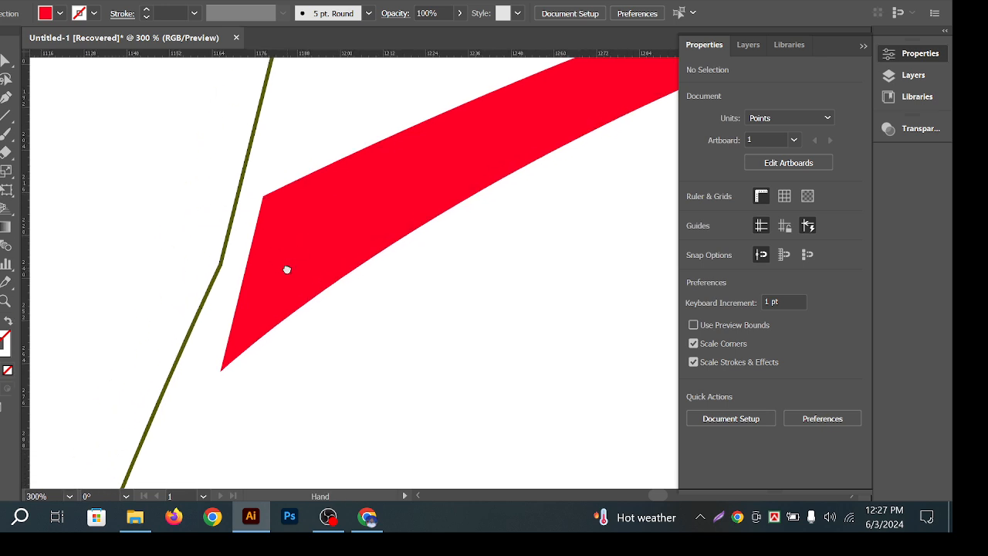
pyautogui.moveTo(286, 269); pyautogui.dragTo(296, 229)
pyautogui.click(249, 218)
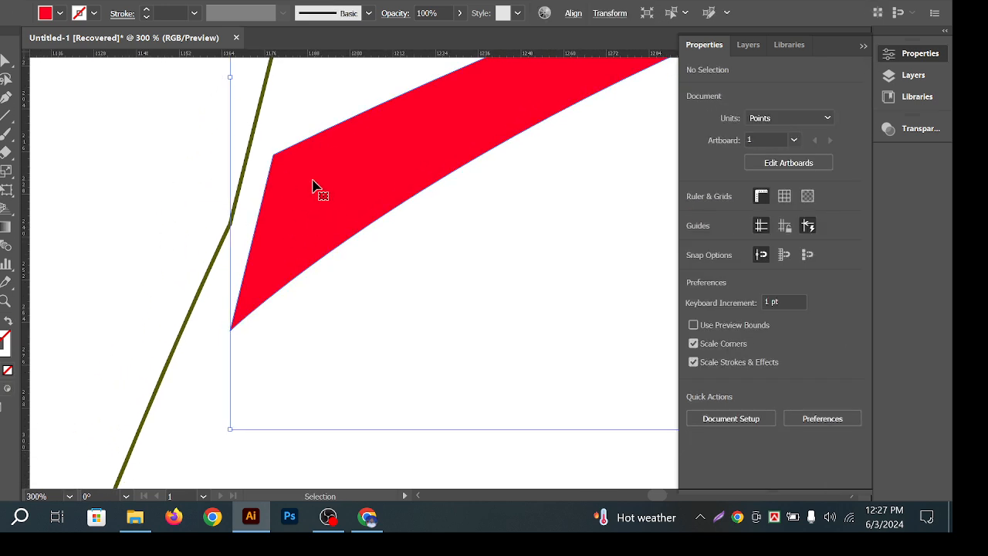
pyautogui.click(166, 199)
pyautogui.hotkey('ctrl', 'z')
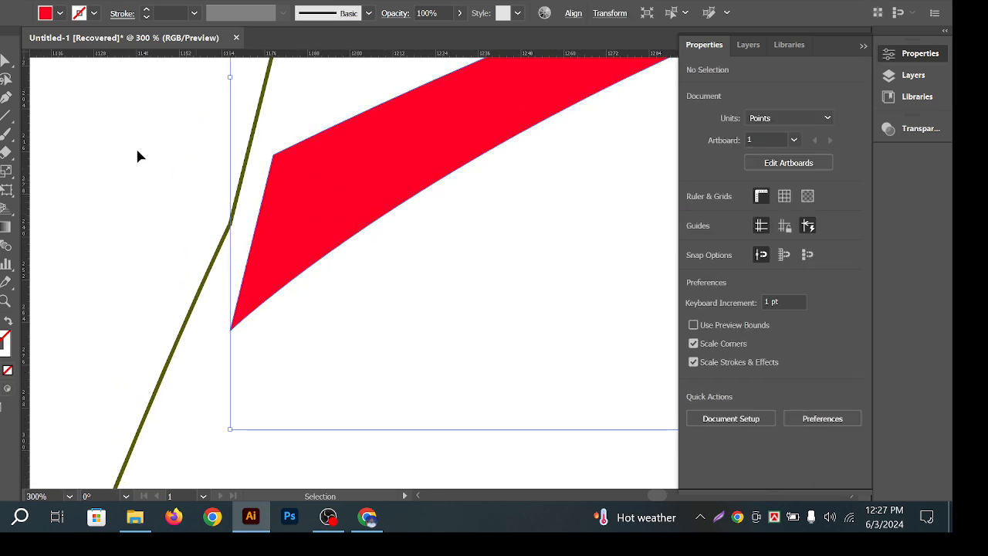
pyautogui.click(6, 65)
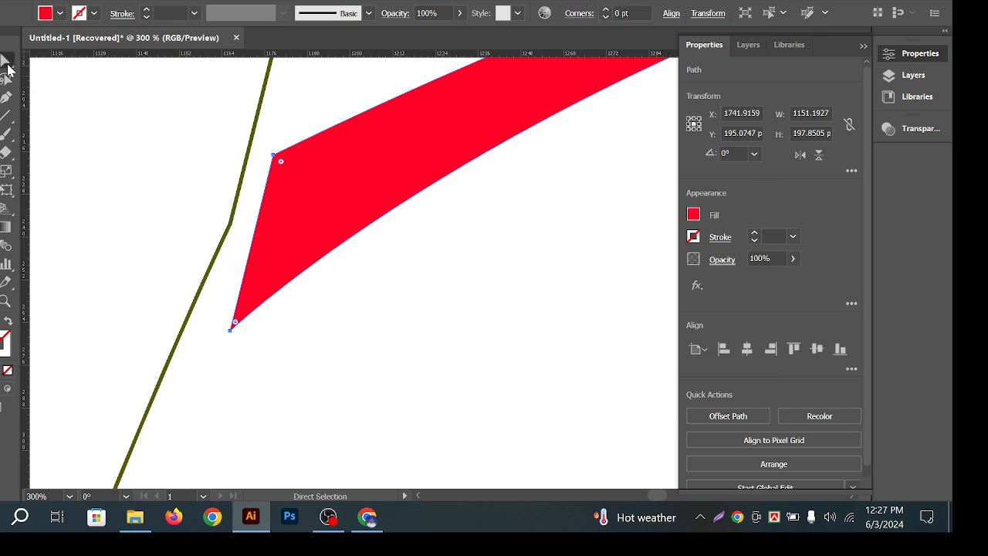
pyautogui.click(97, 99)
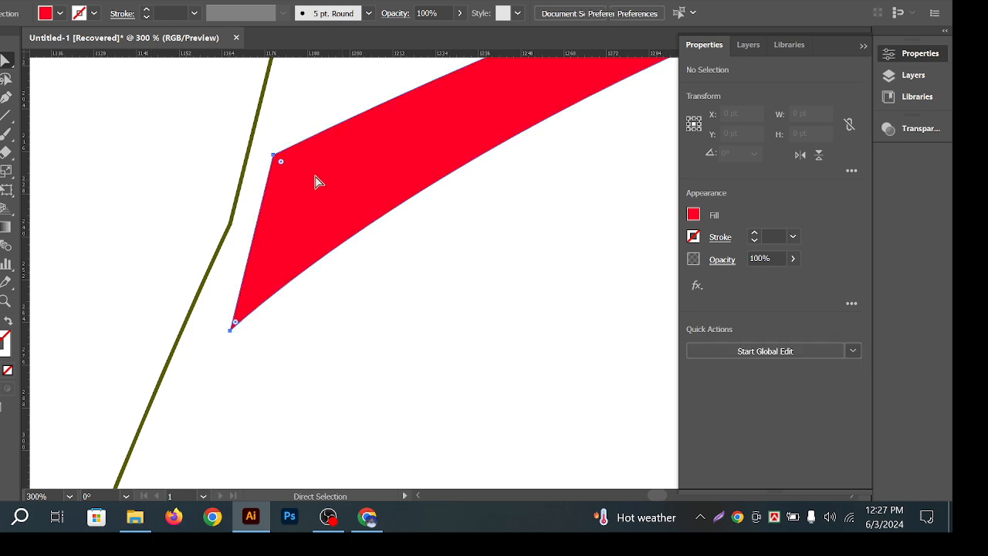
pyautogui.click(274, 160)
pyautogui.moveTo(273, 156); pyautogui.dragTo(247, 158)
pyautogui.moveTo(230, 330); pyautogui.dragTo(187, 316)
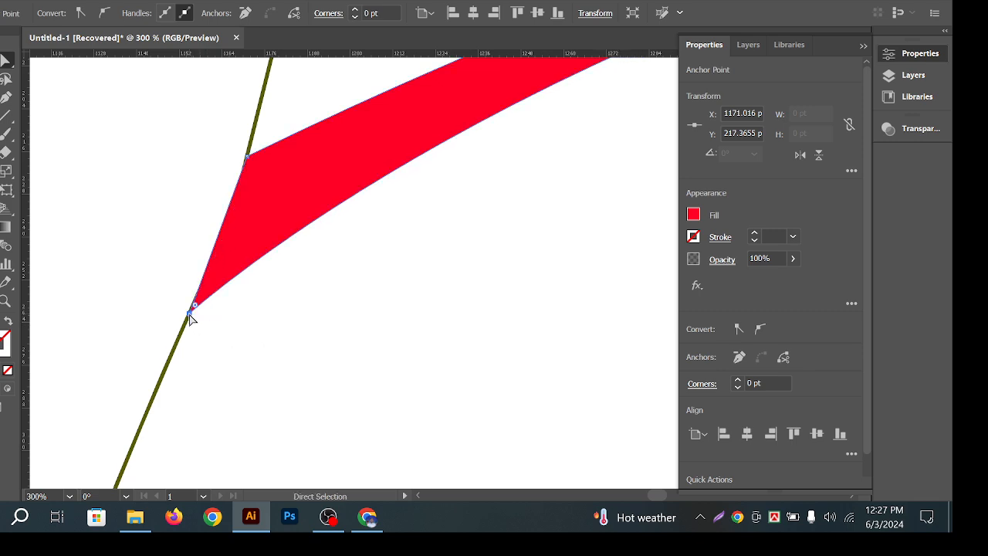
pyautogui.click(286, 309)
pyautogui.click(267, 194)
pyautogui.hotkey('shift', 'x')
pyautogui.hotkey('ctrl', 'z')
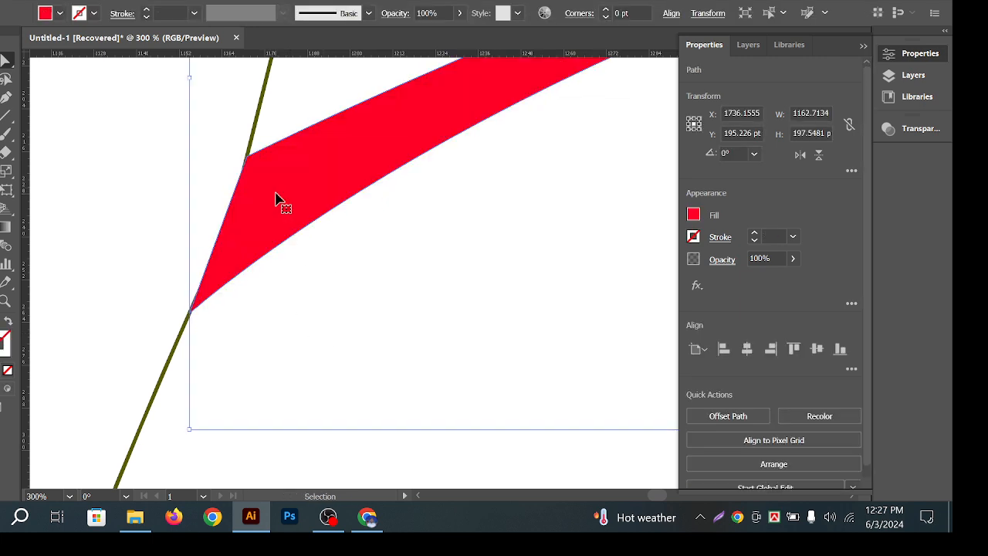
# Check the adjusted chest band along its length and compare the body outline with the panda picture
pyautogui.scroll(-2, 311, 205)
pyautogui.hotkey('alt', 'space')
pyautogui.moveTo(275, 293); pyautogui.dragTo(49, 340)
pyautogui.click(334, 274)
pyautogui.scroll(-4, 329, 266)
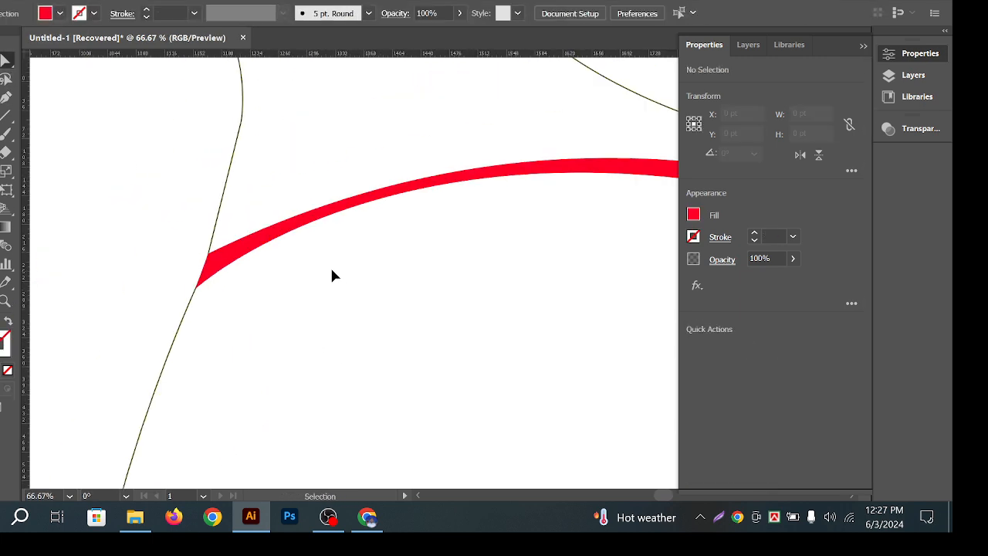
pyautogui.moveTo(448, 258); pyautogui.dragTo(245, 278)
pyautogui.scroll(2, 149, 228)
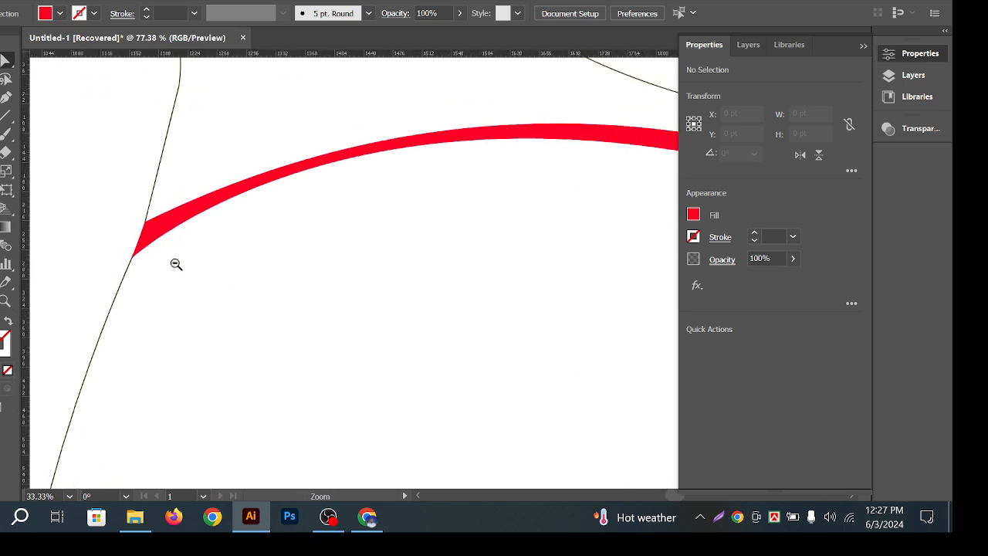
pyautogui.scroll(-4, 177, 262)
pyautogui.moveTo(439, 342); pyautogui.dragTo(457, 268)
pyautogui.moveTo(512, 336); pyautogui.dragTo(483, 268)
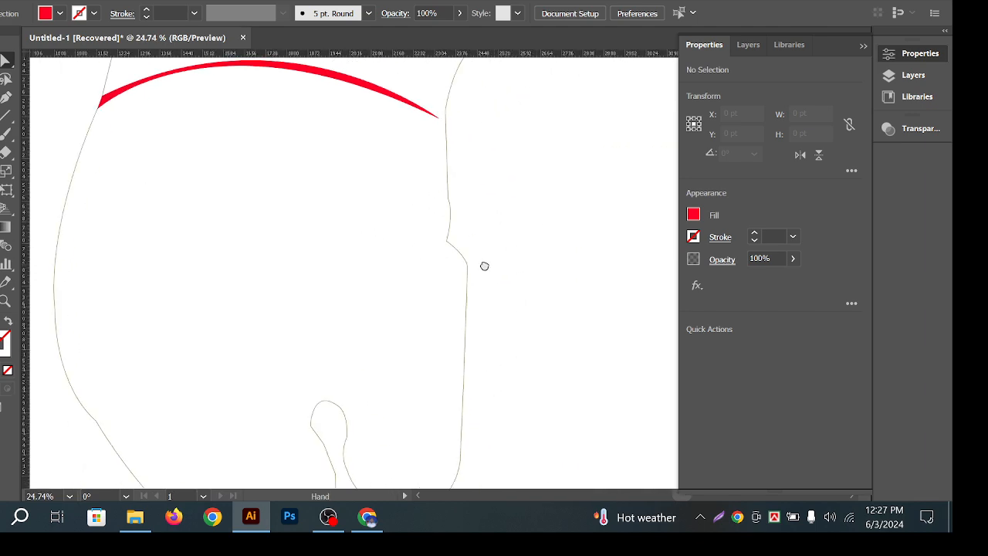
pyautogui.moveTo(508, 409); pyautogui.dragTo(347, 290)
pyautogui.moveTo(492, 234); pyautogui.dragTo(543, 280)
pyautogui.moveTo(528, 373); pyautogui.dragTo(504, 334)
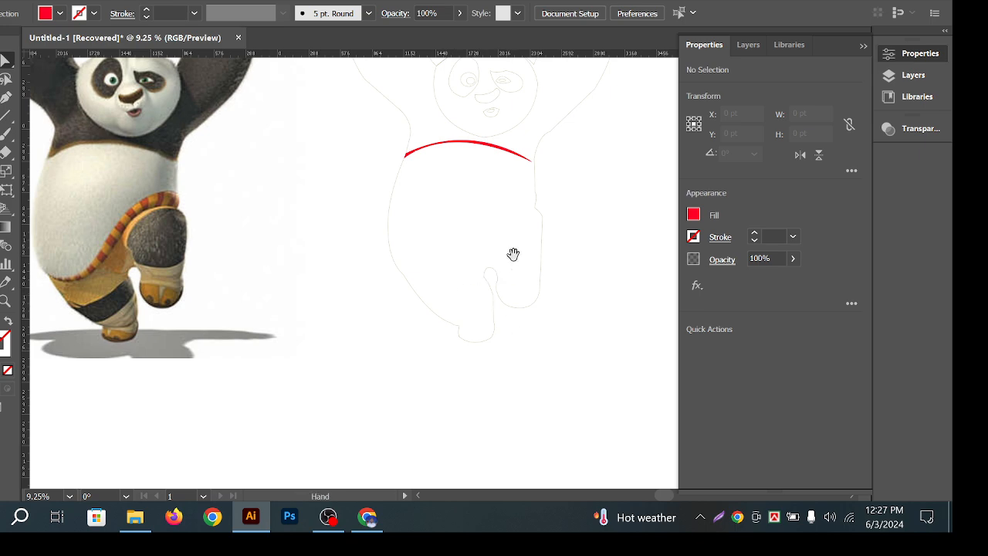
pyautogui.moveTo(566, 214); pyautogui.dragTo(495, 247)
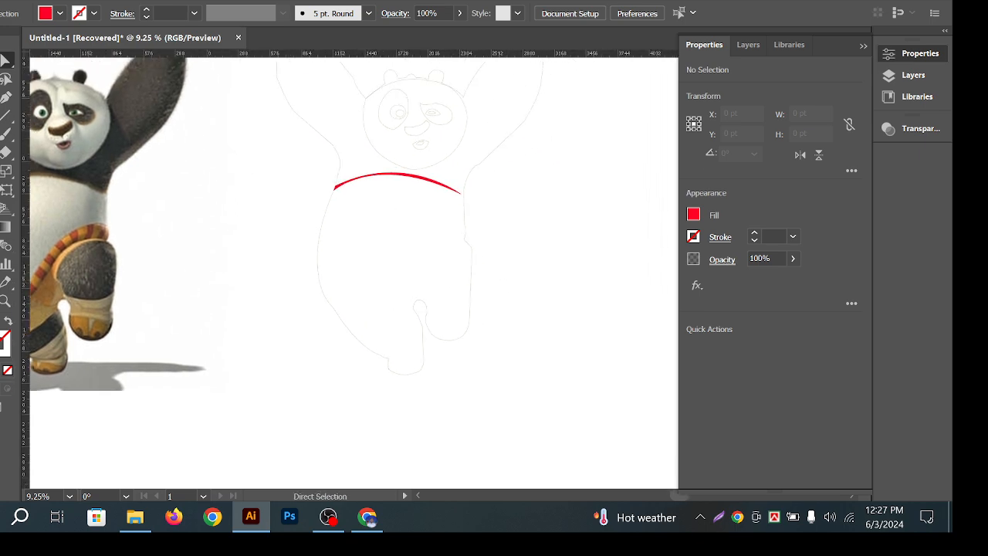
# Select the panda's body outline to check which parts belong to the path, and deselect it
pyautogui.press('v')
pyautogui.click(340, 313)
pyautogui.hscroll(5, 364, 287)
pyautogui.click(498, 280)
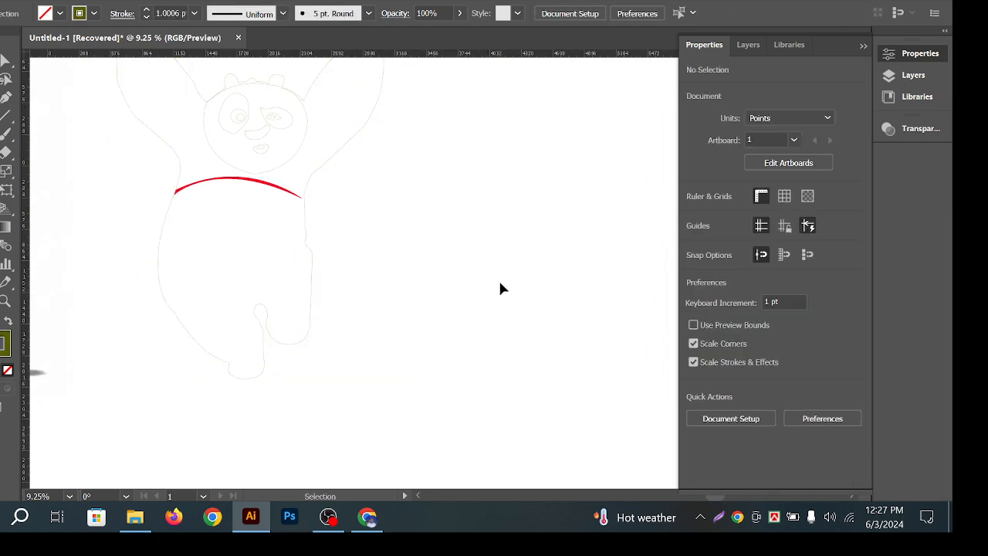
pyautogui.click(312, 255)
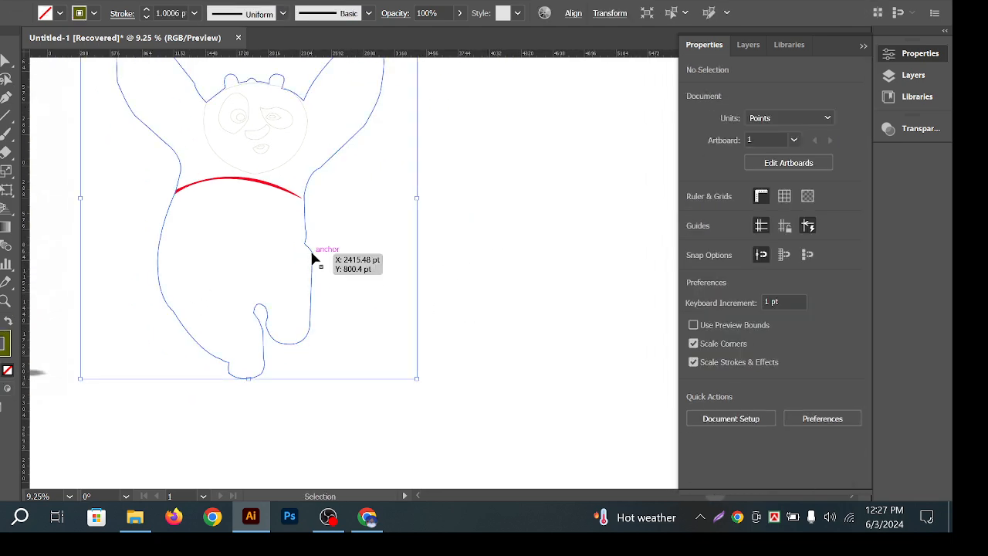
pyautogui.click(474, 220)
pyautogui.hotkey('ctrl', 'space')
pyautogui.keyDown('ctrl'); pyautogui.keyDown('alt'); pyautogui.click(434, 291); pyautogui.keyUp('alt'); pyautogui.keyUp('ctrl')
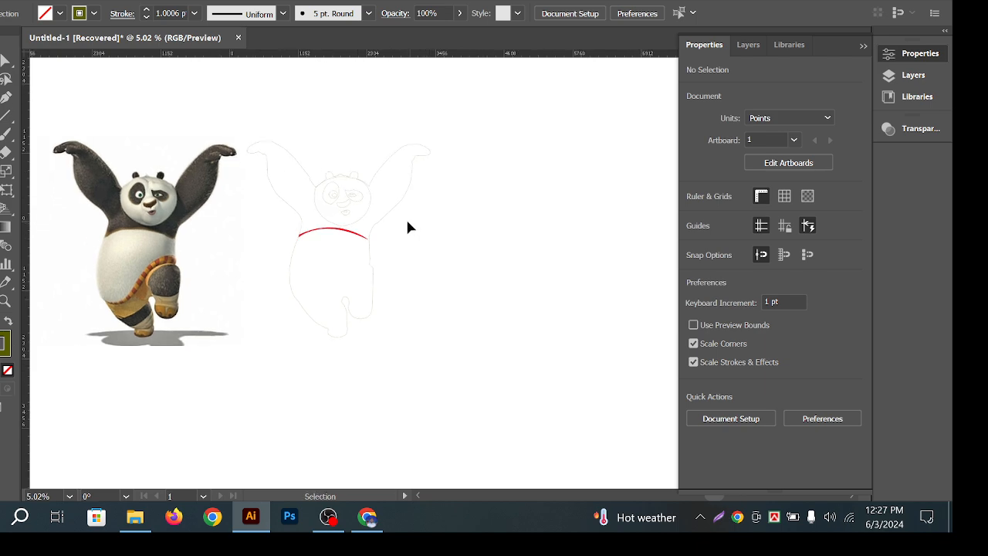
# Examine the corners along the top of the panda's raised left-hand arm outline
pyautogui.moveTo(241, 132); pyautogui.dragTo(509, 280)
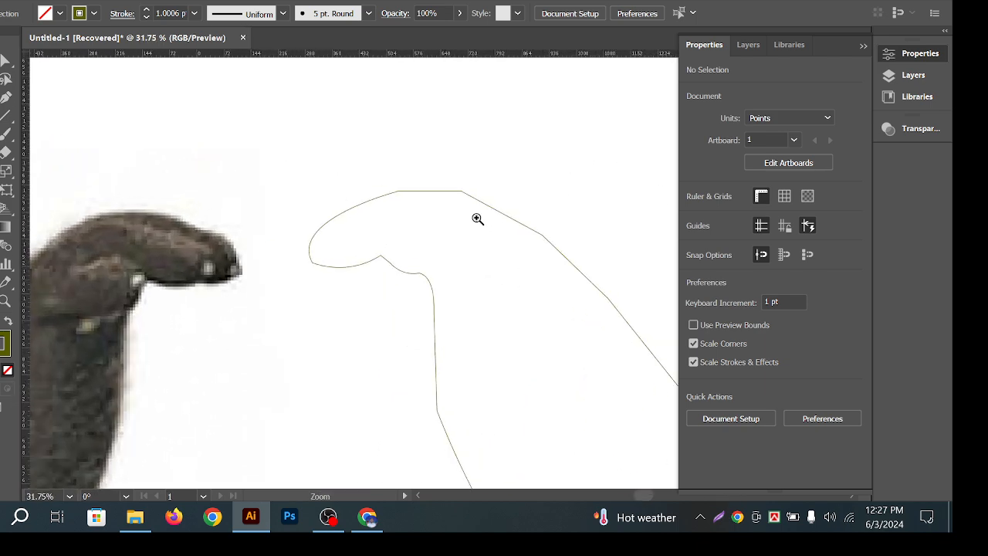
pyautogui.moveTo(427, 177); pyautogui.dragTo(449, 235)
pyautogui.moveTo(597, 270); pyautogui.dragTo(485, 254)
pyautogui.moveTo(409, 238); pyautogui.dragTo(217, 226)
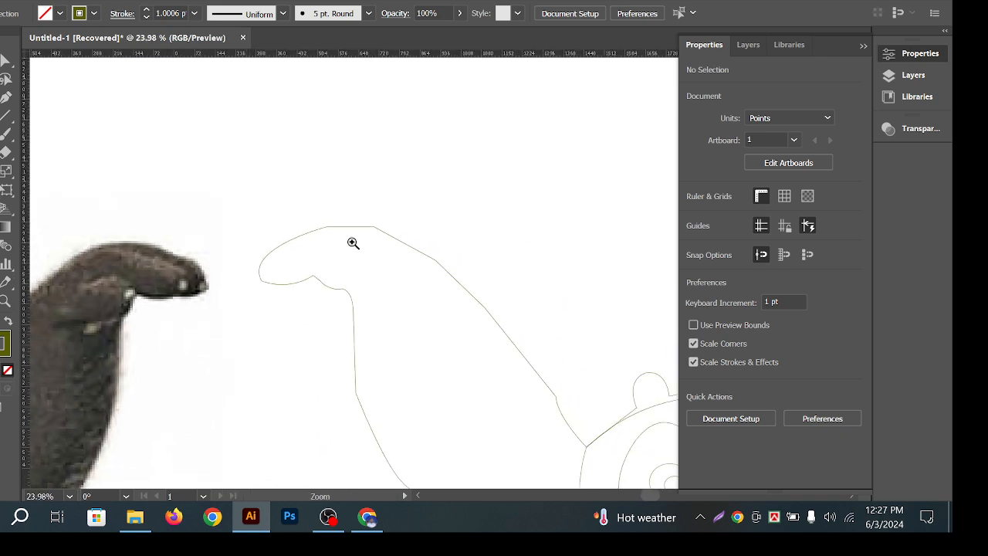
pyautogui.moveTo(354, 241); pyautogui.dragTo(534, 286)
pyautogui.moveTo(504, 242); pyautogui.dragTo(424, 233)
pyautogui.moveTo(424, 233); pyautogui.dragTo(502, 243)
pyautogui.moveTo(363, 180); pyautogui.dragTo(430, 252)
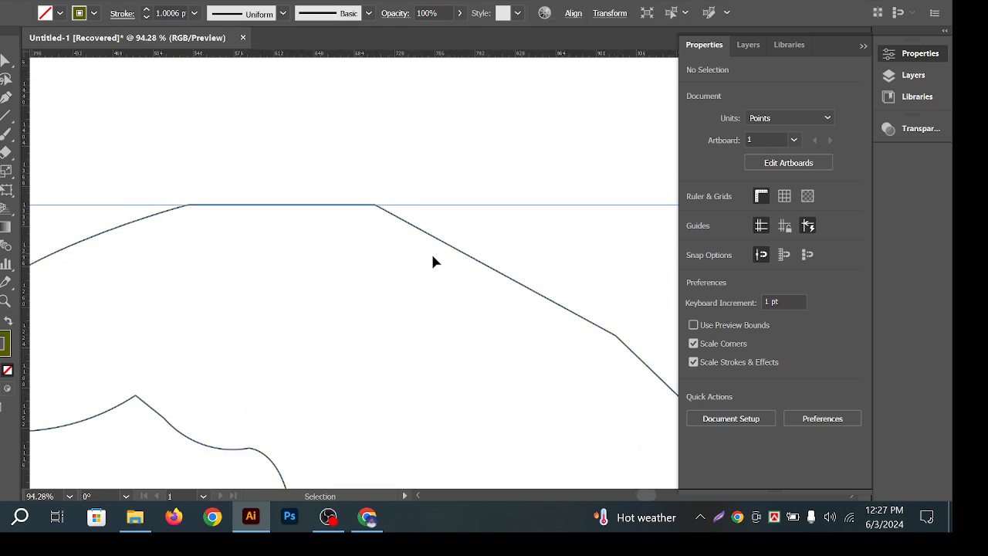
pyautogui.click(307, 188)
pyautogui.moveTo(369, 223)
pyautogui.mouseDown()
pyautogui.moveTo(324, 211)
pyautogui.moveTo(327, 223)
pyautogui.moveTo(386, 223)
pyautogui.mouseUp()
pyautogui.moveTo(285, 188); pyautogui.dragTo(340, 240)
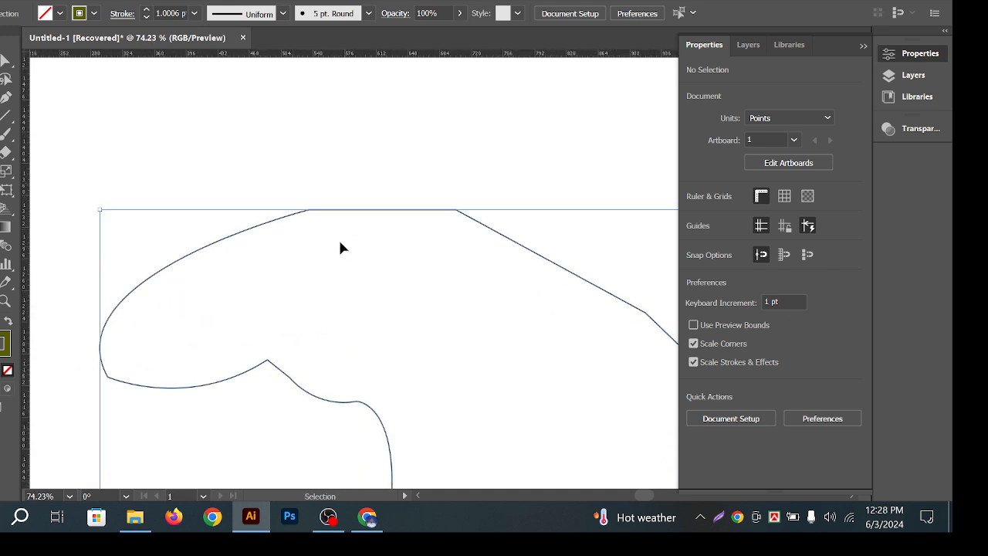
pyautogui.click(451, 190)
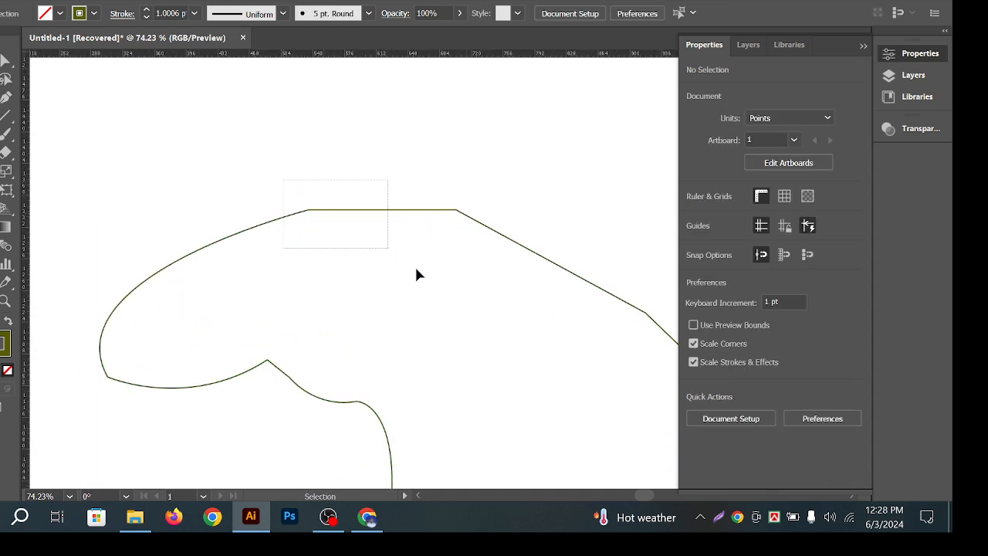
# Try to round the corner on top of the raised left-hand paw with the Smooth tool
pyautogui.moveTo(417, 275); pyautogui.dragTo(423, 273)
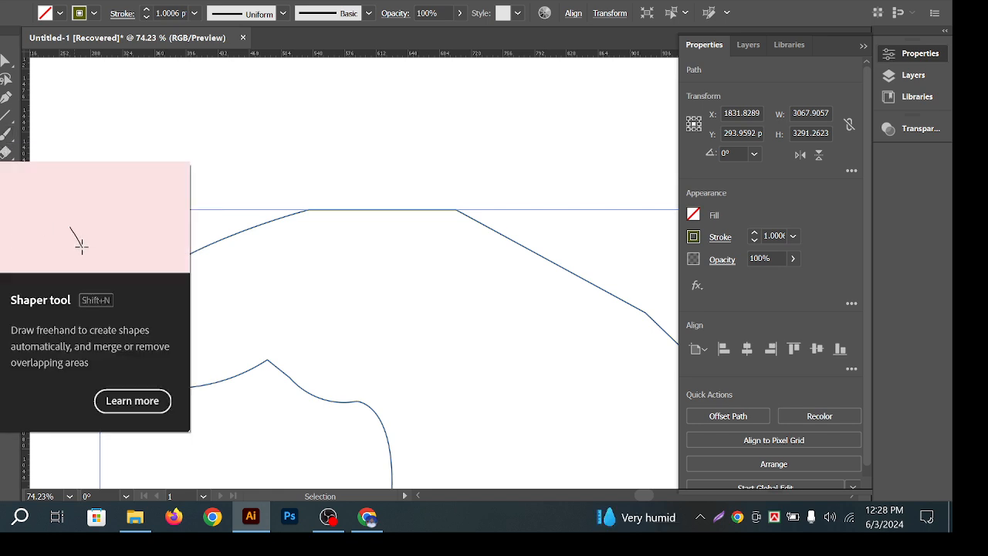
pyautogui.click(2, 152)
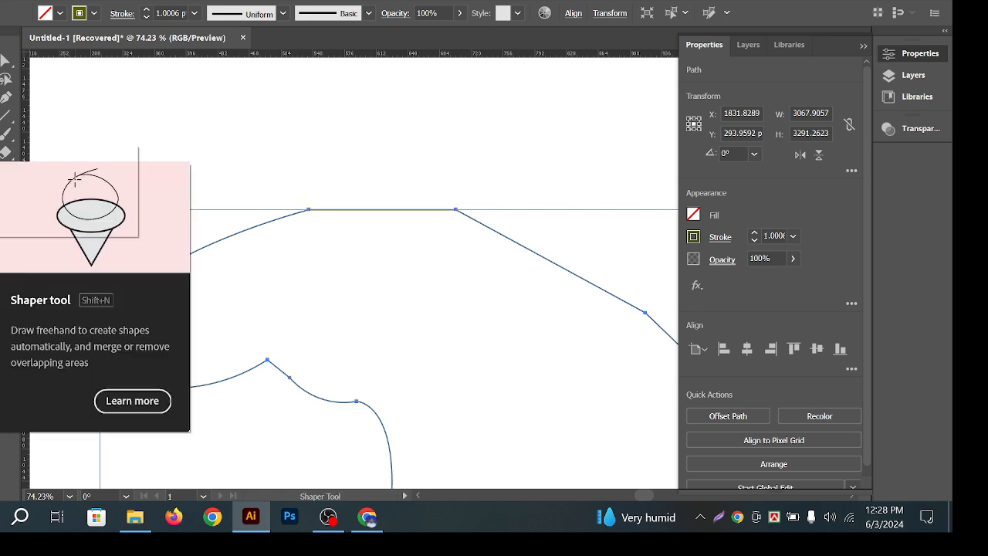
pyautogui.click(3, 152)
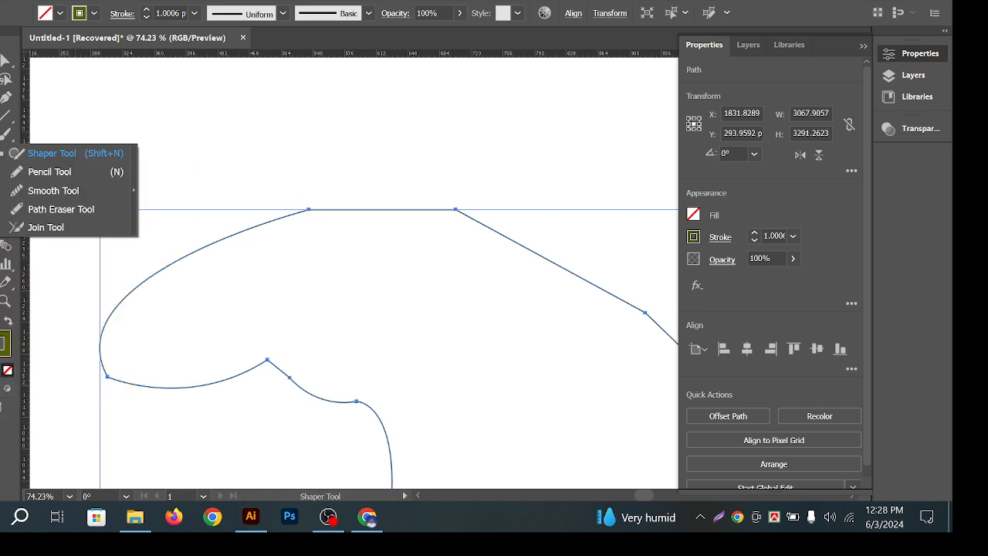
pyautogui.click(57, 189)
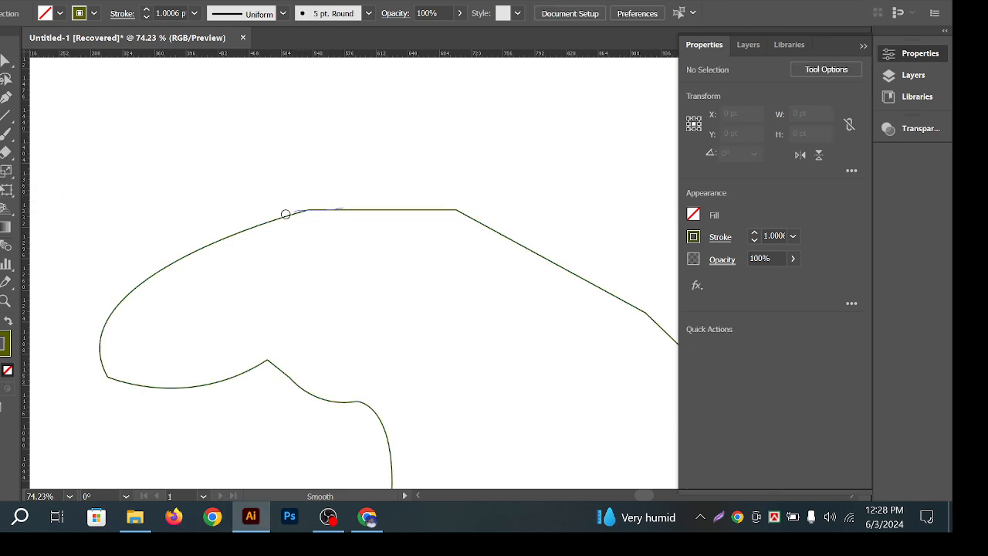
# Select the body outline and round the first corner on top of the raised left-hand paw with the Smooth tool
pyautogui.press('v')
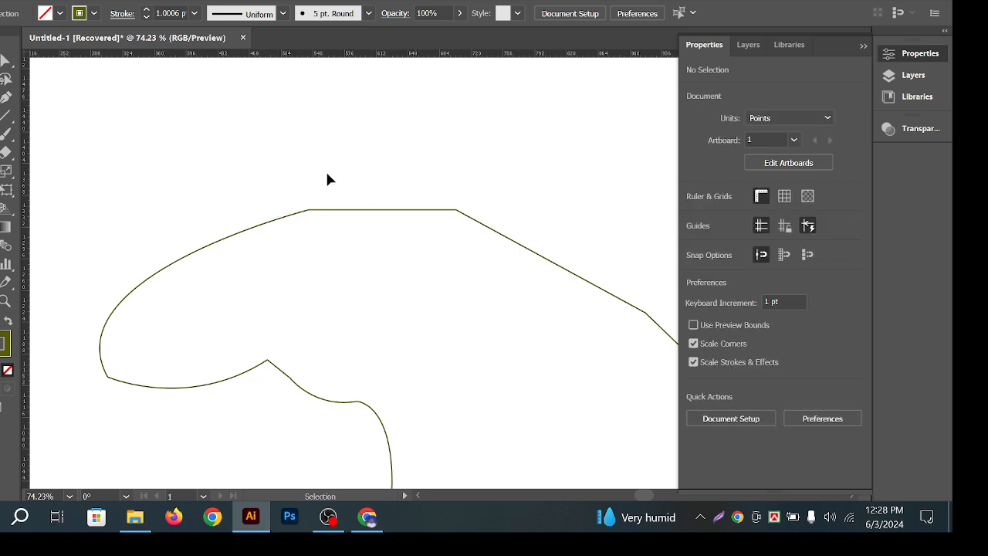
pyautogui.moveTo(325, 173); pyautogui.dragTo(387, 298)
pyautogui.click(5, 152)
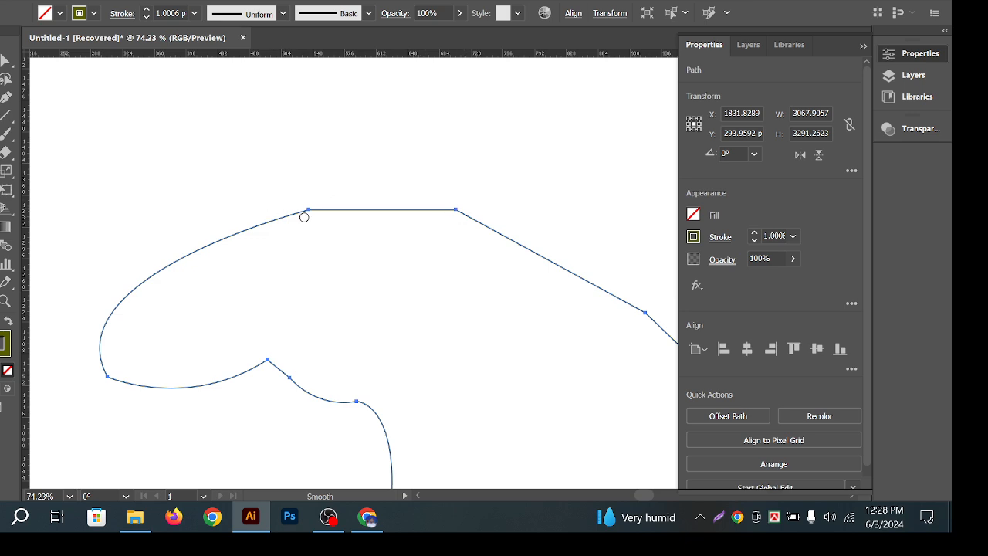
pyautogui.moveTo(285, 222); pyautogui.dragTo(257, 242)
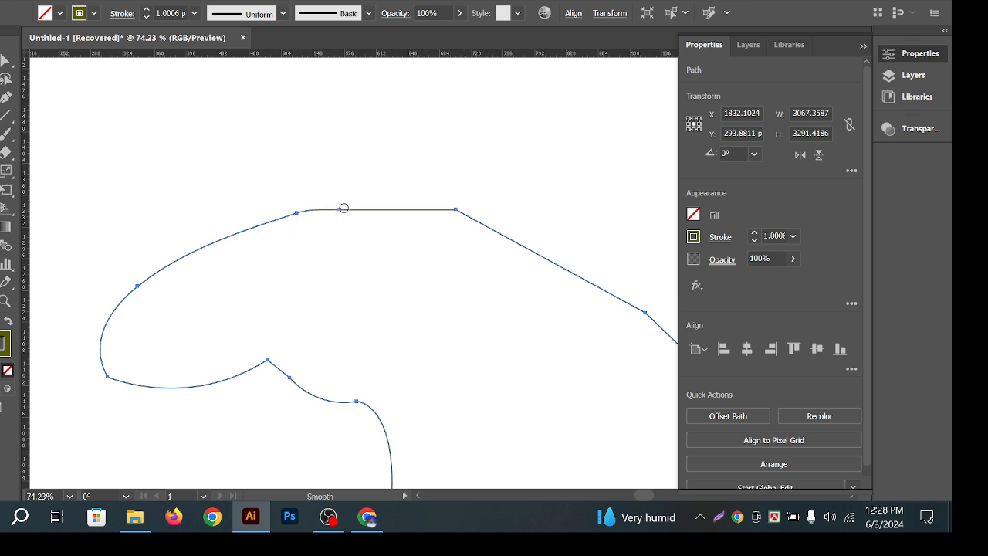
pyautogui.moveTo(347, 209)
pyautogui.mouseDown()
pyautogui.moveTo(213, 241)
pyautogui.moveTo(269, 230)
pyautogui.mouseUp()
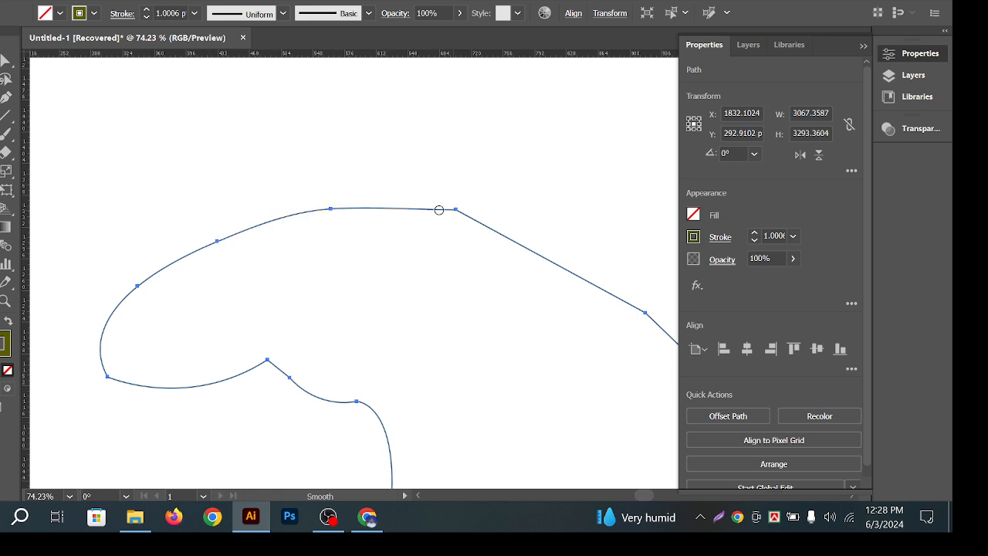
# Smooth the second corner on top of the raised left-hand paw where it slopes down into the arm, and deselect the outline
pyautogui.moveTo(548, 245); pyautogui.dragTo(435, 207)
pyautogui.moveTo(551, 254); pyautogui.dragTo(551, 254)
pyautogui.moveTo(435, 206); pyautogui.dragTo(526, 252)
pyautogui.moveTo(451, 213); pyautogui.dragTo(383, 210)
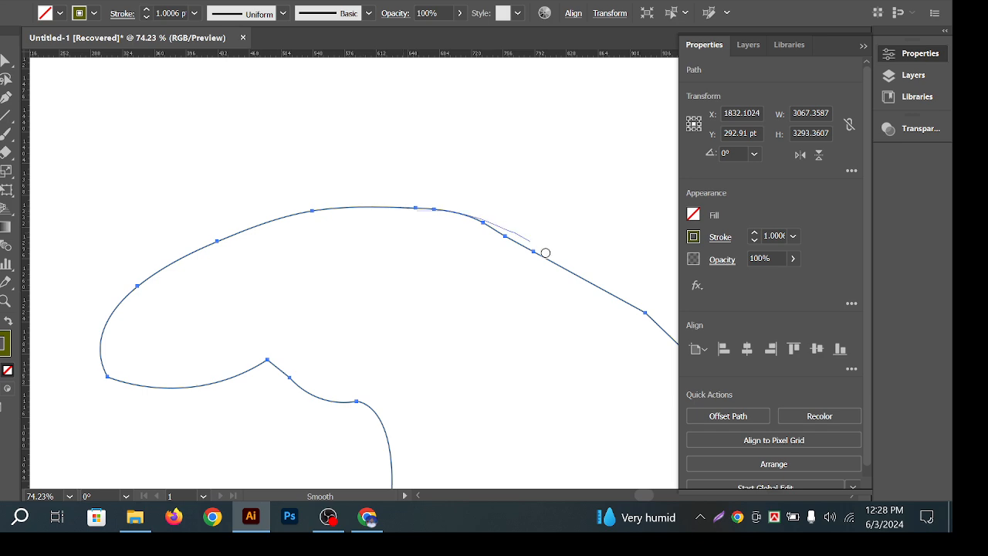
pyautogui.moveTo(545, 252); pyautogui.dragTo(606, 287)
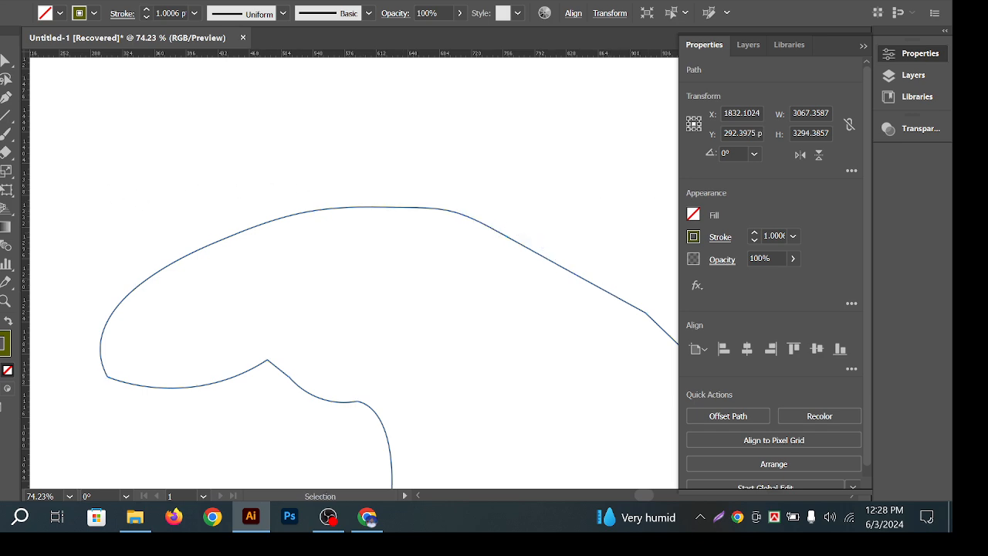
pyautogui.press('v')
pyautogui.click(417, 340)
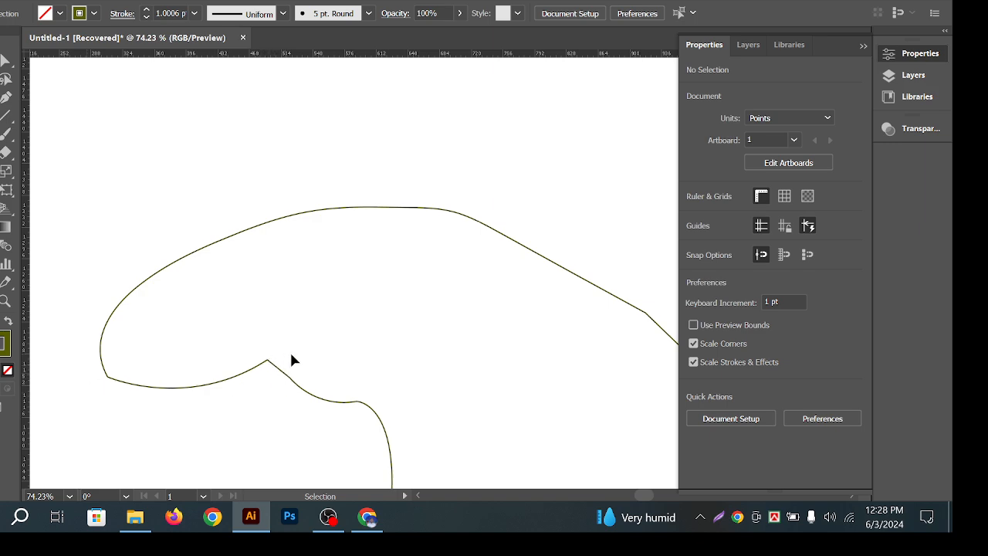
# Round the sharp lower corner at the fingertip end of the left-hand paw with the Smooth tool and deselect the outline
pyautogui.keyDown('alt'); pyautogui.scroll(4, 179, 347); pyautogui.keyUp('alt')
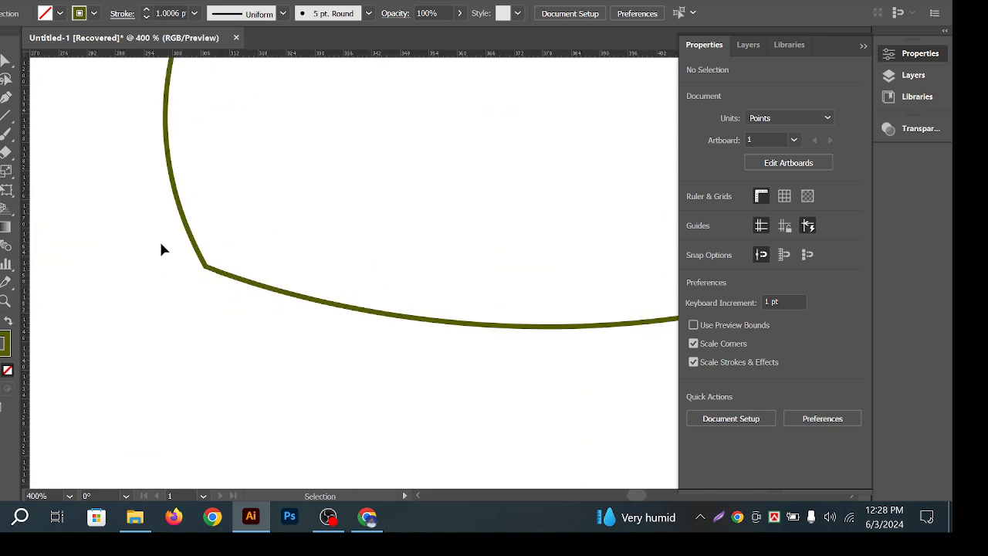
pyautogui.click(193, 244)
pyautogui.keyDown('alt'); pyautogui.scroll(-2, 257, 294); pyautogui.keyUp('alt')
pyautogui.click(183, 260)
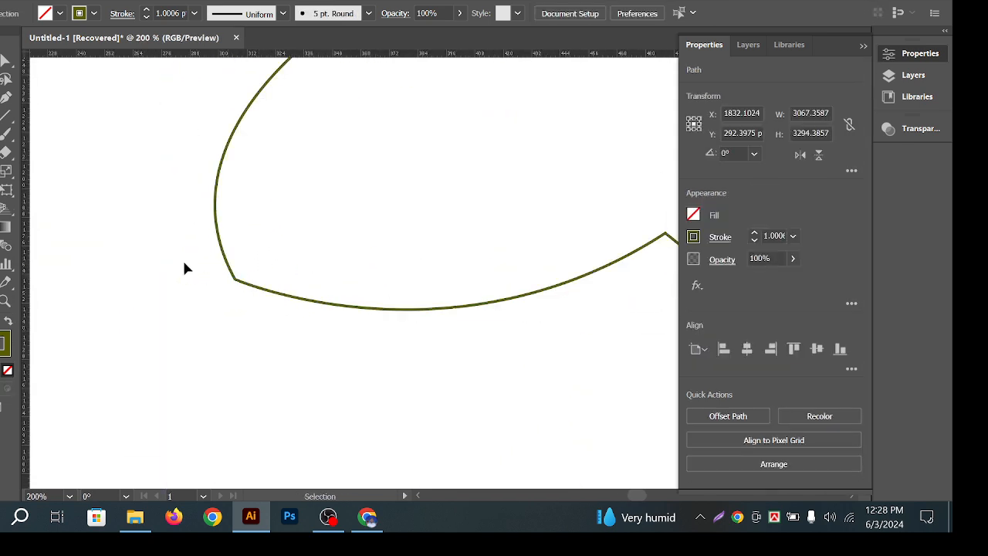
pyautogui.click(271, 294)
pyautogui.click(2, 153)
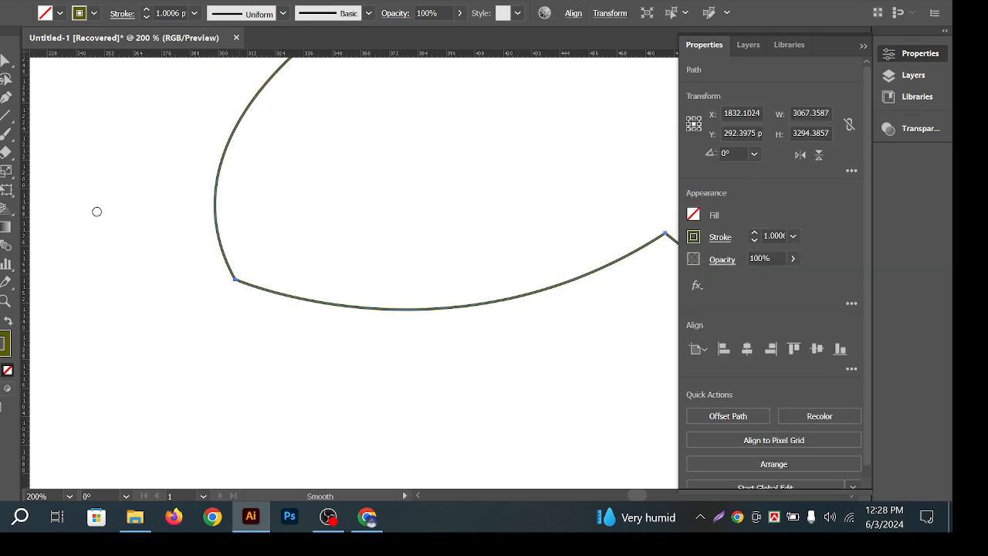
pyautogui.moveTo(251, 290); pyautogui.dragTo(300, 298)
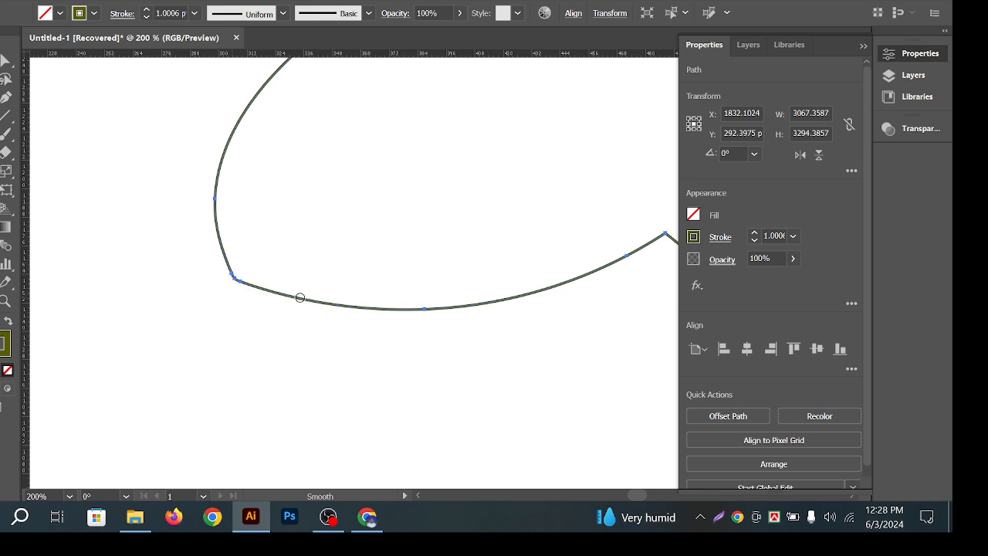
pyautogui.moveTo(243, 286); pyautogui.dragTo(255, 276)
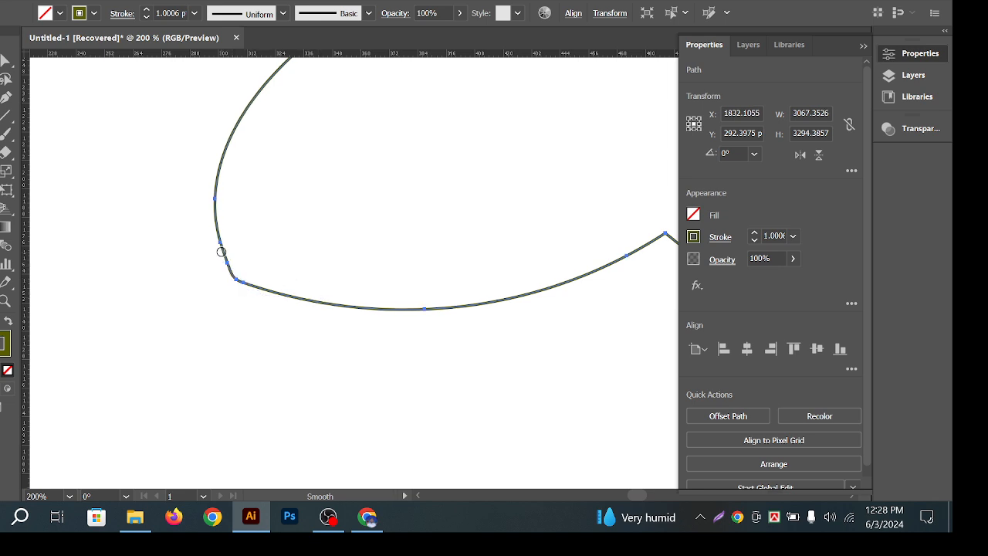
pyautogui.moveTo(308, 303); pyautogui.dragTo(281, 297)
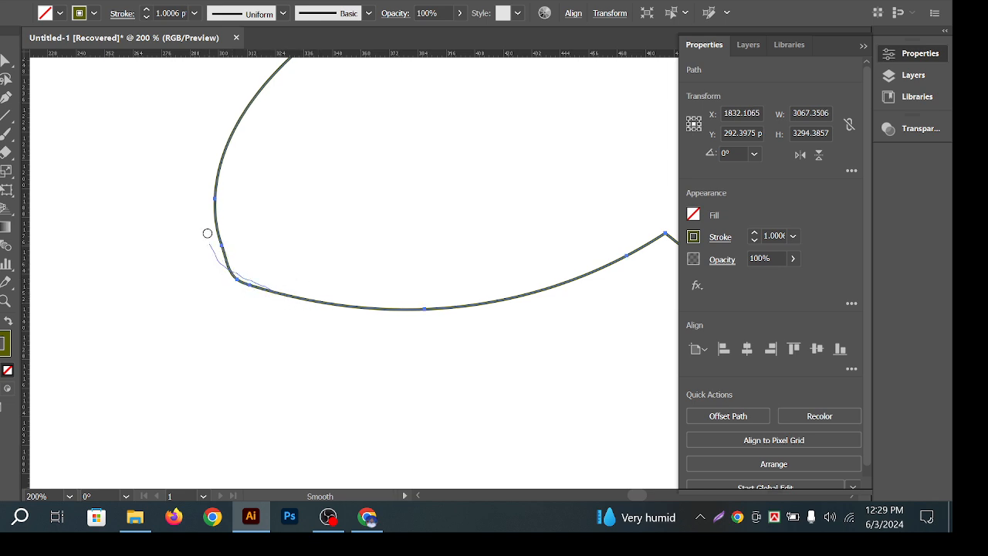
pyautogui.moveTo(207, 233); pyautogui.dragTo(219, 229)
pyautogui.press('v')
pyautogui.click(87, 93)
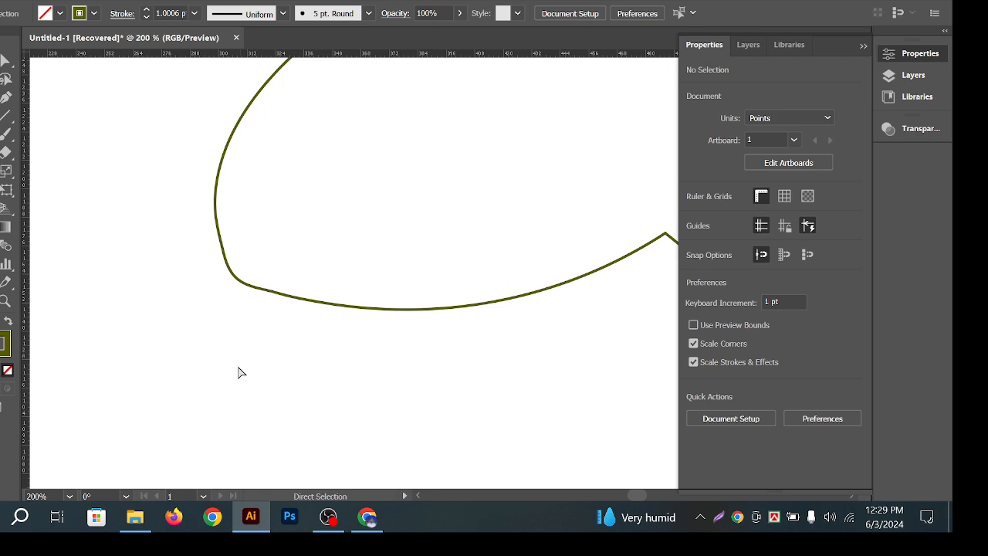
# Check the smoothed outline as a whole beside the panda picture and the free space around it on the artboard
pyautogui.hotkey('ctrl', 'space')
pyautogui.moveTo(343, 315); pyautogui.dragTo(249, 293)
pyautogui.moveTo(381, 332); pyautogui.dragTo(310, 328)
pyautogui.press('space')
pyautogui.moveTo(581, 474); pyautogui.dragTo(422, 376)
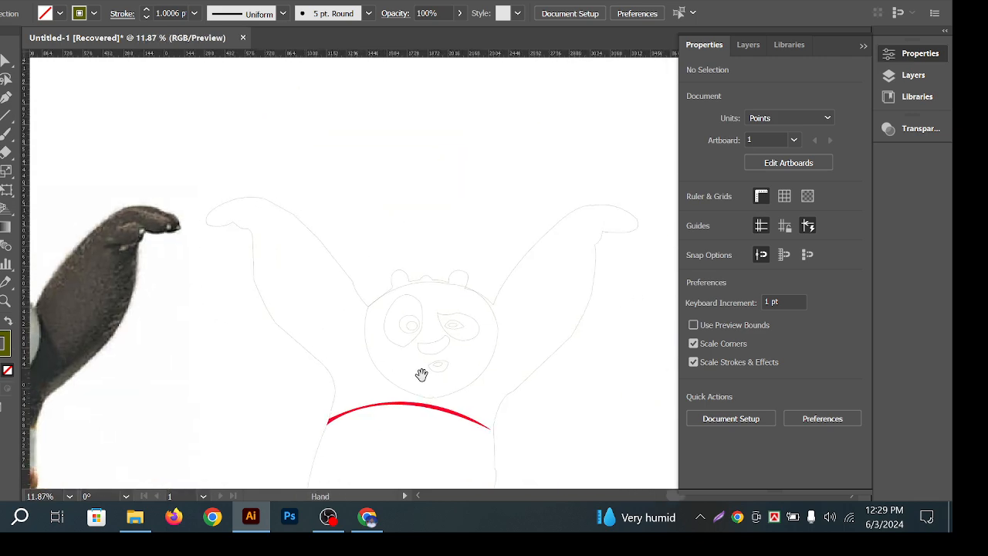
pyautogui.moveTo(342, 312); pyautogui.dragTo(315, 253)
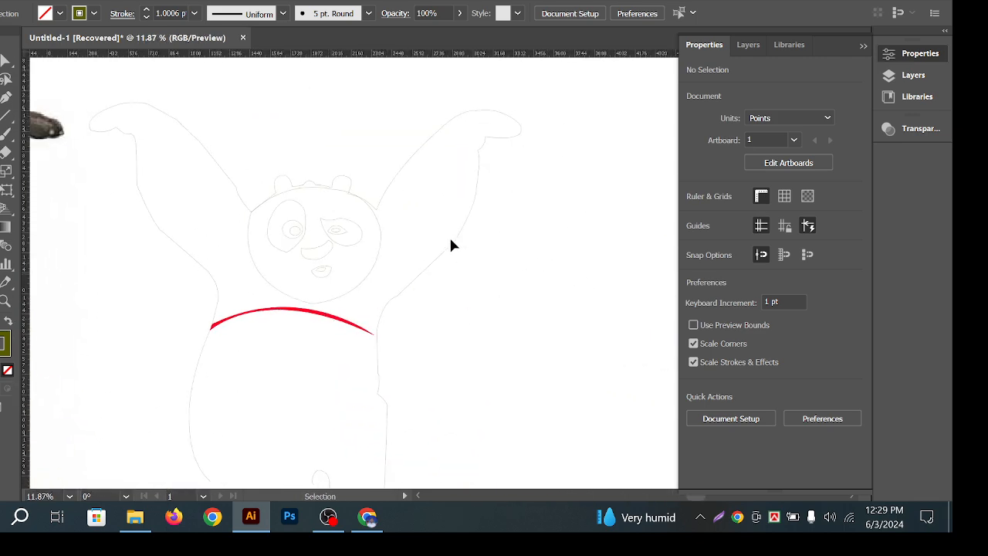
pyautogui.press('space')
pyautogui.moveTo(511, 344); pyautogui.dragTo(325, 250)
pyautogui.hotkey('ctrl', 'space')
pyautogui.press('space')
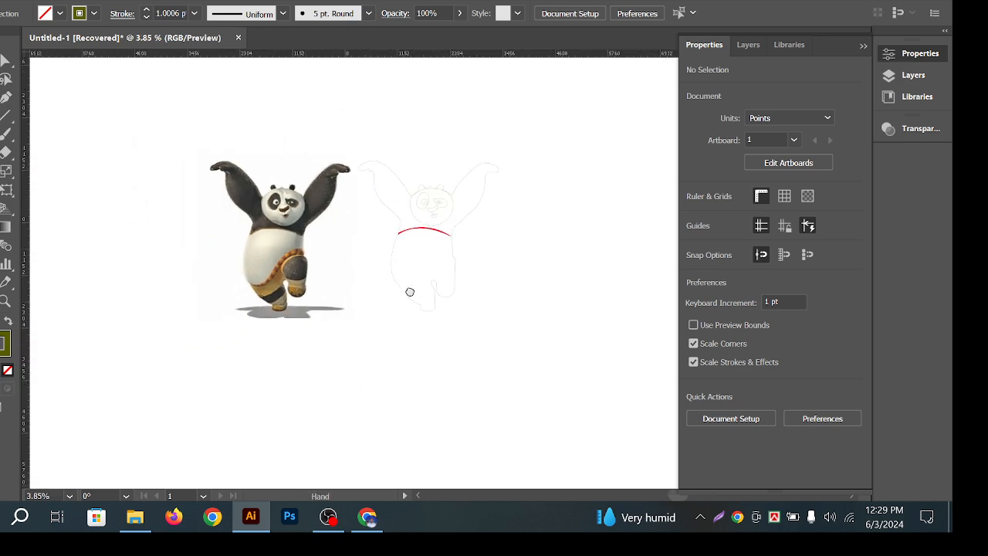
pyautogui.moveTo(542, 300); pyautogui.dragTo(397, 240)
pyautogui.moveTo(339, 305); pyautogui.dragTo(463, 239)
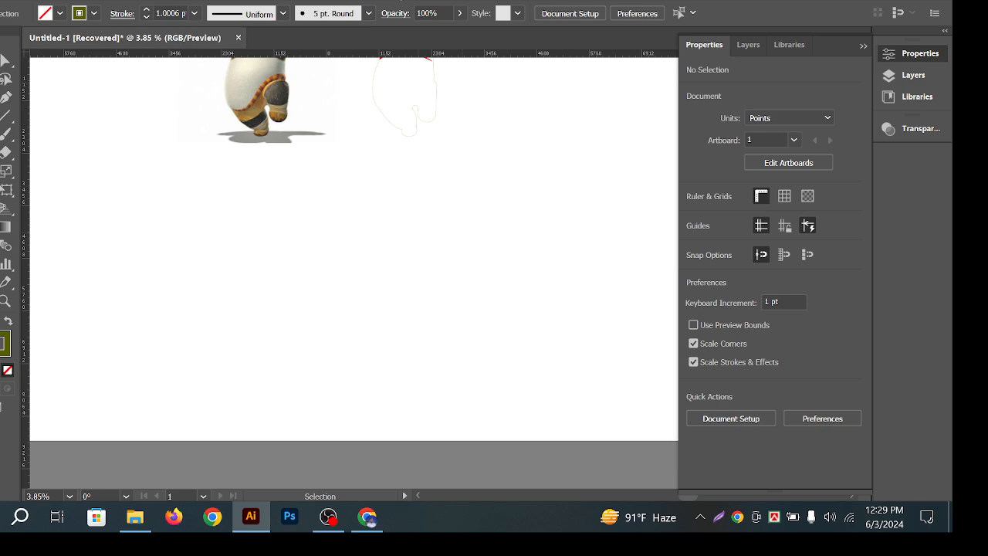
pyautogui.press('space')
pyautogui.moveTo(399, 186); pyautogui.dragTo(498, 199)
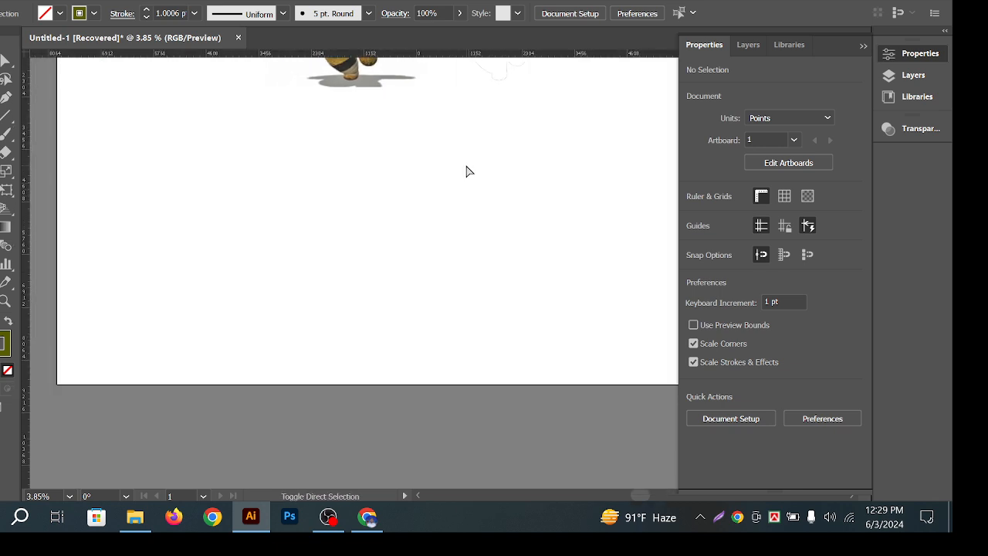
pyautogui.scroll(-1, 435, 158)
pyautogui.press('space')
pyautogui.moveTo(466, 293); pyautogui.dragTo(450, 293)
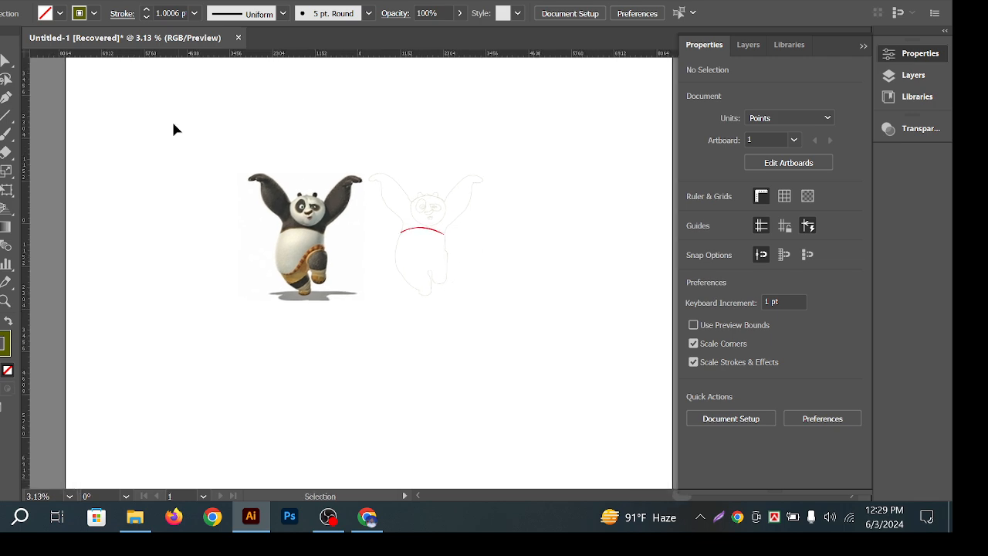
# Select the panda drawing together with its reference picture, unlocking the locked picture
pyautogui.moveTo(172, 126)
pyautogui.mouseDown()
pyautogui.moveTo(499, 352)
pyautogui.moveTo(498, 363)
pyautogui.mouseUp()
pyautogui.click(420, 382)
pyautogui.moveTo(202, 116)
pyautogui.mouseDown()
pyautogui.moveTo(542, 389)
pyautogui.moveTo(514, 359)
pyautogui.mouseUp()
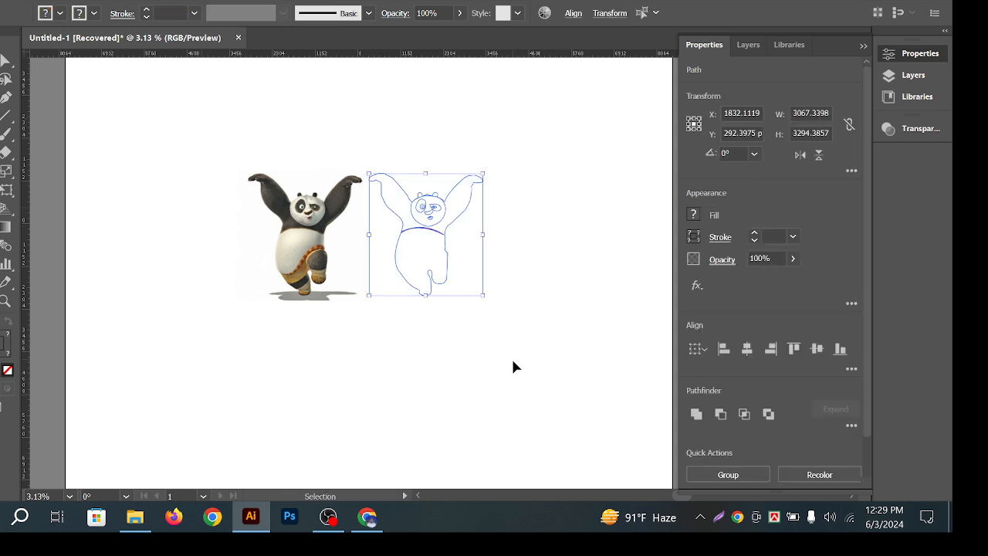
pyautogui.click(513, 360)
pyautogui.hotkey('ctrl', 'alt', '2')
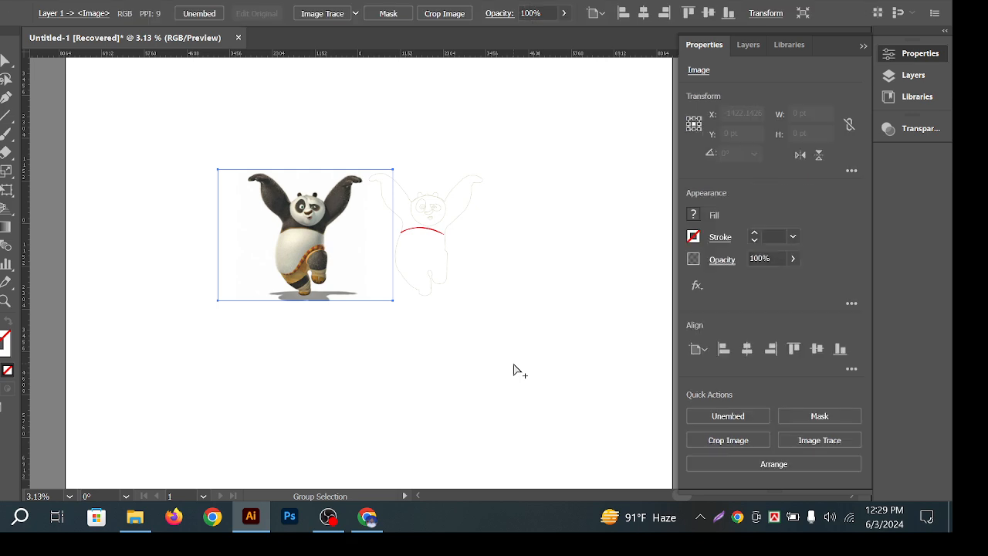
# Scale the panda picture and its traced outline down together, and deselect them
pyautogui.moveTo(162, 97); pyautogui.dragTo(478, 294)
pyautogui.moveTo(356, 329); pyautogui.dragTo(353, 334)
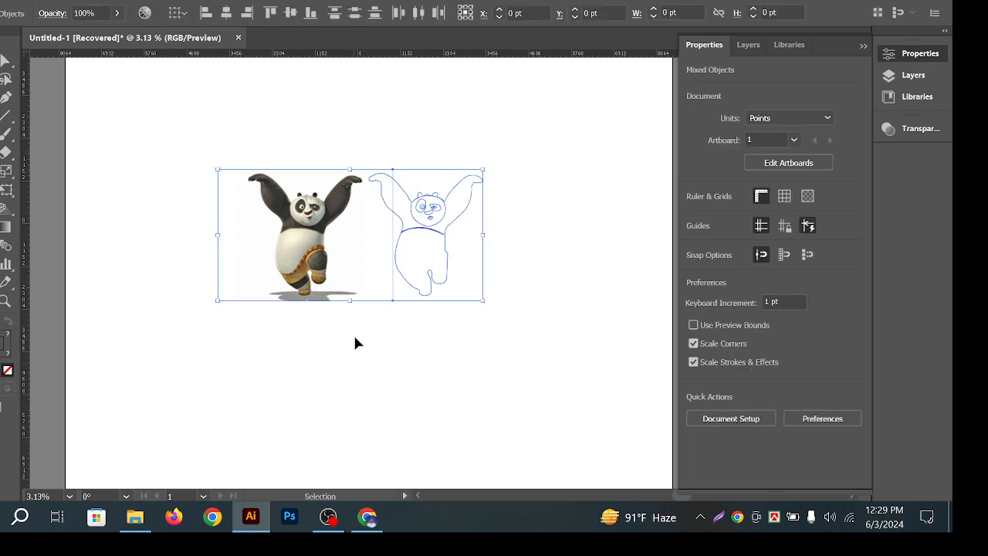
pyautogui.moveTo(352, 300); pyautogui.dragTo(533, 265)
pyautogui.click(512, 170)
pyautogui.press('z')
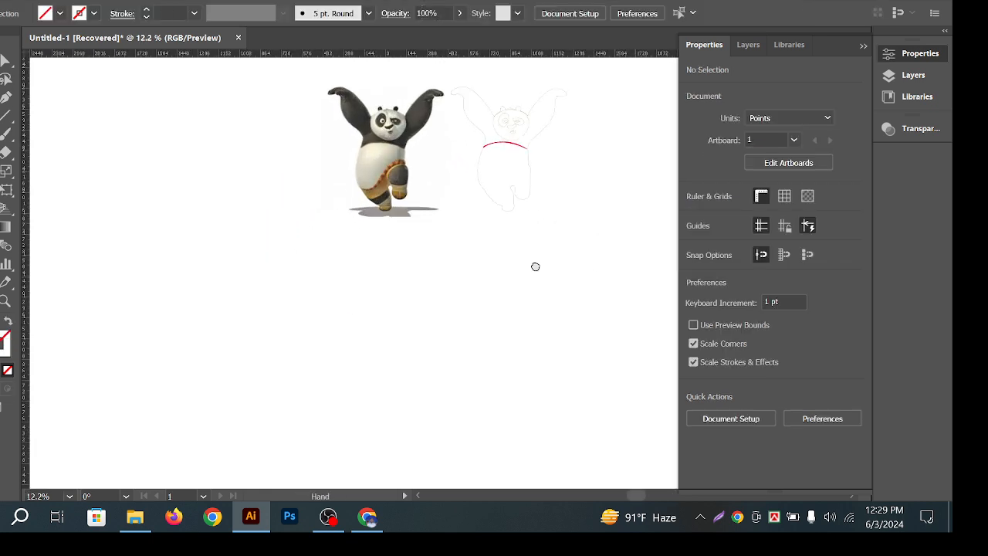
pyautogui.moveTo(630, 314); pyautogui.dragTo(466, 230)
# Collapse the expanded Properties panel and bring the empty artboard area below the panda into view
pyautogui.click(863, 46)
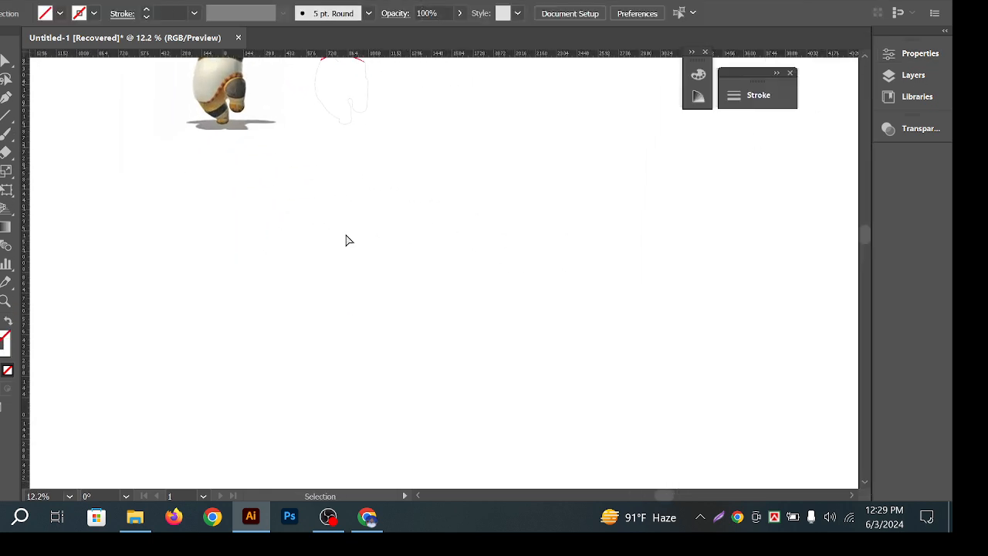
pyautogui.moveTo(347, 238); pyautogui.dragTo(475, 160)
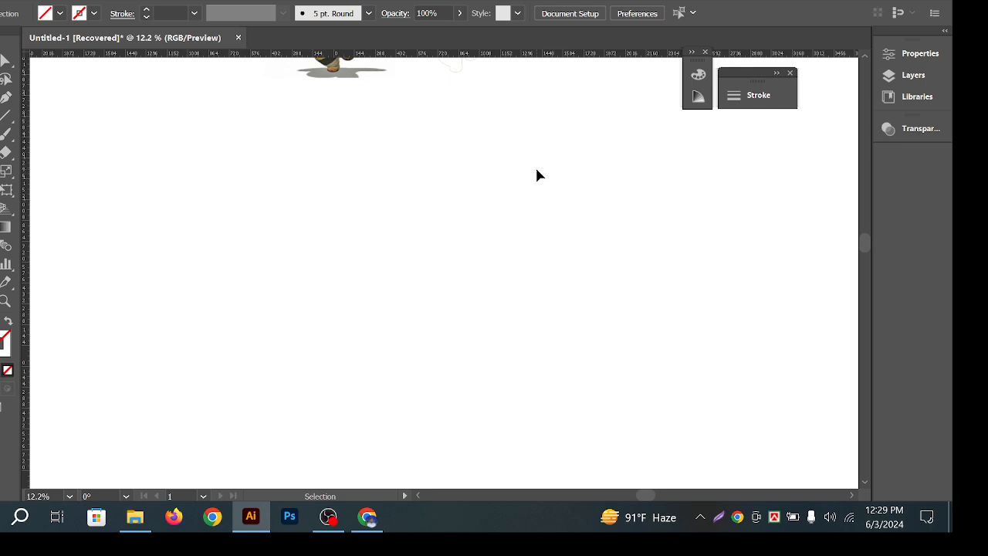
# Switch to Chrome, close the panda image preview and search Google Images for "poster"
pyautogui.click(367, 516)
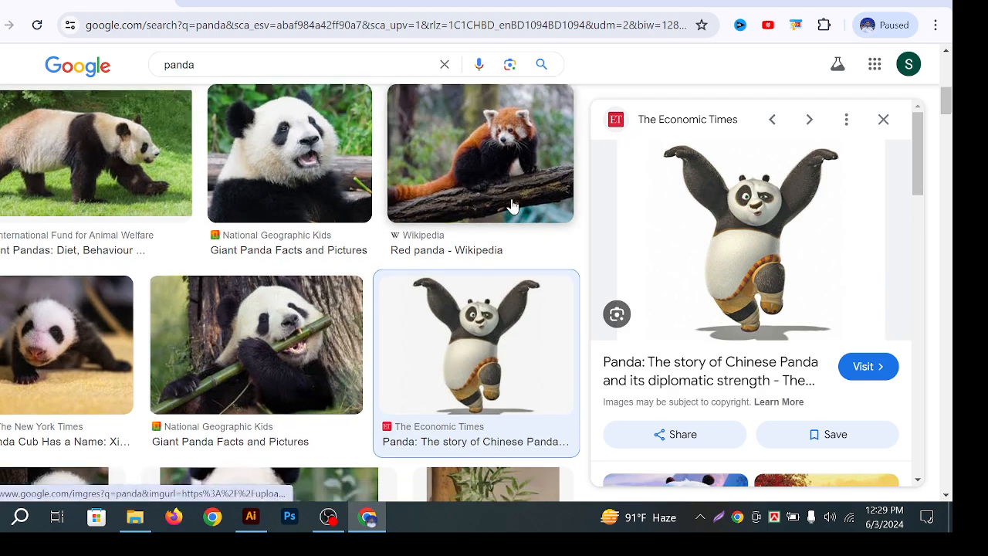
pyautogui.scroll(-10, 516, 216)
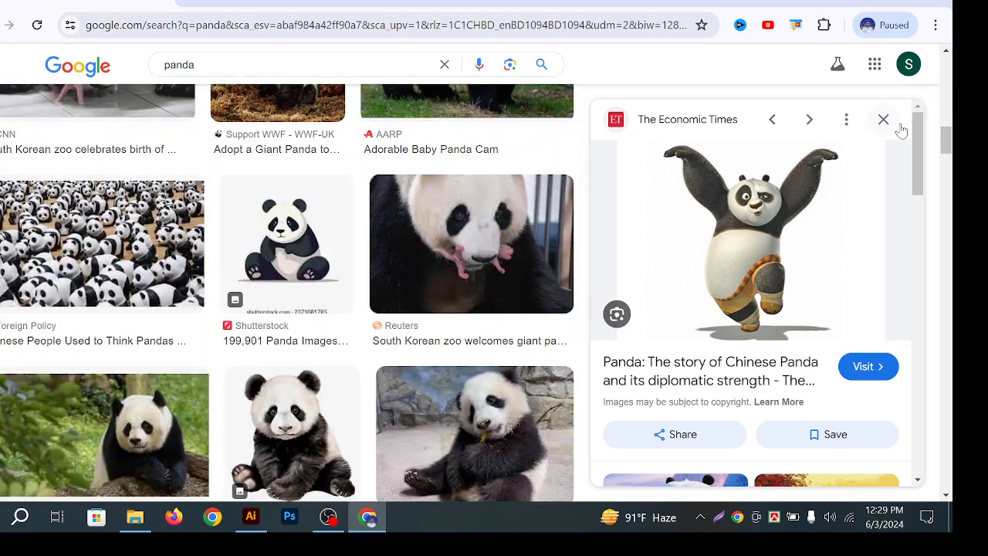
pyautogui.click(886, 121)
pyautogui.moveTo(203, 64); pyautogui.dragTo(161, 111)
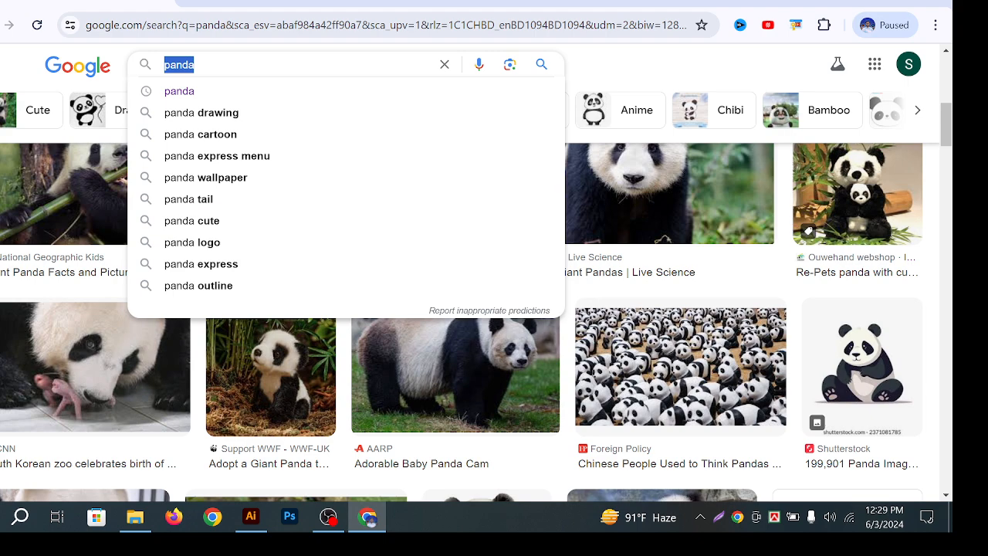
pyautogui.write('poster')
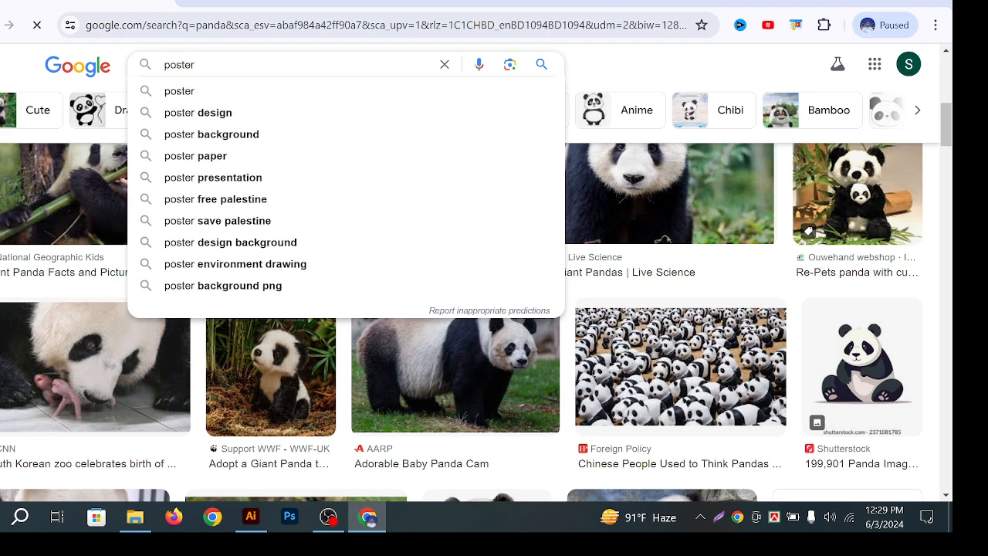
pyautogui.press('Return')
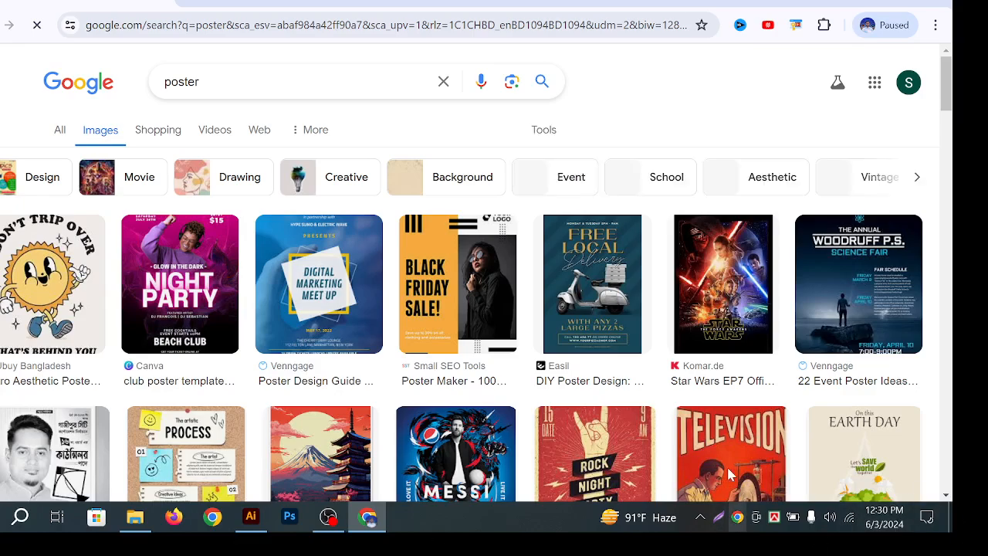
# Browse the Google Images poster results for a suitable design reference
pyautogui.scroll(-5, 571, 363)
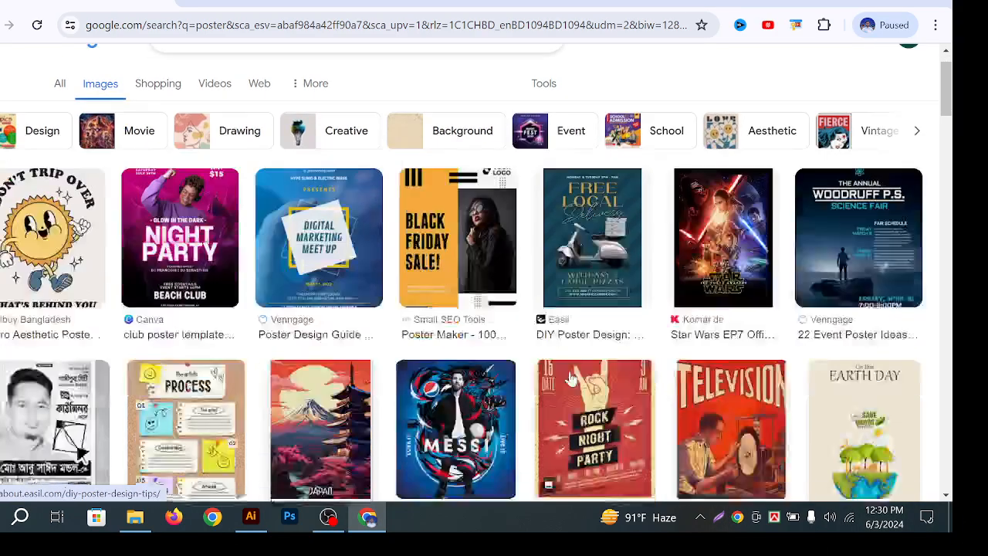
pyautogui.scroll(-4, 601, 380)
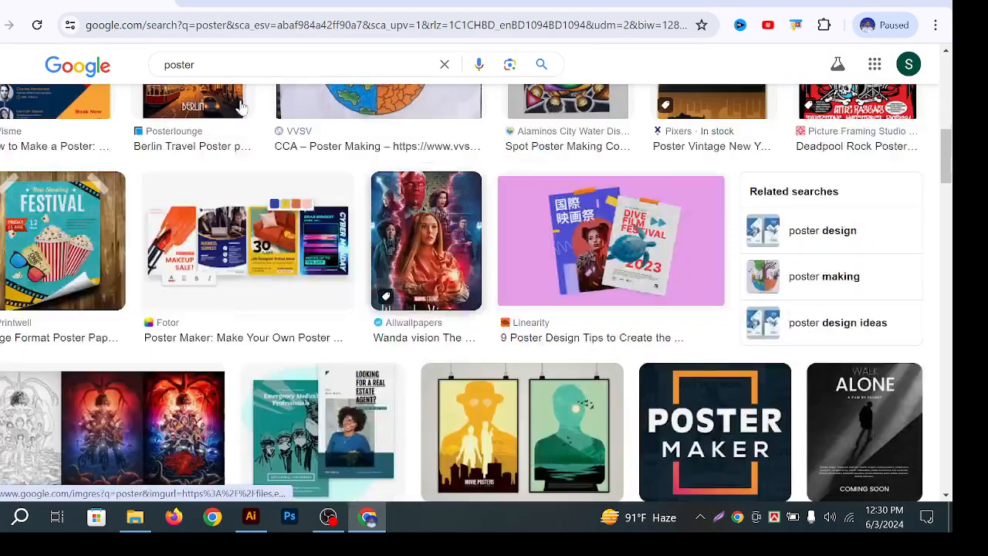
pyautogui.scroll(-3, 698, 268)
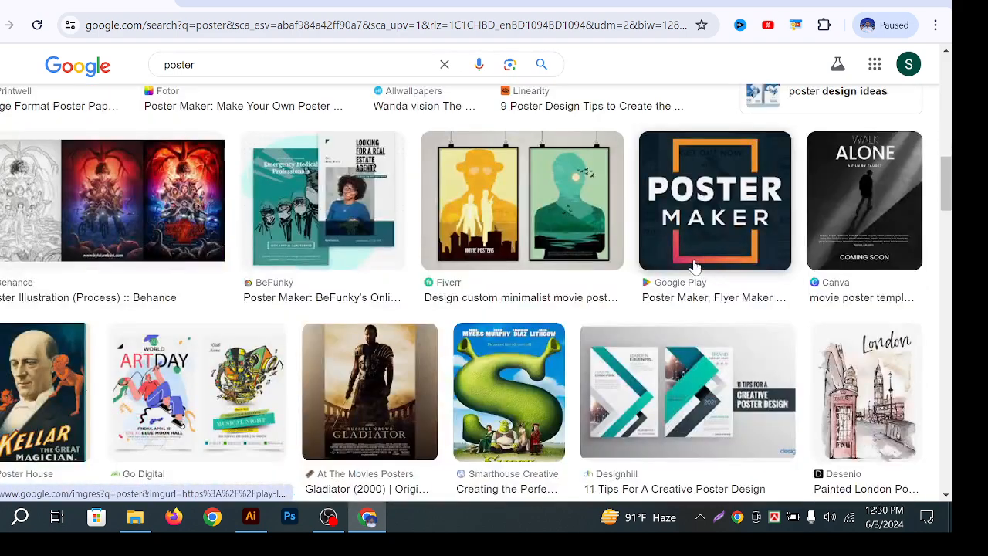
pyautogui.scroll(-3, 697, 268)
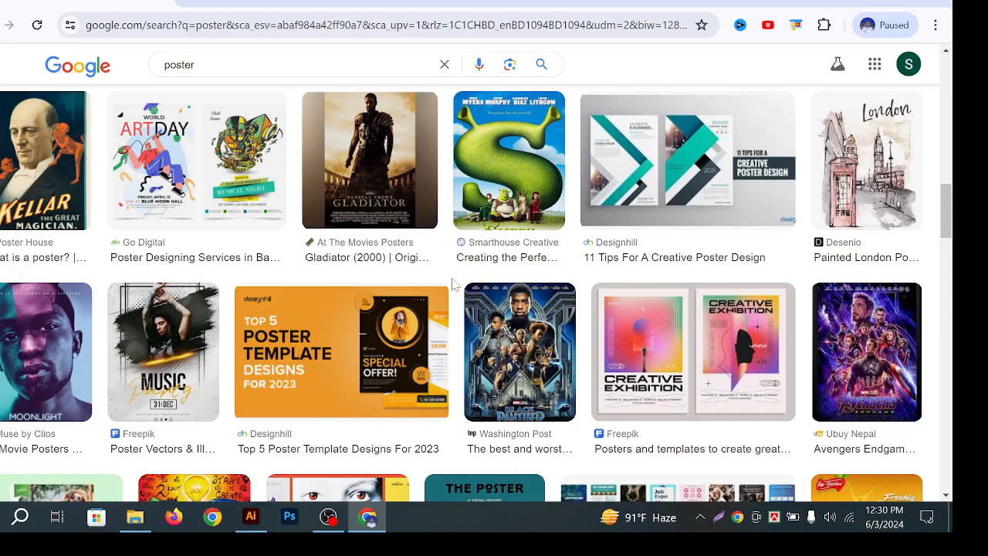
pyautogui.scroll(-4, 454, 285)
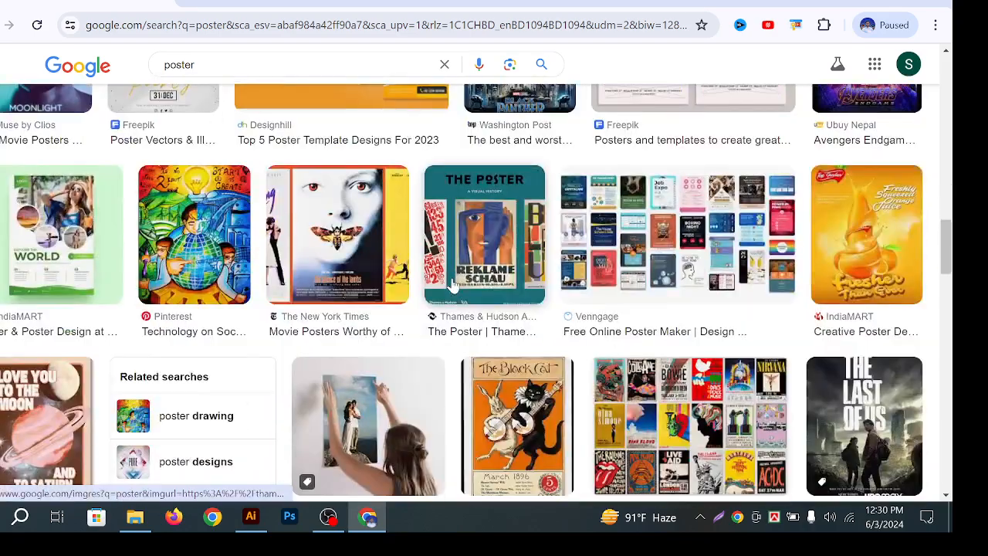
pyautogui.scroll(-1, 454, 285)
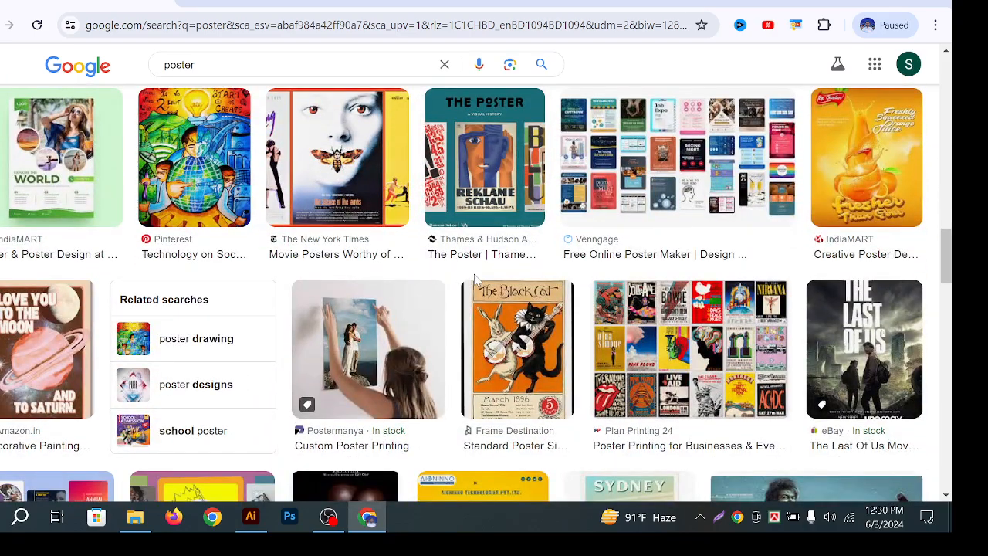
pyautogui.scroll(-3, 475, 279)
pyautogui.scroll(6, 27, 362)
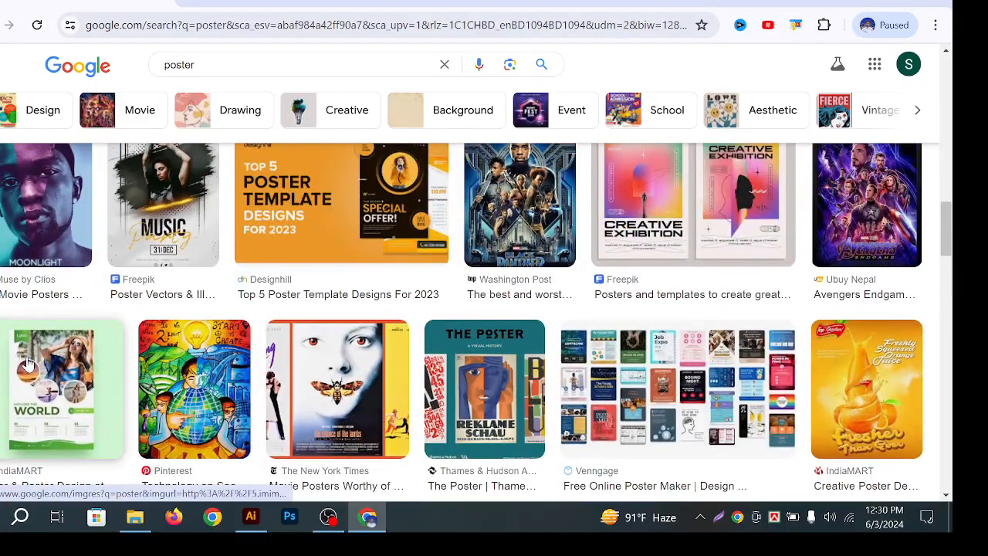
# Preview the green World flyer result, open the related Freepik travel poster and copy its image
pyautogui.click(27, 361)
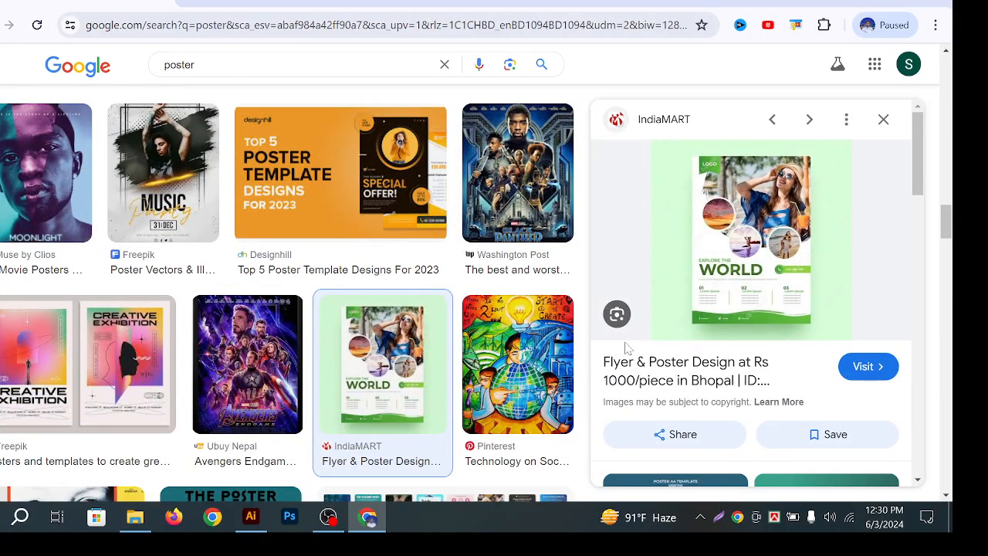
pyautogui.scroll(-3, 627, 348)
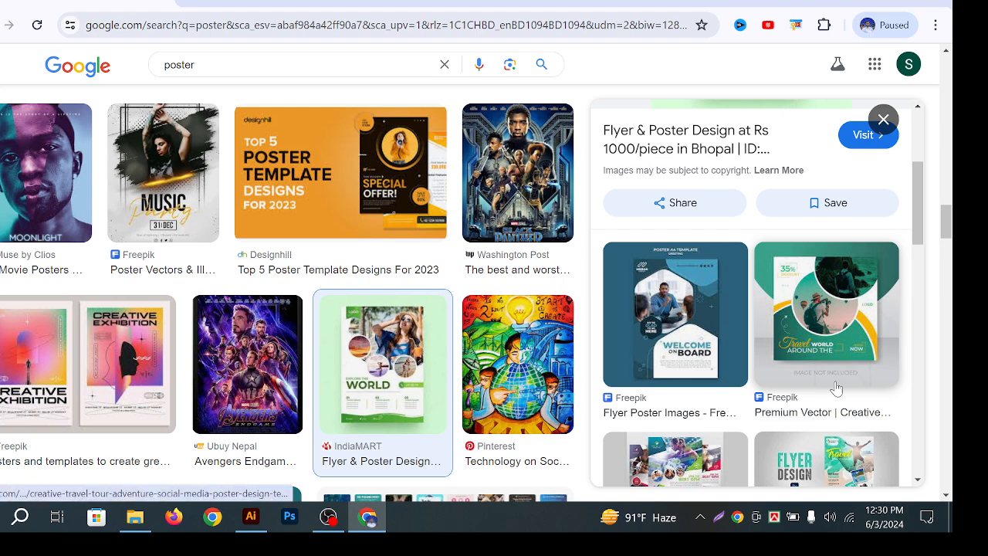
pyautogui.click(780, 340)
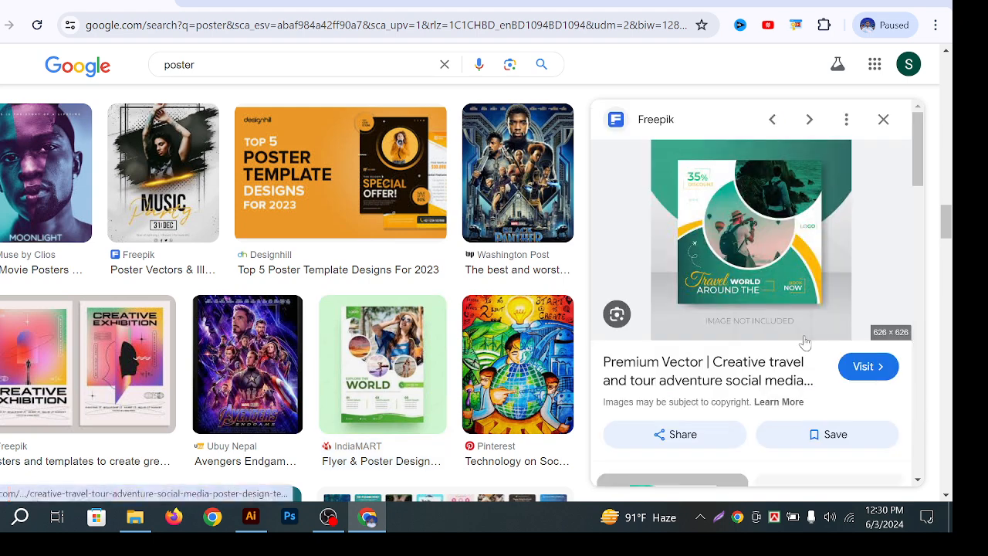
pyautogui.rightClick(787, 232)
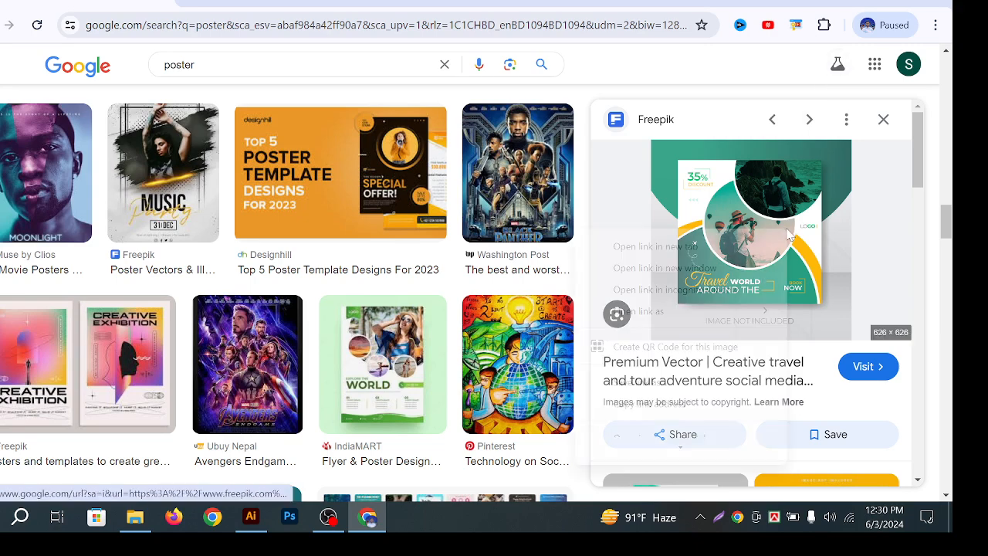
pyautogui.scroll(-3, 656, 350)
pyautogui.click(661, 404)
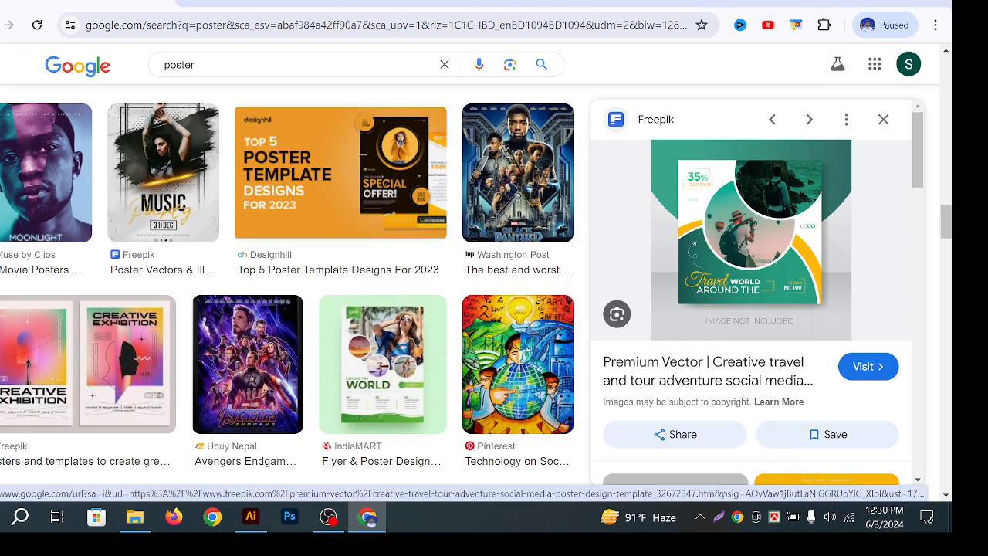
# Switch to Illustrator and paste the copied travel poster onto the empty area below the panda
pyautogui.click(251, 517)
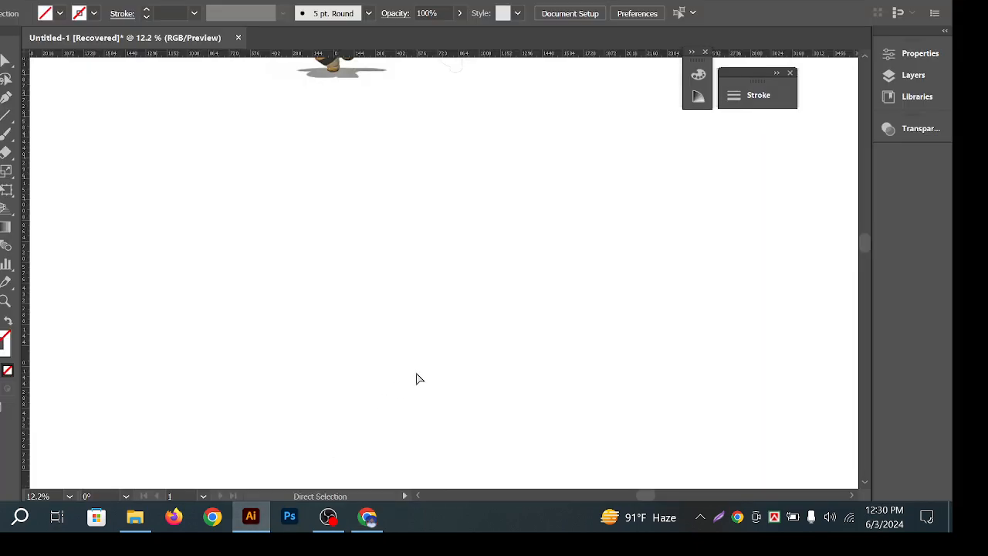
pyautogui.hotkey('ctrl', 'v')
pyautogui.click(532, 274)
pyautogui.hotkey('ctrl', '=')
pyautogui.moveTo(451, 281); pyautogui.dragTo(721, 245)
pyautogui.click(553, 176)
# Examine the pasted travel poster's green background, yellow curve and lettering up close
pyautogui.hotkey('ctrl', 'space')
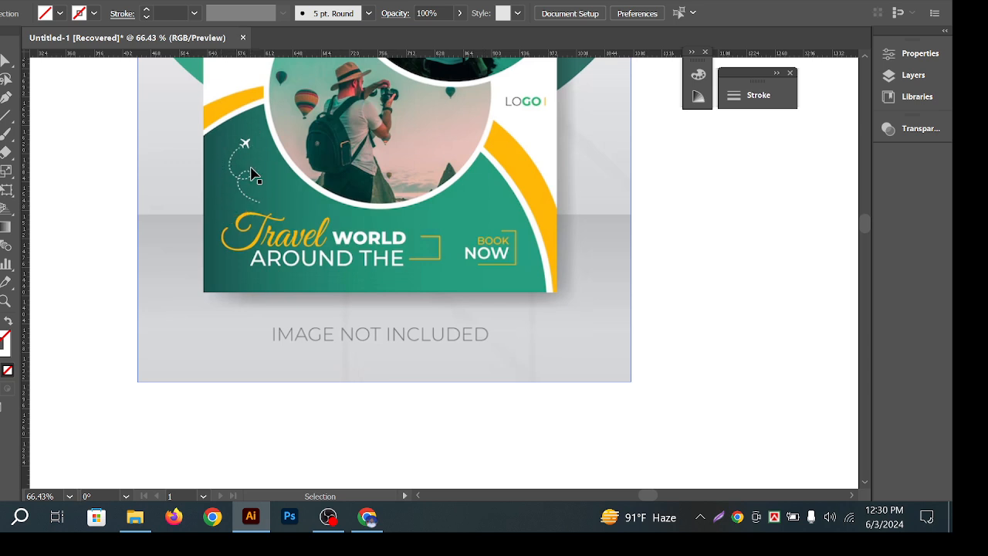
pyautogui.hotkey('ctrl', 'space')
pyautogui.moveTo(434, 212); pyautogui.dragTo(474, 231)
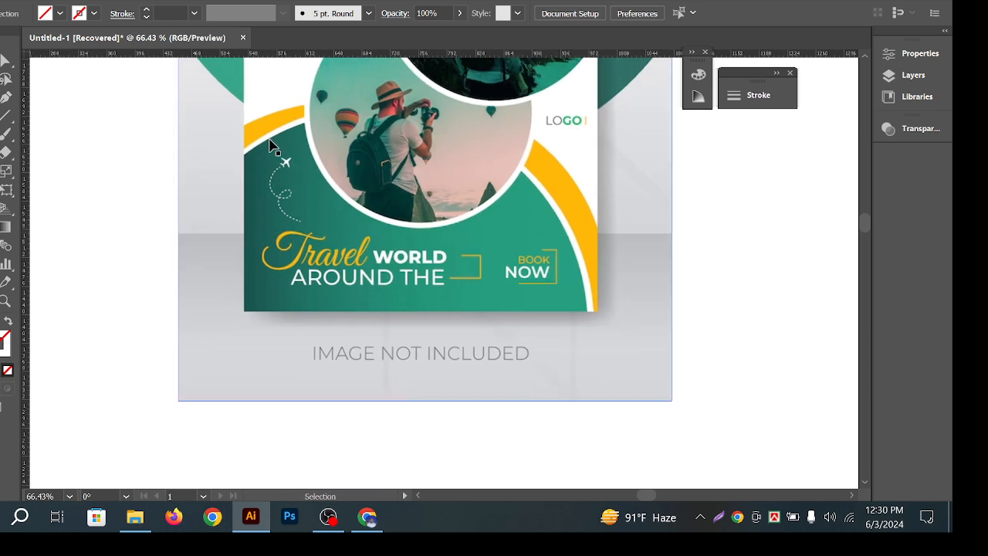
pyautogui.moveTo(537, 219); pyautogui.dragTo(460, 234)
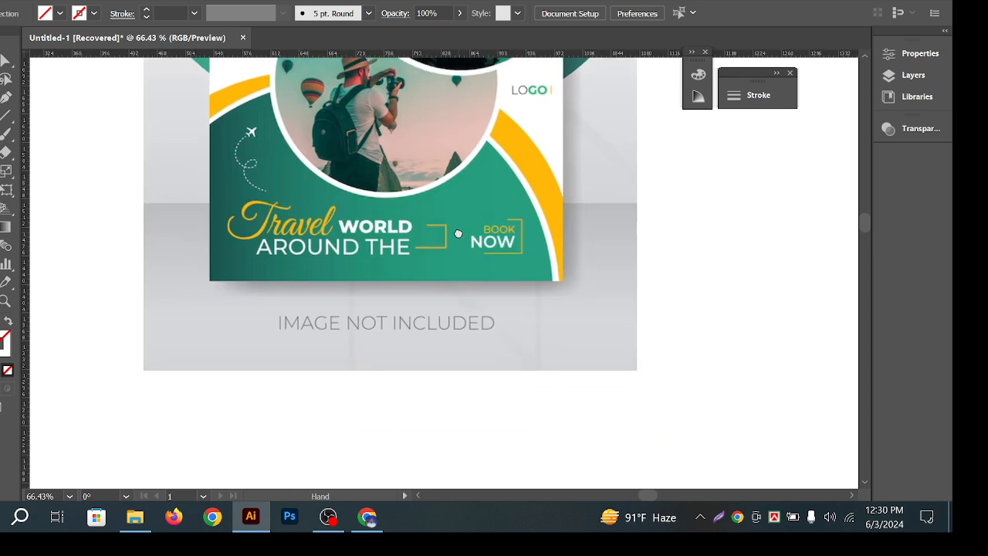
pyautogui.scroll(-3, 507, 304)
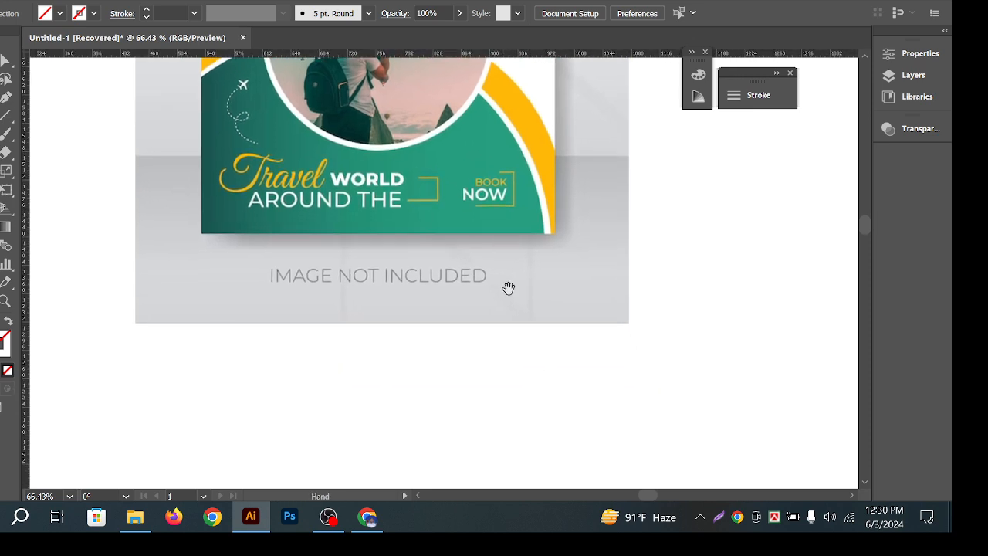
pyautogui.scroll(-2, 631, 254)
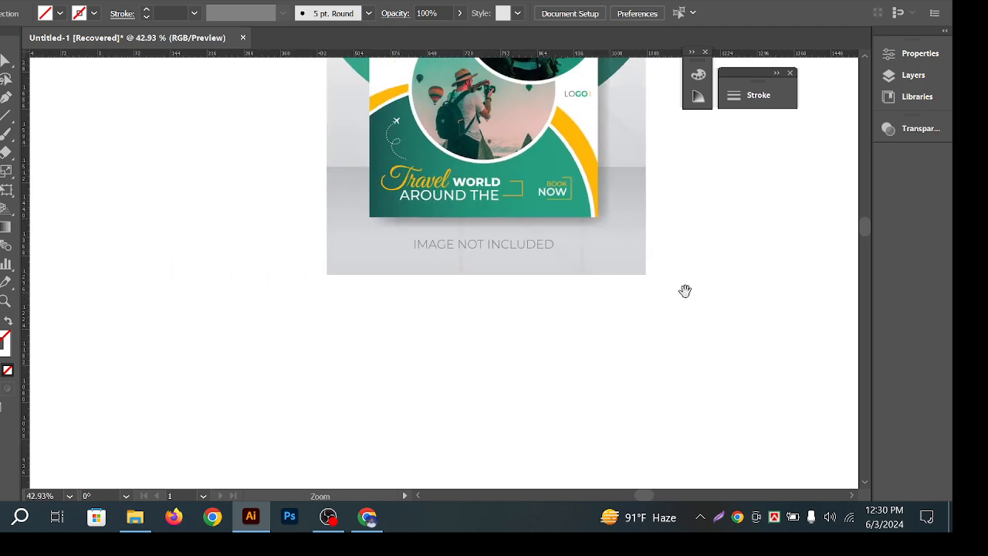
pyautogui.moveTo(684, 288); pyautogui.dragTo(609, 222)
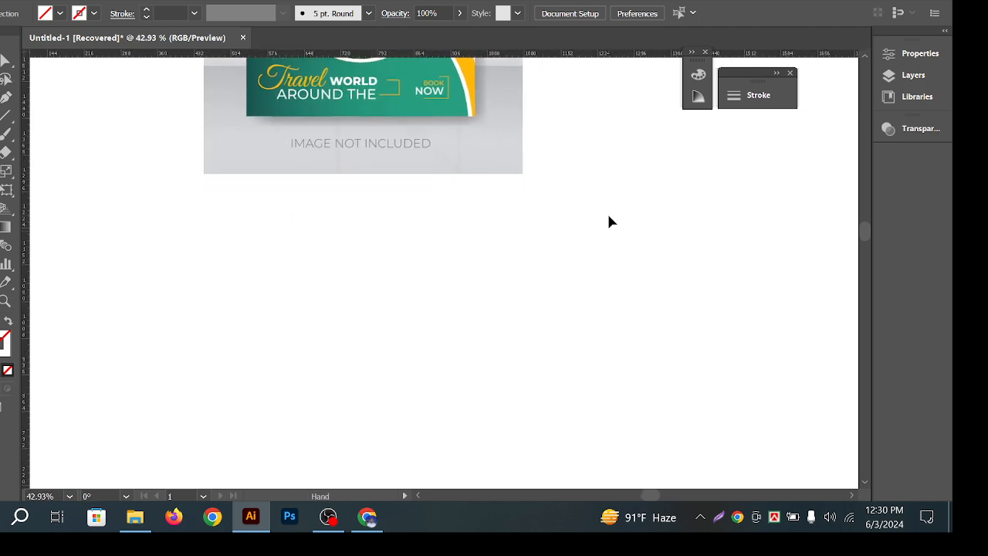
pyautogui.moveTo(511, 202); pyautogui.dragTo(345, 287)
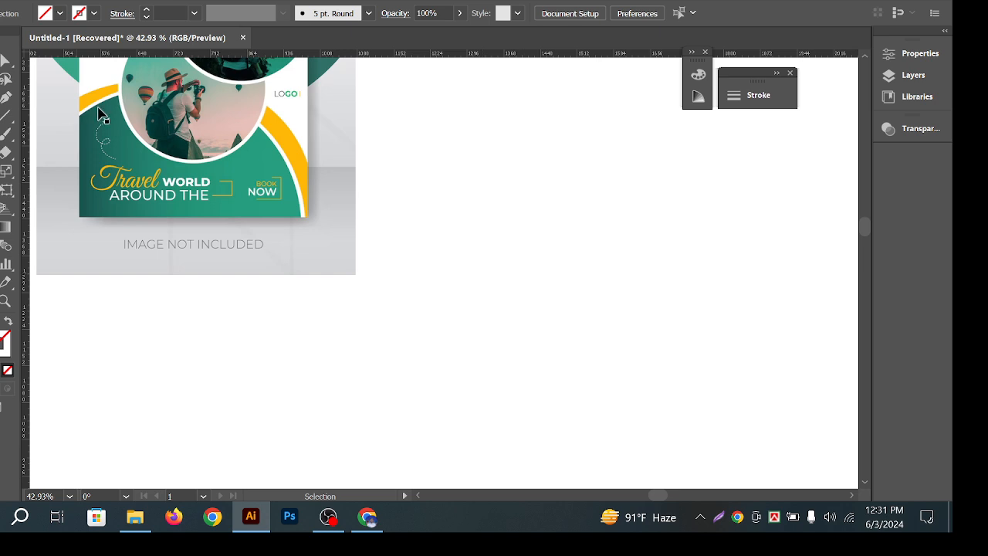
# Draw a small square with the Rectangle tool in the empty area beside the travel poster and fill it with orange
pyautogui.click(6, 134)
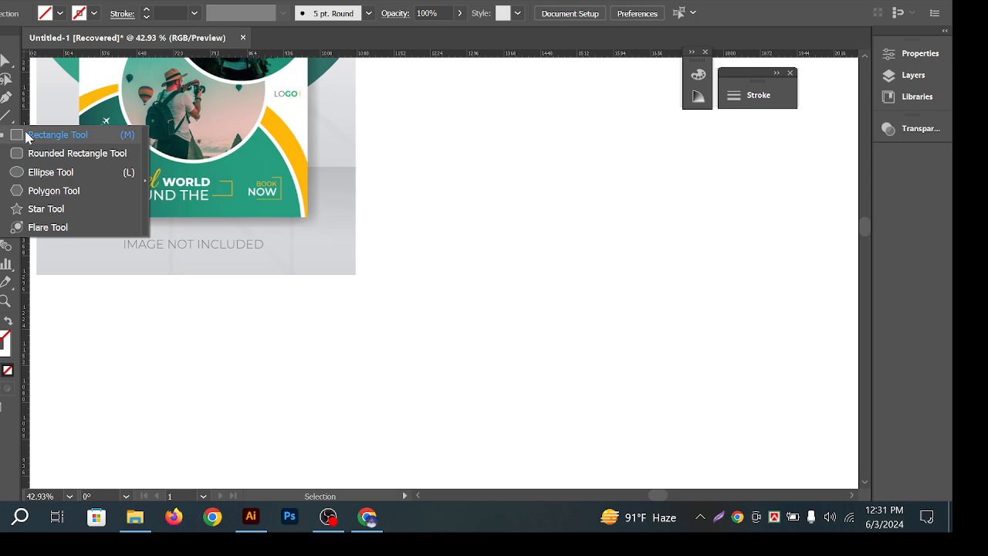
pyautogui.click(58, 135)
pyautogui.moveTo(458, 190); pyautogui.dragTo(507, 232)
pyautogui.press('v')
pyautogui.click(555, 200)
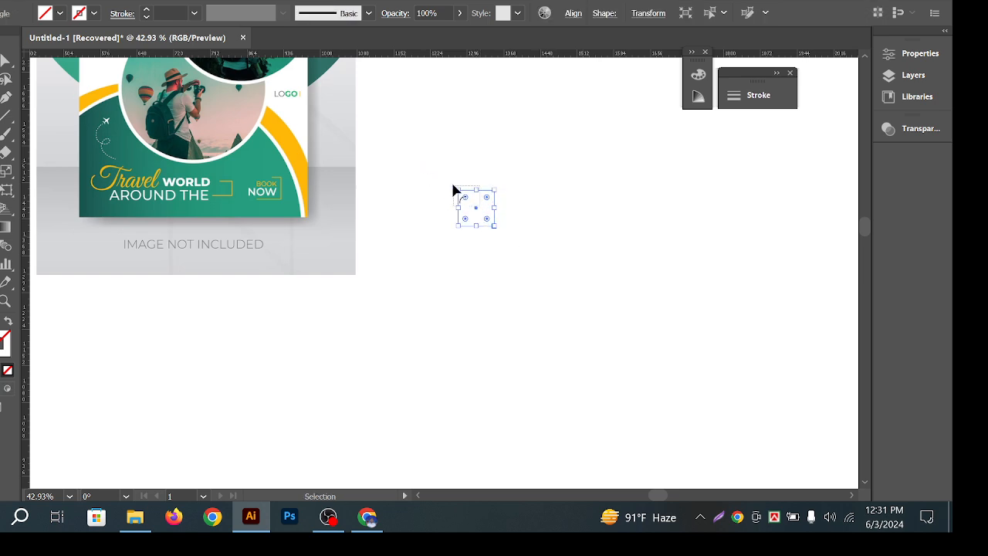
pyautogui.doubleClick(3, 340)
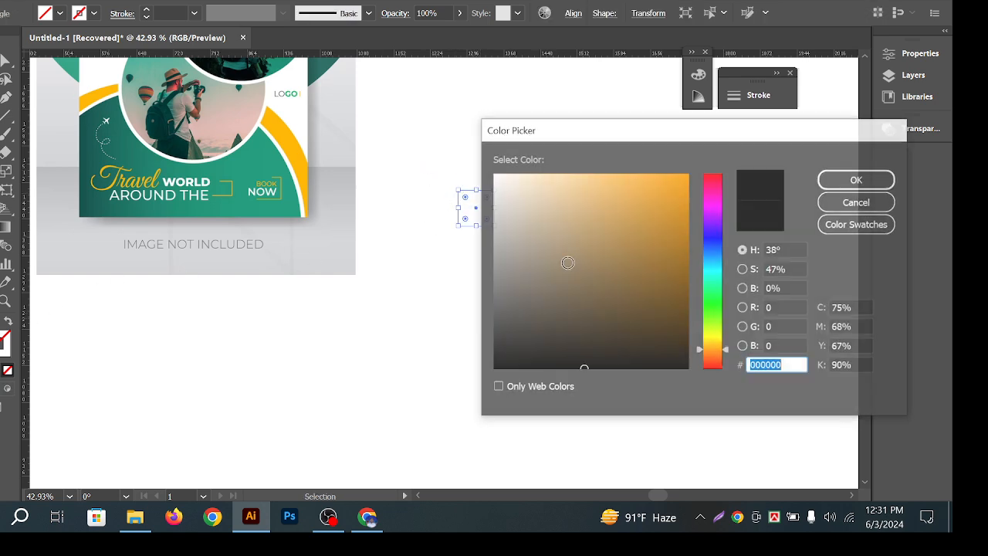
pyautogui.moveTo(676, 185); pyautogui.dragTo(688, 177)
pyautogui.click(840, 175)
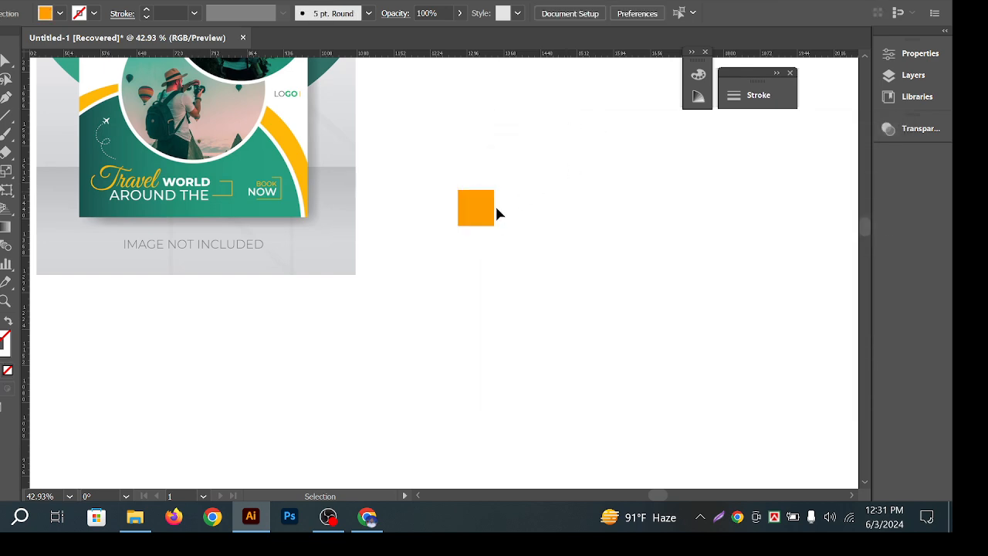
# Duplicate the orange square below itself, stretch the copy into a long horizontal bar, and select the bar after moving it slightly lower
pyautogui.moveTo(478, 210); pyautogui.dragTo(715, 309)
pyautogui.click(407, 195)
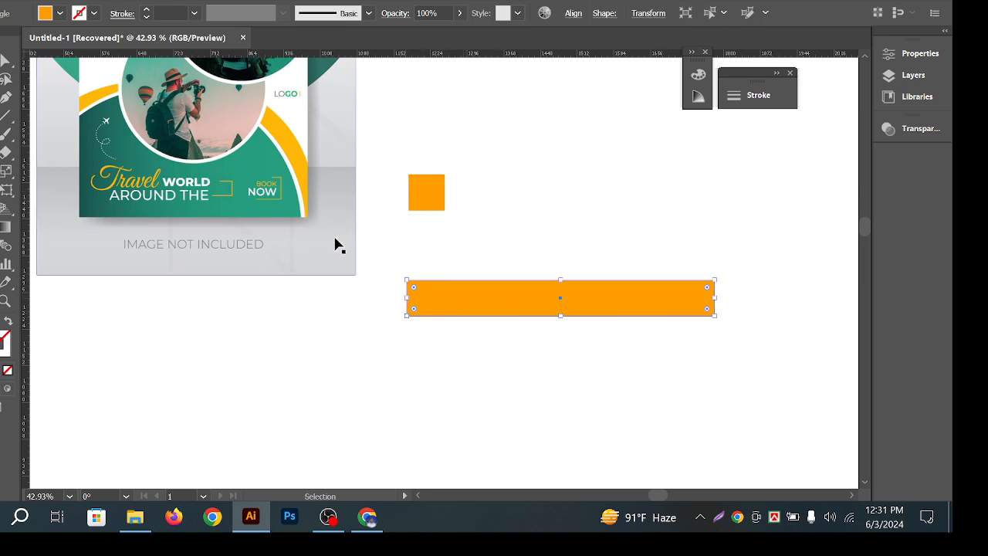
pyautogui.click(671, 263)
pyautogui.moveTo(595, 292); pyautogui.dragTo(556, 249)
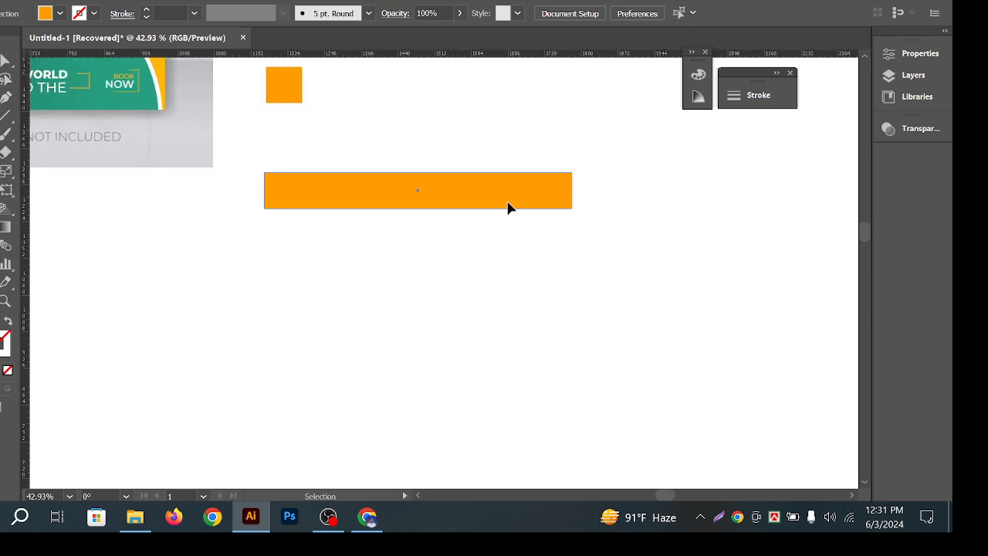
pyautogui.moveTo(509, 205); pyautogui.dragTo(511, 234)
pyautogui.click(720, 192)
pyautogui.click(473, 216)
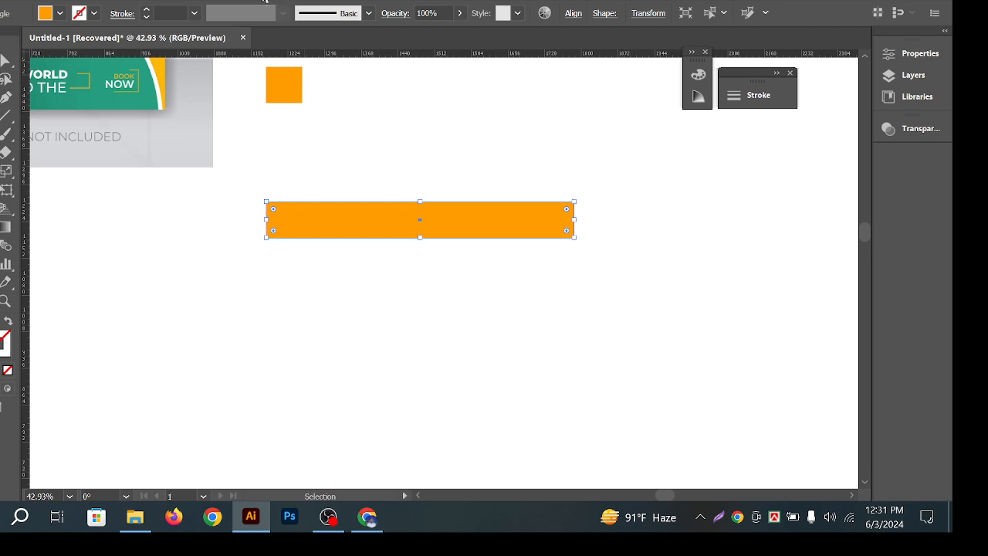
# Show the Gradient panel beside the orange bar and close the other floating panels, including Stroke
pyautogui.click(267, 2)
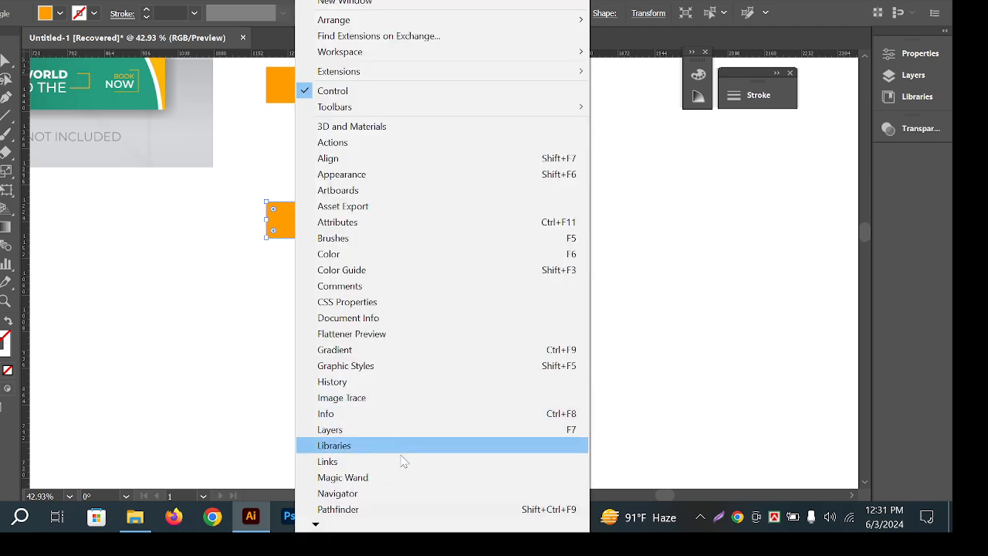
pyautogui.moveTo(314, 527)
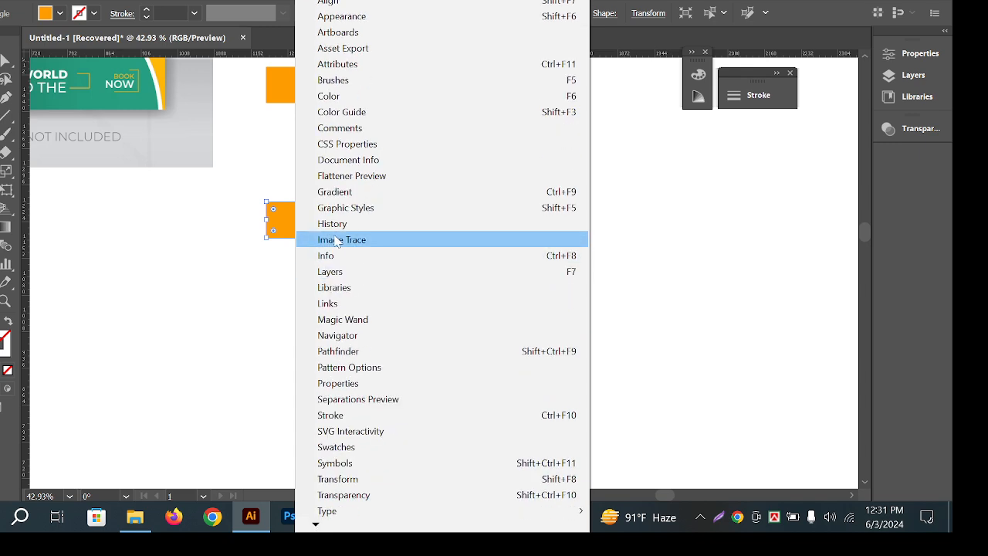
pyautogui.click(378, 192)
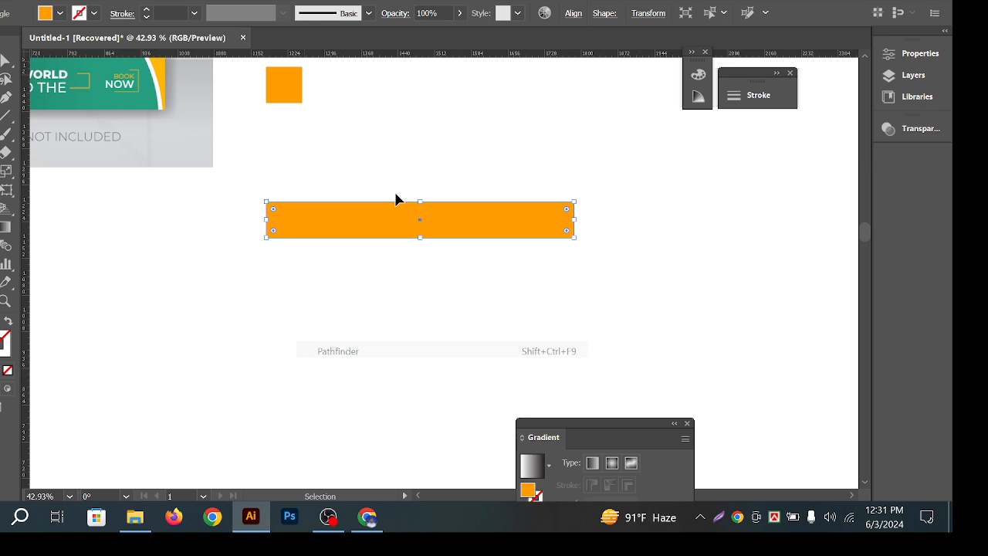
pyautogui.moveTo(631, 429)
pyautogui.mouseDown()
pyautogui.moveTo(829, 174)
pyautogui.moveTo(745, 163)
pyautogui.mouseUp()
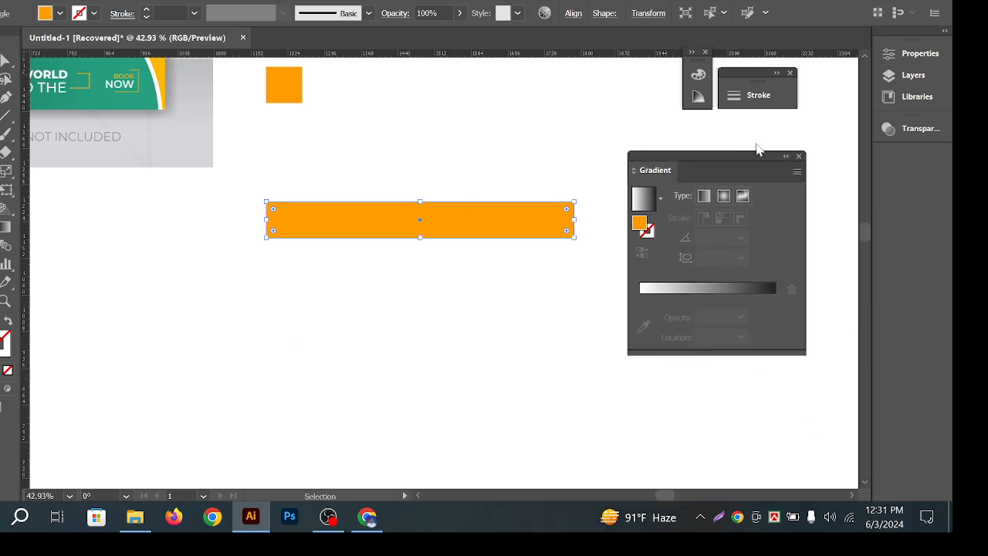
pyautogui.click(790, 73)
pyautogui.click(705, 52)
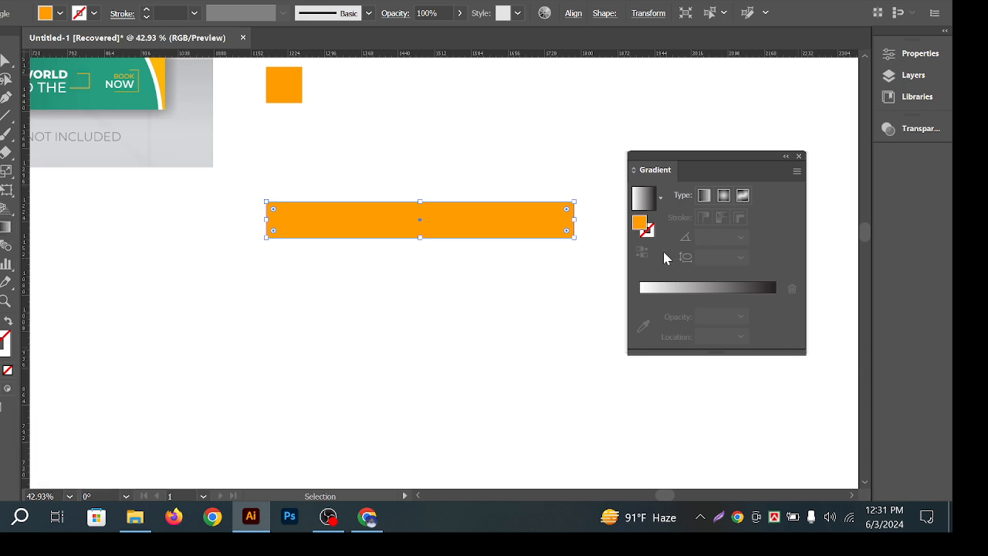
# Apply a white-to-black linear gradient to the long bar with the Gradient tool
pyautogui.click(5, 228)
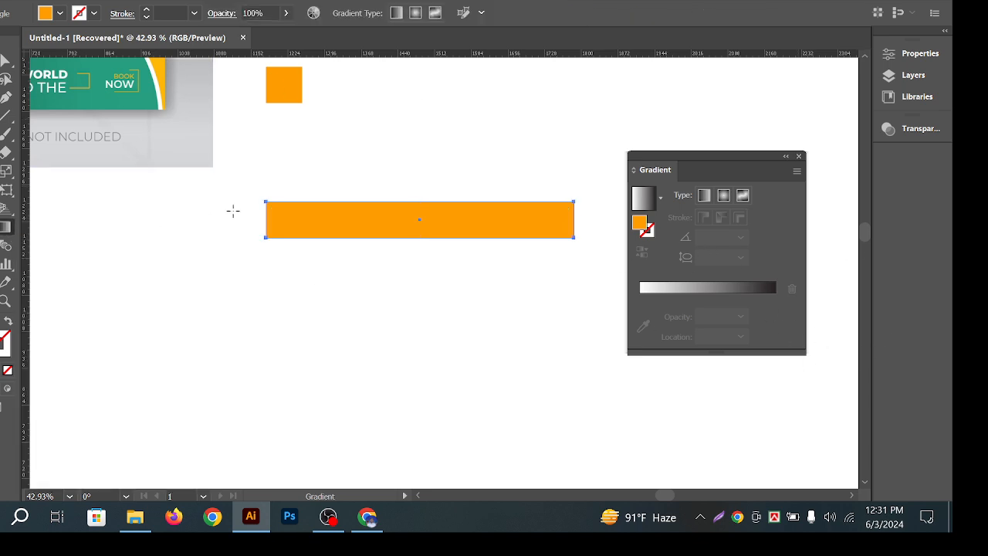
pyautogui.click(401, 218)
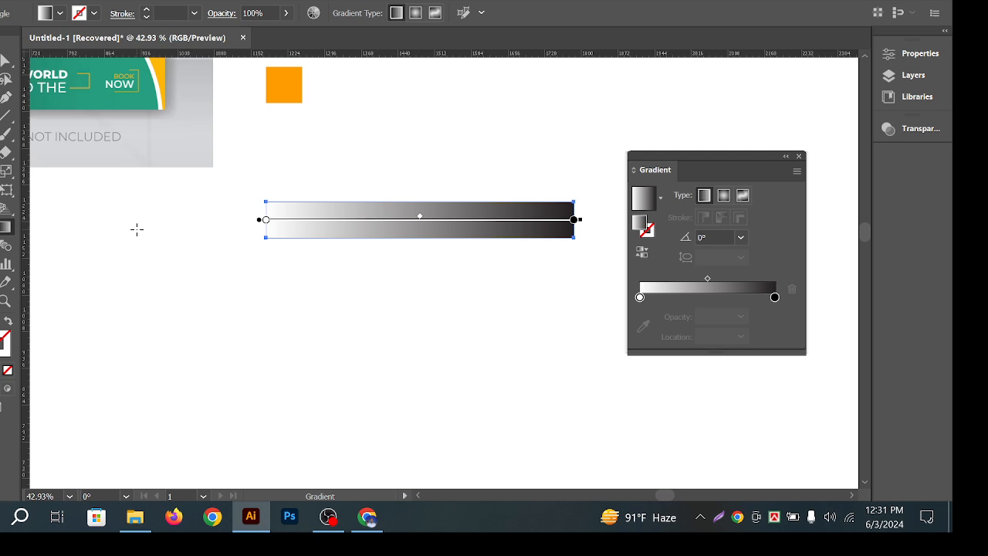
pyautogui.press('v')
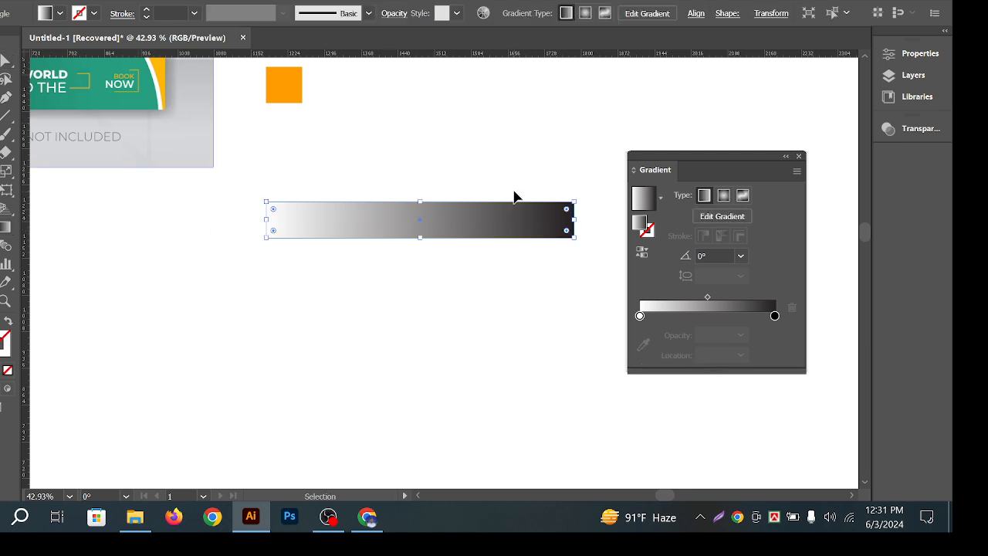
pyautogui.moveTo(374, 155); pyautogui.dragTo(455, 293)
pyautogui.click(447, 225)
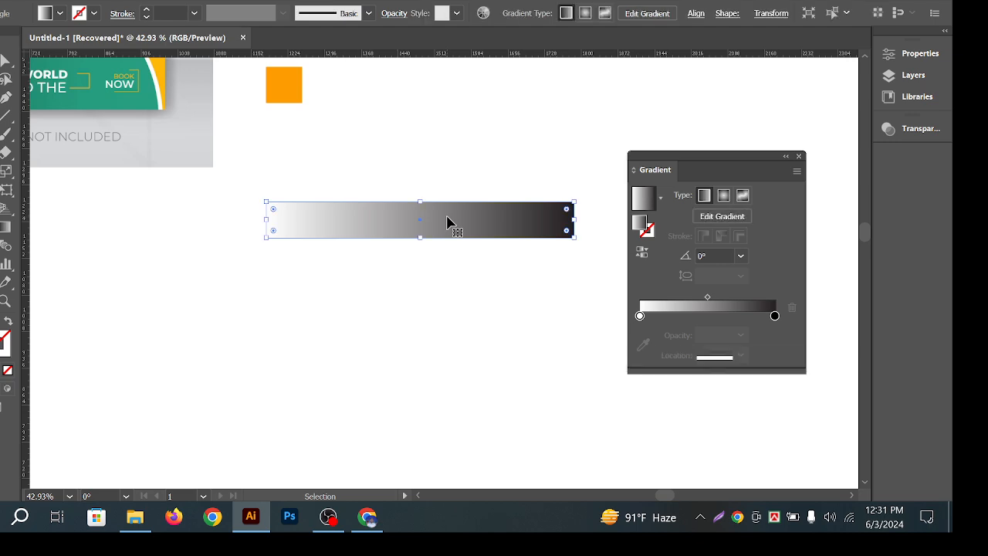
pyautogui.click(430, 163)
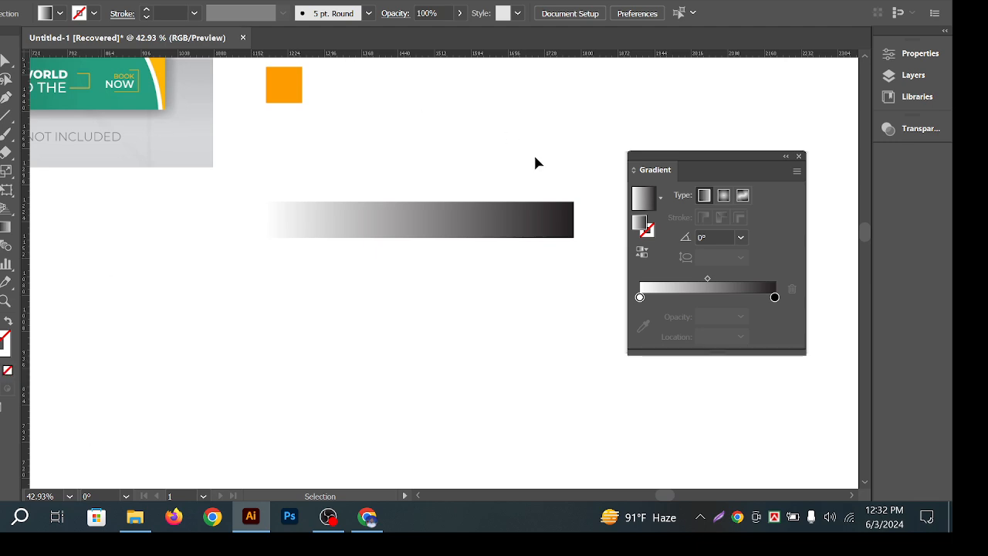
pyautogui.click(510, 229)
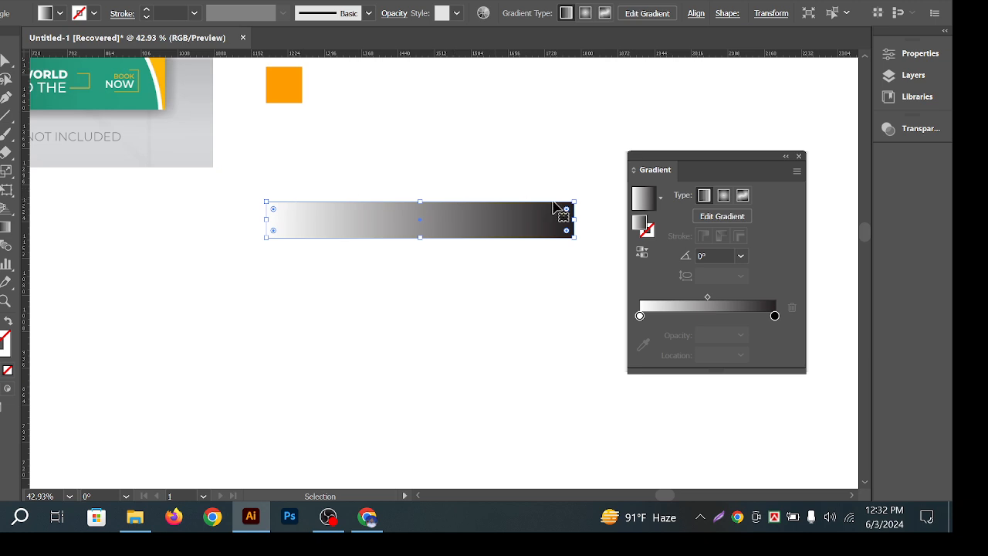
pyautogui.click(437, 172)
pyautogui.click(445, 212)
pyautogui.click(456, 258)
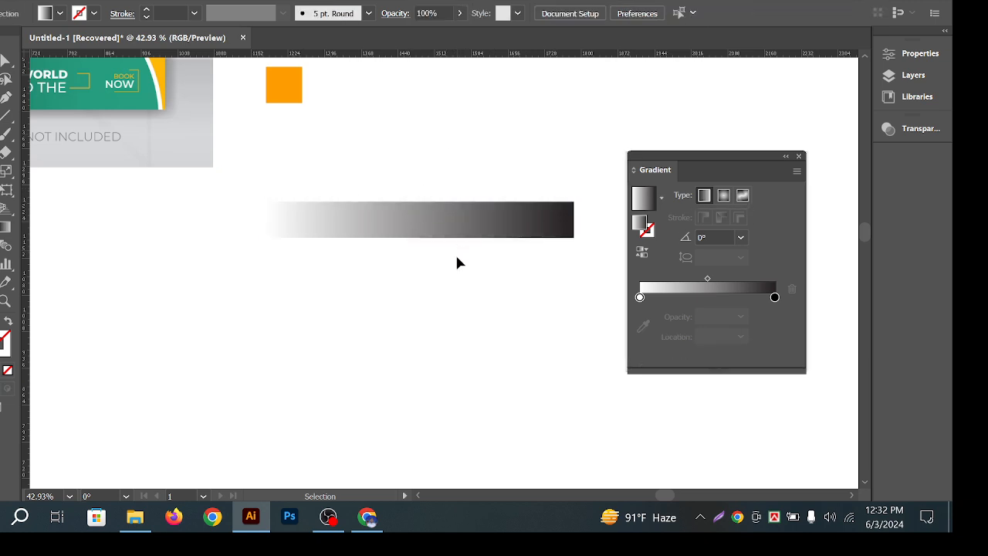
pyautogui.click(465, 227)
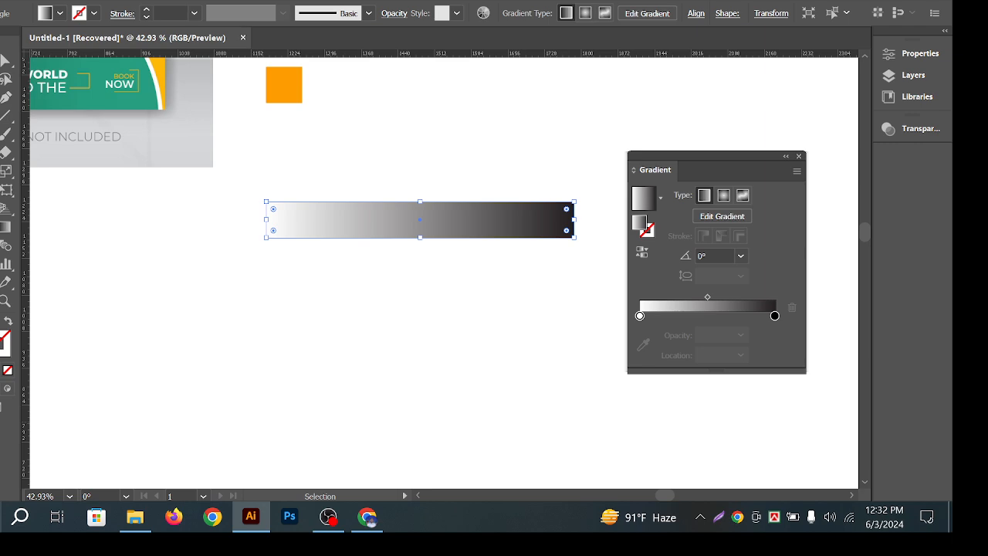
pyautogui.click(444, 156)
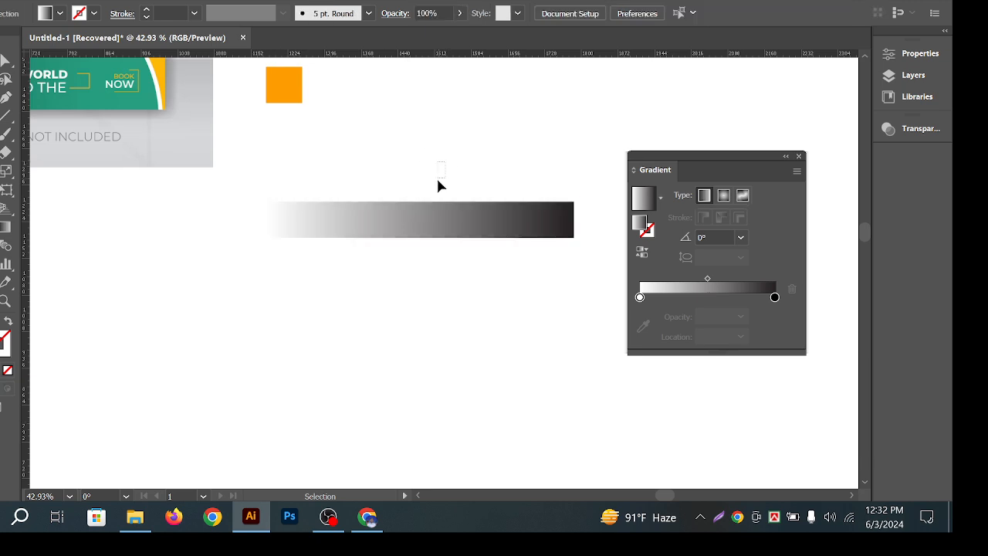
pyautogui.moveTo(437, 164); pyautogui.dragTo(417, 124)
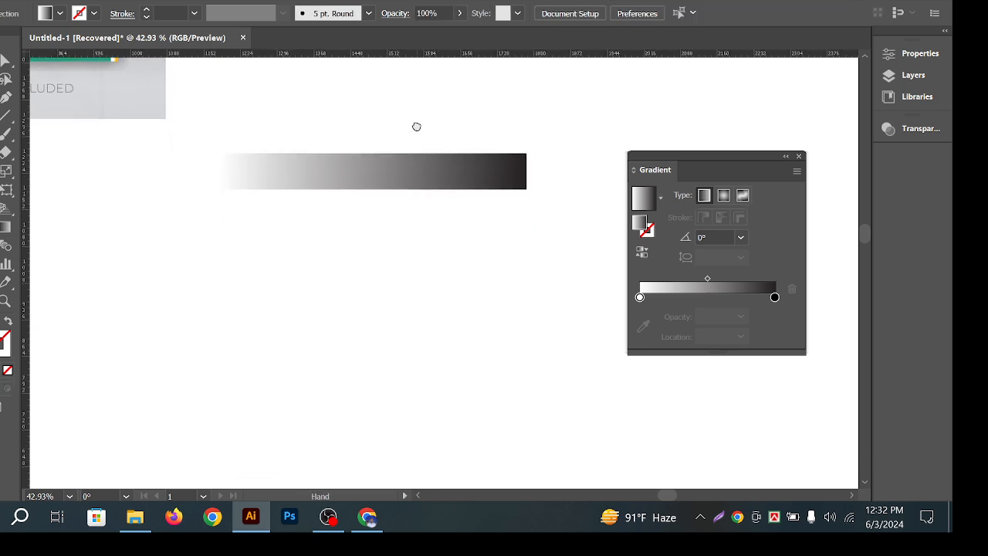
pyautogui.click(425, 170)
pyautogui.click(409, 133)
pyautogui.click(421, 168)
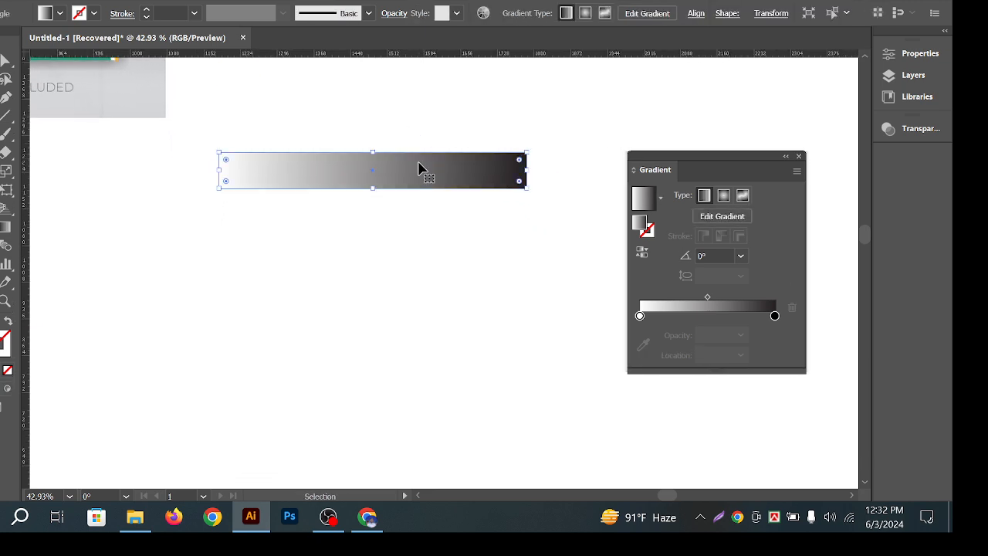
pyautogui.click(443, 143)
pyautogui.moveTo(440, 180); pyautogui.dragTo(448, 170)
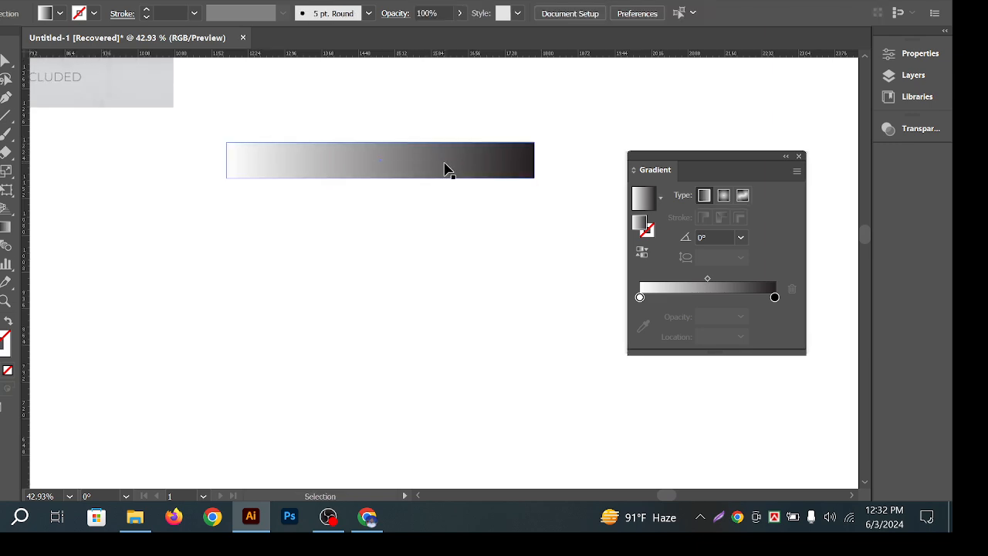
pyautogui.click(449, 168)
pyautogui.click(559, 168)
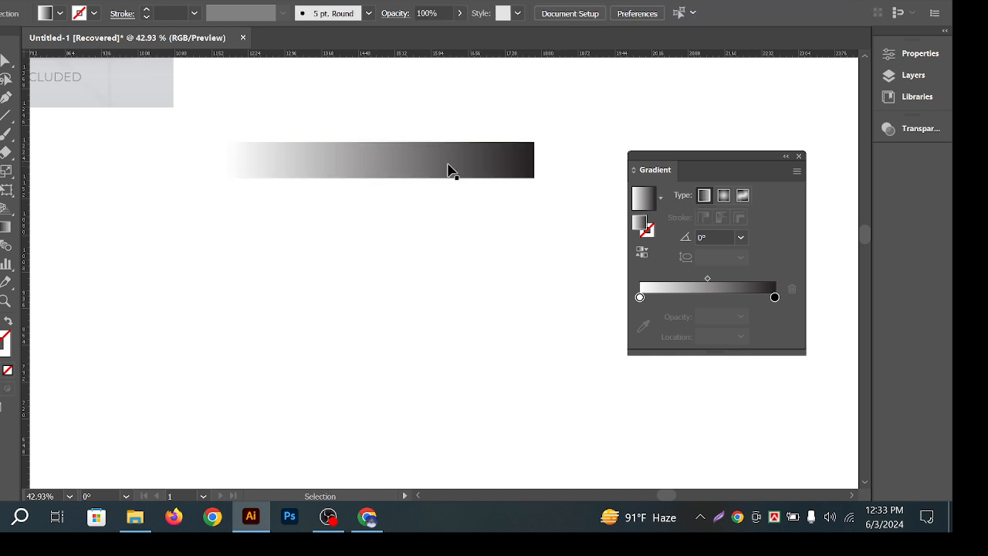
pyautogui.click(296, 173)
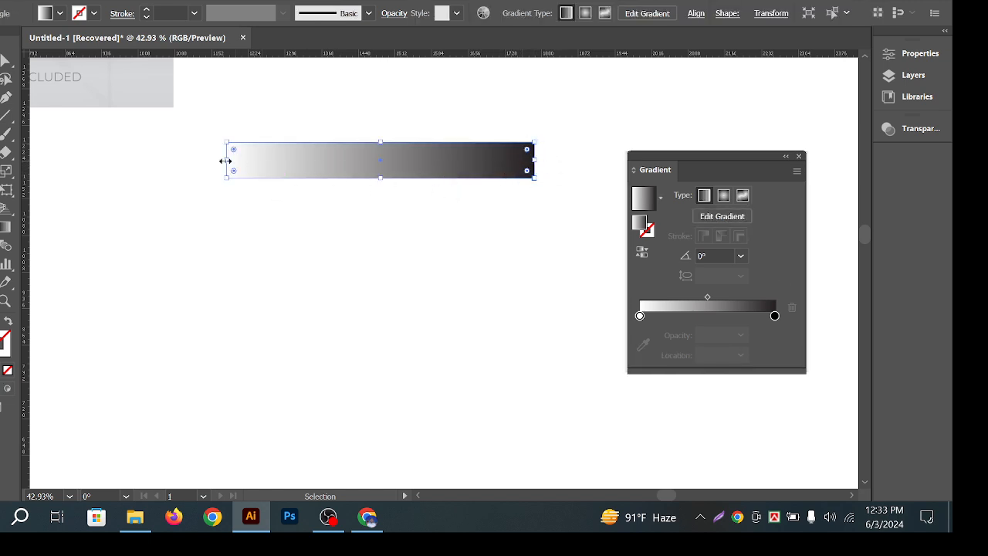
pyautogui.click(274, 100)
pyautogui.click(336, 152)
pyautogui.click(505, 120)
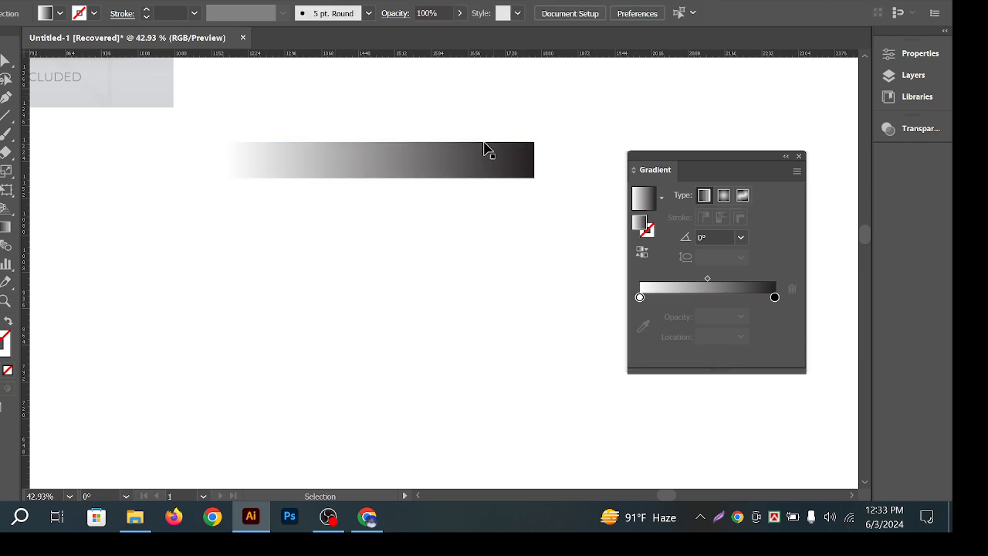
# Draw a test rectangle below the gradient bar and squeeze its gradient into a hard white-to-black edge with the Gradient tool
pyautogui.click(430, 169)
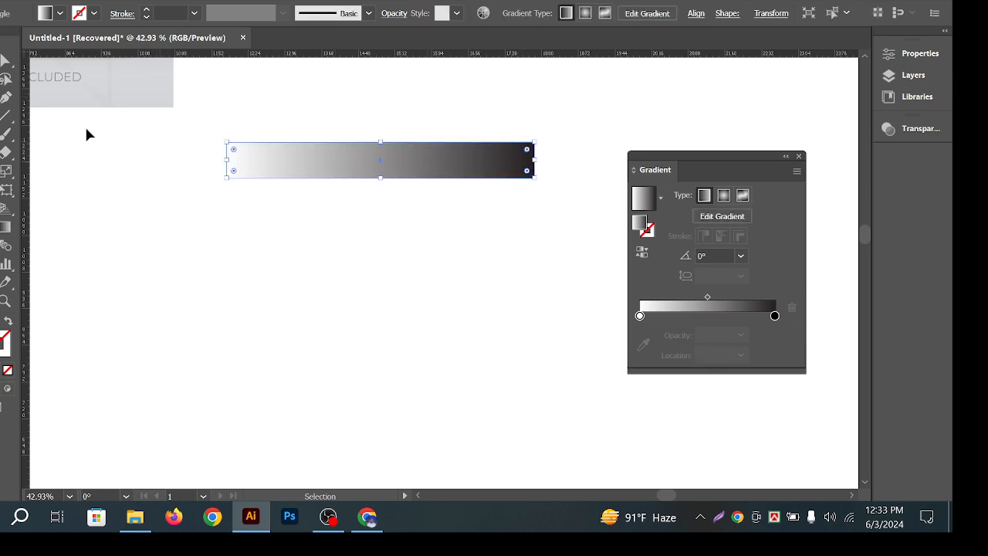
pyautogui.click(6, 226)
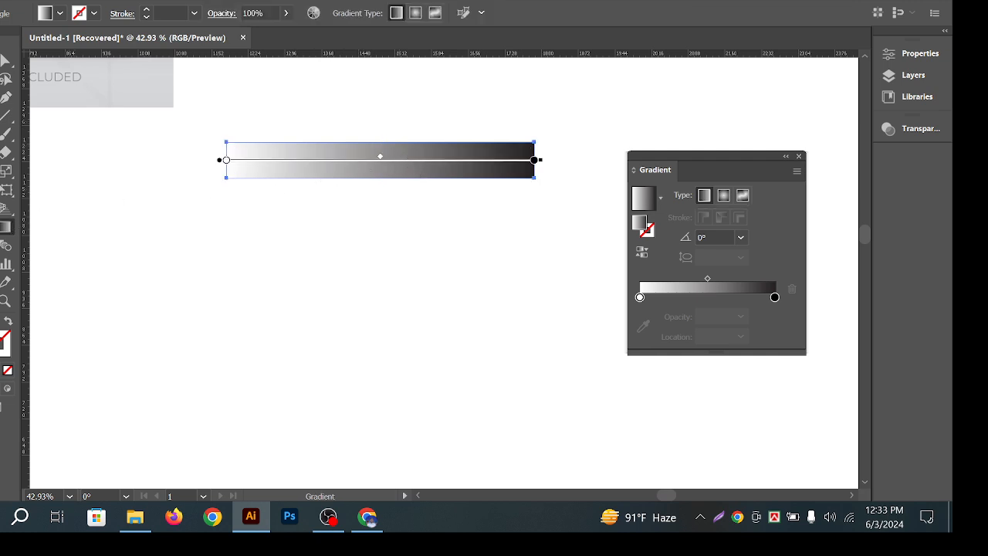
pyautogui.press('m')
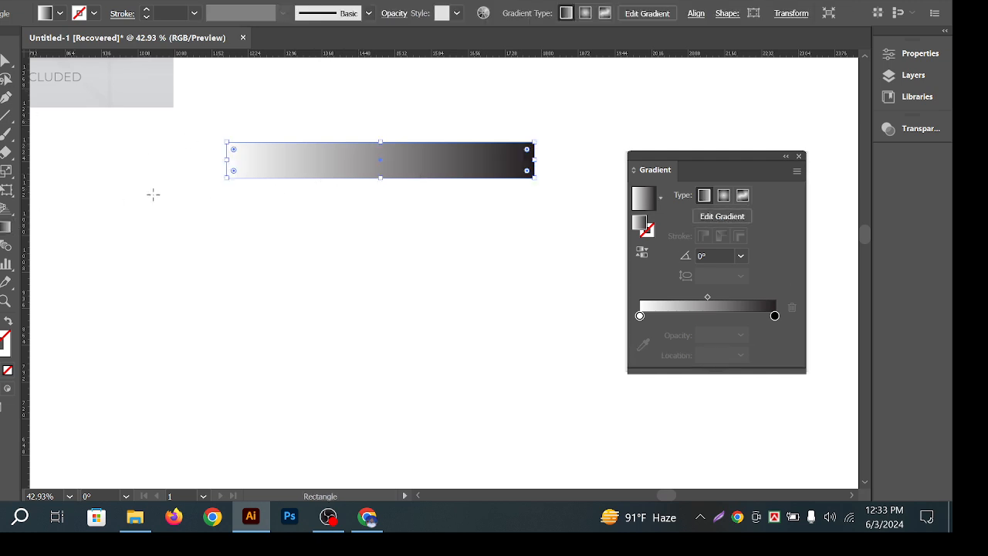
pyautogui.moveTo(168, 200); pyautogui.dragTo(362, 294)
pyautogui.click(6, 227)
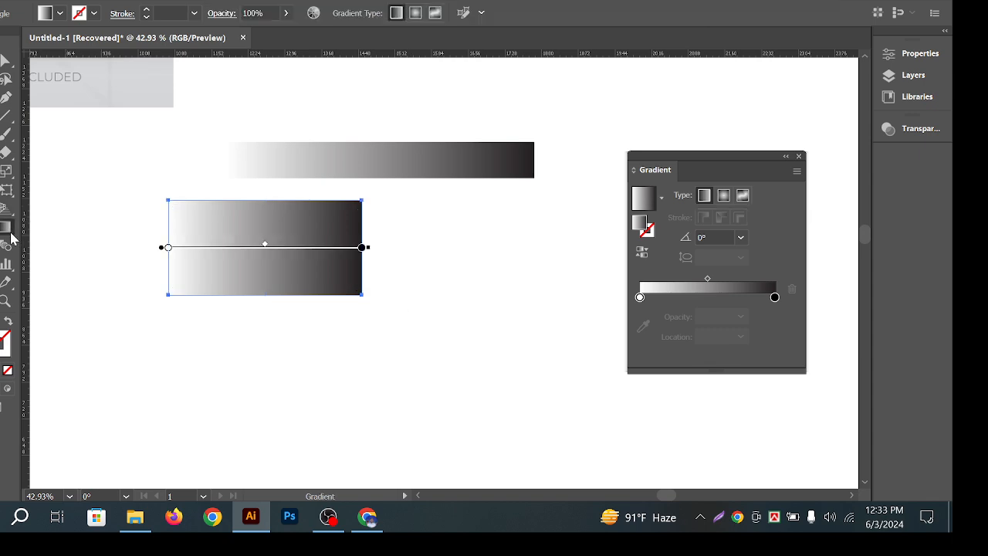
pyautogui.moveTo(302, 231); pyautogui.dragTo(302, 247)
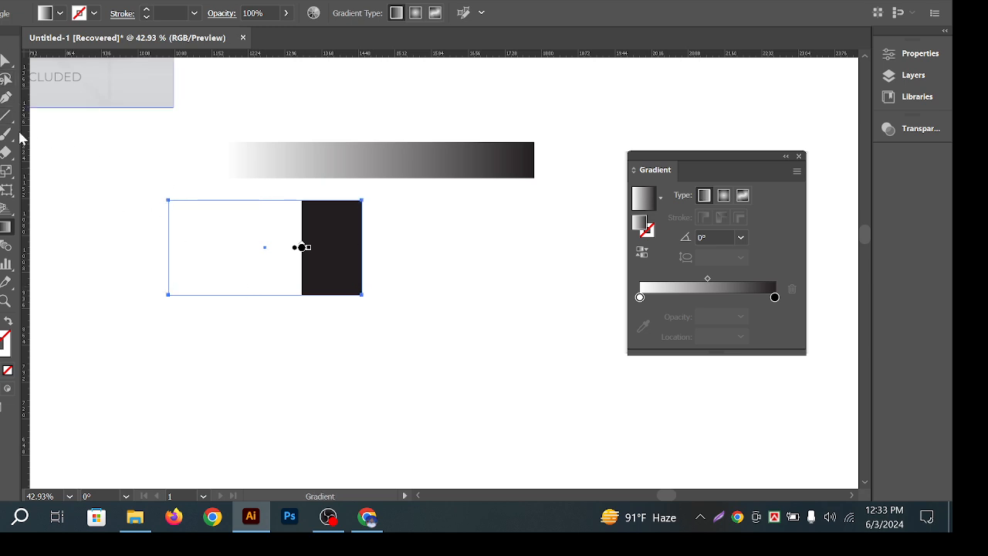
# Delete the test rectangle below the gradient bar
pyautogui.press('v')
pyautogui.click(366, 304)
pyautogui.click(324, 276)
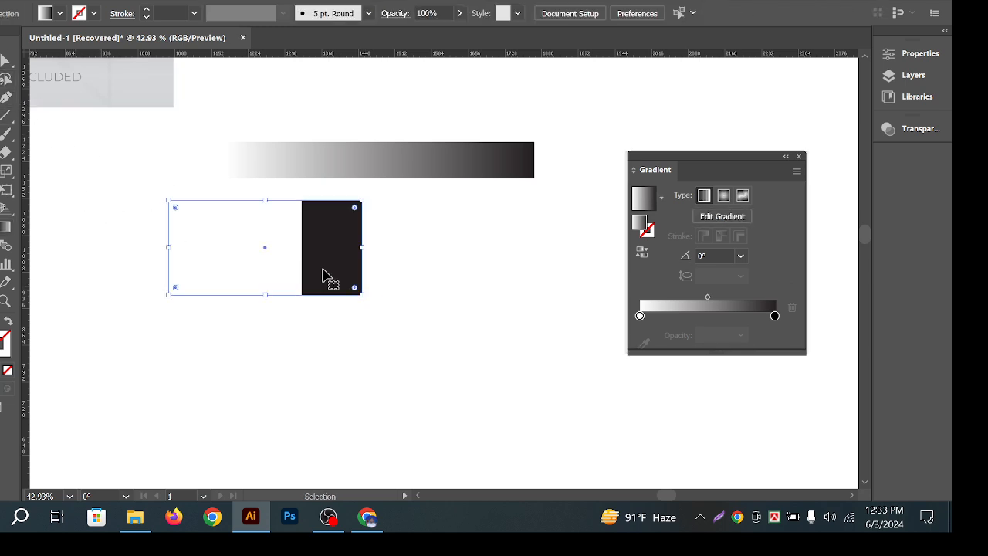
pyautogui.press('Delete')
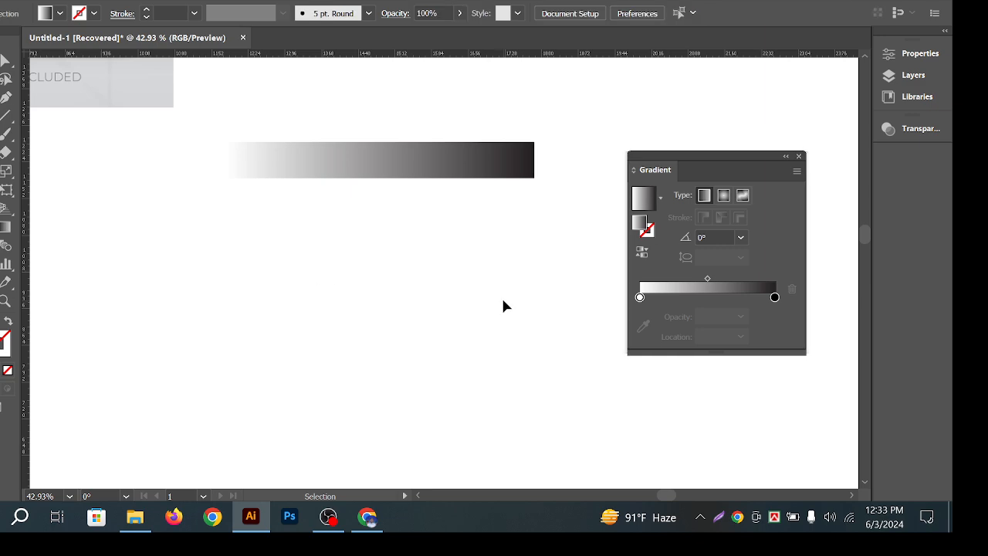
# Activate the Gradient tool on the long bar and select its black and white end stops in turn
pyautogui.click(437, 170)
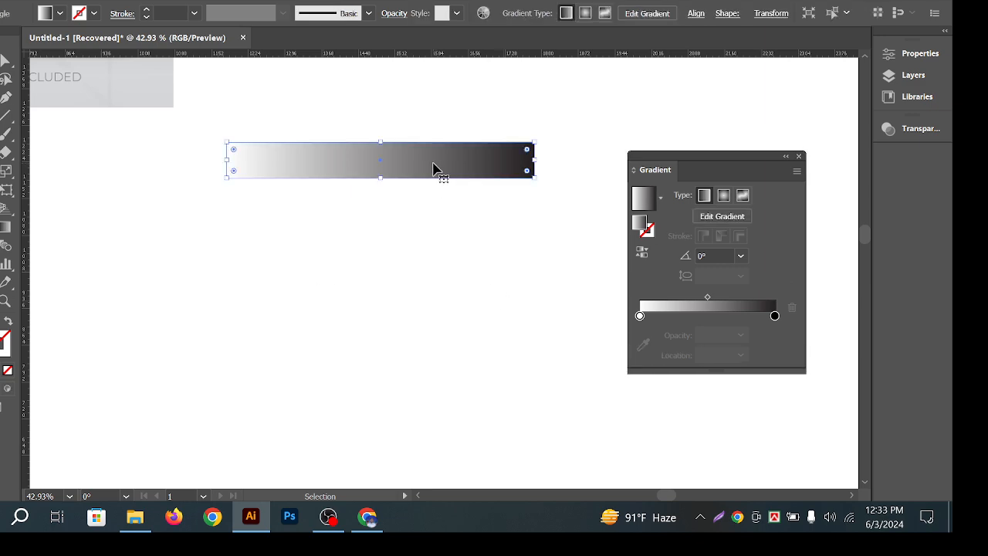
pyautogui.click(6, 229)
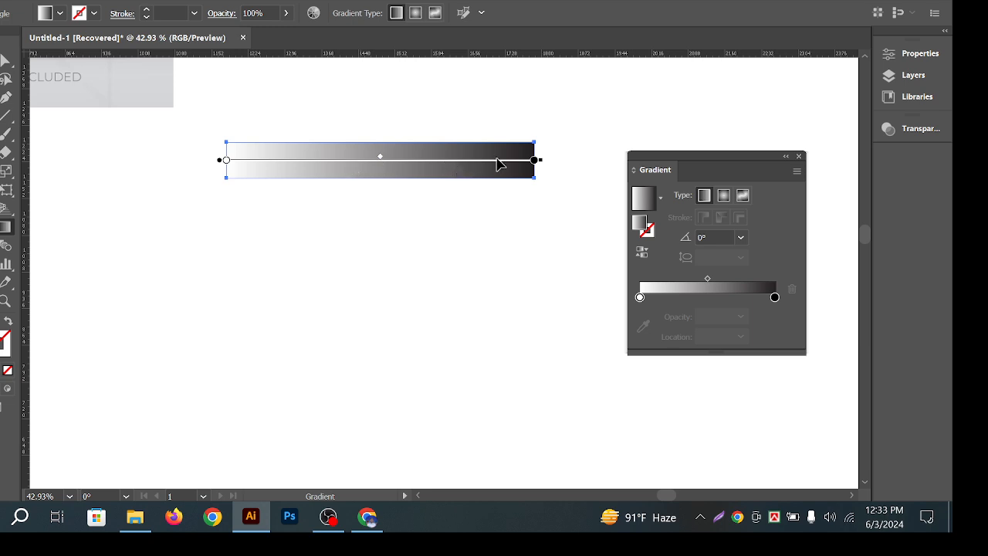
pyautogui.click(534, 160)
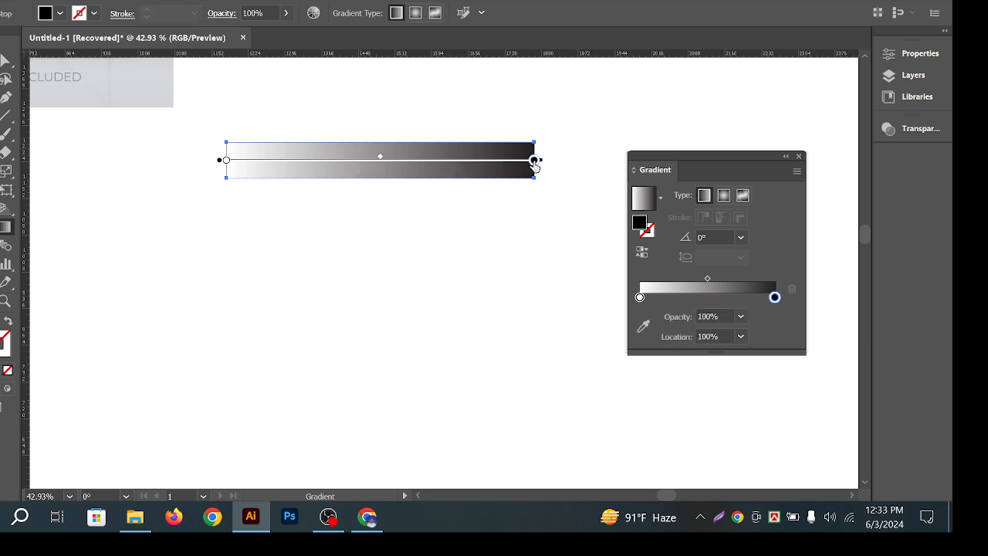
pyautogui.click(225, 160)
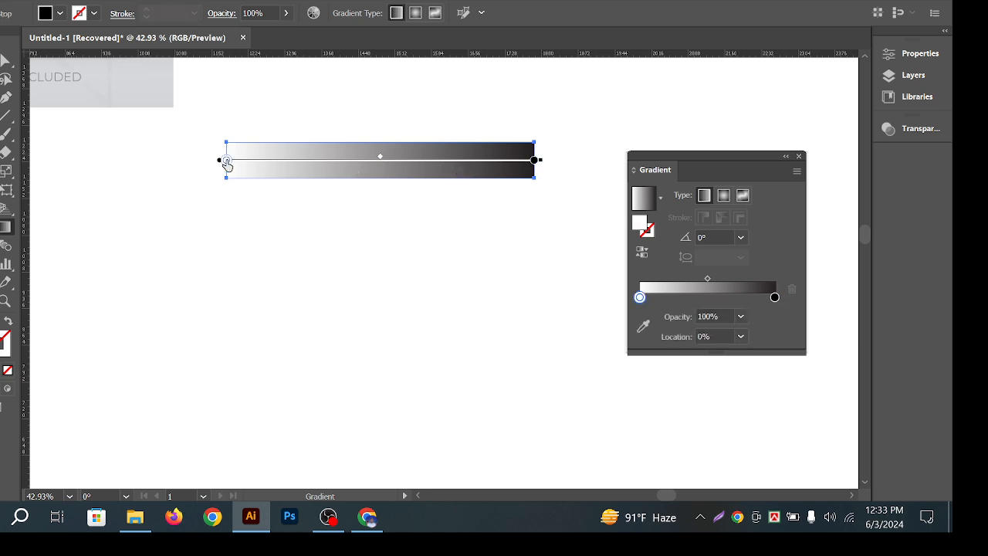
pyautogui.click(533, 161)
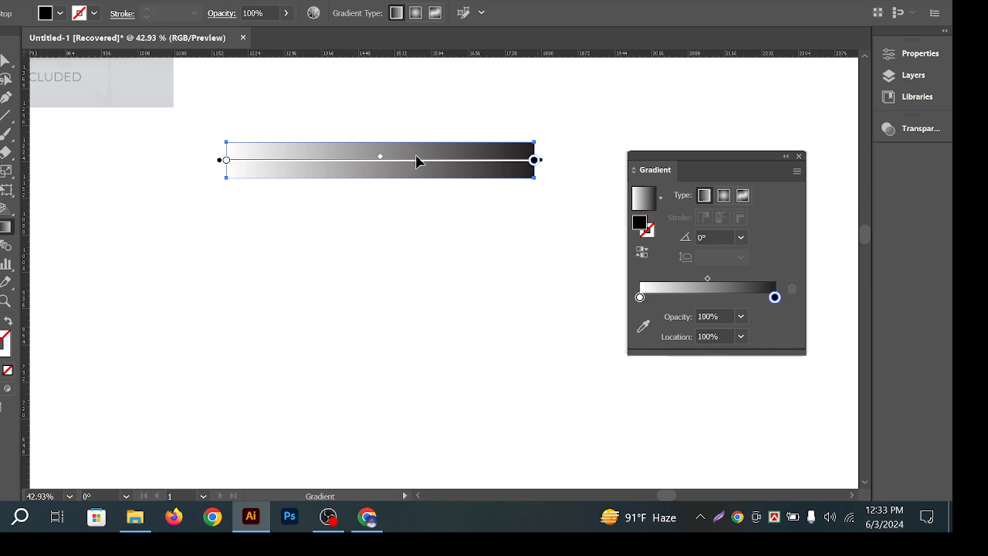
pyautogui.click(225, 161)
pyautogui.click(534, 161)
pyautogui.click(226, 161)
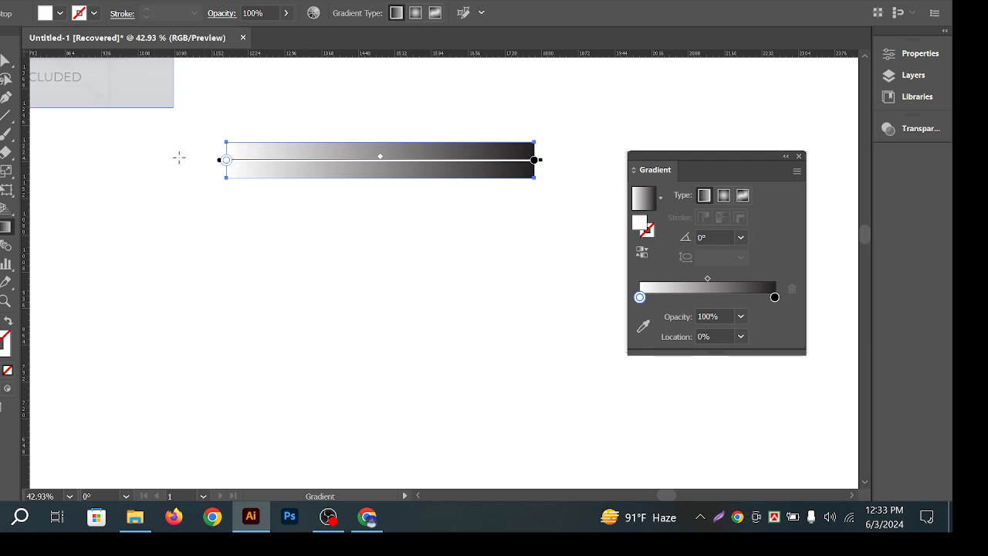
# Compare the black and white stops on the bar with the matching stops on the Gradient panel's slider
pyautogui.press('v')
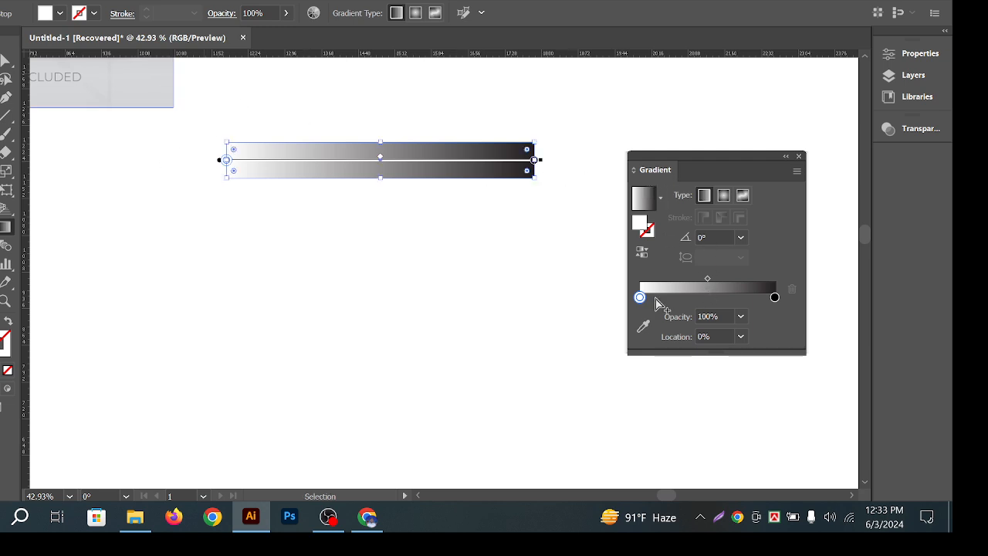
pyautogui.press('g')
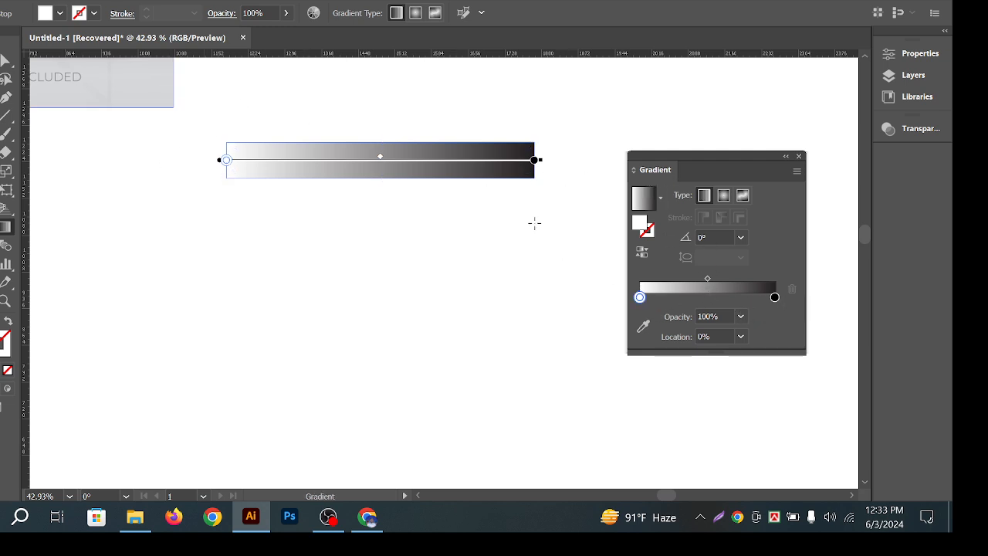
pyautogui.click(534, 161)
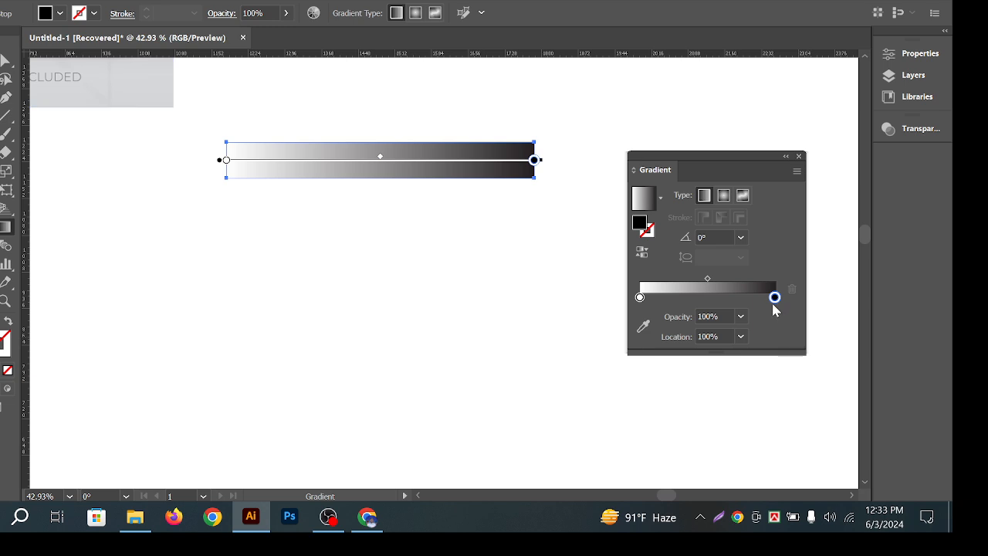
pyautogui.click(640, 297)
pyautogui.click(774, 298)
pyautogui.doubleClick(226, 160)
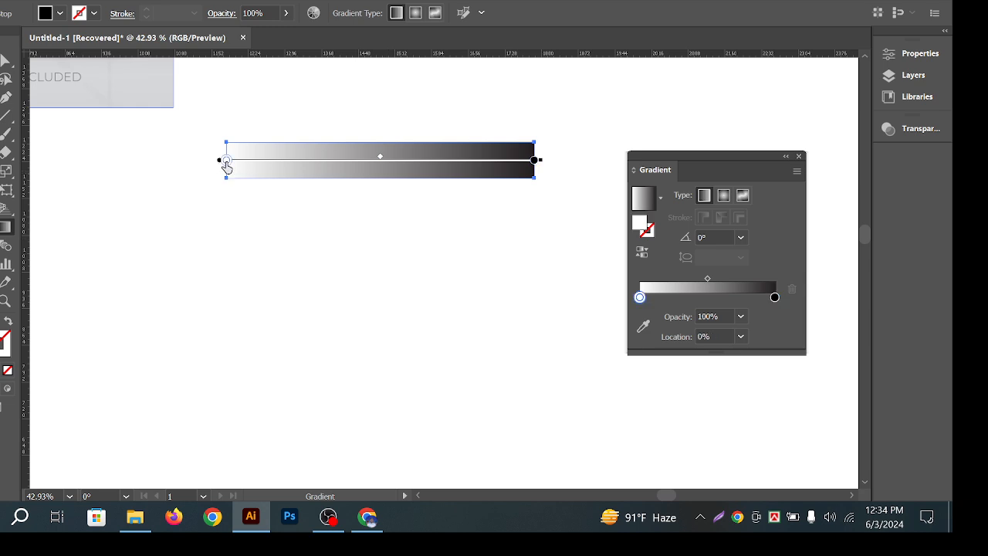
pyautogui.click(259, 162)
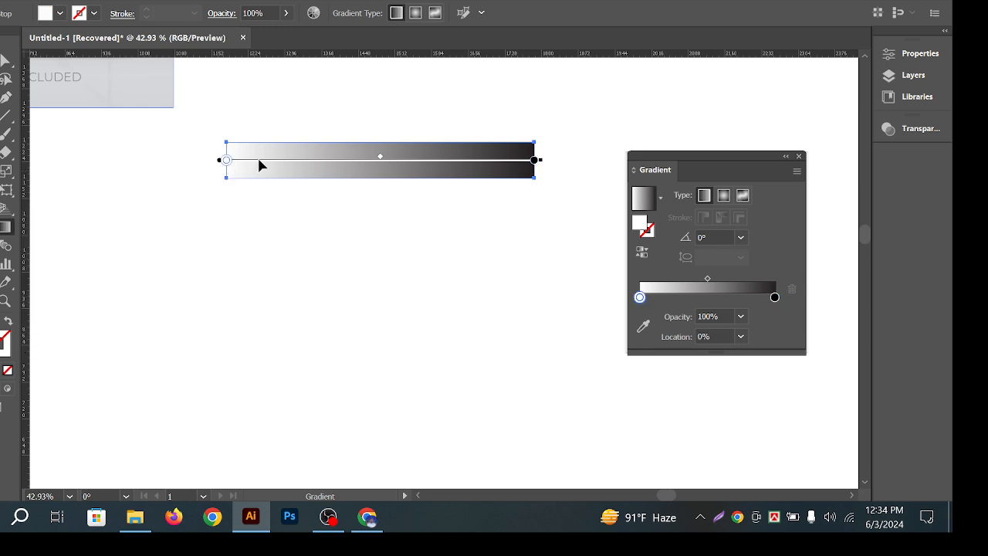
# Open the black end stop's colour options and switch its colour model to RGB and then CMYK
pyautogui.doubleClick(536, 162)
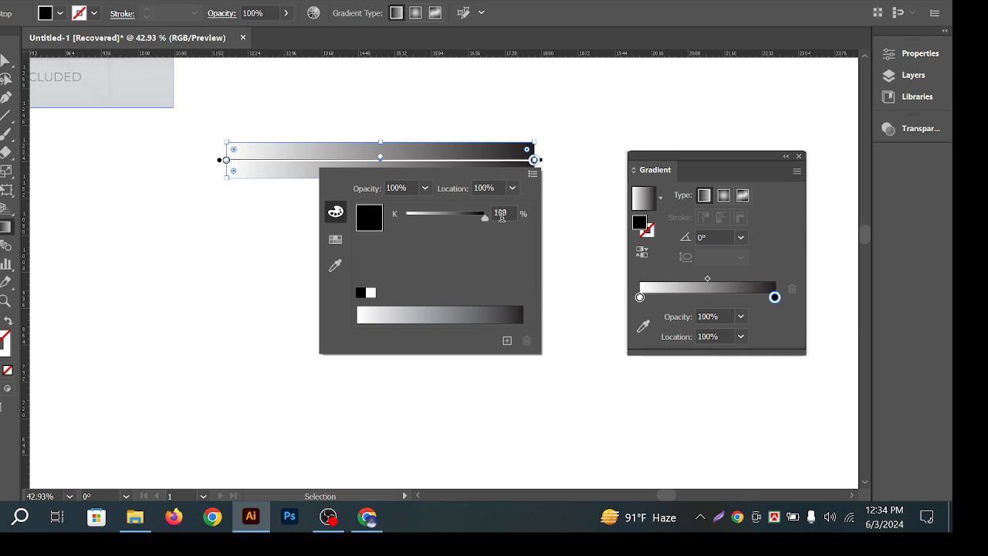
pyautogui.click(535, 176)
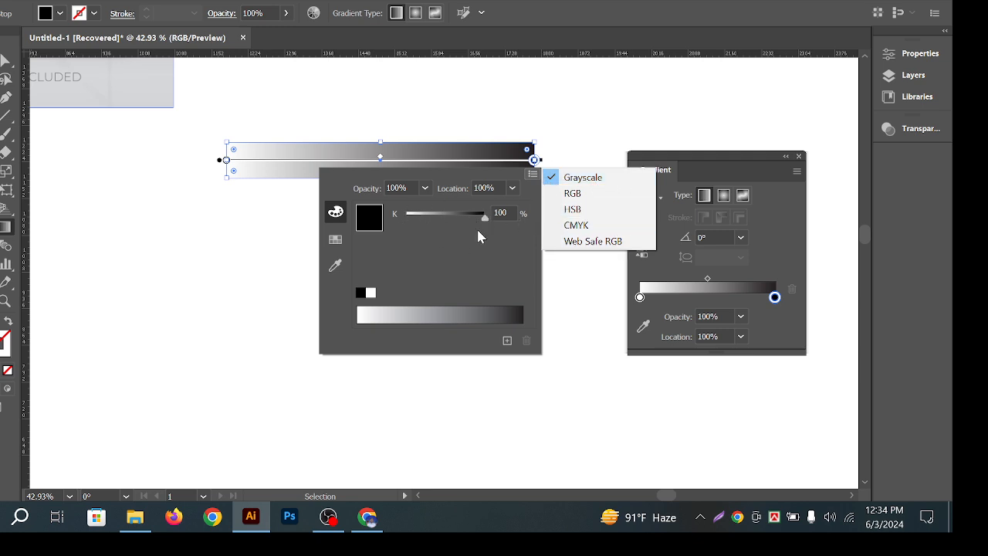
pyautogui.click(572, 193)
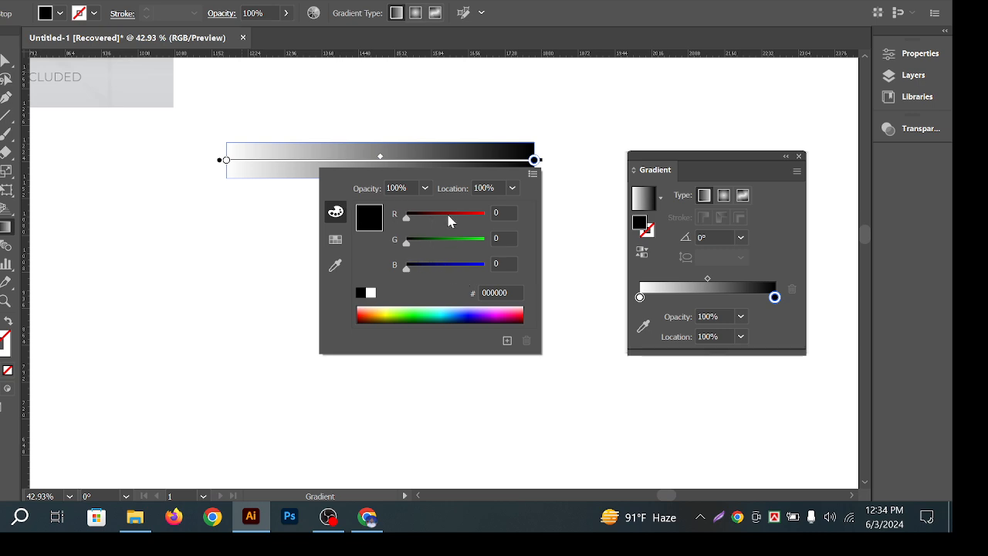
pyautogui.click(533, 174)
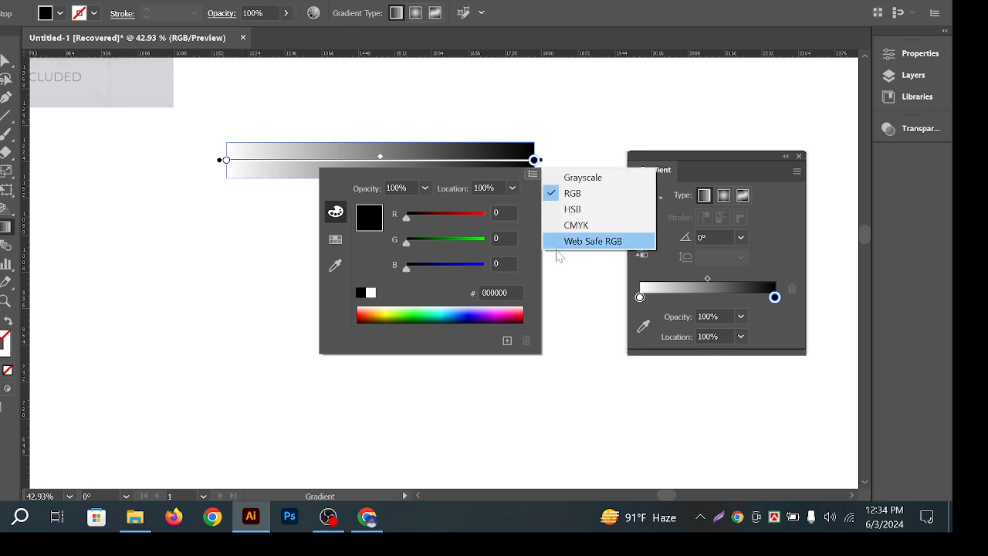
pyautogui.click(587, 225)
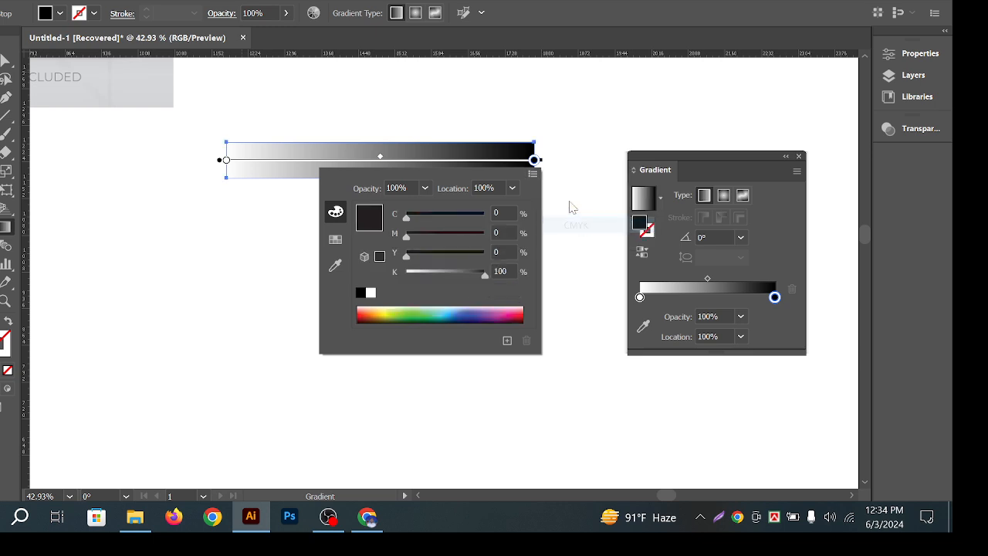
# Switch the gradient bar's black end stop to RGB, recolour it lime green with R 160, G 205, B 0, and deselect the bar
pyautogui.click(532, 174)
pyautogui.click(575, 194)
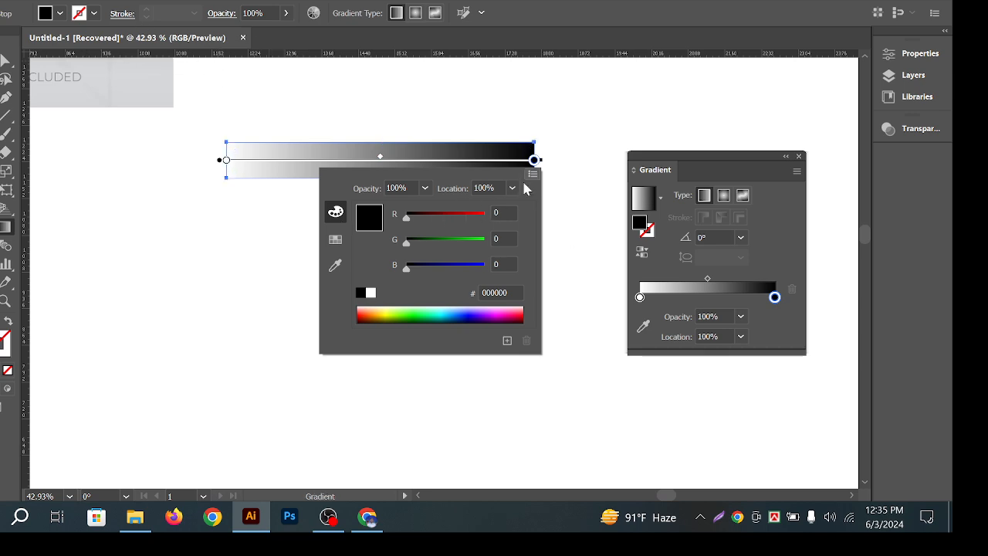
pyautogui.doubleClick(538, 162)
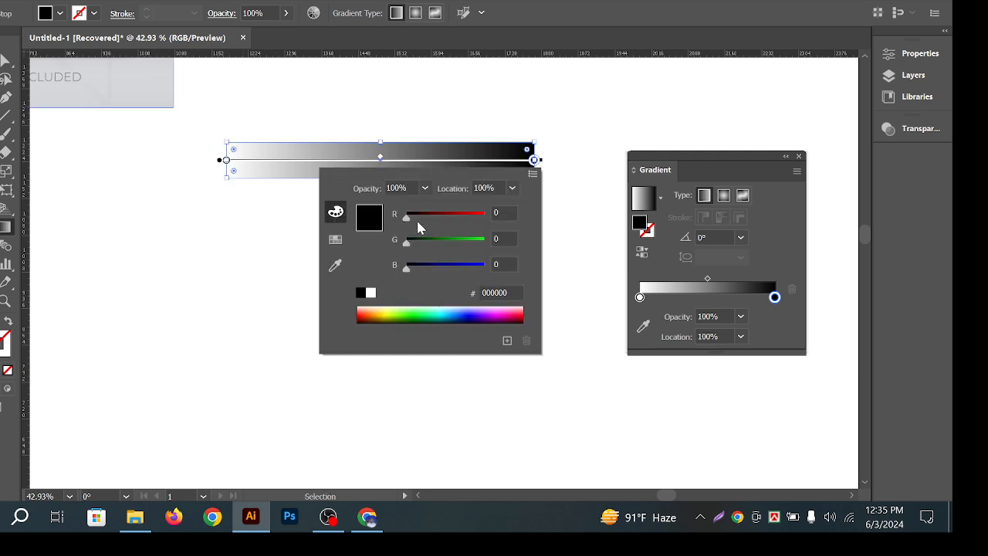
pyautogui.moveTo(438, 218); pyautogui.dragTo(457, 216)
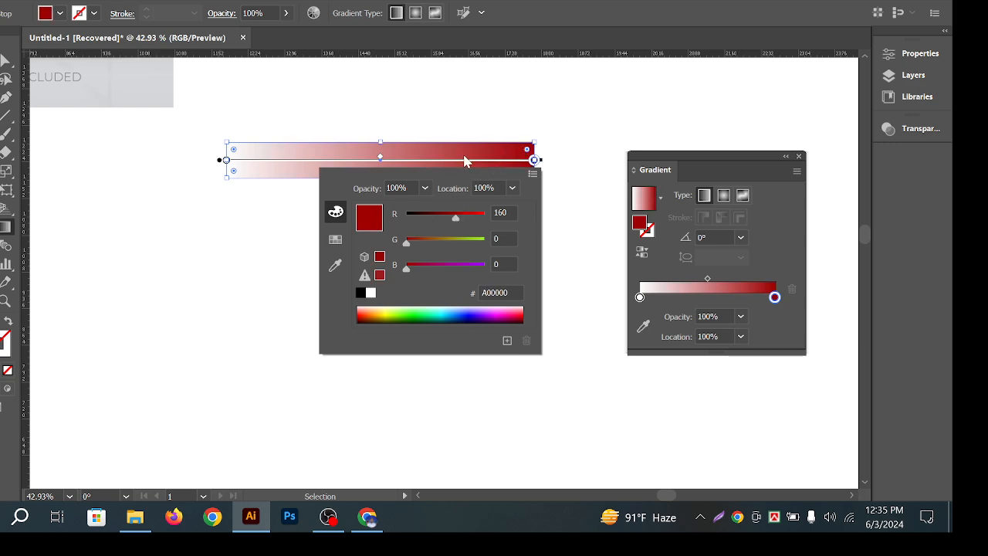
pyautogui.moveTo(439, 244); pyautogui.dragTo(403, 268)
pyautogui.click(433, 270)
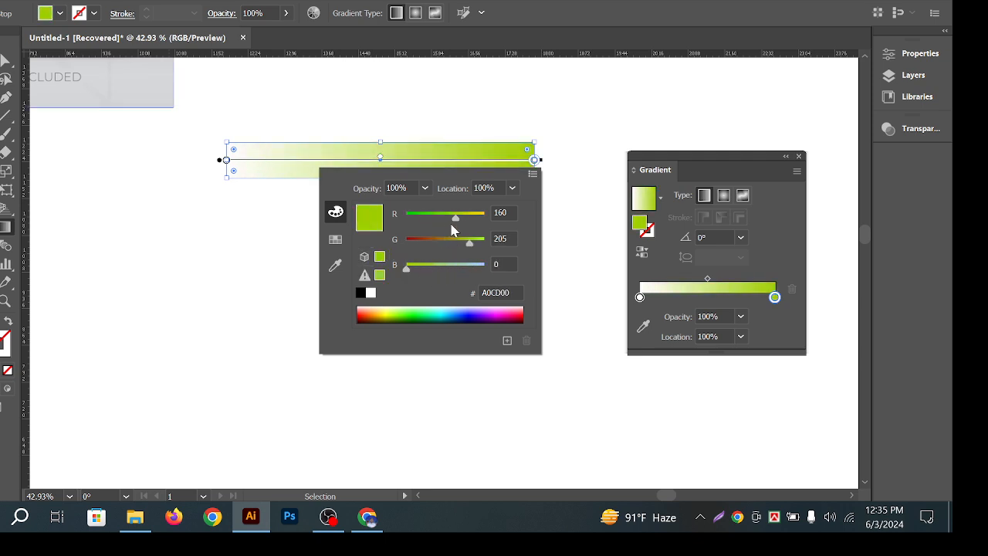
pyautogui.click(525, 167)
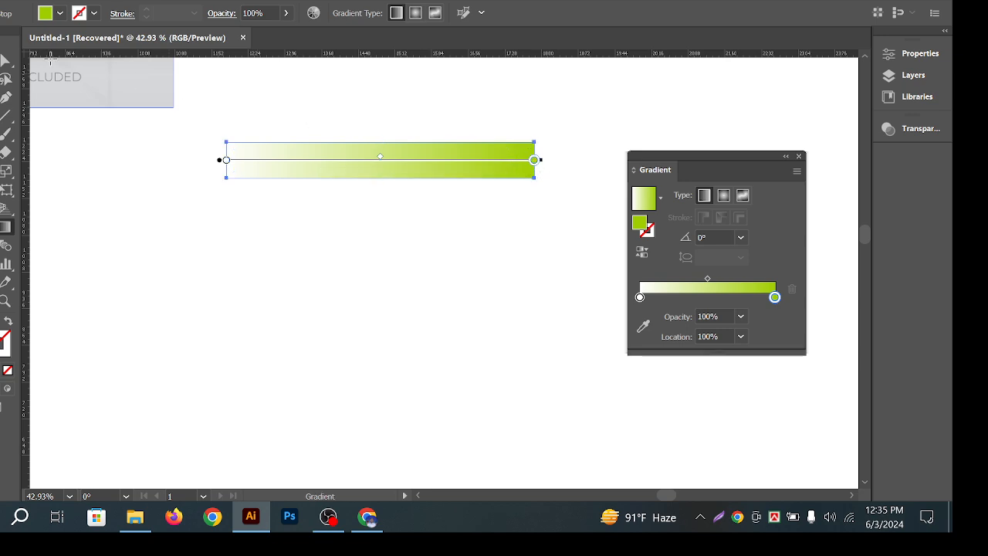
pyautogui.press('v')
pyautogui.click(431, 292)
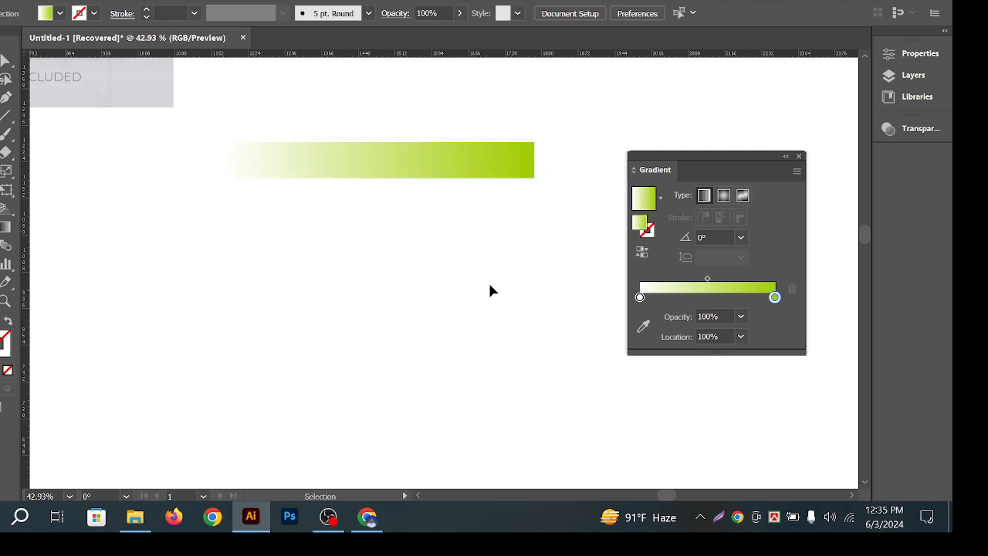
# Reselect the bar with the Gradient tool and review the green end stop's colour options
pyautogui.click(501, 172)
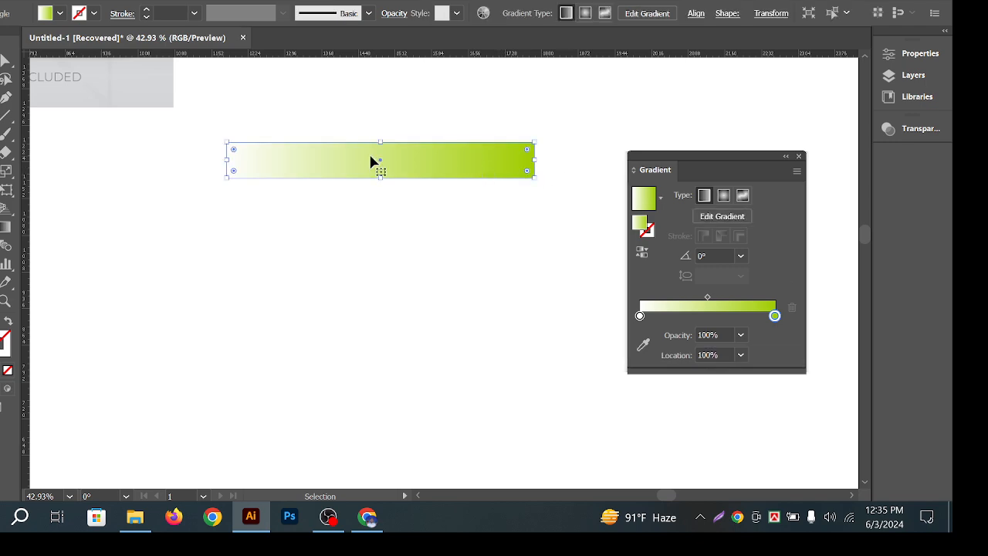
pyautogui.click(5, 226)
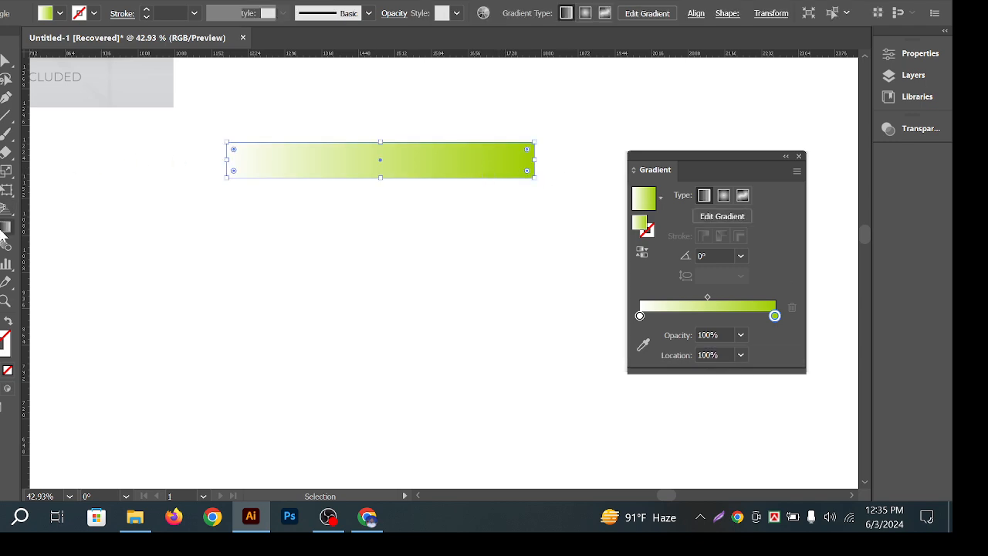
pyautogui.doubleClick(536, 166)
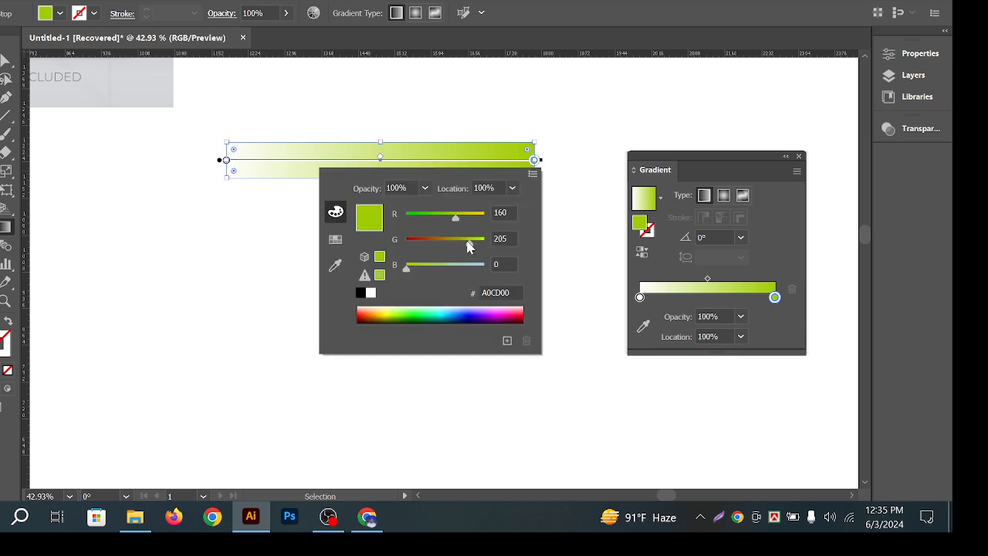
pyautogui.click(223, 161)
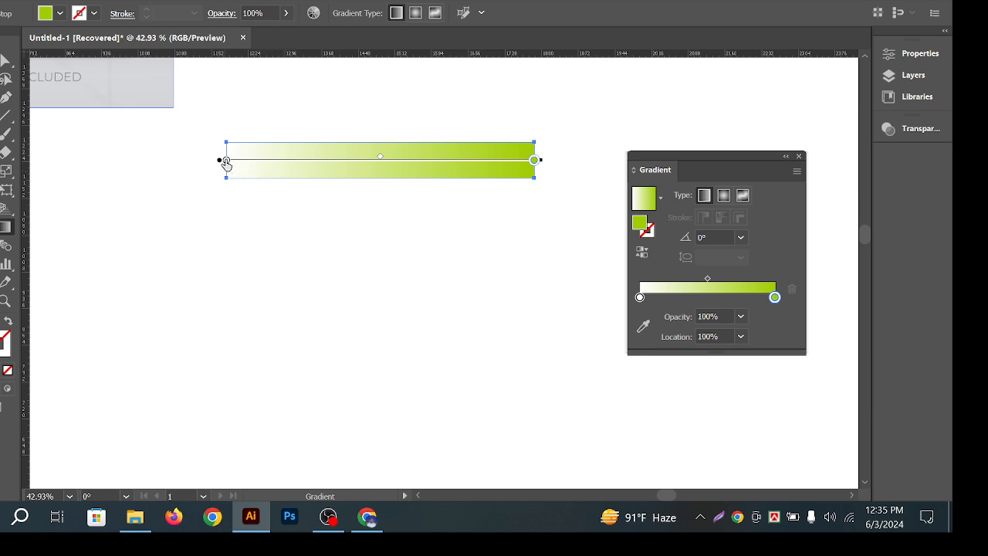
# Open the white start stop's colour options and switch its colour model from Grayscale to RGB
pyautogui.doubleClick(226, 161)
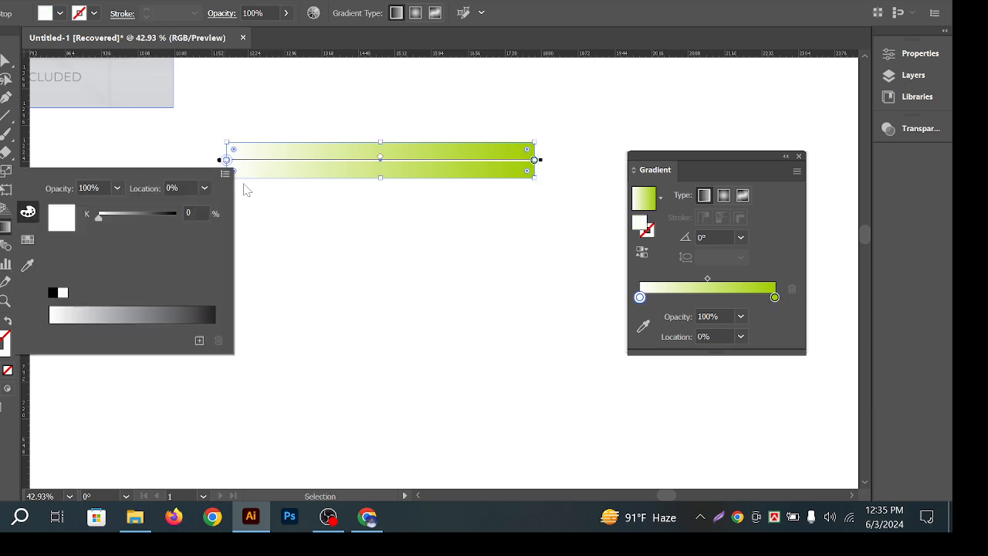
pyautogui.click(225, 174)
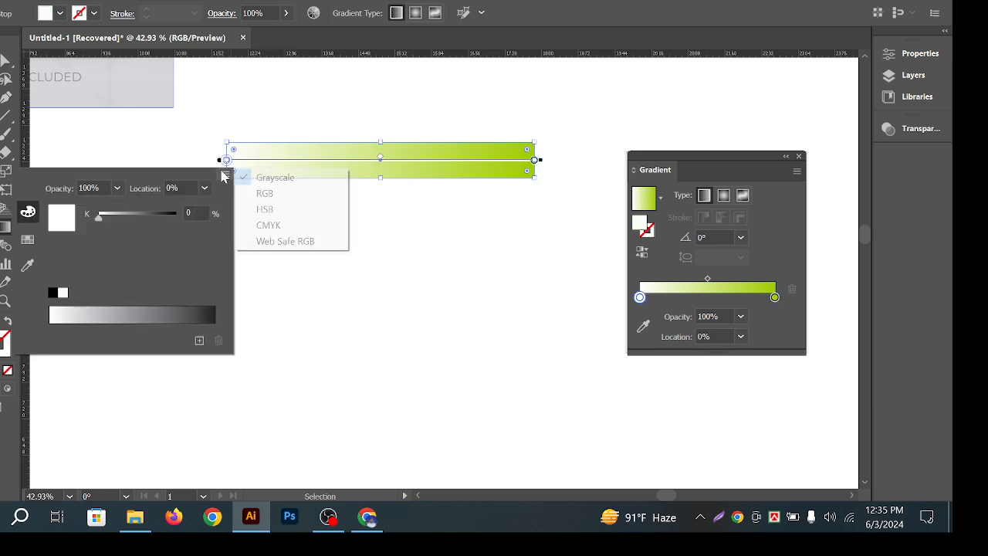
pyautogui.click(282, 193)
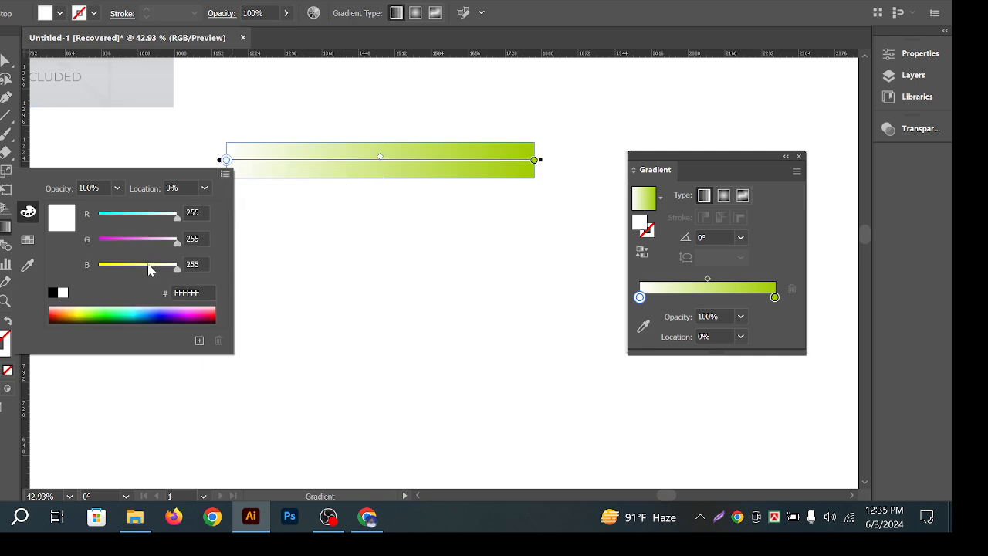
# Lower the start stop's blue, green and red values to 0, and raise all three back to 255
pyautogui.click(146, 266)
pyautogui.moveTo(161, 270); pyautogui.dragTo(58, 255)
pyautogui.moveTo(177, 242); pyautogui.dragTo(60, 237)
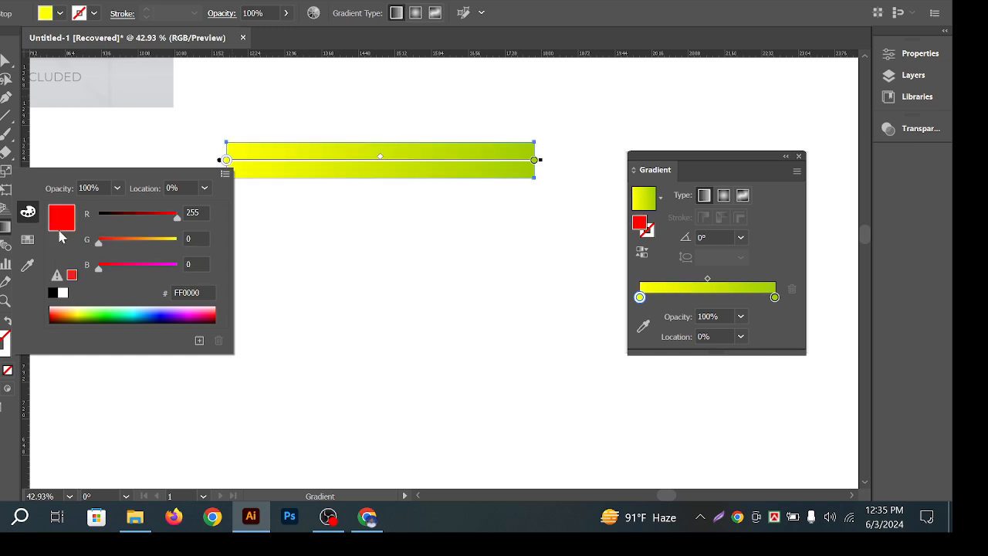
pyautogui.moveTo(177, 217); pyautogui.dragTo(75, 215)
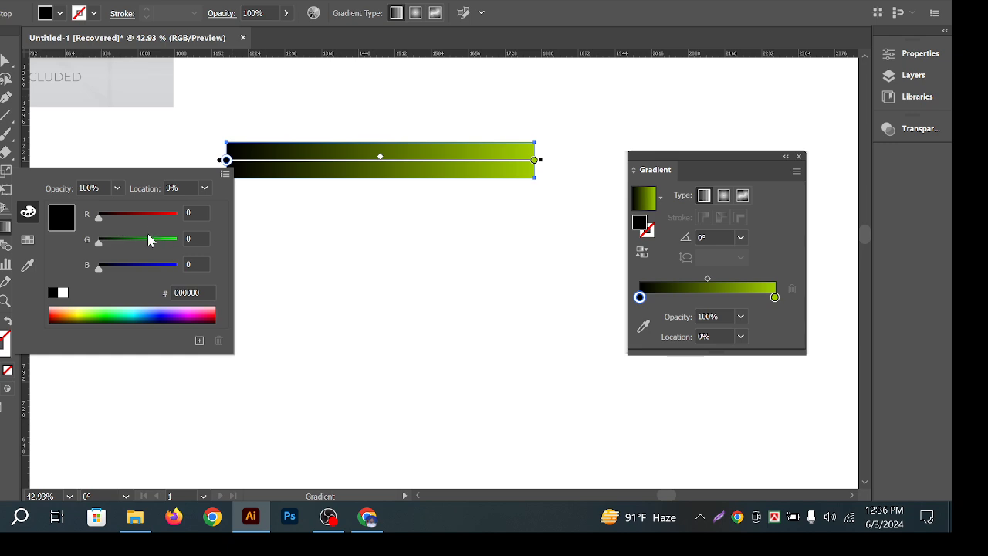
pyautogui.moveTo(150, 236); pyautogui.dragTo(170, 242)
pyautogui.moveTo(137, 271); pyautogui.dragTo(186, 243)
pyautogui.moveTo(99, 217); pyautogui.dragTo(220, 244)
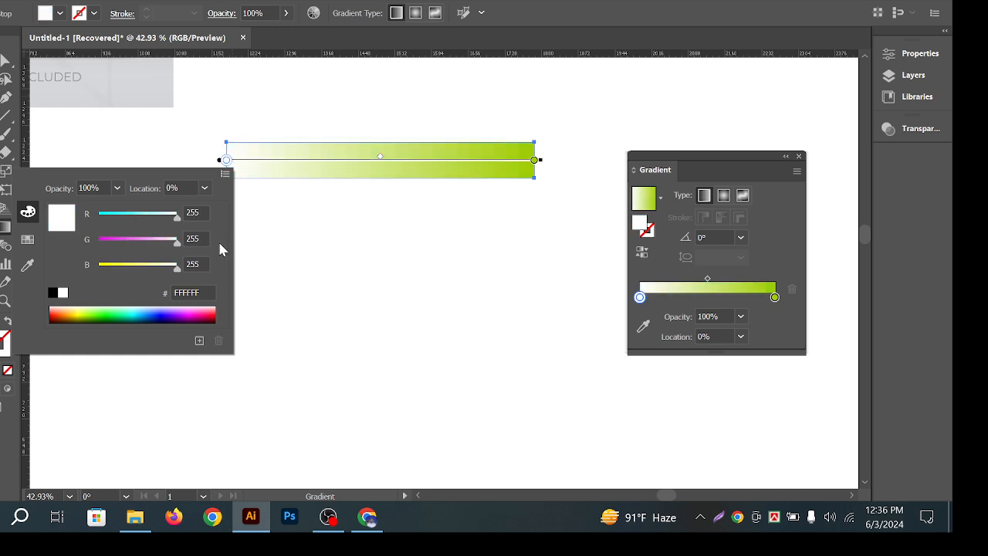
# Recolour the start stop pale yellow by setting blue to 212, and close its colour options
pyautogui.moveTo(161, 273); pyautogui.dragTo(158, 271)
pyautogui.moveTo(158, 270); pyautogui.dragTo(165, 272)
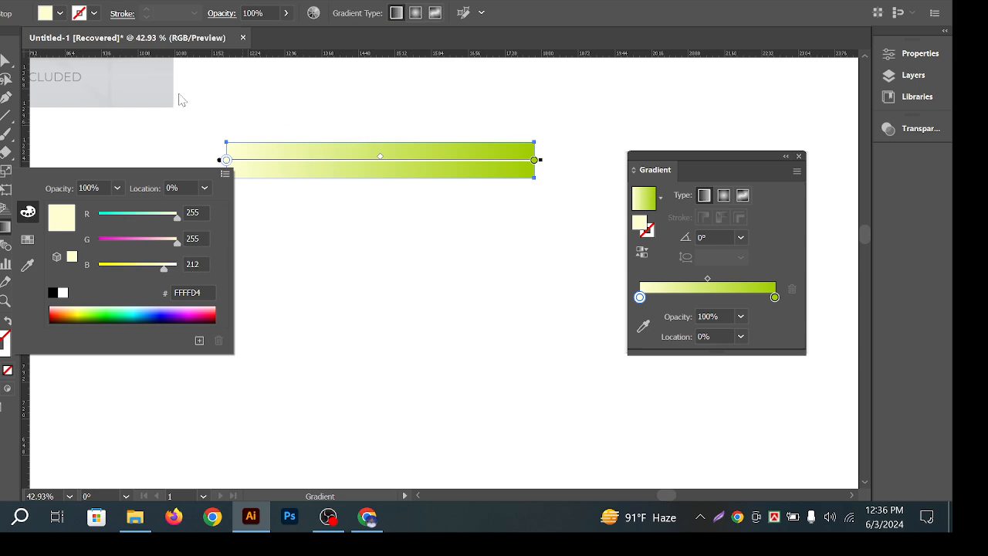
pyautogui.click(221, 81)
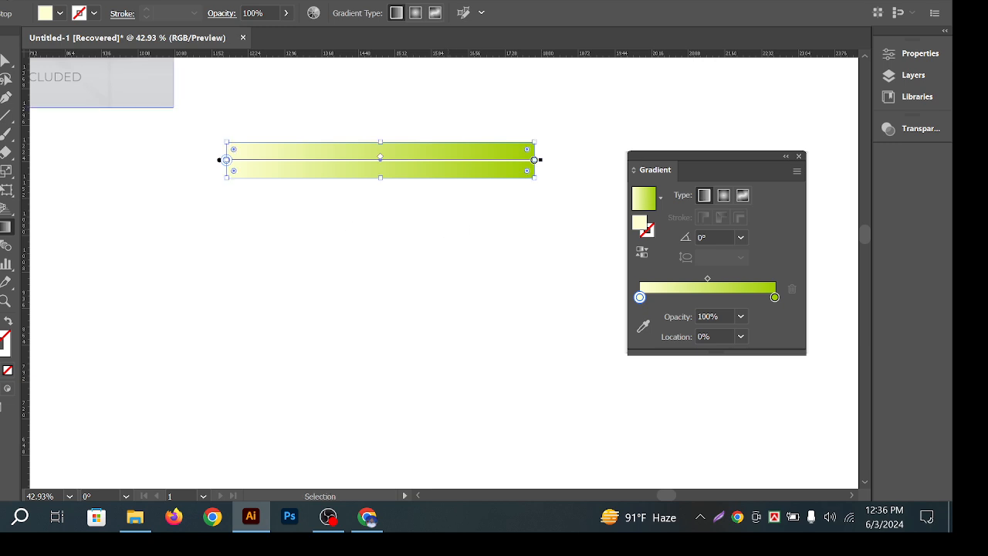
# Duplicate the gradient bar directly below the original and activate the Gradient tool on the copy
pyautogui.click(6, 61)
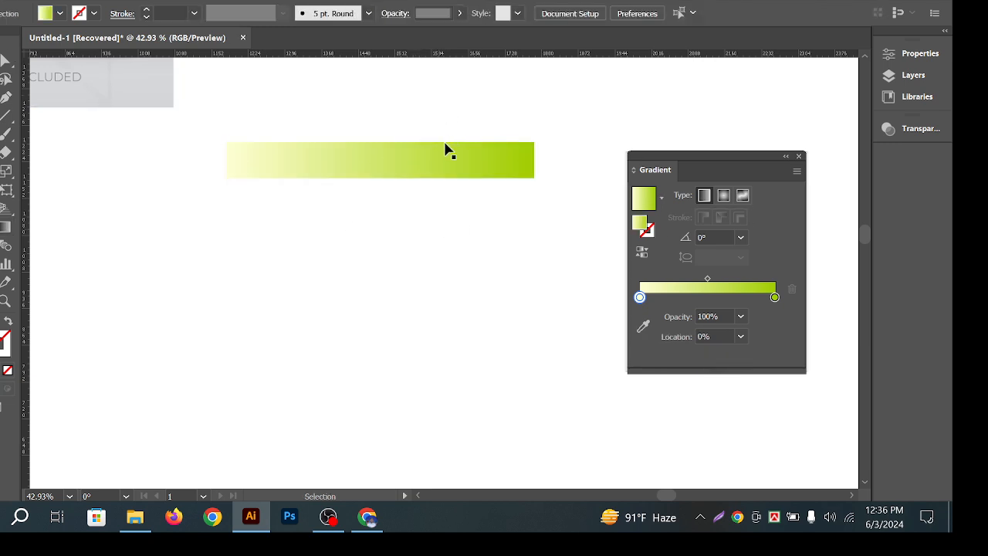
pyautogui.moveTo(453, 162); pyautogui.dragTo(453, 213)
pyautogui.click(566, 189)
pyautogui.click(408, 218)
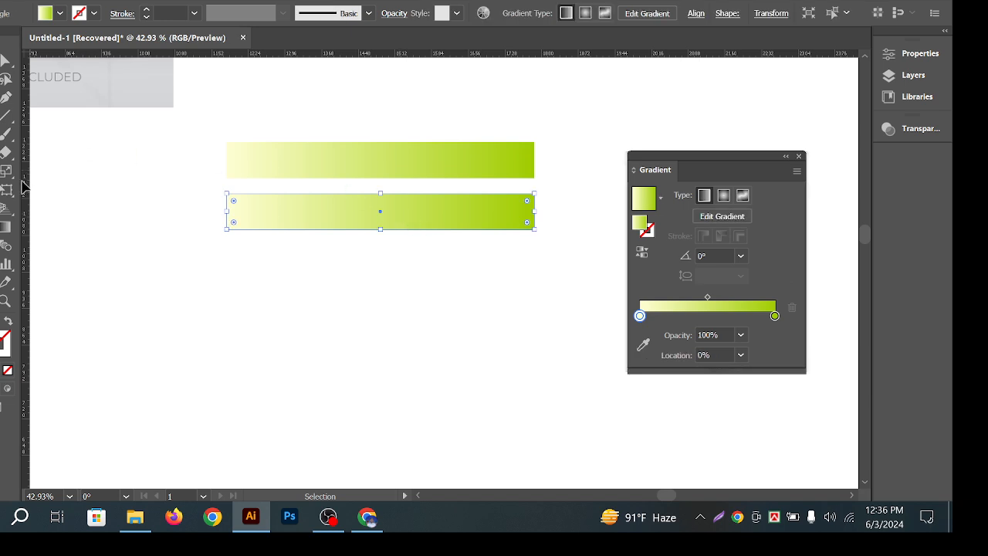
pyautogui.click(6, 226)
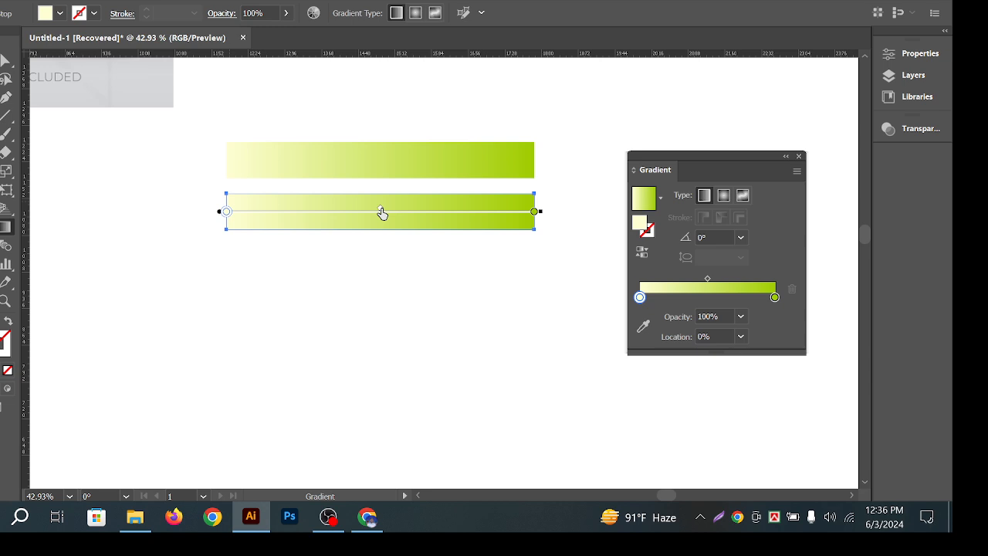
# Slide the lower bar's gradient midpoint towards the green end and return it to the centre
pyautogui.moveTo(315, 209); pyautogui.dragTo(536, 237)
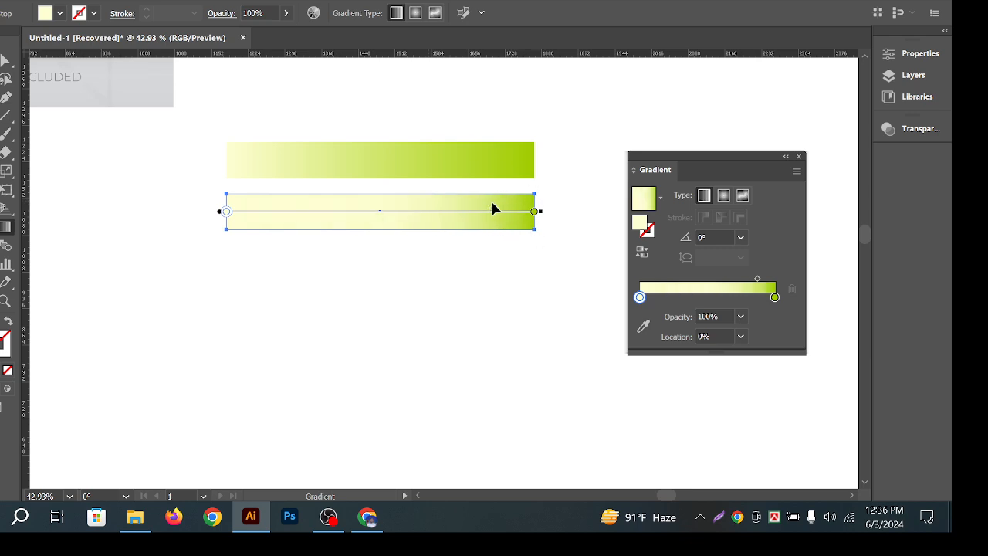
pyautogui.moveTo(497, 213)
pyautogui.mouseDown()
pyautogui.moveTo(165, 221)
pyautogui.moveTo(530, 224)
pyautogui.moveTo(144, 217)
pyautogui.moveTo(496, 253)
pyautogui.moveTo(231, 230)
pyautogui.moveTo(390, 256)
pyautogui.moveTo(381, 255)
pyautogui.mouseUp()
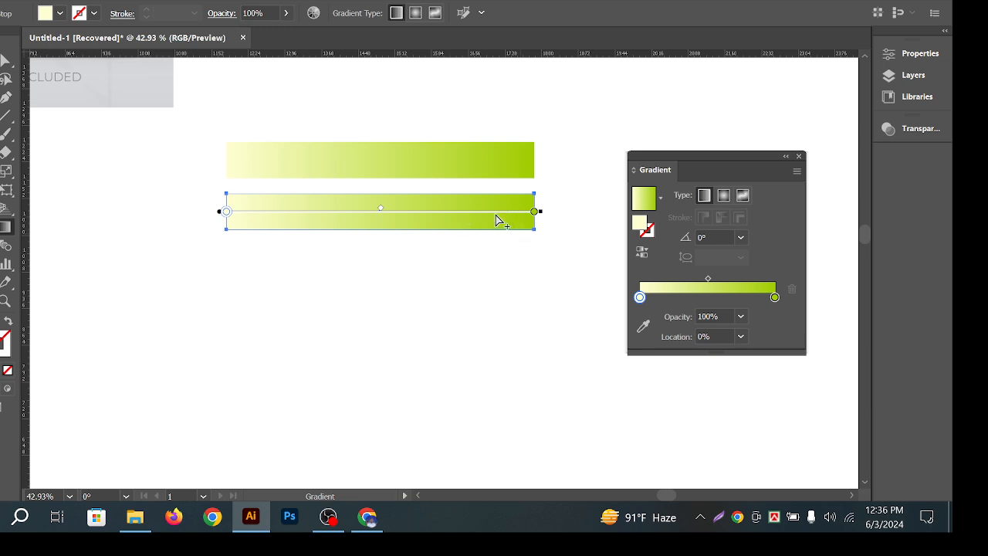
# Add three colour stops along the lower bar's gradient at about 74%, 46% and 15%
pyautogui.click(454, 222)
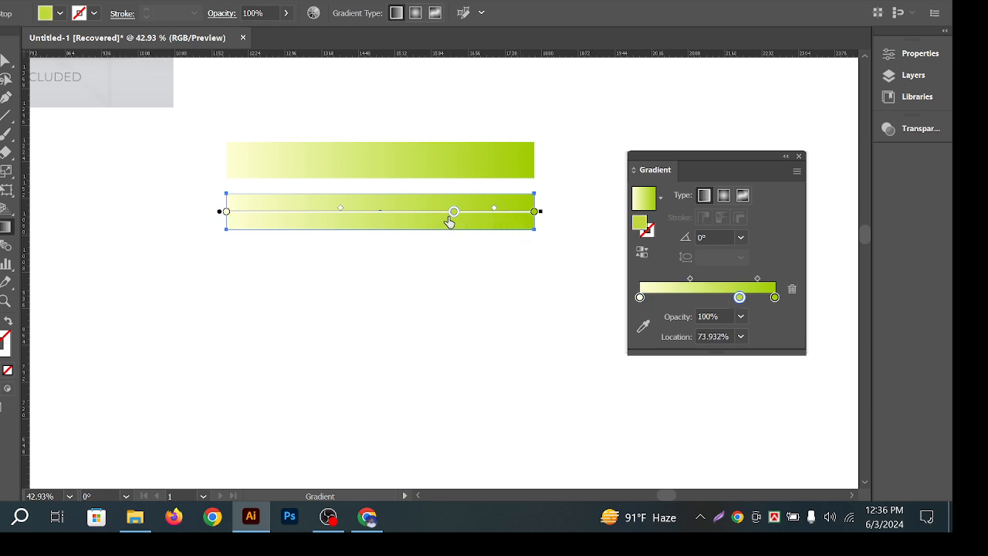
pyautogui.click(368, 215)
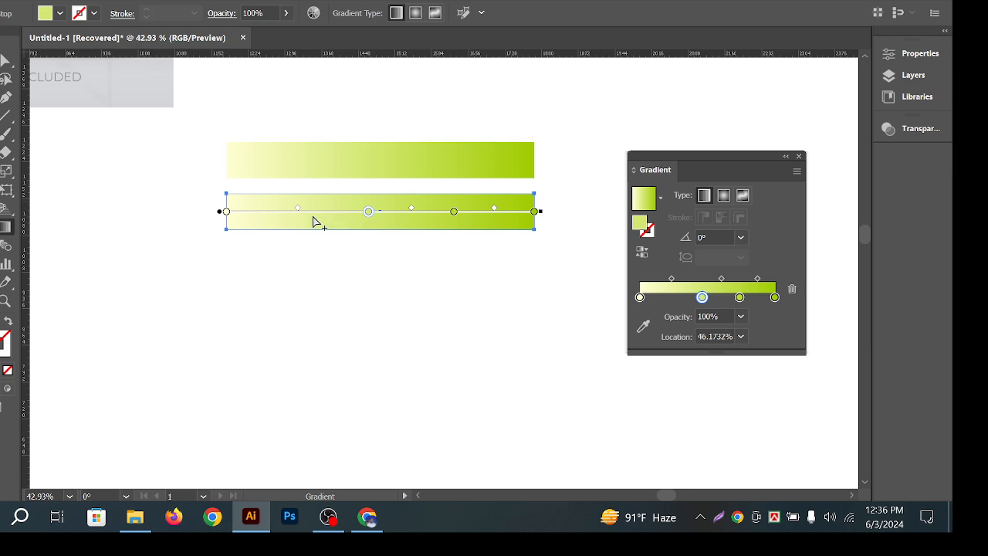
pyautogui.click(270, 222)
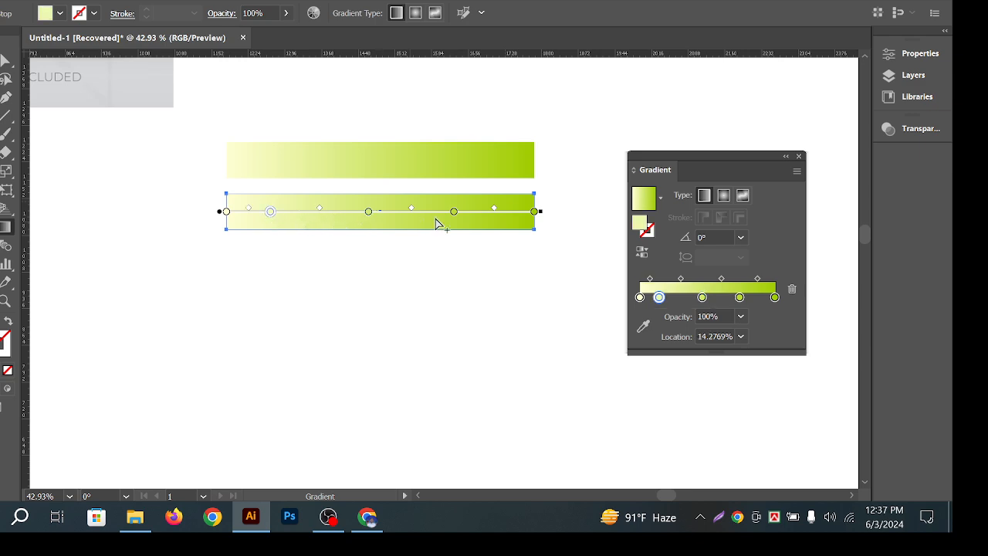
pyautogui.moveTo(266, 215); pyautogui.dragTo(268, 216)
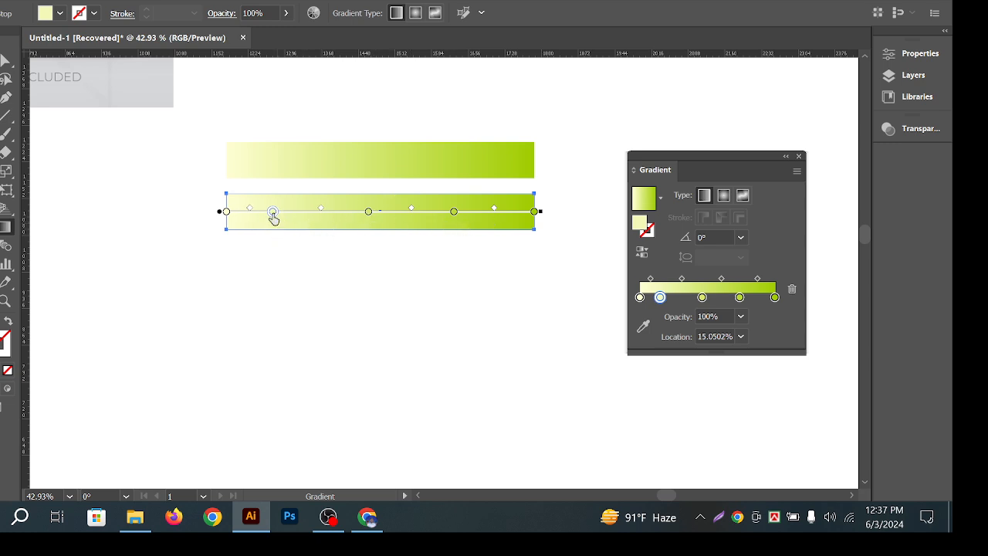
# Remove the two added stops nearest the pale end and move the remaining one to about 50%
pyautogui.moveTo(273, 224); pyautogui.dragTo(273, 267)
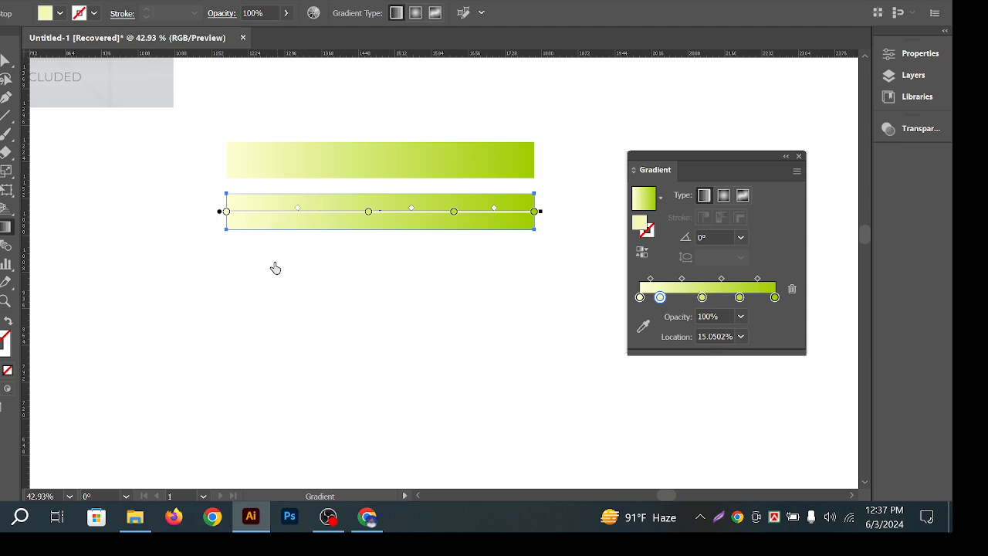
pyautogui.moveTo(374, 221); pyautogui.dragTo(364, 279)
pyautogui.moveTo(452, 214); pyautogui.dragTo(381, 214)
# Recolour the lower bar's middle stop mustard yellow in RGB with blue at 0, and deselect the bar
pyautogui.doubleClick(382, 213)
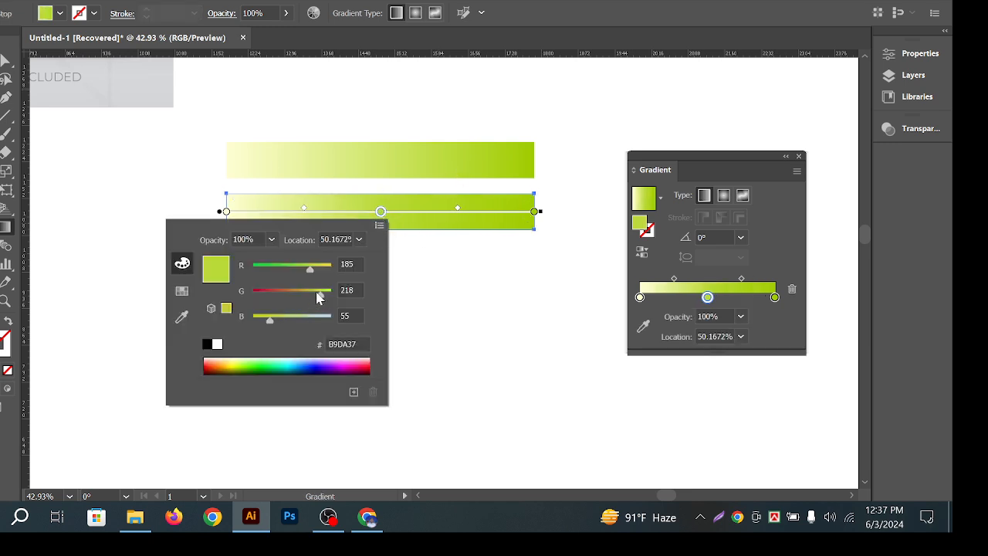
pyautogui.moveTo(310, 269); pyautogui.dragTo(352, 289)
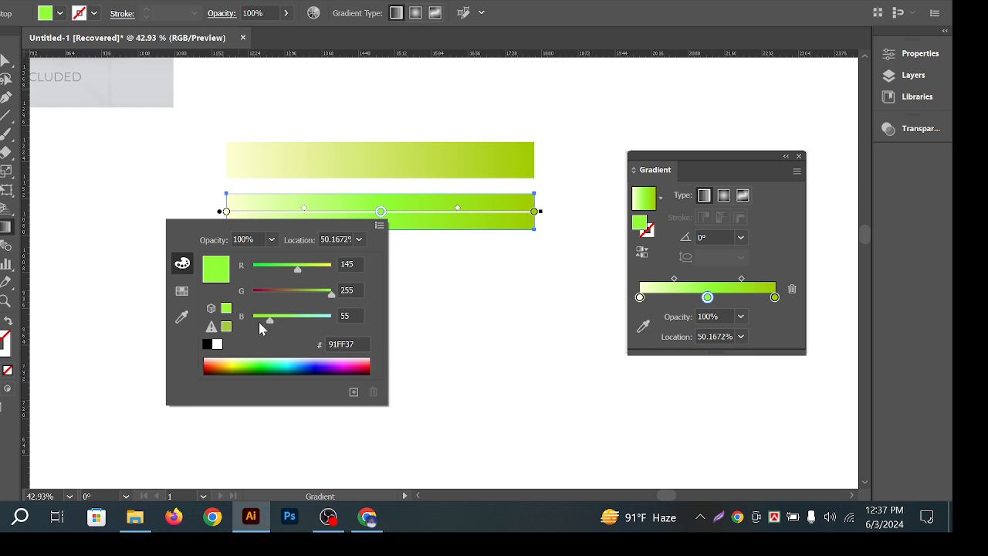
pyautogui.moveTo(275, 321); pyautogui.dragTo(253, 319)
pyautogui.click(300, 293)
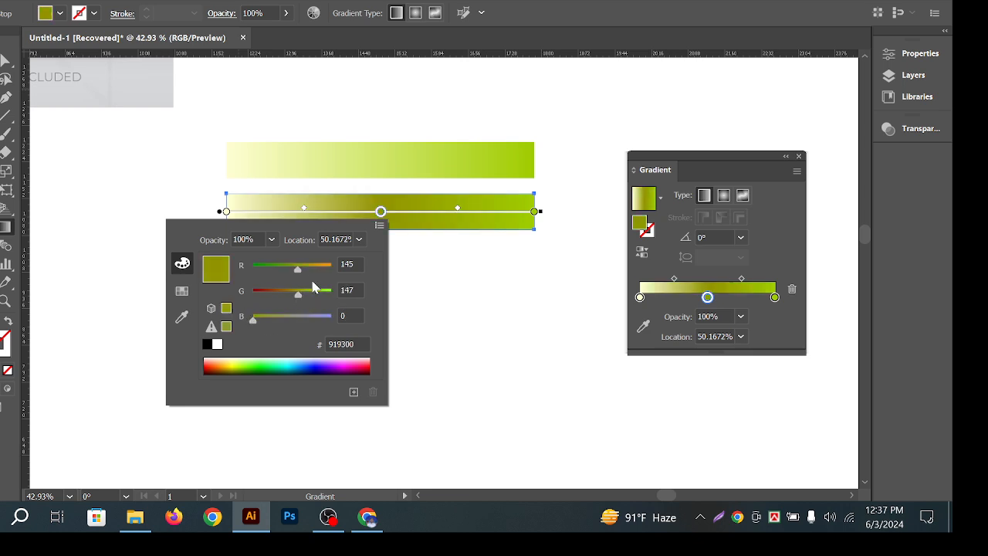
pyautogui.click(306, 268)
pyautogui.moveTo(305, 269); pyautogui.dragTo(307, 296)
pyautogui.click(469, 235)
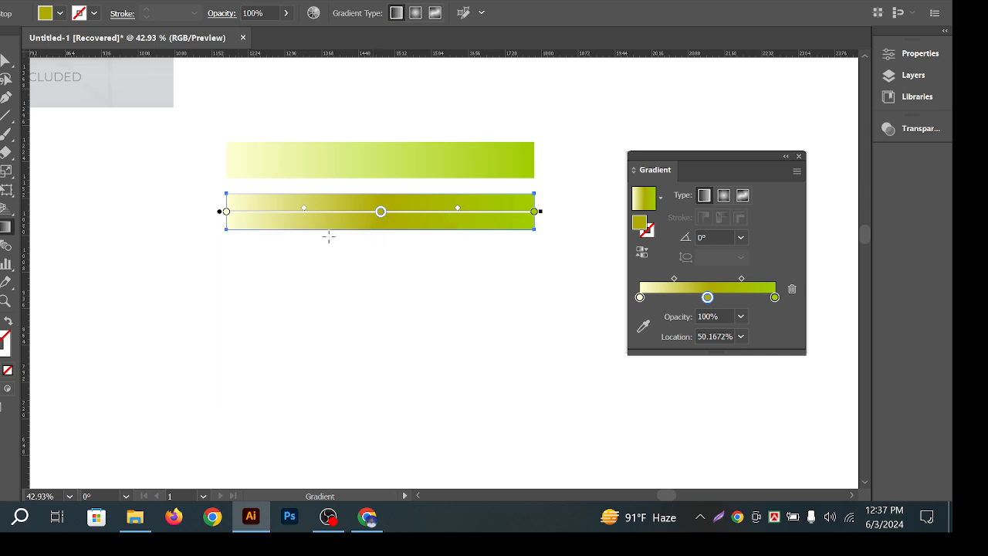
pyautogui.press('v')
pyautogui.click(347, 84)
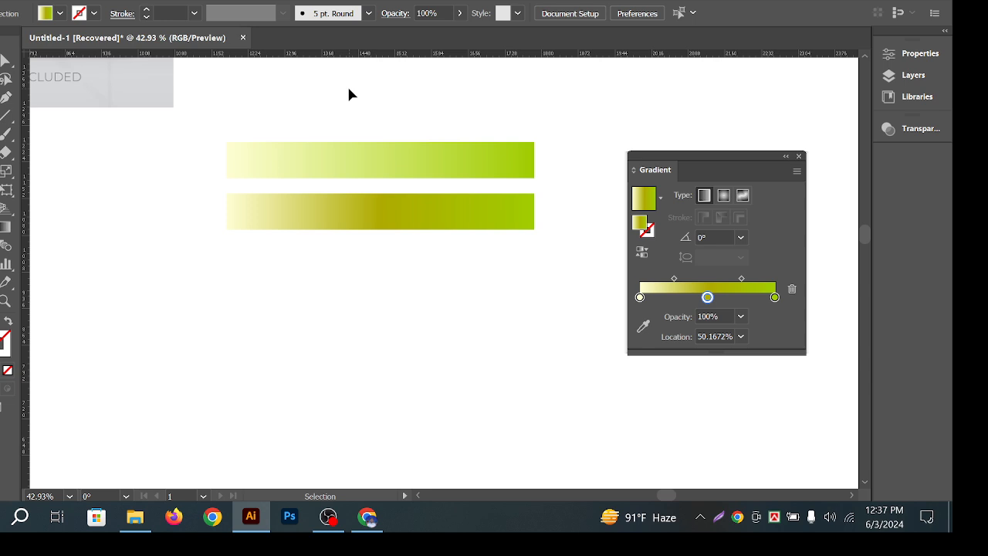
# Select the lower bar and recolour its middle stop golden brown with the Gradient tool by reducing the RGB green value
pyautogui.click(468, 219)
pyautogui.click(426, 334)
pyautogui.click(468, 222)
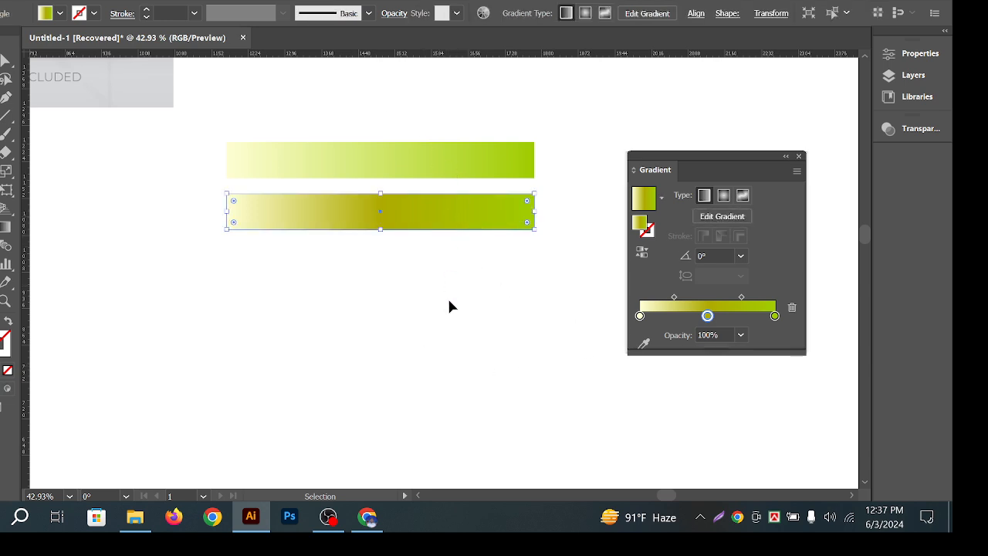
pyautogui.click(304, 312)
pyautogui.click(258, 214)
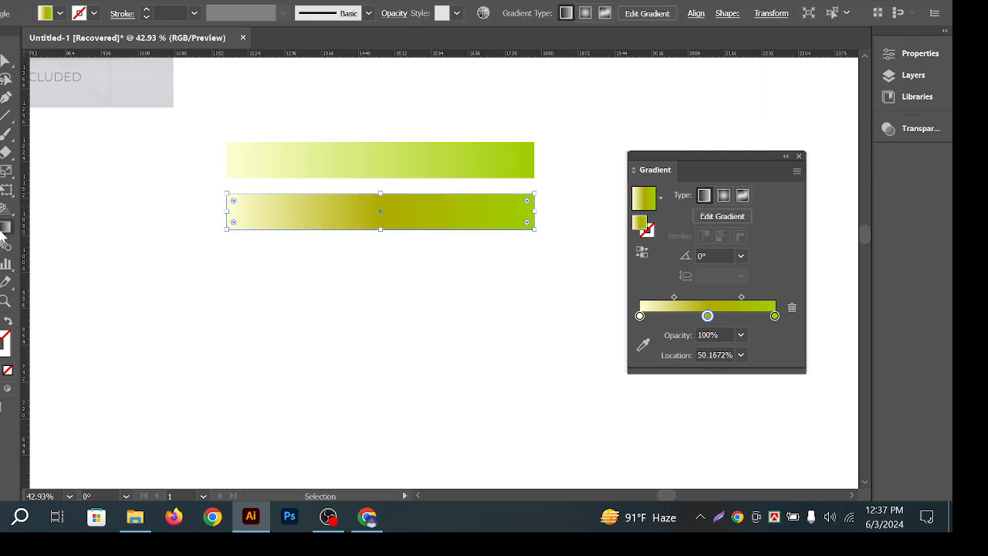
pyautogui.press('g')
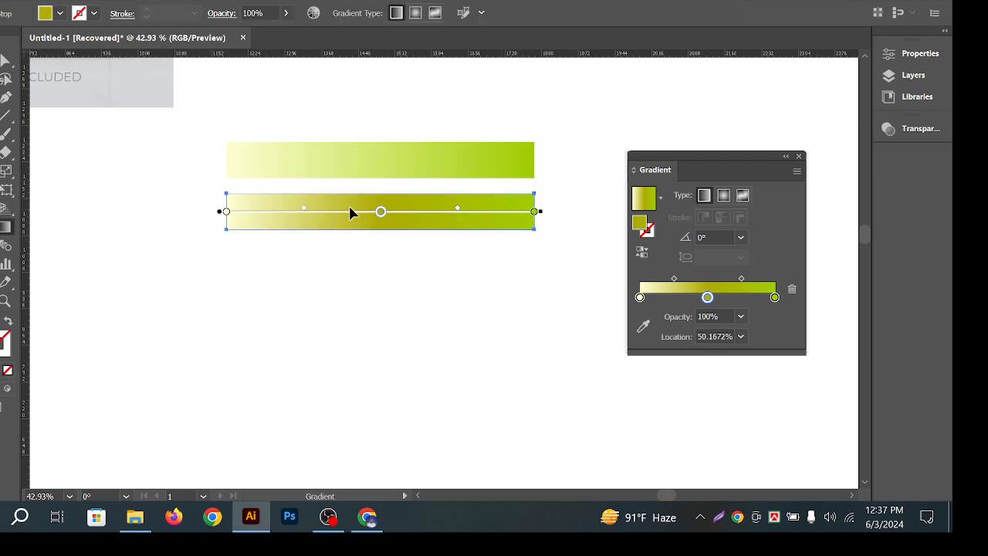
pyautogui.doubleClick(381, 211)
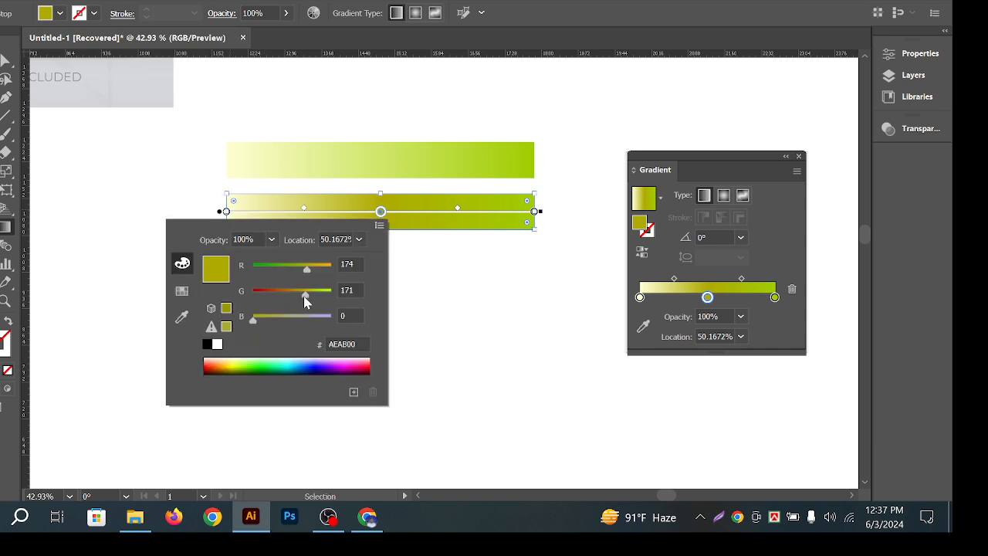
pyautogui.moveTo(305, 296); pyautogui.dragTo(293, 297)
pyautogui.click(469, 283)
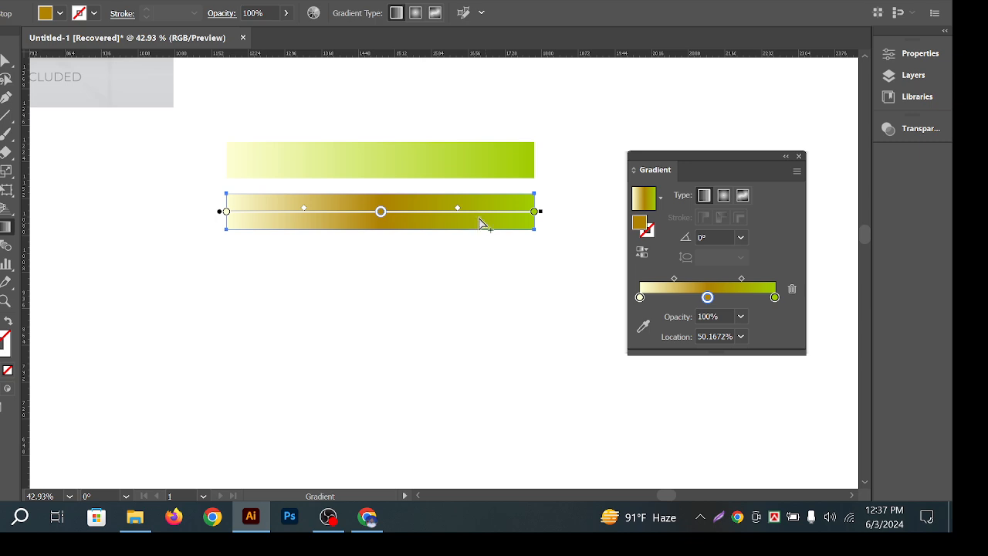
# Add gradient stops at about 83% and 17% on the lower bar and recolour the one near the pale end mint green
pyautogui.click(480, 217)
pyautogui.click(277, 220)
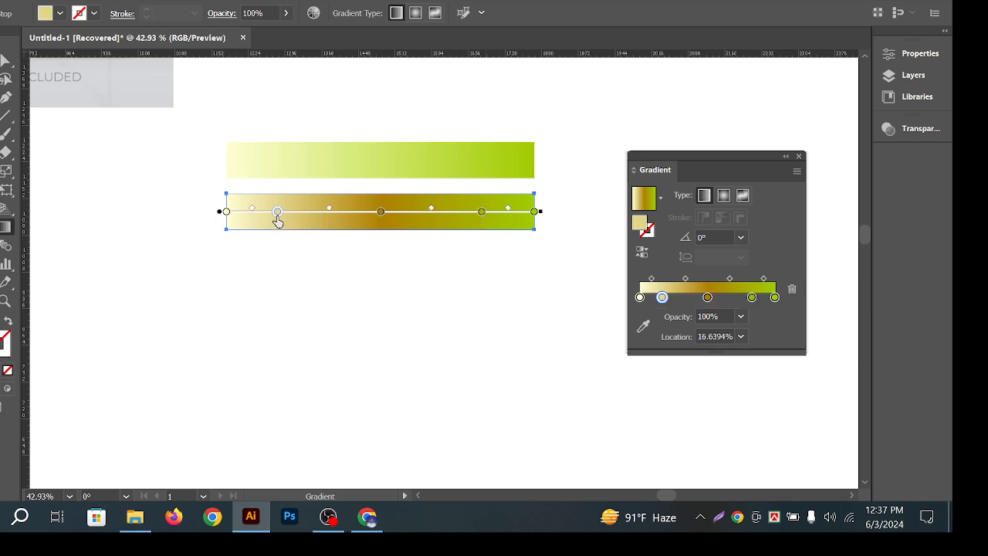
pyautogui.doubleClick(278, 217)
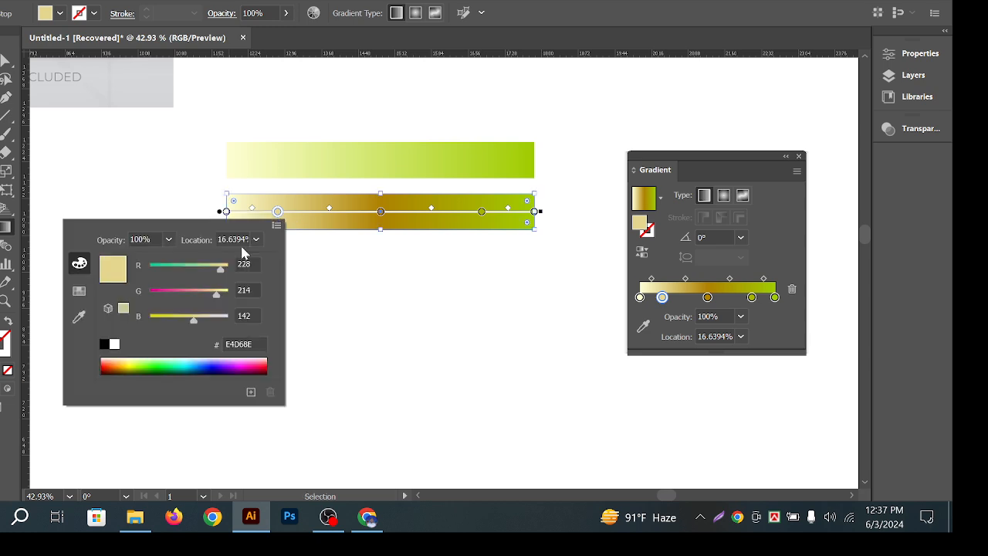
pyautogui.click(182, 268)
# Open the colour settings of the lower bar's gradient stop at about 83%
pyautogui.click(481, 219)
pyautogui.doubleClick(481, 218)
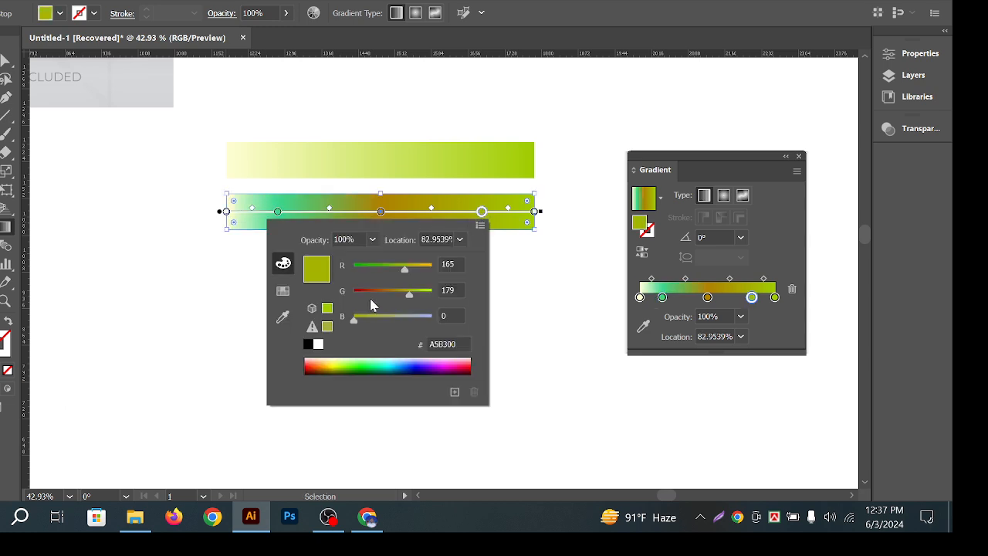
# Recolour the lower bar's gradient stop at 82.9539% to dark red and deselect the bar
pyautogui.click(366, 294)
pyautogui.click(503, 210)
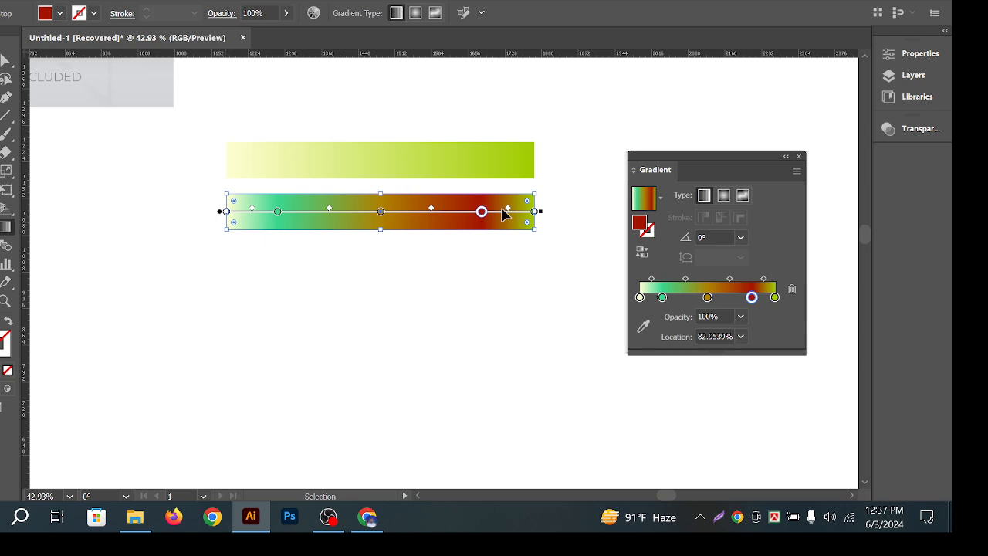
pyautogui.press('g')
pyautogui.press('v')
pyautogui.click(353, 306)
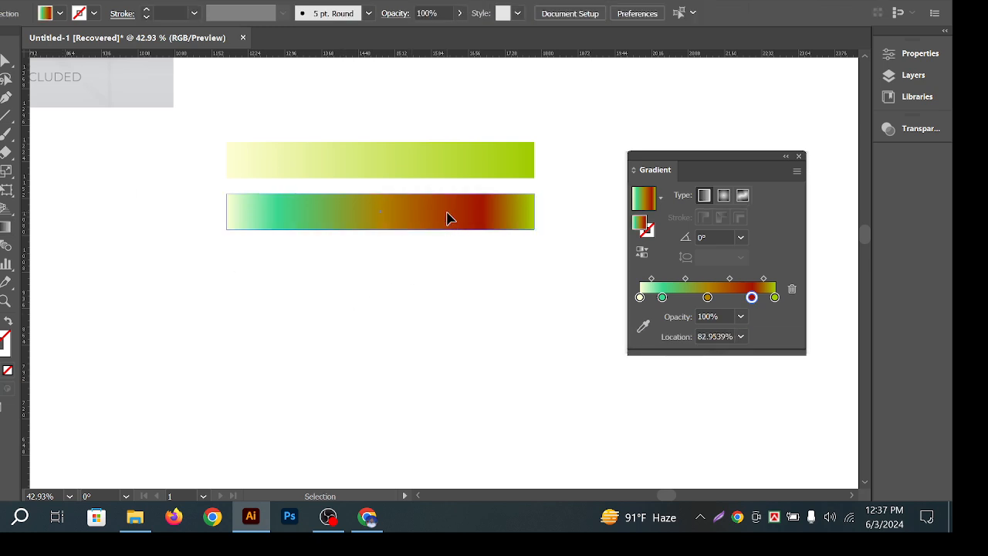
# Examine the recoloured gradient bar and compare it with the gradients in the travel flyer image
pyautogui.click(446, 213)
pyautogui.click(458, 241)
pyautogui.click(434, 212)
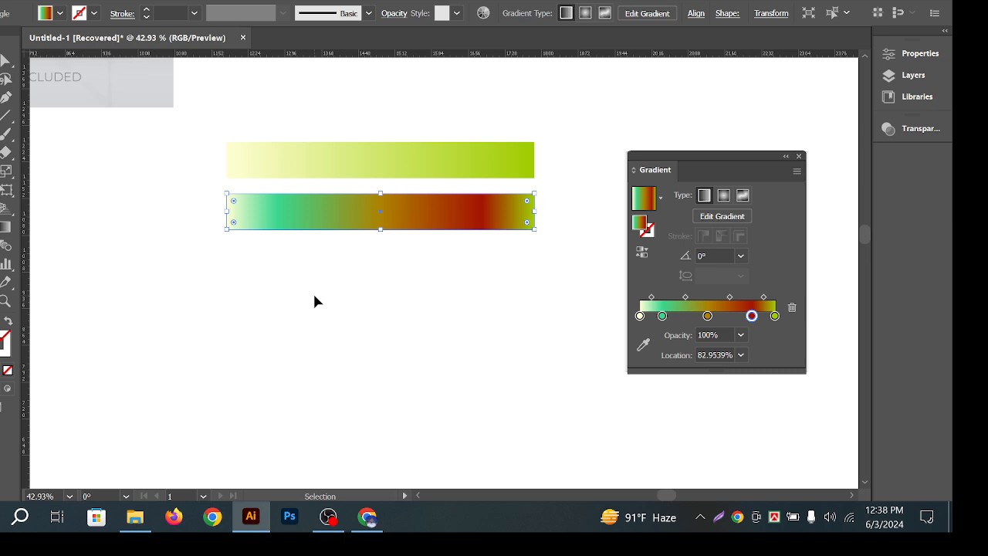
pyautogui.click(356, 360)
pyautogui.press('space')
pyautogui.moveTo(370, 204); pyautogui.dragTo(494, 291)
pyautogui.moveTo(320, 227); pyautogui.dragTo(377, 228)
pyautogui.moveTo(429, 264); pyautogui.dragTo(362, 233)
pyautogui.scroll(-1, 303, 175)
pyautogui.press('space')
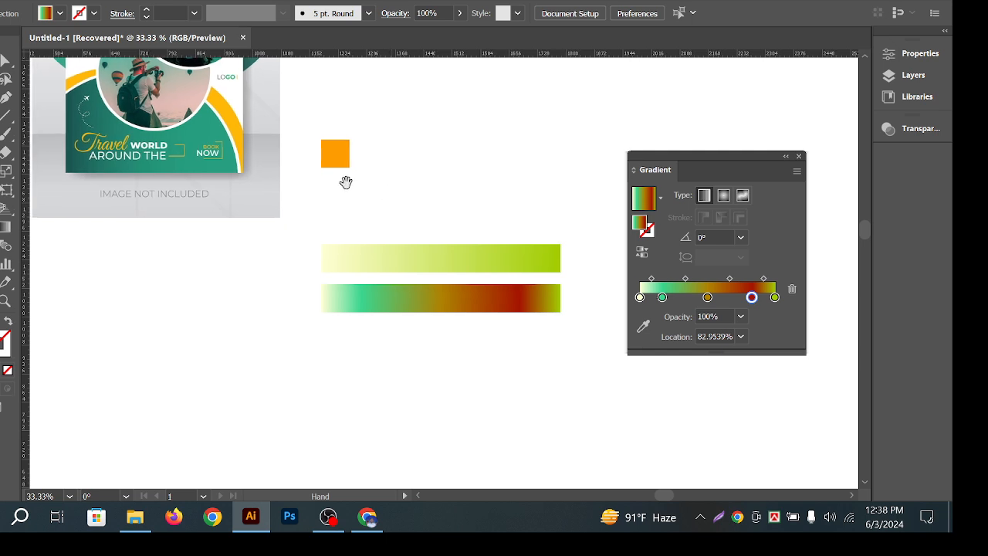
pyautogui.moveTo(235, 130); pyautogui.dragTo(313, 203)
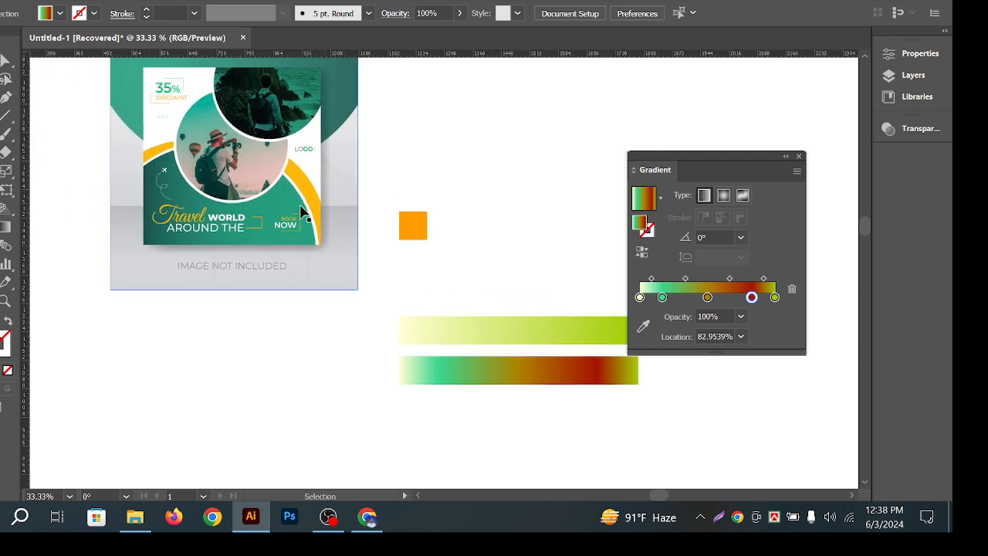
pyautogui.click(365, 331)
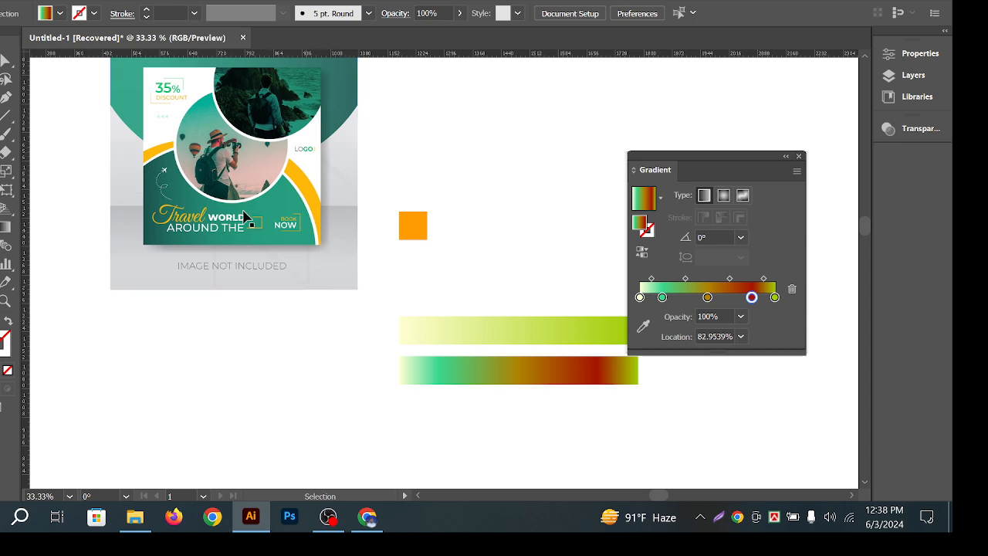
pyautogui.moveTo(243, 219); pyautogui.dragTo(221, 229)
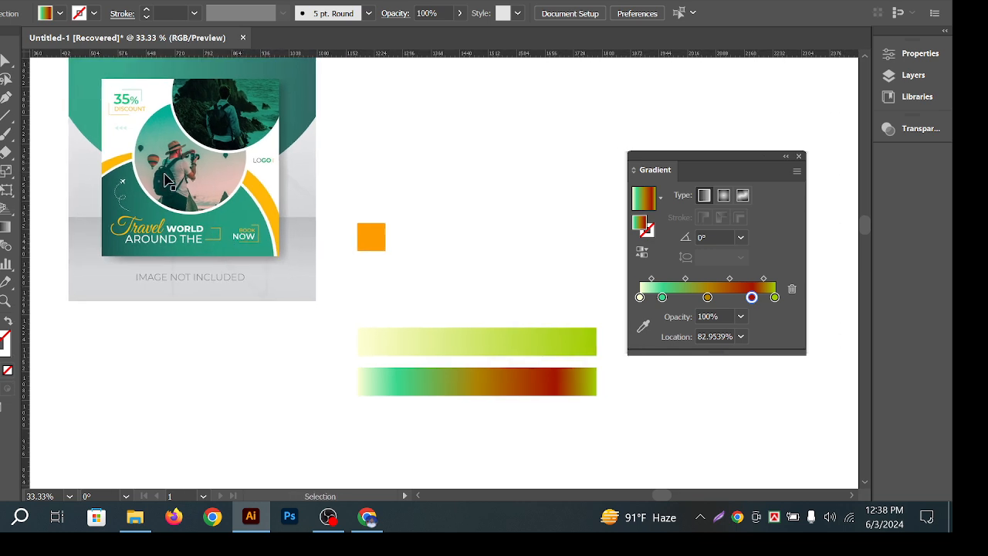
pyautogui.click(112, 91)
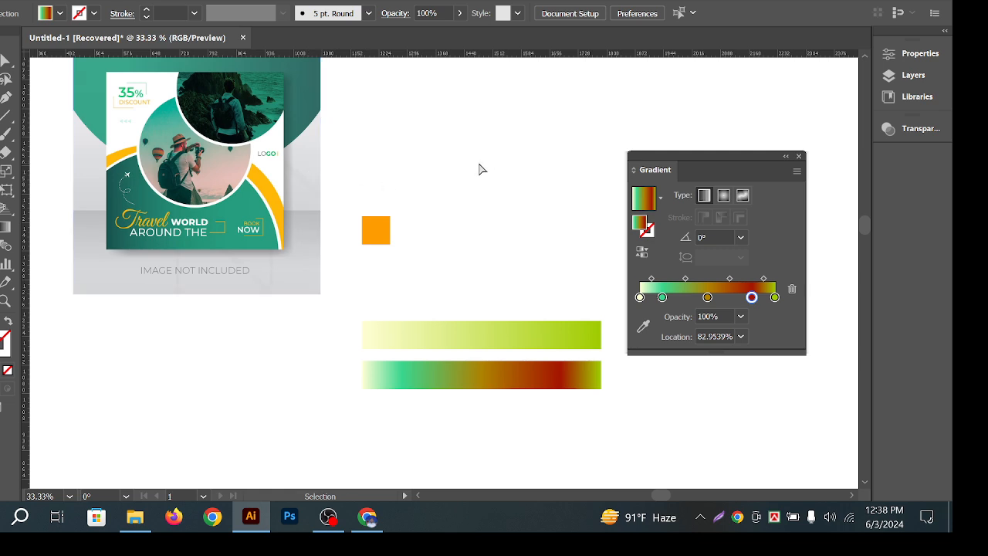
pyautogui.moveTo(477, 172); pyautogui.dragTo(453, 183)
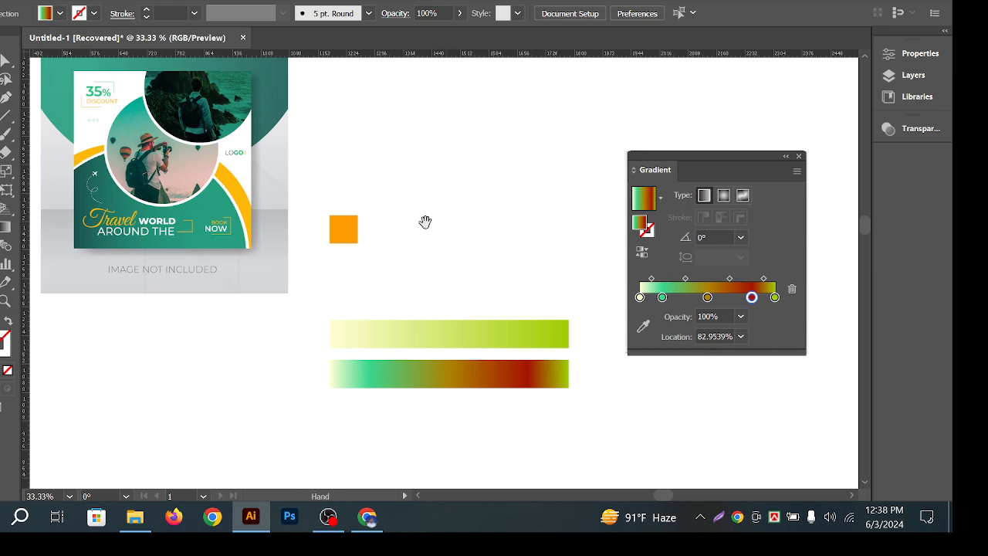
pyautogui.moveTo(425, 222); pyautogui.dragTo(517, 209)
pyautogui.moveTo(495, 260); pyautogui.dragTo(528, 228)
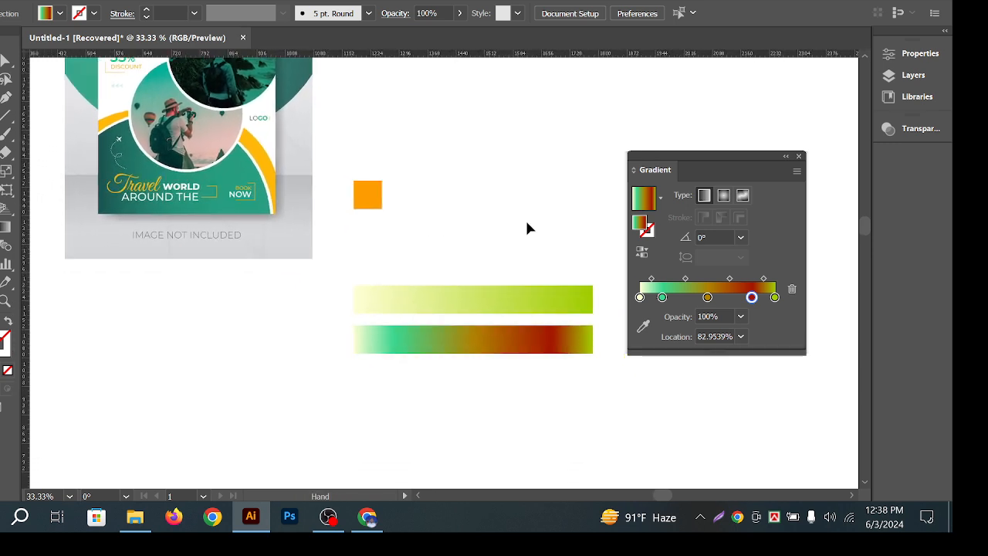
# Enlarge the small orange square into a wide rectangle and place it just above the two gradient bars
pyautogui.click(379, 204)
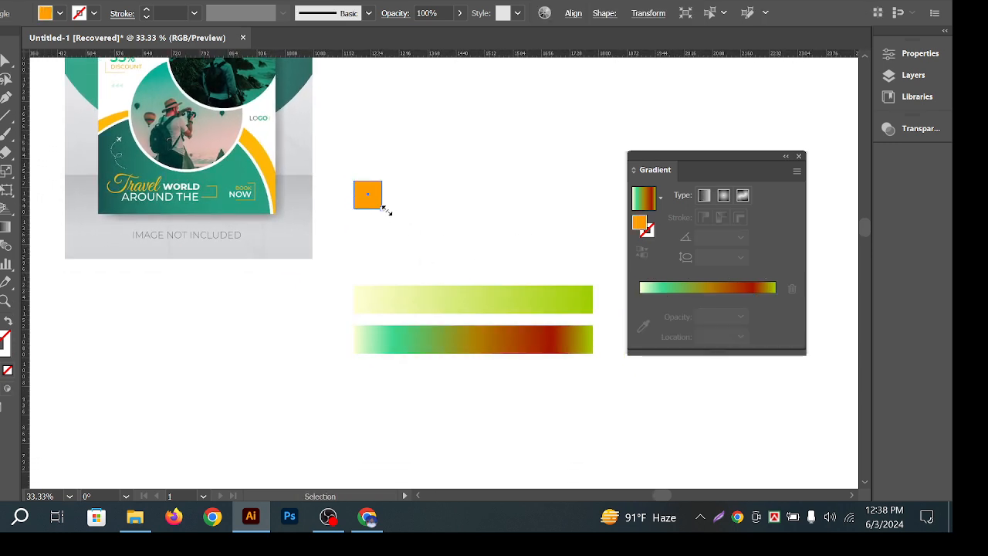
pyautogui.moveTo(384, 208); pyautogui.dragTo(530, 254)
pyautogui.click(532, 255)
pyautogui.moveTo(463, 236); pyautogui.dragTo(470, 216)
pyautogui.click(328, 179)
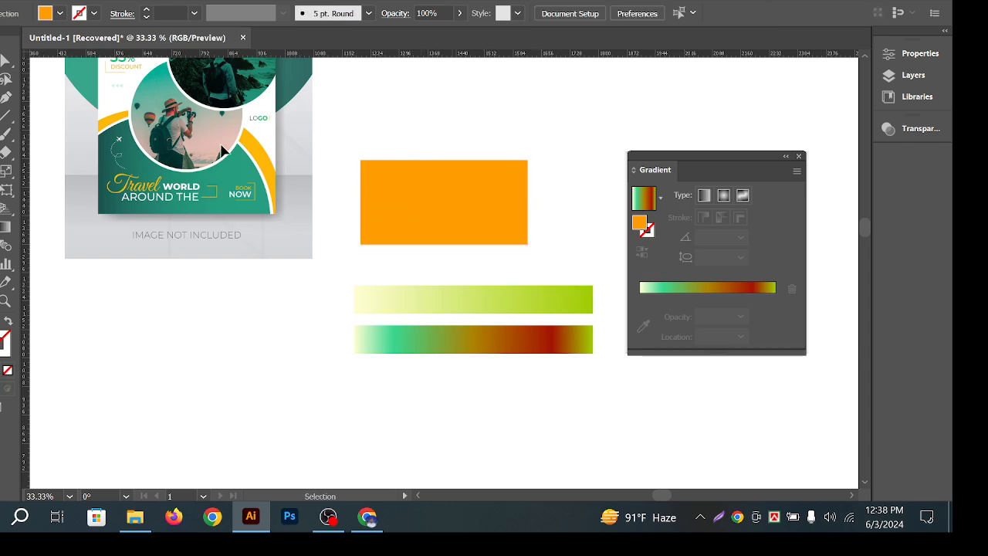
# Apply the current multicolour linear gradient to the orange rectangle with the Gradient tool
pyautogui.click(435, 210)
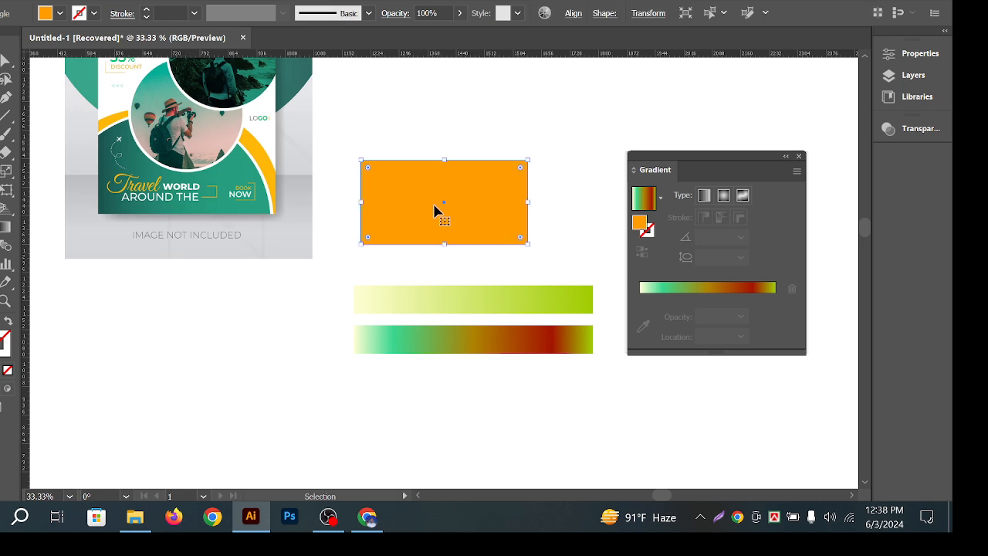
pyautogui.click(6, 232)
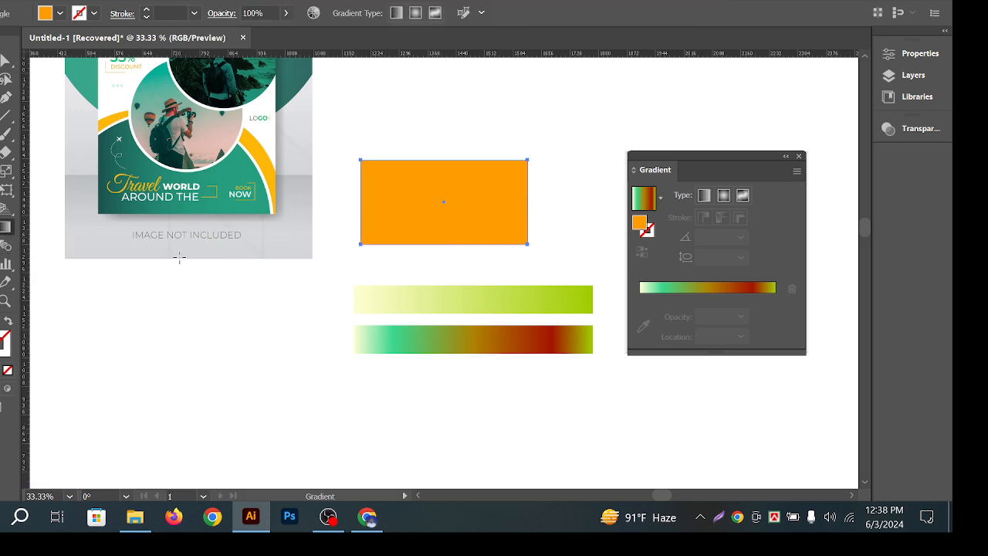
pyautogui.click(419, 222)
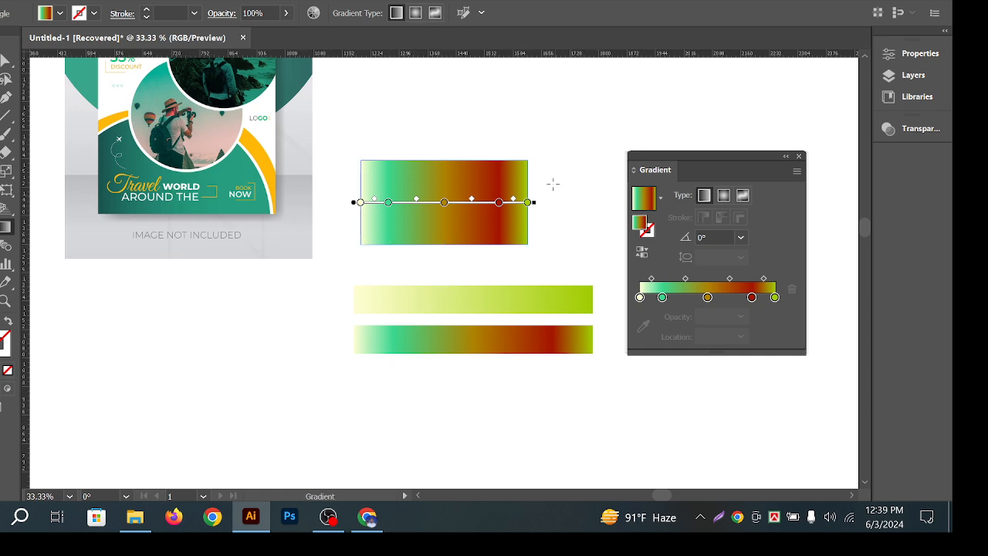
# Remove the red, brown and green intermediate stops from the rectangle's gradient, leaving only the two end stops
pyautogui.moveTo(500, 202); pyautogui.dragTo(502, 232)
pyautogui.moveTo(444, 203); pyautogui.dragTo(448, 239)
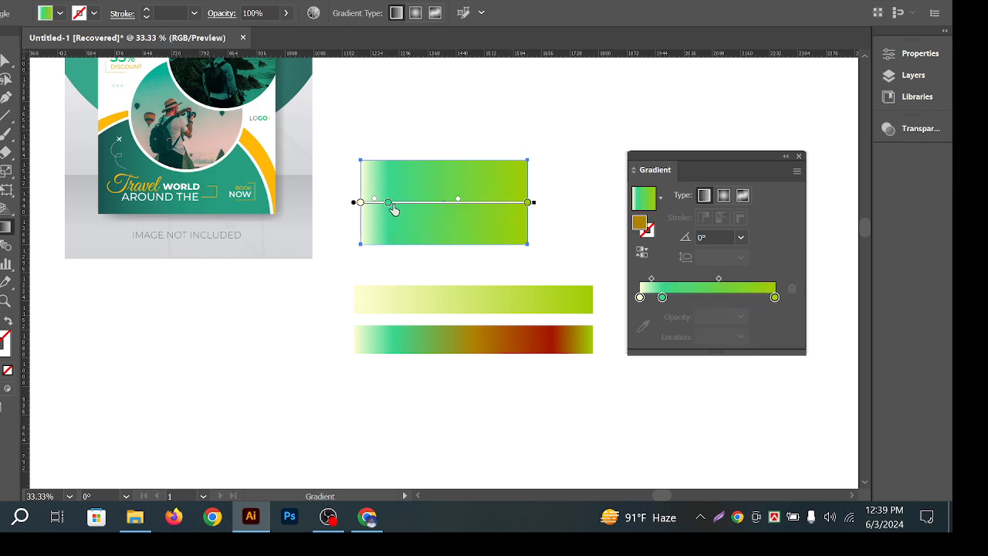
pyautogui.moveTo(389, 202); pyautogui.dragTo(402, 257)
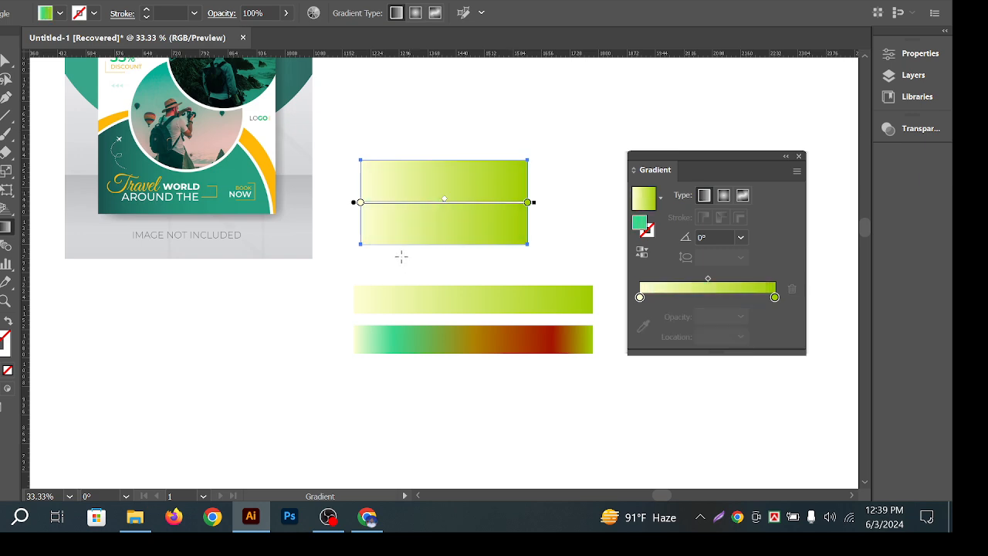
# Recolour the rectangle's end gradient stop at 100% with the lighter green sampled from the travel flyer image
pyautogui.doubleClick(529, 203)
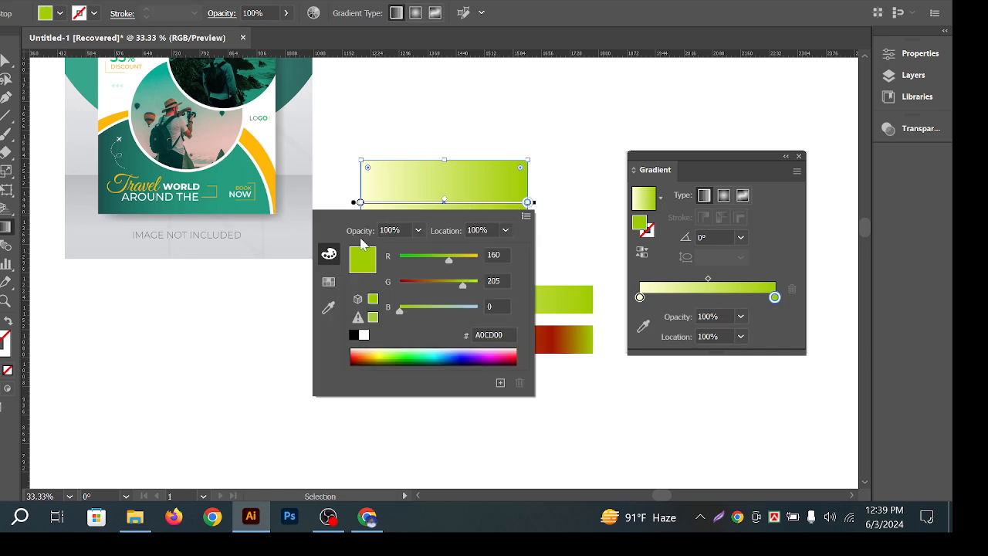
pyautogui.click(329, 312)
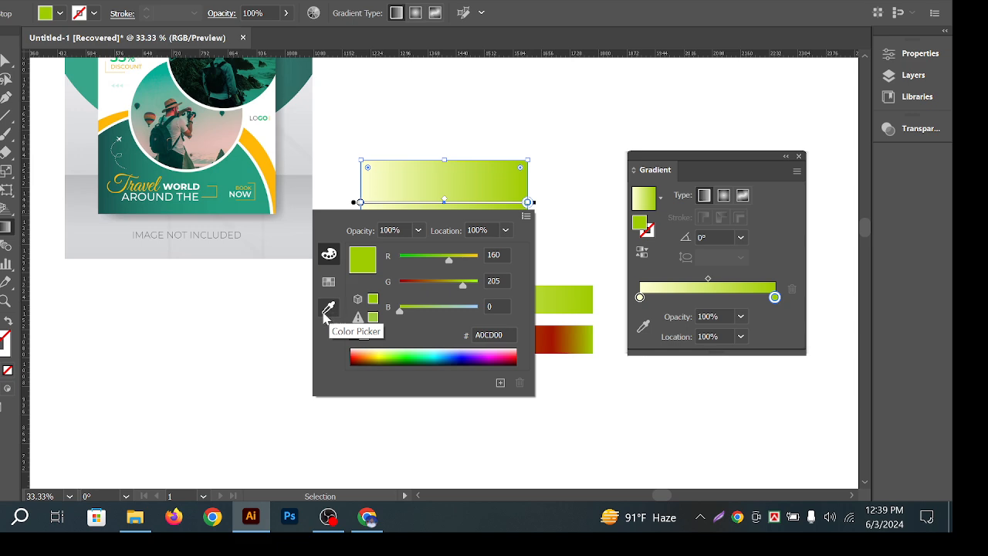
pyautogui.click(327, 310)
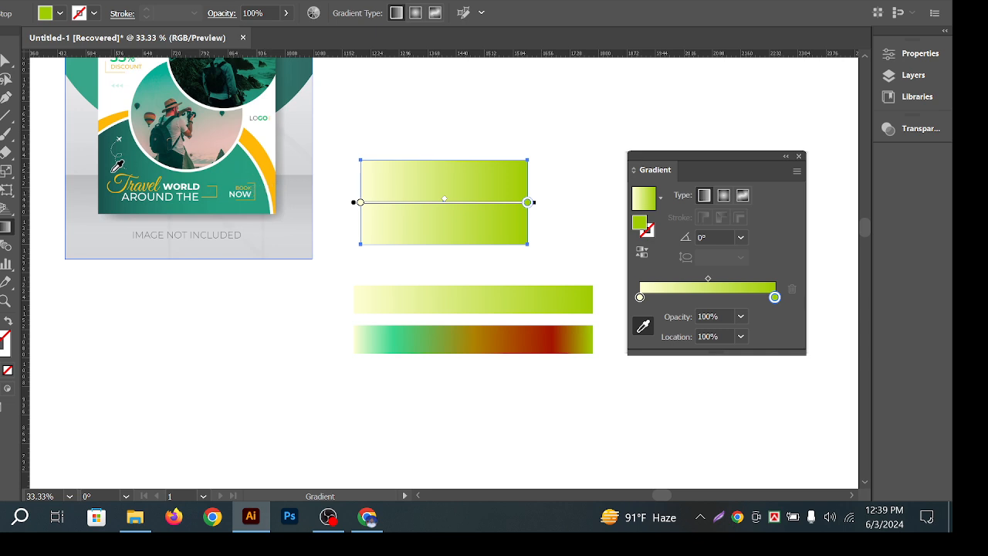
pyautogui.click(250, 173)
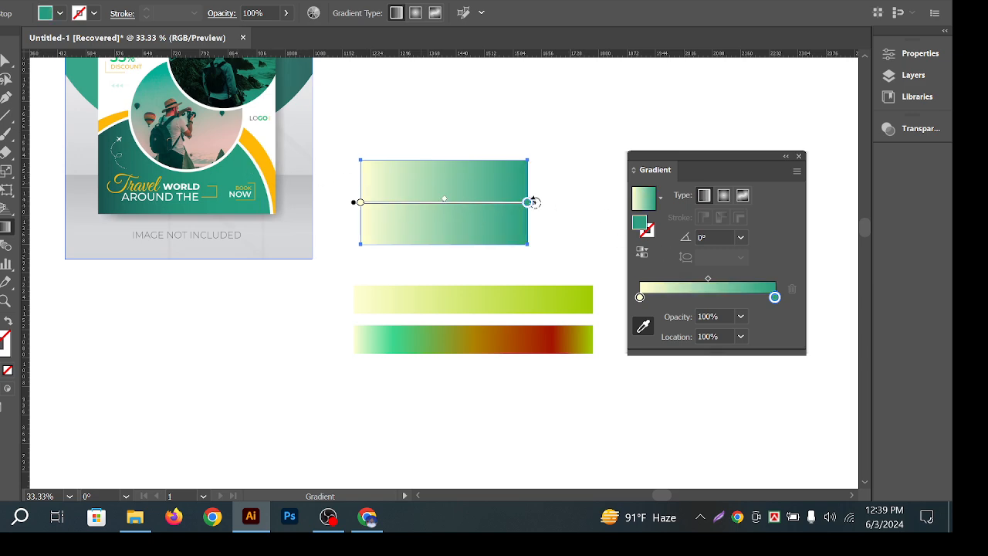
# Recolour the rectangle's start gradient stop at 0% with the flyer's dark green and deselect the rectangle
pyautogui.doubleClick(360, 202)
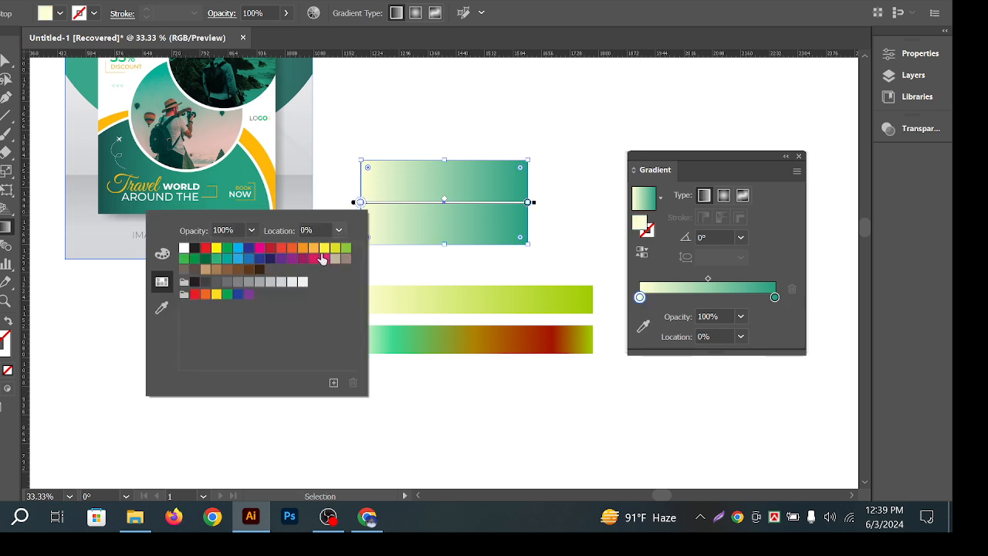
pyautogui.click(113, 163)
pyautogui.click(6, 60)
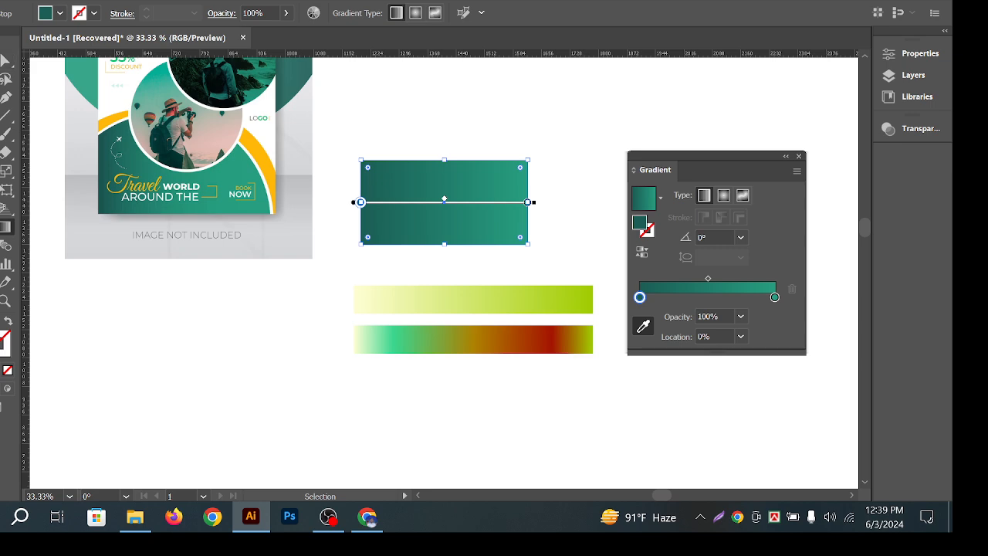
pyautogui.click(535, 133)
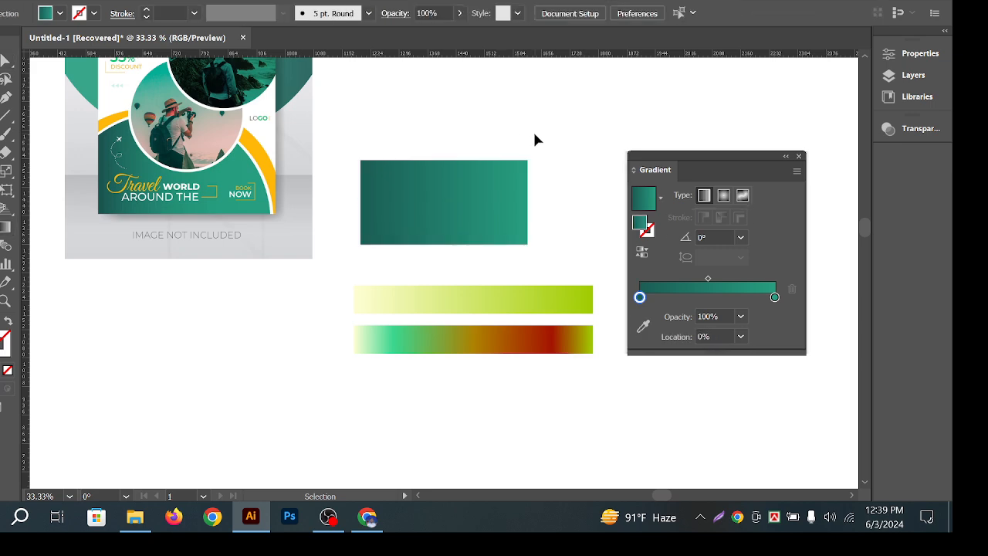
# Move the green gradient rectangle slightly to the right above the gradient bars and deselect it
pyautogui.click(517, 196)
pyautogui.moveTo(463, 174); pyautogui.dragTo(501, 179)
pyautogui.click(566, 83)
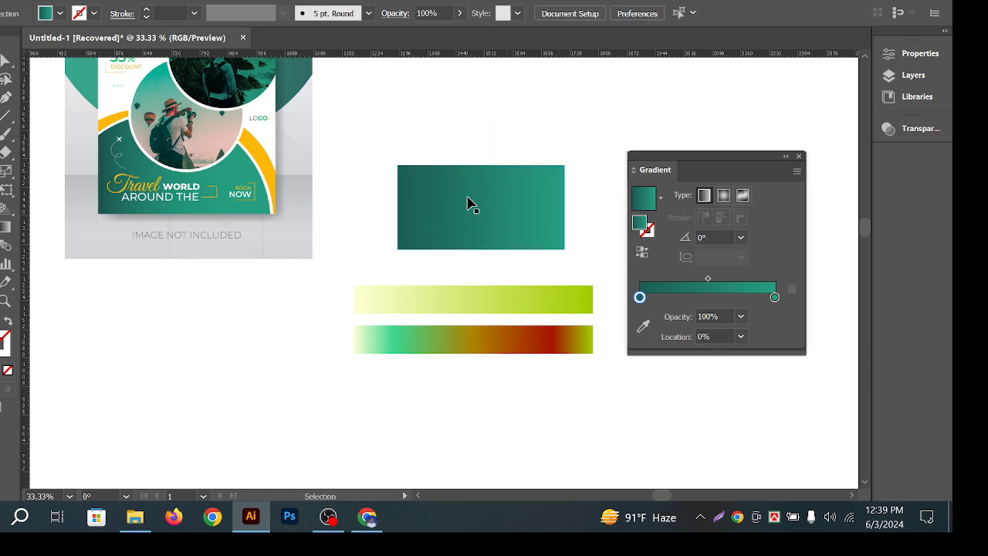
# Examine the green gradient rectangle against the gradient areas of the travel flyer image
pyautogui.click(540, 125)
pyautogui.click(510, 185)
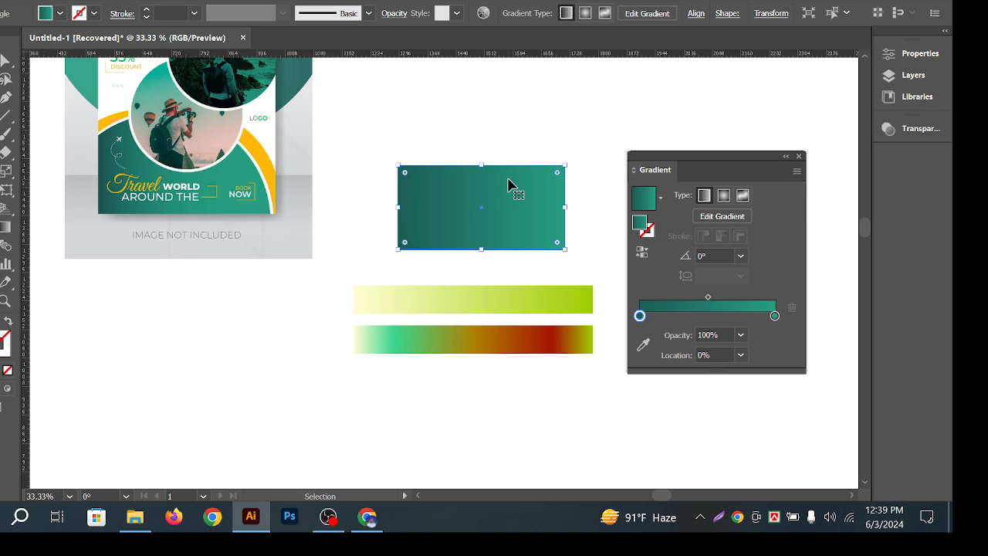
pyautogui.click(468, 132)
pyautogui.moveTo(480, 162); pyautogui.dragTo(468, 196)
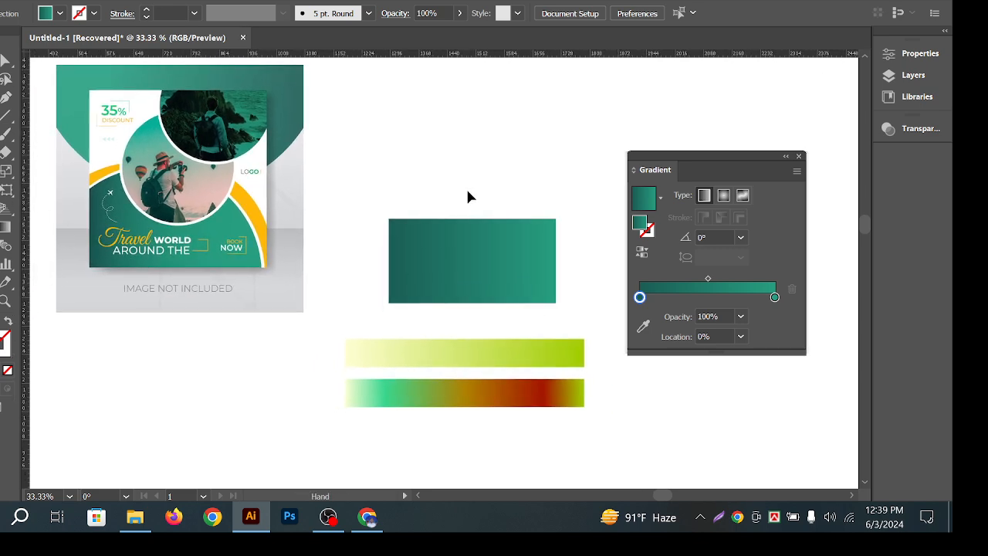
pyautogui.moveTo(434, 164); pyautogui.dragTo(454, 169)
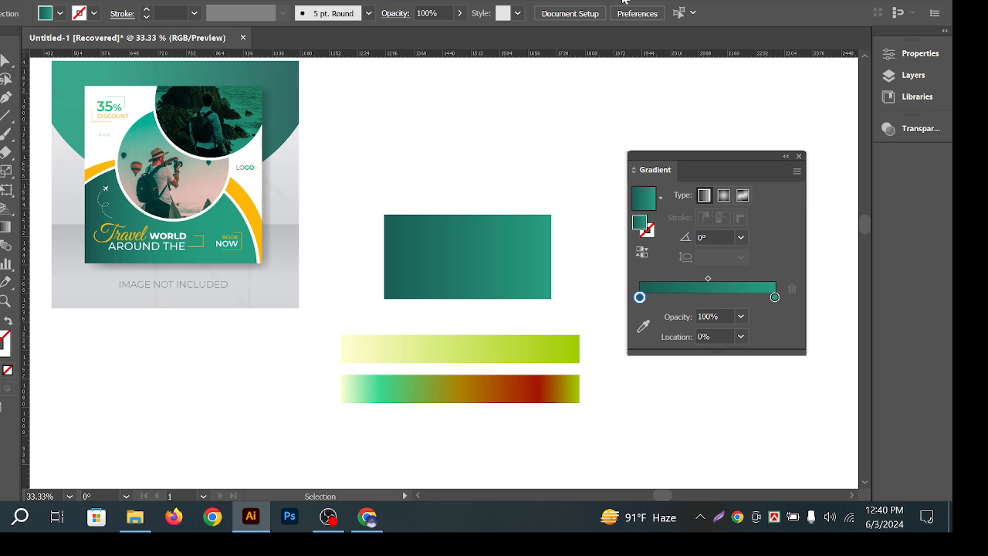
pyautogui.moveTo(497, 222); pyautogui.dragTo(512, 202)
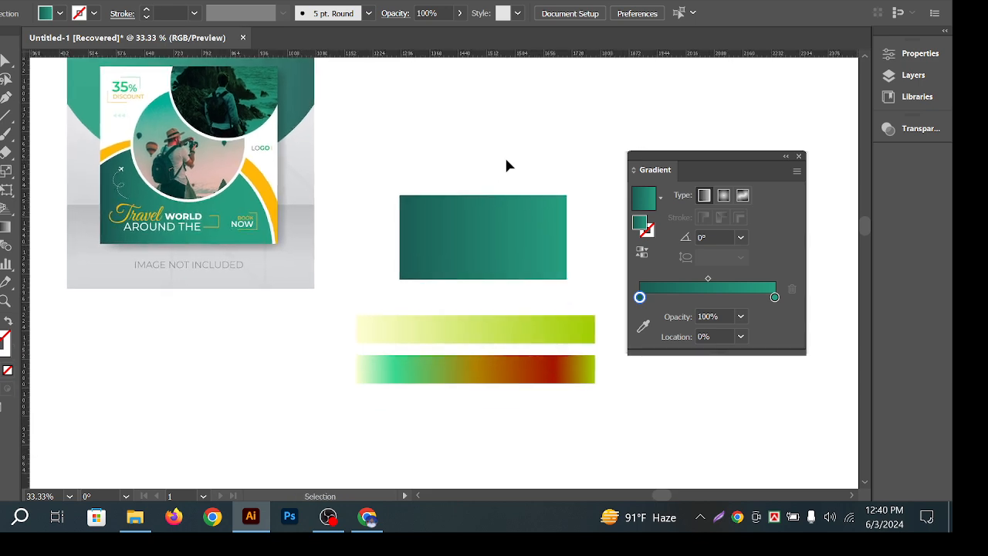
pyautogui.moveTo(397, 203); pyautogui.dragTo(423, 250)
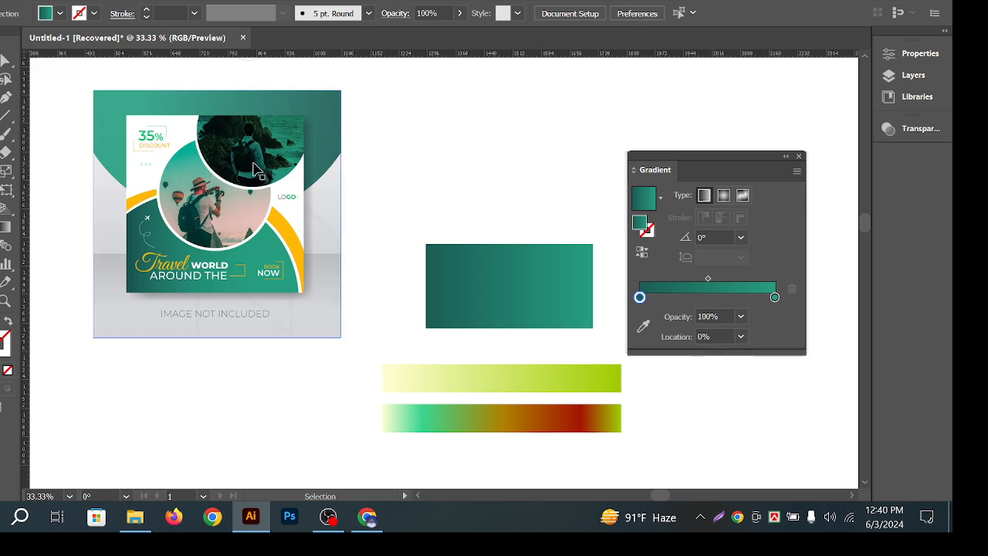
pyautogui.moveTo(439, 200); pyautogui.dragTo(480, 200)
pyautogui.moveTo(231, 261); pyautogui.dragTo(240, 243)
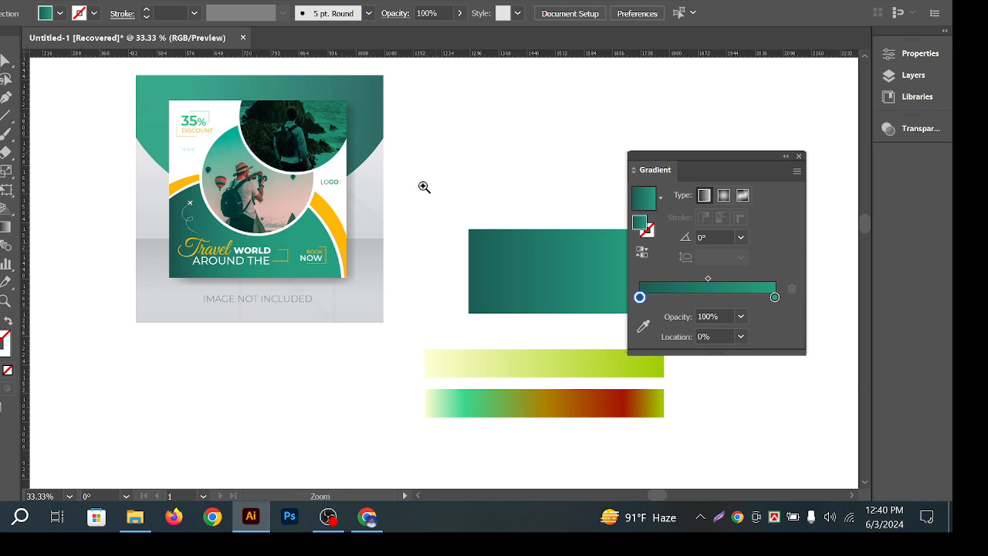
pyautogui.moveTo(423, 188); pyautogui.dragTo(378, 200)
pyautogui.moveTo(456, 200); pyautogui.dragTo(452, 163)
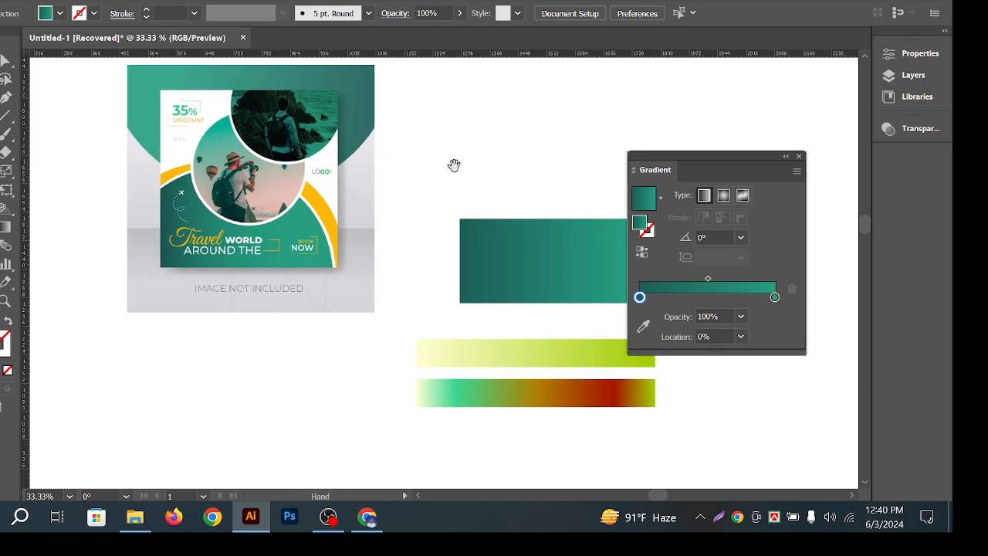
pyautogui.moveTo(352, 212); pyautogui.dragTo(353, 198)
pyautogui.press('v')
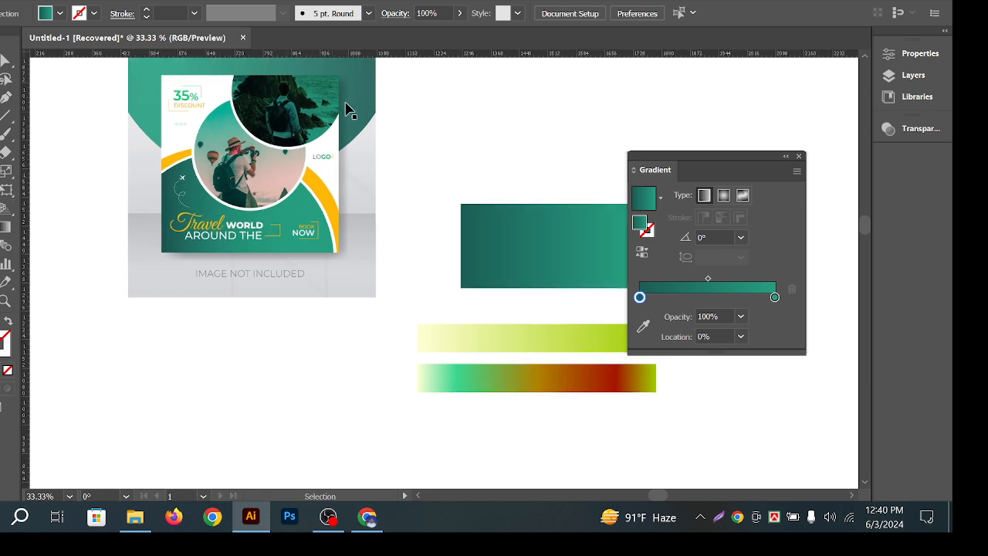
pyautogui.click(347, 104)
pyautogui.moveTo(411, 118); pyautogui.dragTo(423, 160)
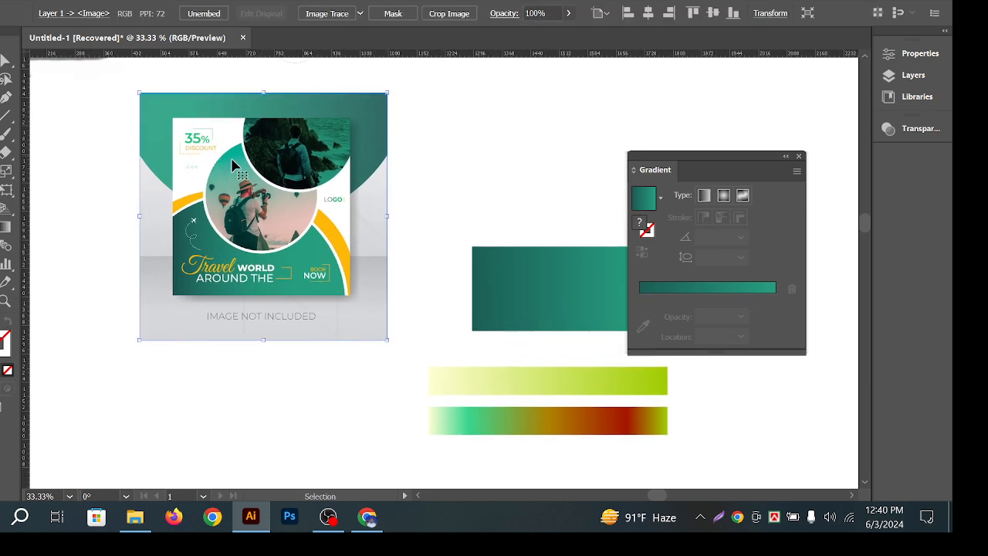
pyautogui.click(458, 177)
pyautogui.moveTo(416, 207); pyautogui.dragTo(375, 214)
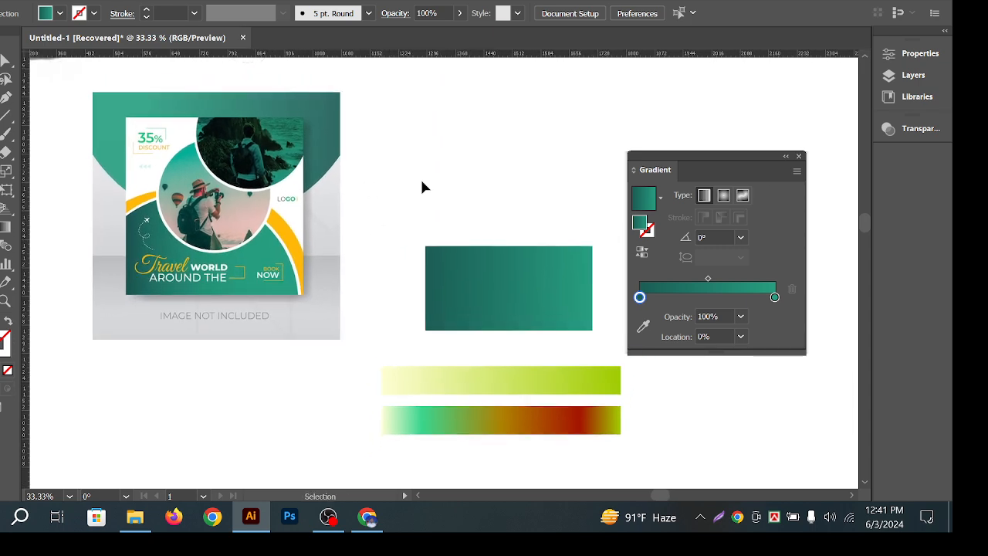
pyautogui.moveTo(419, 177); pyautogui.dragTo(343, 129)
pyautogui.moveTo(433, 217); pyautogui.dragTo(495, 235)
pyautogui.moveTo(424, 267); pyautogui.dragTo(441, 216)
pyautogui.moveTo(523, 228); pyautogui.dragTo(553, 193)
pyautogui.hotkey('ctrl', 'z')
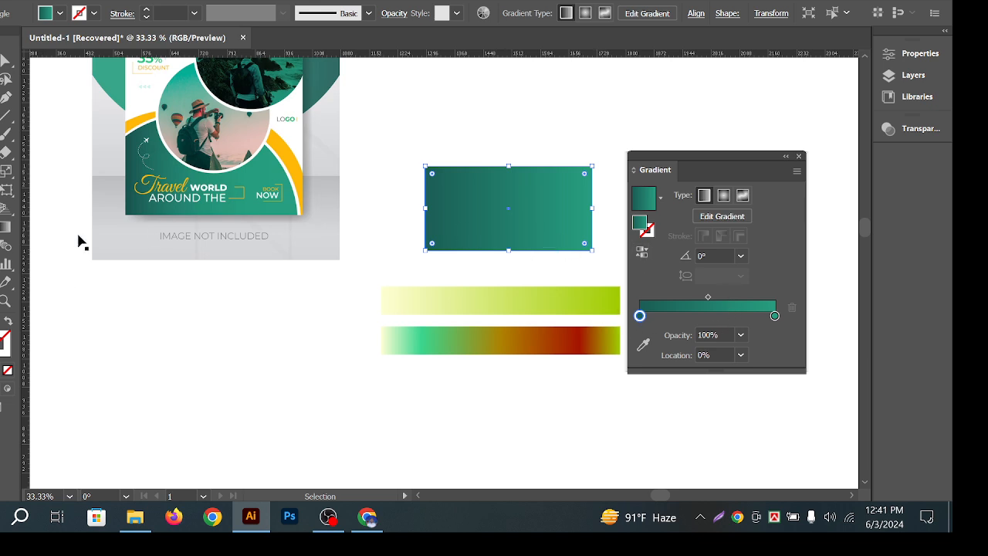
# Adjust the green rectangle's start gradient stop at 0% to red 0 and green 95
pyautogui.click(5, 225)
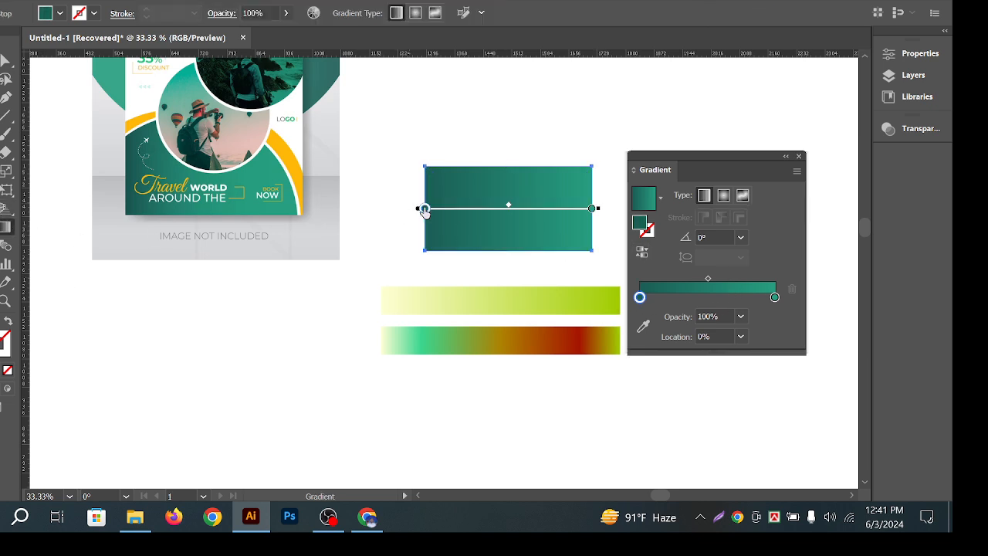
pyautogui.doubleClick(424, 210)
pyautogui.click(226, 260)
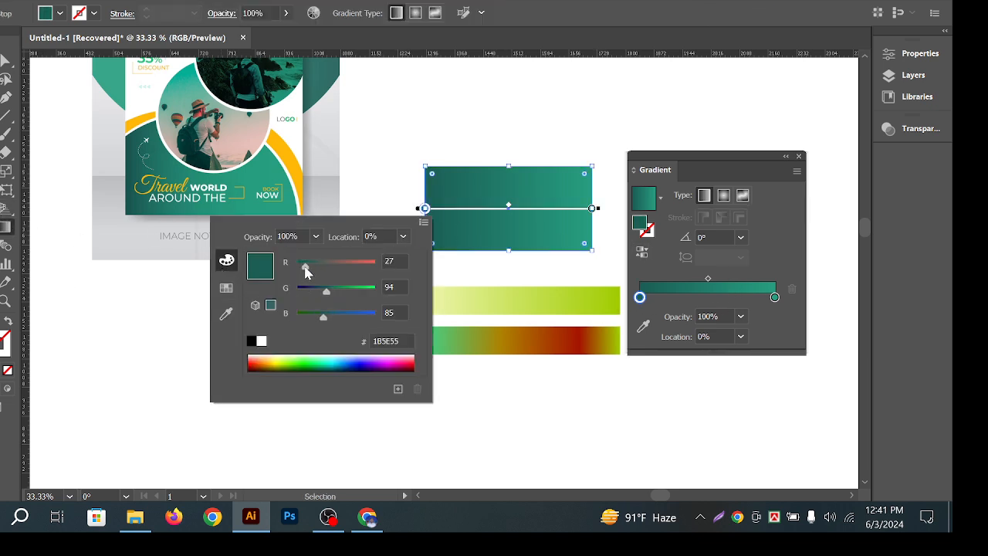
pyautogui.moveTo(305, 268); pyautogui.dragTo(242, 263)
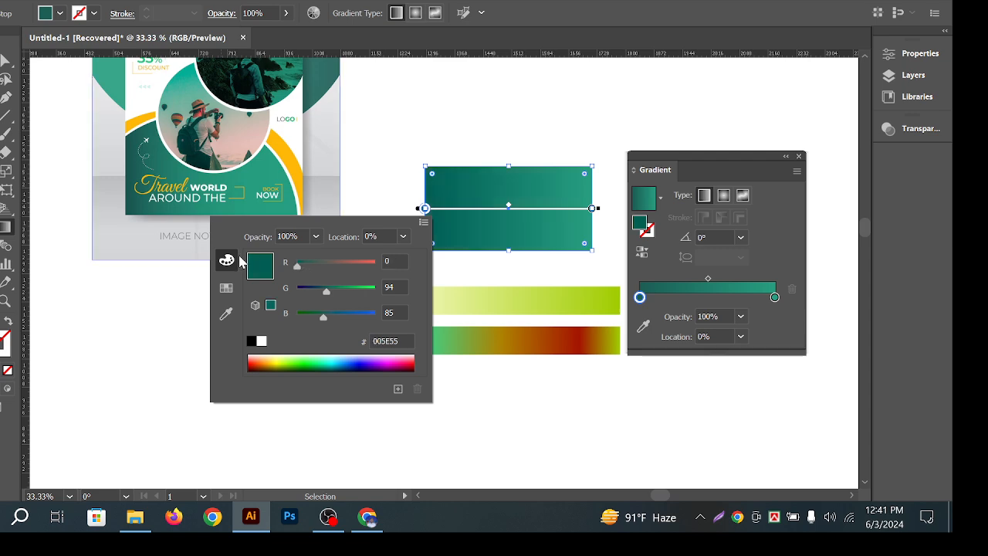
pyautogui.click(394, 286)
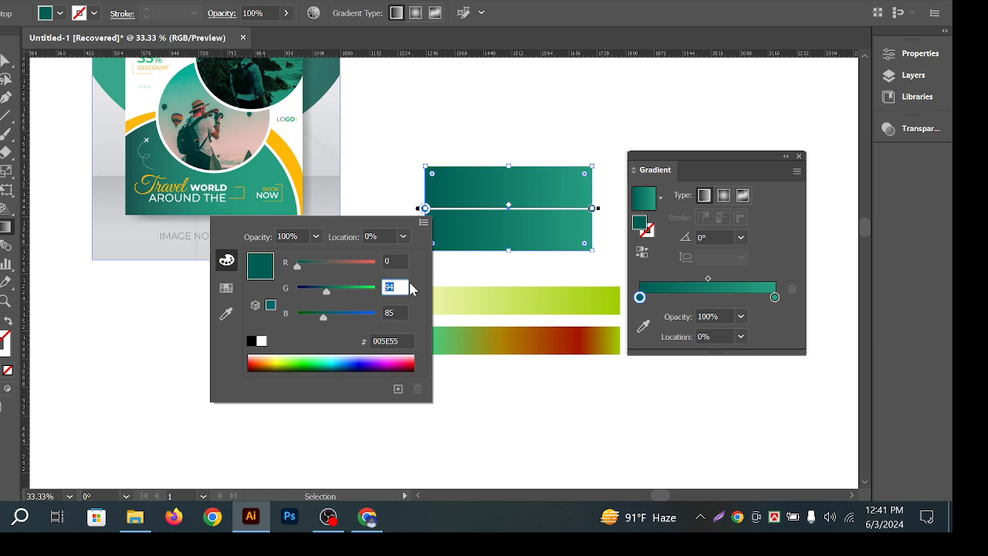
pyautogui.write('95')
pyautogui.press('Tab')
pyautogui.click(403, 287)
pyautogui.press('Tab')
pyautogui.click(399, 286)
pyautogui.click(389, 315)
pyautogui.click(607, 207)
# Set the rectangle's end gradient stop at 100% to red 0, green 170 and blue 130, and deselect the rectangle
pyautogui.doubleClick(592, 208)
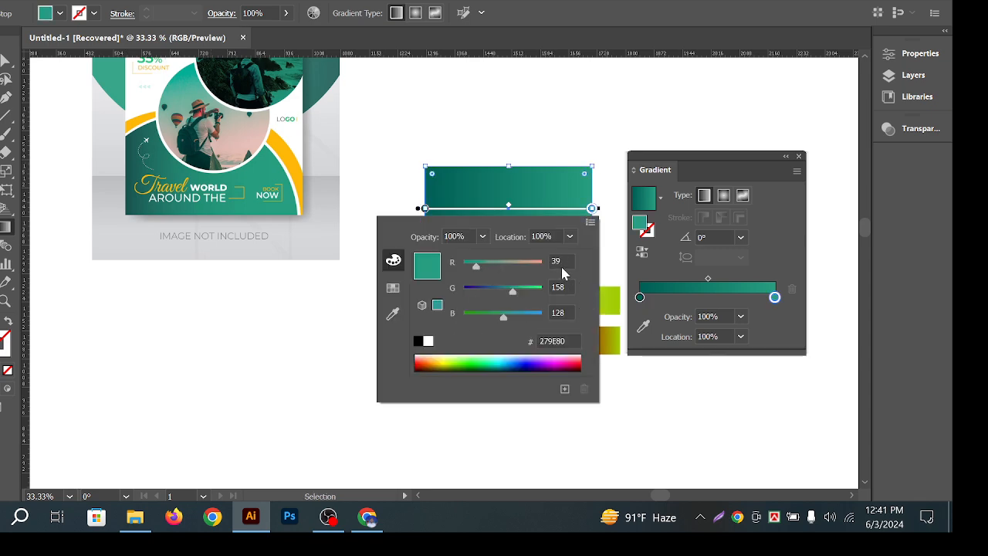
pyautogui.moveTo(476, 266); pyautogui.dragTo(350, 265)
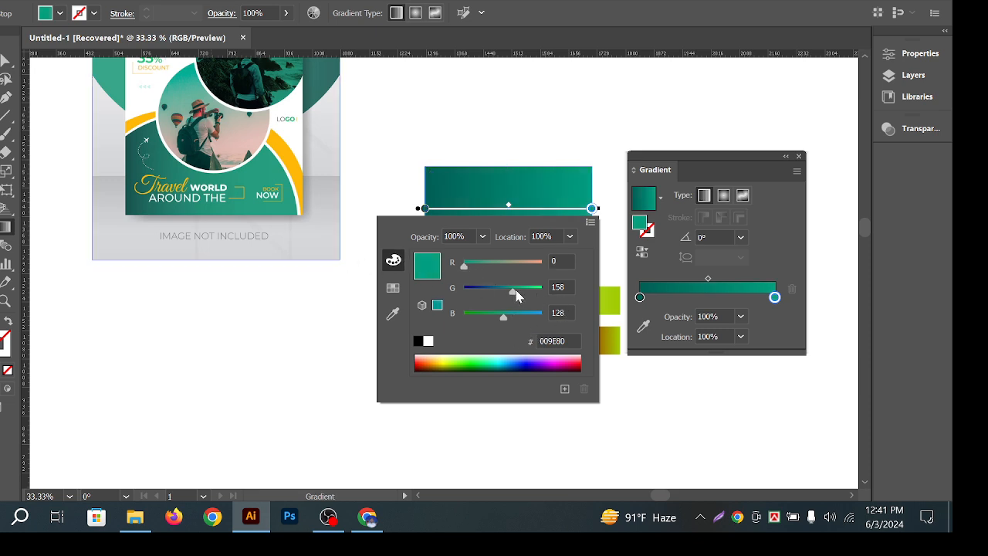
pyautogui.moveTo(515, 291); pyautogui.dragTo(520, 297)
pyautogui.click(564, 287)
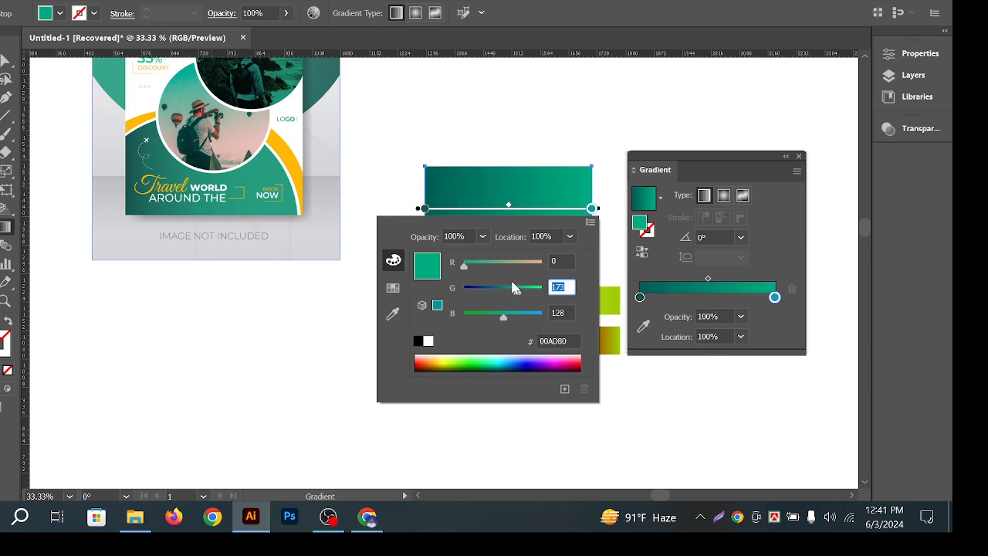
pyautogui.write('170')
pyautogui.press('Tab')
pyautogui.write('130')
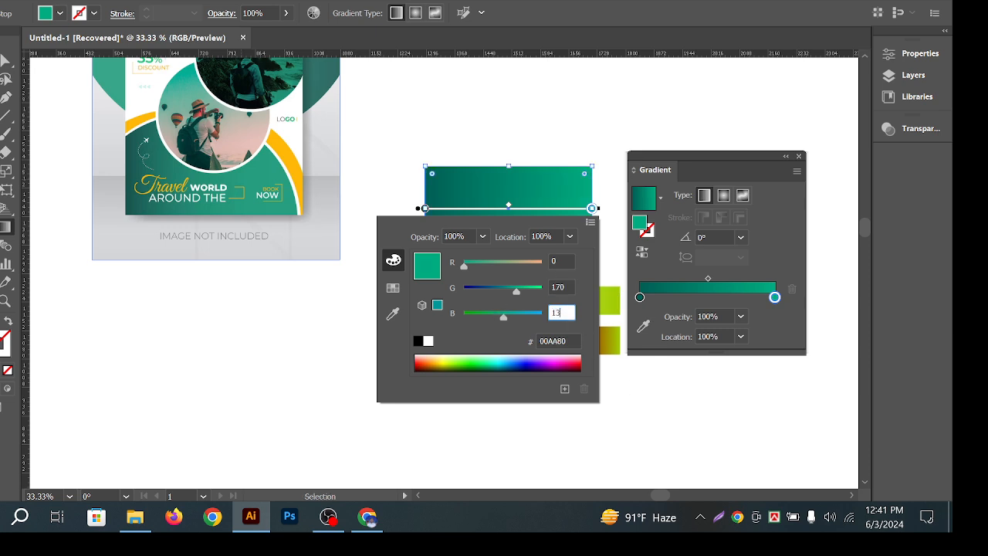
pyautogui.click(532, 136)
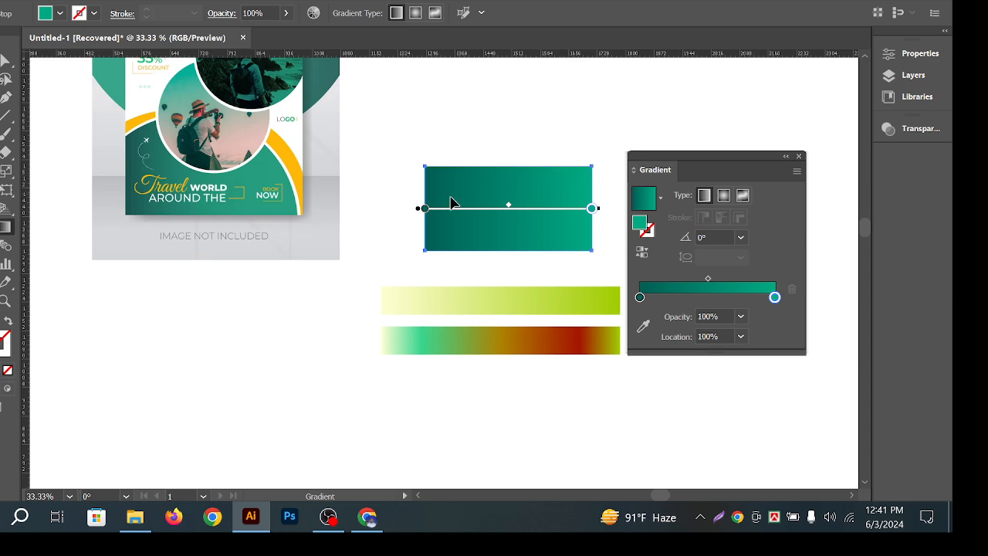
pyautogui.click(473, 141)
pyautogui.moveTo(584, 225); pyautogui.dragTo(516, 204)
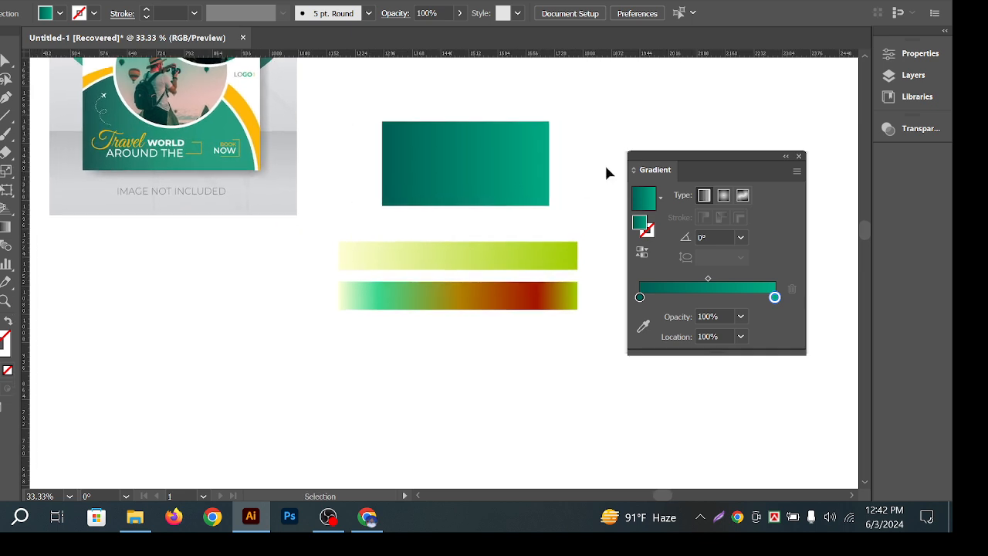
pyautogui.click(503, 165)
pyautogui.click(556, 99)
pyautogui.click(460, 155)
pyautogui.click(656, 103)
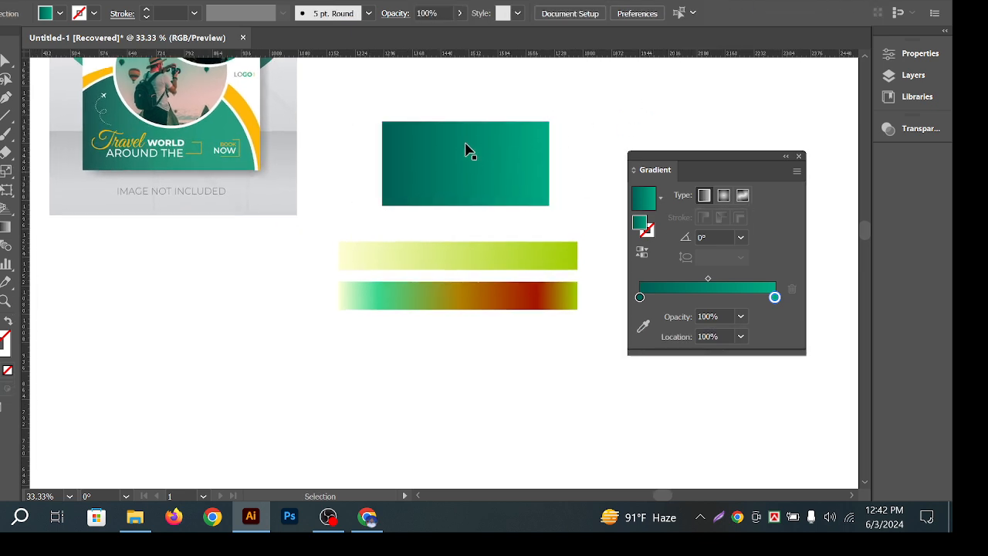
pyautogui.click(468, 150)
pyautogui.click(461, 101)
pyautogui.moveTo(461, 95); pyautogui.dragTo(466, 409)
pyautogui.click(455, 223)
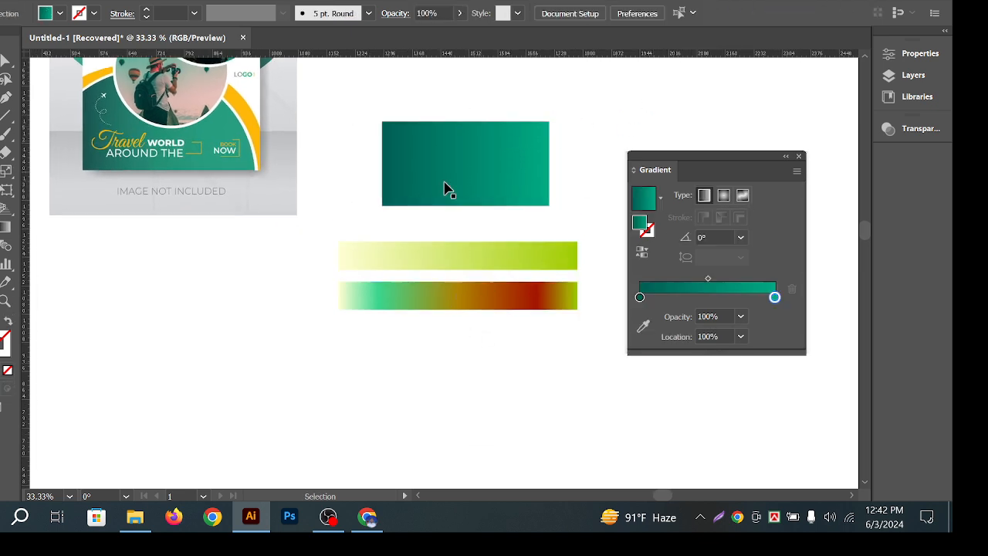
pyautogui.moveTo(475, 87); pyautogui.dragTo(468, 366)
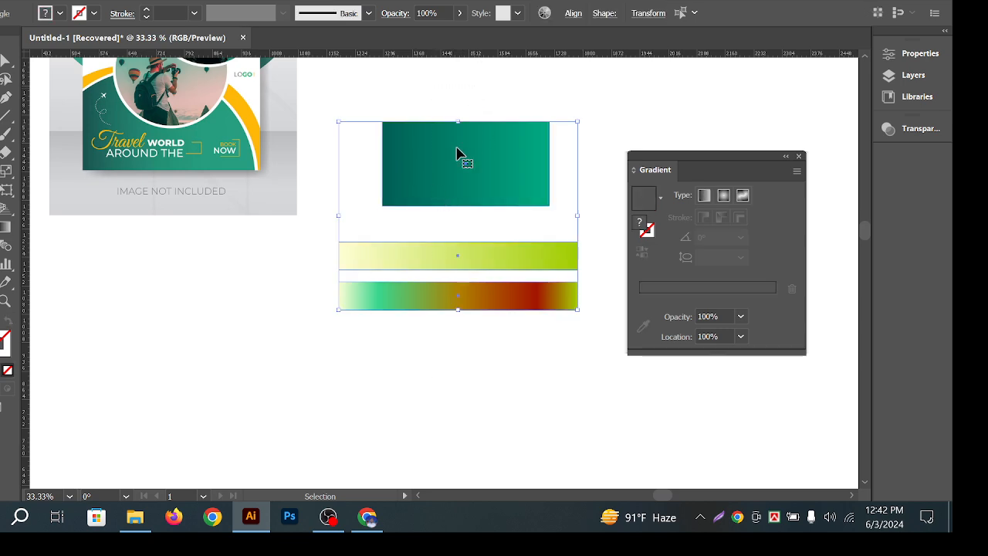
pyautogui.click(555, 152)
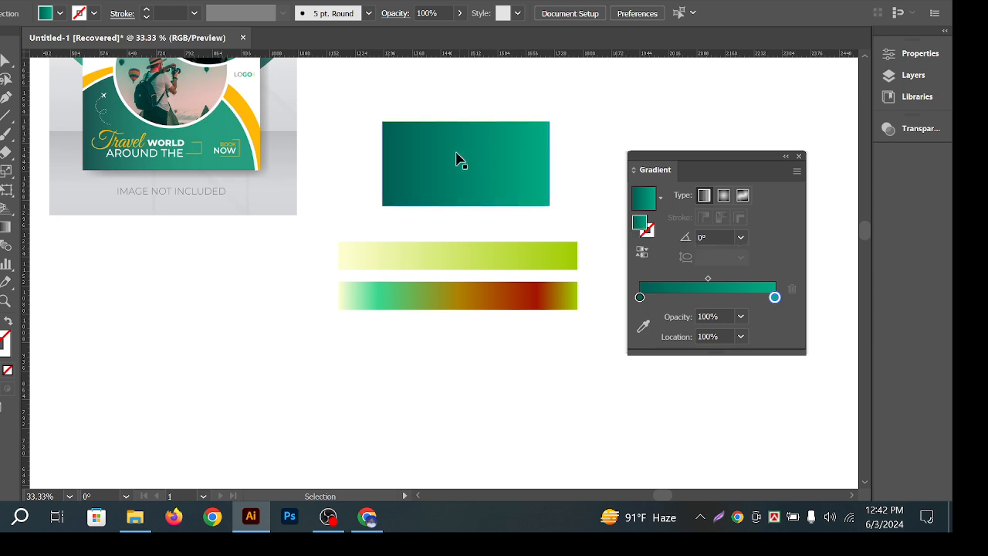
# Swap the green rectangle's fill and stroke so the gradient colours the outline, and set the stroke weight to 25 pt
pyautogui.click(480, 163)
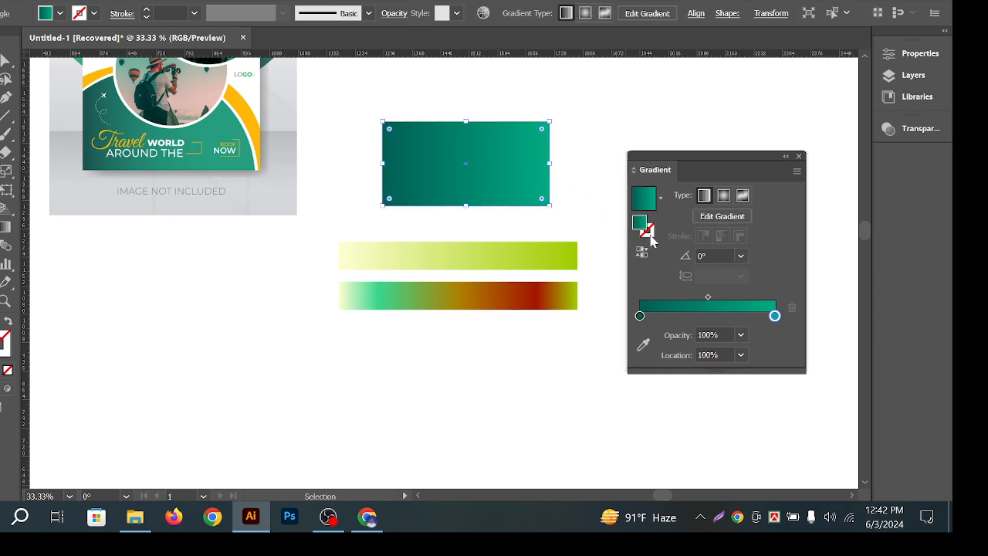
pyautogui.click(9, 323)
pyautogui.click(463, 146)
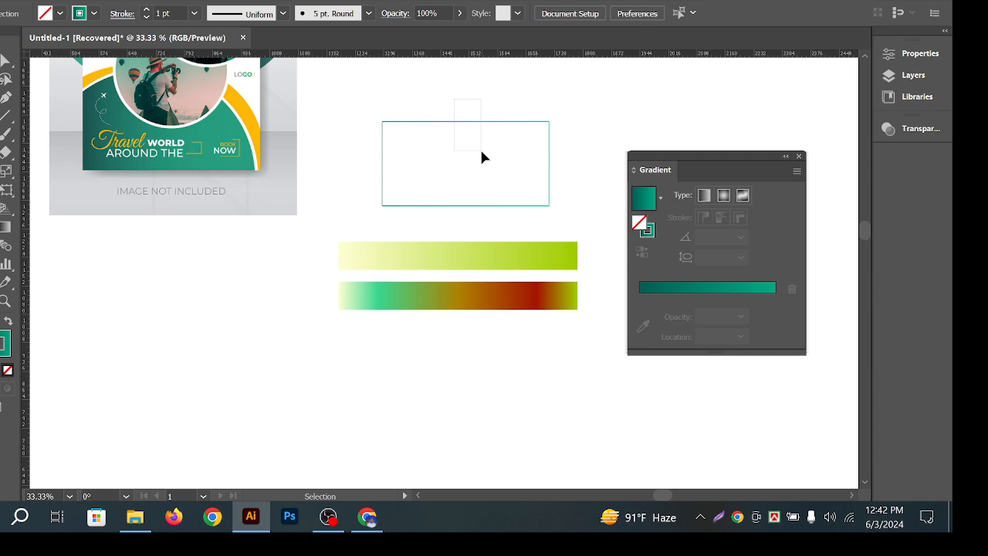
pyautogui.moveTo(481, 151); pyautogui.dragTo(483, 153)
pyautogui.click(164, 12)
pyautogui.scroll(3, 165, 12)
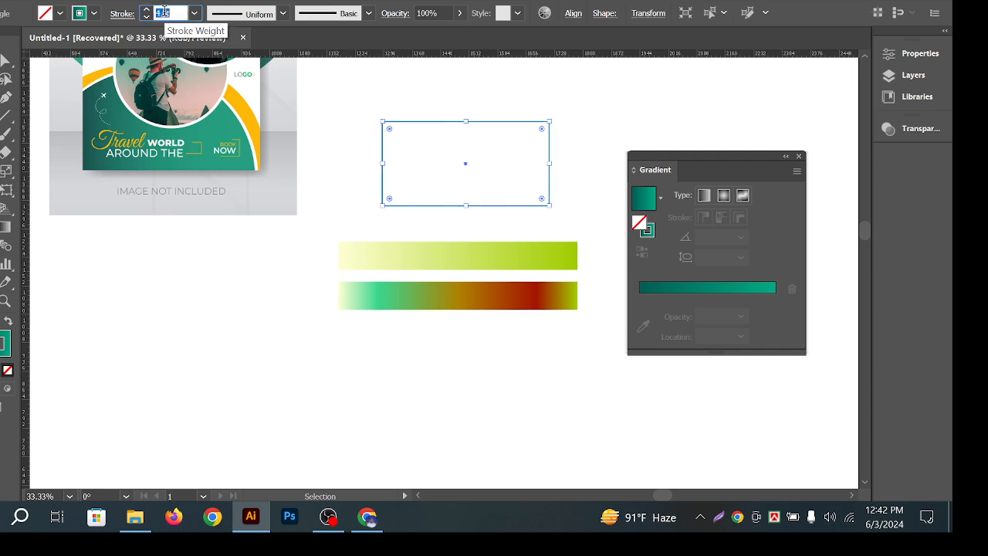
pyautogui.scroll(16, 165, 11)
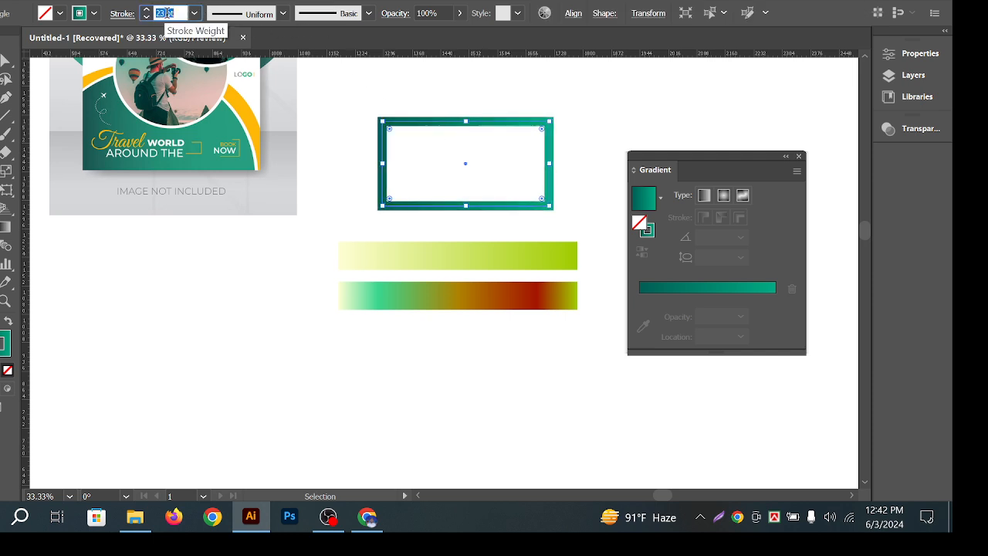
pyautogui.scroll(5, 166, 13)
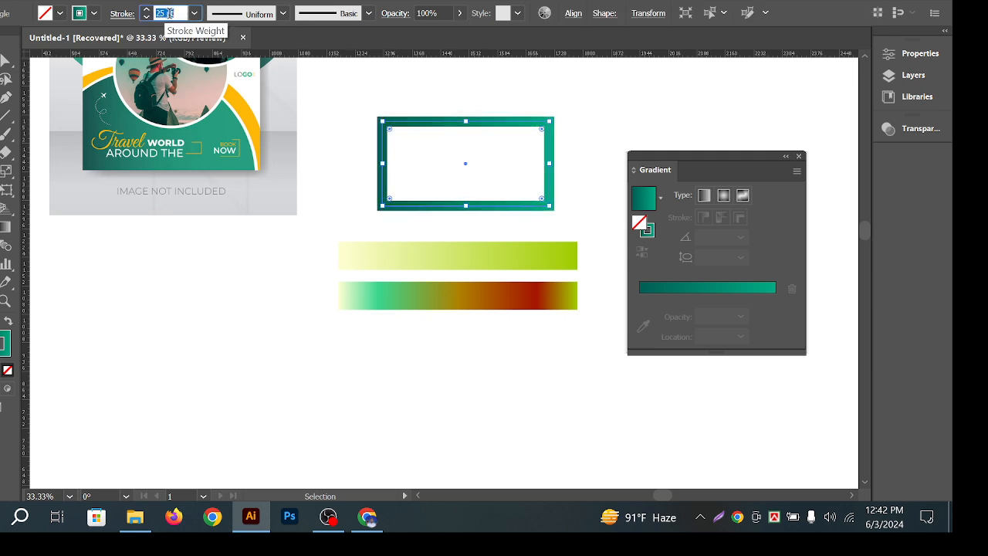
pyautogui.click(626, 121)
pyautogui.click(469, 204)
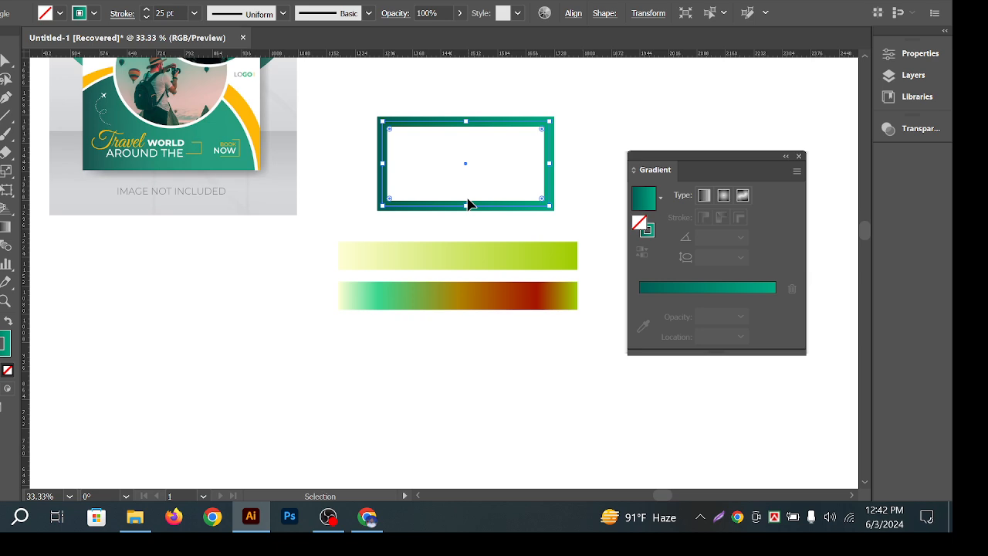
pyautogui.moveTo(351, 77); pyautogui.dragTo(464, 168)
pyautogui.click(575, 122)
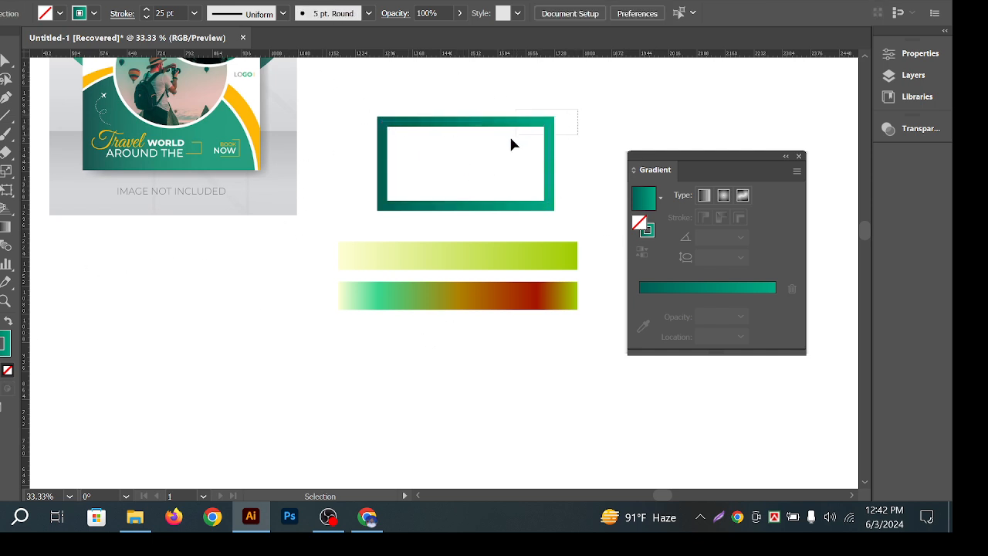
pyautogui.click(509, 134)
pyautogui.click(481, 99)
pyautogui.click(520, 150)
pyautogui.click(567, 133)
pyautogui.click(410, 155)
pyautogui.click(423, 143)
# Make the rectangle's stroke the active gradient target and swap its fill and stroke back so the gradient fills the shape
pyautogui.click(438, 169)
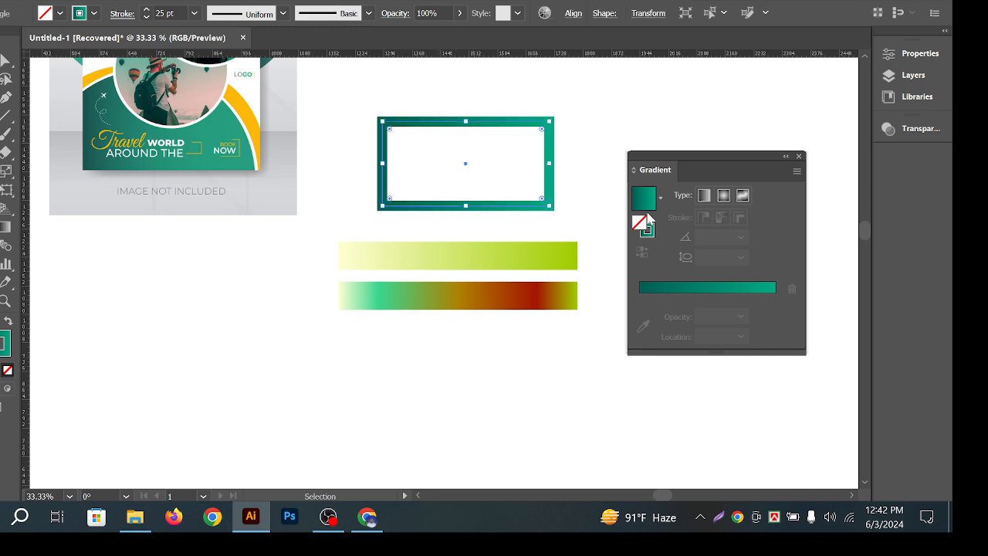
pyautogui.click(647, 230)
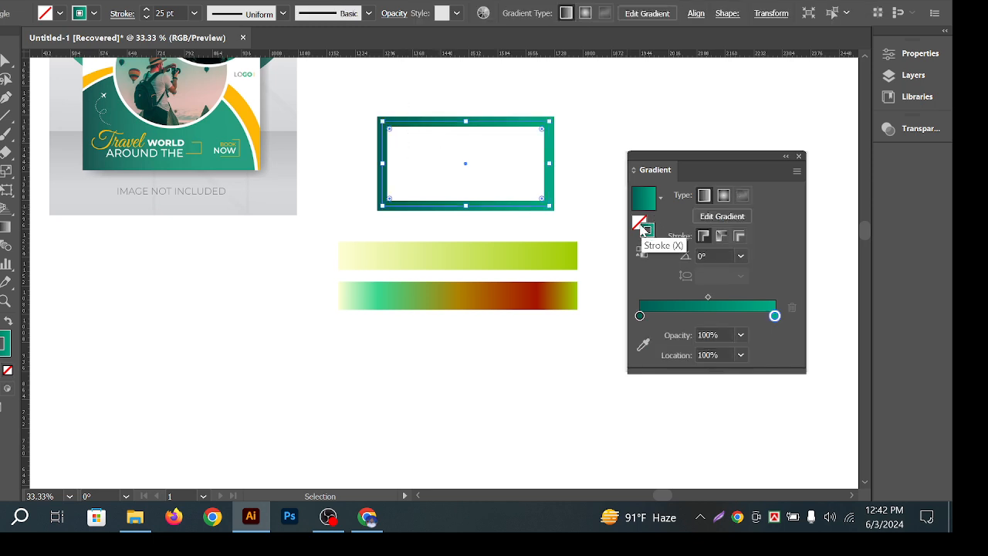
pyautogui.click(8, 320)
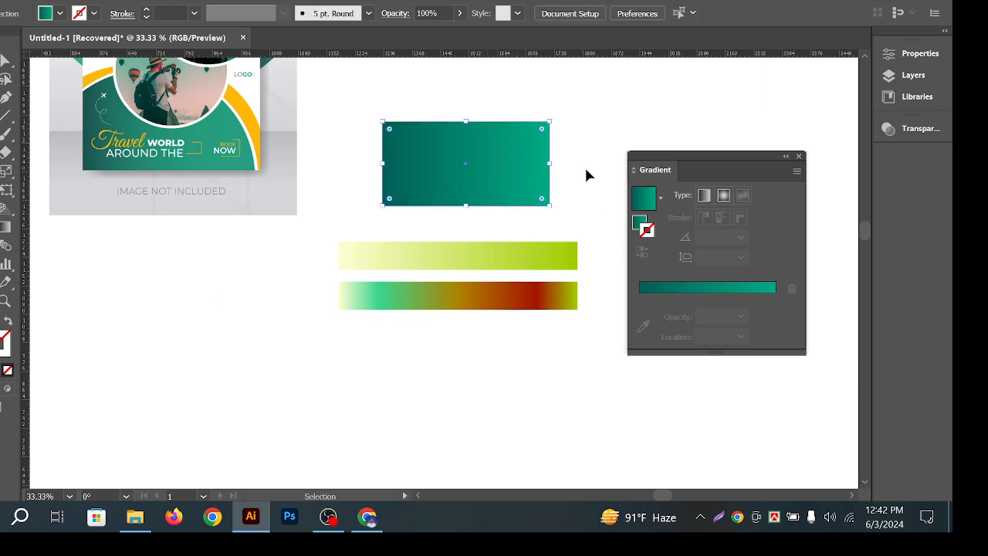
# Apply the green gradient to the rectangle's stroke, remove the stroke again, and deselect the rectangle
pyautogui.click(645, 201)
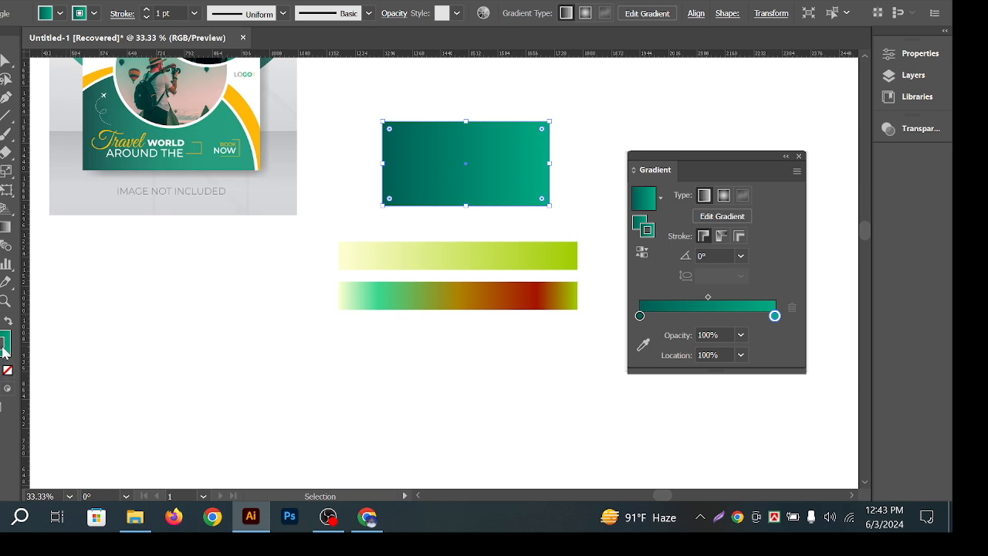
pyautogui.click(9, 371)
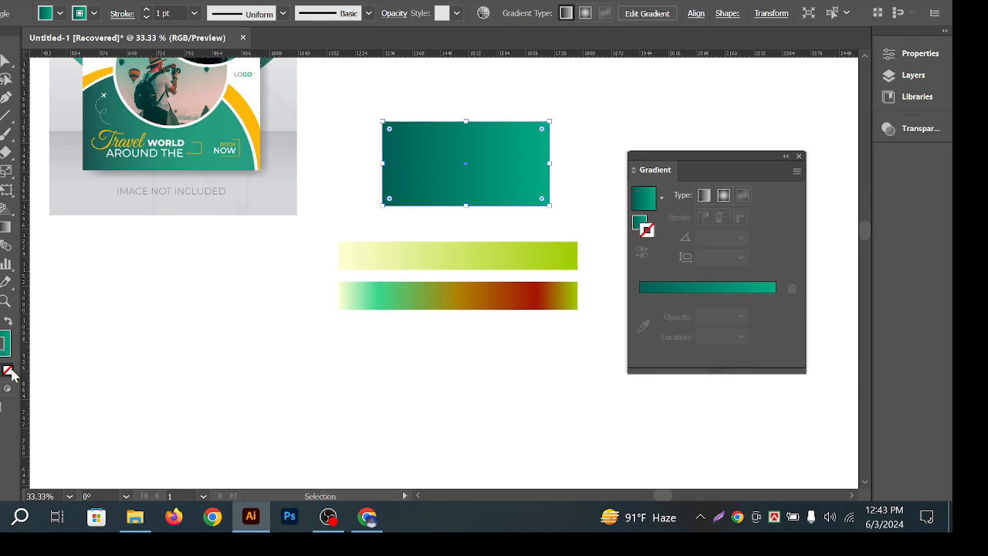
pyautogui.click(577, 158)
pyautogui.click(464, 169)
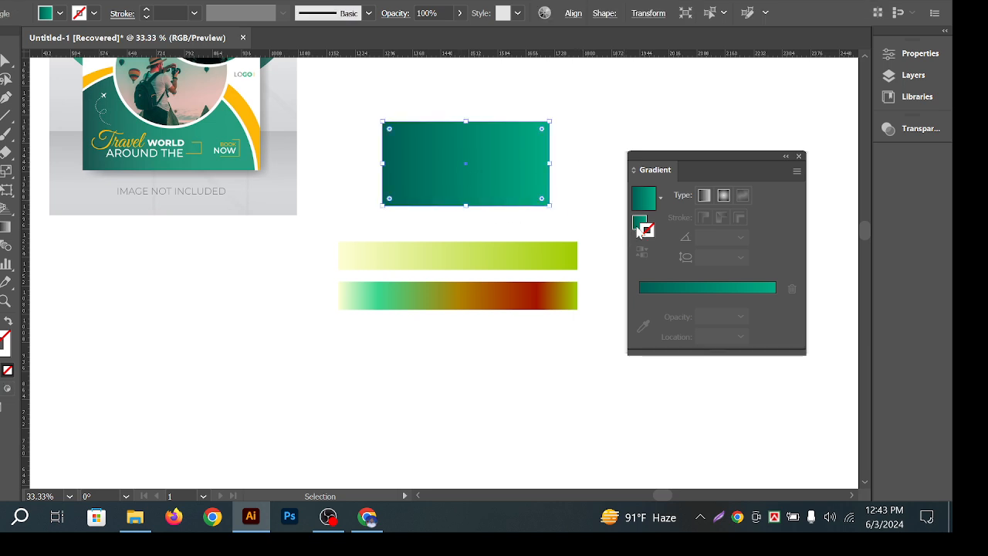
pyautogui.click(582, 233)
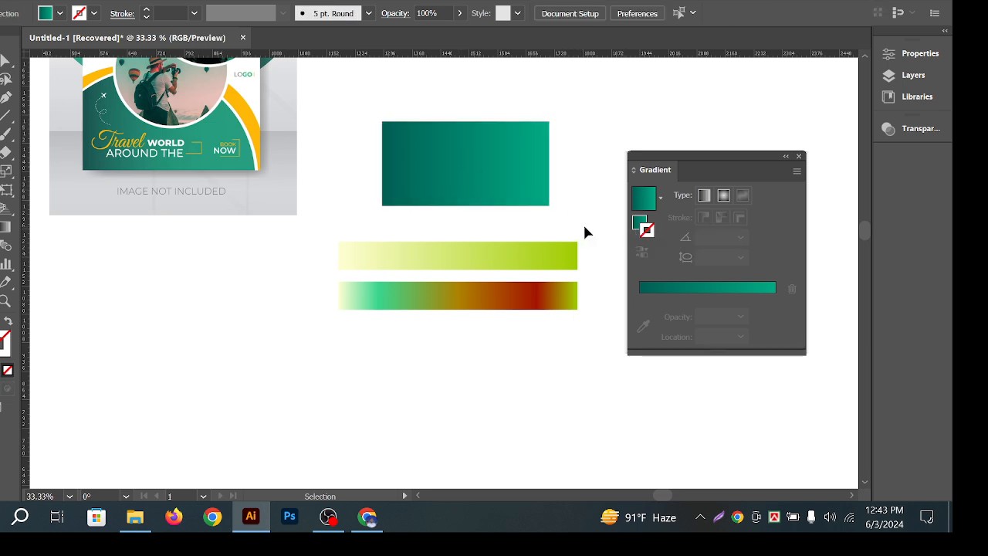
# Reverse the rectangle's fill gradient repeatedly, ending with the lighter green at the start and the dark green at the end
pyautogui.click(646, 223)
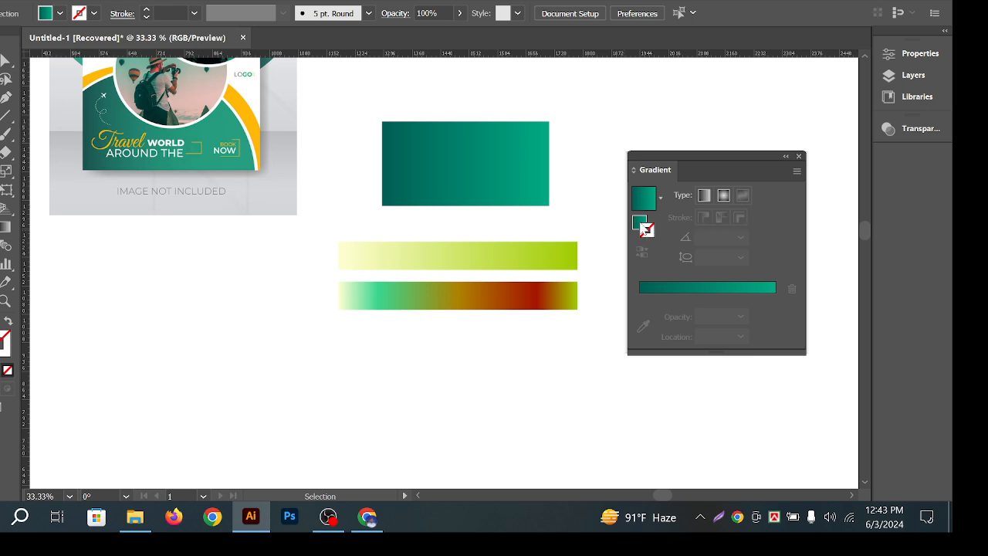
pyautogui.click(444, 170)
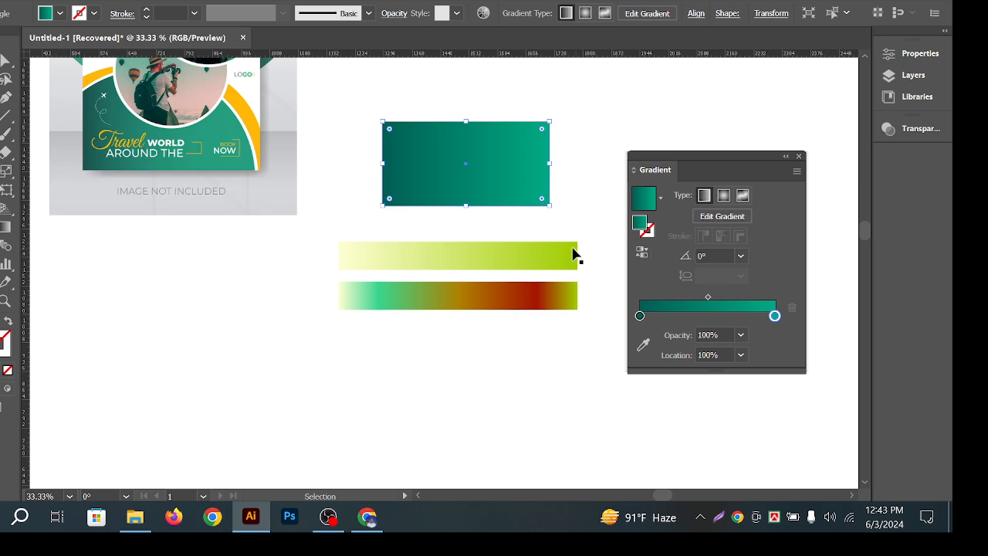
pyautogui.click(643, 254)
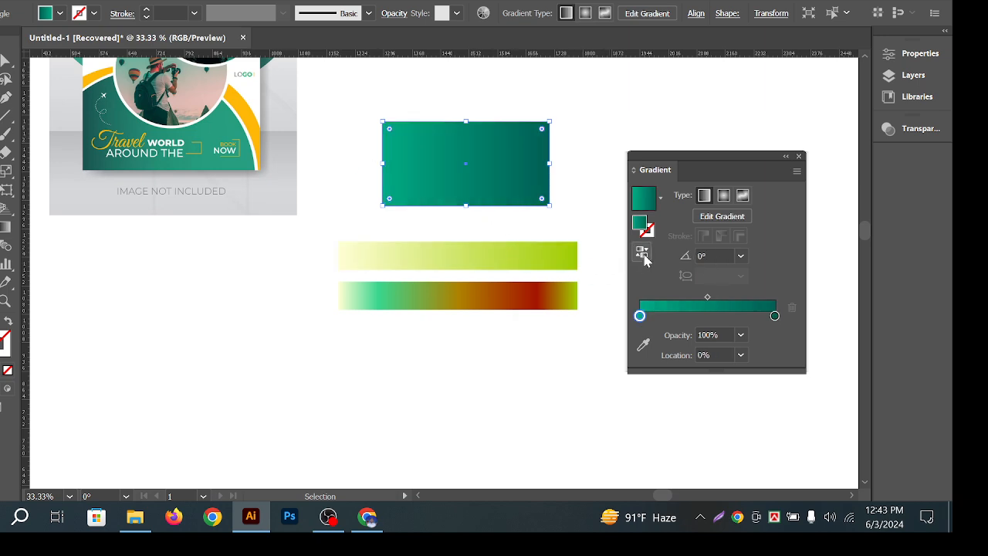
pyautogui.click(642, 253)
pyautogui.click(642, 253)
pyautogui.click(643, 254)
pyautogui.click(643, 253)
pyautogui.click(643, 253)
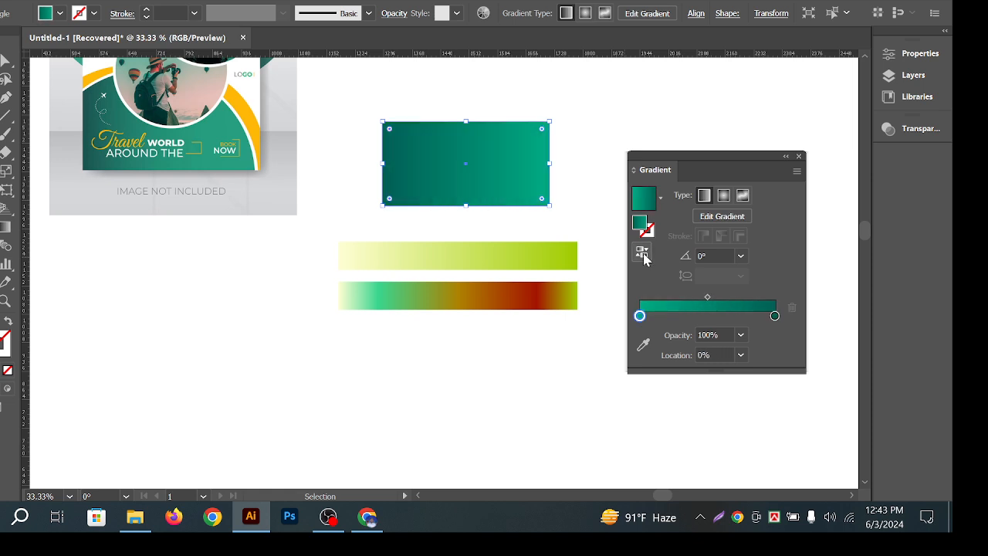
pyautogui.click(643, 253)
pyautogui.click(642, 254)
pyautogui.click(643, 254)
pyautogui.click(642, 254)
pyautogui.click(642, 253)
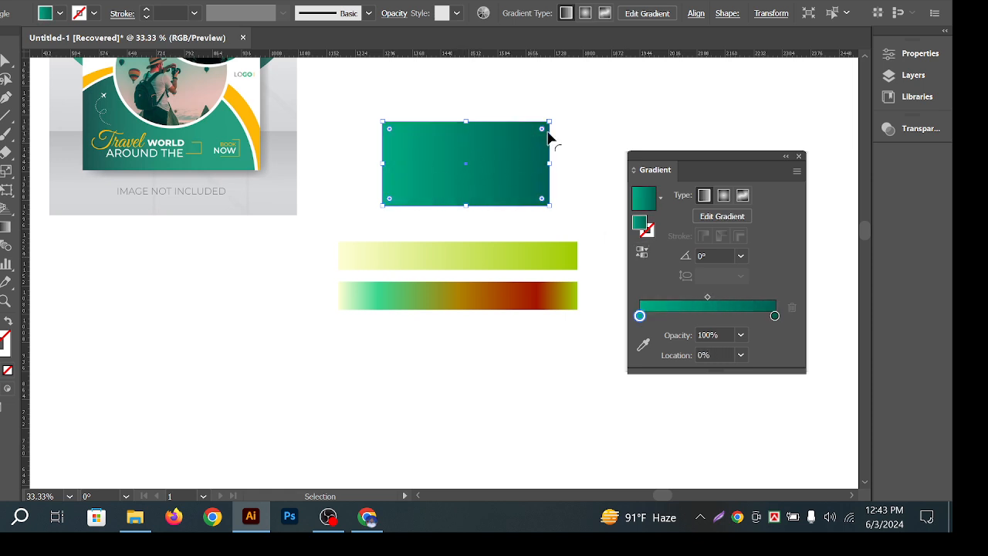
pyautogui.click(642, 253)
pyautogui.click(643, 253)
pyautogui.click(642, 253)
pyautogui.click(643, 253)
pyautogui.click(643, 254)
pyautogui.click(642, 254)
# Shift the midpoint of the upper yellow-green bar's gradient closer to its pale stop
pyautogui.click(741, 335)
pyautogui.click(765, 352)
pyautogui.click(457, 249)
pyautogui.press('g')
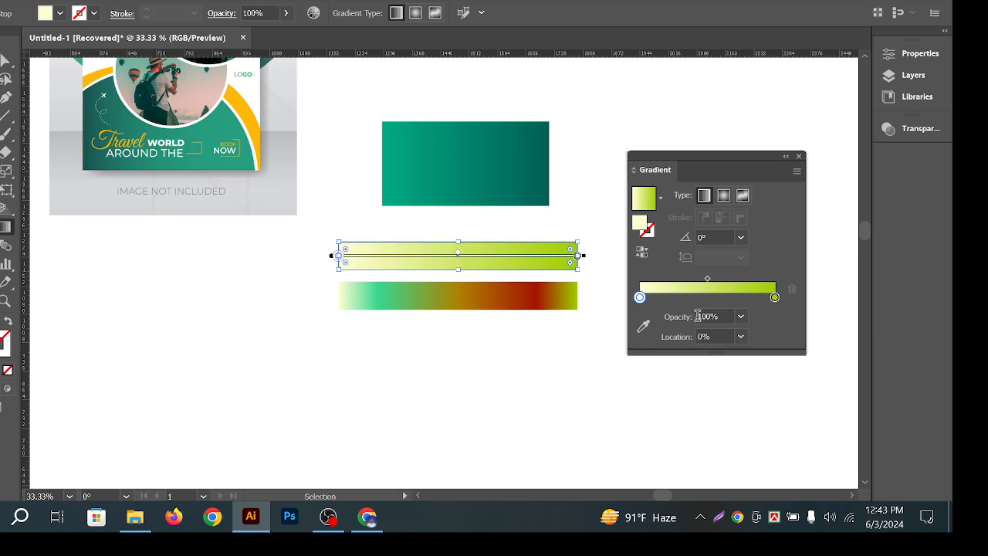
pyautogui.moveTo(458, 257); pyautogui.dragTo(417, 253)
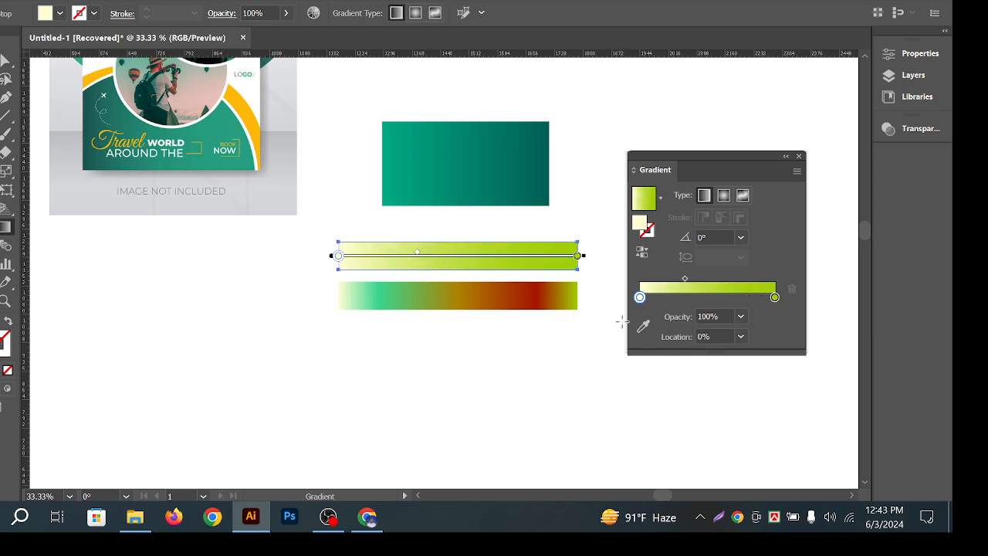
# Set the pale stop's location on the yellow-green bar to 60%, and return the stop to the start of the gradient
pyautogui.click(712, 337)
pyautogui.click(741, 336)
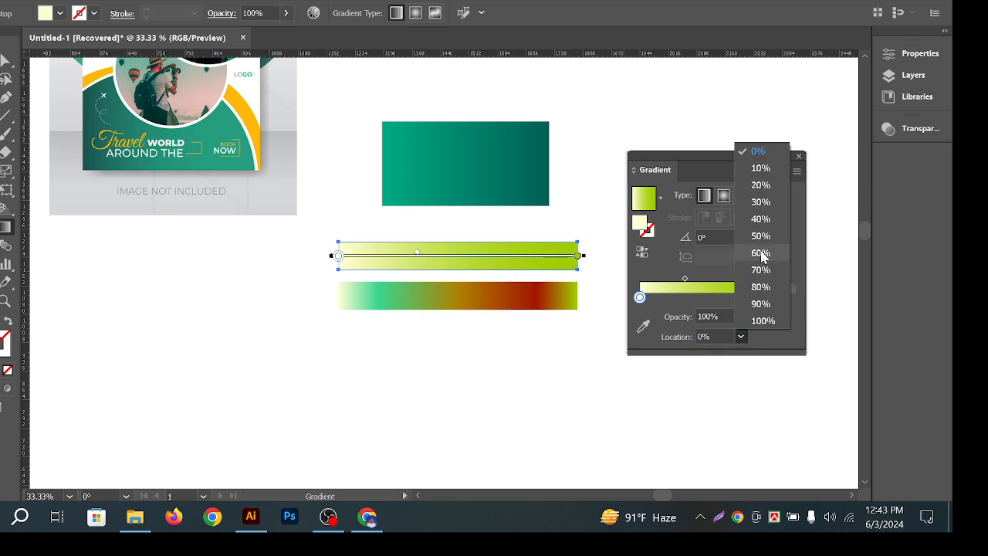
pyautogui.click(761, 253)
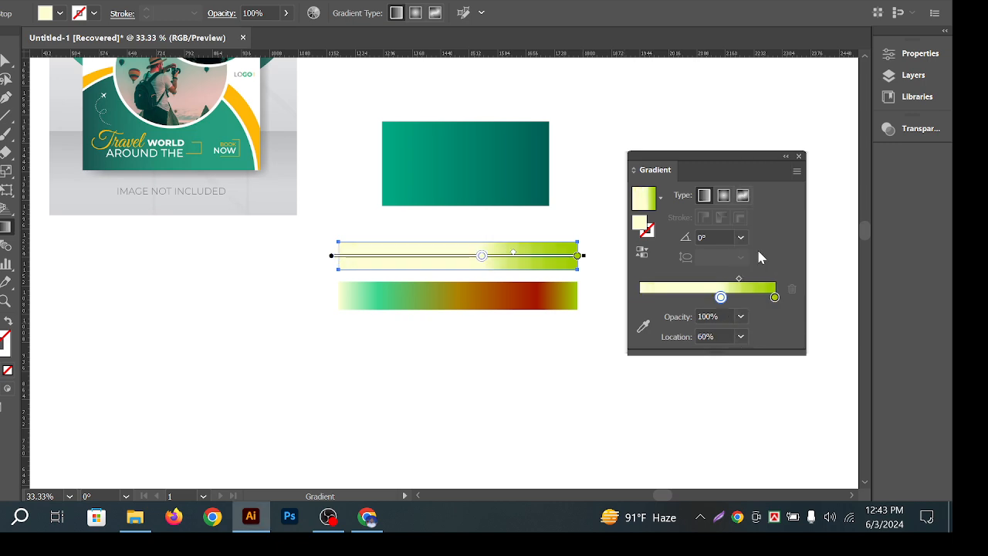
pyautogui.click(740, 337)
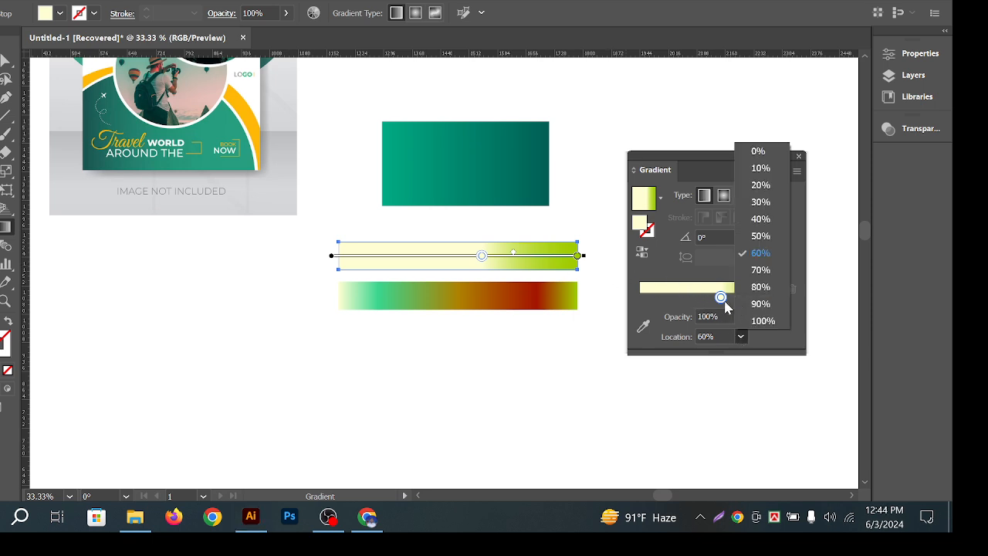
pyautogui.click(721, 297)
pyautogui.moveTo(721, 297); pyautogui.dragTo(581, 292)
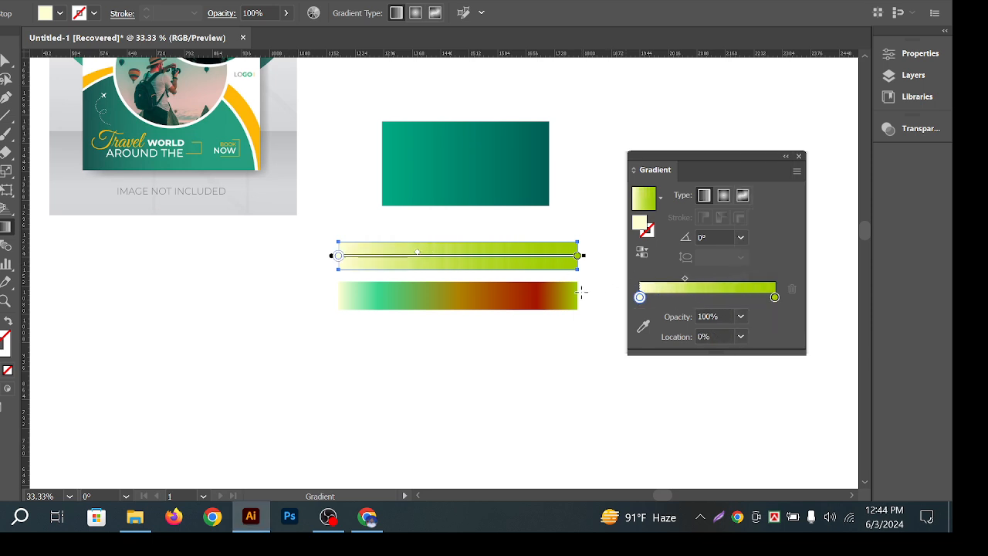
# Try the bar's pale stop at a location of 100%, reset it to 0%, and move the midpoint back to about the bar's centre
pyautogui.press('v')
pyautogui.click(741, 337)
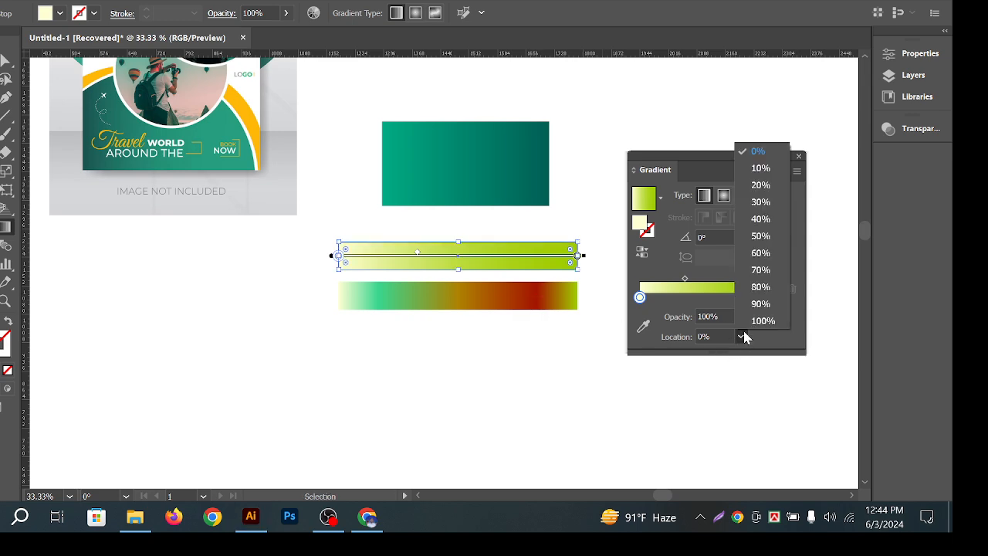
pyautogui.click(763, 157)
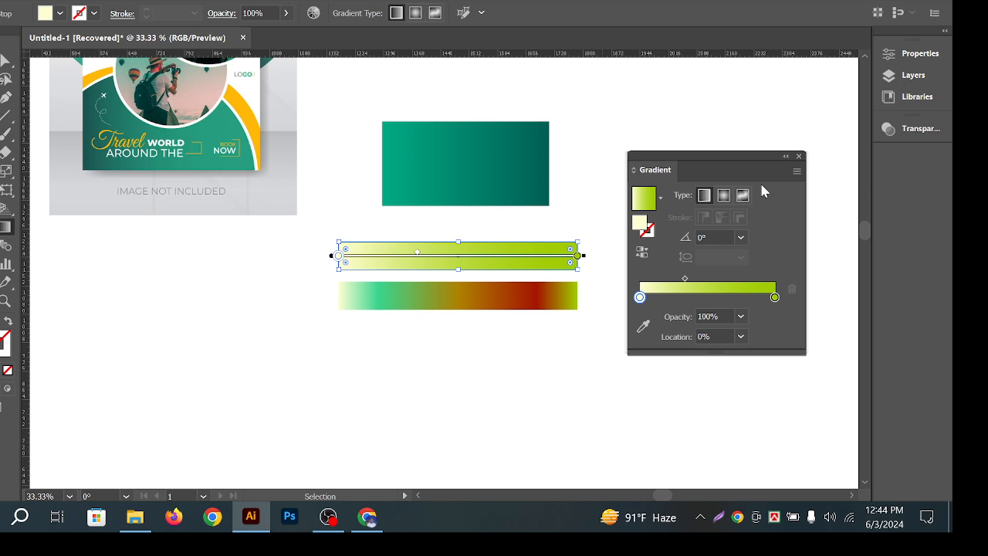
pyautogui.click(741, 336)
pyautogui.click(760, 321)
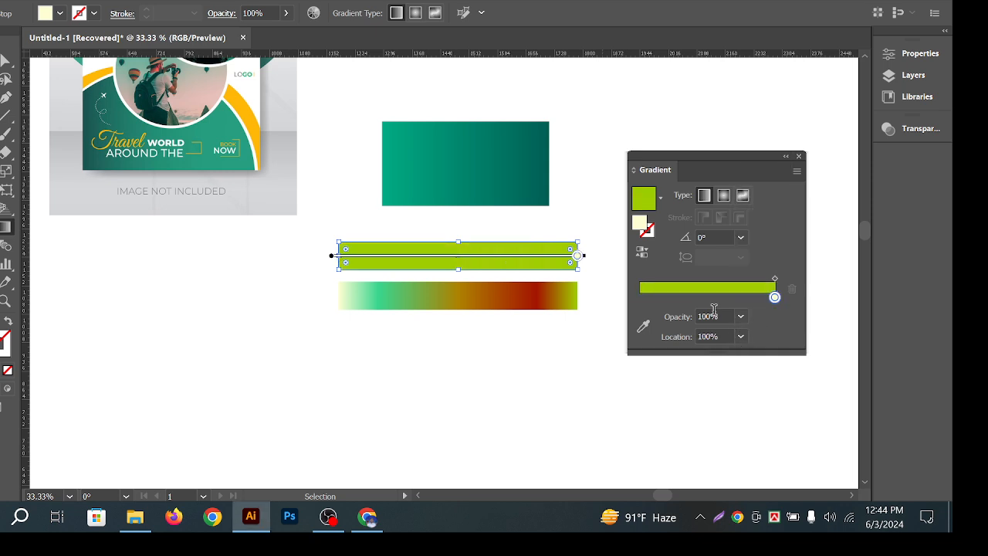
pyautogui.click(740, 336)
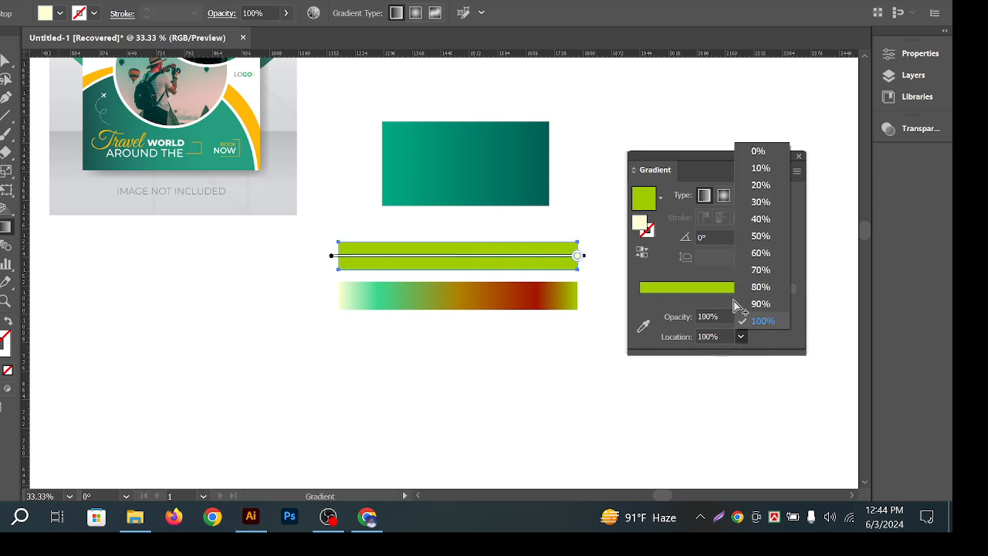
pyautogui.click(760, 151)
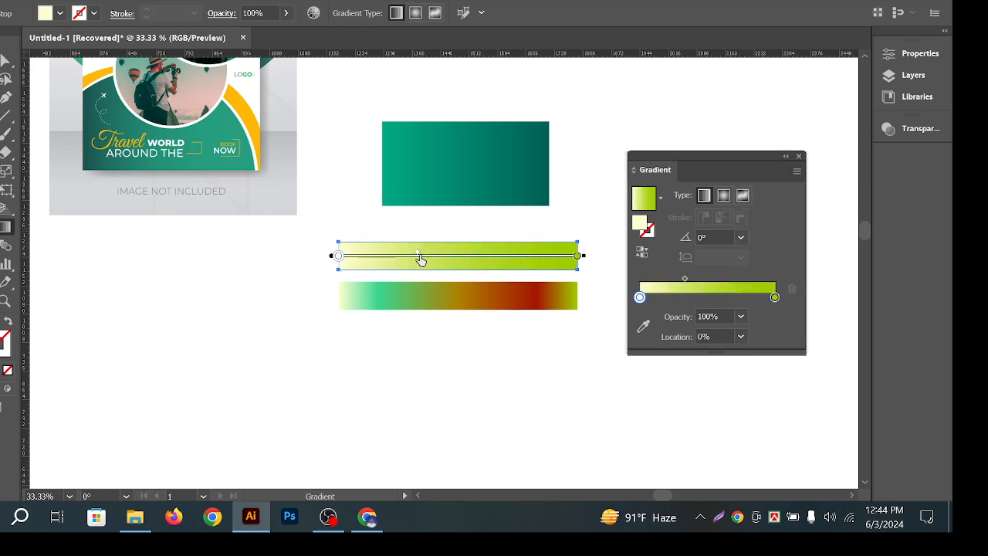
pyautogui.moveTo(419, 258); pyautogui.dragTo(462, 267)
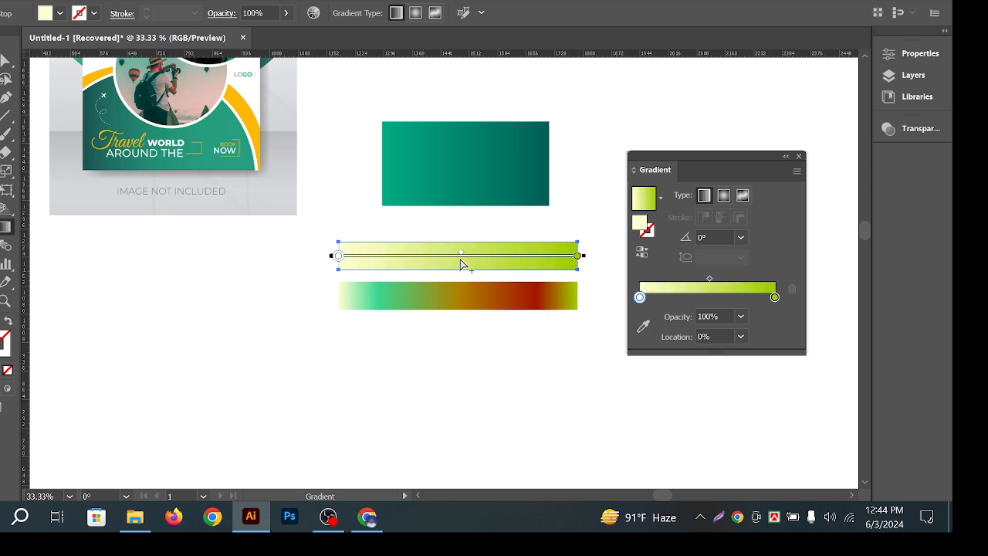
pyautogui.press('v')
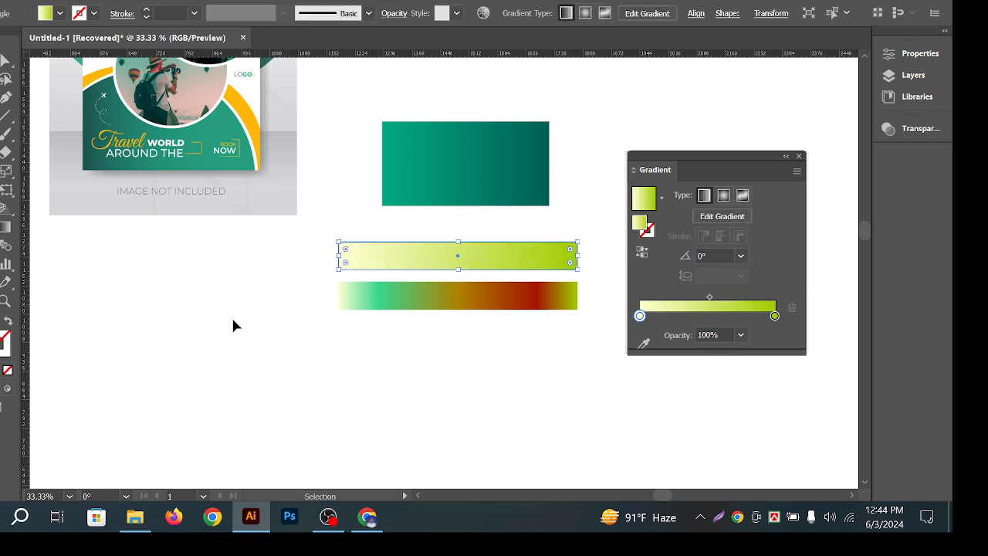
# Redraw the green rectangle's gradient vertically, horizontally and diagonally, ending with a rising diagonal at about 25°
pyautogui.click(433, 186)
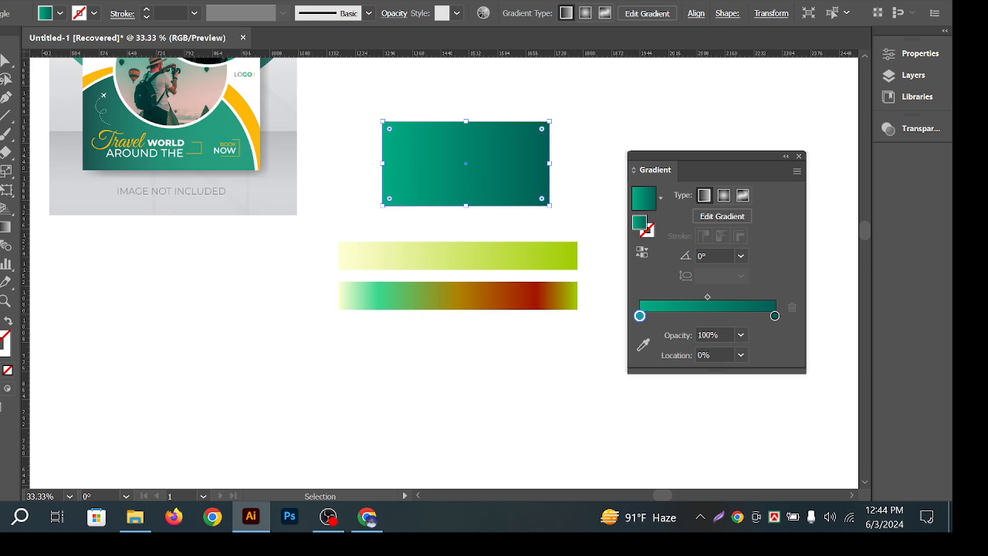
pyautogui.press('g')
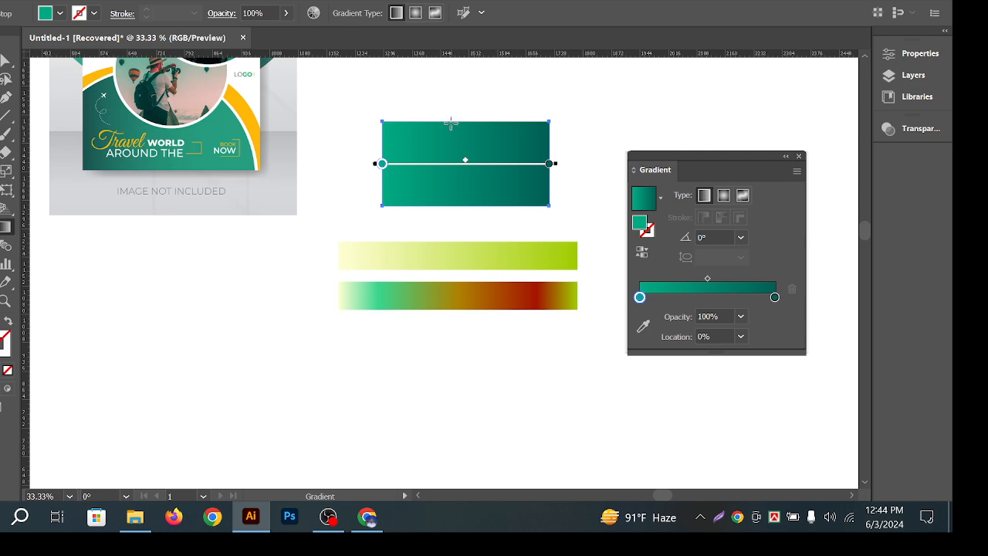
pyautogui.moveTo(469, 120)
pyautogui.mouseDown()
pyautogui.moveTo(476, 212)
pyautogui.moveTo(468, 199)
pyautogui.moveTo(482, 123)
pyautogui.moveTo(461, 151)
pyautogui.moveTo(465, 223)
pyautogui.moveTo(464, 207)
pyautogui.mouseUp()
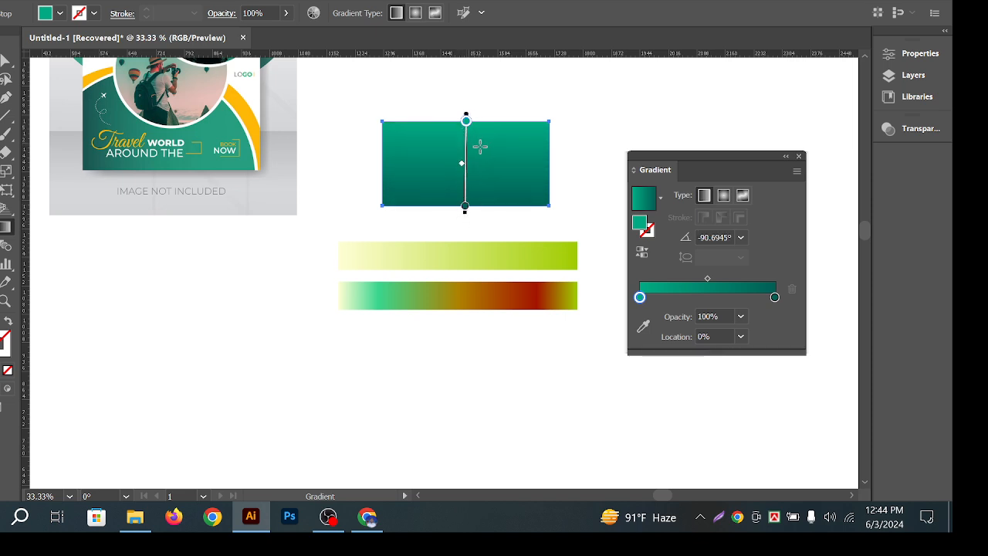
pyautogui.moveTo(381, 167); pyautogui.dragTo(555, 157)
pyautogui.moveTo(466, 119); pyautogui.dragTo(463, 211)
pyautogui.moveTo(359, 210); pyautogui.dragTo(581, 112)
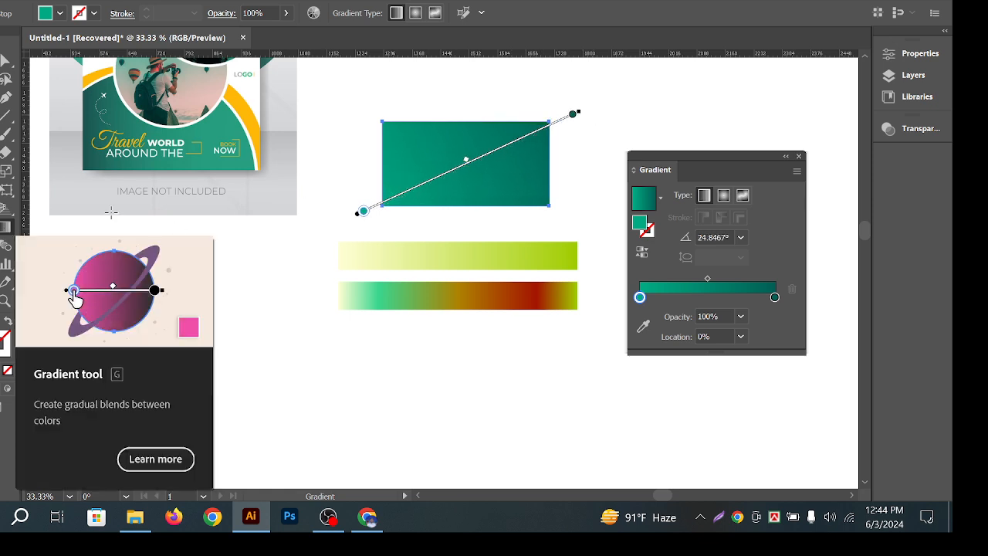
pyautogui.press('v')
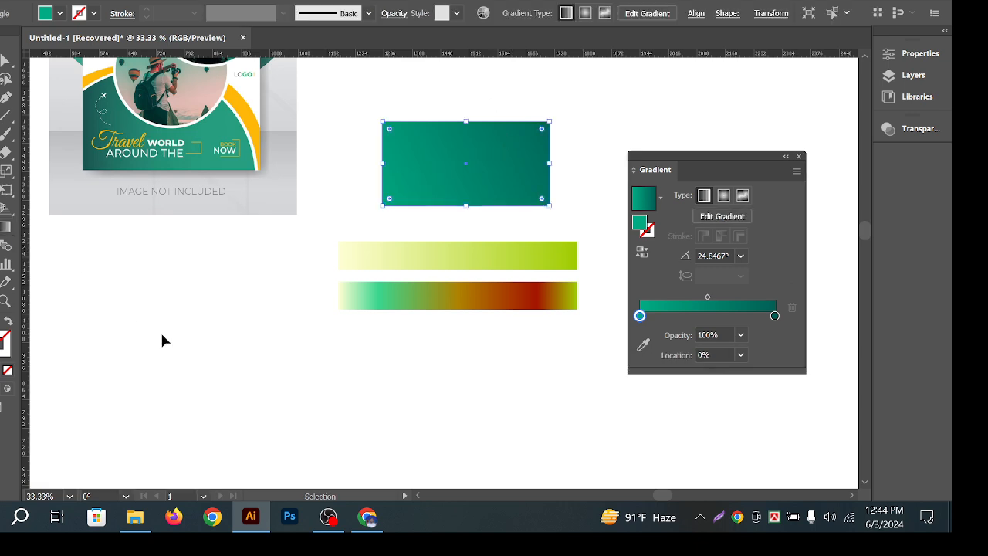
pyautogui.click(162, 335)
pyautogui.press('m')
pyautogui.moveTo(152, 305)
pyautogui.mouseDown()
pyautogui.moveTo(274, 479)
pyautogui.moveTo(254, 437)
pyautogui.mouseUp()
pyautogui.press('v')
pyautogui.press('Delete')
pyautogui.rightClick(6, 135)
pyautogui.click(46, 191)
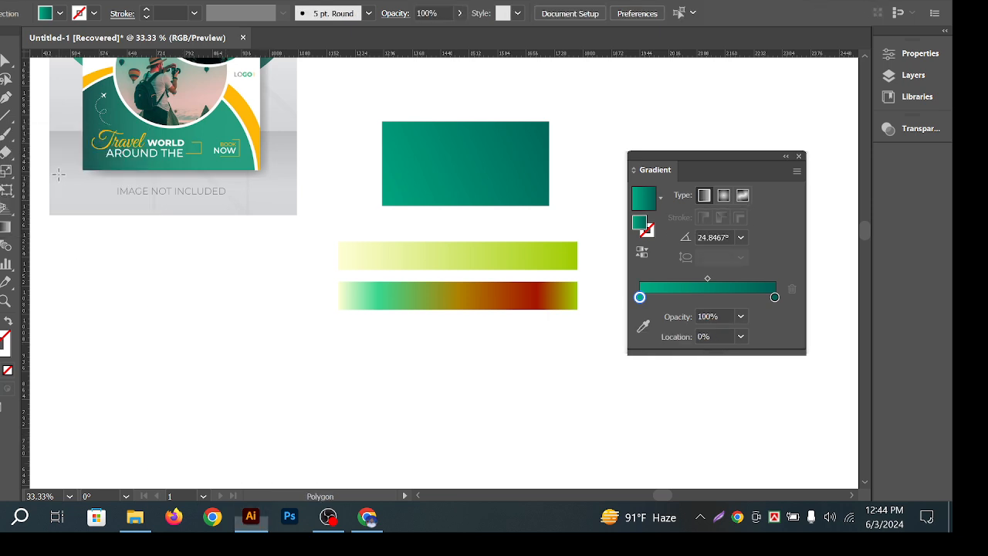
# Draw a large circle filled with the green gradient and position it below the flyer
pyautogui.rightClick(6, 134)
pyautogui.click(57, 173)
pyautogui.moveTo(159, 320); pyautogui.dragTo(257, 418)
pyautogui.press('v')
pyautogui.moveTo(209, 303); pyautogui.dragTo(227, 329)
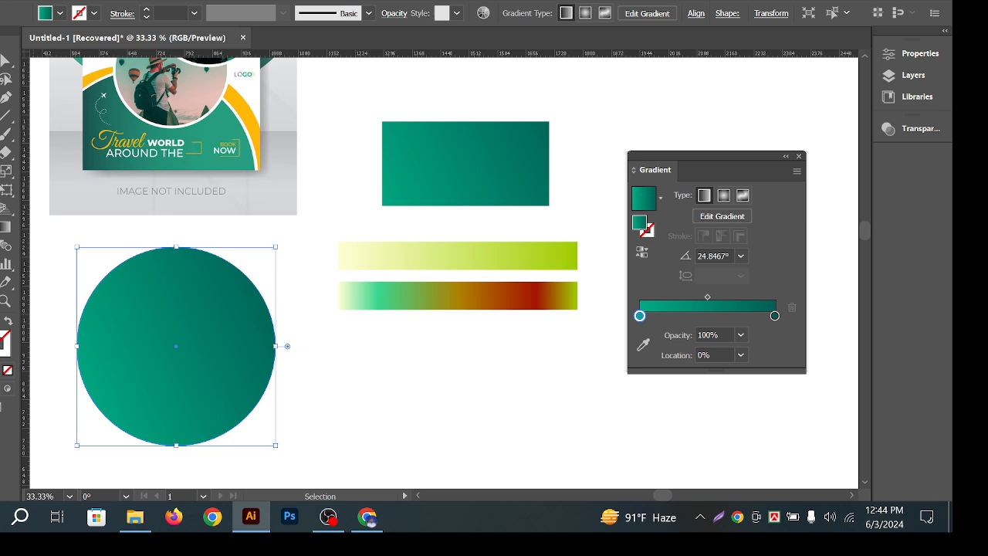
# Redraw the circle's gradient across it diagonally, vertically and horizontally, ending at an angle of about -41°
pyautogui.press('g')
pyautogui.moveTo(94, 282); pyautogui.dragTo(210, 379)
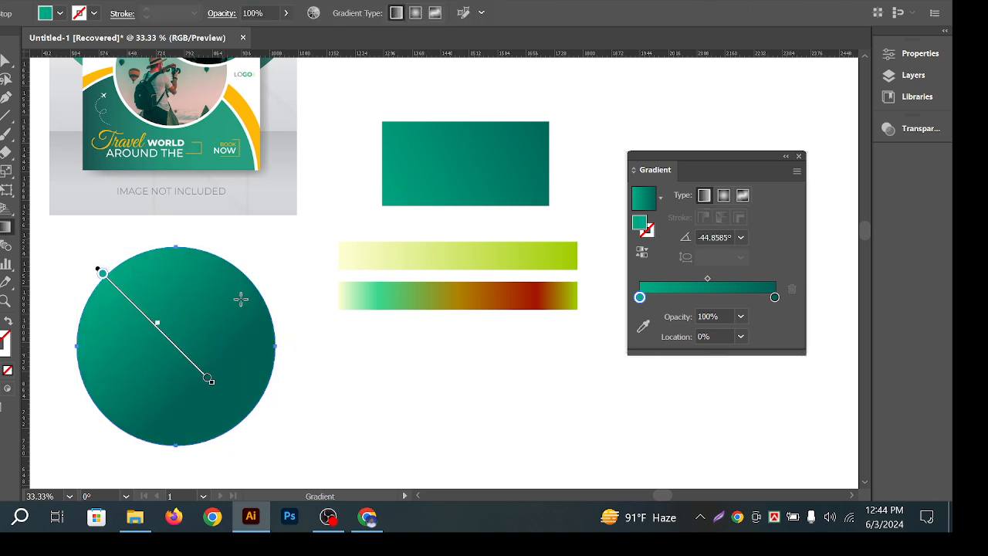
pyautogui.moveTo(250, 287); pyautogui.dragTo(117, 392)
pyautogui.moveTo(172, 246); pyautogui.dragTo(174, 428)
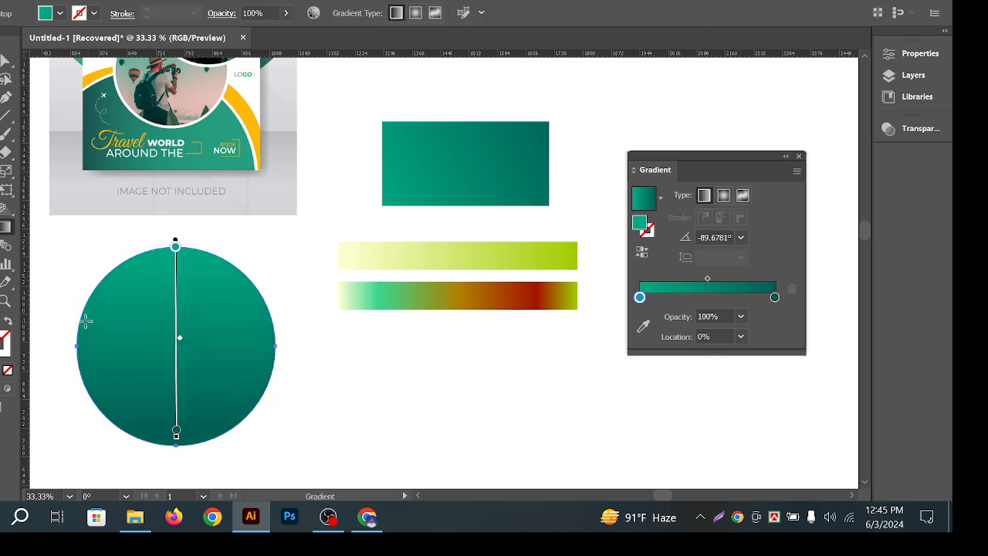
pyautogui.moveTo(74, 330); pyautogui.dragTo(286, 353)
pyautogui.moveTo(234, 280); pyautogui.dragTo(110, 412)
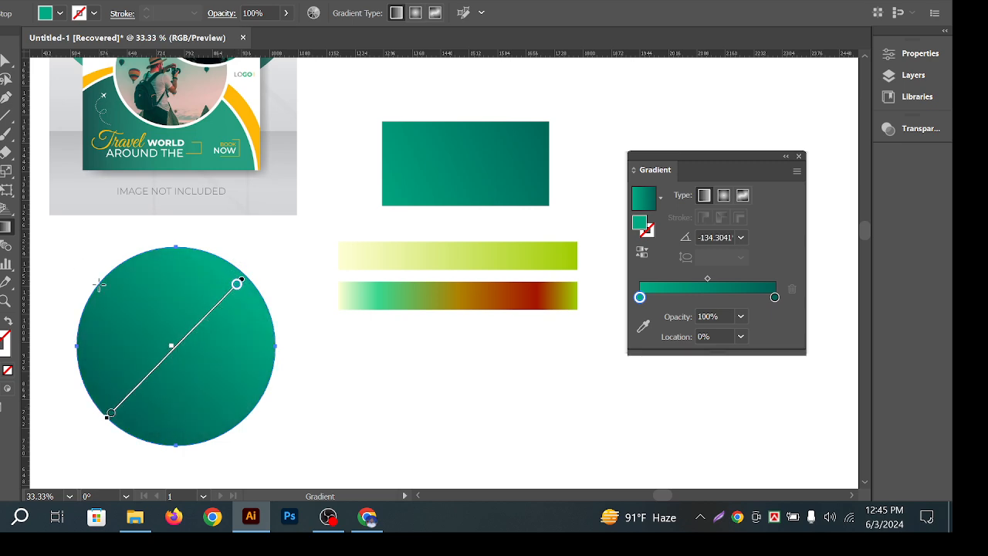
pyautogui.moveTo(80, 263); pyautogui.dragTo(280, 437)
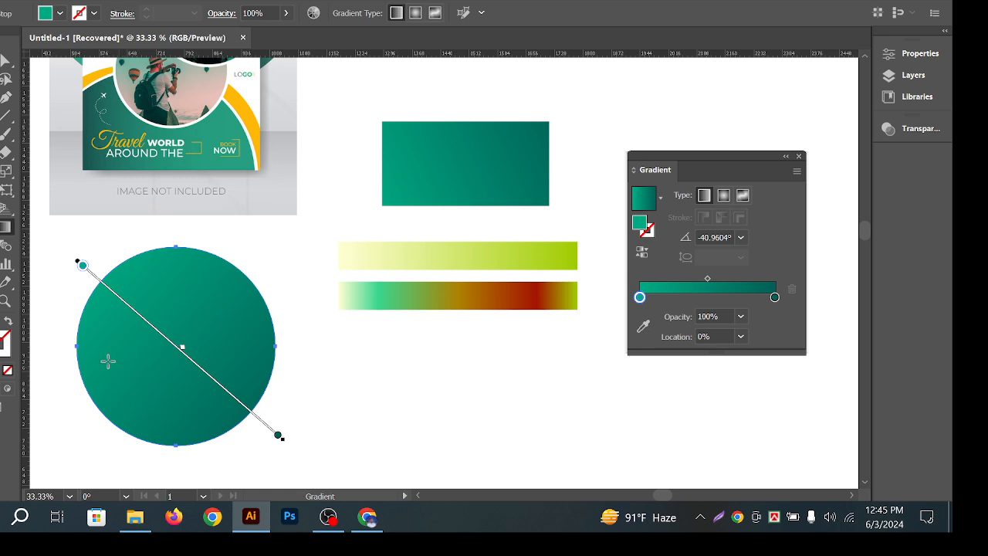
# Redraw the circle's gradient as a short transition near its centre, and as longer ones running inward from its edge, ending at about -149°
pyautogui.moveTo(170, 305); pyautogui.dragTo(207, 315)
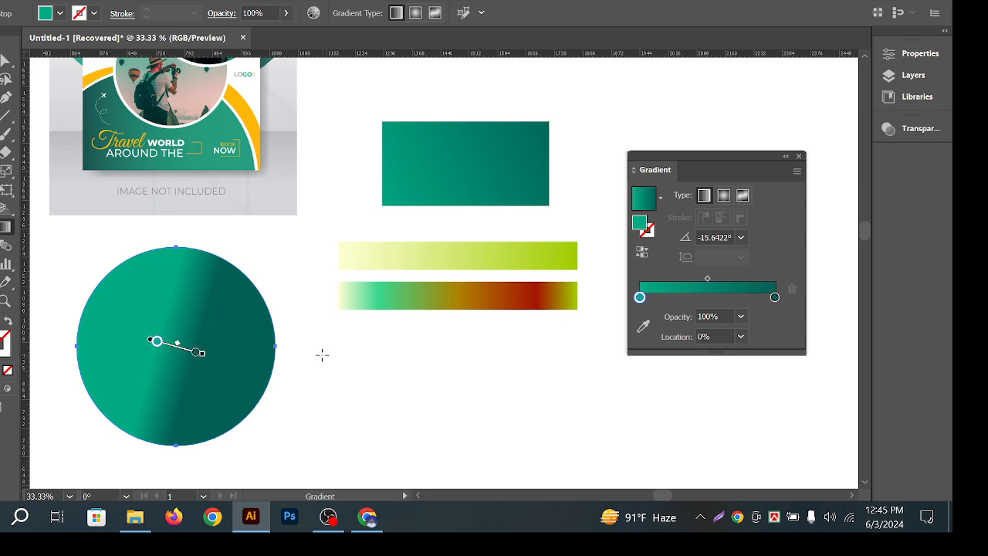
pyautogui.moveTo(38, 232)
pyautogui.mouseDown()
pyautogui.moveTo(324, 388)
pyautogui.moveTo(244, 366)
pyautogui.moveTo(198, 331)
pyautogui.moveTo(227, 348)
pyautogui.moveTo(155, 319)
pyautogui.moveTo(193, 359)
pyautogui.mouseUp()
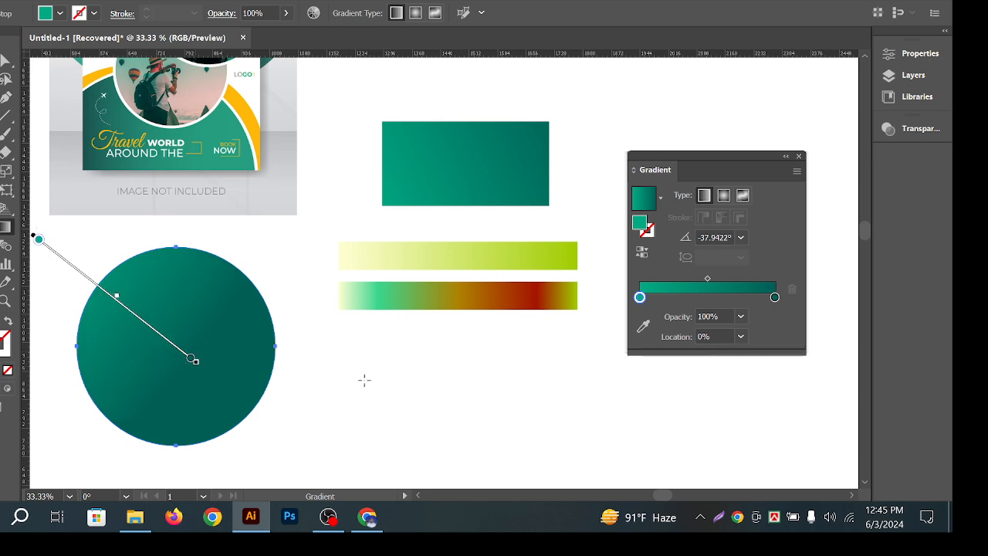
pyautogui.moveTo(272, 261); pyautogui.dragTo(145, 361)
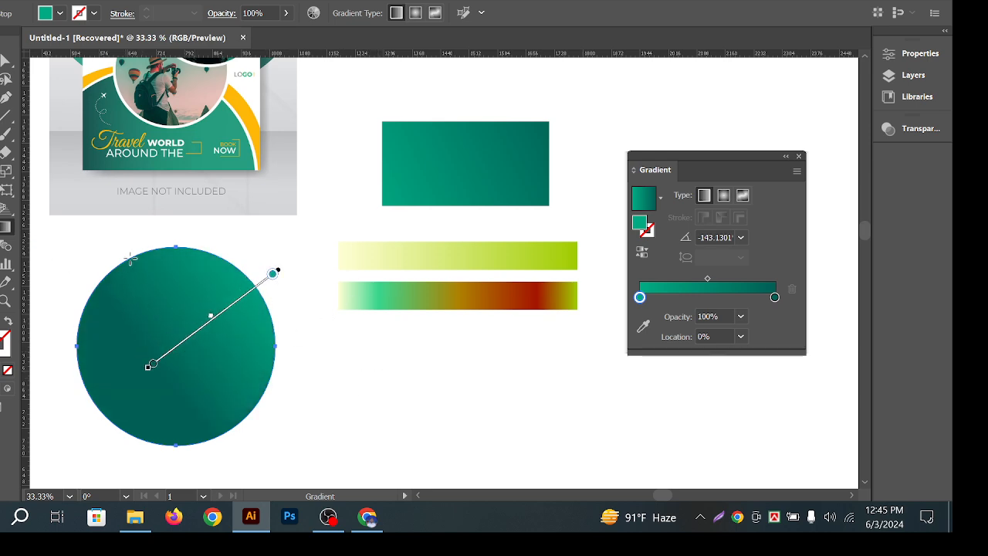
pyautogui.moveTo(113, 265); pyautogui.dragTo(209, 391)
pyautogui.moveTo(273, 266)
pyautogui.mouseDown()
pyautogui.moveTo(145, 339)
pyautogui.moveTo(150, 361)
pyautogui.mouseUp()
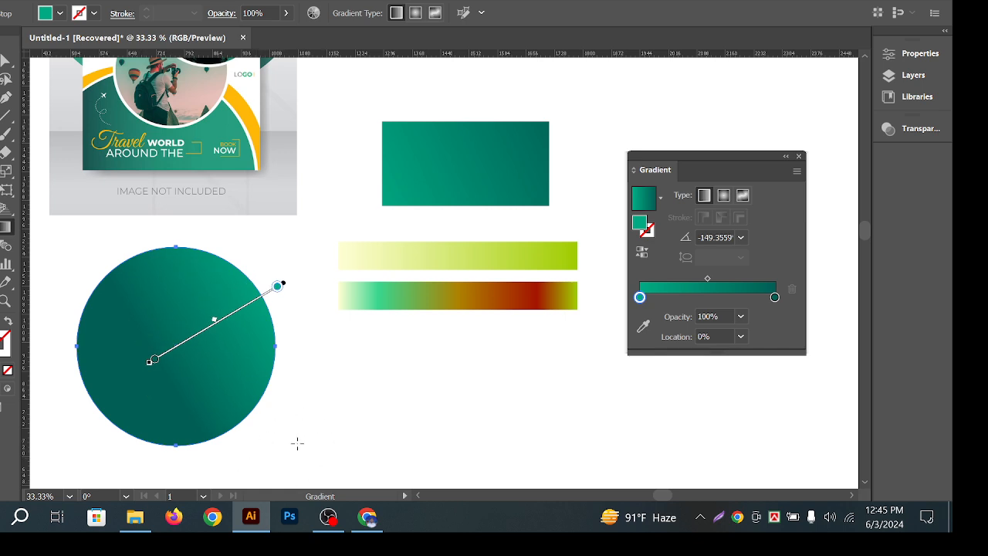
# Redraw the circle's gradient from different outer sides toward its centre, ending from the upper right at about -135°, and deselect the circle
pyautogui.moveTo(258, 422); pyautogui.dragTo(151, 320)
pyautogui.moveTo(289, 256); pyautogui.dragTo(156, 357)
pyautogui.moveTo(114, 226); pyautogui.dragTo(199, 349)
pyautogui.moveTo(302, 256); pyautogui.dragTo(148, 364)
pyautogui.moveTo(285, 436); pyautogui.dragTo(157, 337)
pyautogui.moveTo(287, 258); pyautogui.dragTo(181, 347)
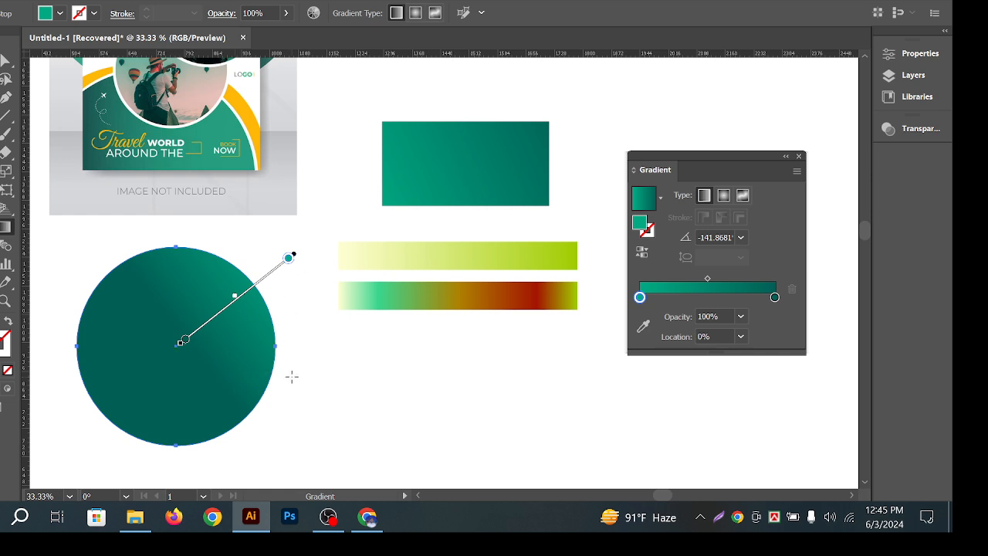
pyautogui.moveTo(349, 409); pyautogui.dragTo(177, 347)
pyautogui.moveTo(279, 244); pyautogui.dragTo(175, 347)
pyautogui.press('v')
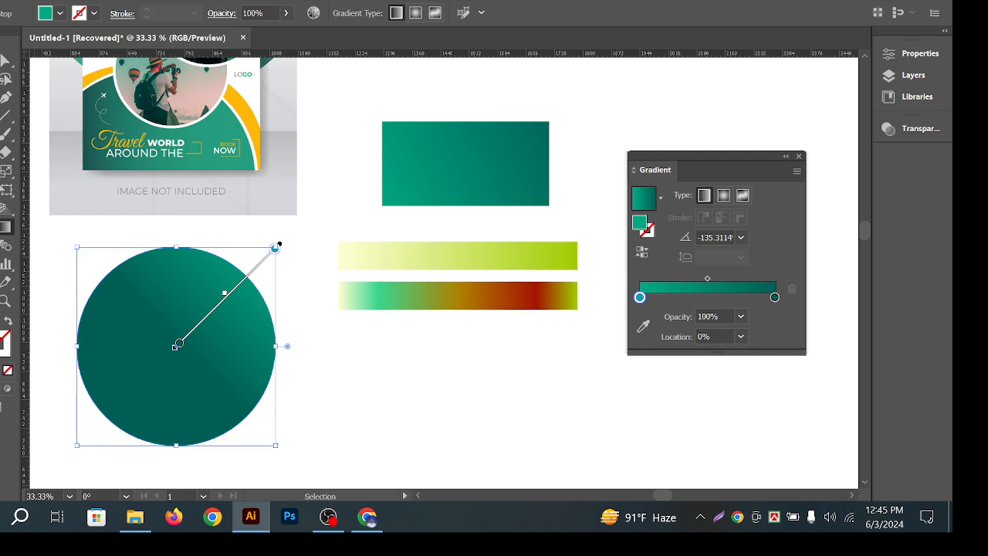
pyautogui.click(355, 132)
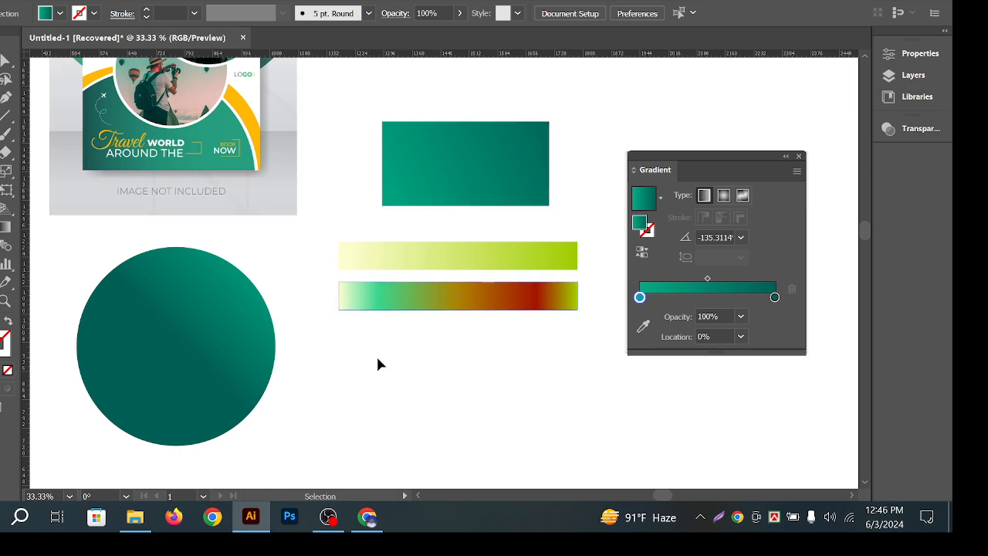
pyautogui.click(201, 347)
pyautogui.click(565, 384)
pyautogui.click(241, 352)
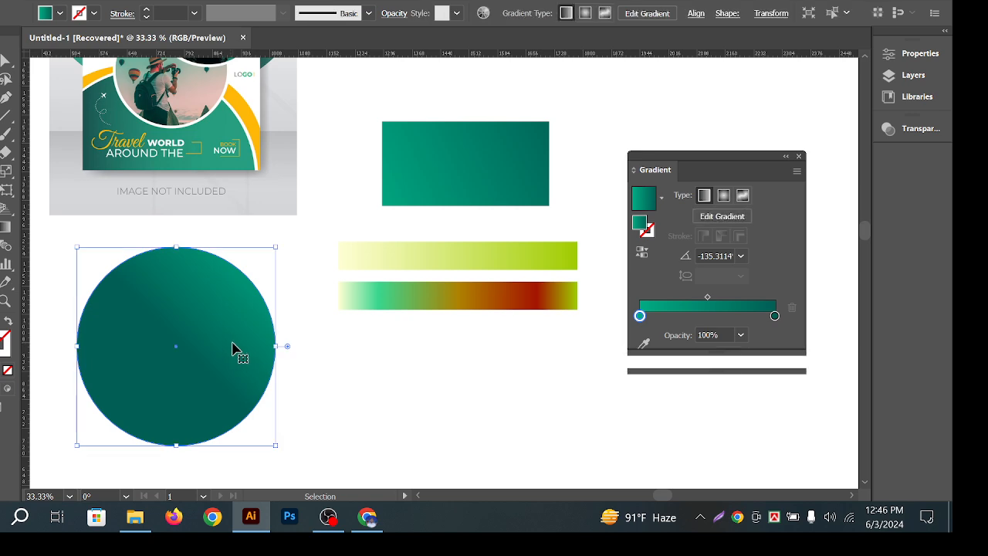
pyautogui.click(439, 365)
# Nudge the circle about 6.8 pt left and redraw its gradient in several directions, ending from the upper right to the centre at about -132°
pyautogui.moveTo(142, 316); pyautogui.dragTo(139, 317)
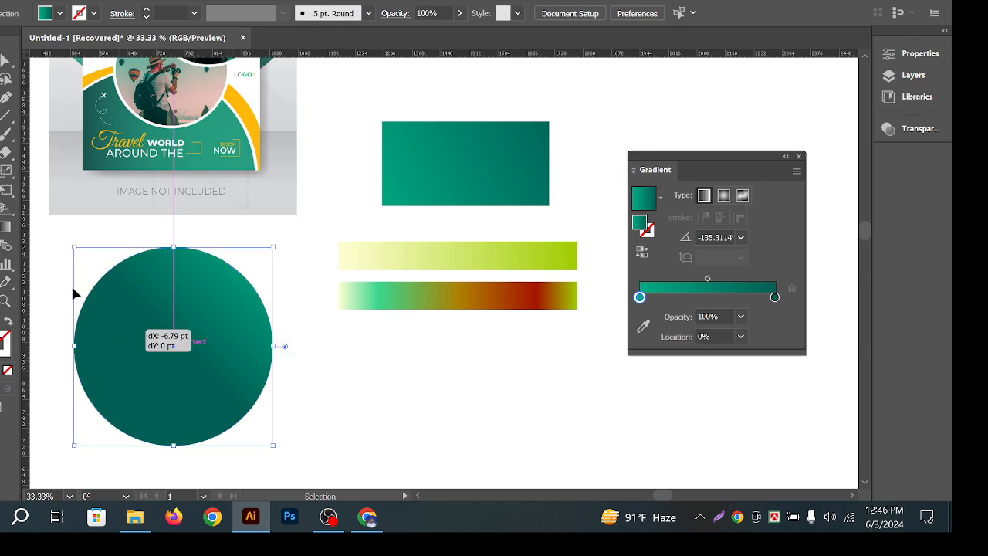
pyautogui.click(6, 226)
pyautogui.moveTo(172, 252); pyautogui.dragTo(173, 446)
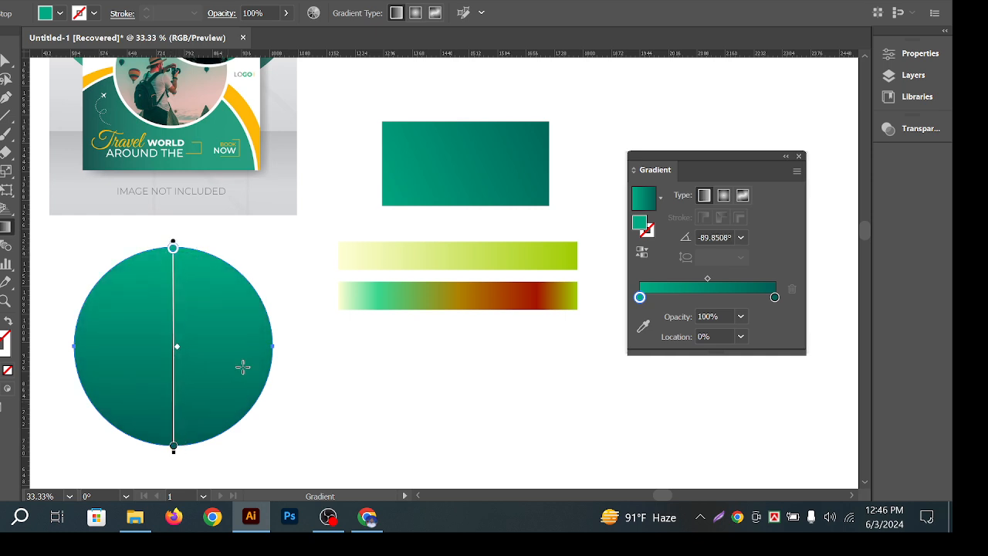
pyautogui.moveTo(72, 351); pyautogui.dragTo(268, 347)
pyautogui.moveTo(298, 247)
pyautogui.mouseDown()
pyautogui.moveTo(244, 317)
pyautogui.moveTo(171, 347)
pyautogui.mouseUp()
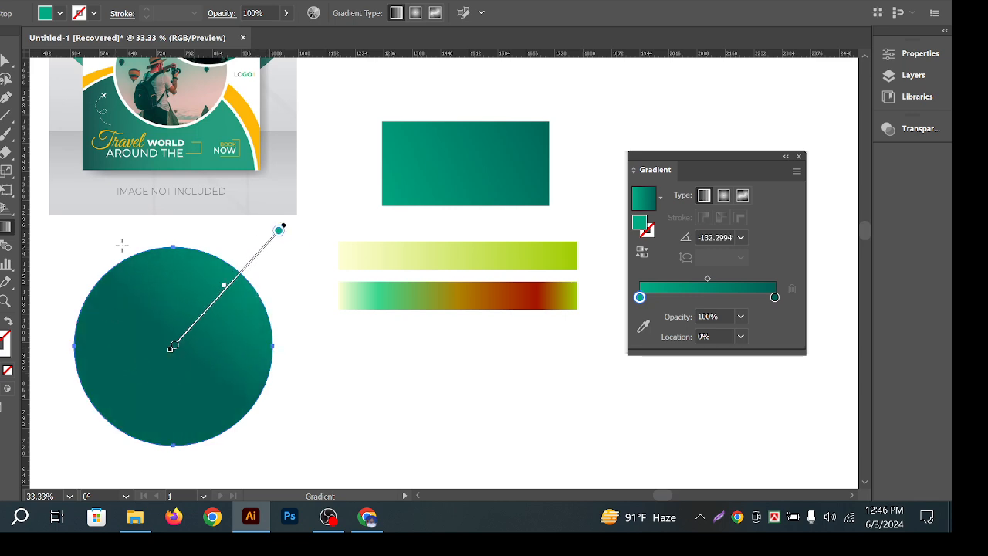
# Redraw the circle's gradient from several outer sides toward its centre, including a short transition near the middle at about -70°
pyautogui.moveTo(131, 237); pyautogui.dragTo(168, 337)
pyautogui.moveTo(298, 251); pyautogui.dragTo(188, 334)
pyautogui.moveTo(88, 208); pyautogui.dragTo(178, 353)
pyautogui.moveTo(168, 388); pyautogui.dragTo(171, 335)
pyautogui.click(191, 291)
pyautogui.moveTo(198, 293); pyautogui.dragTo(171, 342)
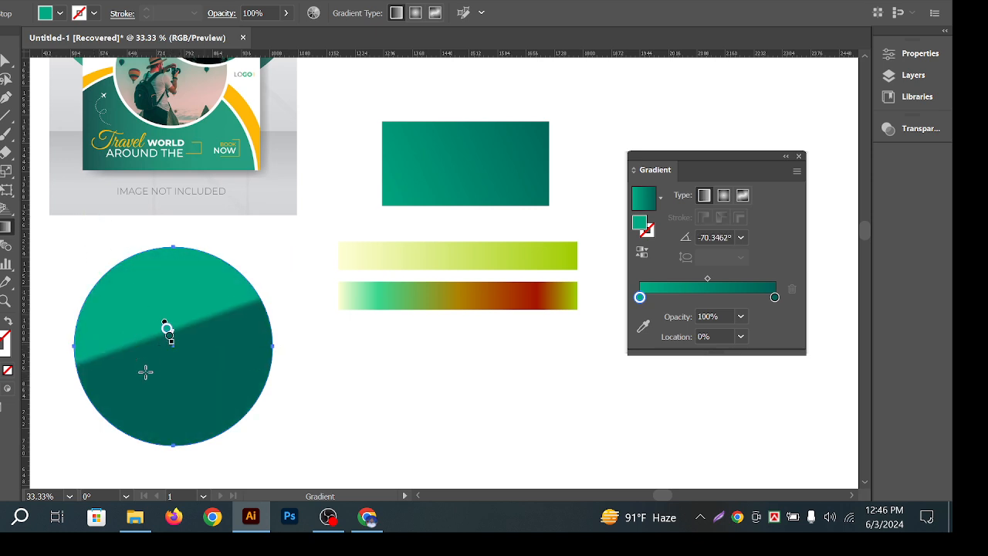
# Redraw the circle's gradient as short transitions, then as a long one from the upper-right edge to the lower left at about -128°
pyautogui.moveTo(183, 393); pyautogui.dragTo(183, 349)
pyautogui.moveTo(227, 391); pyautogui.dragTo(205, 372)
pyautogui.moveTo(144, 337); pyautogui.dragTo(117, 332)
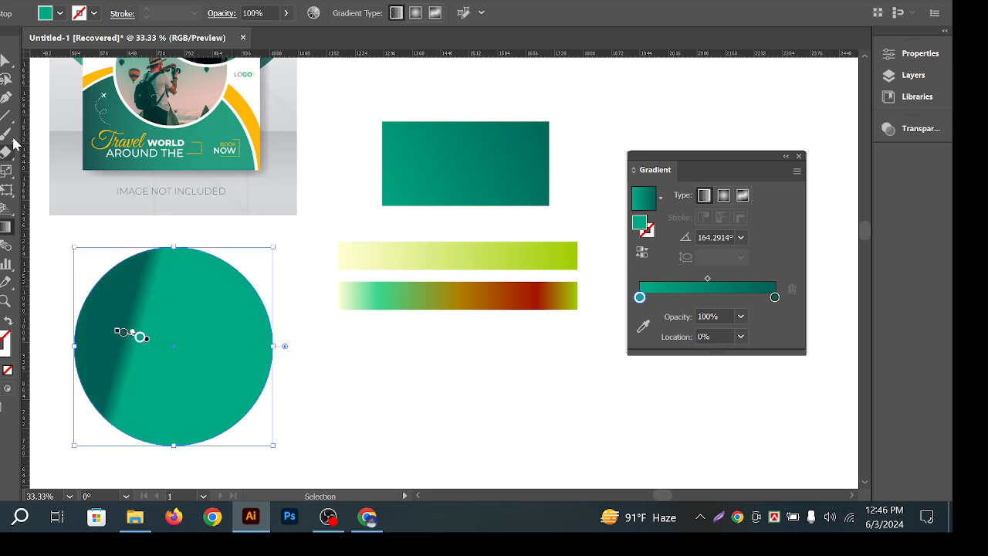
pyautogui.moveTo(235, 266); pyautogui.dragTo(115, 419)
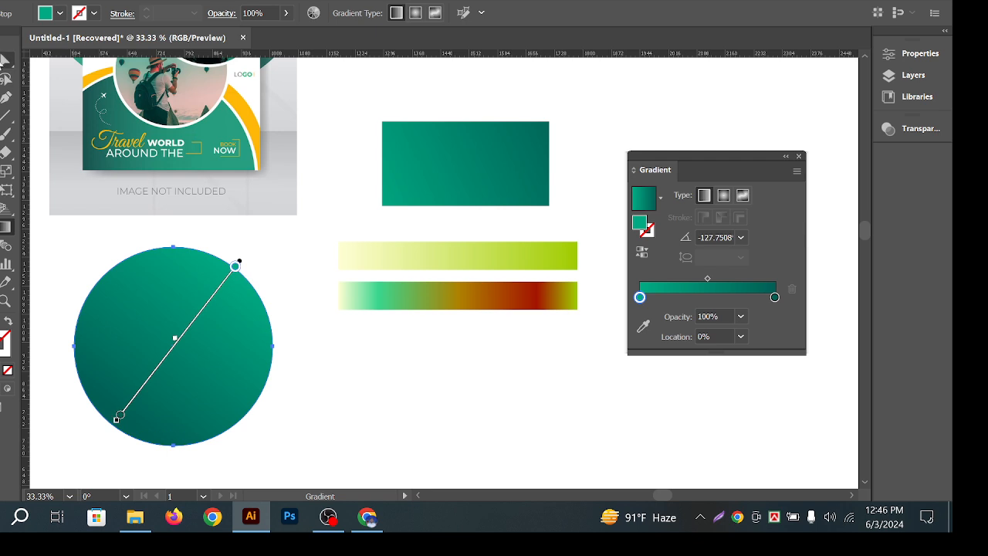
pyautogui.press('v')
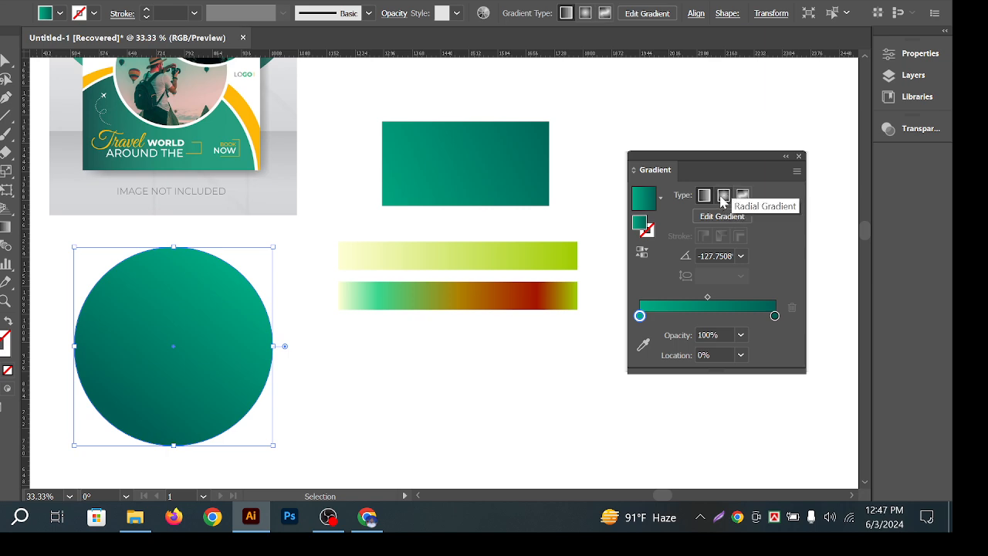
# Delete the circle and select the green gradient rectangle above the two colour bars
pyautogui.click(463, 412)
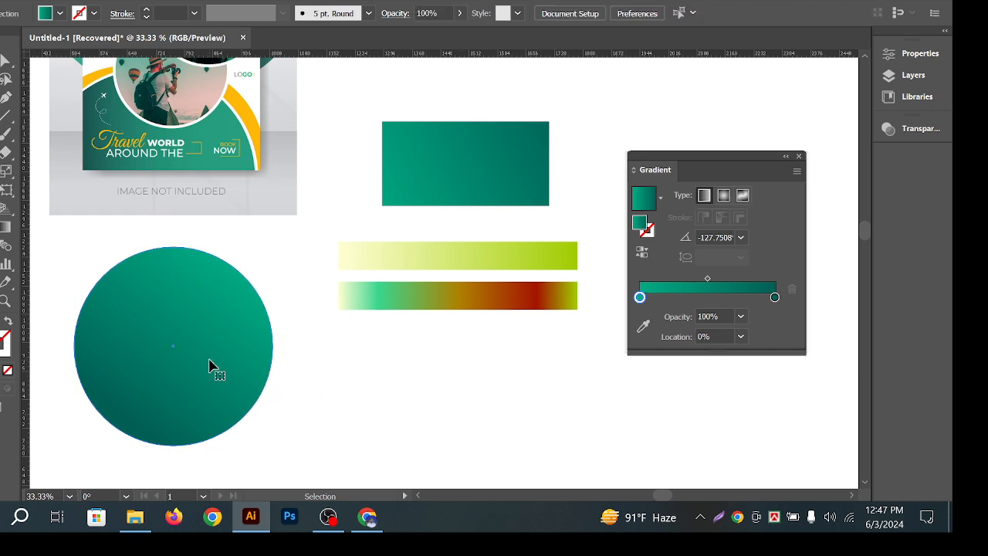
pyautogui.click(214, 357)
pyautogui.click(335, 334)
pyautogui.click(170, 342)
pyautogui.click(375, 364)
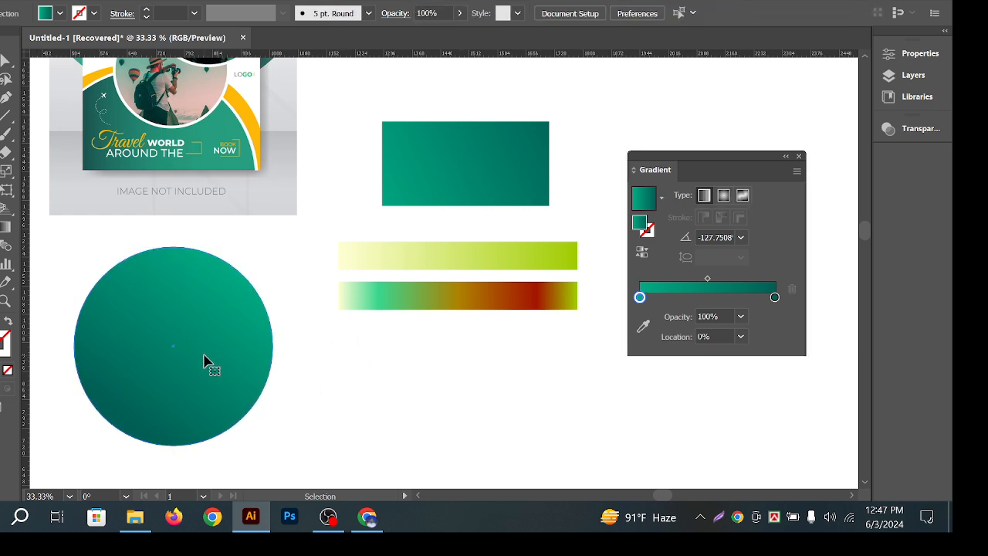
pyautogui.click(216, 359)
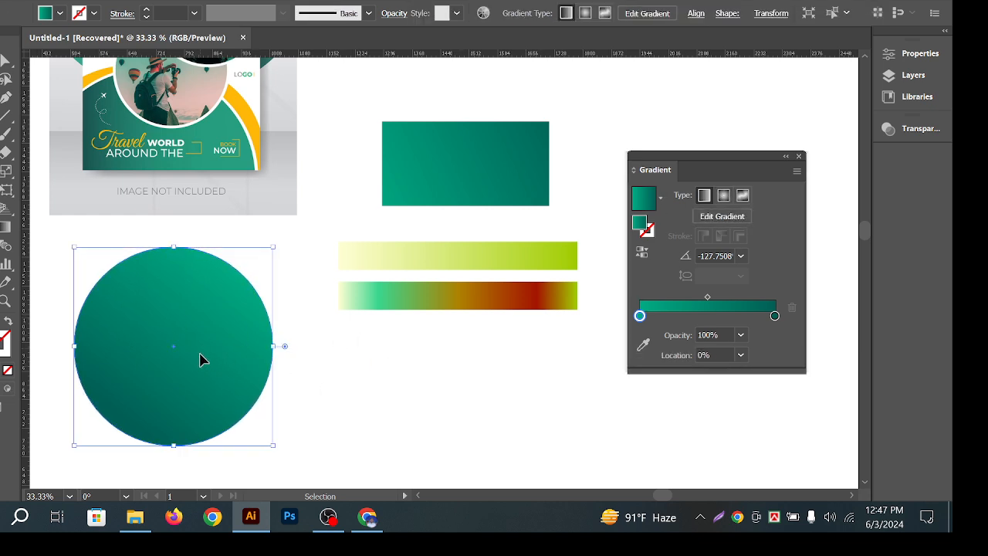
pyautogui.click(325, 332)
pyautogui.click(482, 164)
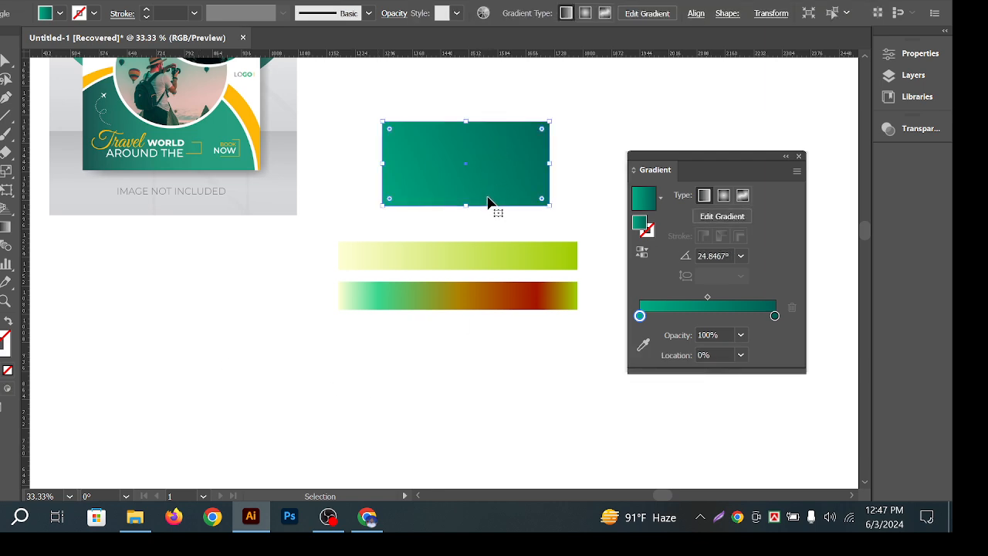
# Change the rectangle's gradient from linear to radial, switching back to linear once to compare the two types
pyautogui.click(724, 196)
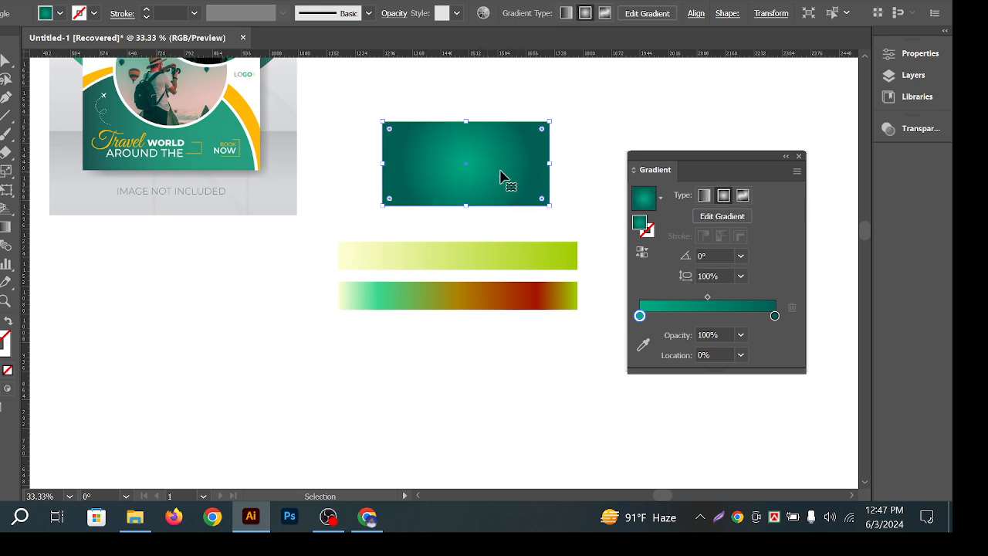
pyautogui.click(703, 195)
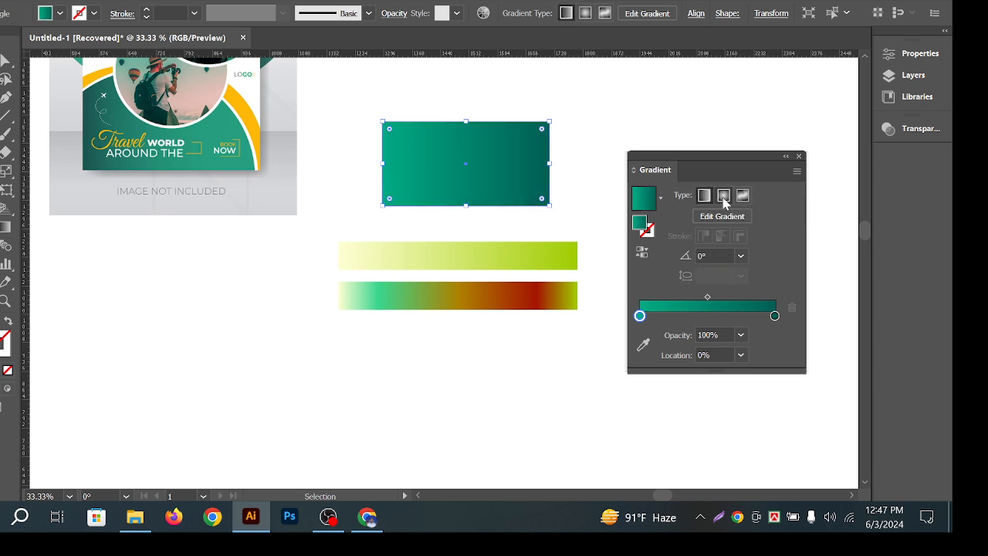
pyautogui.click(724, 196)
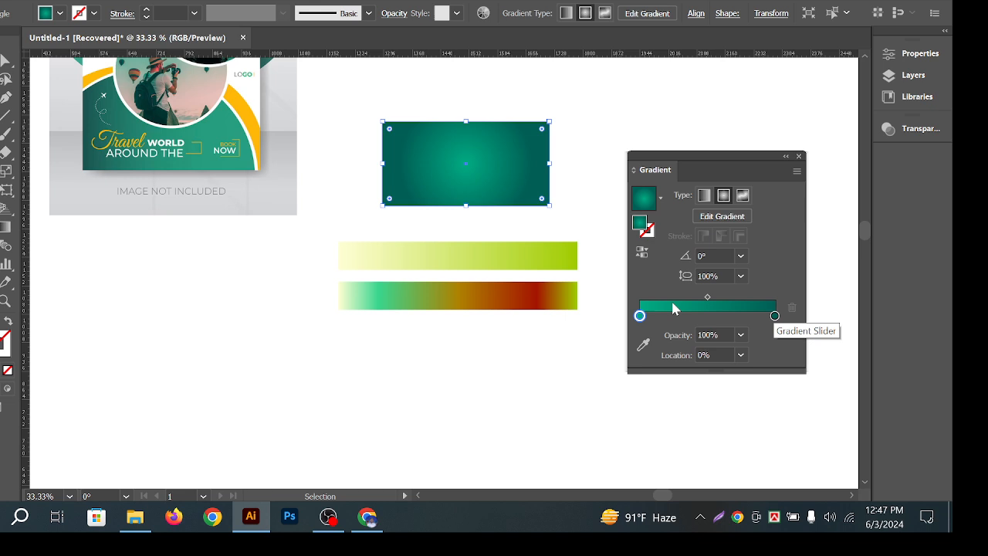
# Reverse the rectangle's radial gradient back and forth, ending with the light green at its centre
pyautogui.click(642, 252)
pyautogui.doubleClick(642, 252)
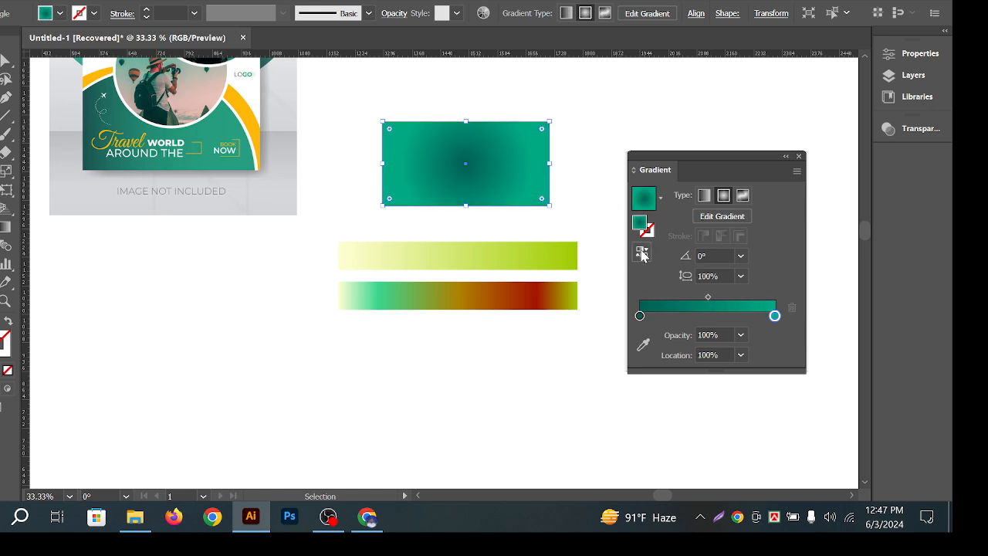
pyautogui.doubleClick(642, 253)
pyautogui.click(642, 253)
pyautogui.click(641, 252)
pyautogui.click(638, 252)
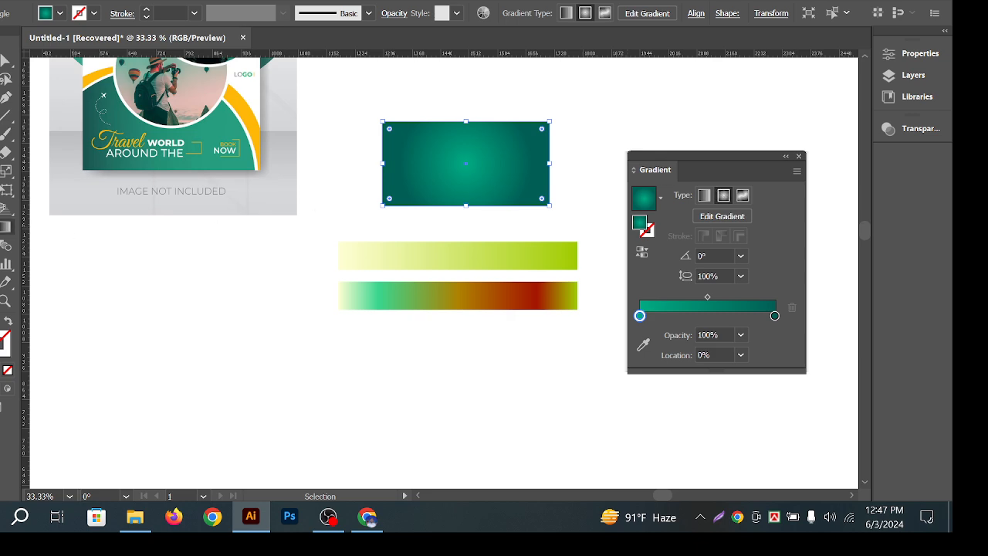
# Redraw the rectangle's radial gradient inward from each corner with the Gradient tool, ending from the lower-right corner at about 134°
pyautogui.click(6, 228)
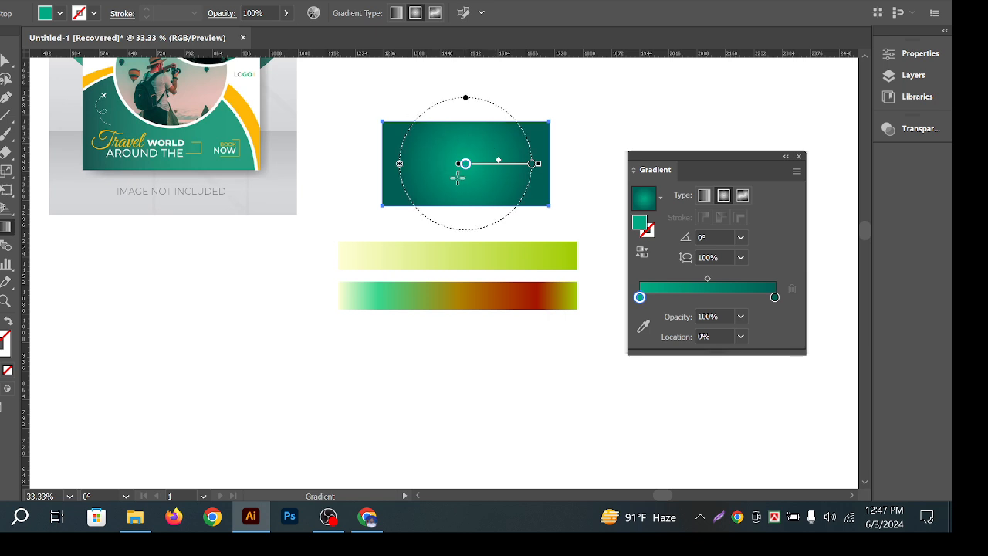
pyautogui.moveTo(387, 126); pyautogui.dragTo(414, 174)
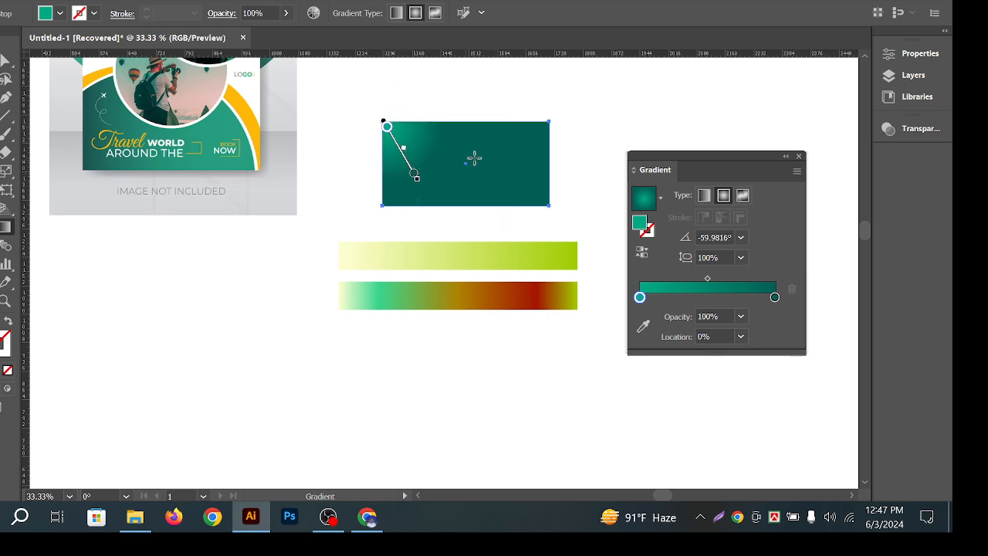
pyautogui.moveTo(543, 125); pyautogui.dragTo(523, 143)
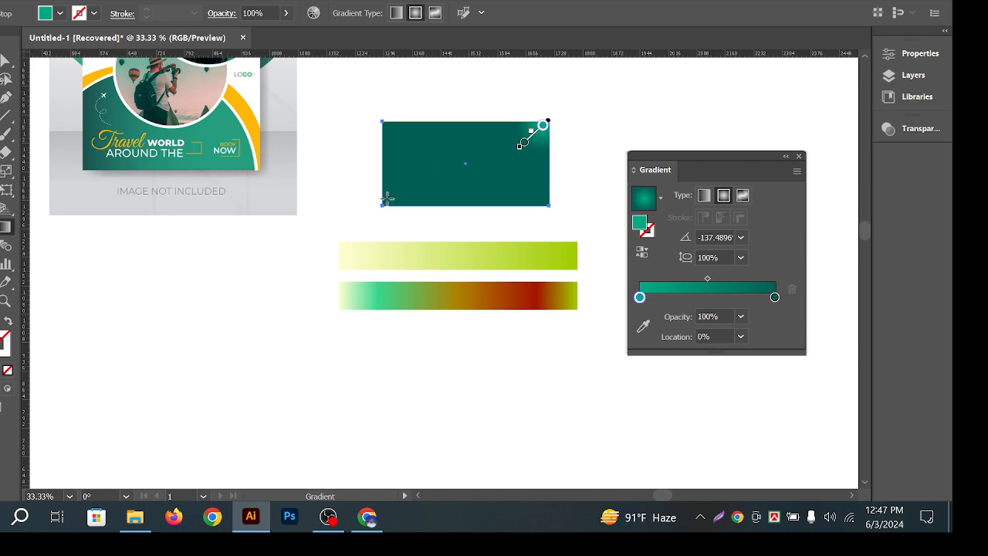
pyautogui.moveTo(387, 200); pyautogui.dragTo(441, 167)
pyautogui.moveTo(543, 199); pyautogui.dragTo(498, 152)
pyautogui.press('v')
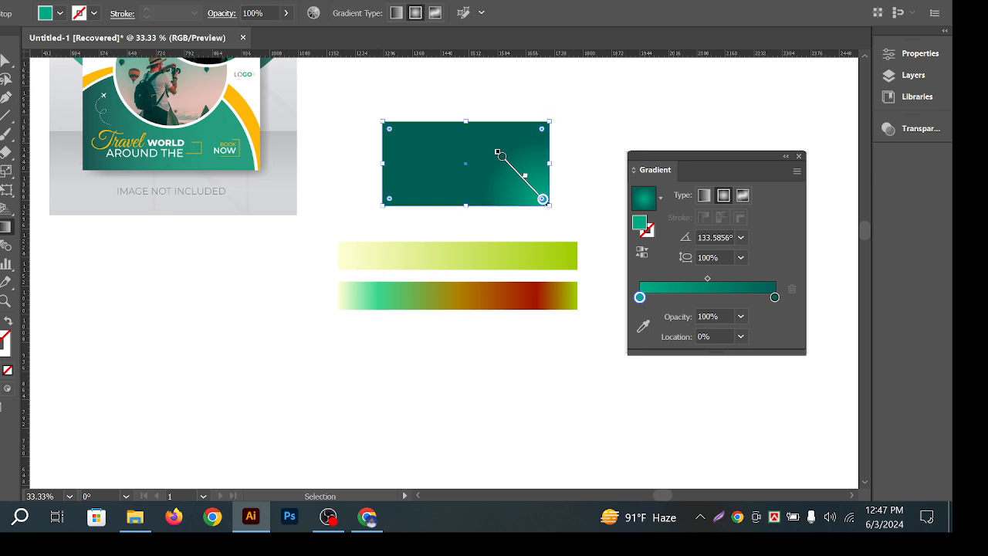
pyautogui.click(584, 139)
pyautogui.click(439, 181)
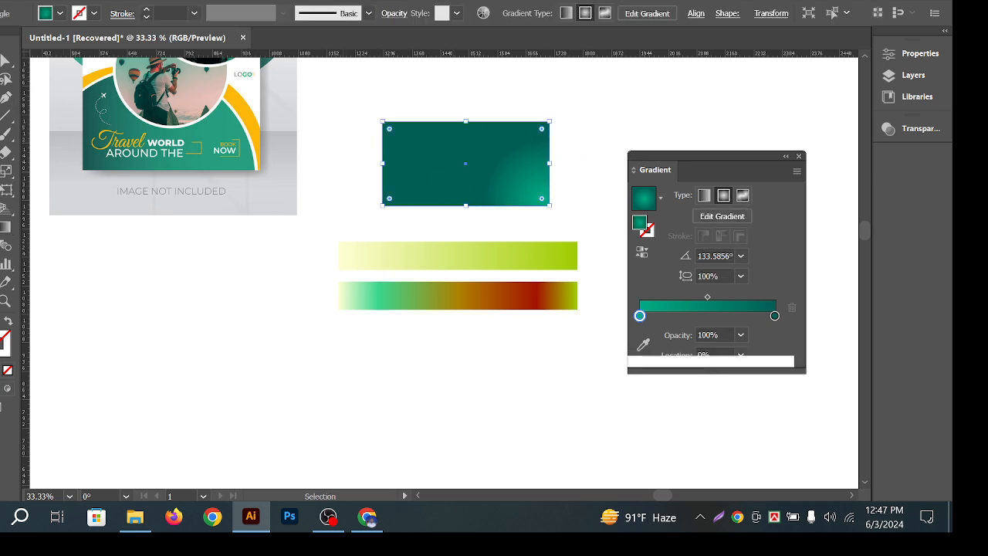
# Redraw the rectangle's radial gradient at several positions, including near its centre and its upper-right corner, with small radii
pyautogui.click(7, 230)
pyautogui.moveTo(456, 163)
pyautogui.mouseDown()
pyautogui.moveTo(579, 249)
pyautogui.moveTo(710, 407)
pyautogui.moveTo(611, 280)
pyautogui.moveTo(505, 203)
pyautogui.moveTo(609, 319)
pyautogui.moveTo(466, 181)
pyautogui.moveTo(571, 265)
pyautogui.moveTo(525, 146)
pyautogui.moveTo(408, 155)
pyautogui.moveTo(468, 126)
pyautogui.moveTo(514, 167)
pyautogui.moveTo(439, 238)
pyautogui.moveTo(386, 129)
pyautogui.mouseUp()
pyautogui.moveTo(494, 147); pyautogui.dragTo(548, 155)
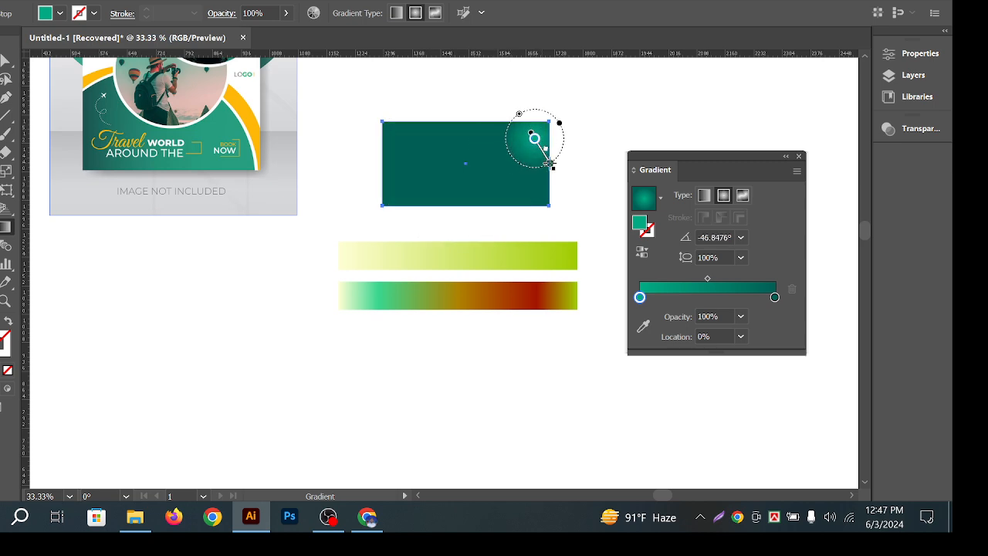
pyautogui.moveTo(418, 163); pyautogui.dragTo(438, 176)
pyautogui.moveTo(498, 155)
pyautogui.mouseDown()
pyautogui.moveTo(513, 166)
pyautogui.moveTo(501, 157)
pyautogui.mouseUp()
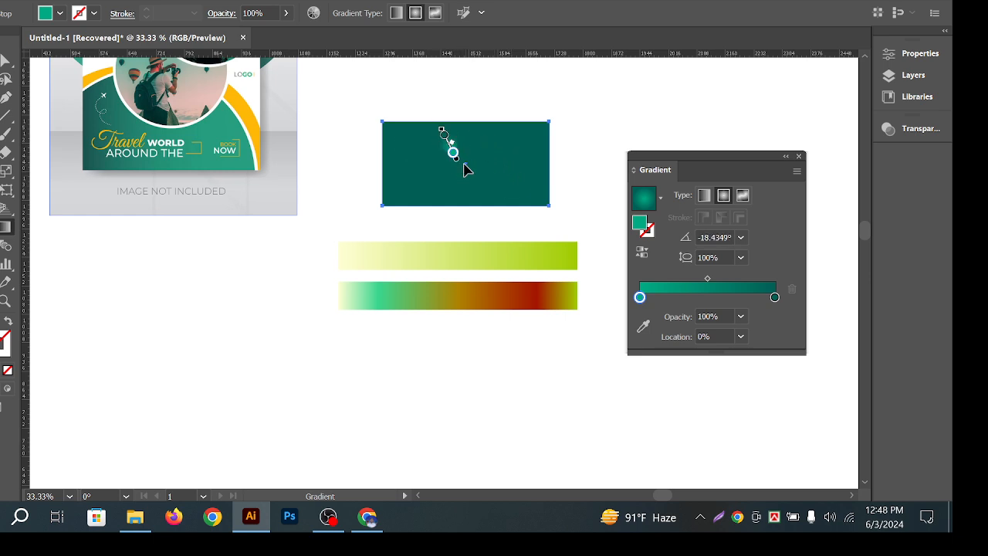
# Try a radial gradient reaching beyond the rectangle, redraw it with a smaller radius centred in the rectangle at about -4°, and deselect
pyautogui.moveTo(464, 161)
pyautogui.mouseDown()
pyautogui.moveTo(530, 208)
pyautogui.moveTo(464, 160)
pyautogui.moveTo(535, 227)
pyautogui.moveTo(361, 91)
pyautogui.mouseUp()
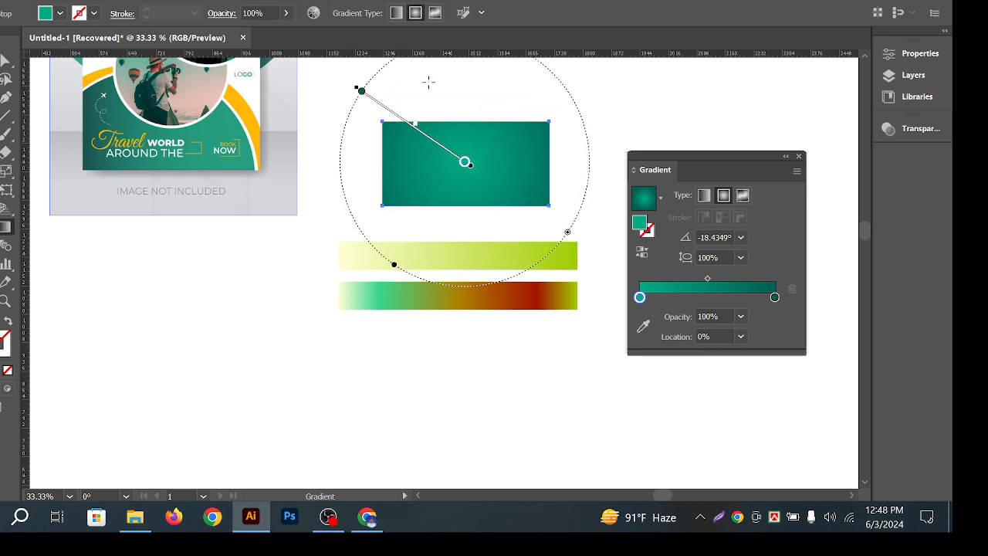
pyautogui.moveTo(429, 81); pyautogui.dragTo(530, 166)
pyautogui.press('v')
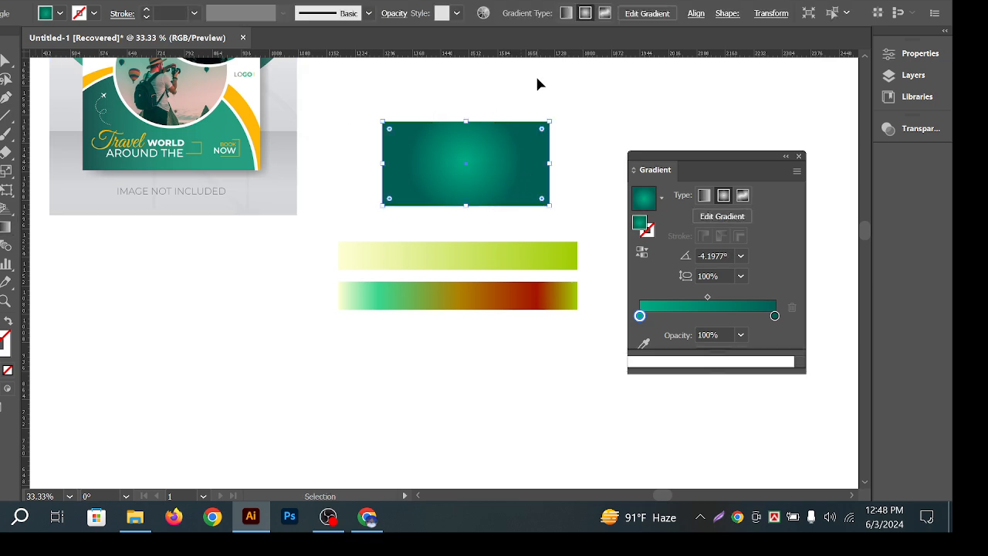
pyautogui.click(584, 132)
# Change the rectangle's gradient to freeform and try the Lines draw mode before returning to Points
pyautogui.press('z')
pyautogui.click(488, 170)
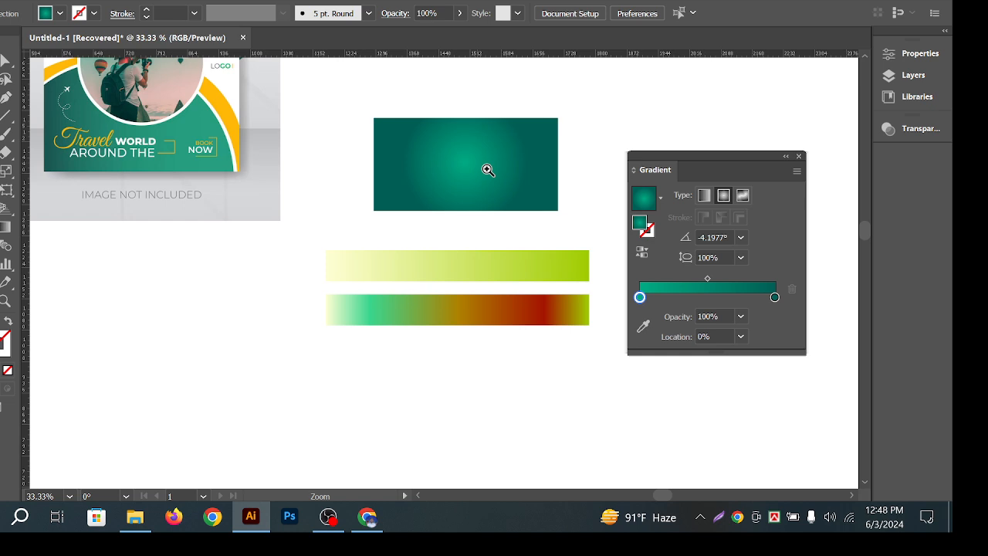
pyautogui.moveTo(487, 169); pyautogui.dragTo(455, 185)
pyautogui.moveTo(315, 184); pyautogui.dragTo(463, 168)
pyautogui.press('v')
pyautogui.click(452, 203)
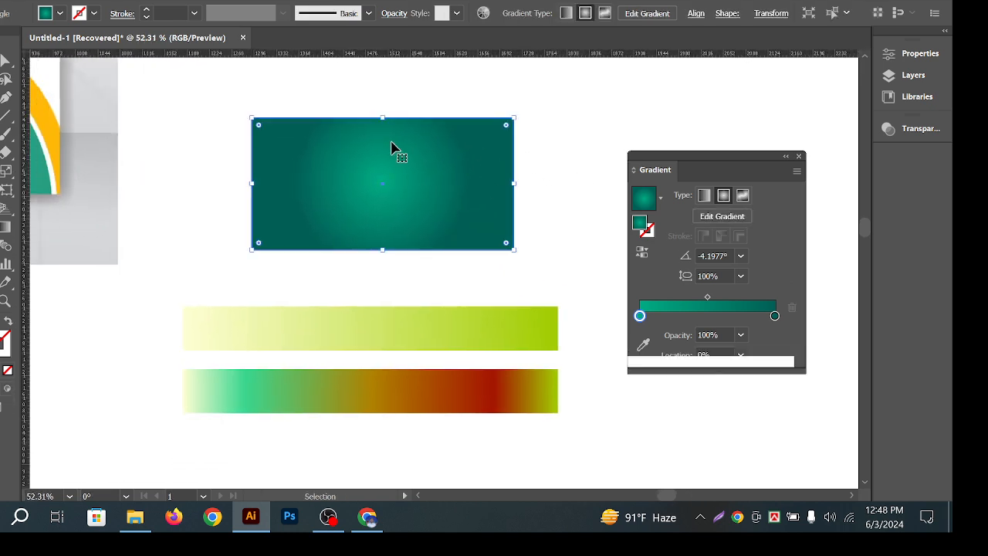
pyautogui.click(574, 237)
pyautogui.click(408, 220)
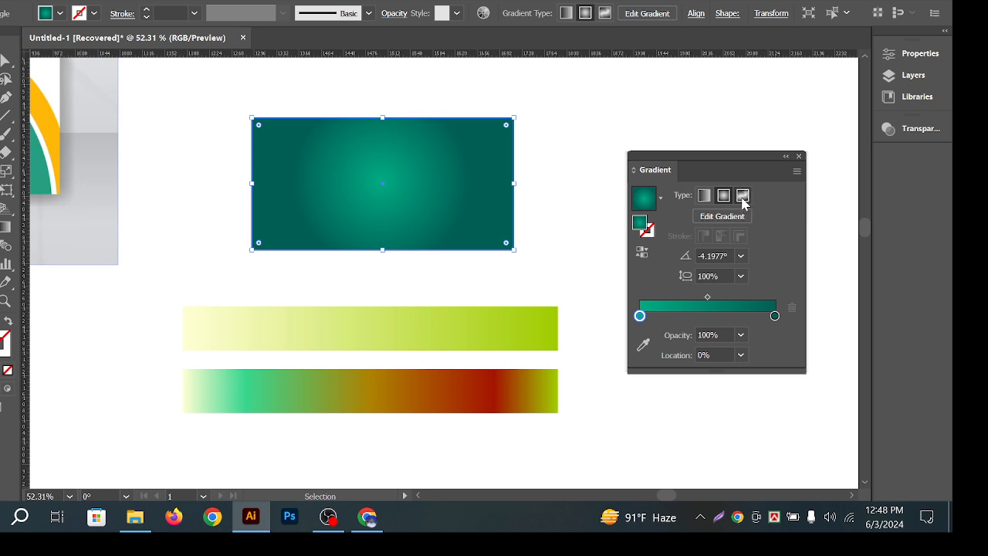
pyautogui.click(744, 195)
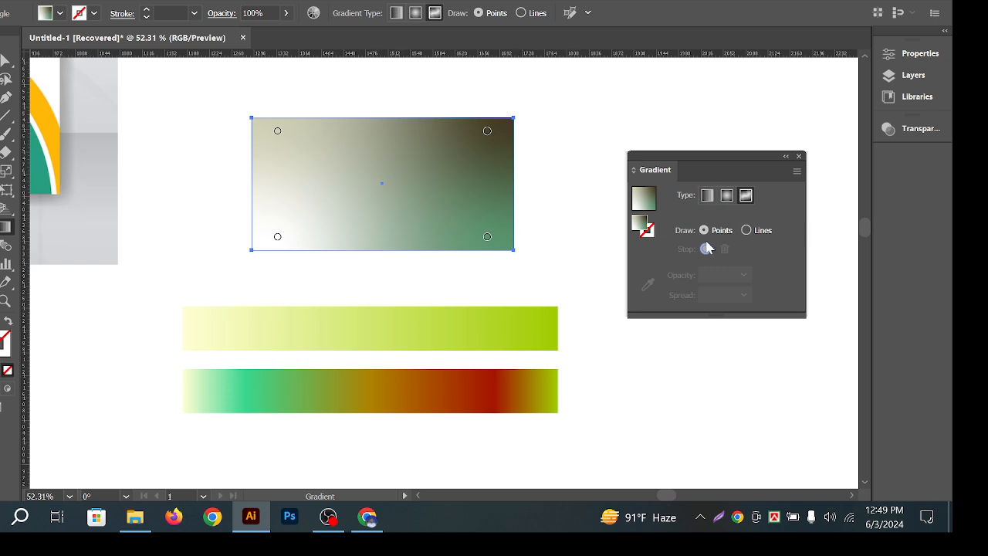
pyautogui.click(747, 231)
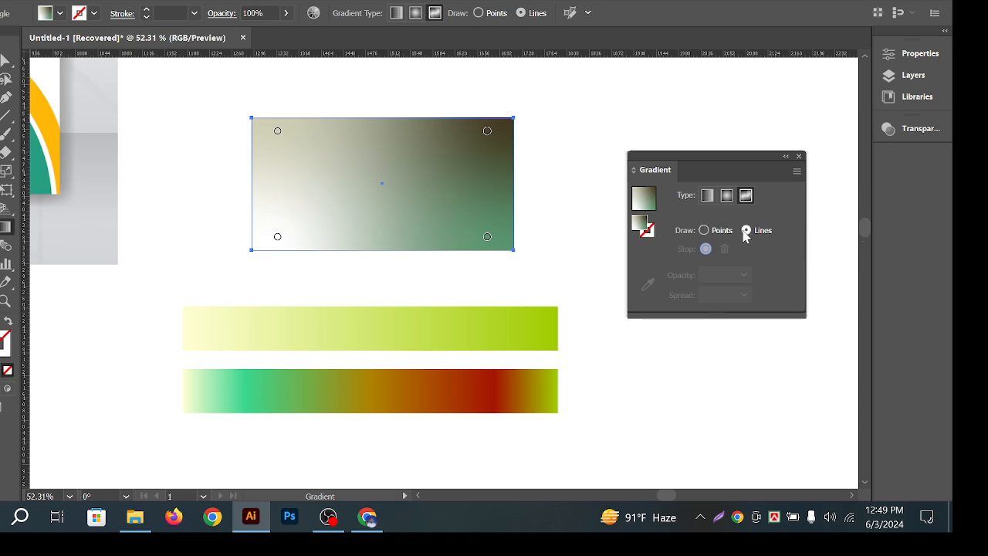
pyautogui.click(704, 231)
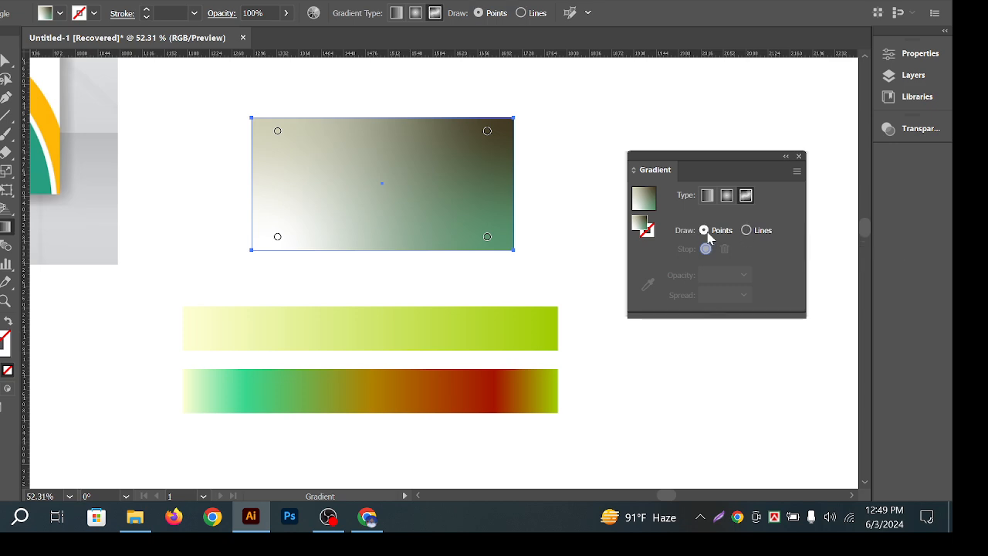
# Switch the freeform gradient's upper-right stop to RGB colour and set it to green 00AA82
pyautogui.doubleClick(487, 132)
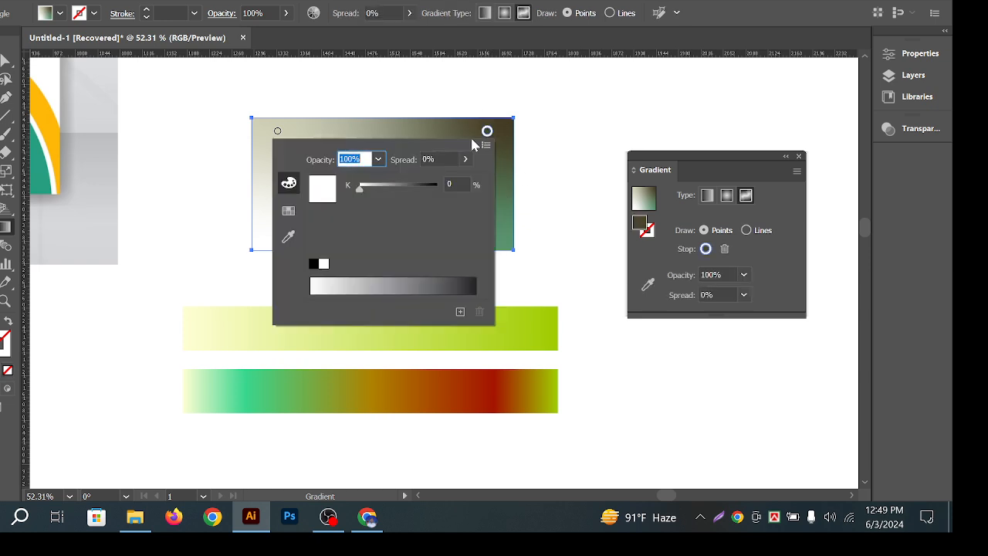
pyautogui.click(485, 146)
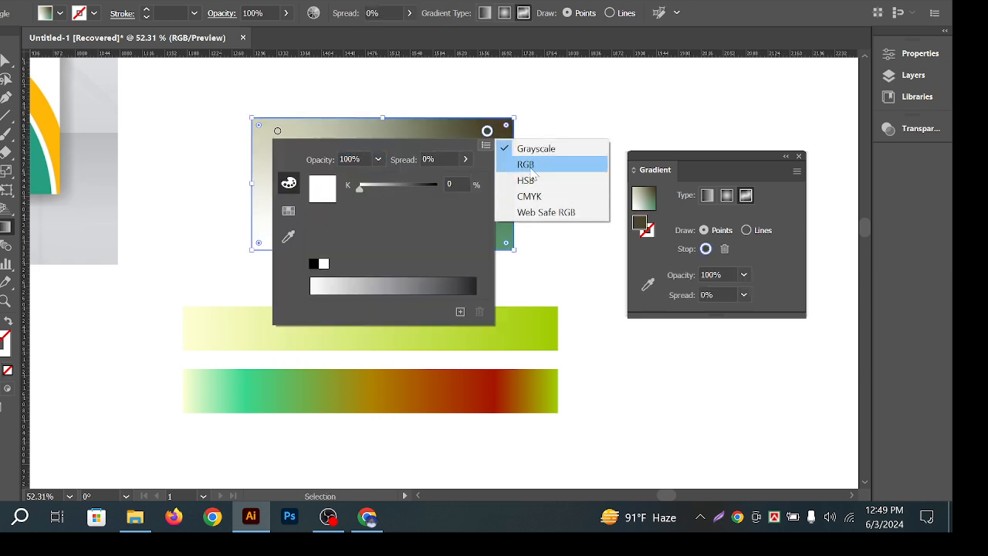
pyautogui.click(524, 166)
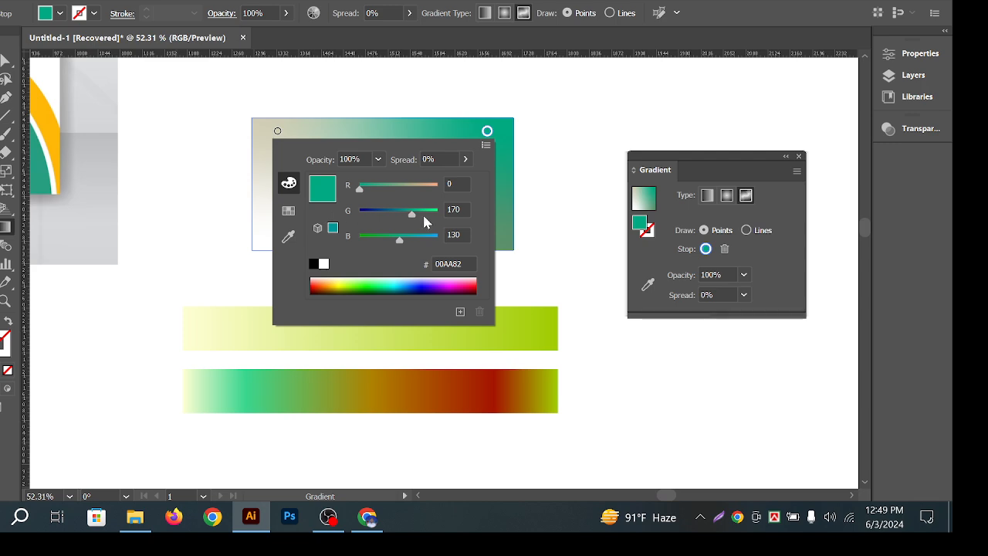
pyautogui.click(497, 157)
# Recolour the freeform gradient's lower-right stop to teal 007582 and its upper-left stop to a slightly bluer, darker teal
pyautogui.doubleClick(487, 237)
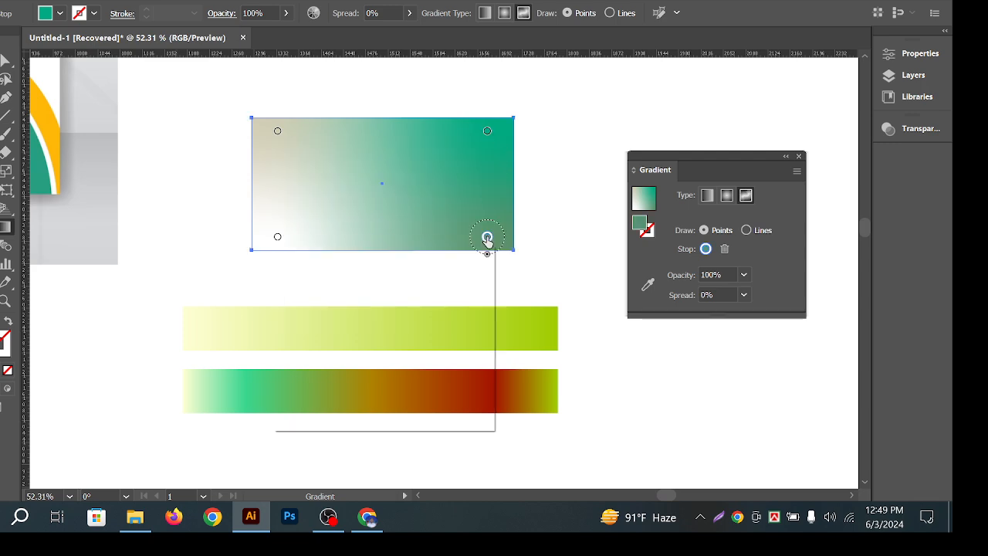
pyautogui.moveTo(412, 319); pyautogui.dragTo(400, 323)
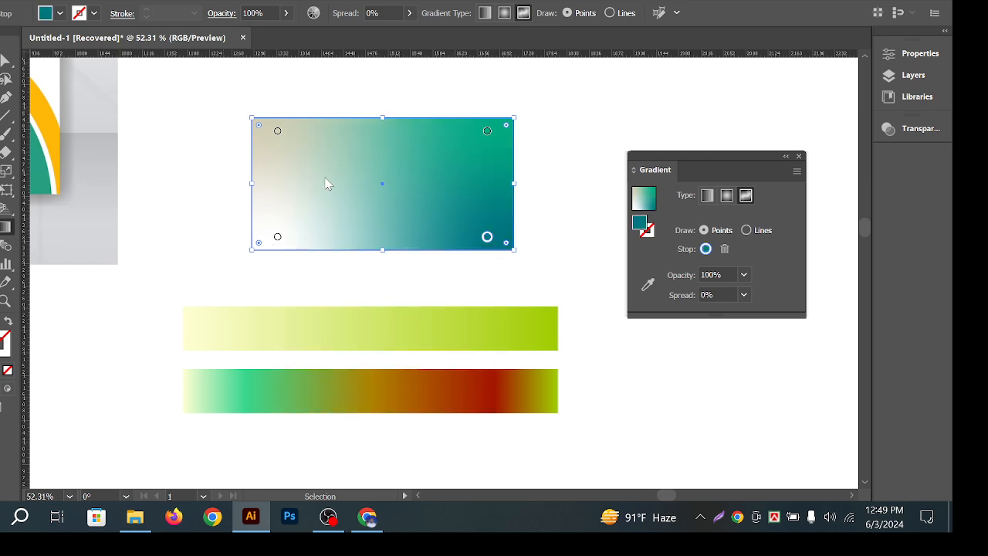
pyautogui.doubleClick(277, 130)
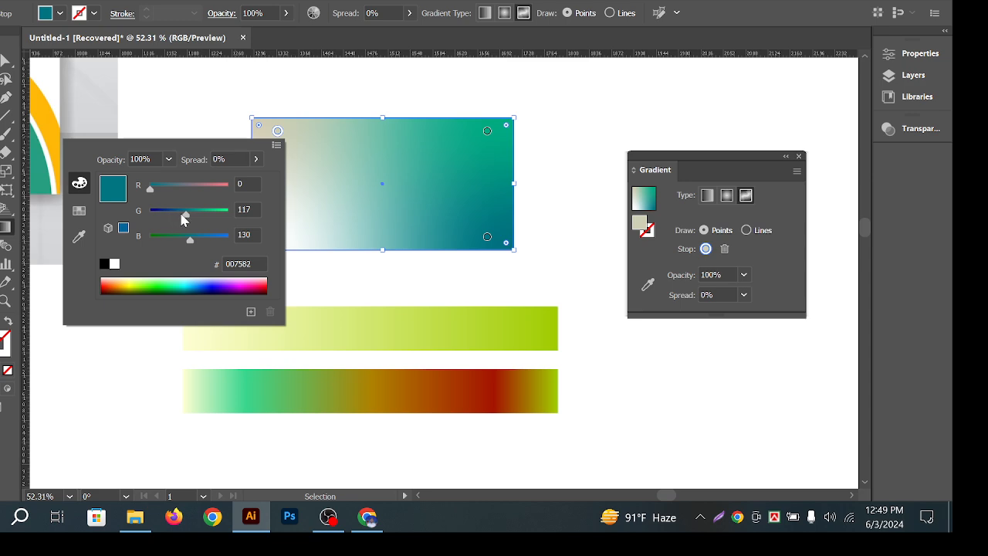
pyautogui.moveTo(184, 220); pyautogui.dragTo(180, 219)
pyautogui.click(287, 226)
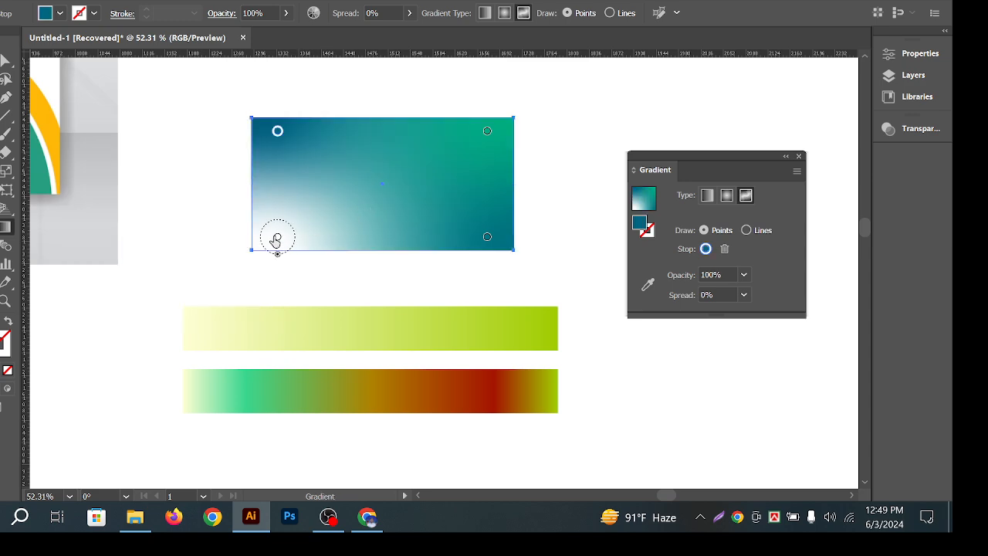
# Recolour the freeform gradient's lower-left stop to light blue 5FAFFF and deselect the rectangle
pyautogui.doubleClick(277, 238)
pyautogui.moveTo(187, 293)
pyautogui.mouseDown()
pyautogui.moveTo(170, 292)
pyautogui.moveTo(179, 293)
pyautogui.mouseUp()
pyautogui.click(205, 319)
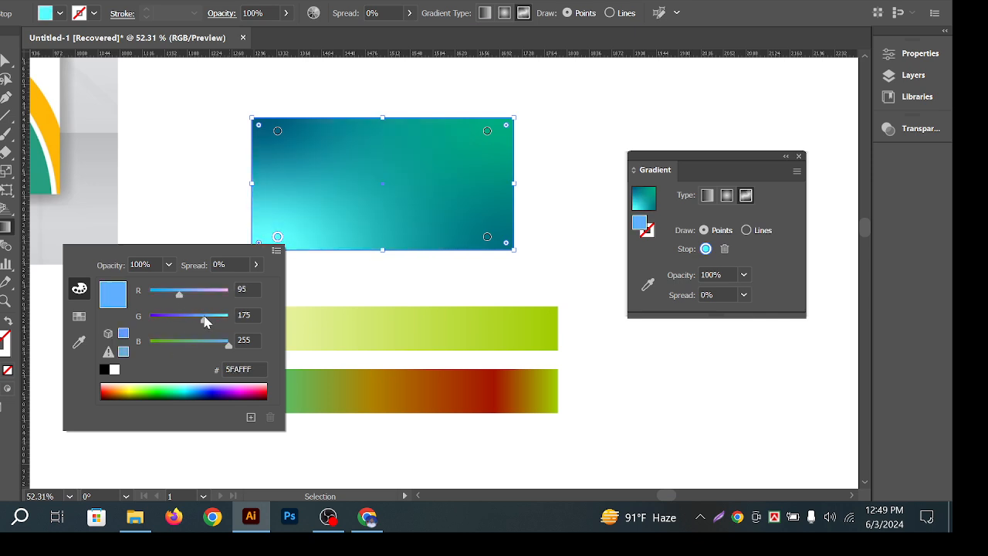
pyautogui.click(5, 60)
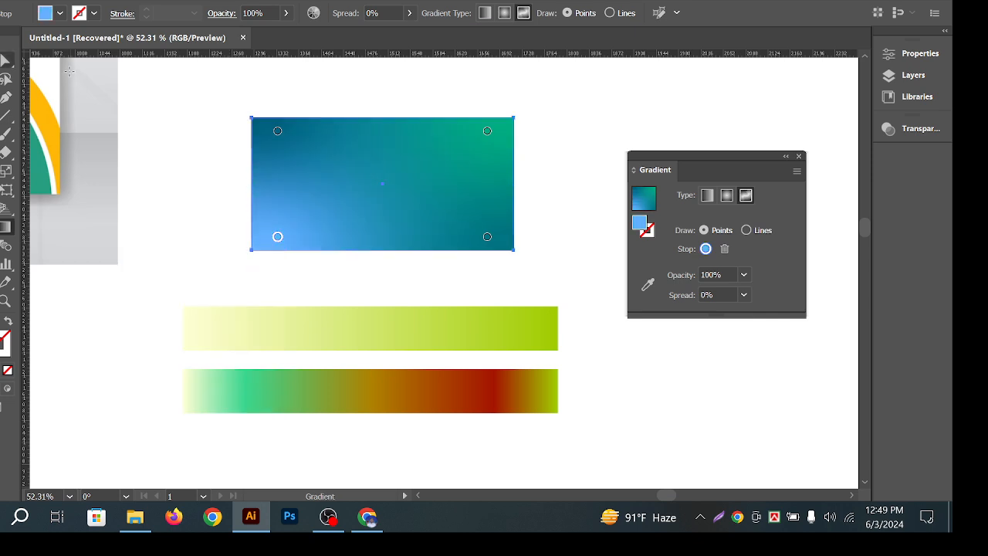
pyautogui.click(197, 74)
pyautogui.click(419, 199)
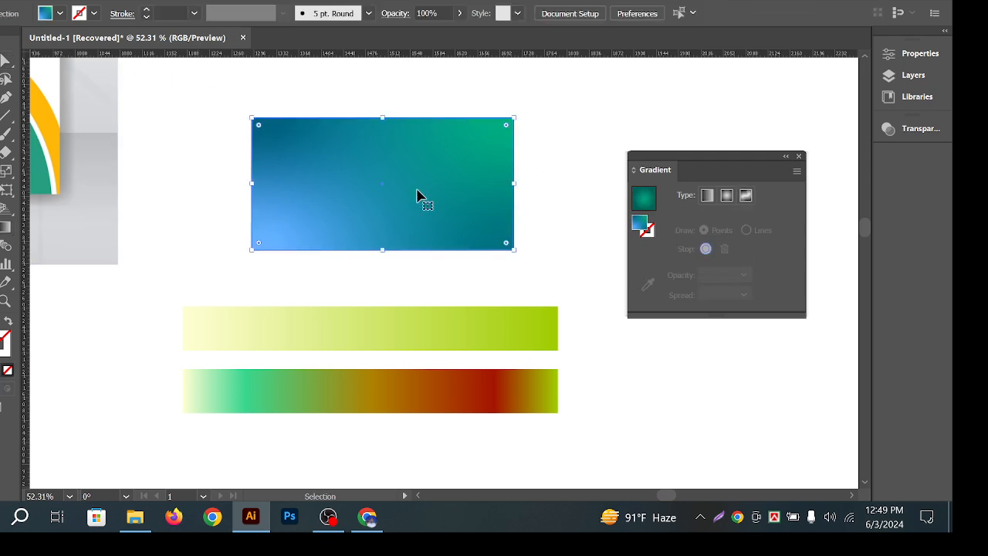
pyautogui.click(539, 193)
pyautogui.click(405, 191)
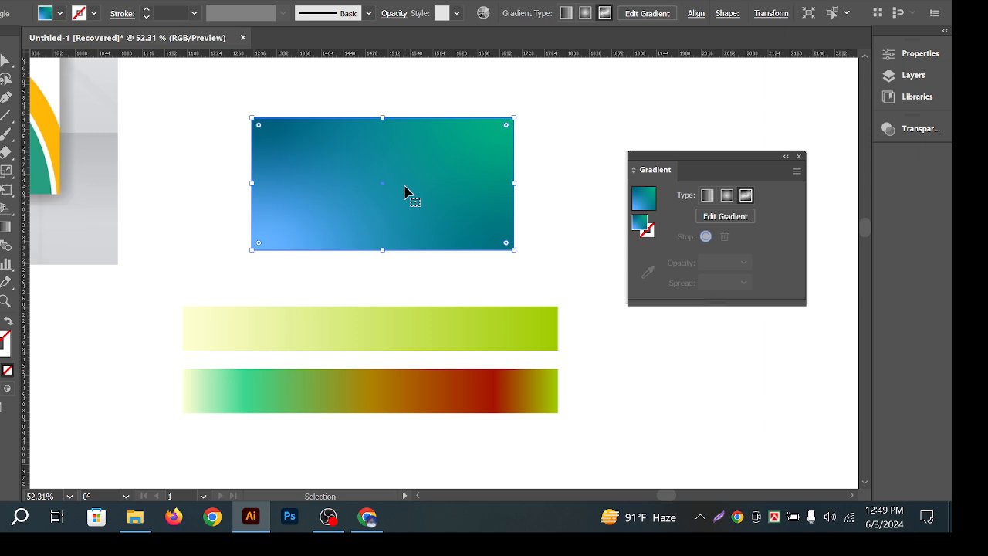
pyautogui.click(533, 255)
pyautogui.click(452, 232)
pyautogui.click(551, 149)
pyautogui.click(506, 179)
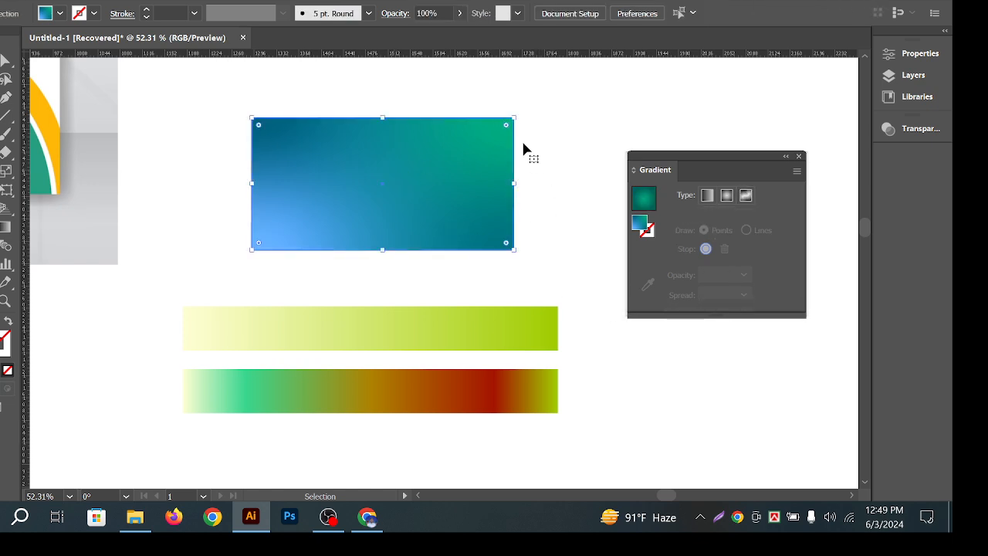
pyautogui.click(529, 154)
# Add nine white freeform stops to the rectangle: one at the centre, one near each edge's middle, and four around the centre
pyautogui.click(459, 187)
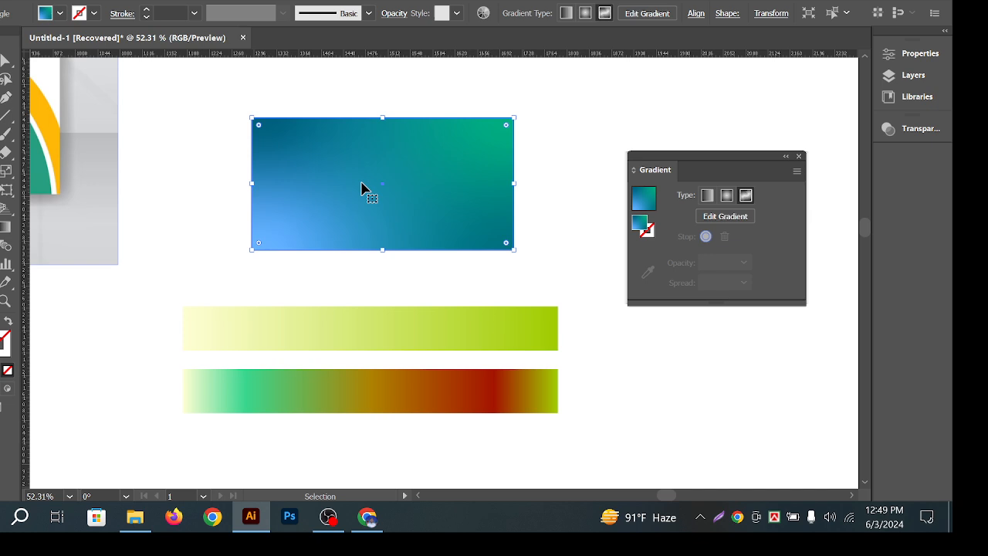
pyautogui.click(12, 226)
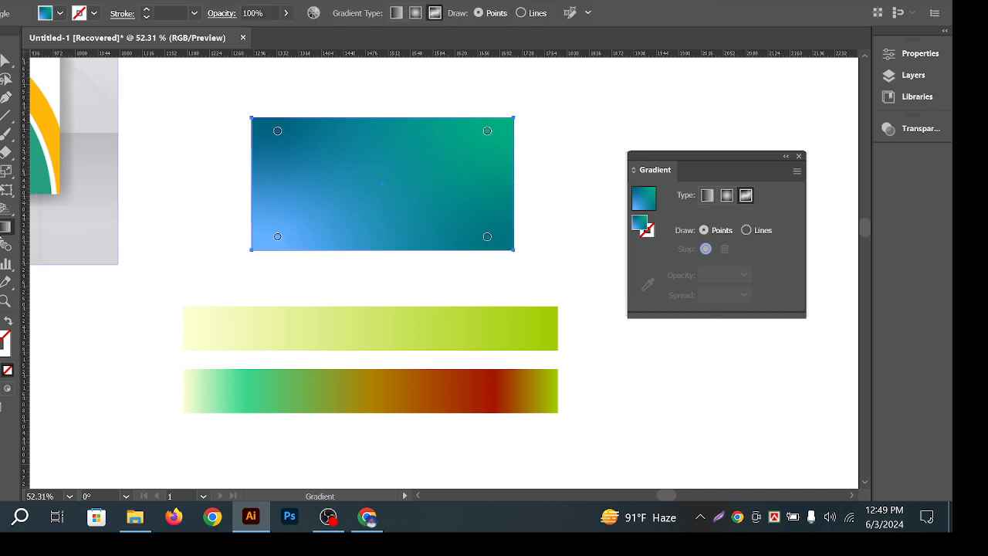
pyautogui.click(383, 185)
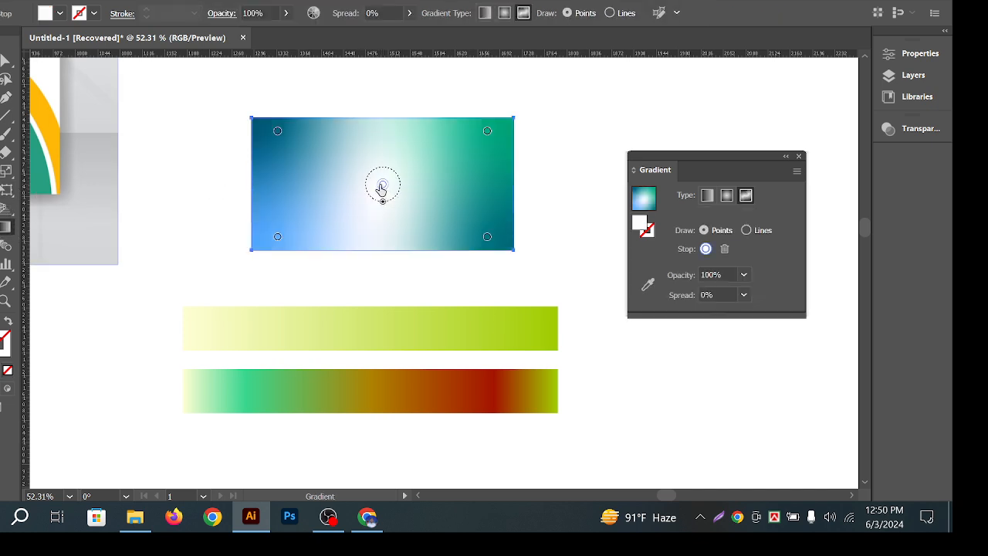
pyautogui.click(483, 186)
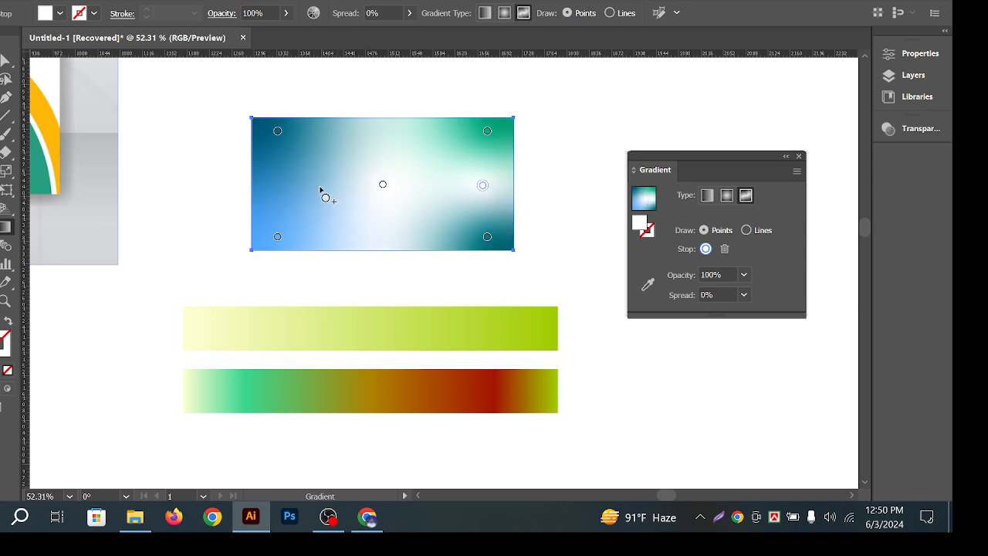
pyautogui.click(286, 182)
pyautogui.click(375, 131)
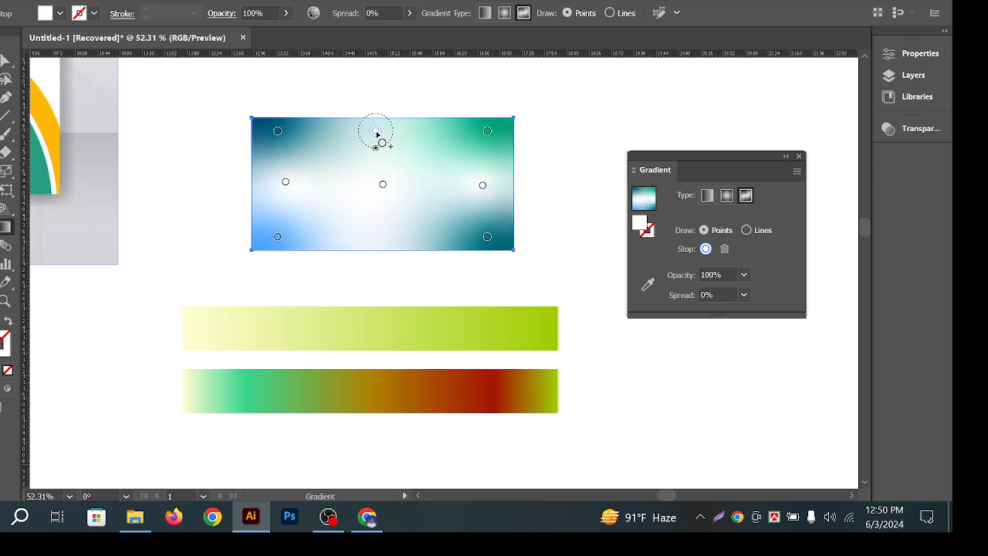
pyautogui.click(377, 222)
pyautogui.click(425, 165)
pyautogui.click(341, 170)
pyautogui.click(325, 203)
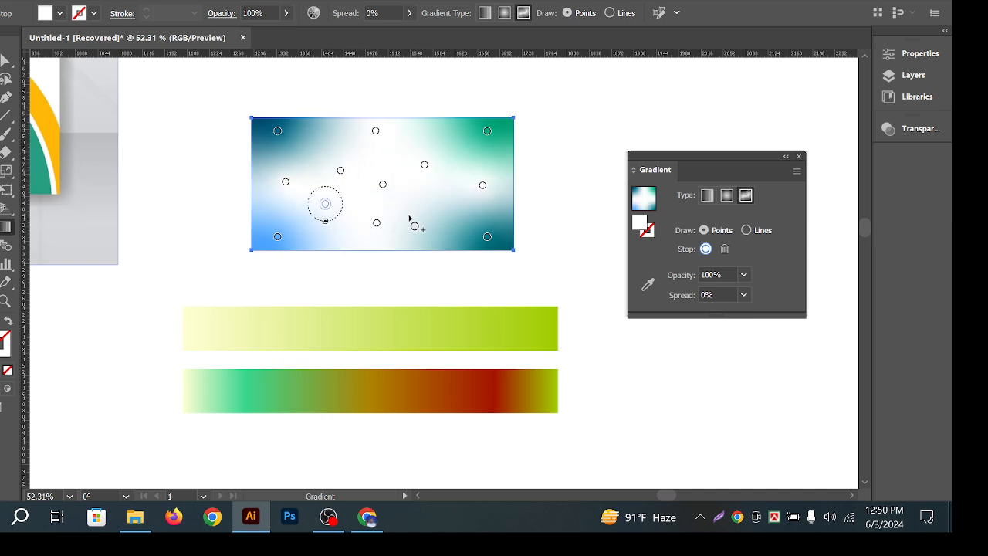
pyautogui.click(423, 212)
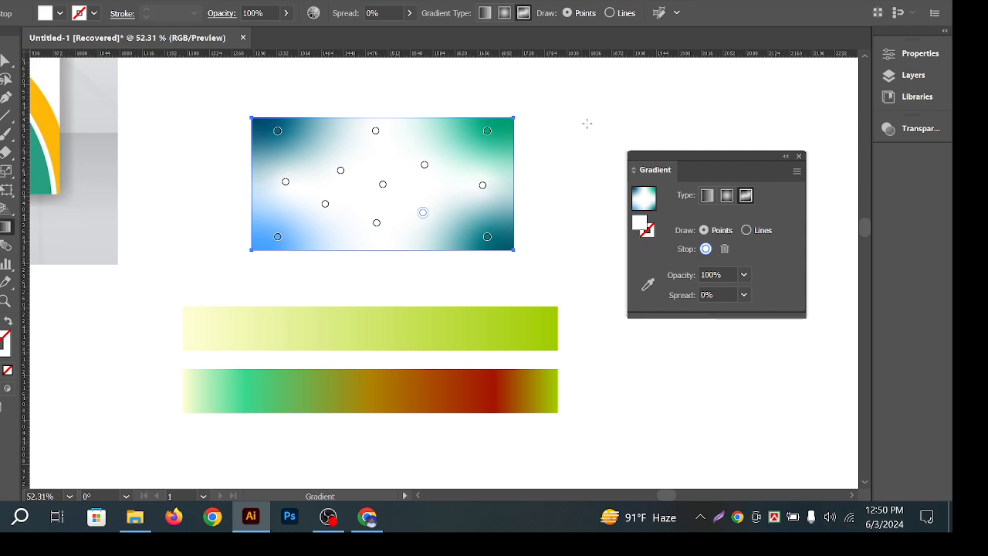
# Recolour the freeform gradient's top-centre stop to magenta FF61FF and its inner upper-right stop to coral red
pyautogui.doubleClick(376, 133)
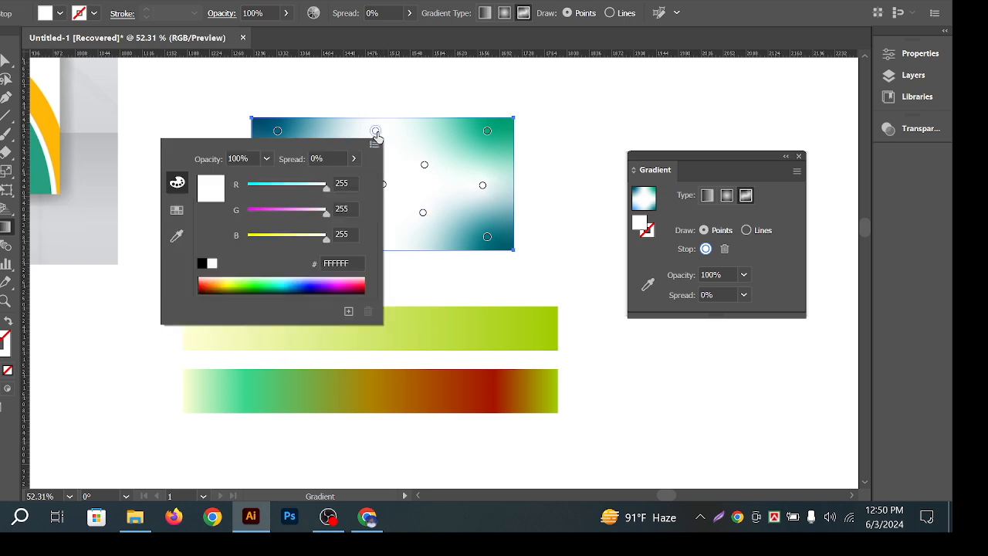
pyautogui.click(278, 215)
pyautogui.doubleClick(425, 165)
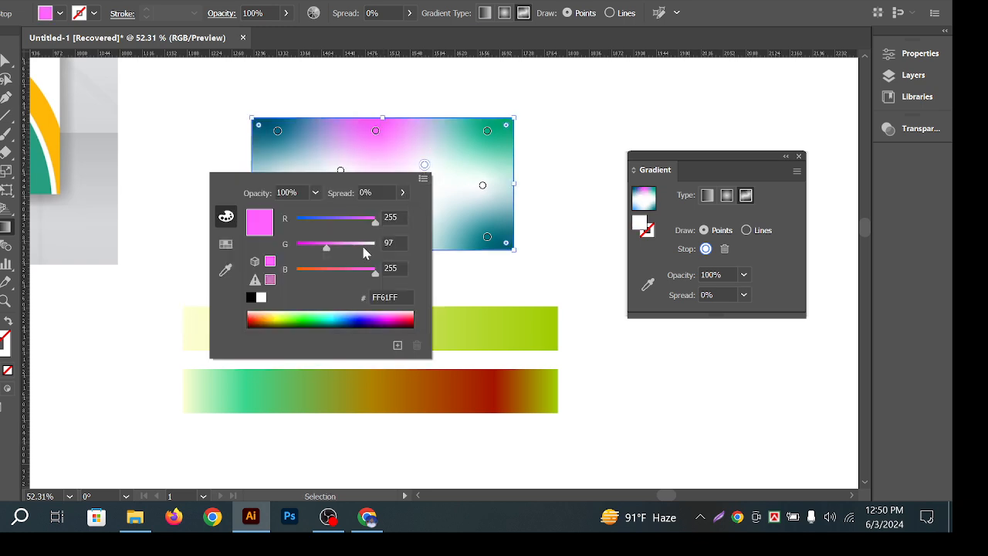
pyautogui.click(327, 268)
pyautogui.click(482, 185)
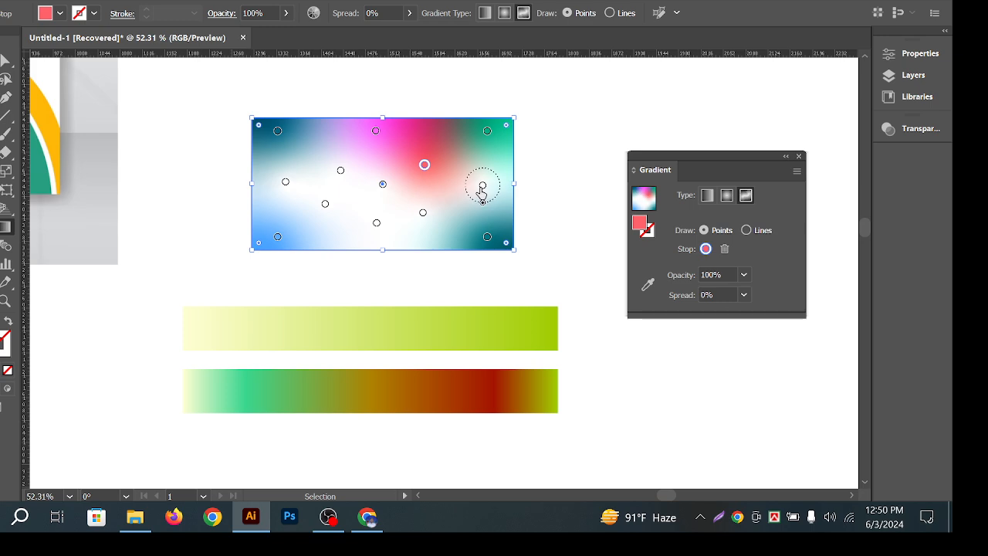
# Recolour the freeform gradient's middle-right stop to pink and its inner lower-right stop to magenta FF3CFF
pyautogui.doubleClick(483, 186)
pyautogui.click(405, 291)
pyautogui.click(479, 189)
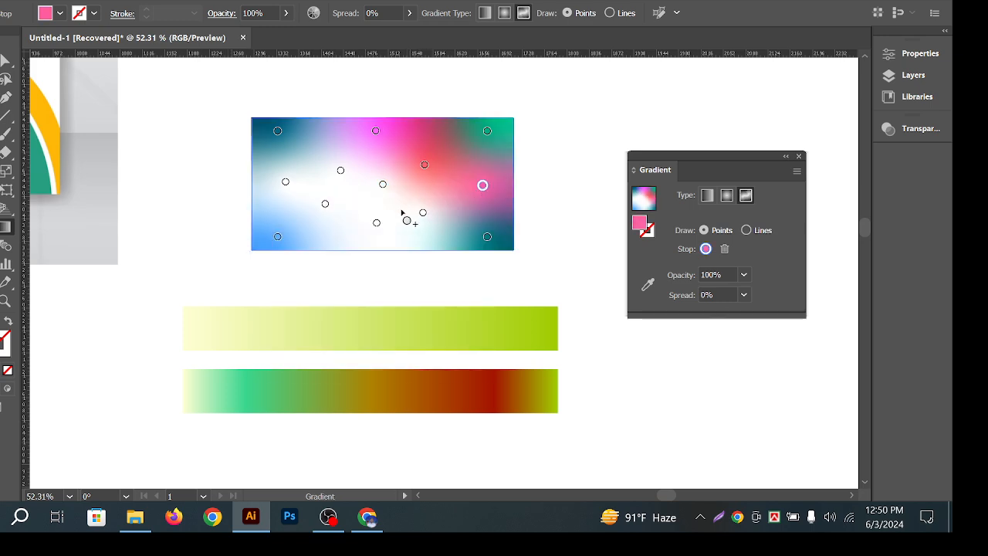
pyautogui.doubleClick(424, 215)
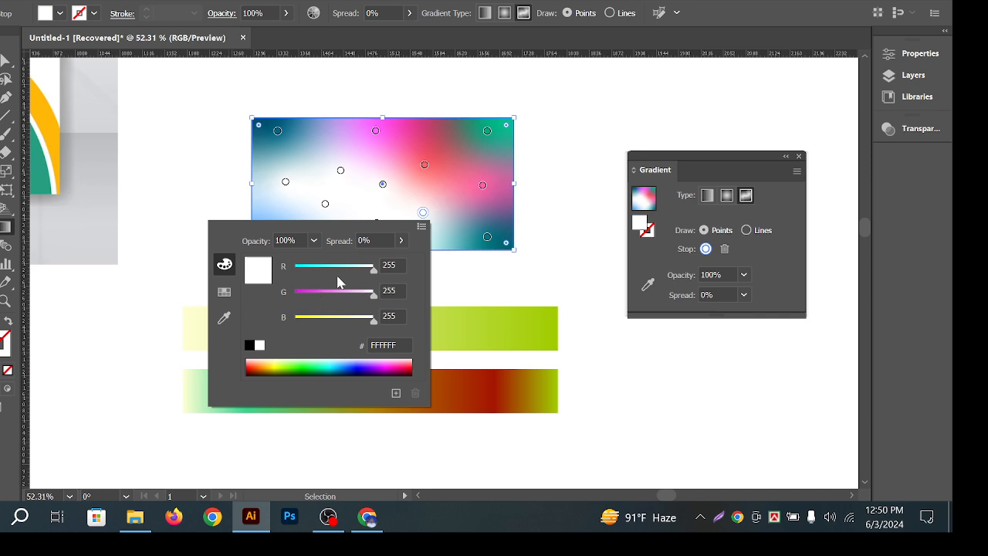
pyautogui.click(319, 294)
pyautogui.click(383, 224)
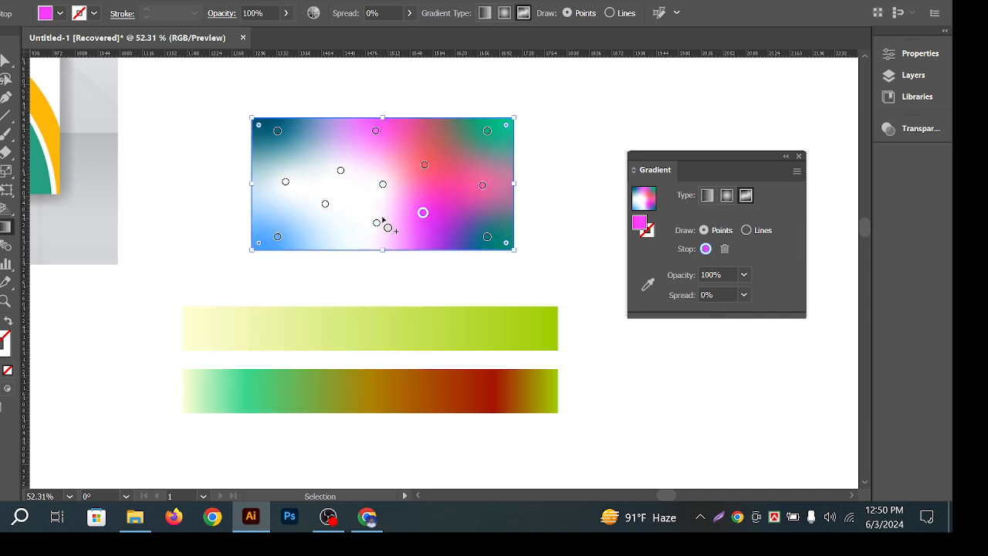
# Recolour the freeform gradient's inner lower-left stop to violet and its bottom-centre stop to blue 4F43FF
pyautogui.doubleClick(323, 205)
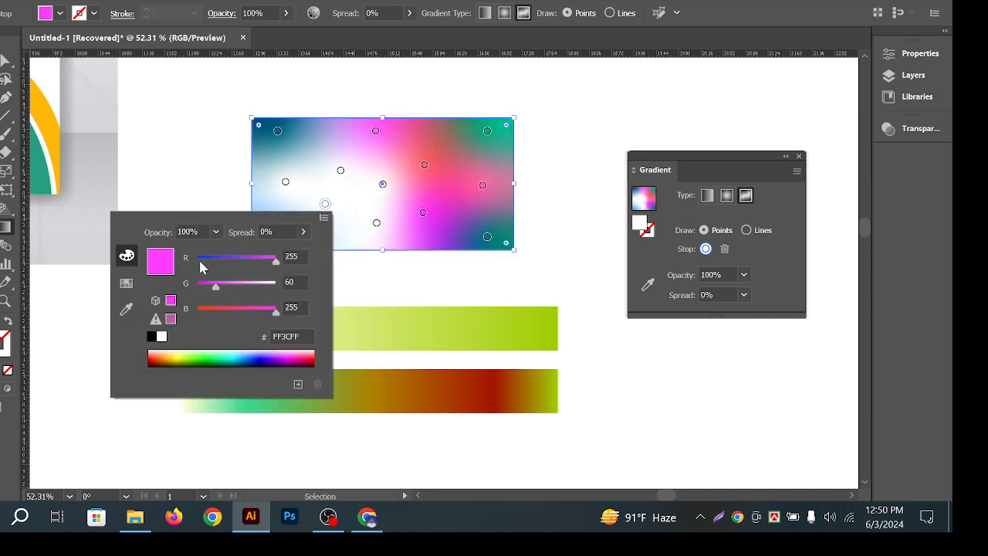
pyautogui.click(229, 259)
pyautogui.click(375, 226)
pyautogui.doubleClick(376, 224)
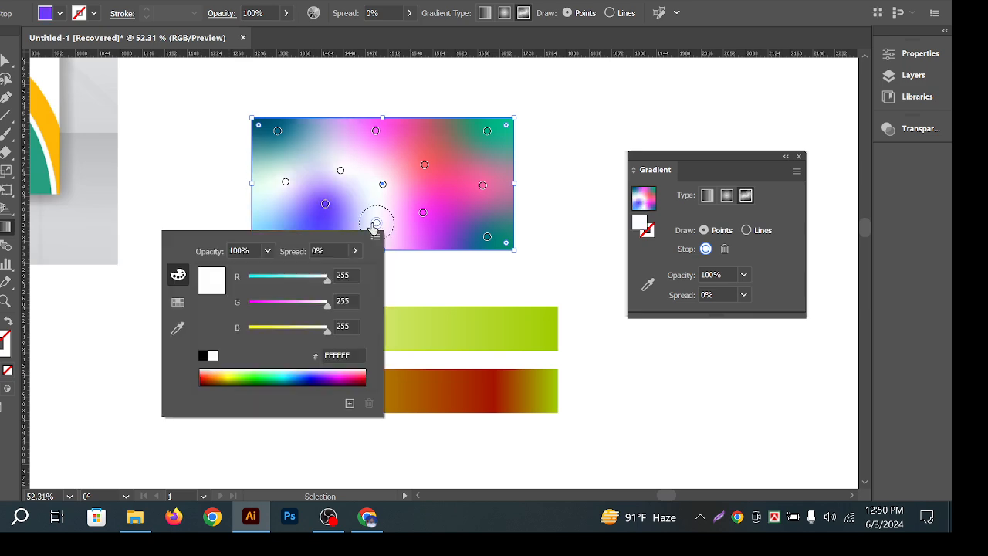
pyautogui.click(285, 302)
pyautogui.click(276, 276)
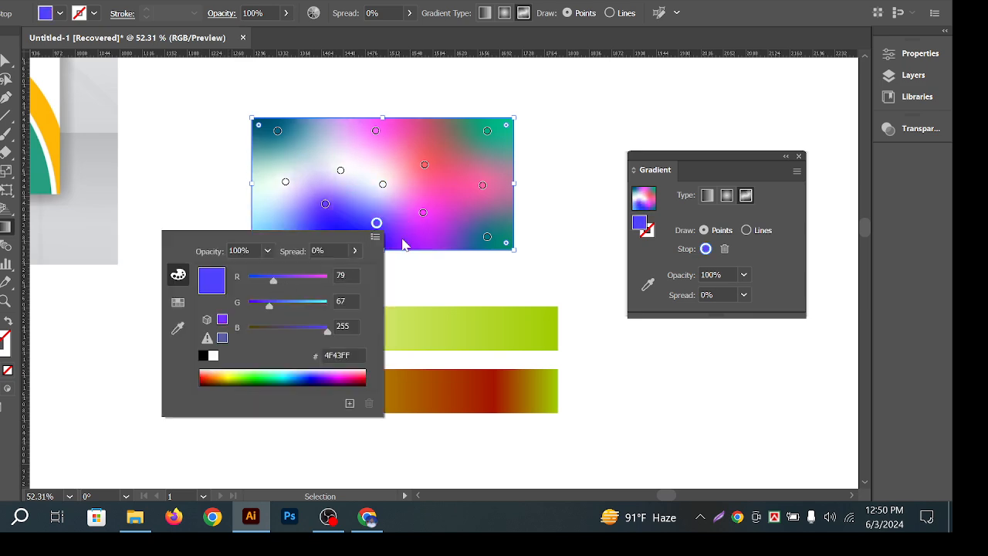
# Recolour the freeform gradient's centre stop to 4F43CD and its inner upper-left stop to a darker blue-violet
pyautogui.doubleClick(384, 187)
pyautogui.click(317, 288)
pyautogui.click(383, 187)
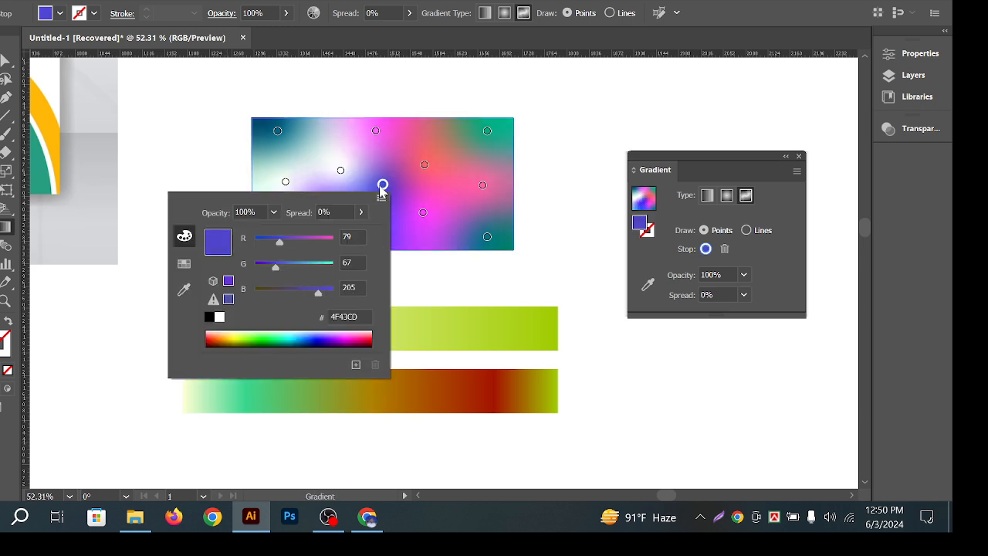
pyautogui.doubleClick(340, 171)
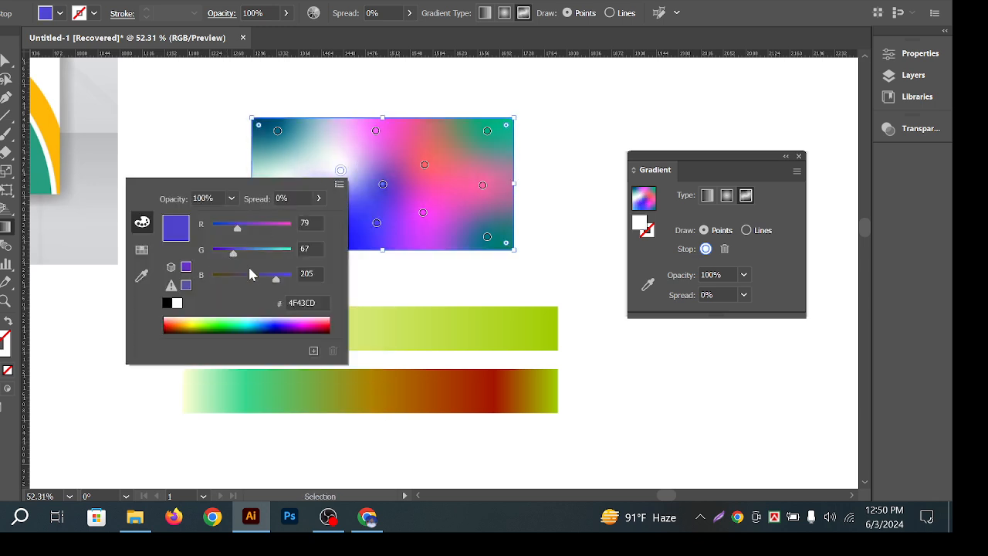
pyautogui.click(261, 276)
pyautogui.click(419, 182)
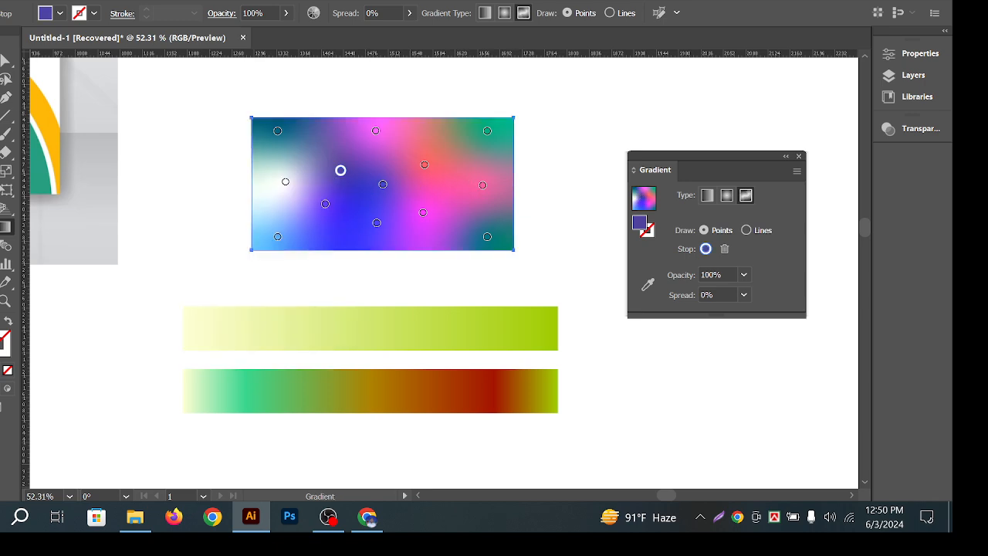
# Leave gradient editing, shift the multicolour rectangle slightly upward, and deselect it
pyautogui.press('v')
pyautogui.click(213, 119)
pyautogui.moveTo(484, 159); pyautogui.dragTo(485, 163)
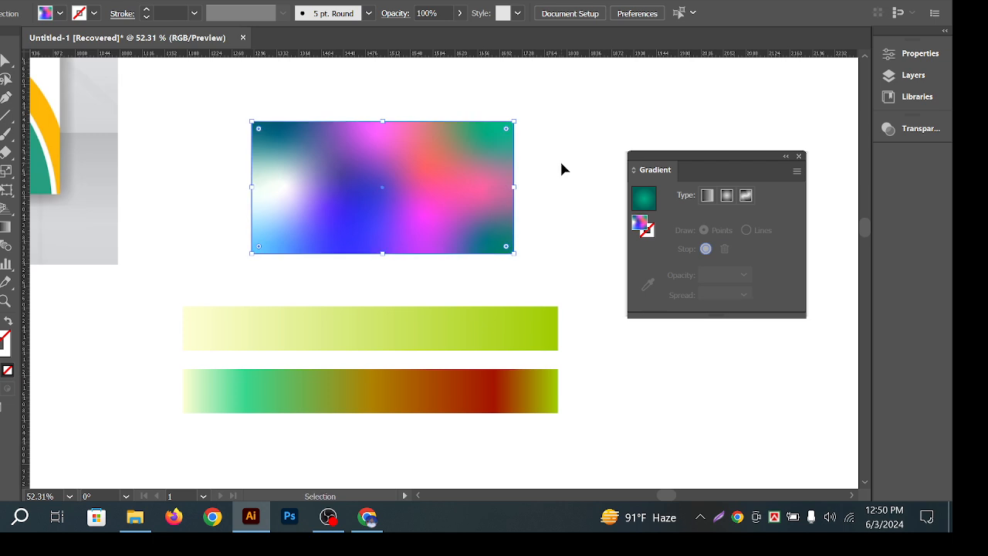
pyautogui.click(562, 169)
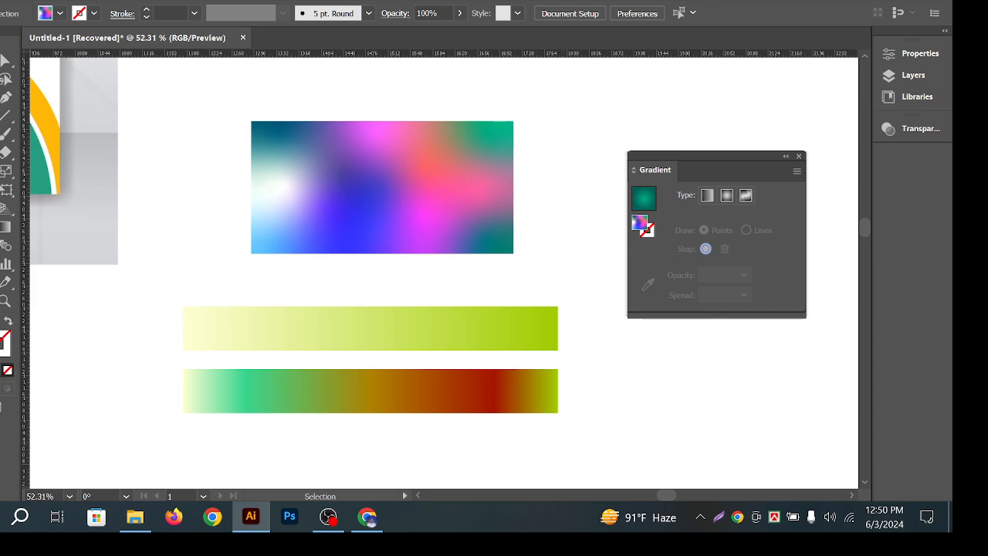
pyautogui.moveTo(472, 193)
pyautogui.mouseDown()
pyautogui.moveTo(475, 163)
pyautogui.moveTo(474, 181)
pyautogui.mouseUp()
pyautogui.click(607, 147)
pyautogui.click(408, 149)
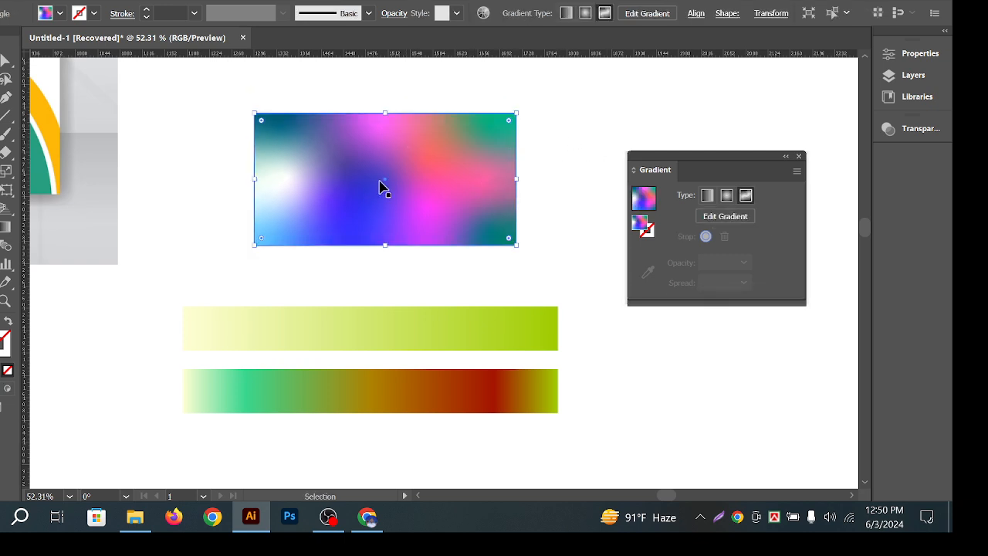
pyautogui.click(609, 148)
pyautogui.click(420, 147)
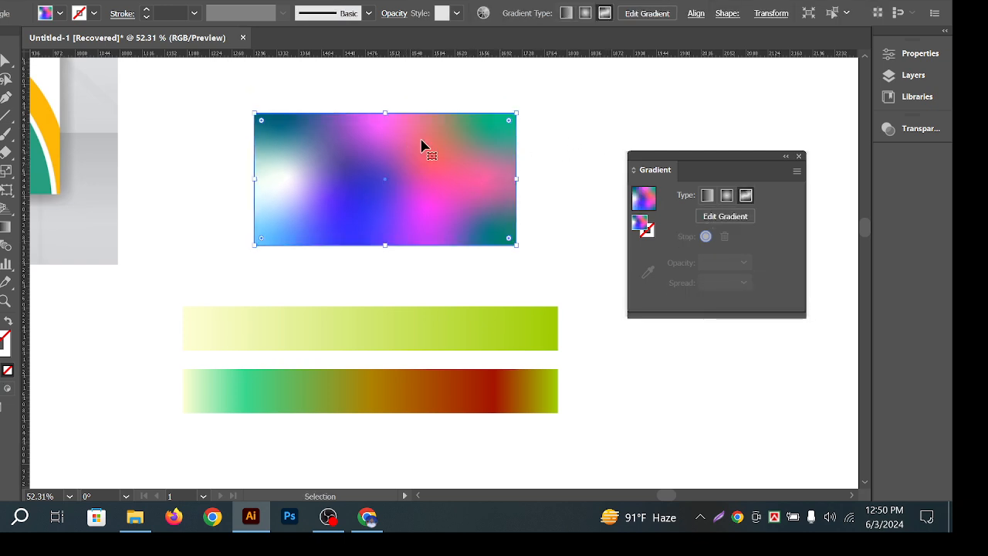
pyautogui.click(591, 151)
# Move the multicolour rectangle down and to the left, closer to the gradient strips, and shift it 36.49 pt back to the right
pyautogui.scroll(2, 535, 166)
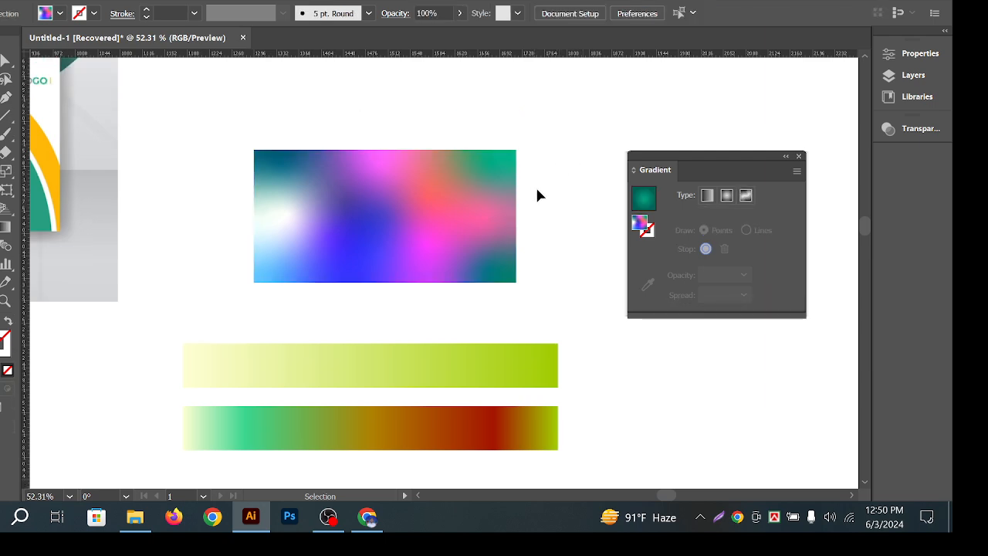
pyautogui.moveTo(525, 215); pyautogui.dragTo(498, 232)
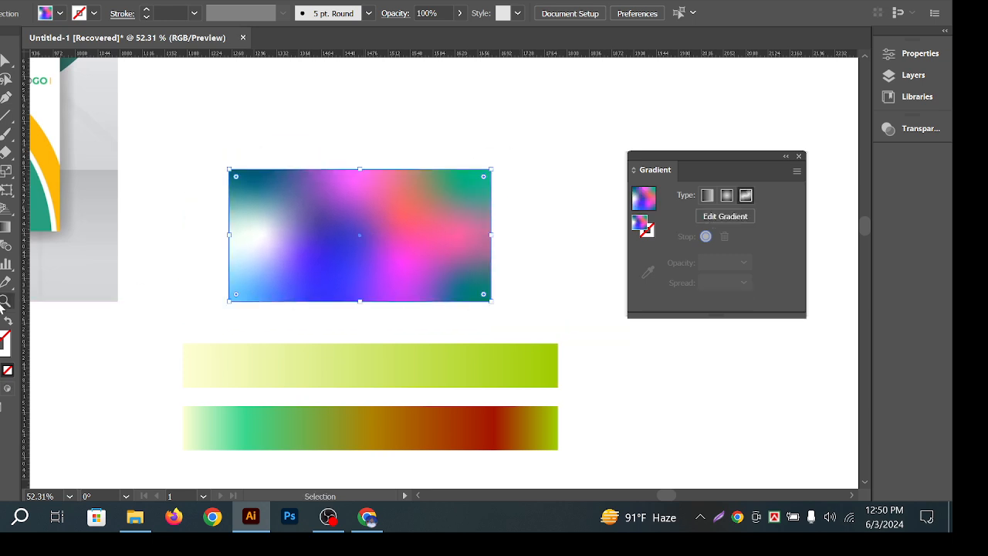
pyautogui.click(513, 200)
pyautogui.scroll(1, 393, 242)
pyautogui.moveTo(404, 250); pyautogui.dragTo(427, 251)
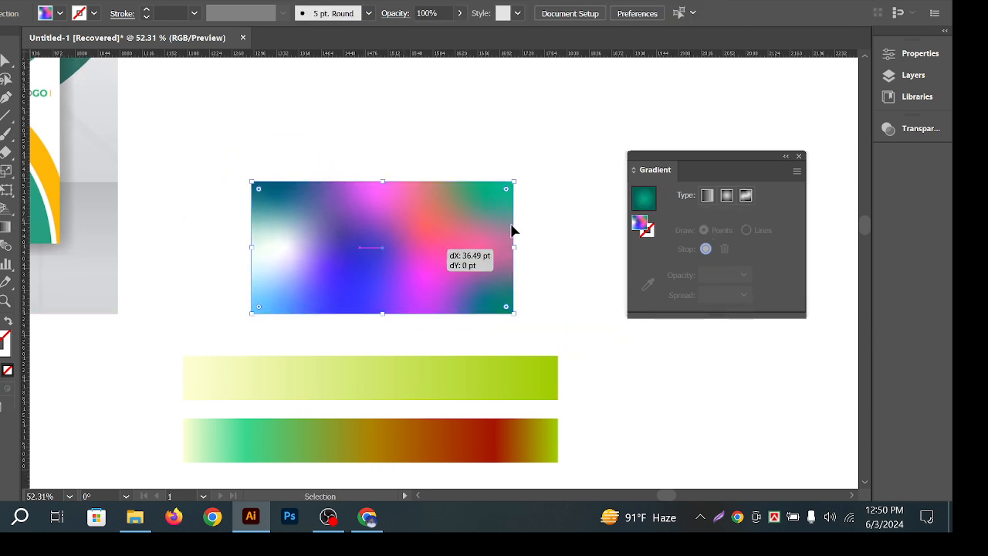
# Deselect the multicolour rectangle and take a screenshot of the area it covers, from its upper-left to its lower-right corner
pyautogui.press('Print')
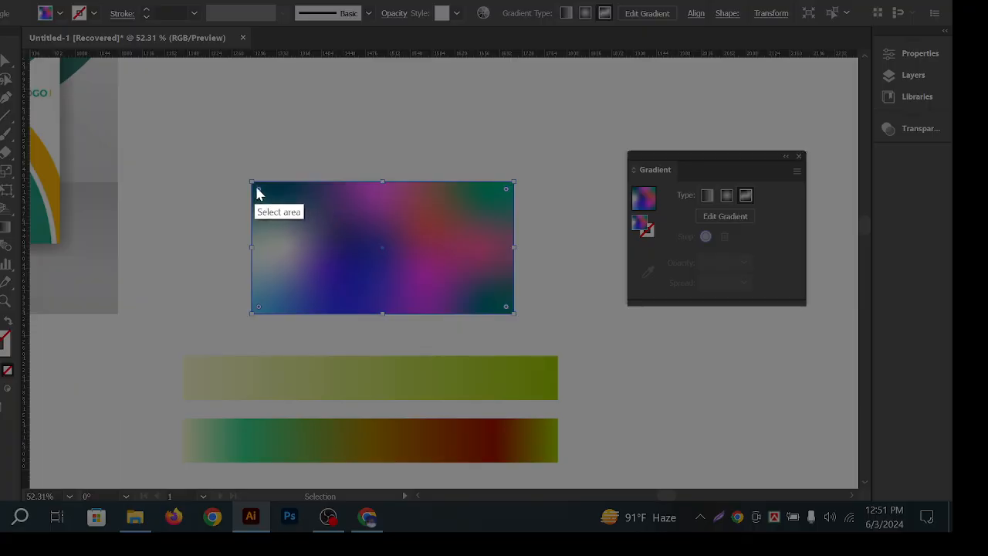
pyautogui.press('Escape')
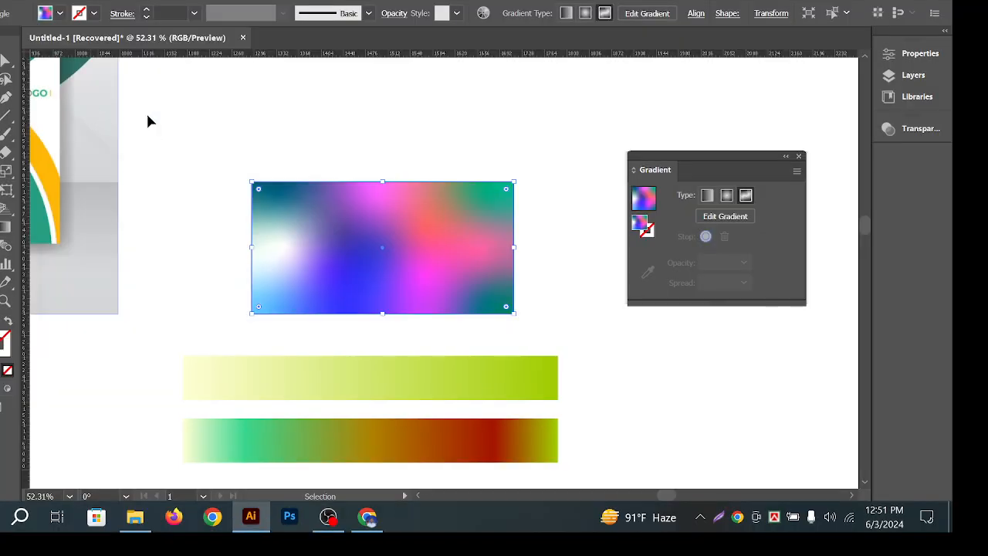
pyautogui.click(212, 129)
pyautogui.press('Print')
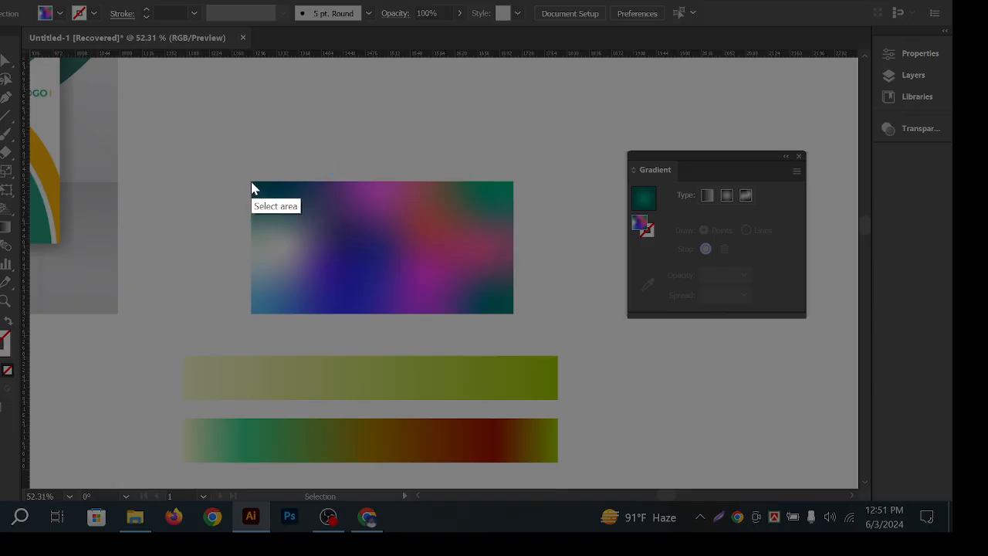
pyautogui.moveTo(251, 187); pyautogui.dragTo(514, 312)
pyautogui.click(437, 331)
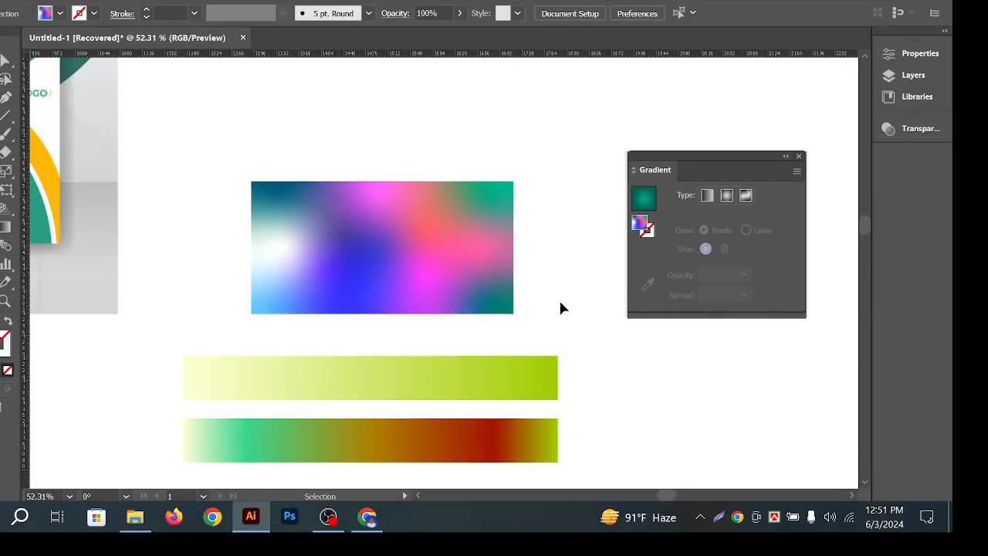
# Delete the multicolour freeform rectangle and paste the captured screenshot in its place, positioned above the two gradient strips
pyautogui.click(343, 193)
pyautogui.press('Delete')
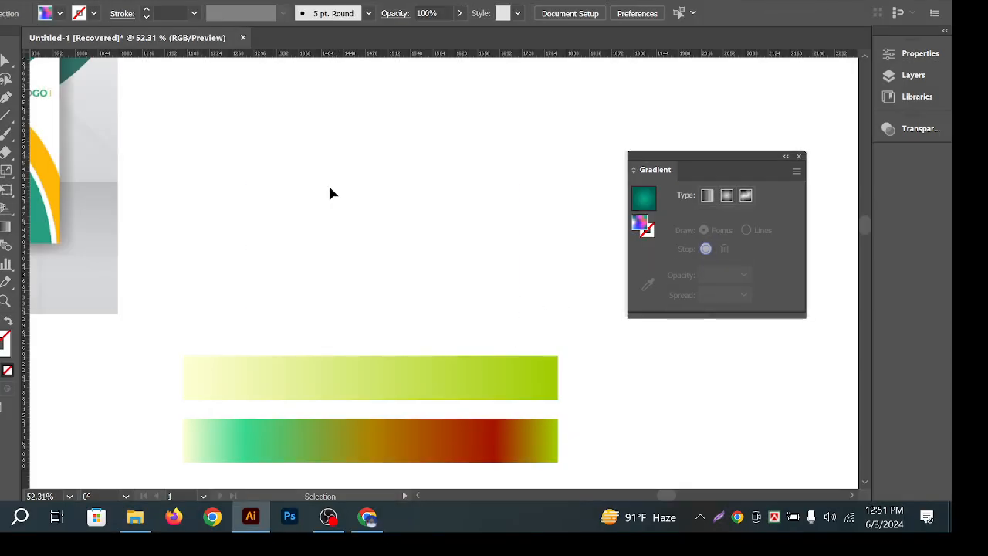
pyautogui.press('a')
pyautogui.hotkey('ctrl', 'v')
pyautogui.press('v')
pyautogui.moveTo(475, 214); pyautogui.dragTo(428, 206)
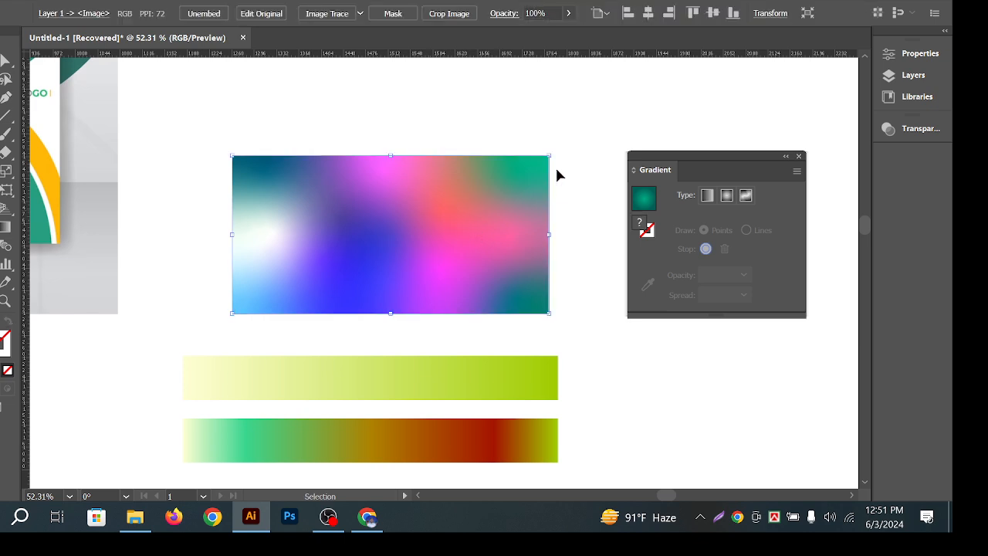
# Move the pasted screenshot image slightly up and to the left, and deselect it
pyautogui.click(558, 168)
pyautogui.click(436, 236)
pyautogui.click(483, 153)
pyautogui.click(479, 242)
pyautogui.moveTo(455, 247); pyautogui.dragTo(472, 235)
pyautogui.click(344, 115)
pyautogui.click(327, 236)
pyautogui.click(435, 153)
pyautogui.click(561, 200)
pyautogui.press('space')
pyautogui.moveTo(510, 287); pyautogui.dragTo(506, 255)
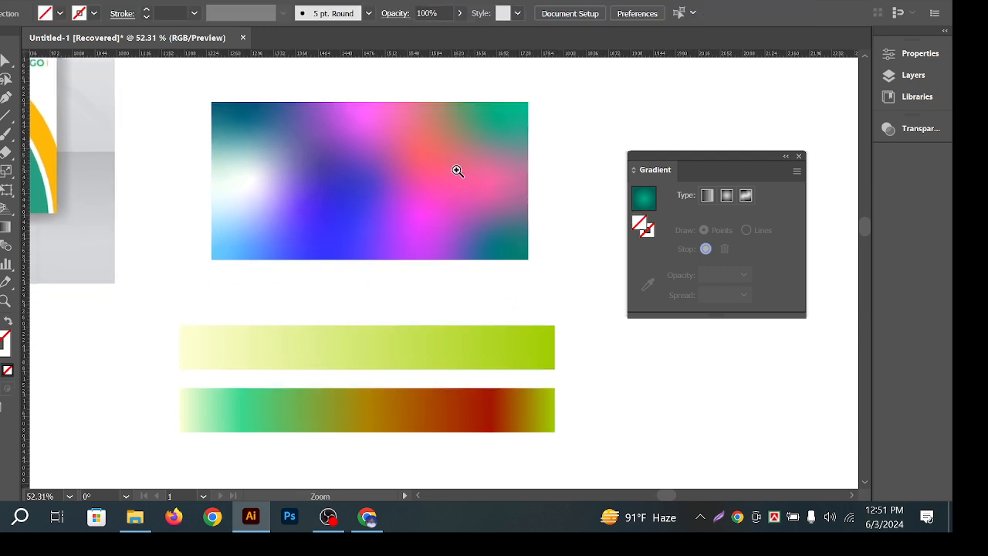
# Delete the pasted screenshot image above the gradient strips
pyautogui.scroll(-1, 478, 168)
pyautogui.press('space')
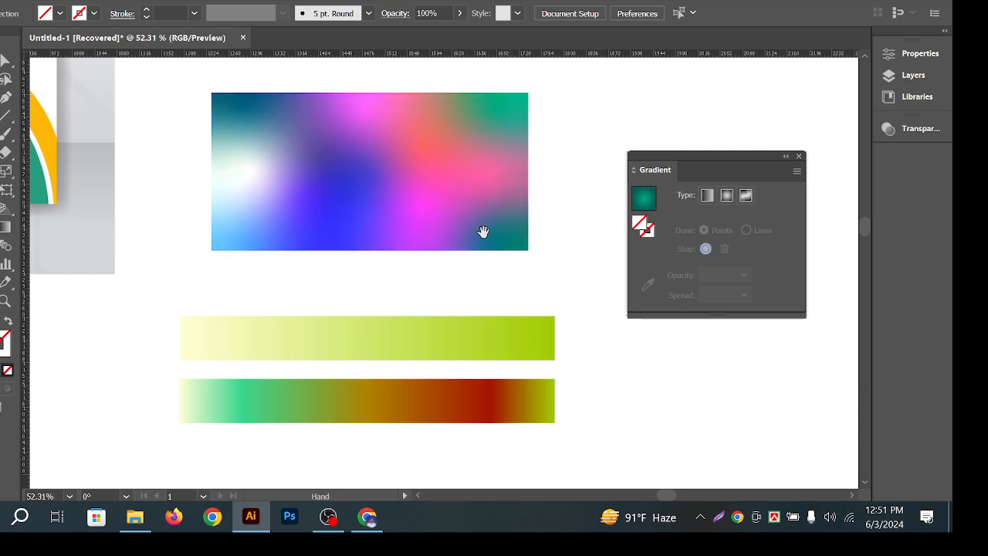
pyautogui.moveTo(569, 183); pyautogui.dragTo(588, 192)
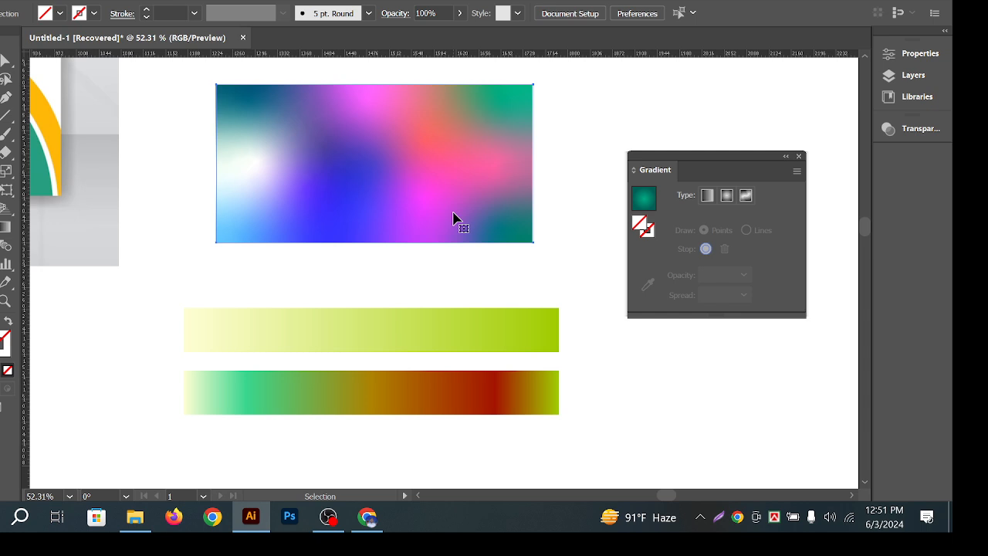
pyautogui.click(455, 216)
pyautogui.moveTo(590, 106); pyautogui.dragTo(476, 165)
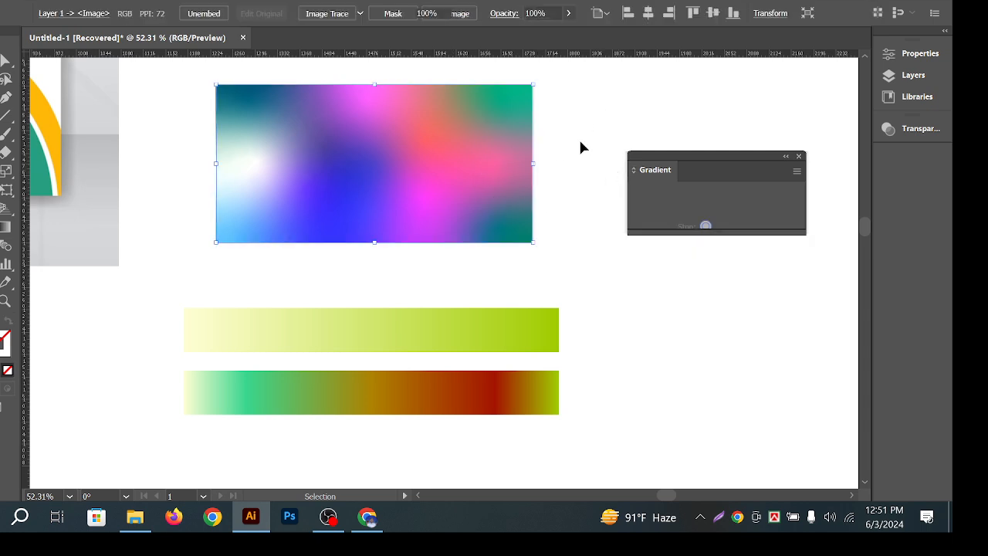
pyautogui.click(579, 139)
pyautogui.click(468, 189)
pyautogui.press('Delete')
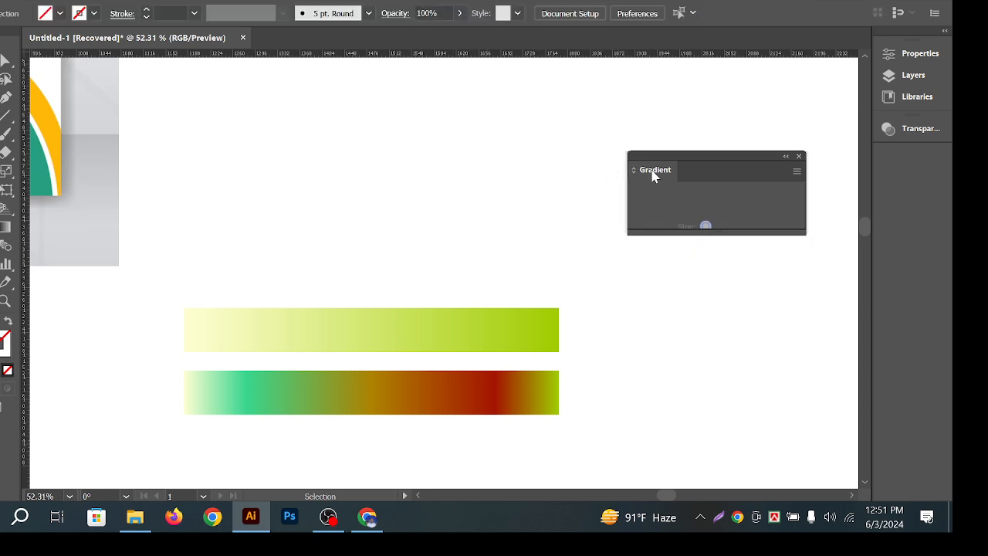
# Expand the gradient settings, move the multicolour strip 135.16 pt down and 19.07 pt right, away from the green strip, and deselect it
pyautogui.click(653, 171)
pyautogui.click(653, 170)
pyautogui.click(494, 330)
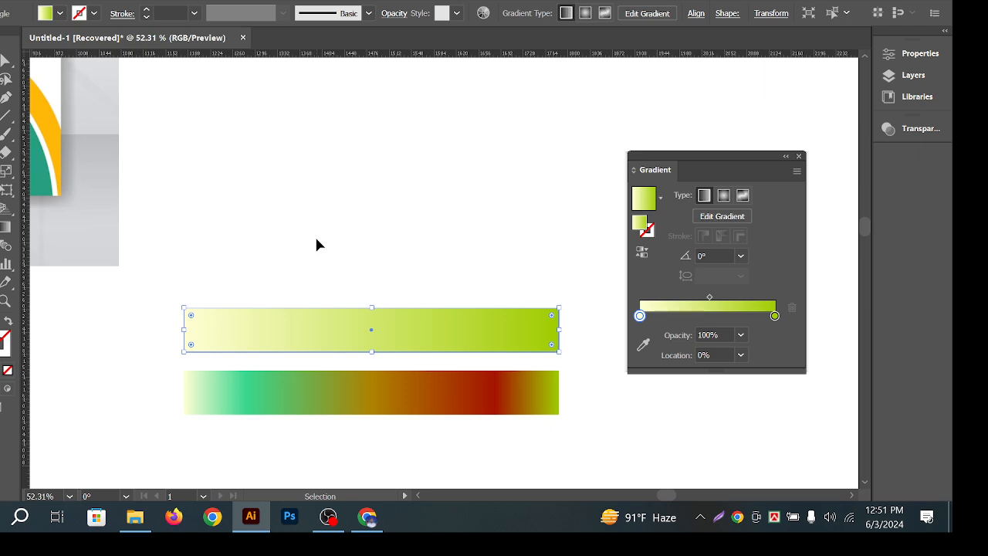
pyautogui.click(356, 216)
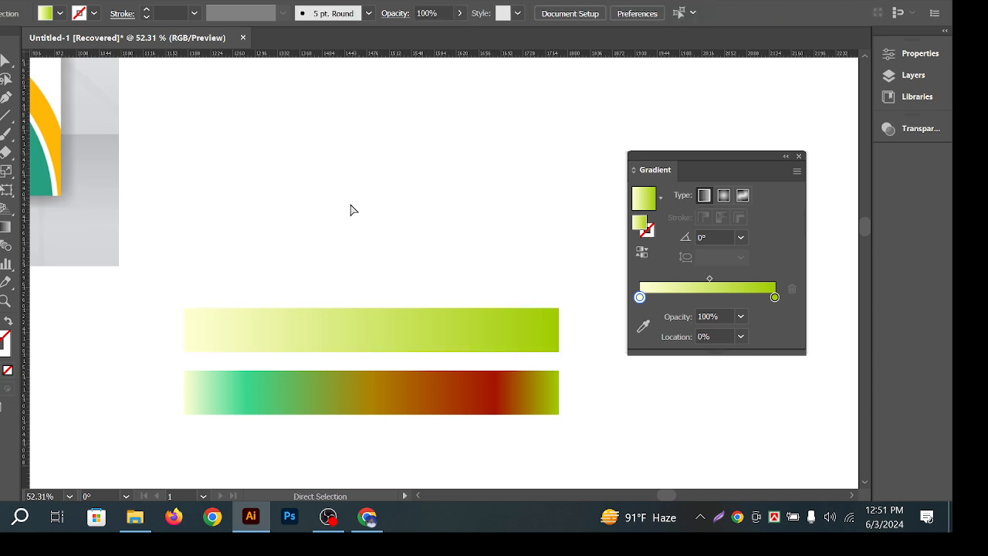
pyautogui.moveTo(451, 278); pyautogui.dragTo(450, 227)
pyautogui.moveTo(441, 353); pyautogui.dragTo(455, 433)
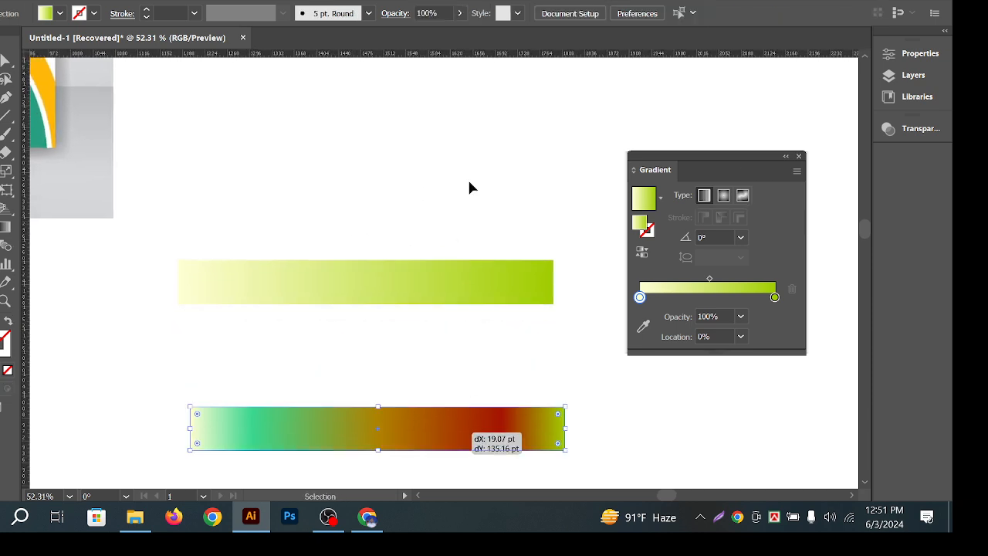
pyautogui.click(62, 223)
# Draw a large rectangle with the multicolour gradient around the green strip and send it to the back
pyautogui.click(3, 134)
pyautogui.click(41, 134)
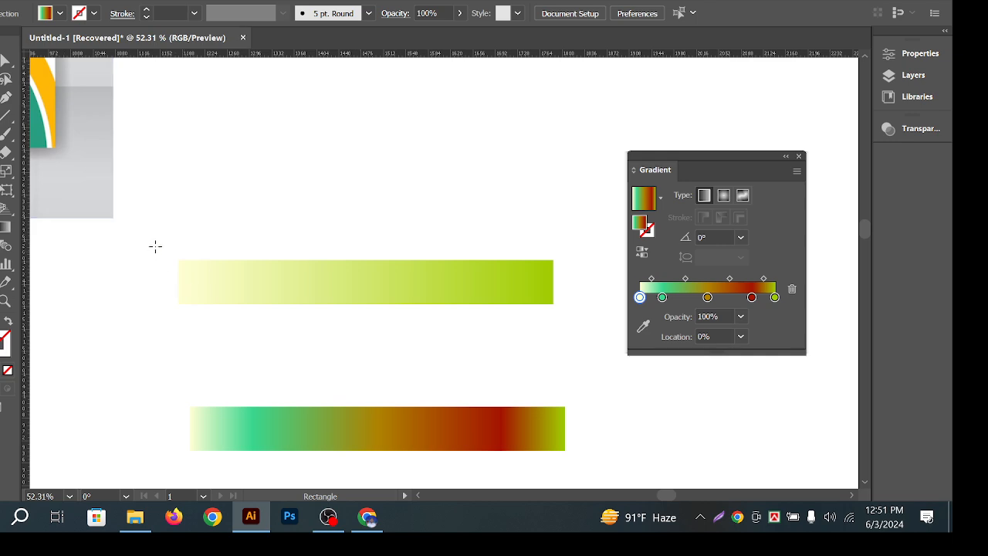
pyautogui.moveTo(153, 220); pyautogui.dragTo(598, 361)
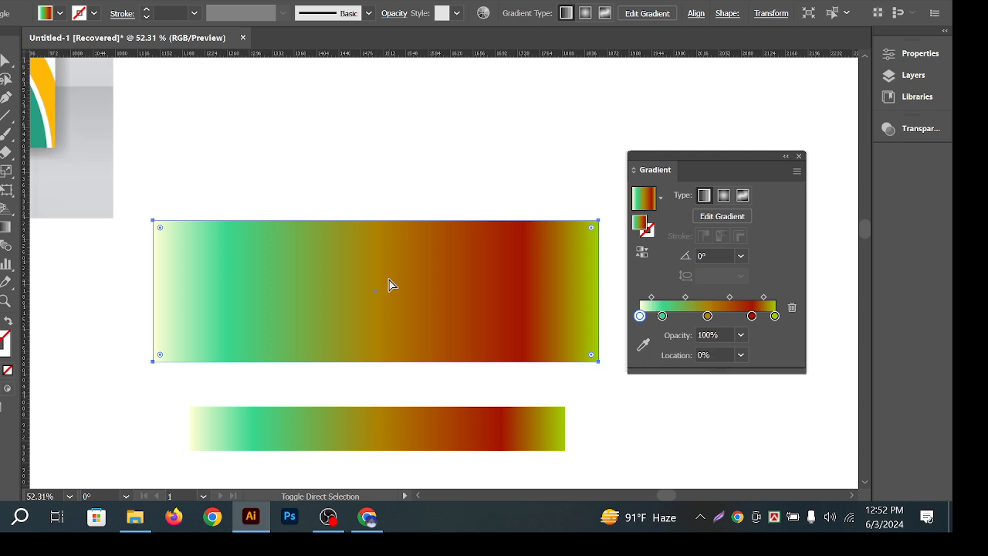
pyautogui.hotkey('ctrl', 'shift', '[')
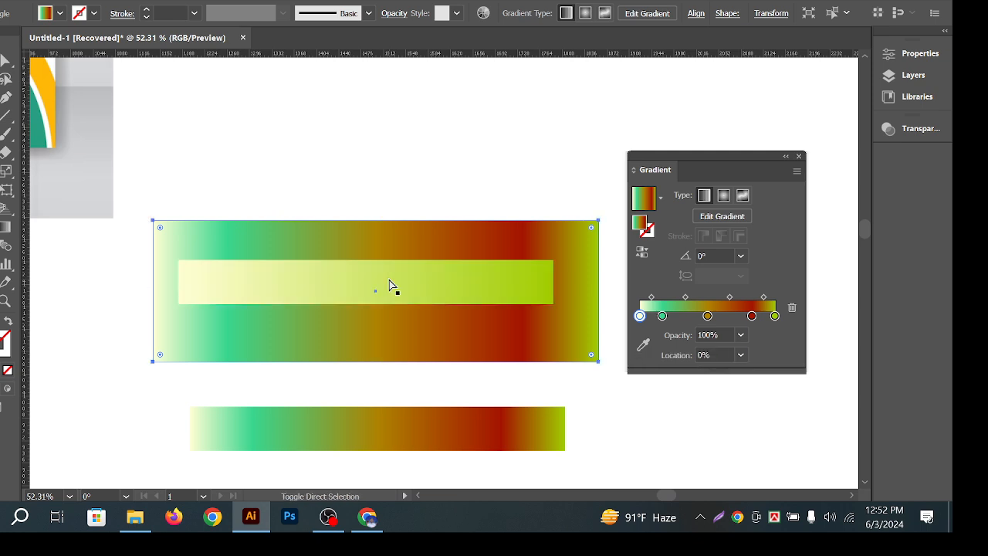
pyautogui.click(465, 176)
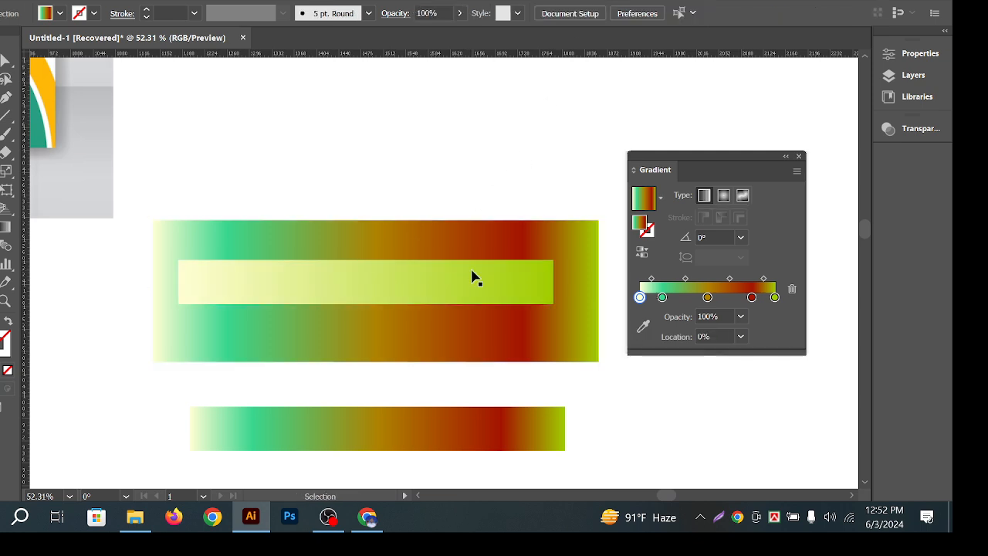
# Set the opacity of the cream stop in the green strip's gradient to 0% and deselect the strip
pyautogui.click(472, 276)
pyautogui.click(512, 159)
pyautogui.click(506, 283)
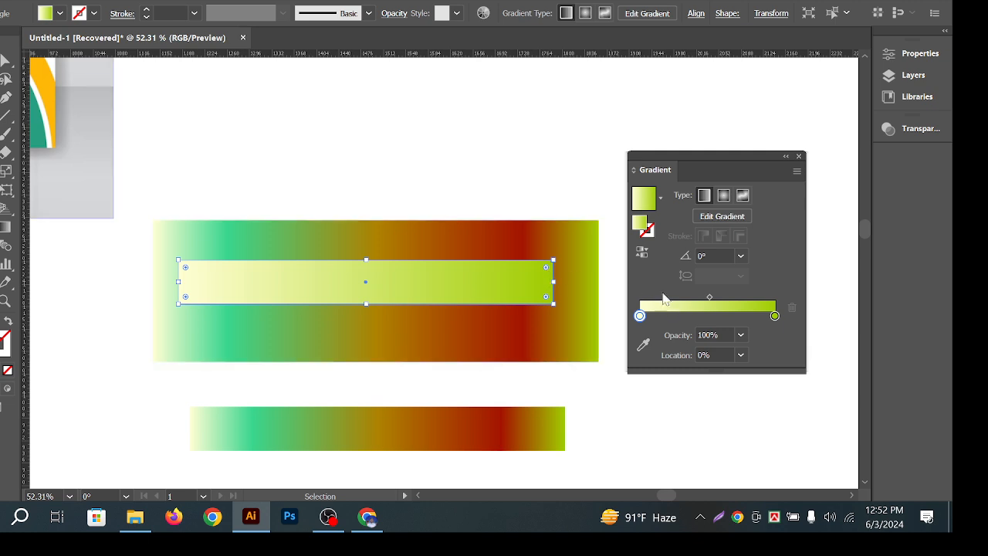
pyautogui.click(526, 175)
pyautogui.click(237, 290)
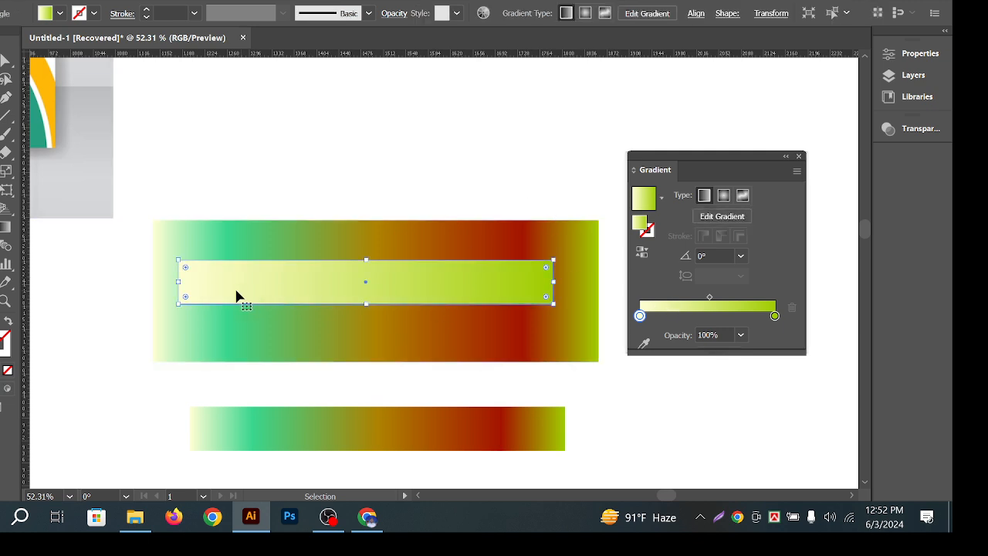
pyautogui.click(443, 174)
pyautogui.click(538, 293)
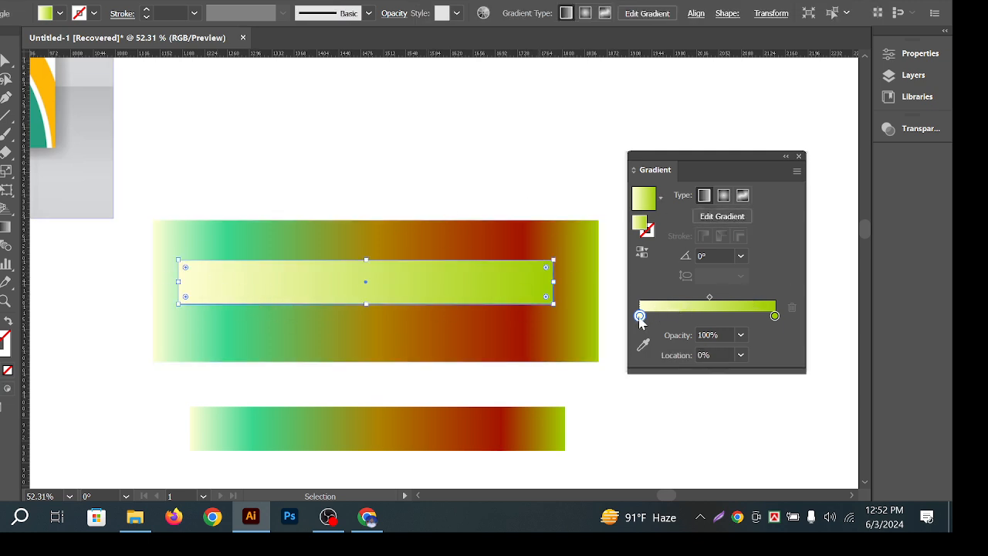
pyautogui.click(741, 338)
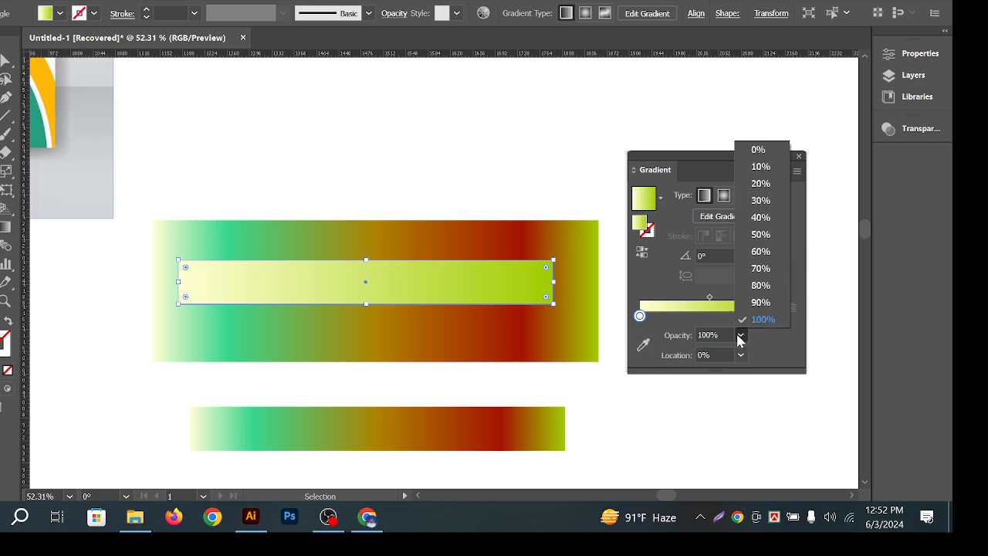
pyautogui.click(760, 150)
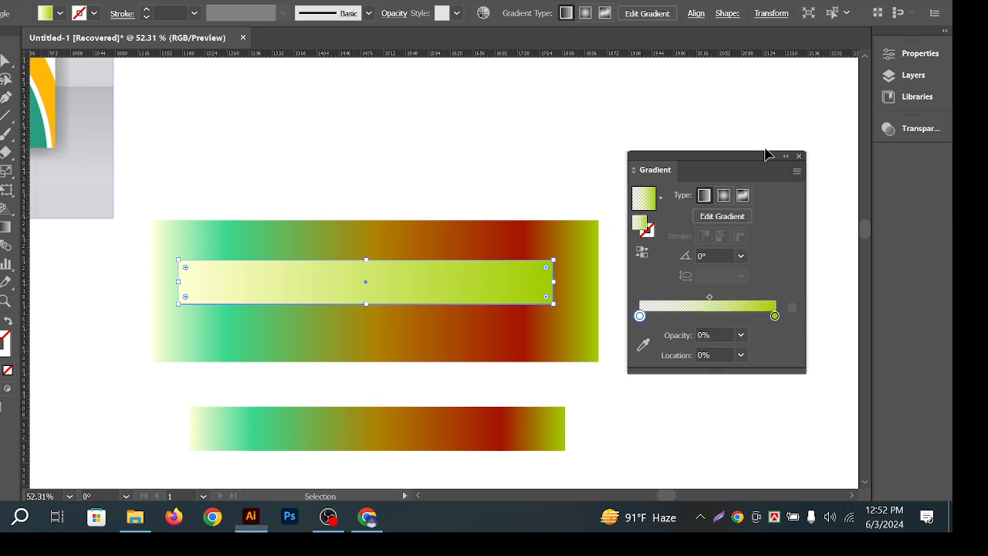
pyautogui.click(369, 166)
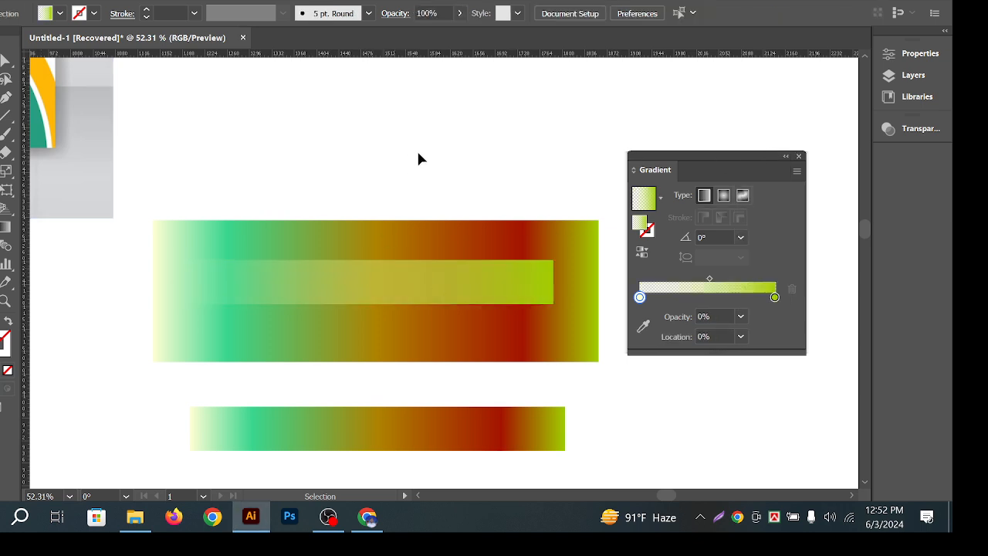
# Examine how the strip's transparent end blends into the rectangle behind it, shift the strip upward and undo the move
pyautogui.click(513, 290)
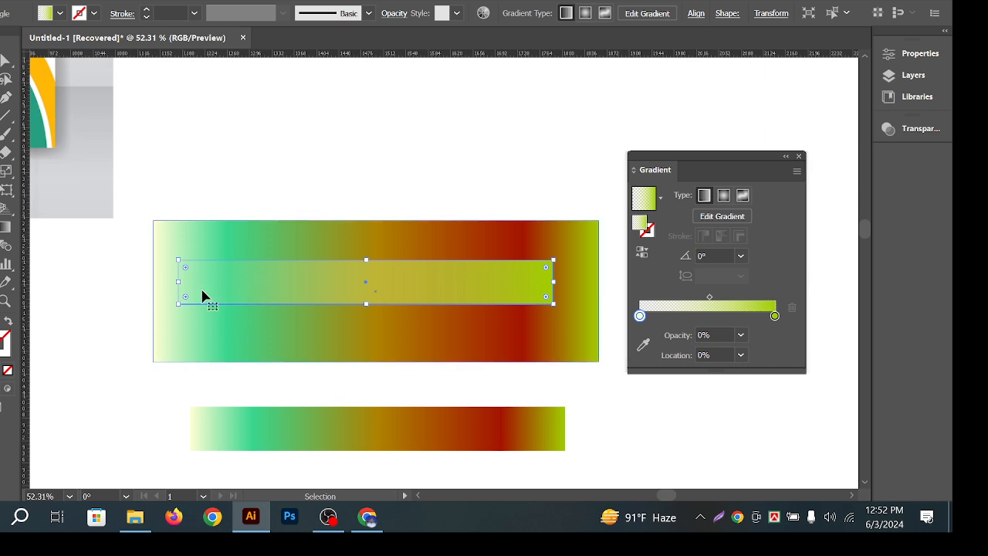
pyautogui.click(337, 162)
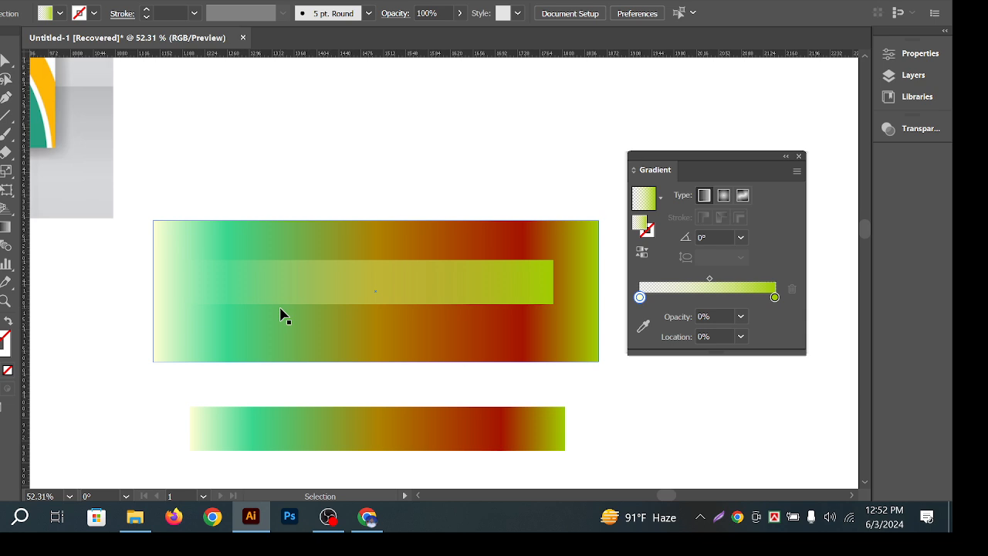
pyautogui.click(275, 297)
pyautogui.click(334, 189)
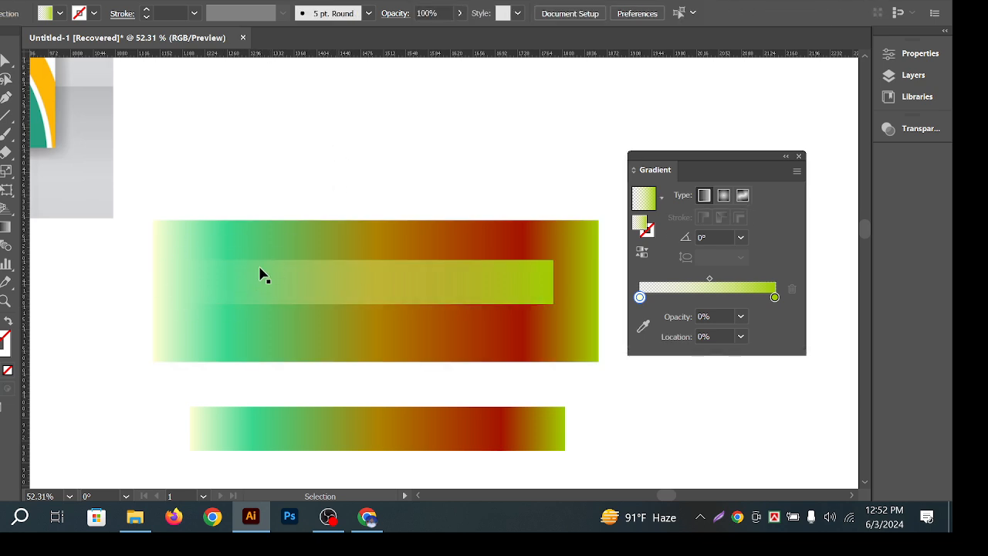
pyautogui.click(263, 276)
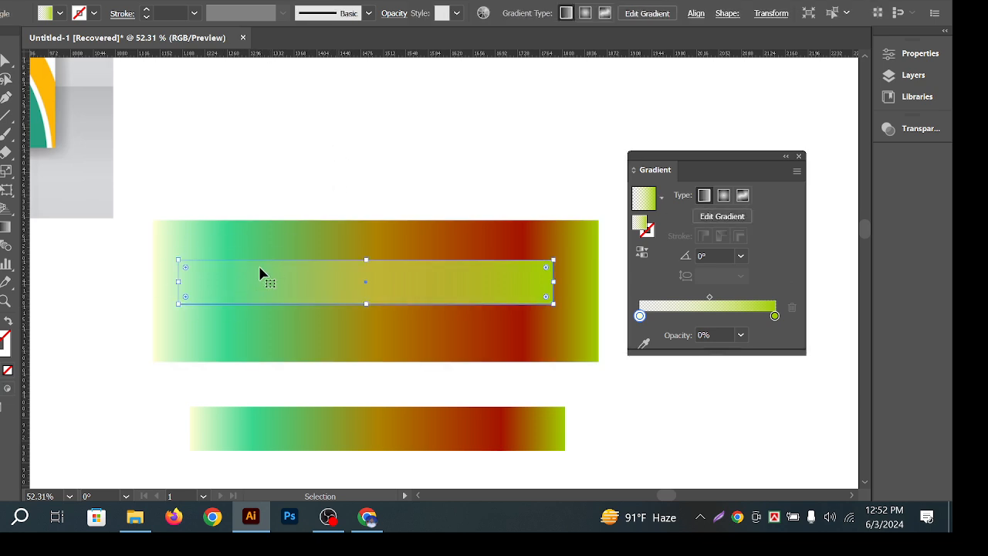
pyautogui.click(404, 209)
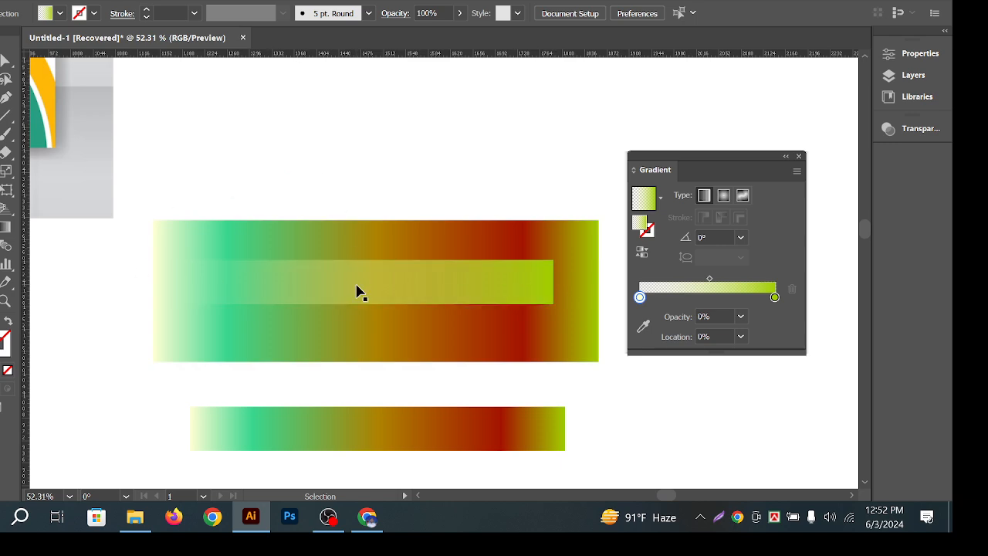
pyautogui.moveTo(359, 290); pyautogui.dragTo(371, 205)
pyautogui.hotkey('ctrl', 'z')
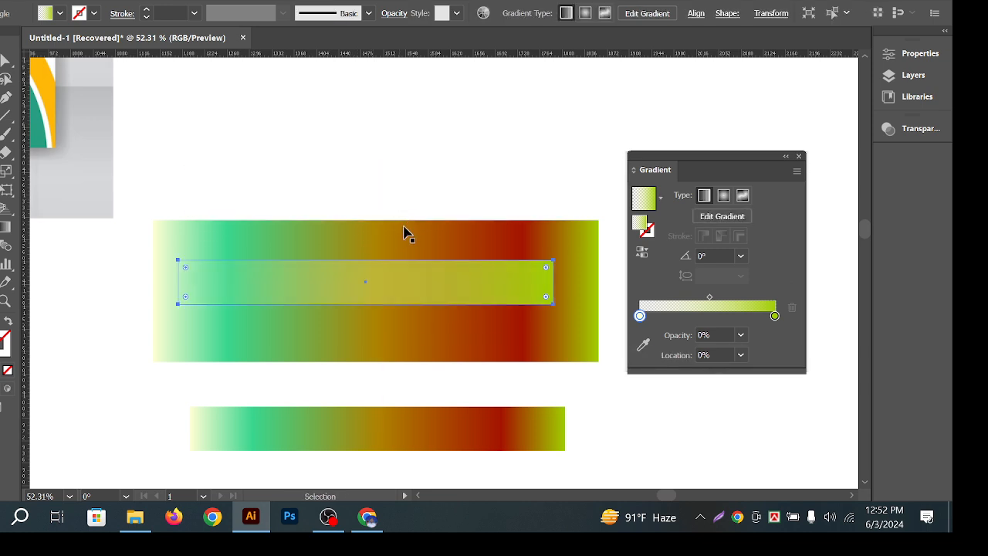
# Try 50% opacity on the cream stop of the strip's gradient, undo the change and deselect the strip
pyautogui.click(743, 335)
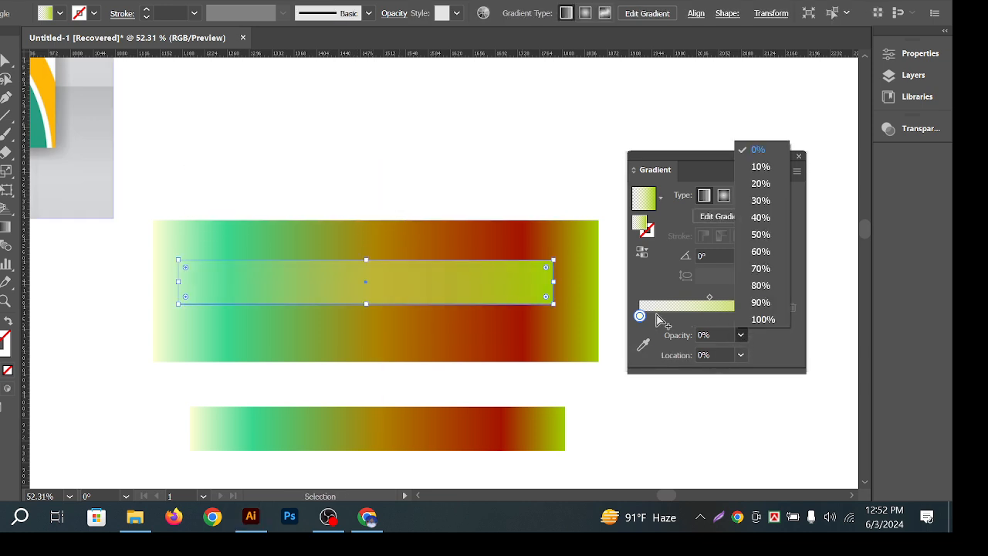
pyautogui.click(651, 315)
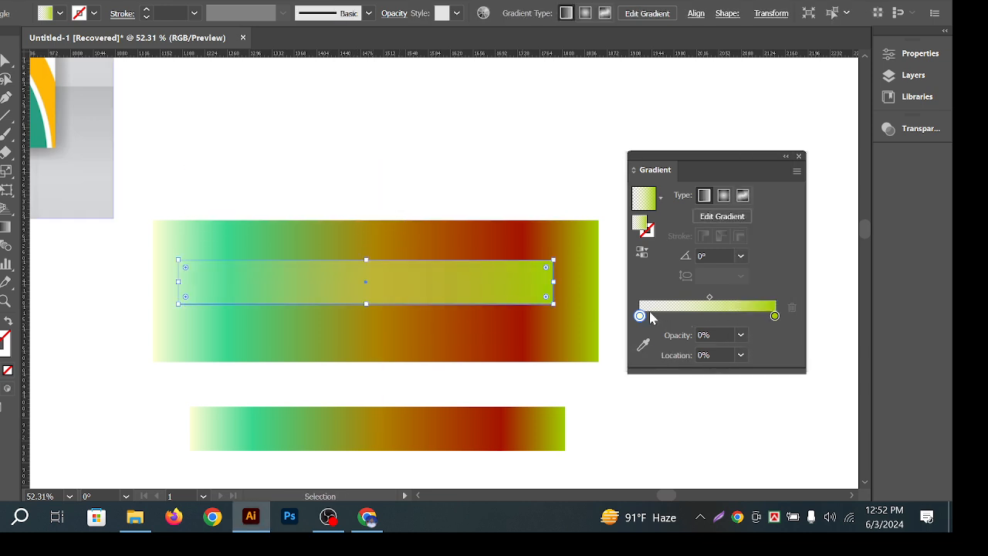
pyautogui.click(741, 336)
pyautogui.click(761, 234)
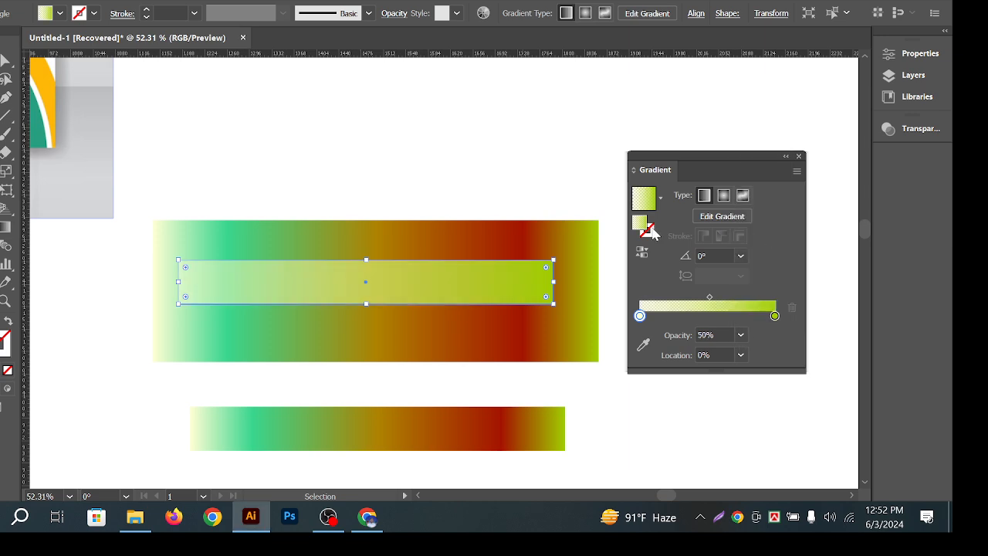
pyautogui.click(261, 150)
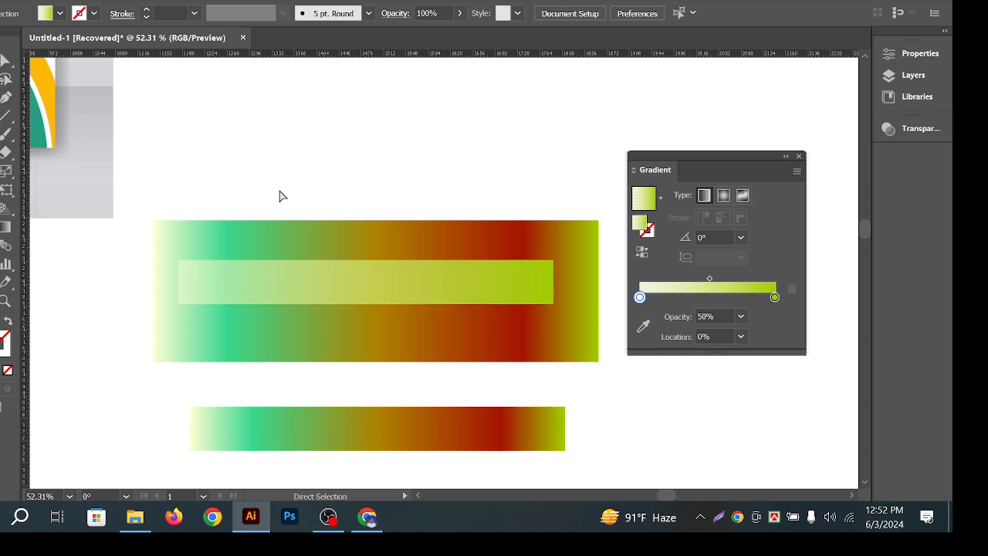
pyautogui.hotkey('ctrl', 'z')
pyautogui.click(305, 173)
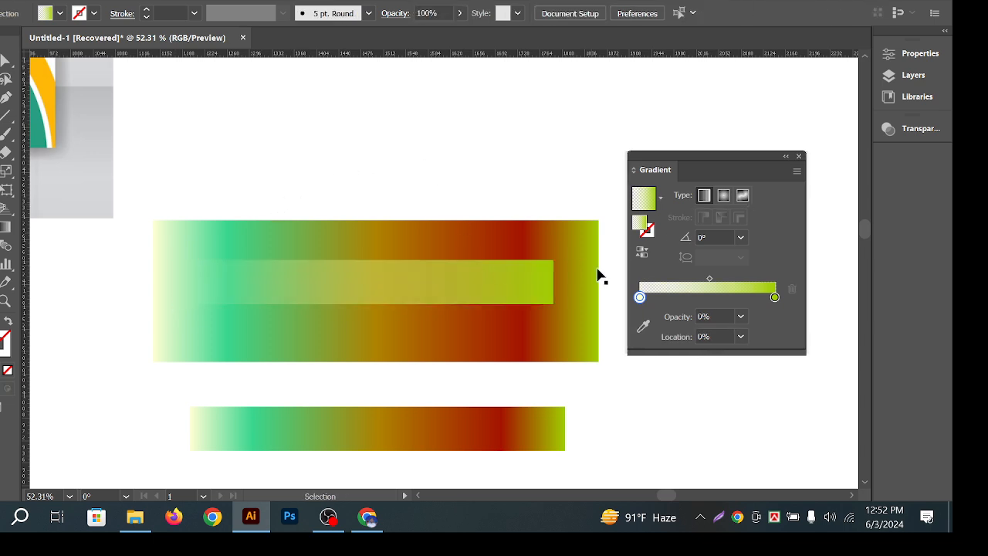
# Set the cream stop of the green strip's gradient to 100% opacity, deselect the strip and select it again
pyautogui.click(465, 283)
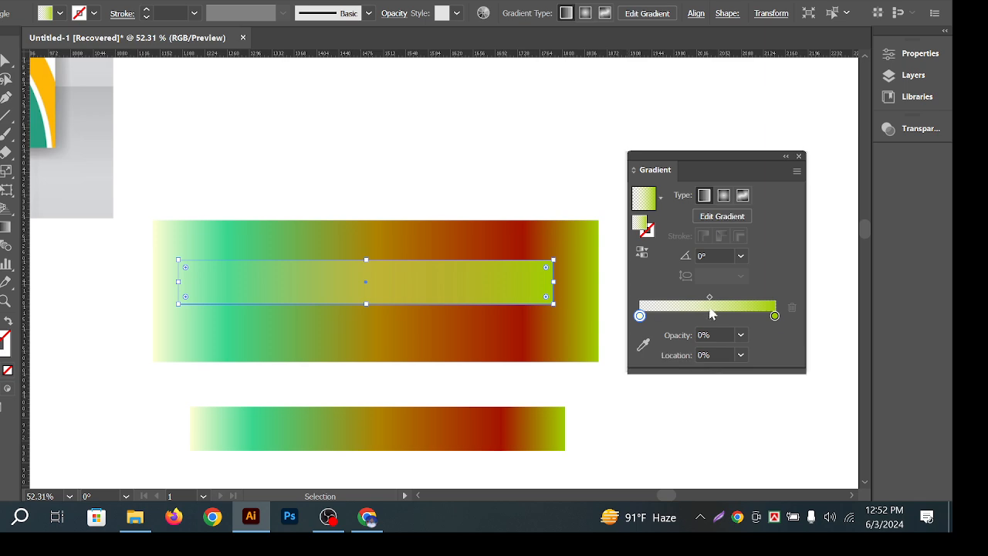
pyautogui.click(740, 335)
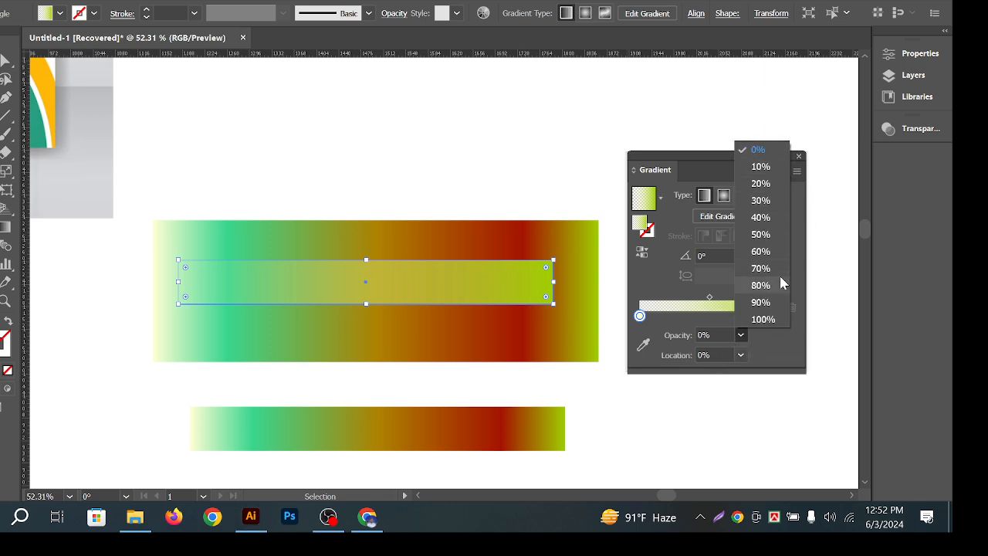
pyautogui.click(763, 320)
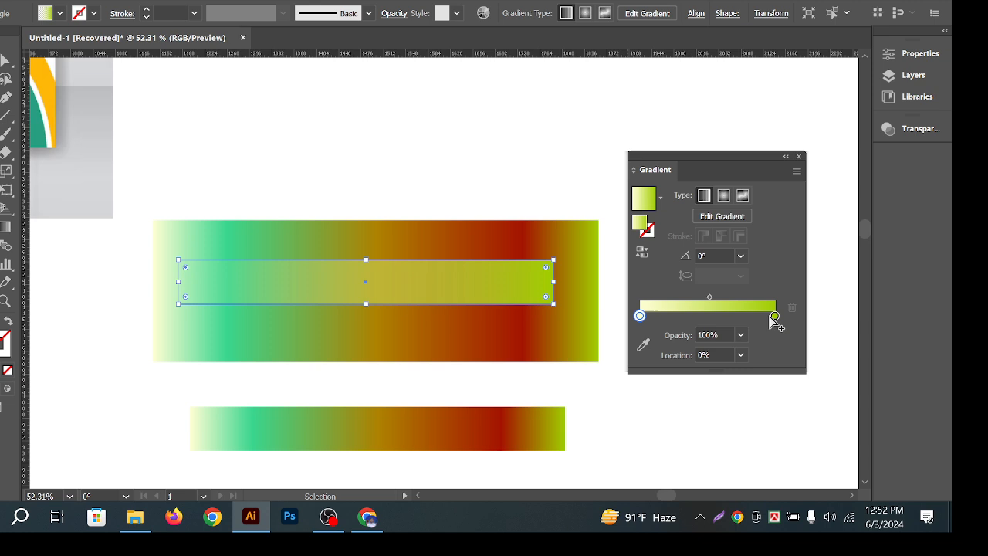
pyautogui.click(360, 152)
pyautogui.click(441, 280)
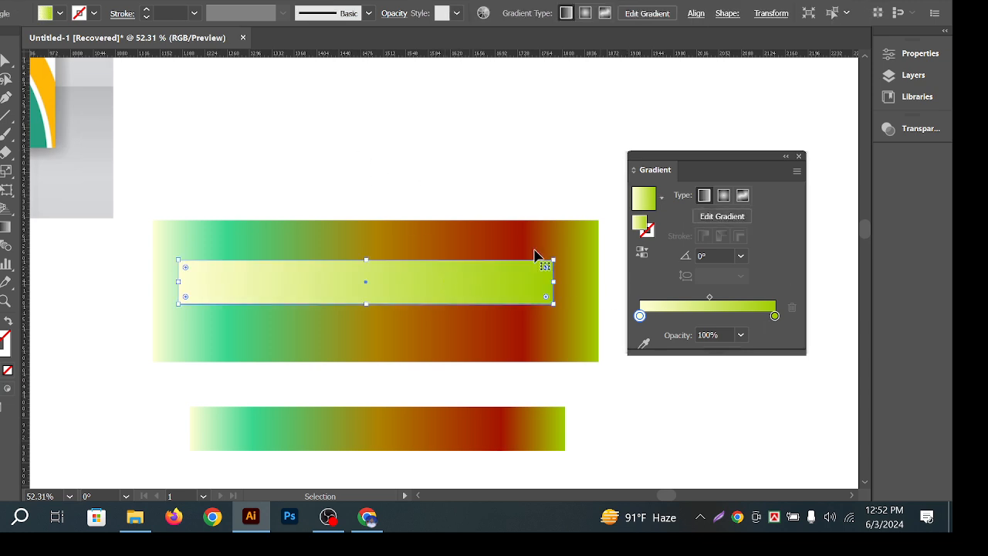
# Open the colour settings of the green end stop in the strip's gradient and switch the sliders to HSB
pyautogui.click(476, 158)
pyautogui.click(508, 281)
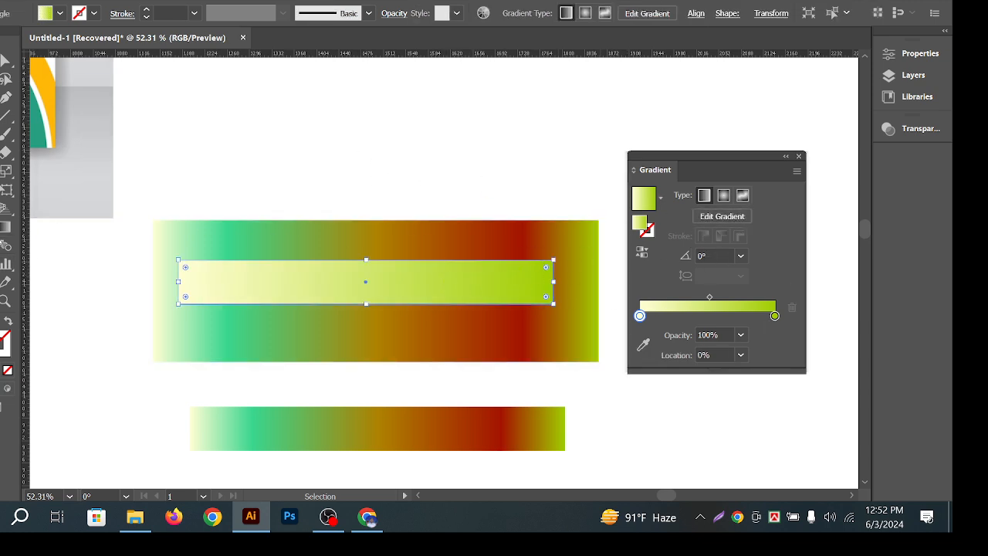
pyautogui.click(722, 216)
pyautogui.doubleClick(555, 282)
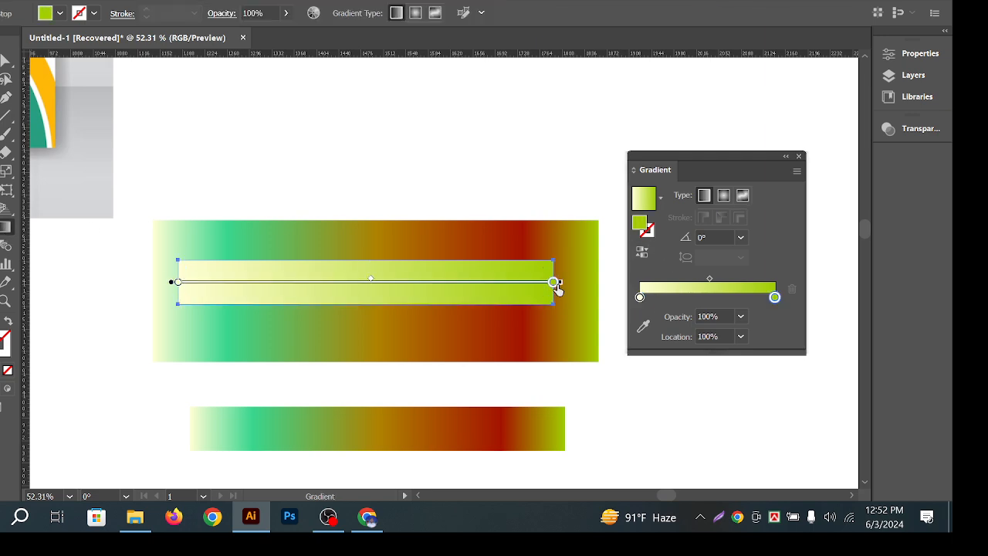
pyautogui.click(552, 296)
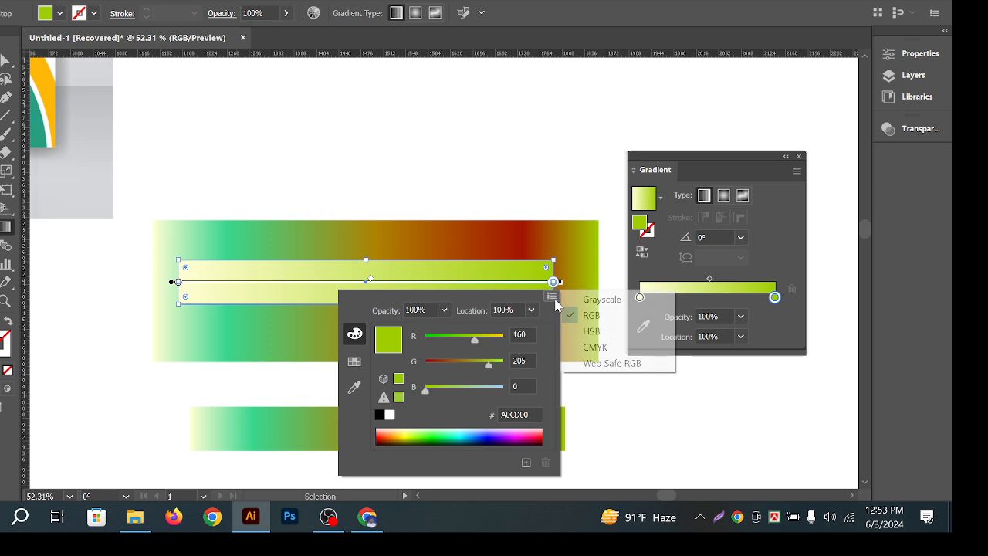
pyautogui.click(610, 338)
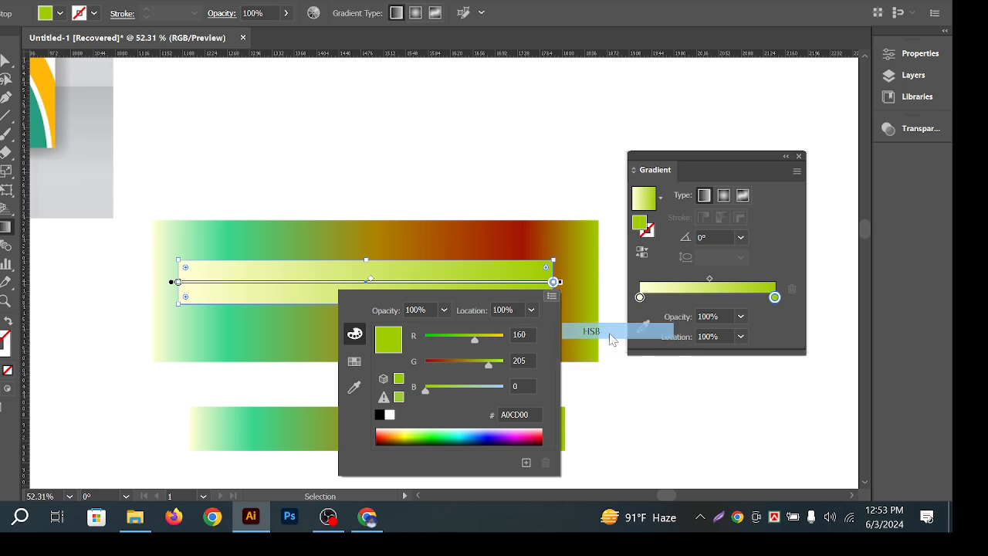
# Switch the green stop's colour sliders to RGB and back to HSB
pyautogui.click(552, 297)
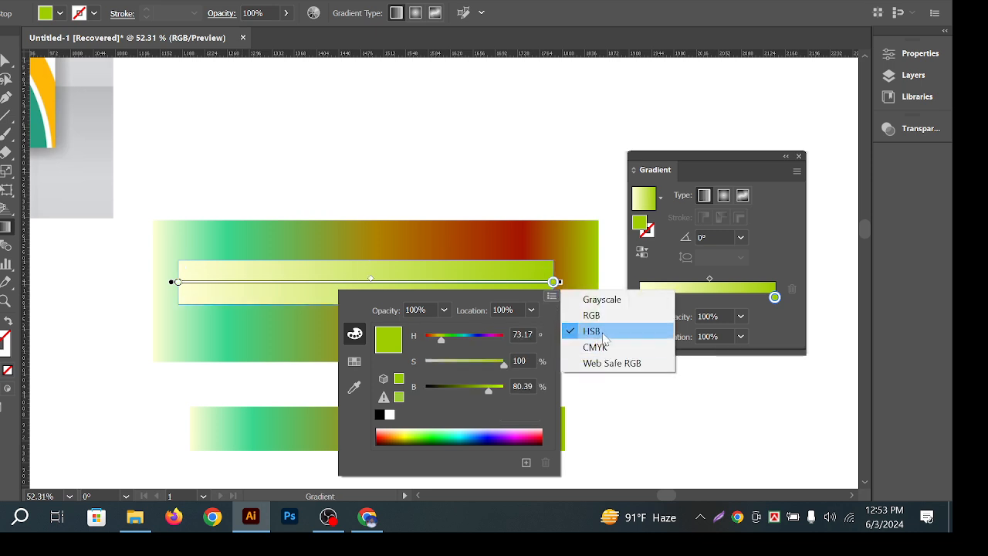
pyautogui.click(611, 318)
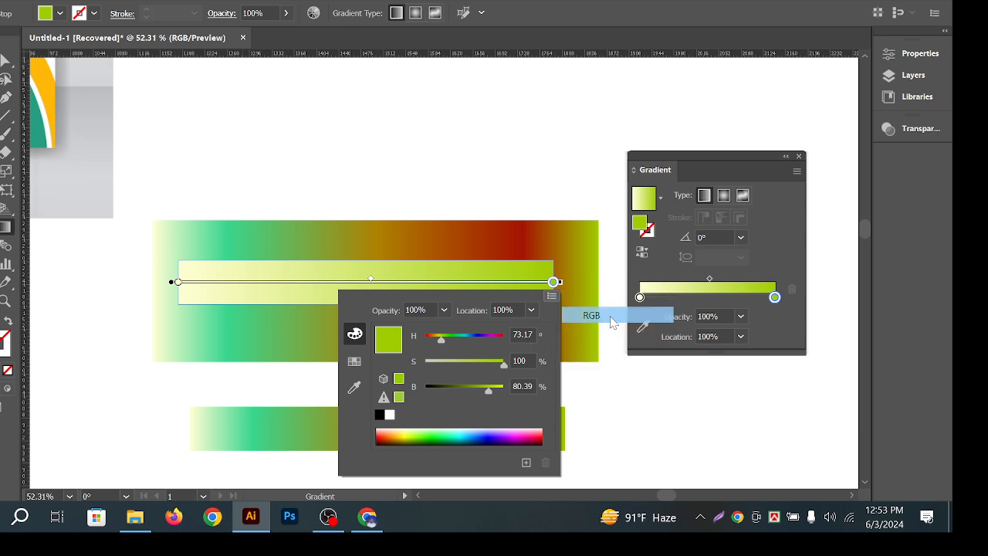
pyautogui.click(553, 297)
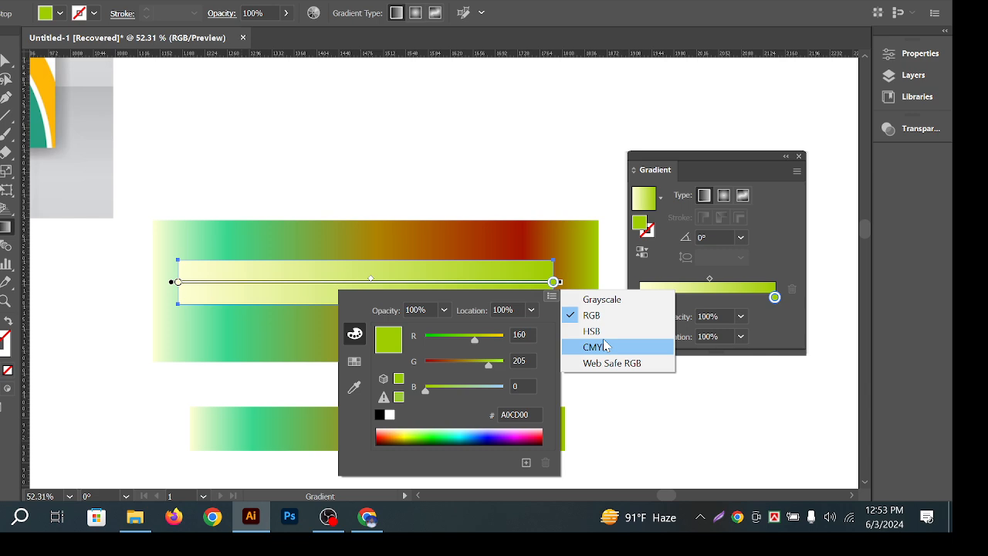
pyautogui.click(590, 331)
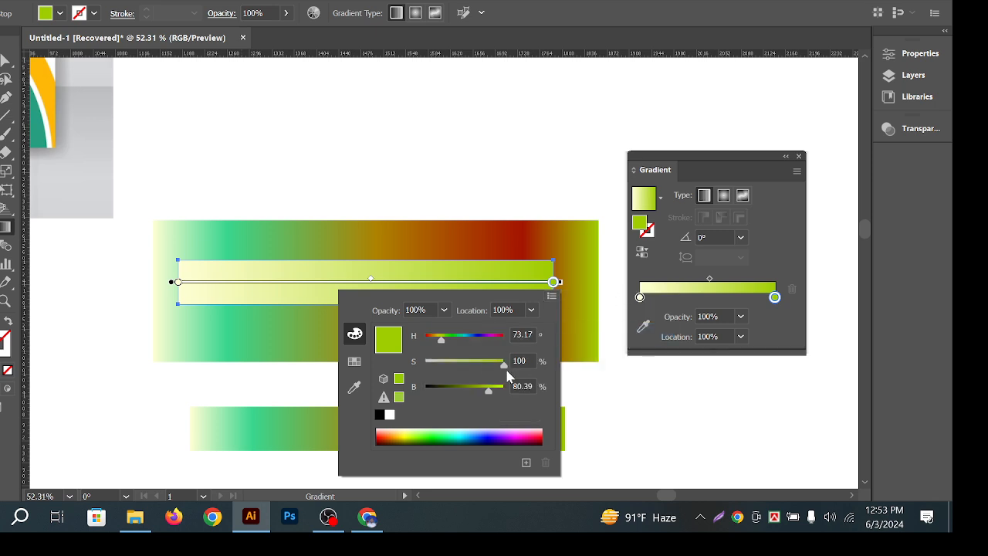
# Recolour the strip's green end stop red with hue 360°, saturation 100% and brightness 100%, and deselect the strip
pyautogui.press('ctrl')
pyautogui.press('ctrl')
pyautogui.moveTo(492, 395); pyautogui.dragTo(511, 390)
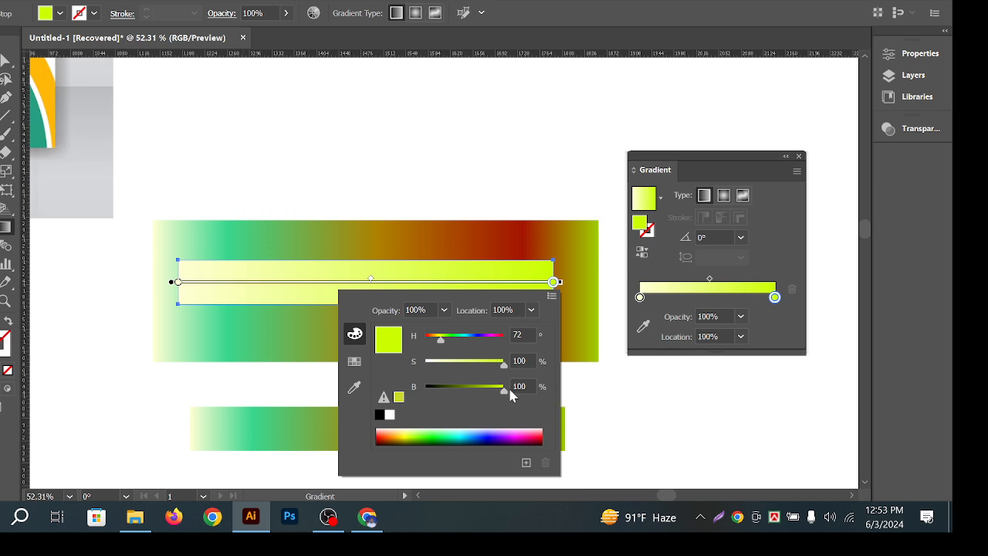
pyautogui.moveTo(502, 370)
pyautogui.mouseDown()
pyautogui.moveTo(431, 370)
pyautogui.moveTo(499, 377)
pyautogui.mouseUp()
pyautogui.moveTo(444, 343); pyautogui.dragTo(533, 355)
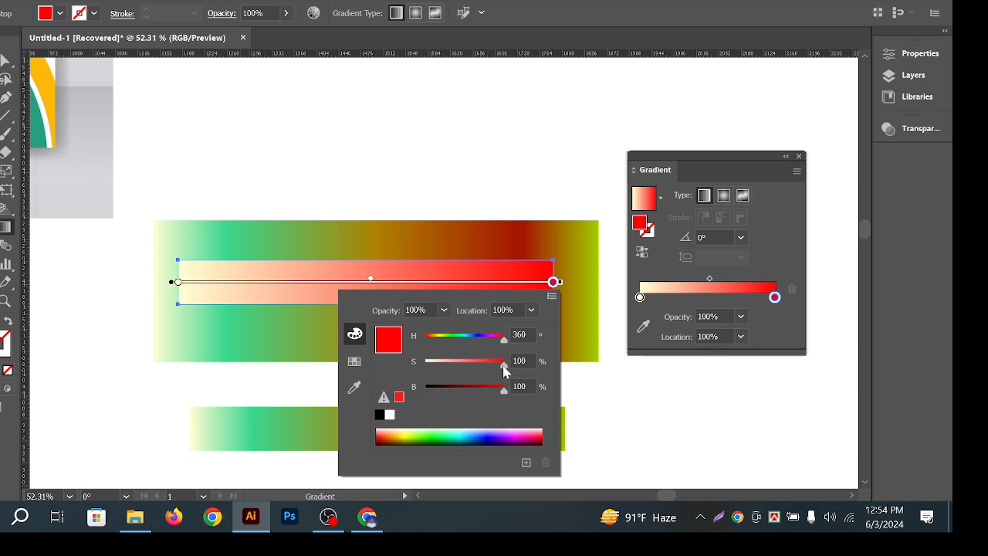
pyautogui.moveTo(504, 369); pyautogui.dragTo(571, 386)
pyautogui.moveTo(512, 374); pyautogui.dragTo(553, 380)
pyautogui.moveTo(503, 392); pyautogui.dragTo(644, 412)
pyautogui.click(523, 186)
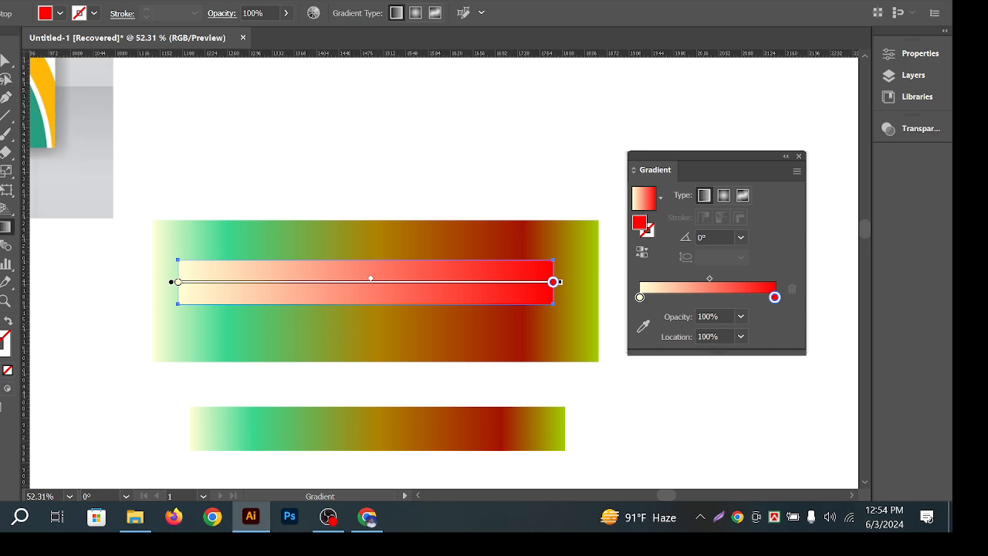
pyautogui.click(5, 61)
pyautogui.click(455, 152)
pyautogui.press('space')
pyautogui.moveTo(468, 340); pyautogui.dragTo(502, 271)
pyautogui.press('space')
pyautogui.click(446, 205)
pyautogui.press('a')
pyautogui.press('space')
pyautogui.click(384, 126)
pyautogui.press('space')
pyautogui.moveTo(470, 95); pyautogui.dragTo(506, 128)
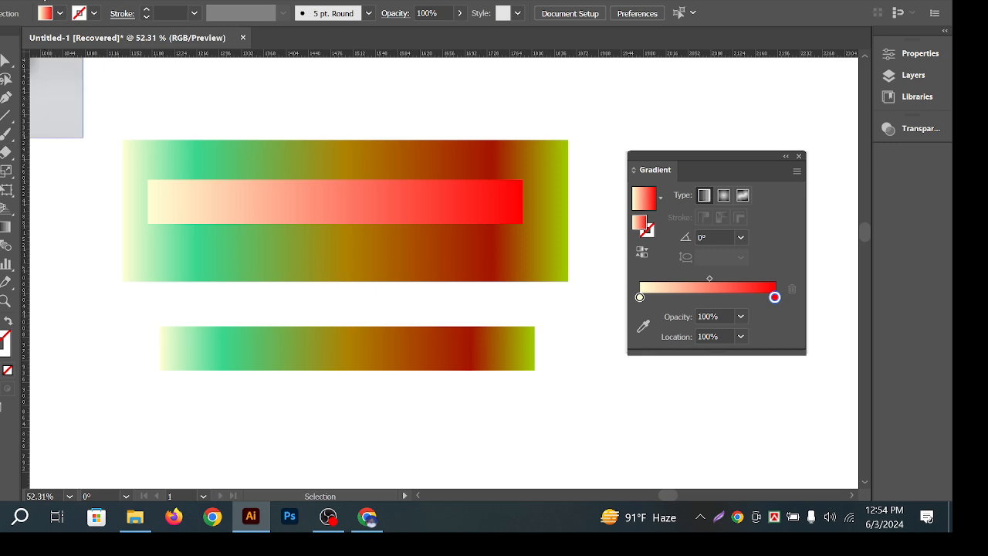
pyautogui.click(41, 1)
pyautogui.moveTo(68, 2)
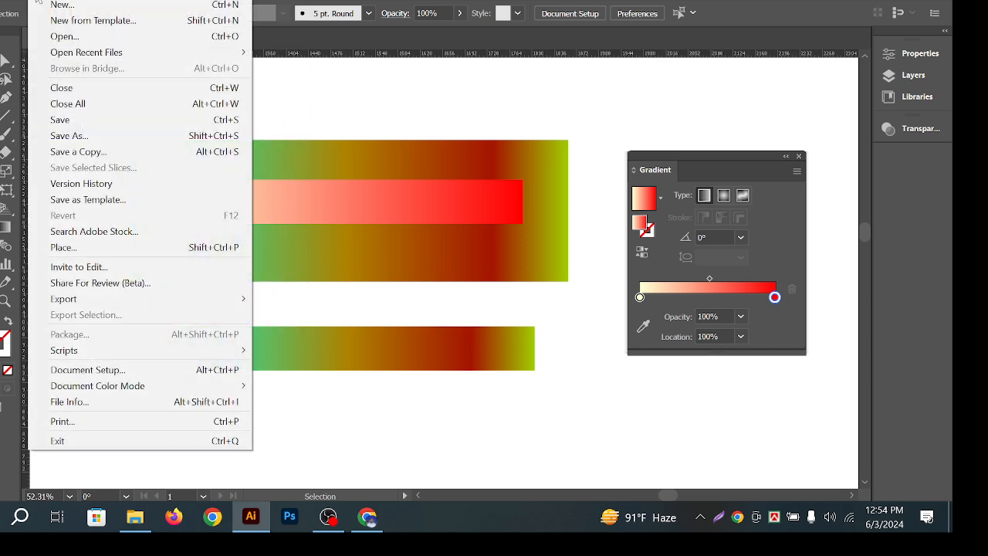
pyautogui.click(347, 94)
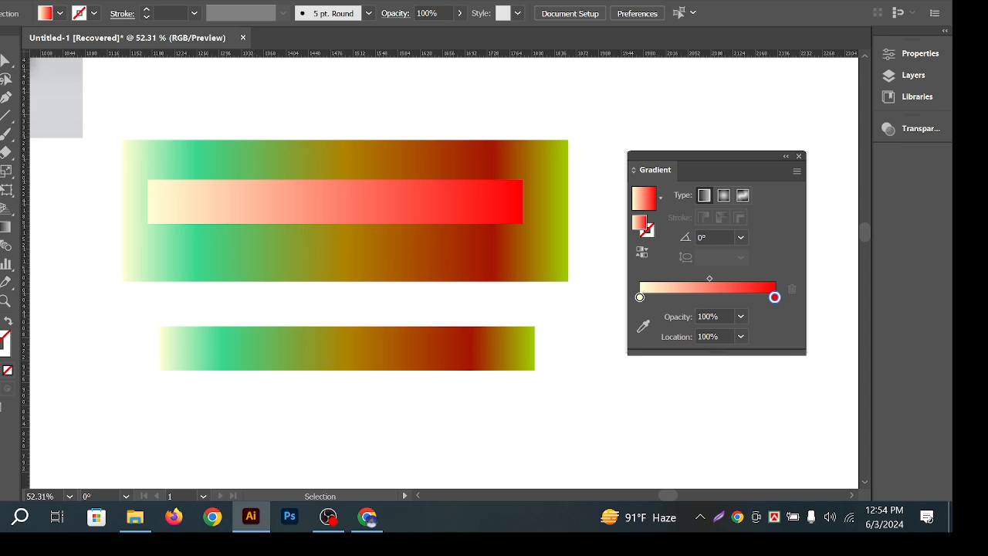
# Start saving the document on the computer instead of the cloud, with the Desktop as its folder
pyautogui.click(40, 1)
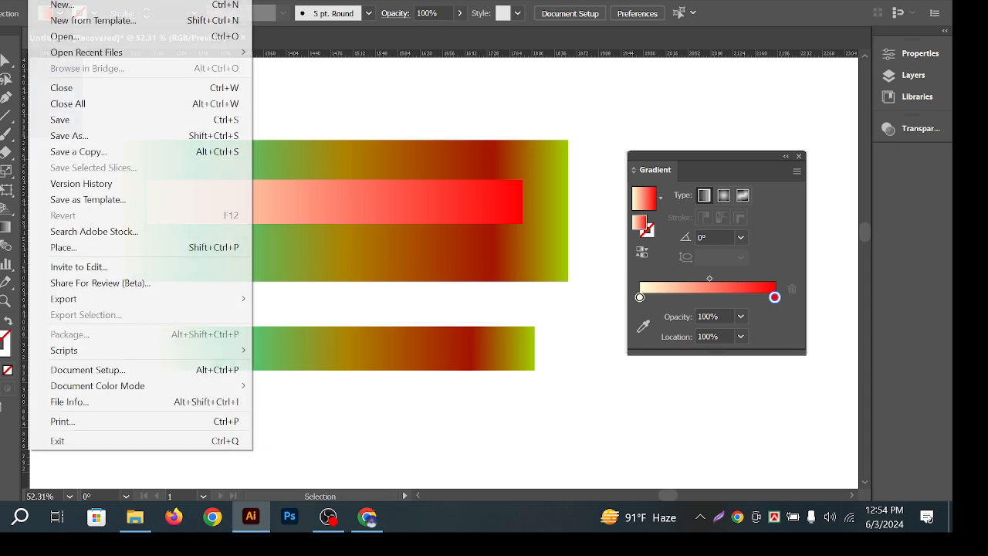
pyautogui.click(135, 119)
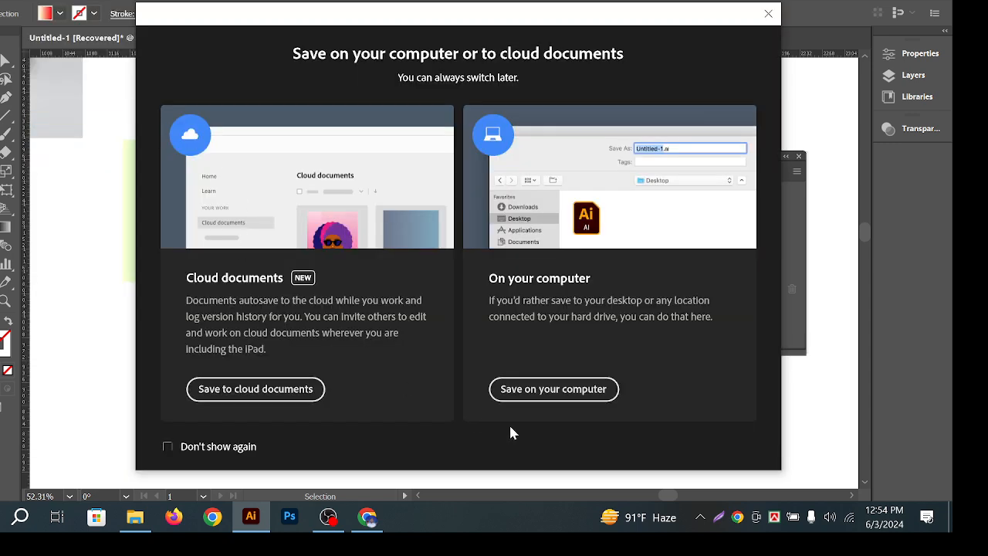
pyautogui.click(539, 394)
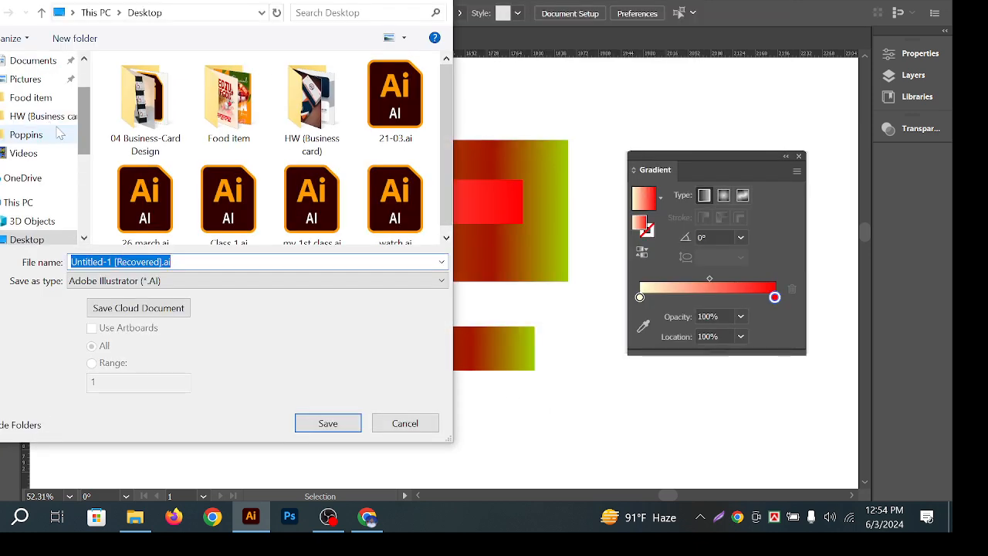
pyautogui.scroll(2, 40, 88)
pyautogui.click(32, 98)
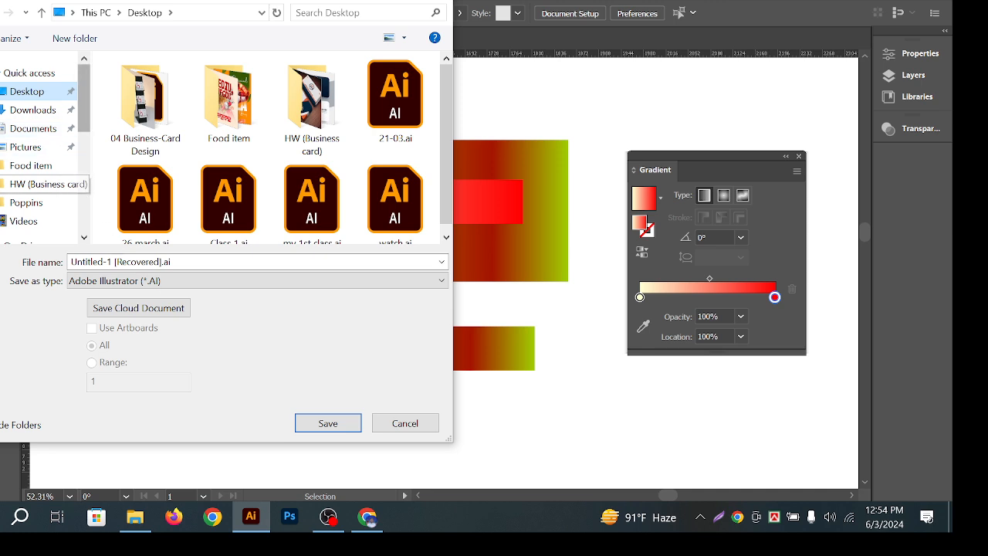
# Name the file Gradiant and save it as an Adobe Illustrator file compatible with Illustrator 2020
pyautogui.click(214, 262)
pyautogui.write('Gradu')
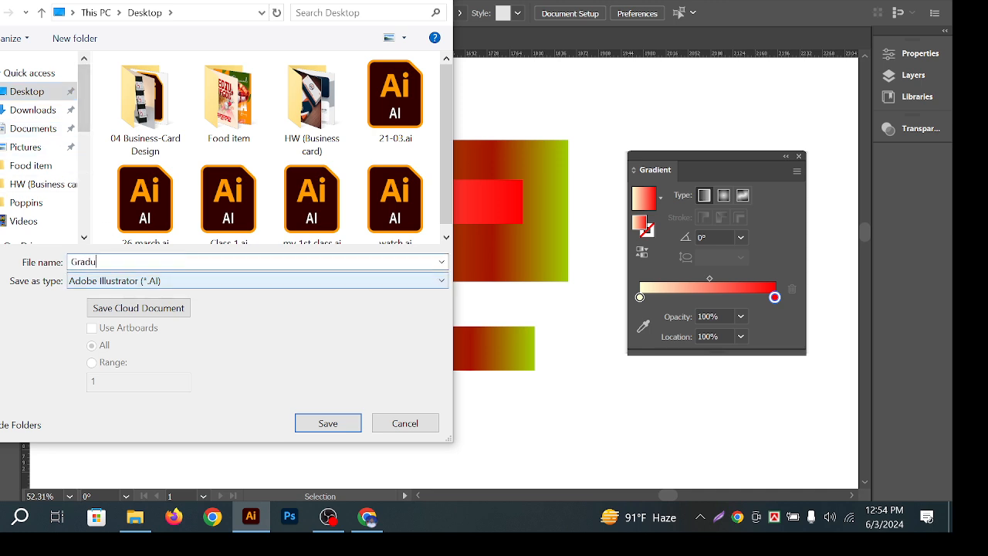
pyautogui.write('diab')
pyautogui.press('BackSpace')
pyautogui.write('ia')
pyautogui.click(327, 425)
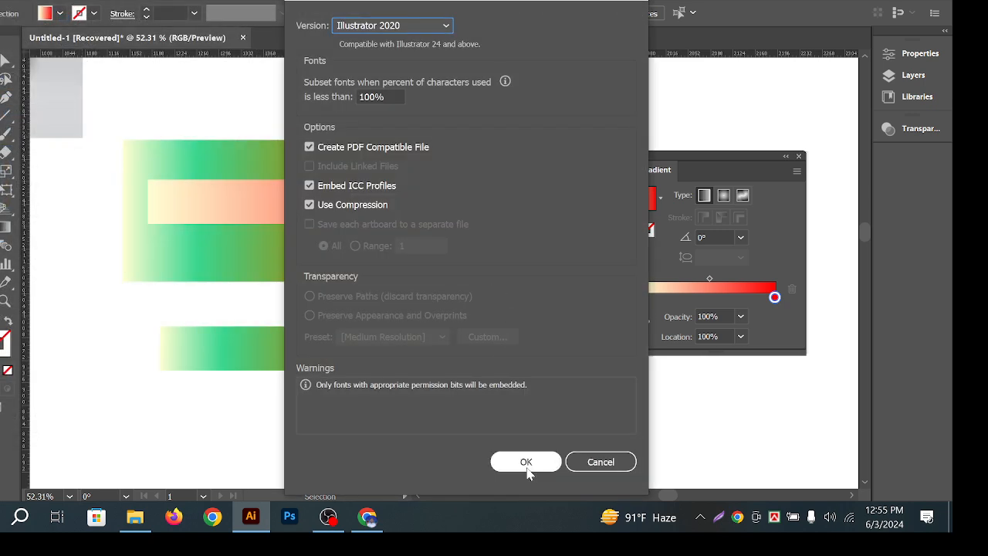
pyautogui.click(528, 466)
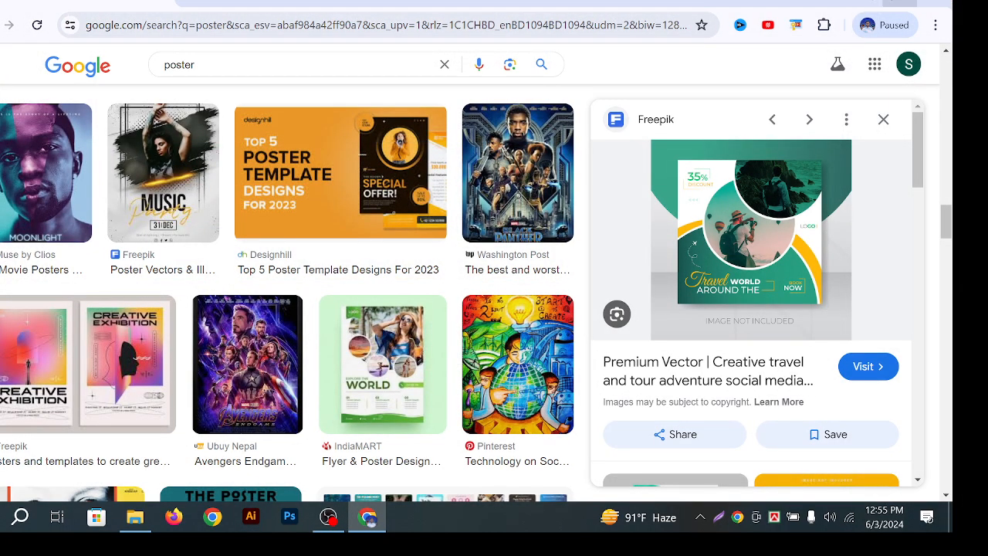
# Show the desktop, refresh it and locate the saved Gradiant.ai file
pyautogui.click(368, 516)
pyautogui.rightClick(372, 144)
pyautogui.click(409, 187)
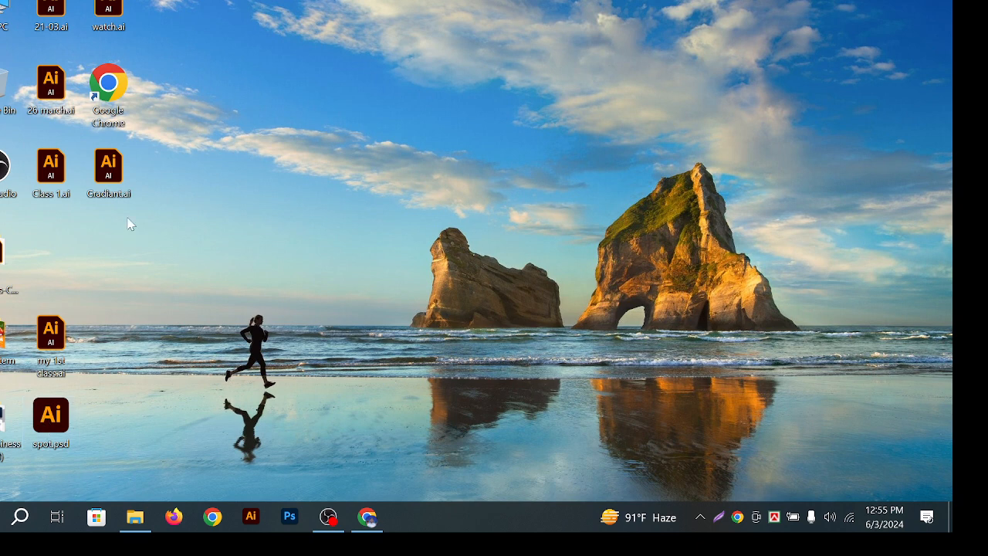
pyautogui.rightClick(456, 102)
pyautogui.click(532, 148)
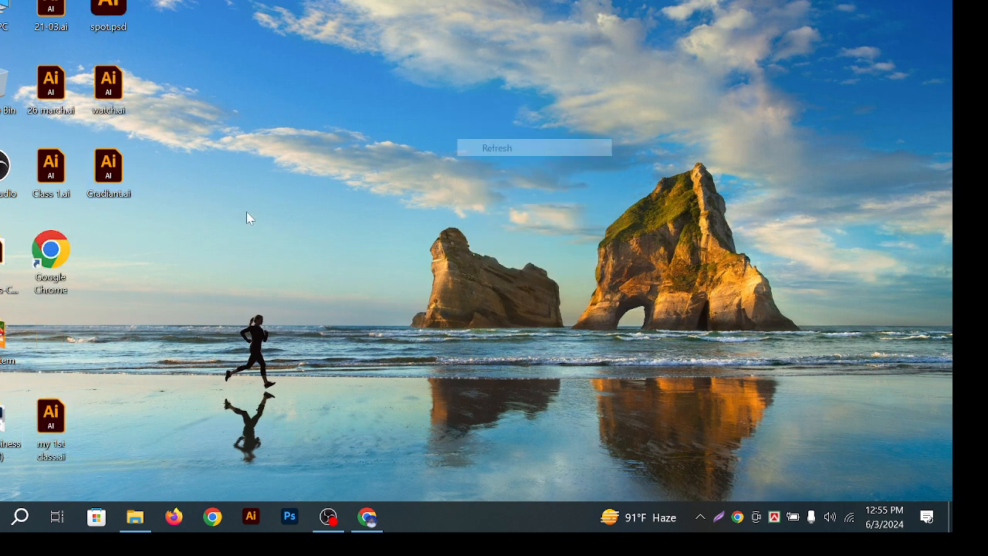
pyautogui.moveTo(108, 163); pyautogui.dragTo(102, 160)
pyautogui.click(262, 169)
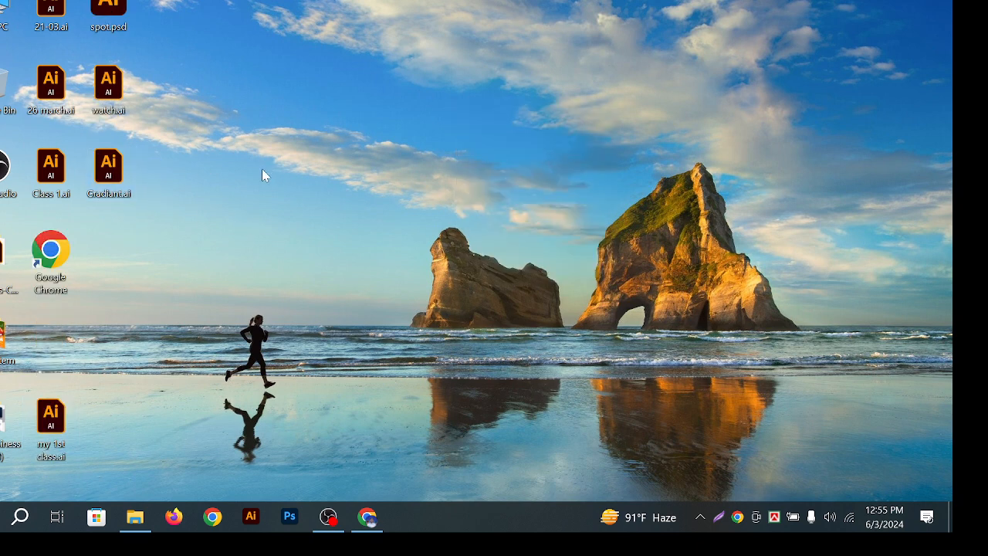
pyautogui.rightClick(520, 2)
pyautogui.click(570, 21)
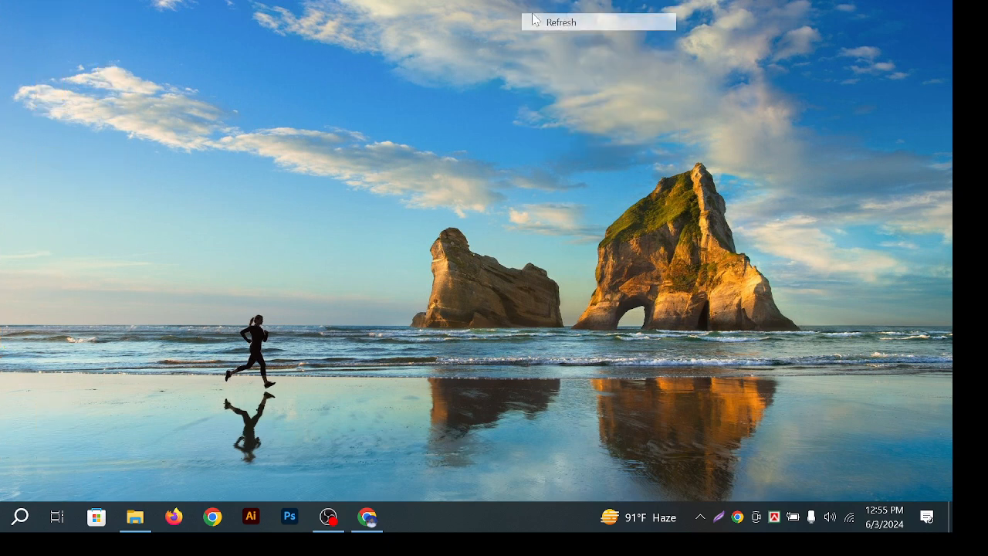
pyautogui.rightClick(449, 1)
pyautogui.click(518, 23)
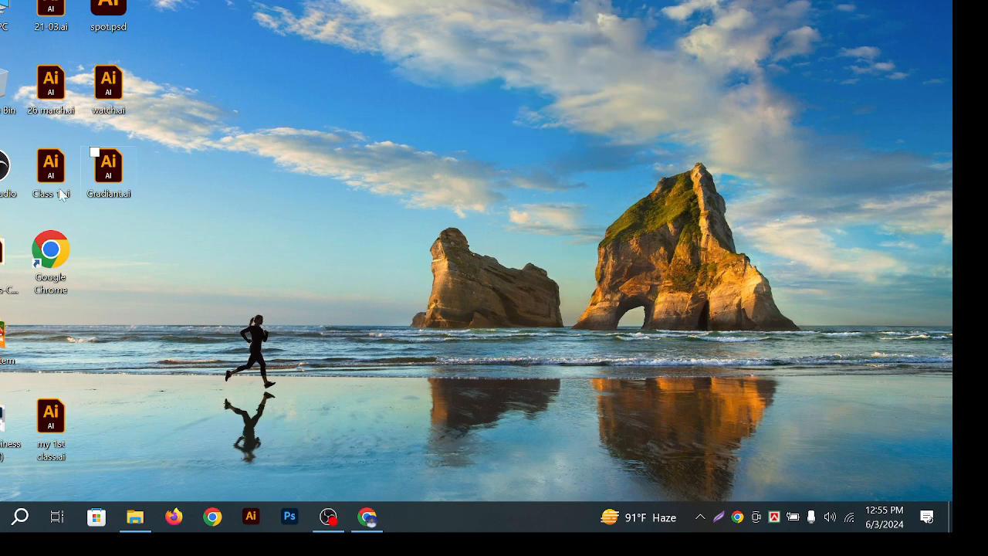
pyautogui.click(128, 192)
# Switch to Chrome and open a new browser tab beside the poster image search
pyautogui.click(369, 517)
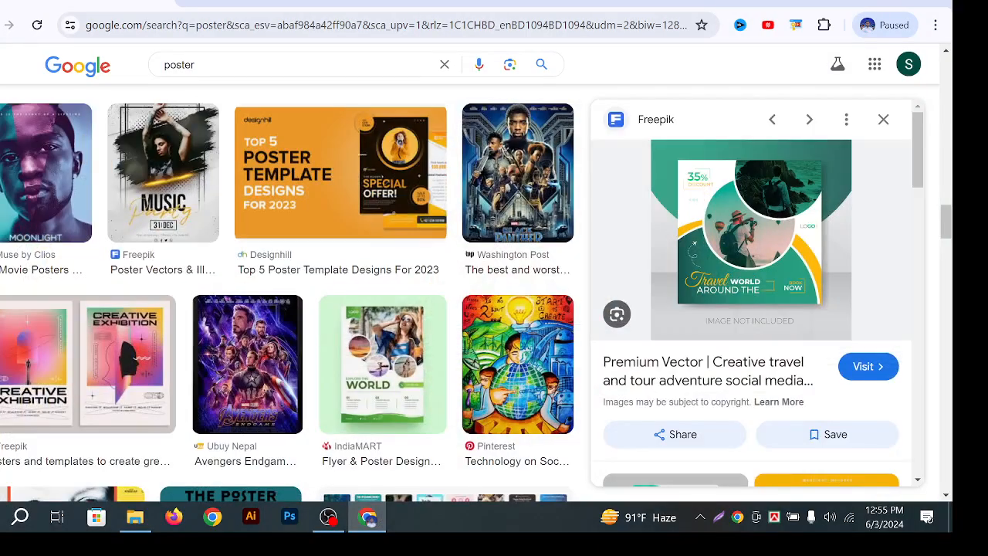
pyautogui.hotkey('ctrl', 't')
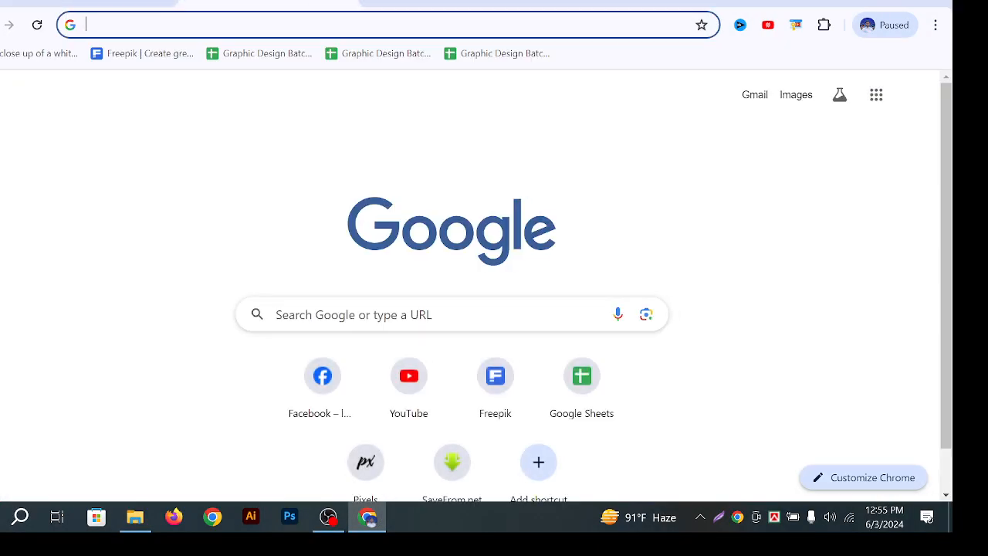
pyautogui.hotkey('ctrl', 'w')
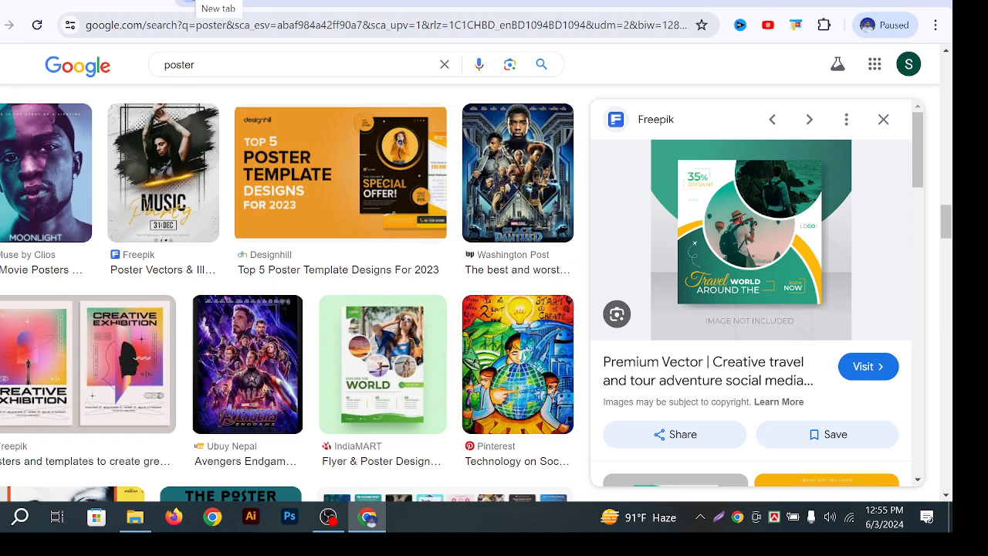
pyautogui.click(193, 2)
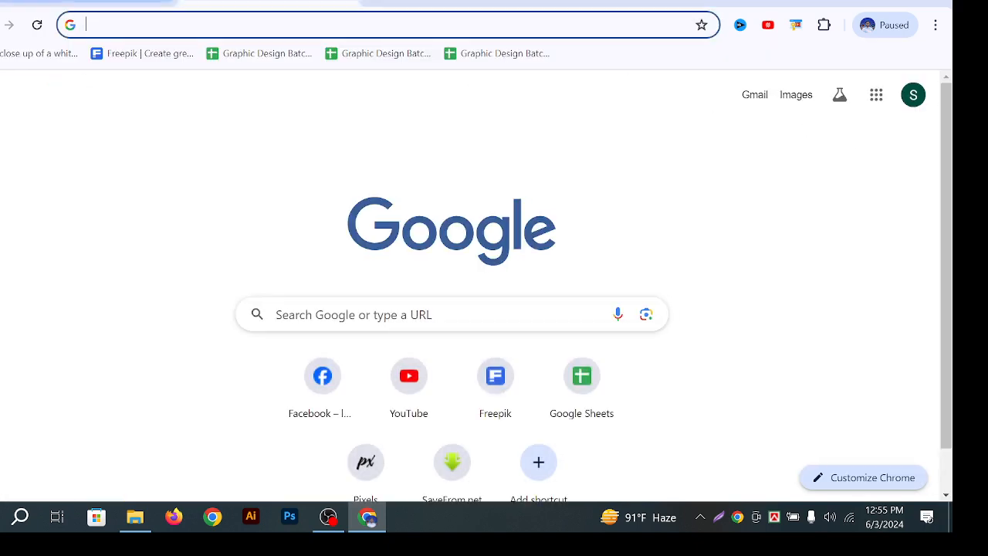
pyautogui.click(78, 2)
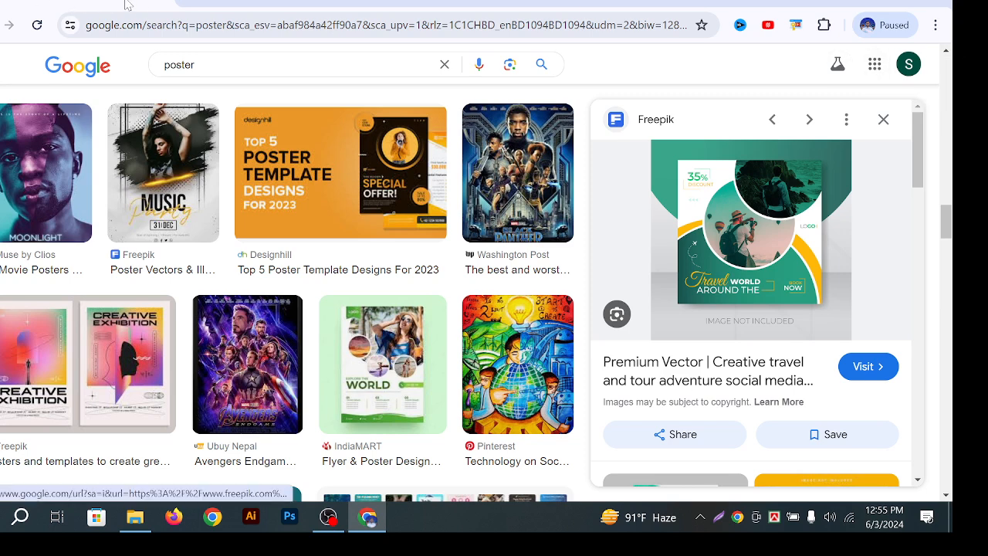
pyautogui.click(183, 2)
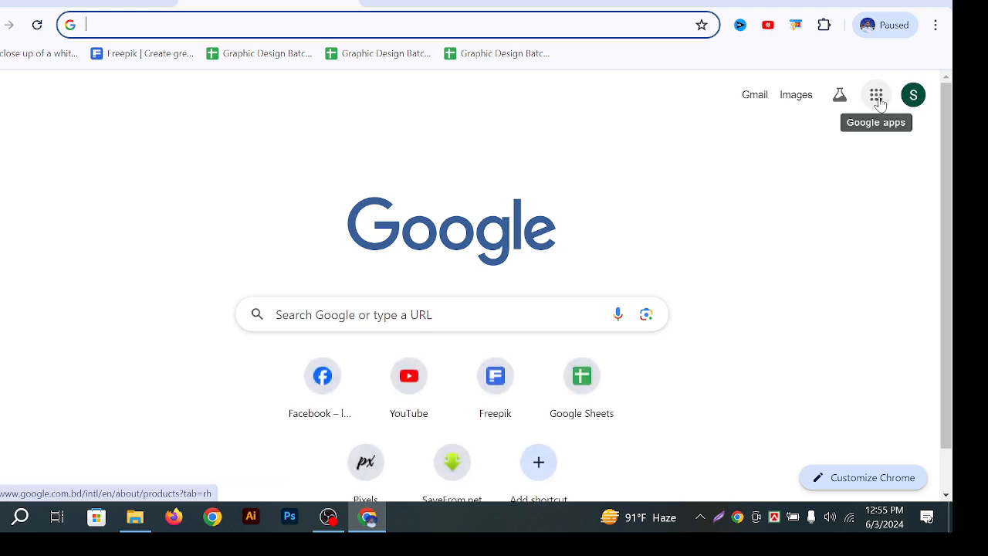
# Open Google Drive in the new tab, dismiss the storage notice and close the tab
pyautogui.click(877, 98)
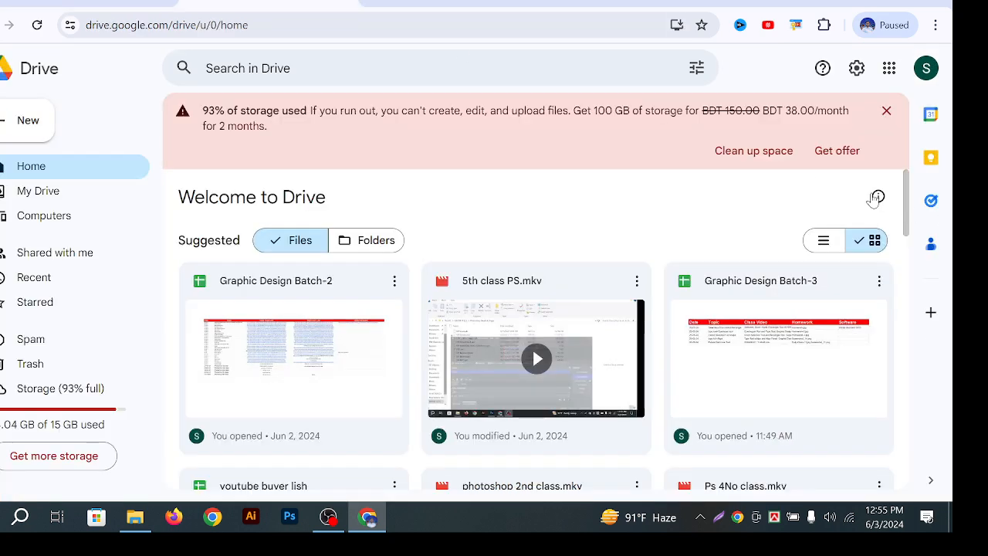
pyautogui.click(887, 110)
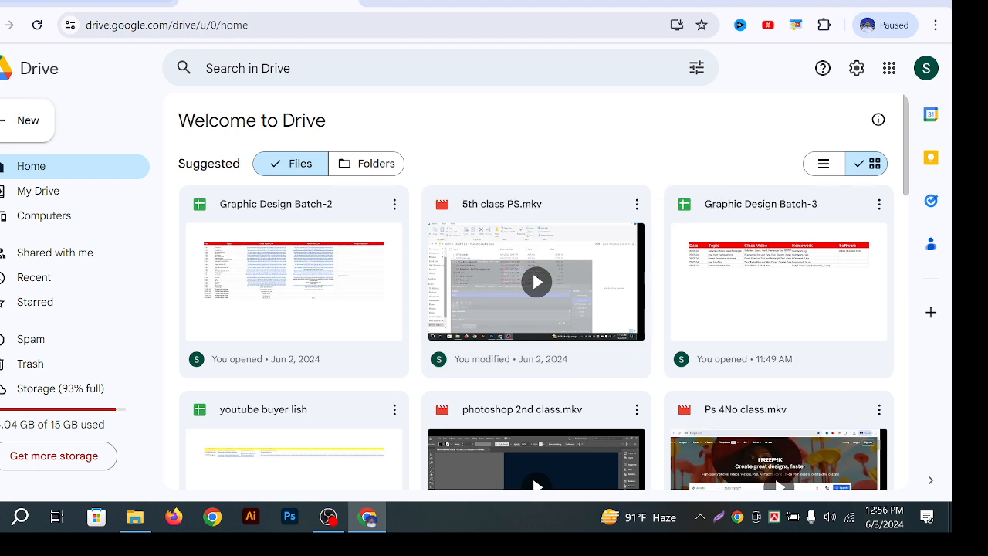
pyautogui.click(349, 4)
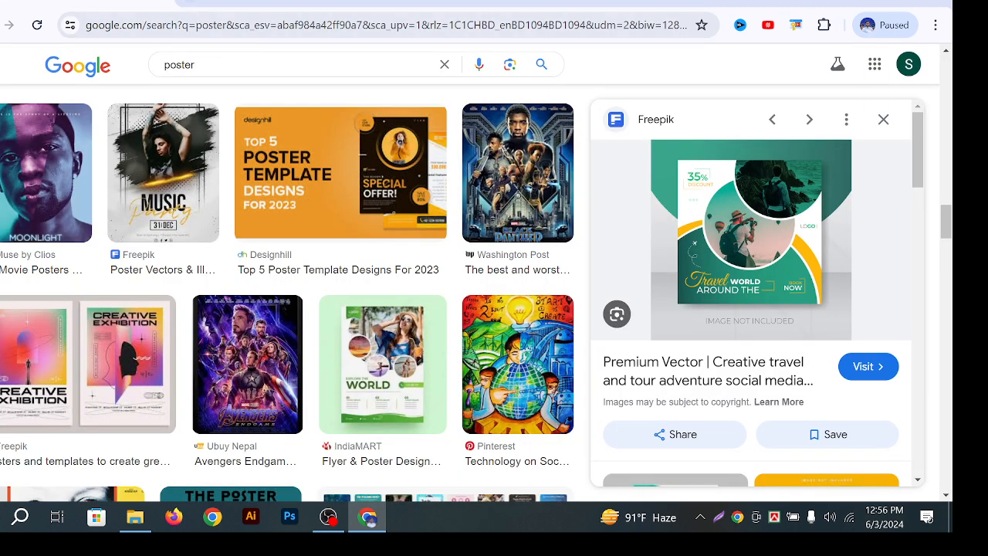
# Restart Chrome with a user profile and open Google Drive from the Google apps
pyautogui.click(935, 3)
pyautogui.click(208, 520)
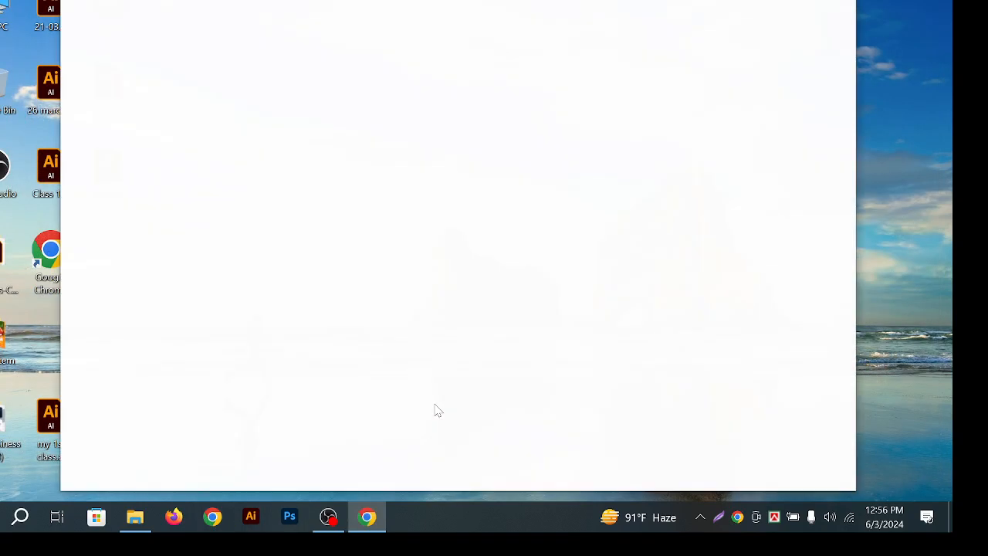
pyautogui.click(344, 271)
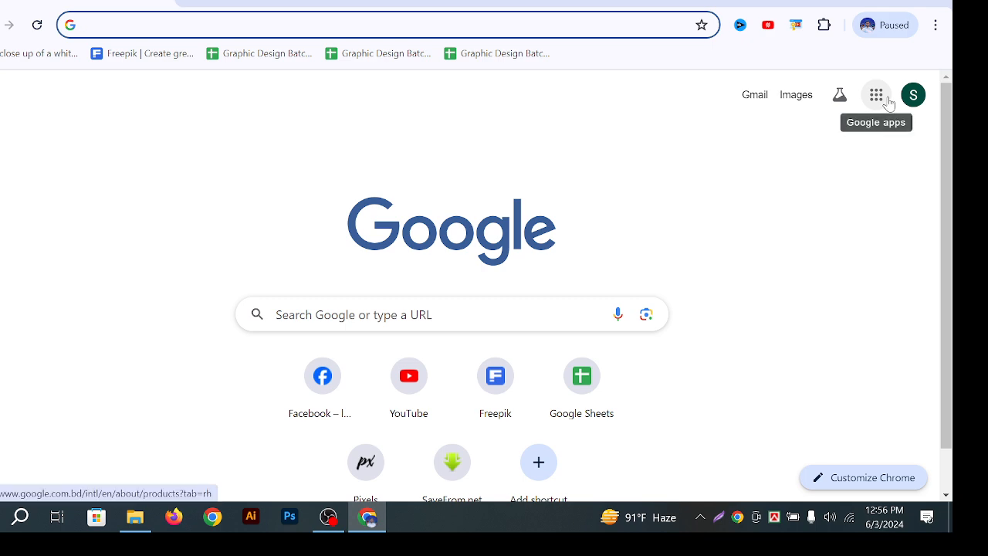
pyautogui.click(888, 102)
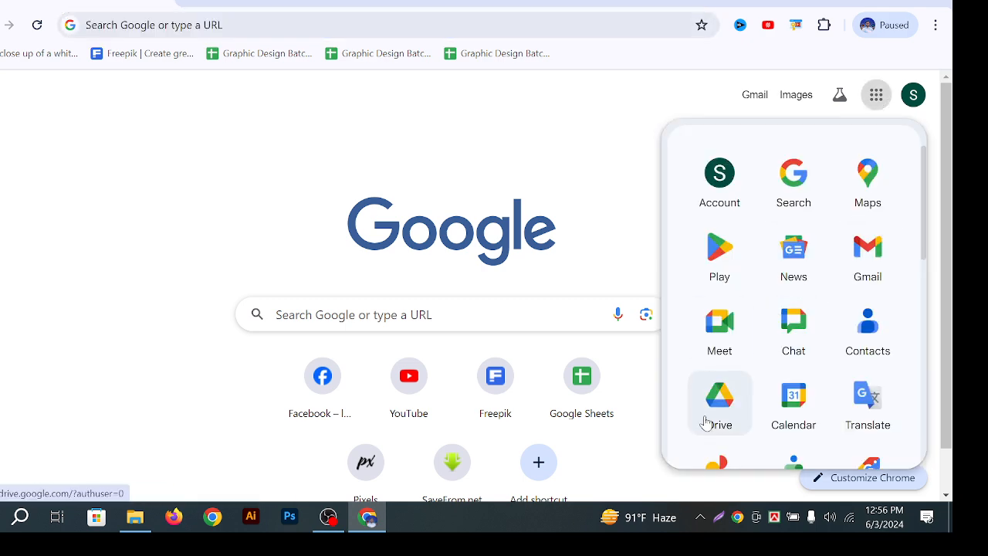
pyautogui.click(710, 415)
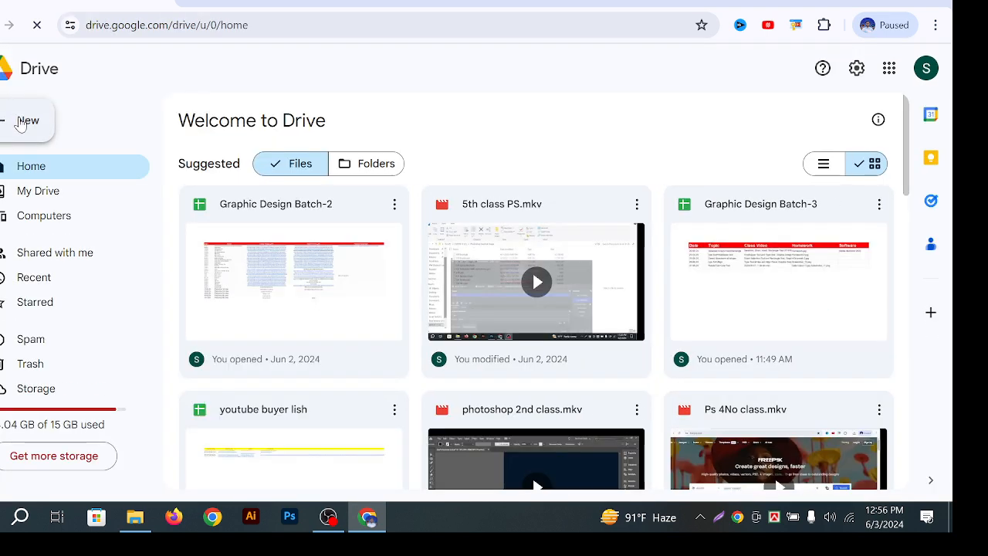
# Upload Gradiant.ai from the Desktop to Google Drive and dismiss the storage notice
pyautogui.click(23, 117)
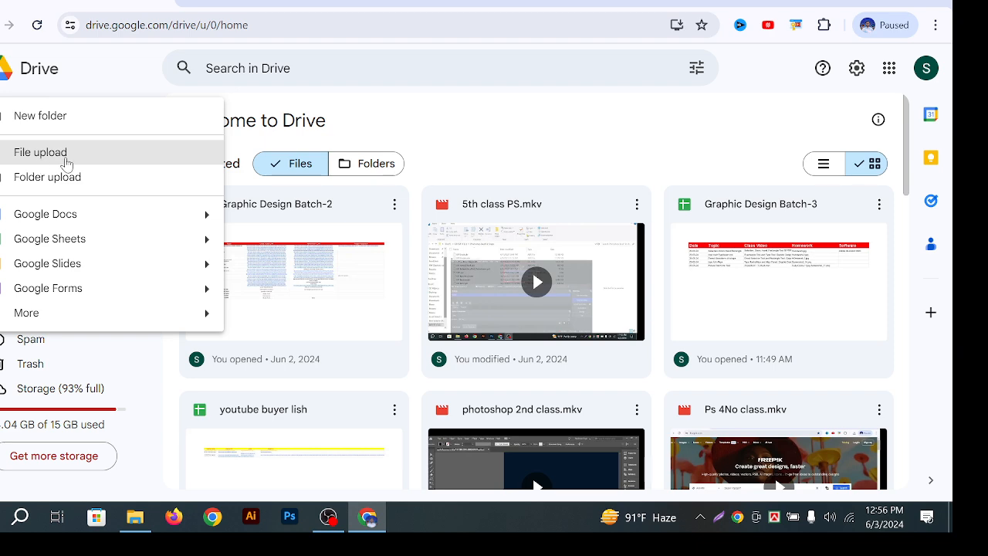
pyautogui.click(19, 157)
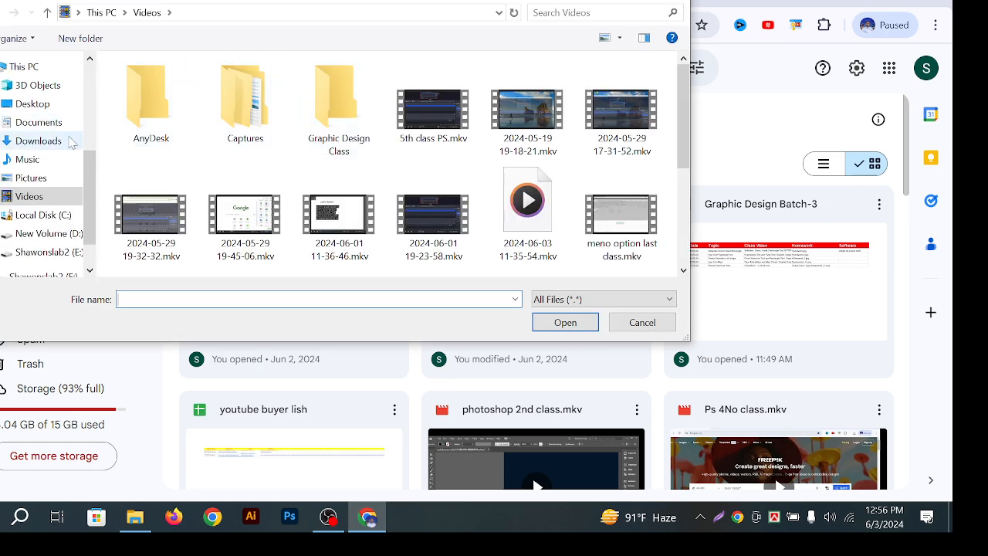
pyautogui.click(35, 103)
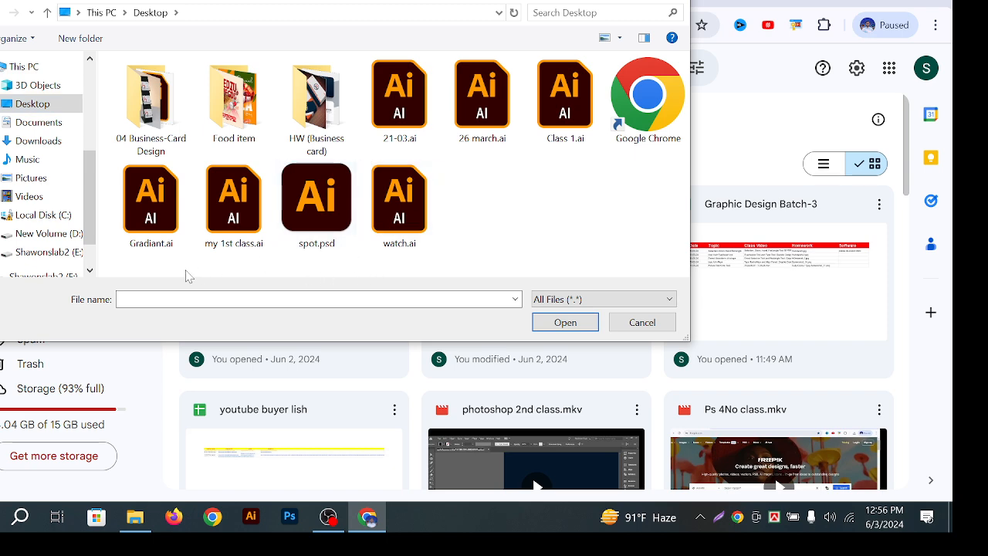
pyautogui.click(150, 202)
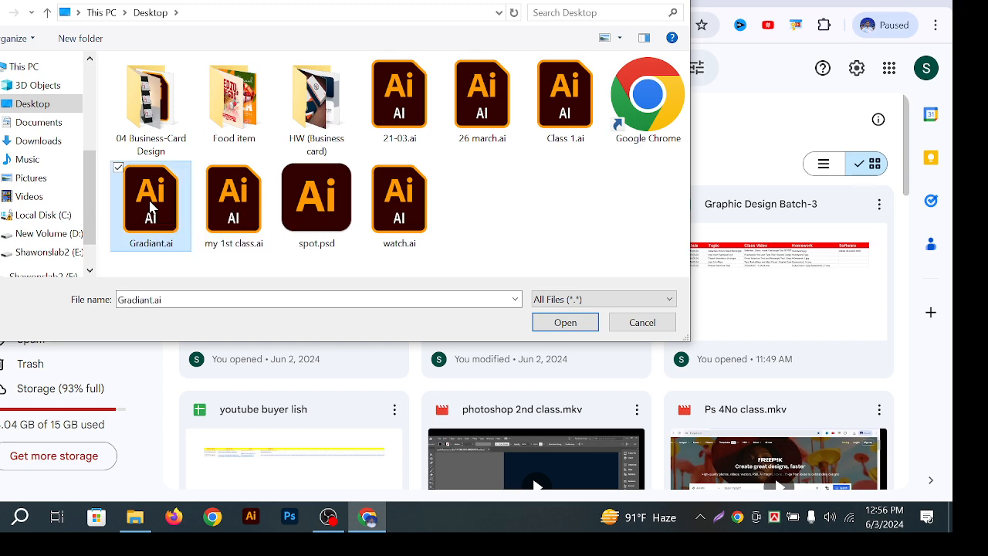
pyautogui.click(567, 323)
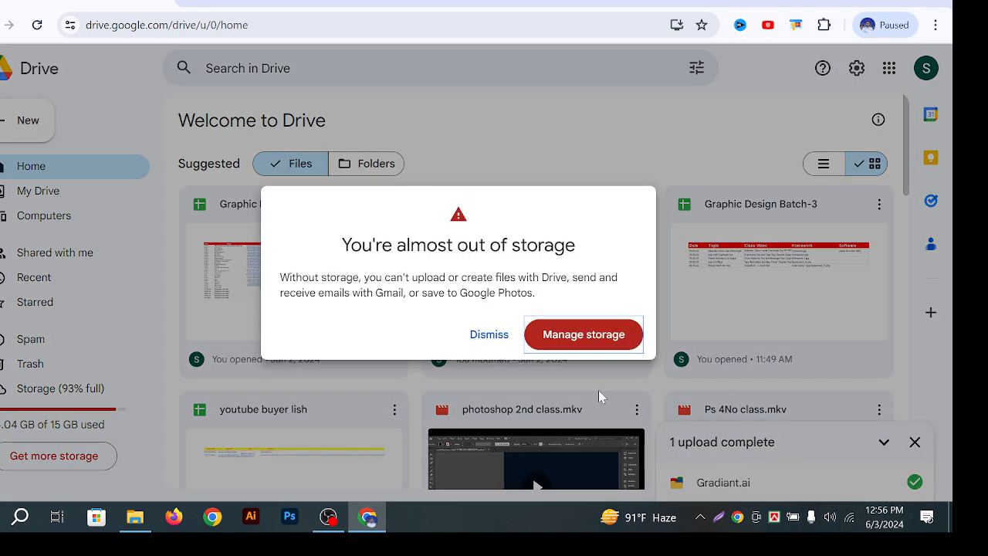
pyautogui.click(487, 335)
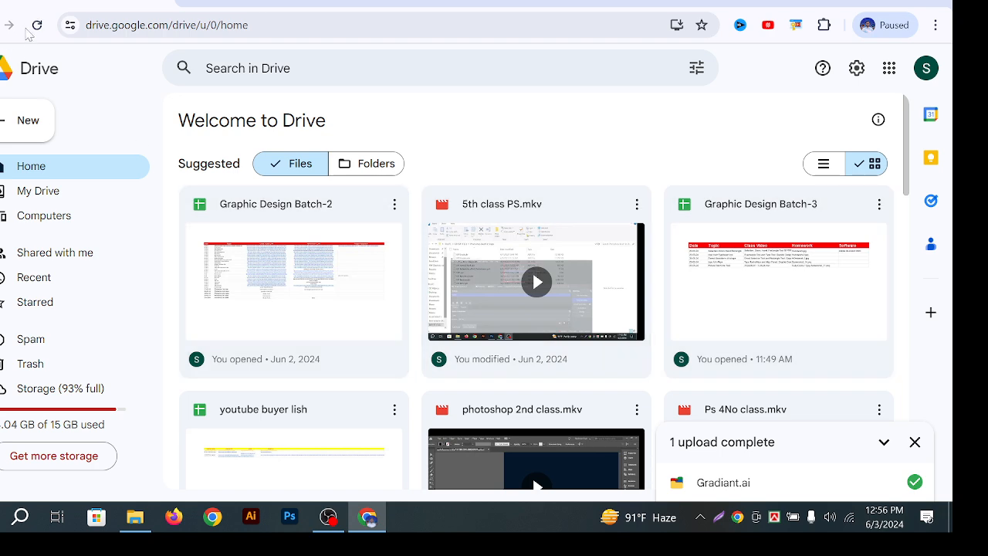
# Reload the Drive home page and open the sharing settings of the uploaded Gradiant.ai
pyautogui.scroll(-2, 624, 353)
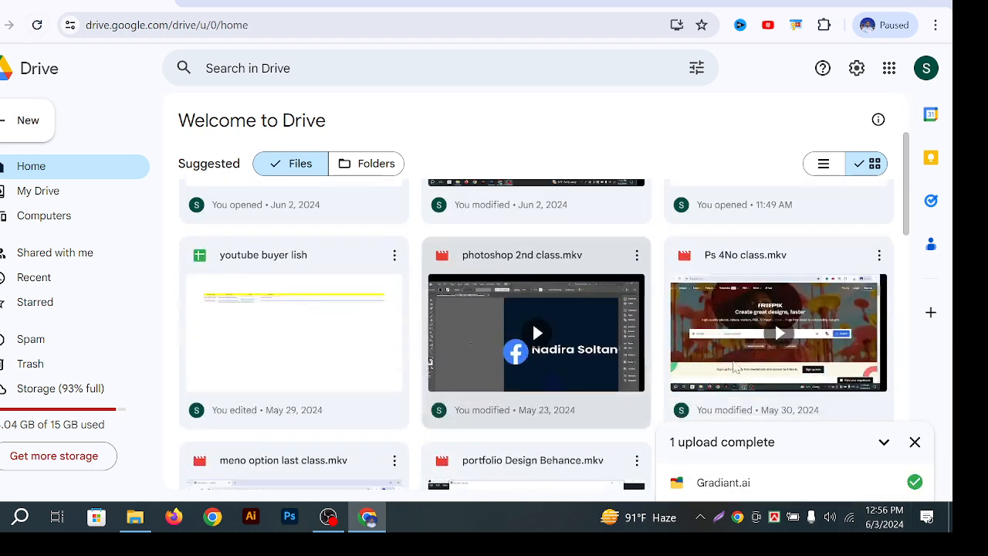
pyautogui.scroll(2, 348, 309)
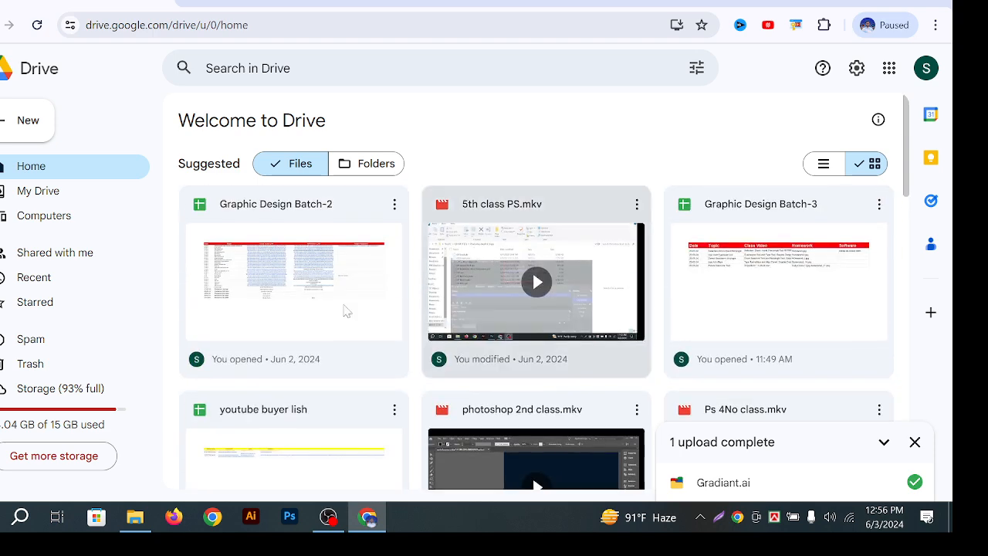
pyautogui.click(39, 26)
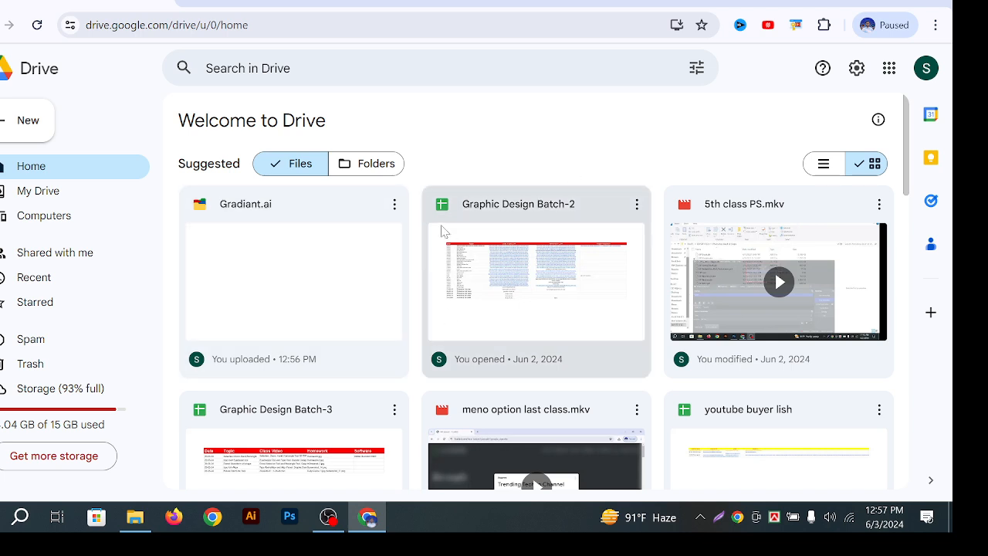
pyautogui.click(395, 206)
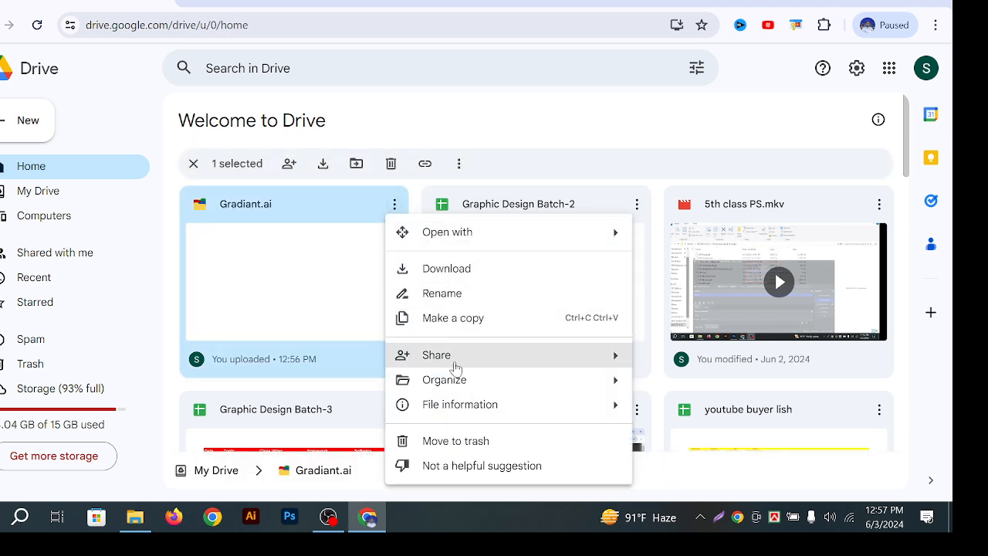
pyautogui.moveTo(447, 361)
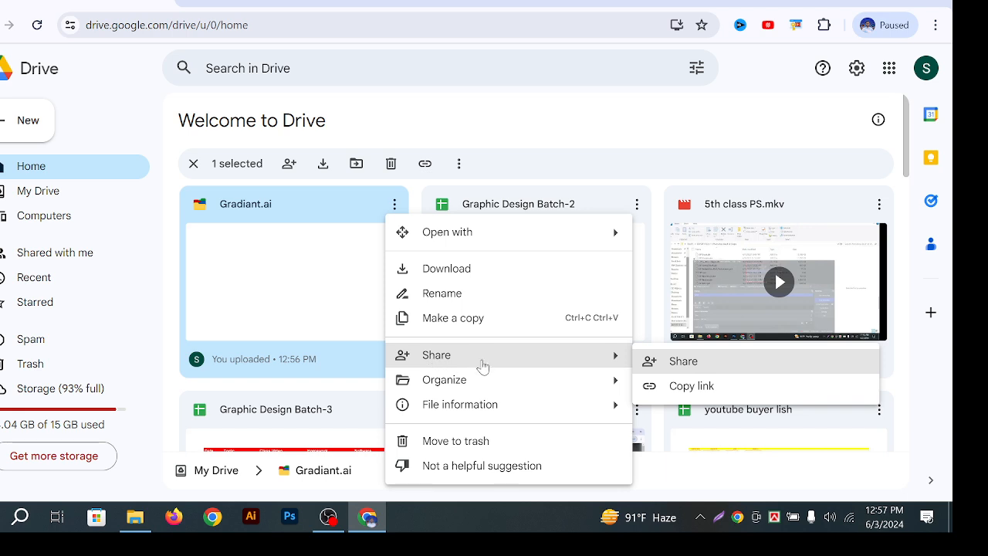
pyautogui.click(684, 361)
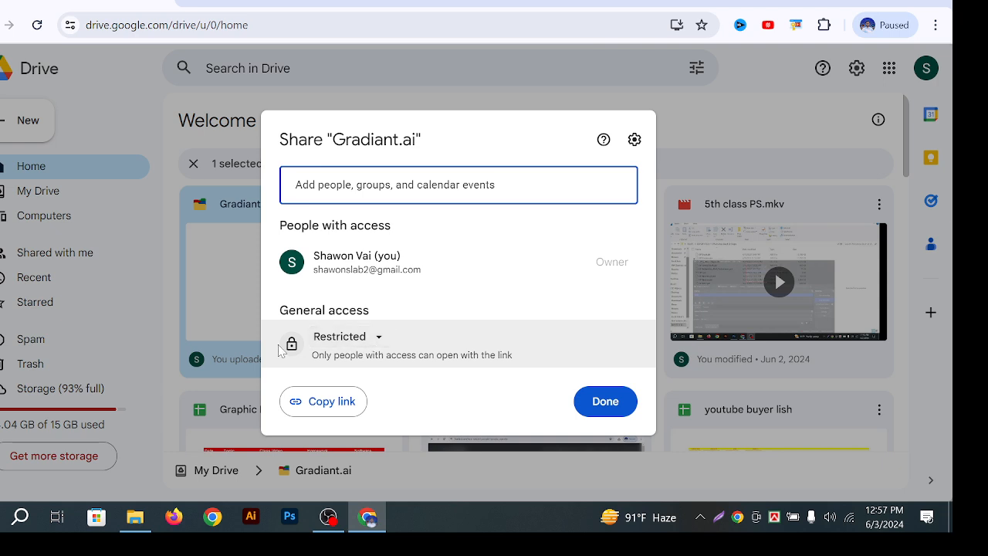
# Look at the general access options, leave the file Restricted and copy its sharing link
pyautogui.click(378, 338)
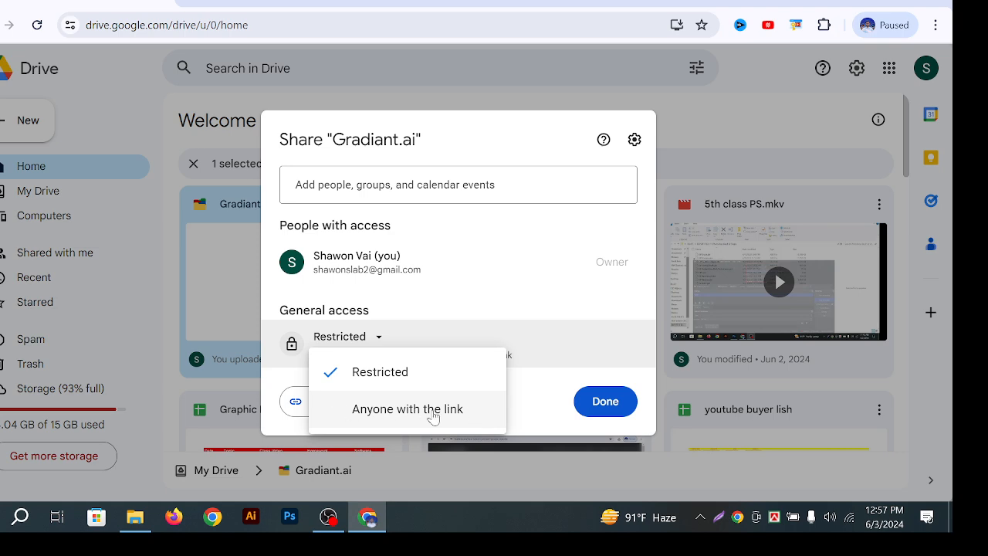
pyautogui.click(497, 289)
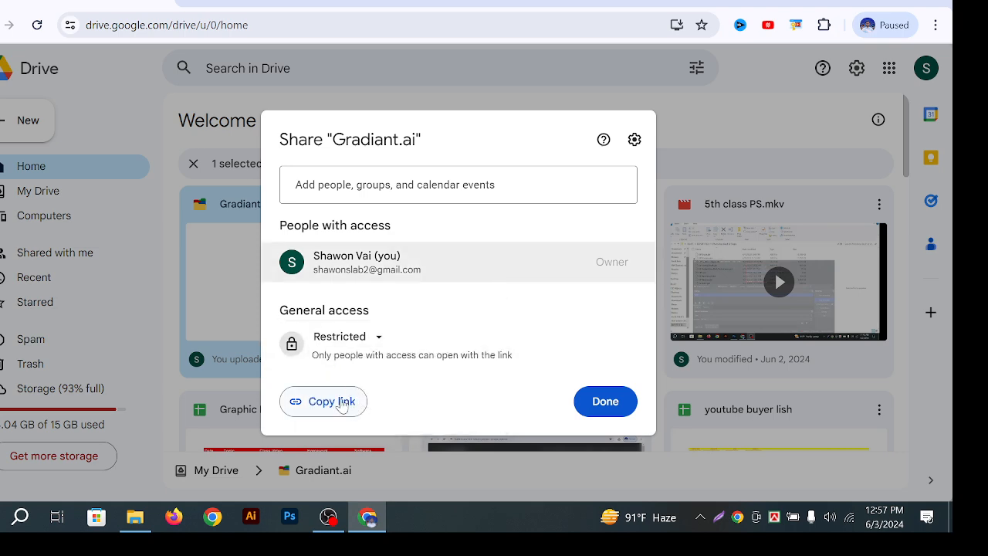
pyautogui.click(324, 413)
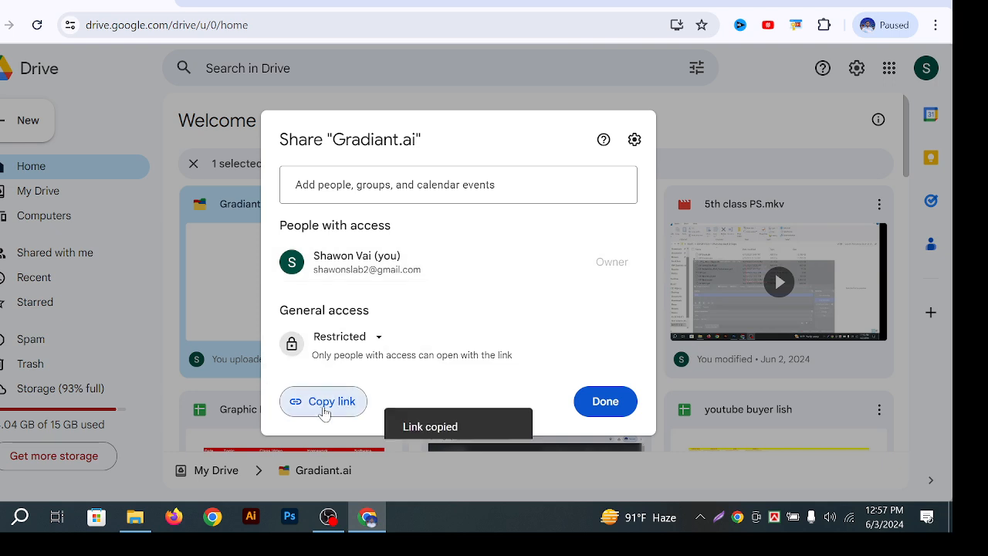
# Paste the restricted file link into a new tab's address without loading it, and close the tab
pyautogui.click(193, 2)
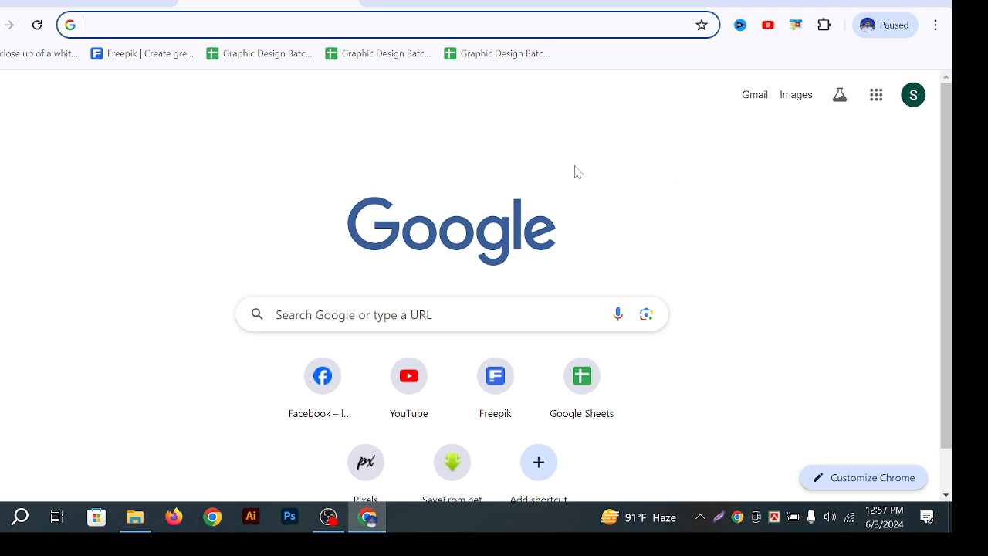
pyautogui.rightClick(537, 25)
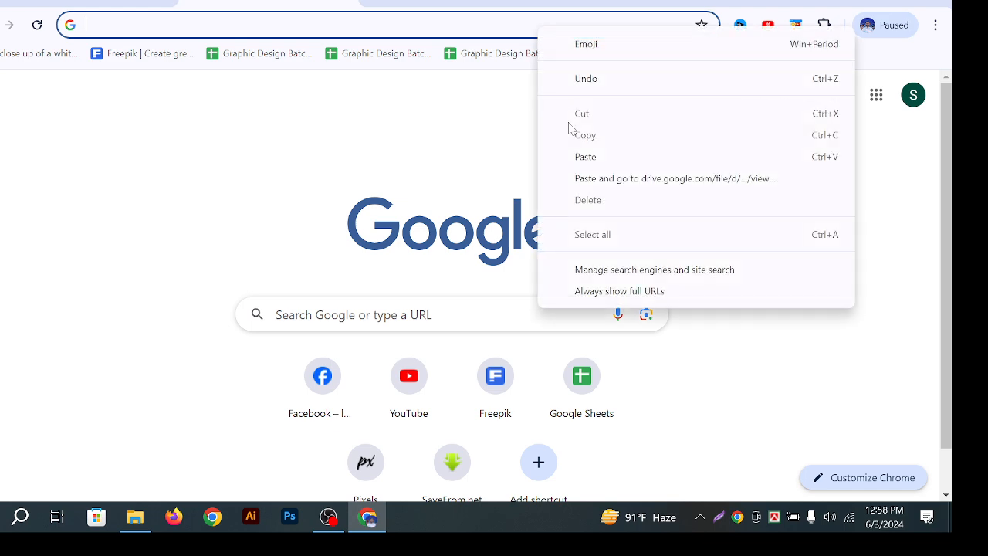
pyautogui.click(587, 159)
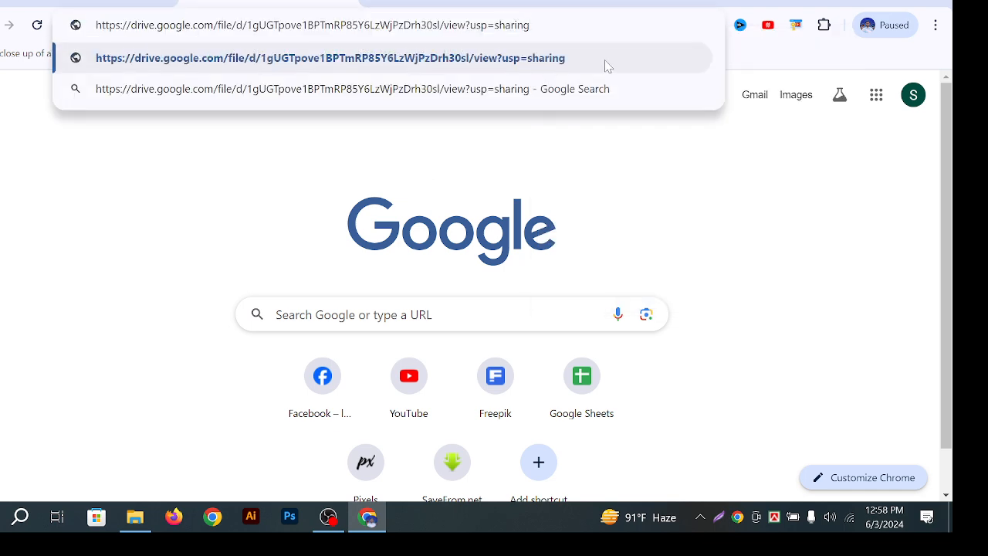
pyautogui.press('Escape')
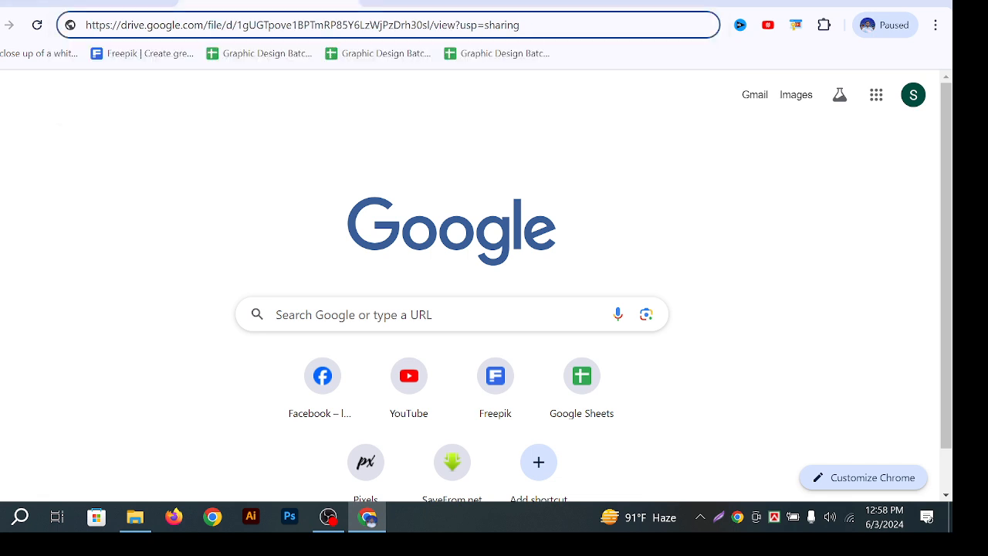
pyautogui.click(261, 210)
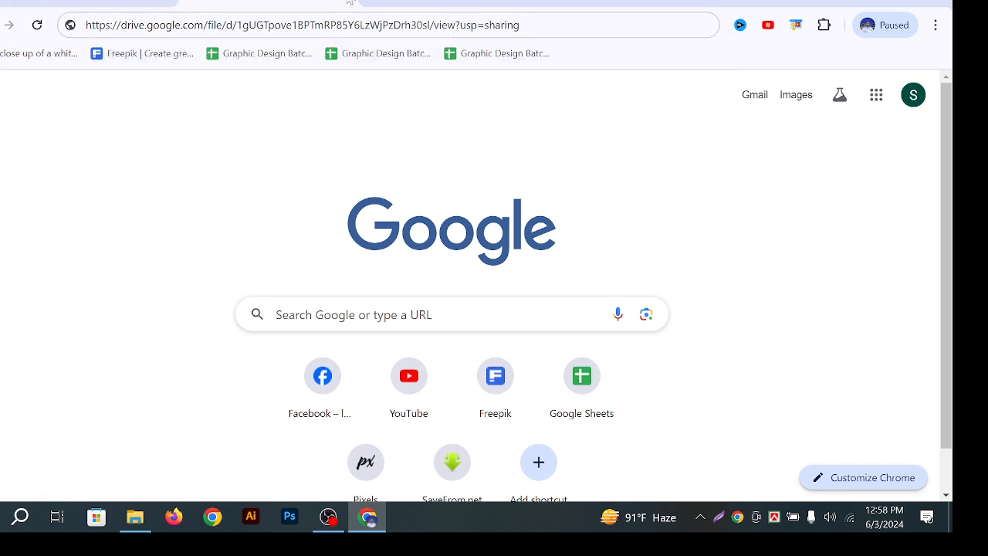
pyautogui.click(333, 6)
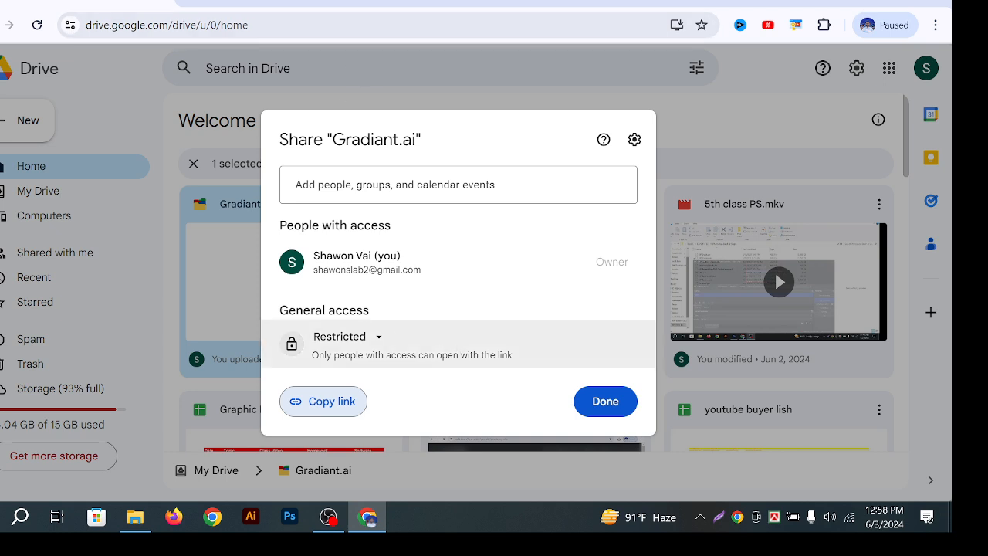
# Set the general access of Gradiant.ai to Anyone with the link and copy the sharing link
pyautogui.click(379, 340)
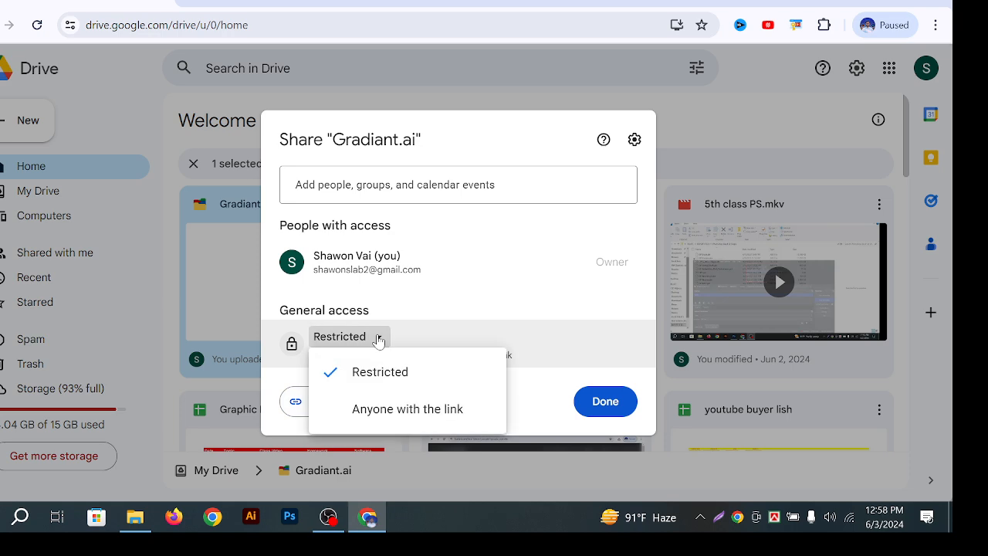
pyautogui.click(393, 411)
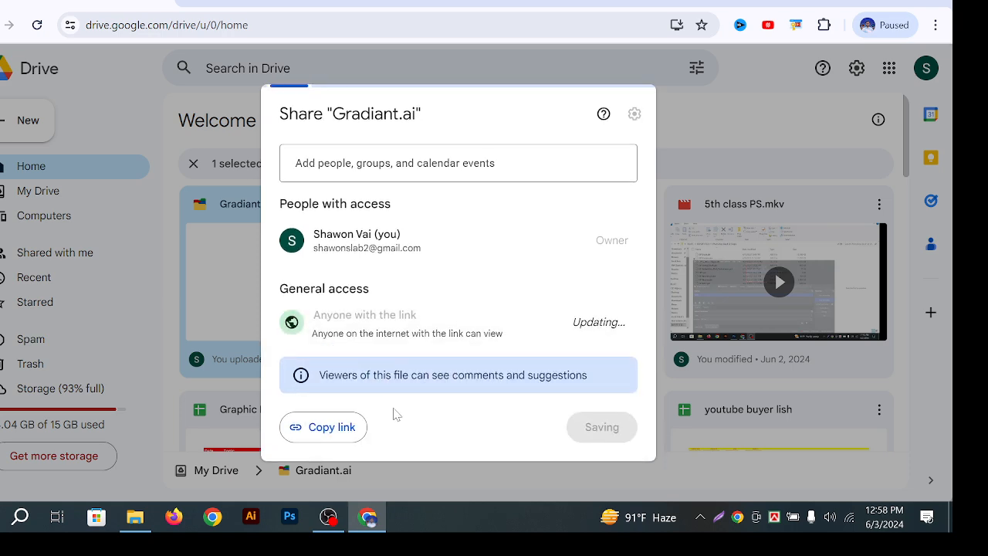
pyautogui.click(332, 425)
pyautogui.click(537, 60)
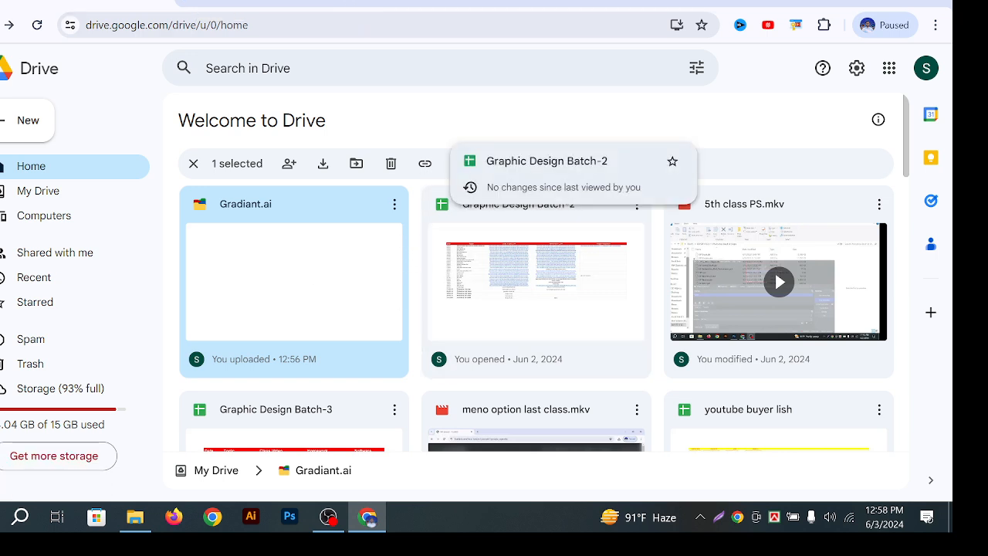
# Open Facebook in a new tab and log in to the recent account by entering the account password
pyautogui.hotkey('ctrl', 't')
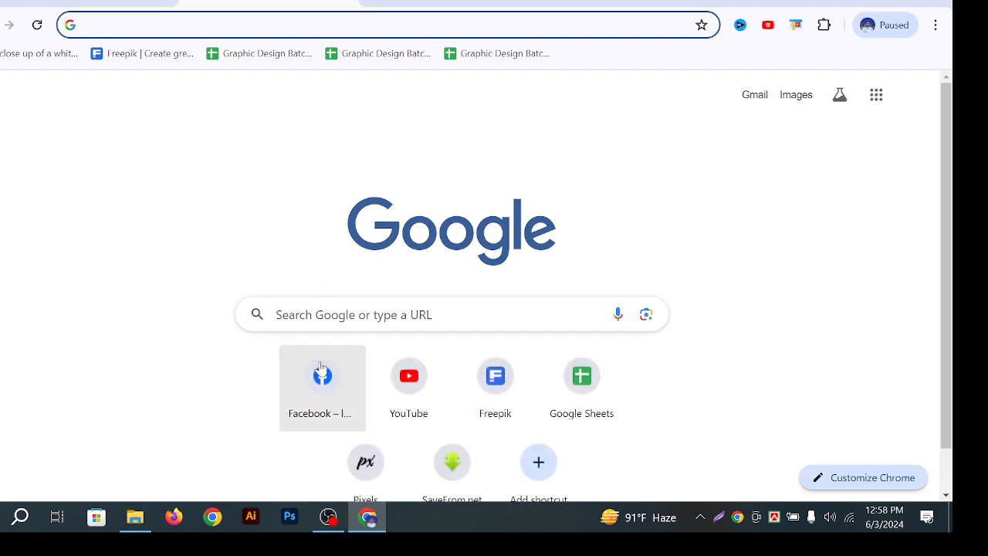
pyautogui.click(322, 372)
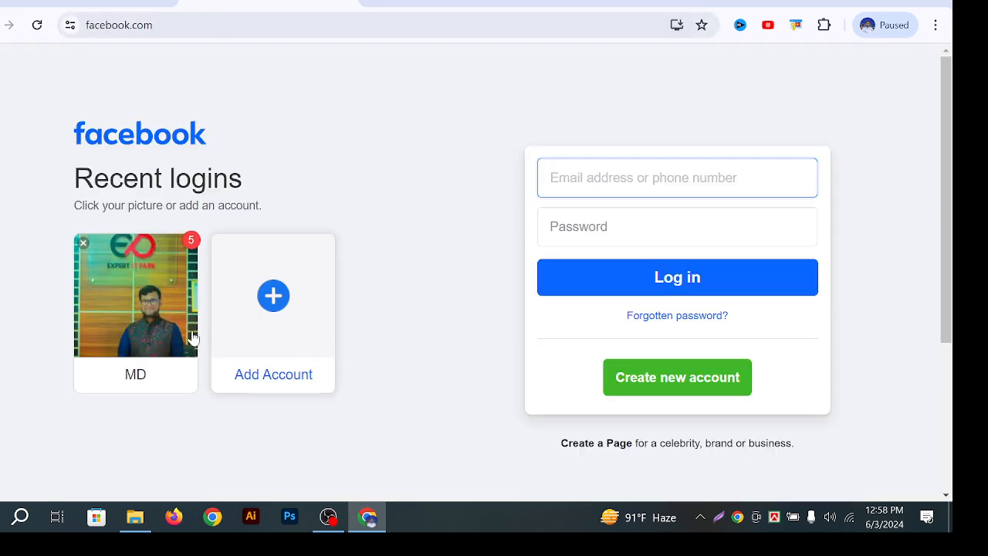
pyautogui.click(193, 338)
pyautogui.write('•')
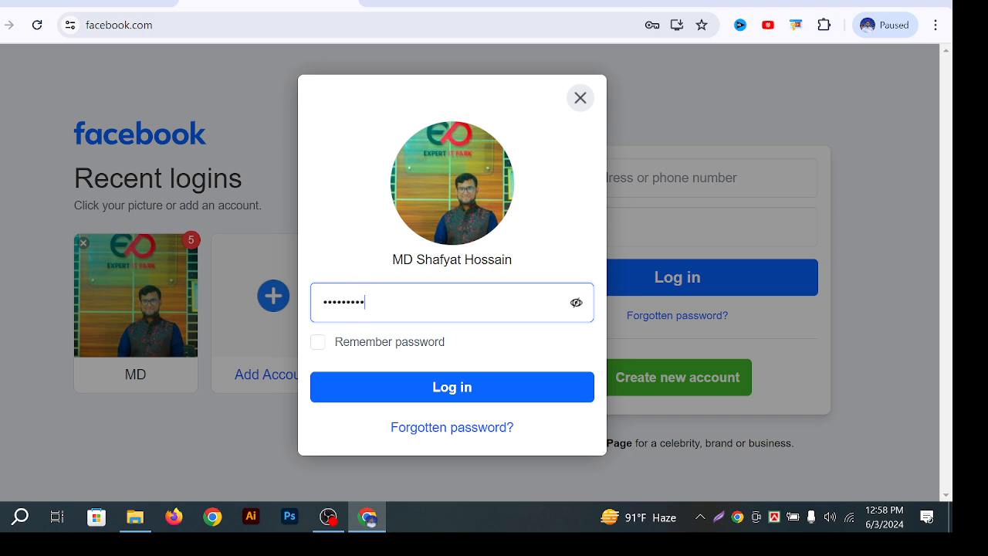
pyautogui.click(512, 392)
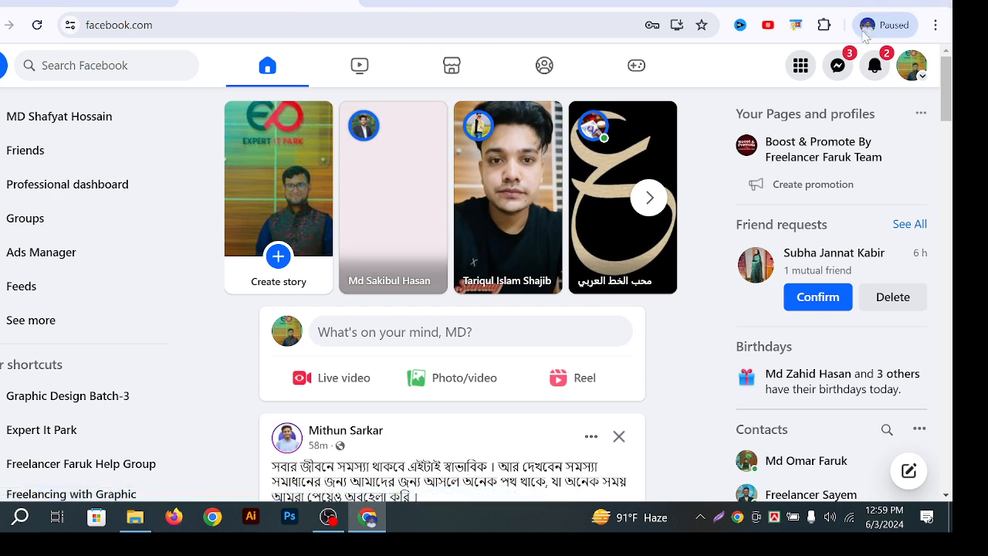
# Find the গ্রাফিক ডিজাইন ব্যাচ-৩ group in the Messenger inbox and open its chat
pyautogui.click(839, 66)
pyautogui.scroll(-1, 781, 361)
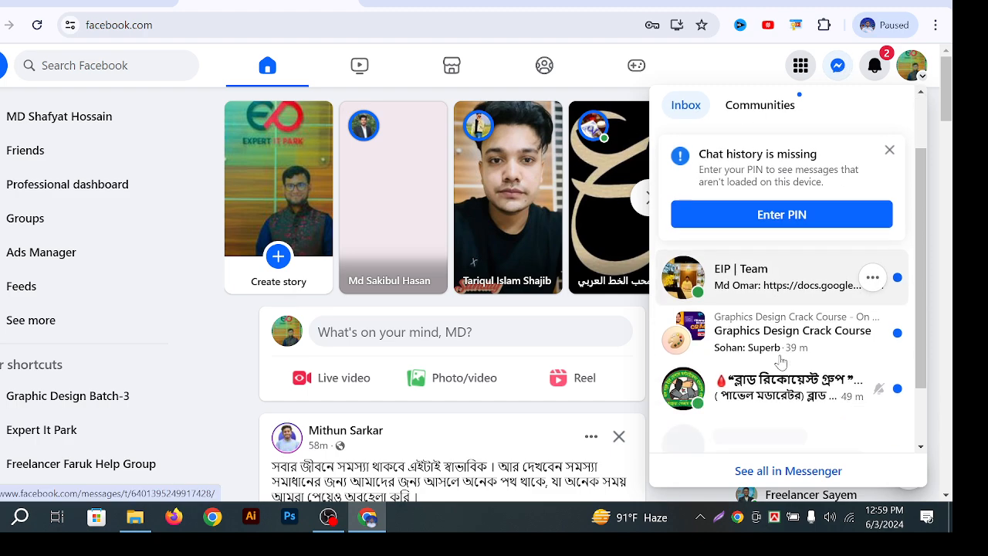
pyautogui.scroll(-1, 782, 360)
pyautogui.scroll(2, 781, 356)
pyautogui.scroll(-3, 782, 354)
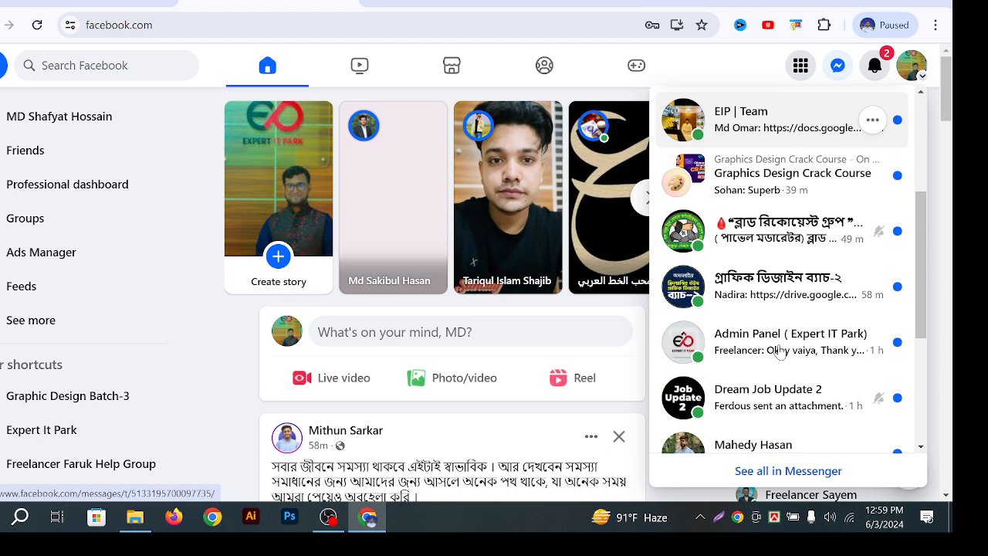
pyautogui.scroll(-3, 782, 340)
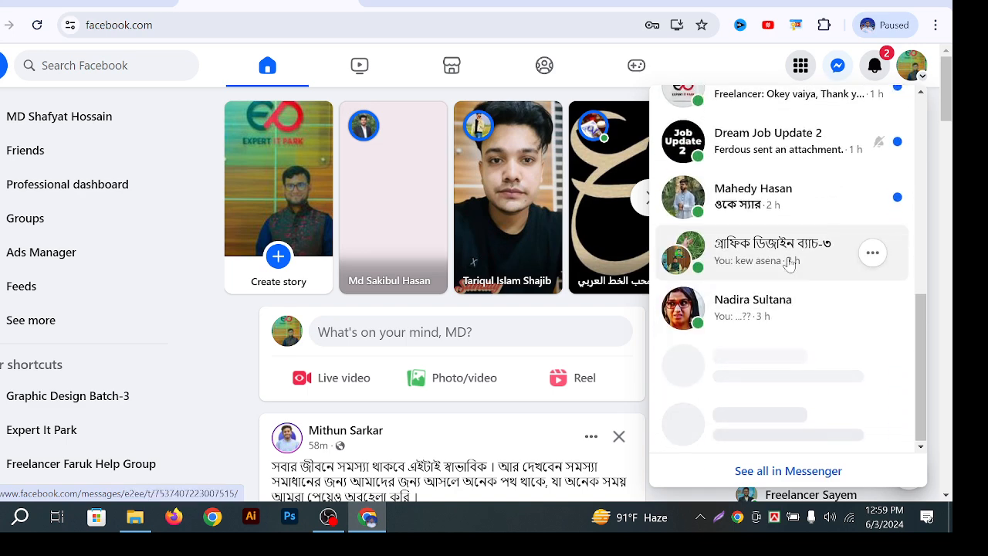
pyautogui.click(789, 264)
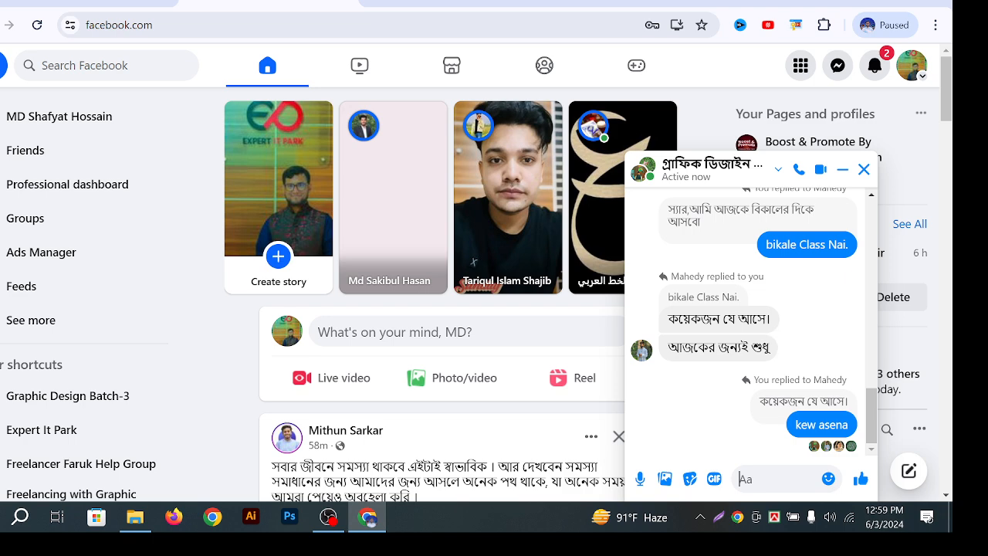
# Paste the copied Google Drive link into the গ্রাফিক ডিজাইন ব্যাচ-৩ chat and send it
pyautogui.hotkey('ctrl', 'v')
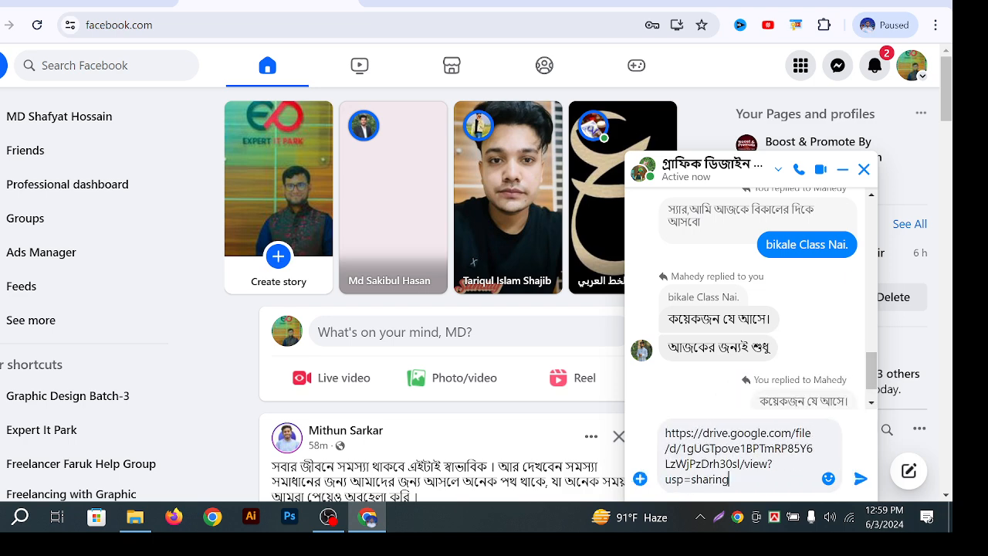
pyautogui.hotkey('ctrl', 'a')
pyautogui.press('BackSpace')
pyautogui.rightClick(710, 477)
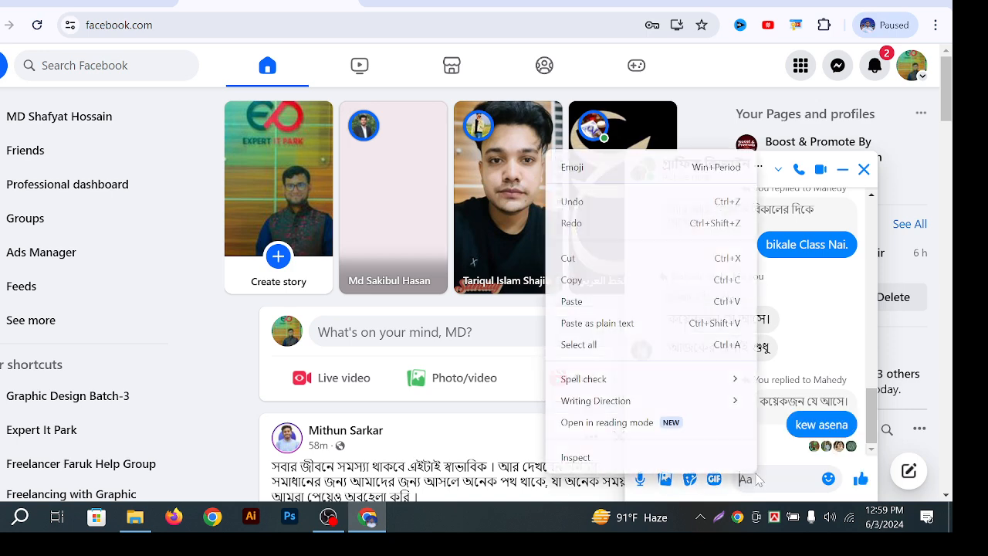
pyautogui.click(607, 309)
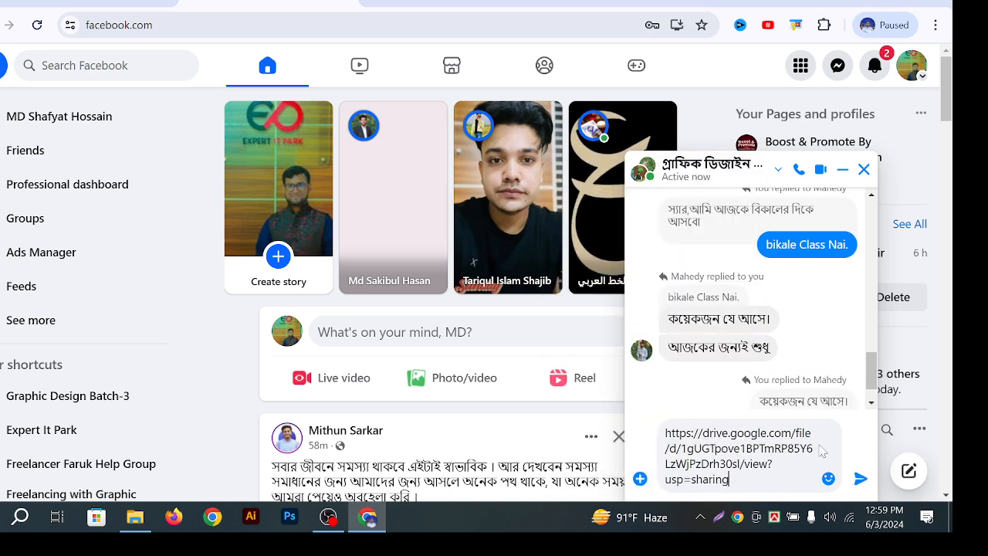
pyautogui.click(862, 480)
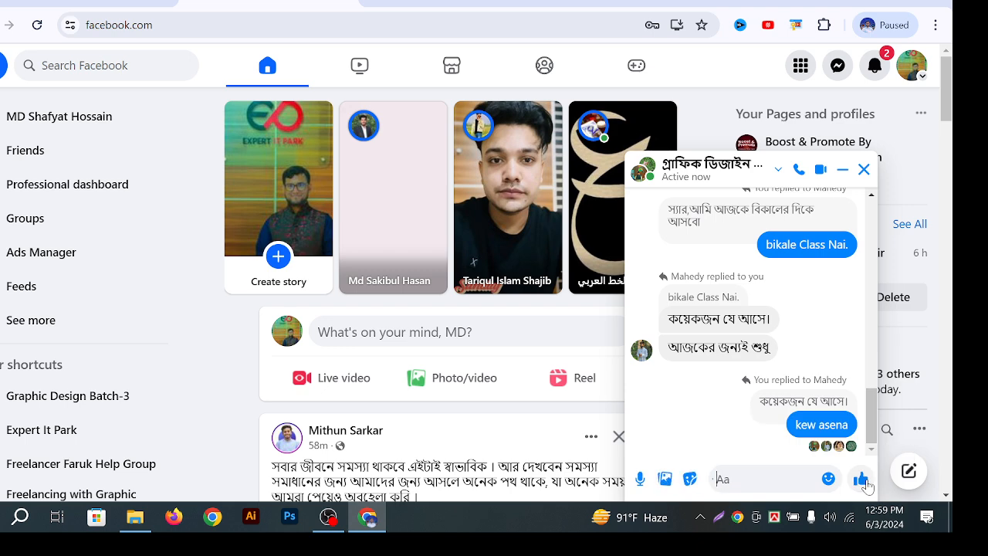
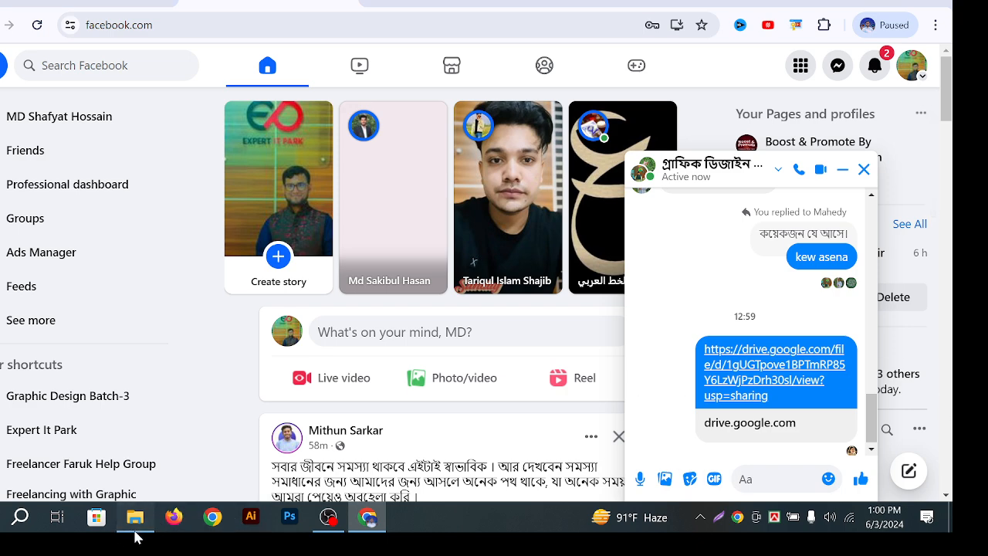
# Open Gradiant.ai from the Desktop folder in Illustrator and dismiss the Creative Cloud repair dialog
pyautogui.click(136, 517)
pyautogui.scroll(2, 27, 131)
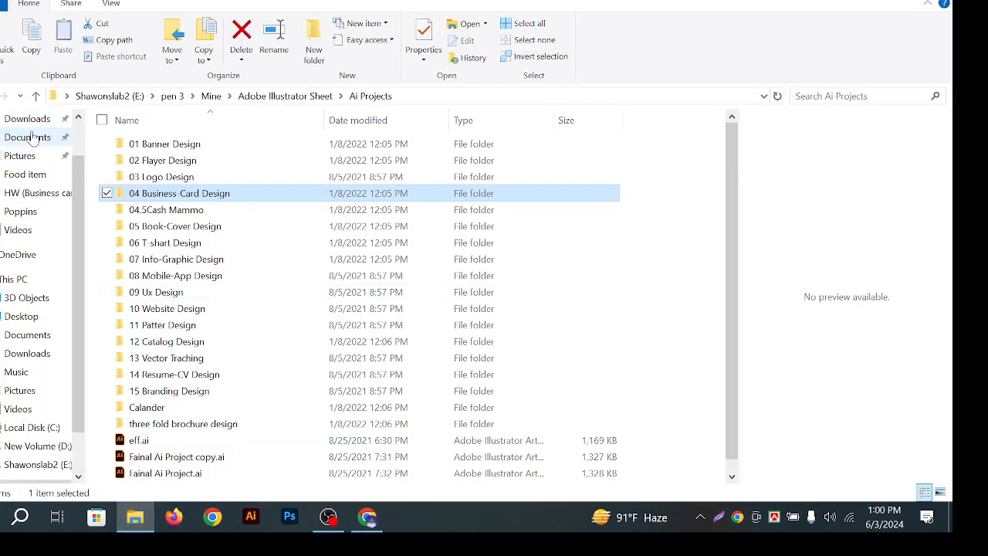
pyautogui.click(24, 149)
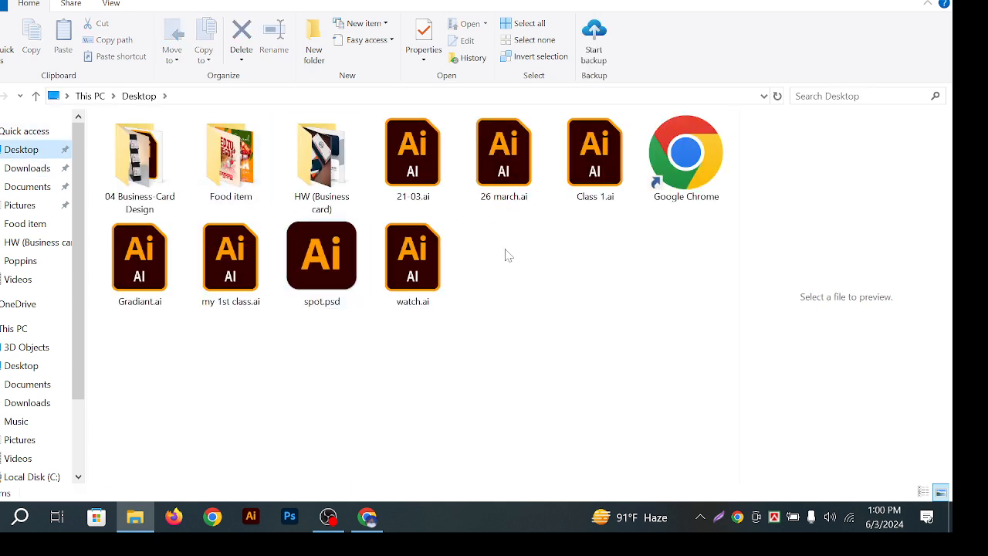
pyautogui.click(166, 261)
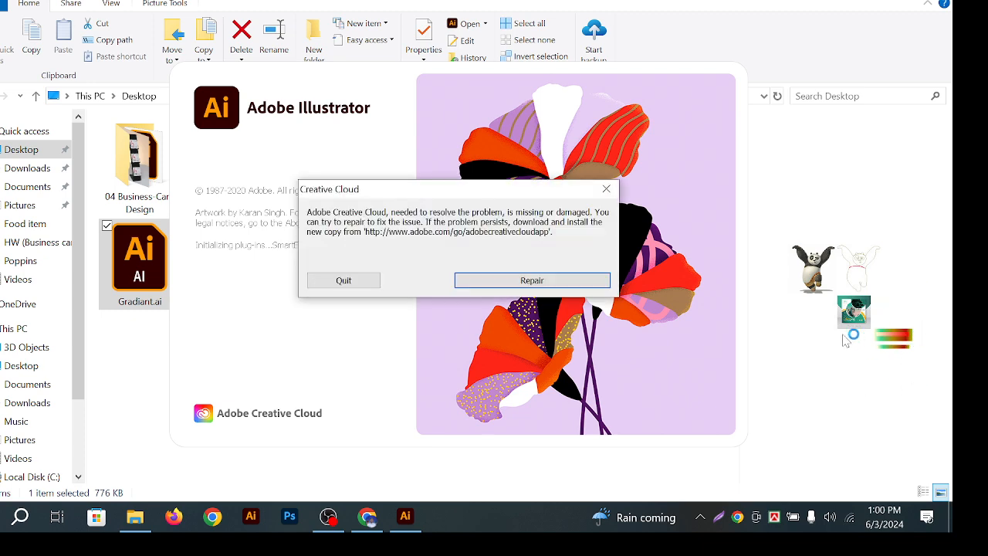
pyautogui.click(600, 187)
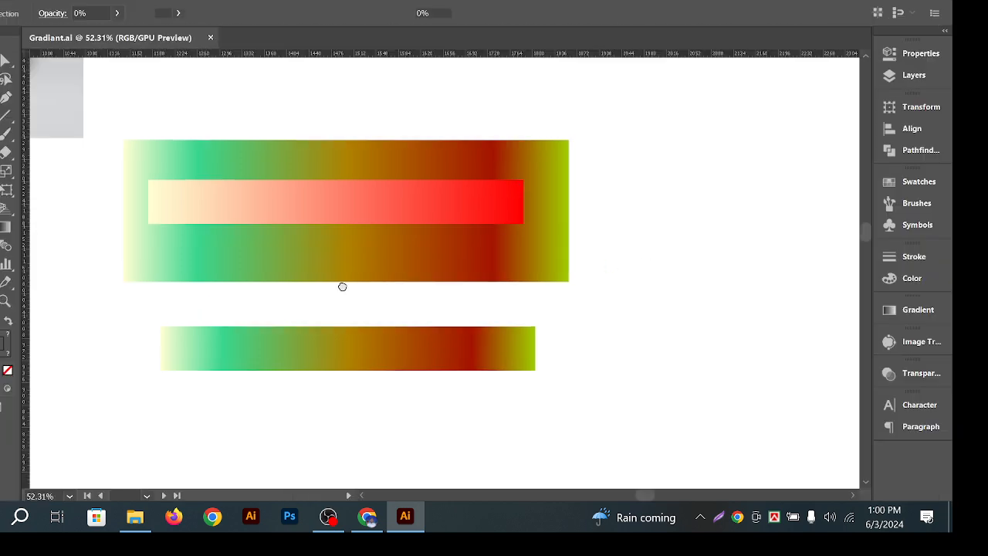
# Examine the gradient rectangles by selecting them, leave them in place and close the document
pyautogui.moveTo(254, 235); pyautogui.dragTo(518, 199)
pyautogui.click(519, 198)
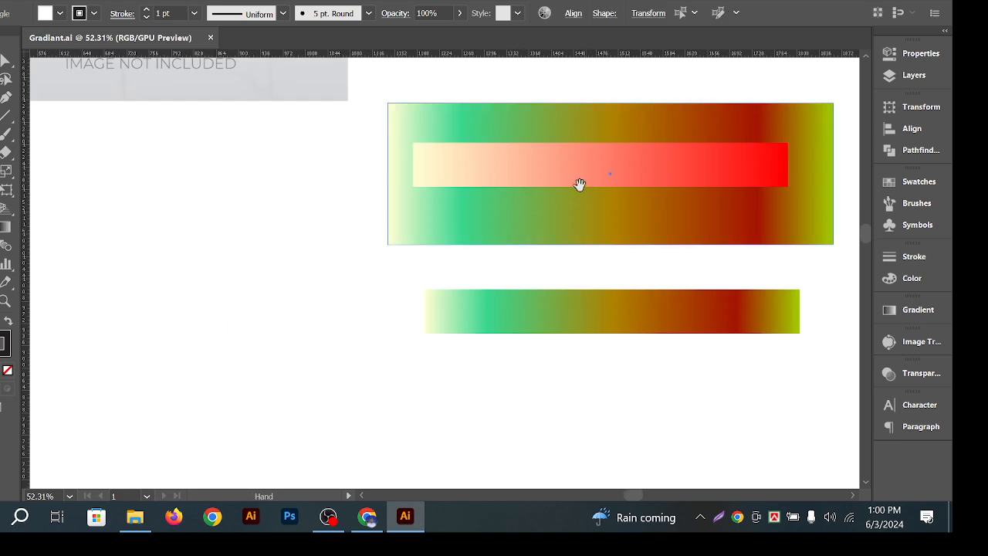
pyautogui.moveTo(580, 203); pyautogui.dragTo(519, 215)
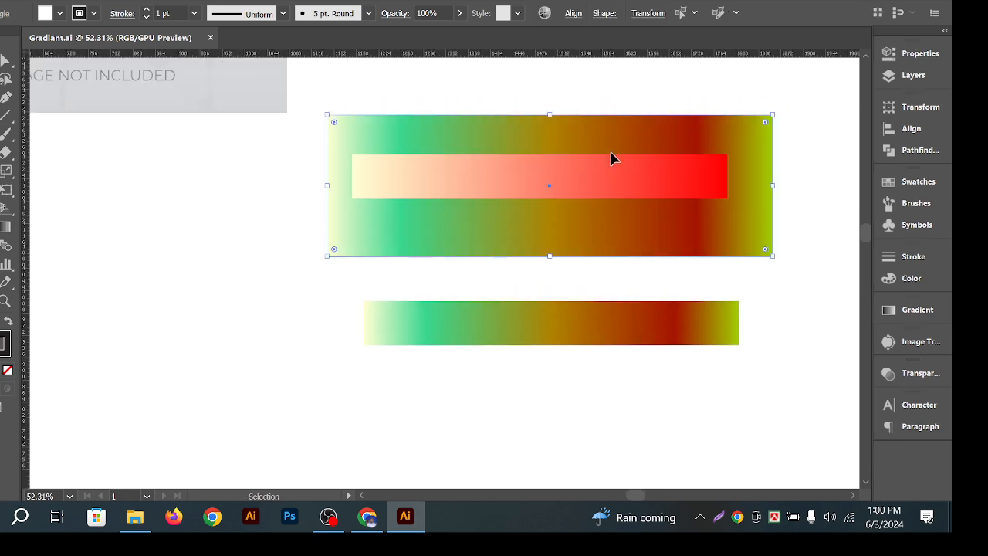
pyautogui.moveTo(607, 168); pyautogui.dragTo(630, 194)
pyautogui.hotkey('ctrl', 'z')
pyautogui.click(168, 264)
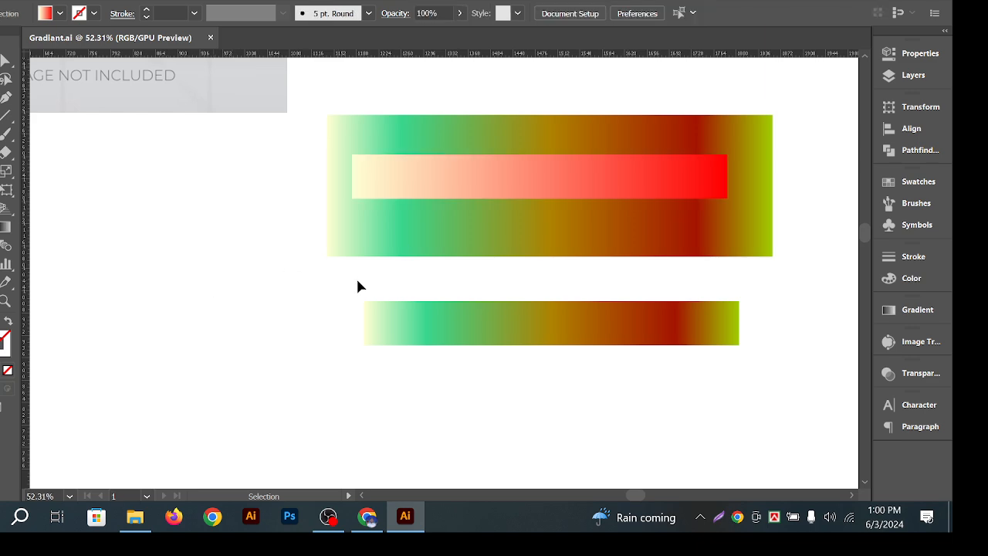
pyautogui.click(436, 173)
pyautogui.click(220, 202)
pyautogui.moveTo(311, 103); pyautogui.dragTo(704, 347)
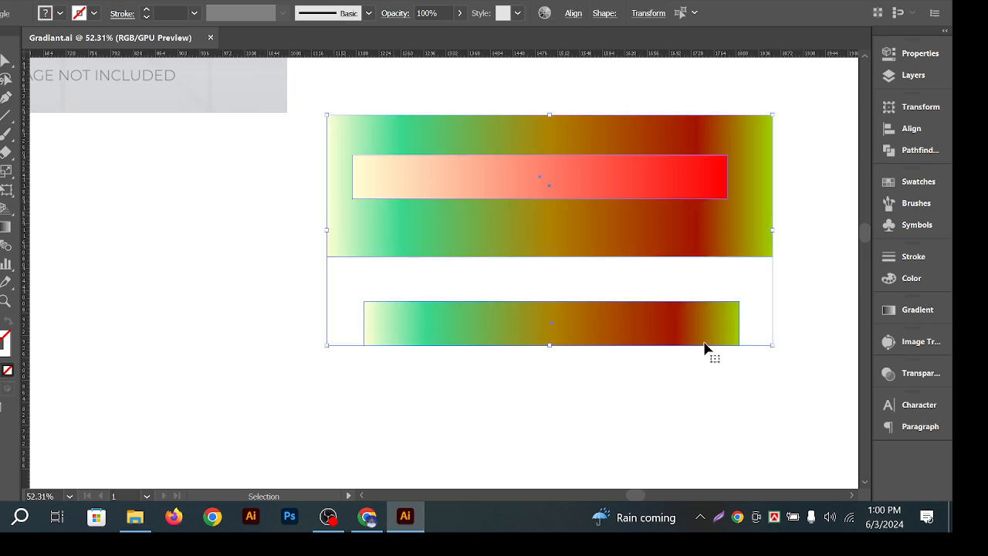
pyautogui.click(667, 386)
pyautogui.press('a')
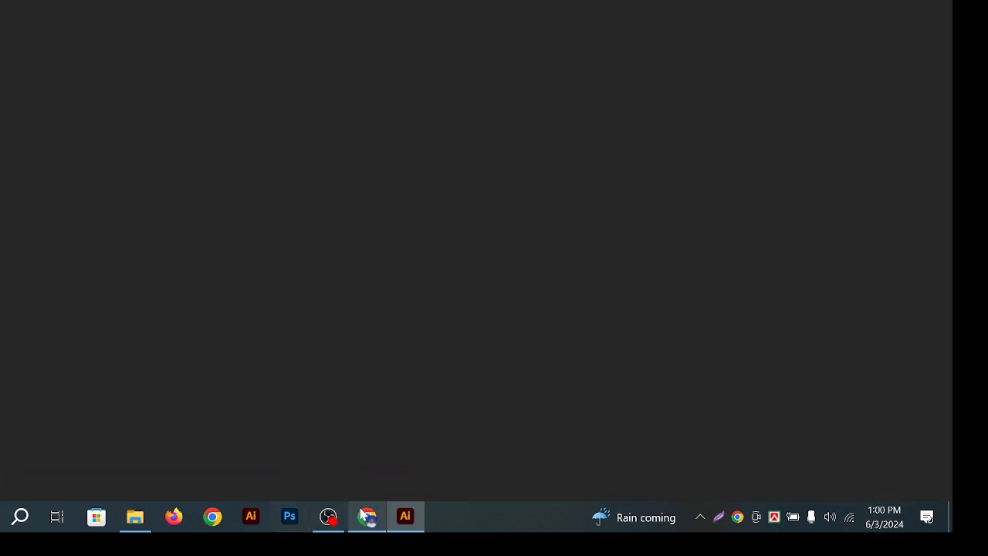
# Switch to Google Drive in Chrome and open the sharing settings of Gradiant.ai
pyautogui.click(366, 516)
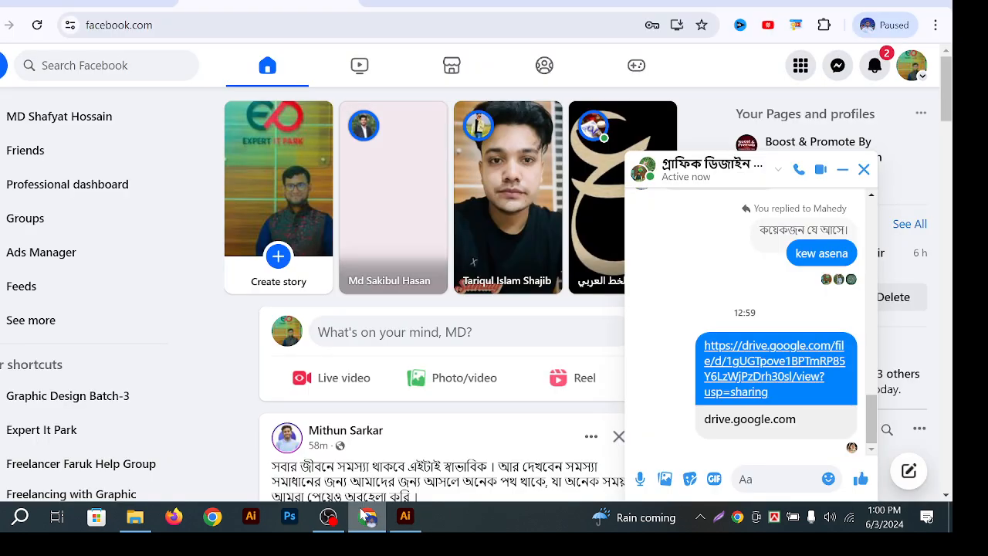
pyautogui.click(66, 3)
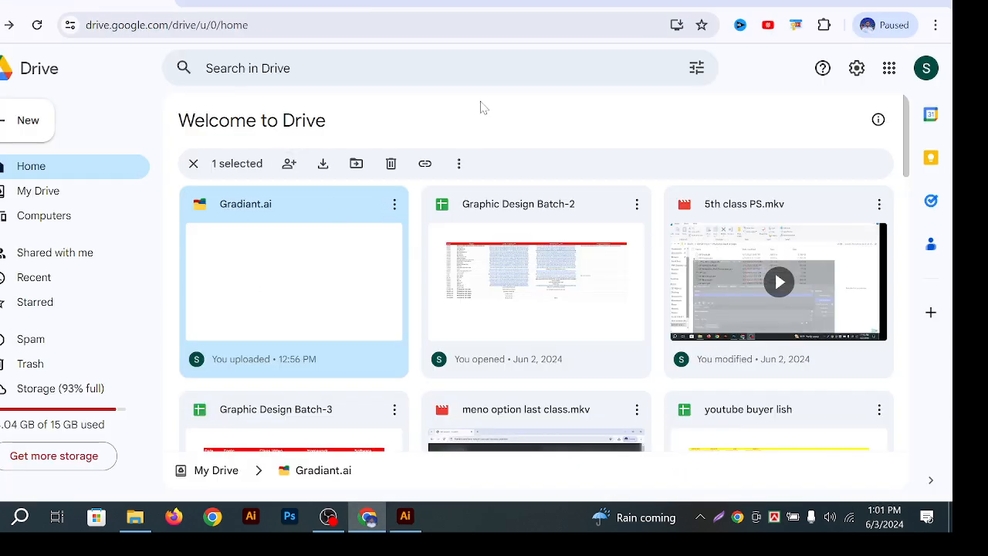
pyautogui.click(394, 204)
pyautogui.moveTo(474, 355)
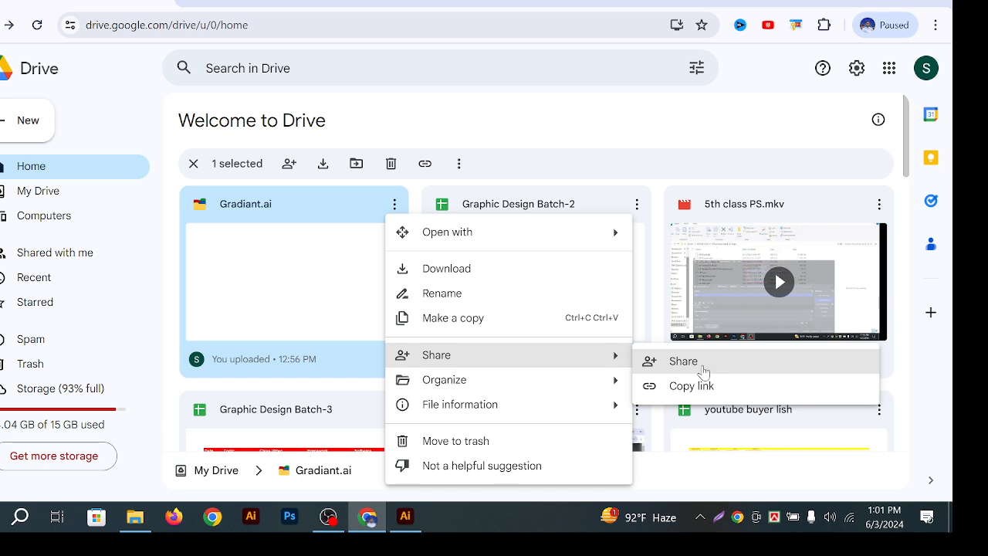
pyautogui.click(705, 374)
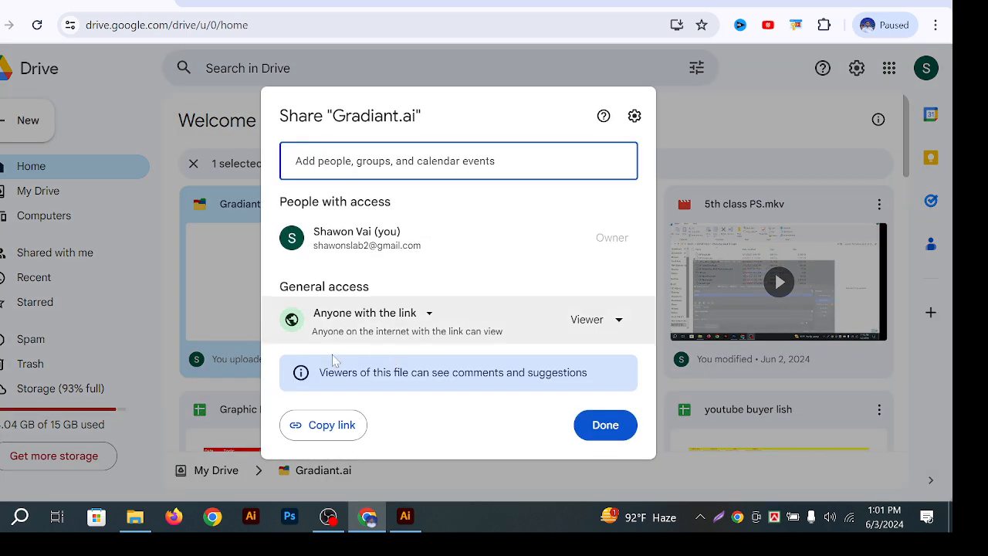
# Keep the file's general access at Anyone with the link, copy the sharing link and close the sharing dialog
pyautogui.click(410, 315)
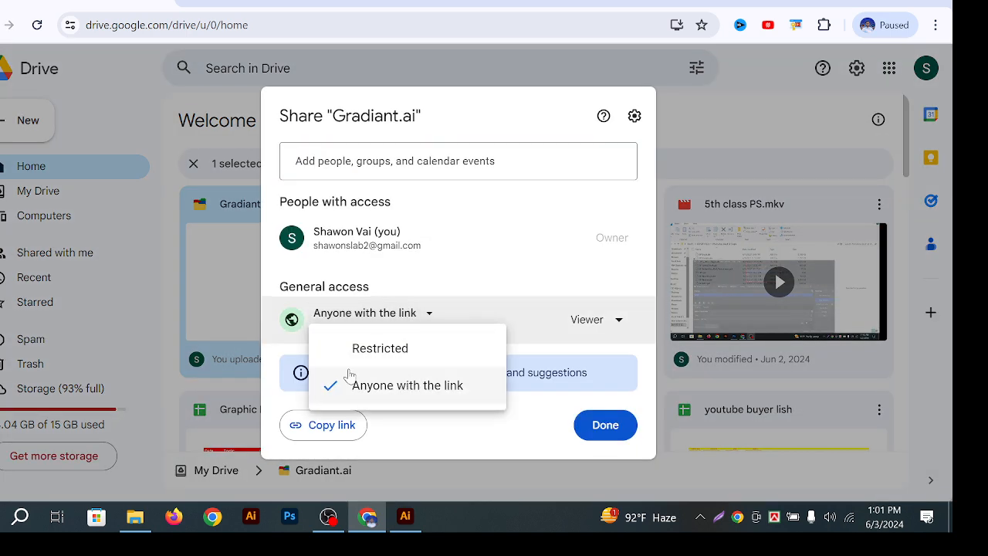
pyautogui.click(397, 395)
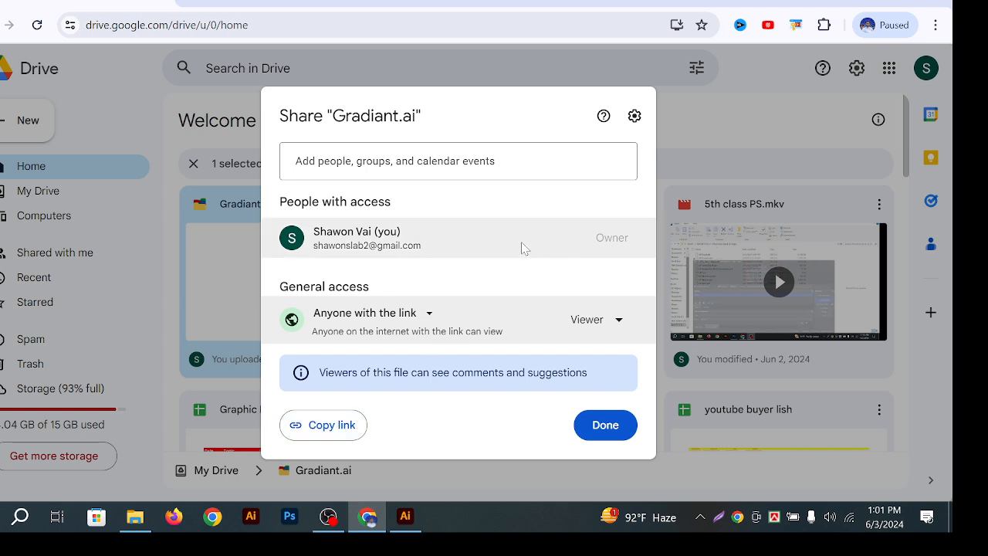
pyautogui.click(418, 329)
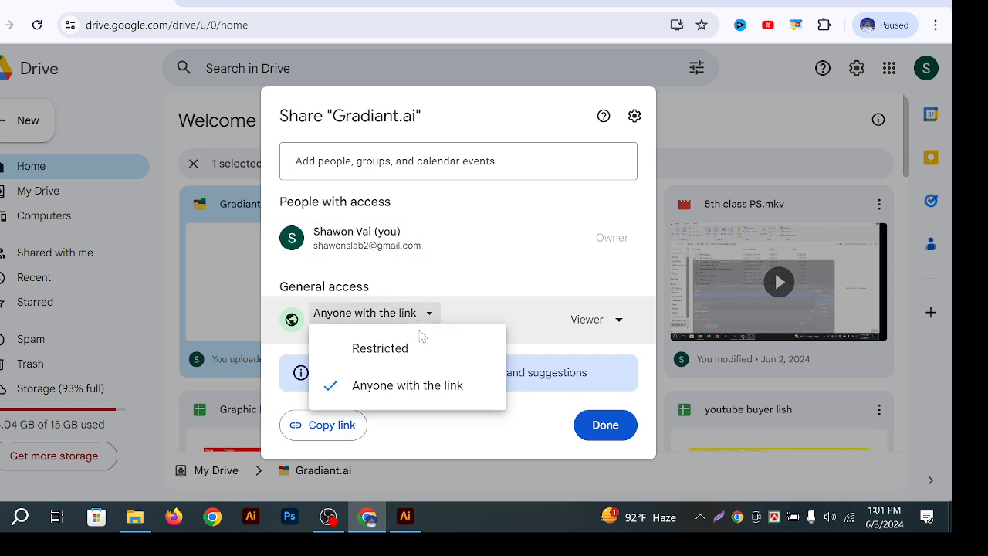
pyautogui.click(429, 389)
pyautogui.click(333, 423)
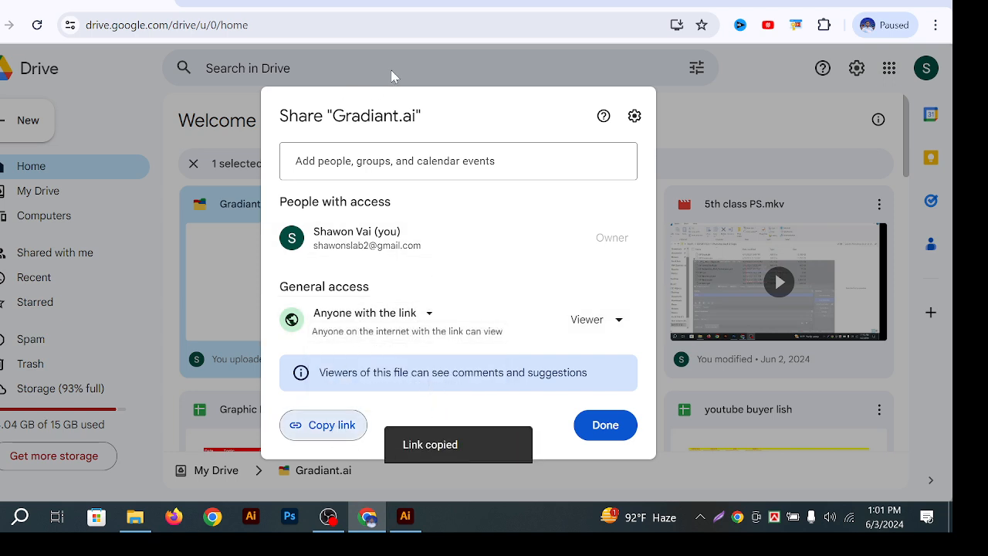
pyautogui.click(419, 56)
# Return to the Facebook class group chat and close the EIP | Team chat whenever it pops up
pyautogui.click(324, 3)
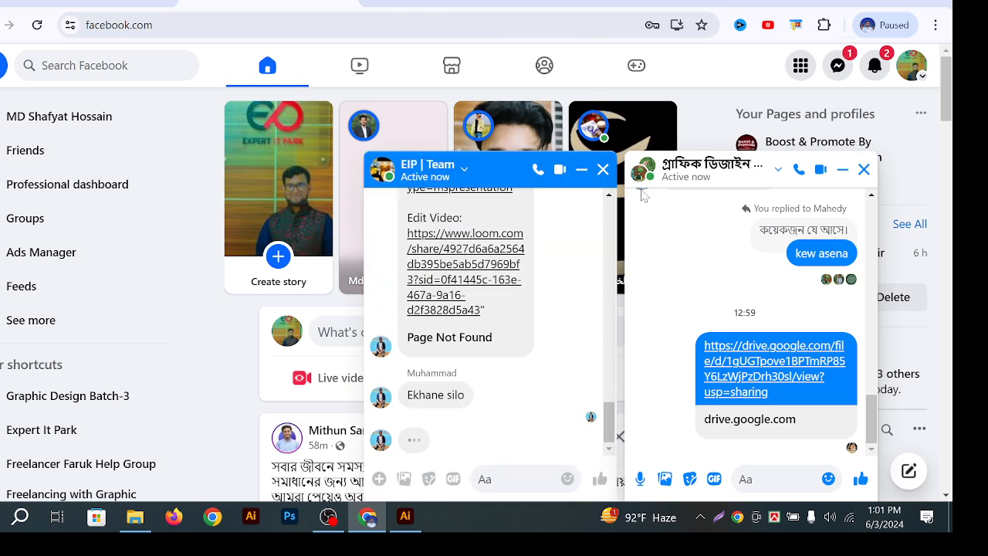
pyautogui.click(604, 169)
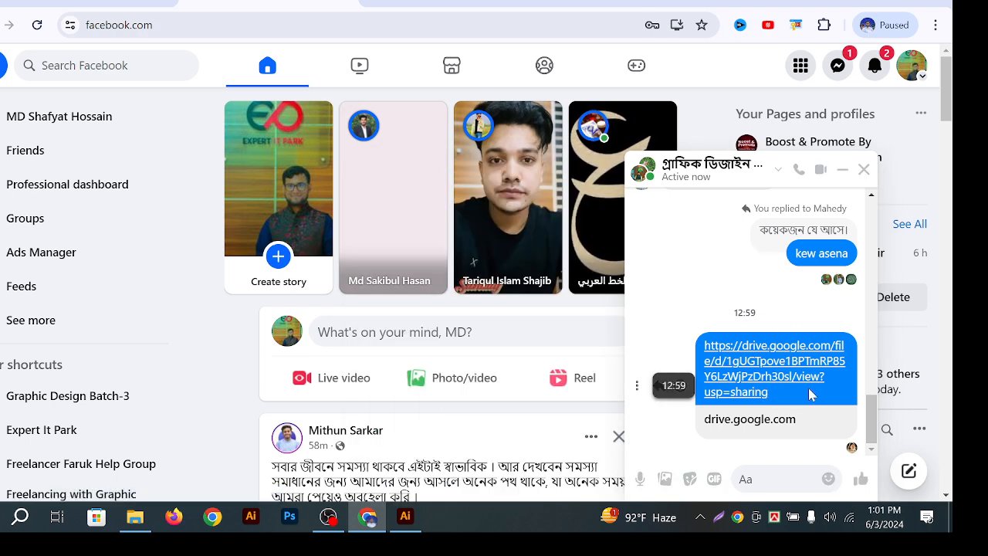
pyautogui.click(810, 490)
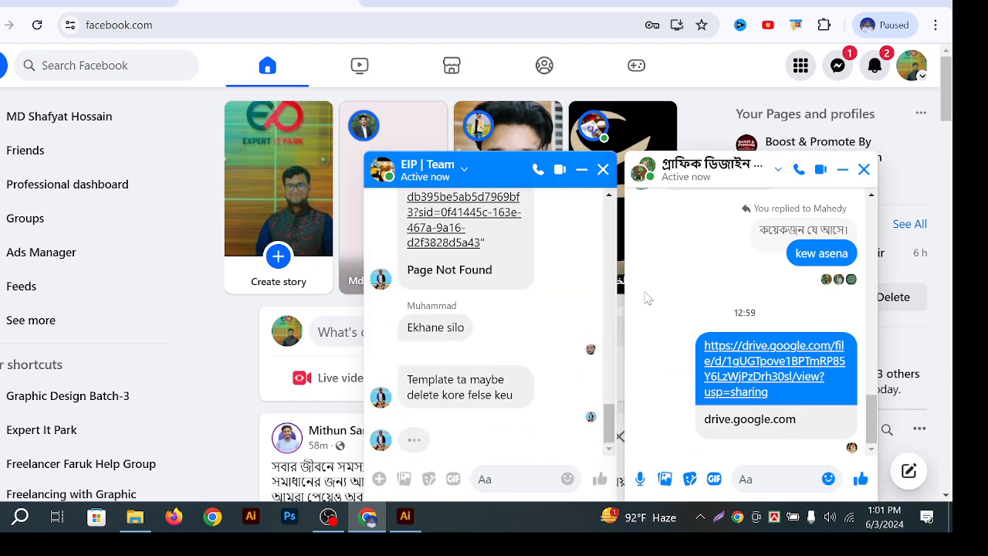
pyautogui.click(603, 169)
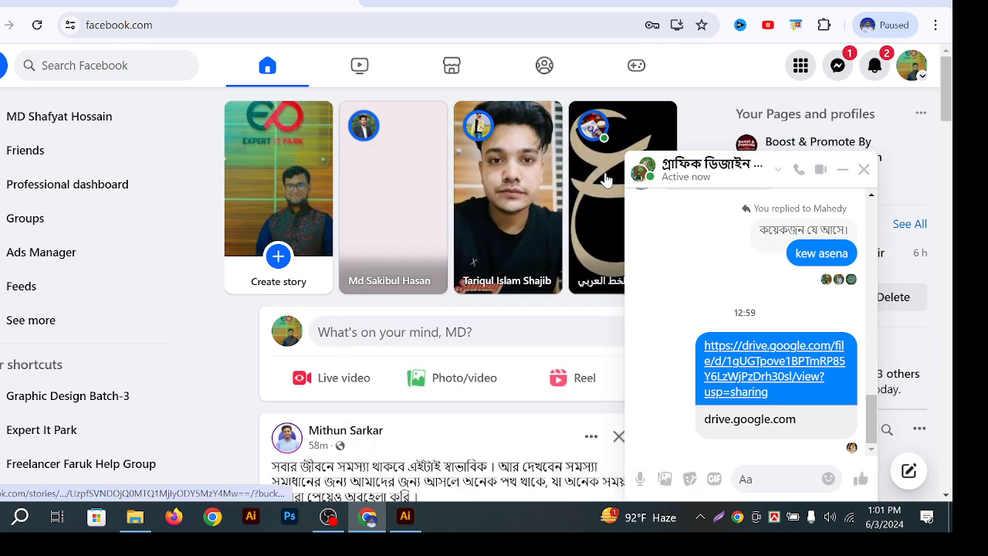
pyautogui.scroll(-2, 568, 299)
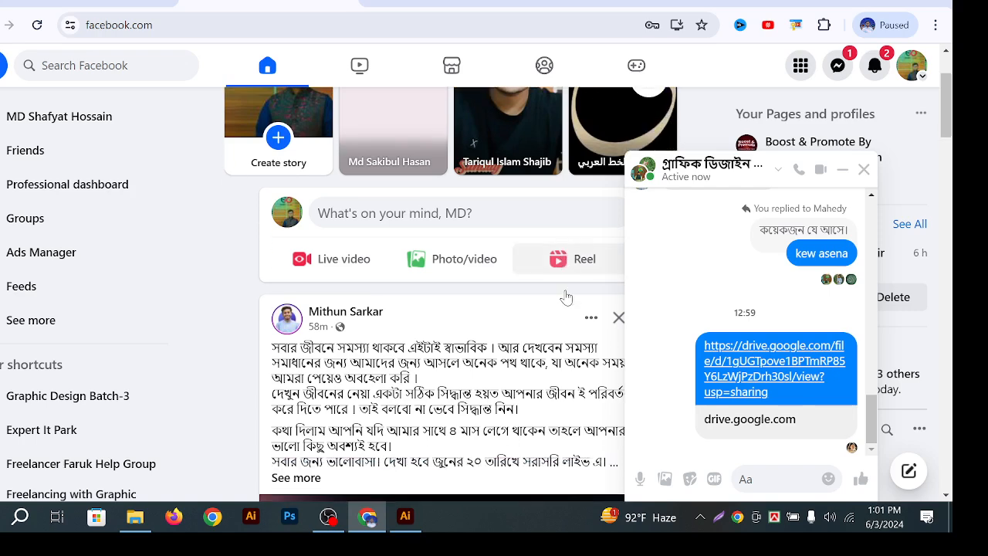
pyautogui.scroll(2, 512, 301)
pyautogui.click(137, 5)
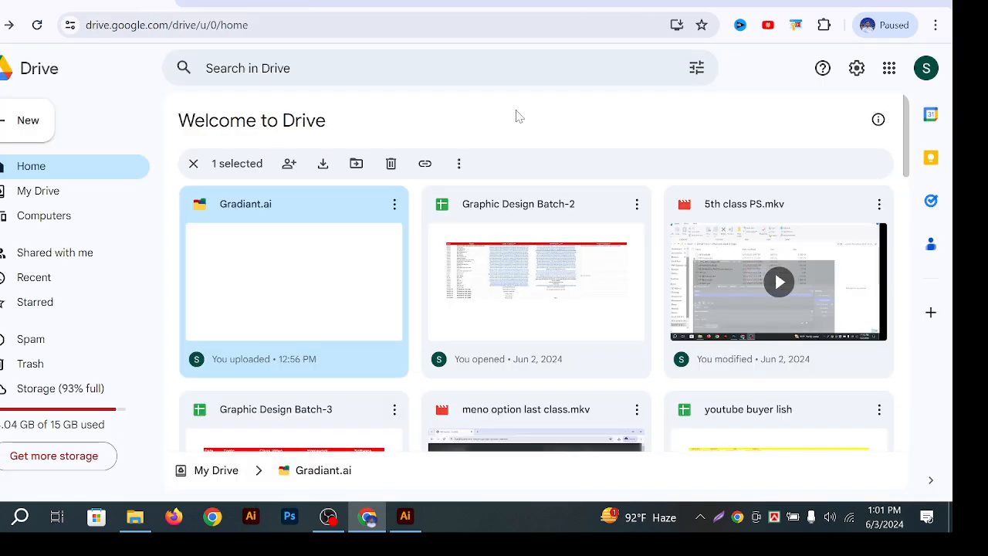
pyautogui.click(403, 529)
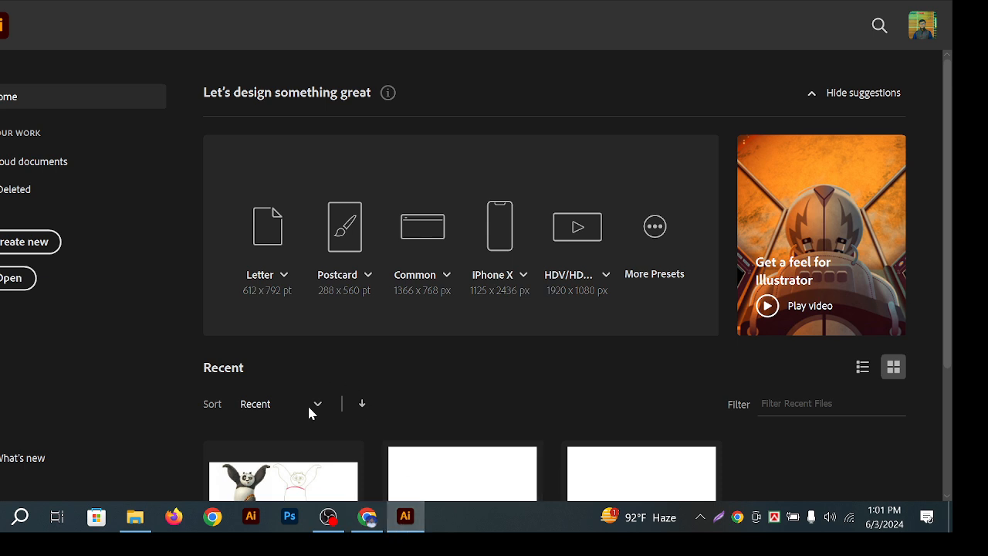
pyautogui.click(380, 531)
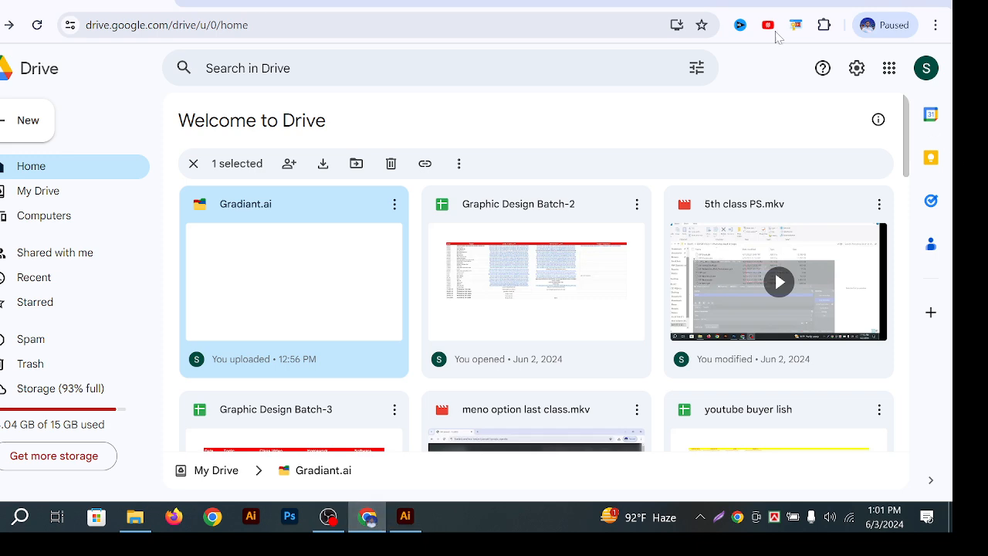
# Return to Facebook and log out of the account
pyautogui.click(309, 2)
pyautogui.click(901, 76)
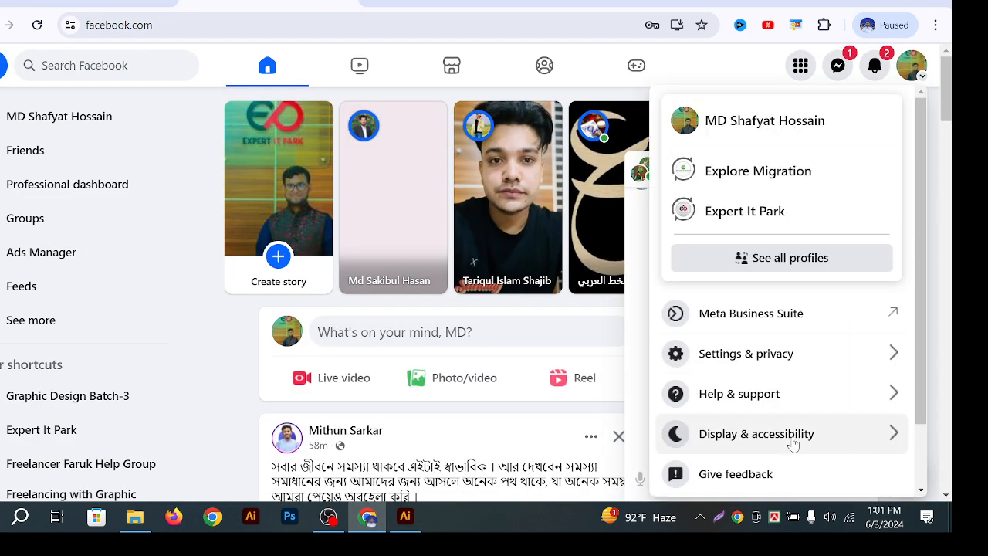
pyautogui.scroll(-2, 783, 447)
pyautogui.click(762, 449)
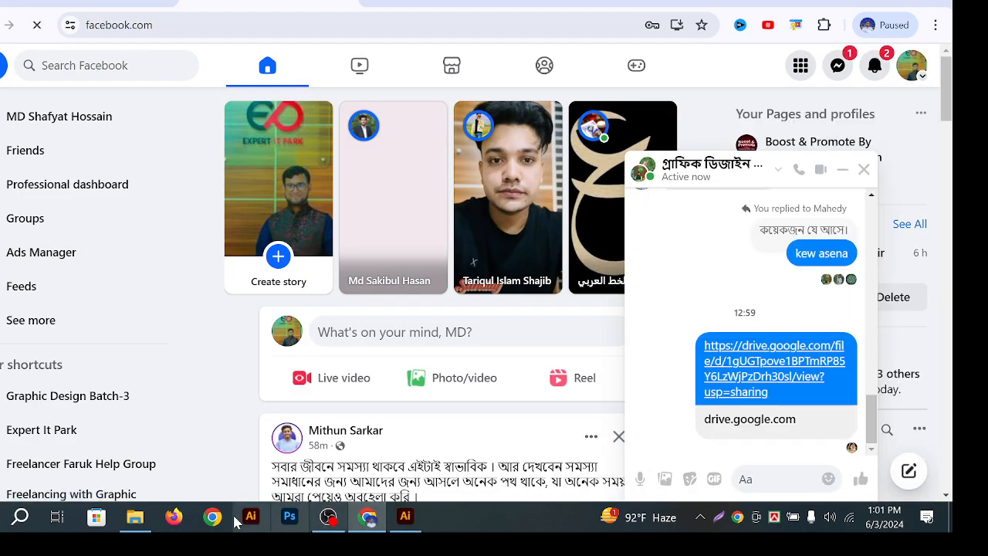
# Clear the Illustrator and browser windows from the screen and switch to OBS Studio
pyautogui.click(403, 517)
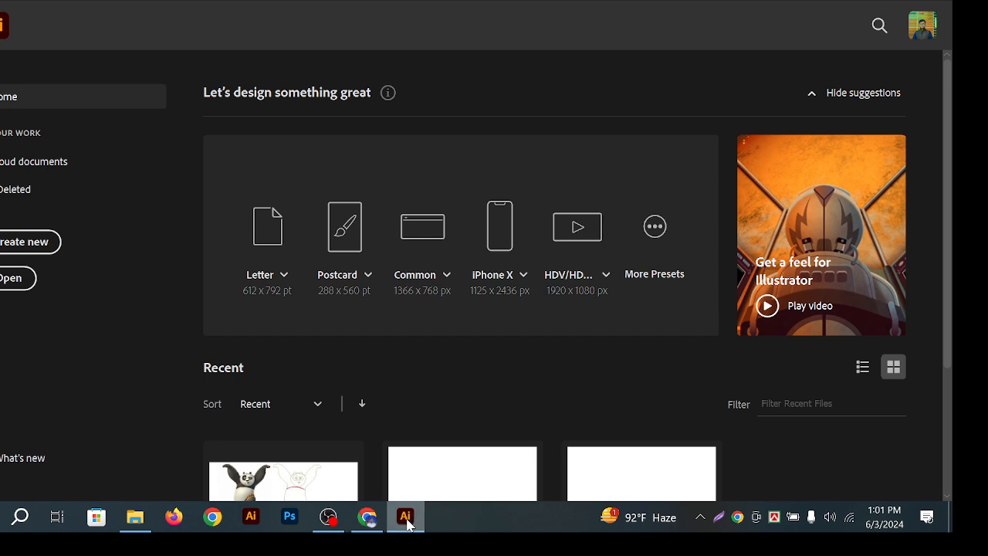
pyautogui.click(901, 2)
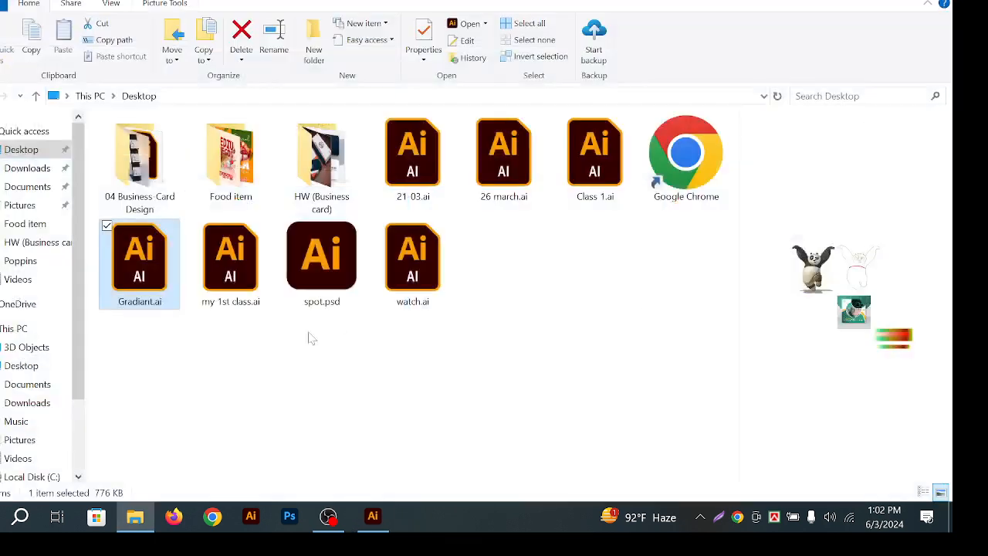
pyautogui.click(329, 516)
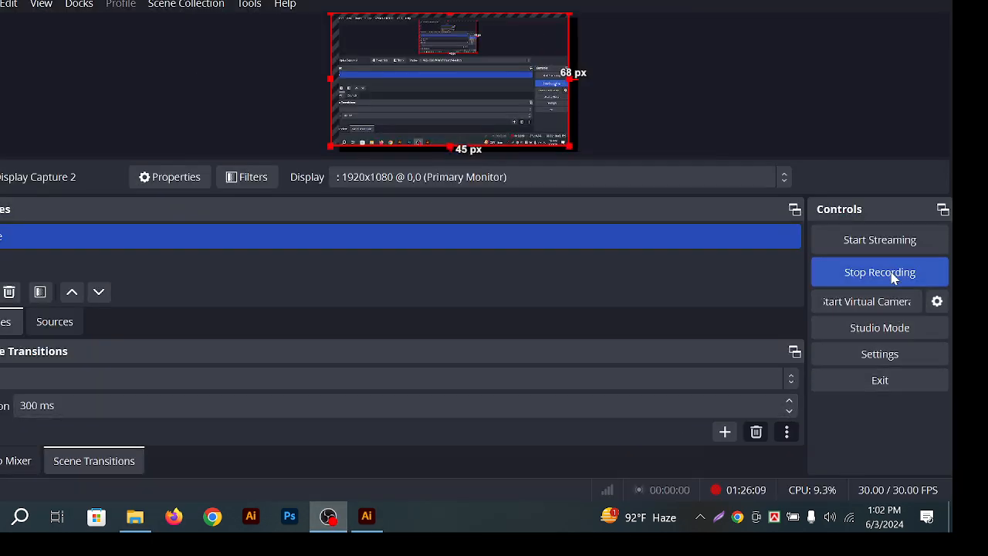